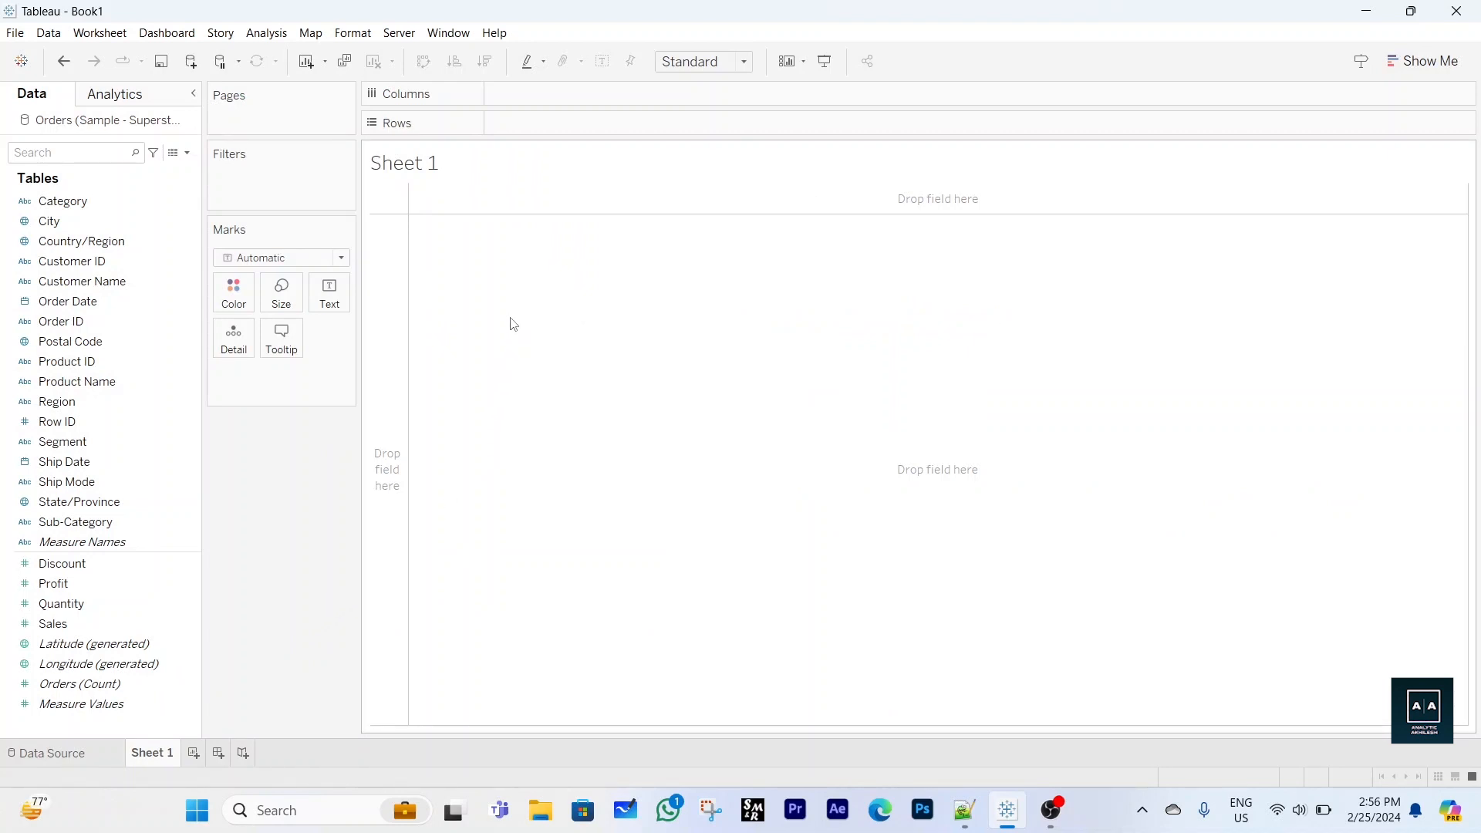
# Place Order Date on the rows shelf as a continuous YEAR(Order Date)
pyautogui.click(75, 303)
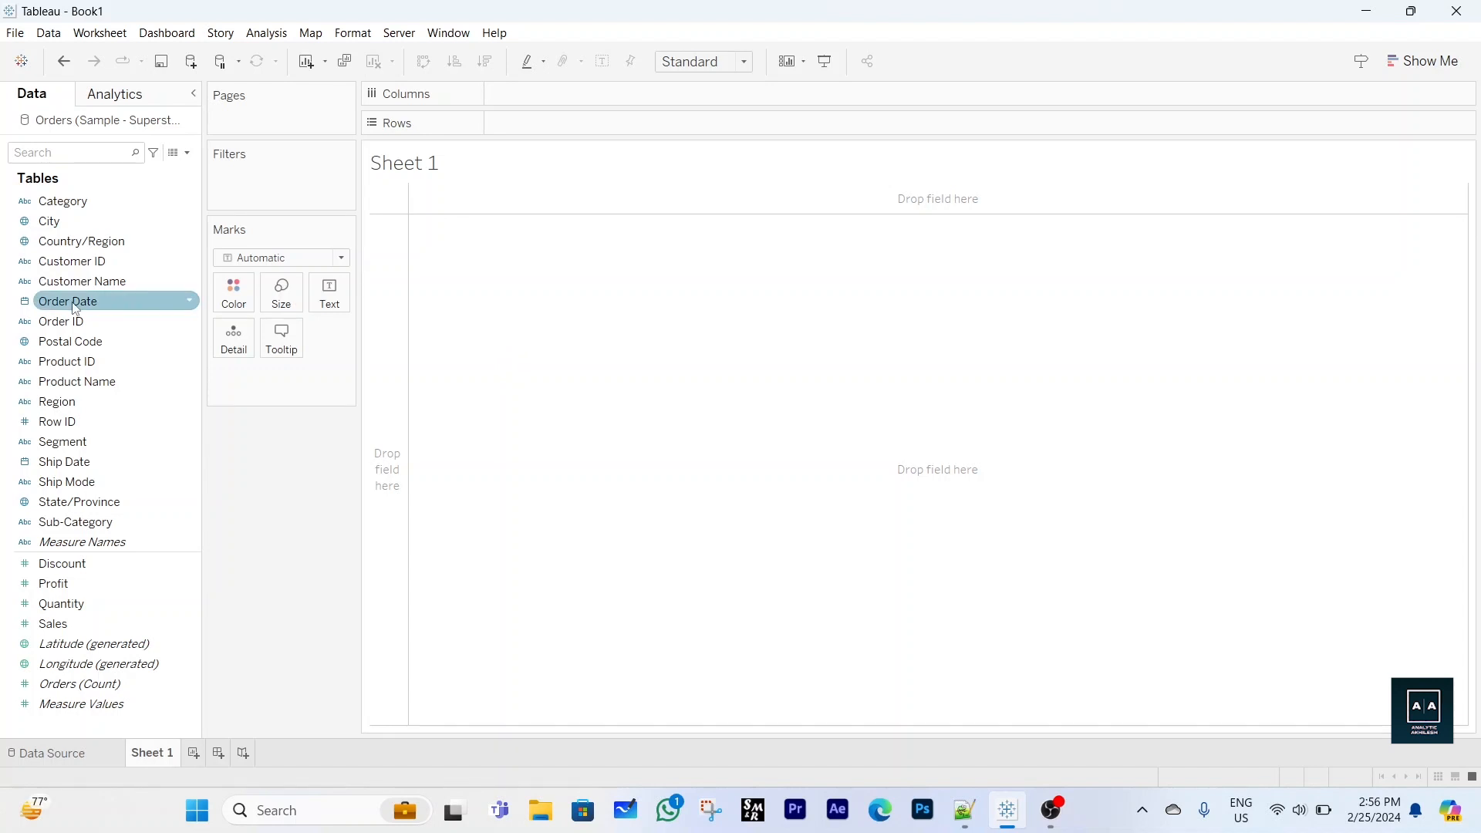
pyautogui.moveTo(75, 307); pyautogui.dragTo(534, 128)
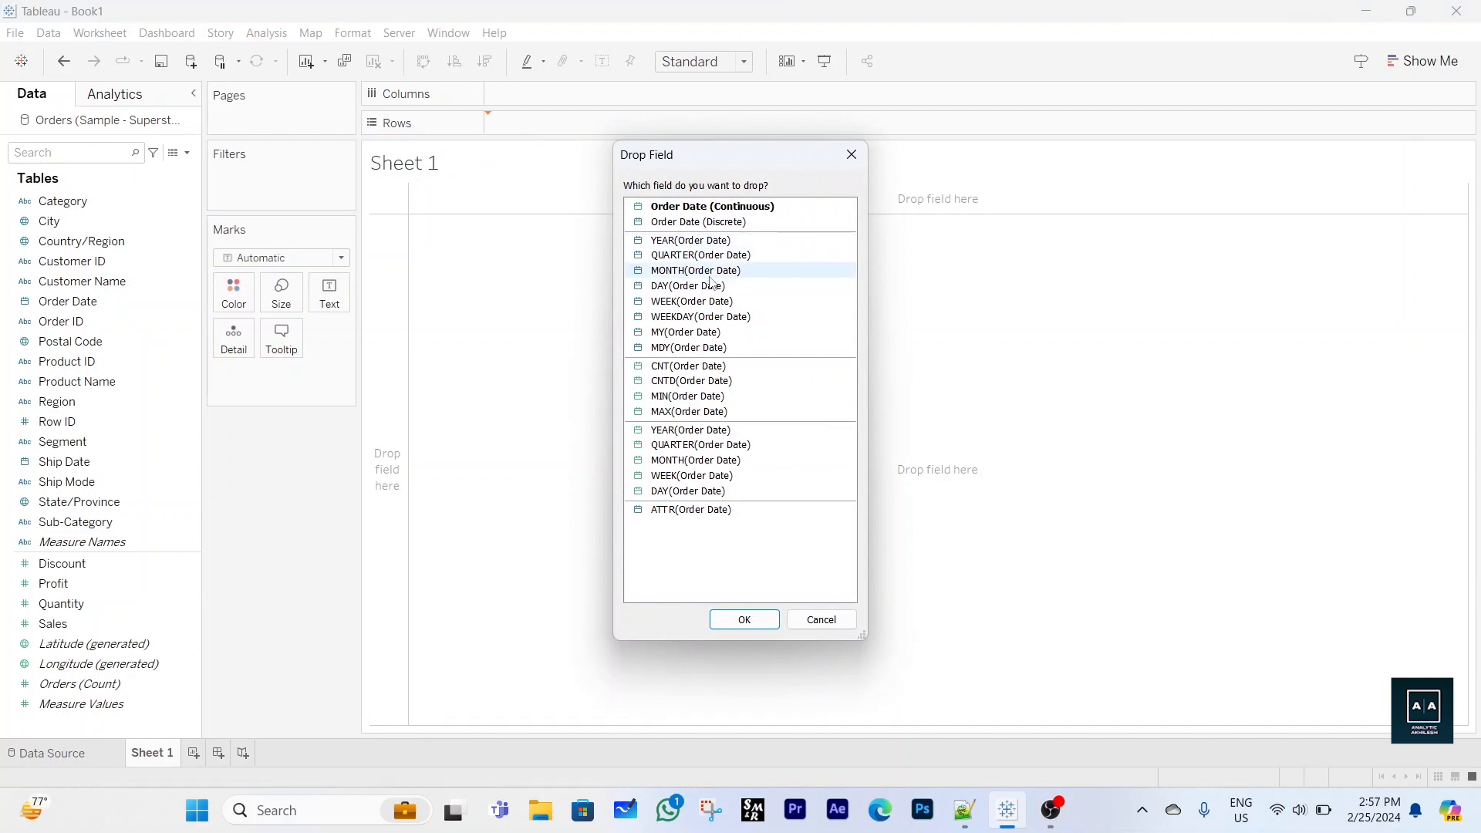
pyautogui.click(690, 429)
pyautogui.click(744, 620)
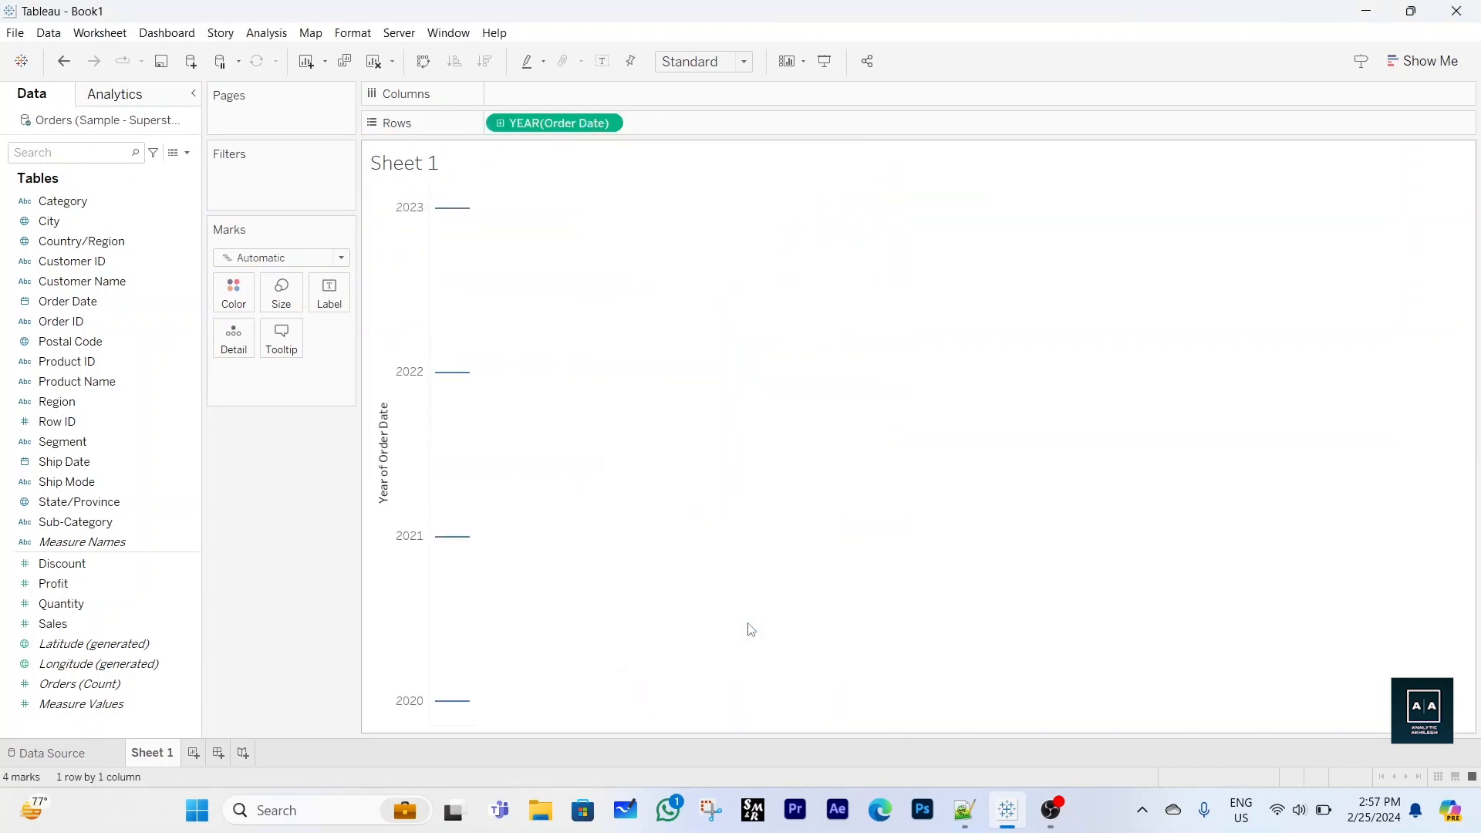
# Break the Order Date rows down into discrete quarters and display the sum of Sales as text for each quarter
pyautogui.click(500, 124)
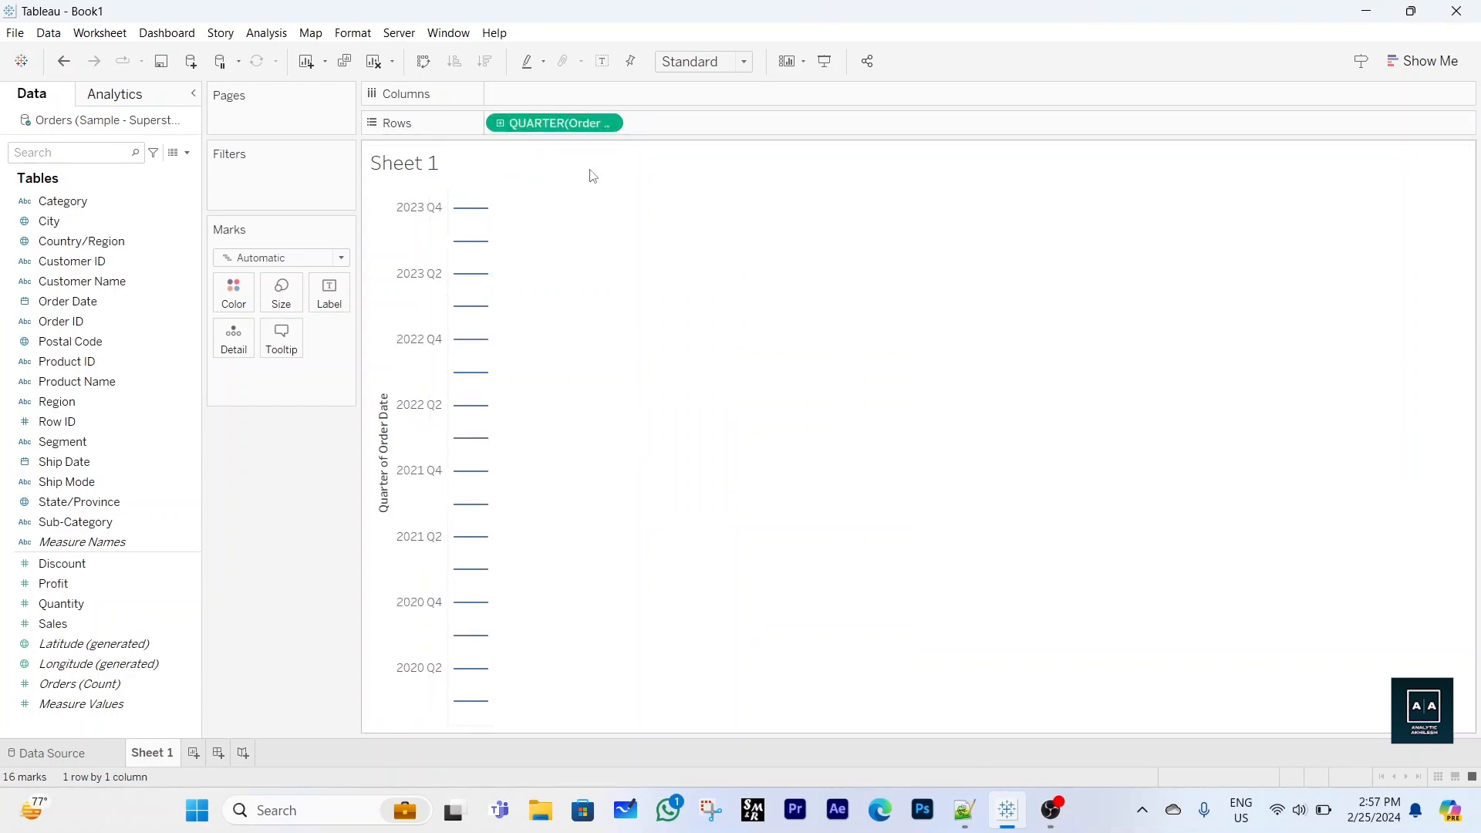
pyautogui.click(608, 123)
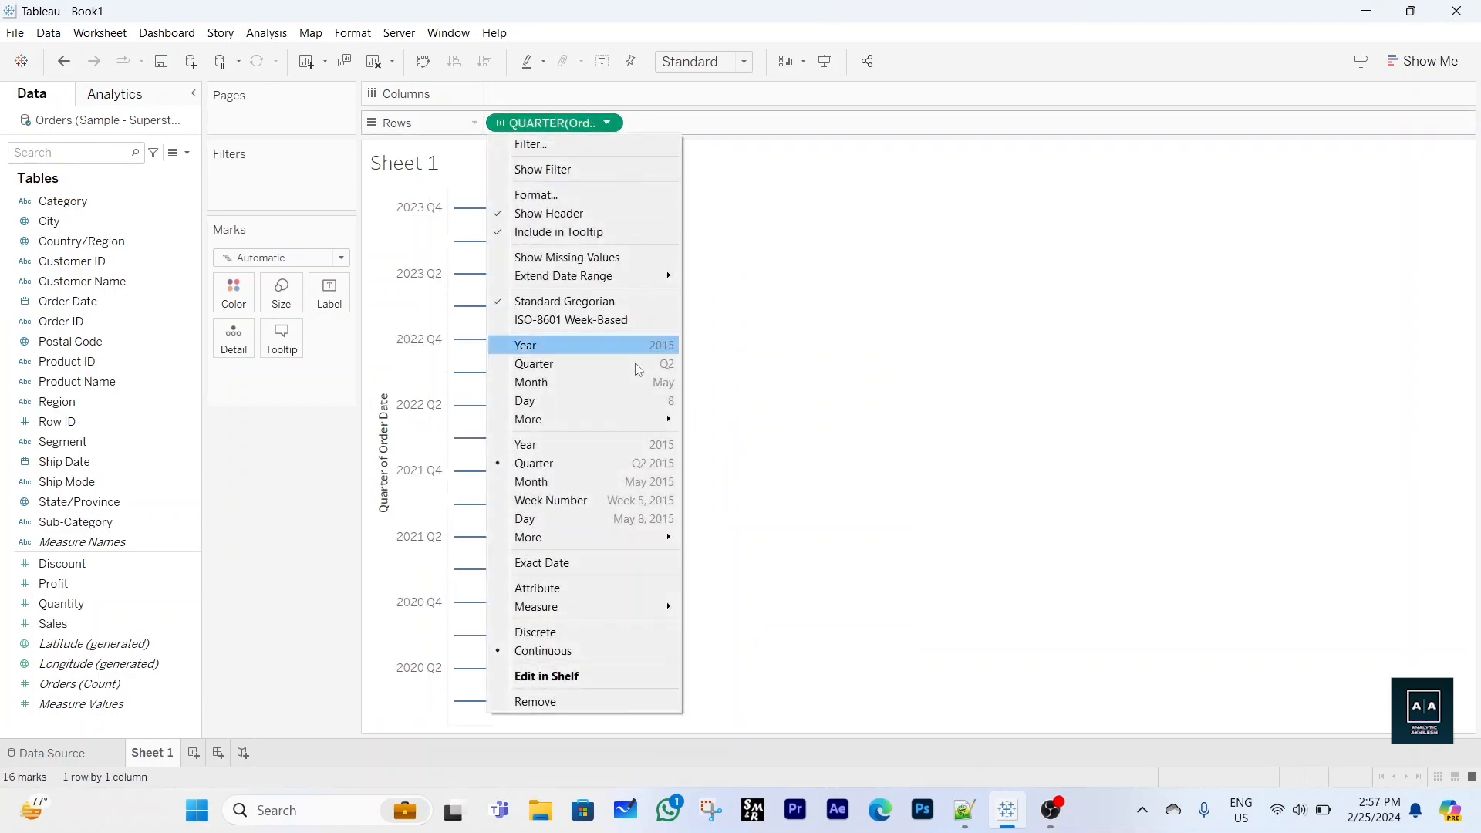
pyautogui.click(558, 633)
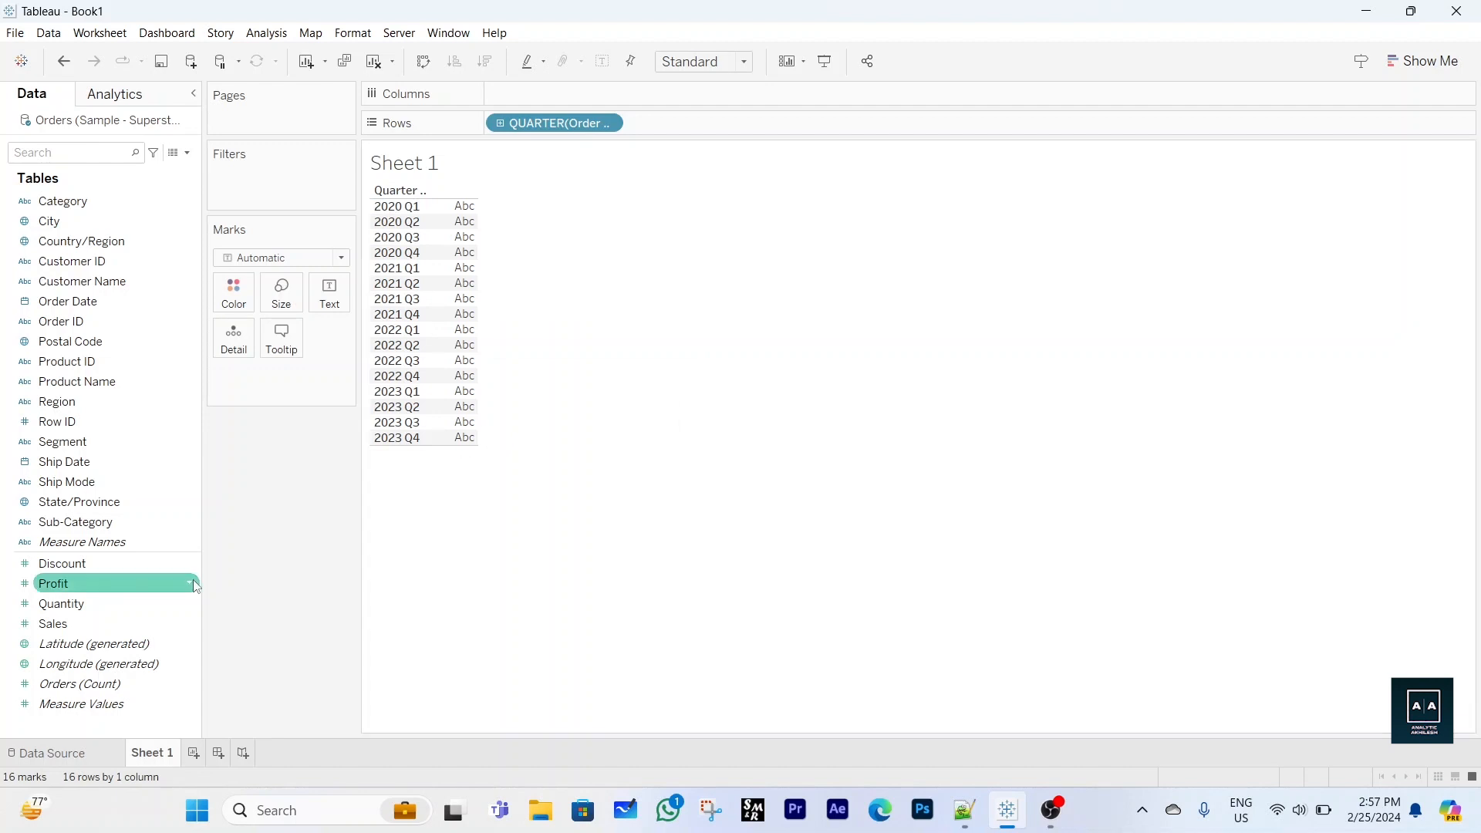
pyautogui.moveTo(193, 624); pyautogui.dragTo(329, 294)
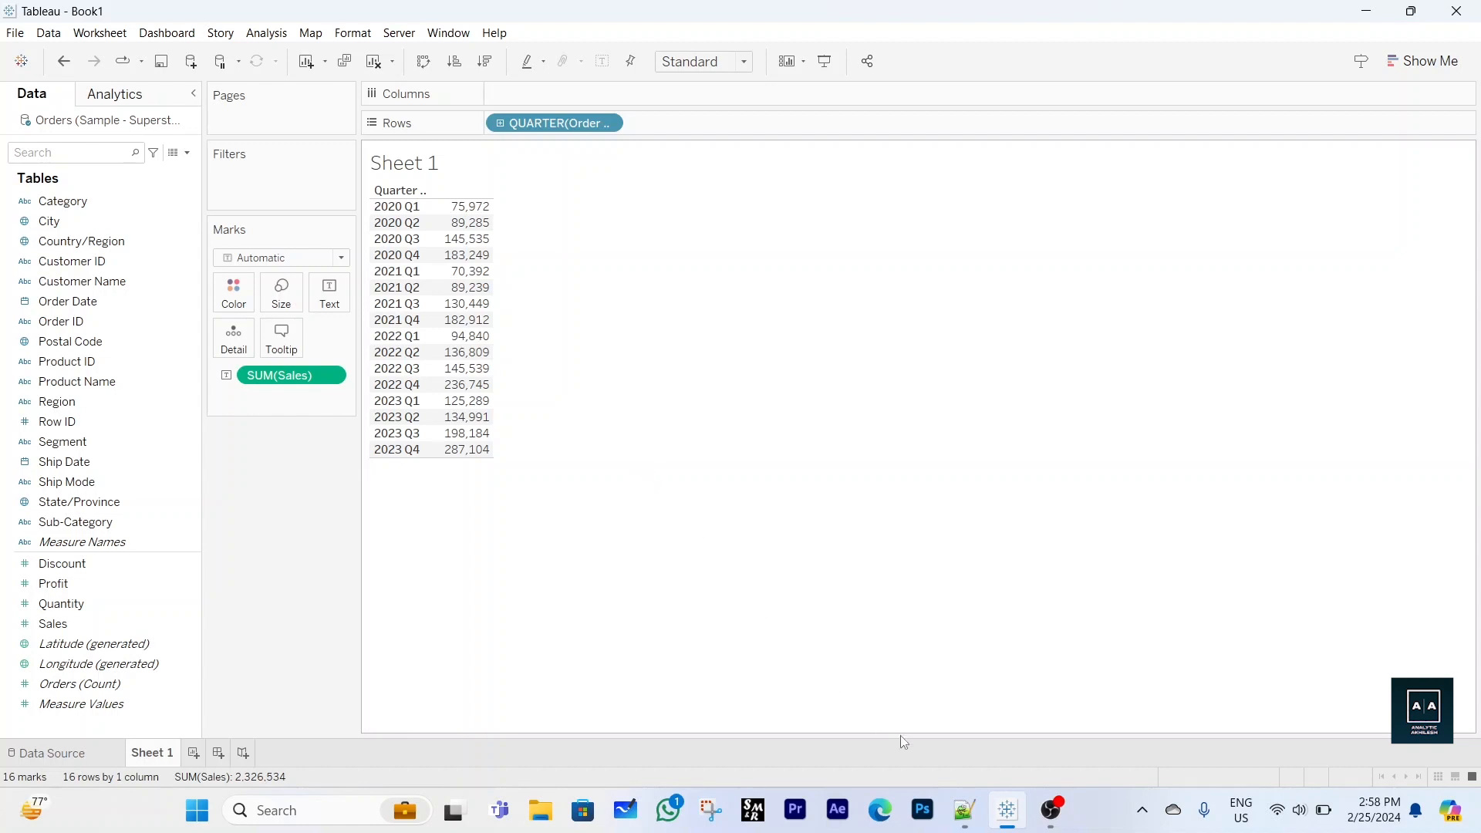
# Switch to Notepad++ and review the planned calculations for CQ Sales, PQ Sales, Margin, absolute Margin% and the UP/DOWN cases
pyautogui.click(964, 816)
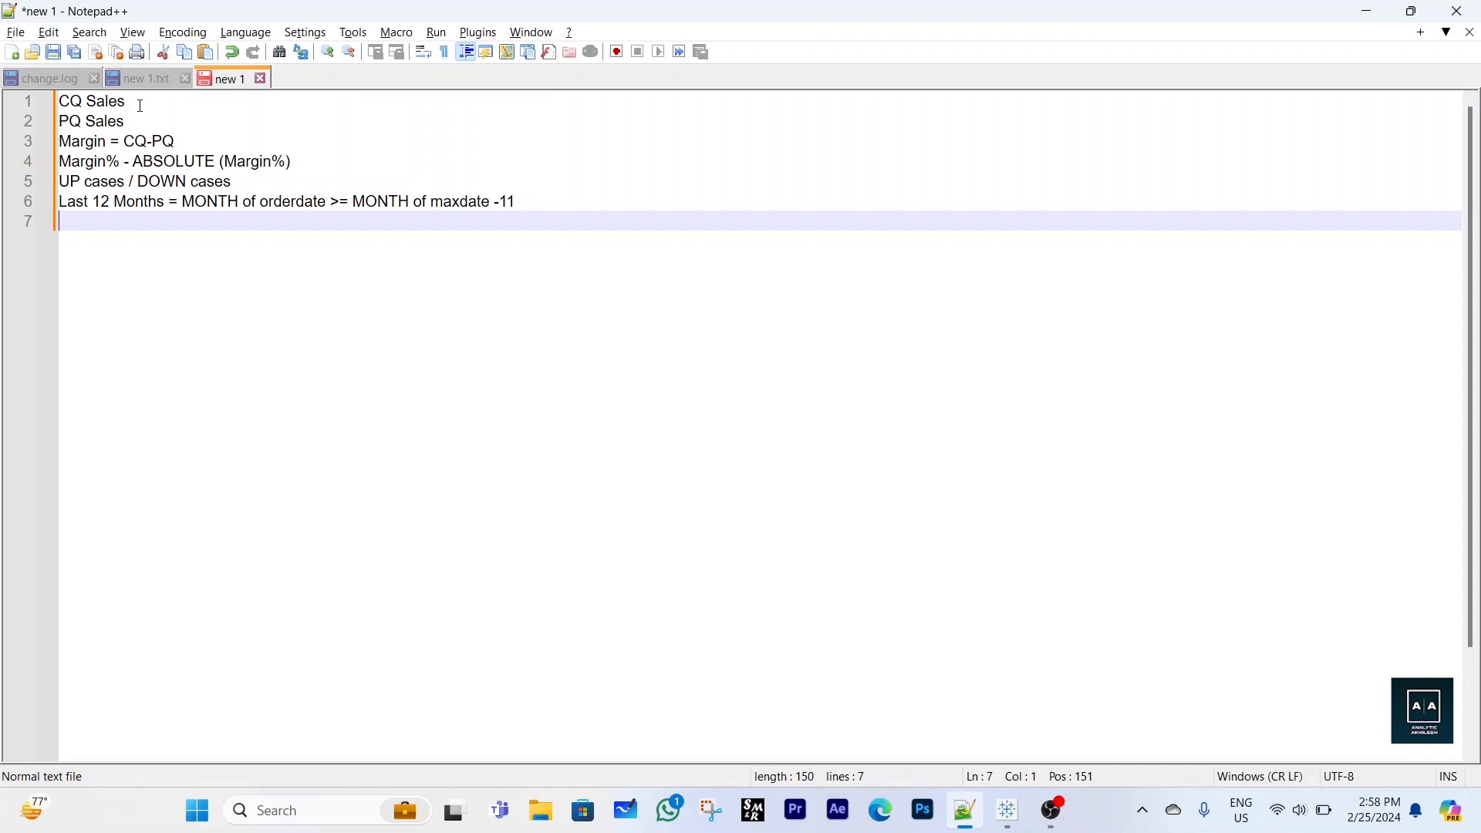
pyautogui.moveTo(134, 105)
pyautogui.mouseDown()
pyautogui.moveTo(59, 103)
pyautogui.moveTo(124, 106)
pyautogui.mouseUp()
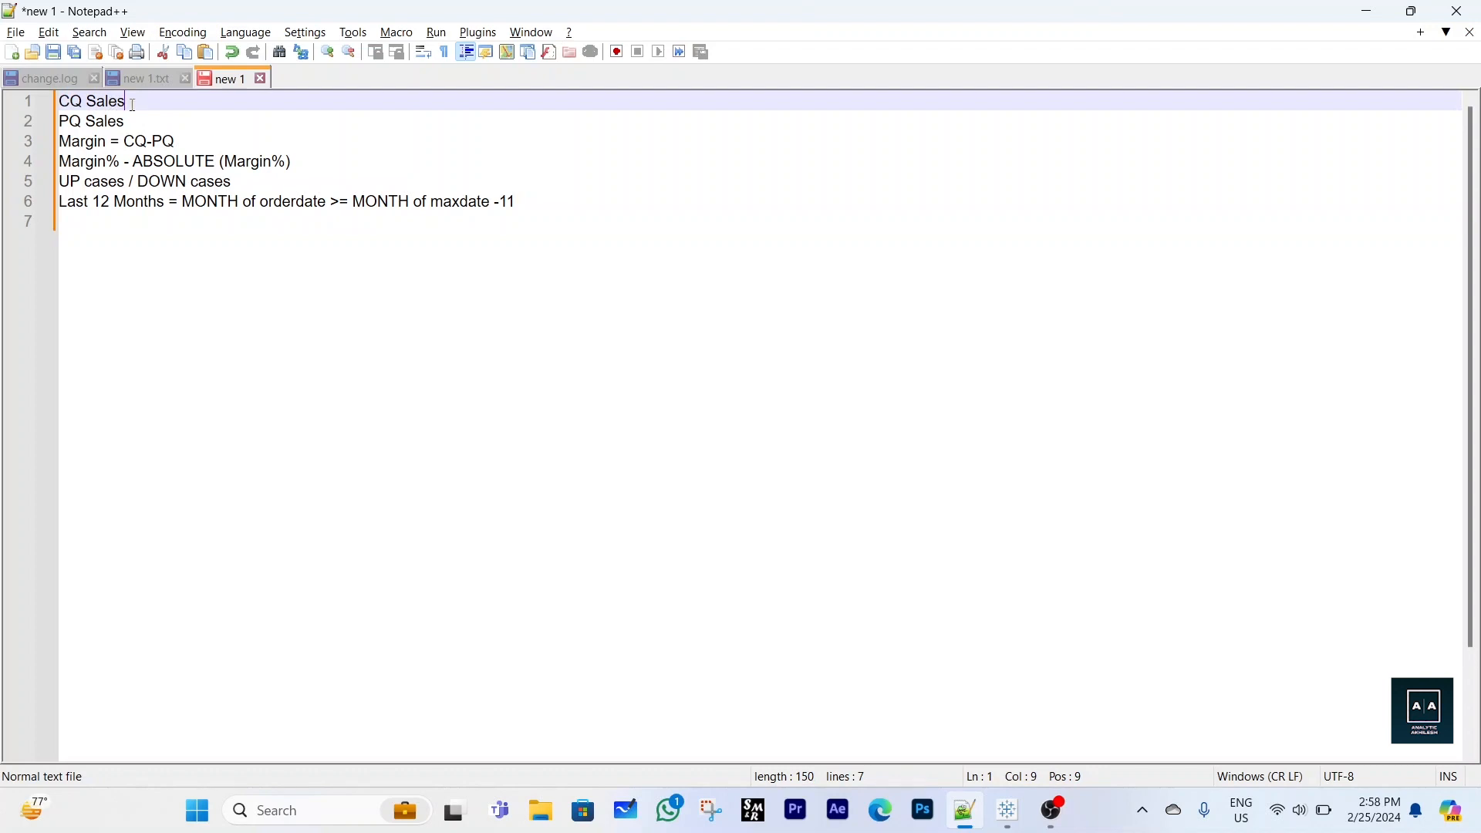
pyautogui.moveTo(128, 124); pyautogui.dragTo(55, 123)
pyautogui.click(141, 121)
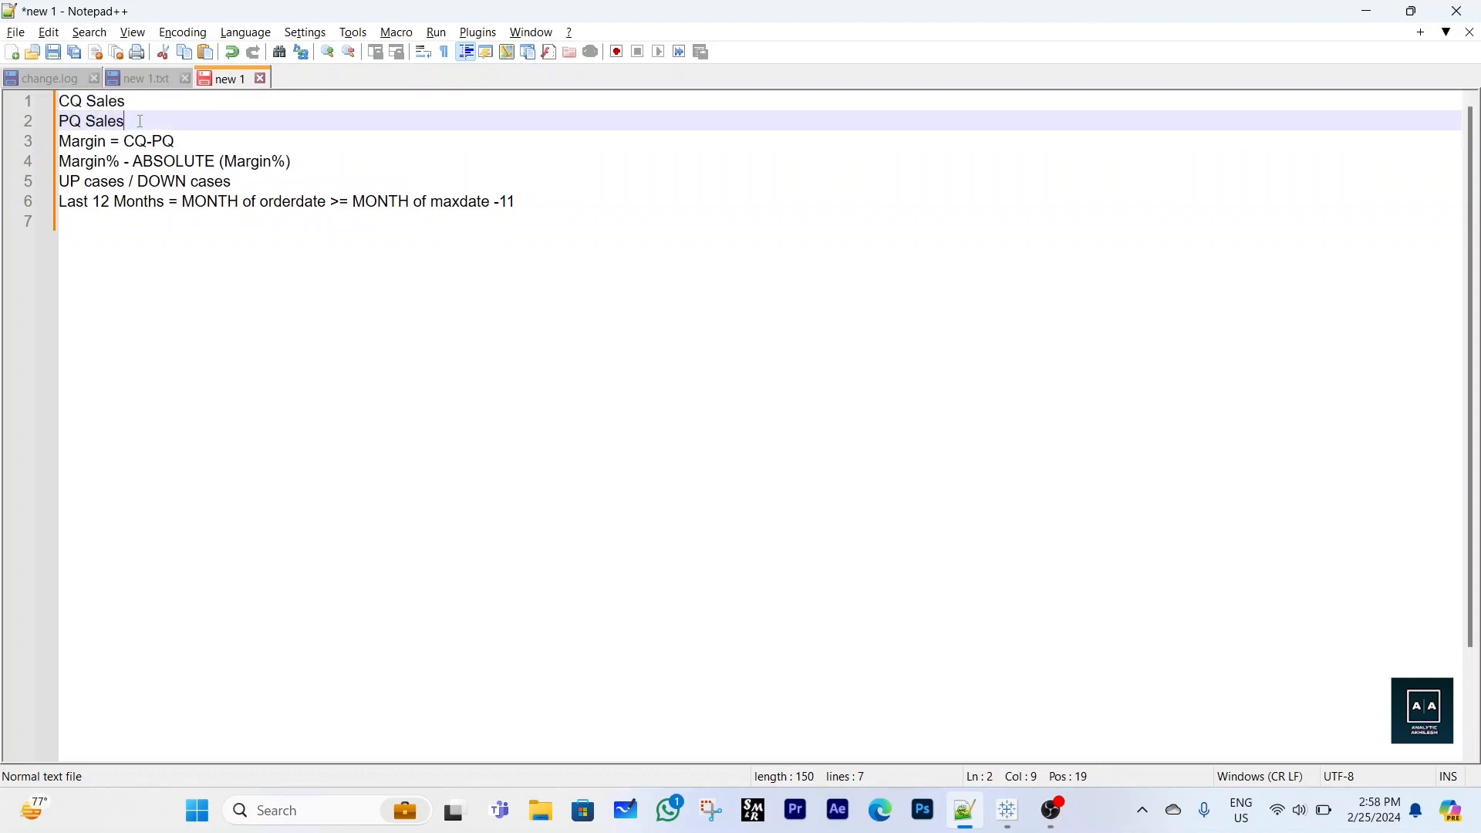
pyautogui.moveTo(194, 141); pyautogui.dragTo(43, 142)
pyautogui.click(73, 101)
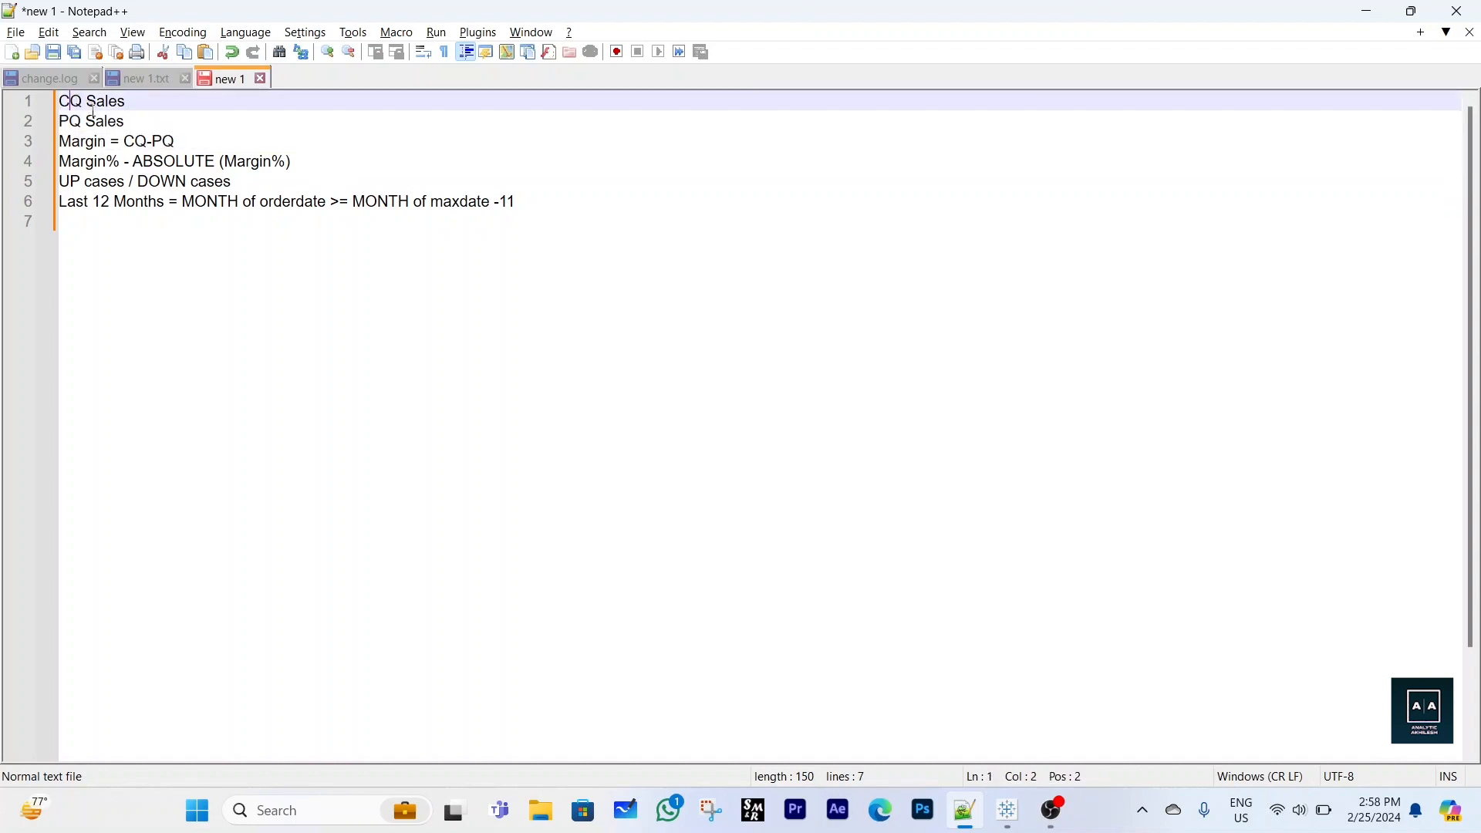
pyautogui.click(87, 121)
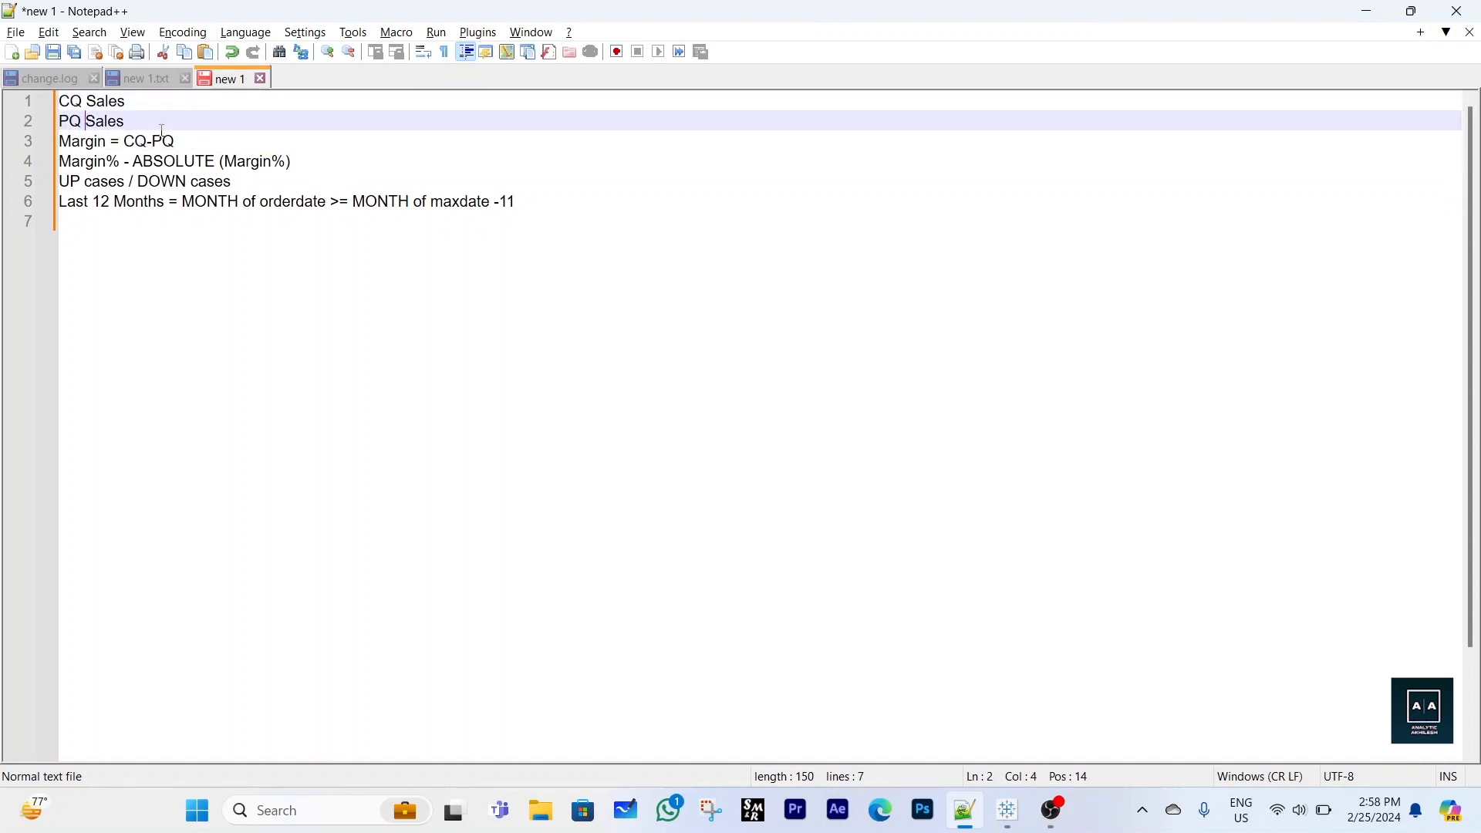
pyautogui.click(191, 142)
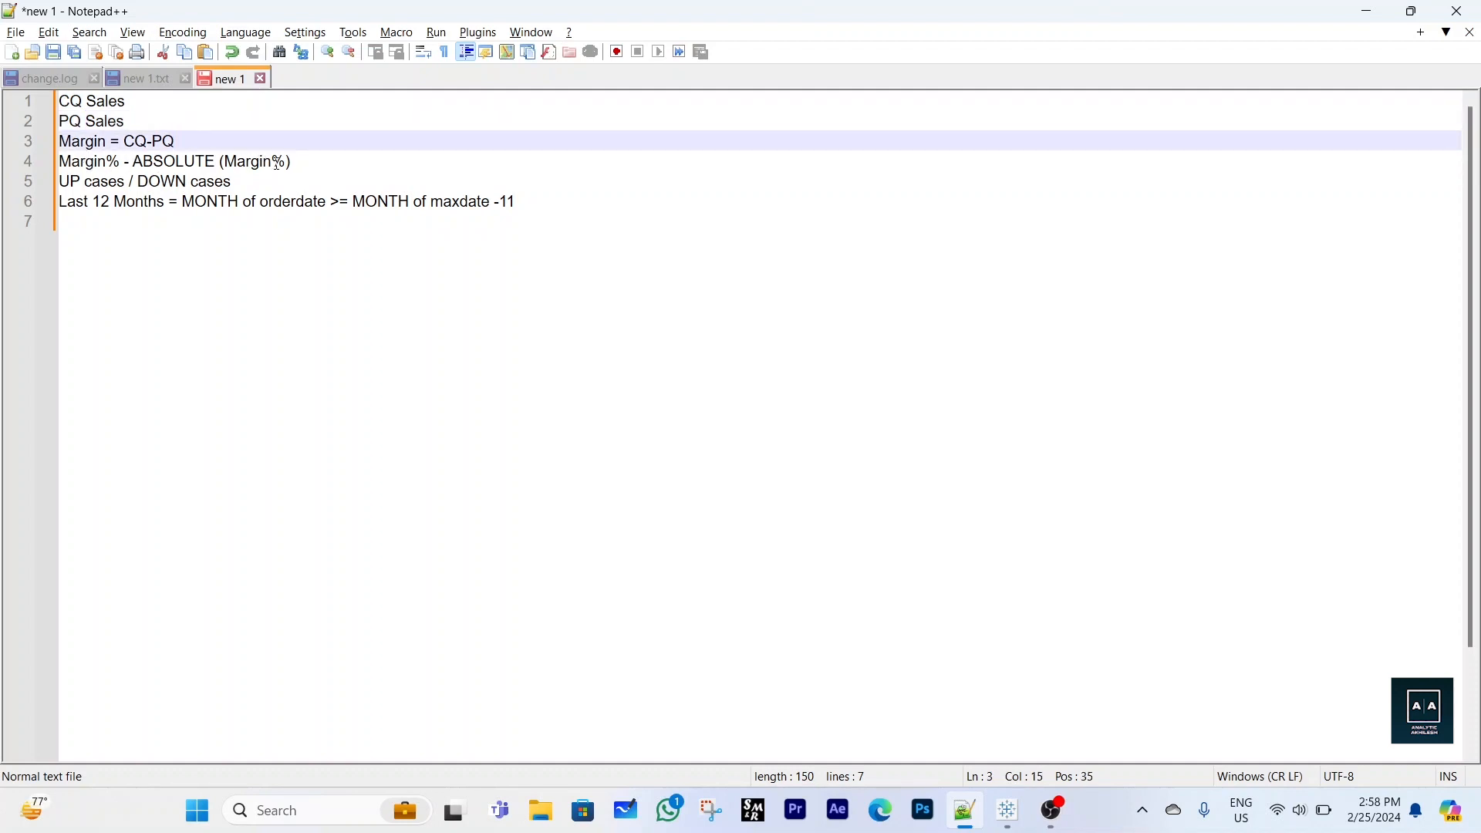
pyautogui.click(123, 161)
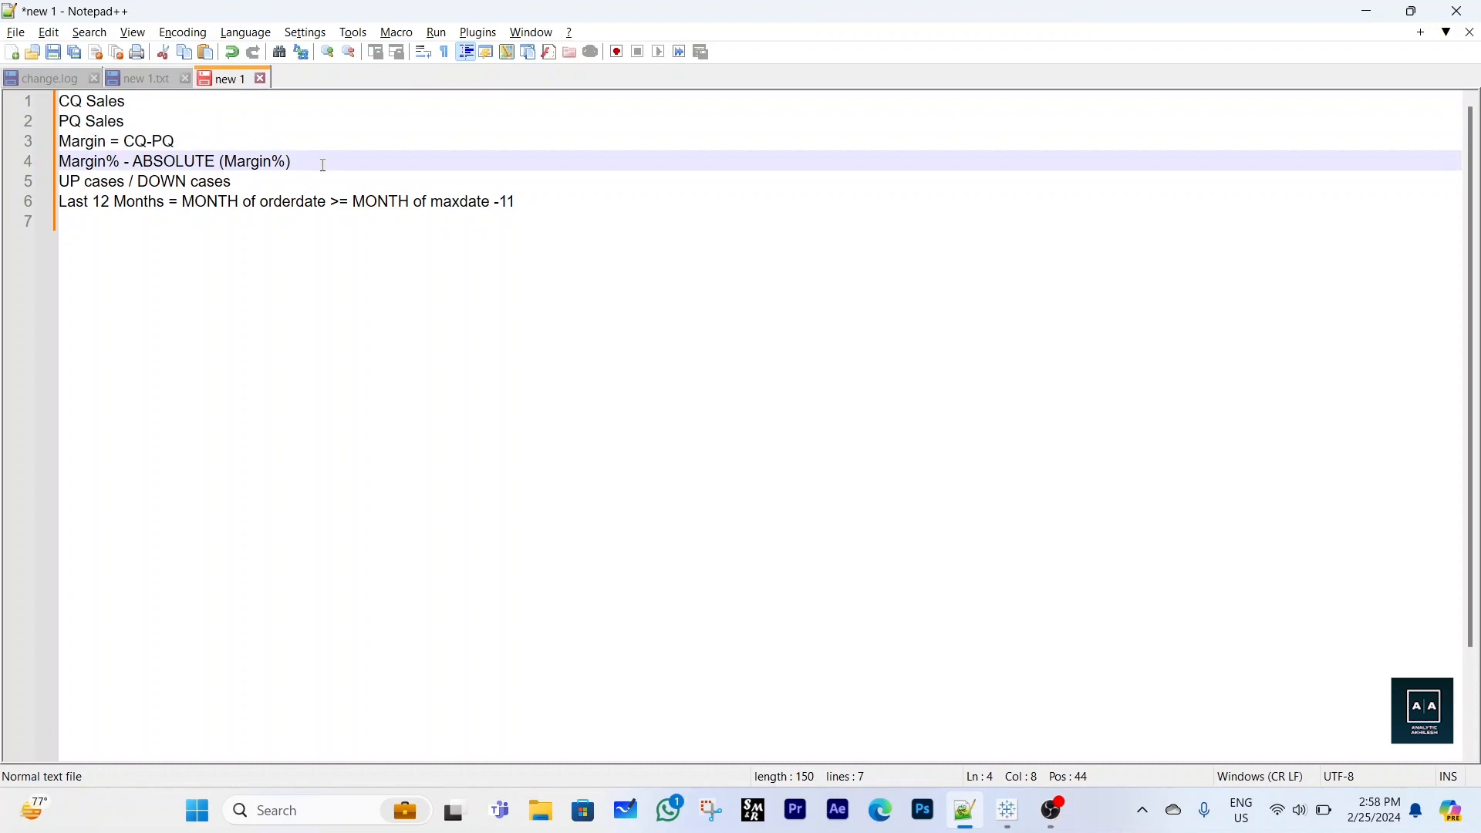
pyautogui.moveTo(321, 162); pyautogui.dragTo(52, 164)
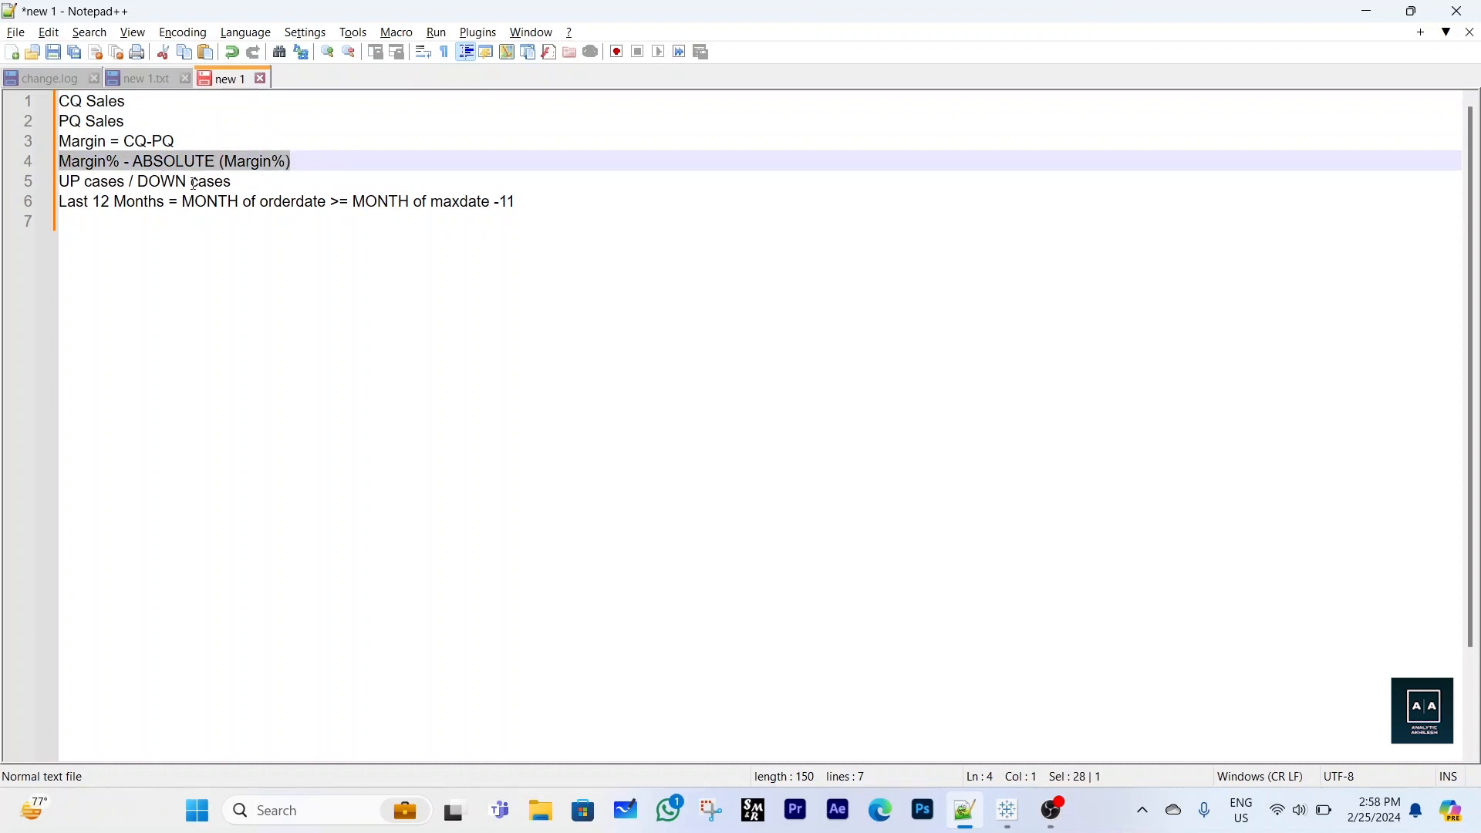
pyautogui.moveTo(239, 184); pyautogui.dragTo(64, 191)
pyautogui.click(129, 182)
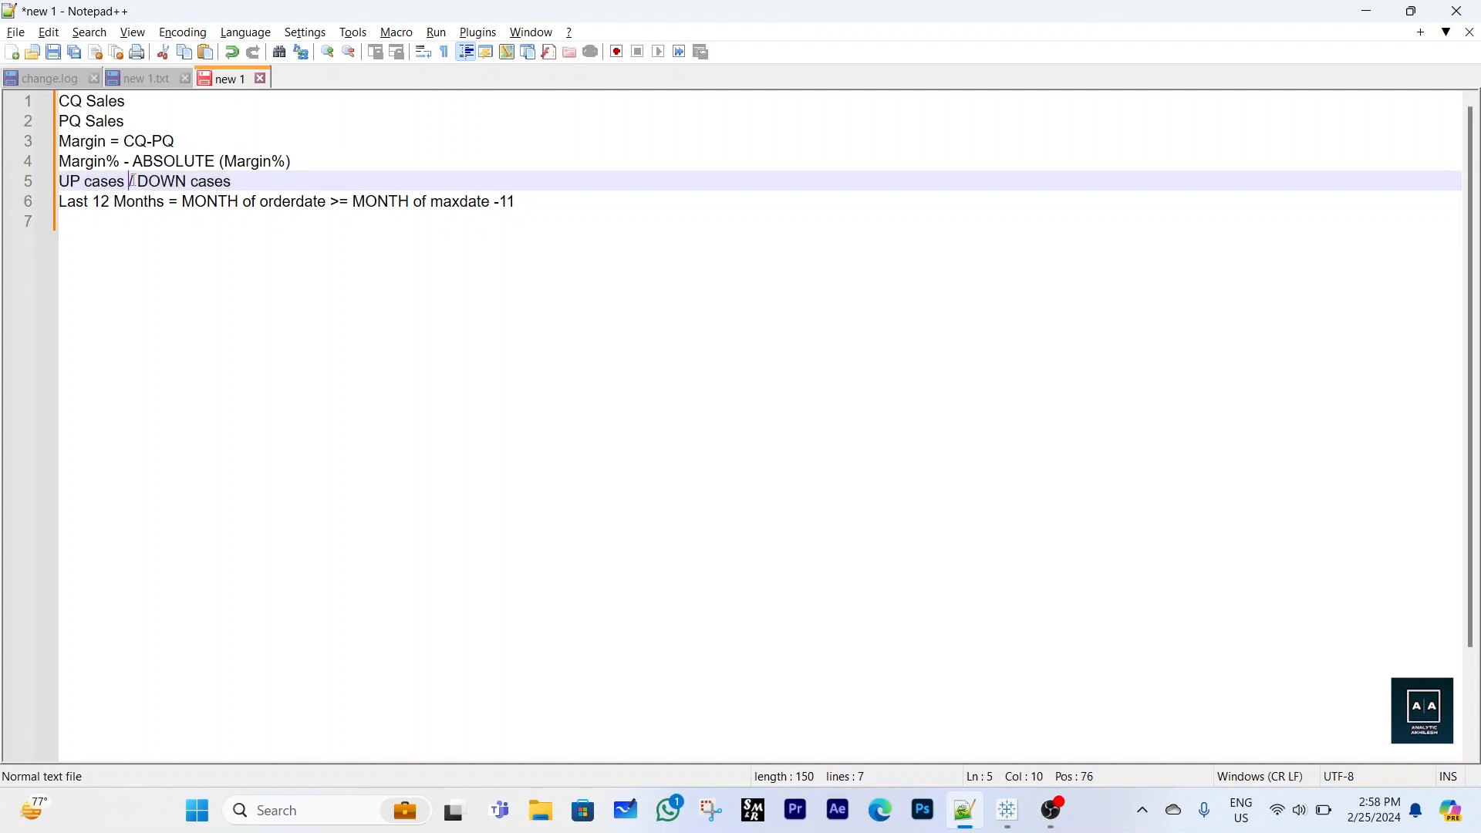
pyautogui.click(238, 184)
pyautogui.moveTo(125, 184); pyautogui.dragTo(51, 184)
pyautogui.moveTo(232, 184); pyautogui.dragTo(138, 183)
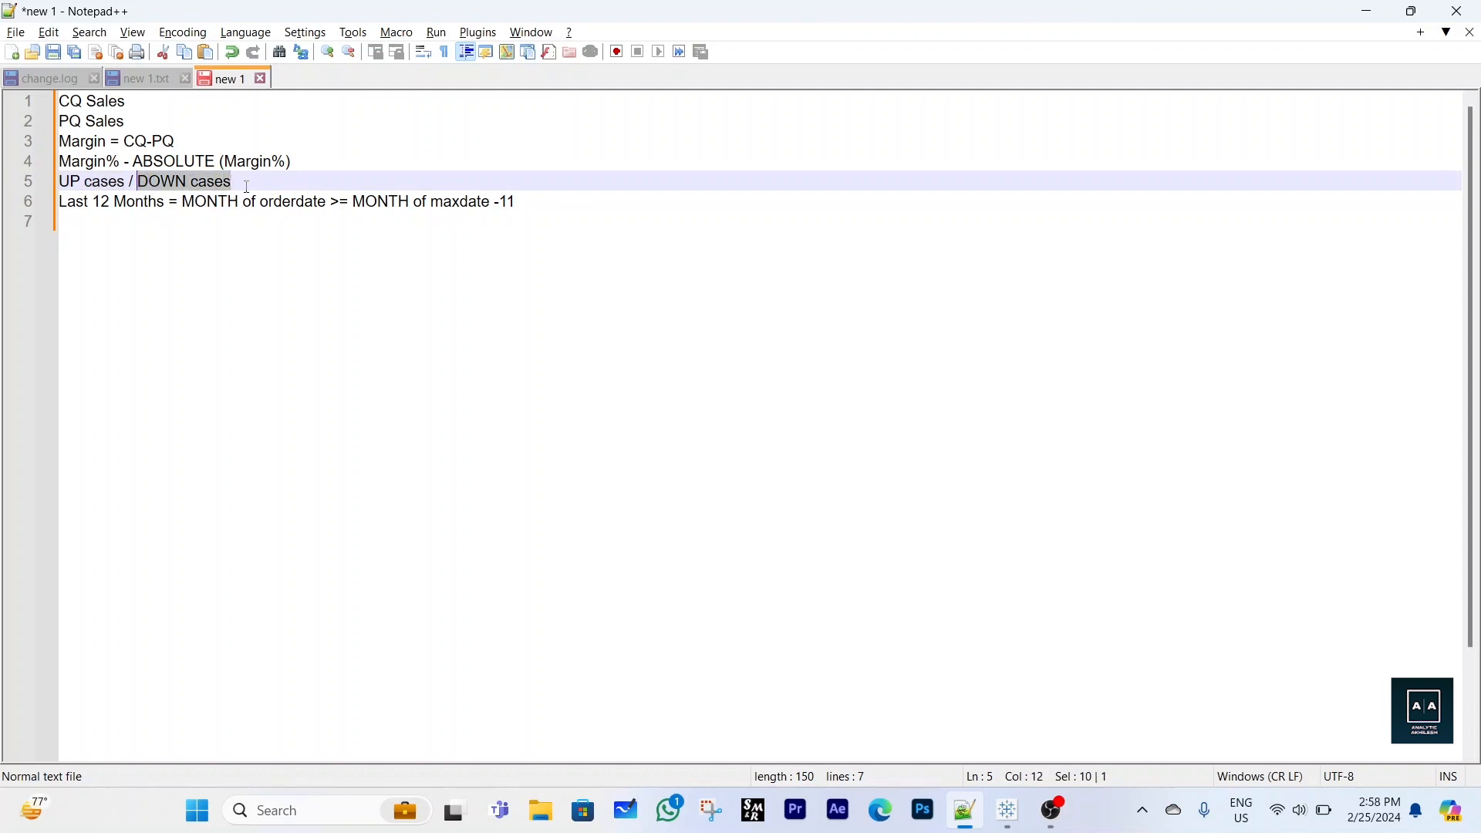
# Examine the Last 12 Months condition in the notes, comparing the order date's month with the max date's month minus 11
pyautogui.click(102, 220)
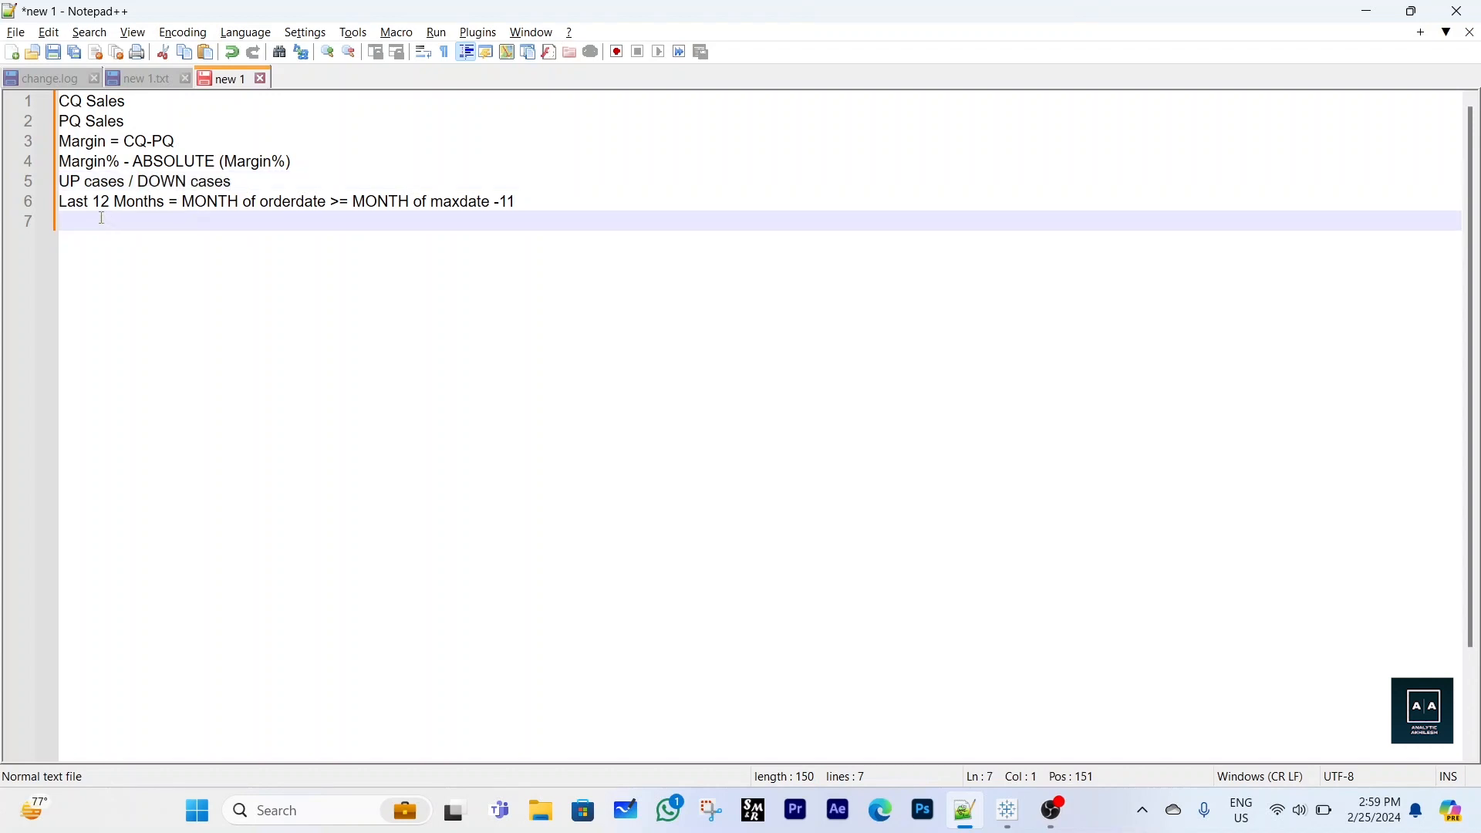
pyautogui.moveTo(60, 202); pyautogui.dragTo(527, 199)
pyautogui.click(527, 203)
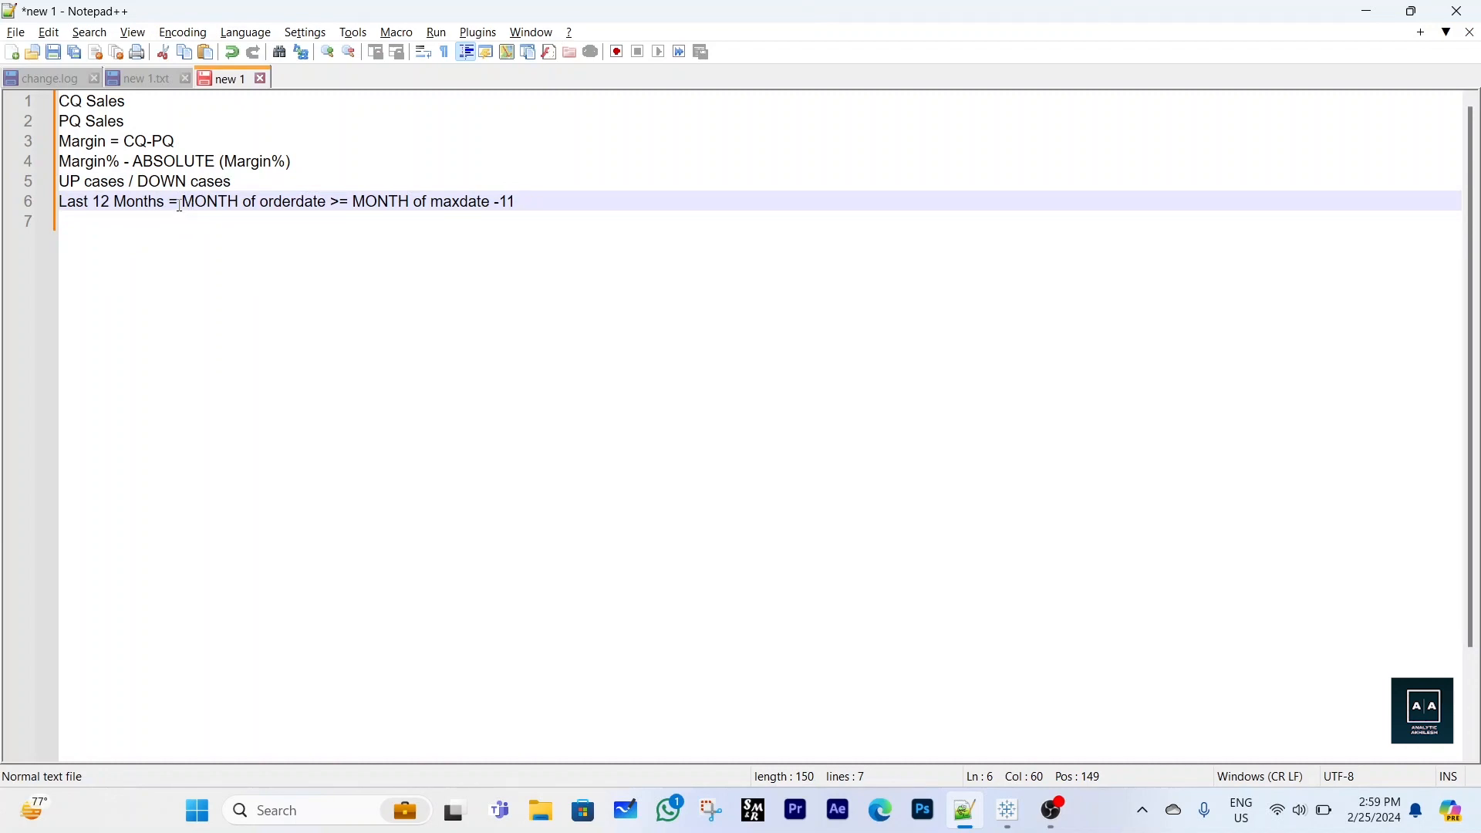
pyautogui.click(184, 204)
pyautogui.click(311, 221)
pyautogui.click(328, 201)
pyautogui.moveTo(328, 201); pyautogui.dragTo(178, 202)
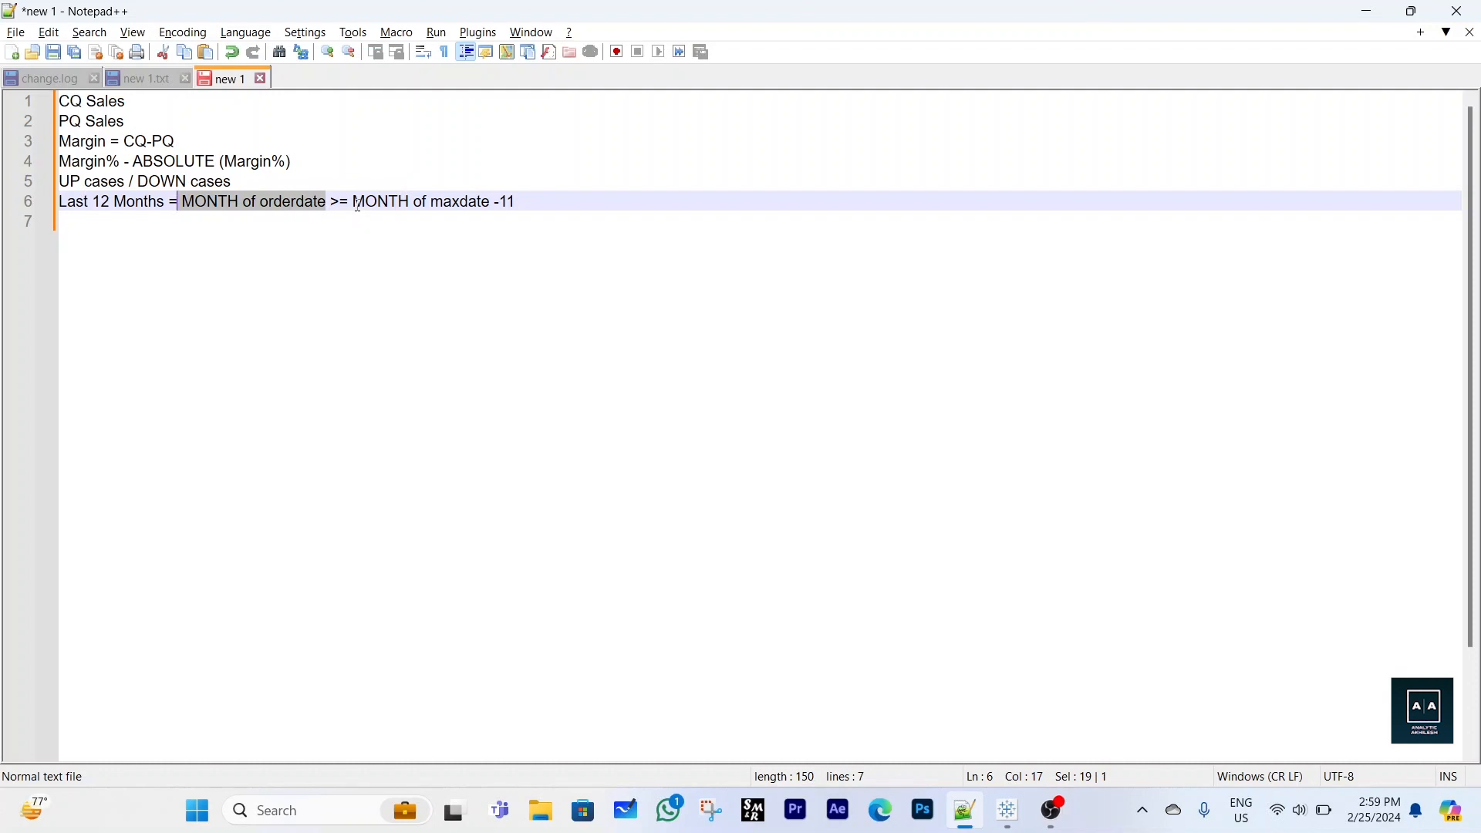
pyautogui.moveTo(355, 202); pyautogui.dragTo(519, 205)
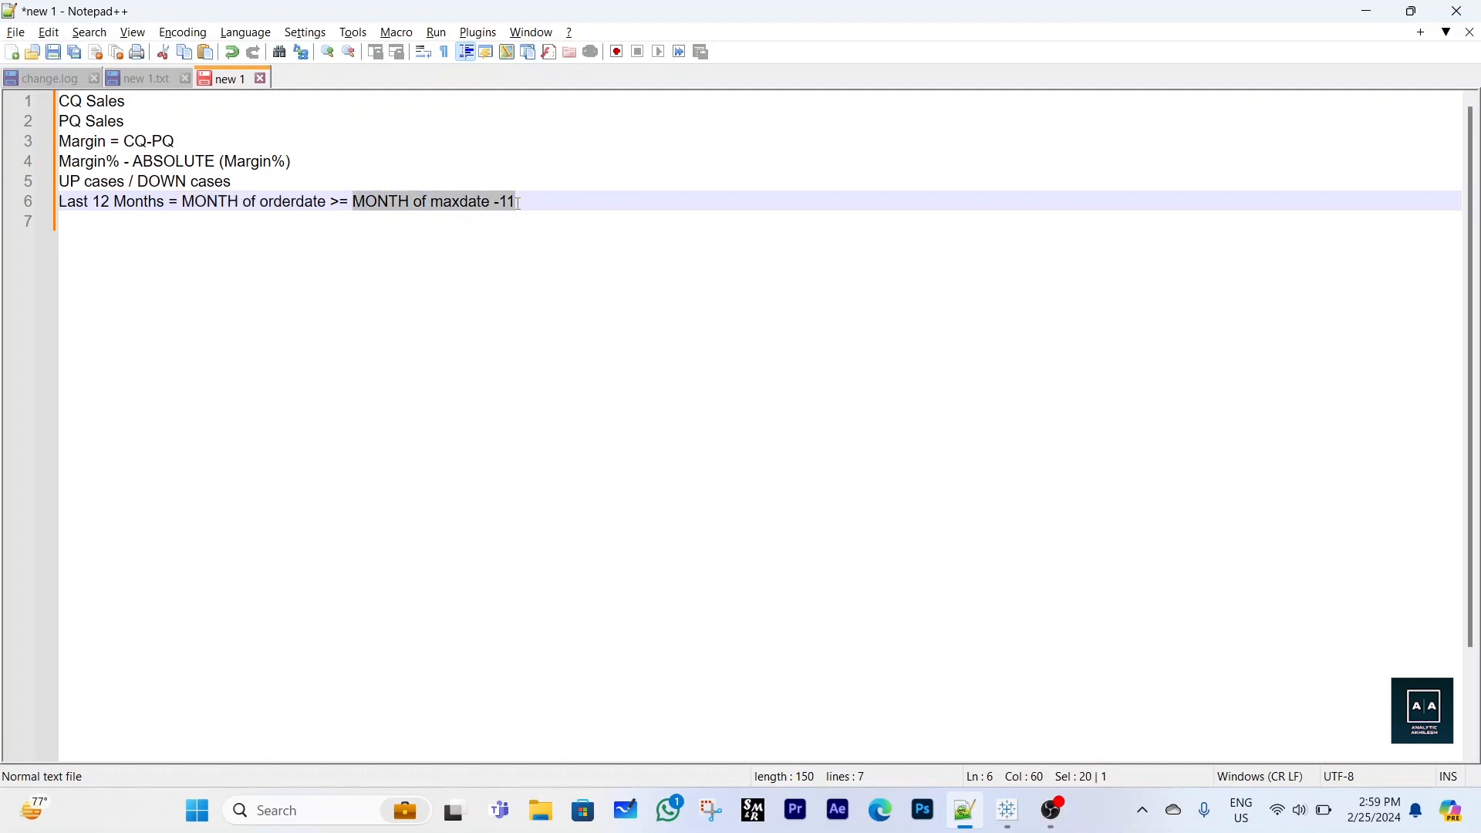
pyautogui.click(519, 204)
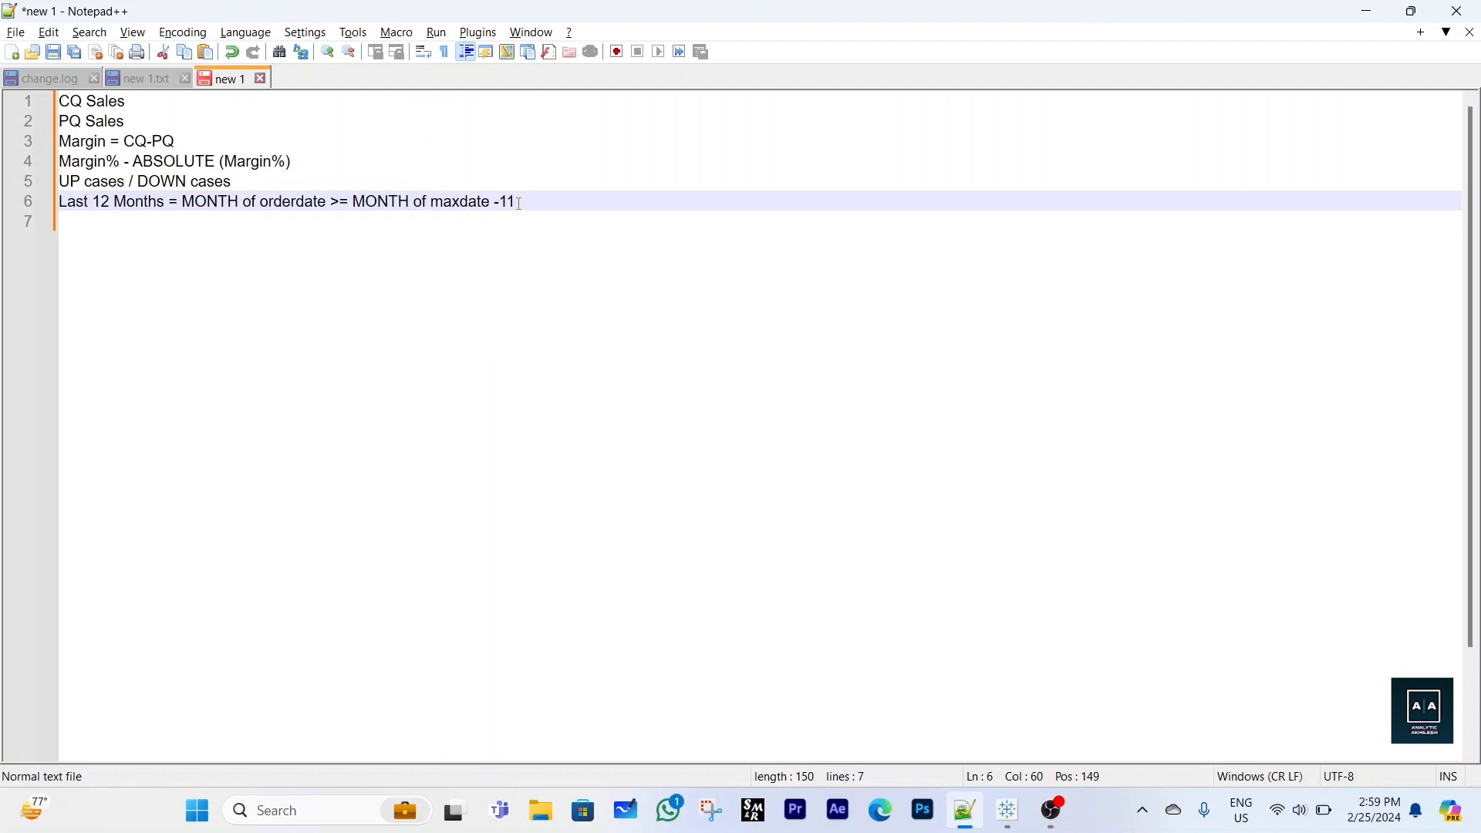
pyautogui.hotkey('ctrl', 'shift', 'Left')
pyautogui.hotkey('ctrl', 'shift', 'Left')
pyautogui.hotkey('ctrl', 'shift', 'Left')
pyautogui.hotkey('ctrl', 'shift', 'Left')
pyautogui.hotkey('ctrl', 'shift', 'Left')
pyautogui.hotkey('ctrl', 'shift', 'Left')
pyautogui.hotkey('ctrl', 'shift', 'Left')
pyautogui.hotkey('ctrl', 'shift', 'Left')
pyautogui.hotkey('ctrl', 'shift', 'Left')
pyautogui.hotkey('ctrl', 'shift', 'Left')
pyautogui.hotkey('ctrl', 'shift', 'Left')
pyautogui.hotkey('ctrl', 'shift', 'Left')
pyautogui.hotkey('ctrl', 'shift', 'Left')
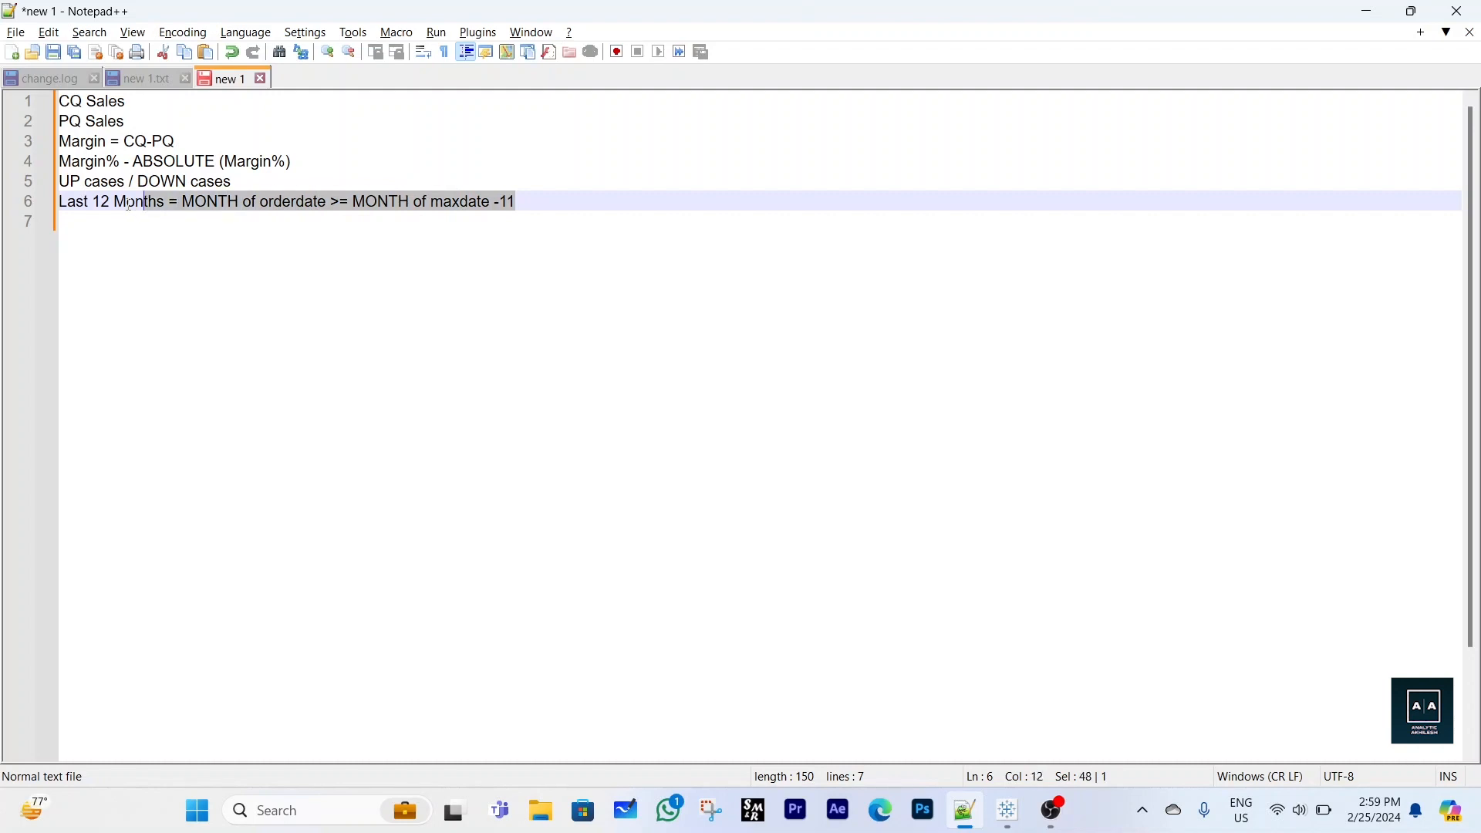
pyautogui.click(531, 198)
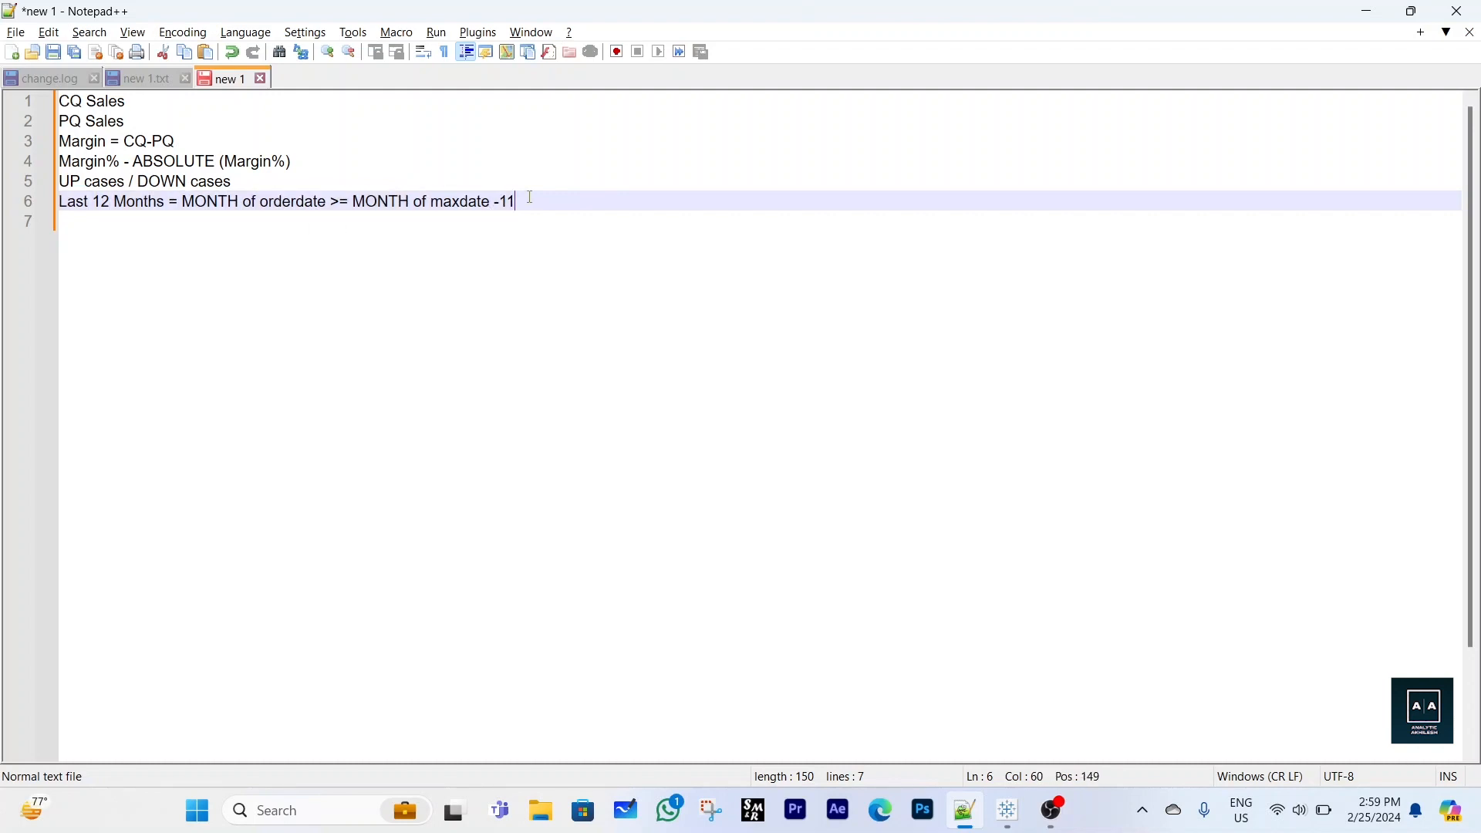
# Return to Tableau and add a discrete LAST() calculation to the rows beside the order quarter
pyautogui.hotkey('alt', 'Tab')
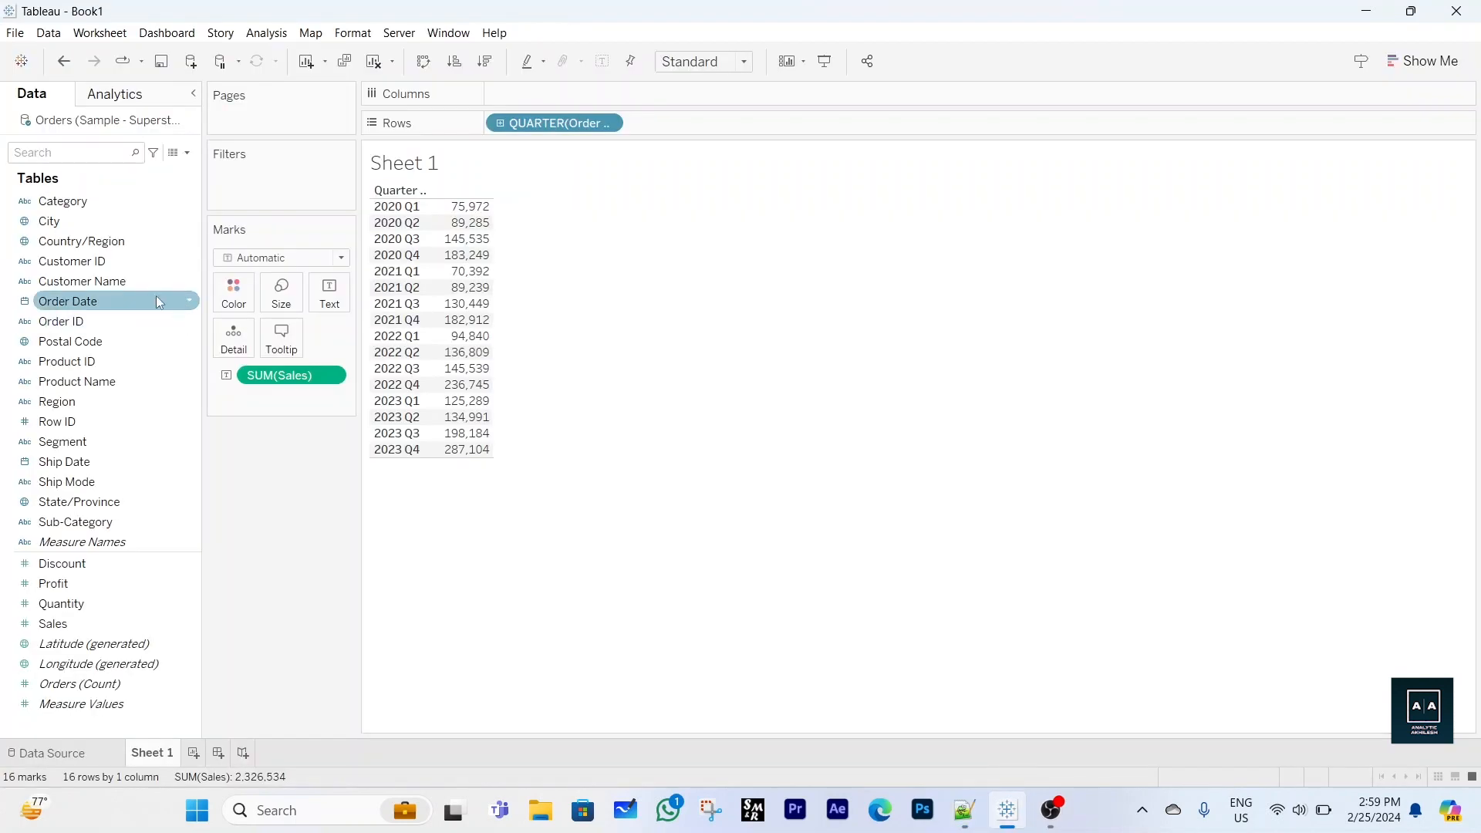
pyautogui.doubleClick(681, 129)
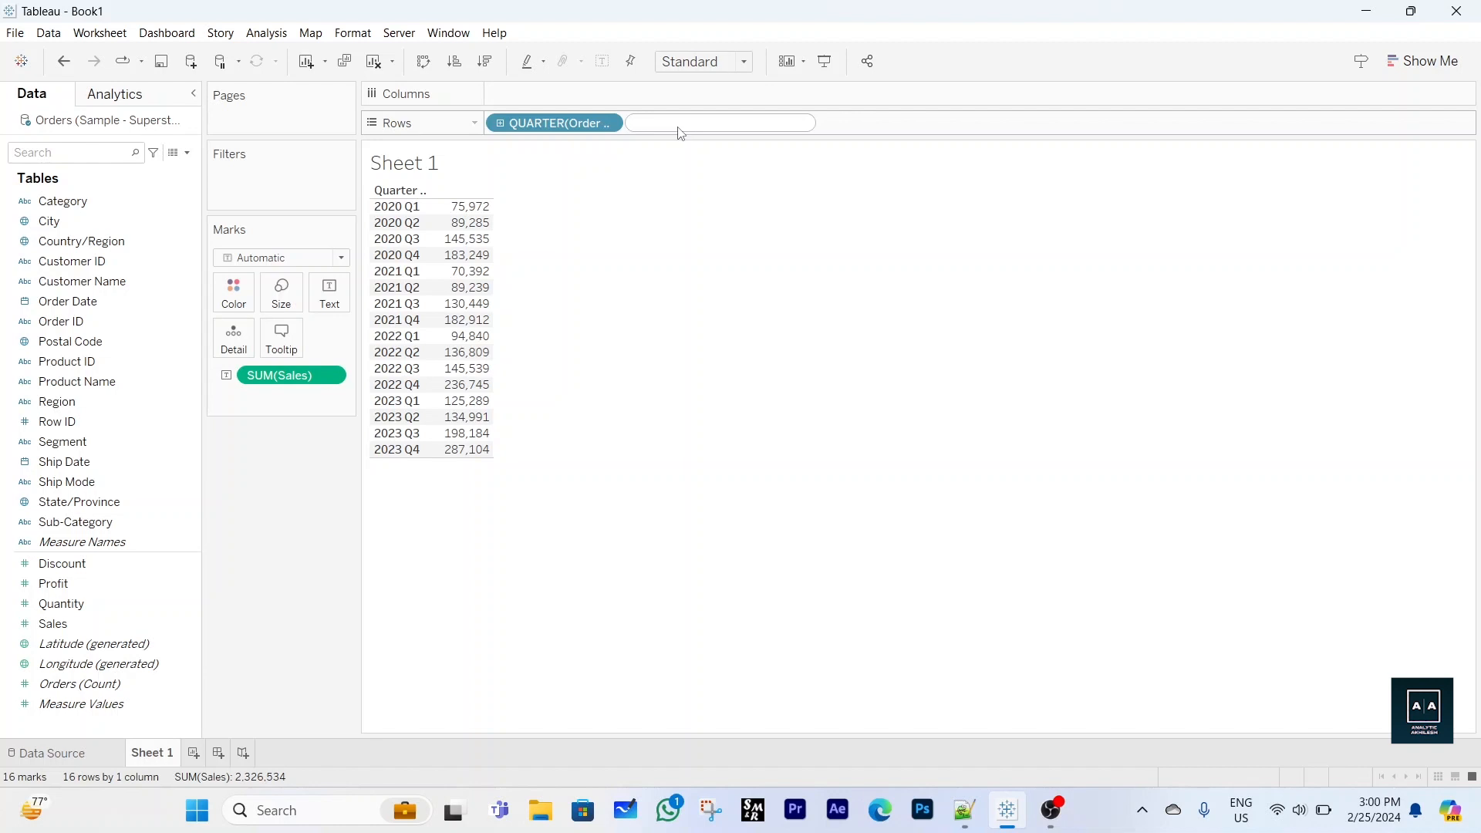
pyautogui.write('last')
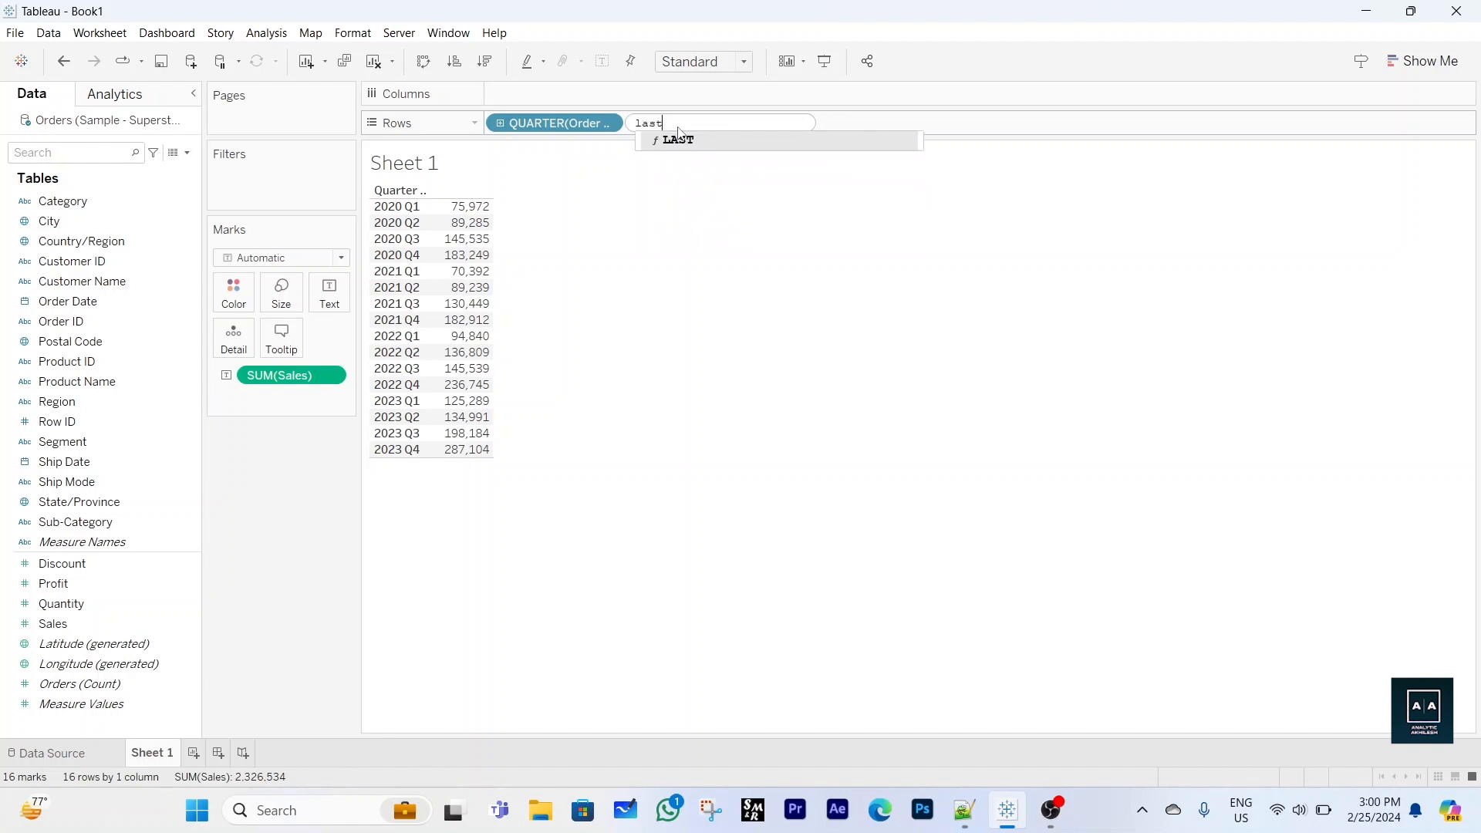
pyautogui.press('Return')
pyautogui.press('Return')
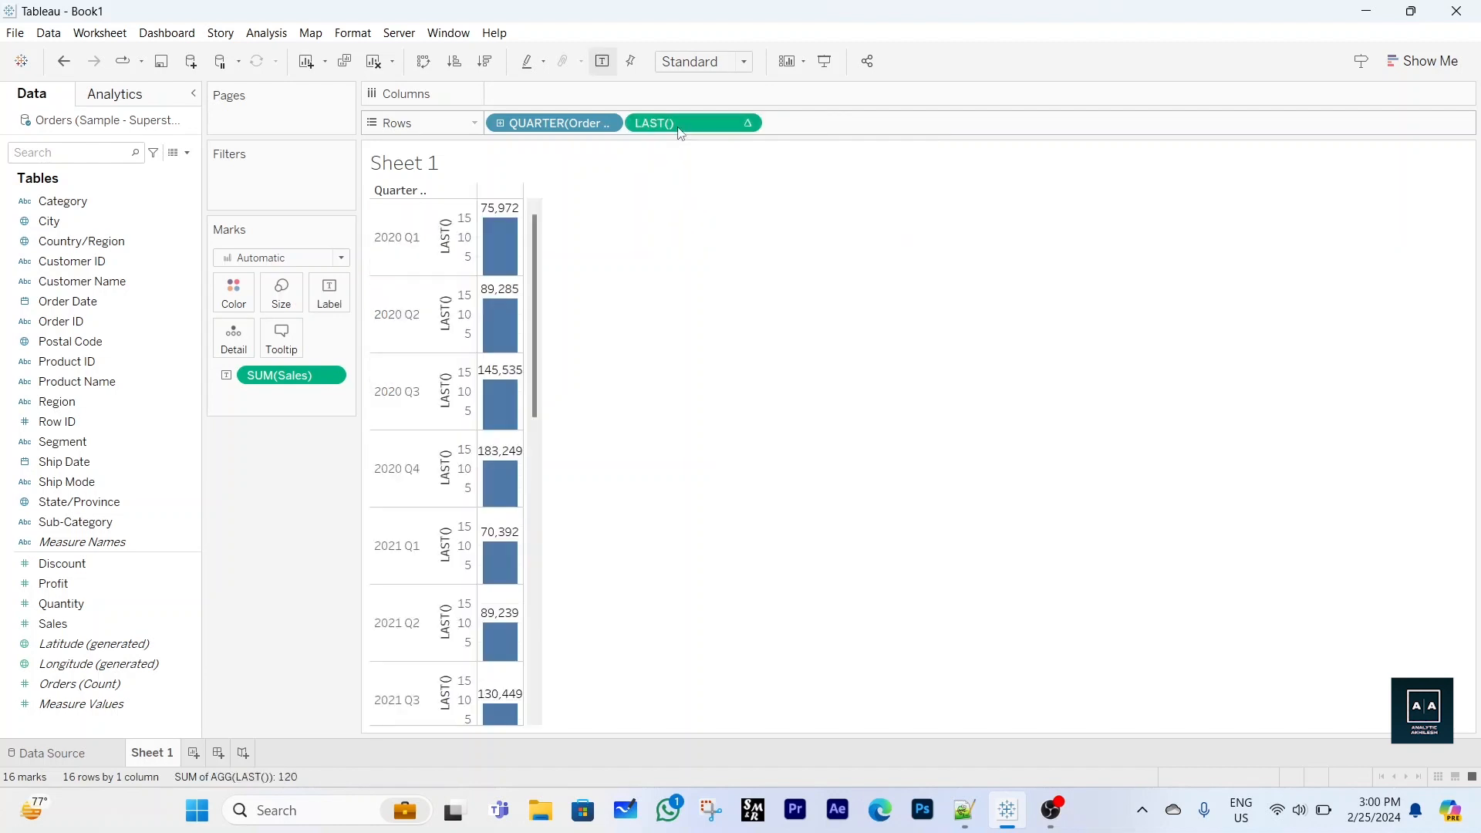
pyautogui.click(747, 123)
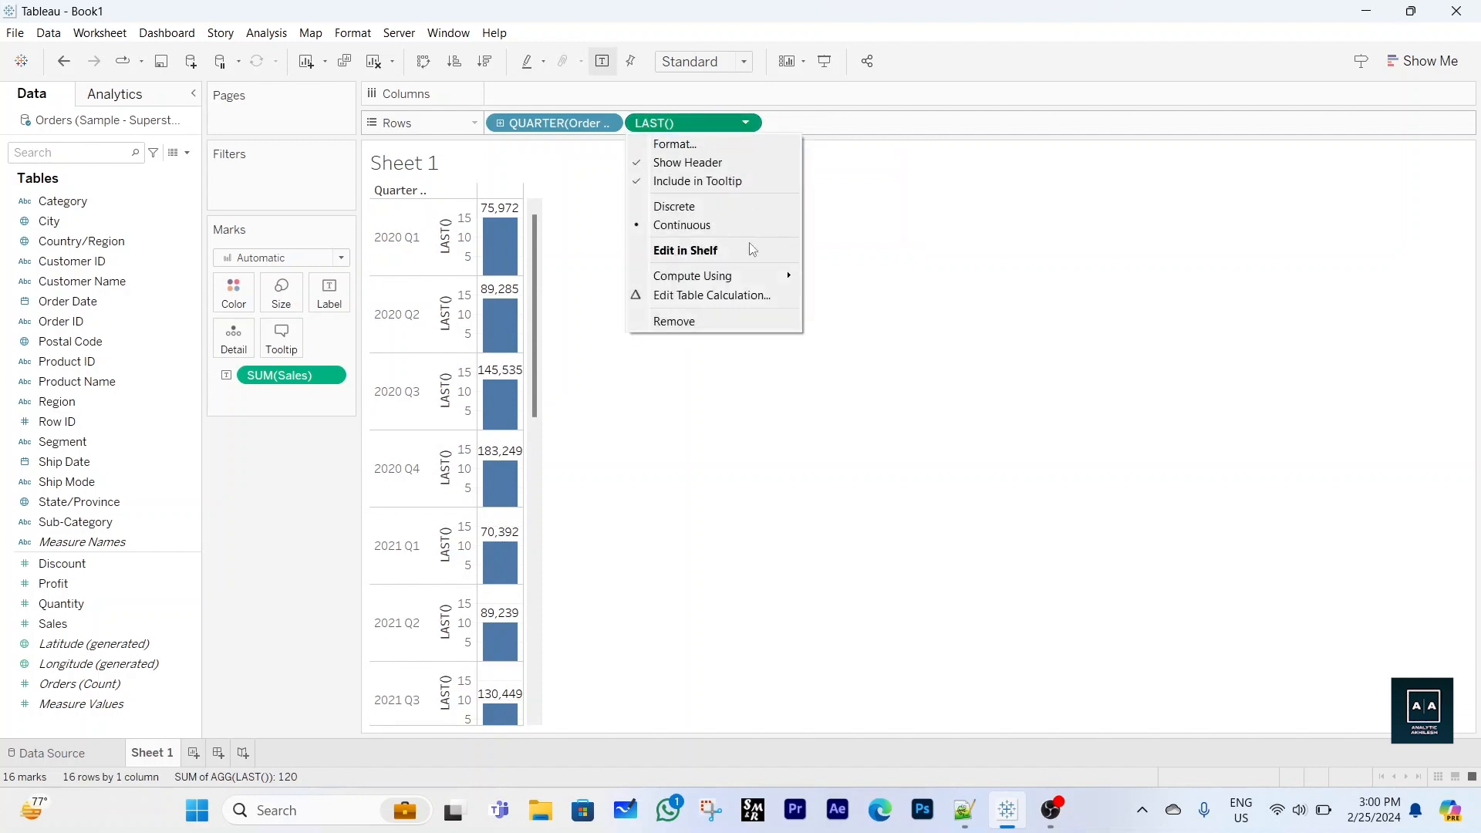
pyautogui.click(679, 206)
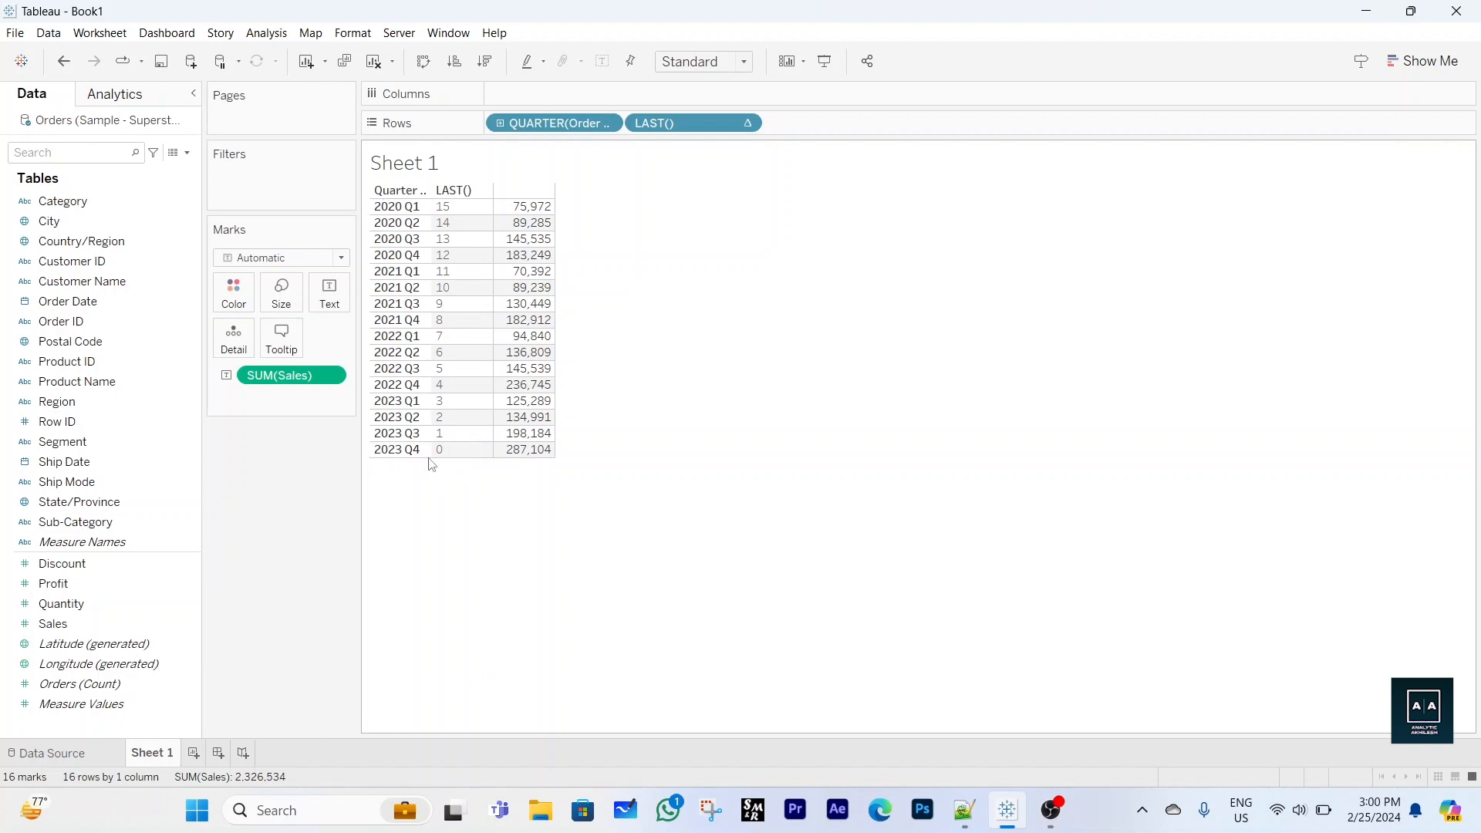
# Create a calculated field named CQSales for the current-quarter sales
pyautogui.moveTo(508, 461)
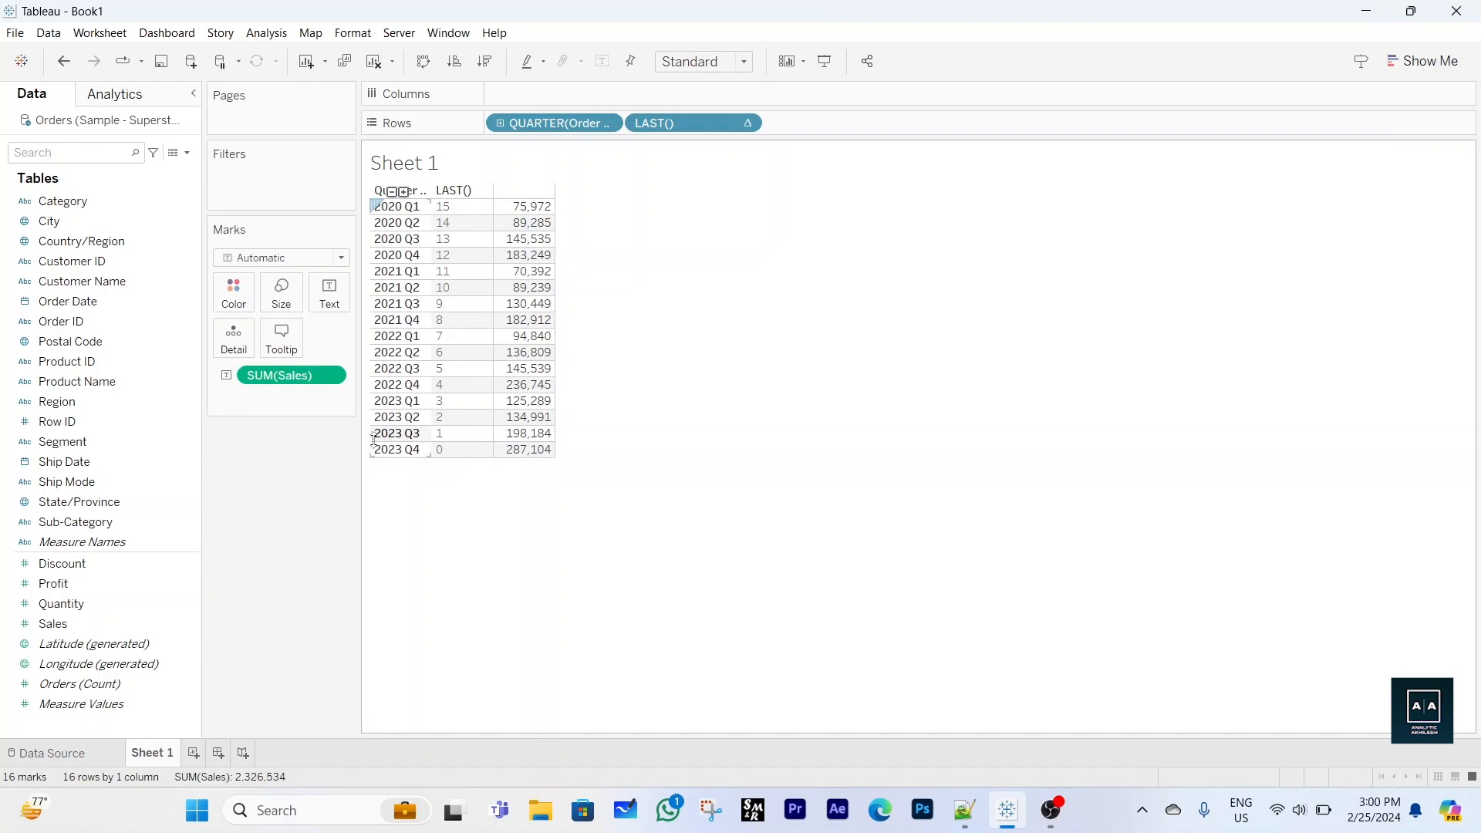
pyautogui.click(187, 151)
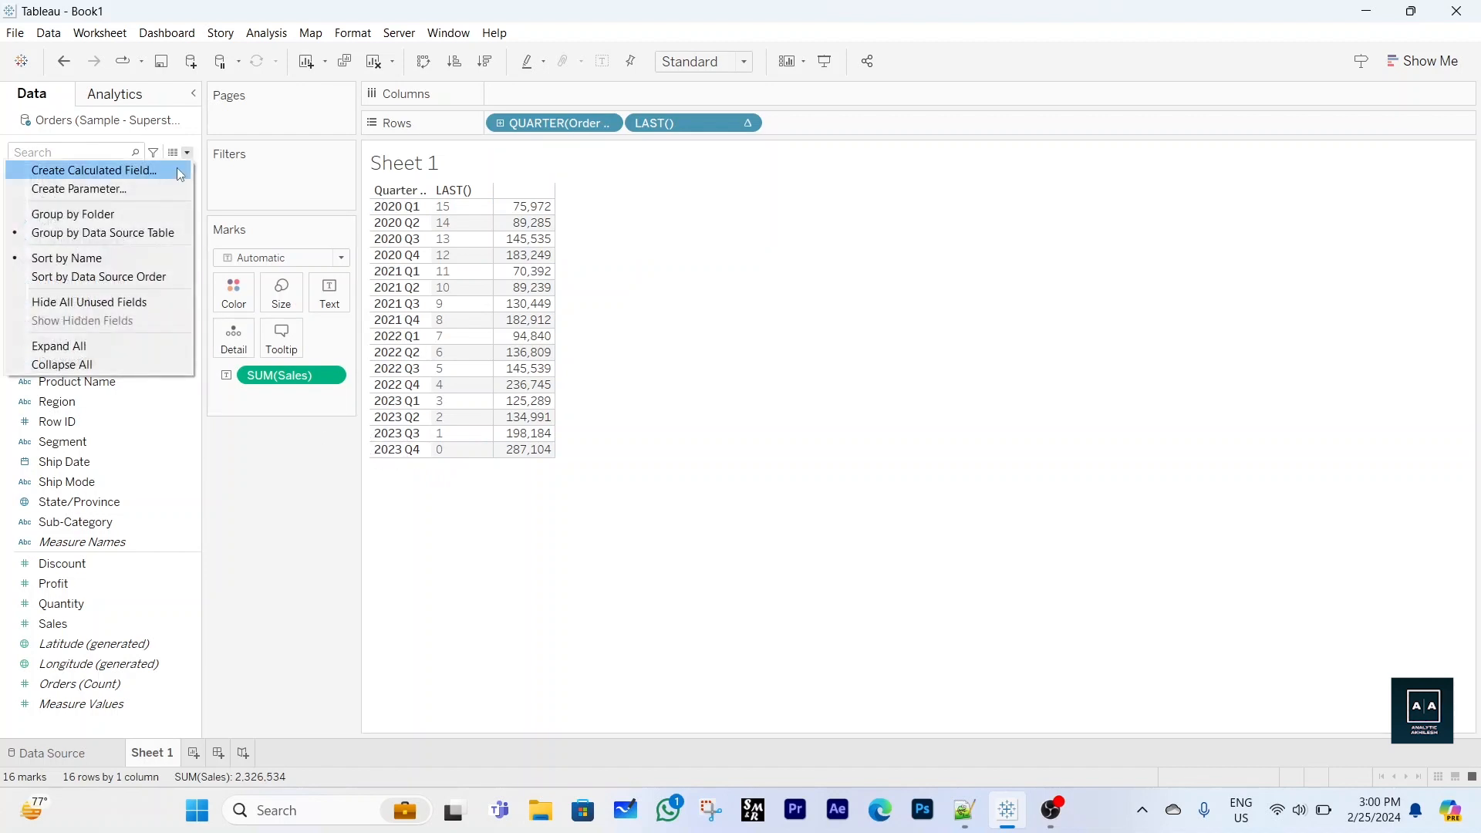
pyautogui.click(141, 168)
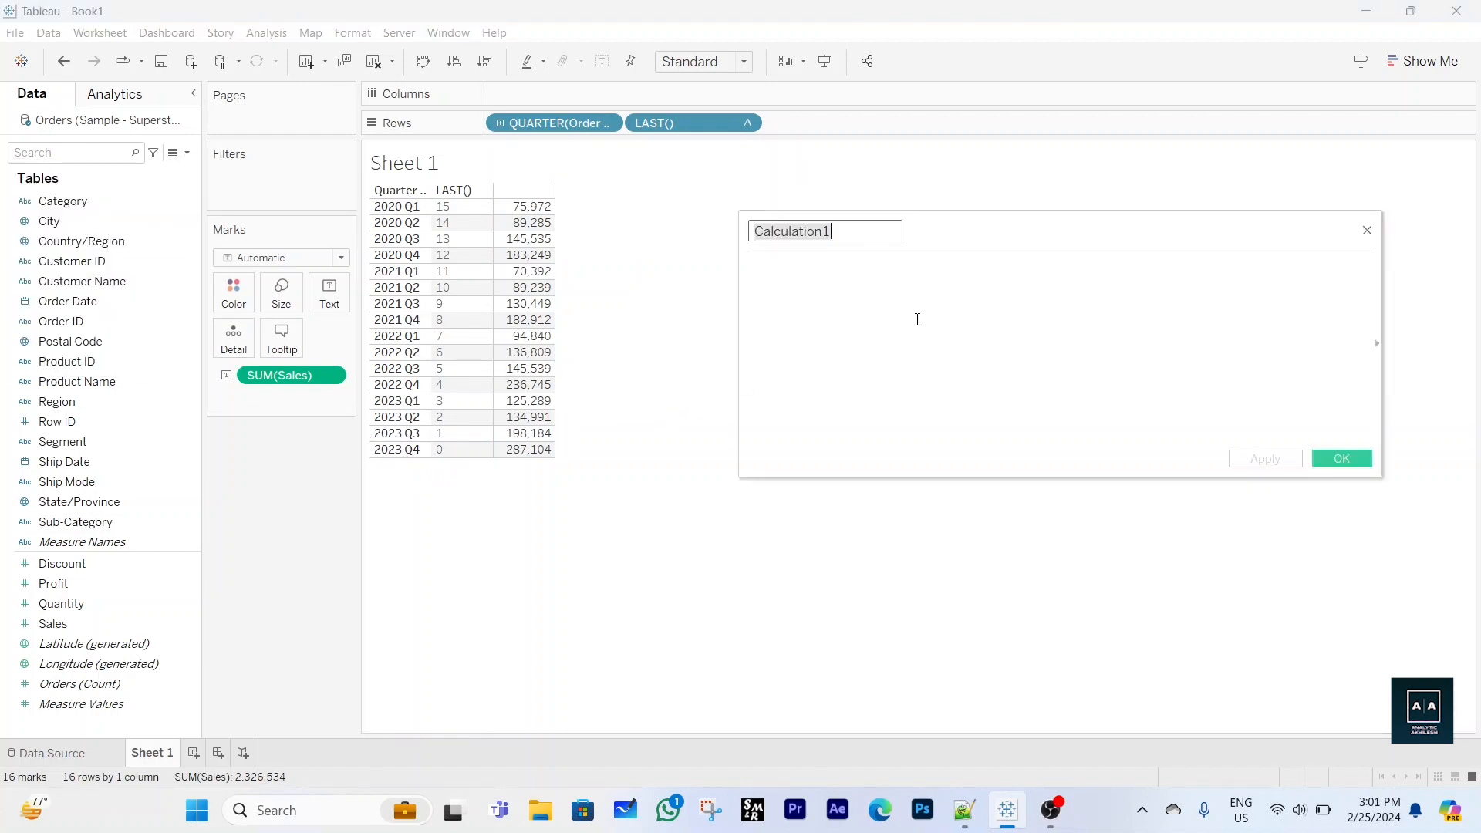
pyautogui.write('CQ')
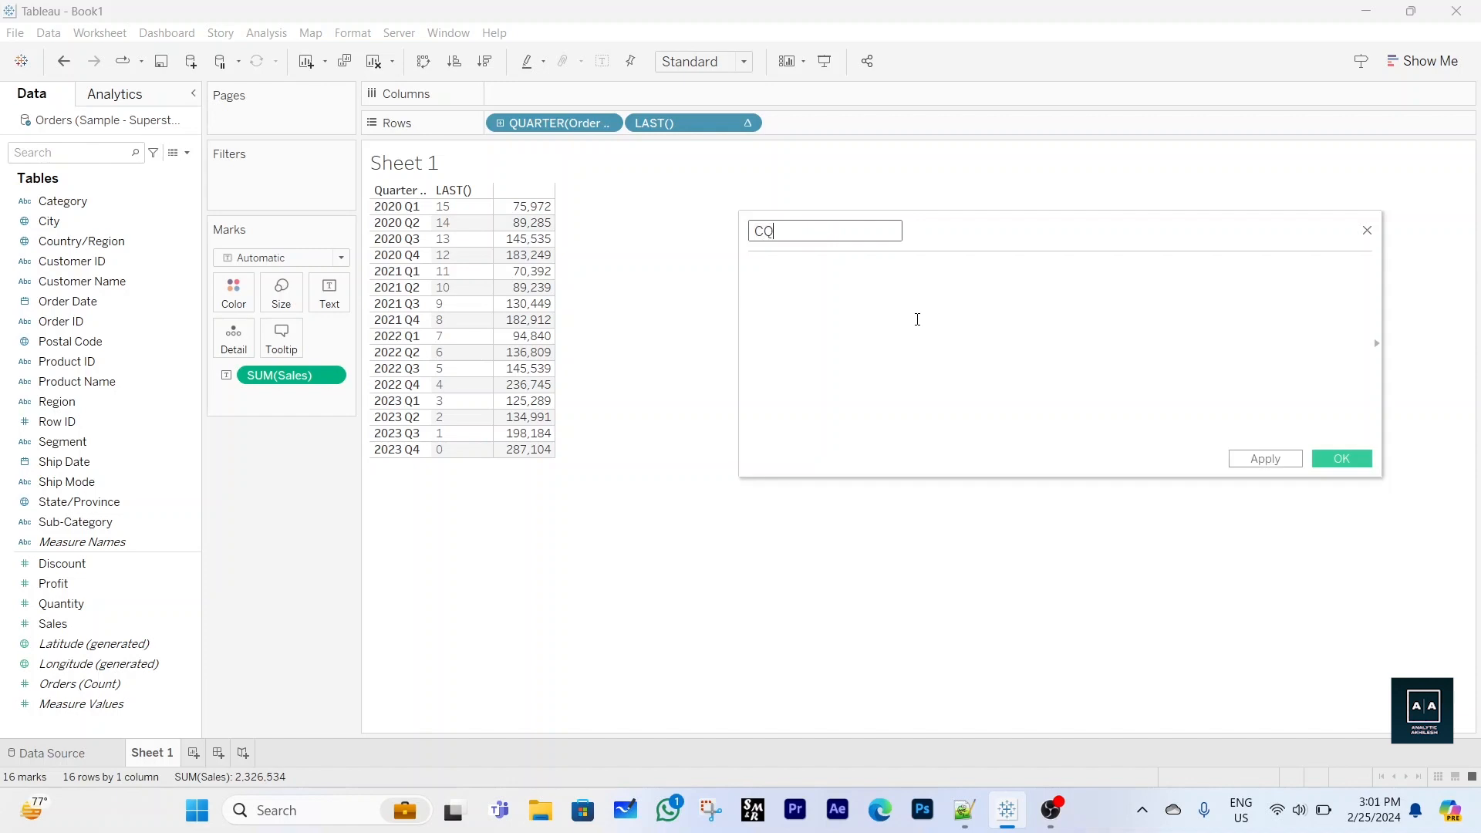
pyautogui.write('Sales')
pyautogui.click(917, 320)
# Enter the CQSales formula as IF LAST()=0 THEN [Sales] END
pyautogui.write('IF last')
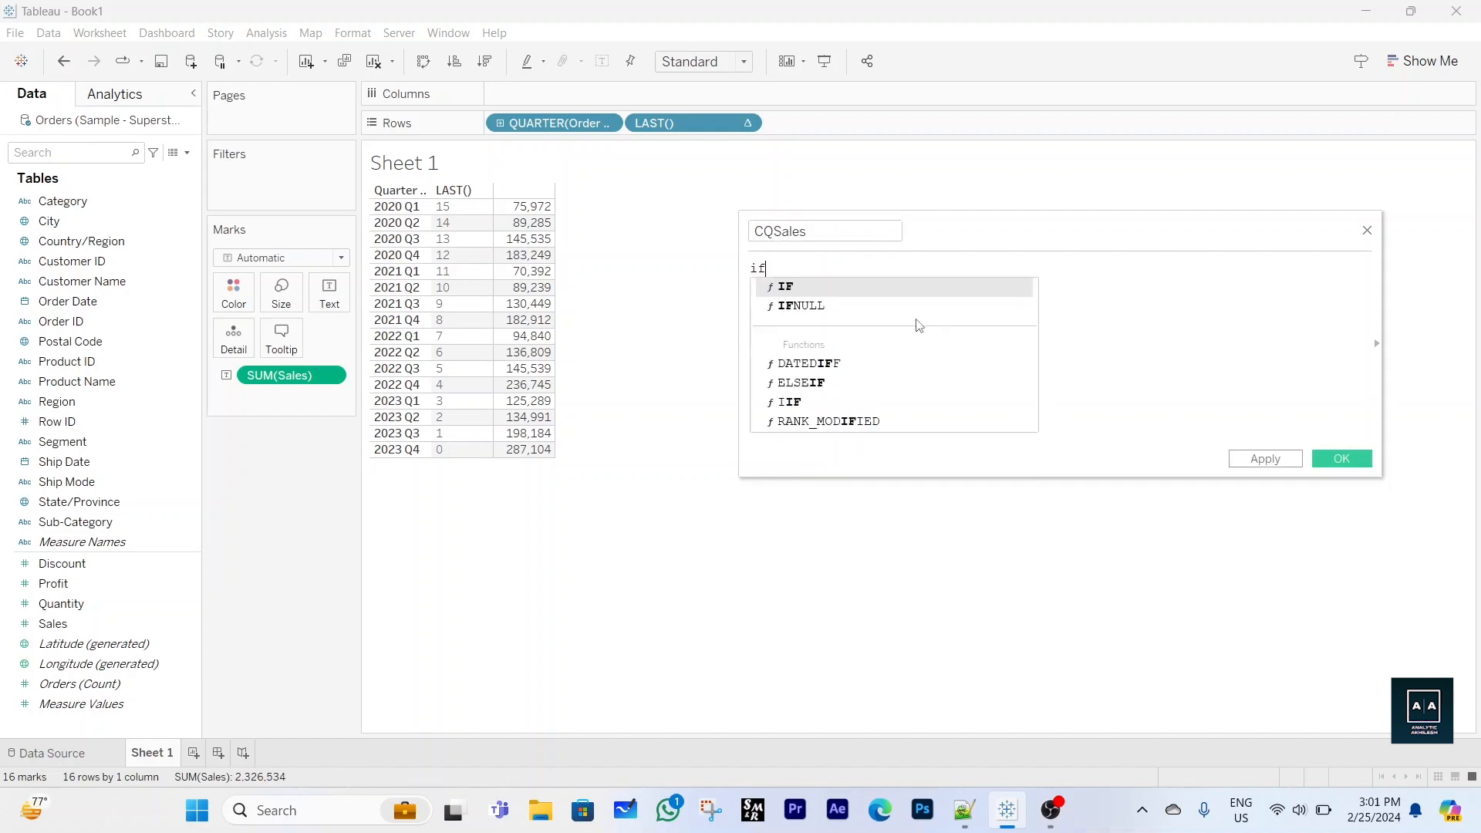
pyautogui.press('Return')
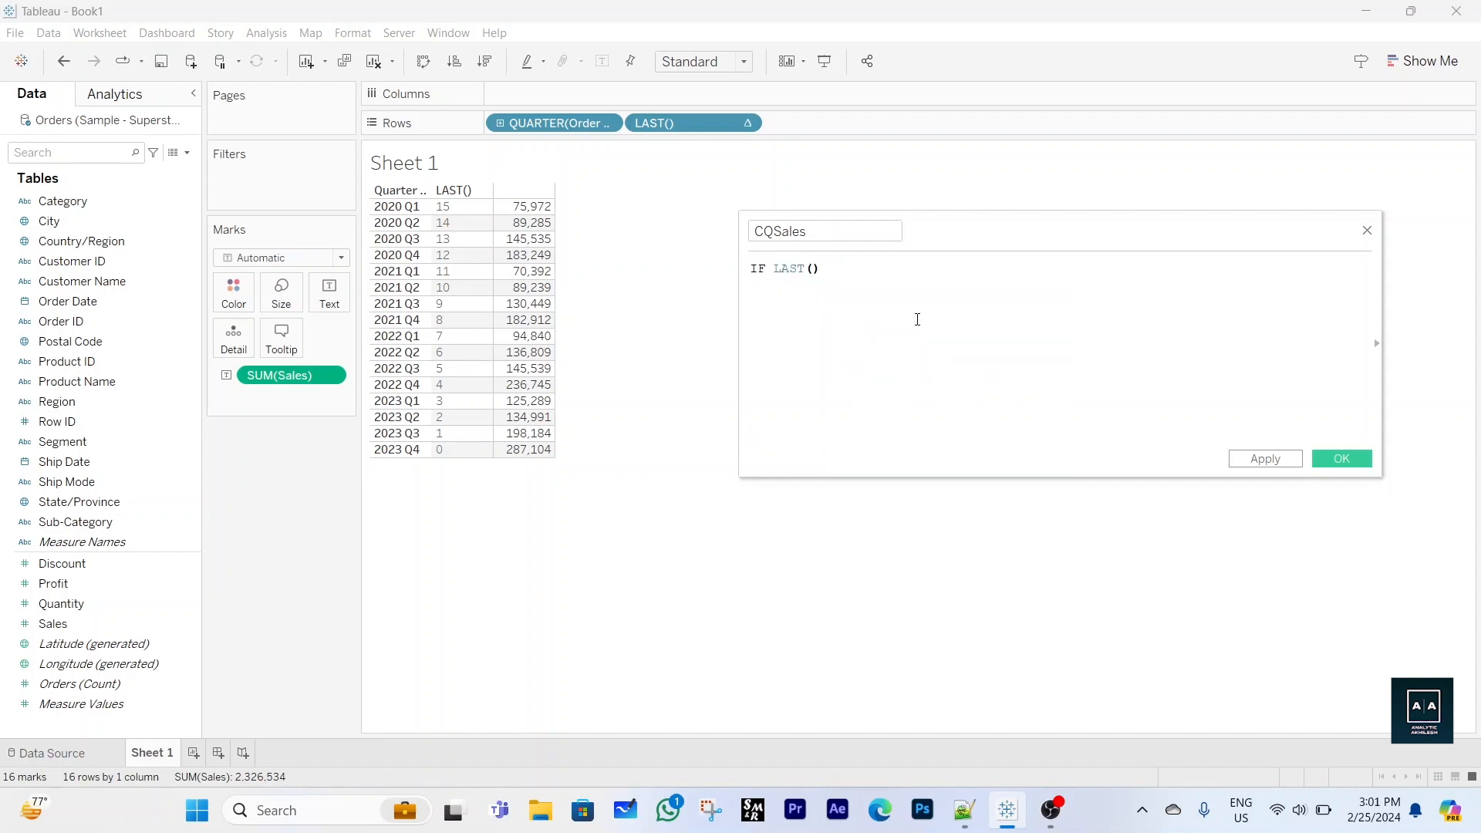
pyautogui.write('=0 the')
pyautogui.press('Return')
pyautogui.write('[Sal')
pyautogui.press('Return')
pyautogui.write('end')
pyautogui.press('Return')
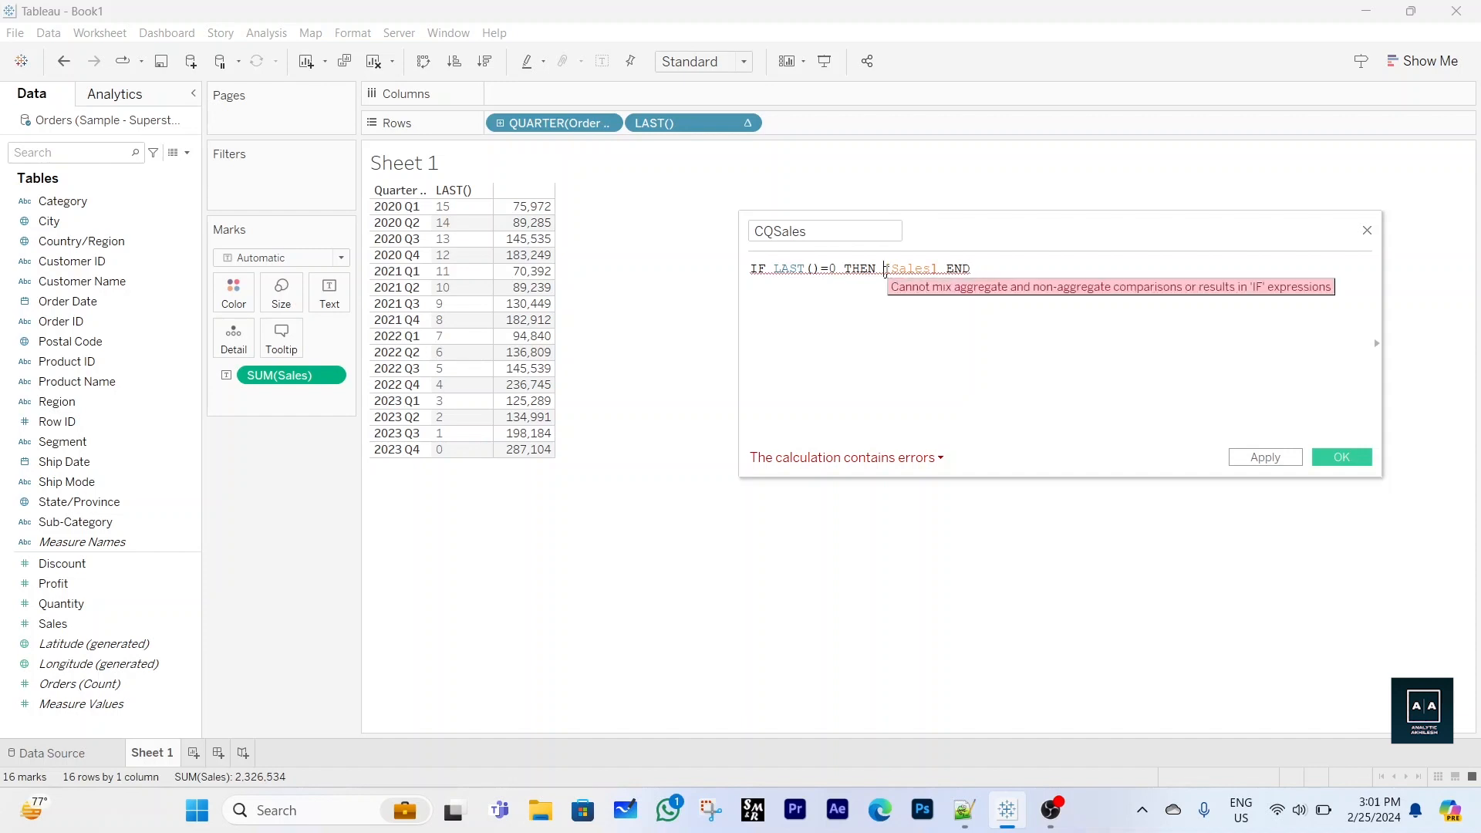
# Wrap [Sales] in SUM() within the CQSales formula and save the calculated field
pyautogui.click(886, 273)
pyautogui.write('sum')
pyautogui.press('Return')
pyautogui.press('Delete')
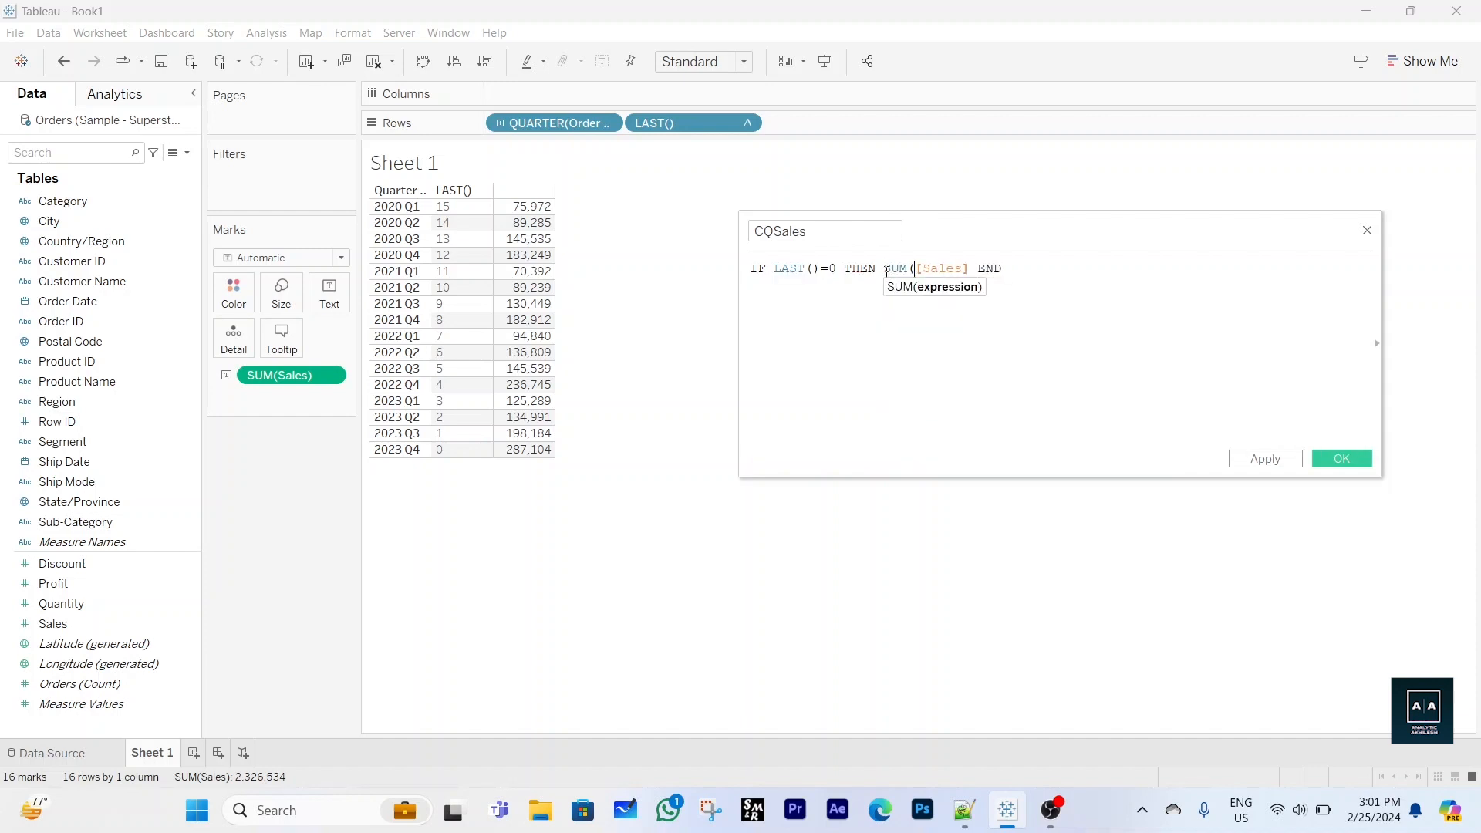
pyautogui.click(971, 270)
pyautogui.write(')')
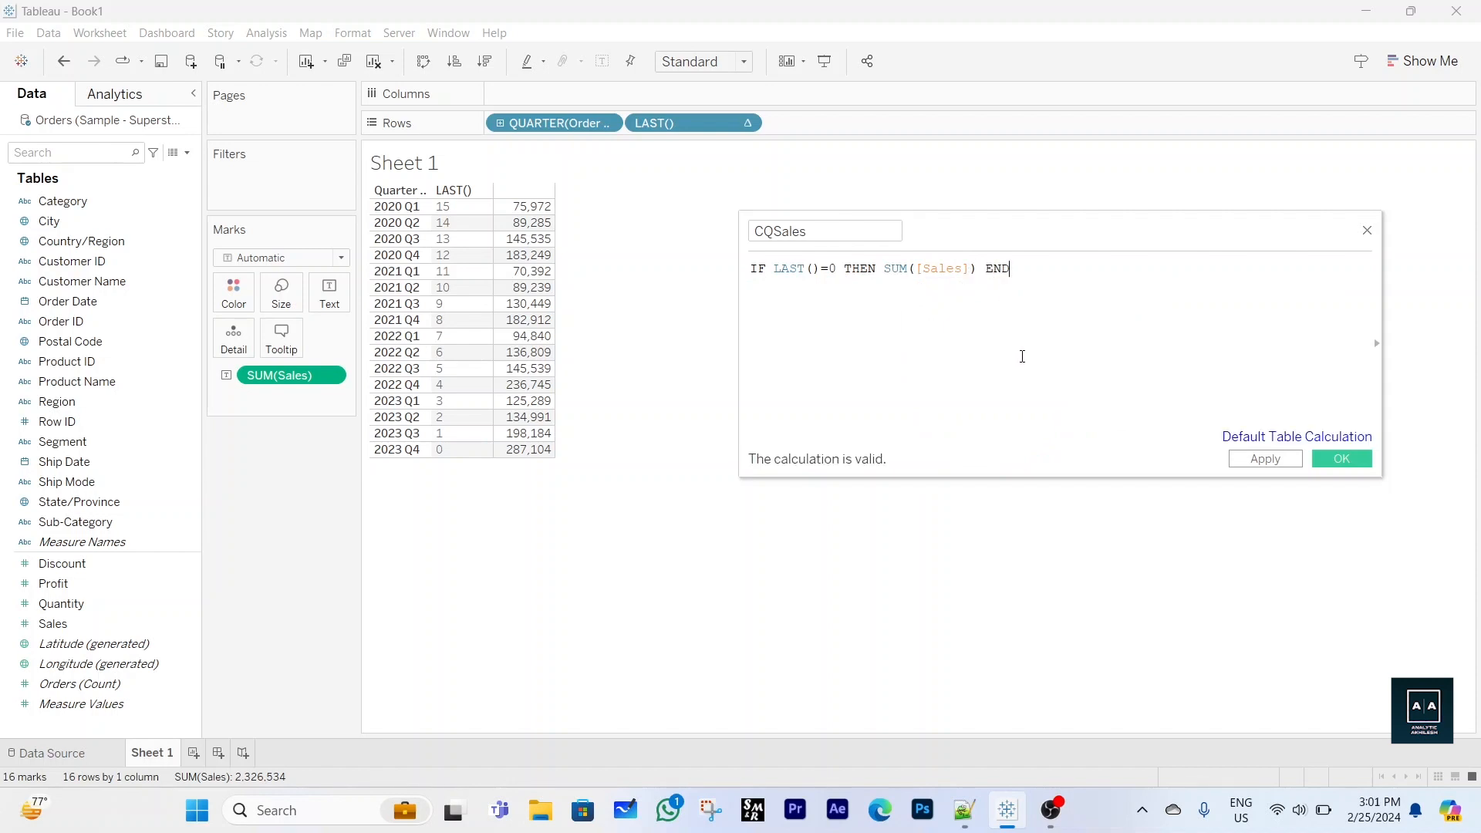
pyautogui.click(1341, 459)
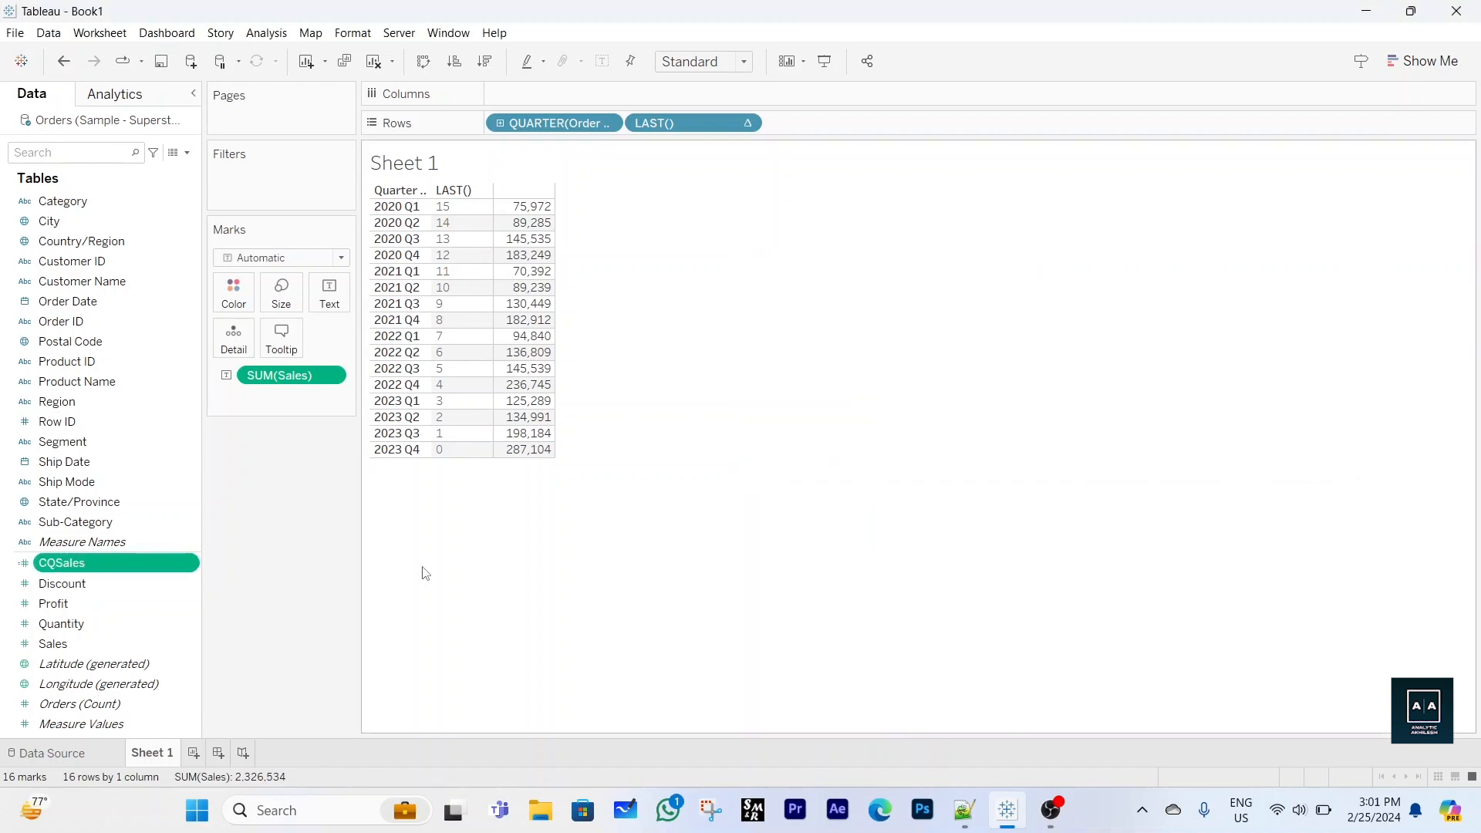
# Duplicate the CQSales field and rename the copy PQSales in its calculation editor
pyautogui.rightClick(189, 565)
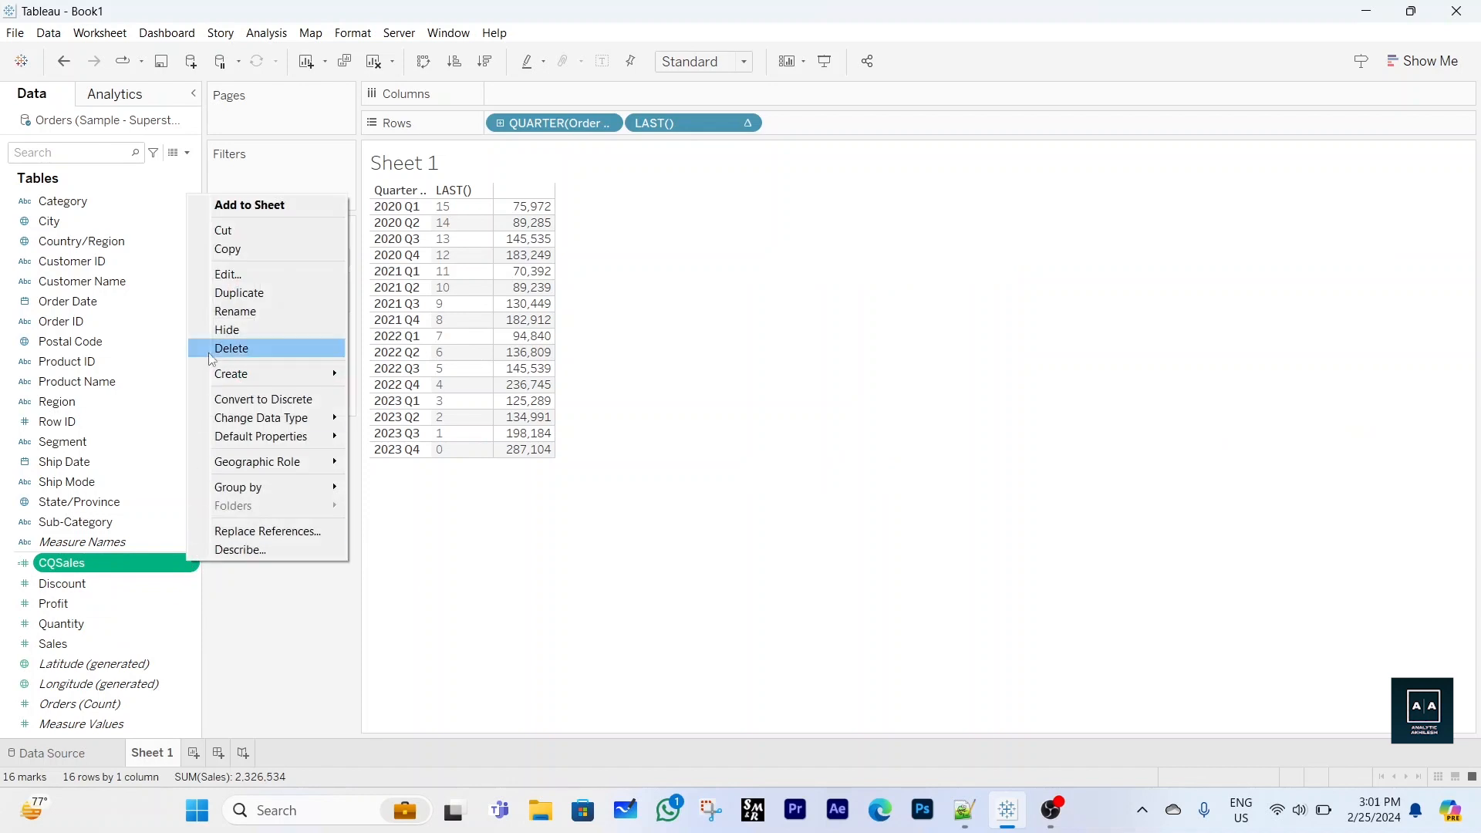
pyautogui.click(239, 292)
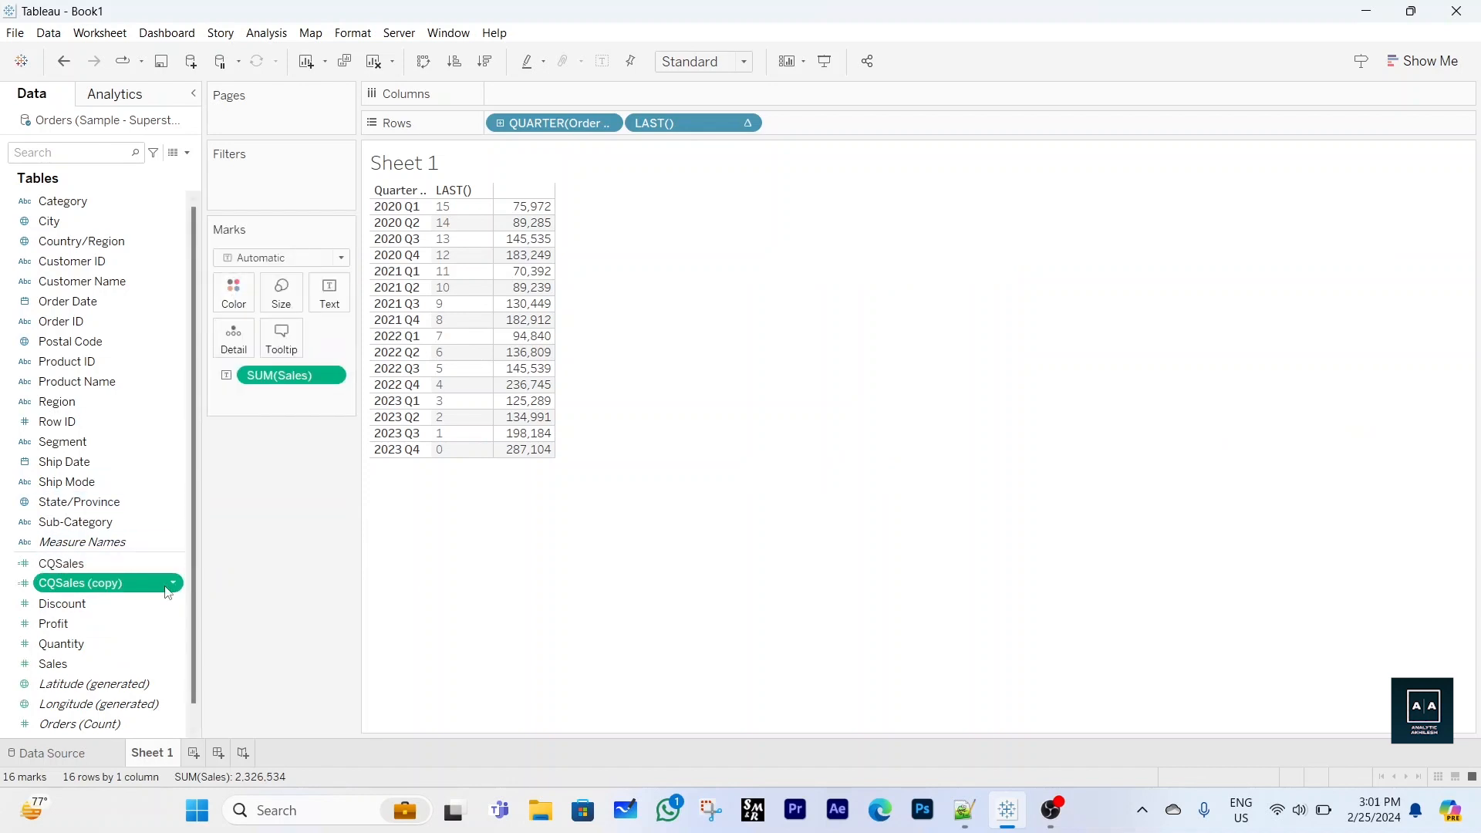
pyautogui.click(174, 589)
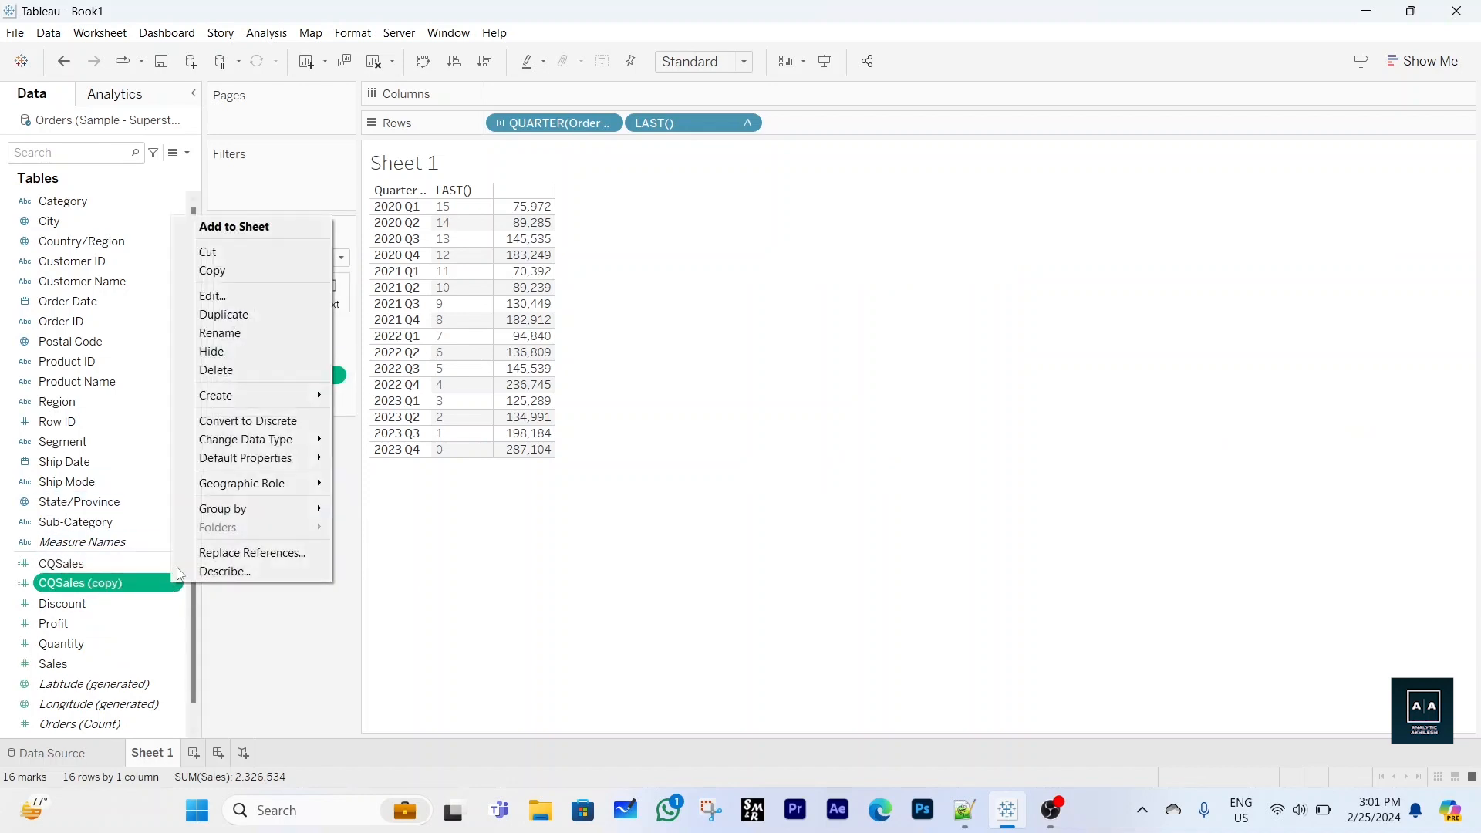
pyautogui.click(231, 294)
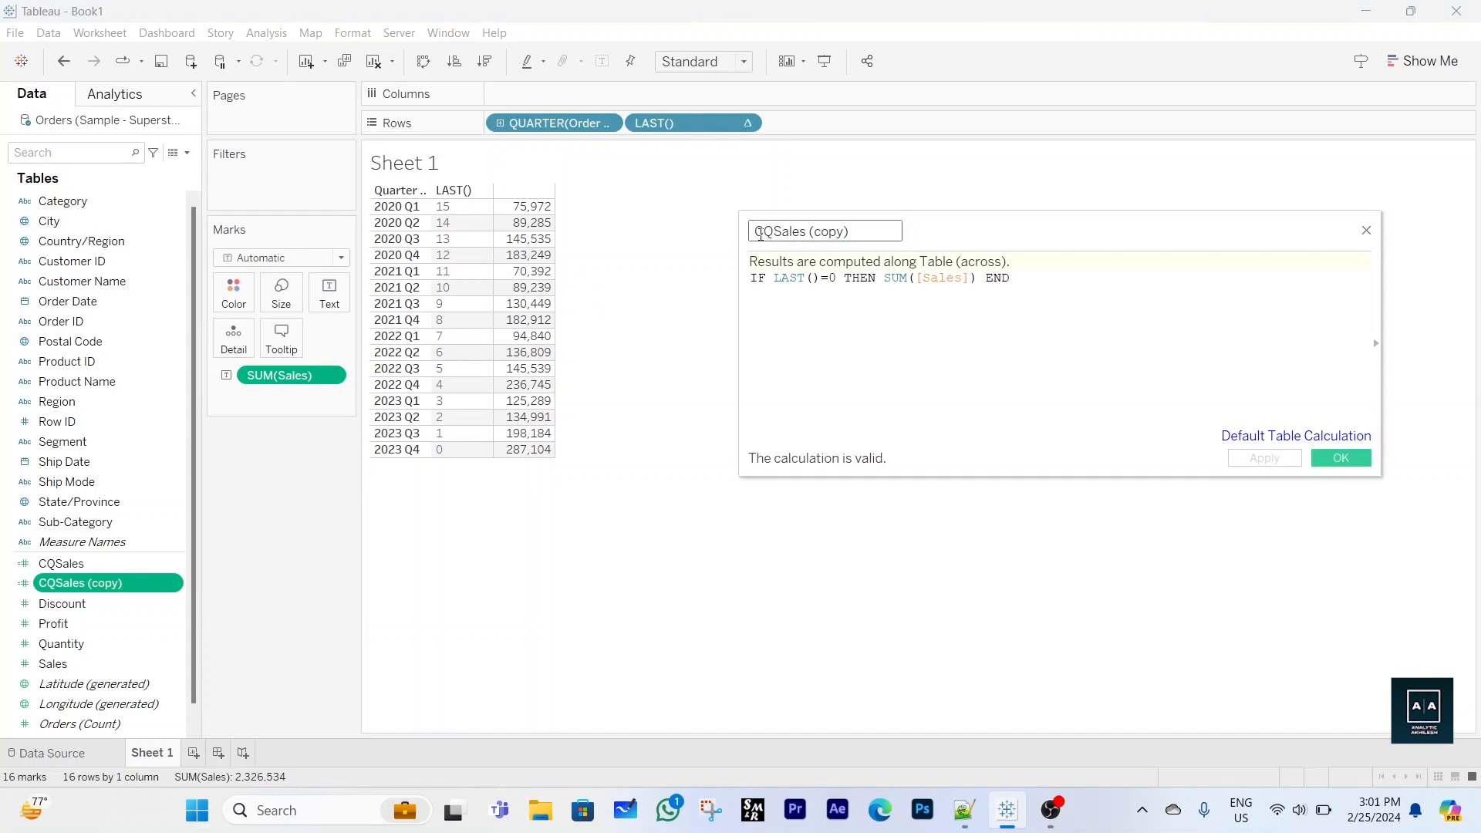
pyautogui.press('BackSpace')
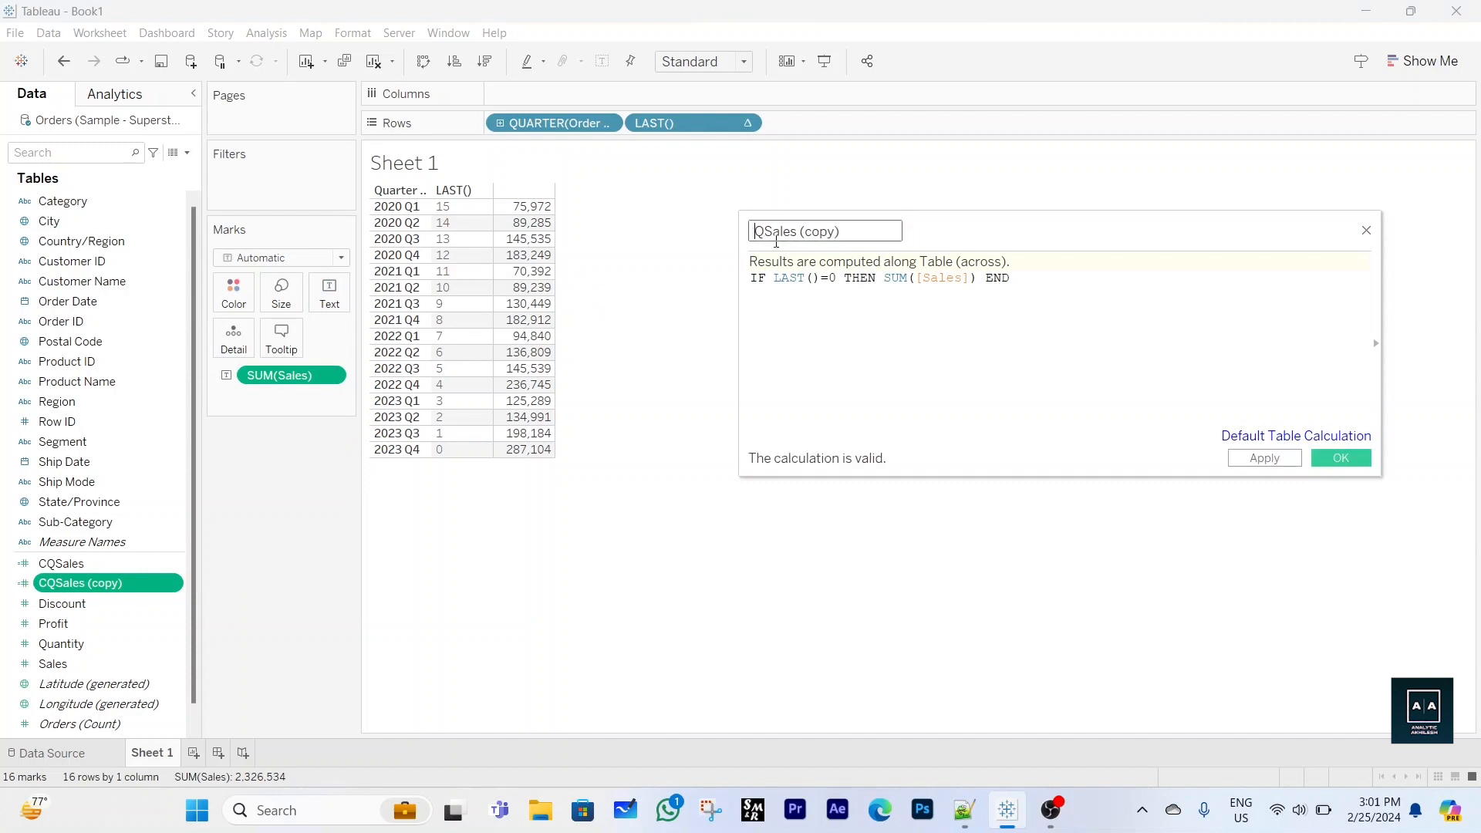
pyautogui.write('P')
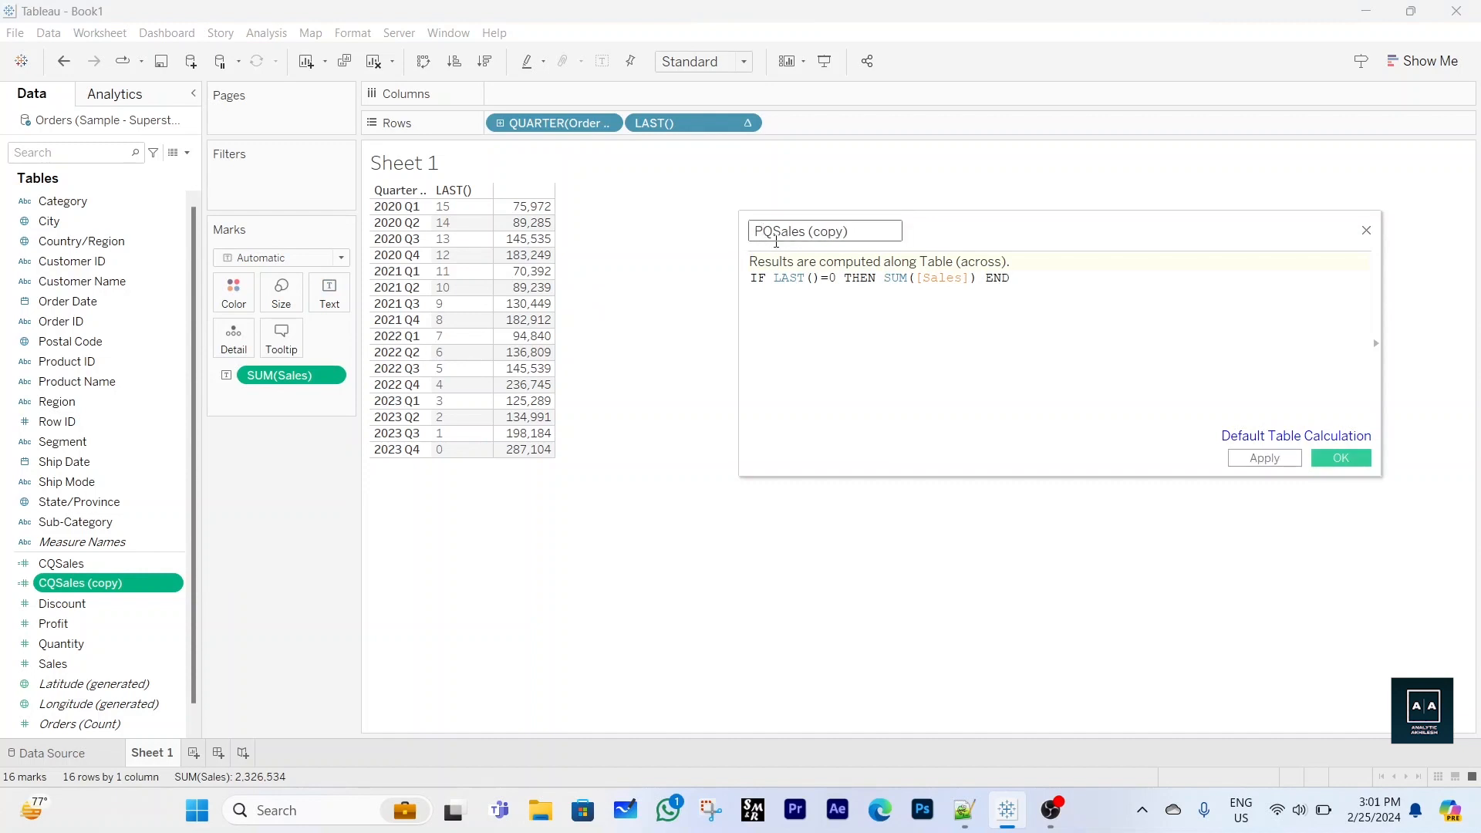
pyautogui.moveTo(806, 233); pyautogui.dragTo(915, 226)
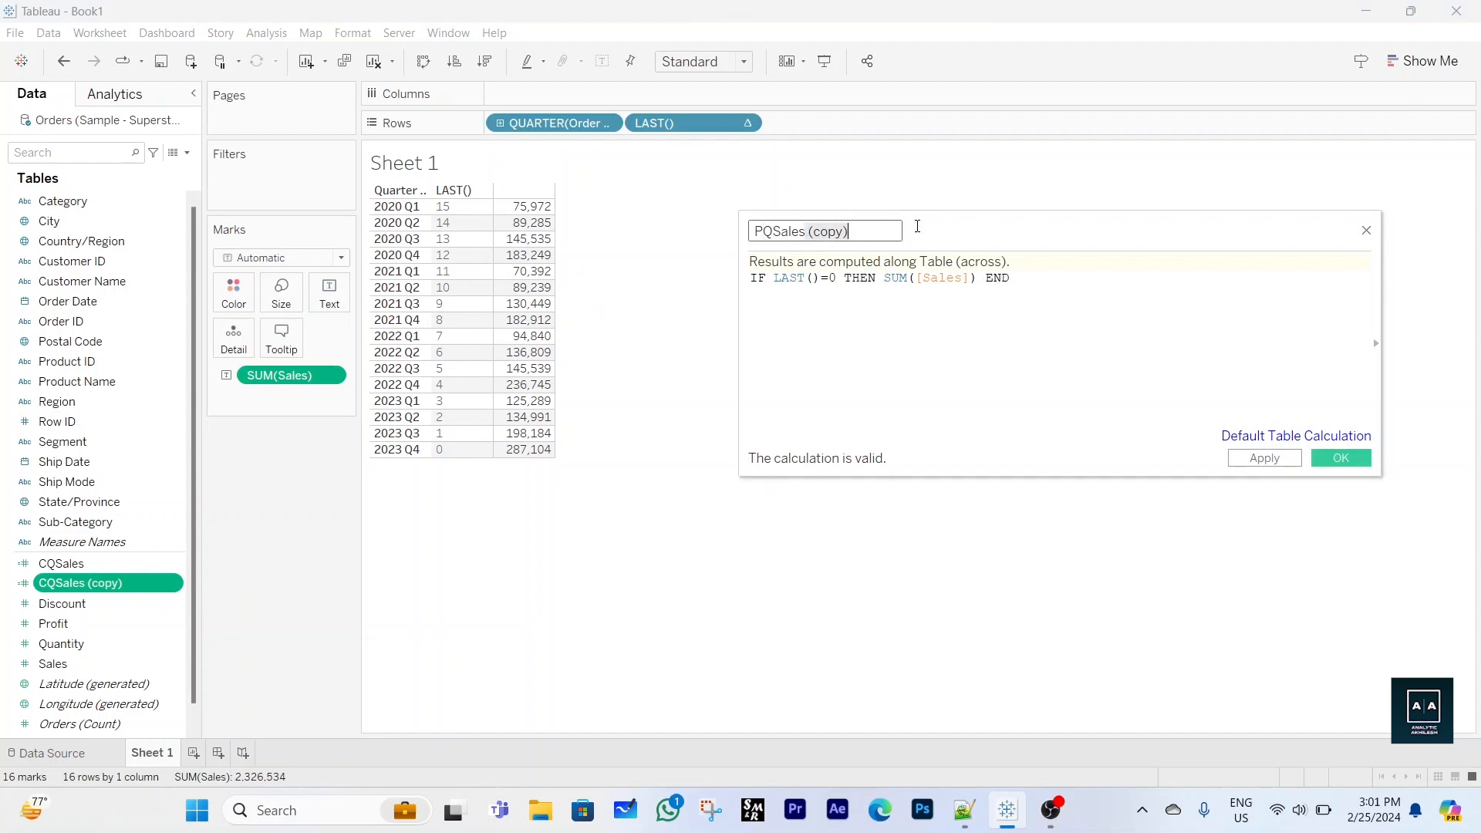
pyautogui.press('BackSpace')
# Change the PQSales condition to LAST()=1 and save the calculated field
pyautogui.click(836, 279)
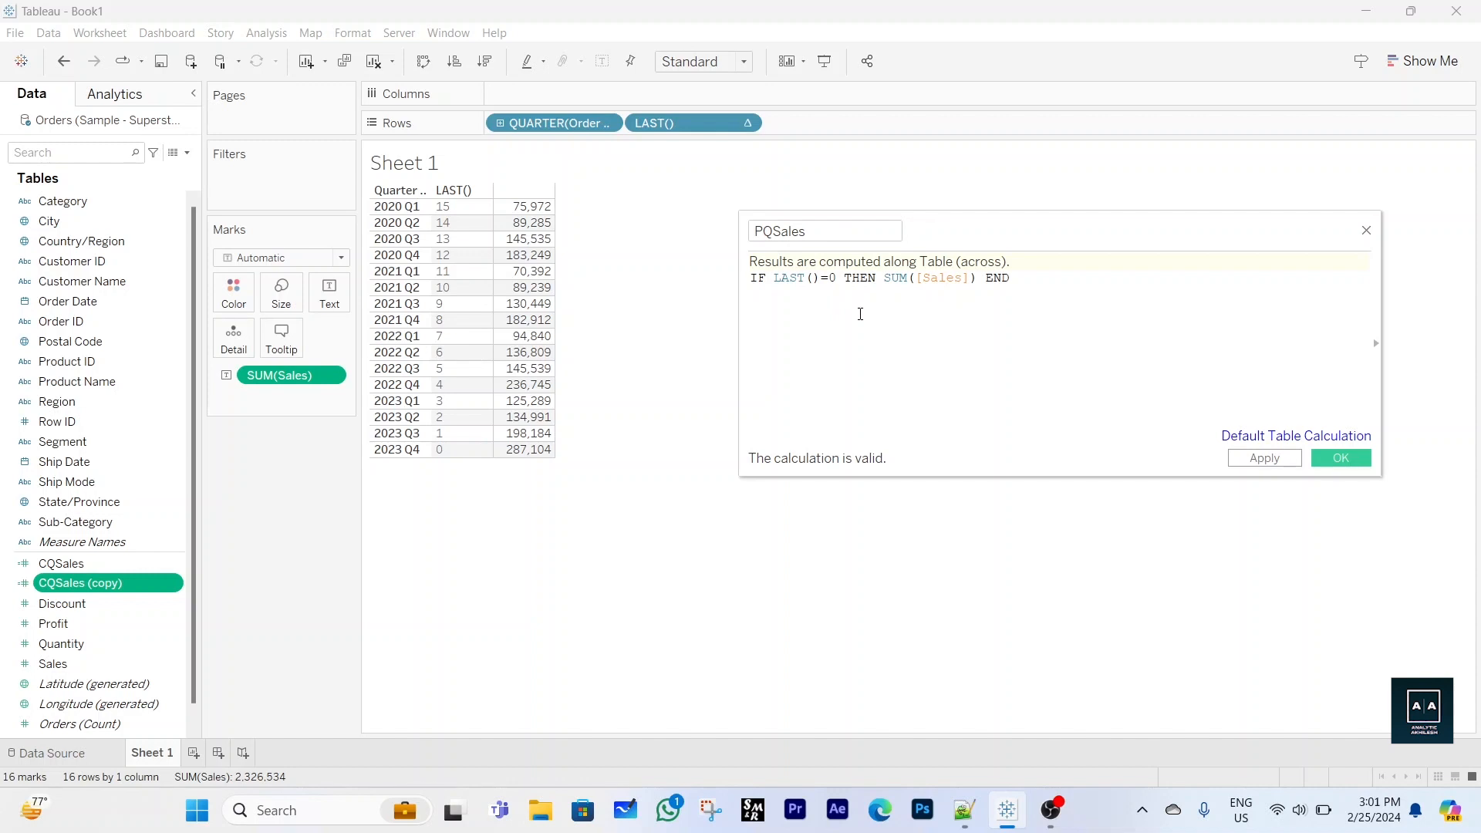
pyautogui.press('BackSpace')
pyautogui.write('1')
pyautogui.click(1341, 460)
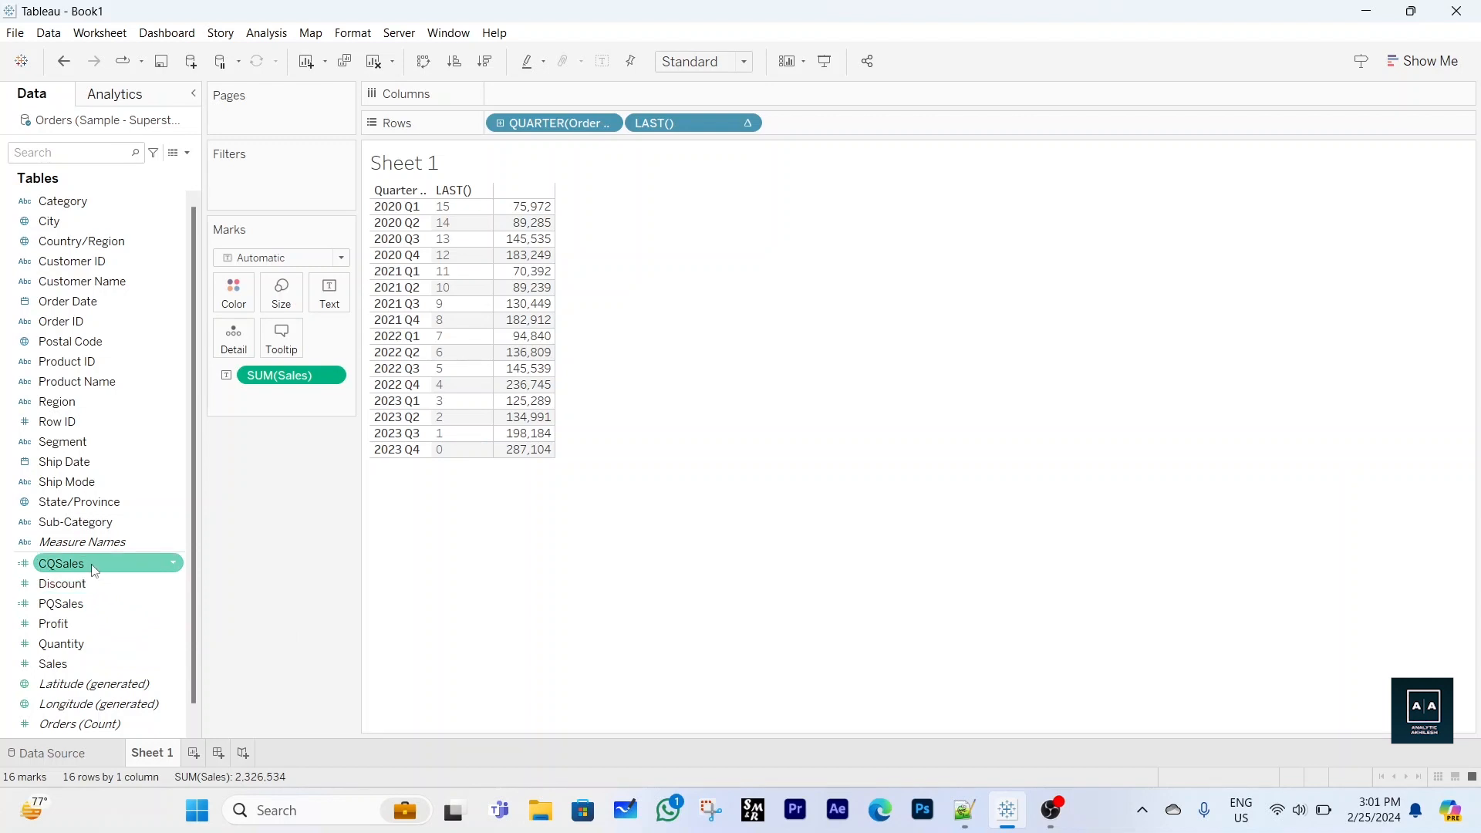
# Add CQSales and PQSales as text labels in the quarterly table and check the 2023 Q3 and 2023 Q4 rows
pyautogui.moveTo(94, 571); pyautogui.dragTo(326, 303)
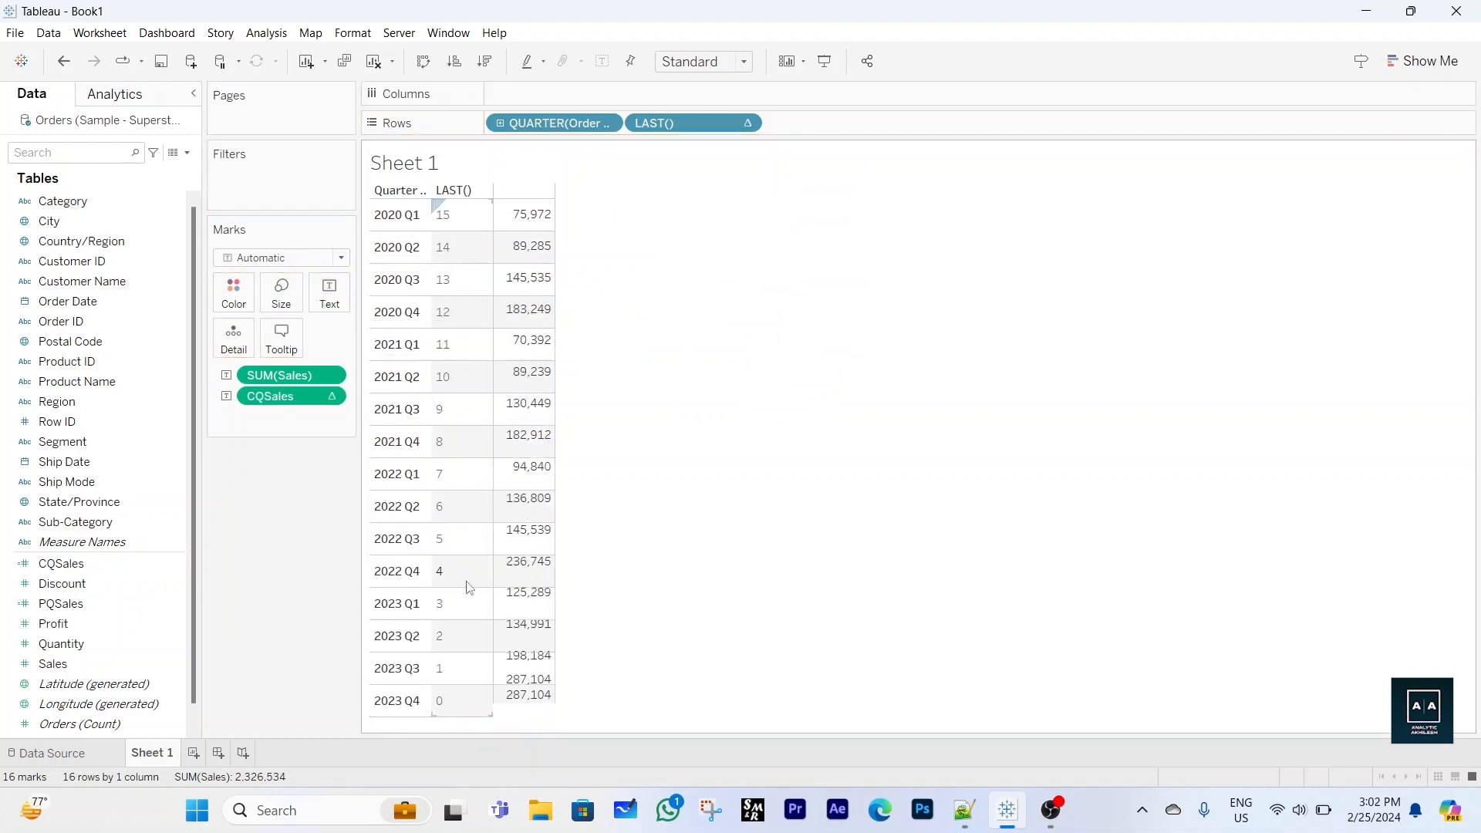
pyautogui.moveTo(499, 704)
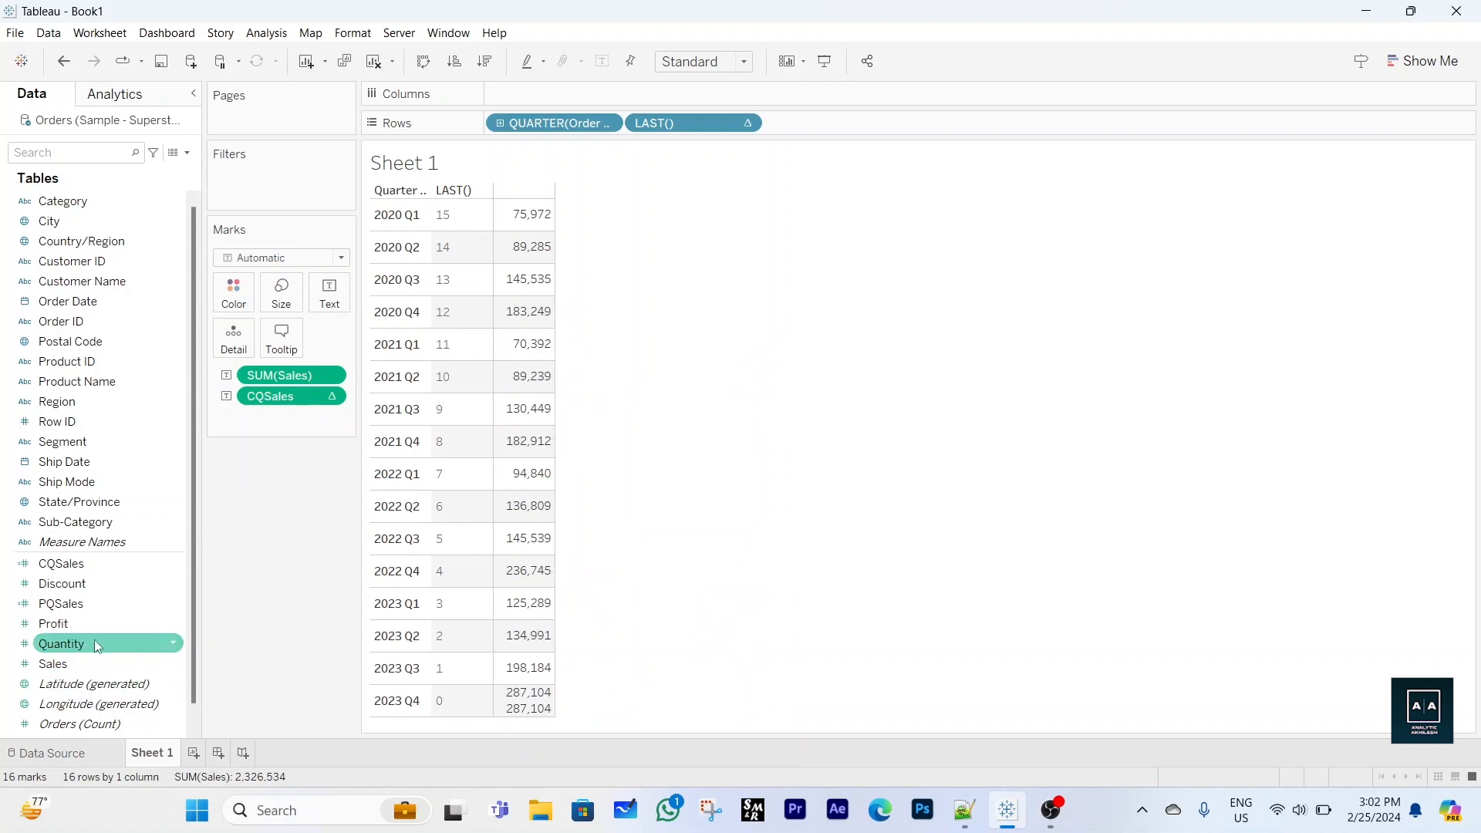
pyautogui.moveTo(78, 616); pyautogui.dragTo(333, 327)
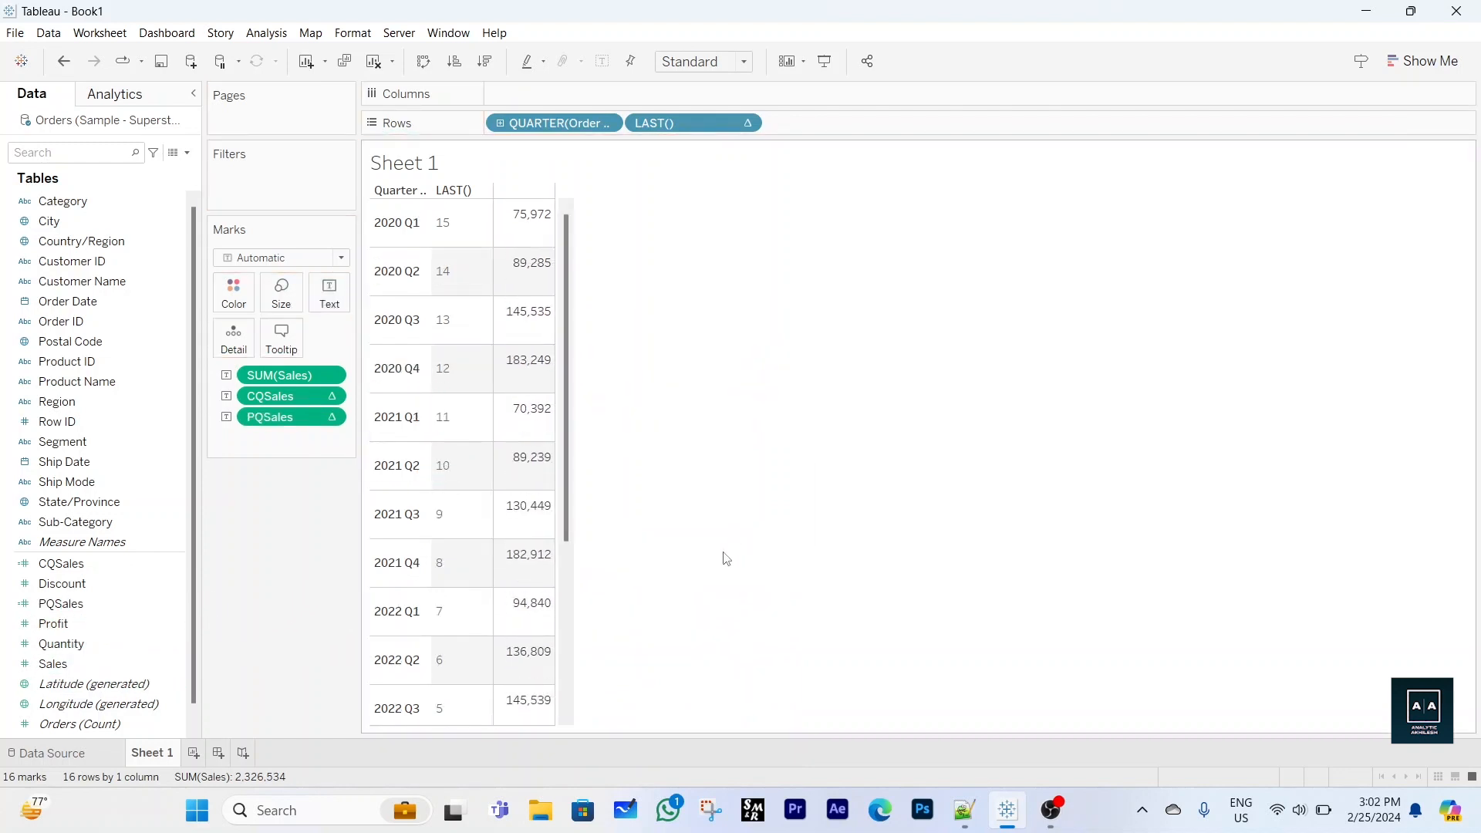
pyautogui.scroll(-2, 690, 614)
pyautogui.scroll(-2, 691, 615)
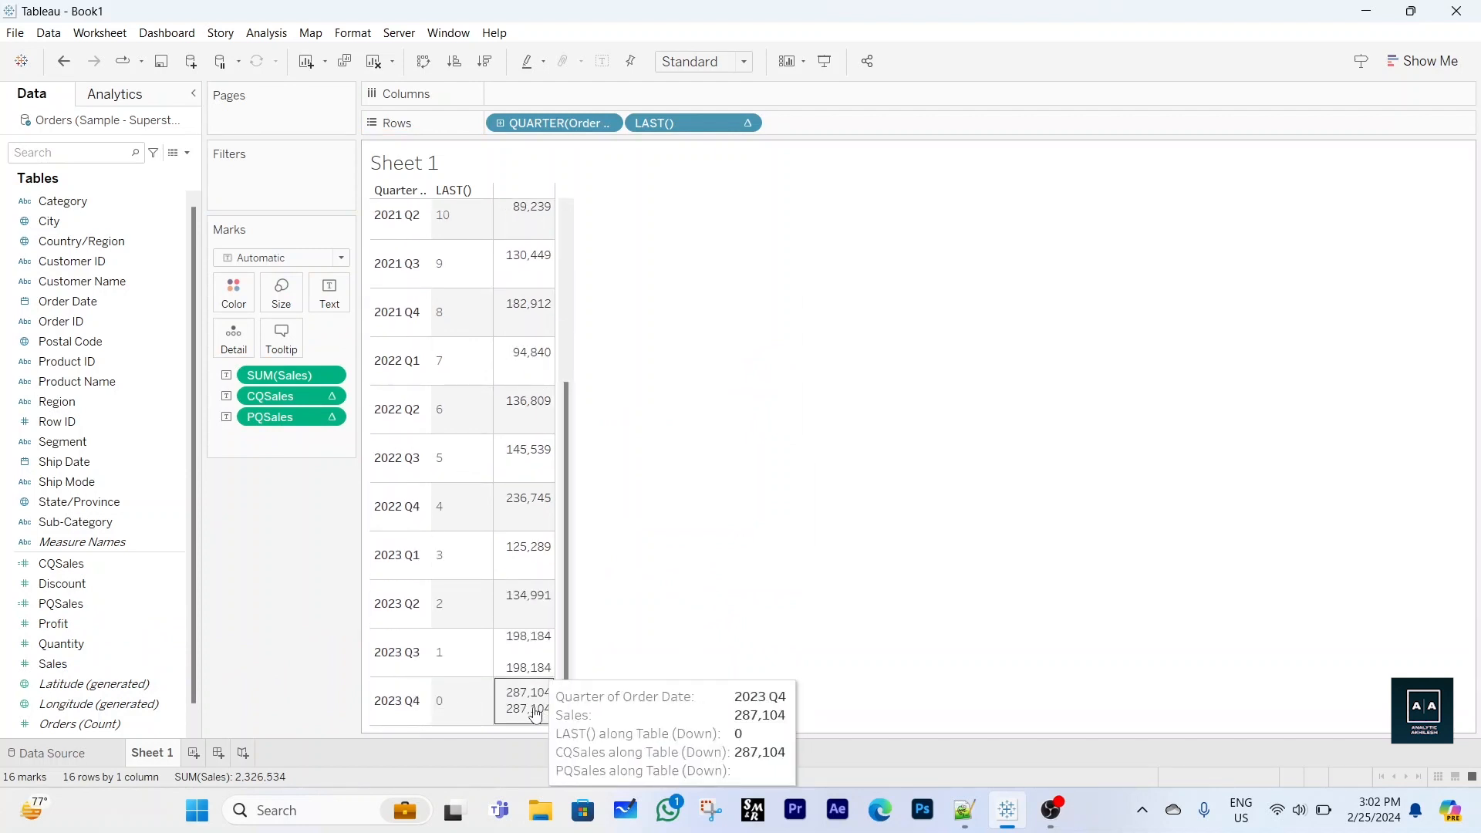
pyautogui.moveTo(532, 656)
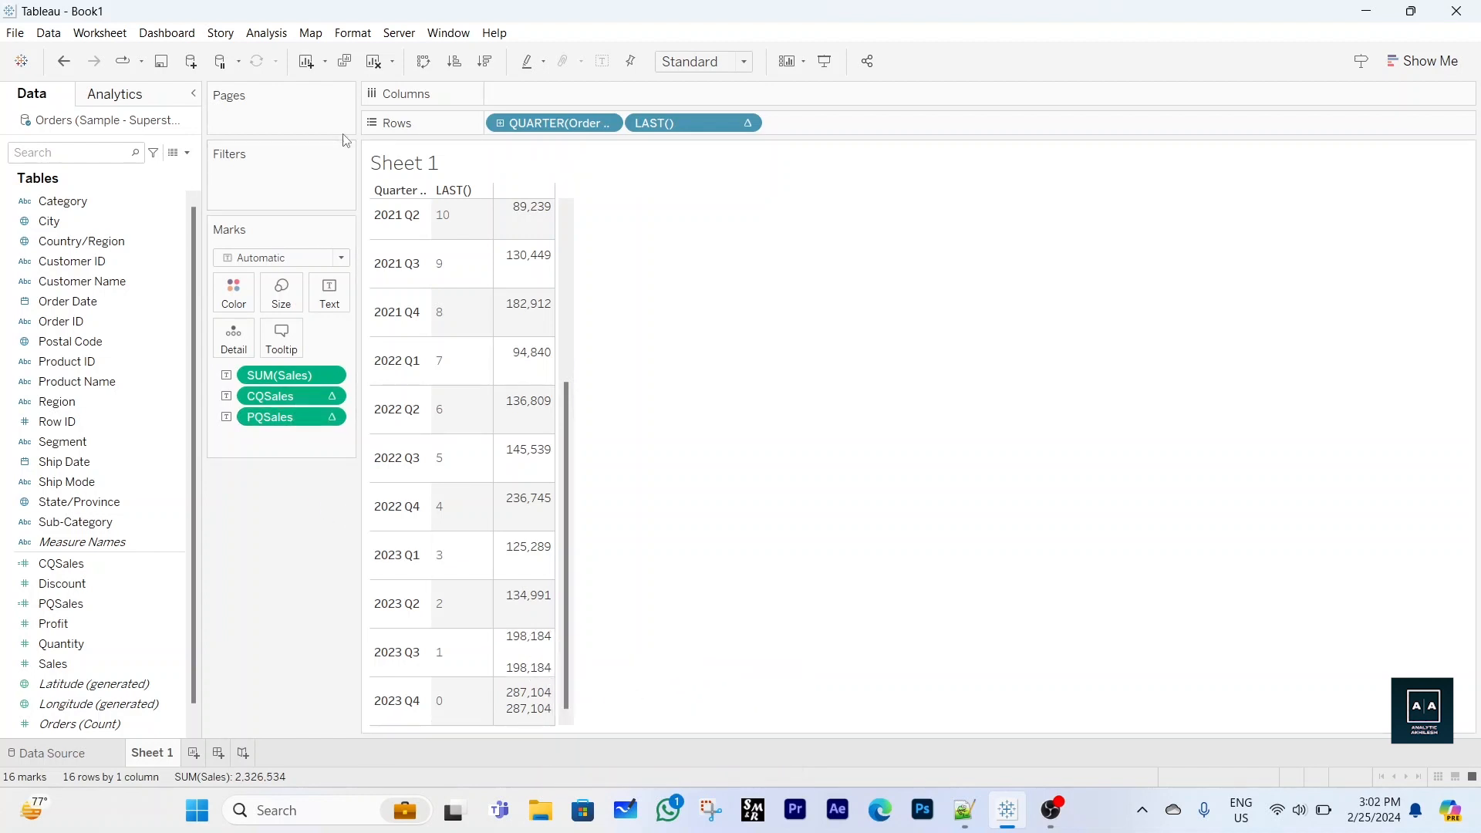
# Clear the worksheet and start a new calculated field named ChangeSales
pyautogui.click(373, 62)
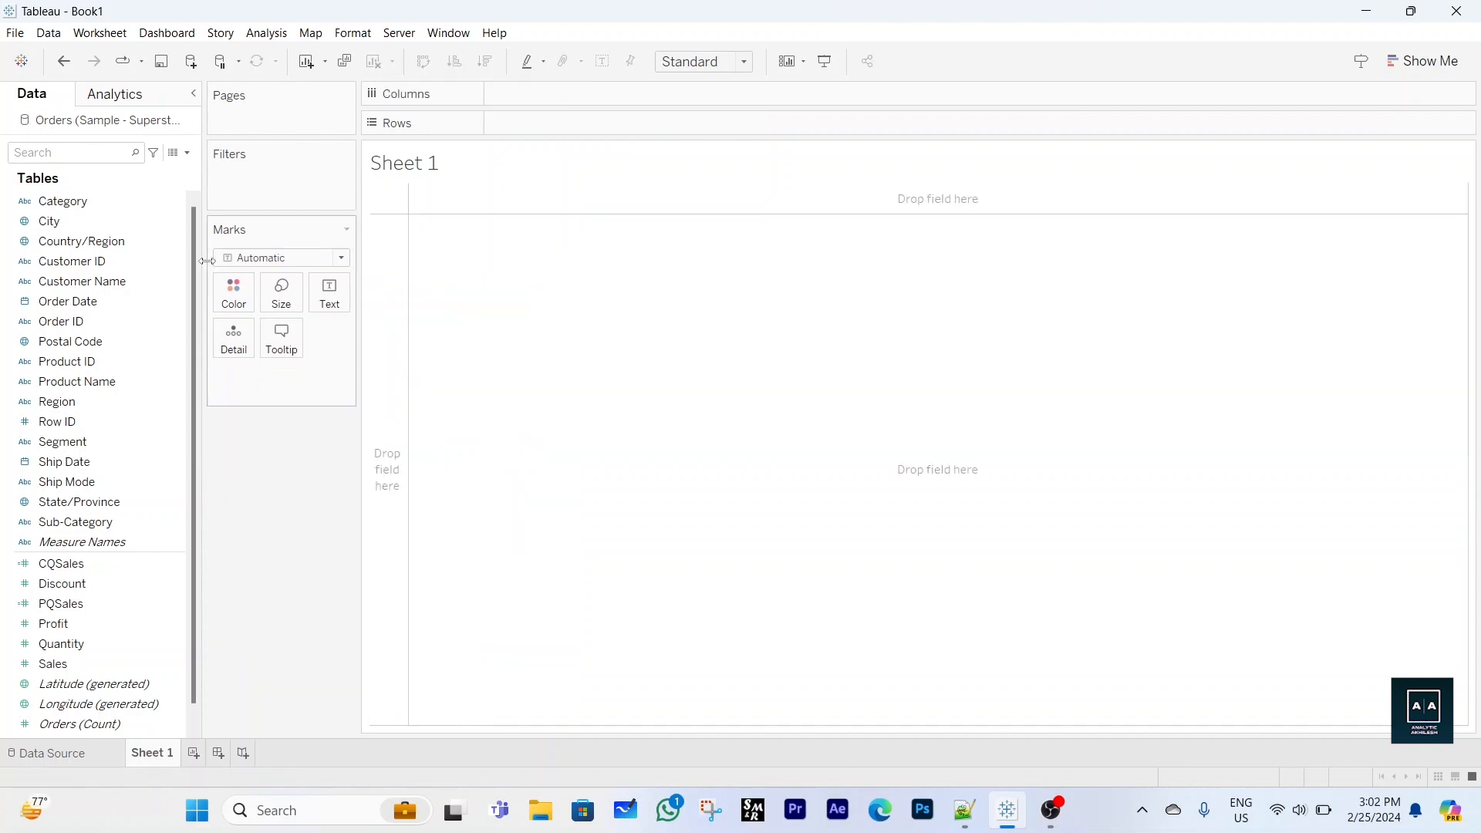
pyautogui.click(188, 153)
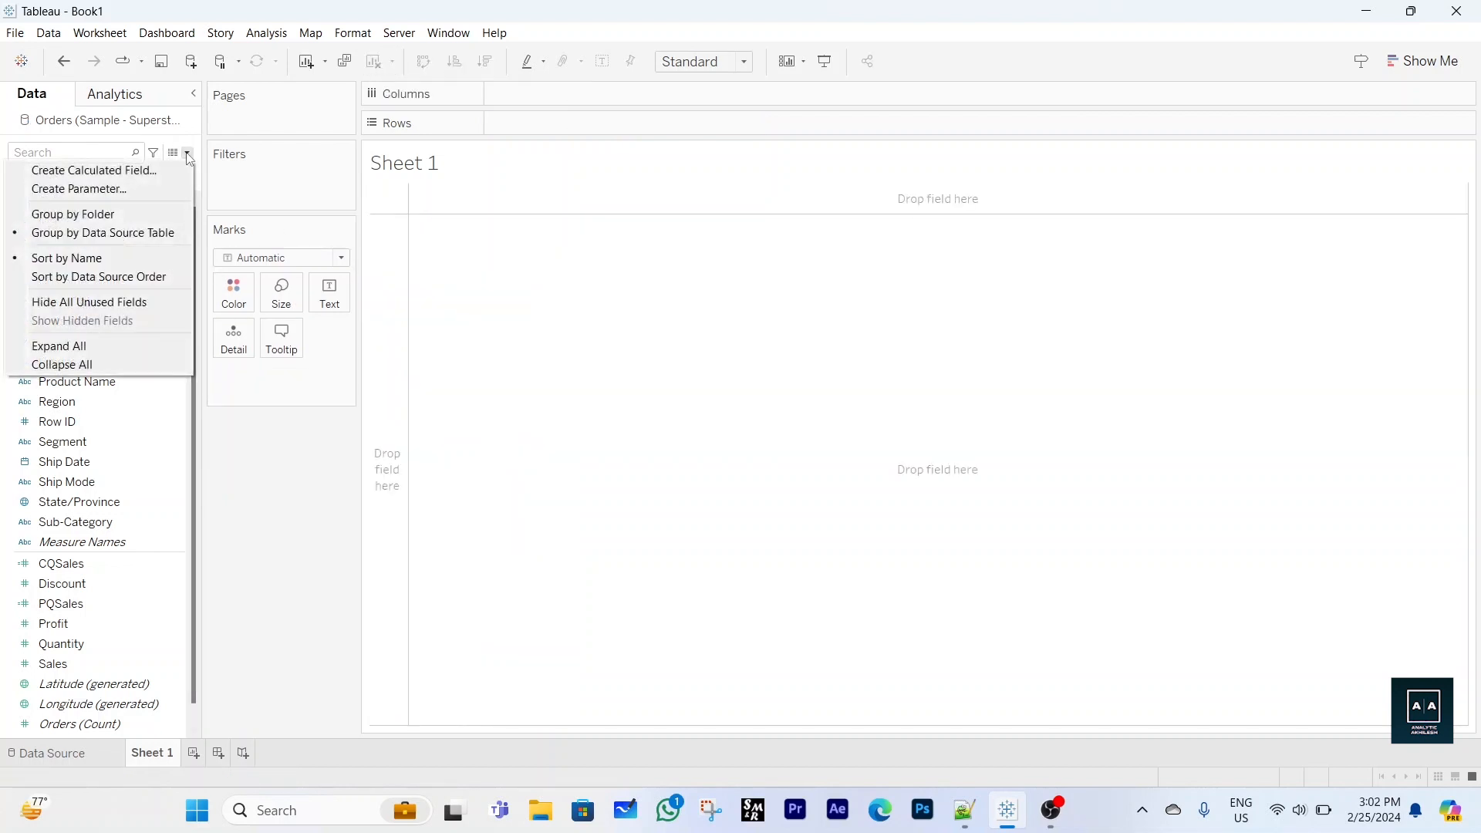
pyautogui.click(162, 165)
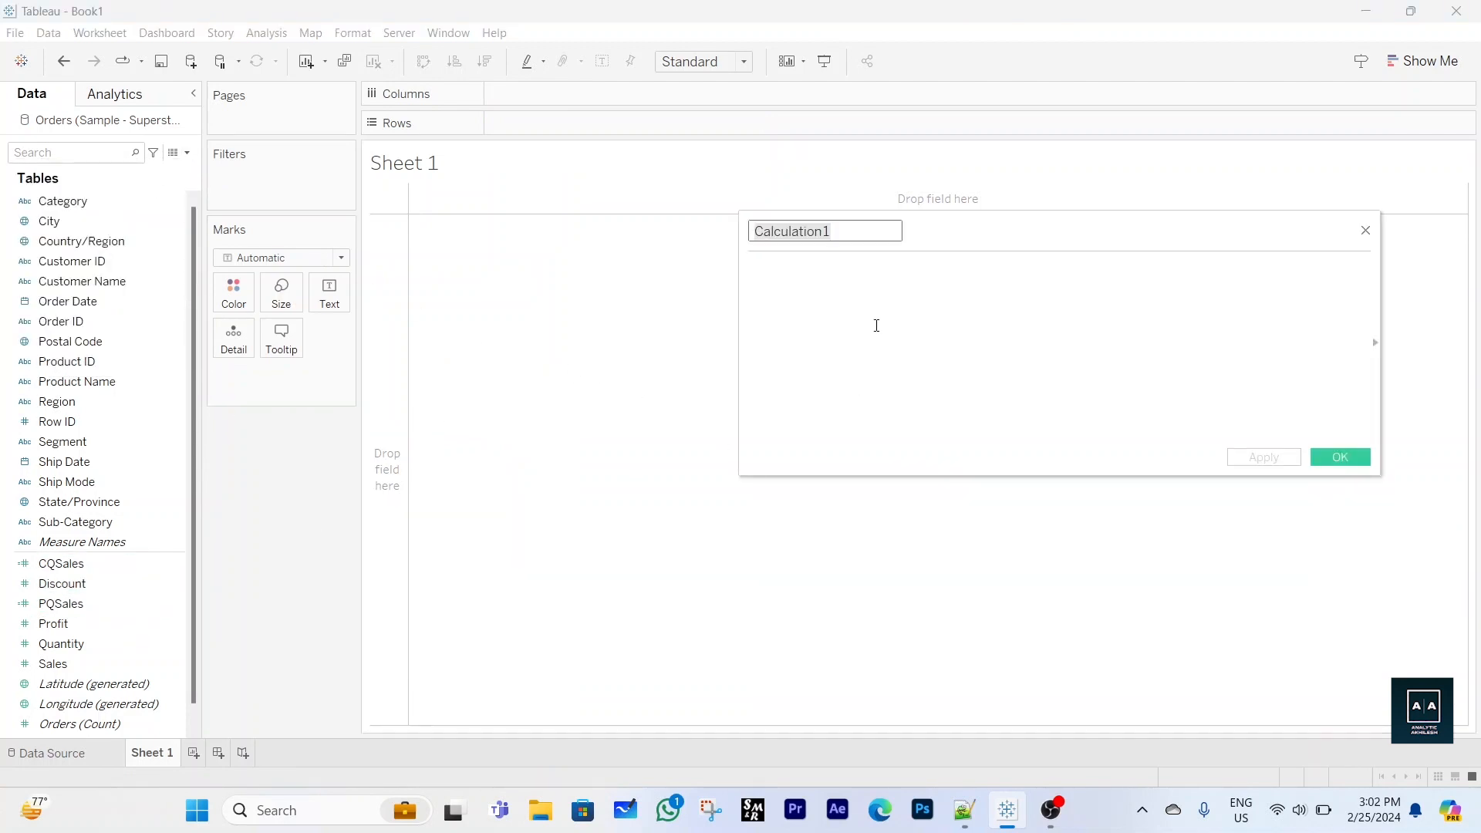
pyautogui.write('Change')
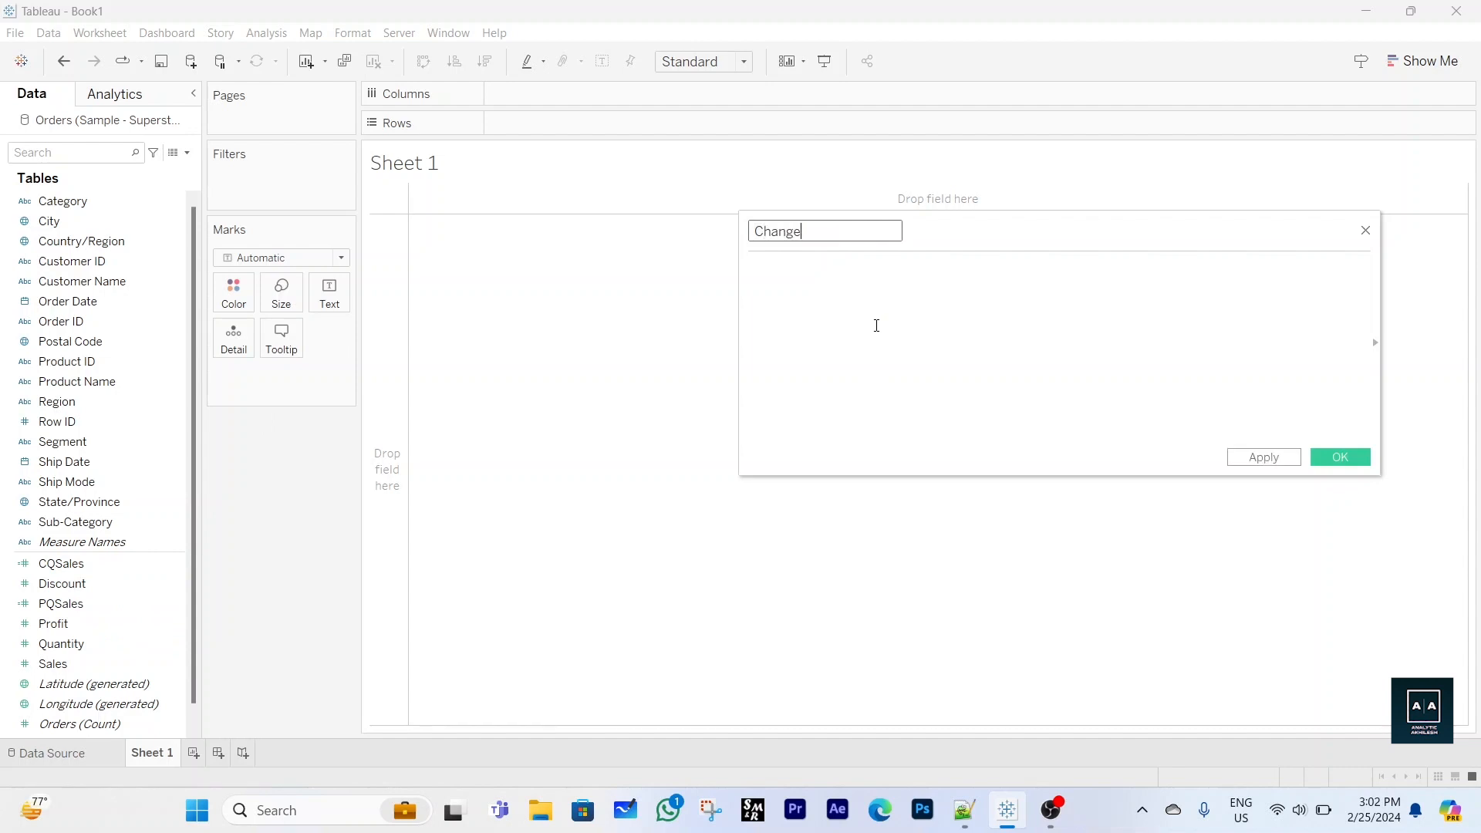
pyautogui.write('Sales')
pyautogui.click(876, 324)
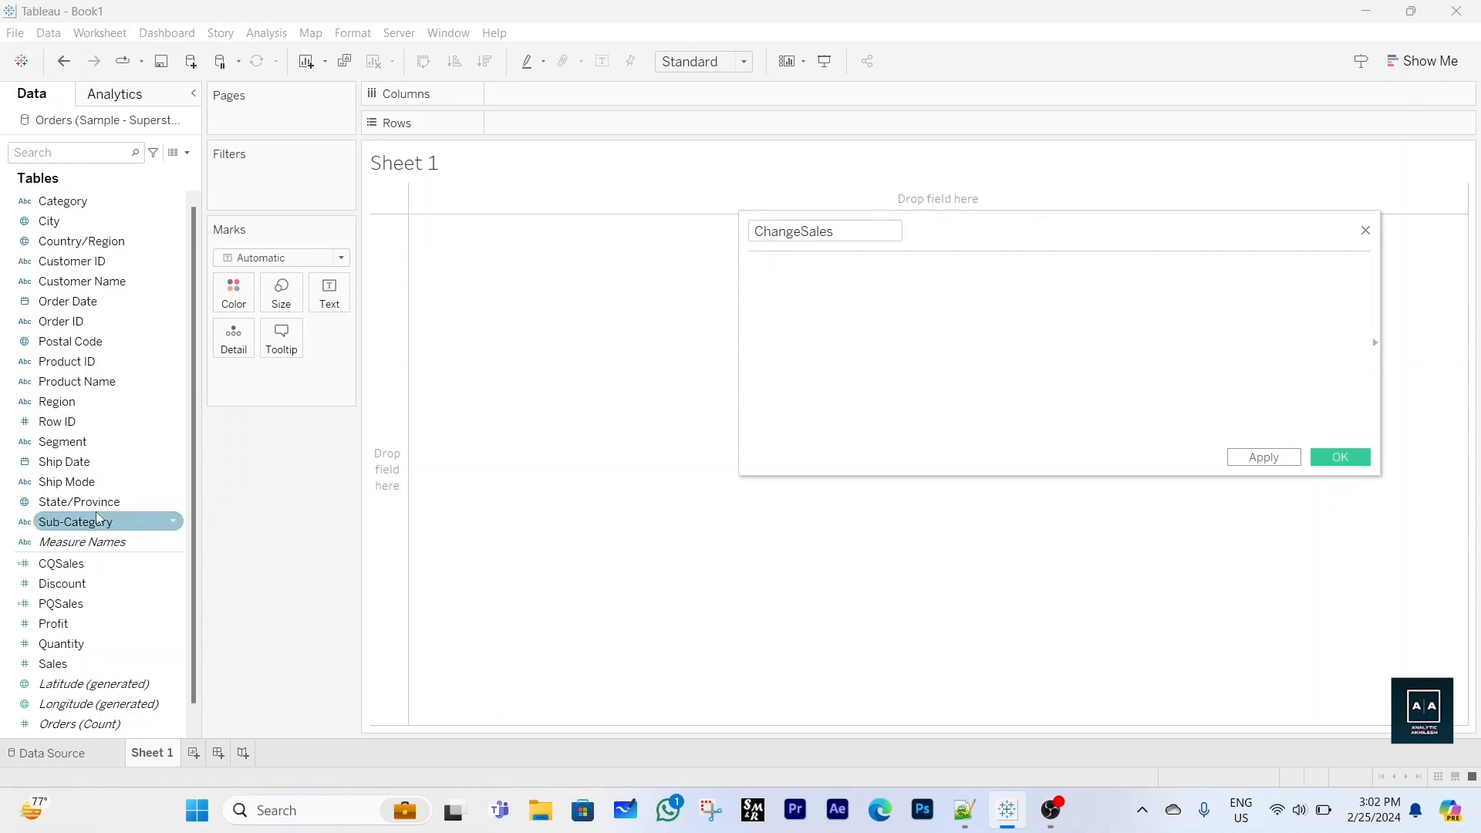
# Define ChangeSales as [CQSales]-[PQSales] and save the calculated field
pyautogui.moveTo(62, 564); pyautogui.dragTo(851, 313)
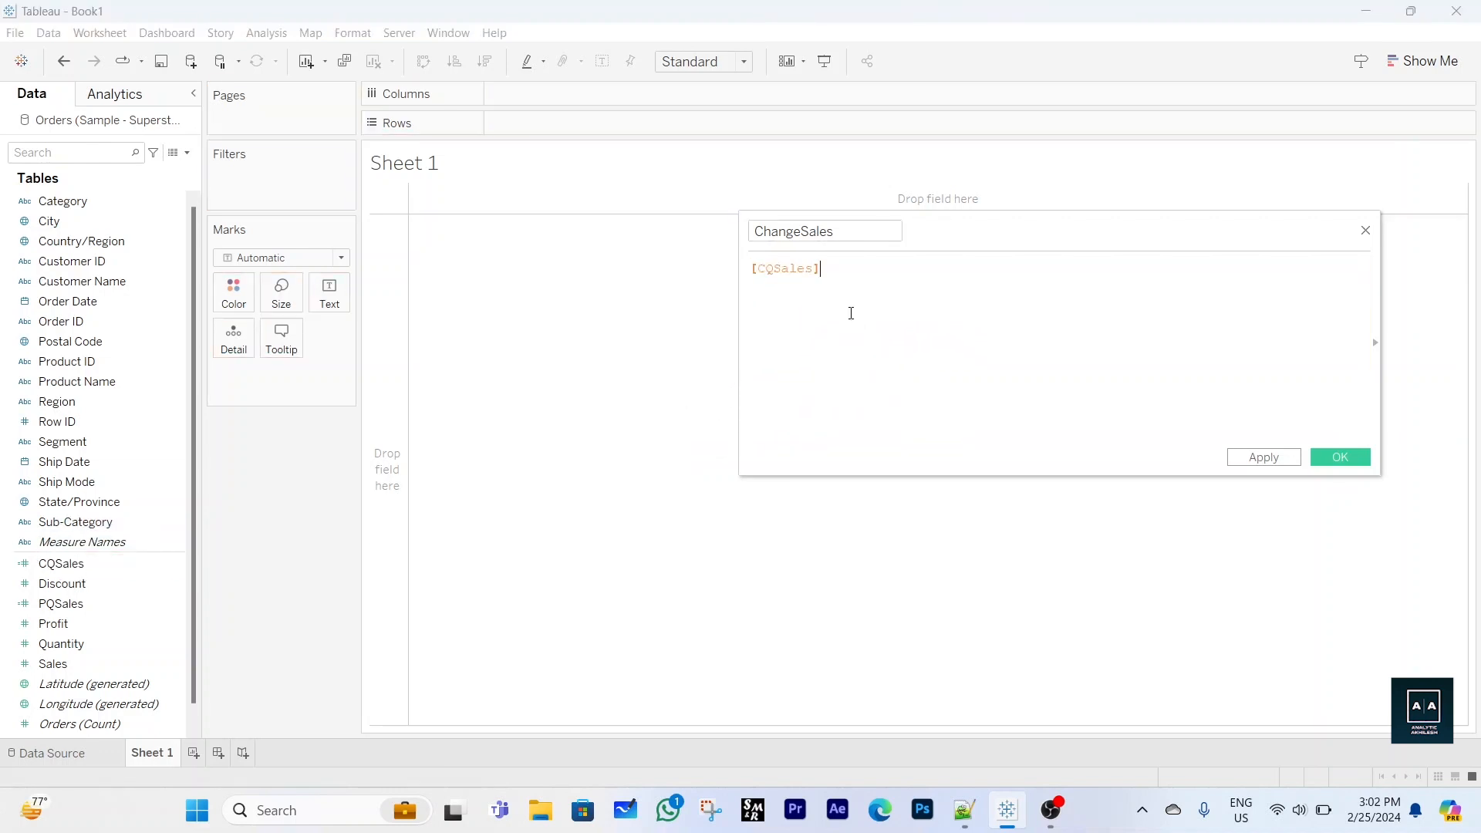
pyautogui.write('-')
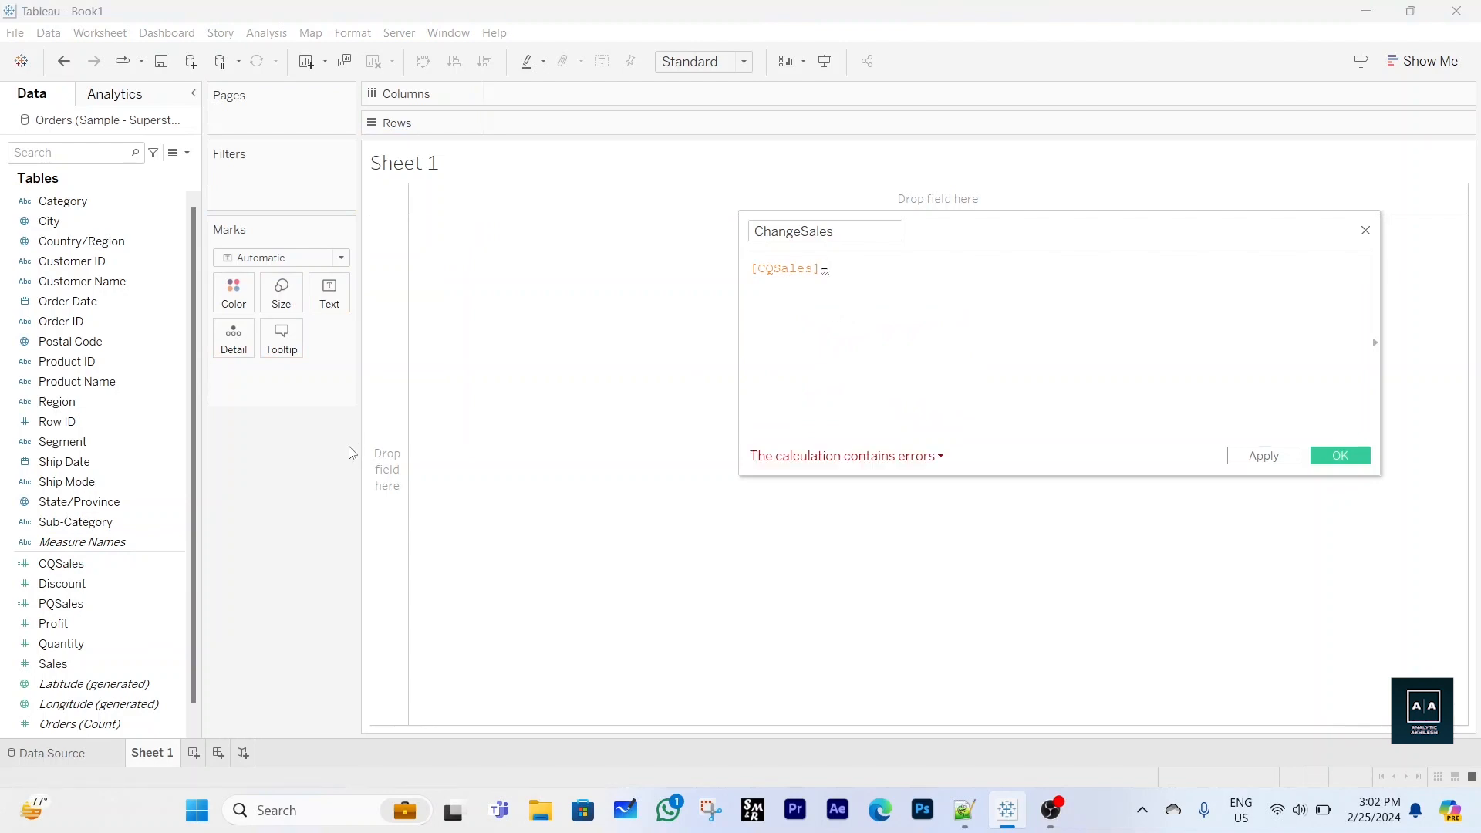
pyautogui.moveTo(62, 603); pyautogui.dragTo(856, 282)
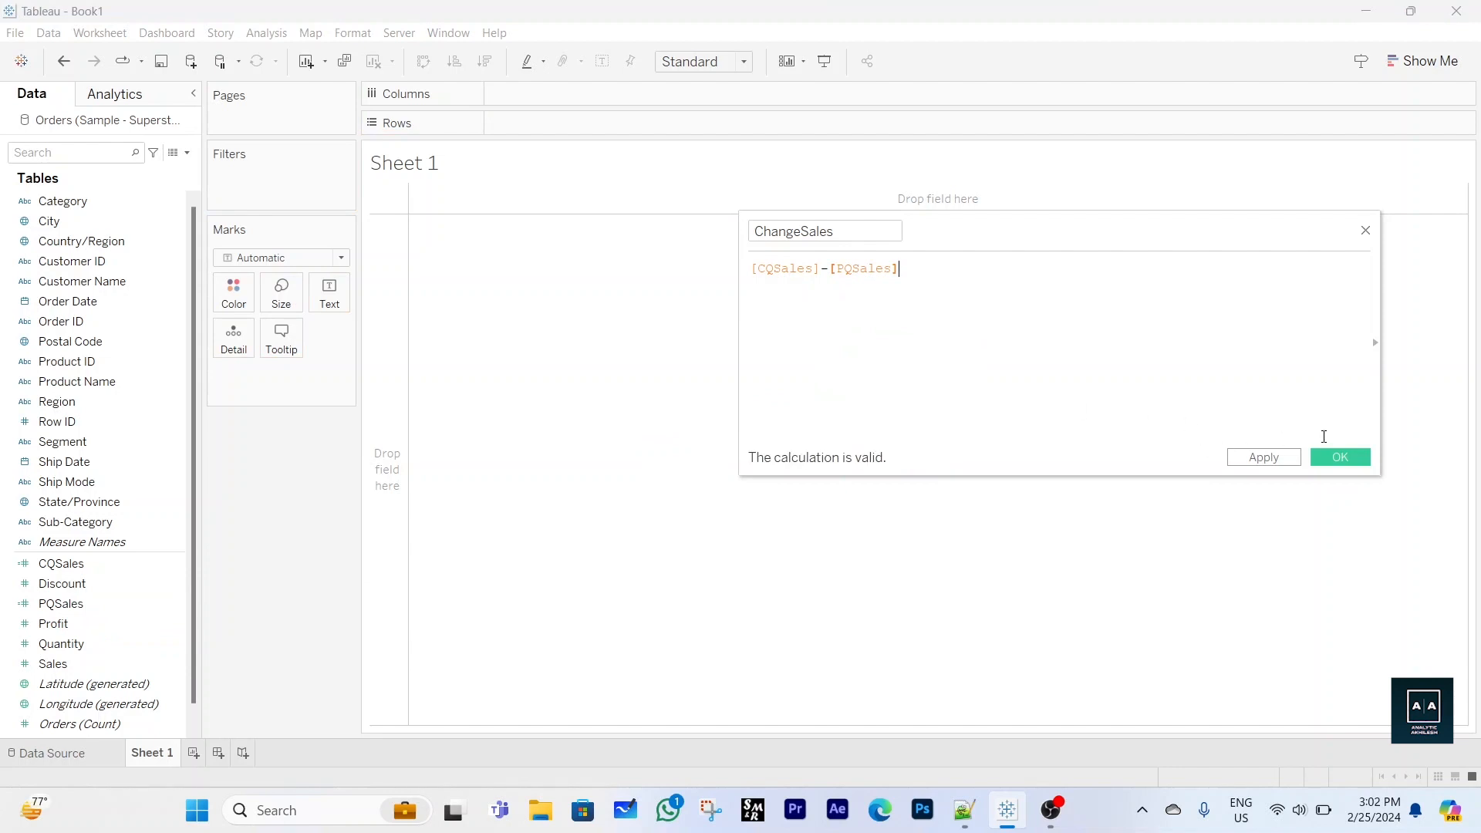
pyautogui.click(1333, 459)
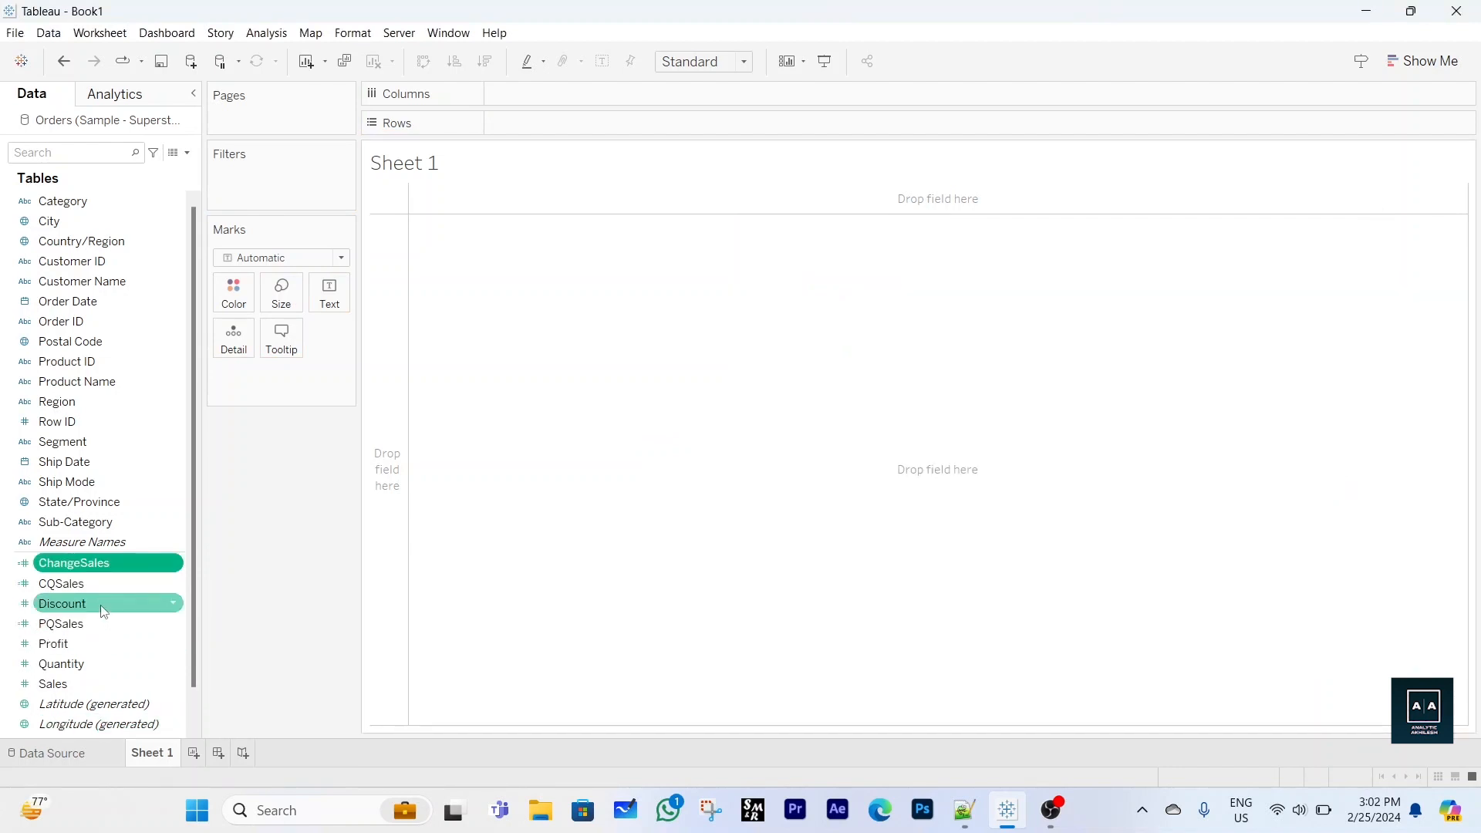
# Set the default number format of CQSales to Currency (Custom) with 0 decimal places
pyautogui.click(171, 590)
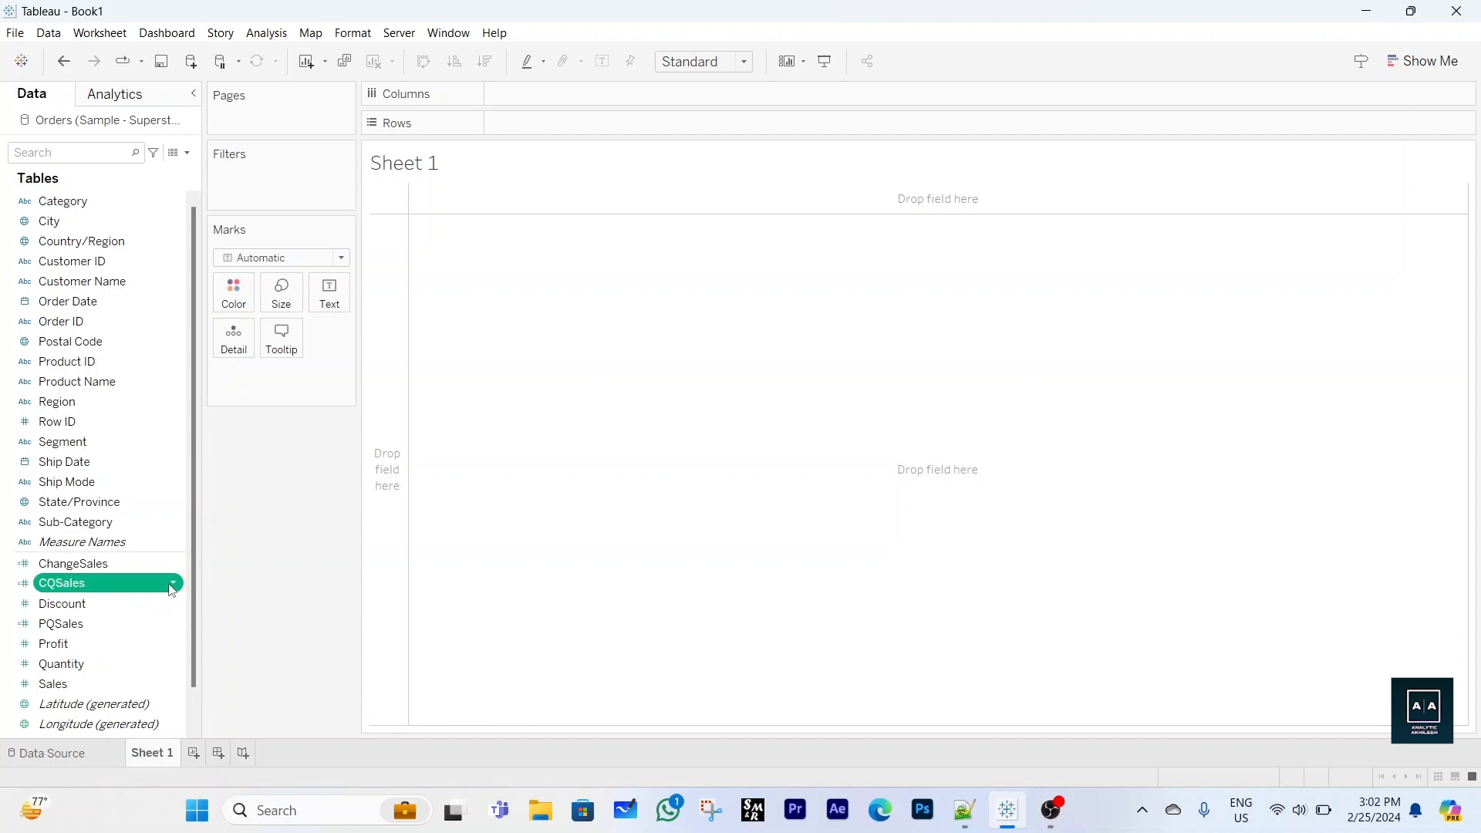
pyautogui.click(172, 586)
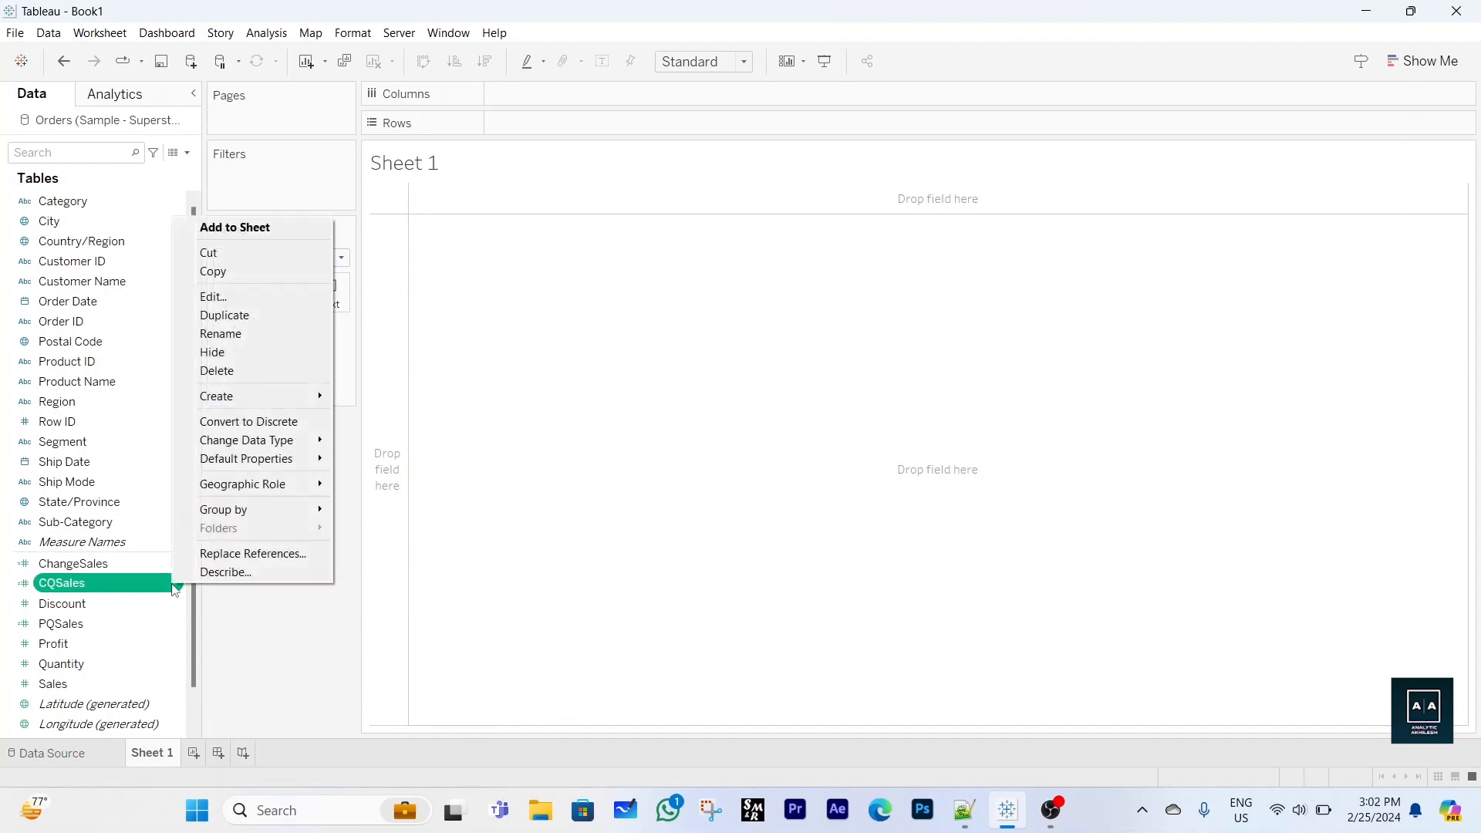
pyautogui.moveTo(313, 462)
pyautogui.click(417, 495)
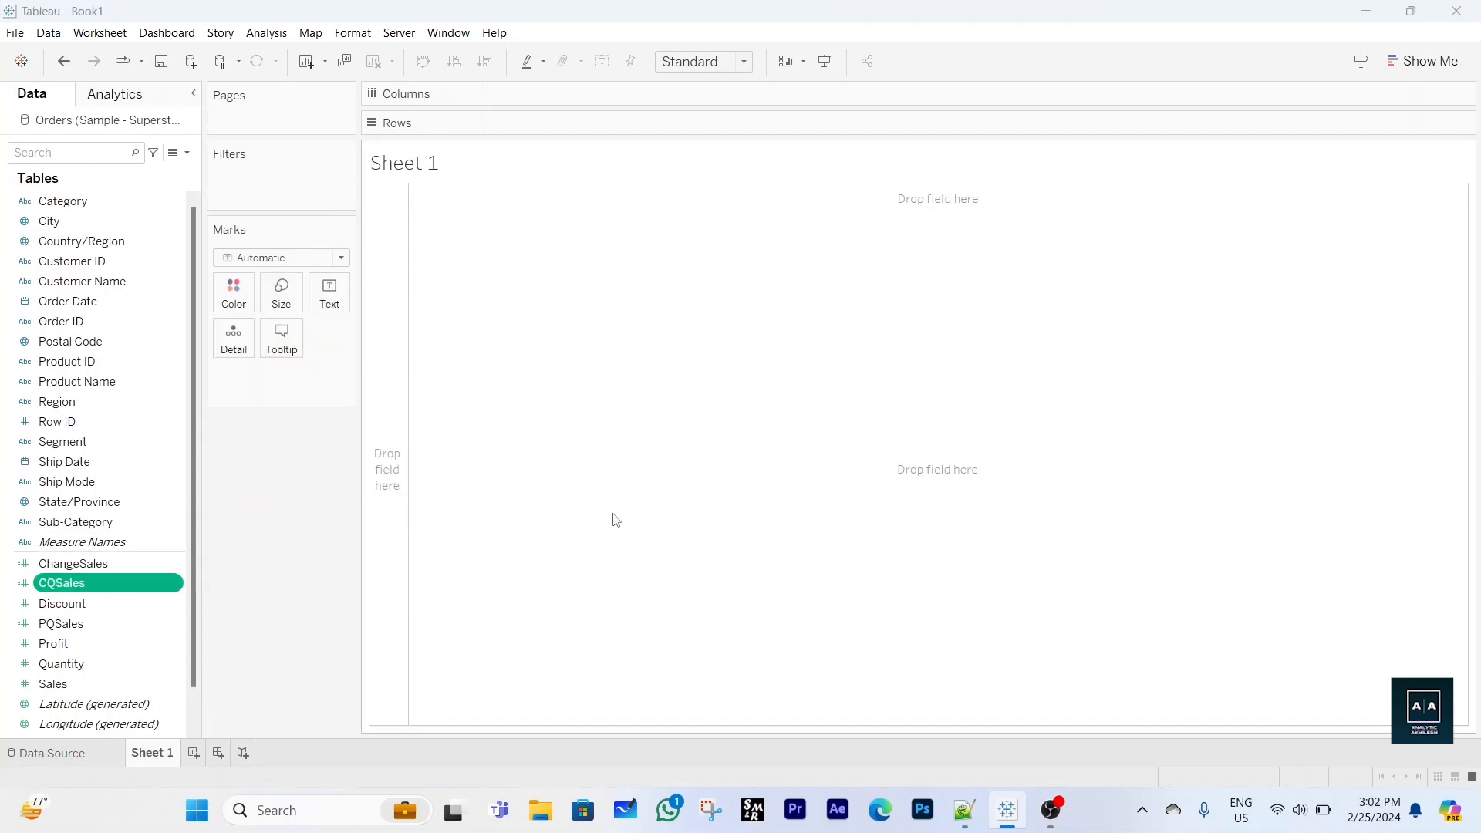
pyautogui.click(631, 357)
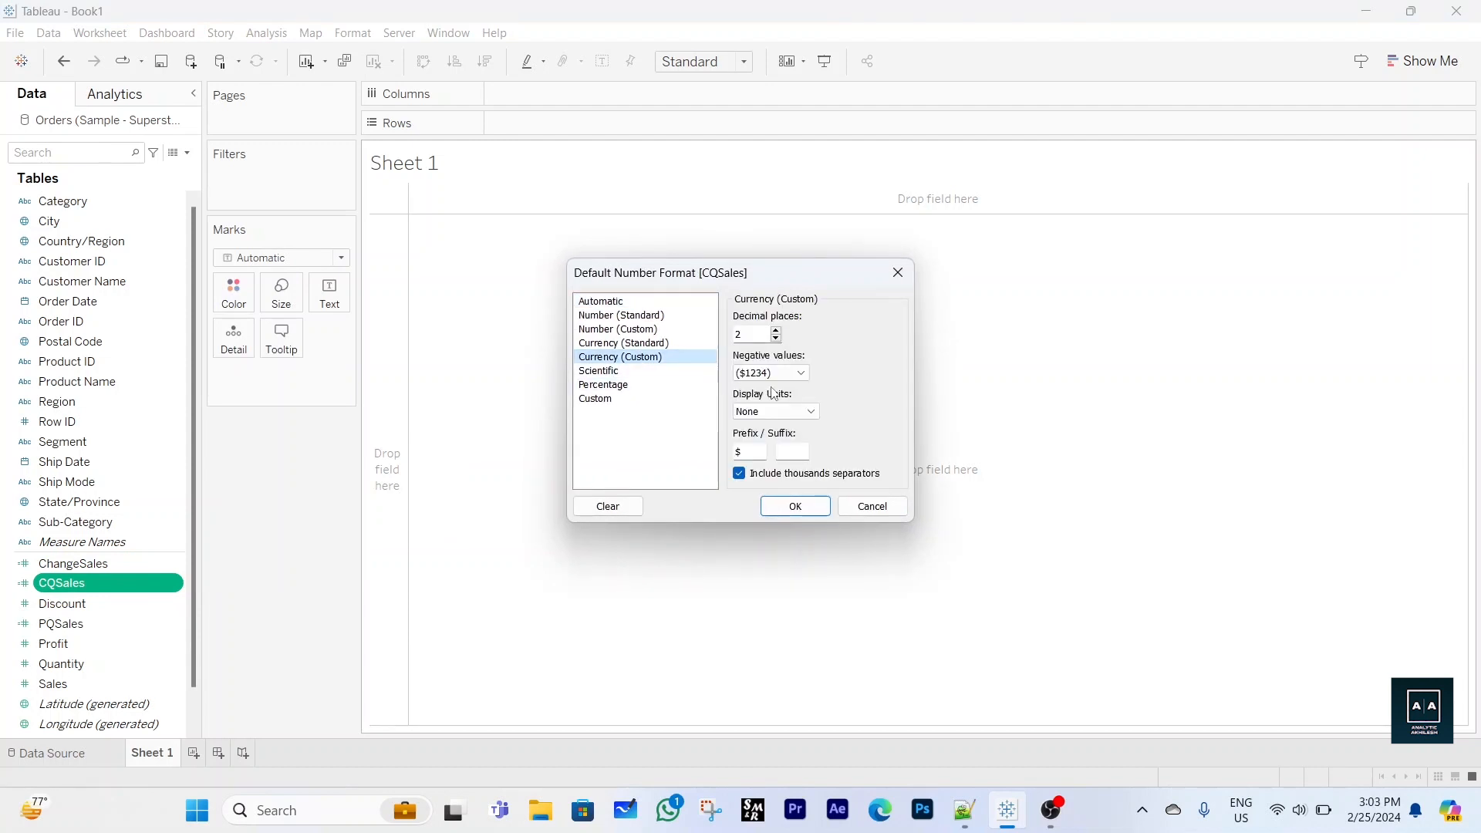
pyautogui.click(776, 339)
pyautogui.click(793, 509)
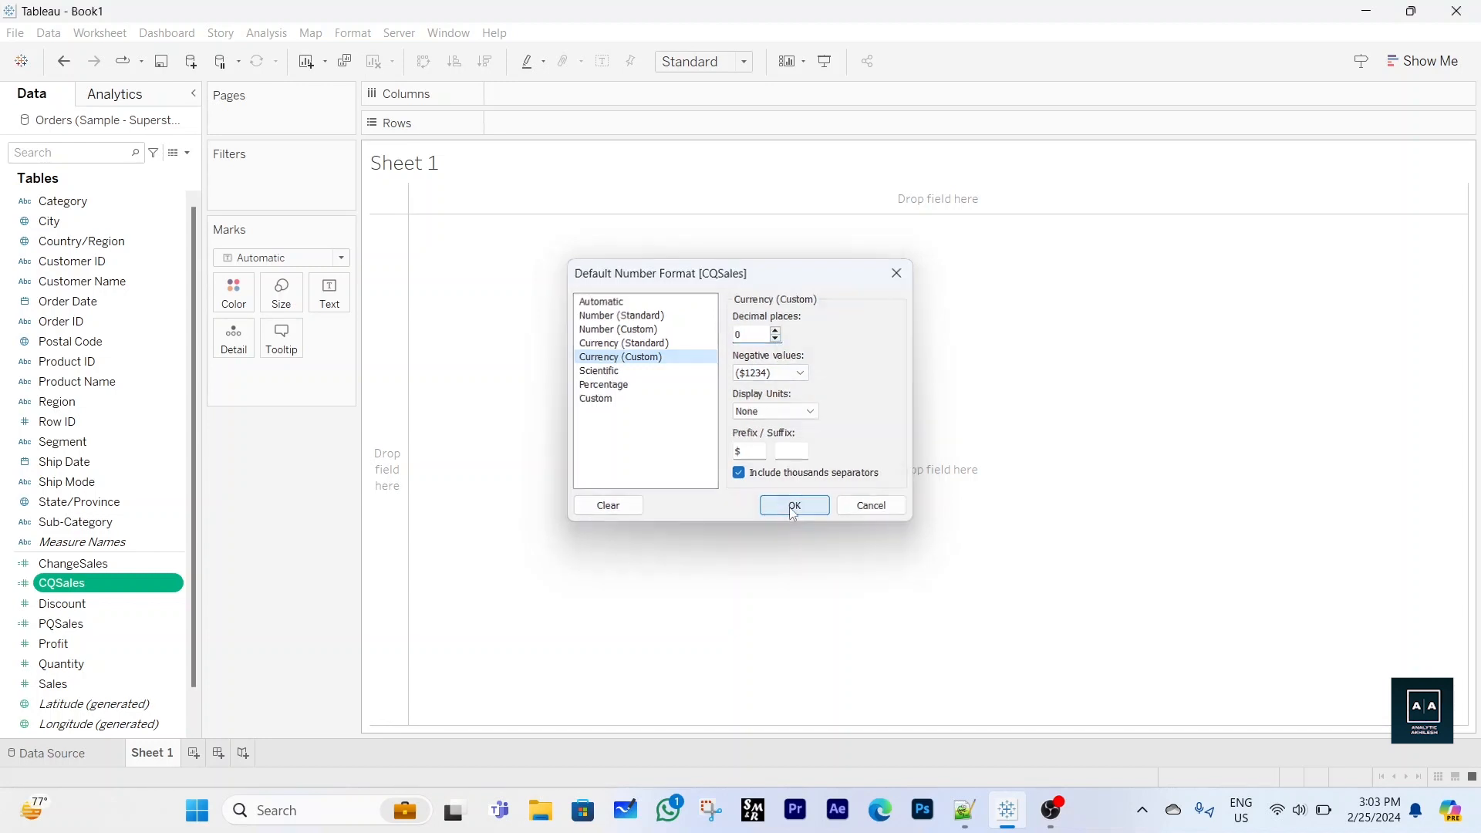
# Set the default number format of PQSales to Currency (Custom) with 0 decimal places
pyautogui.rightClick(173, 626)
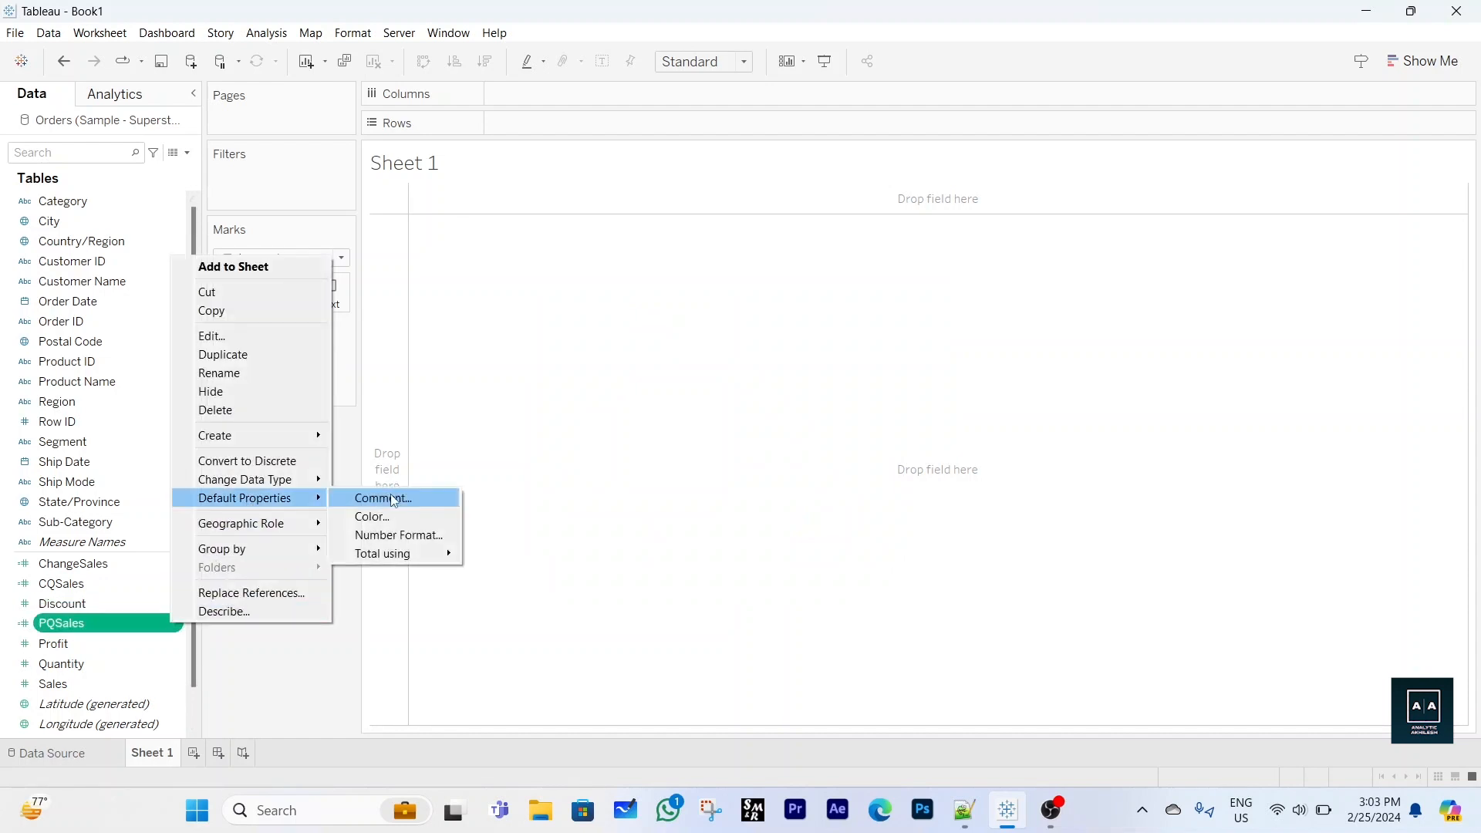
pyautogui.moveTo(254, 500)
pyautogui.click(404, 534)
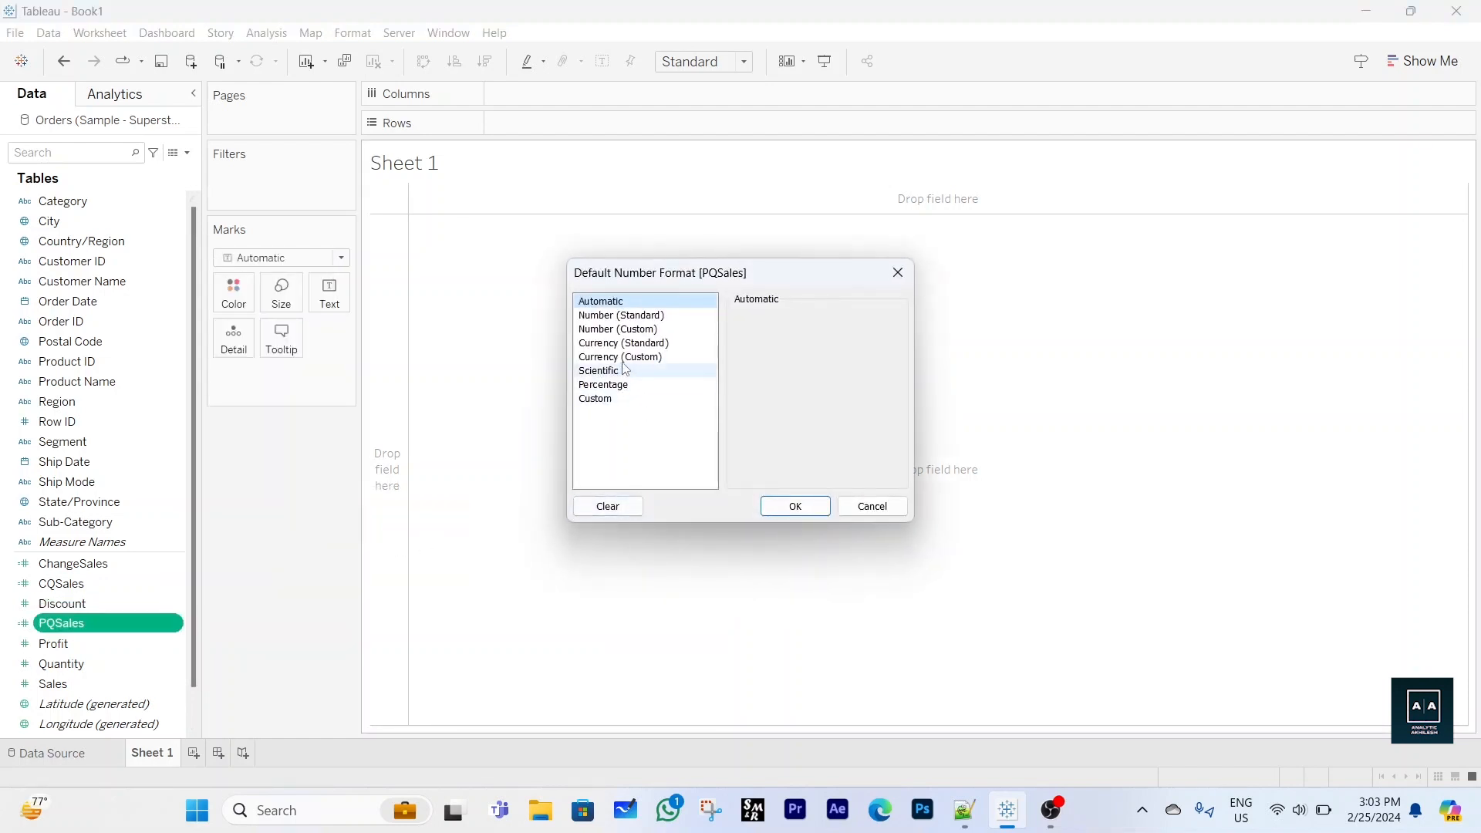
pyautogui.click(686, 358)
pyautogui.click(776, 339)
pyautogui.click(776, 339)
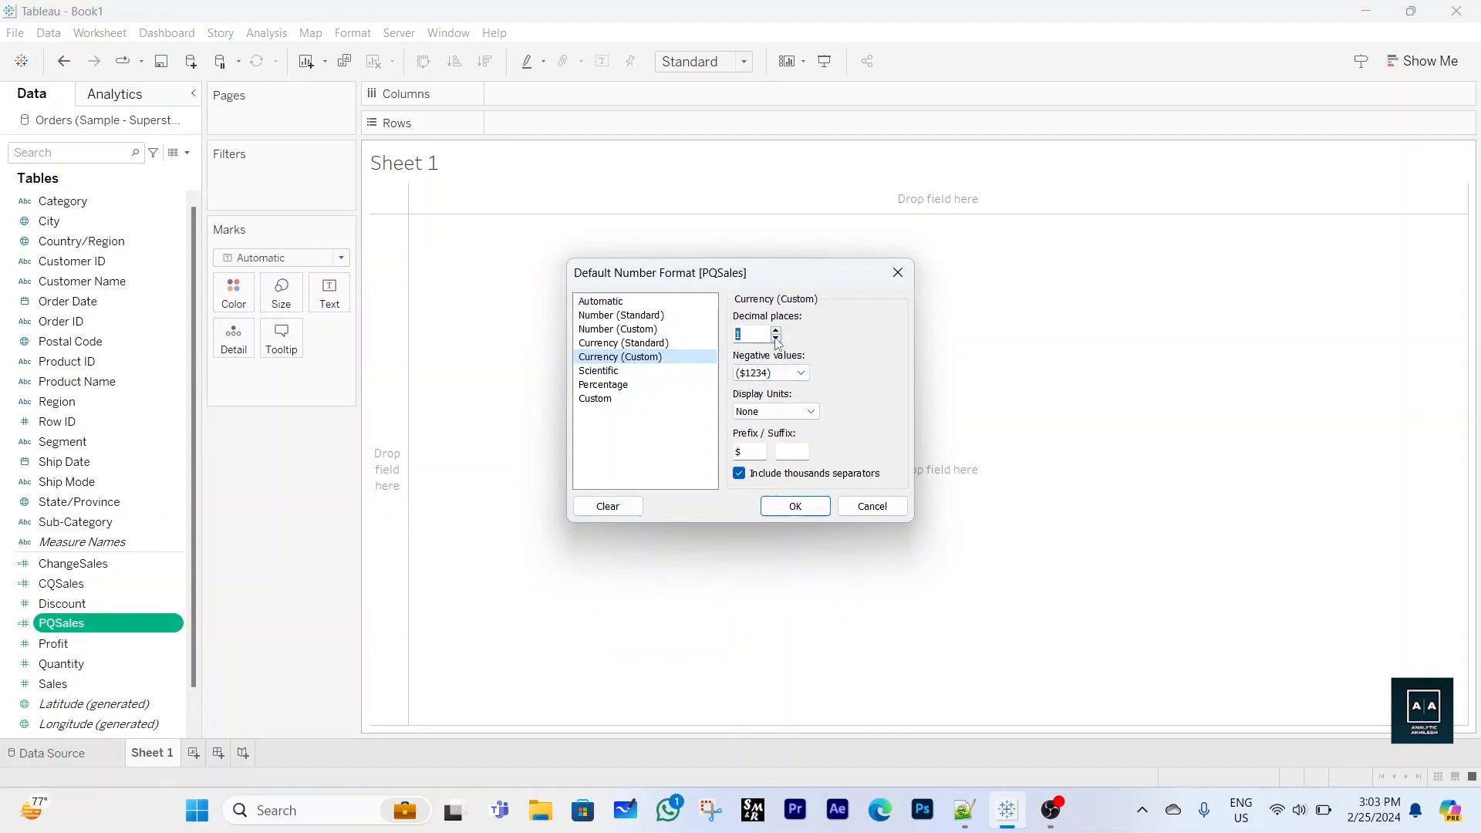
pyautogui.click(794, 506)
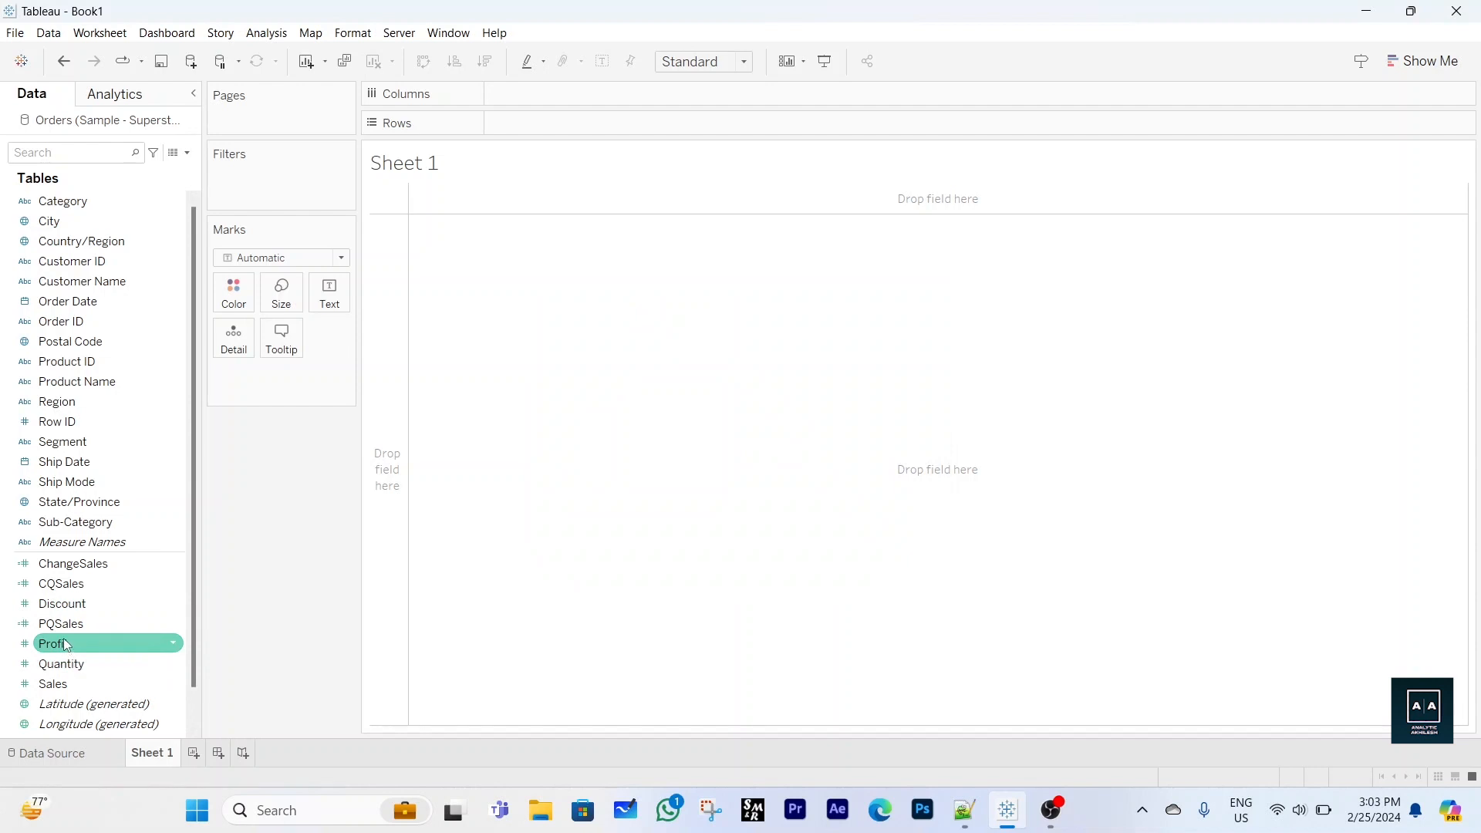
# Set the default number format of ChangeSales to Currency (Custom) with fewer decimal places
pyautogui.click(178, 566)
pyautogui.click(177, 567)
pyautogui.moveTo(248, 438)
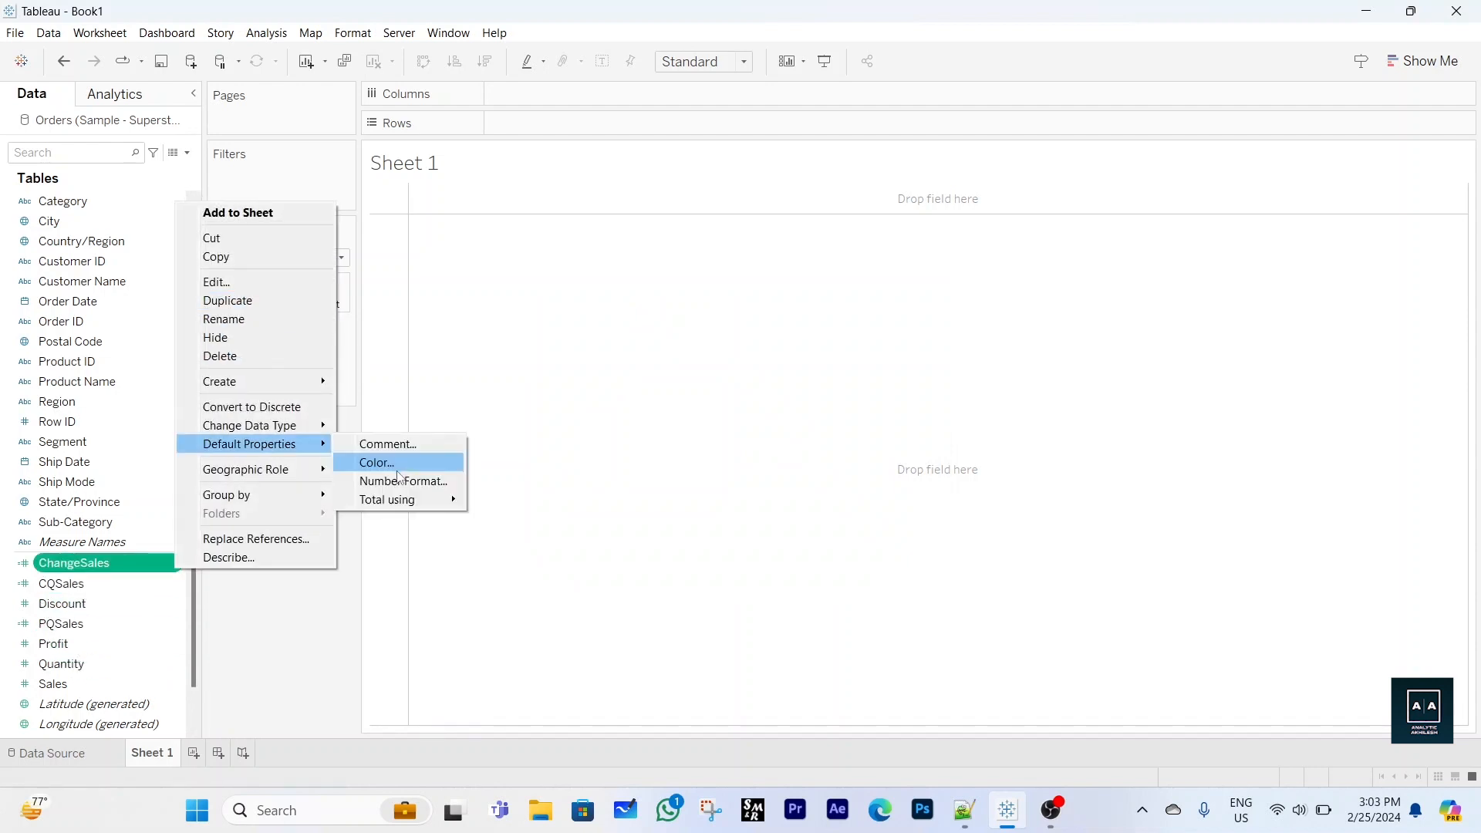
pyautogui.click(389, 479)
pyautogui.click(621, 357)
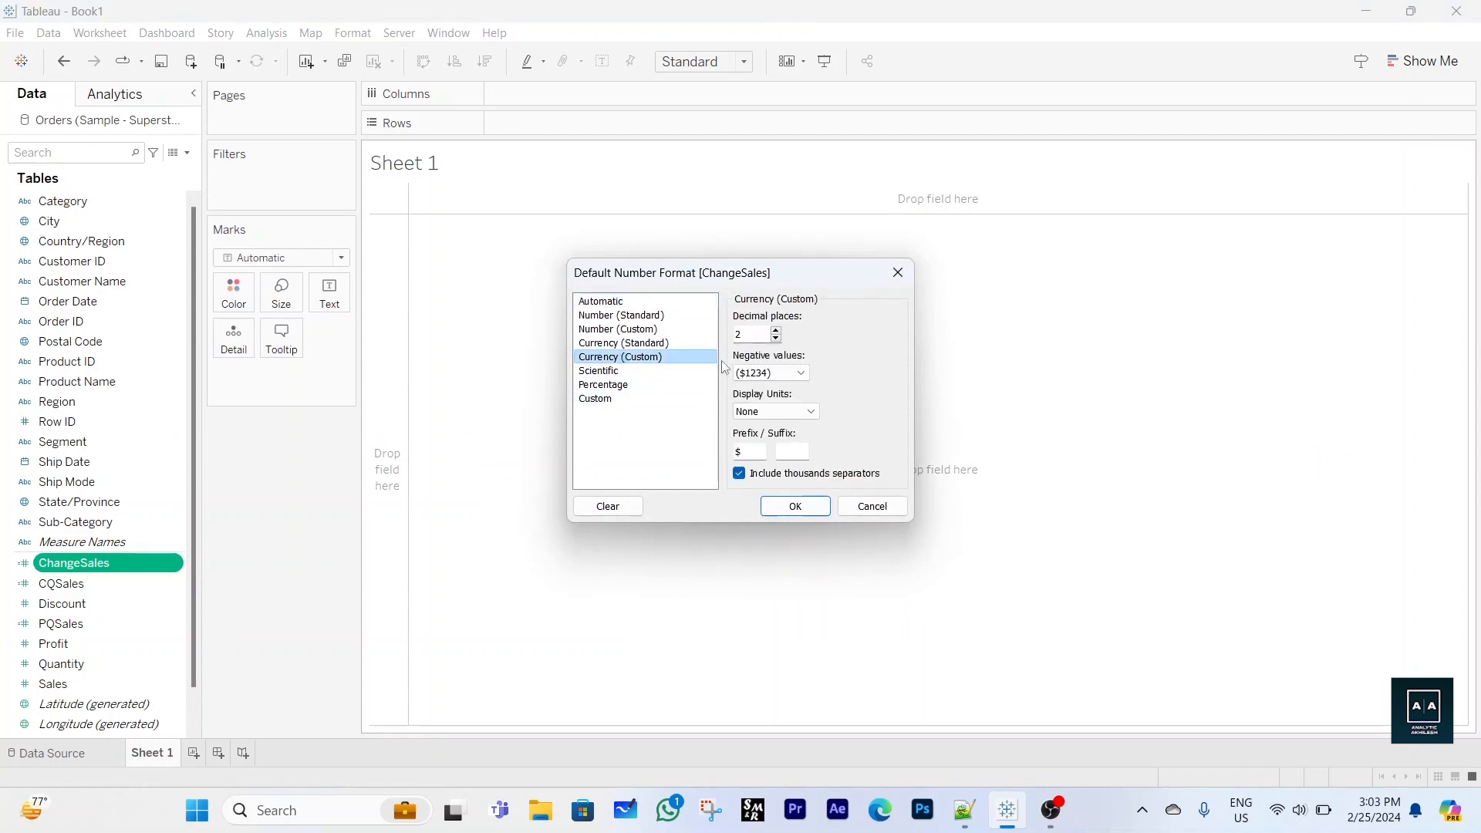
pyautogui.click(776, 339)
pyautogui.click(795, 506)
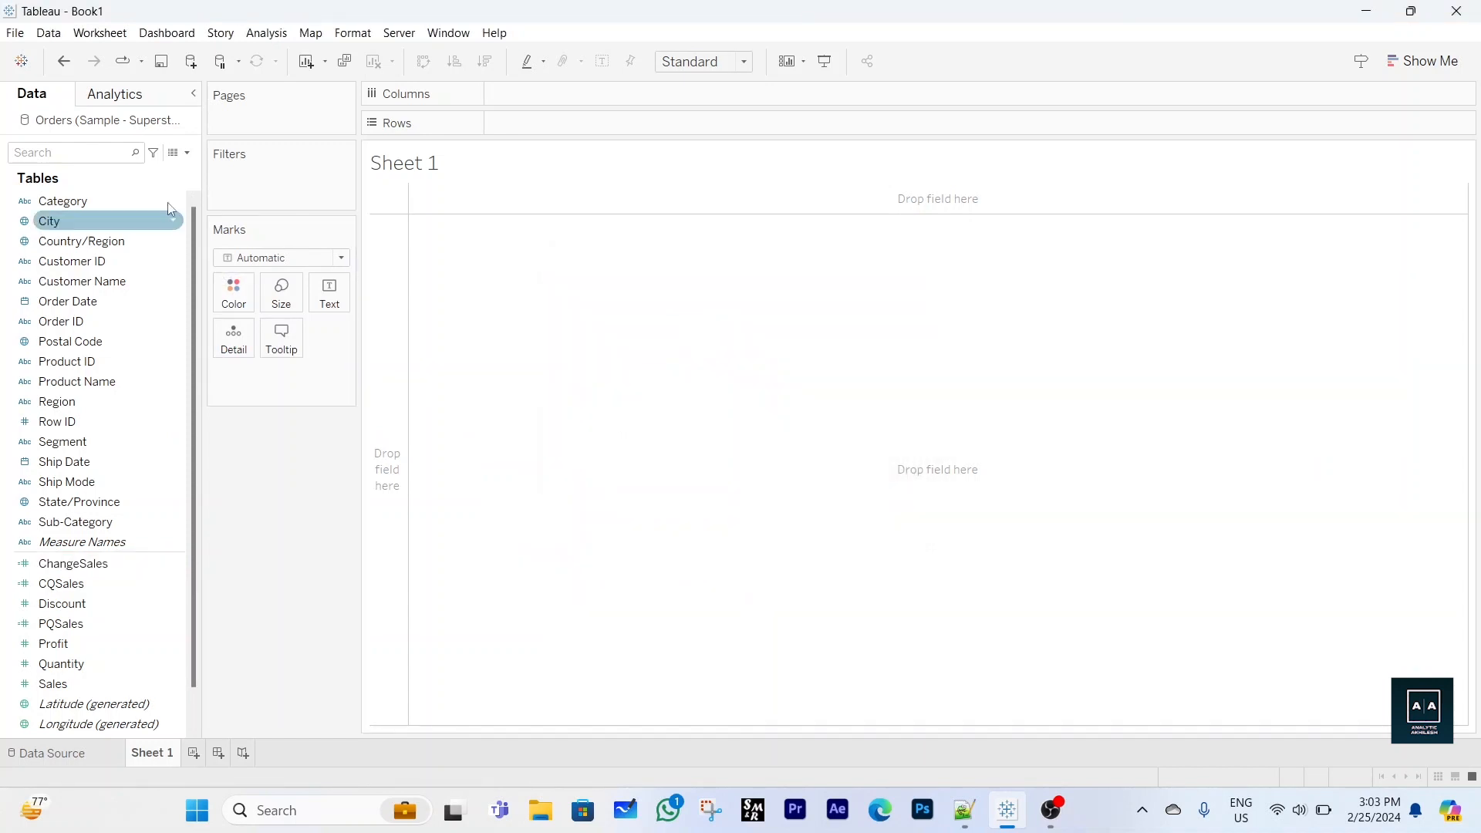
# Start a new calculated field named Change%Sales
pyautogui.click(186, 152)
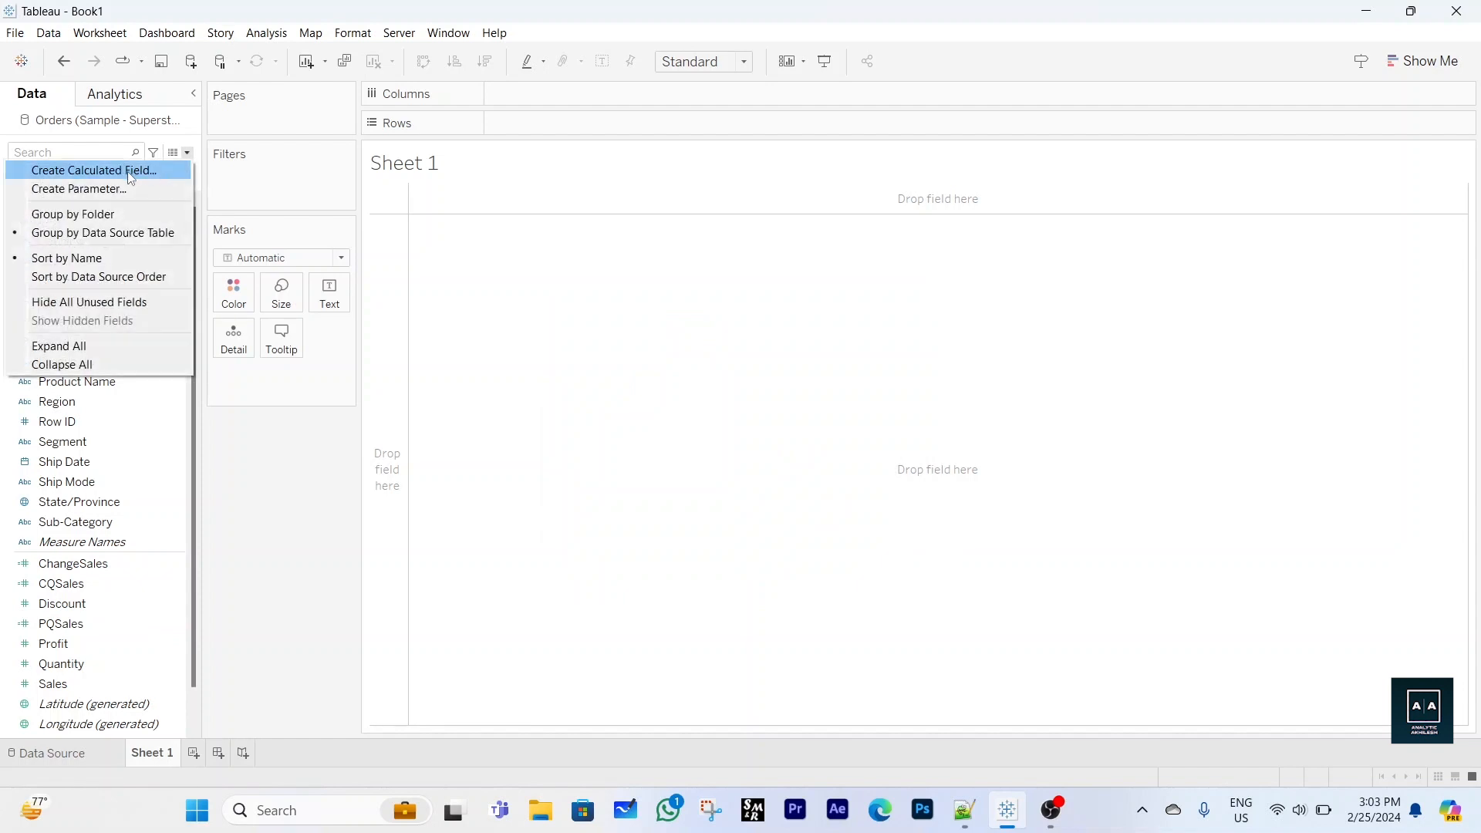
pyautogui.click(171, 173)
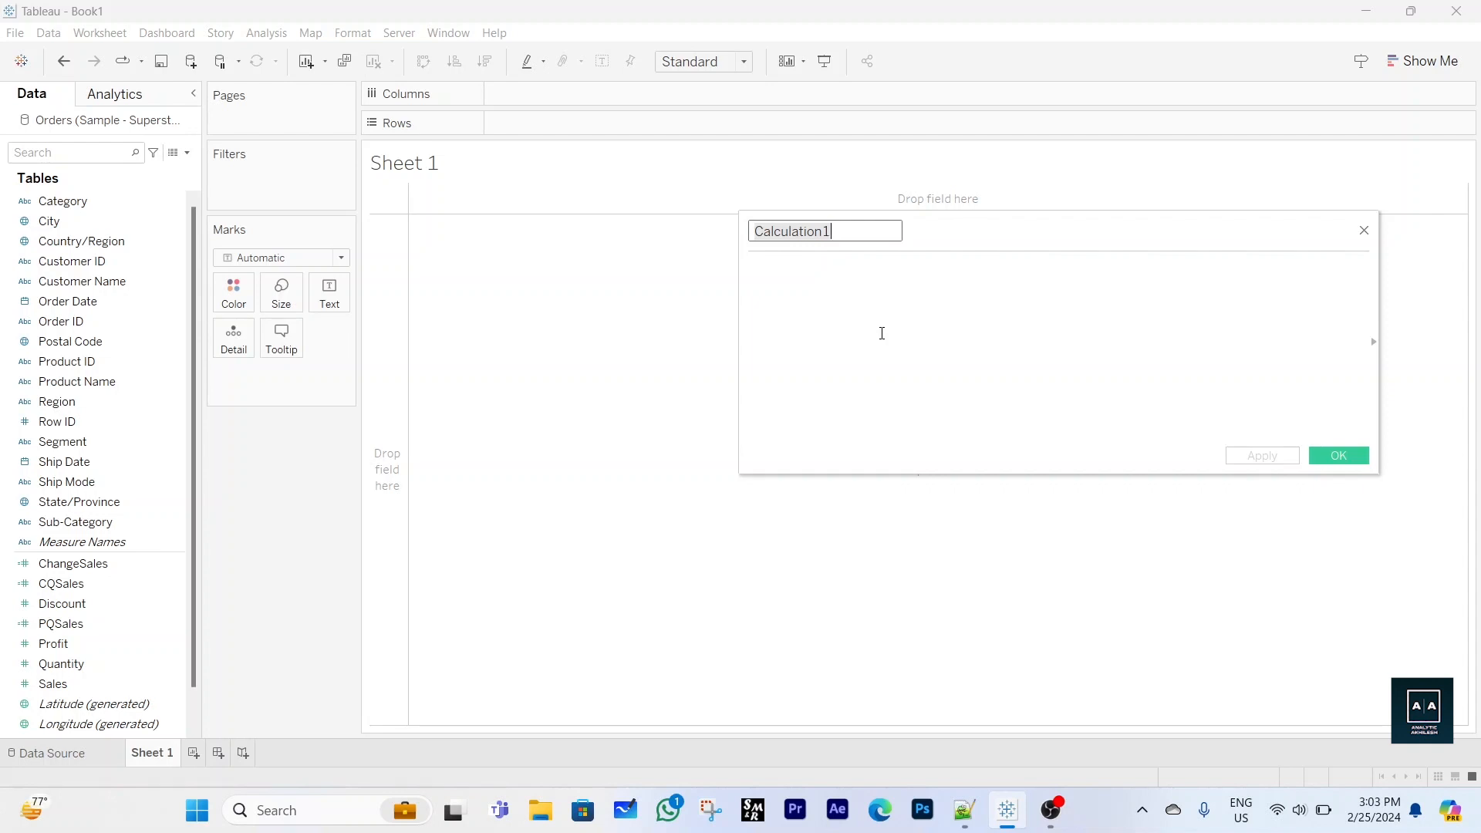
pyautogui.write('Change')
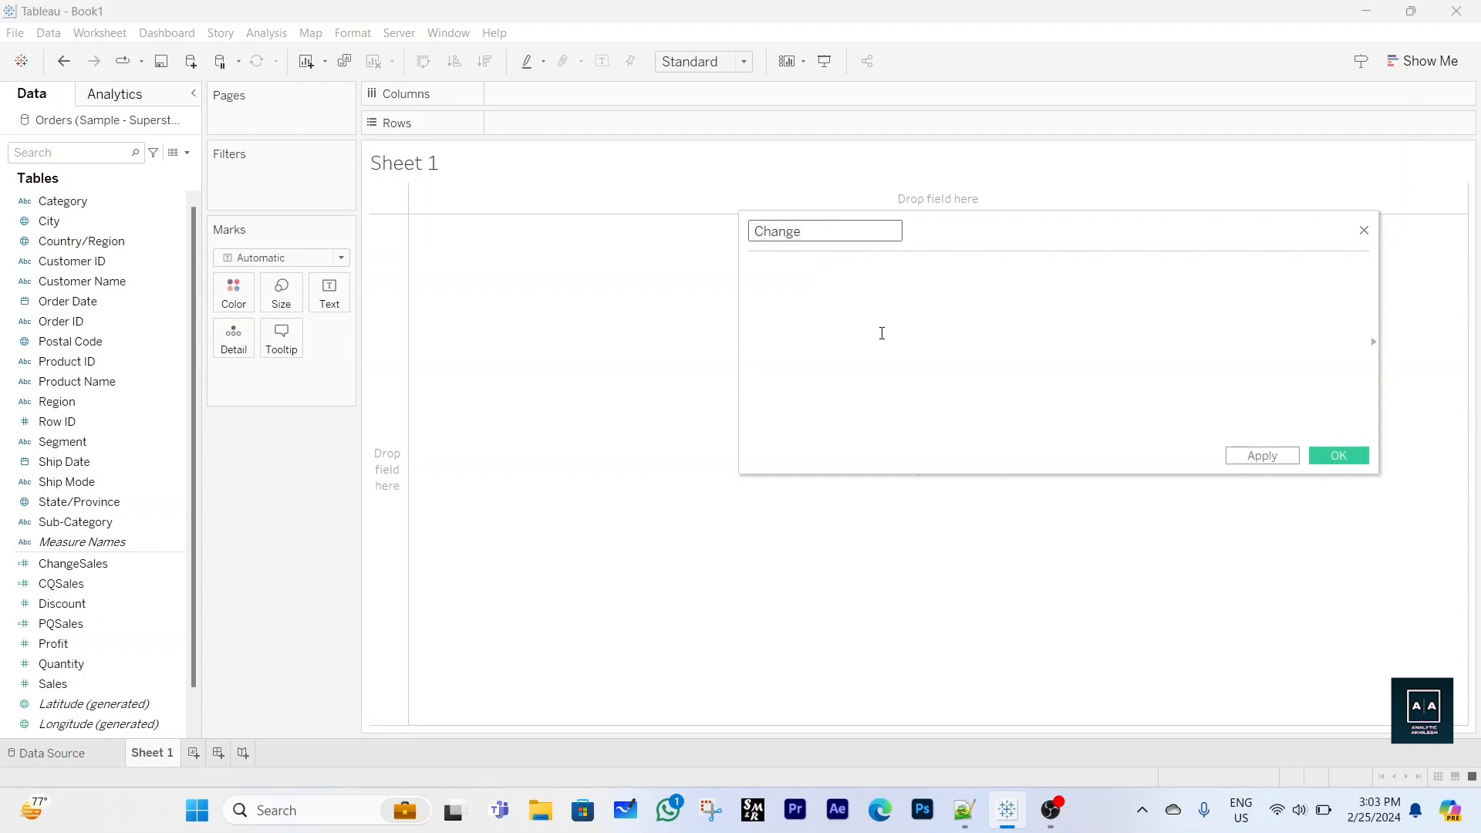
pyautogui.write('%Sales')
# Enter the Change%Sales numerator as (WINDOW_SUM([CQSales])-WINDOW_SUM([PQSales]))
pyautogui.click(882, 333)
pyautogui.write('(window')
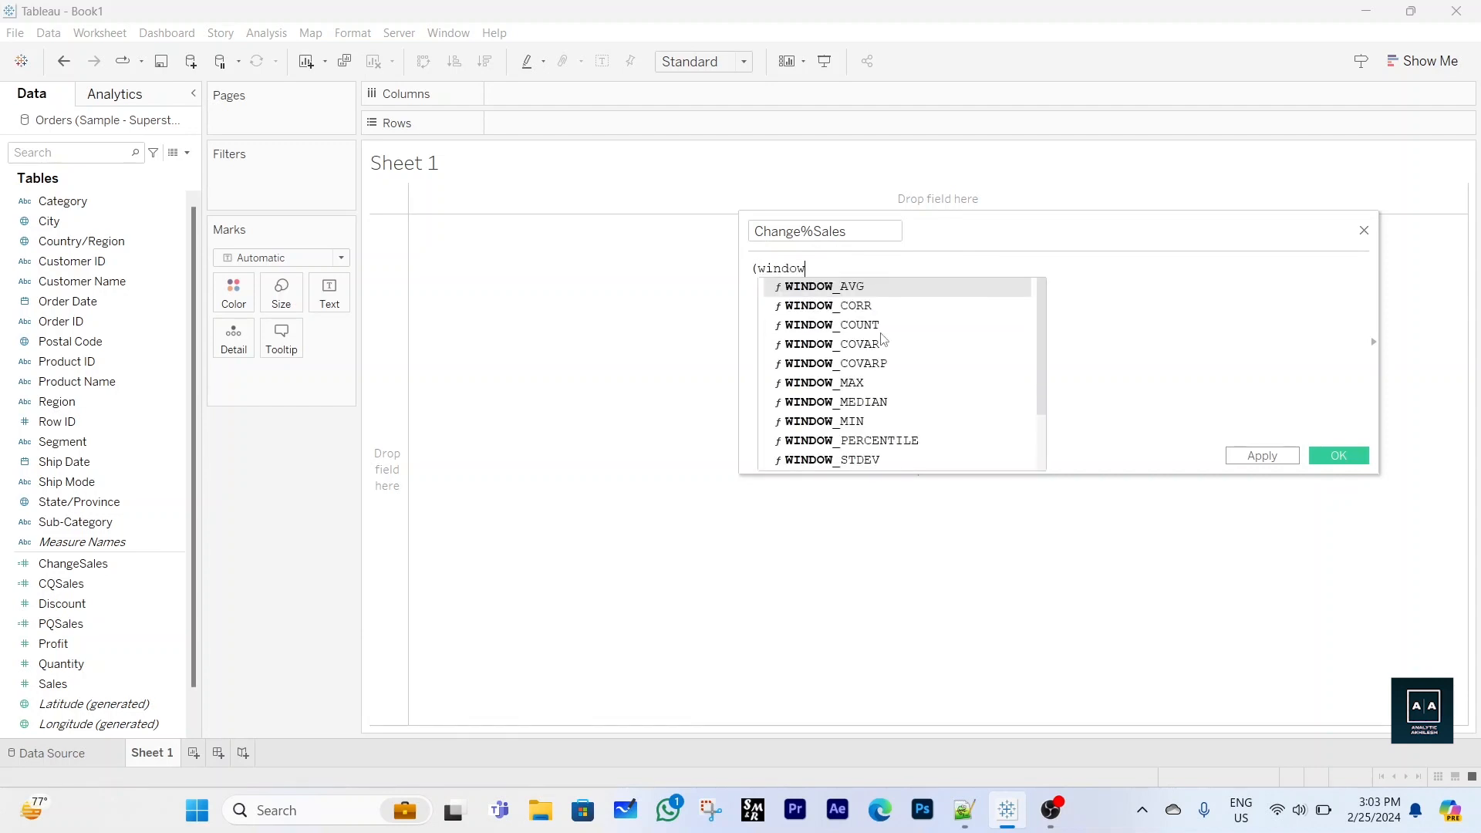
pyautogui.write('_sum')
pyautogui.press('Return')
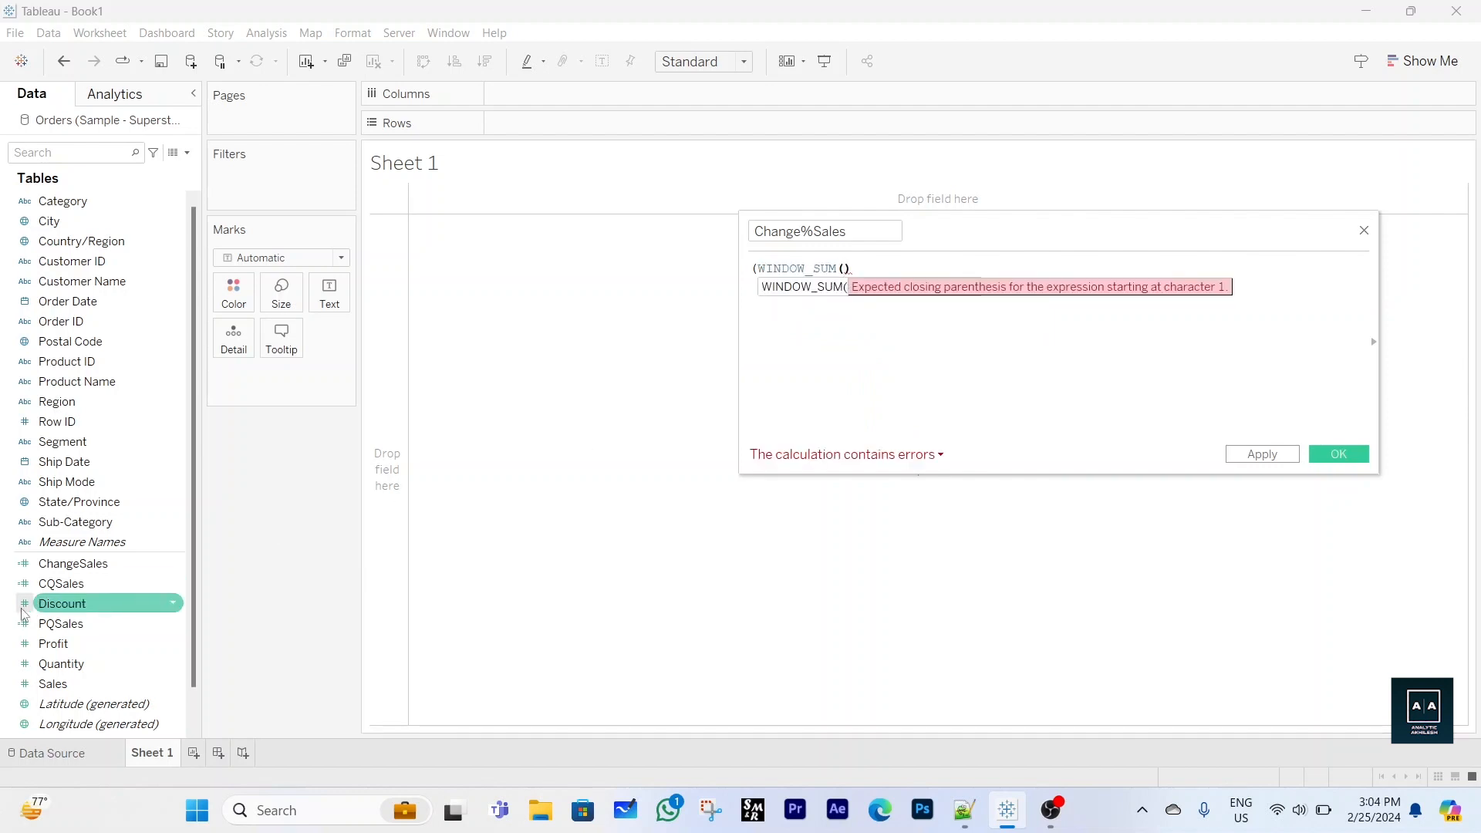
pyautogui.moveTo(62, 583); pyautogui.dragTo(845, 286)
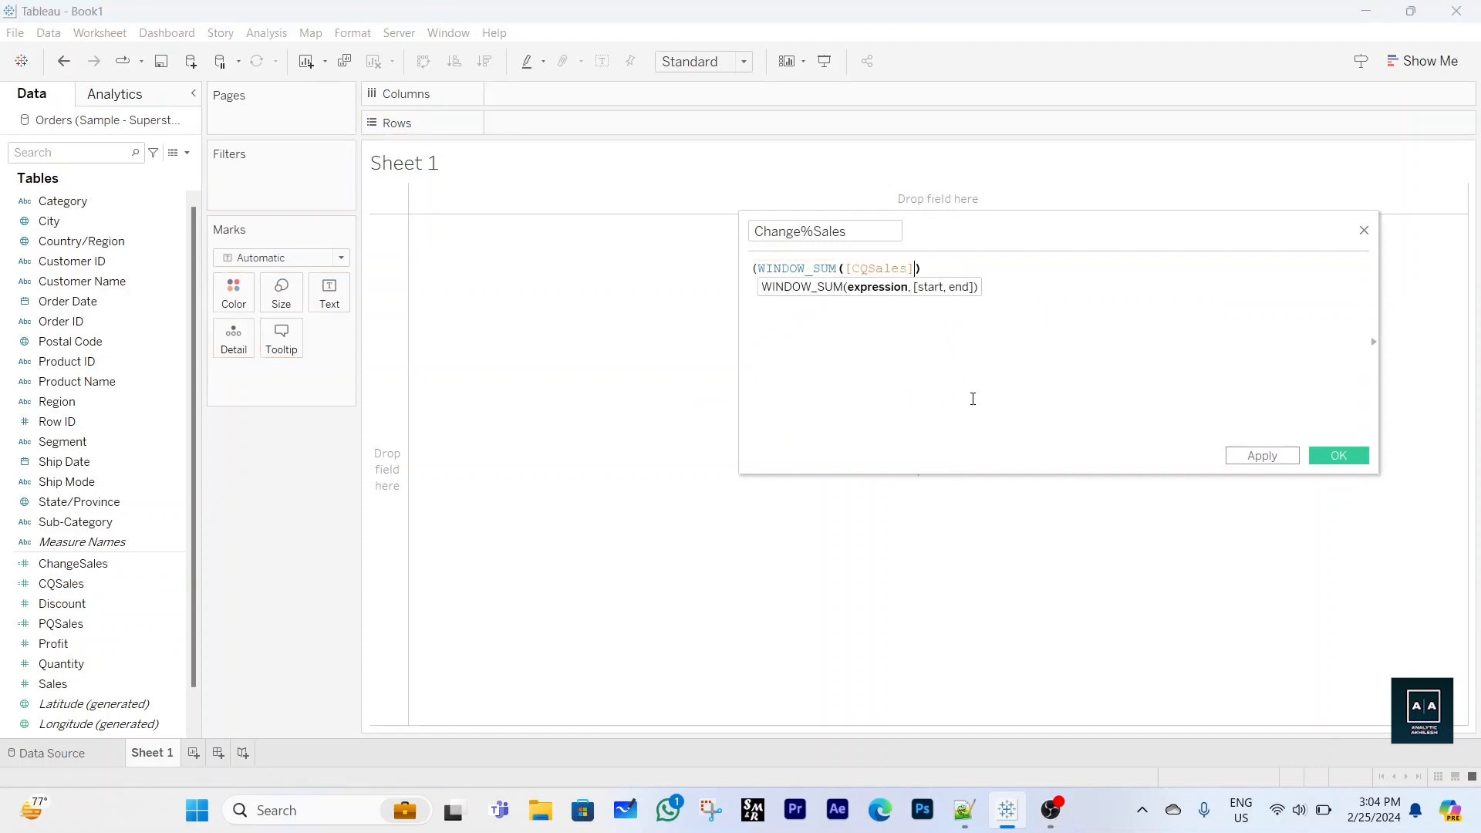
pyautogui.write('-')
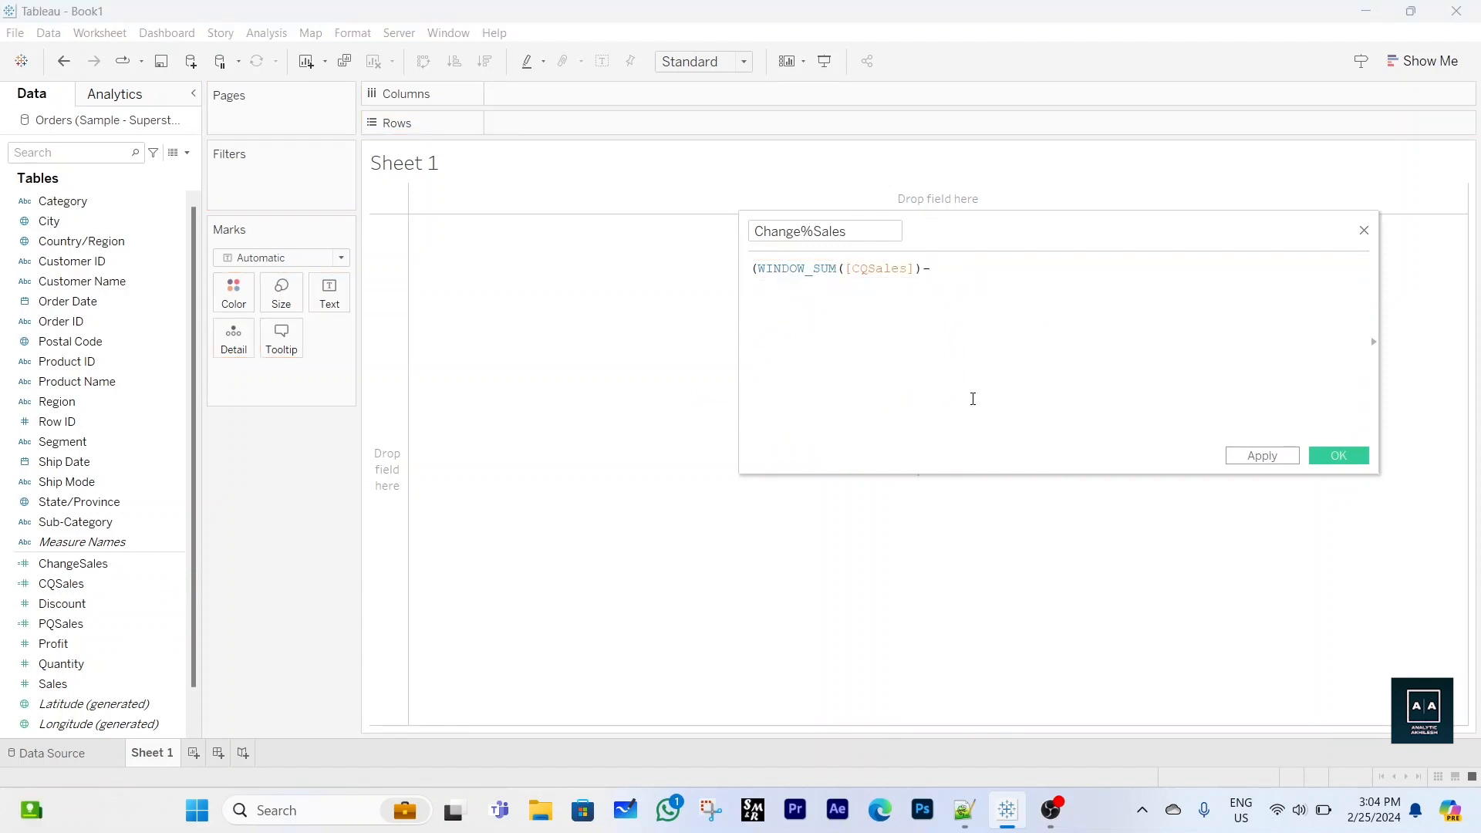
pyautogui.write('window_su')
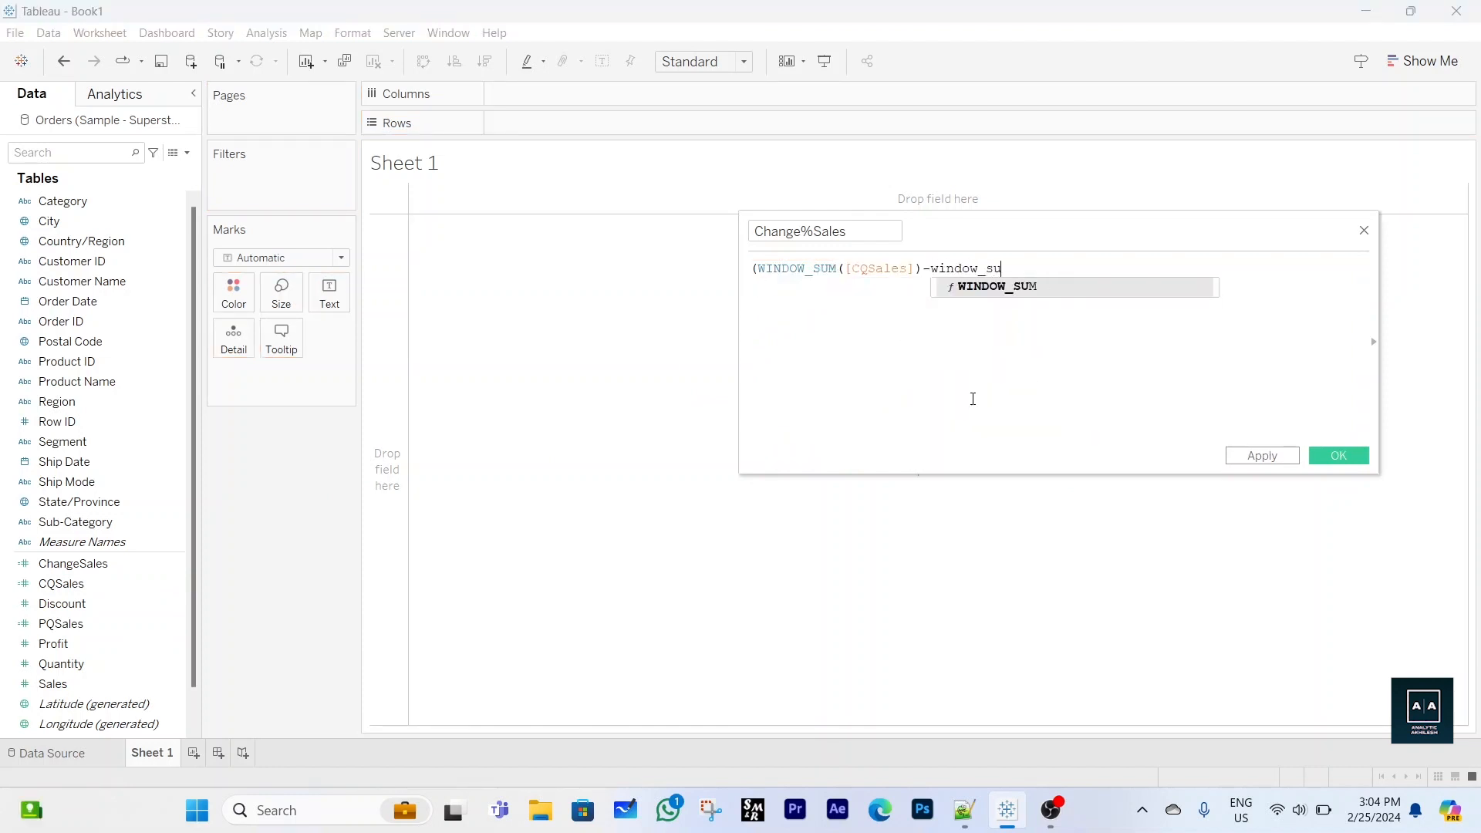
pyautogui.press('Return')
pyautogui.click(68, 589)
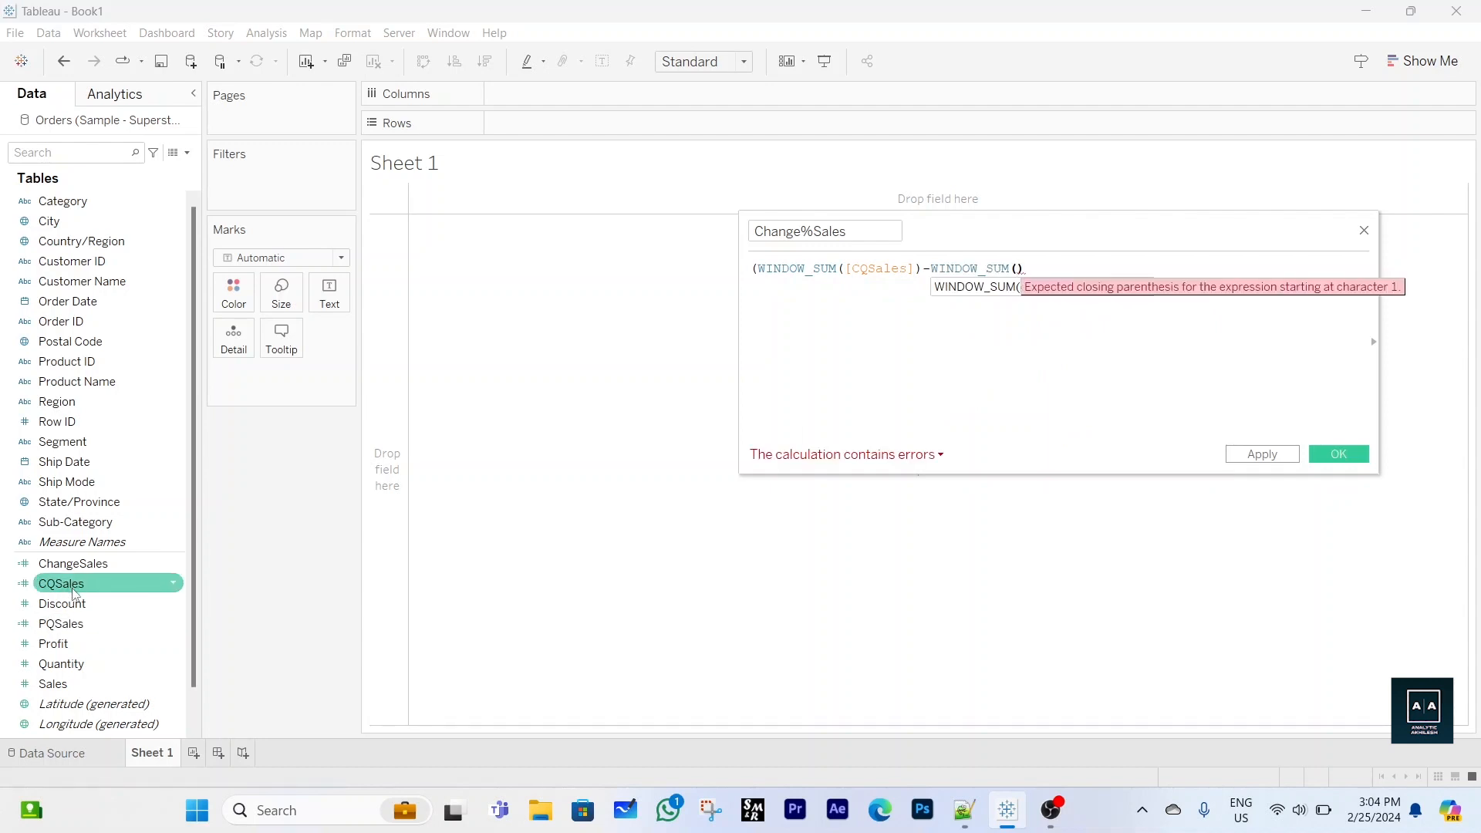
pyautogui.moveTo(62, 623); pyautogui.dragTo(1015, 270)
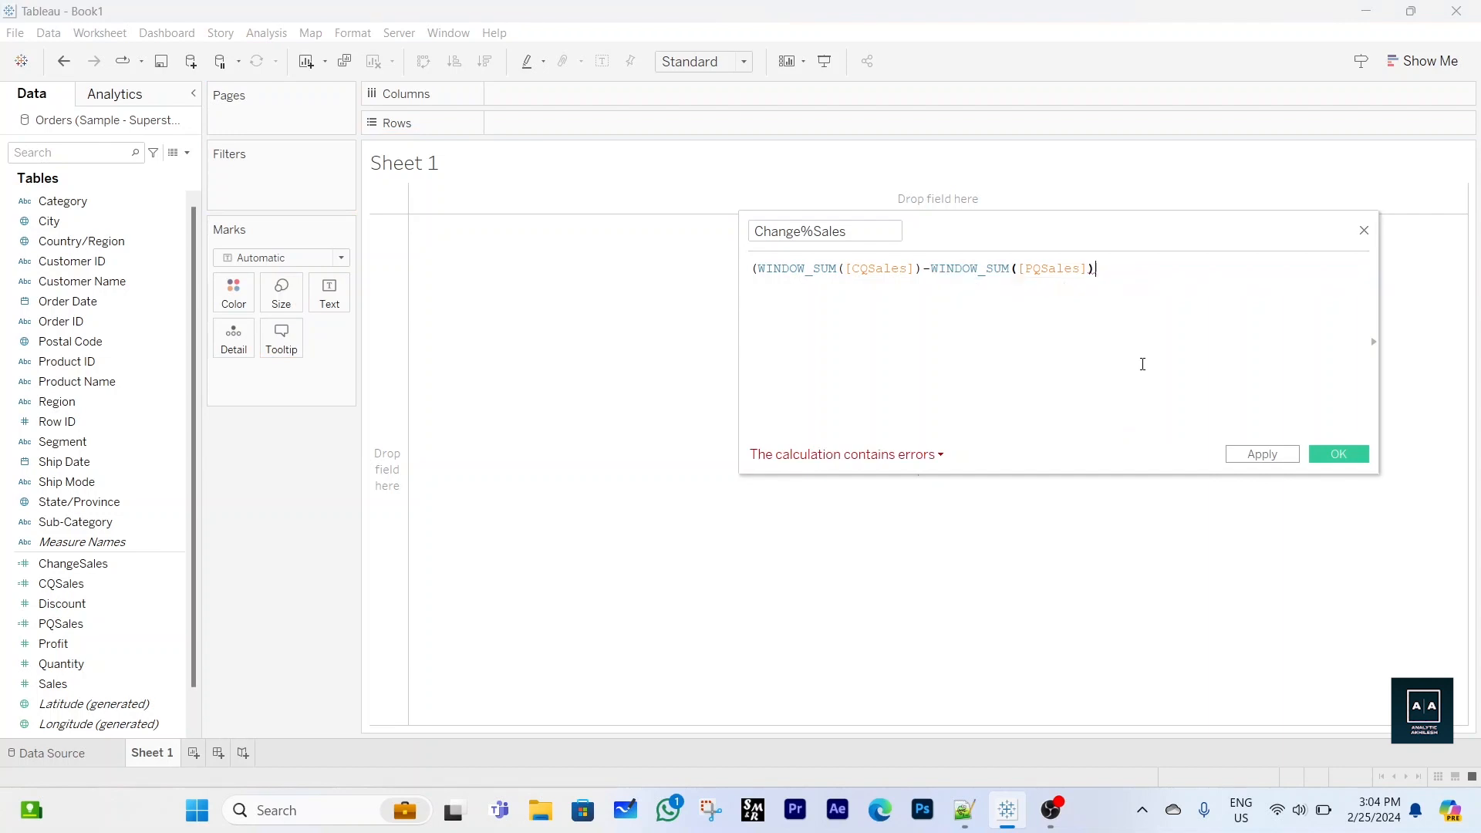
pyautogui.write(')')
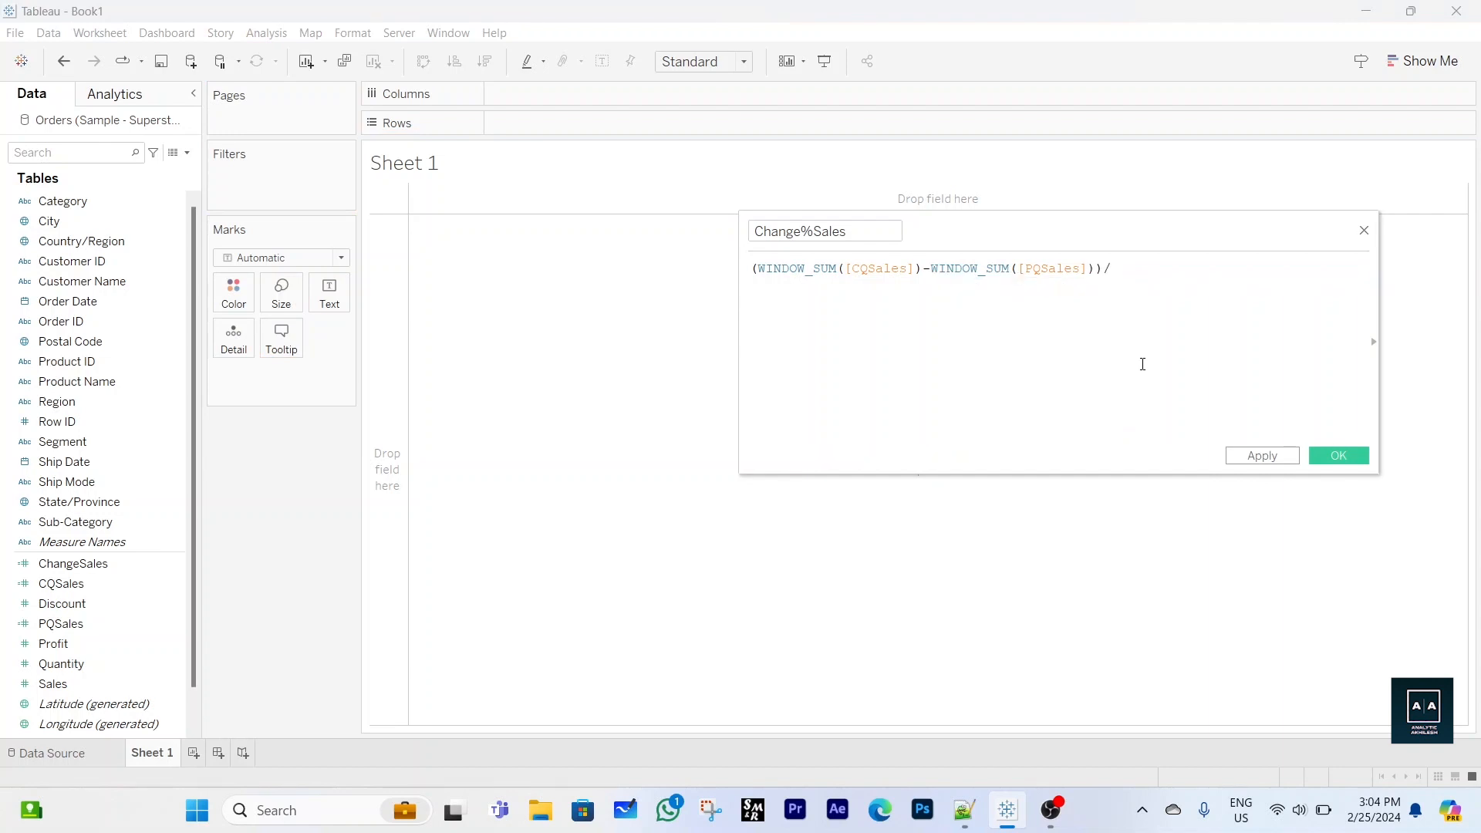
# Divide the Change%Sales expression by (WINDOW_SUM([PQSales])) and save the calculated field
pyautogui.write('/')
pyautogui.write('(wind')
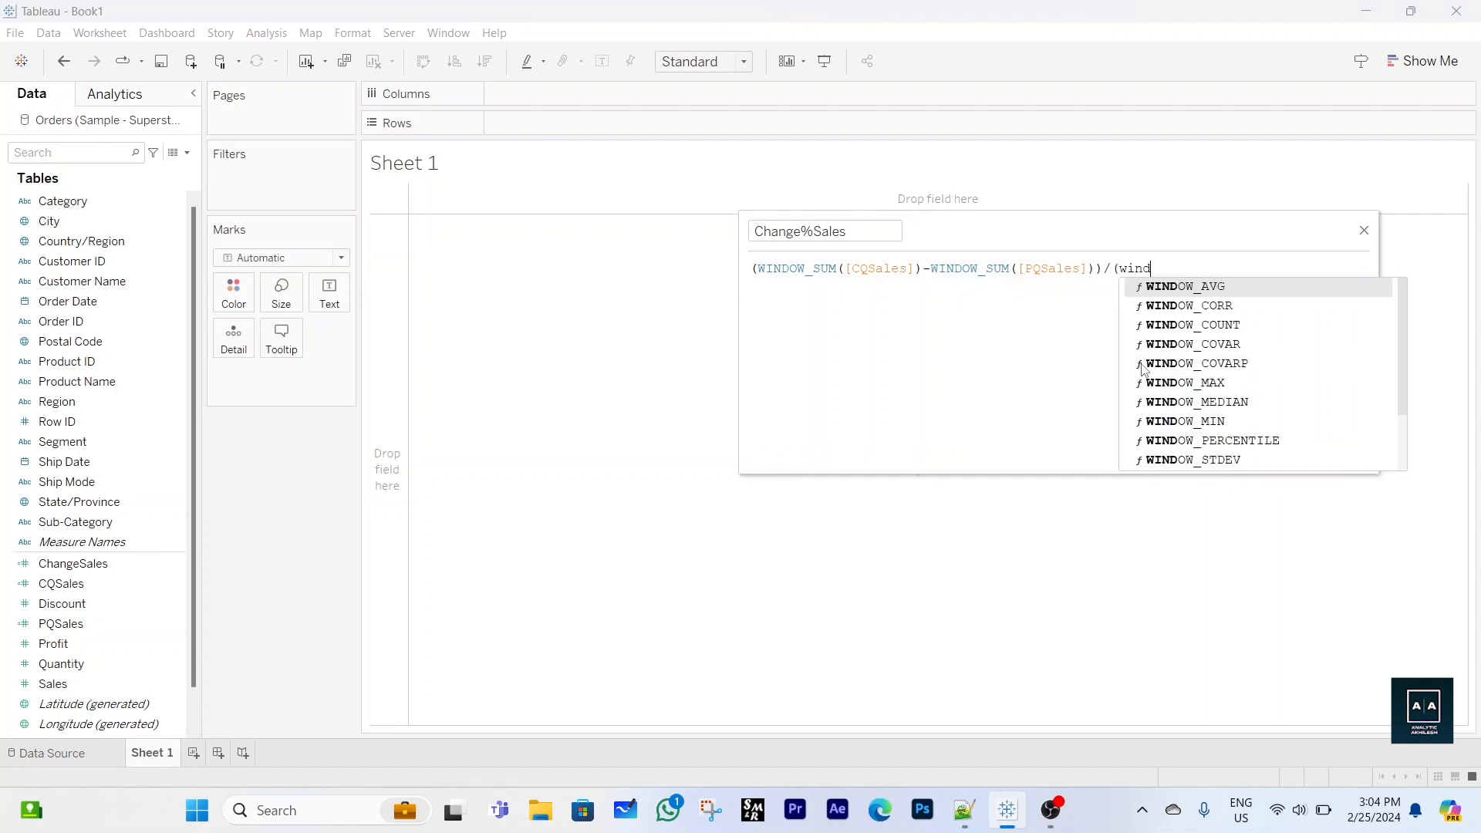
pyautogui.write('ow_sum')
pyautogui.press('Return')
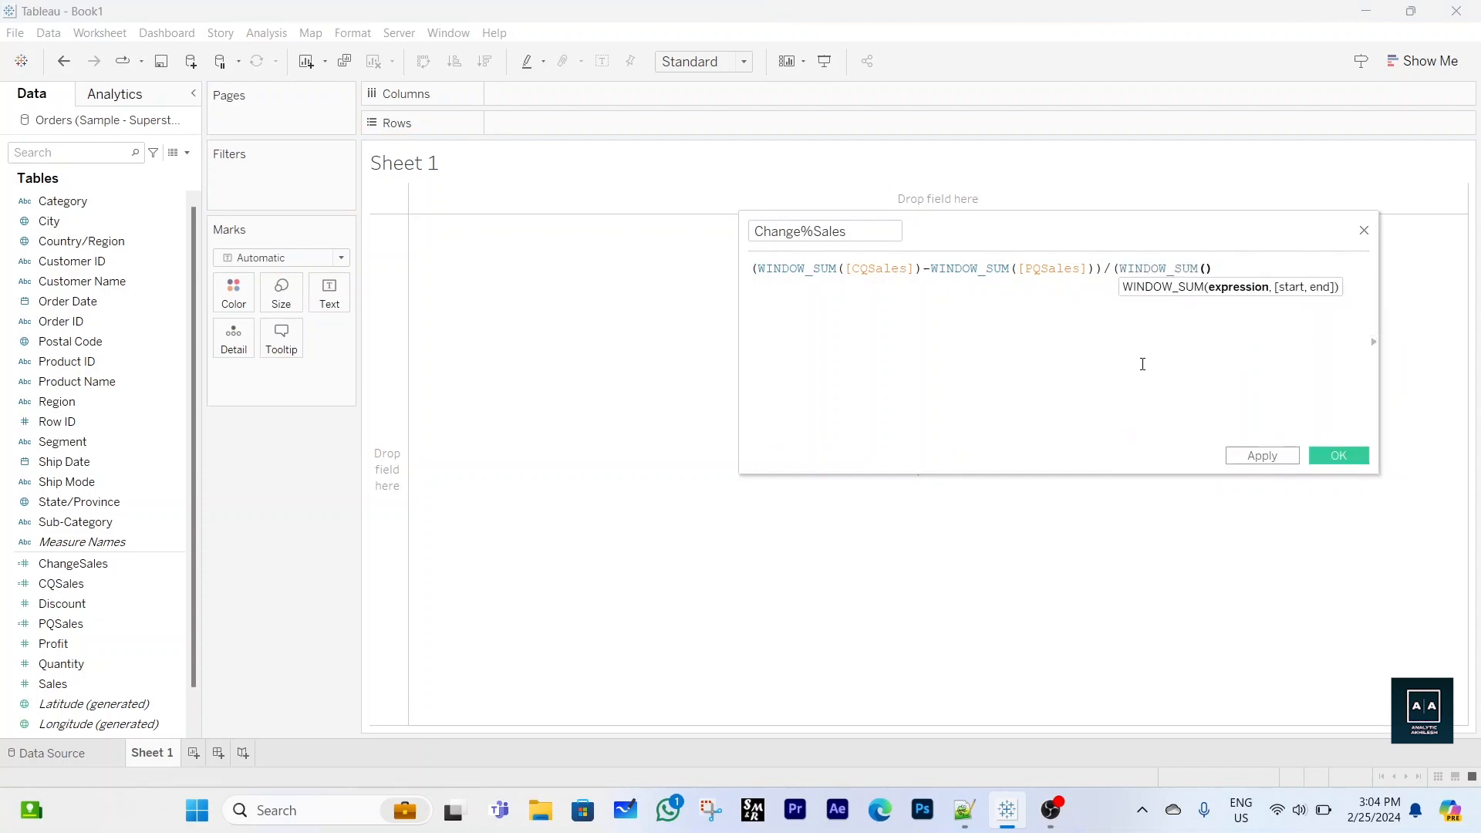
pyautogui.moveTo(92, 626)
pyautogui.mouseDown()
pyautogui.moveTo(544, 549)
pyautogui.moveTo(1266, 321)
pyautogui.moveTo(1208, 275)
pyautogui.mouseUp()
pyautogui.click(1304, 266)
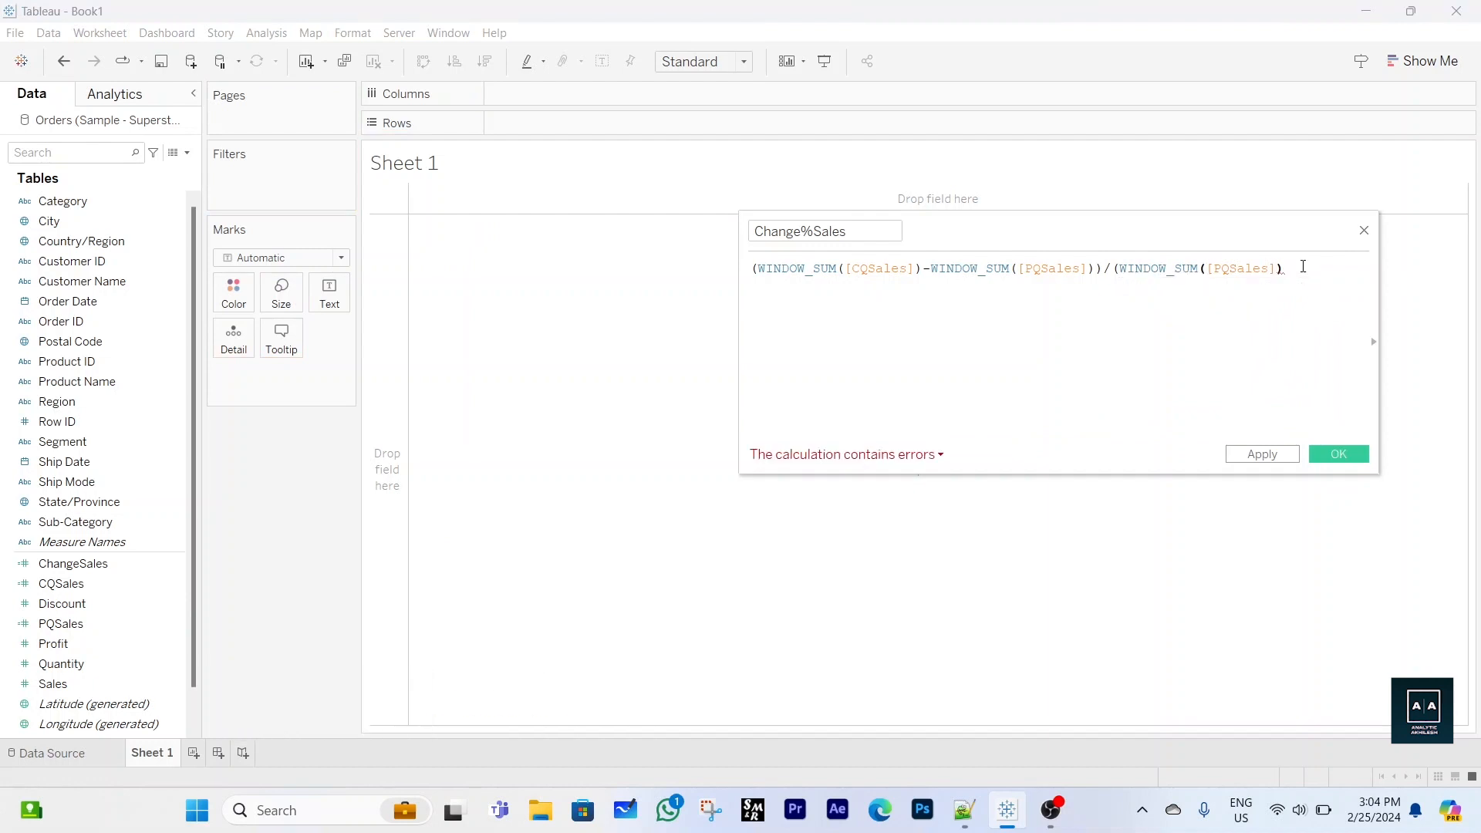
pyautogui.write(')')
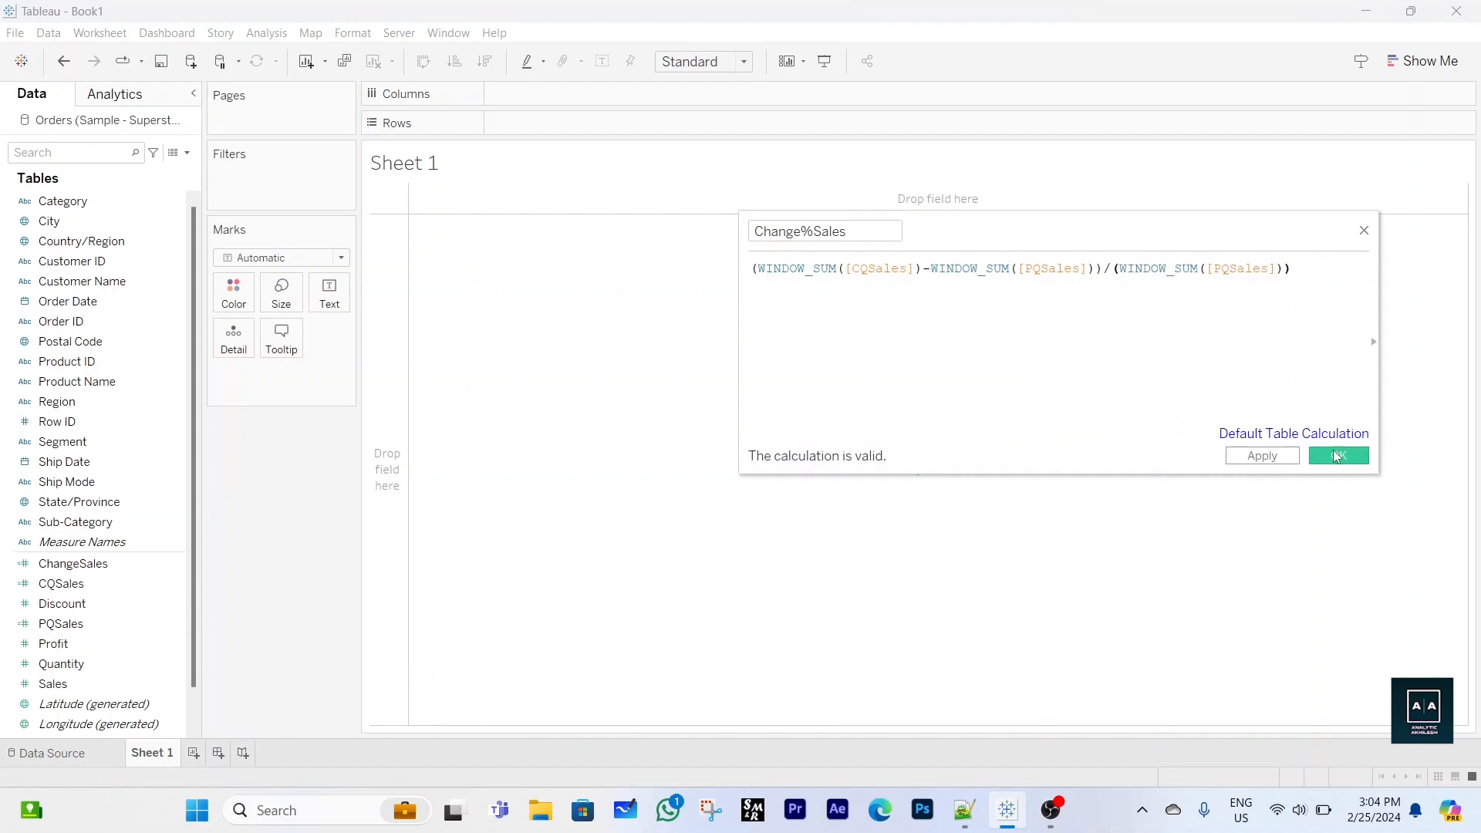
pyautogui.click(1321, 457)
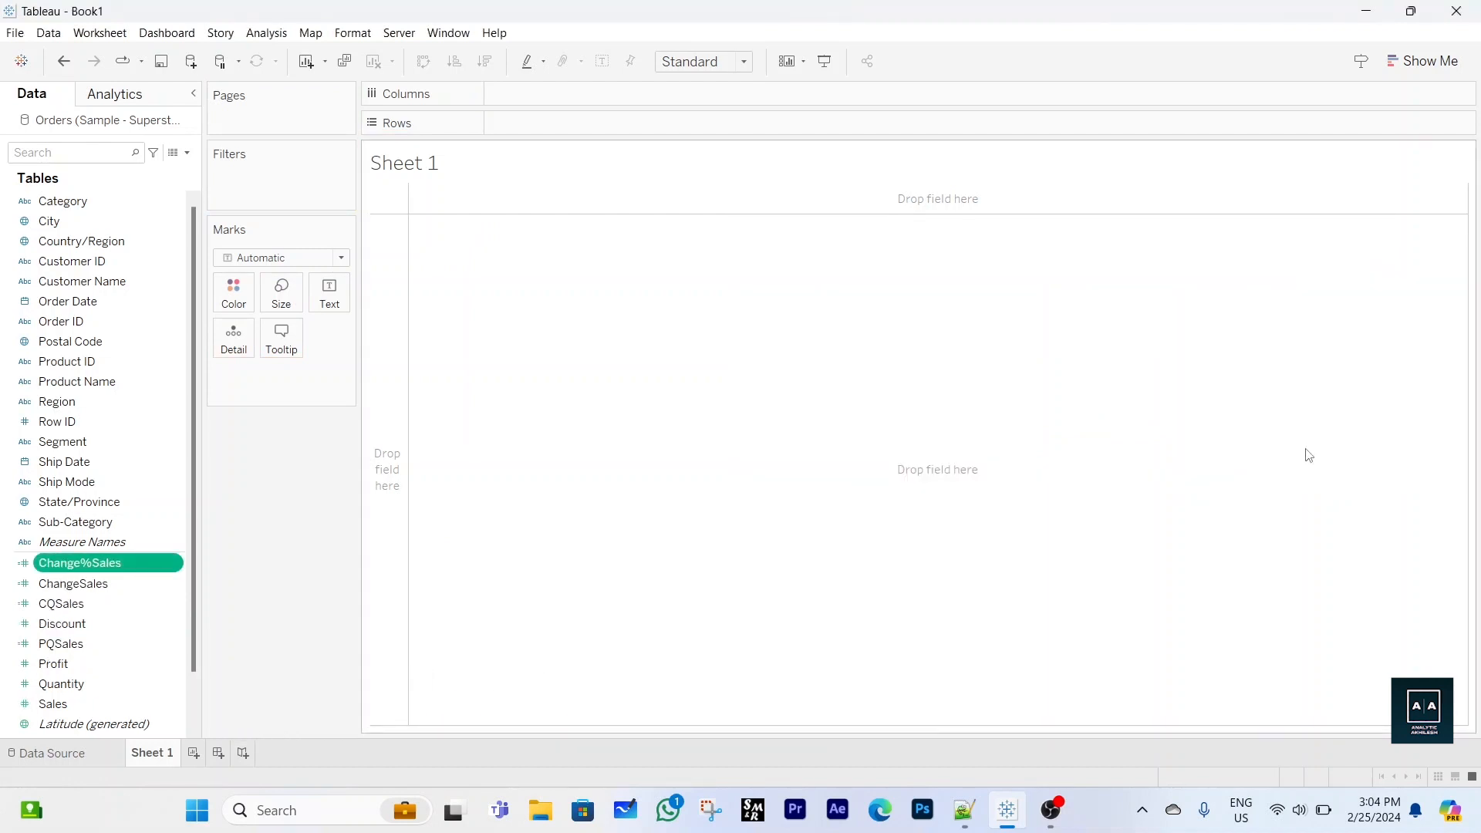
# Set the default number format of Change%Sales to Percentage
pyautogui.click(171, 564)
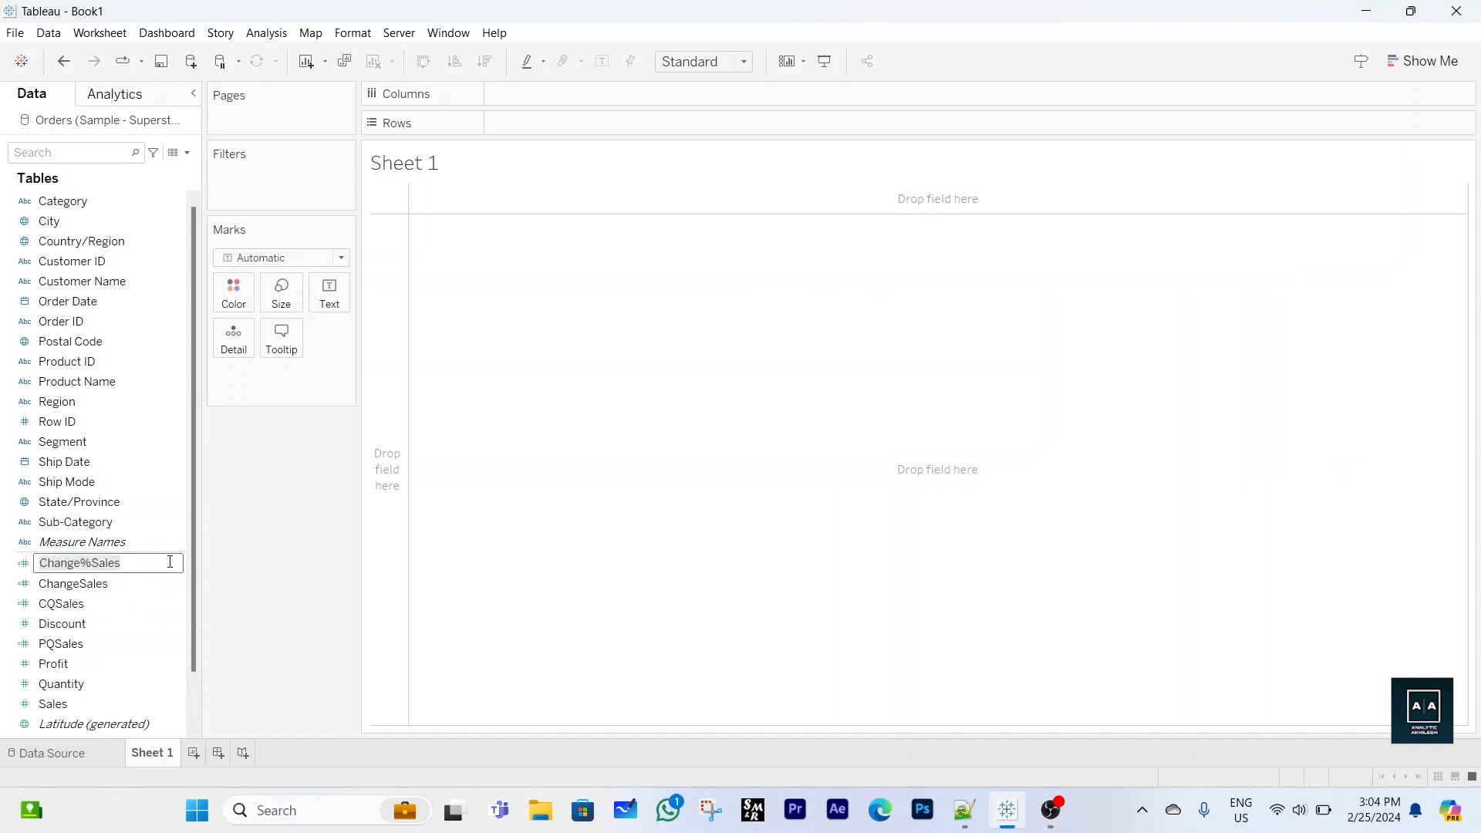
pyautogui.press('Return')
pyautogui.click(172, 565)
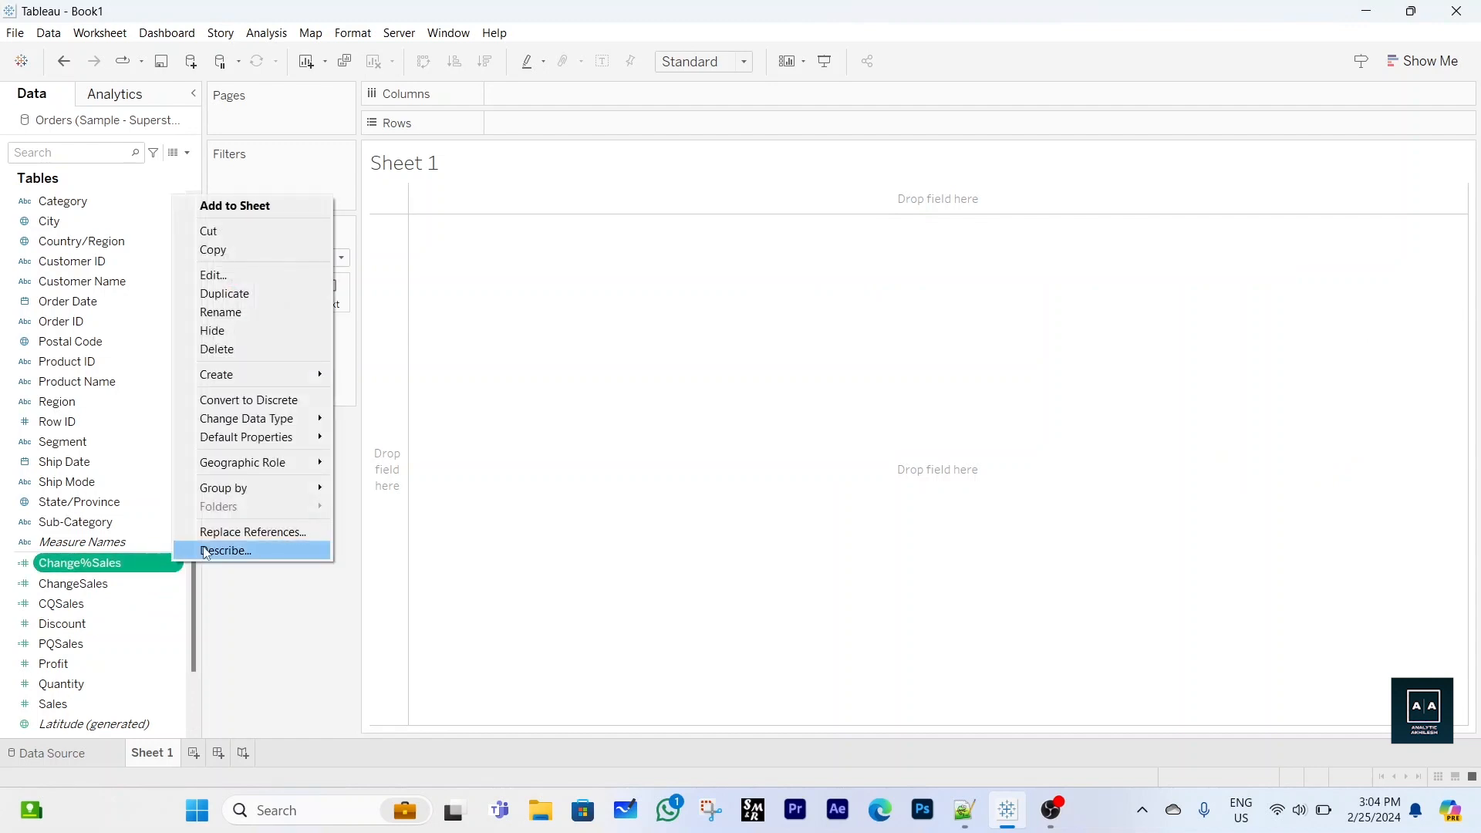
pyautogui.moveTo(319, 447)
pyautogui.click(386, 473)
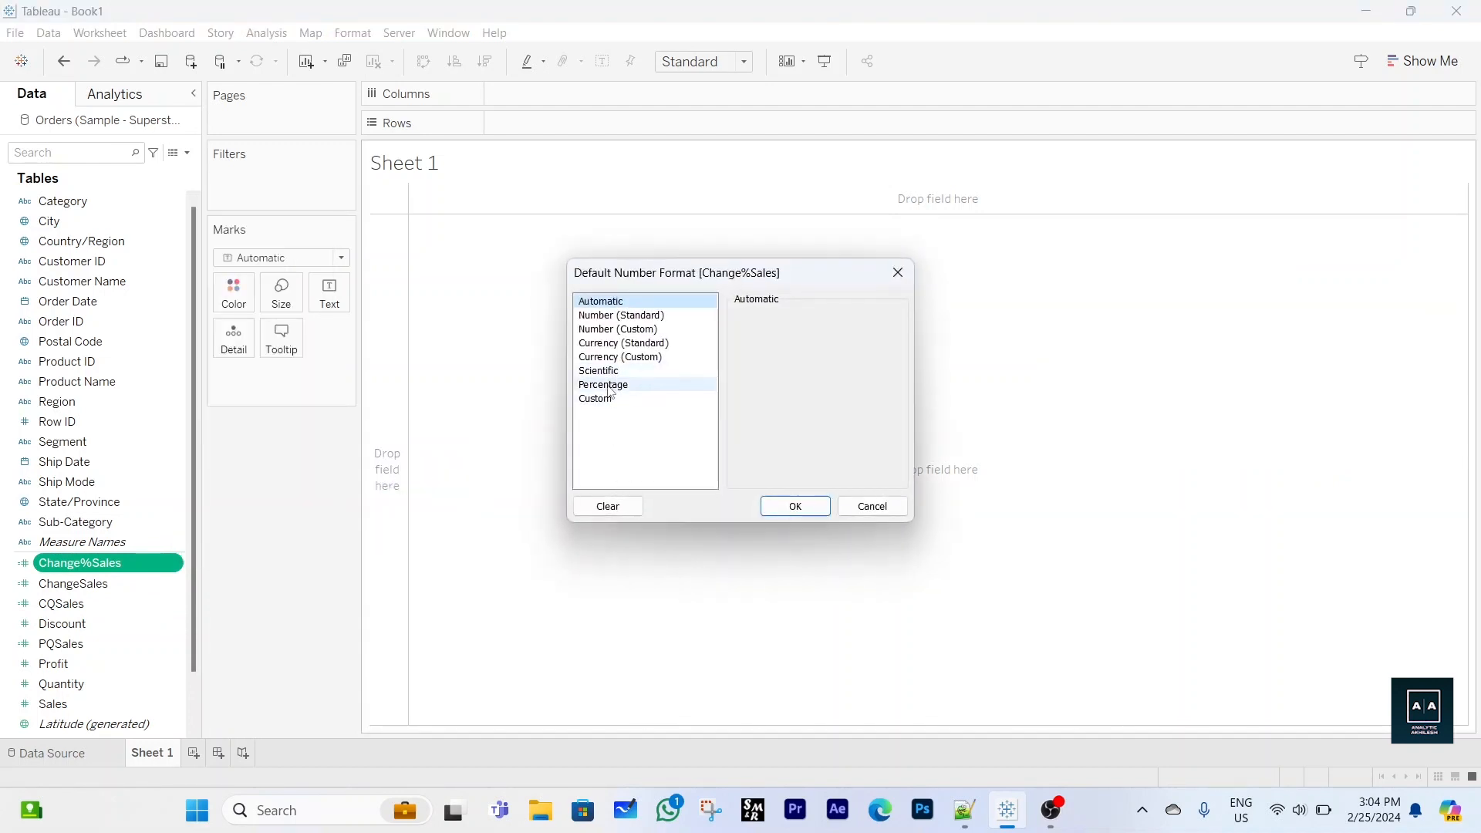
pyautogui.click(609, 385)
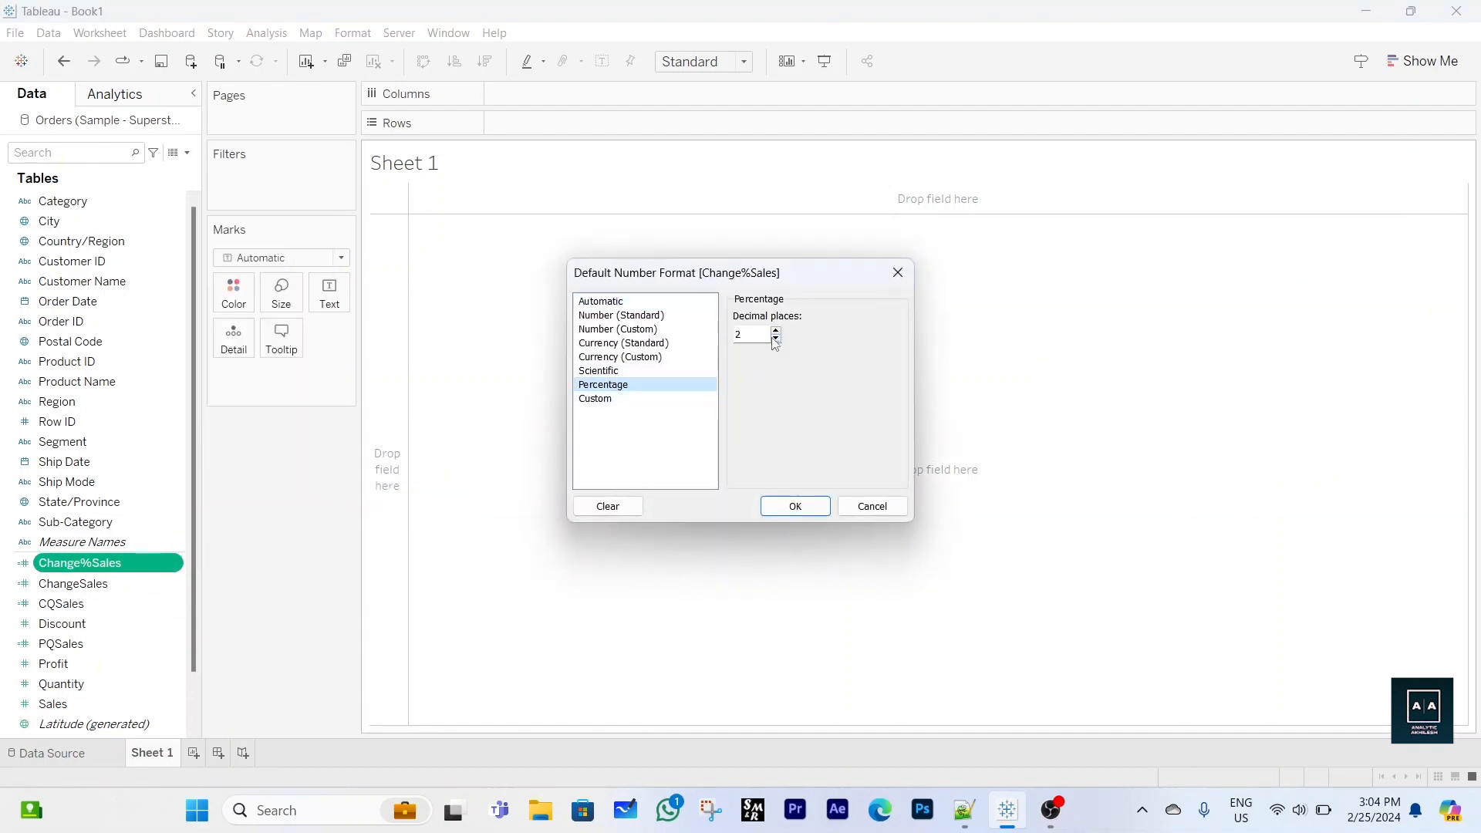
pyautogui.click(795, 507)
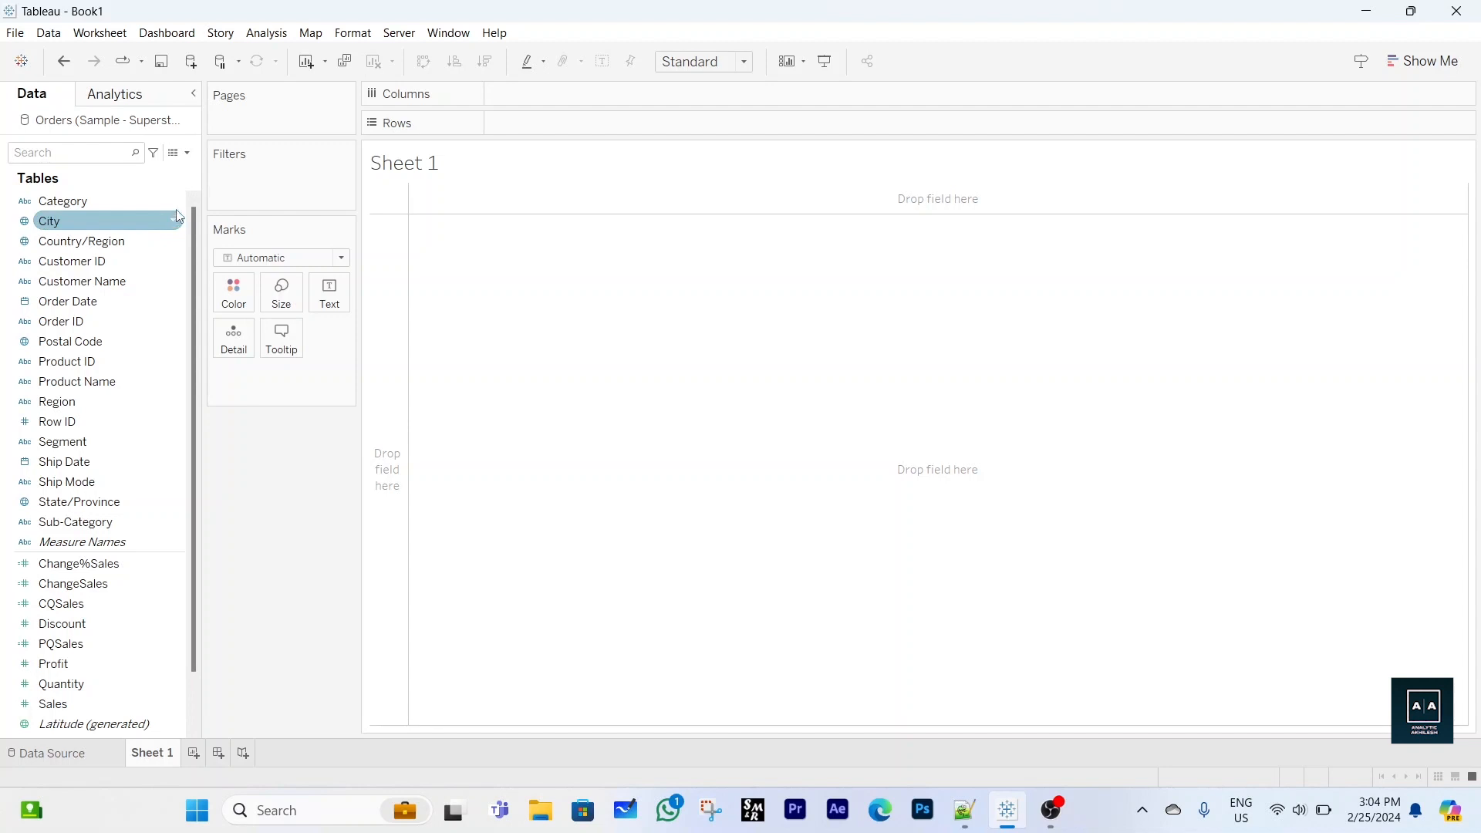
# Start a new calculated field named SalesUP
pyautogui.click(187, 154)
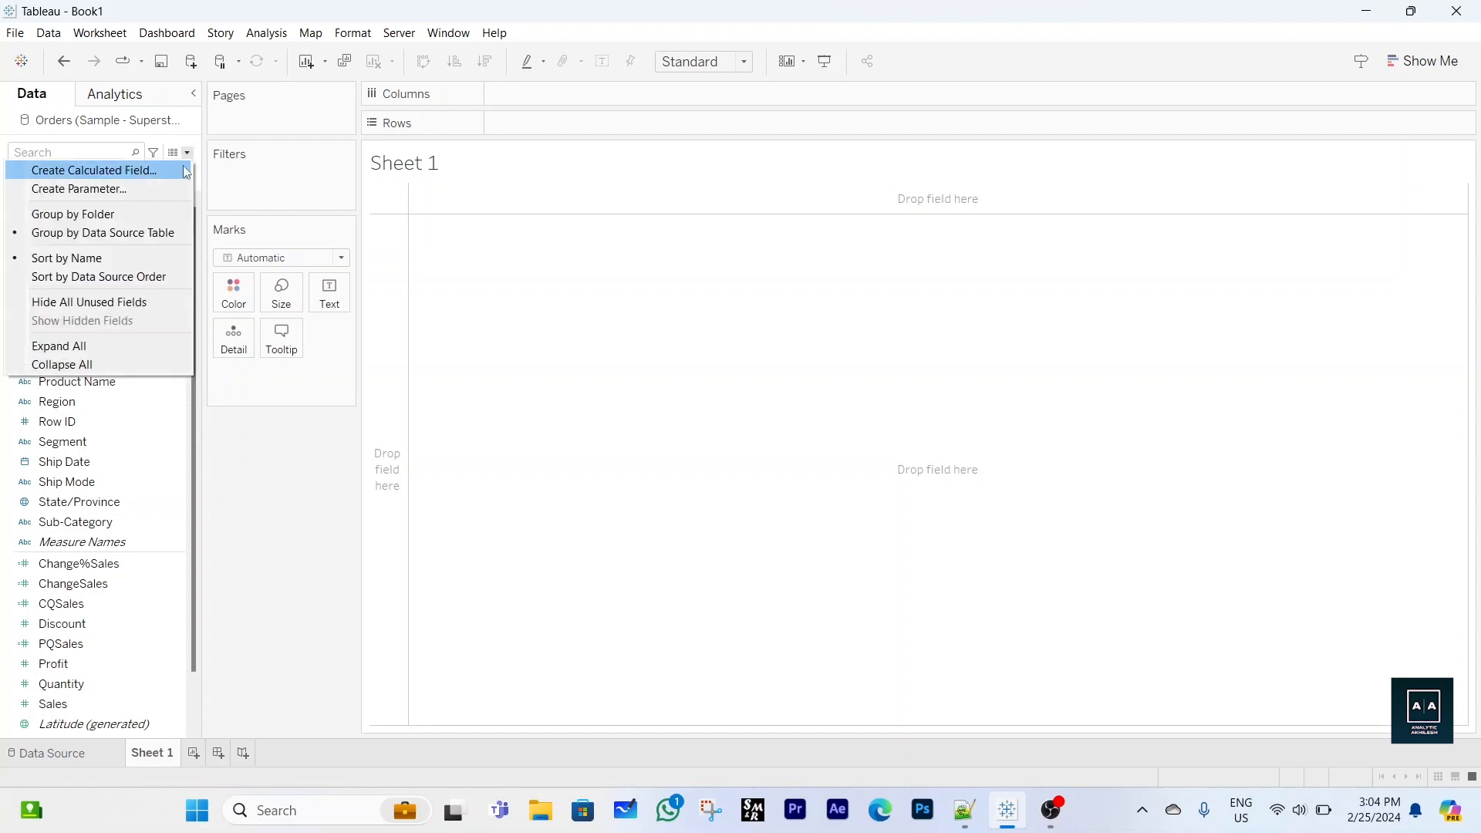
pyautogui.click(142, 171)
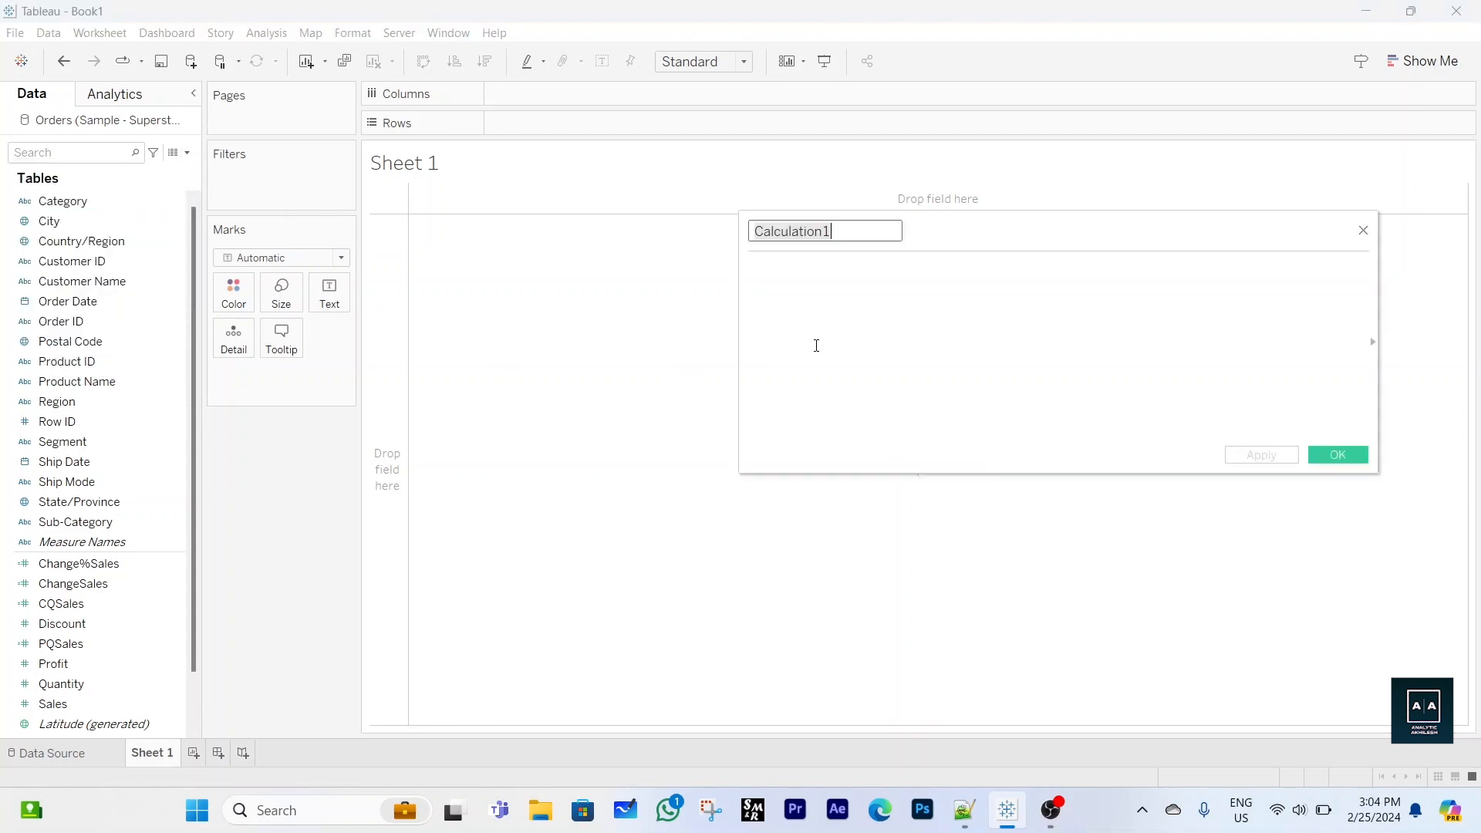
pyautogui.write('SalesU')
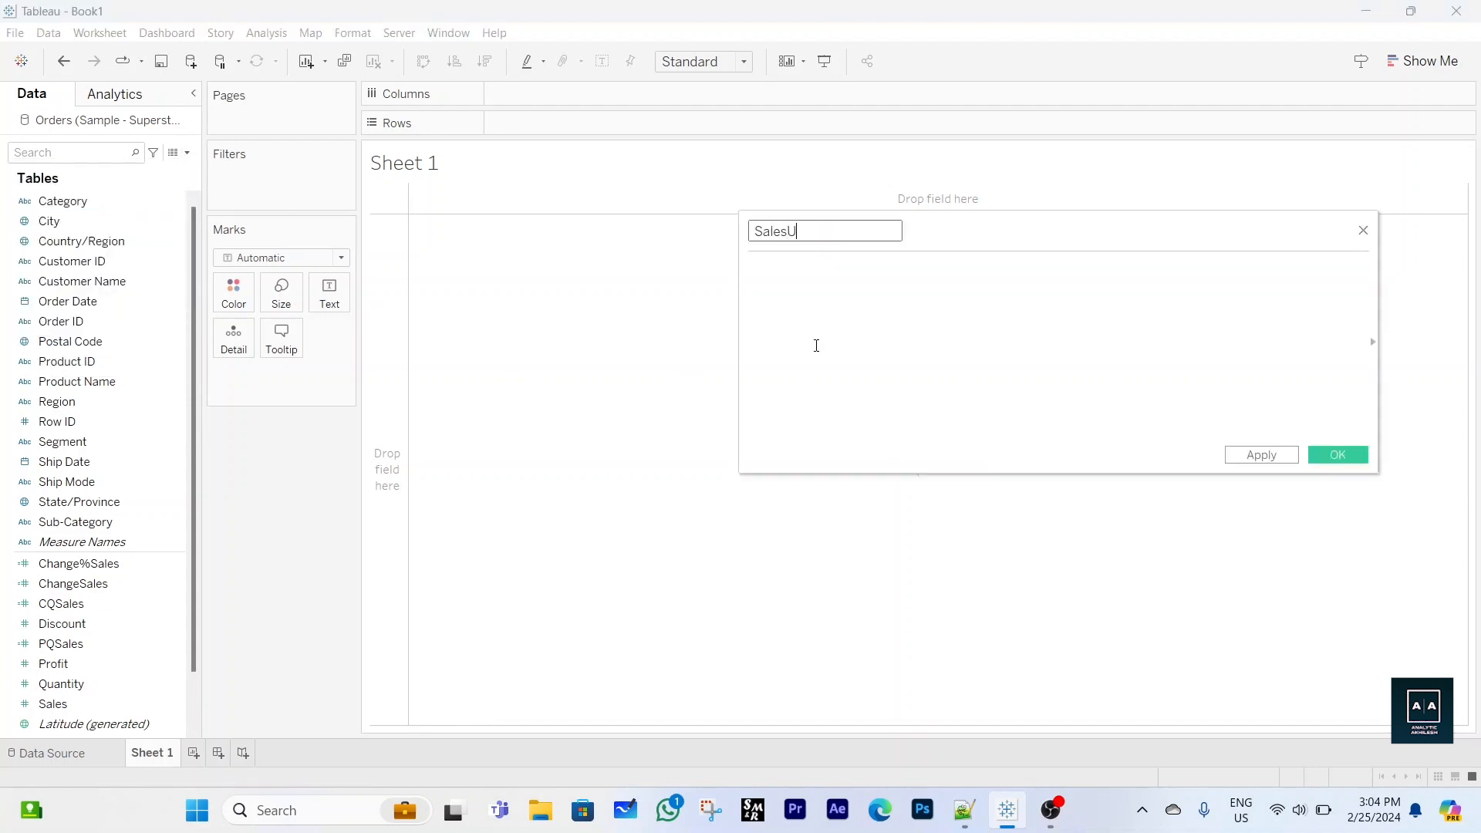
pyautogui.write('P')
# Begin the SalesUP formula with the condition IF [Change%Sales]>0 THEN
pyautogui.click(816, 345)
pyautogui.write('IF chan')
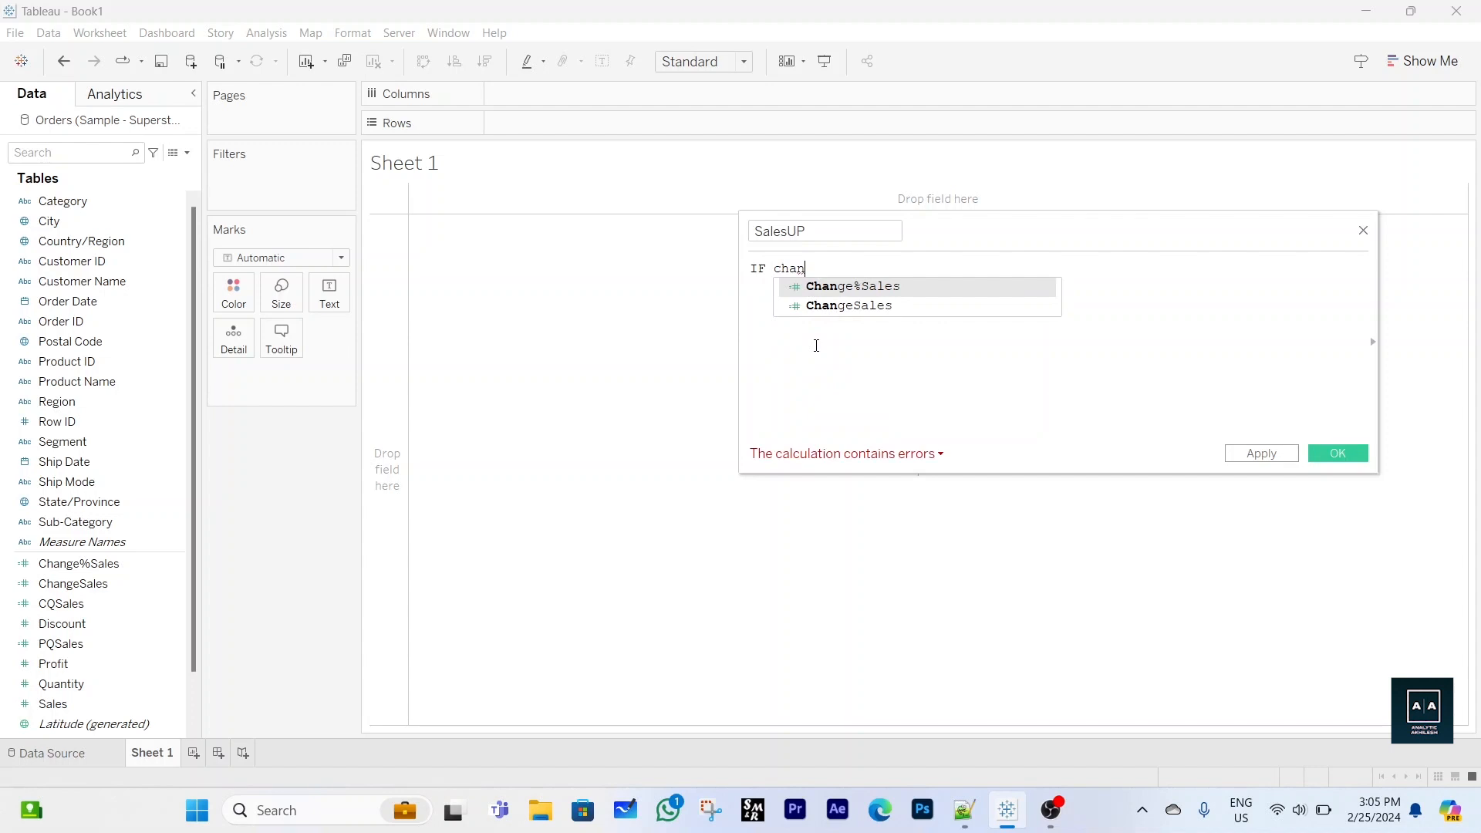
pyautogui.press('Return')
pyautogui.write('>')
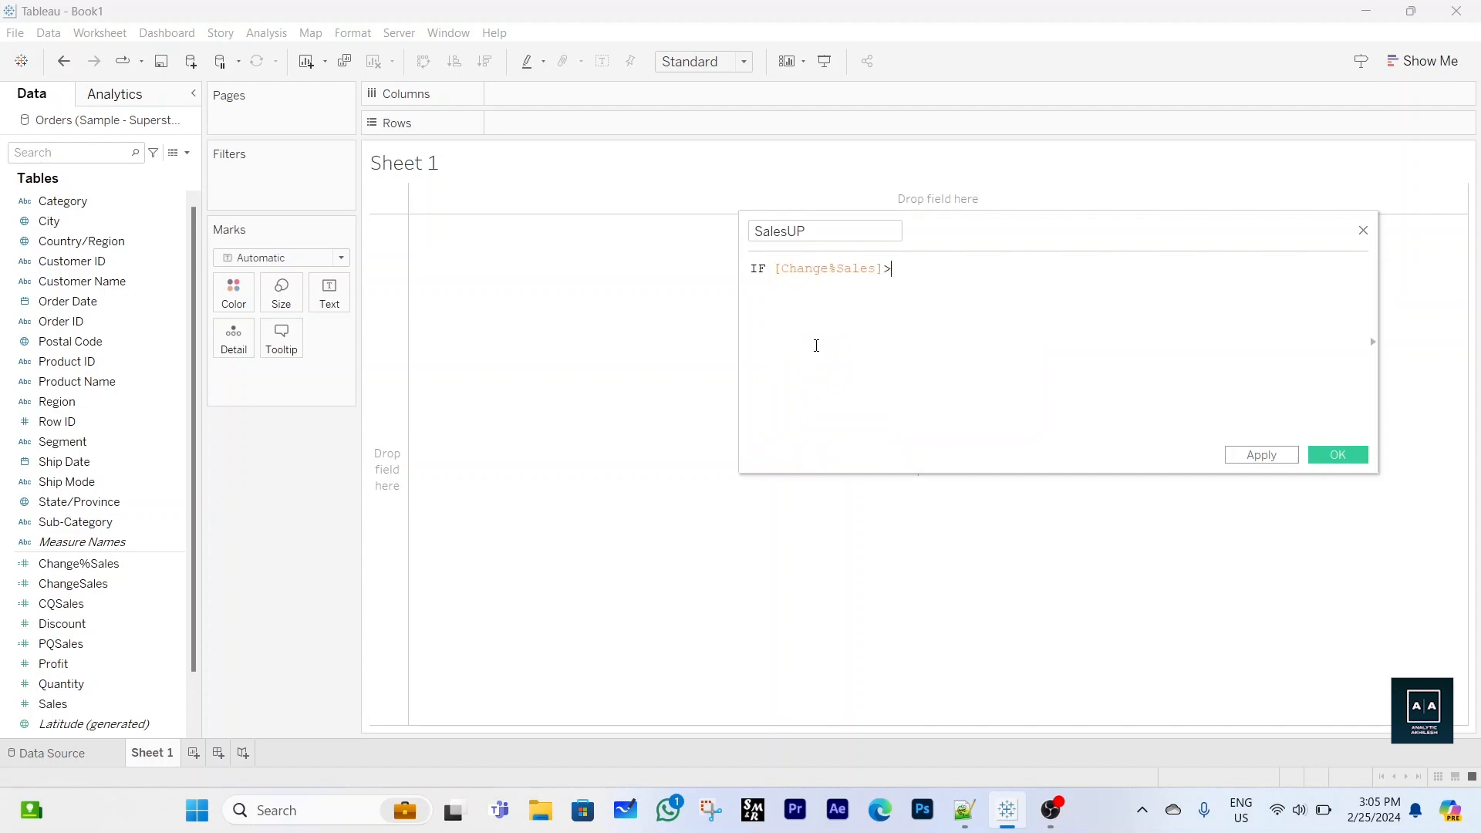
pyautogui.write('0 the')
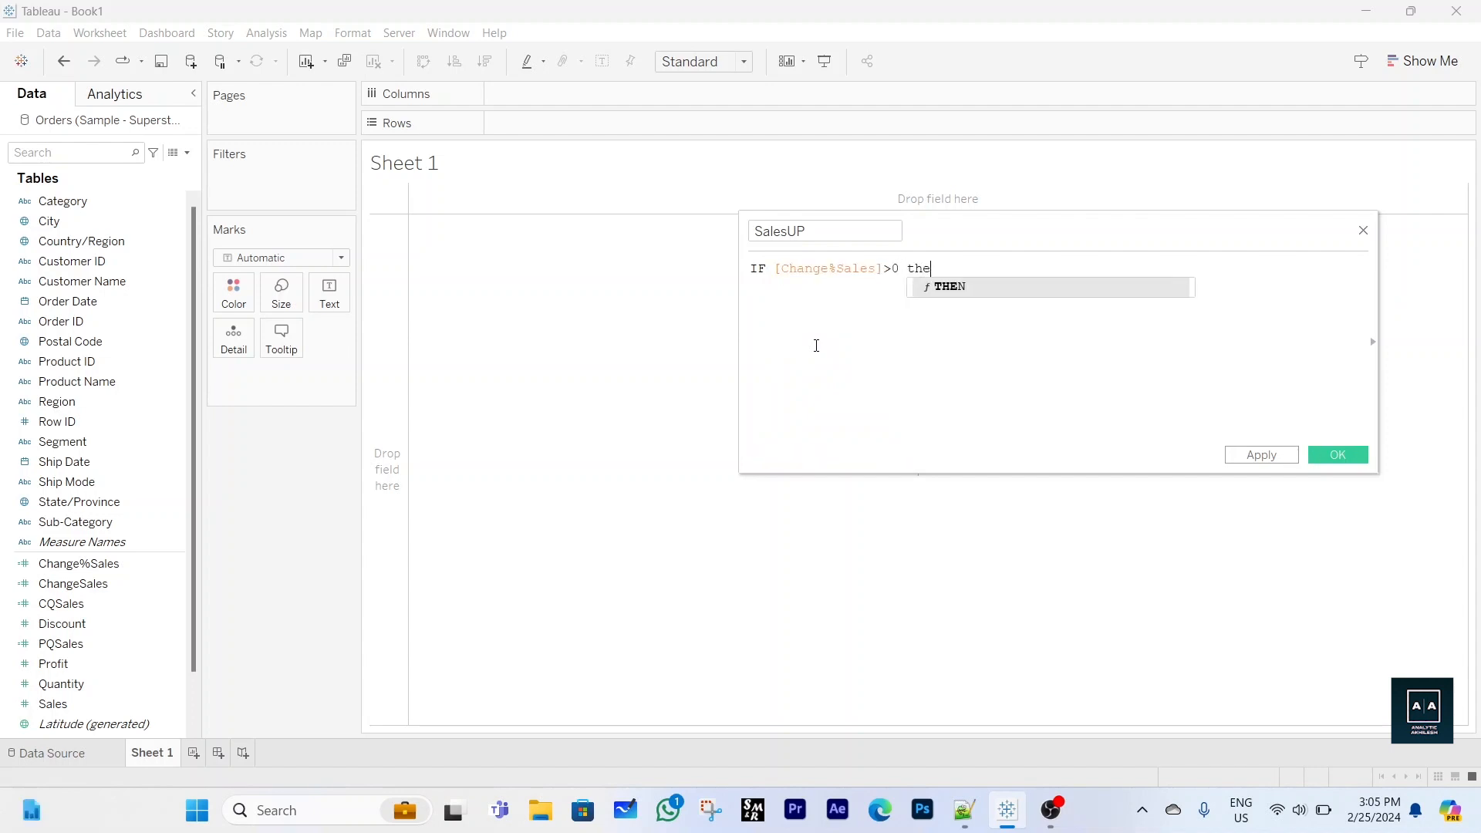
pyautogui.press('Return')
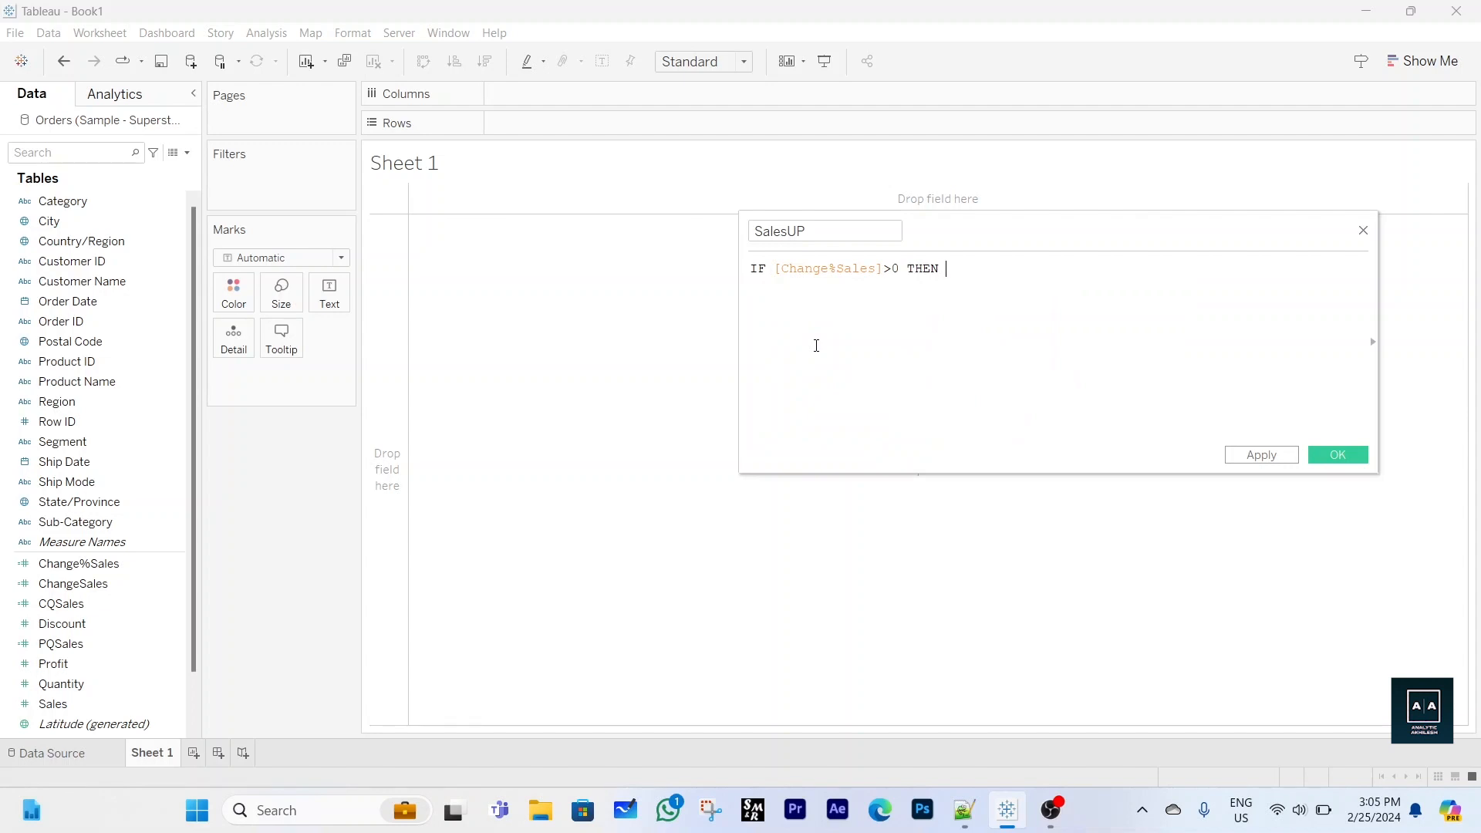
# Complete the SalesUP formula with the symbol "▲" as its result followed by END, and save the calculated field
pyautogui.write('"')
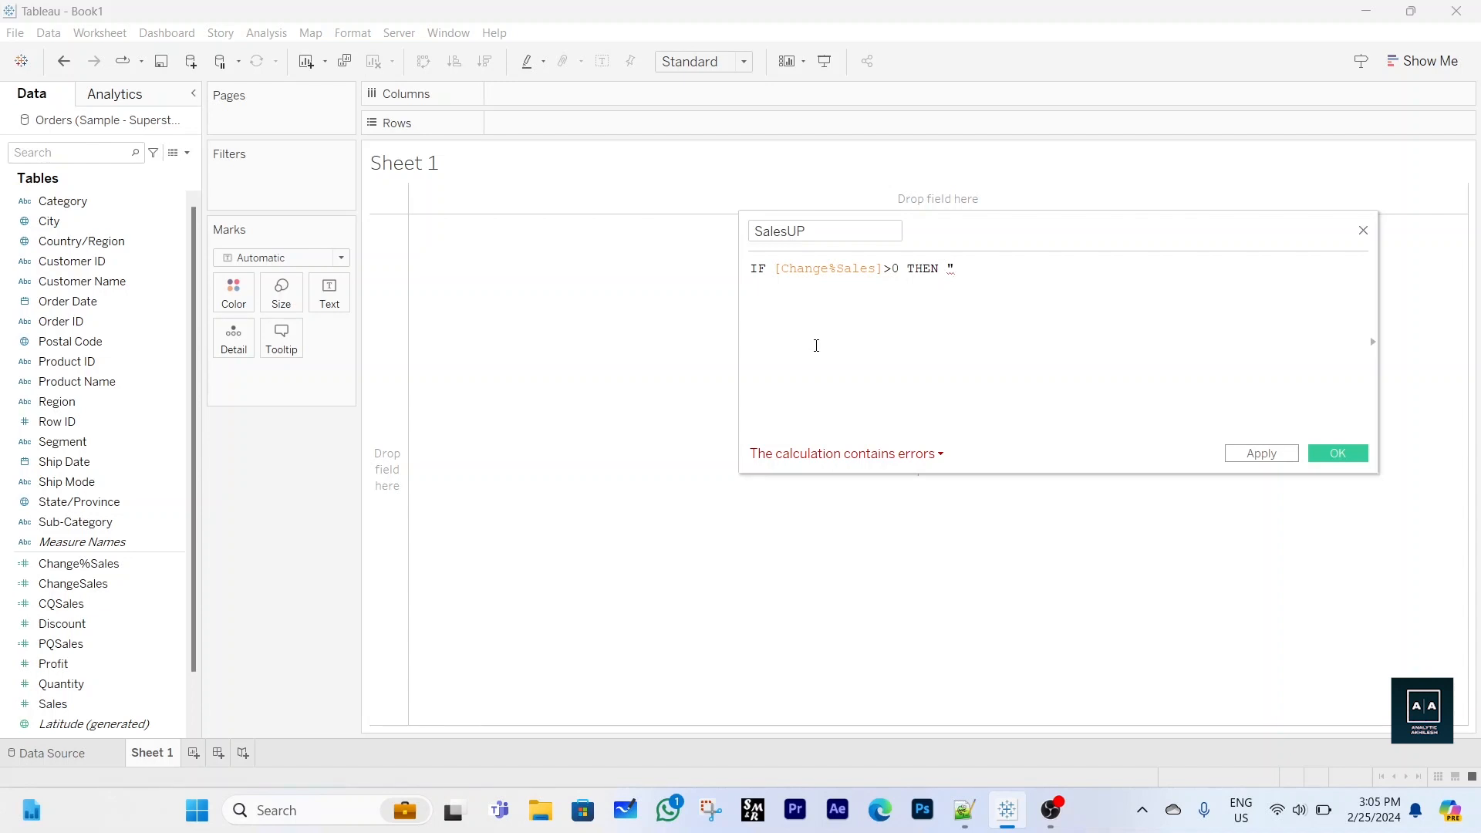
pyautogui.press('super+period')
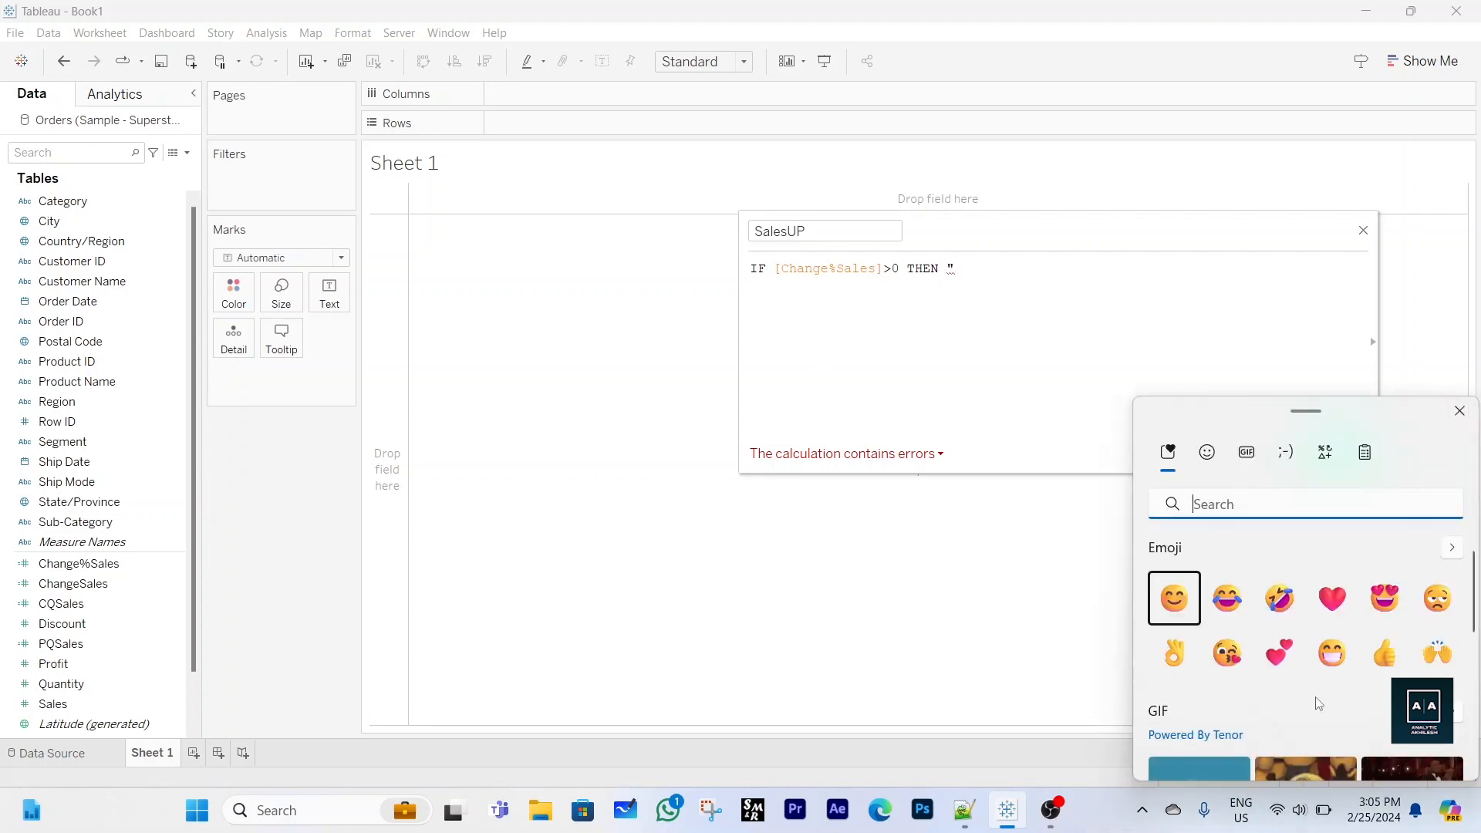
pyautogui.scroll(-2, 1315, 704)
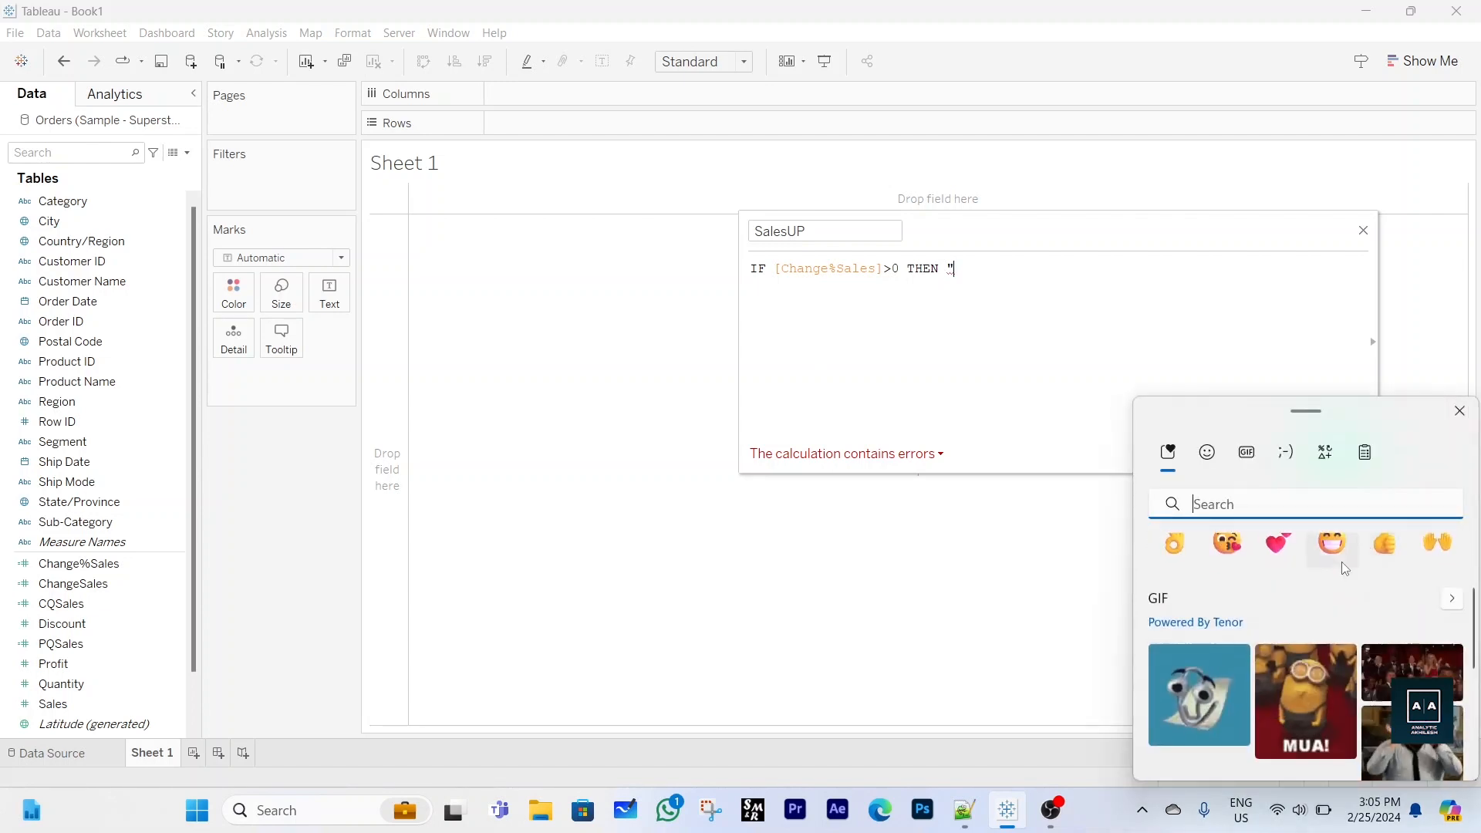
pyautogui.scroll(-3, 1343, 564)
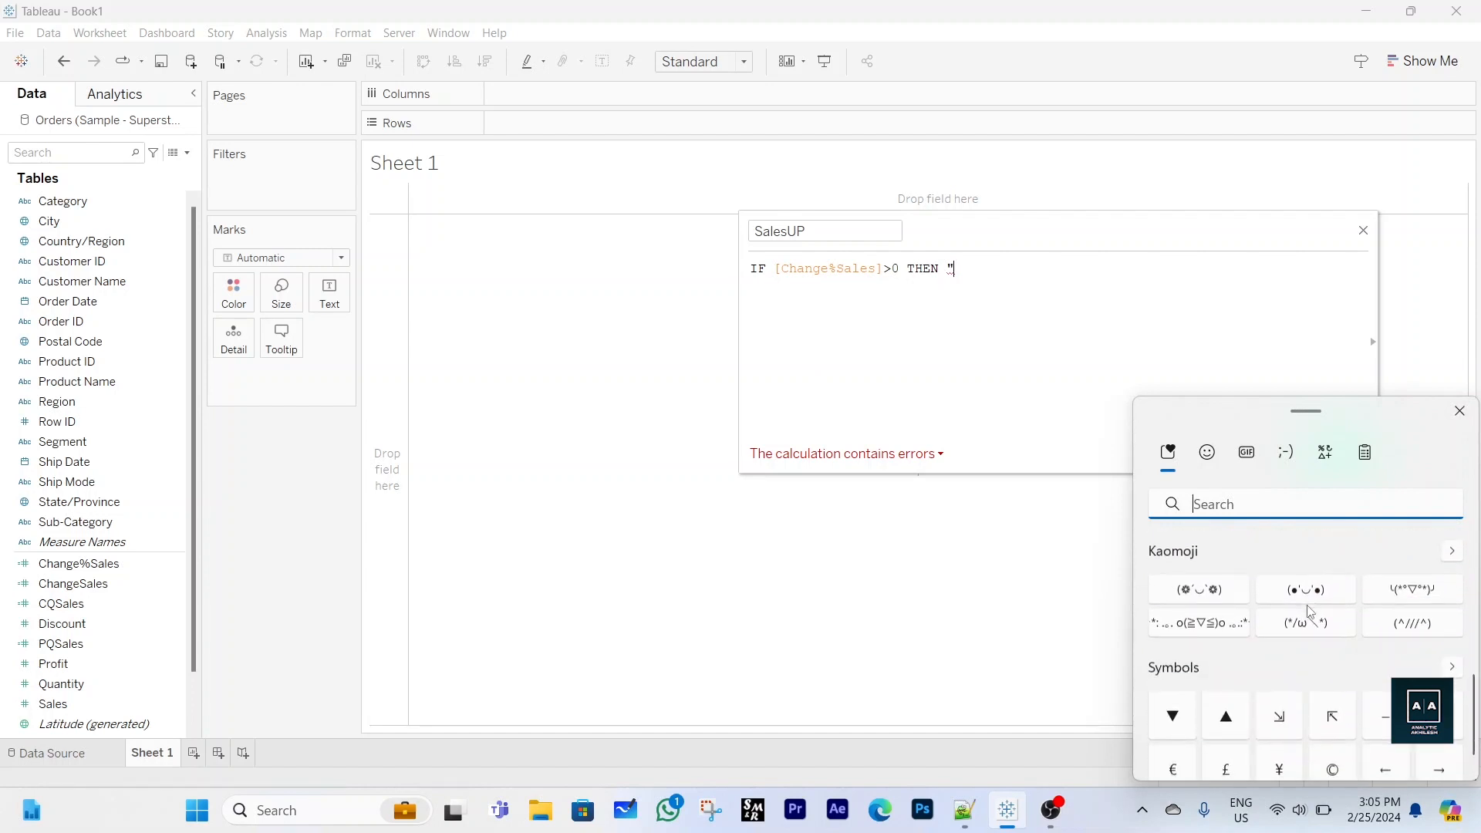
pyautogui.click(1225, 716)
pyautogui.press('Escape')
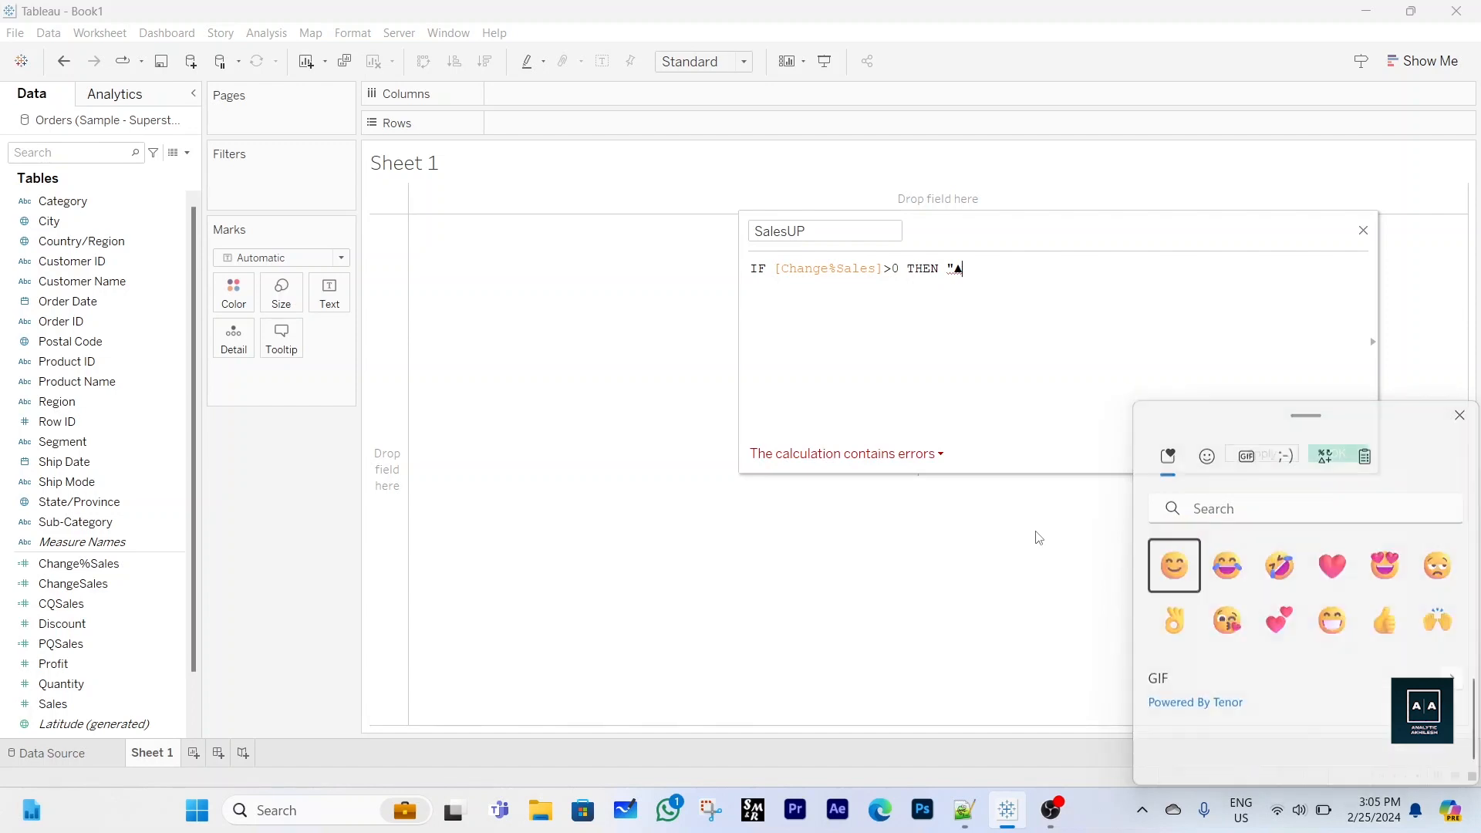
pyautogui.write('"')
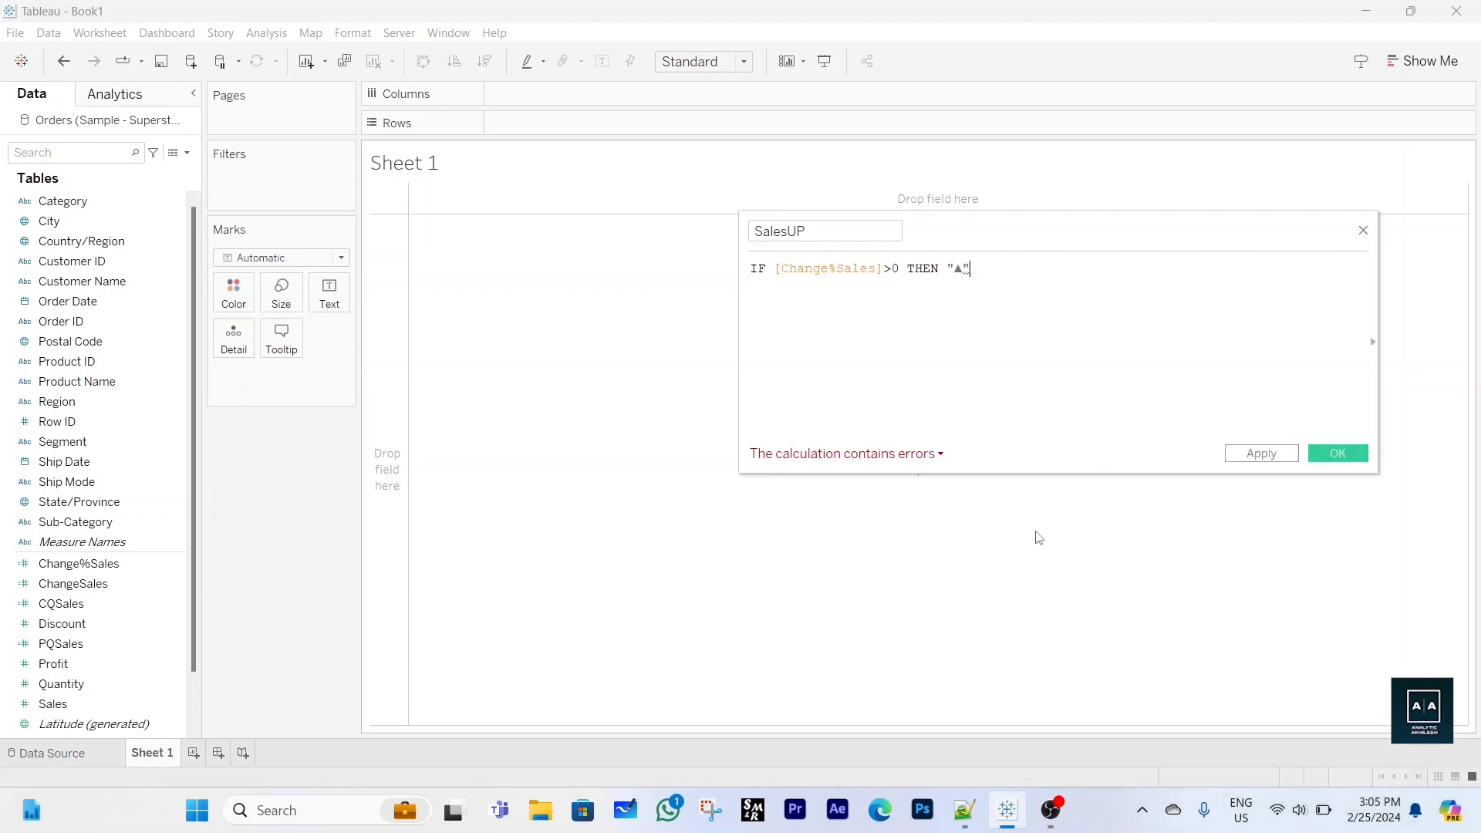
pyautogui.write(' END')
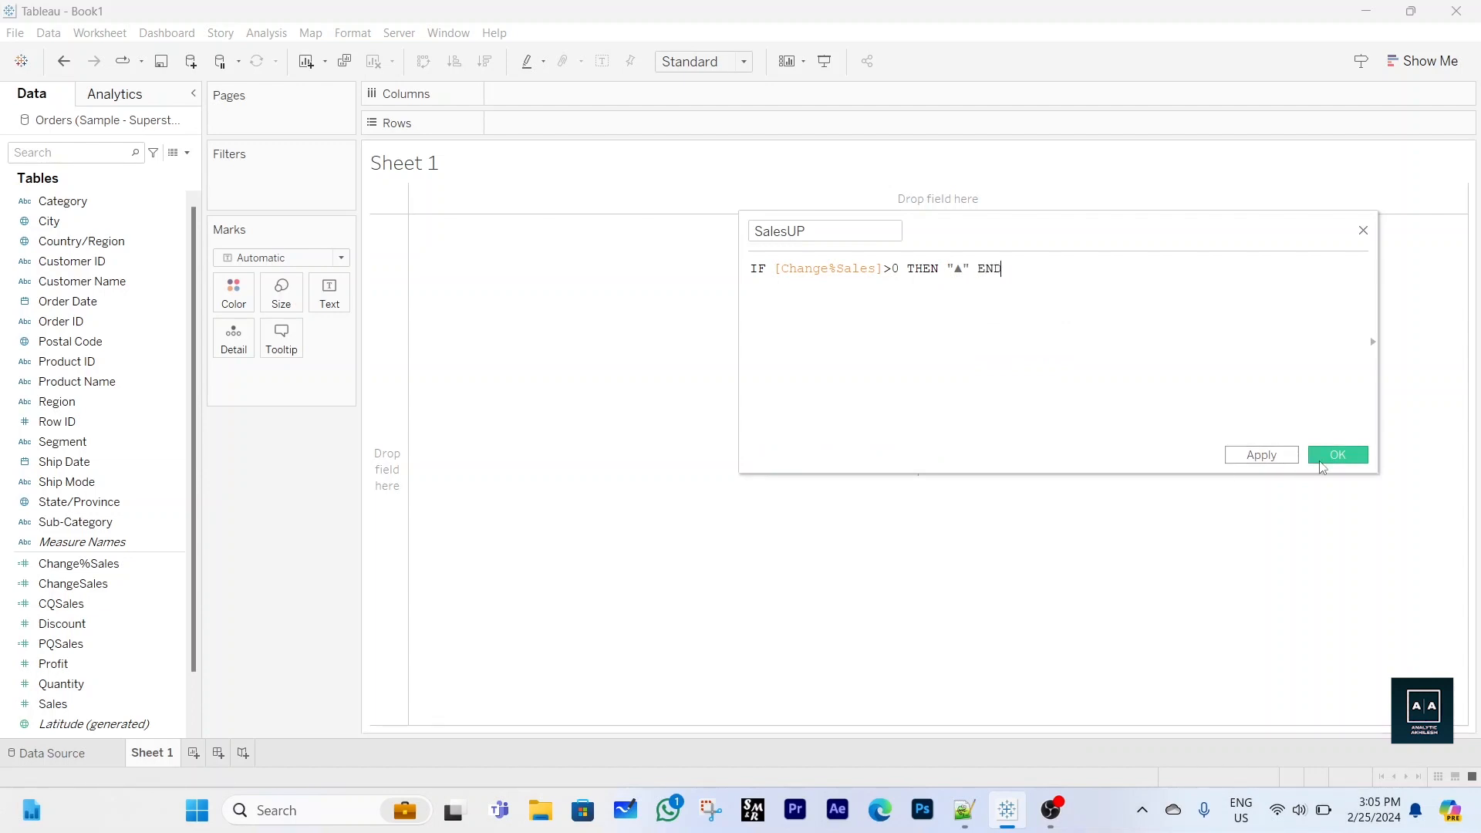
pyautogui.click(1337, 455)
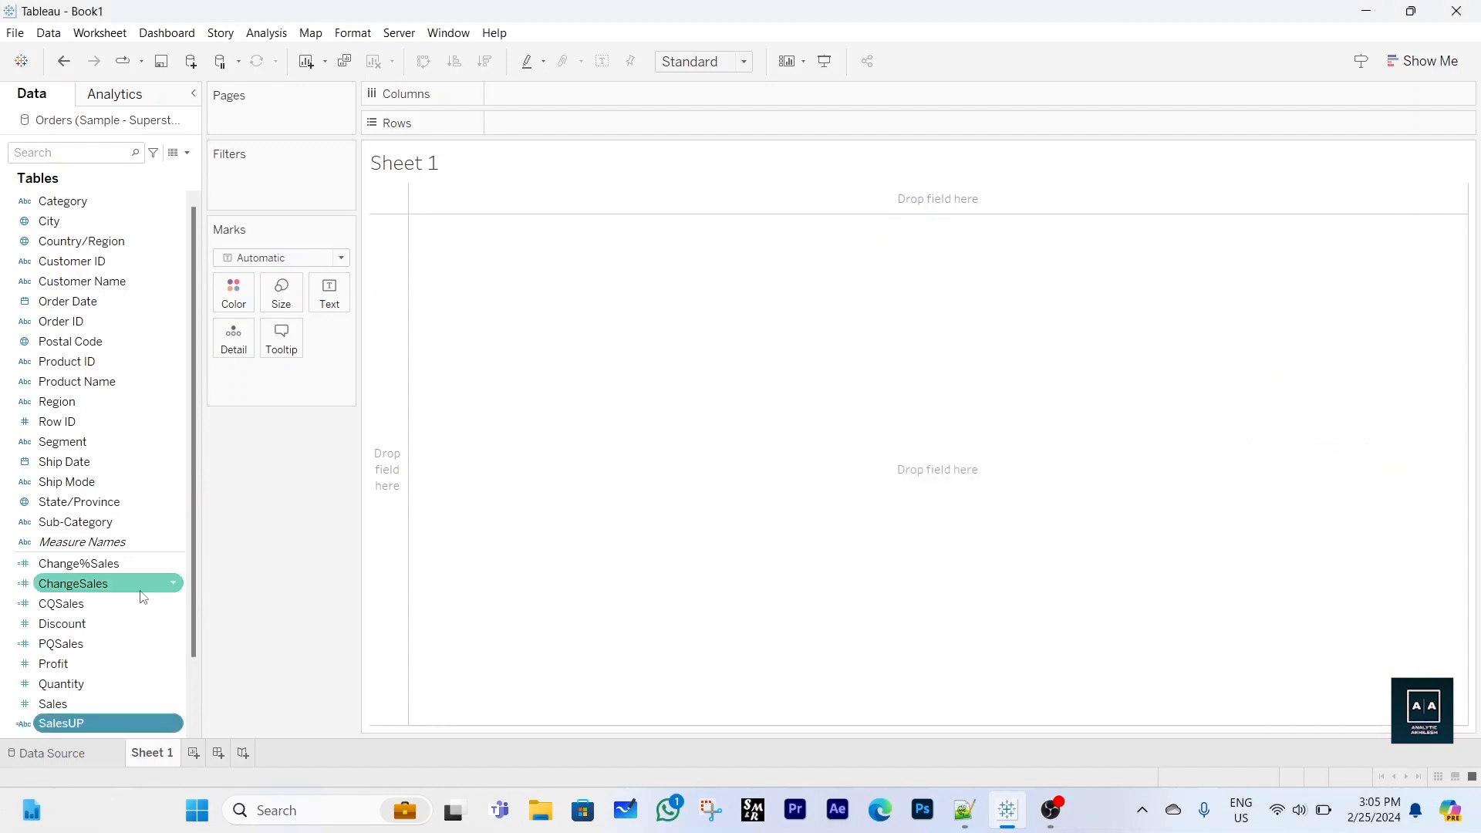
# Duplicate the SalesUP field and open the copy for editing, renaming it Salesdown
pyautogui.rightClick(179, 729)
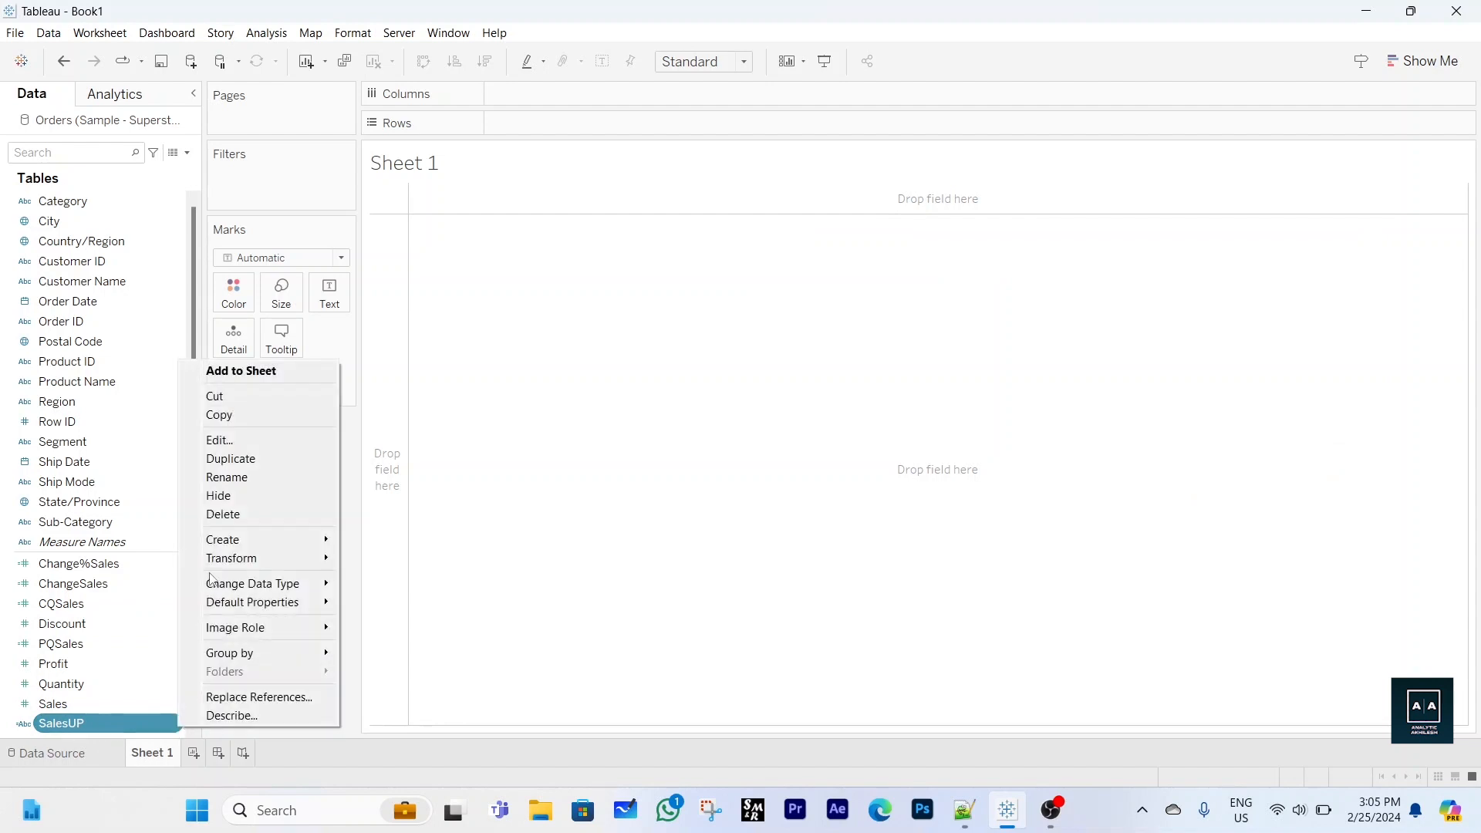
pyautogui.click(246, 468)
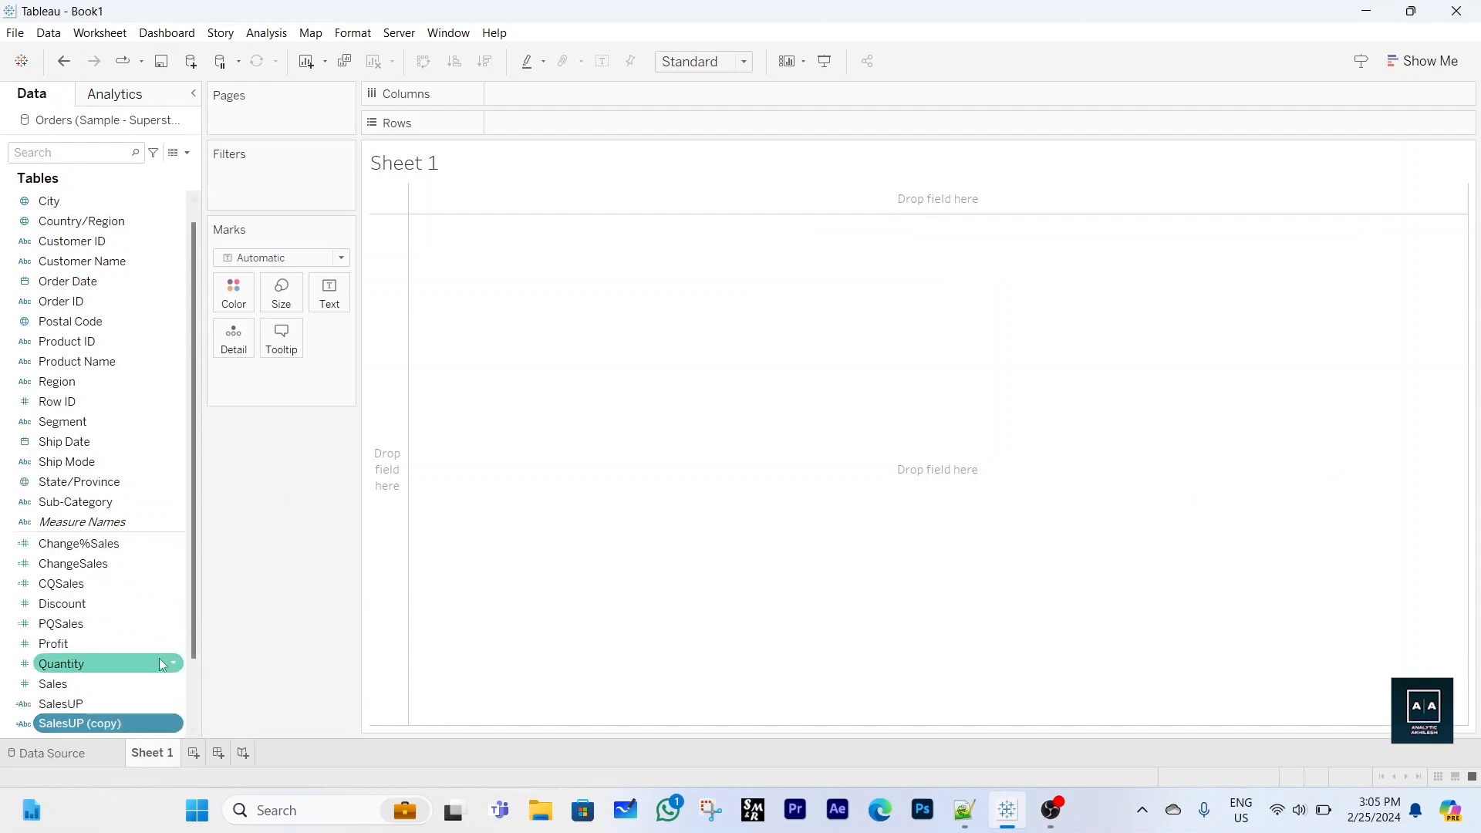
pyautogui.click(176, 725)
pyautogui.click(211, 432)
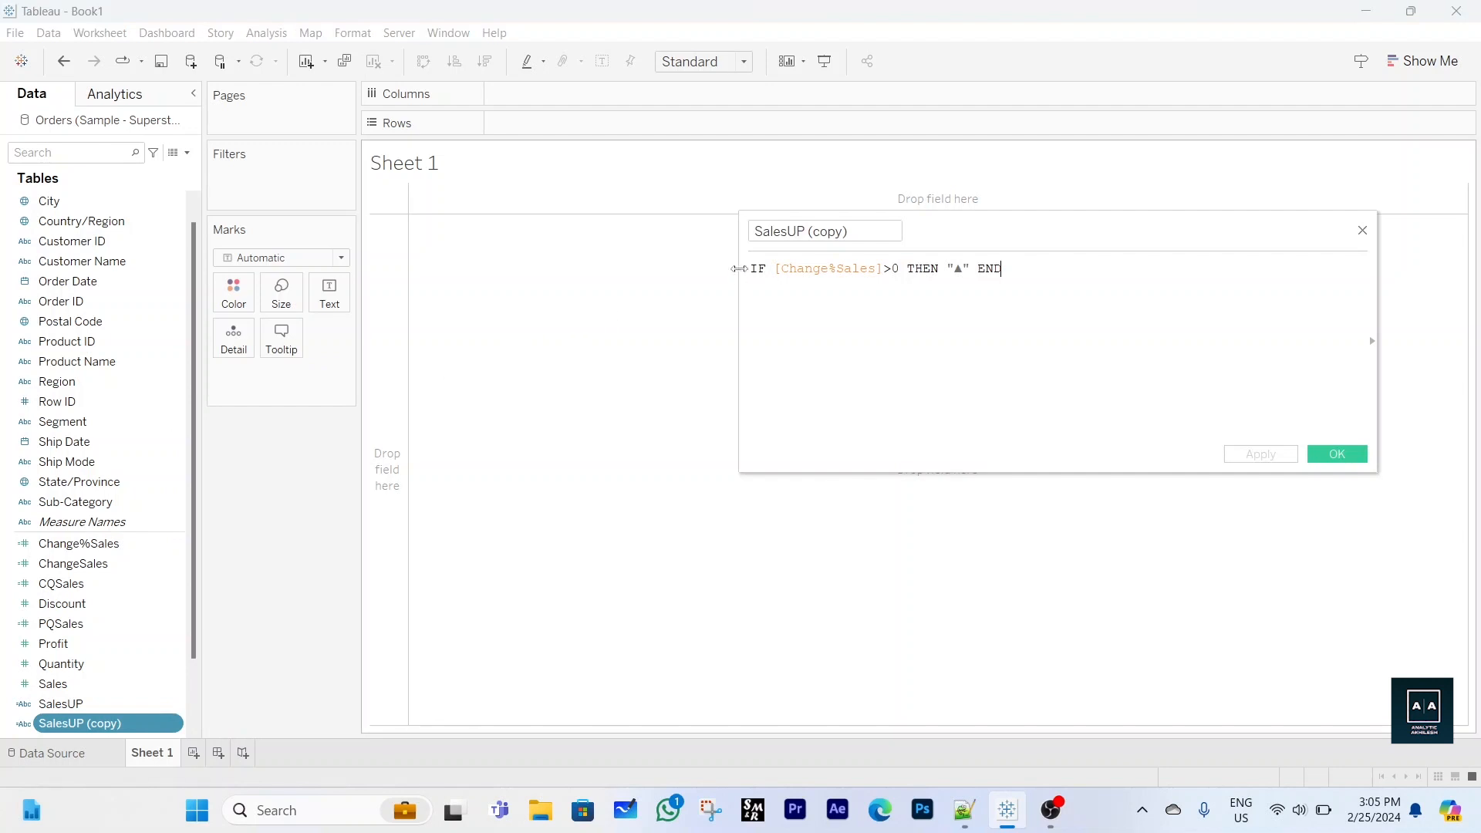
pyautogui.moveTo(787, 231); pyautogui.dragTo(851, 232)
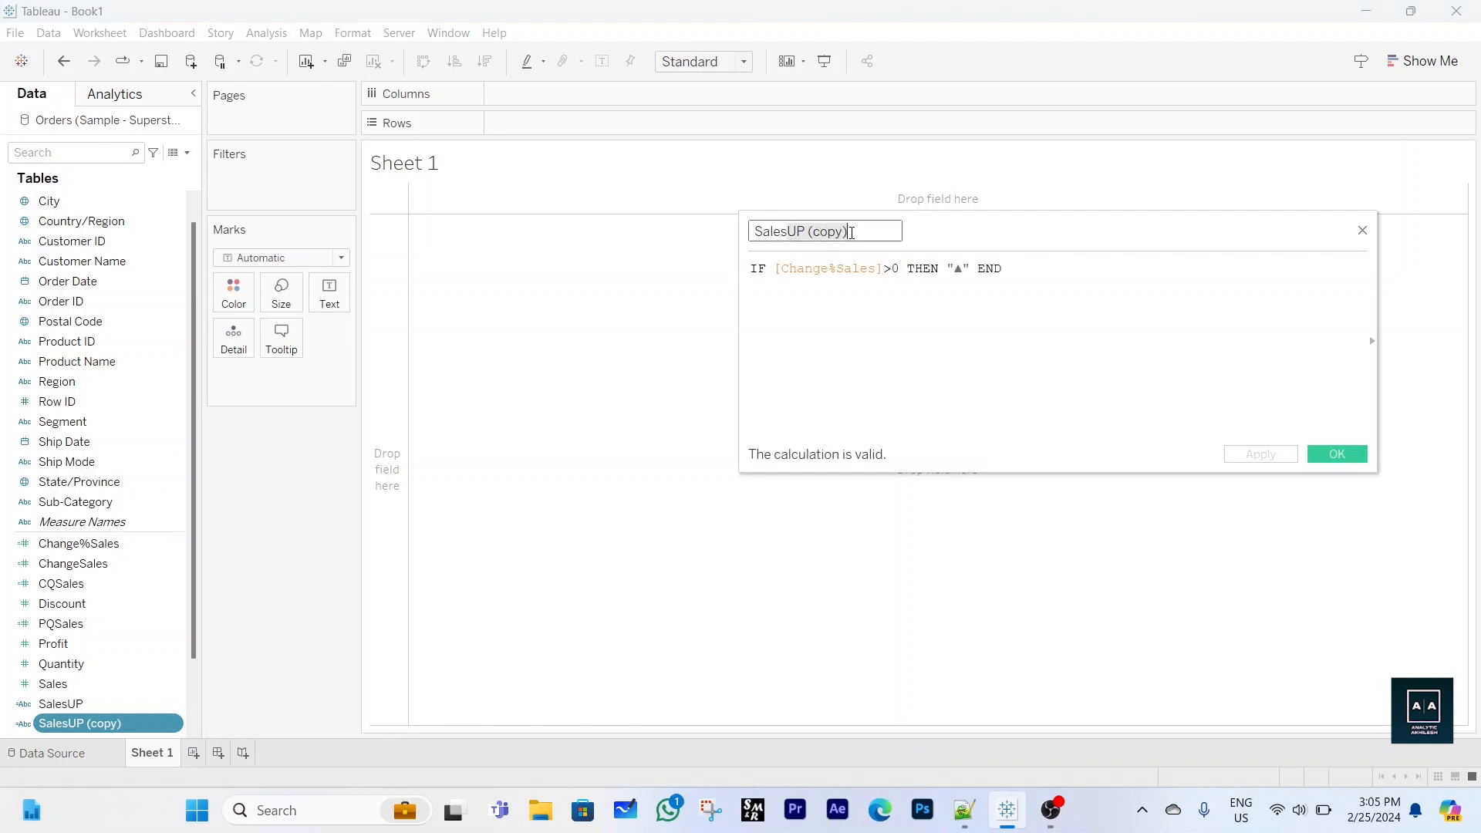
pyautogui.write('down')
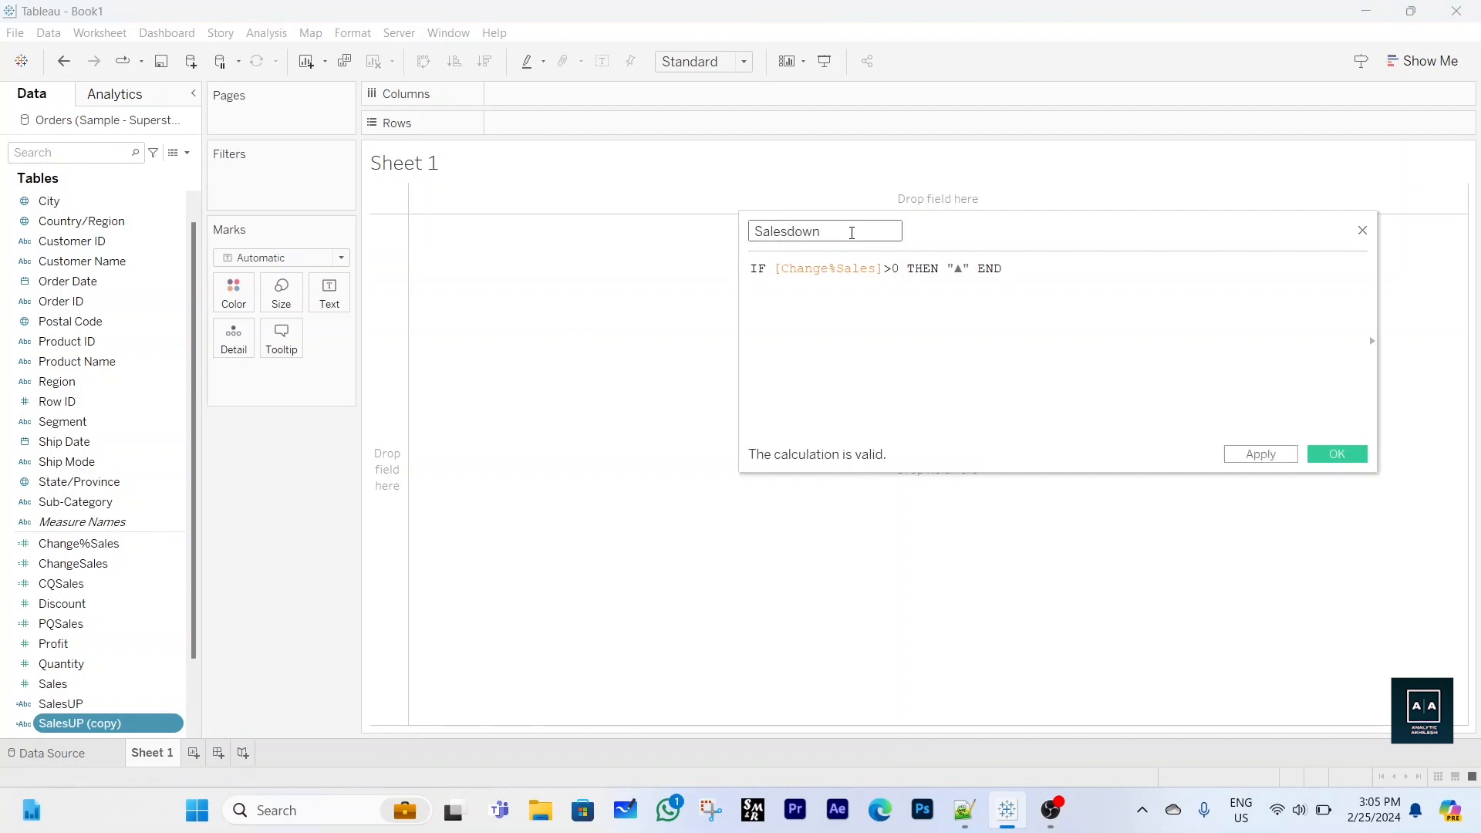
# Replace the up-triangle symbol in the Salesdown formula with "▼" and save the calculated field
pyautogui.click(960, 269)
pyautogui.press('BackSpace')
pyautogui.press('super+period')
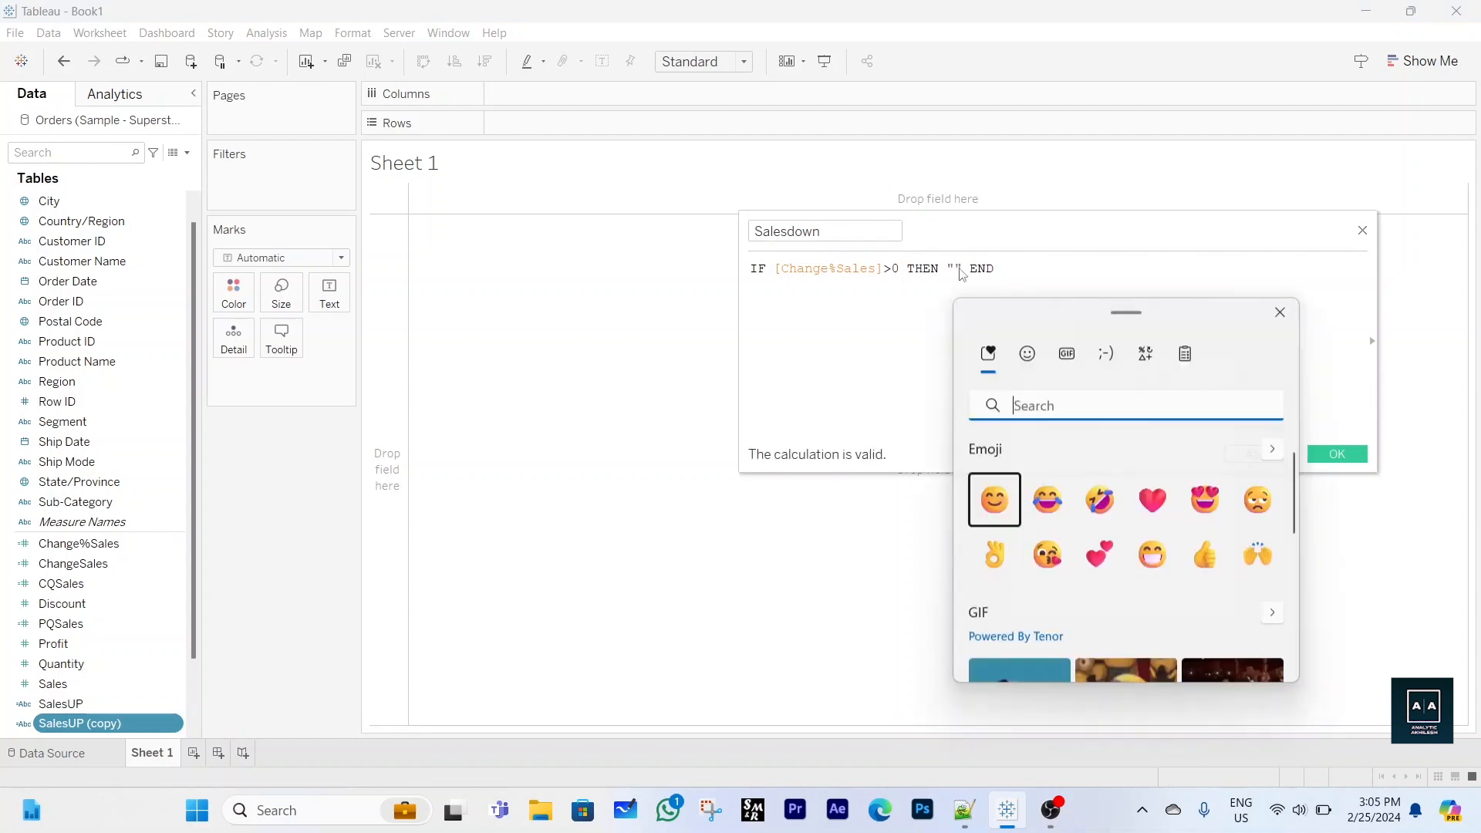
pyautogui.scroll(-5, 1152, 593)
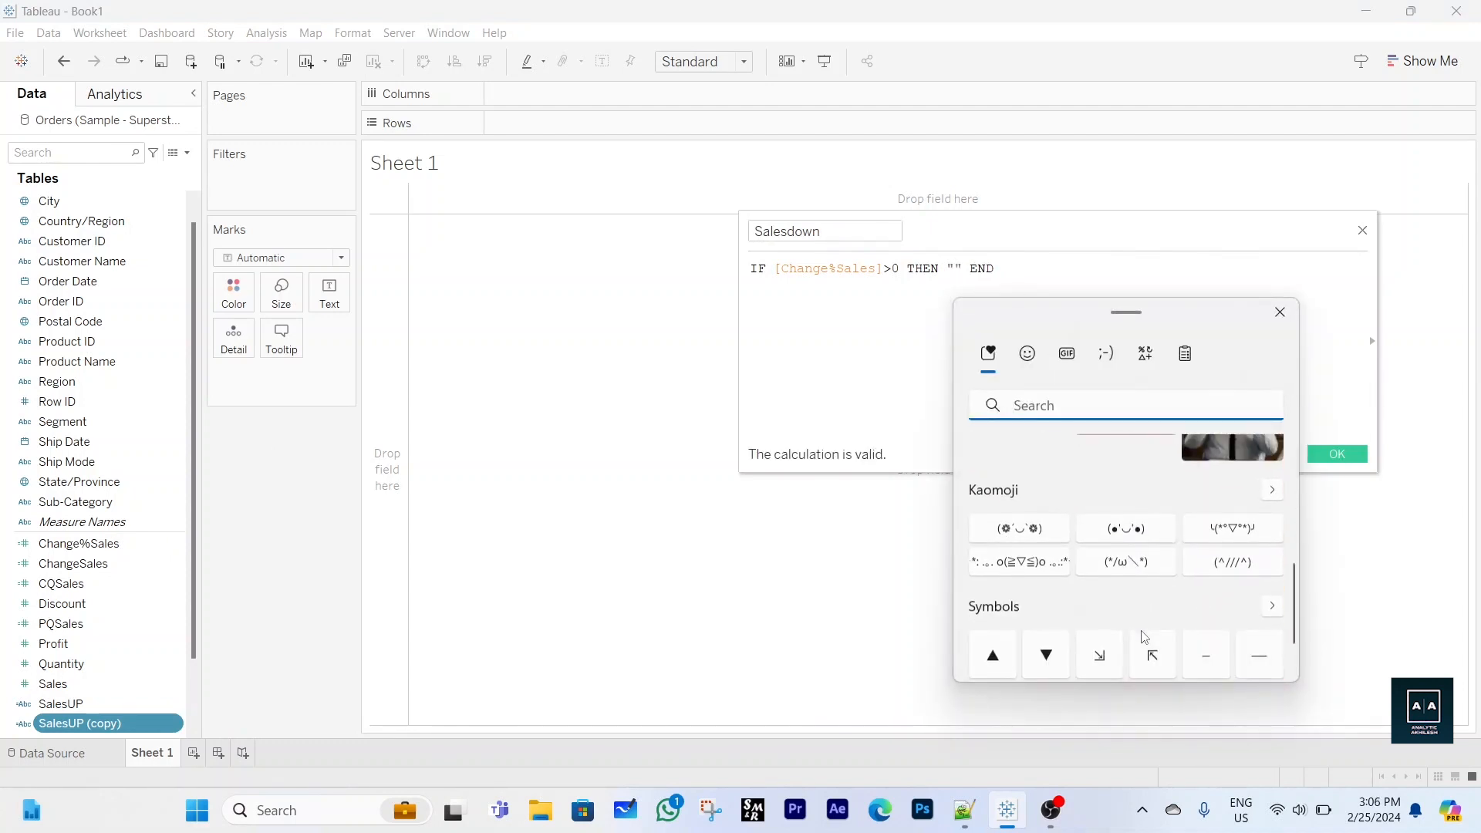
pyautogui.click(1045, 656)
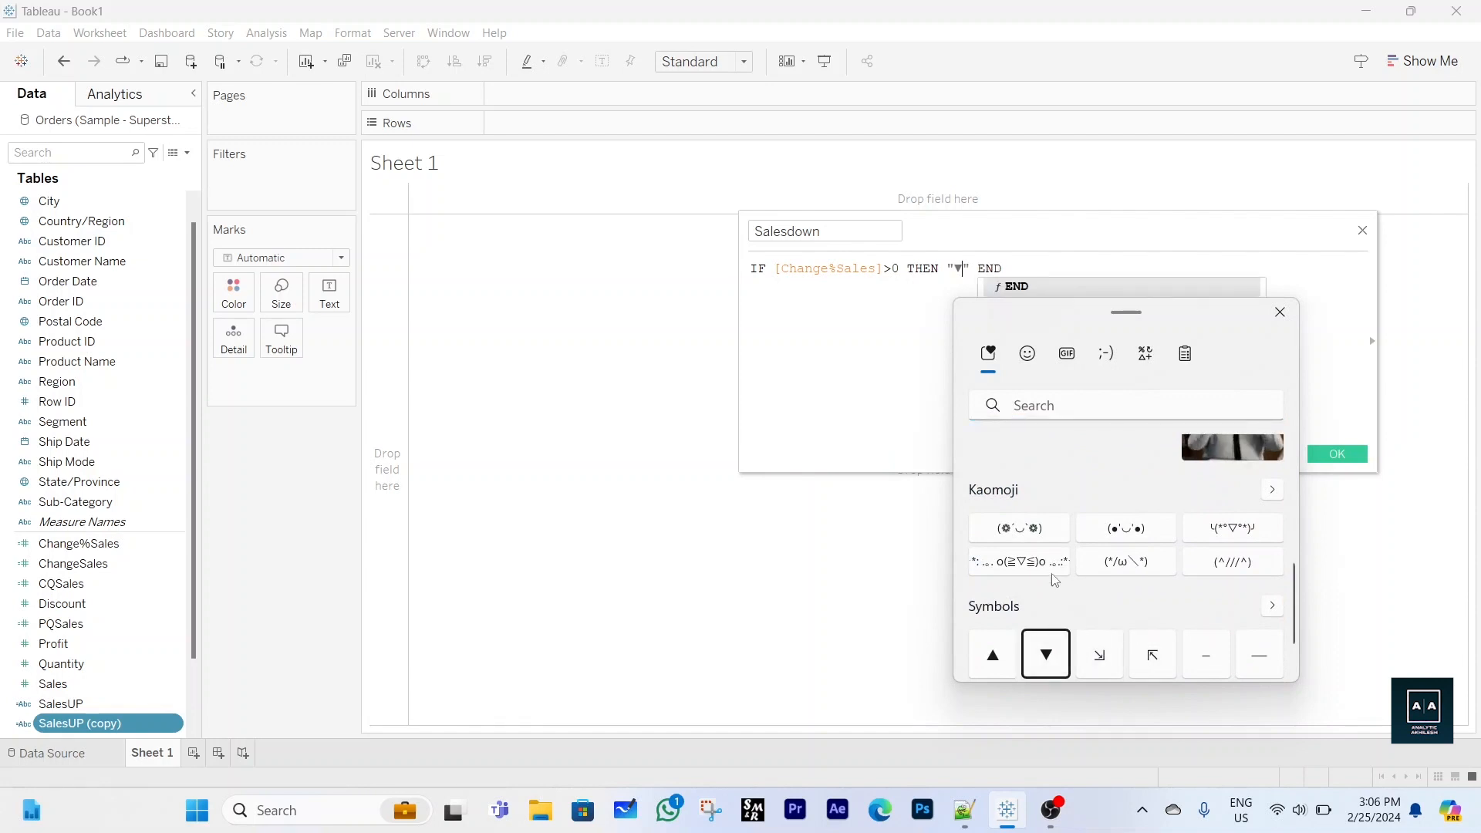
pyautogui.click(1334, 459)
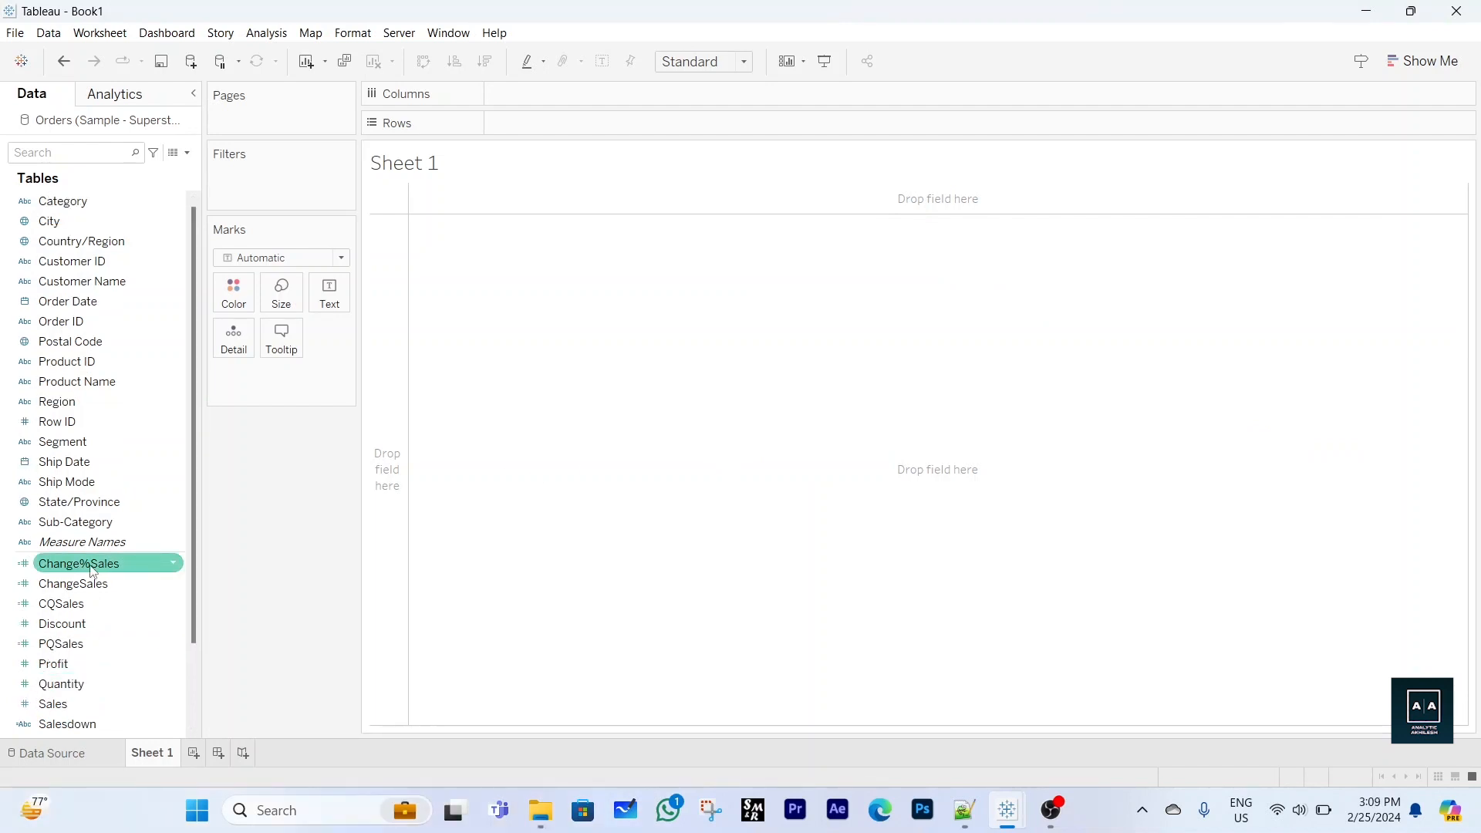
# Add Change%Sales, ChangeSales, CQSales, PQSales, Salesdown and SalesUP together to Detail on the Marks card
pyautogui.click(91, 569)
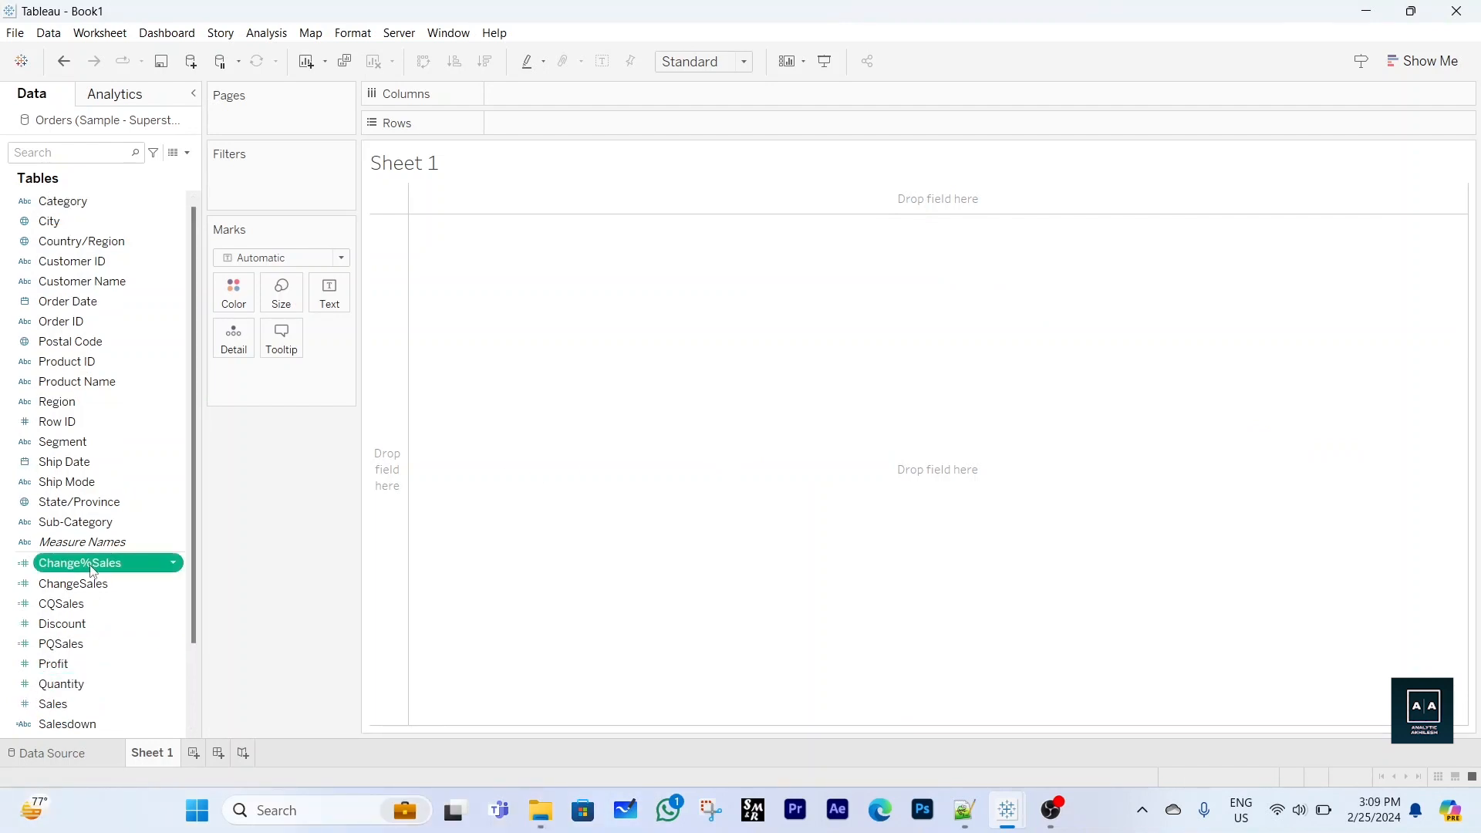
pyautogui.keyDown('ctrl'); pyautogui.click(98, 586); pyautogui.keyUp('ctrl')
pyautogui.keyDown('ctrl'); pyautogui.click(92, 603); pyautogui.keyUp('ctrl')
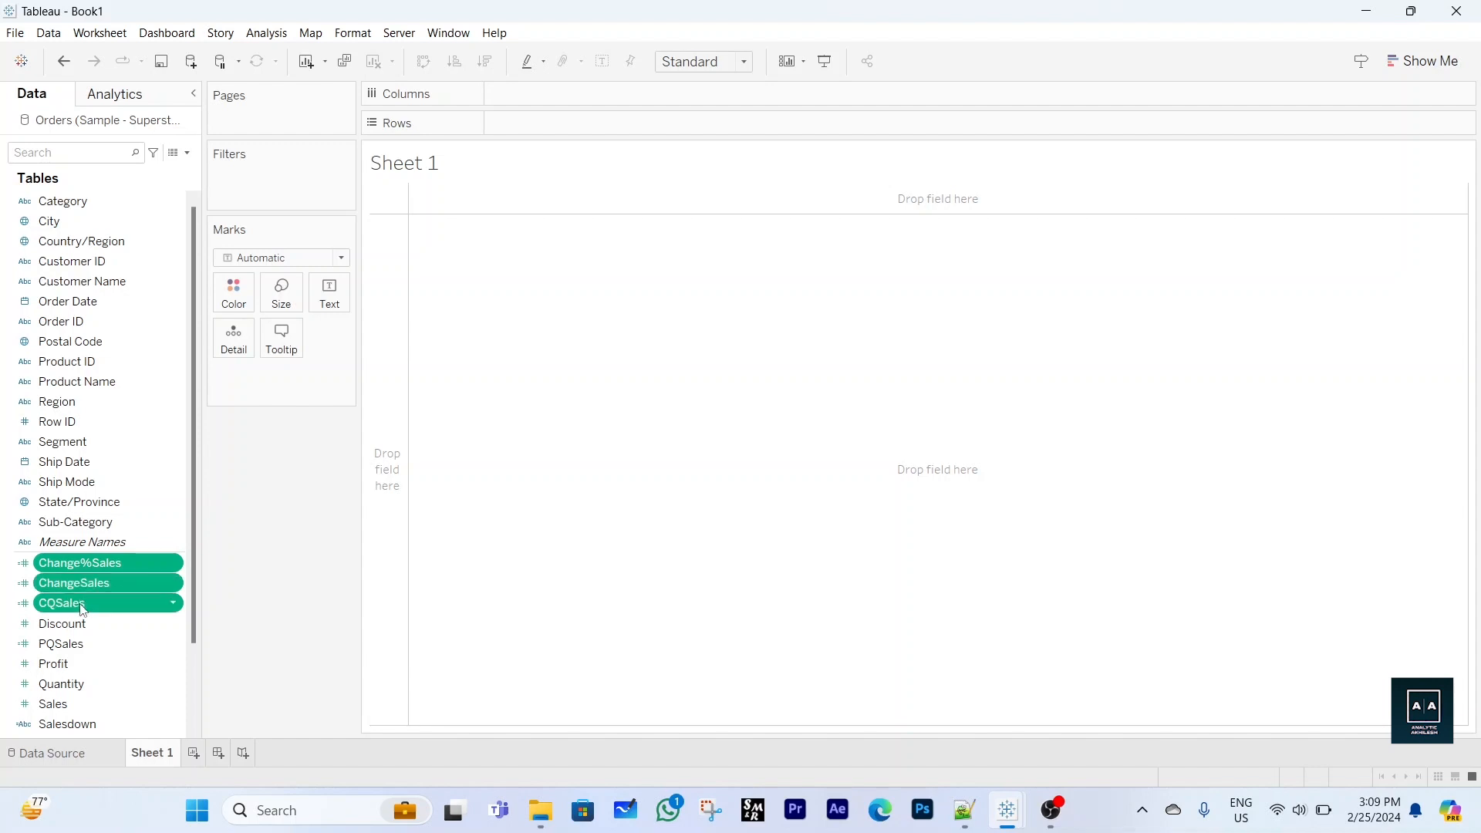
pyautogui.keyDown('ctrl'); pyautogui.click(87, 648); pyautogui.keyUp('ctrl')
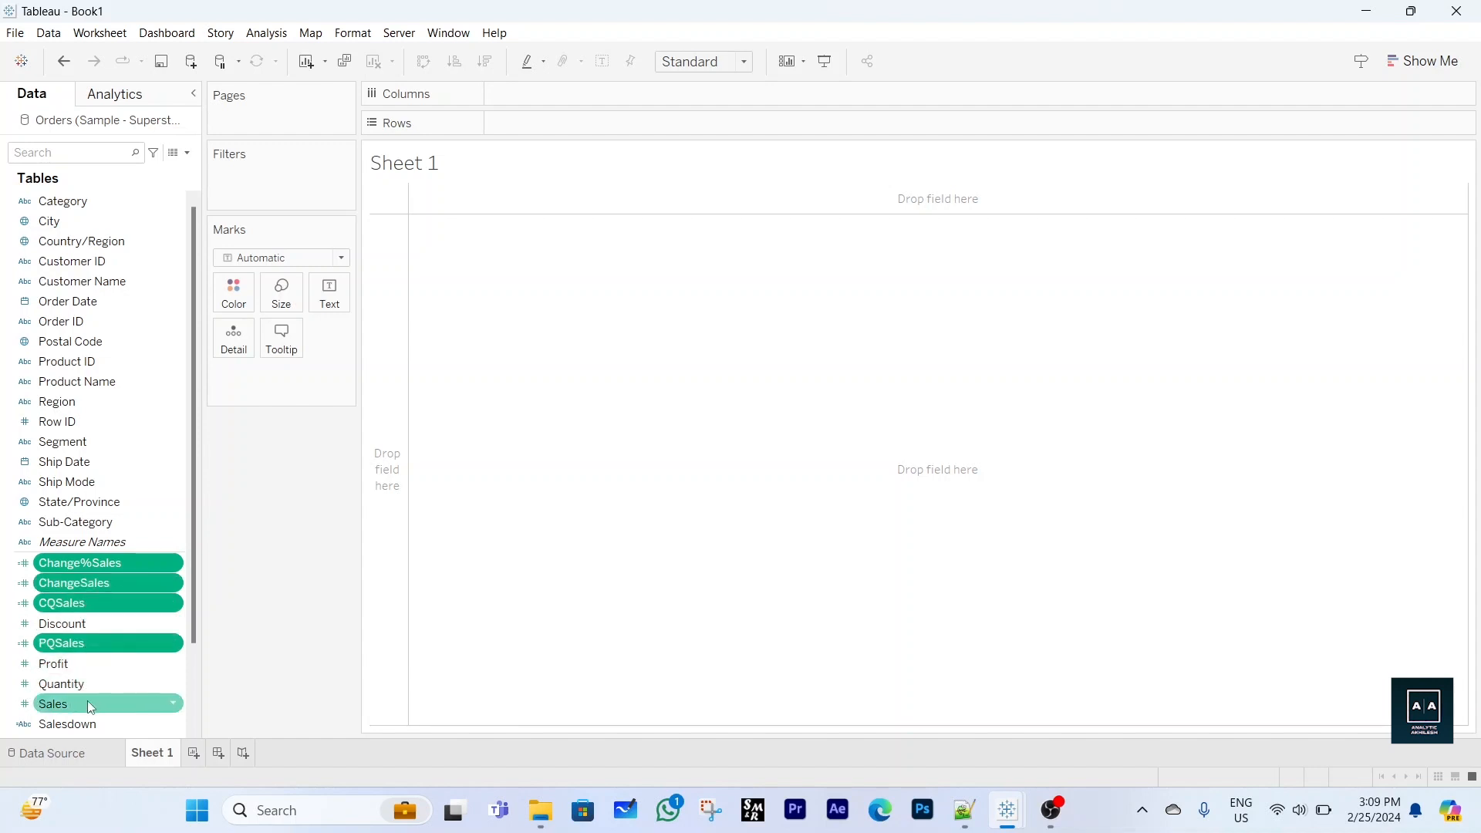
pyautogui.scroll(-1, 106, 700)
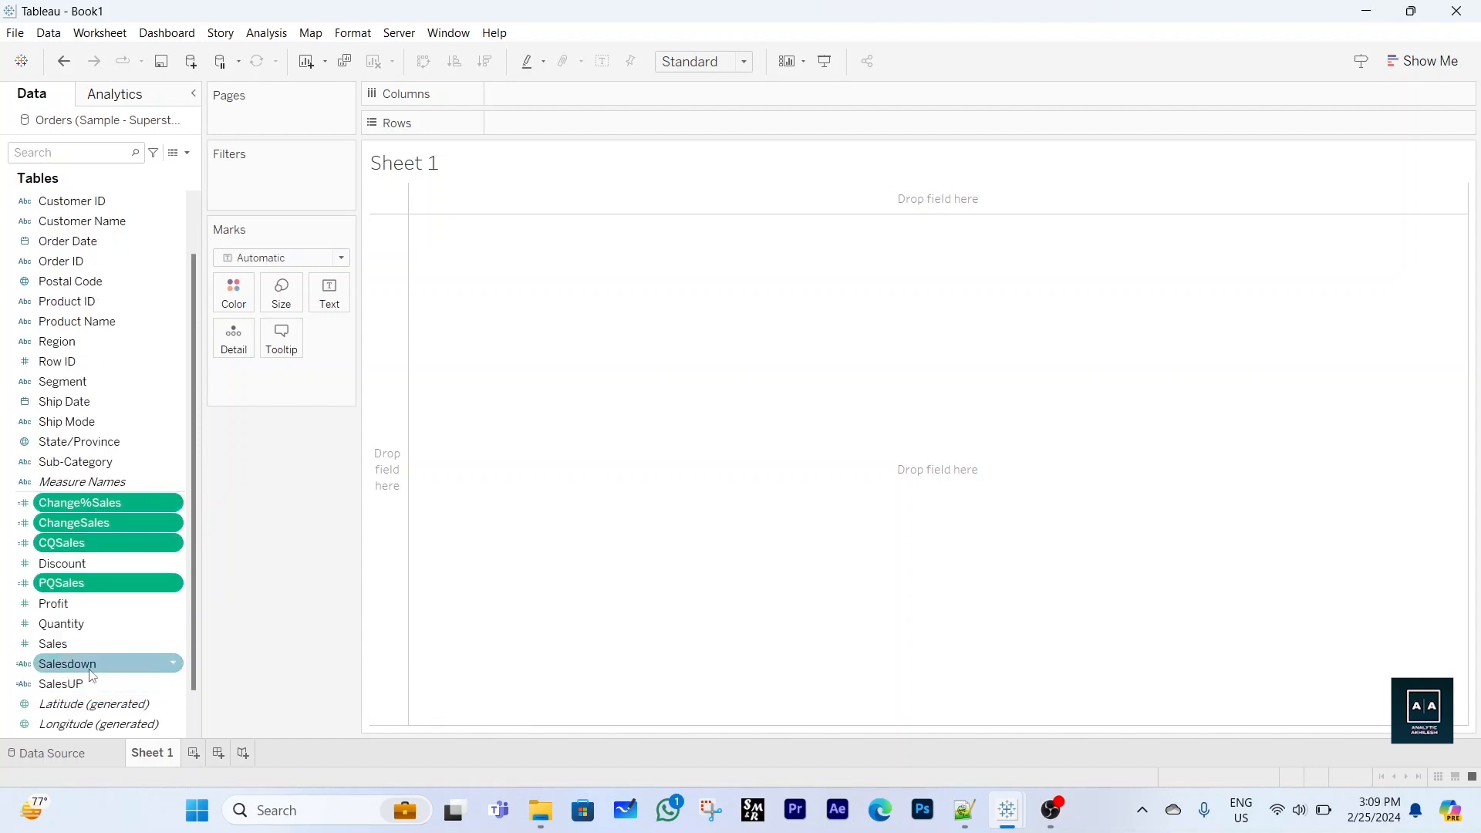
pyautogui.keyDown('ctrl'); pyautogui.click(92, 668); pyautogui.keyUp('ctrl')
pyautogui.keyDown('ctrl'); pyautogui.click(75, 685); pyautogui.keyUp('ctrl')
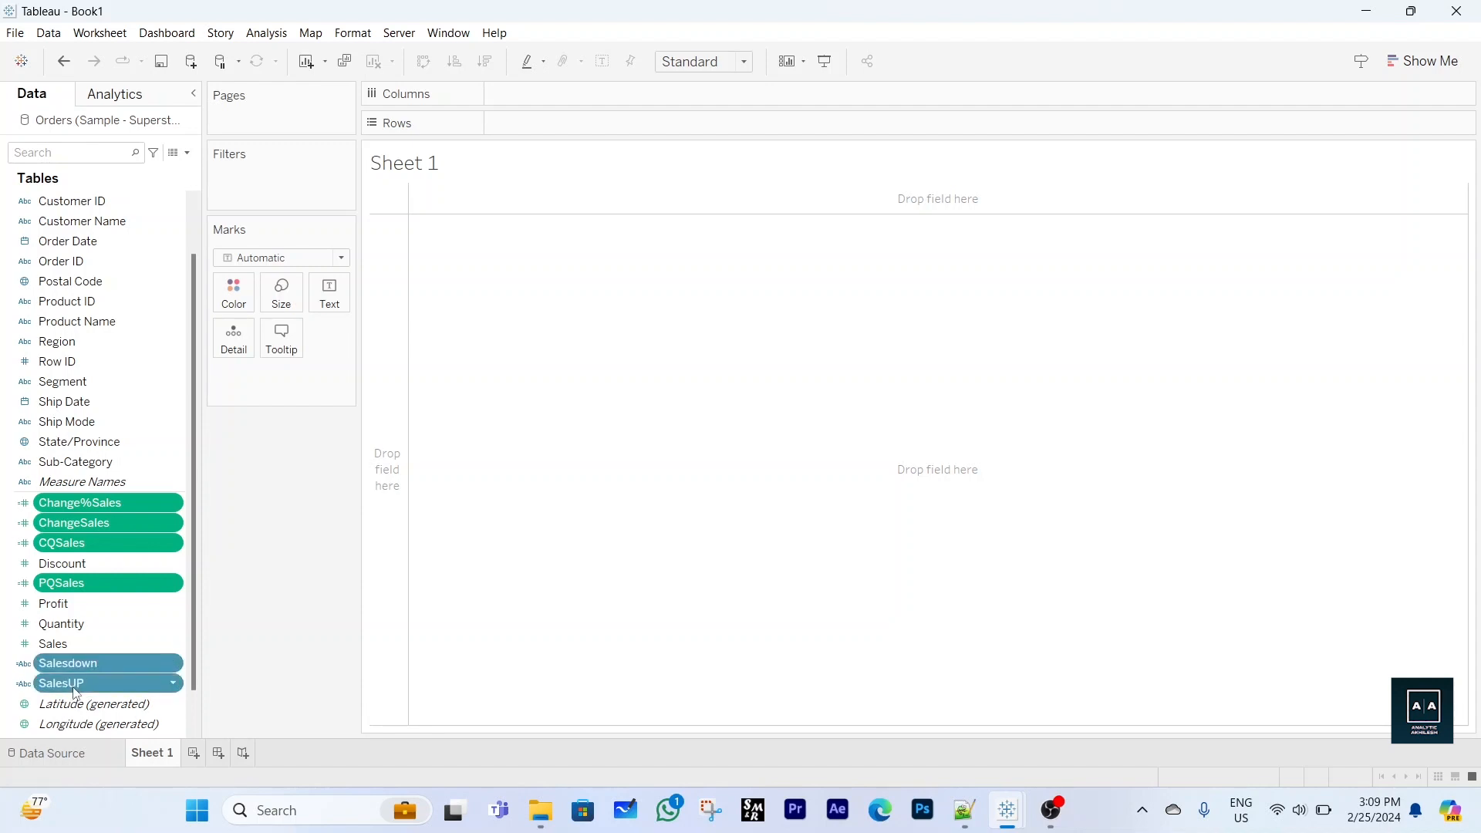
pyautogui.moveTo(74, 691); pyautogui.dragTo(225, 351)
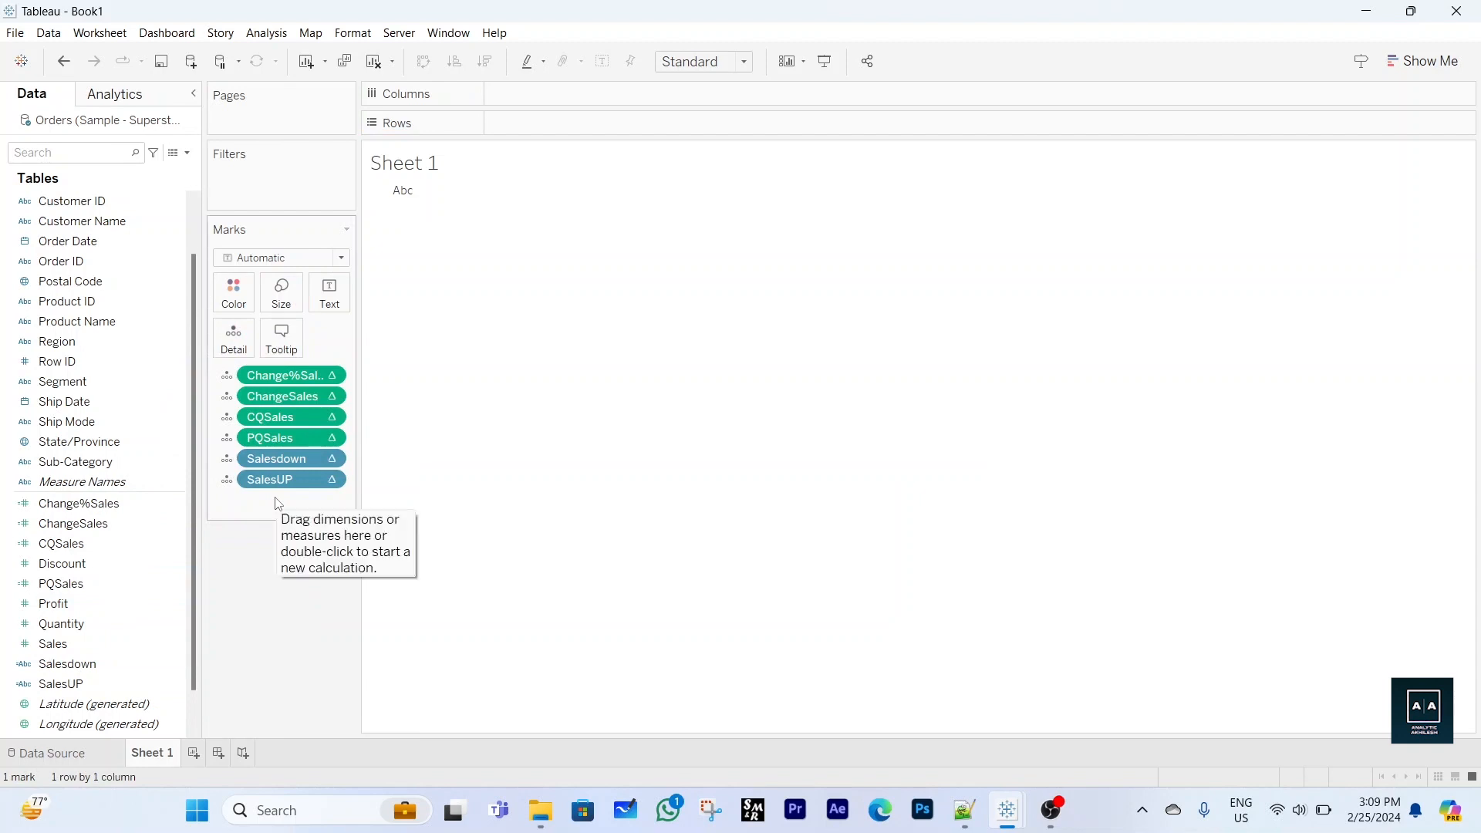
# Plot Sales on Rows against the continuous QUARTER(Order Date) on Columns
pyautogui.scroll(3, 98, 312)
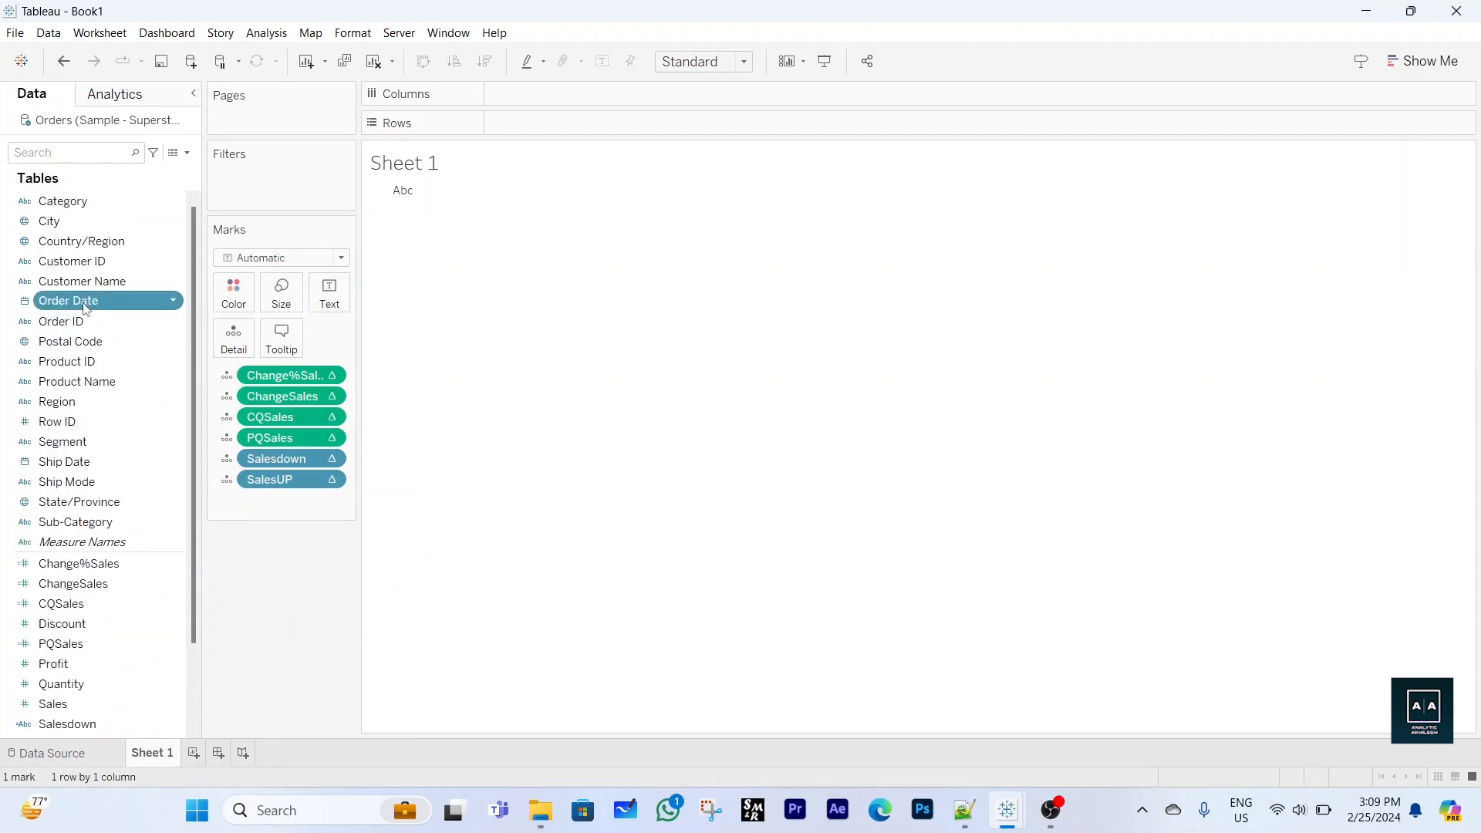
pyautogui.moveTo(85, 303); pyautogui.dragTo(549, 97)
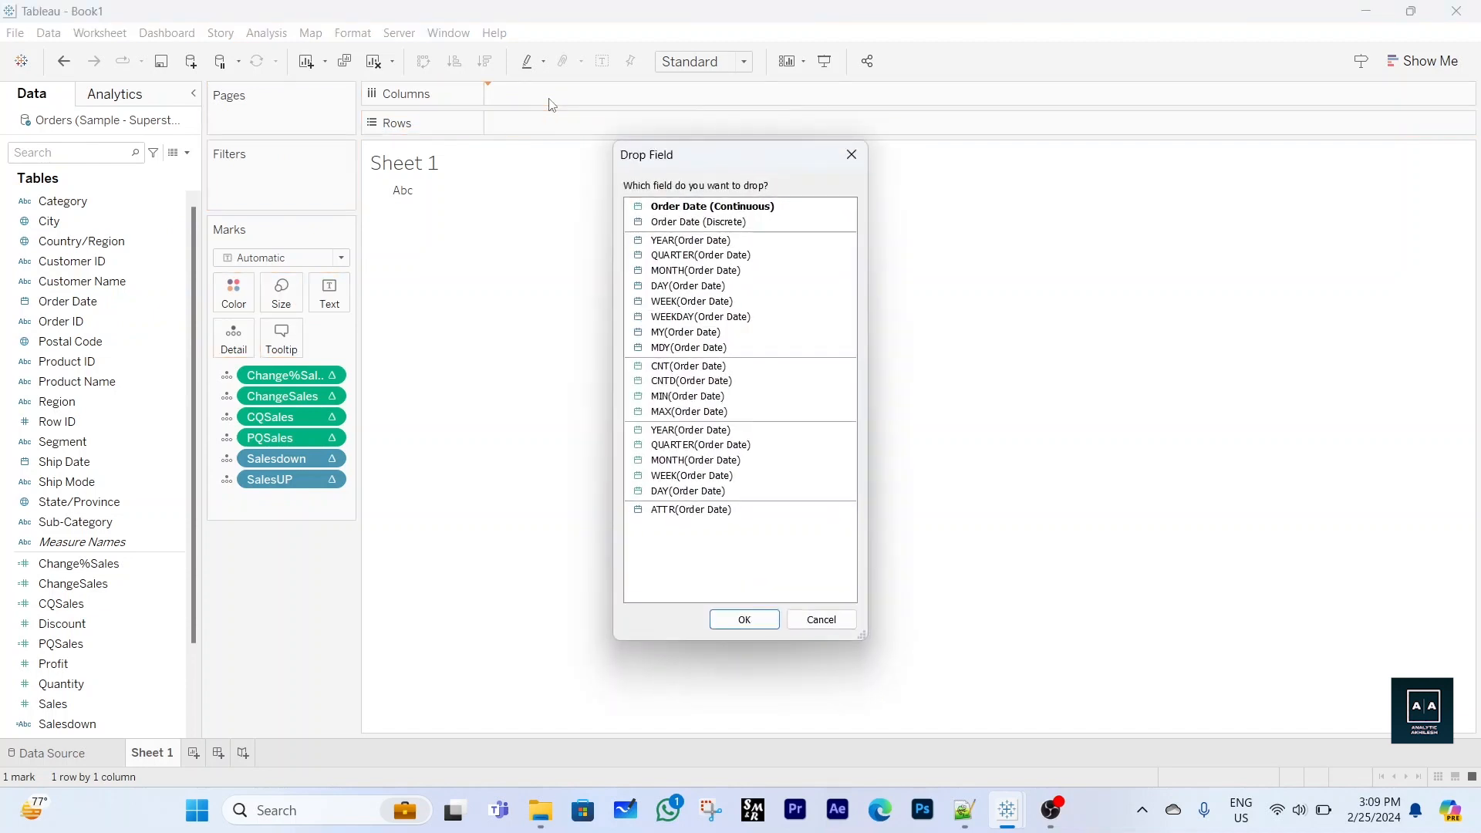
pyautogui.click(731, 446)
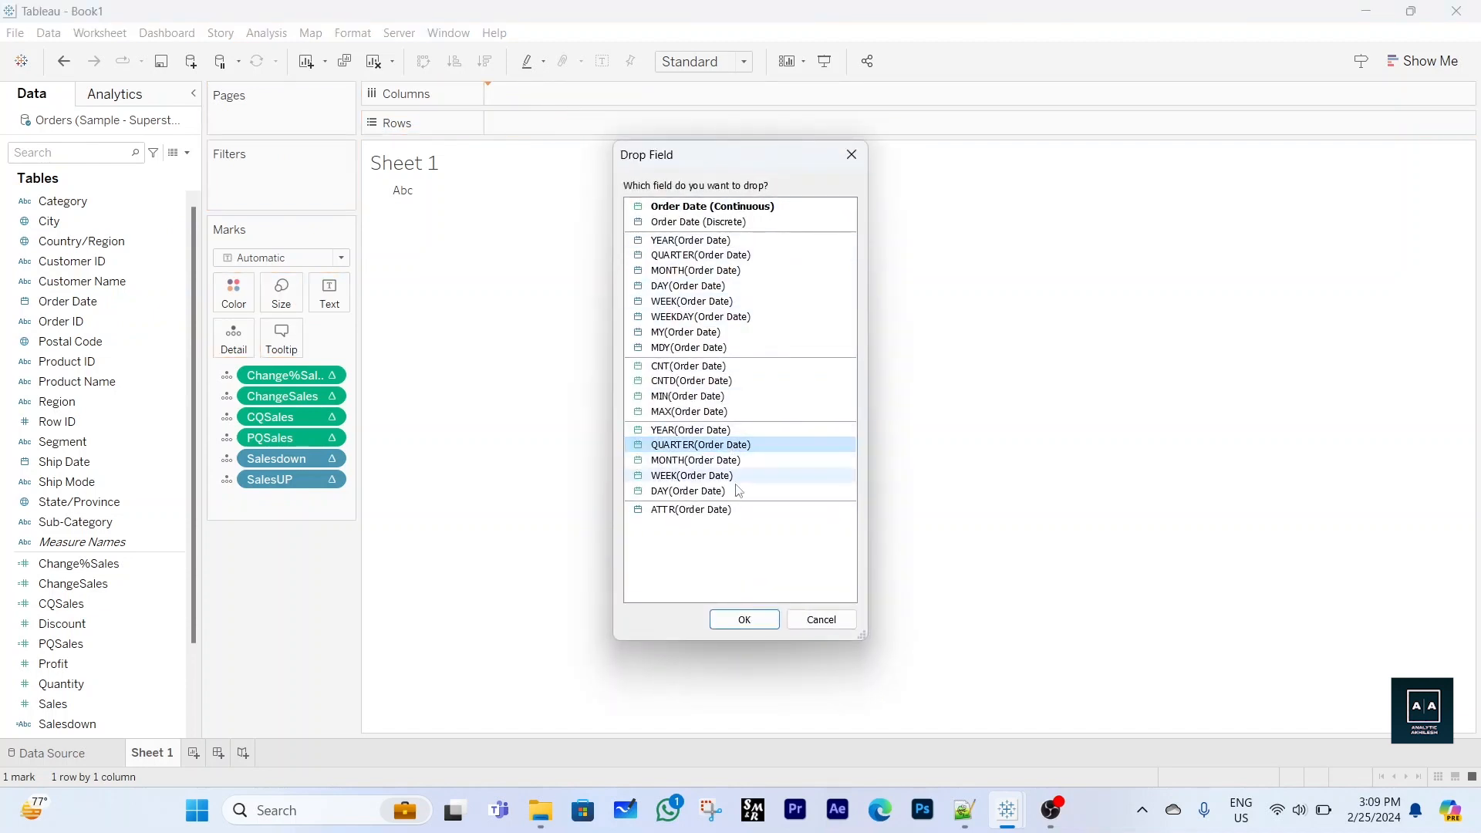
pyautogui.click(748, 621)
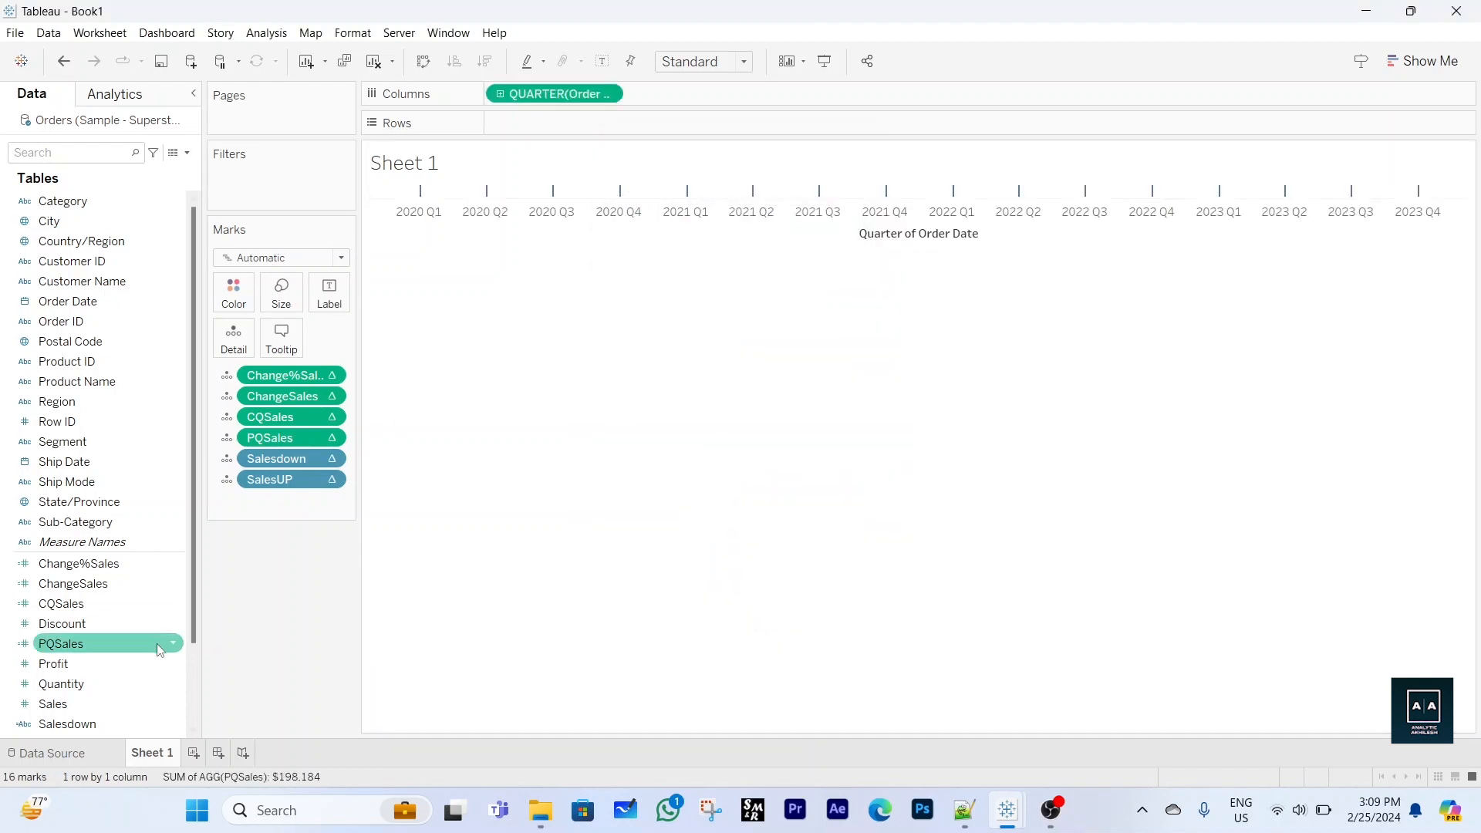
pyautogui.click(55, 713)
pyautogui.moveTo(55, 712)
pyautogui.mouseDown()
pyautogui.moveTo(258, 605)
pyautogui.moveTo(529, 188)
pyautogui.moveTo(516, 123)
pyautogui.mouseUp()
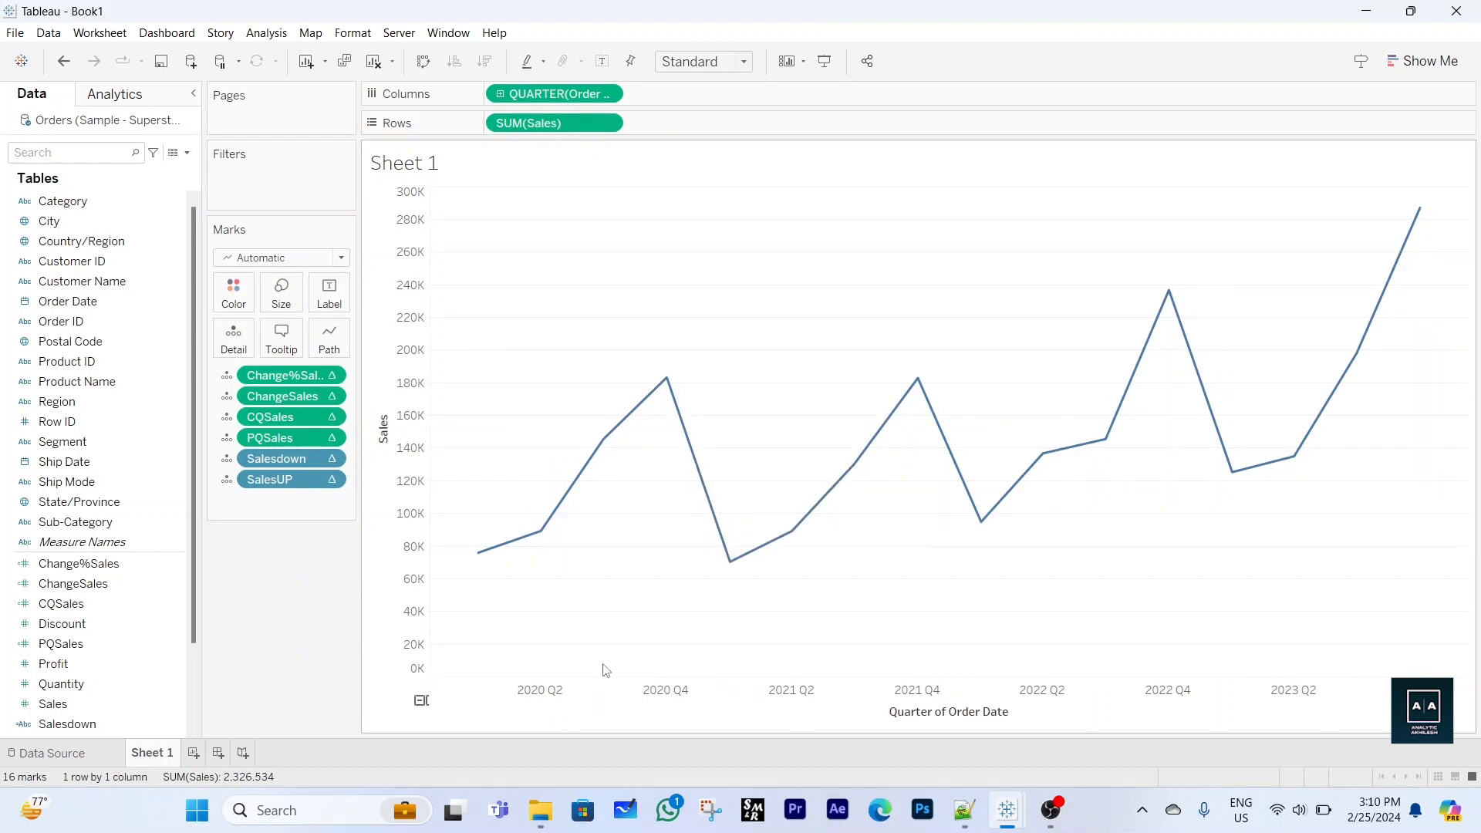
# Create a new calculated field named "Last 12 months"
pyautogui.click(175, 603)
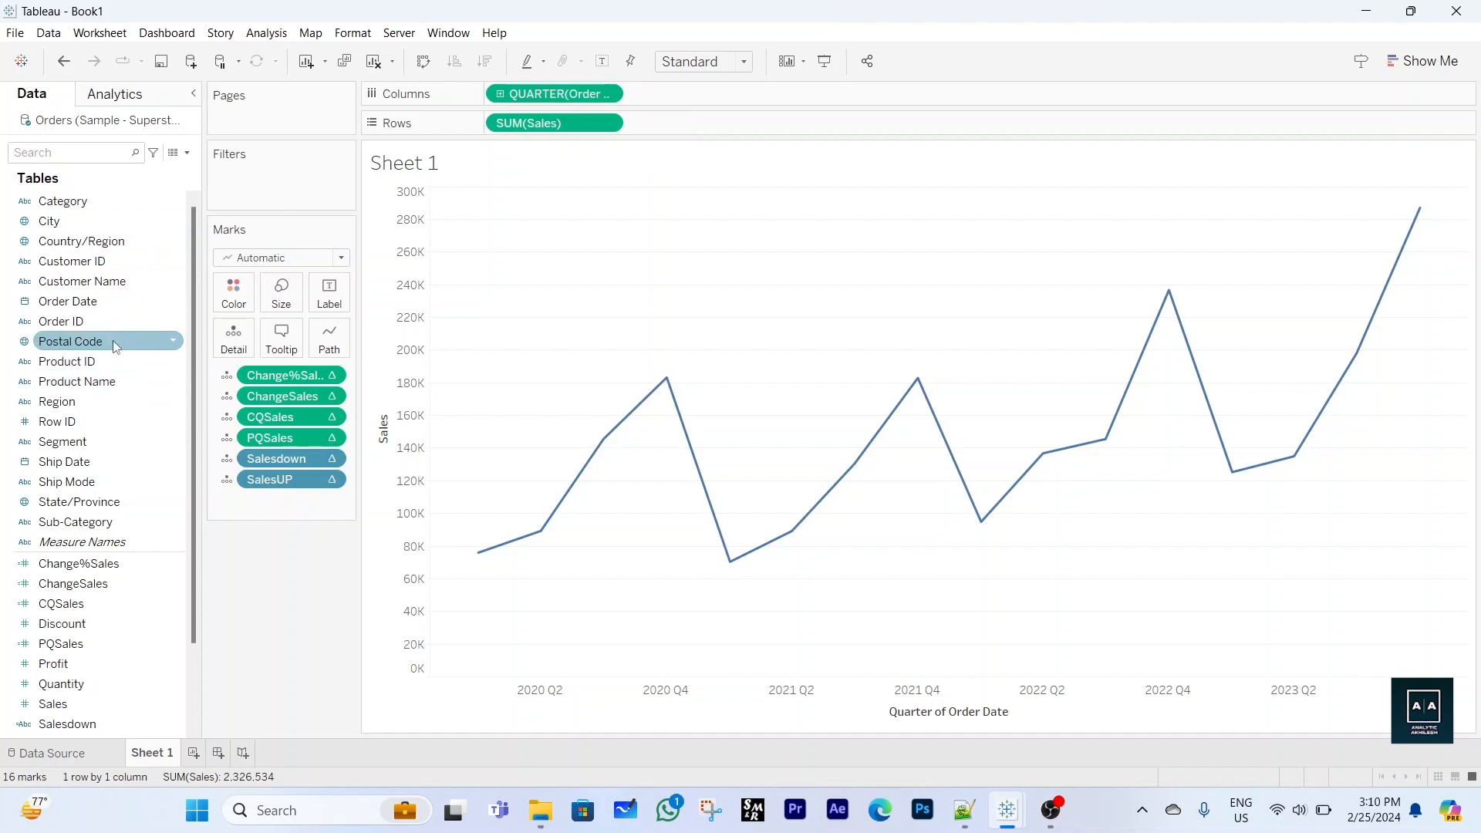
pyautogui.click(188, 154)
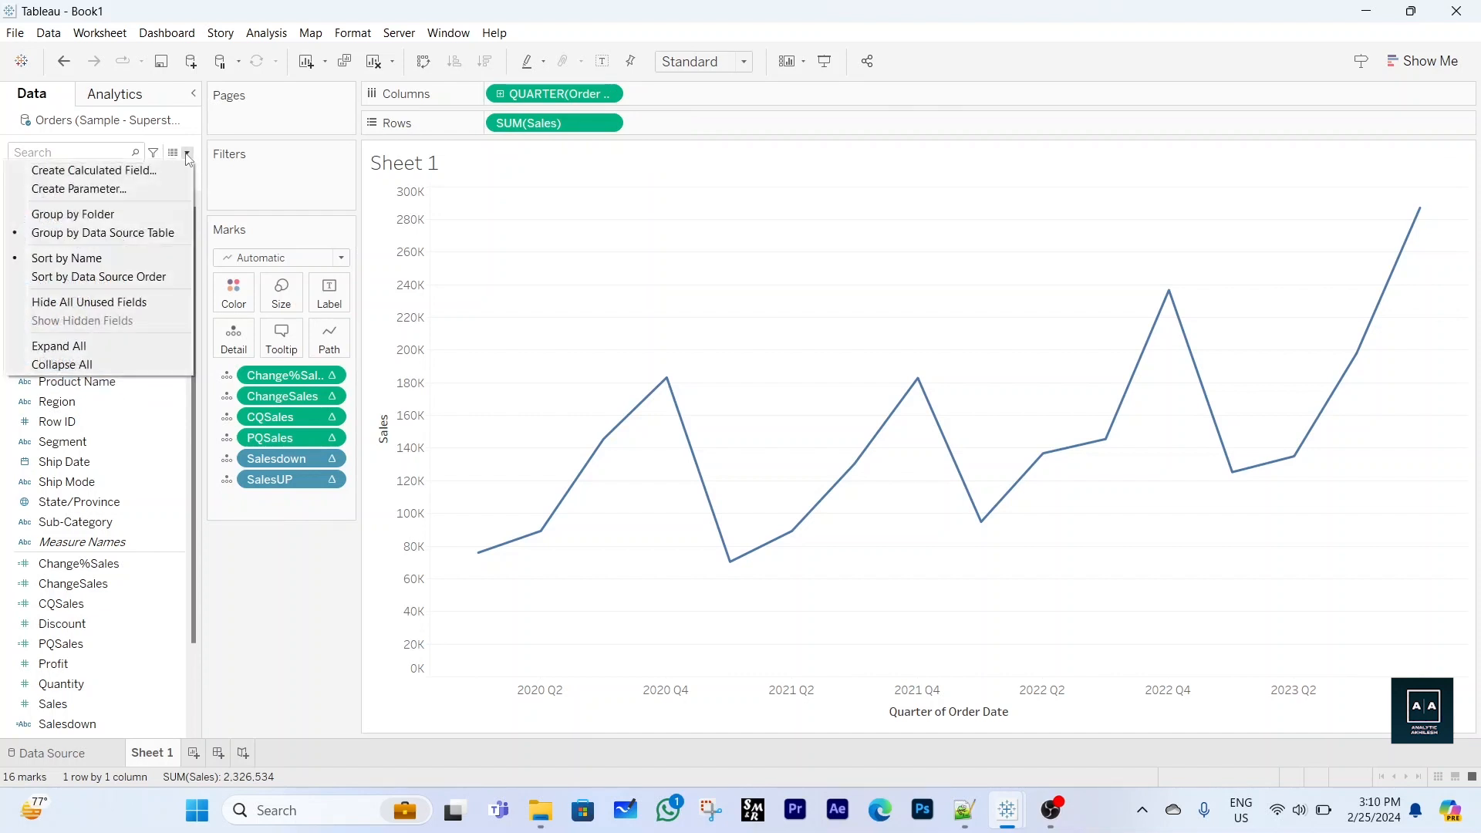
pyautogui.click(146, 176)
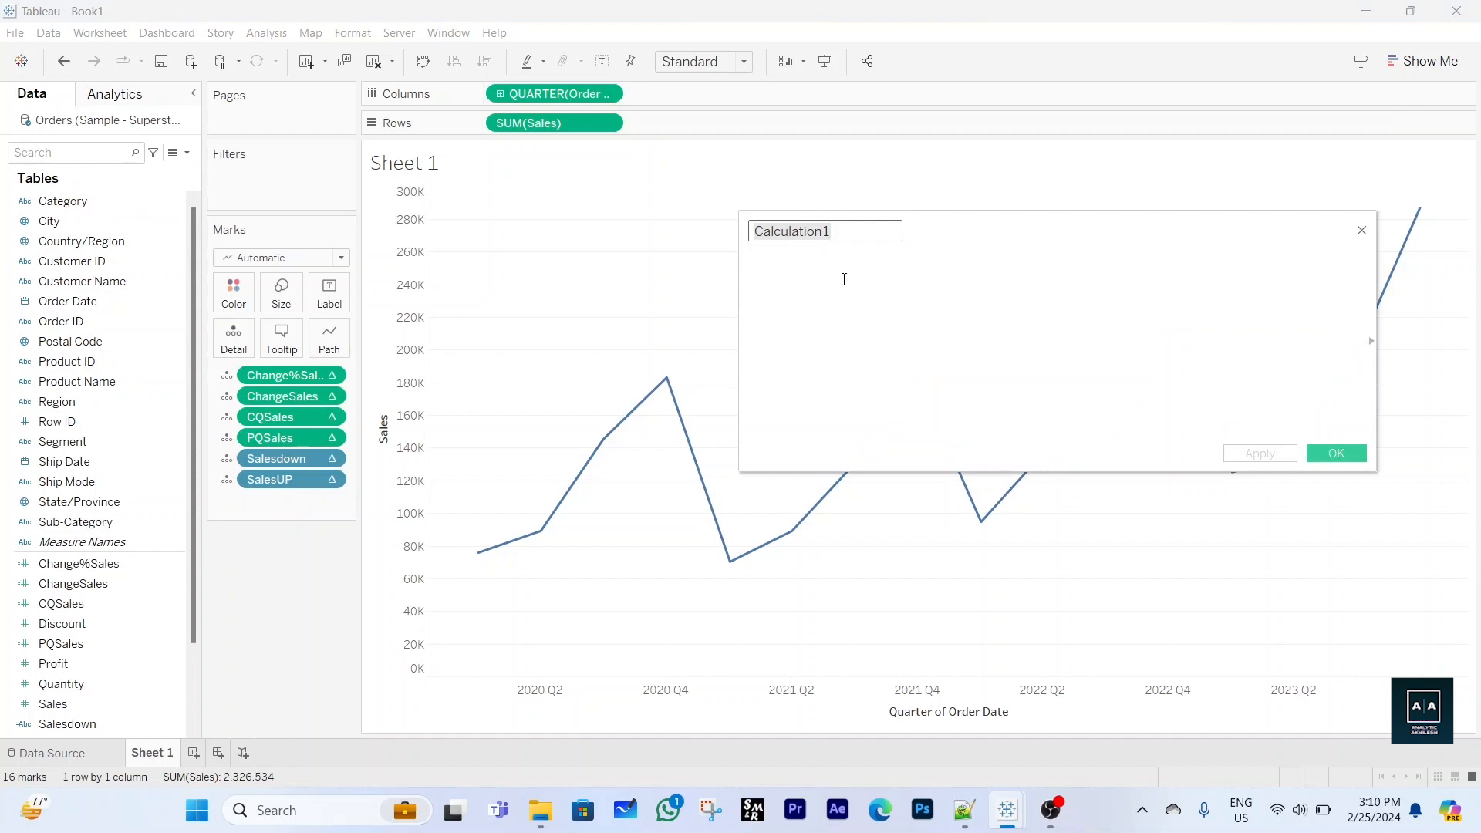
pyautogui.write('Las')
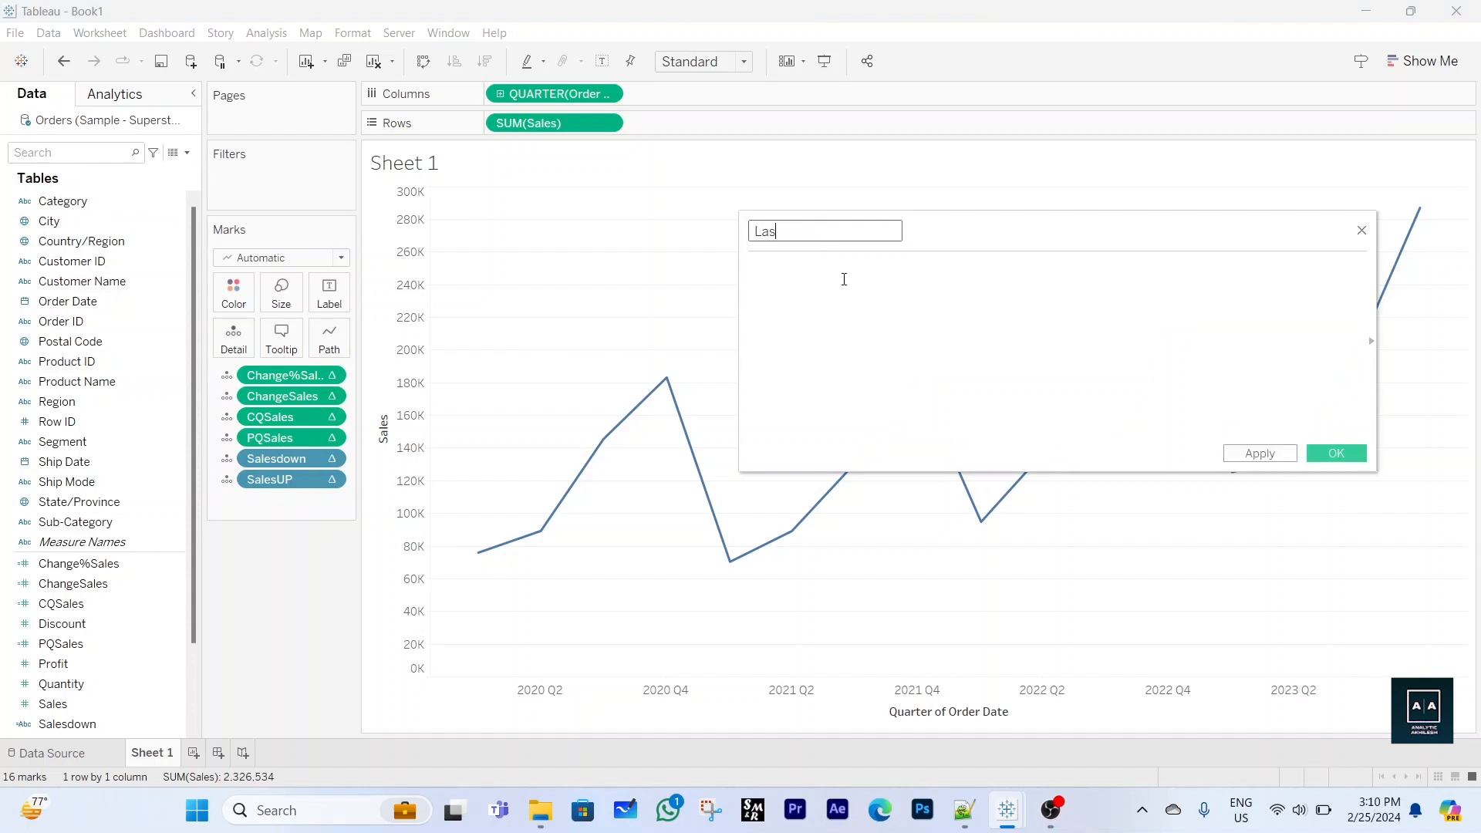
pyautogui.write('t 12 months')
# Begin the Last 12 months formula with the condition DATETRUNC('month',[Order Date]) >= and continue on a new line
pyautogui.click(844, 279)
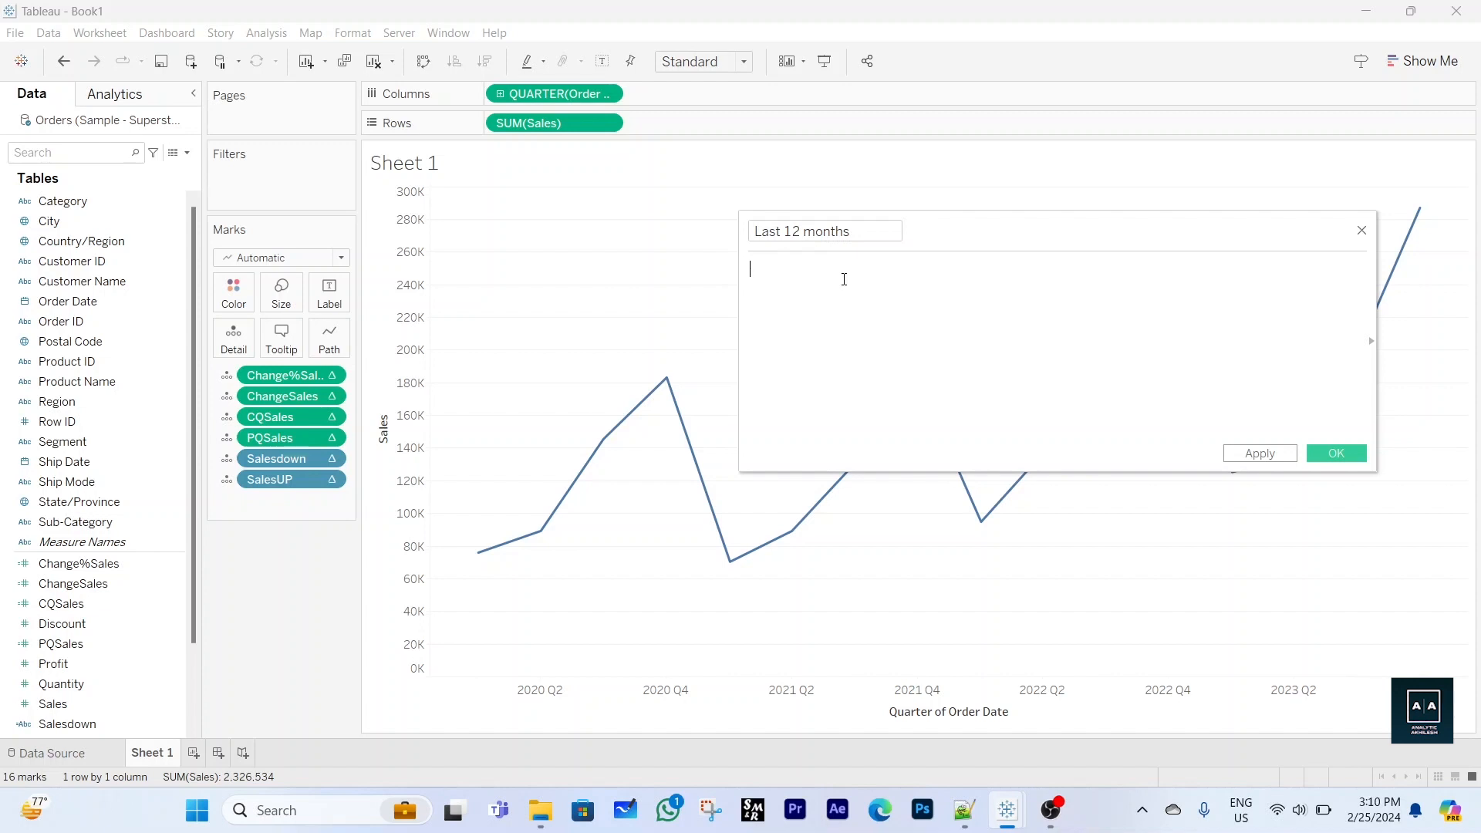
pyautogui.write('DATETR')
pyautogui.press('Return')
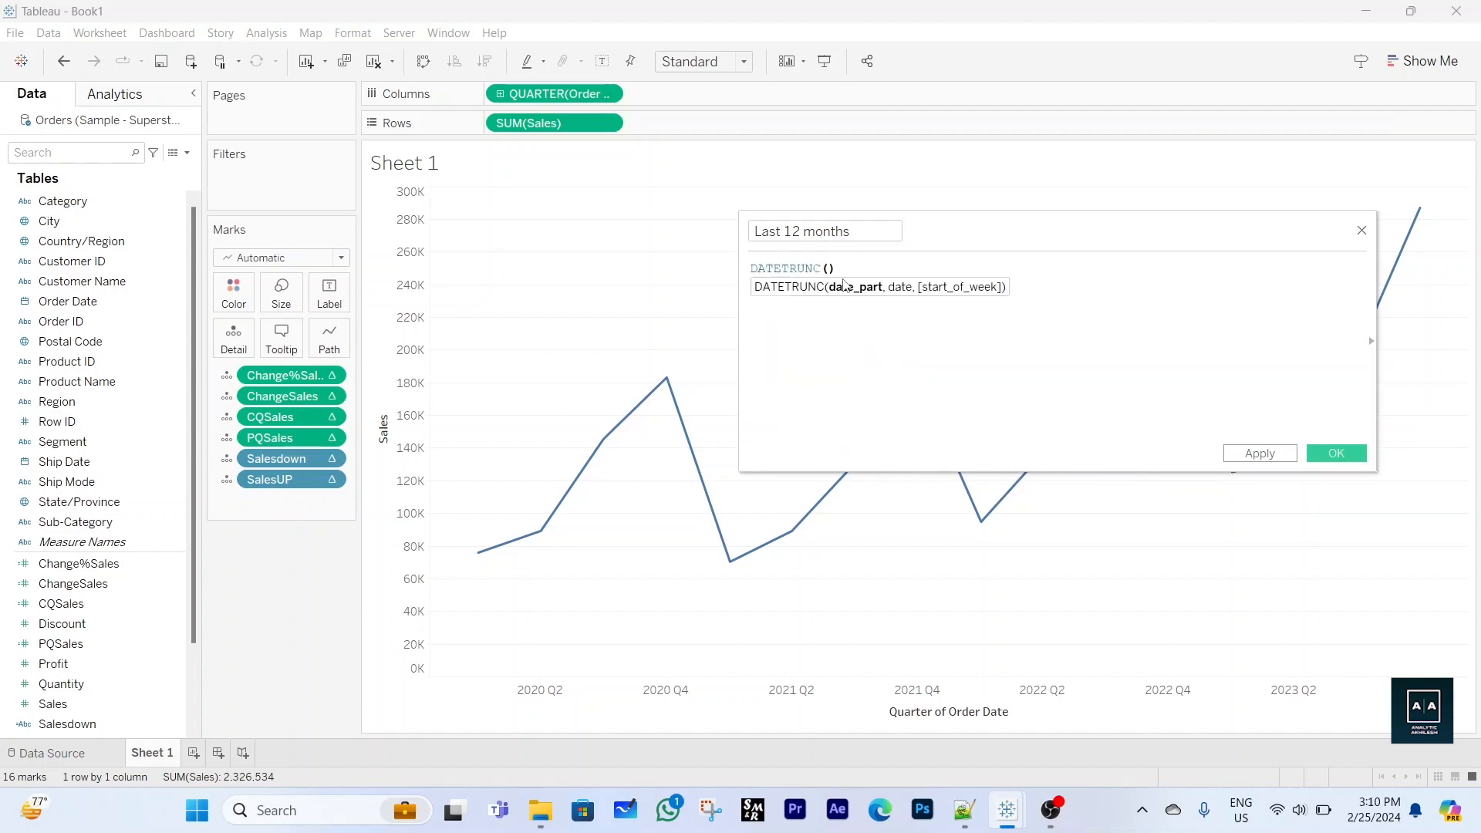
pyautogui.write("'month',ord")
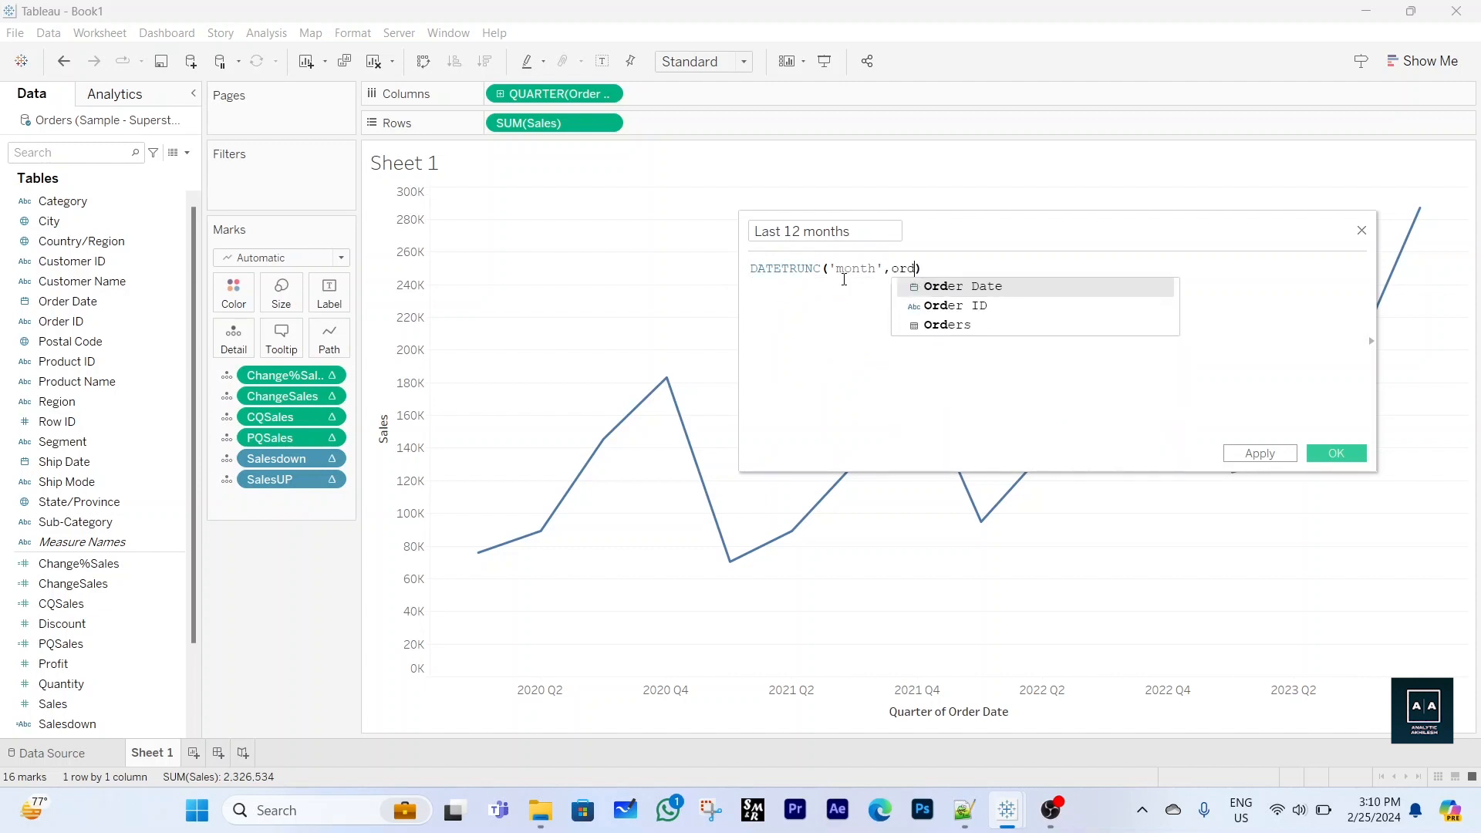
pyautogui.press('Return')
pyautogui.press('Right')
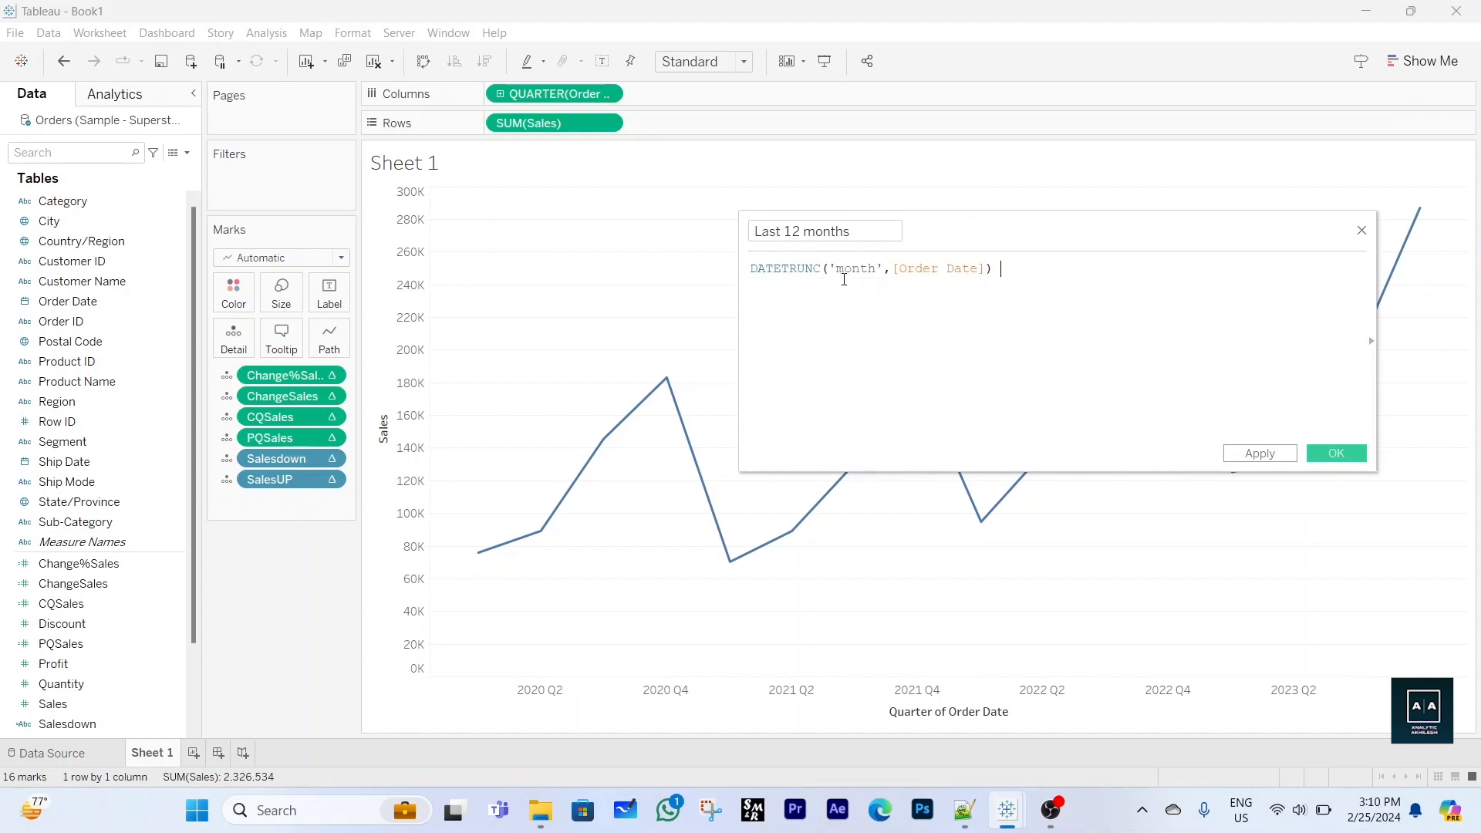
pyautogui.write('>=')
pyautogui.press('Return')
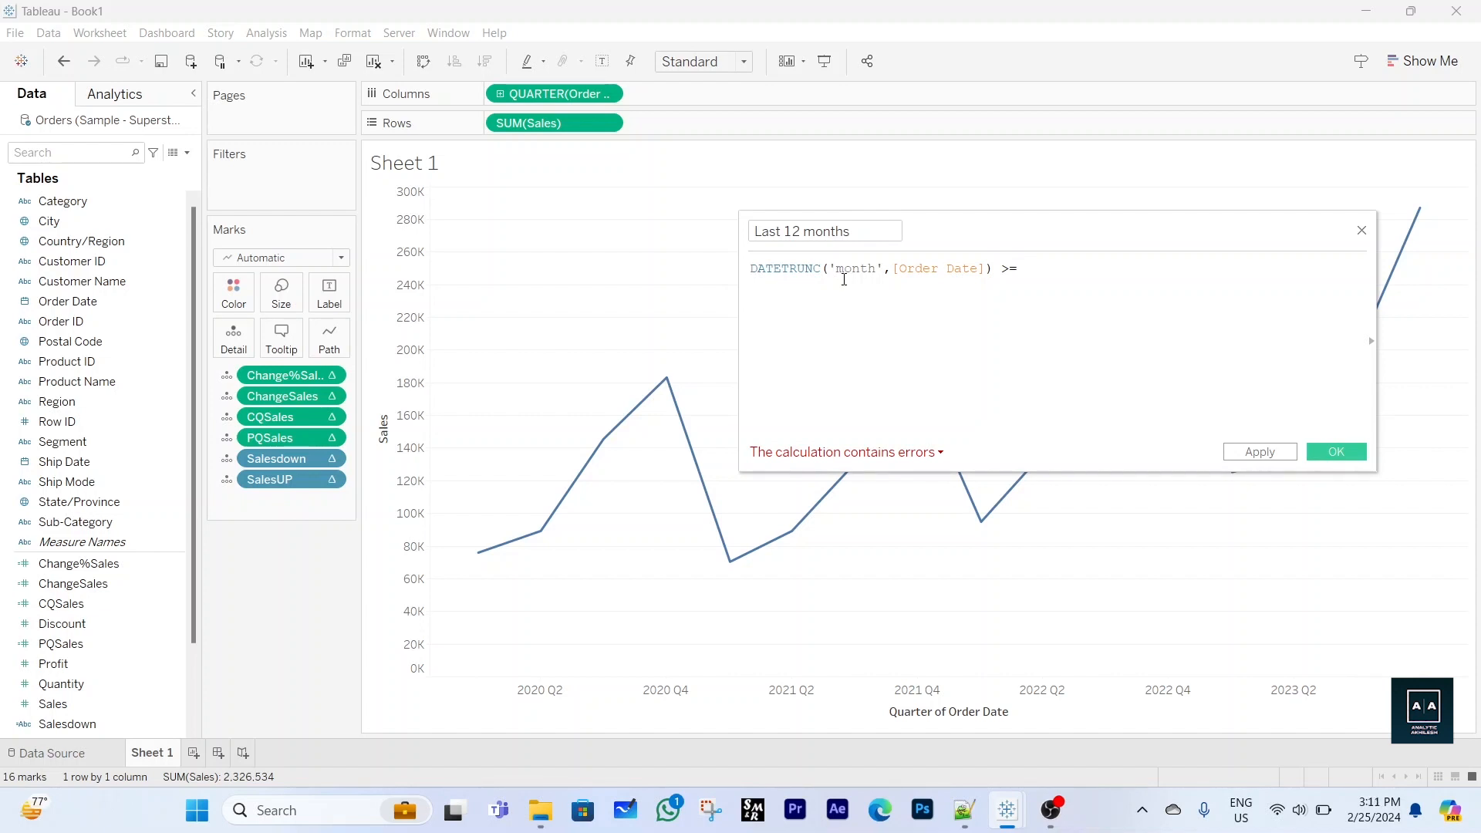
# Add a DATEADD function to the formula's second line with date part 'month' and interval -11
pyautogui.write('dateadd')
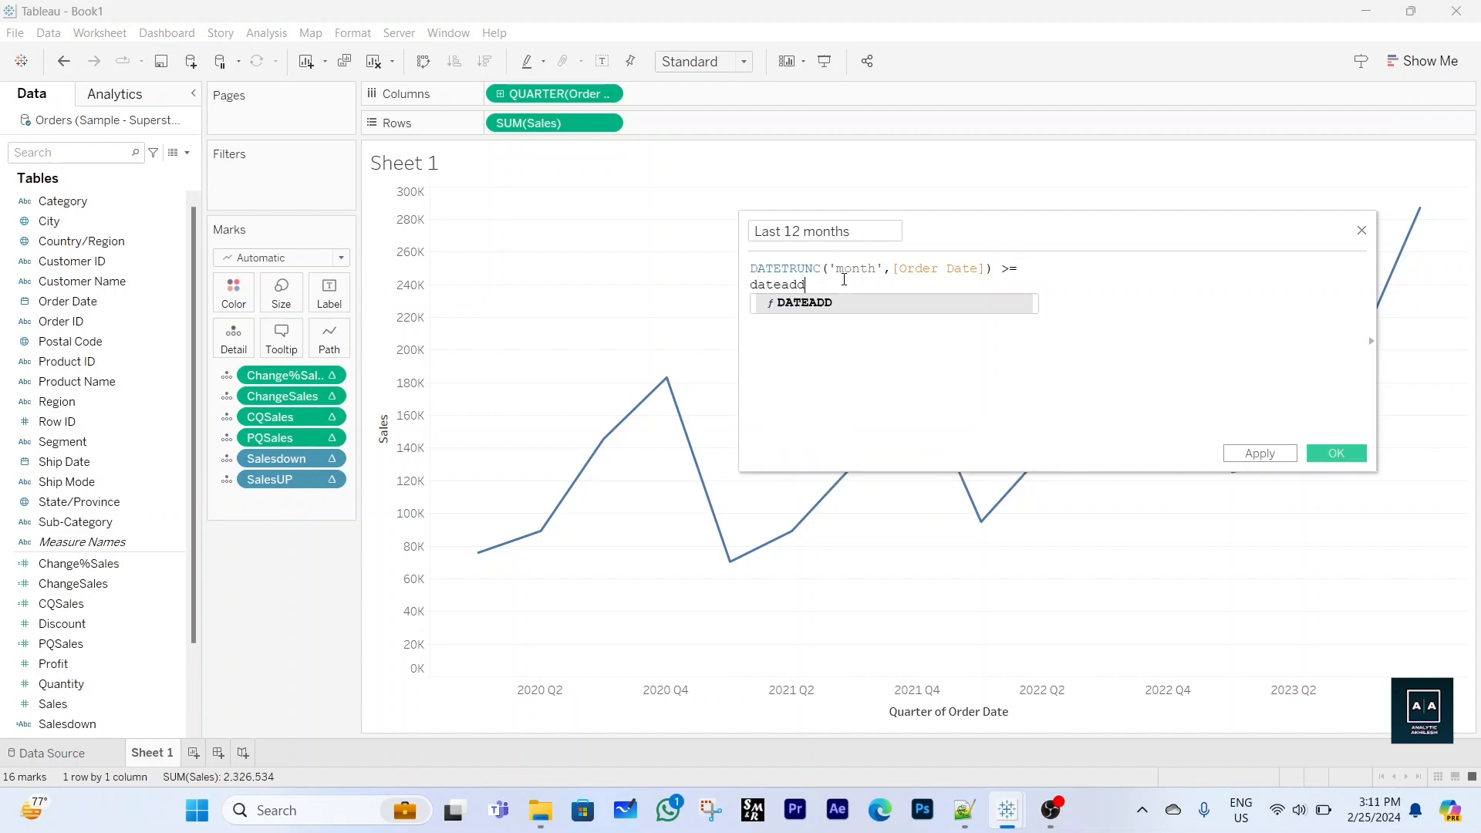
pyautogui.press('Return')
pyautogui.write("'mont")
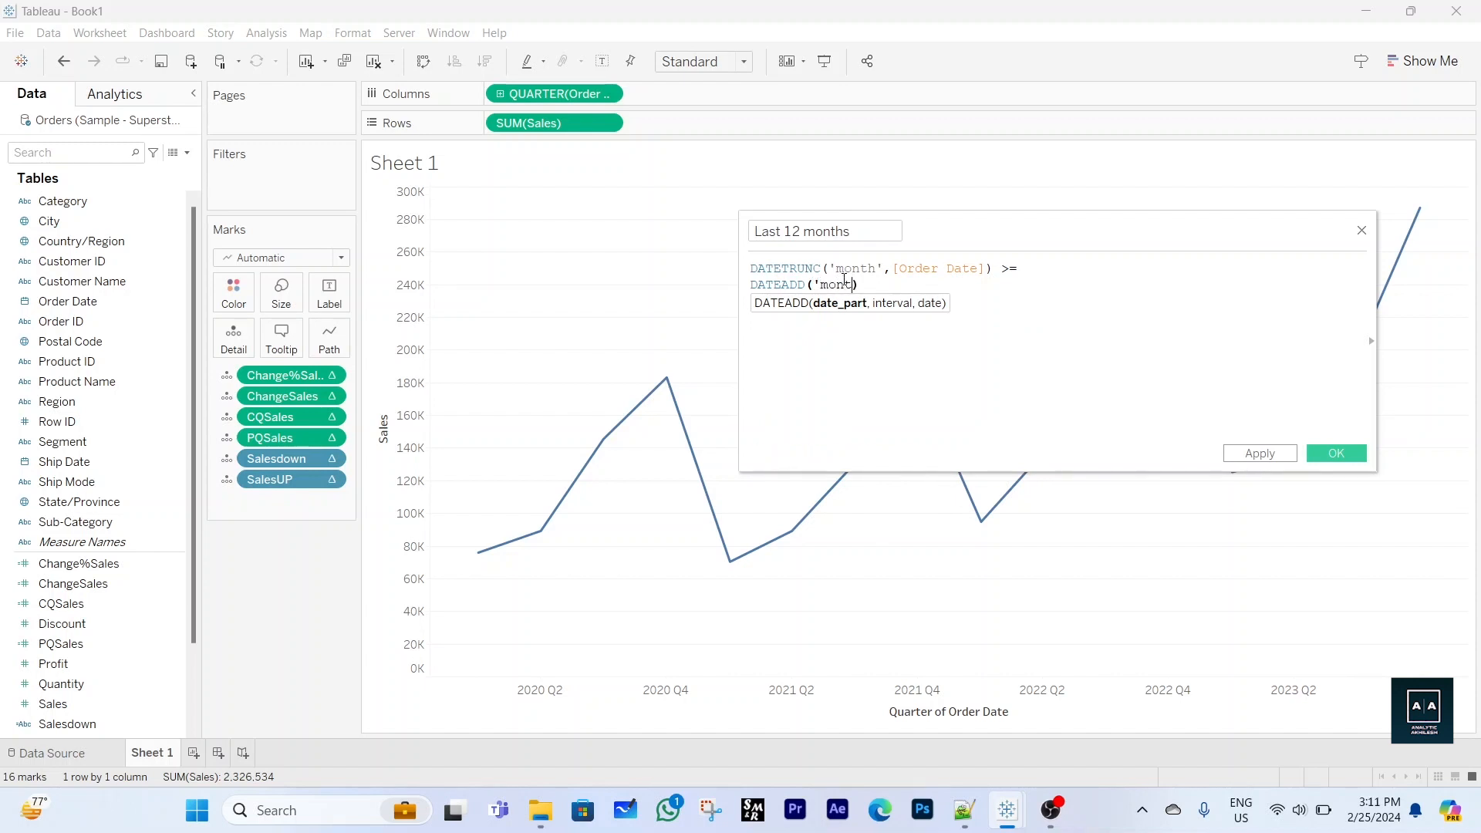
pyautogui.write("h'")
pyautogui.write(',-11')
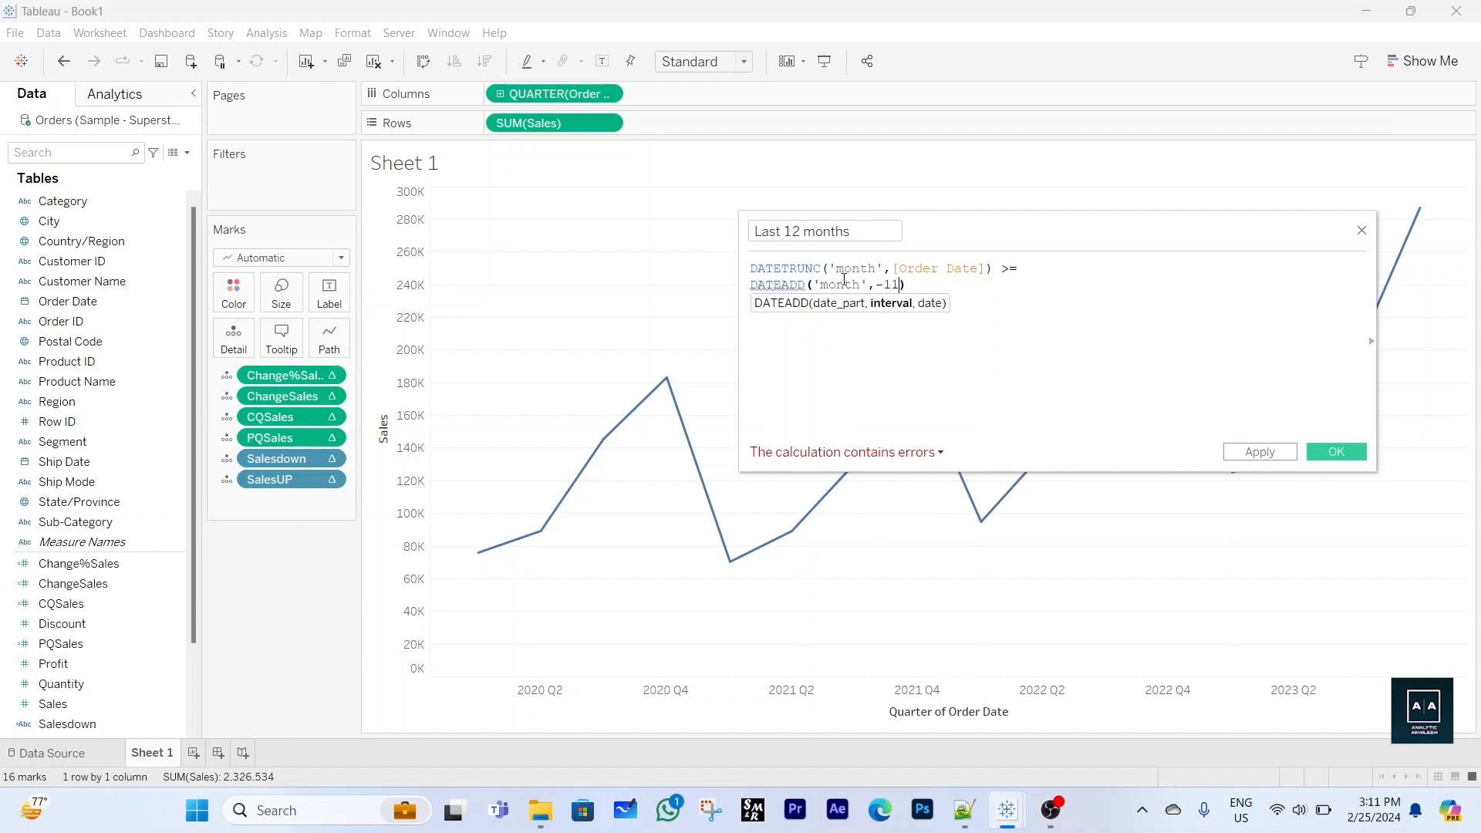
pyautogui.write(',')
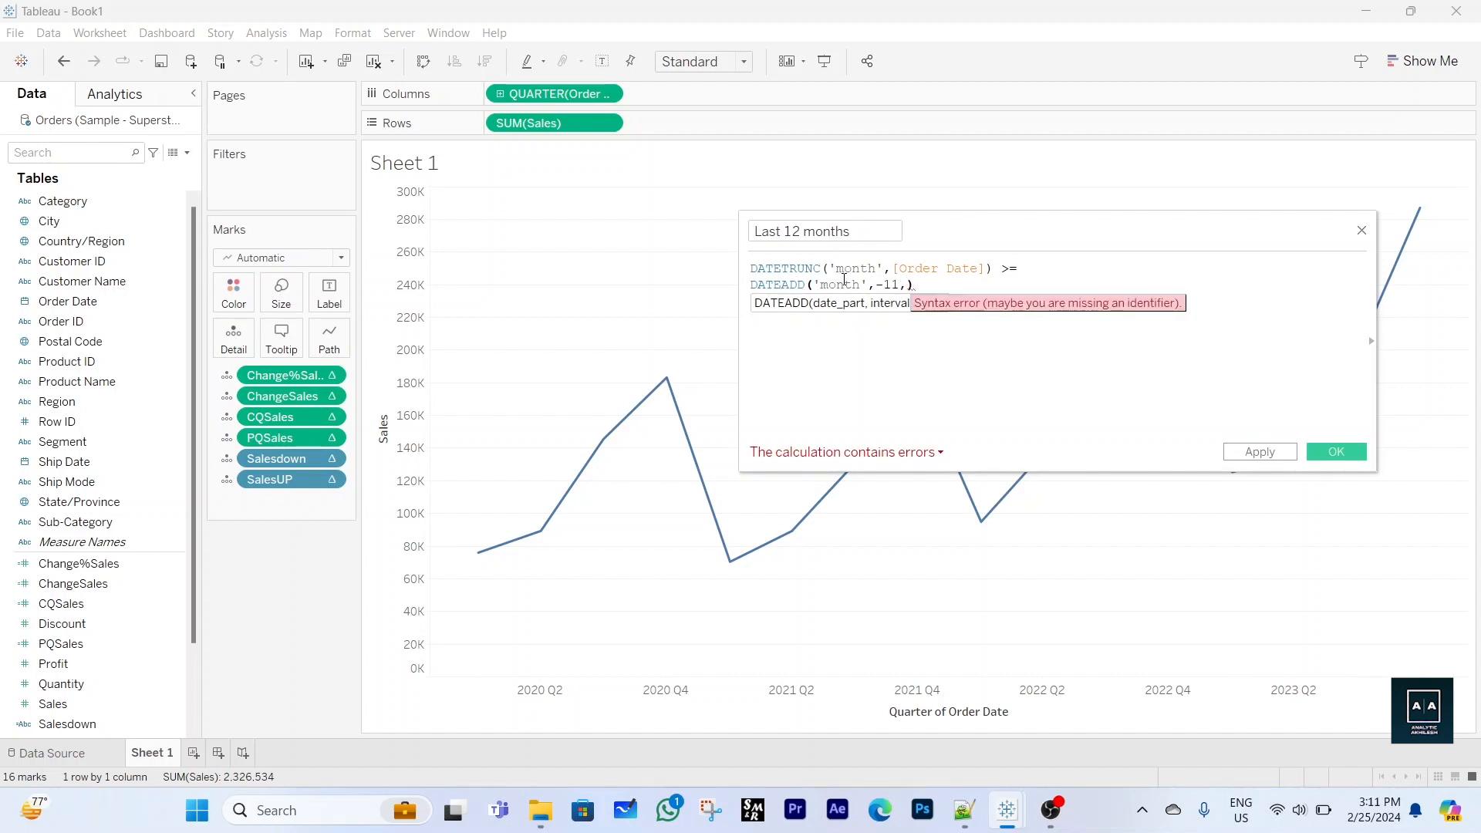
# Complete DATEADD's date argument with {MAX(DATETRUNC('month',[Order Date]))} and save the calculated field
pyautogui.write('[MAX(')
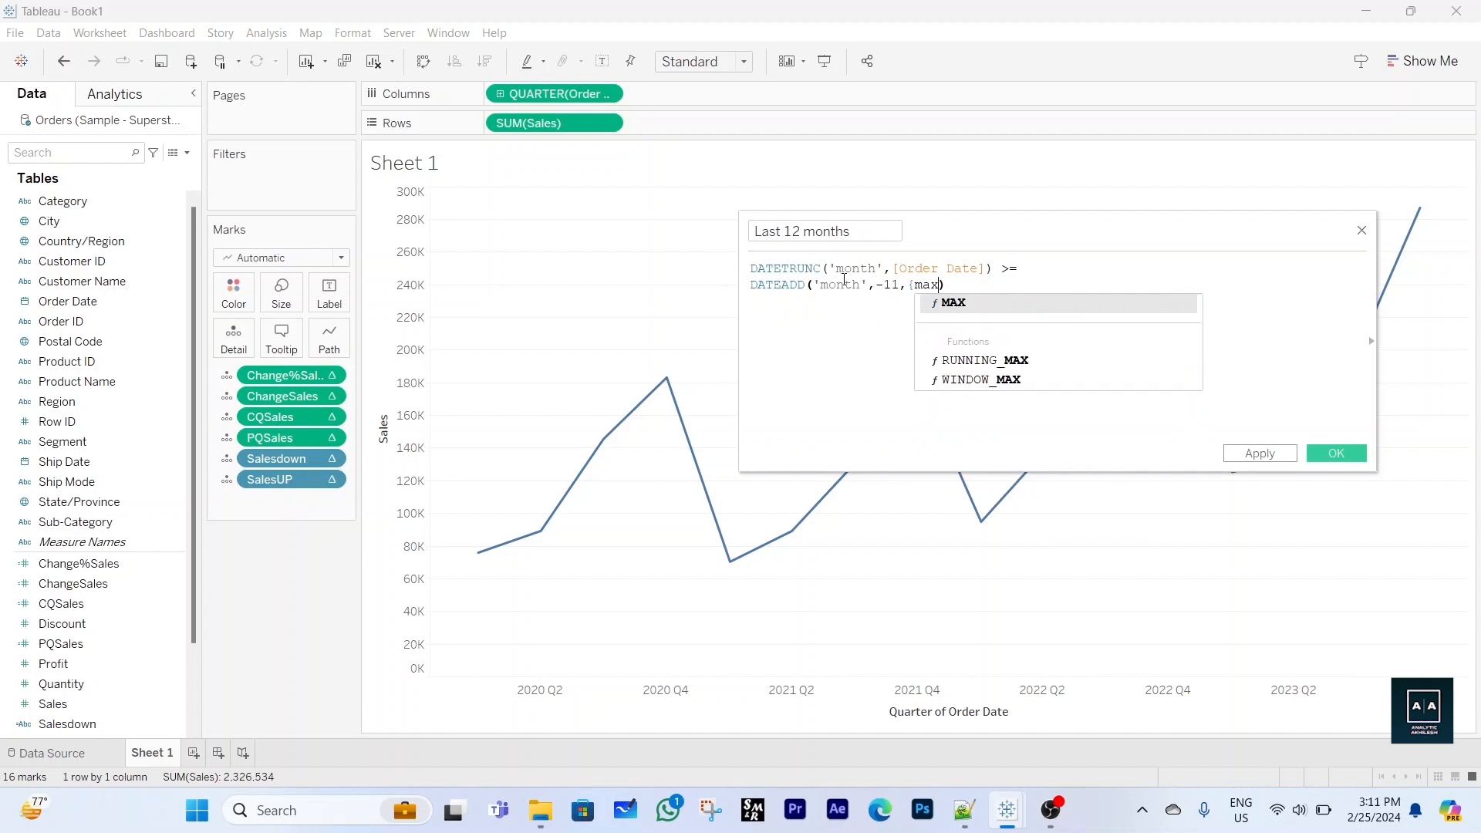
pyautogui.write('DATETRUNC(')
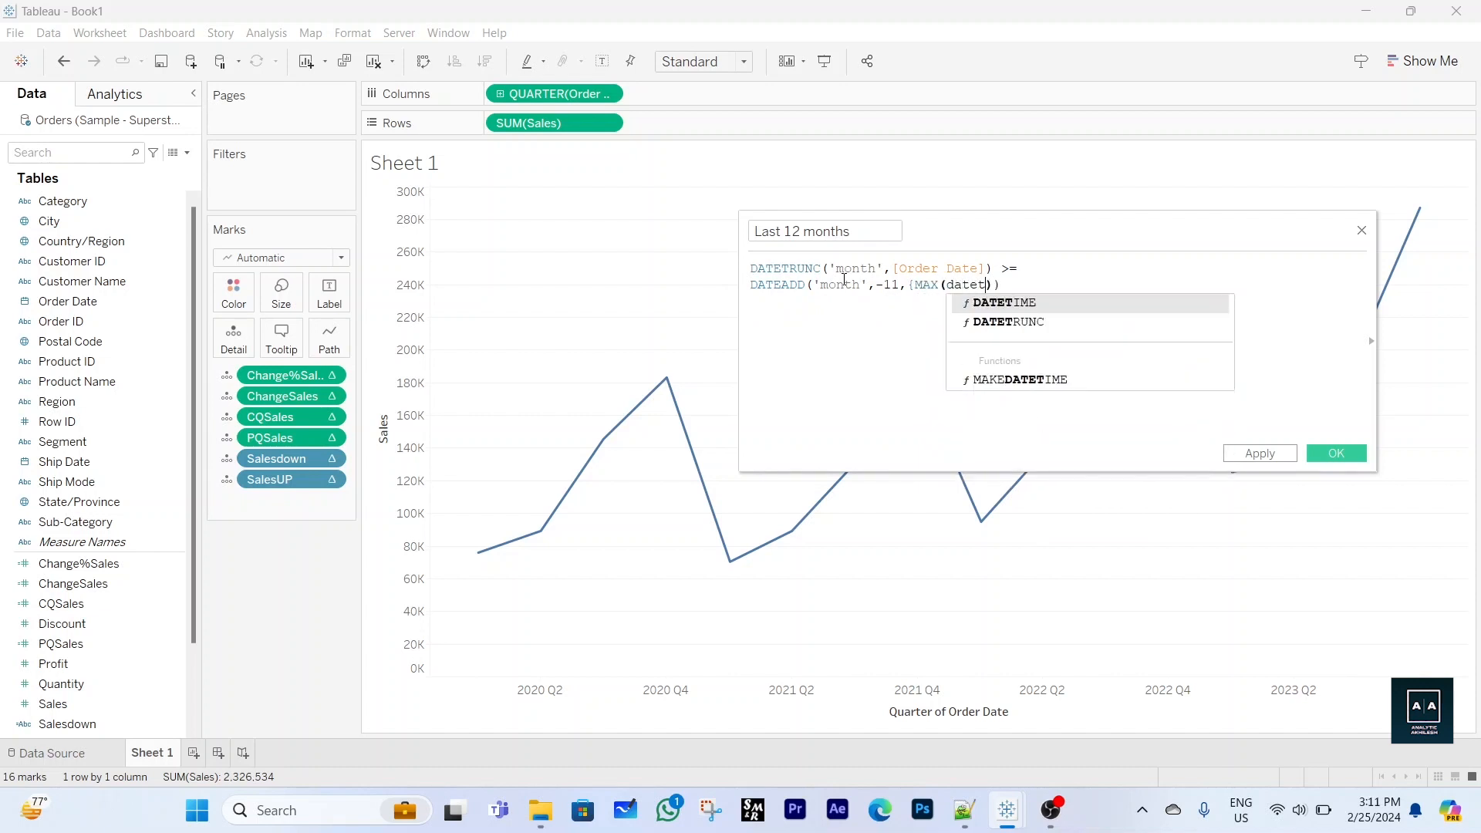
pyautogui.write("'month")
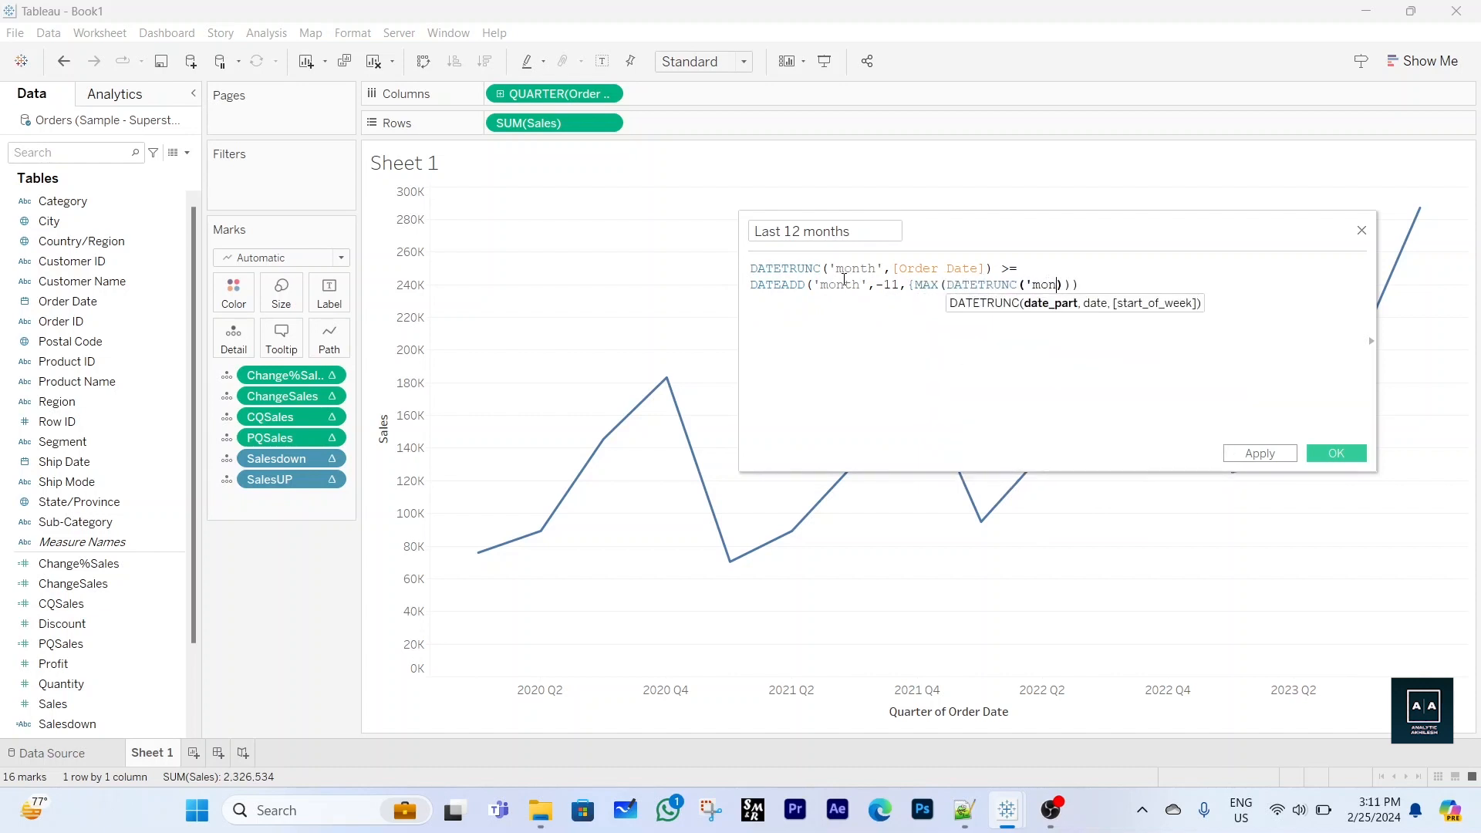
pyautogui.write(',')
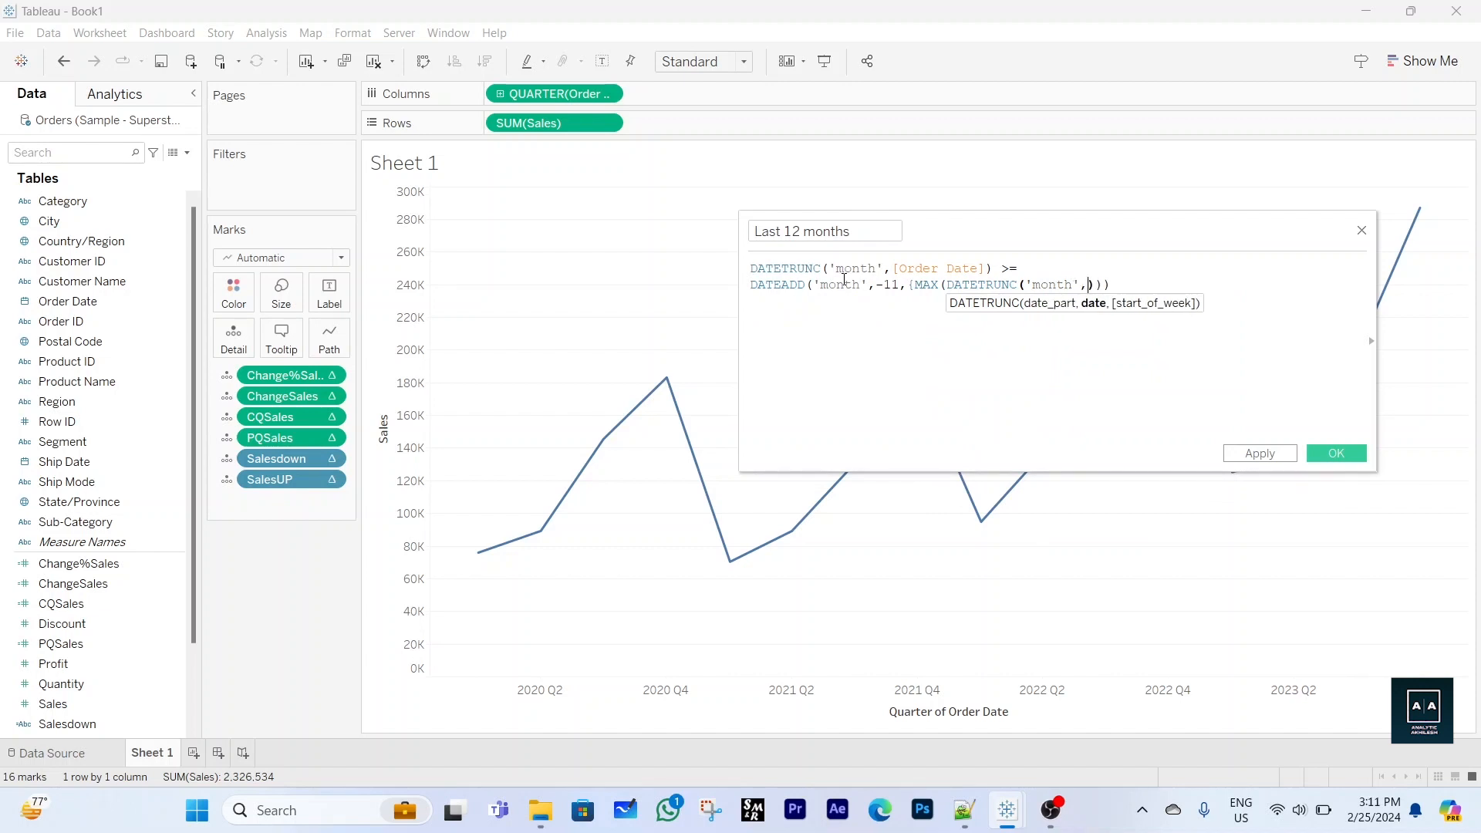
pyautogui.write('ord')
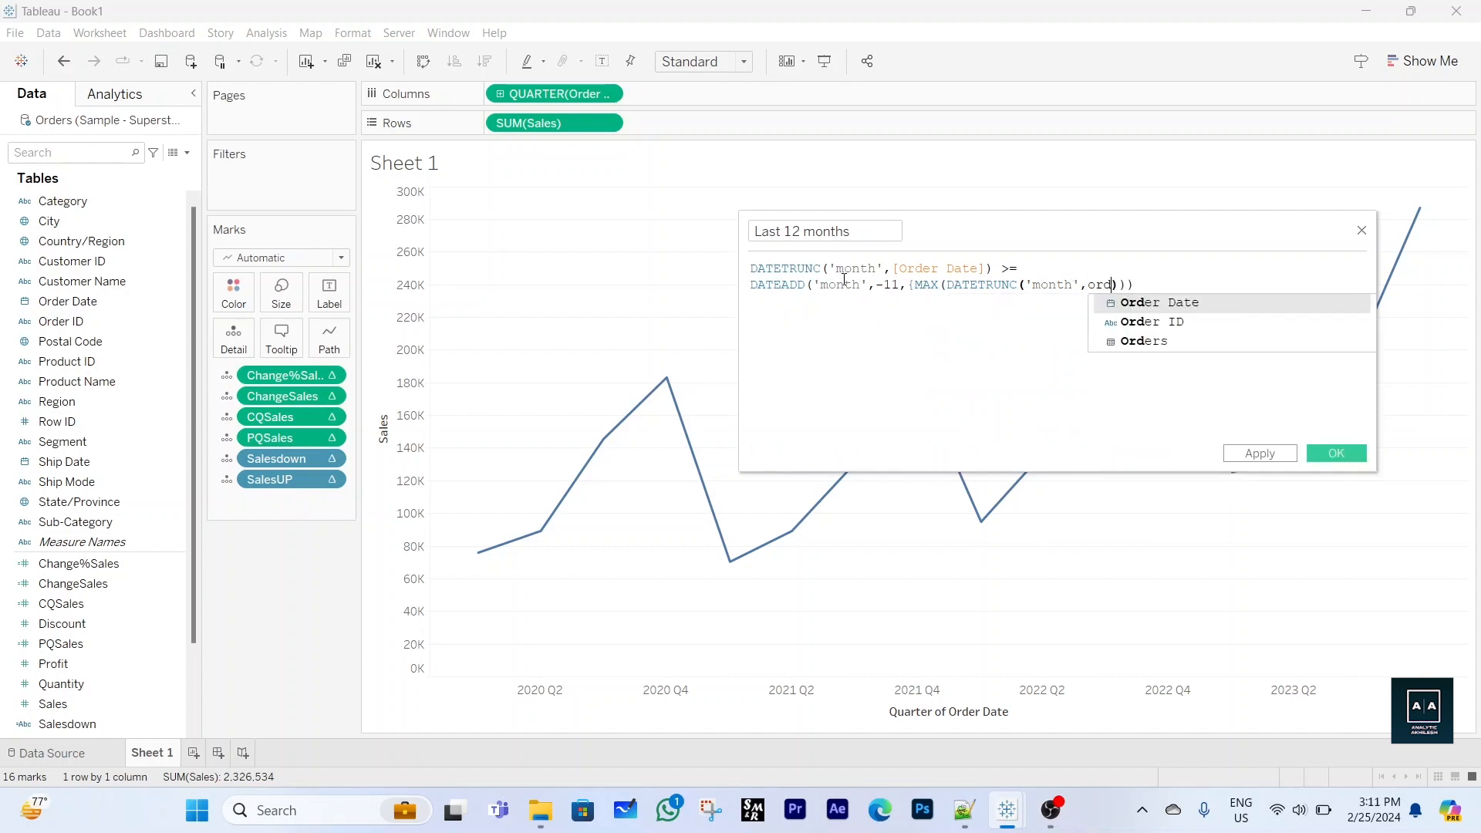
pyautogui.press('Return')
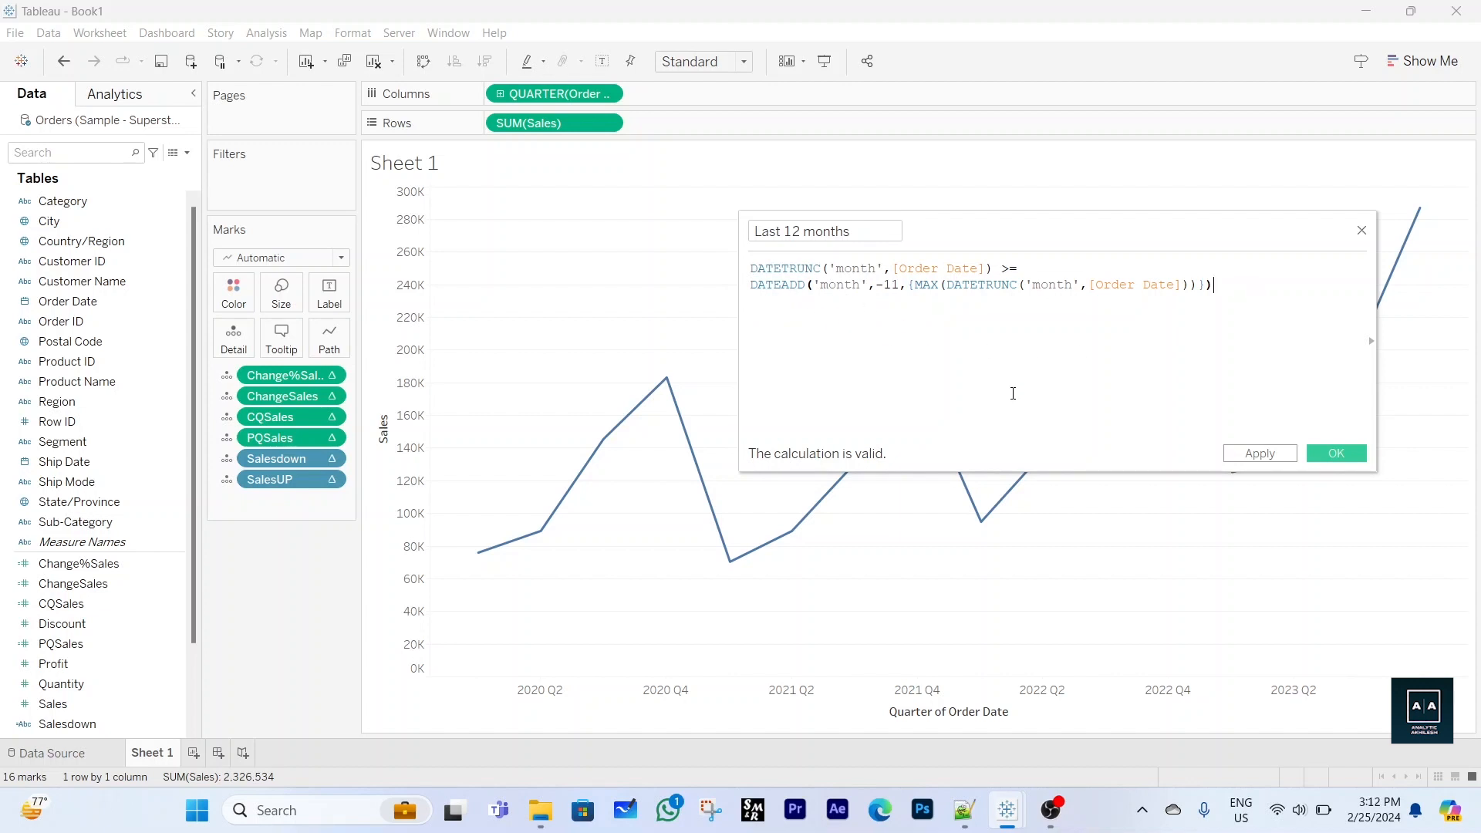
pyautogui.click(1328, 455)
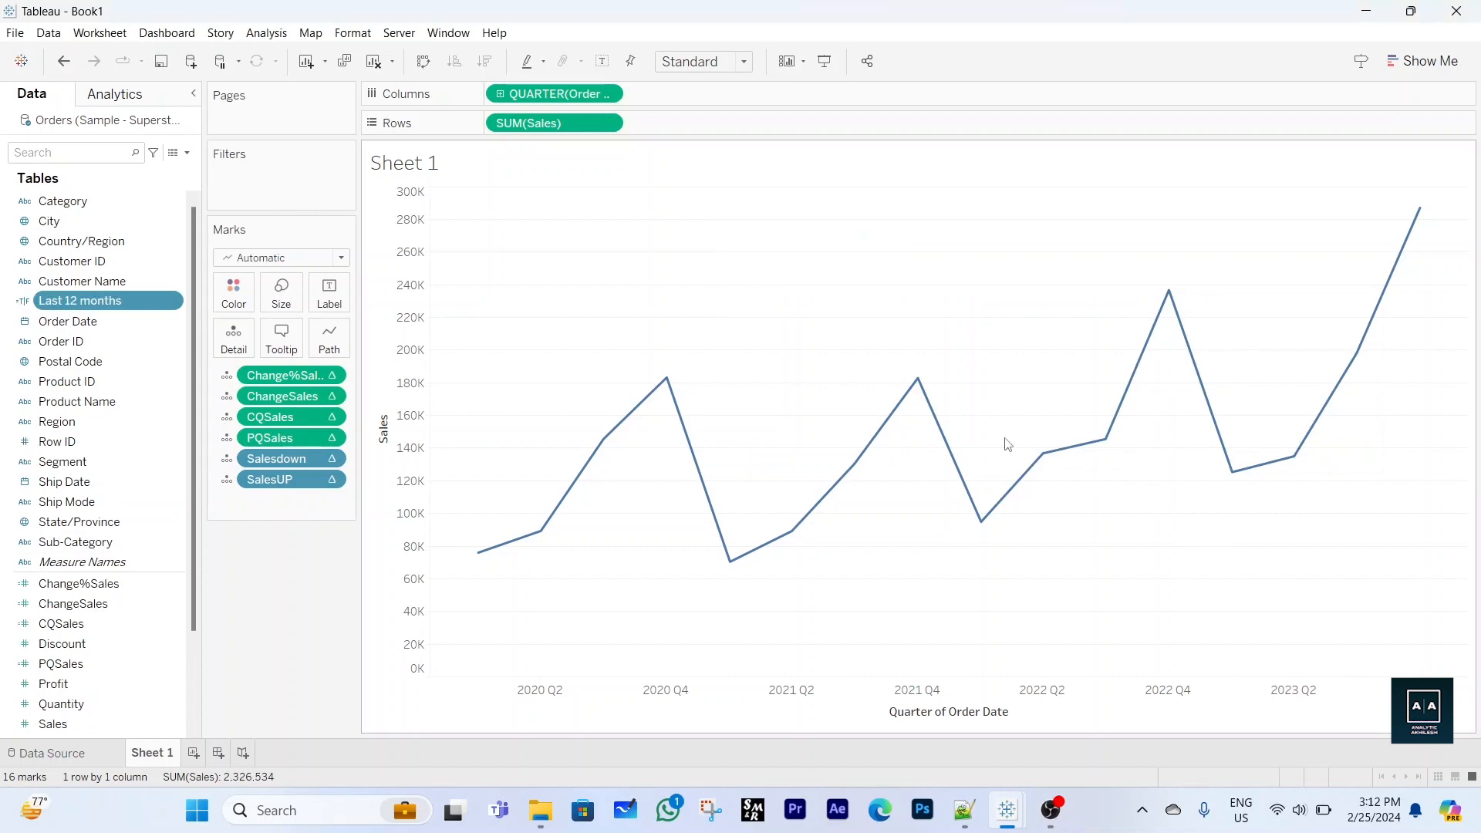
# Filter the chart to Last 12 months = True and change the Order Date on Columns from quarters to MONTH
pyautogui.moveTo(112, 303); pyautogui.dragTo(298, 169)
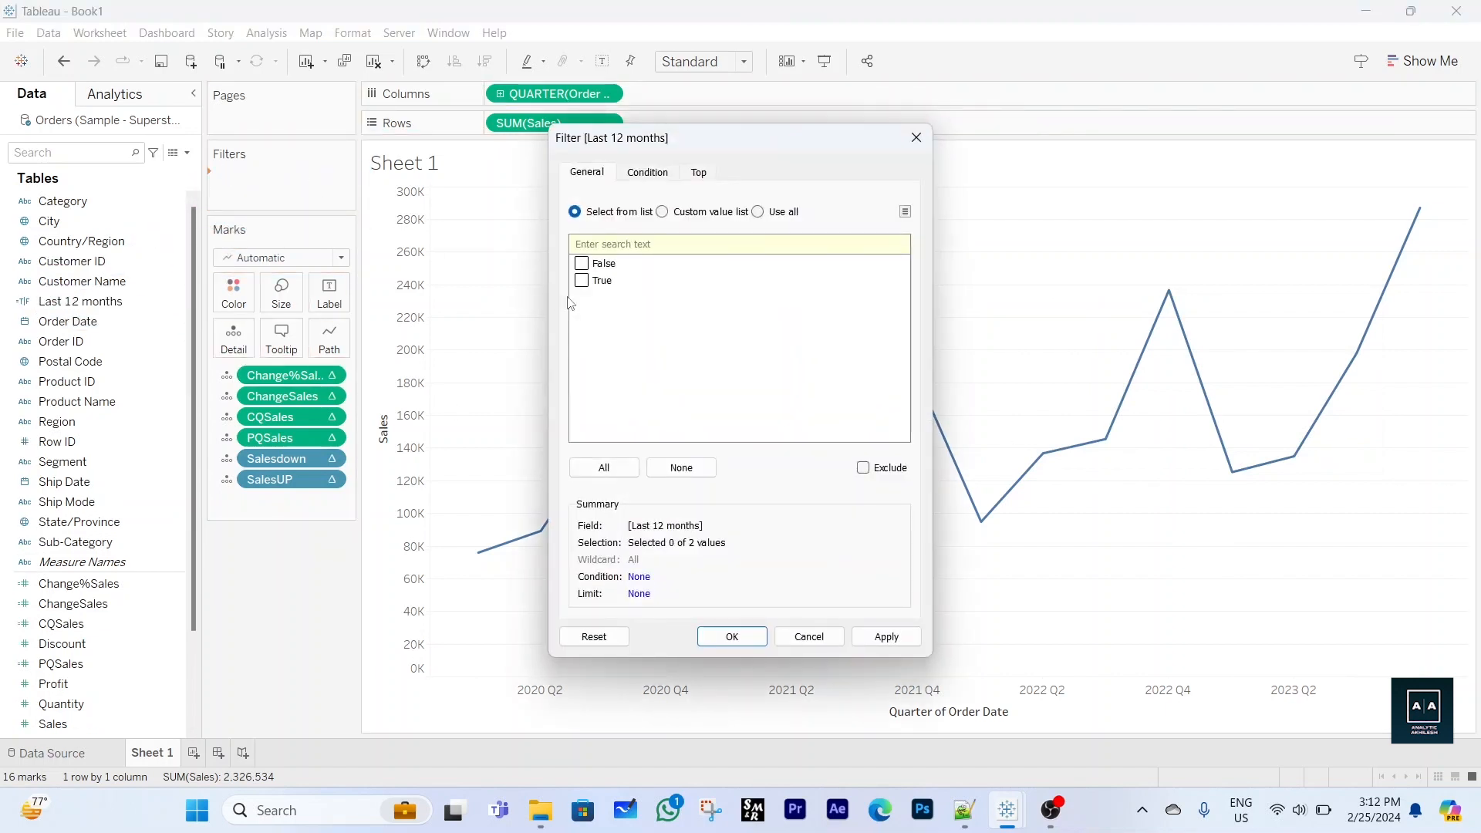
pyautogui.click(582, 280)
pyautogui.click(760, 638)
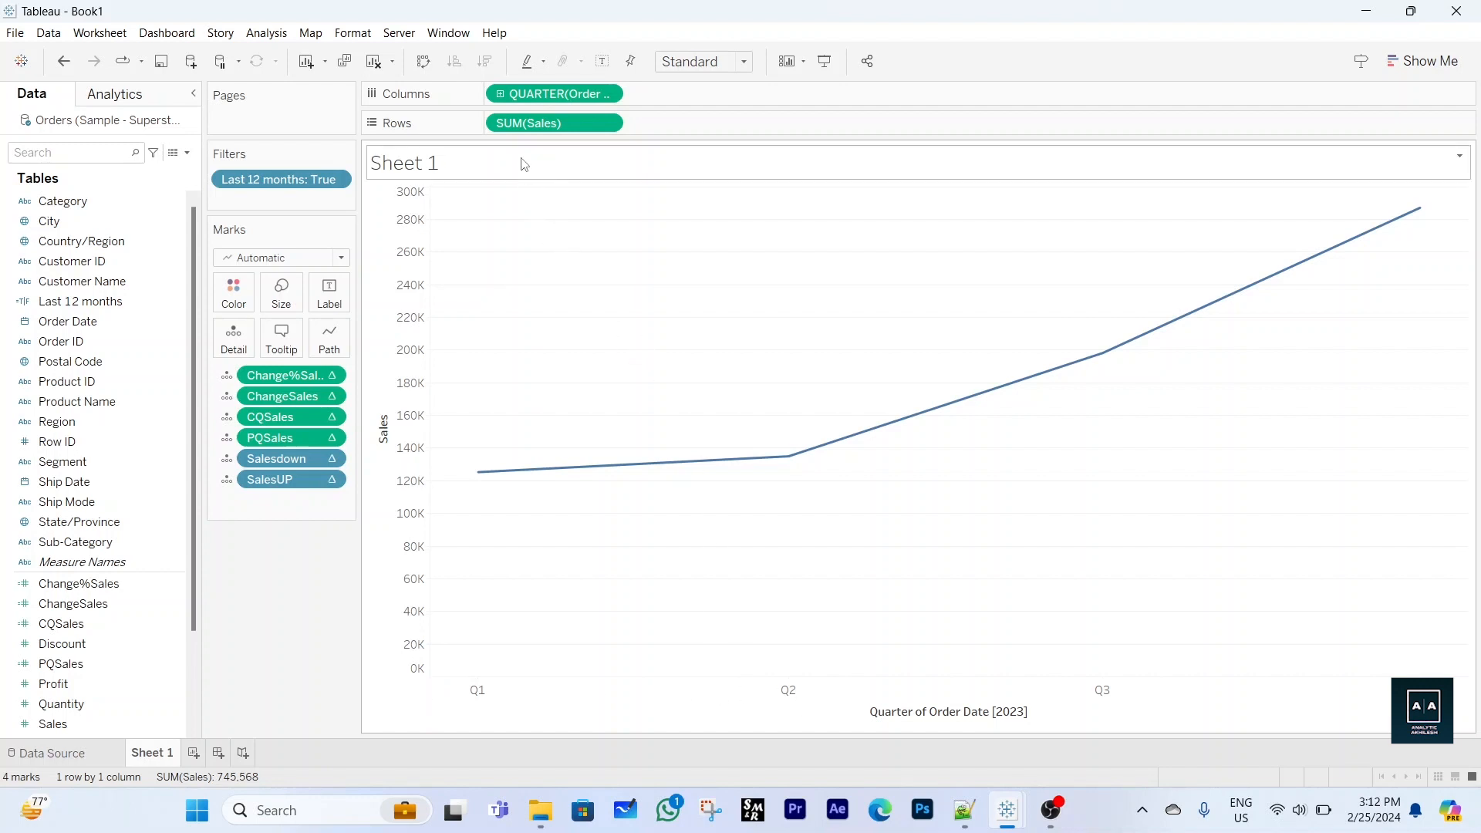
pyautogui.click(500, 94)
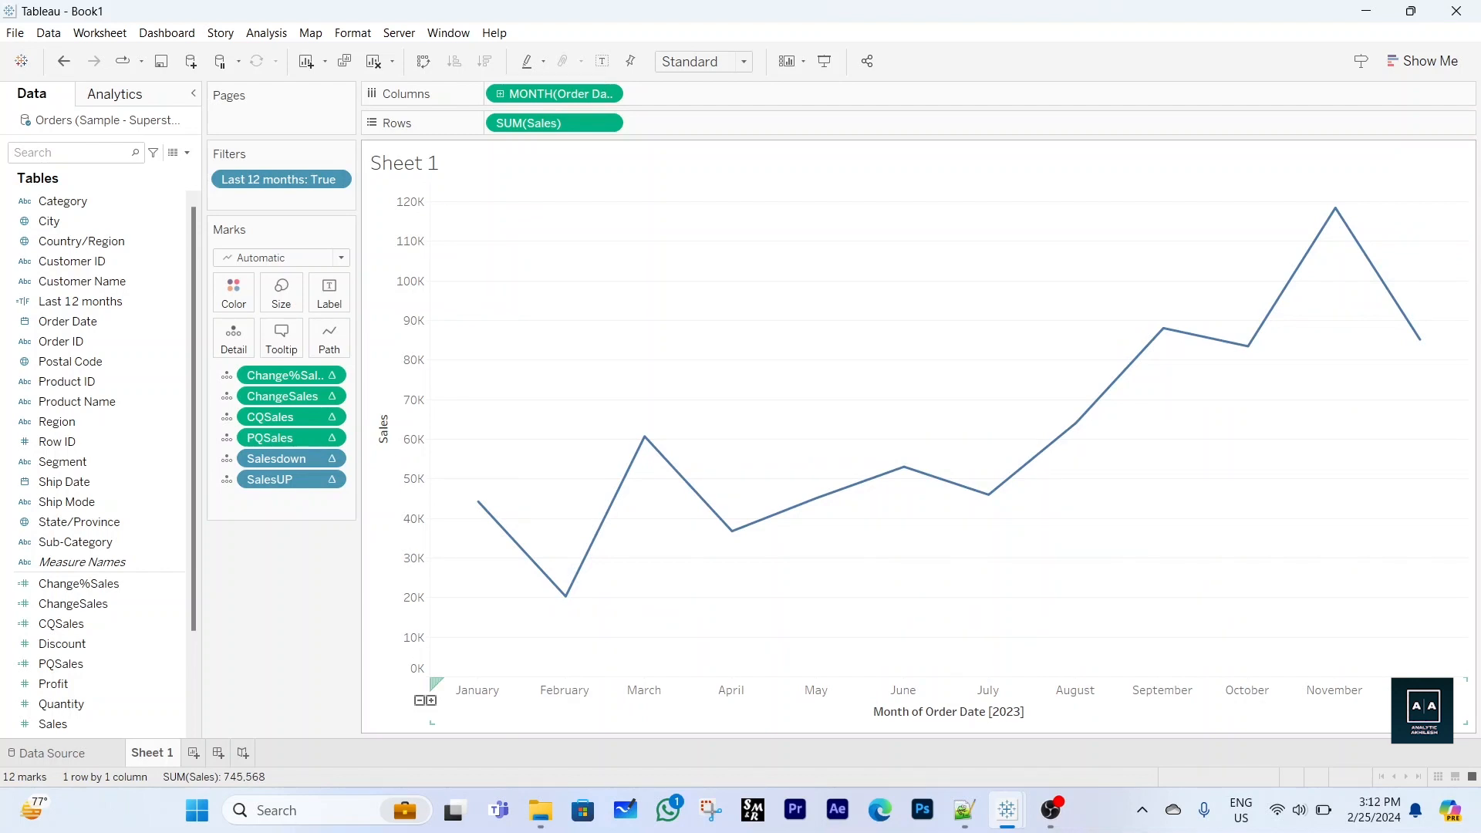
# Replace the sheet title with "Sales" and a second line "Current Qtr :" followed by the inserted AGG(CQSales) field
pyautogui.doubleClick(443, 165)
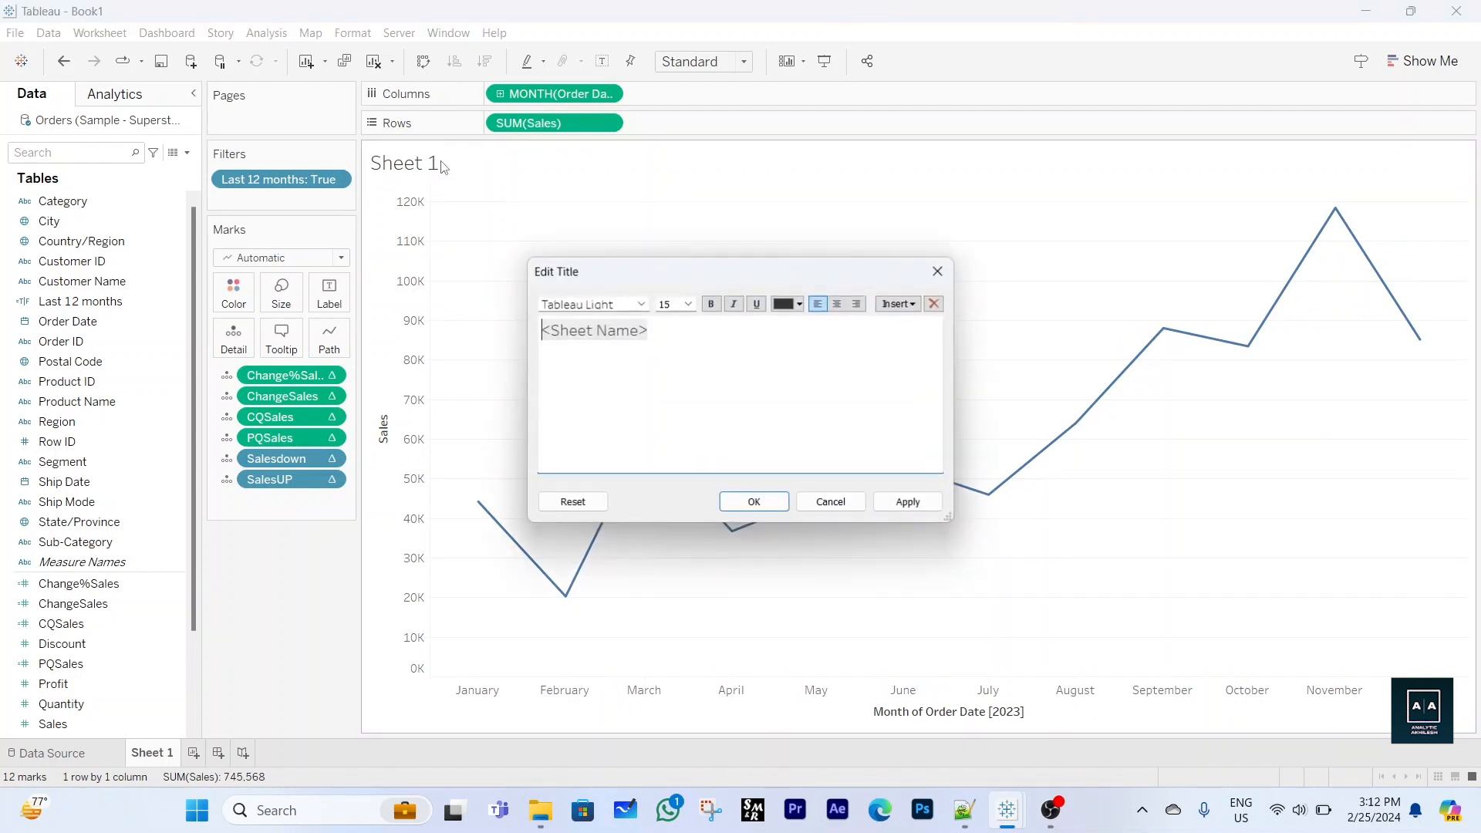
pyautogui.moveTo(664, 330); pyautogui.dragTo(511, 337)
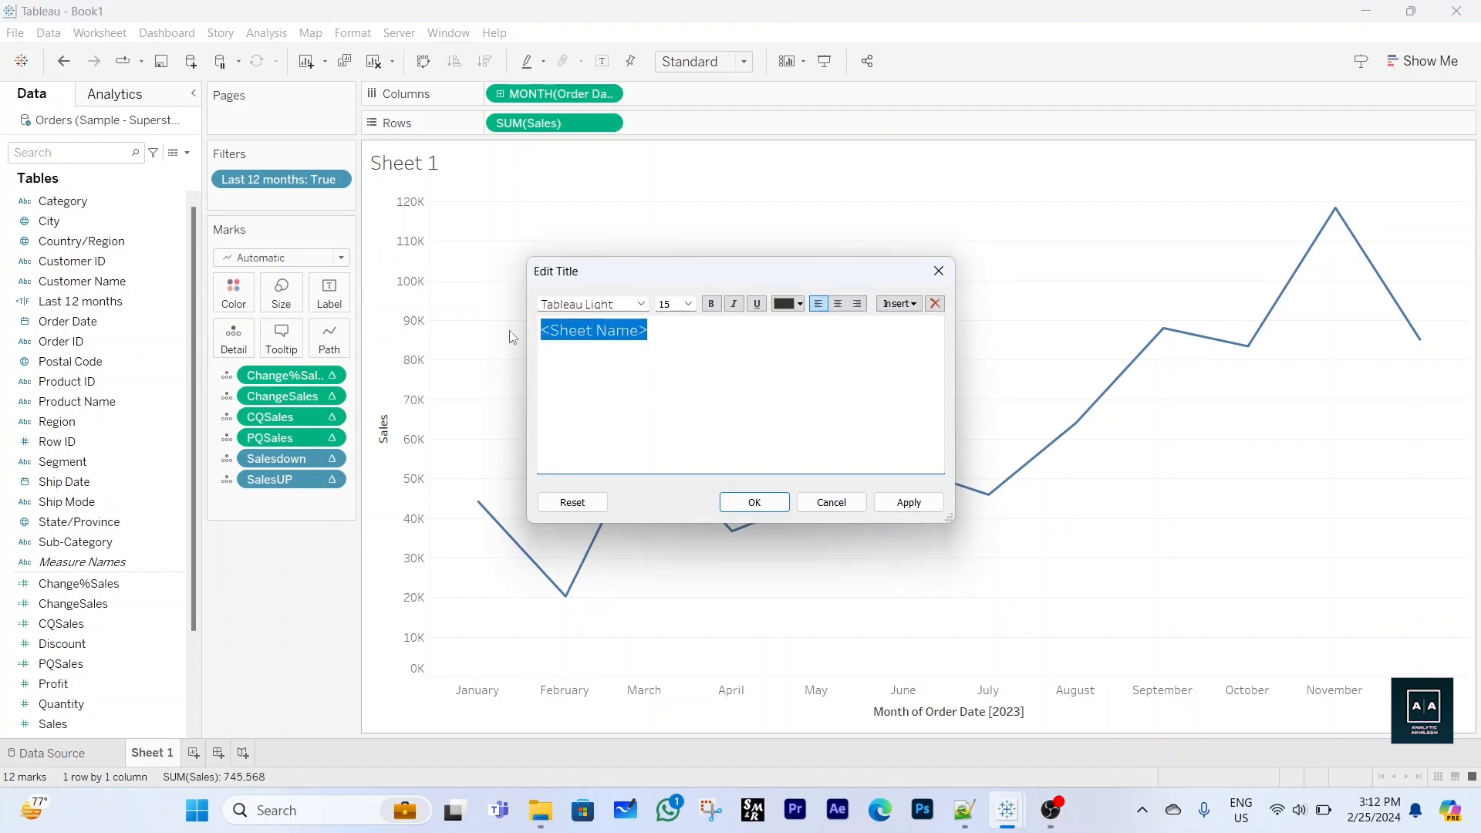
pyautogui.write('S')
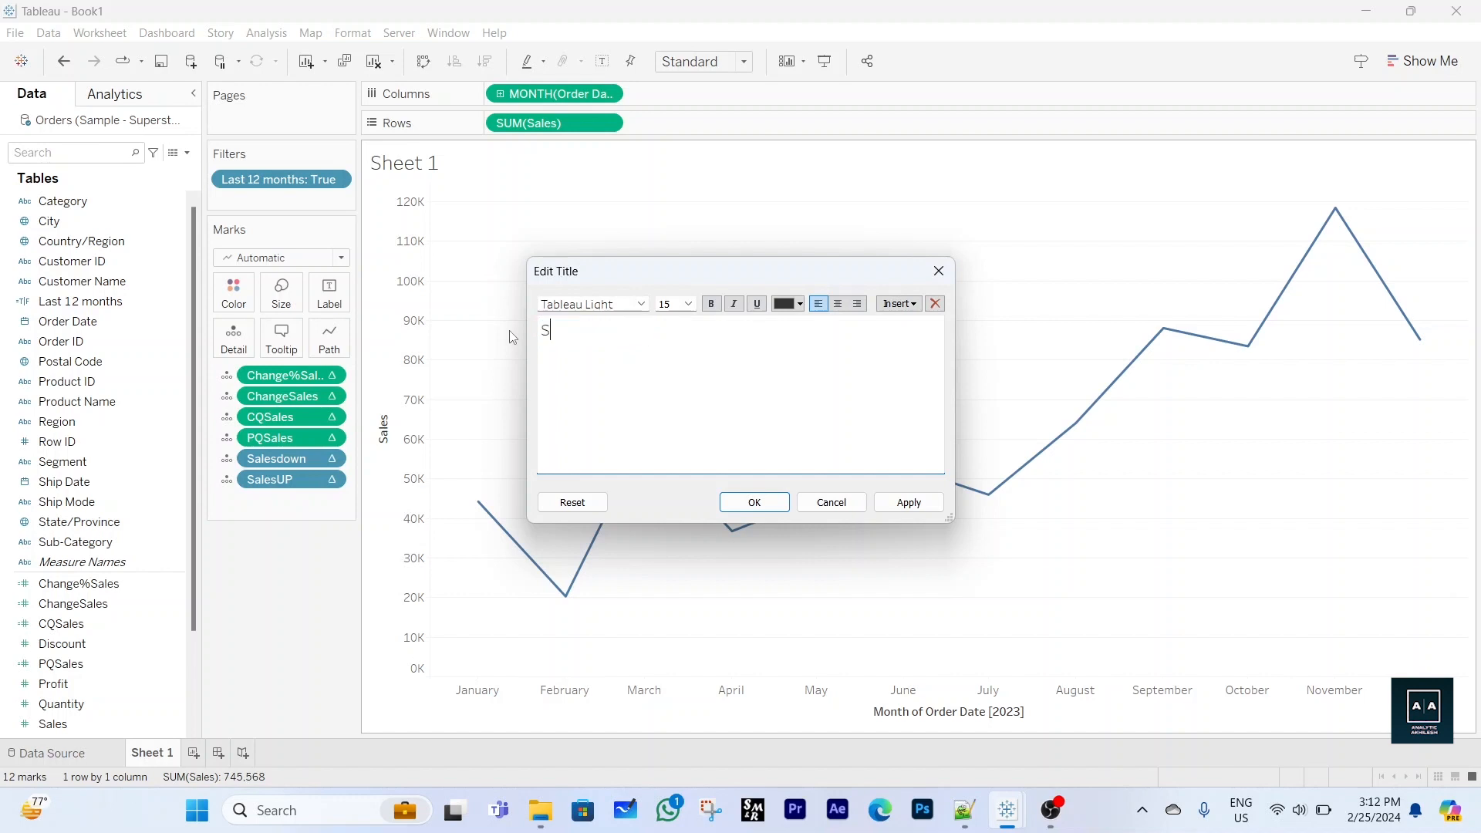
pyautogui.write('ales')
pyautogui.write('Current')
pyautogui.write(' Qtr')
pyautogui.write(' :')
pyautogui.click(901, 304)
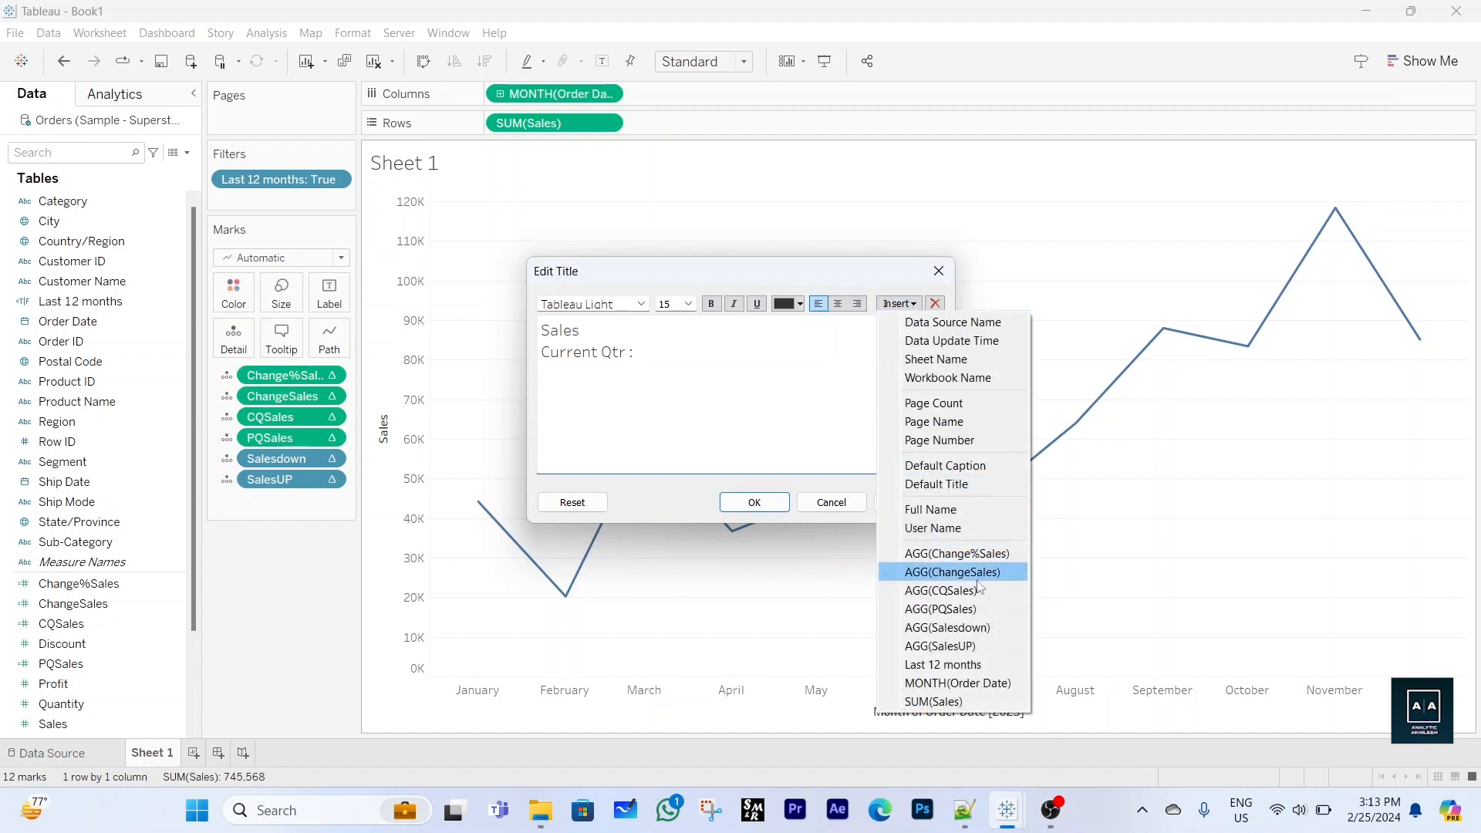
pyautogui.click(941, 590)
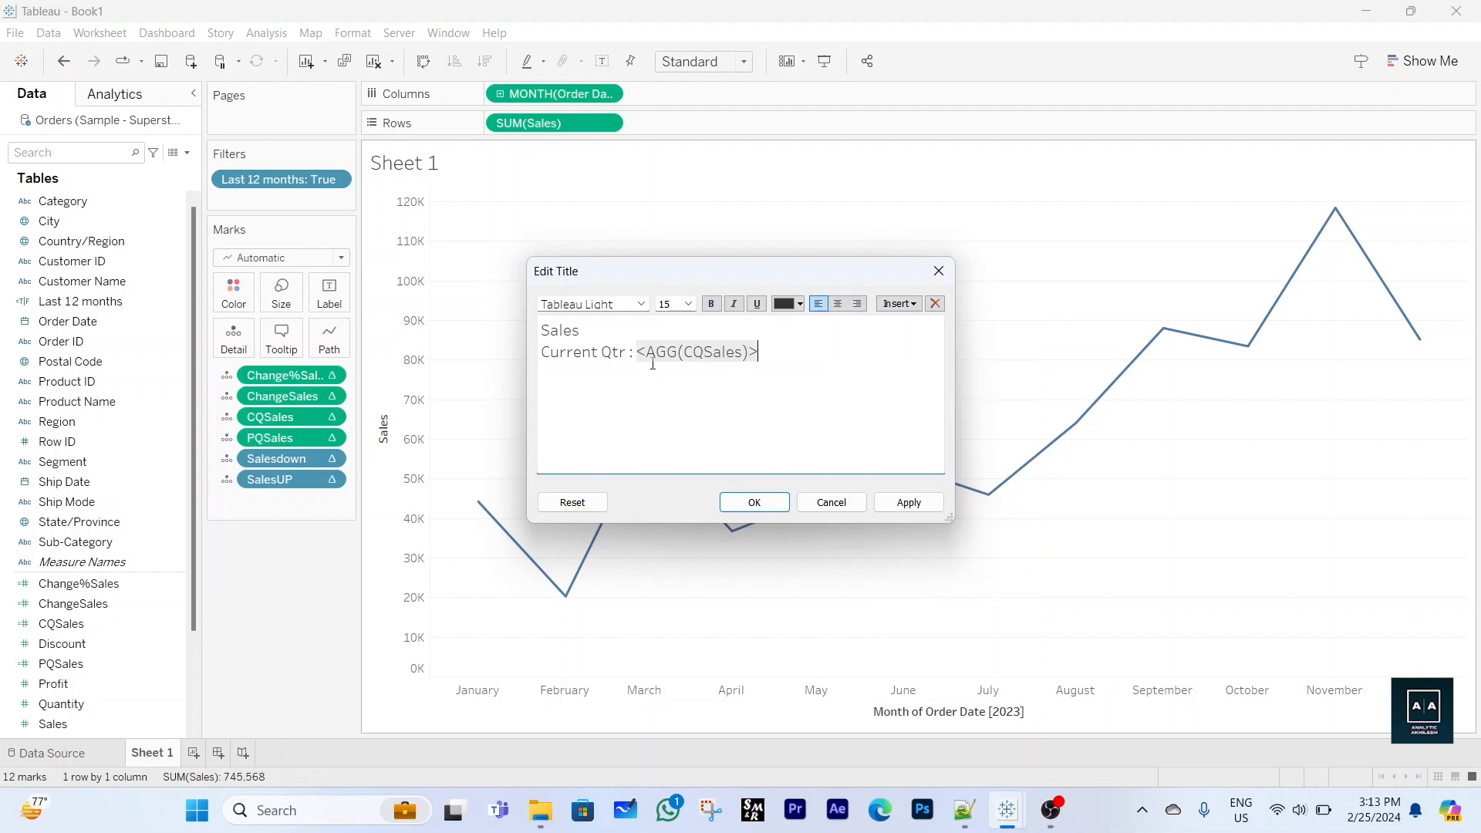
# Format the title's "Current Qtr" text with size 10 and the Tableau Semibold font
pyautogui.moveTo(626, 353); pyautogui.dragTo(542, 355)
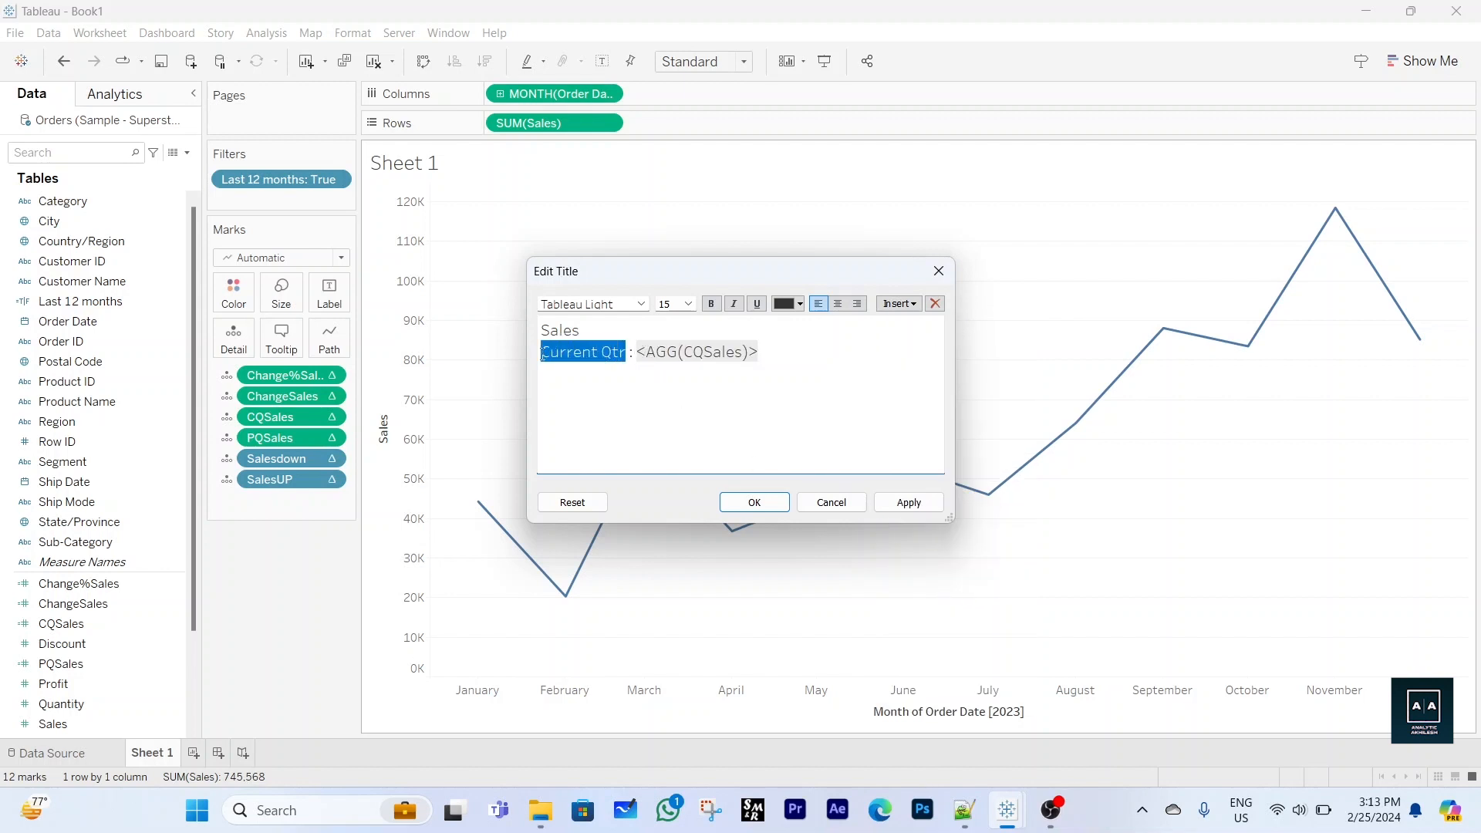
pyautogui.click(689, 304)
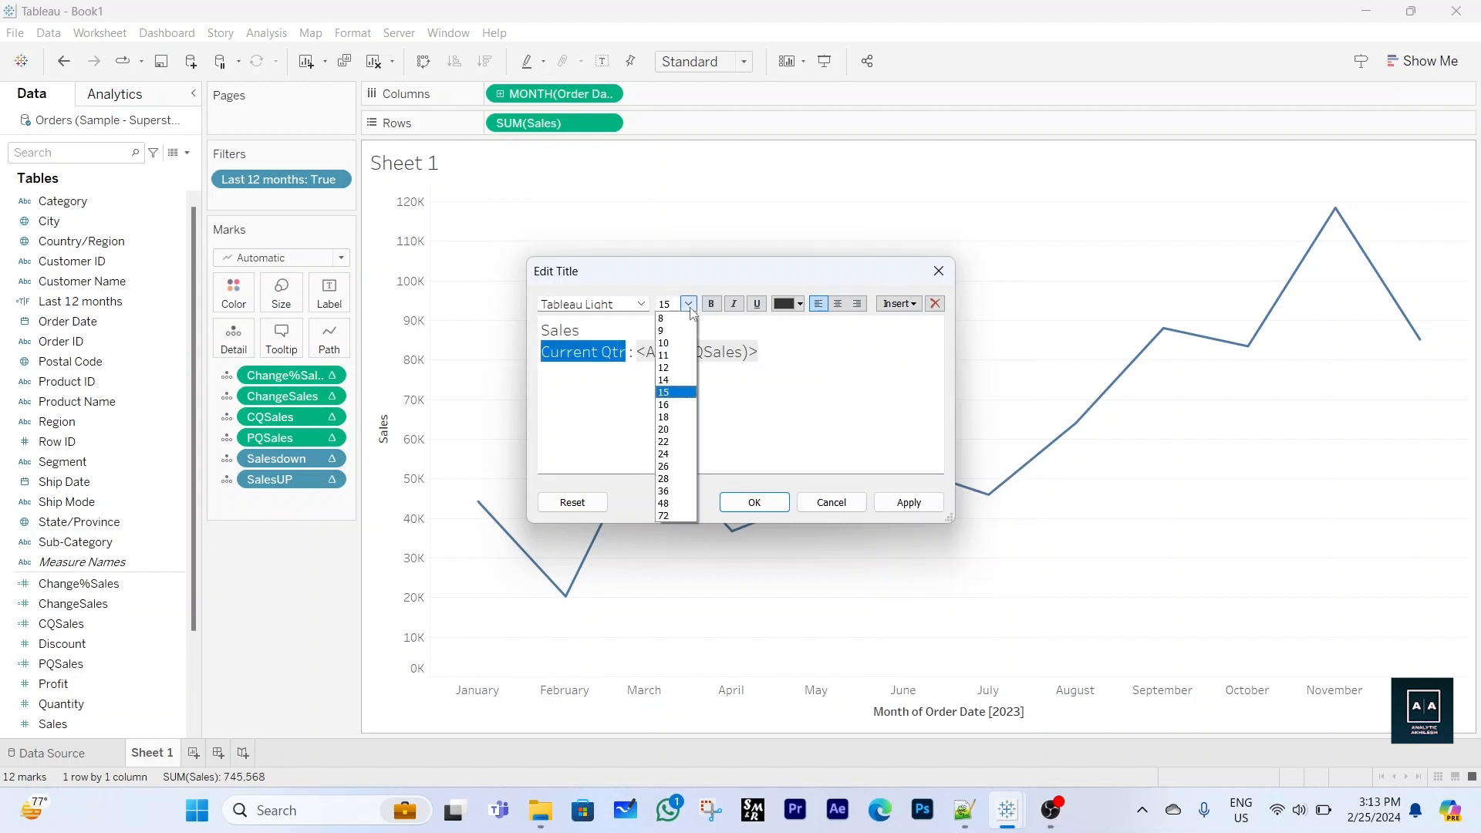
pyautogui.click(668, 343)
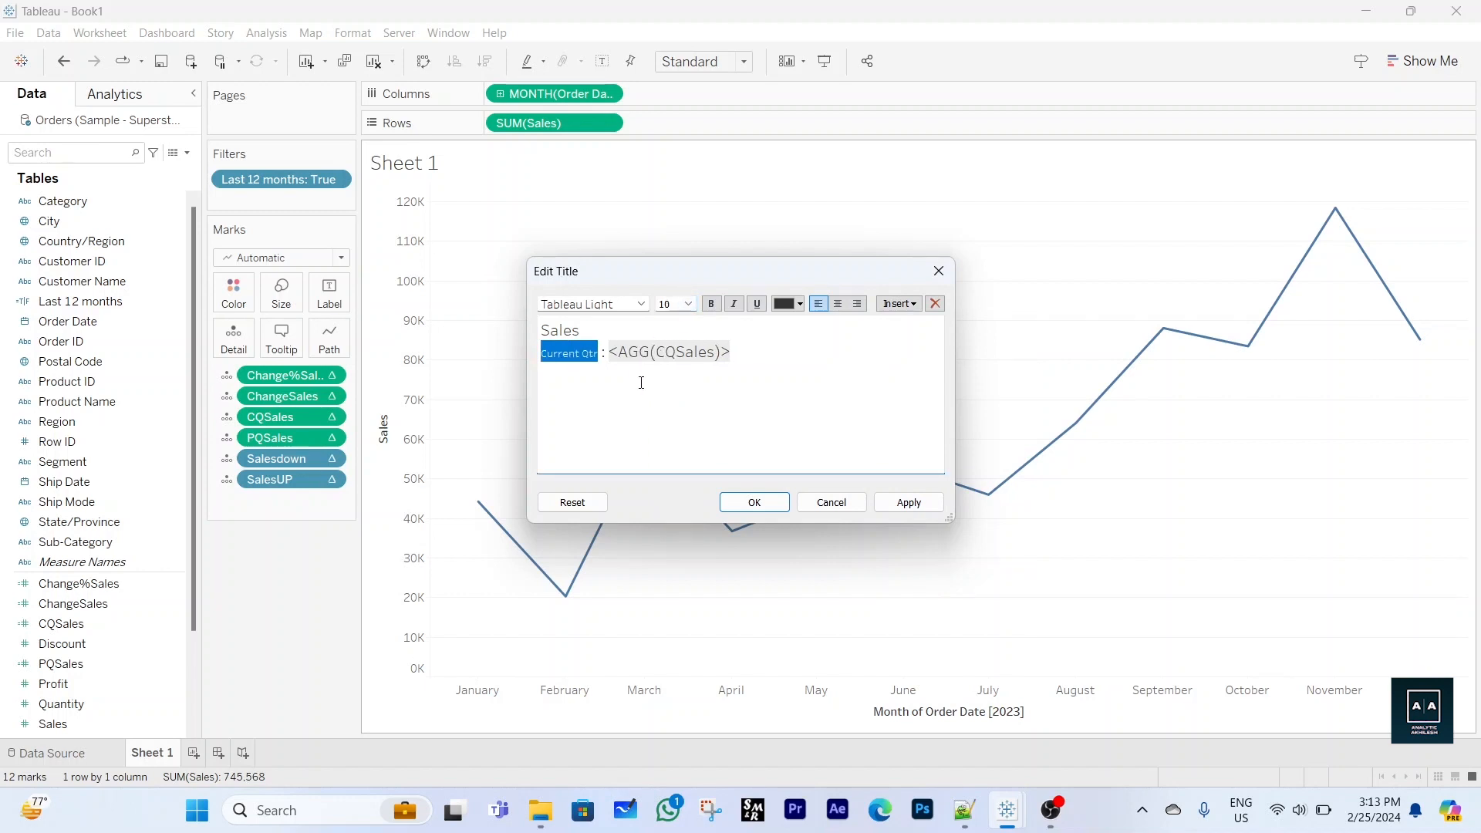
pyautogui.click(641, 303)
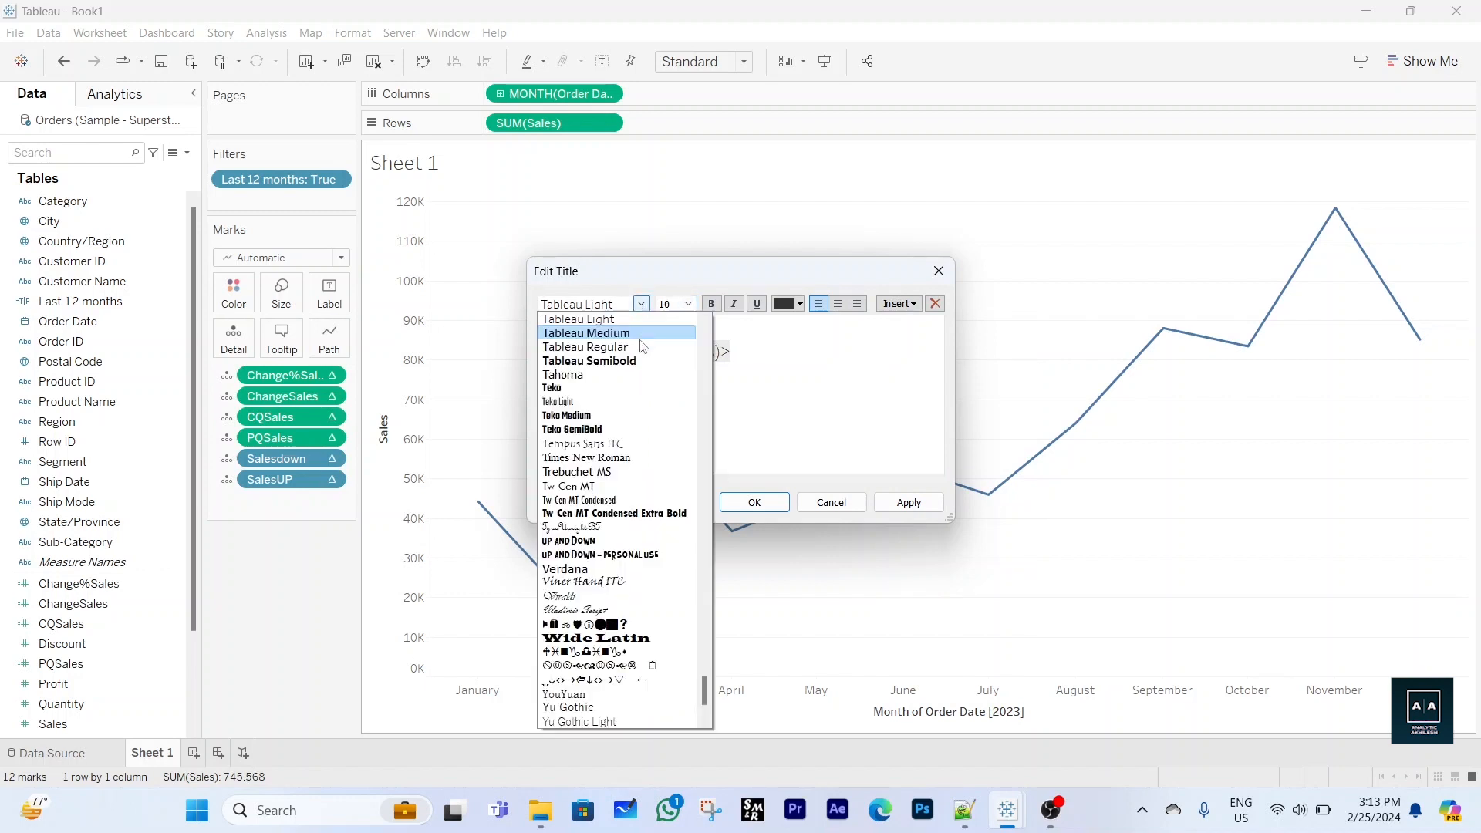
pyautogui.click(617, 359)
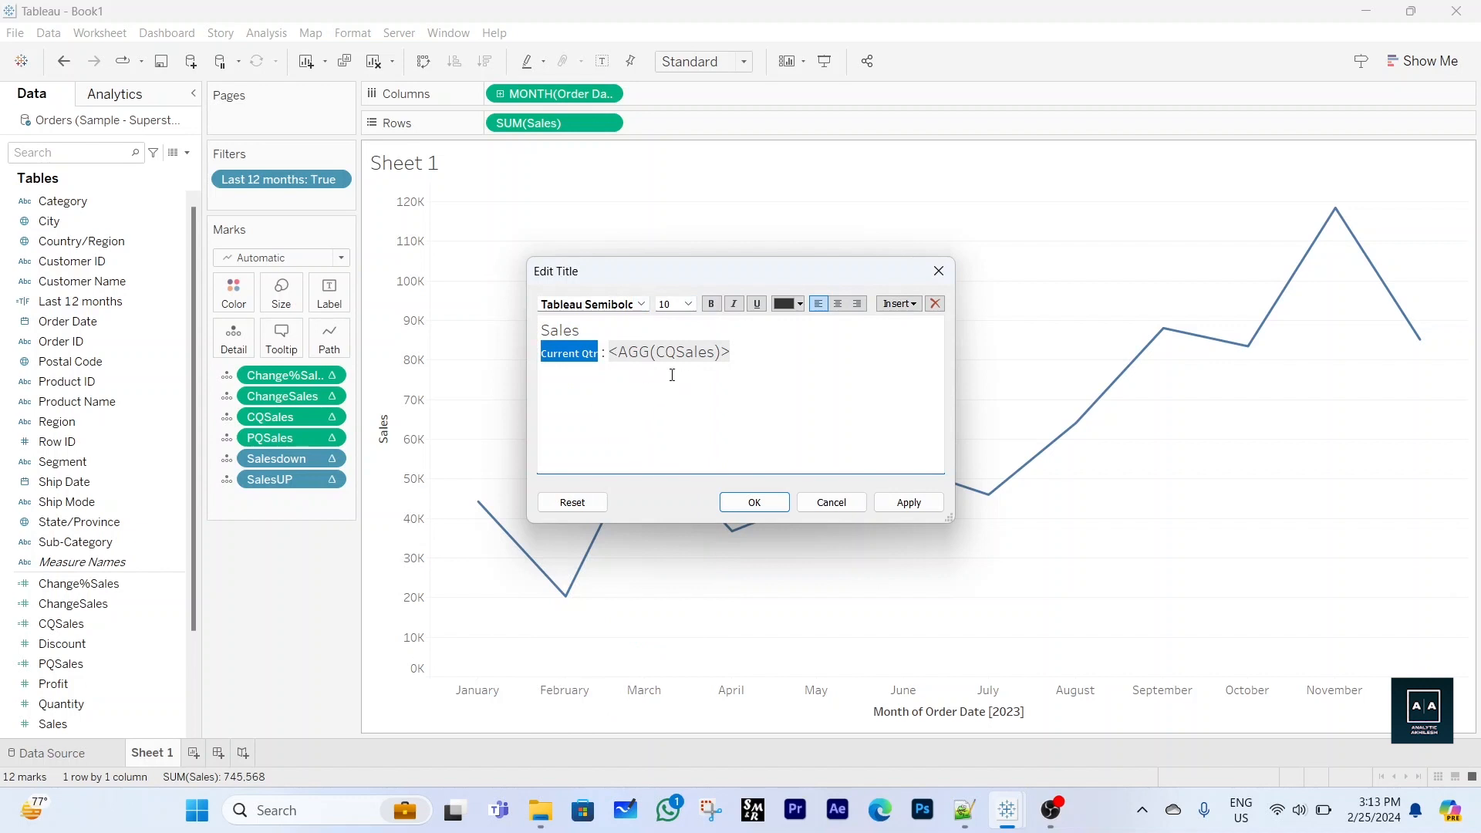
# Make the AGG(CQSales) field in the title bold
pyautogui.click(613, 353)
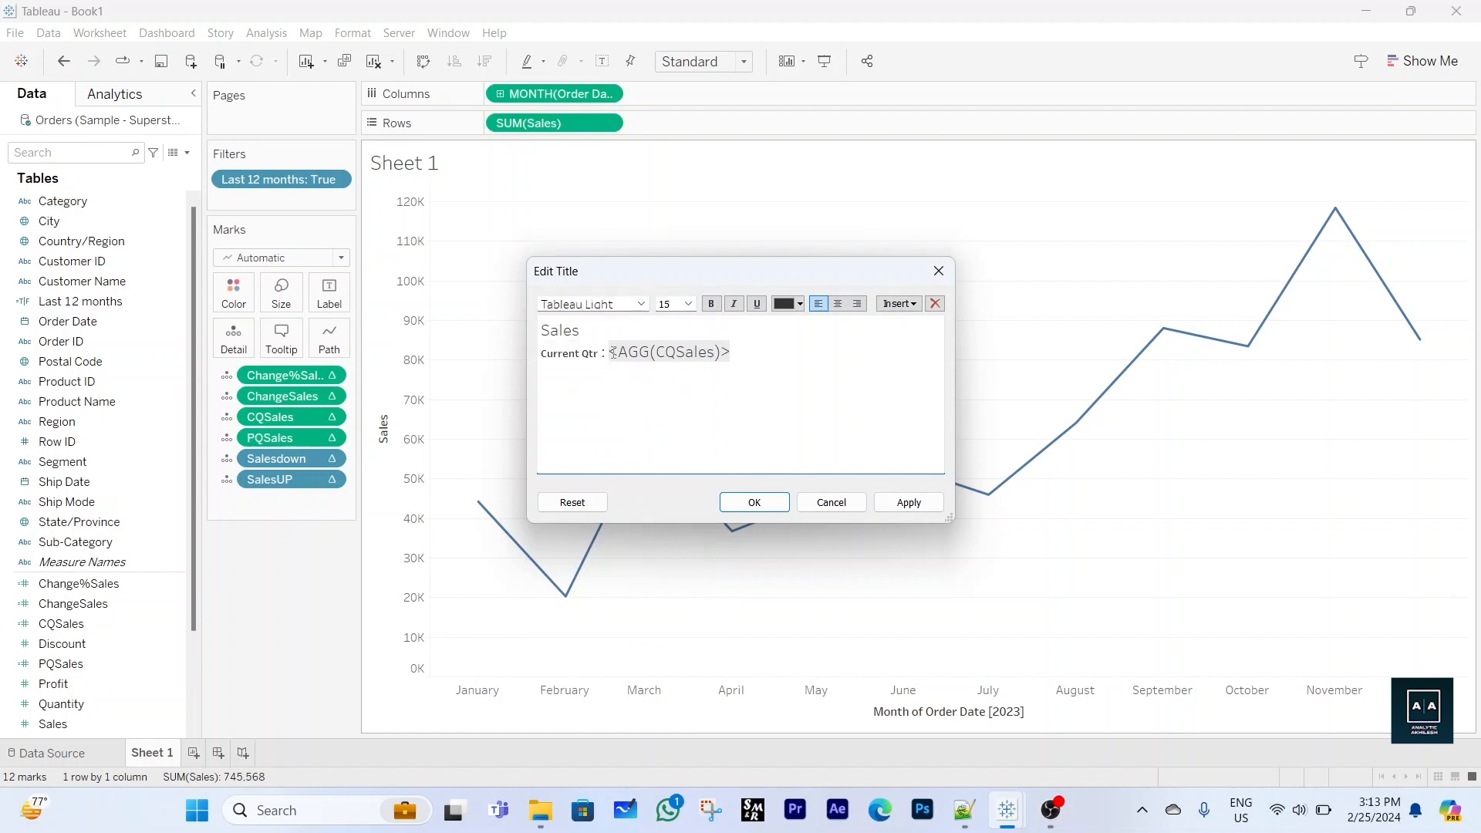
pyautogui.moveTo(613, 353); pyautogui.dragTo(736, 351)
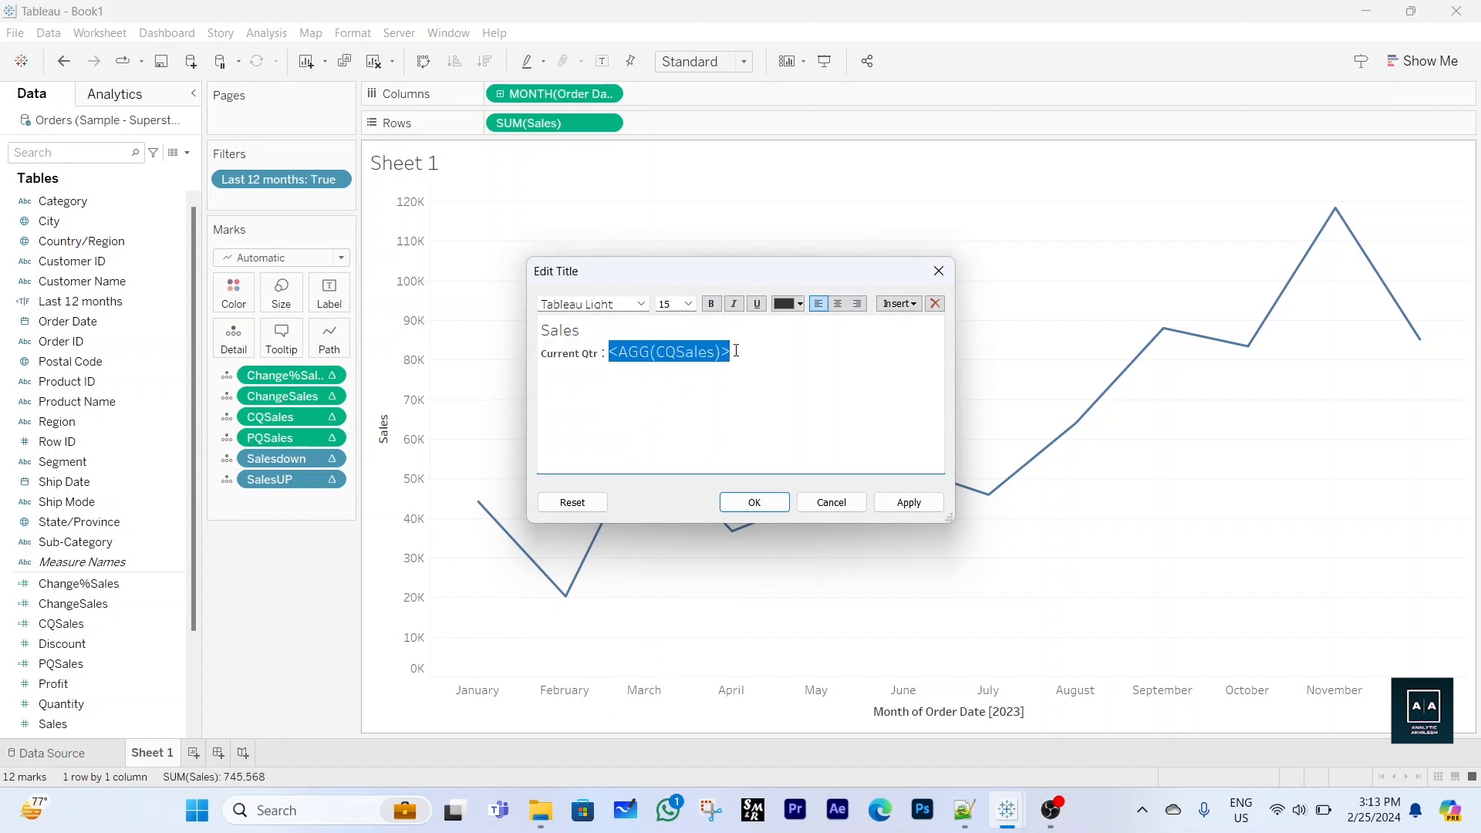
pyautogui.hotkey('ctrl', 'b')
pyautogui.click(737, 352)
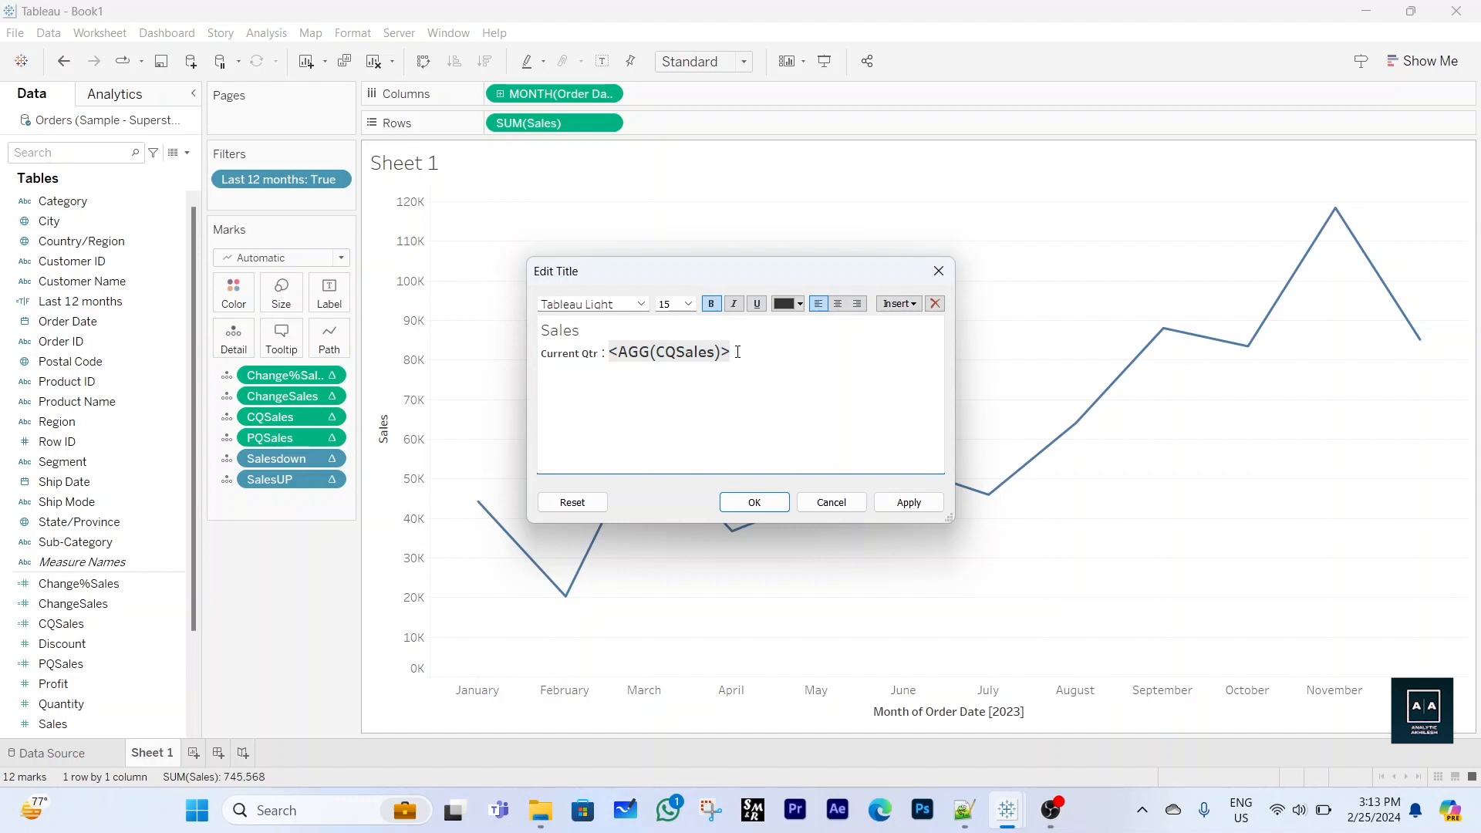
# Insert the AGG(Salesdown) and AGG(SalesUP) fields side by side on a new title line below the current quarter sales
pyautogui.press('Return')
pyautogui.click(899, 304)
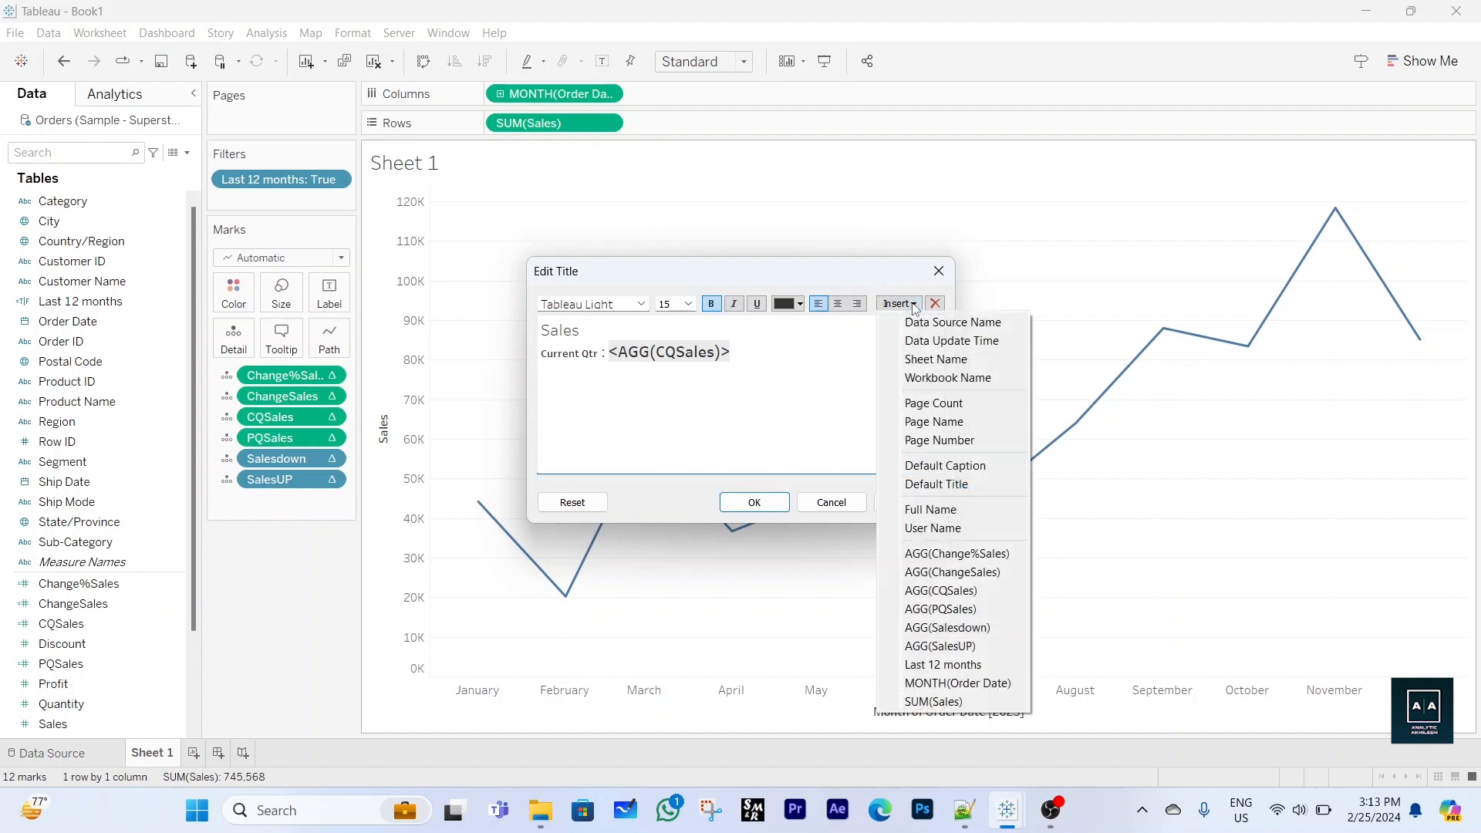
pyautogui.click(964, 630)
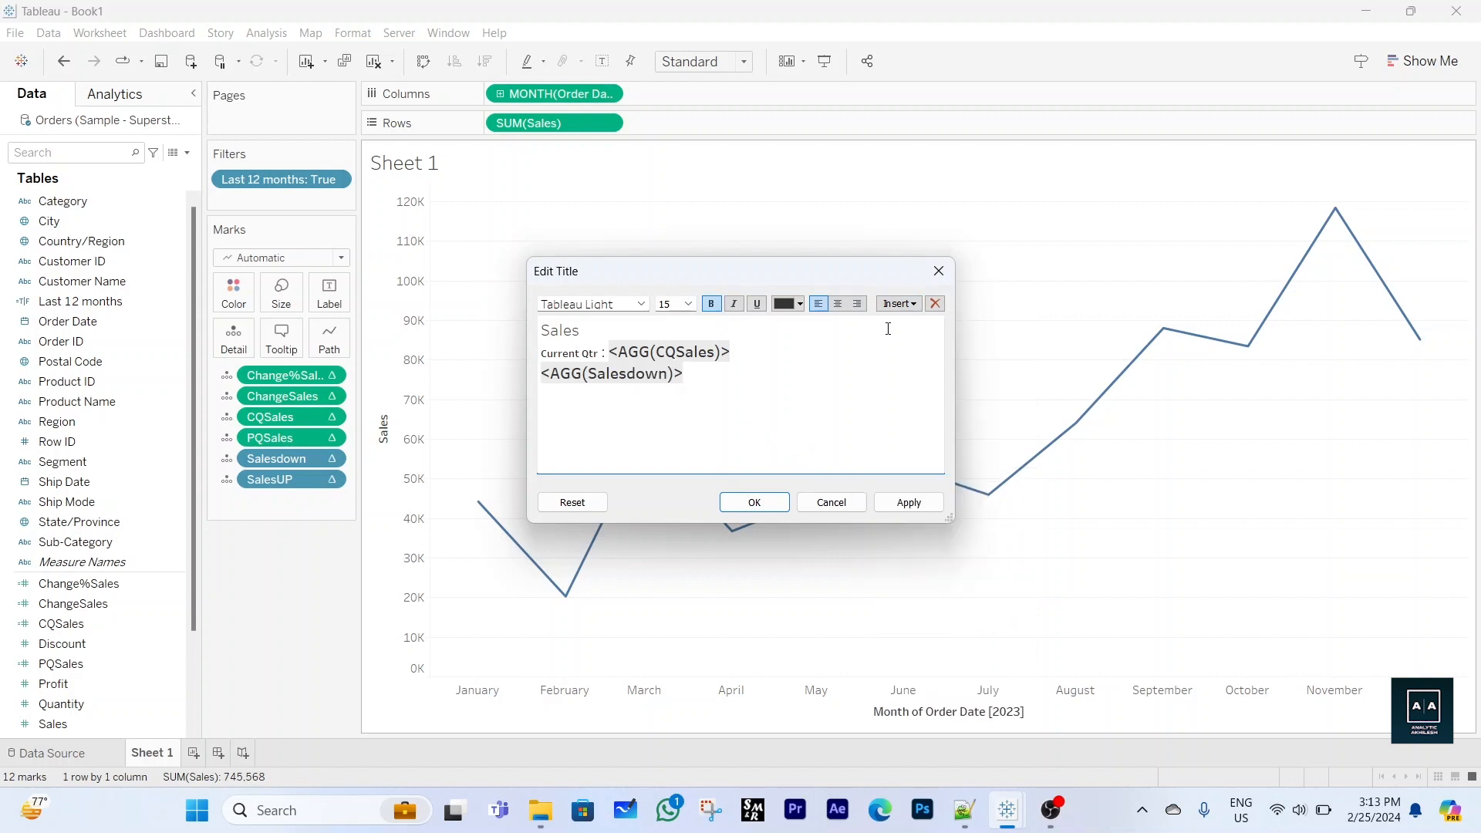
pyautogui.click(900, 304)
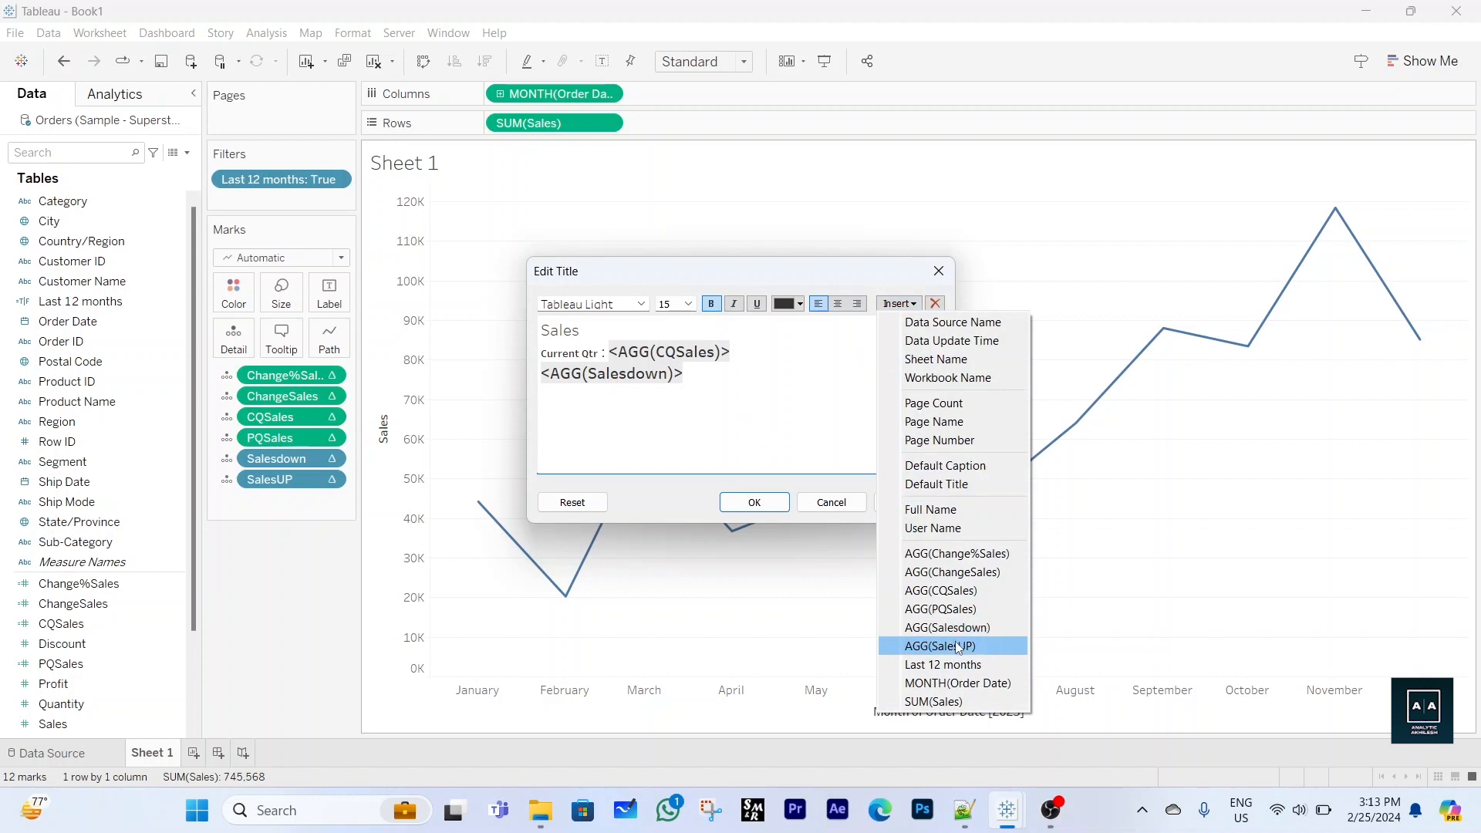
pyautogui.click(958, 646)
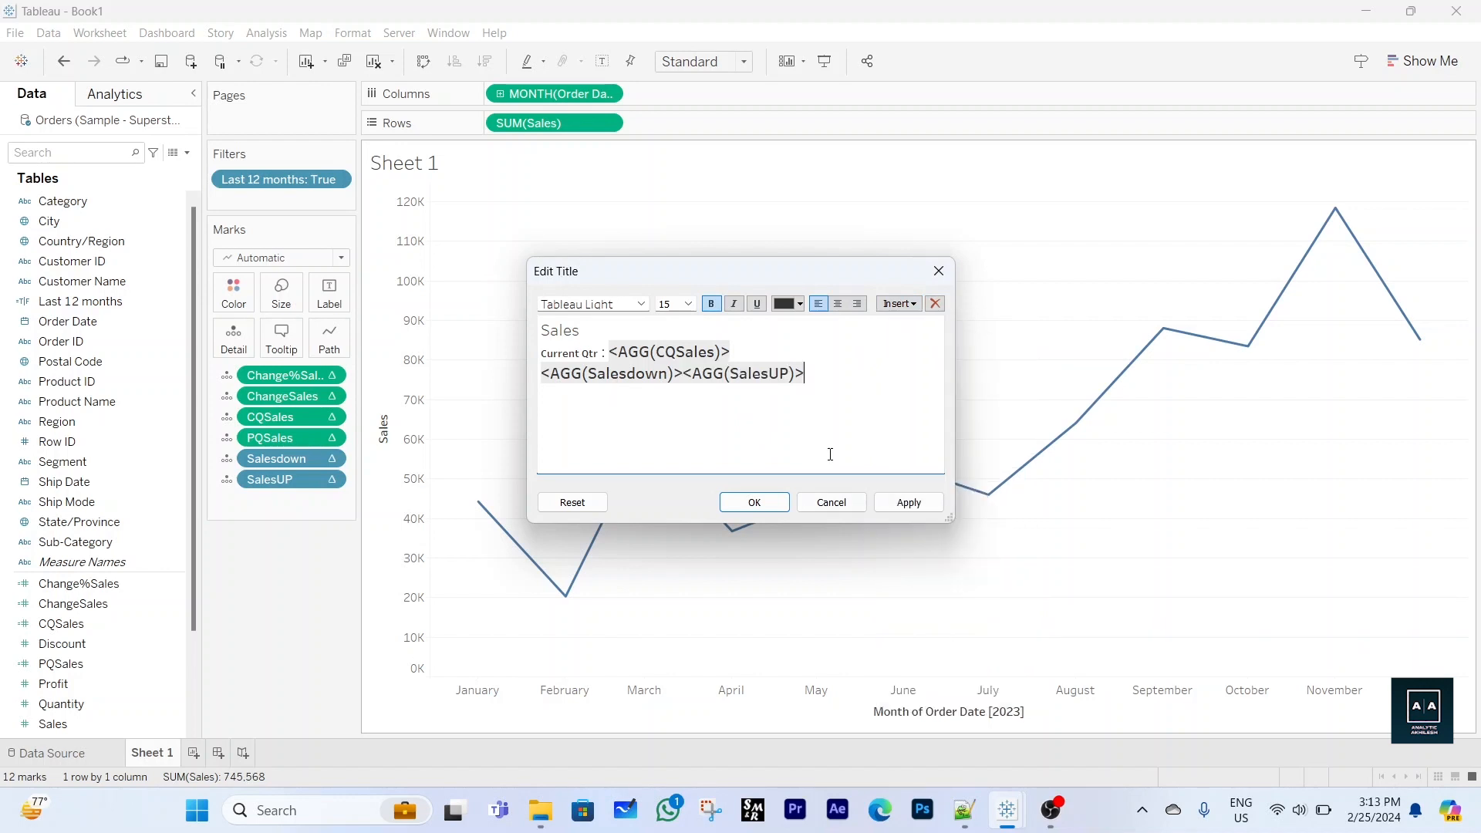
# Add a "|" separator after AGG(SalesUP) in the title and insert the AGG(Change%Sales) field behind it
pyautogui.moveTo(810, 373); pyautogui.dragTo(533, 374)
pyautogui.click(815, 369)
pyautogui.click(899, 304)
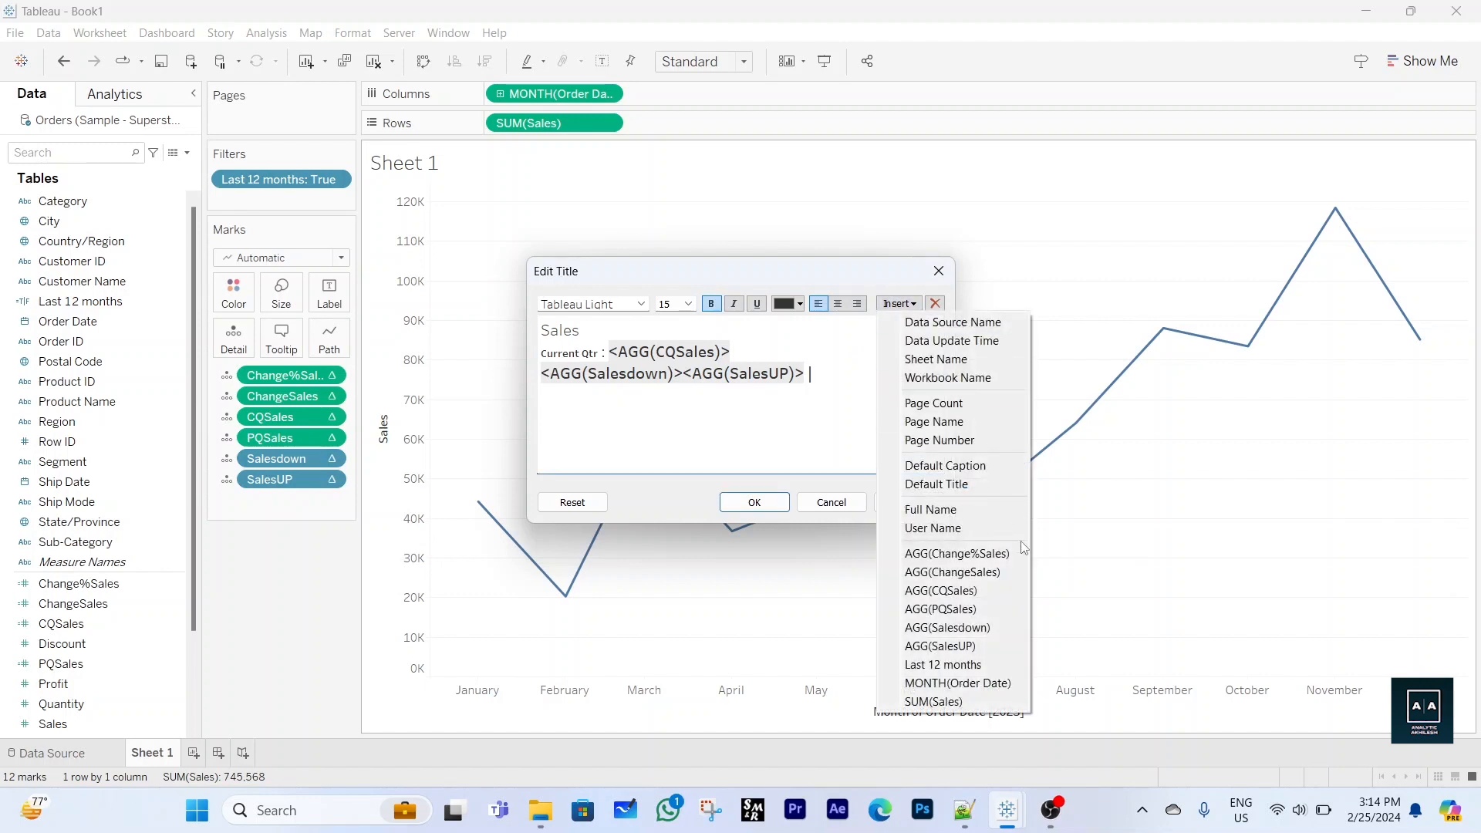
pyautogui.click(970, 560)
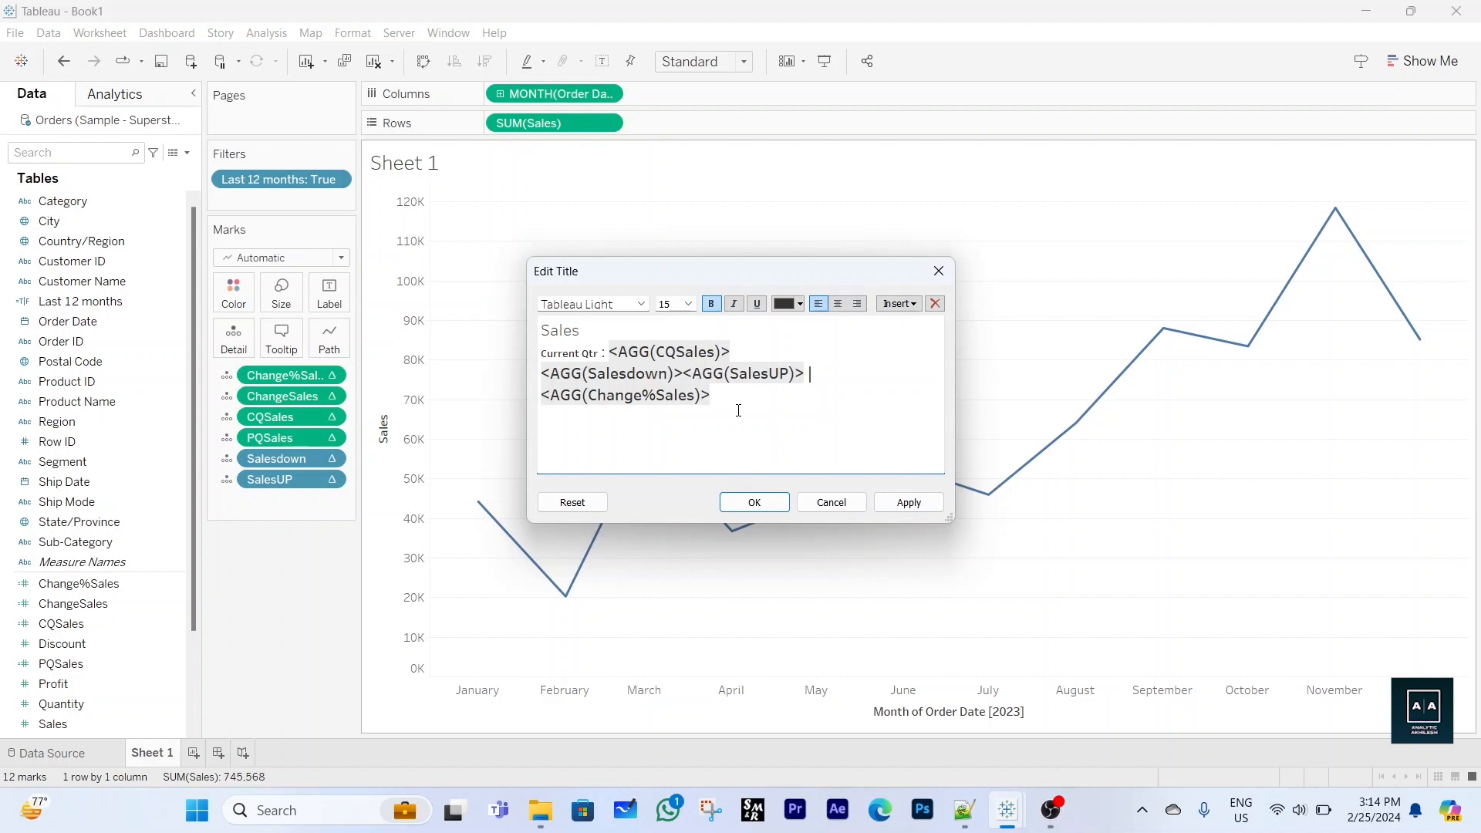
# Add a title line "vs Last Qtr :" with its label in non-bold Tableau Semibold size 10, followed by the AGG(PQSales) field
pyautogui.write('vs Last Qtr :')
pyautogui.moveTo(619, 417); pyautogui.dragTo(540, 417)
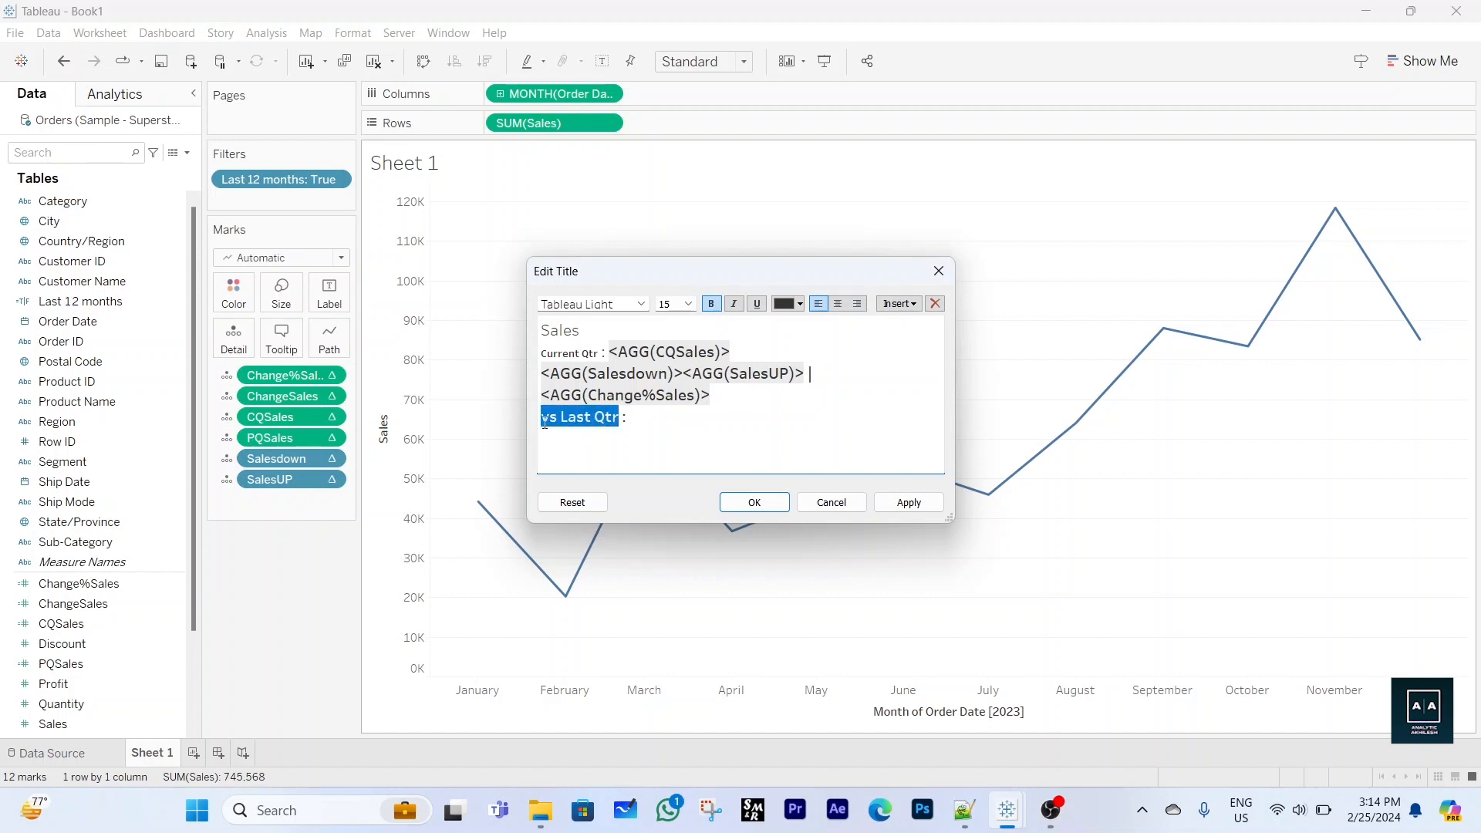
pyautogui.click(688, 304)
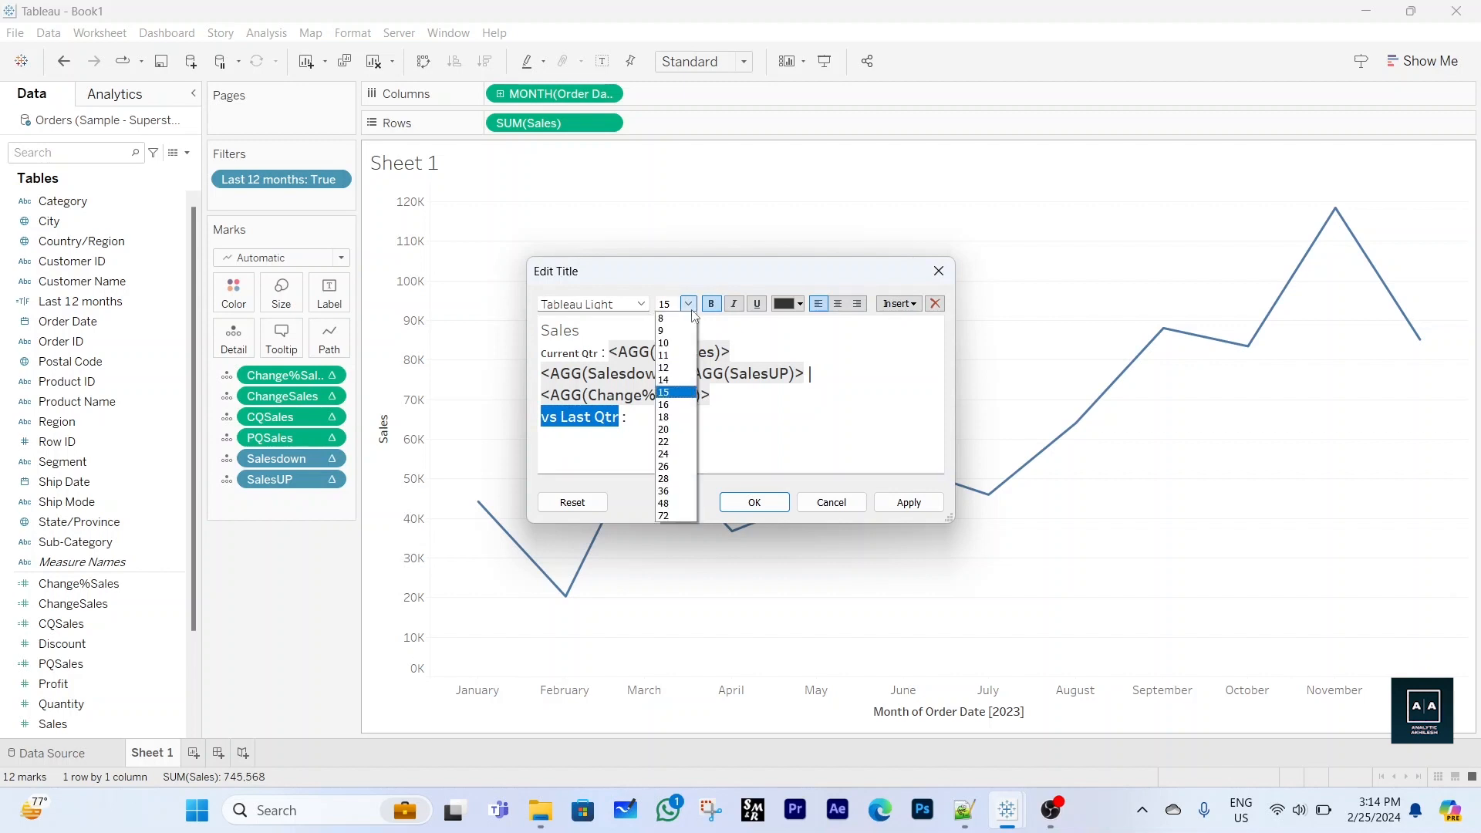
pyautogui.click(670, 343)
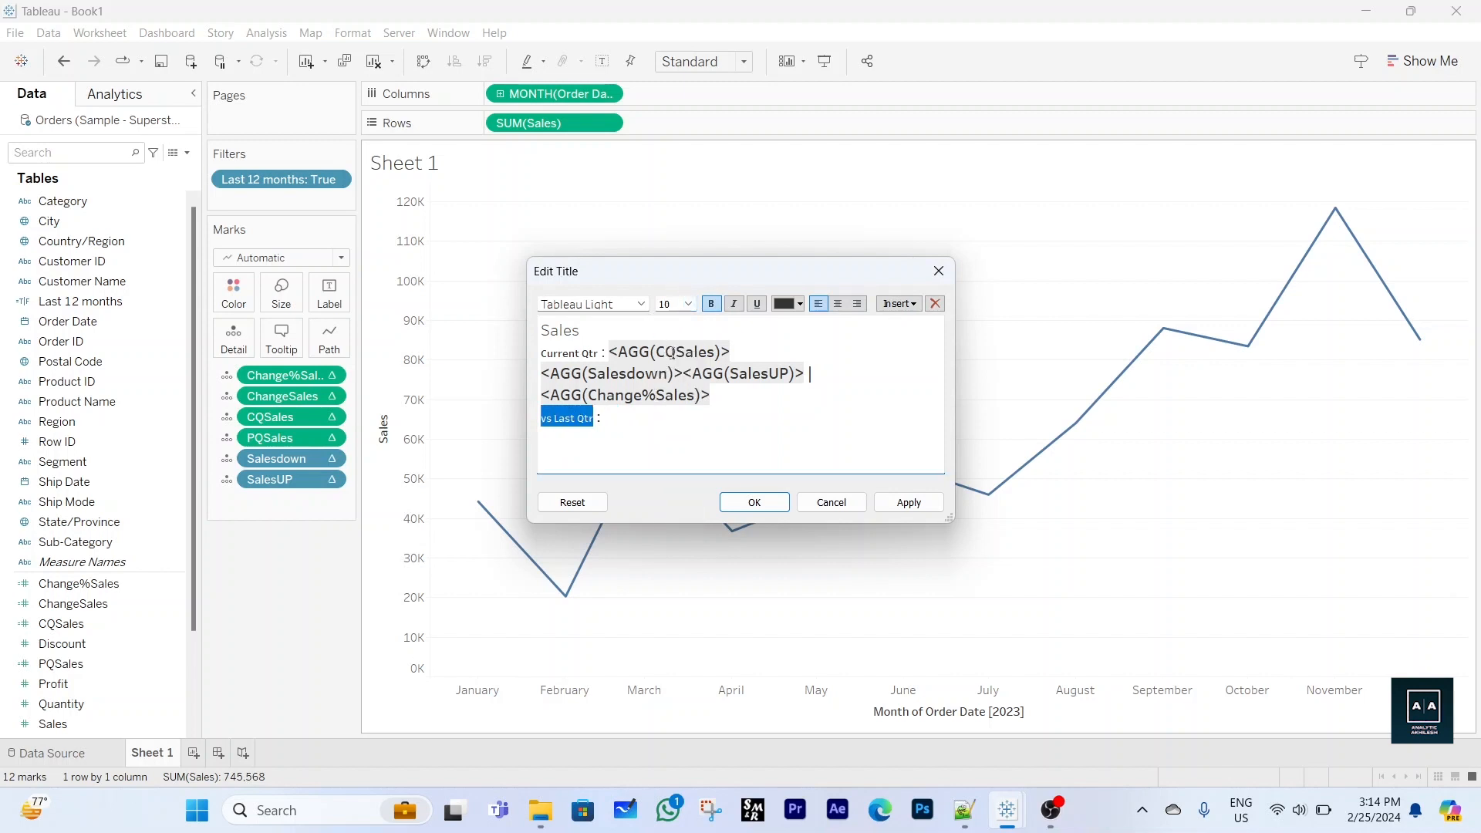
pyautogui.hotkey('ctrl', 'b')
pyautogui.click(641, 304)
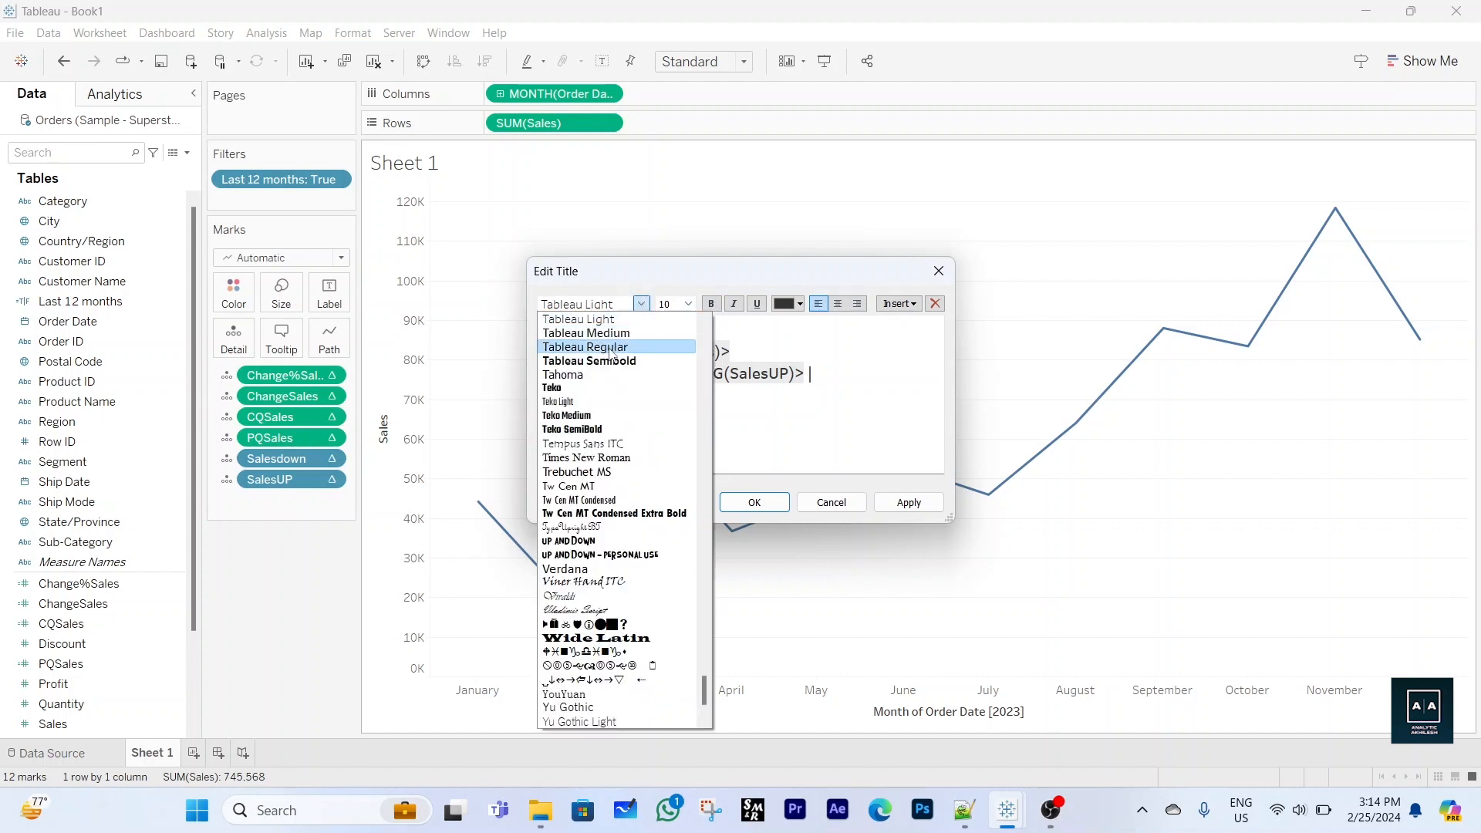
pyautogui.click(623, 382)
pyautogui.click(620, 425)
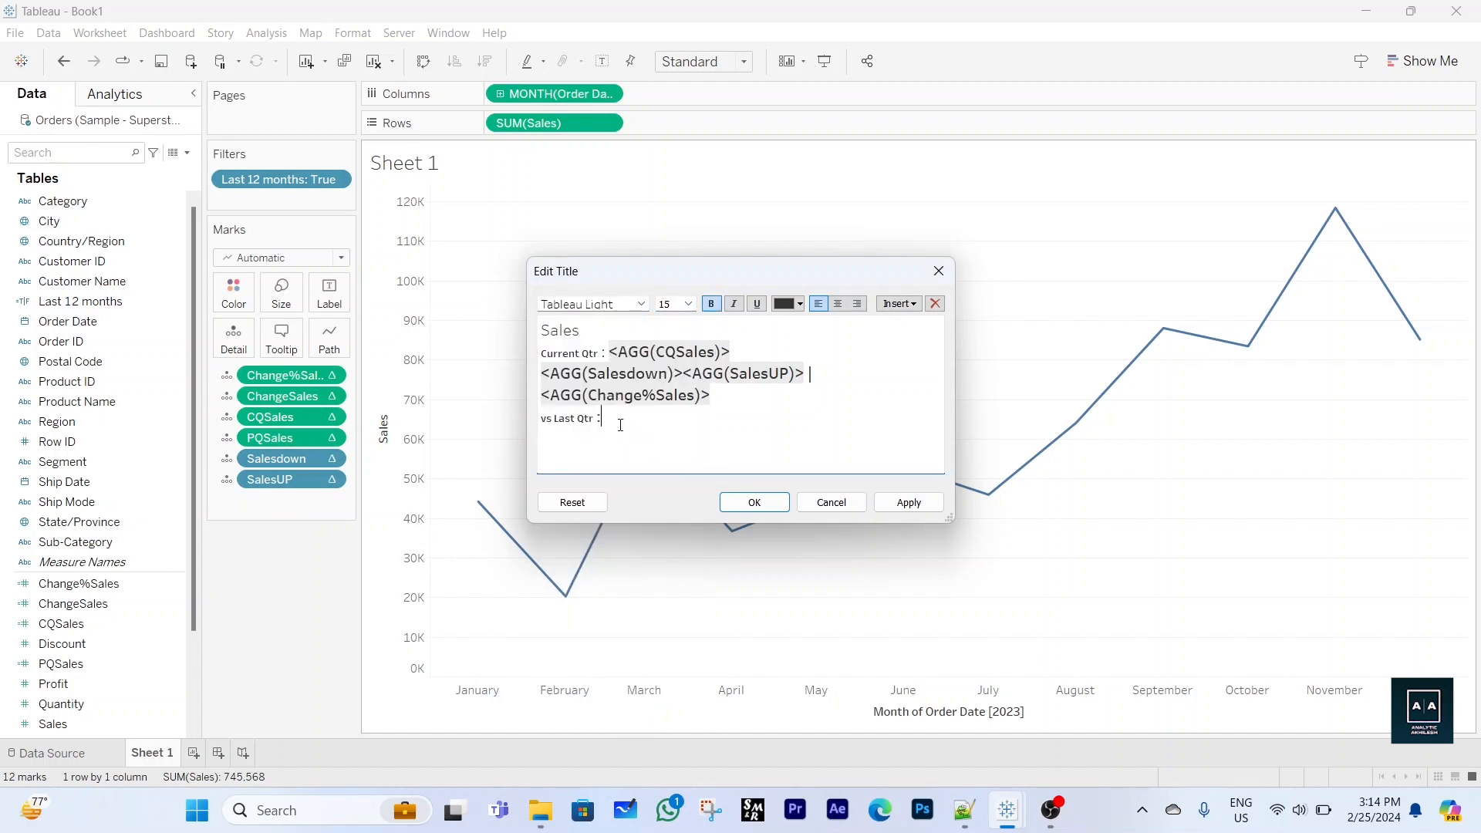
pyautogui.click(914, 305)
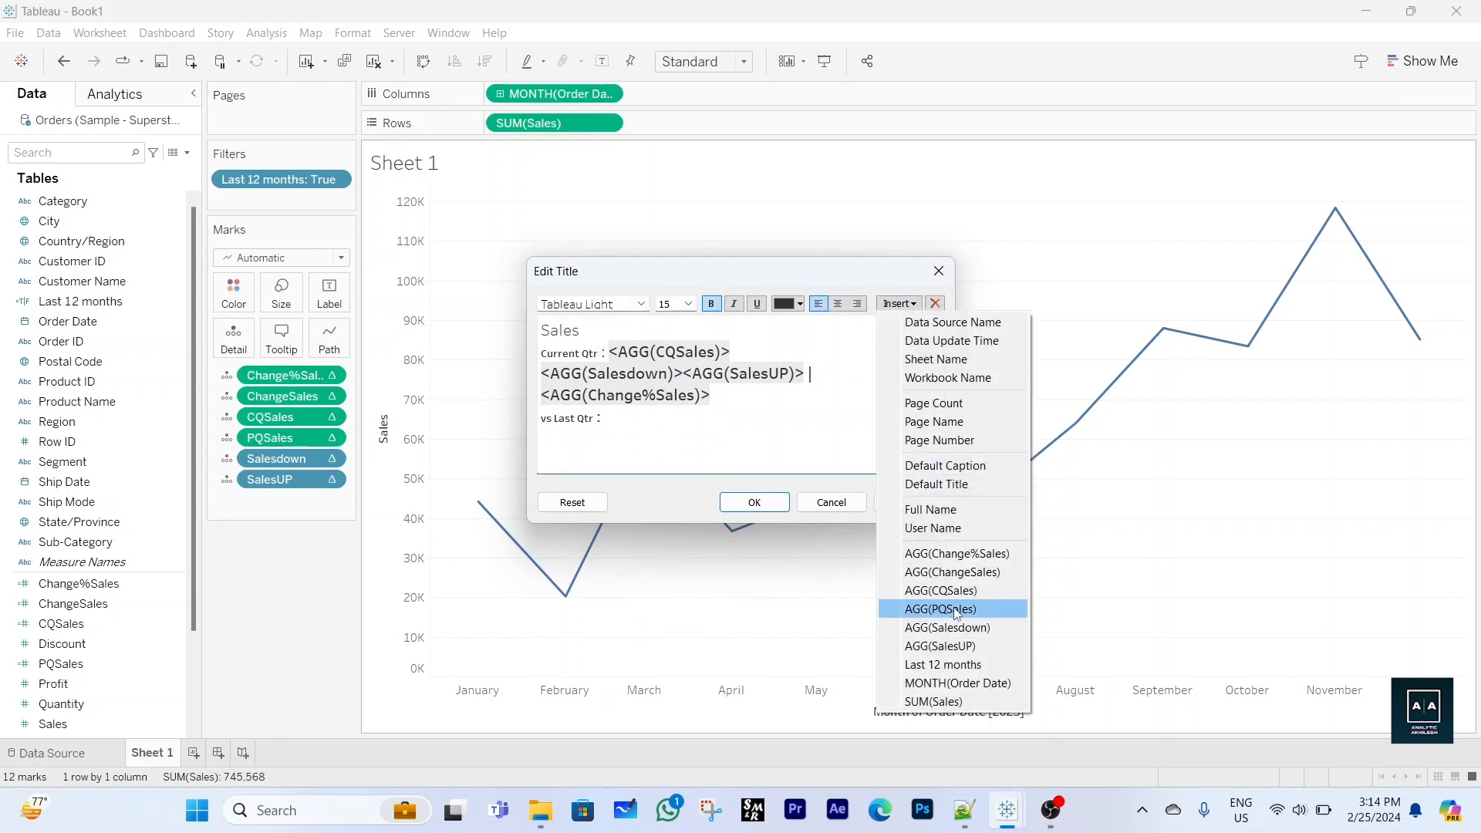
pyautogui.click(956, 612)
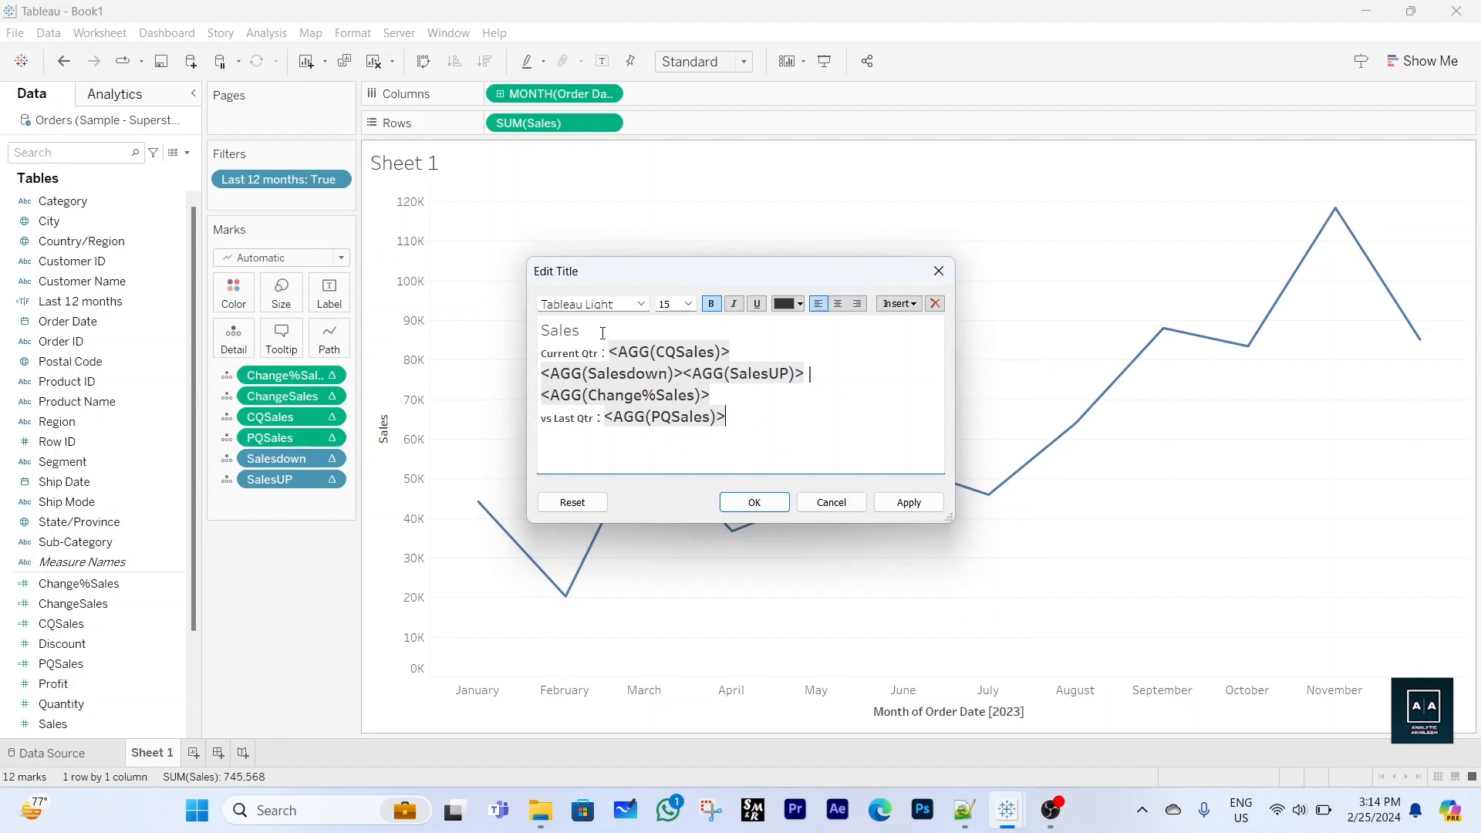
# Set the title's "Sales" heading to the Tableau Medium font and center all title lines
pyautogui.moveTo(590, 331); pyautogui.dragTo(525, 332)
pyautogui.click(641, 304)
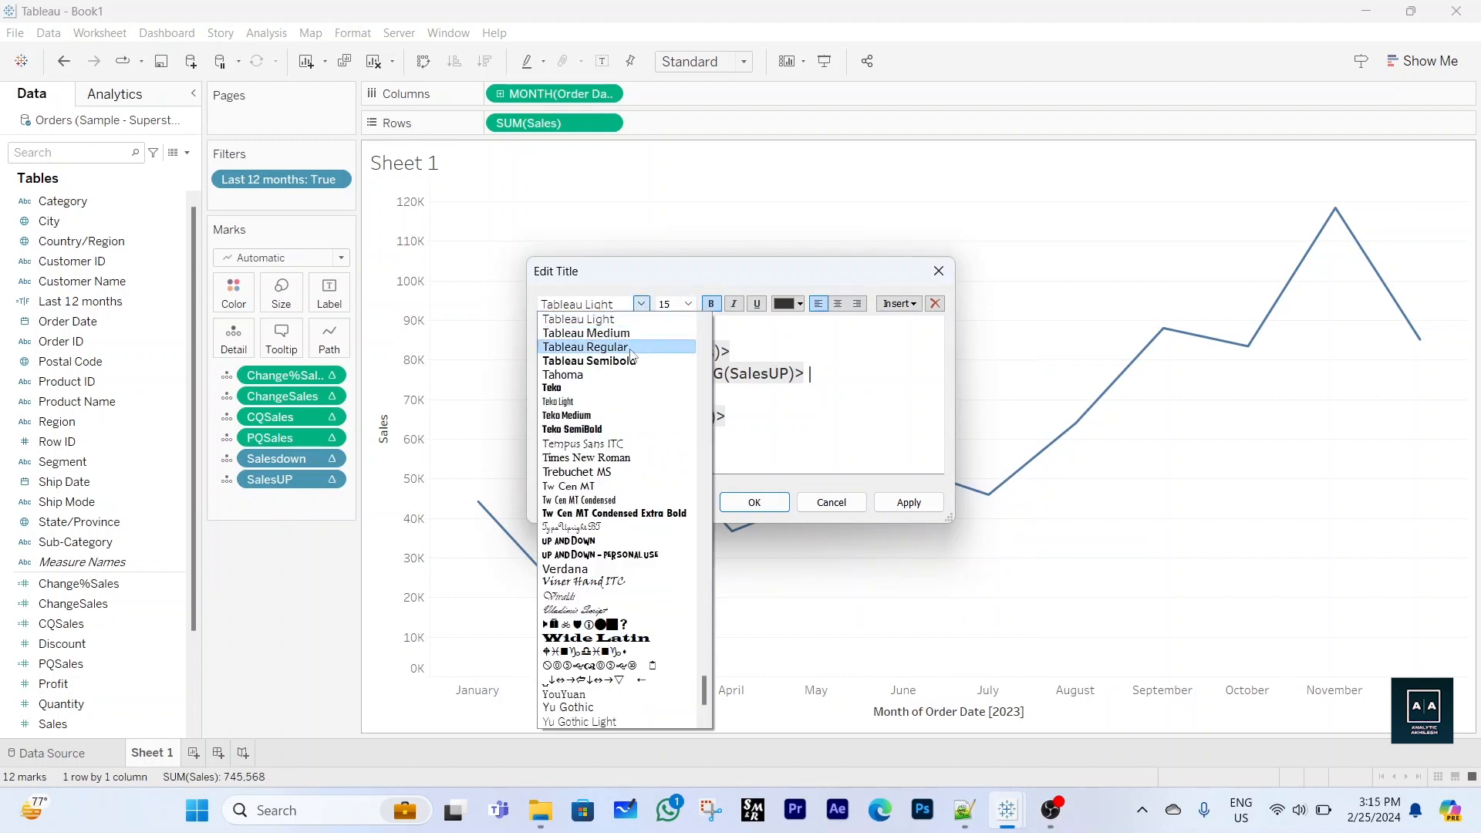
pyautogui.click(626, 333)
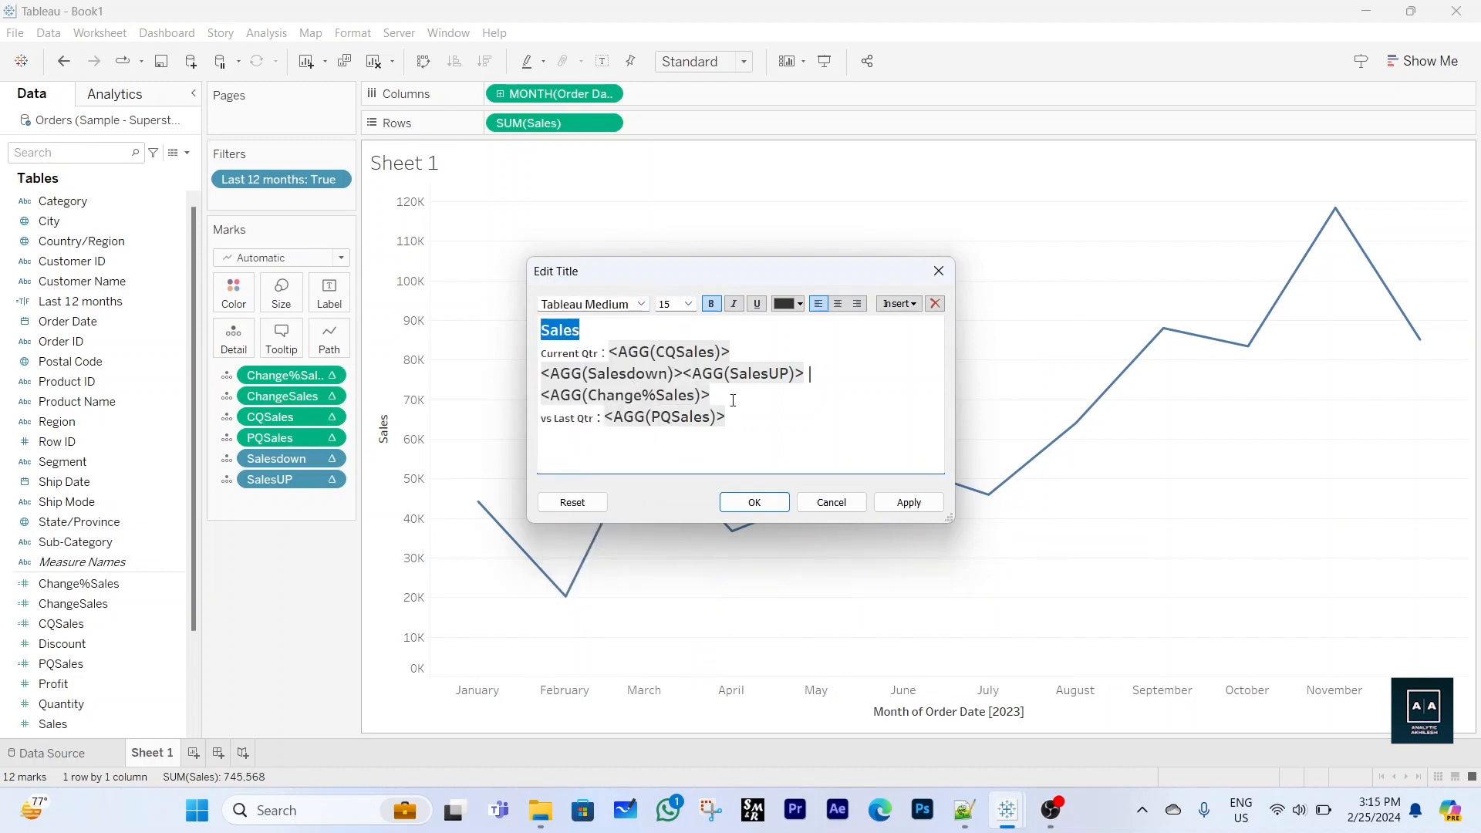
pyautogui.click(749, 424)
pyautogui.moveTo(554, 354); pyautogui.dragTo(541, 324)
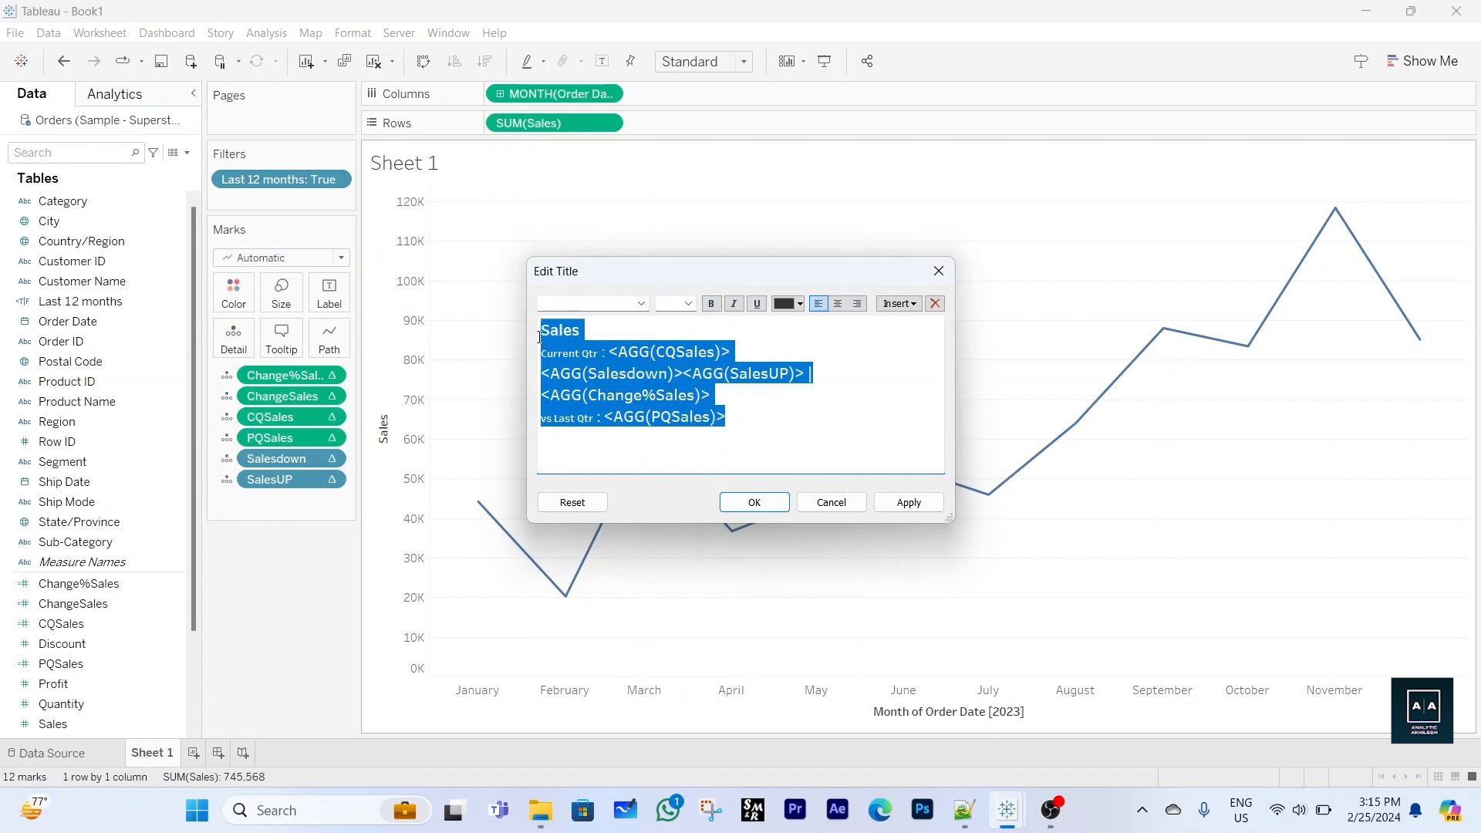
pyautogui.click(839, 304)
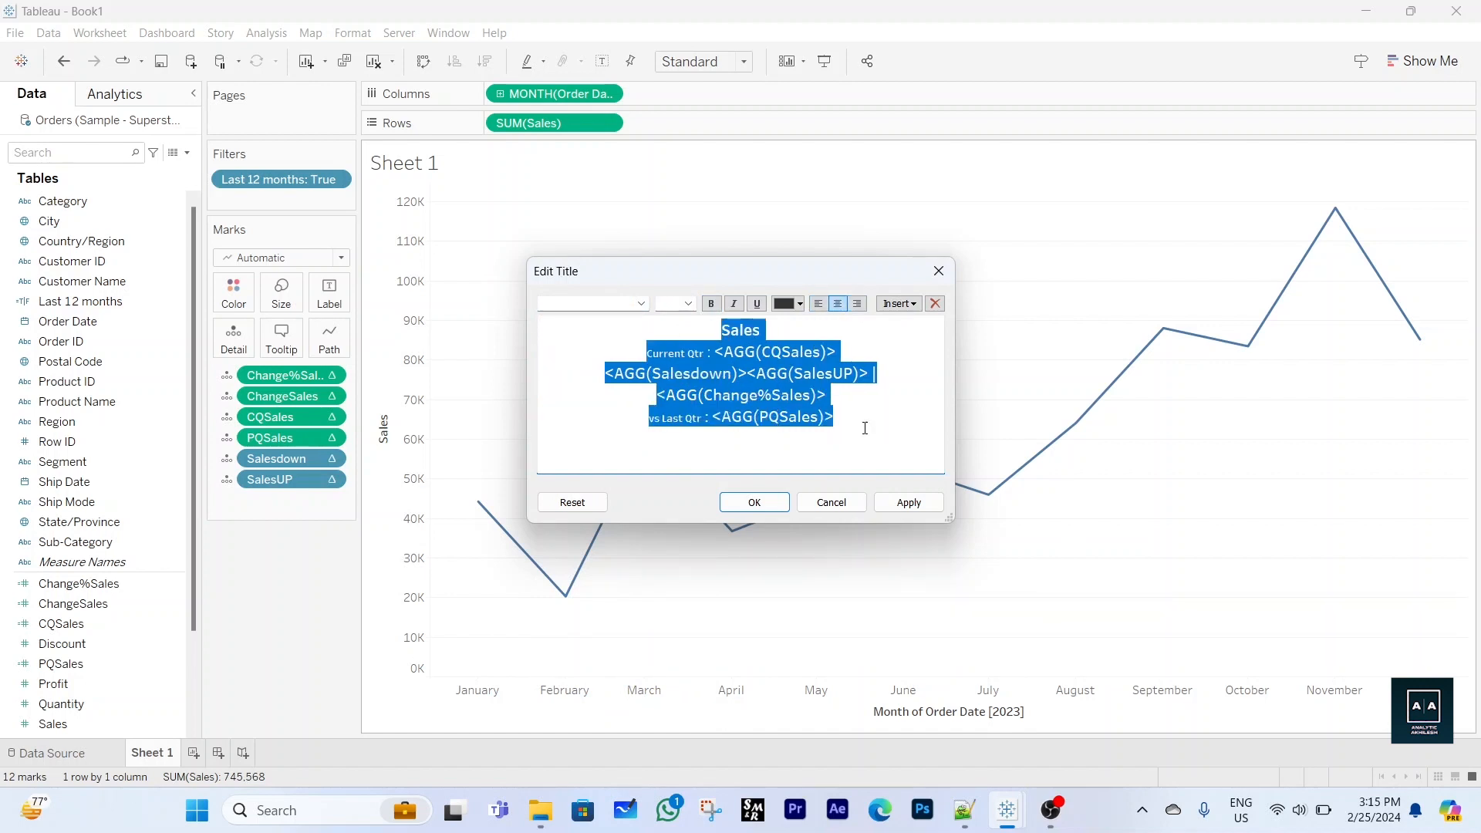
pyautogui.click(840, 448)
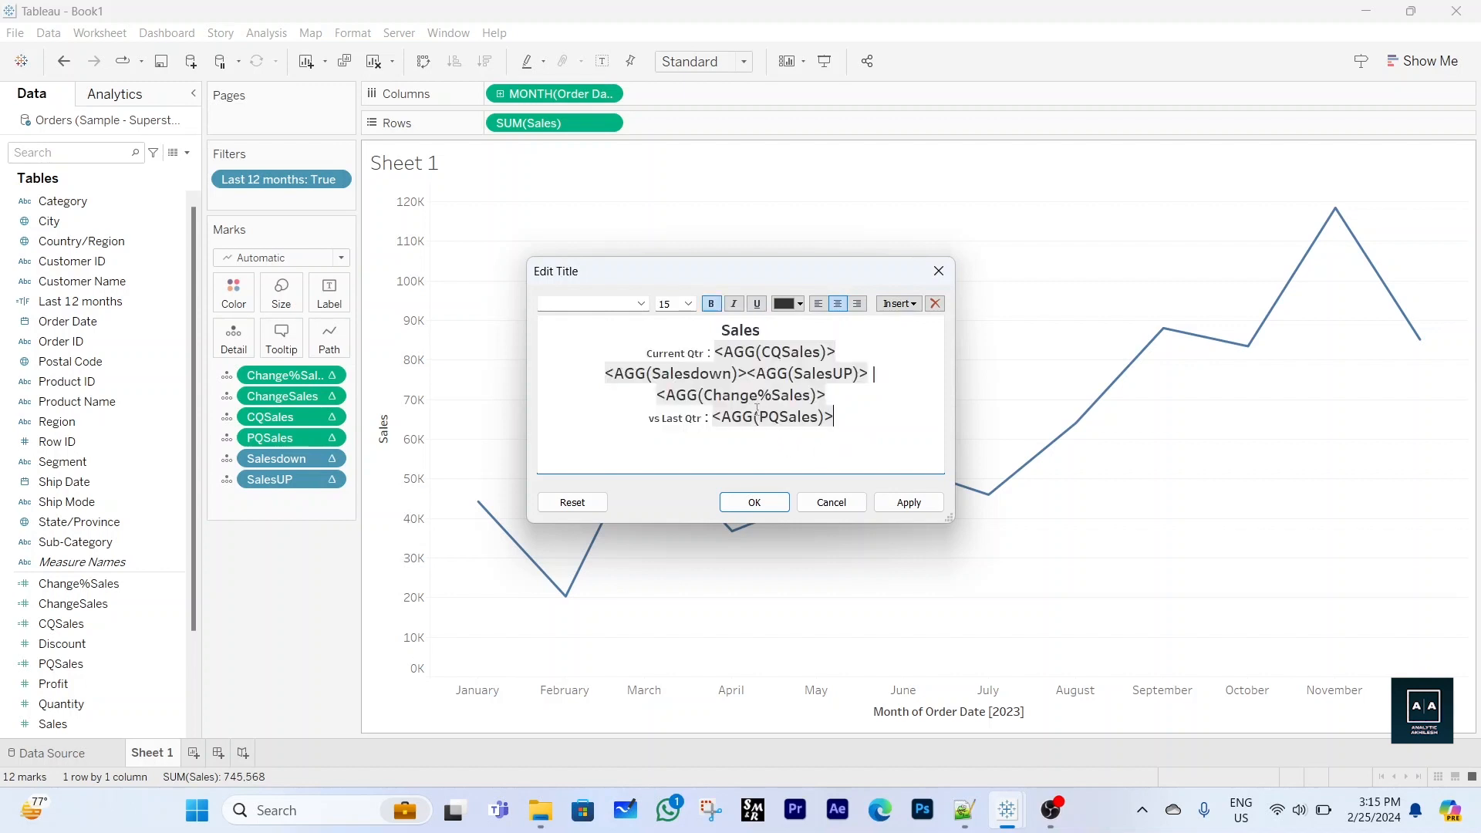
# Color the title's AGG(Salesdown) field red and its AGG(SalesUP) field green, and accept the edited title
pyautogui.moveTo(746, 376); pyautogui.dragTo(604, 375)
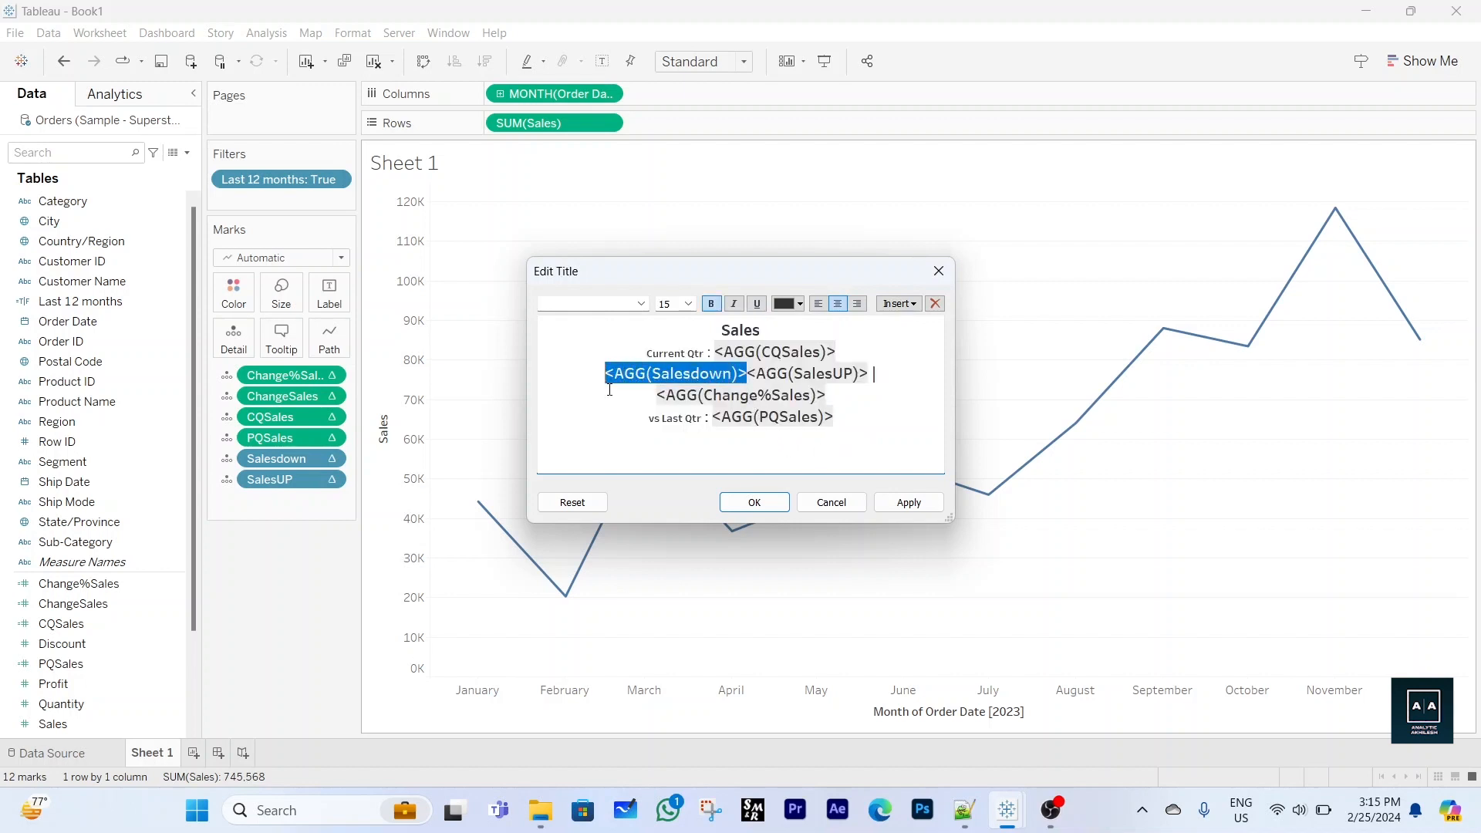
pyautogui.click(801, 306)
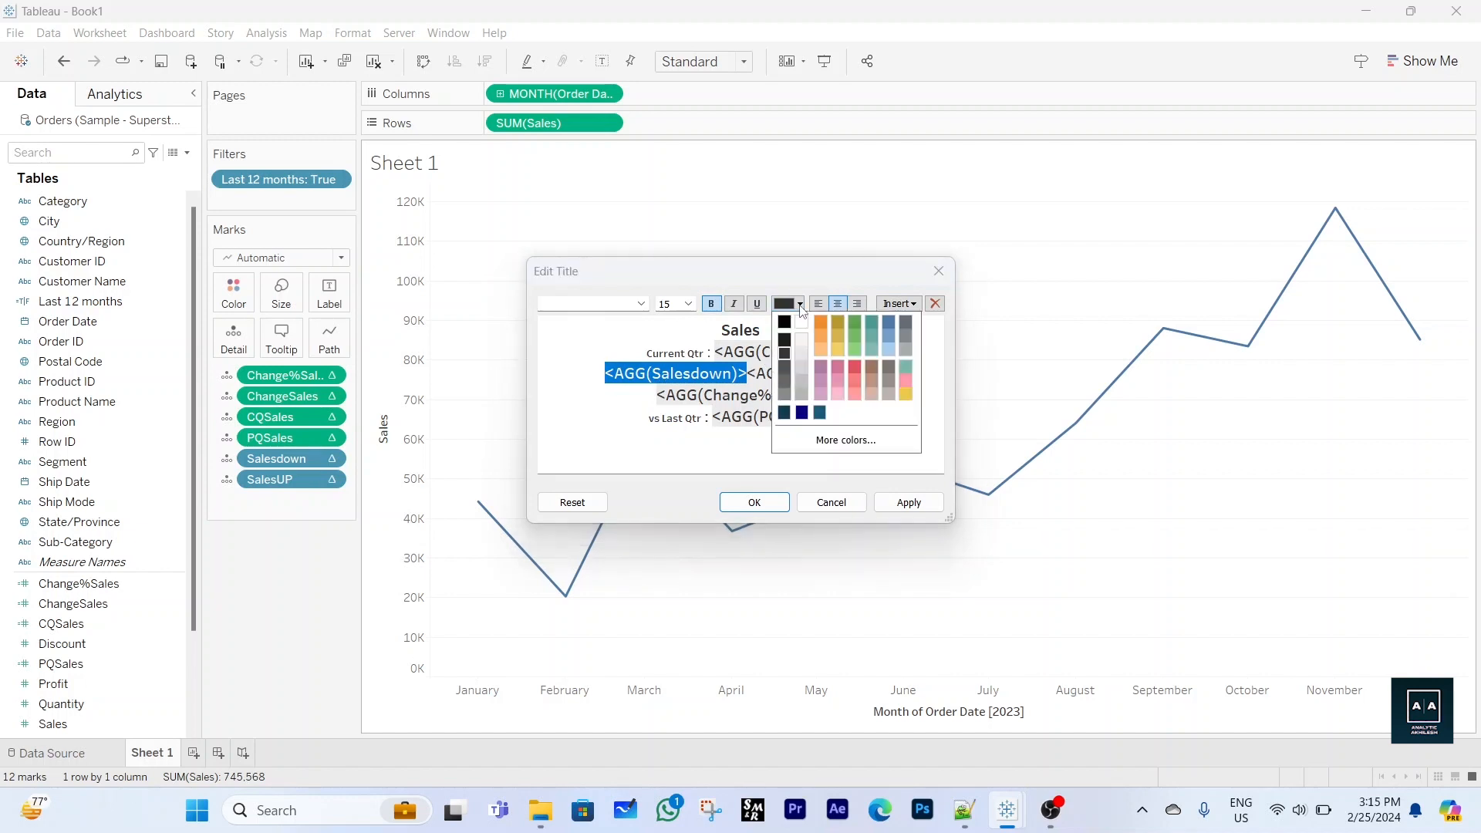
pyautogui.click(854, 367)
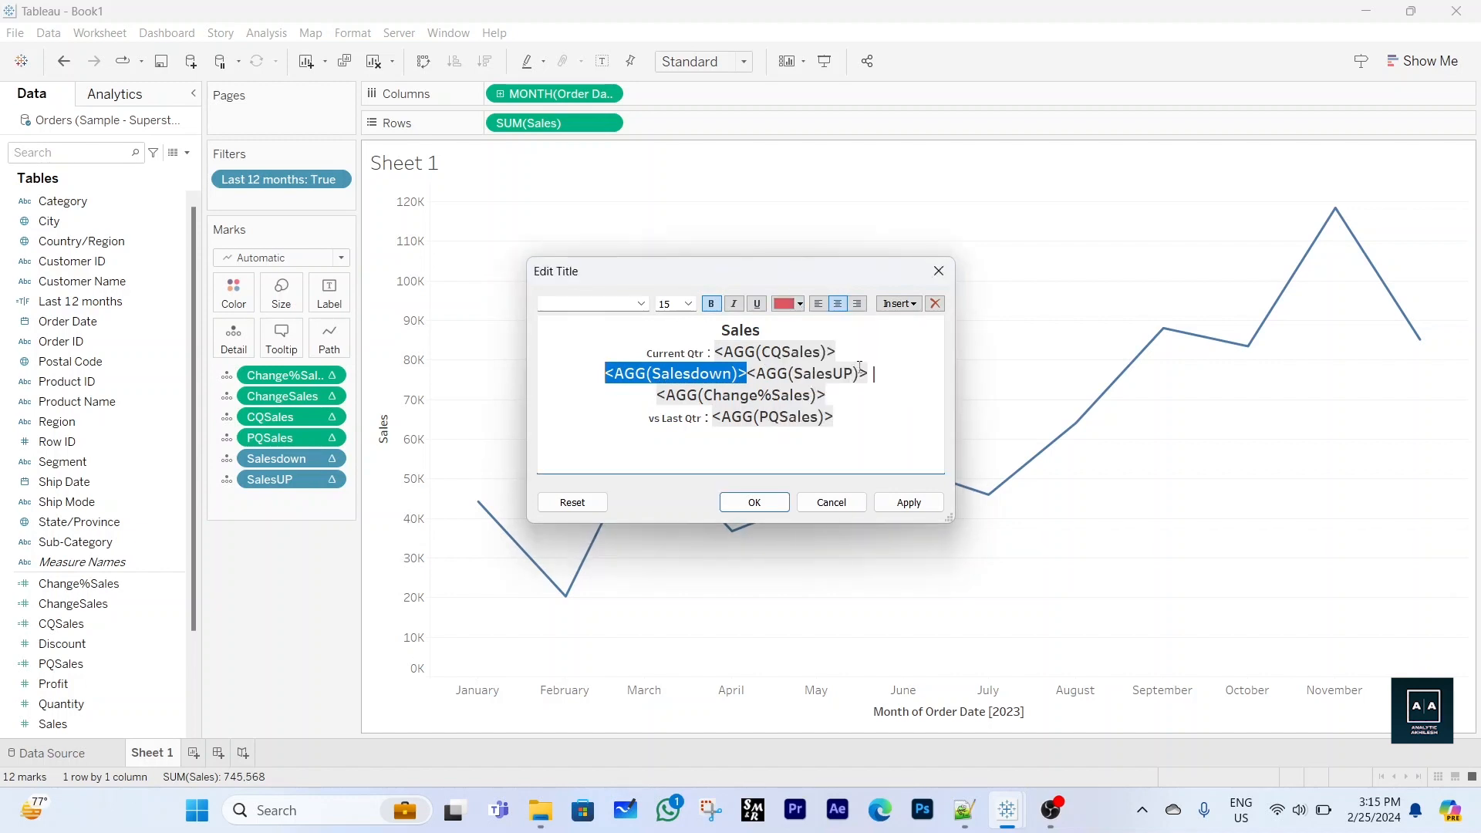
pyautogui.click(752, 377)
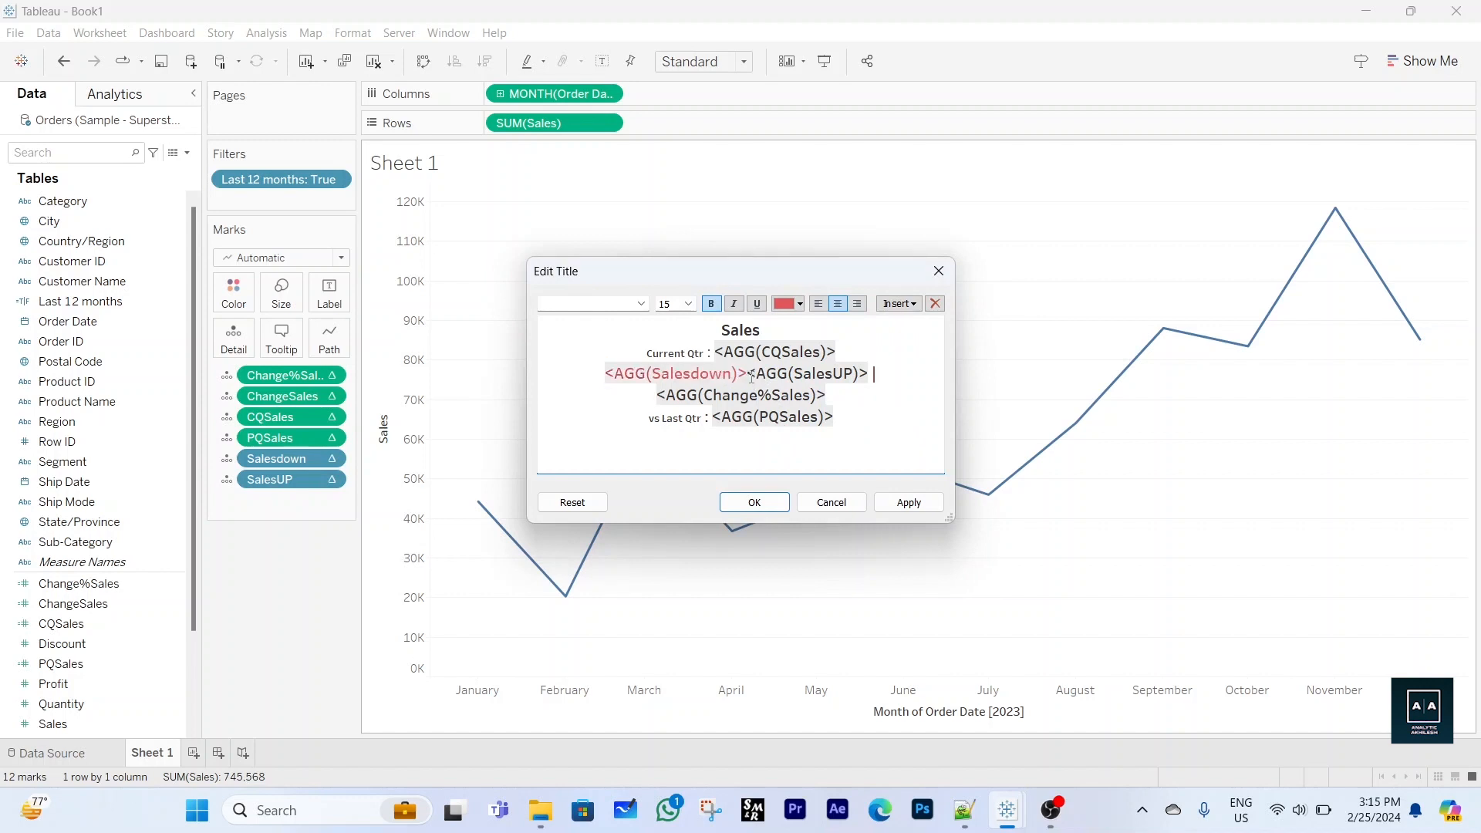
pyautogui.moveTo(749, 377); pyautogui.dragTo(872, 376)
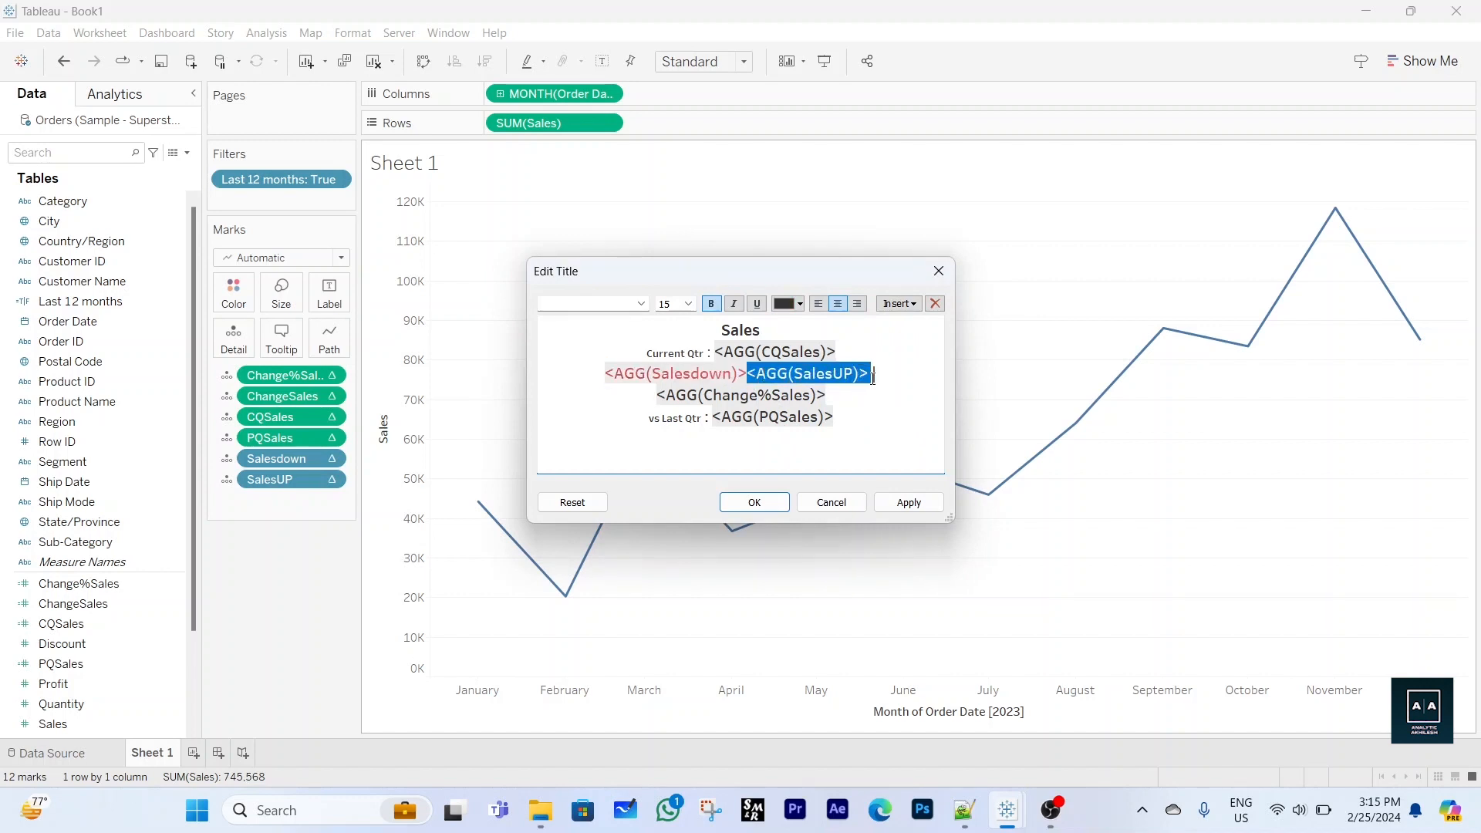
pyautogui.click(801, 304)
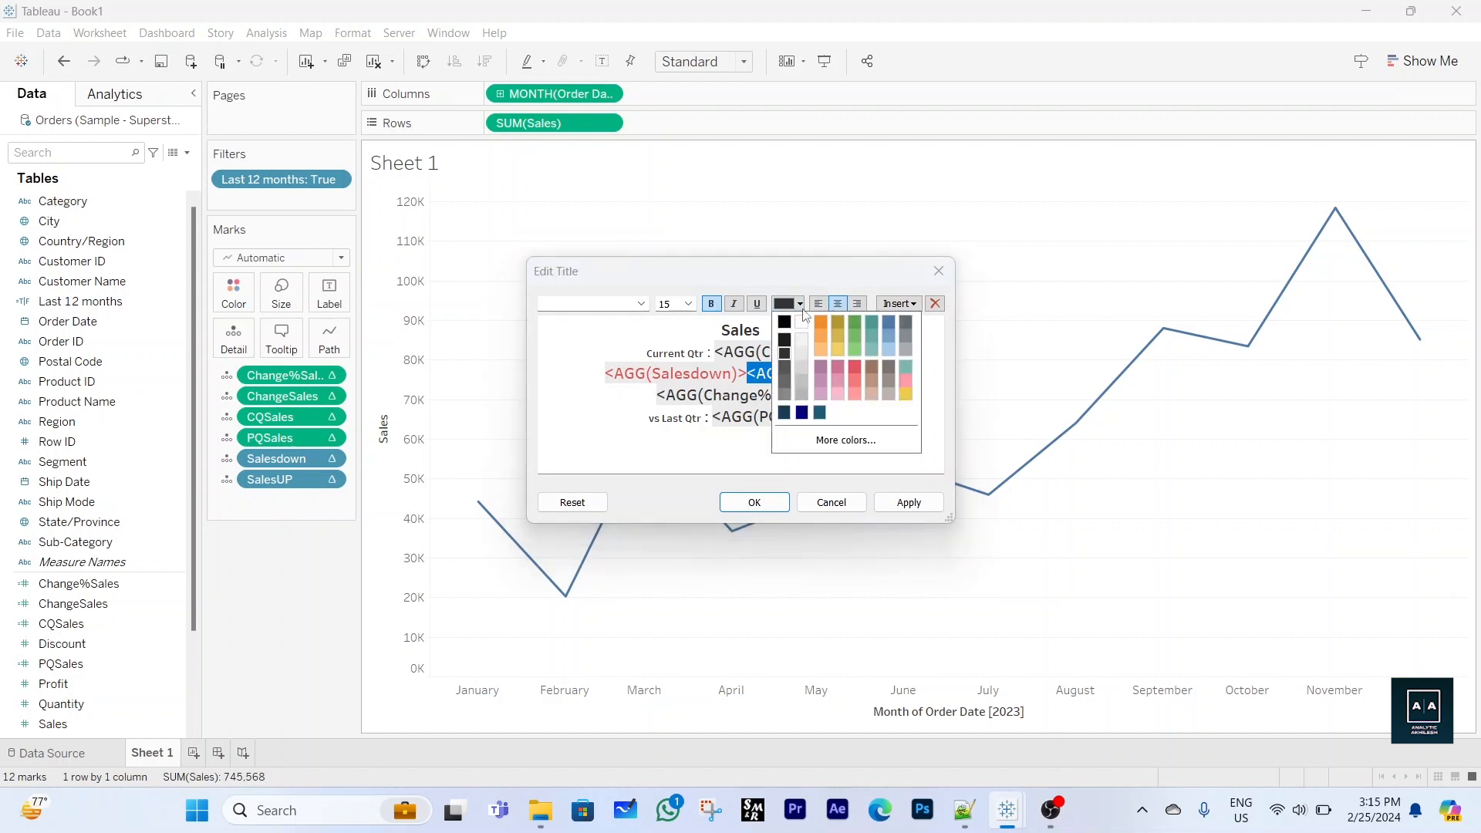
pyautogui.click(853, 322)
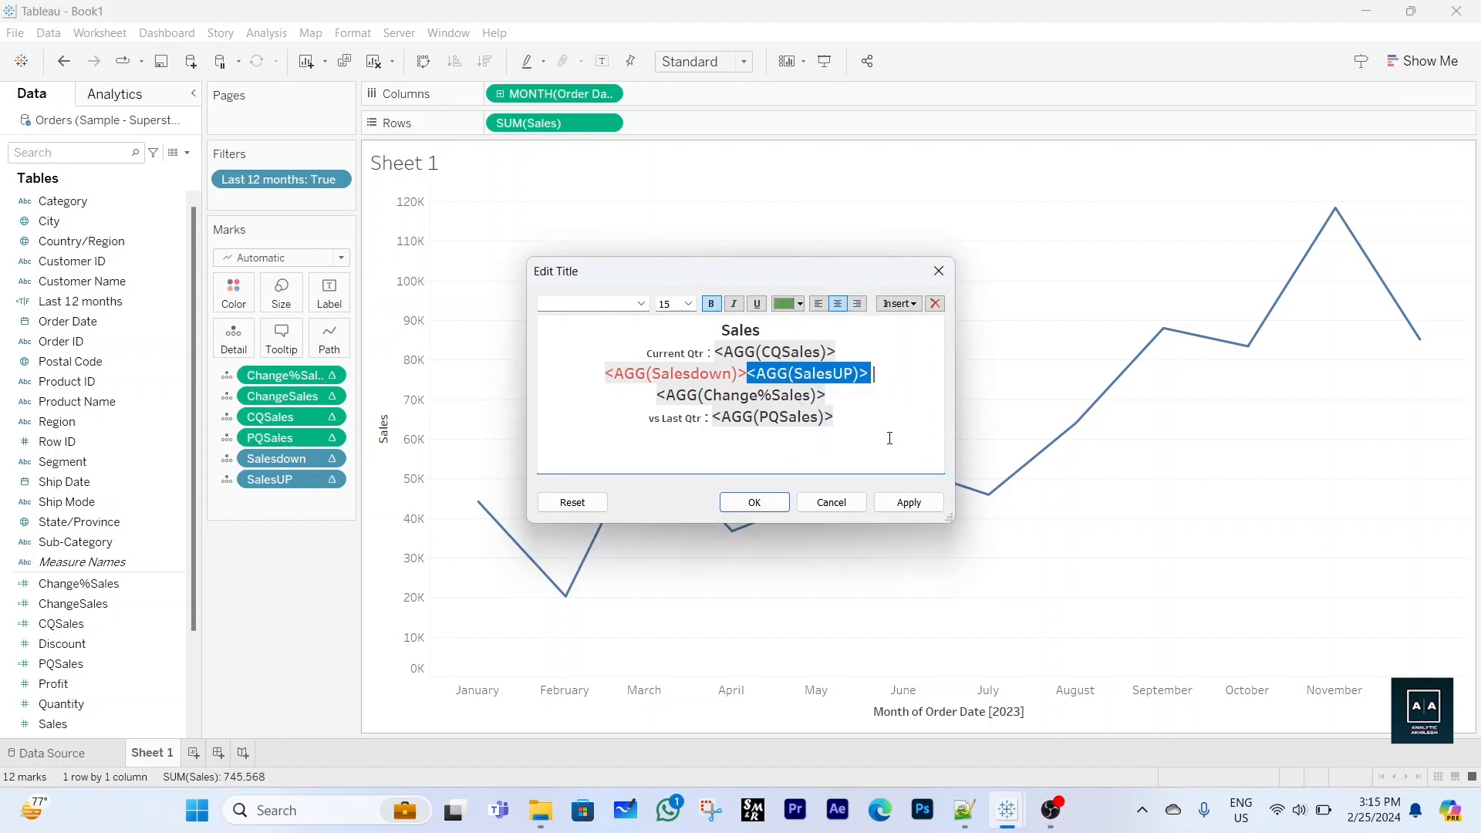
pyautogui.press('Right')
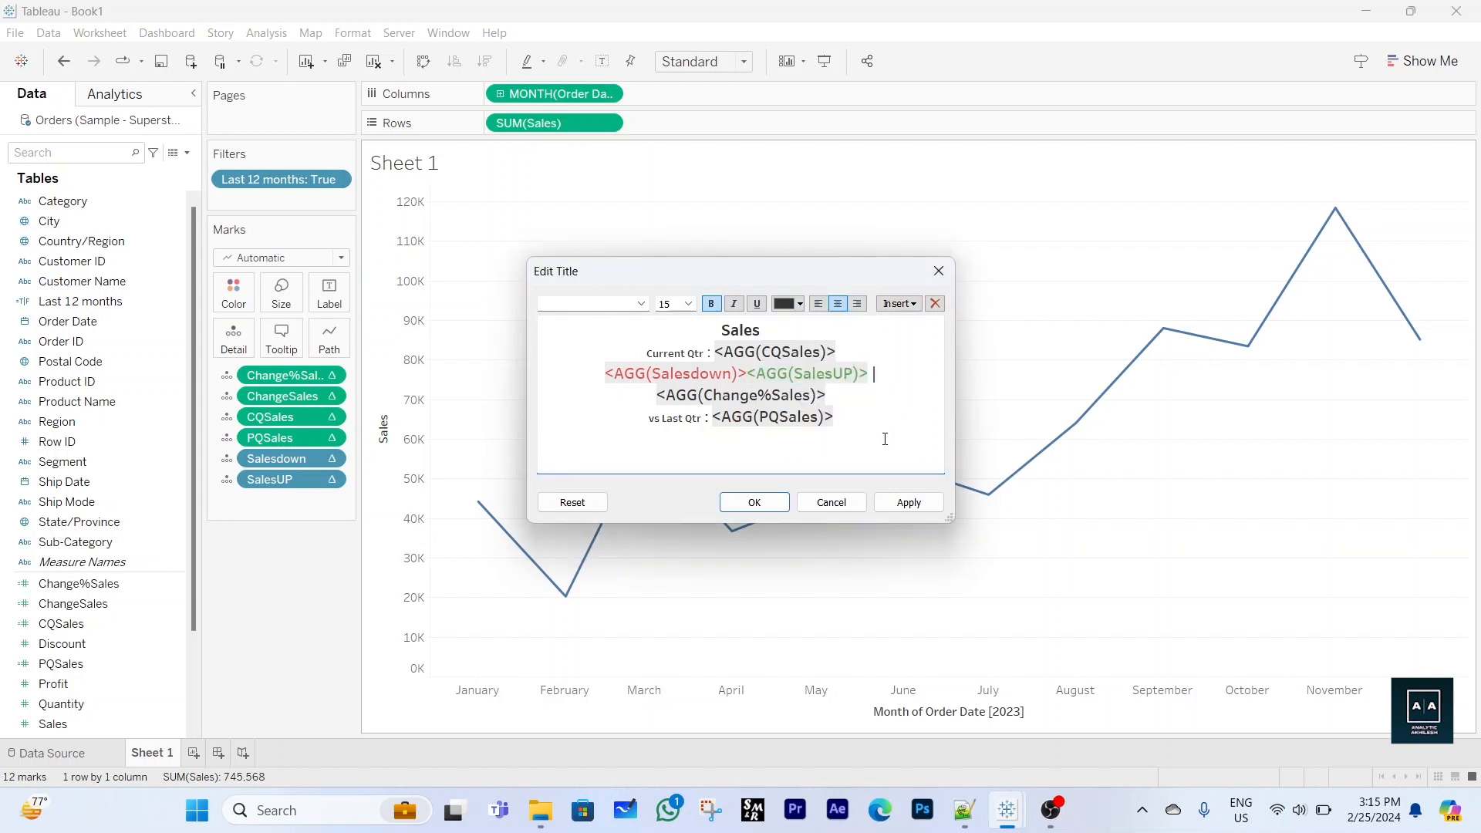
pyautogui.click(780, 504)
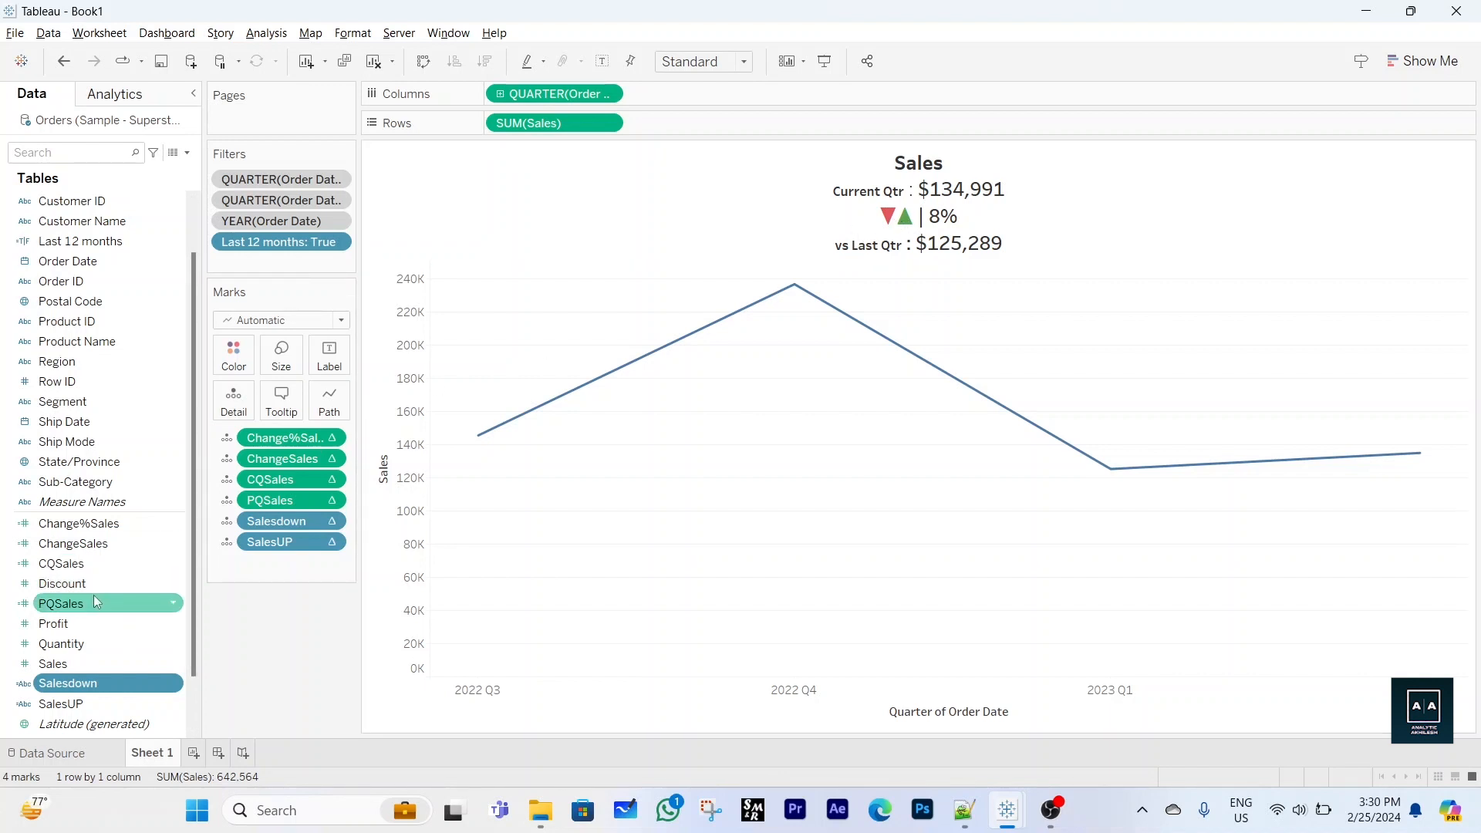
# Edit the Salesdown calculated field so its condition tests [Change%Sales] < 0, and save it
pyautogui.click(174, 684)
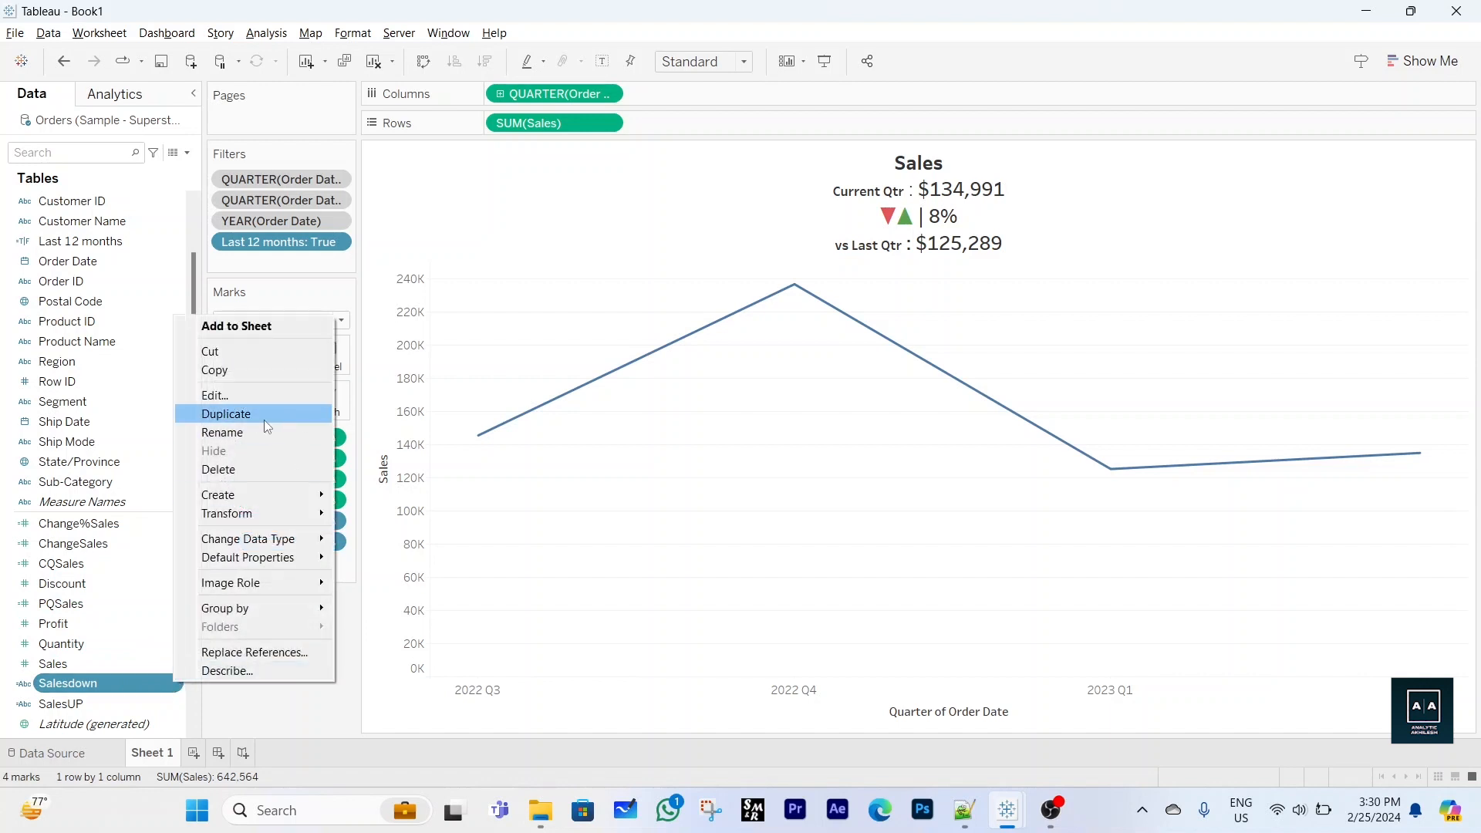
pyautogui.click(231, 397)
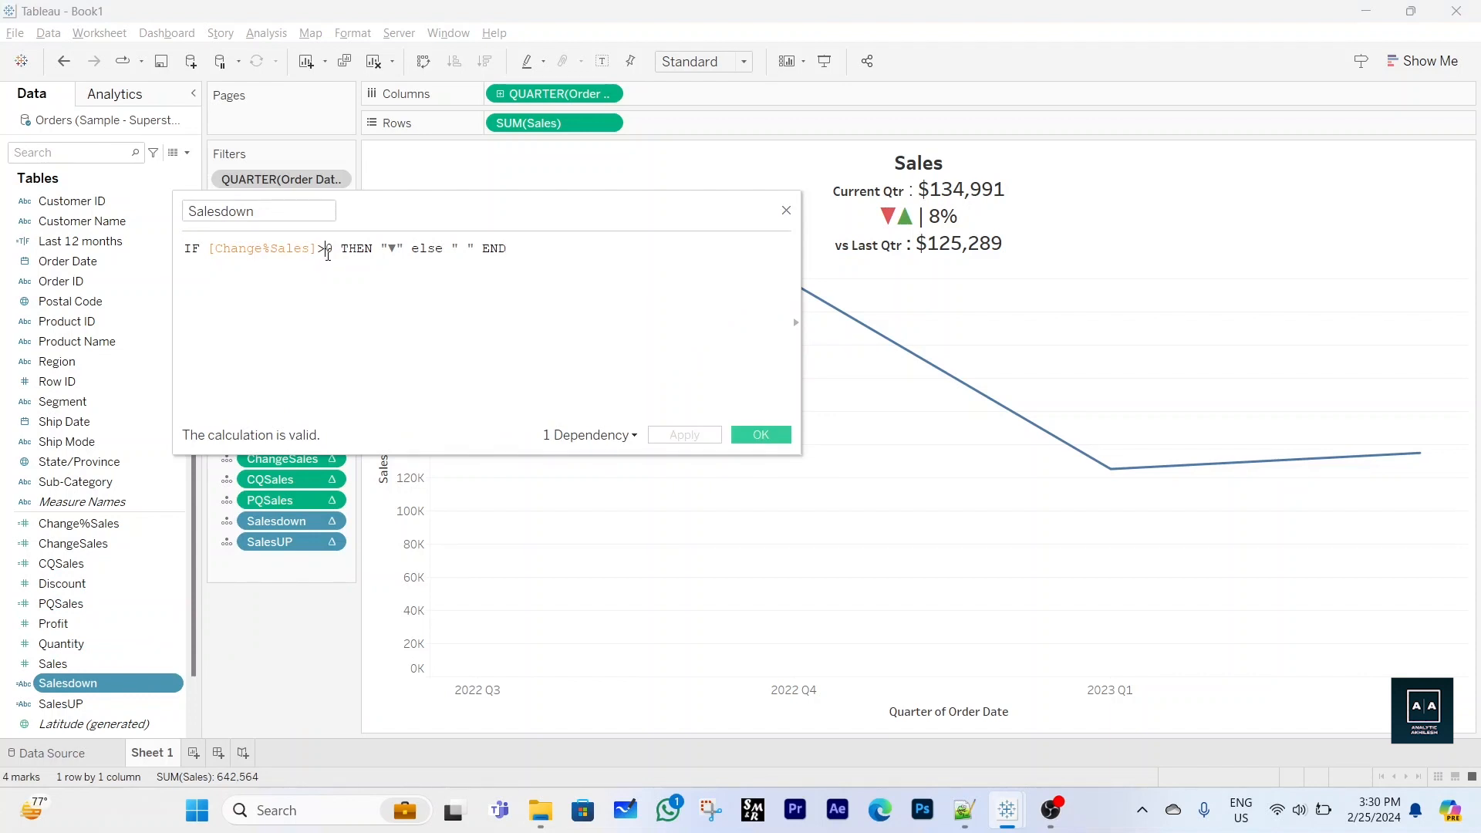
pyautogui.press('BackSpace')
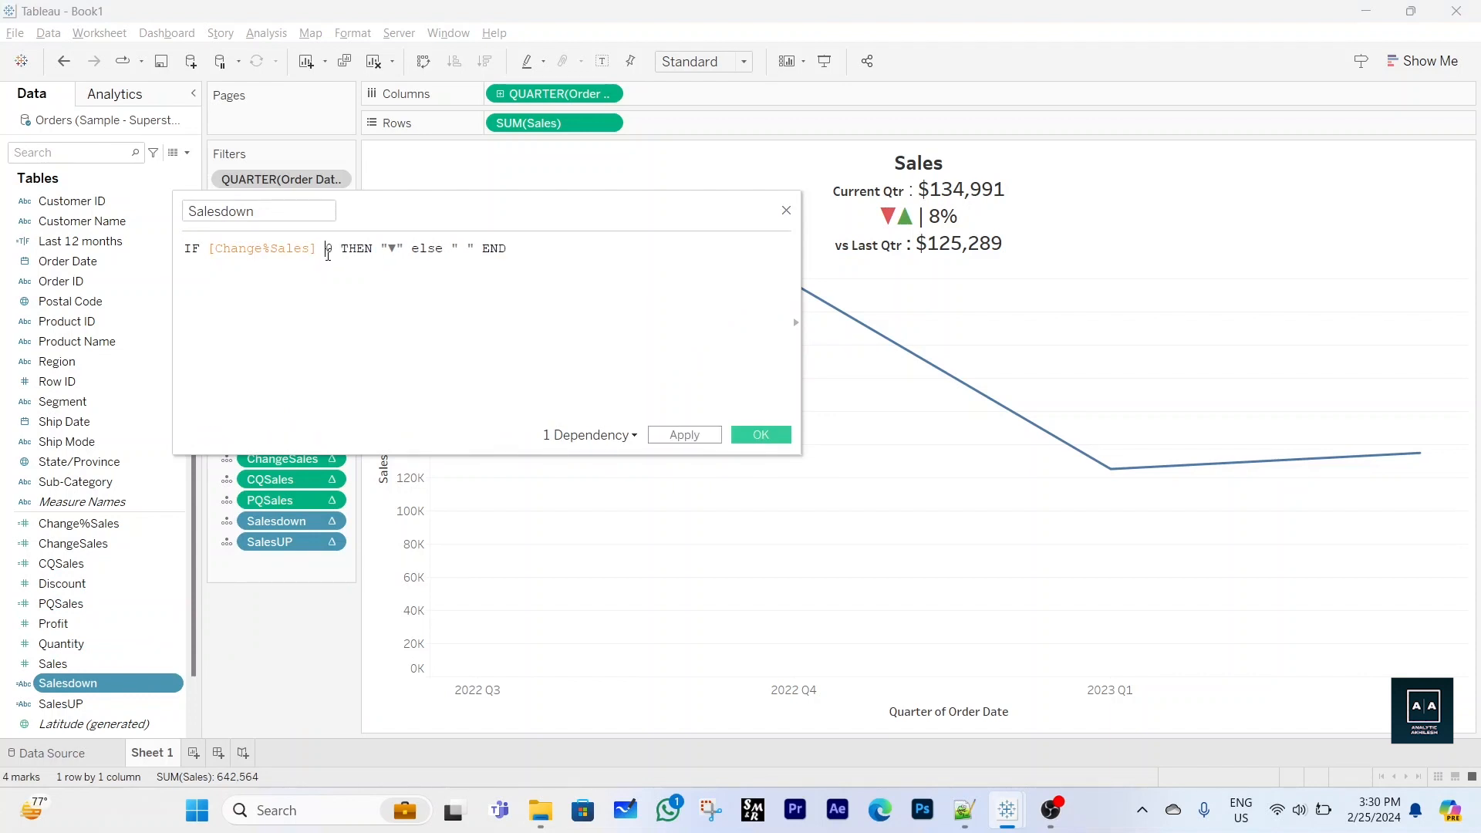
pyautogui.write('<')
pyautogui.click(759, 436)
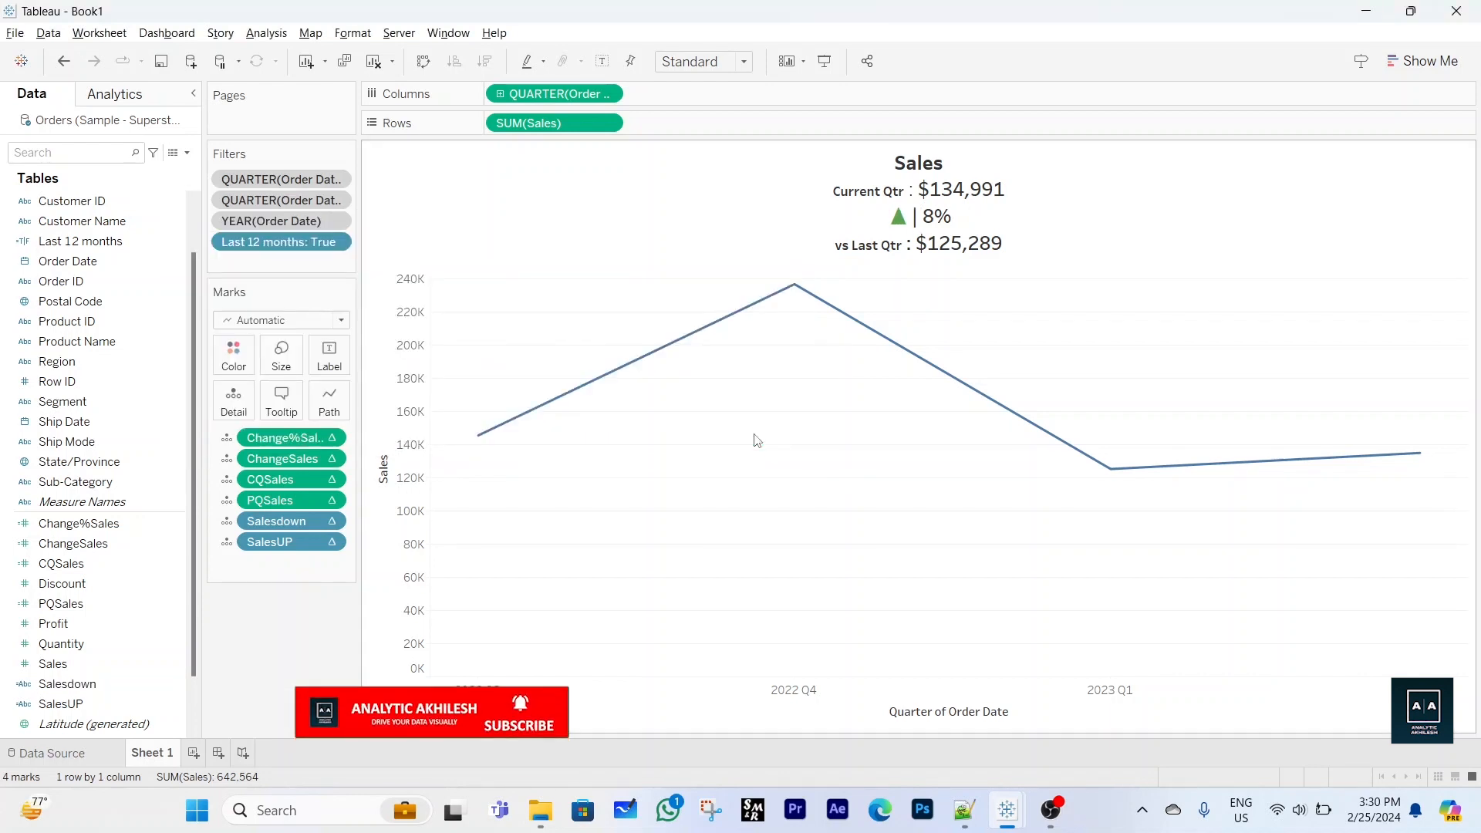
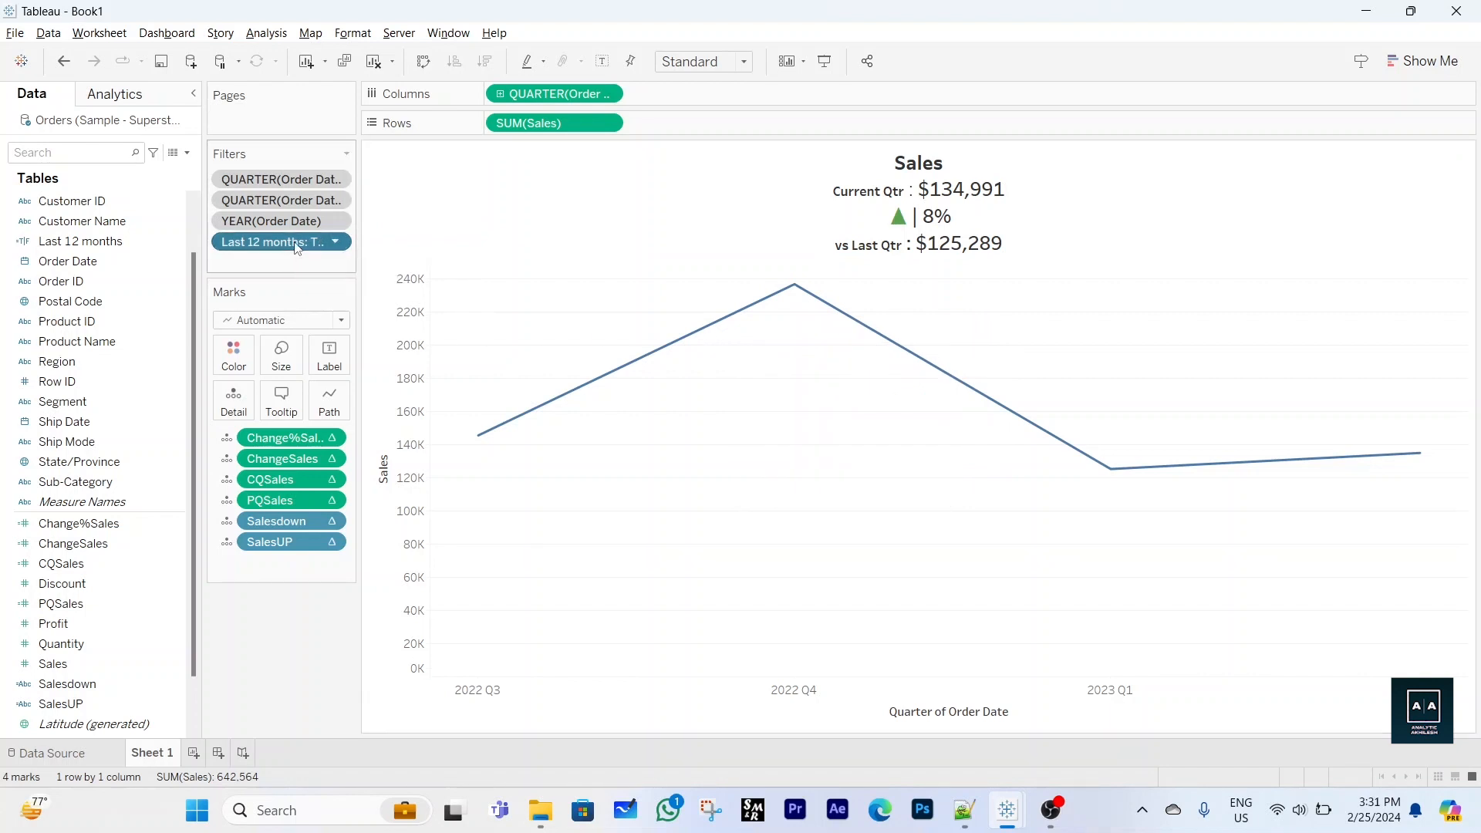
# Drill Order Date on Columns down from quarter to month, and show the second QUARTER(Order Date) filter beside the chart
pyautogui.moveTo(296, 245)
pyautogui.mouseDown()
pyautogui.moveTo(113, 269)
pyautogui.moveTo(295, 245)
pyautogui.mouseUp()
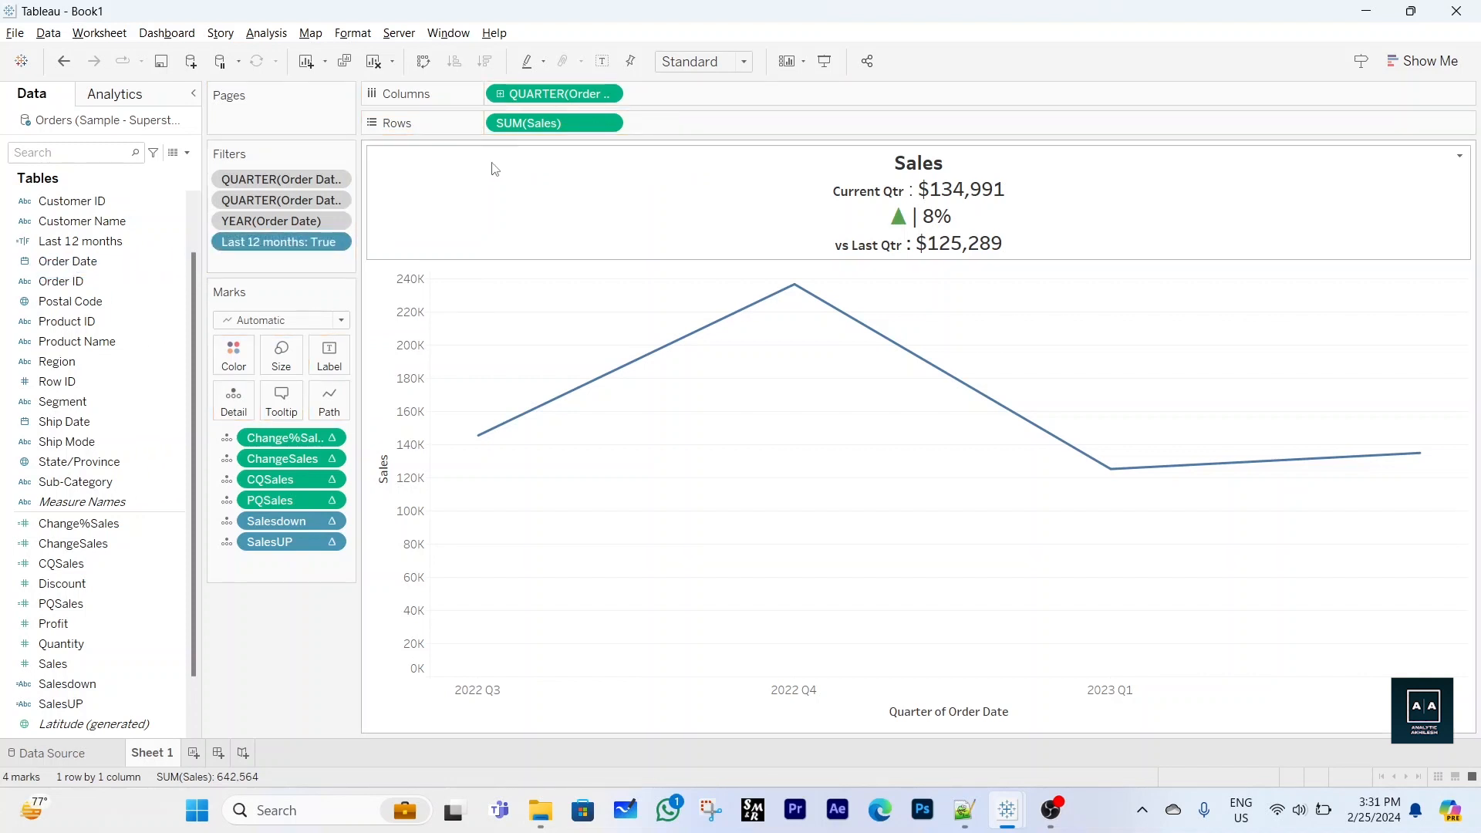
pyautogui.click(501, 94)
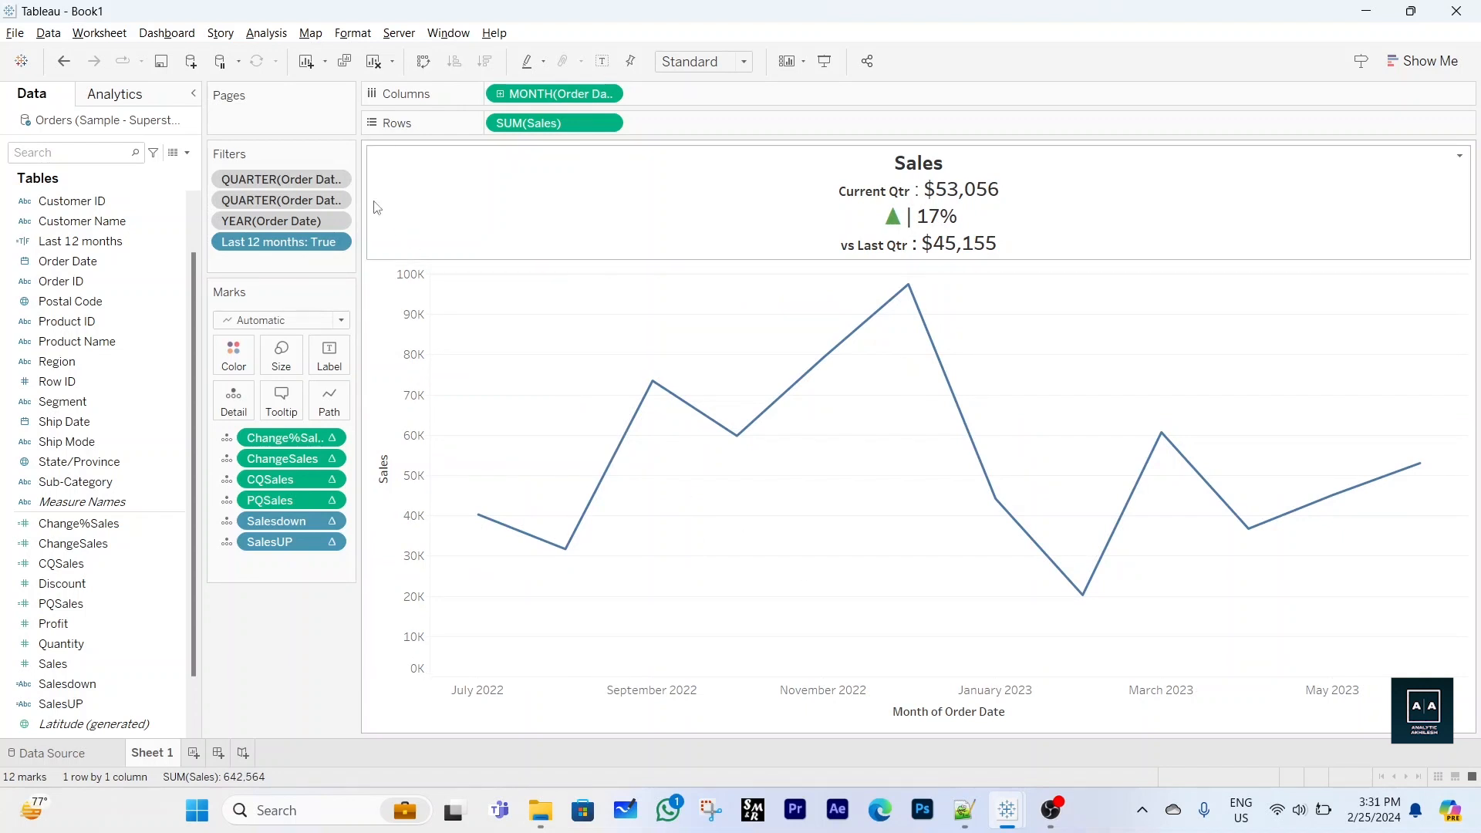
pyautogui.click(336, 201)
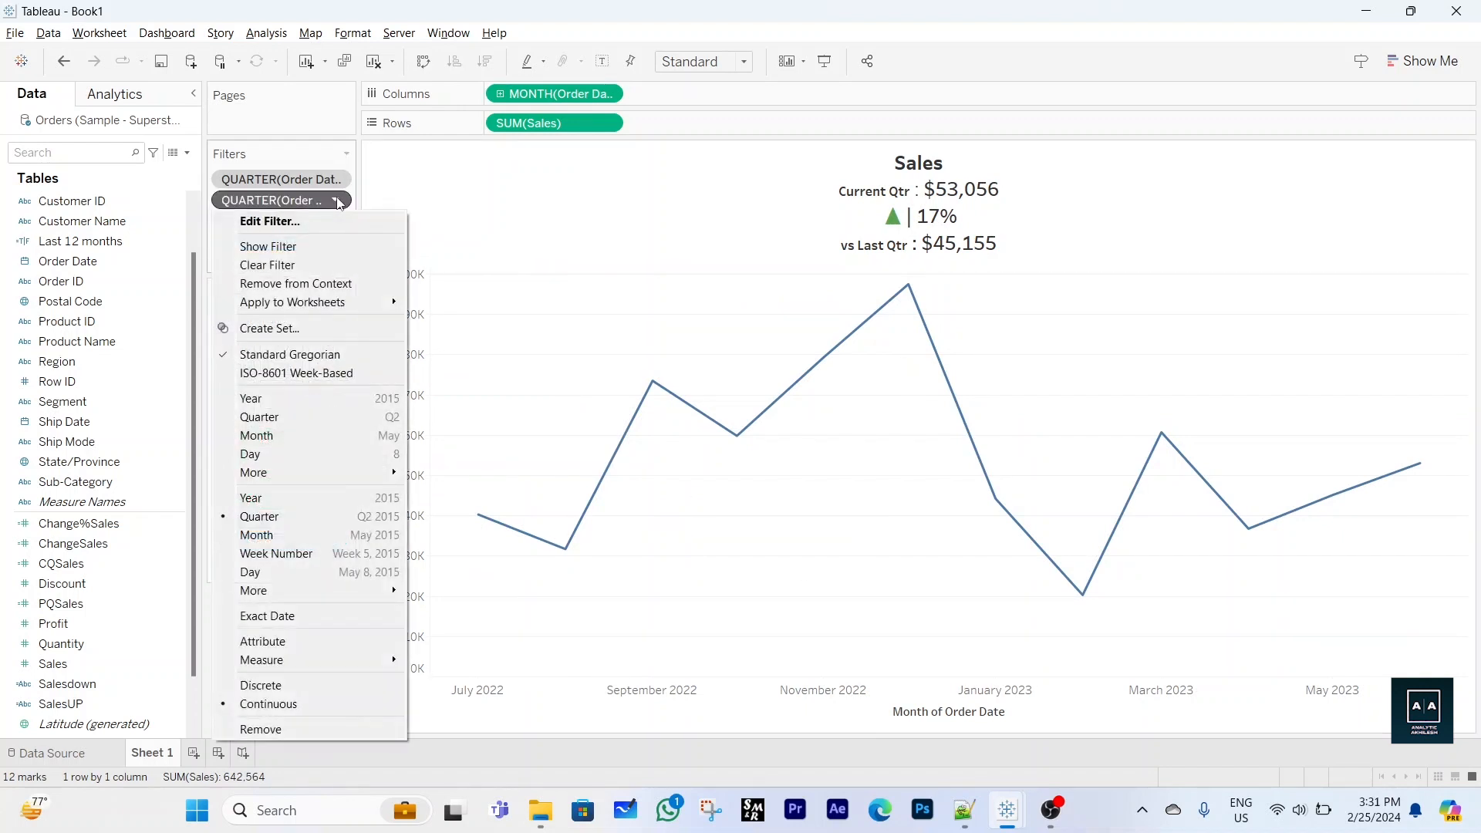
pyautogui.click(312, 250)
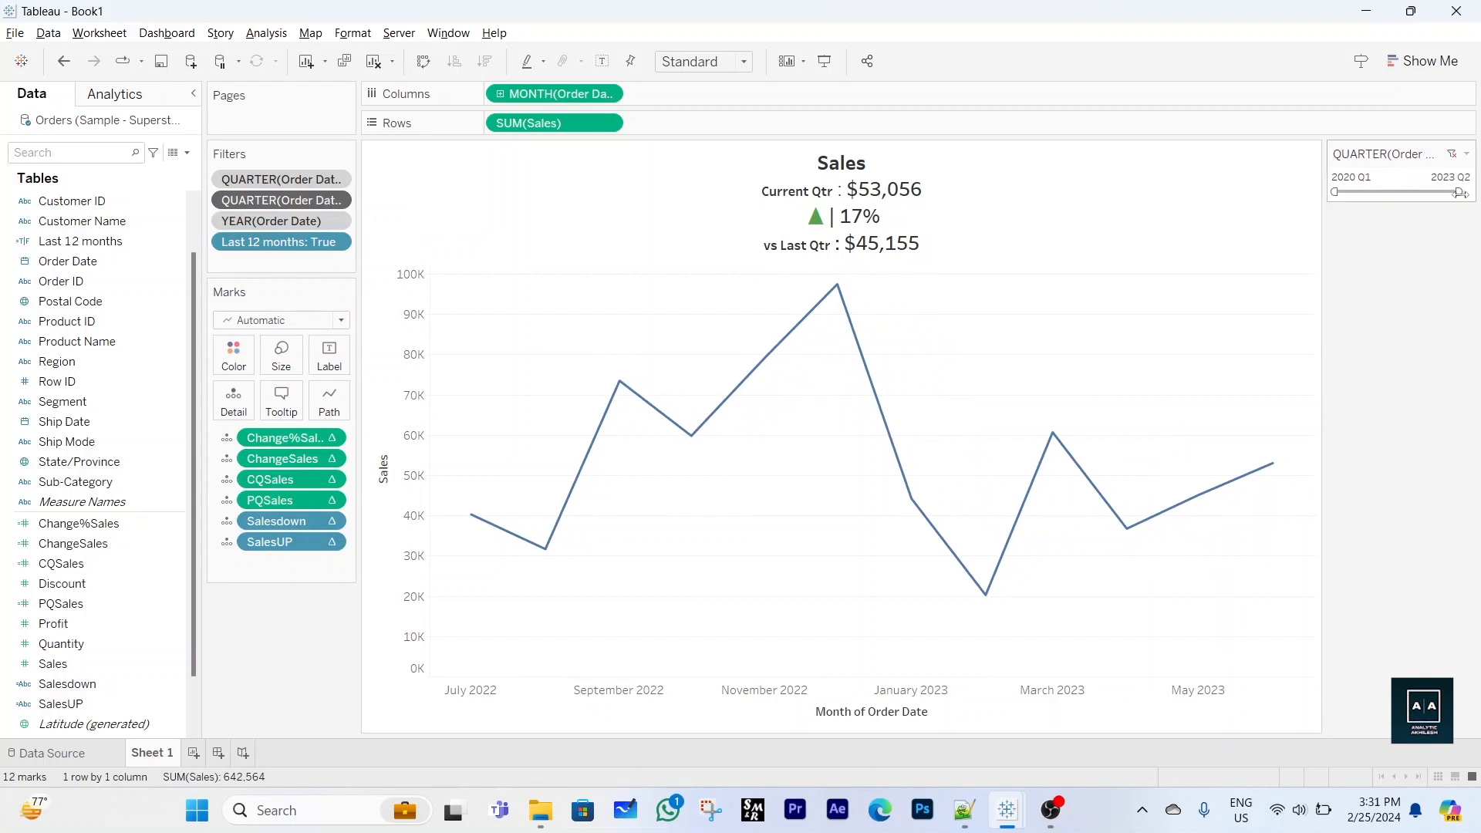
# Move the end of the displayed QUARTER(Order Date) filter range back to 2020 Q4, keeping the start at 2020 Q1
pyautogui.moveTo(1460, 191); pyautogui.dragTo(1444, 192)
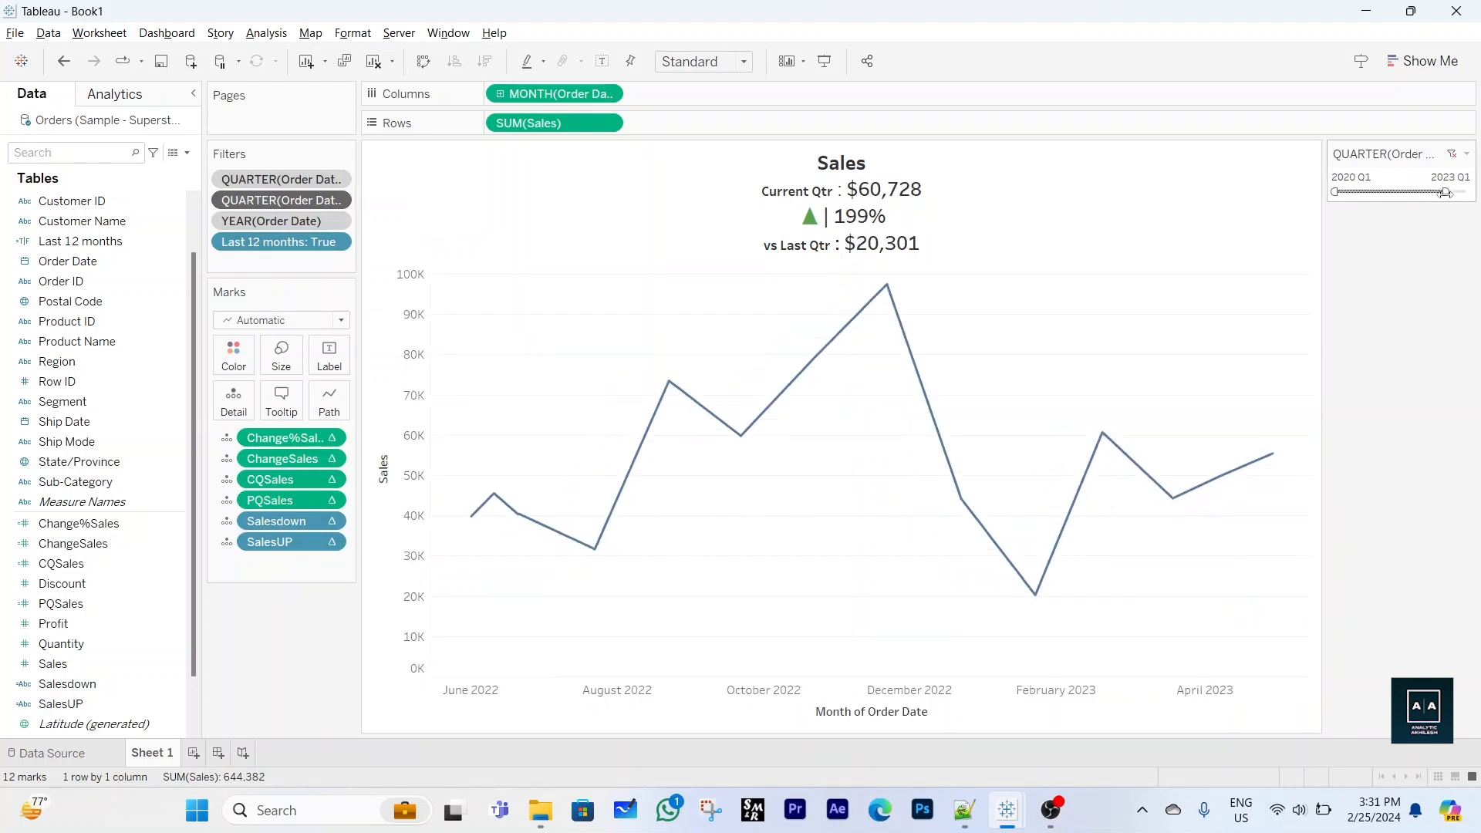
pyautogui.moveTo(1444, 192); pyautogui.dragTo(1386, 193)
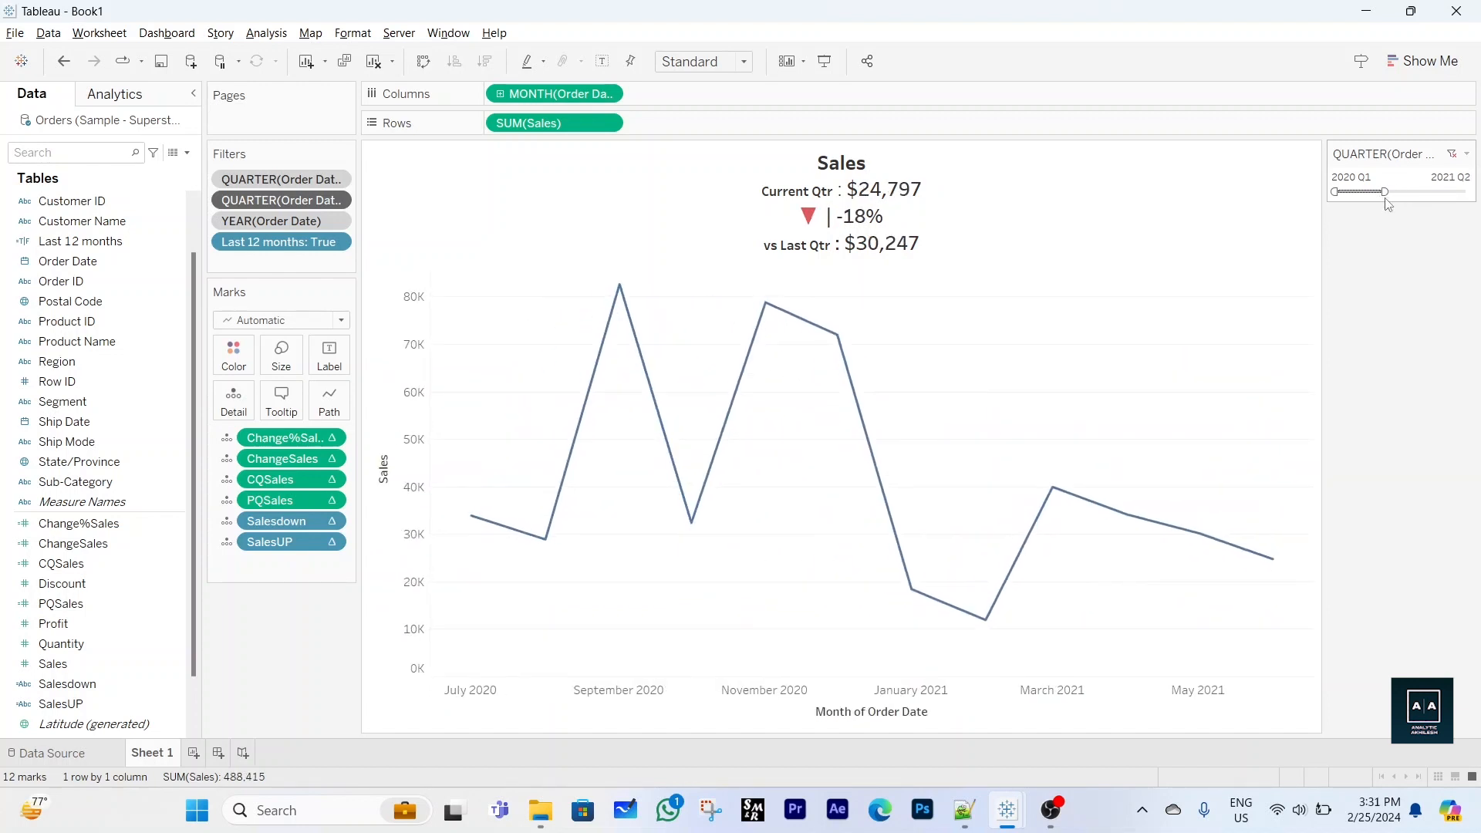
pyautogui.moveTo(1385, 192); pyautogui.dragTo(1375, 194)
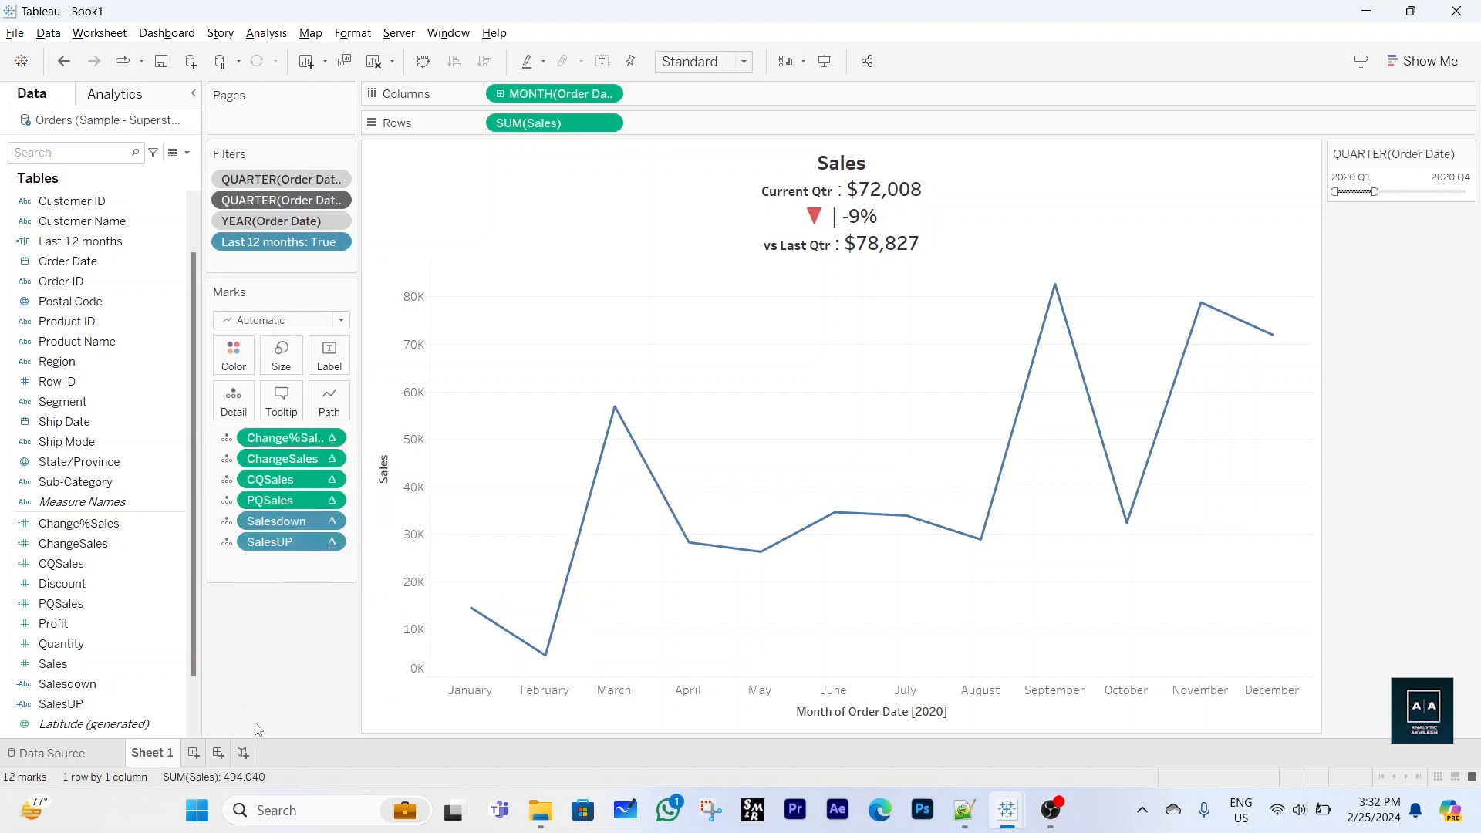
# Rename the Sheet 1 worksheet as Sales
pyautogui.rightClick(171, 756)
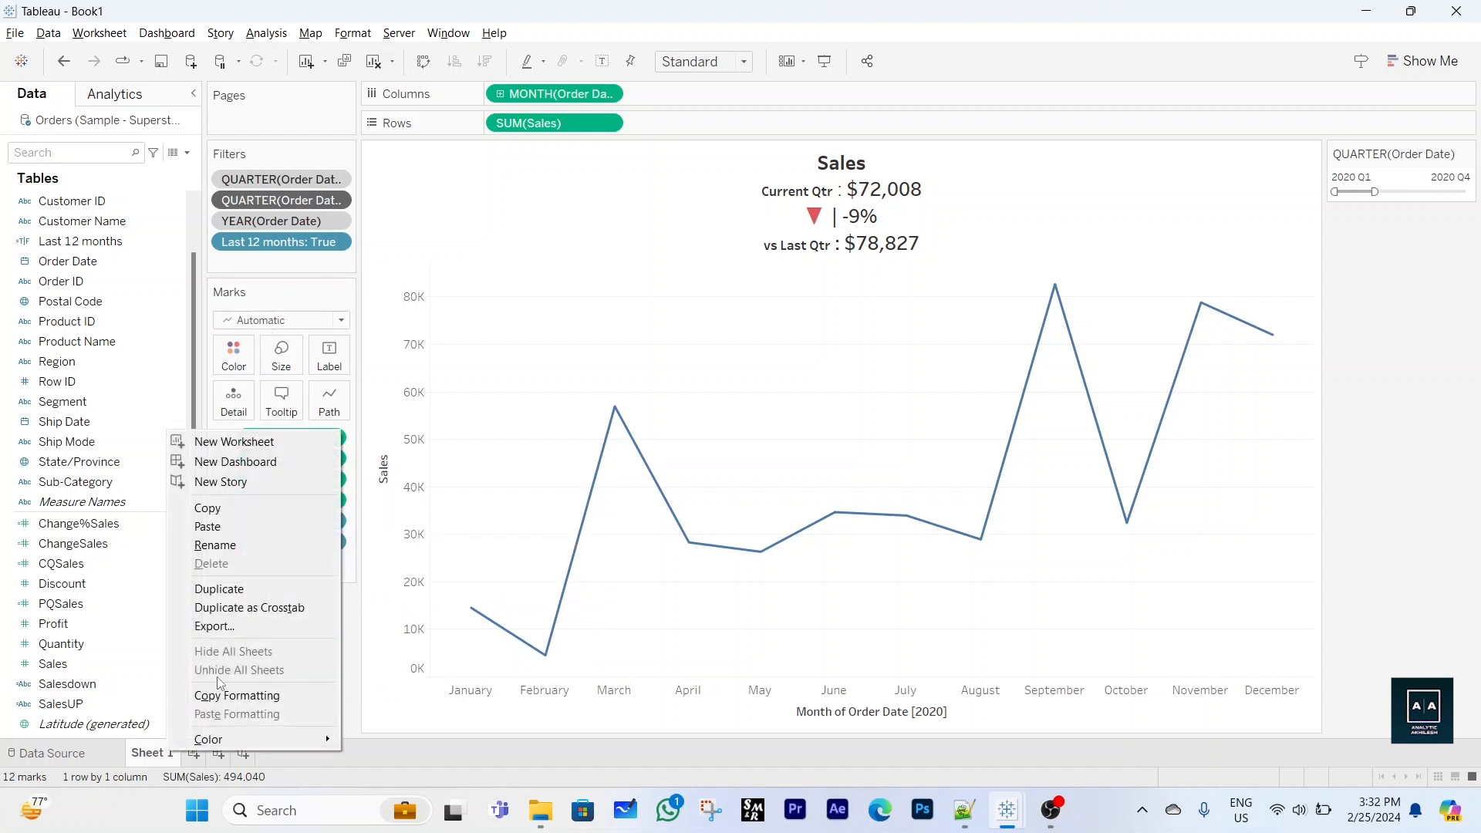
pyautogui.click(228, 552)
pyautogui.write('Sales')
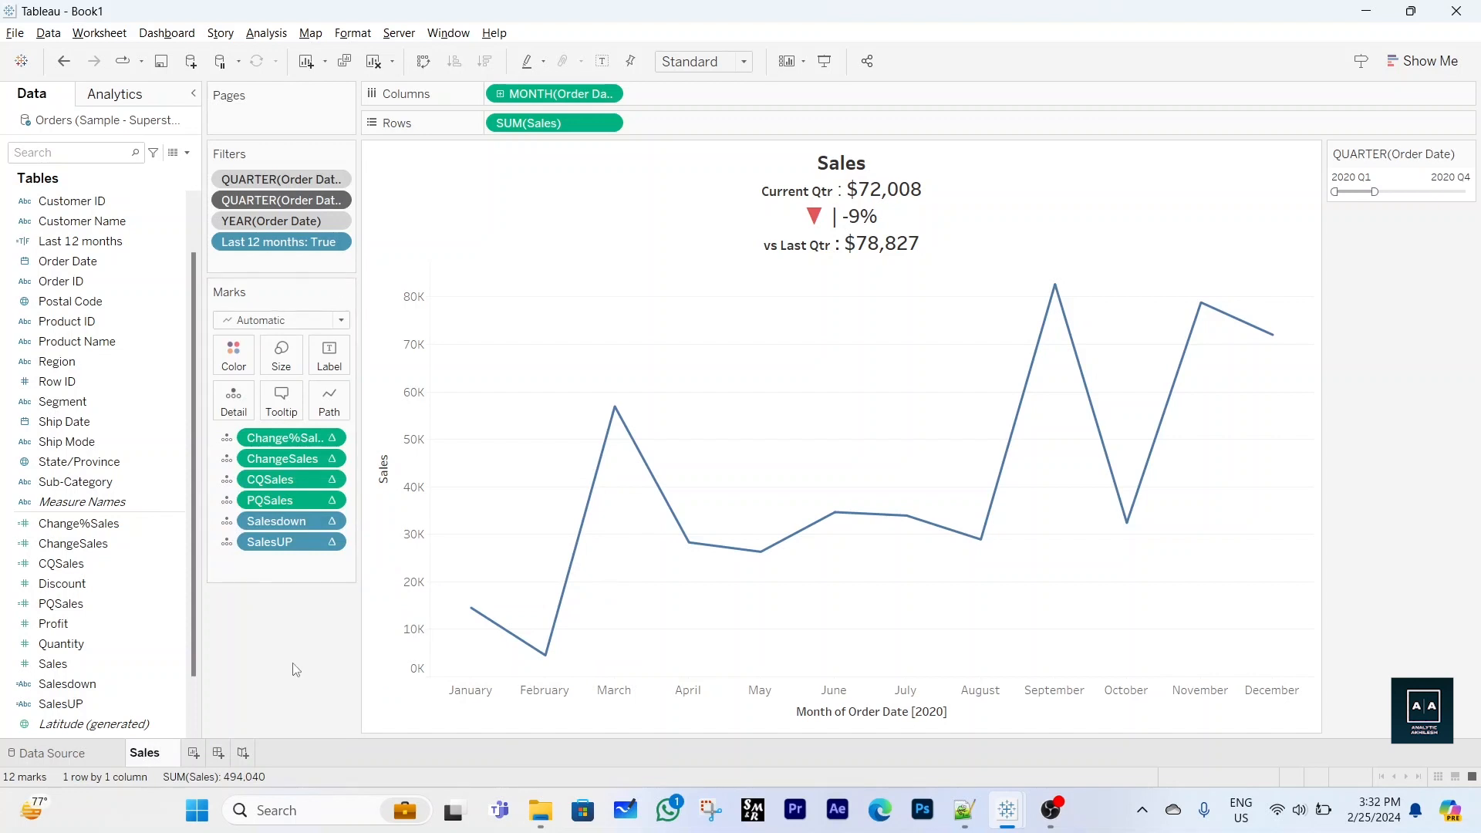
pyautogui.press('Return')
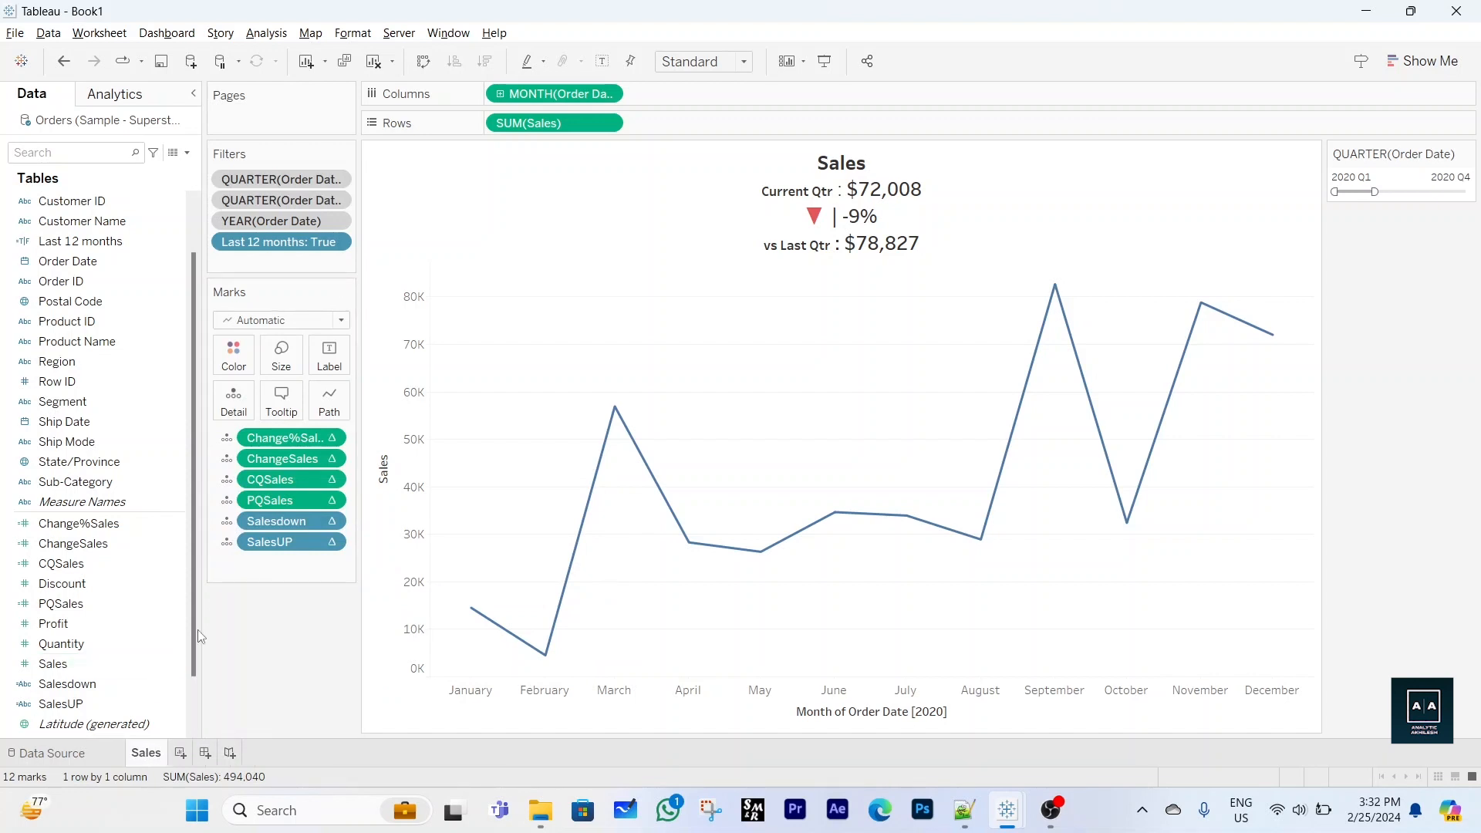
# Duplicate the PQSales, CQSales, ChangeSales, Change%Sales, Salesdown and SalesUP calculated fields together, and clear the multiple selection
pyautogui.click(68, 604)
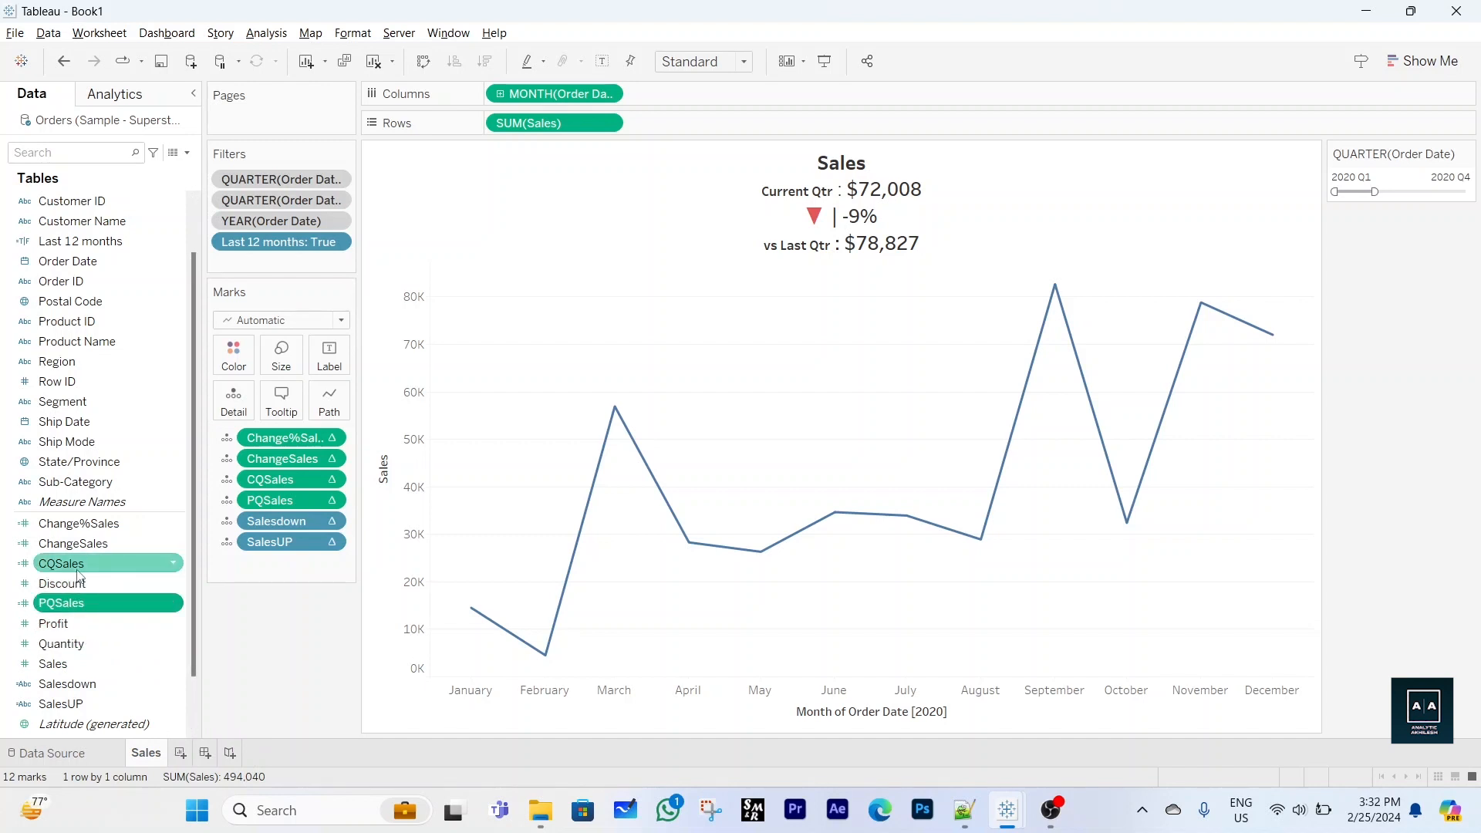
pyautogui.keyDown('ctrl'); pyautogui.click(78, 569); pyautogui.keyUp('ctrl')
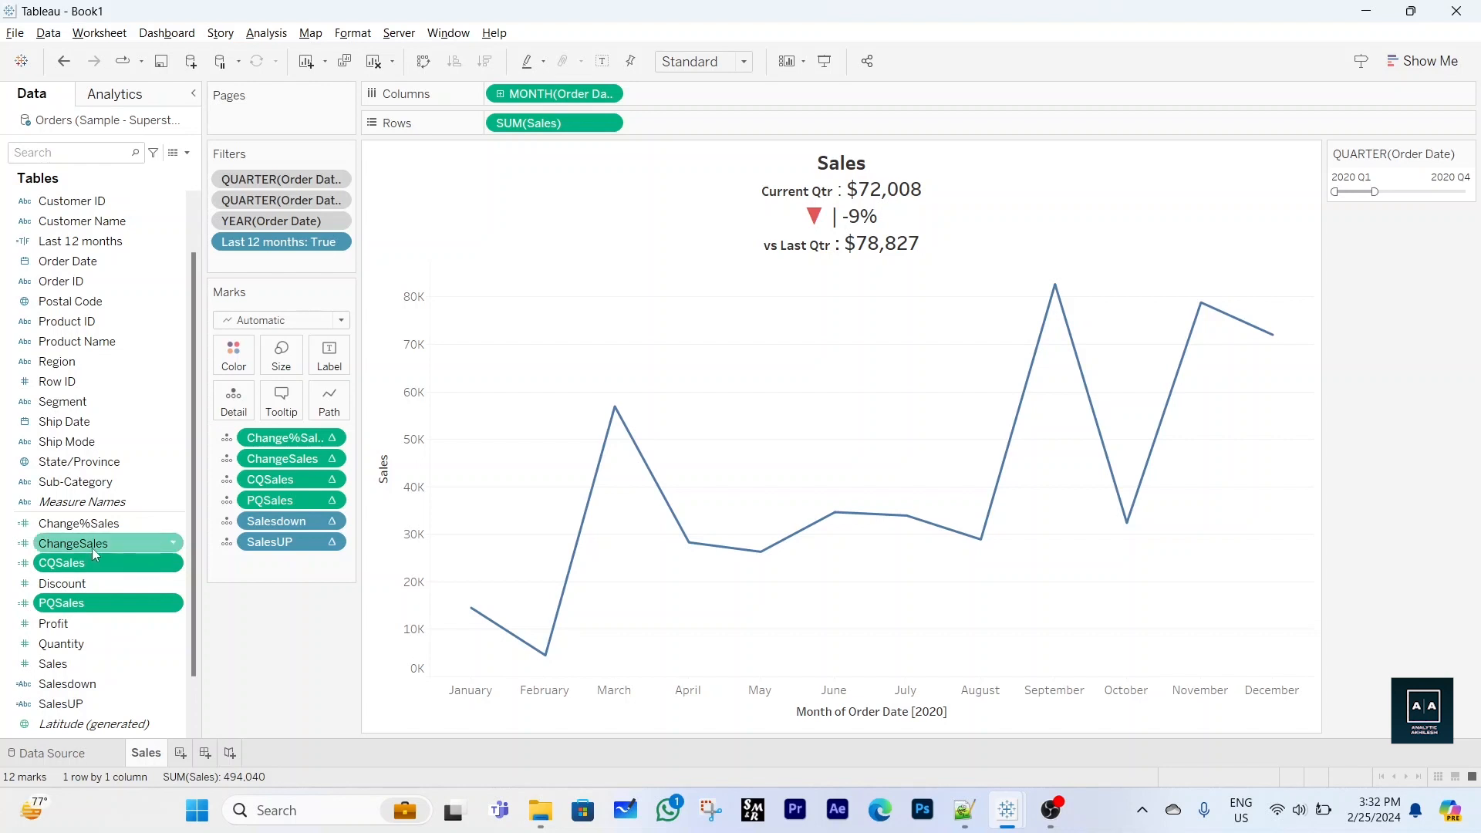
pyautogui.keyDown('ctrl'); pyautogui.click(93, 545); pyautogui.keyUp('ctrl')
pyautogui.keyDown('ctrl'); pyautogui.click(96, 525); pyautogui.keyUp('ctrl')
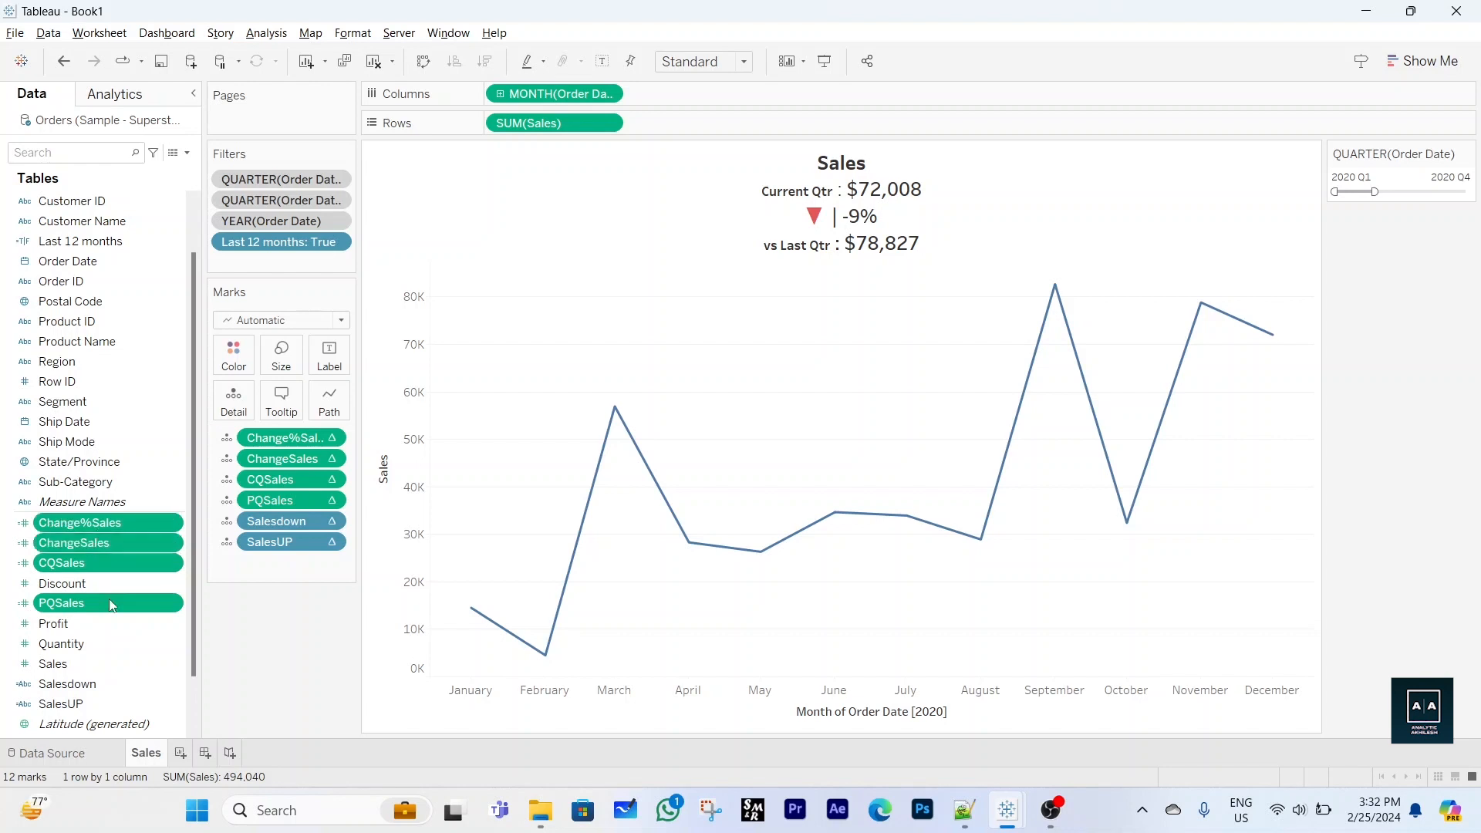
pyautogui.keyDown('ctrl'); pyautogui.click(90, 685); pyautogui.keyUp('ctrl')
pyautogui.keyDown('ctrl'); pyautogui.click(103, 703); pyautogui.keyUp('ctrl')
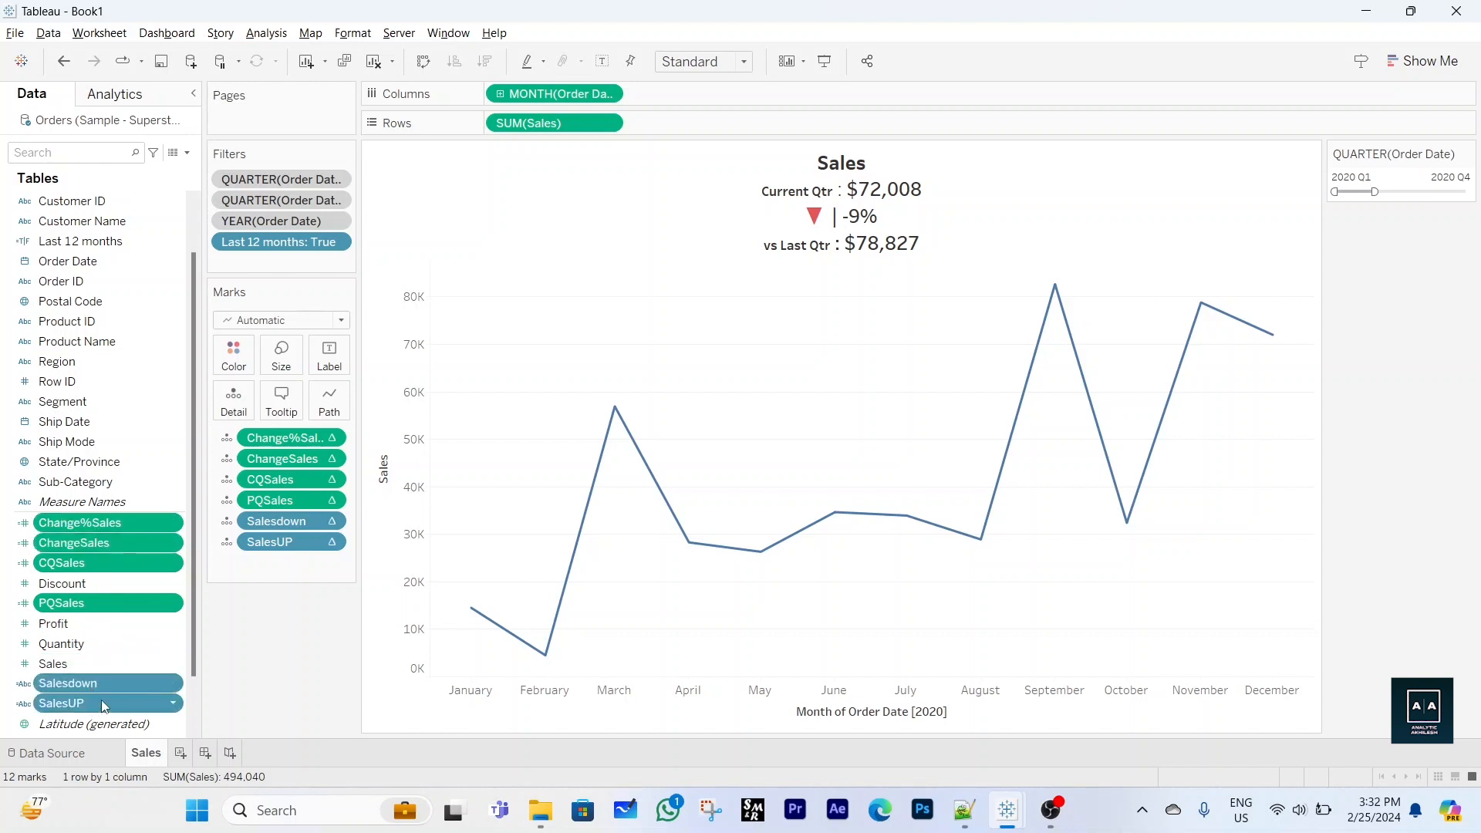
pyautogui.rightClick(106, 704)
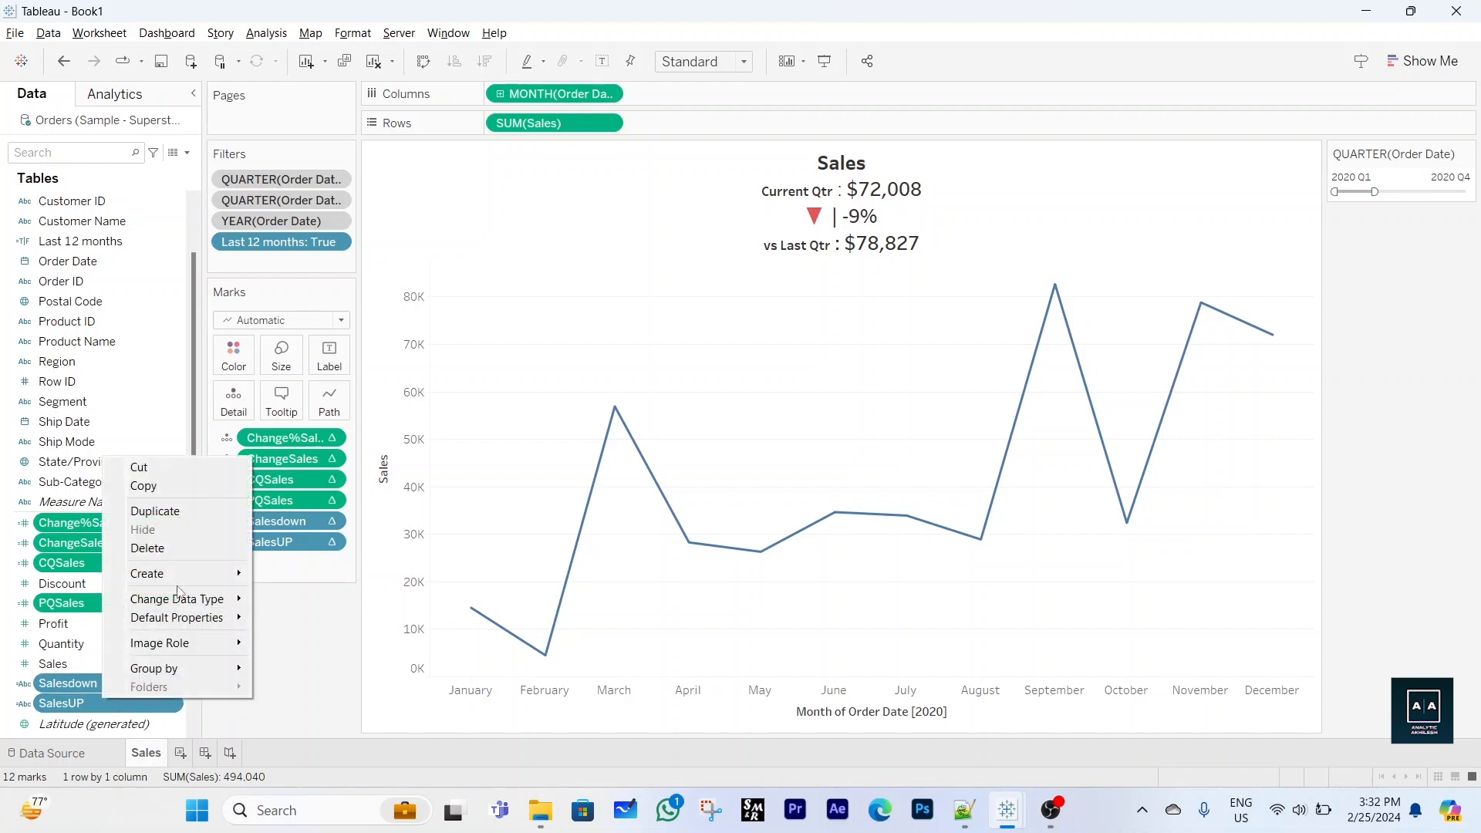
pyautogui.click(155, 512)
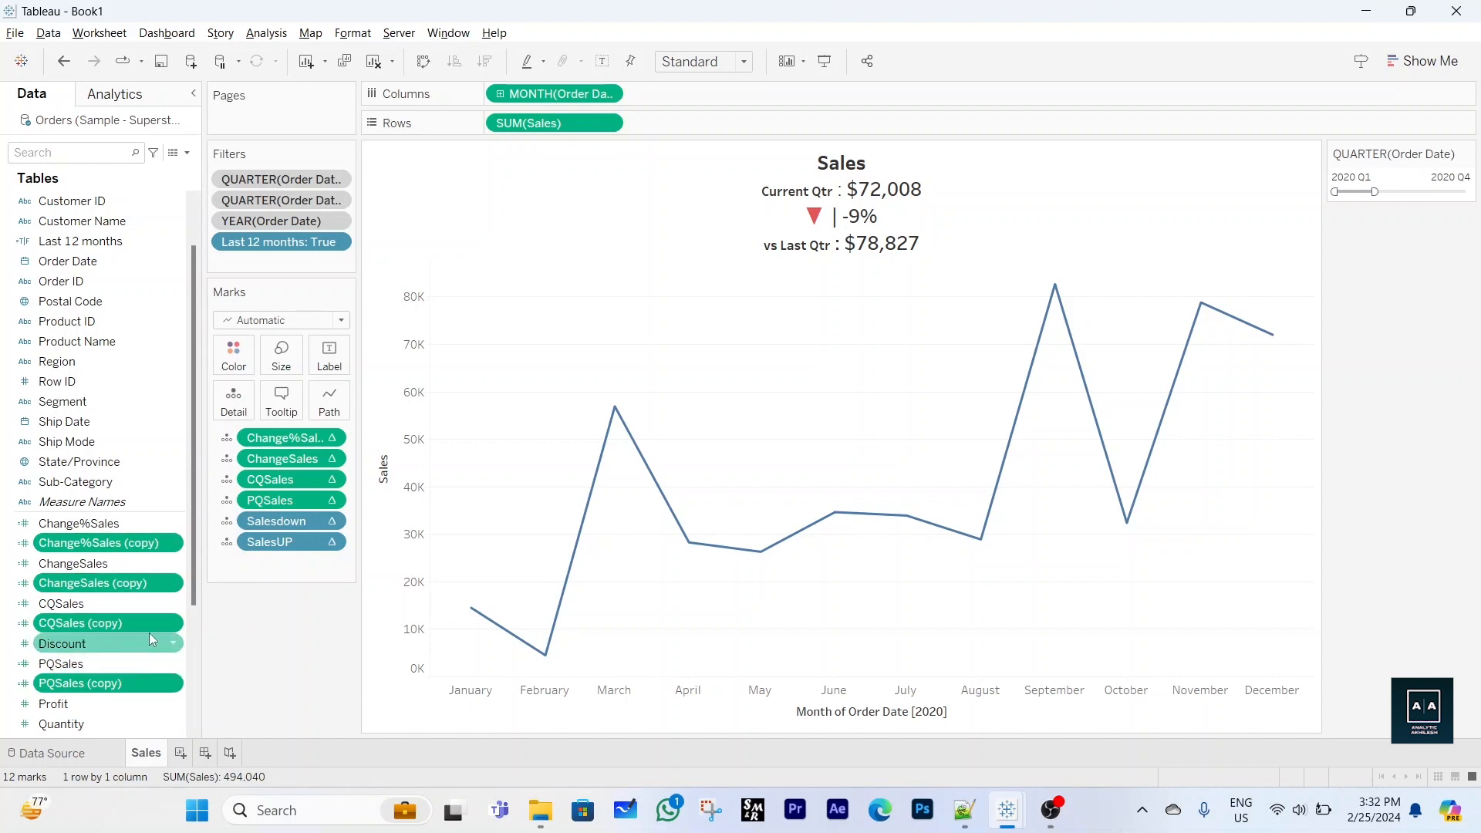
pyautogui.rightClick(172, 623)
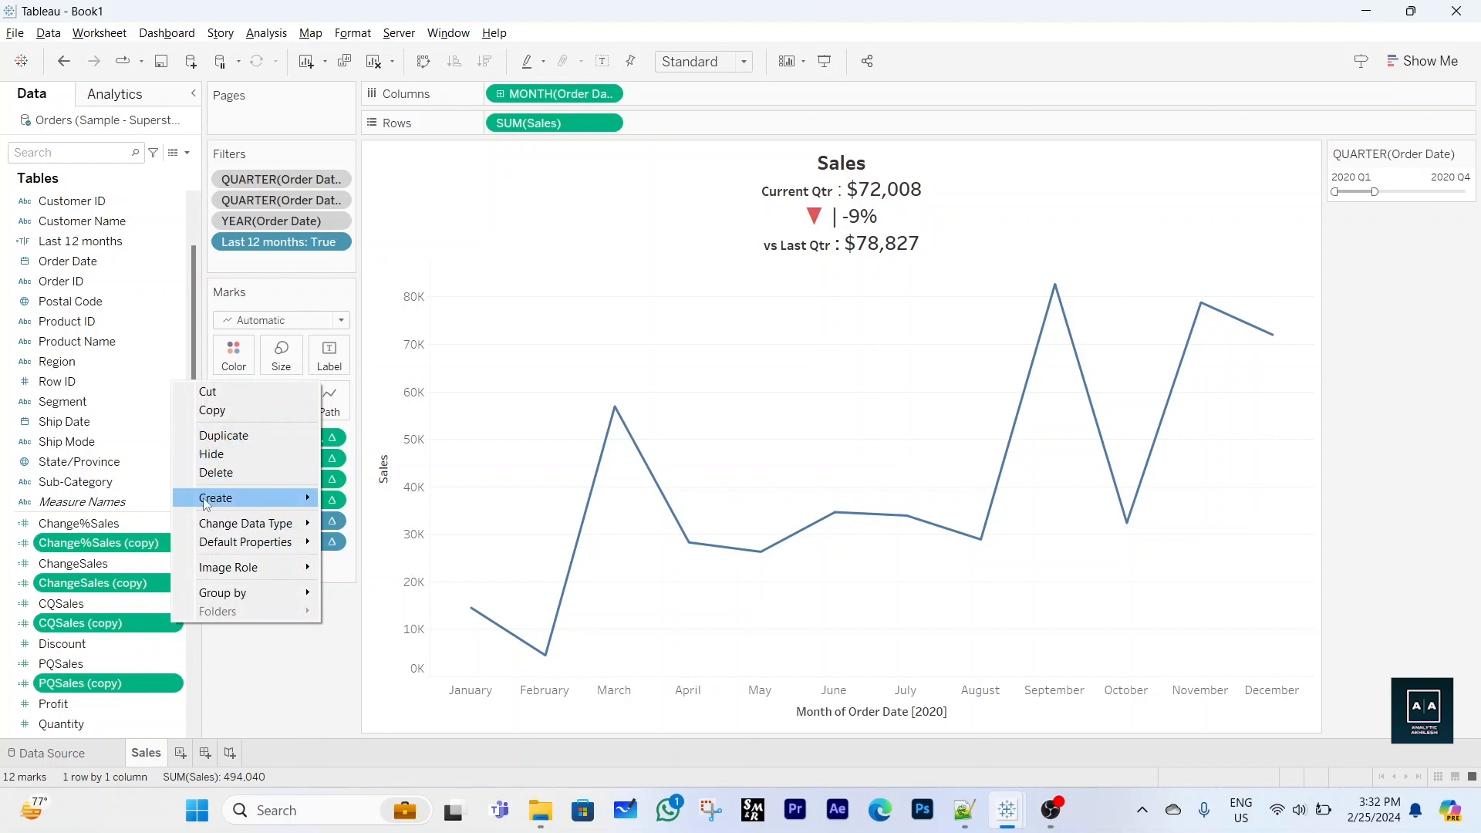
pyautogui.click(153, 462)
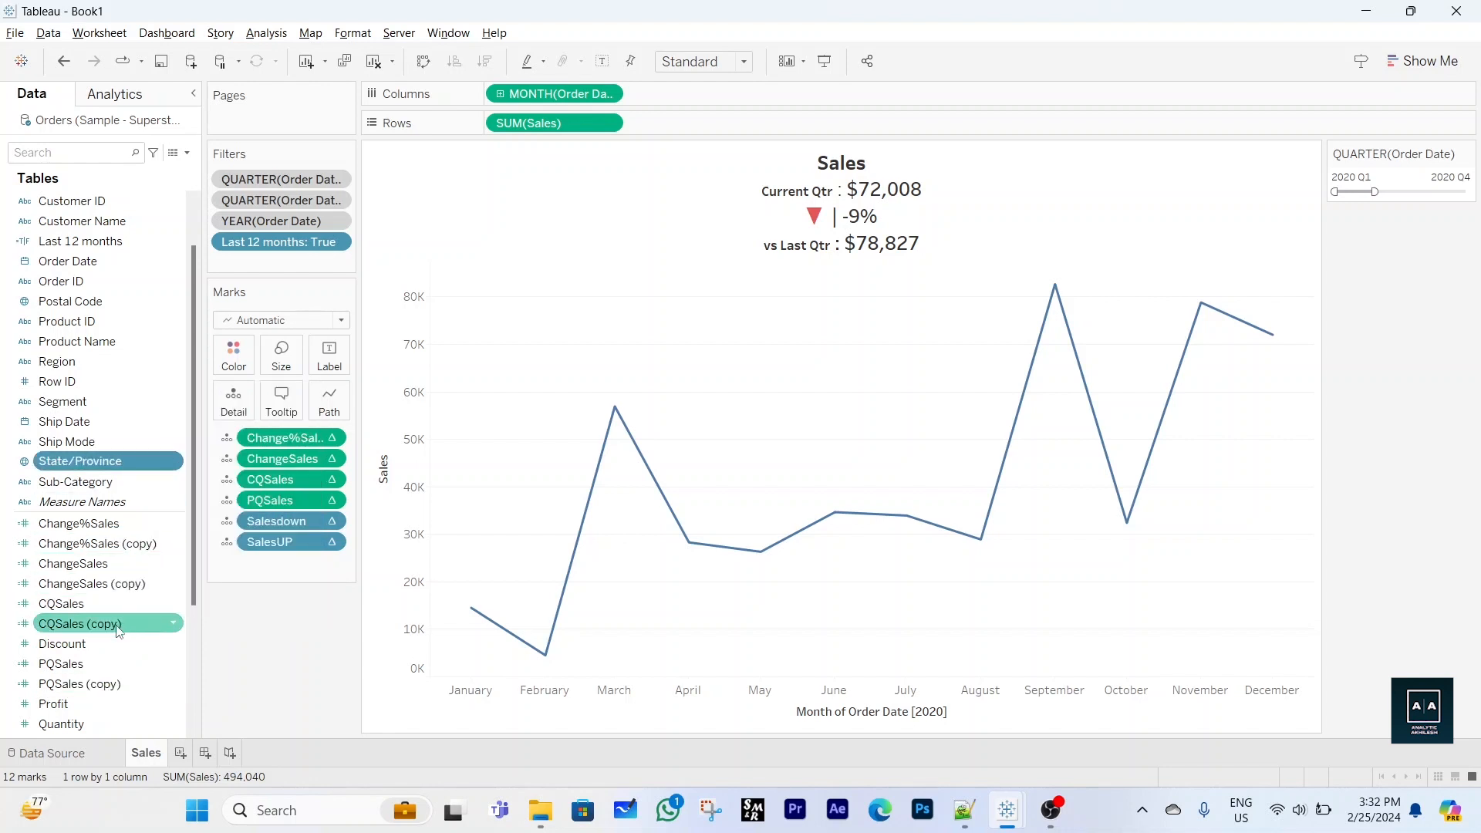
# Edit the CQSales (copy) calculated field to return SUM([Profit]) when LAST()=0, rename it CQProfit, and save it
pyautogui.rightClick(171, 623)
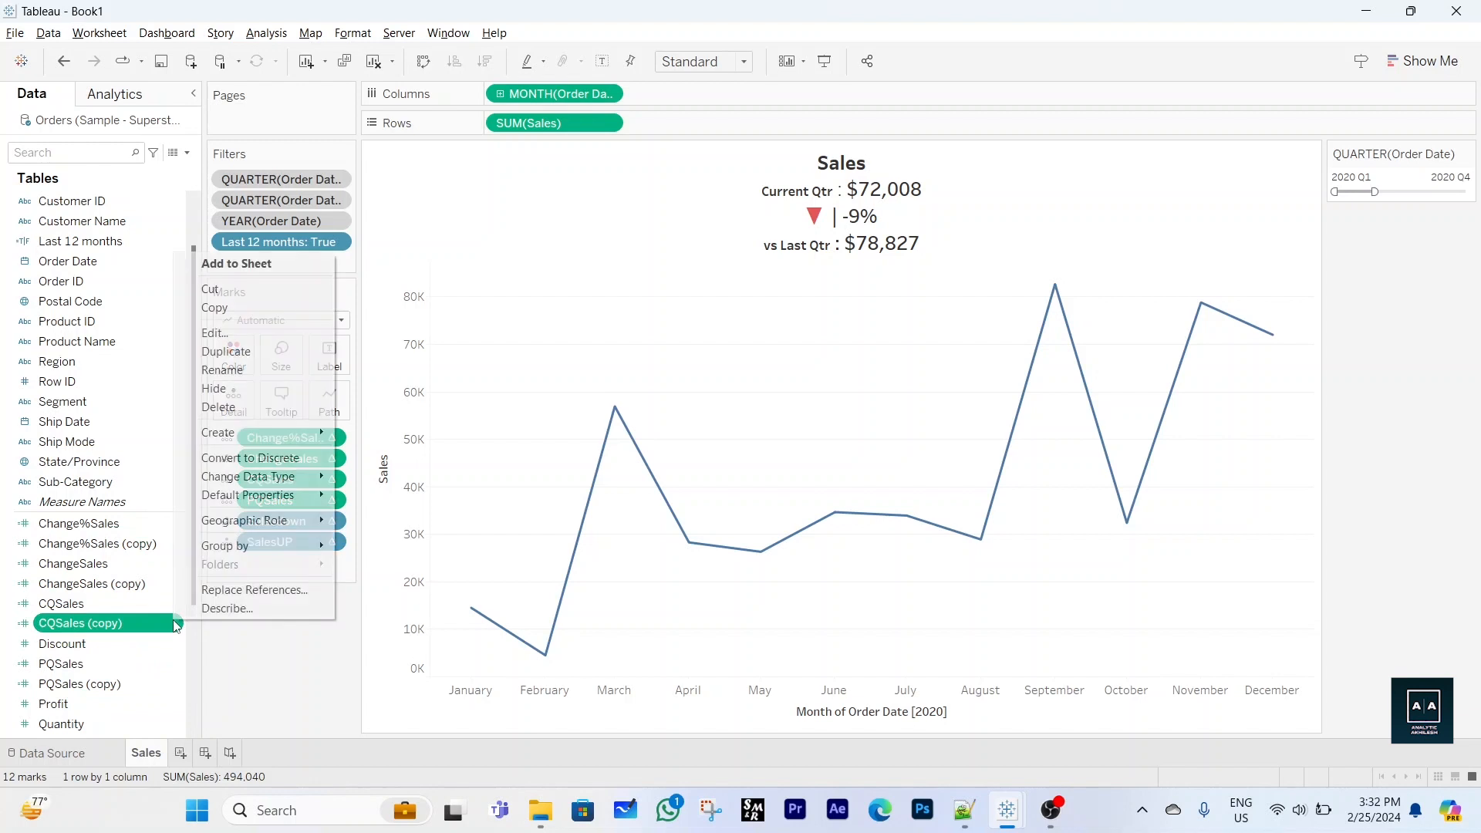
pyautogui.click(216, 332)
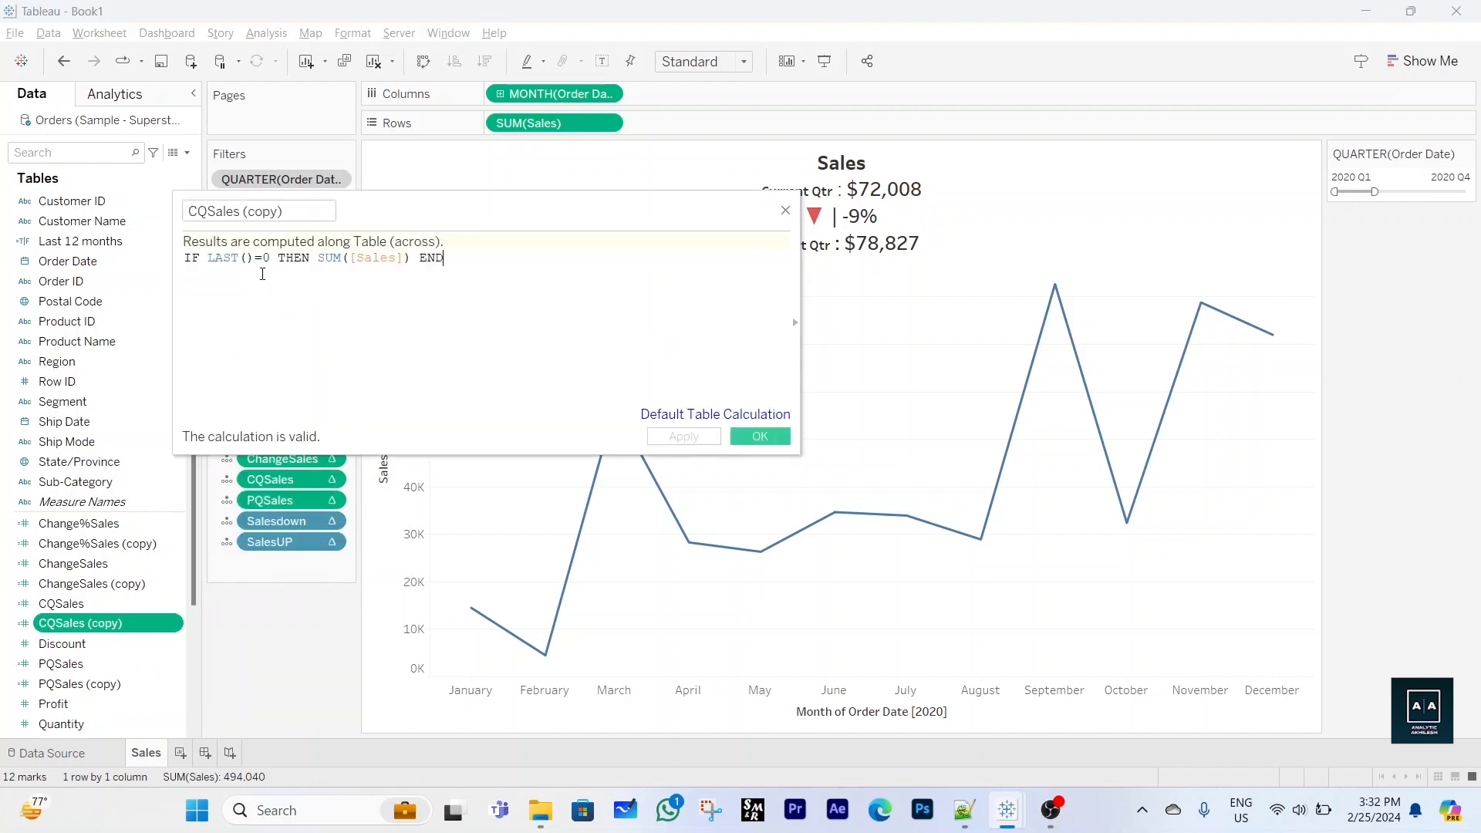
pyautogui.doubleClick(374, 260)
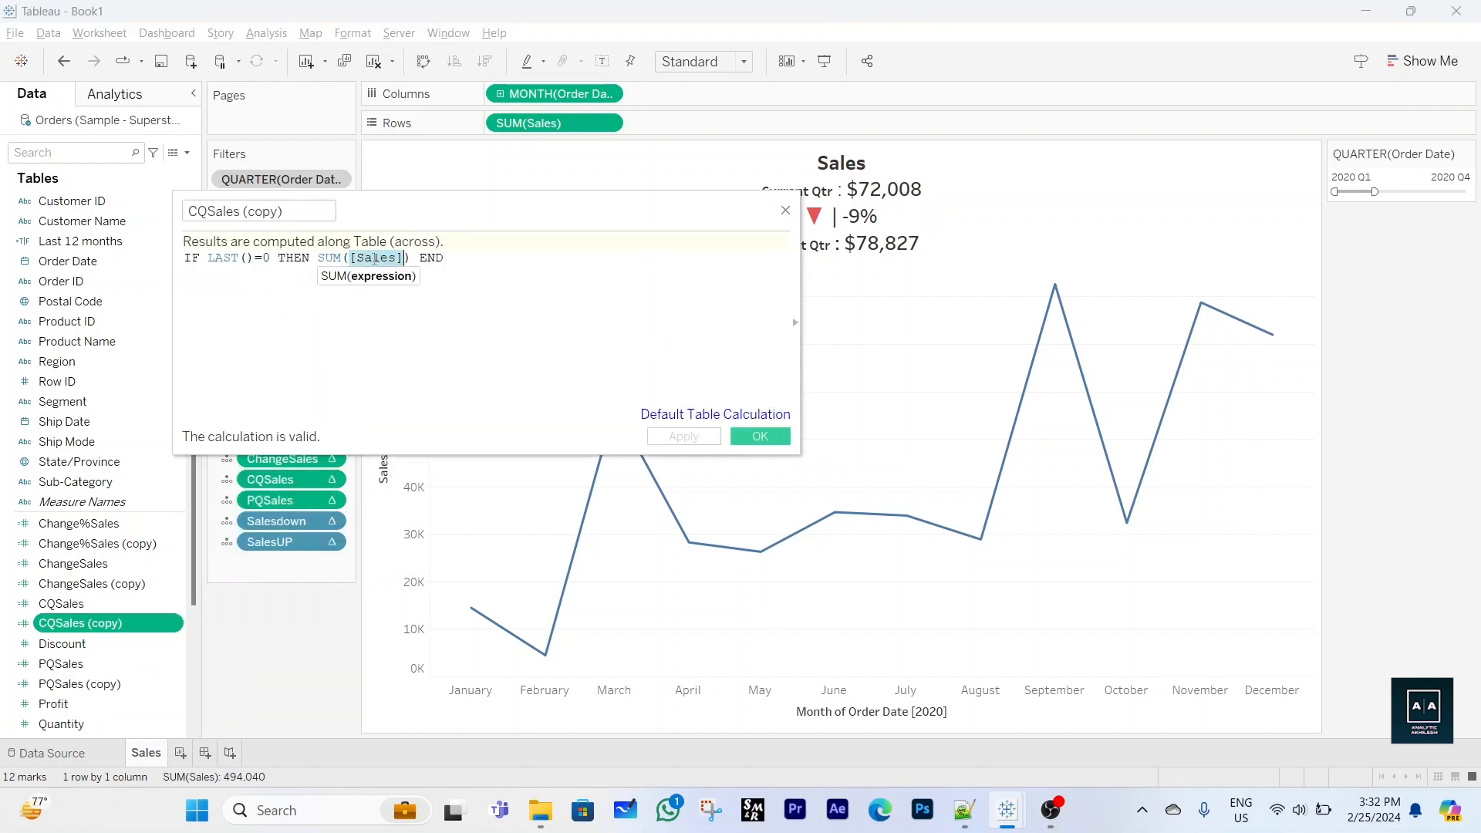
pyautogui.write('pro')
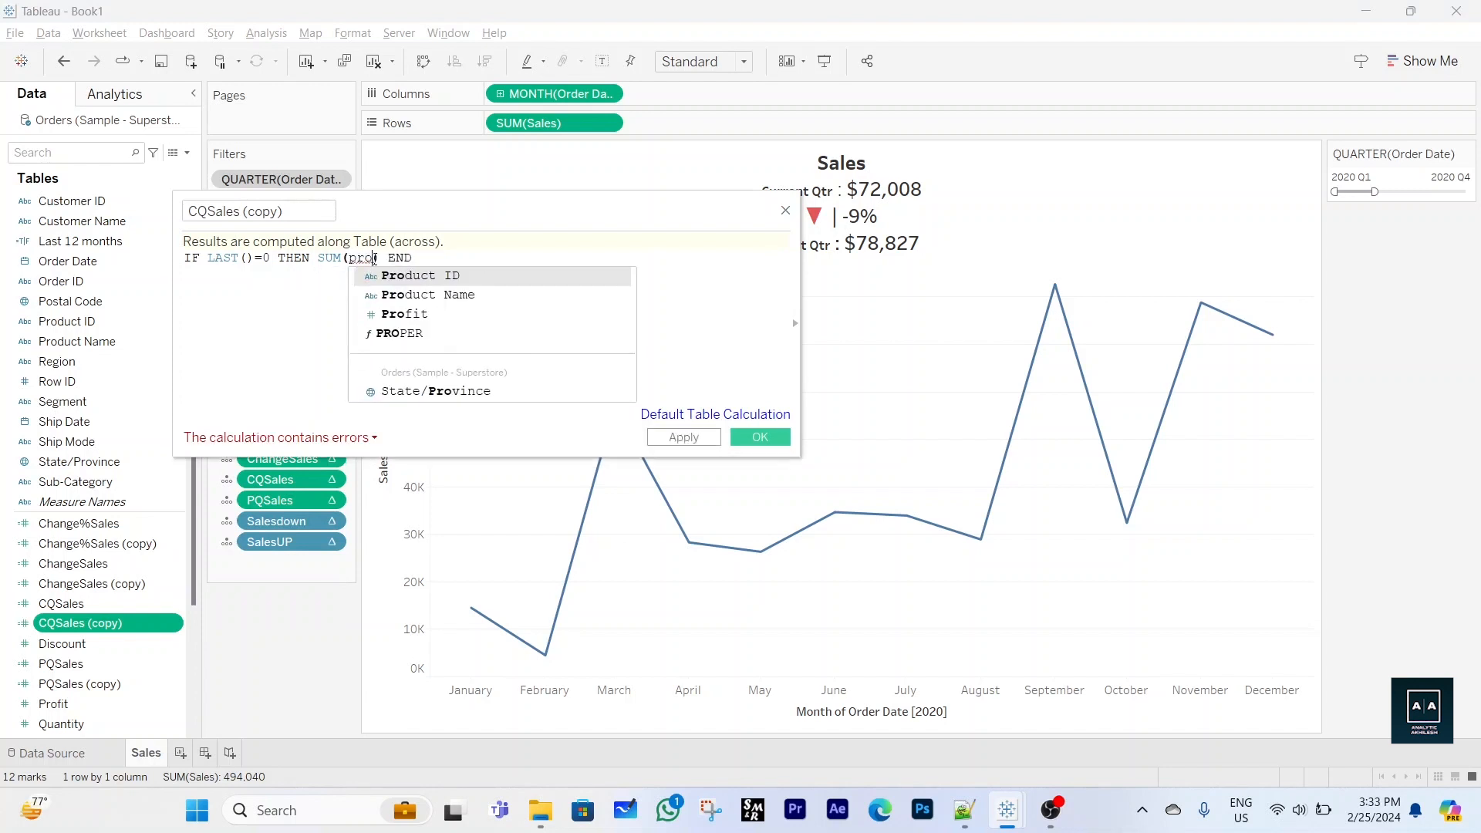
pyautogui.click(402, 317)
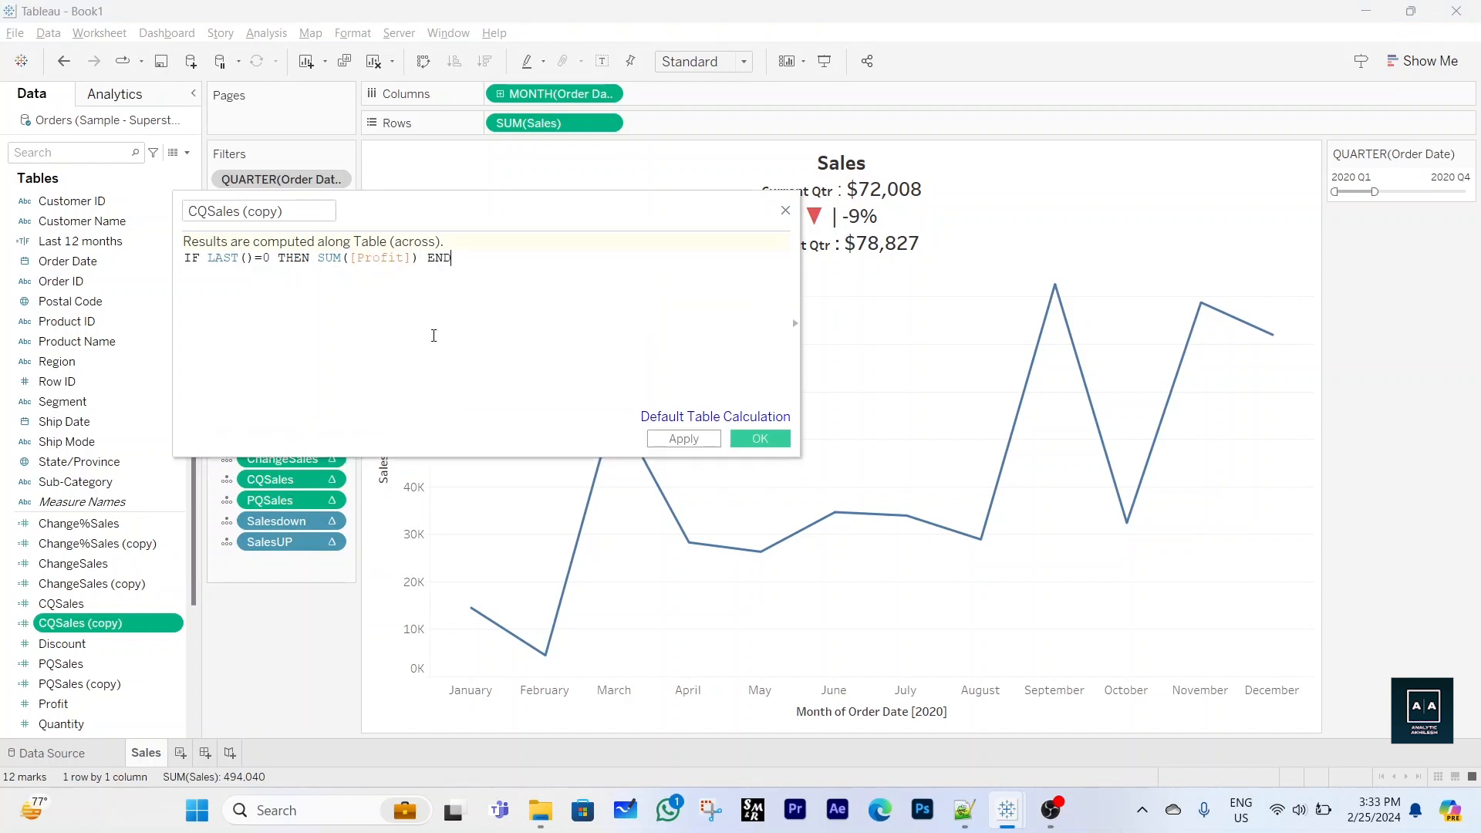
pyautogui.moveTo(207, 212); pyautogui.dragTo(304, 217)
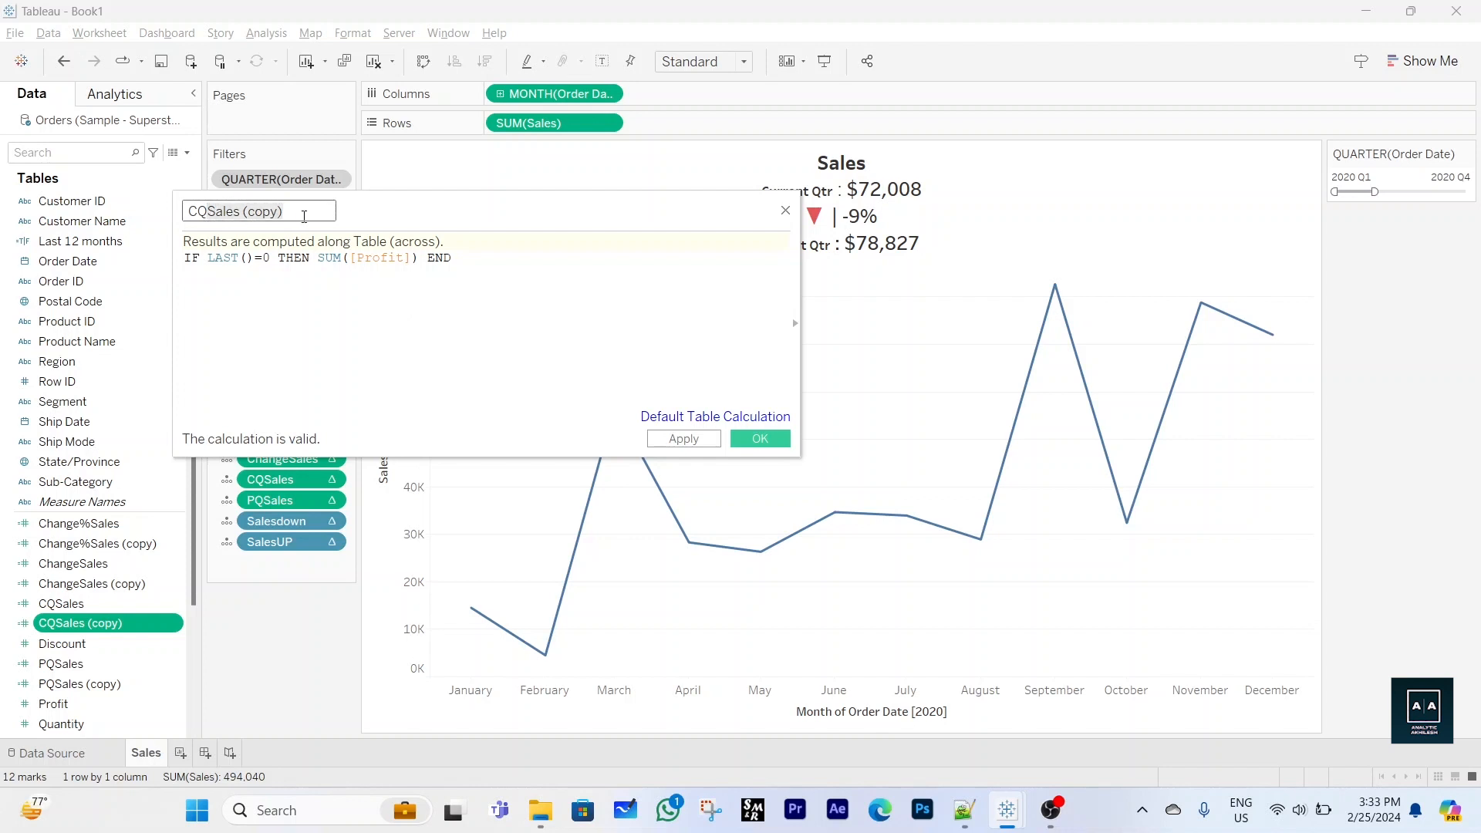
pyautogui.write('Profit')
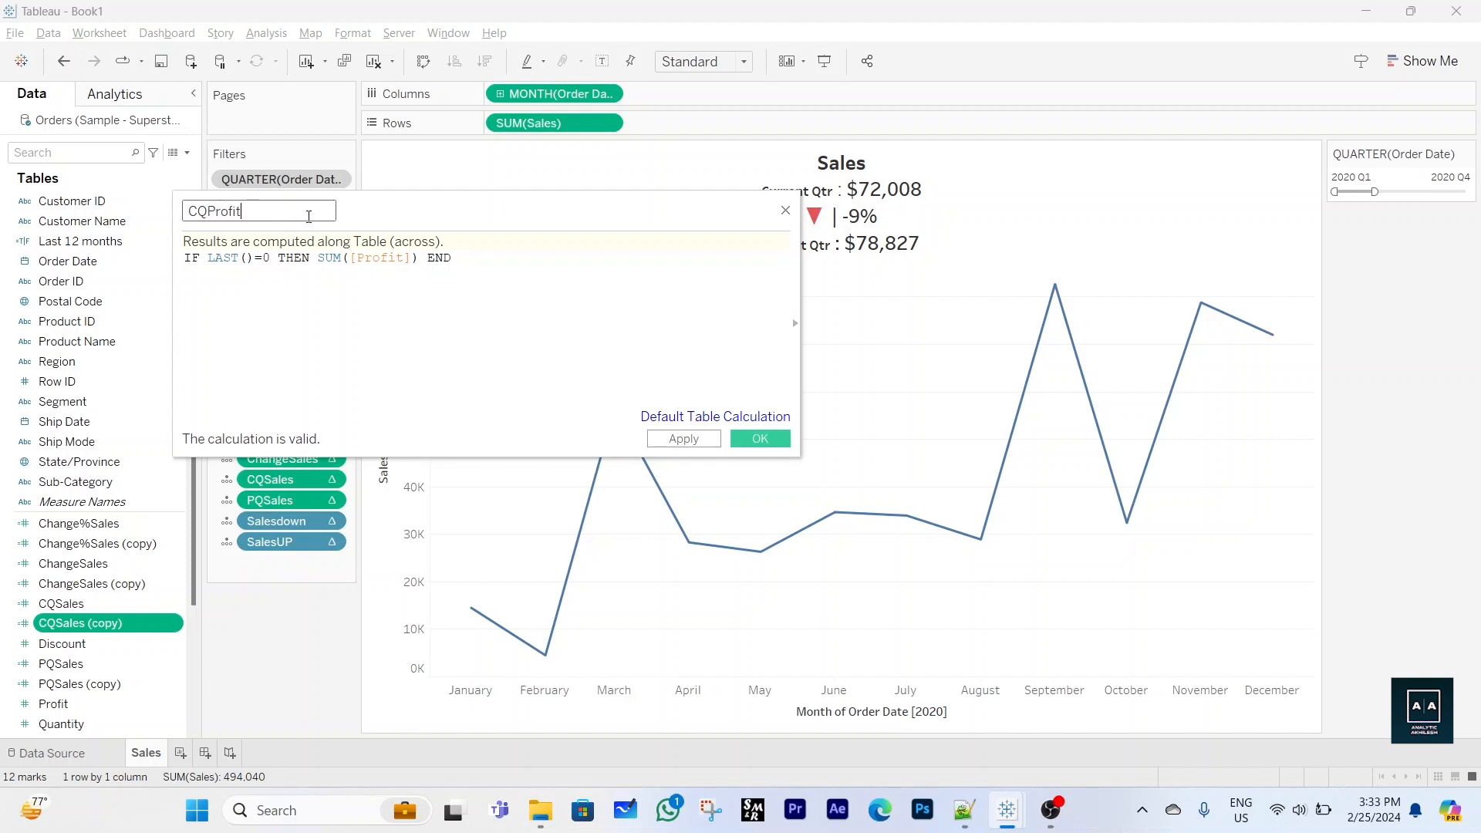
pyautogui.click(362, 306)
pyautogui.click(756, 440)
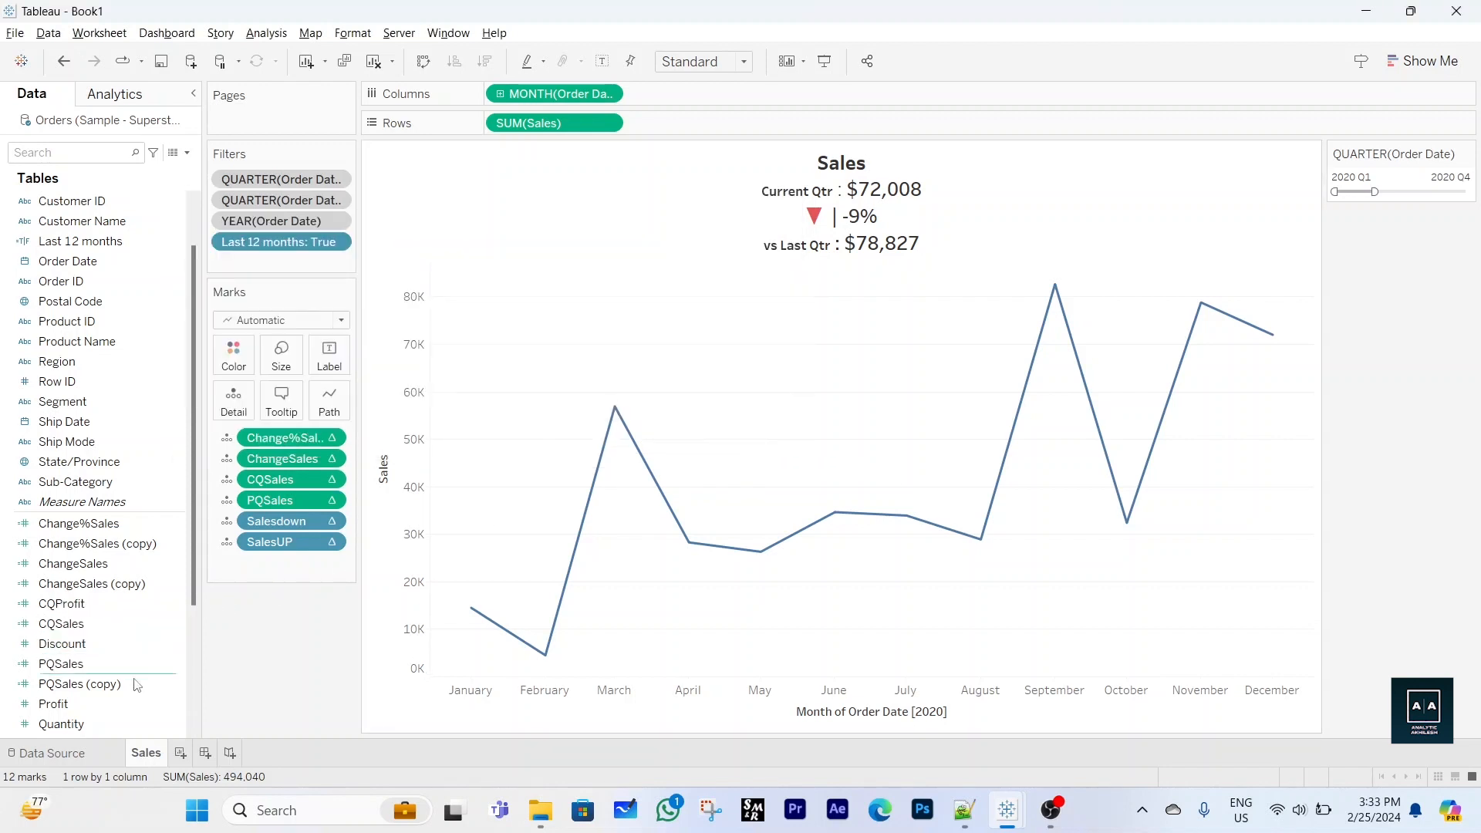
# Edit the PQSales (copy) calculated field, renaming it PQProfit and making it return SUM([Profit]) when LAST()=1, and save it
pyautogui.click(142, 684)
pyautogui.rightClick(174, 683)
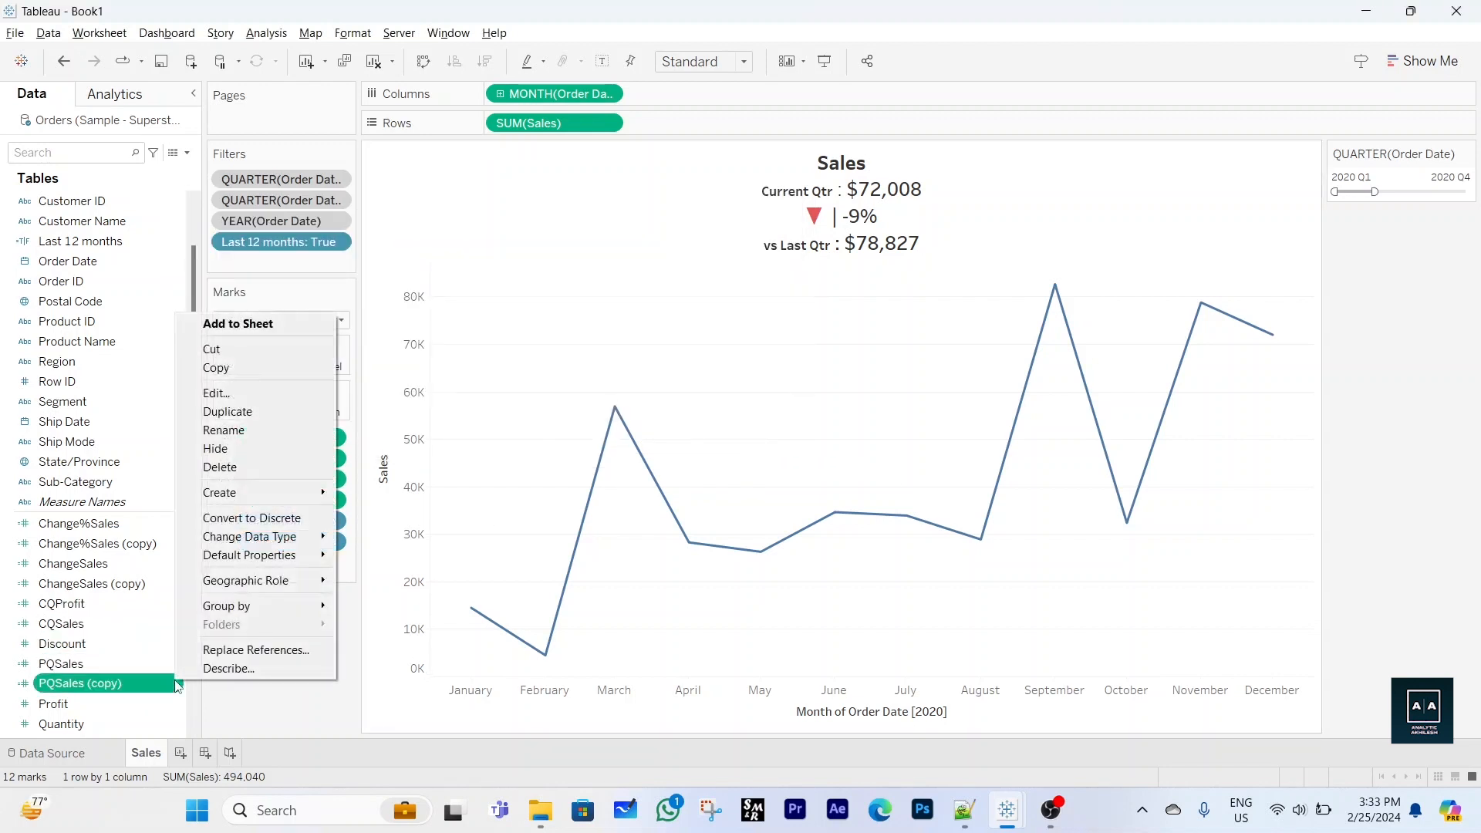
pyautogui.click(217, 393)
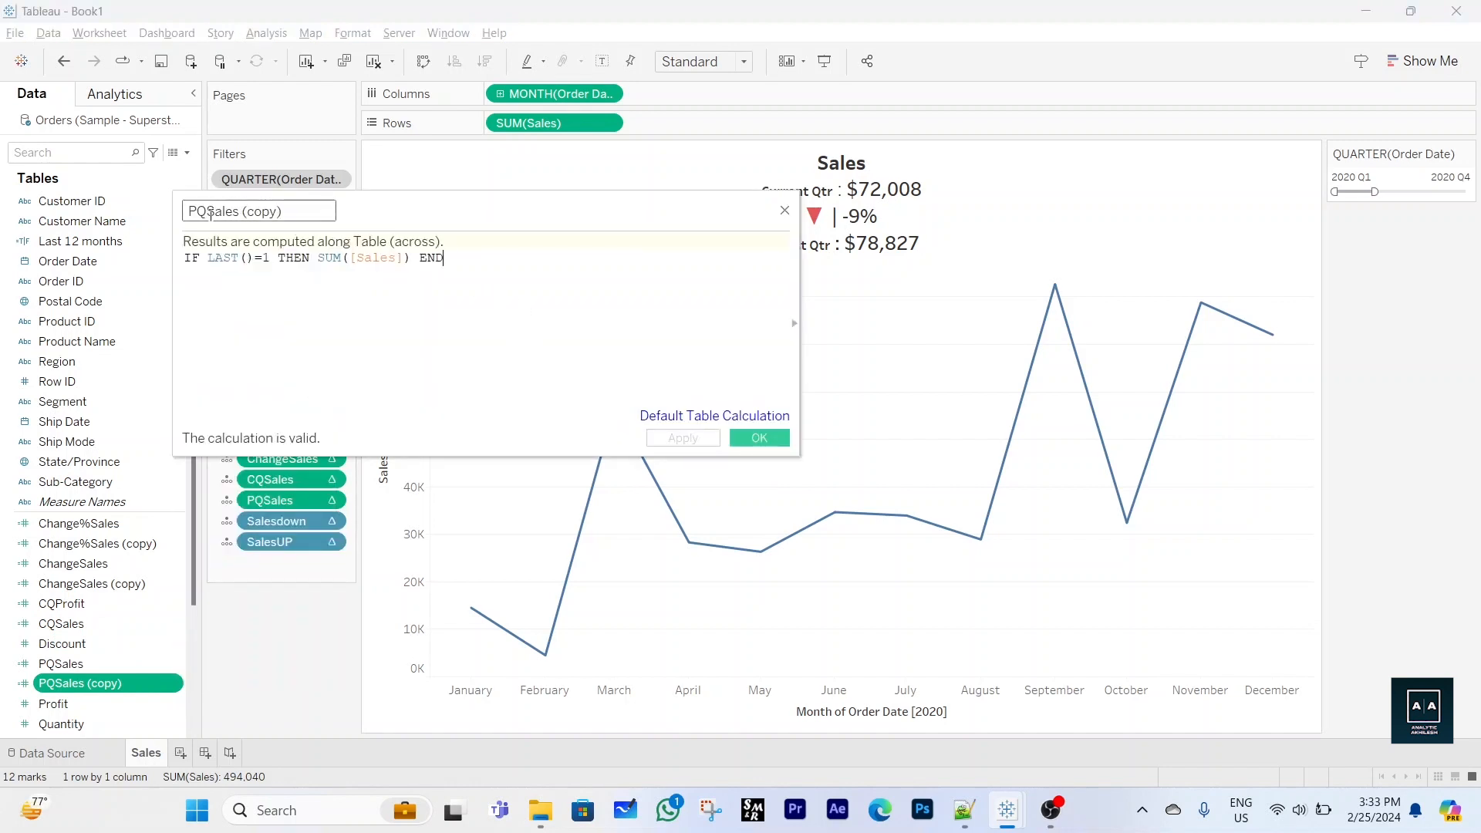
pyautogui.moveTo(209, 214); pyautogui.dragTo(289, 214)
pyautogui.write('P')
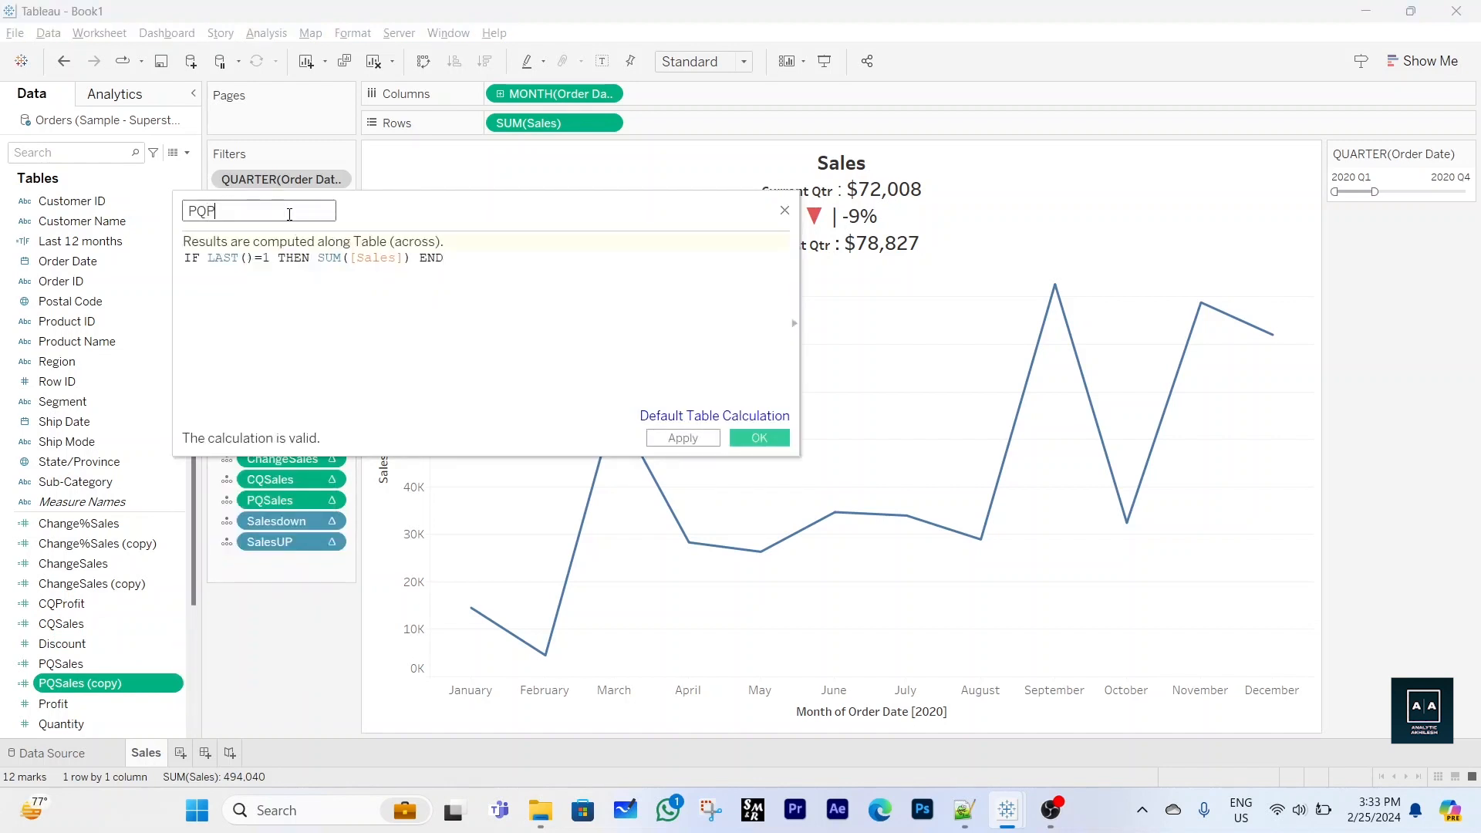
pyautogui.write('rofit')
pyautogui.click(378, 257)
pyautogui.moveTo(378, 258); pyautogui.dragTo(376, 260)
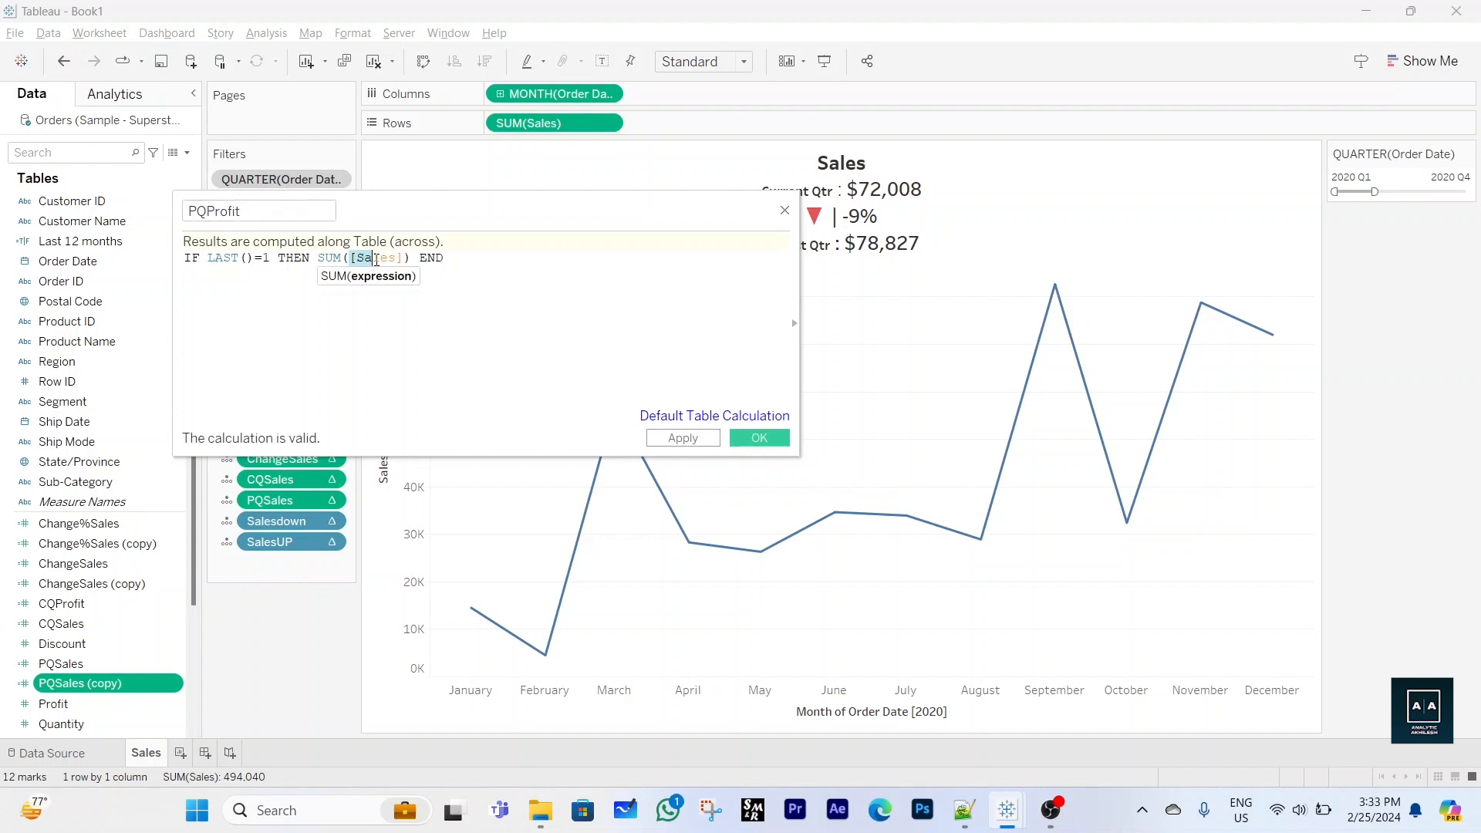
pyautogui.doubleClick(376, 259)
pyautogui.write('Prof')
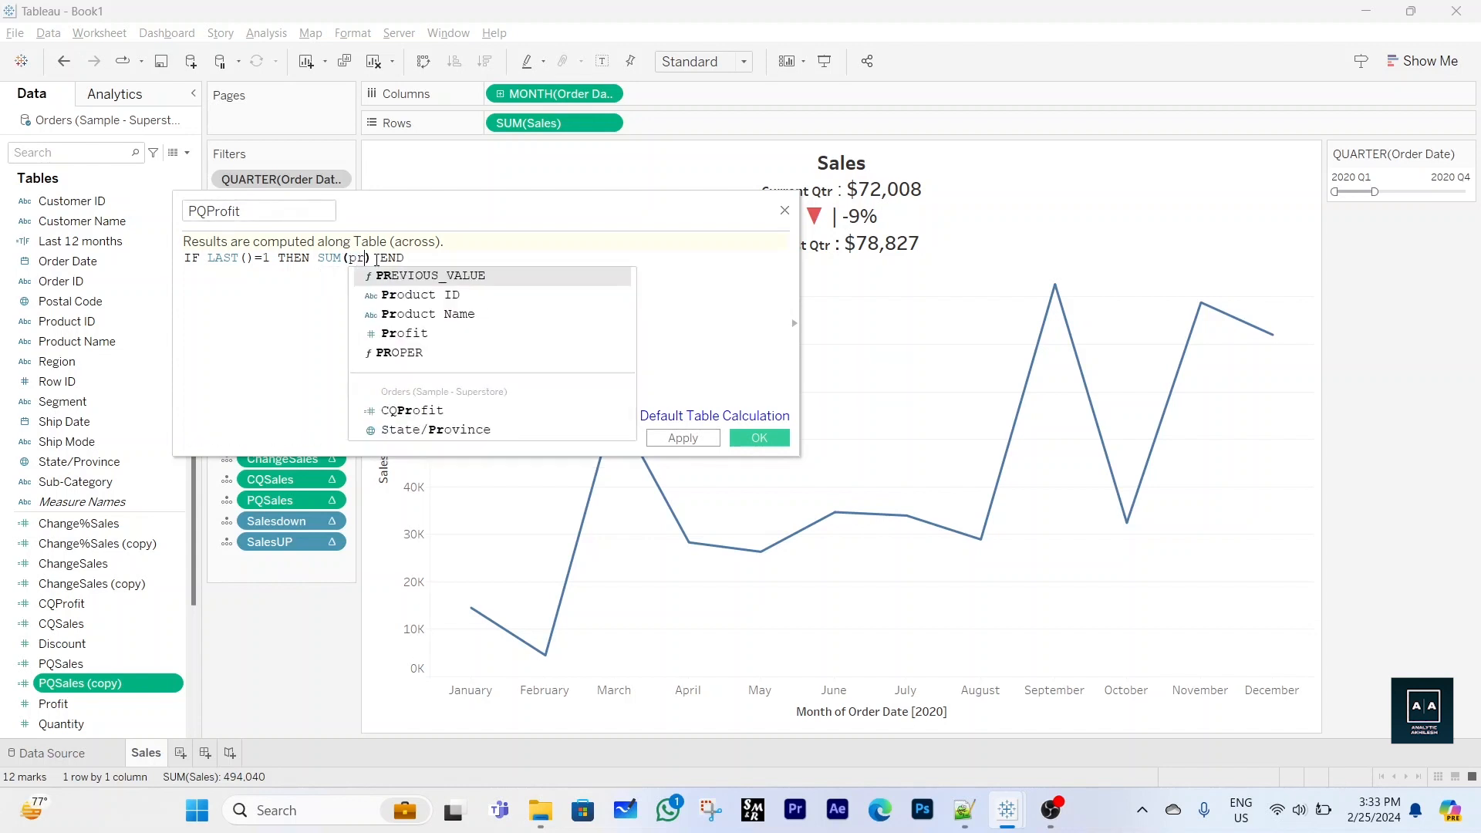
pyautogui.press('Return')
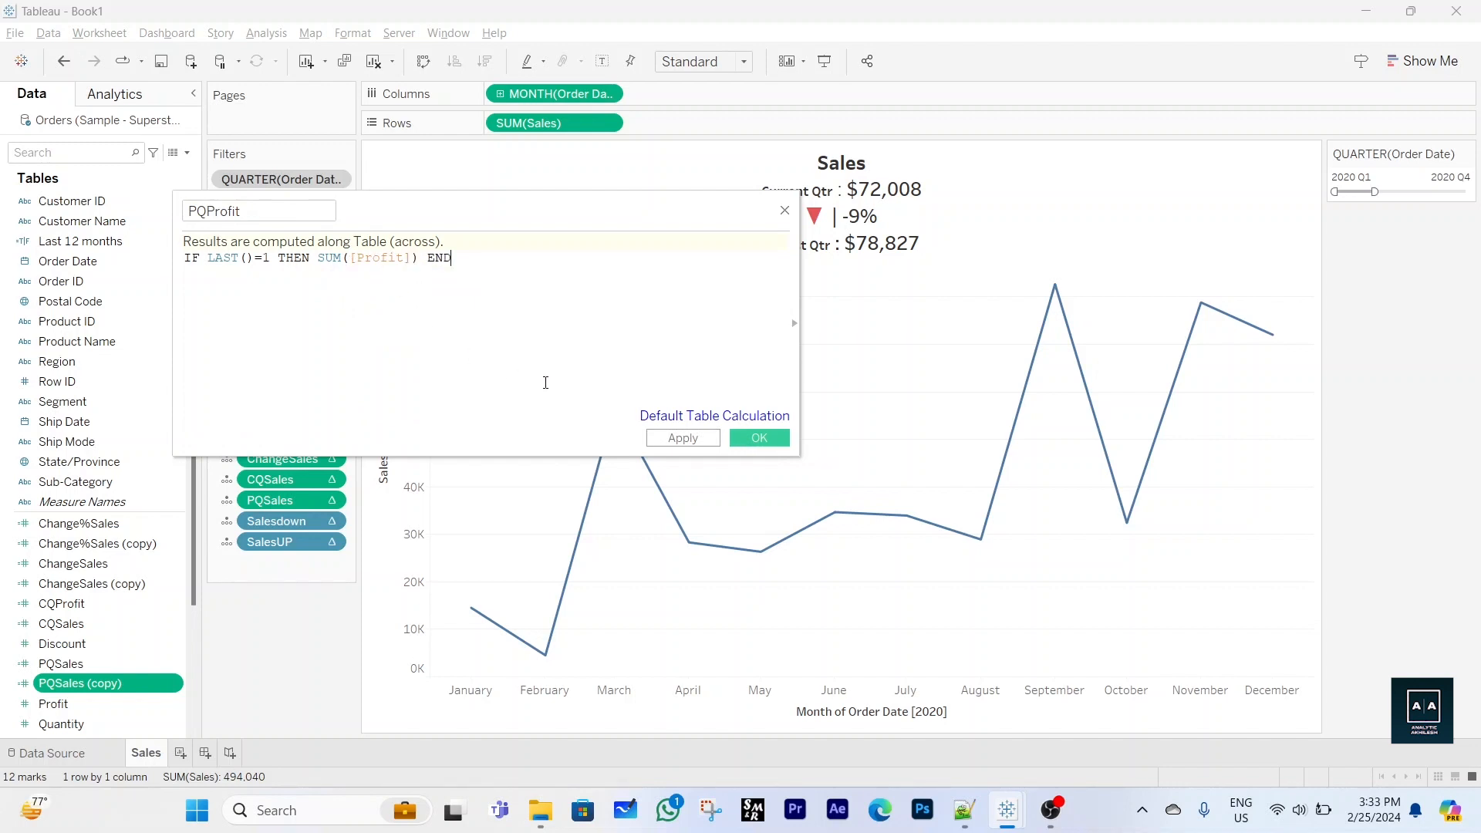
pyautogui.click(776, 439)
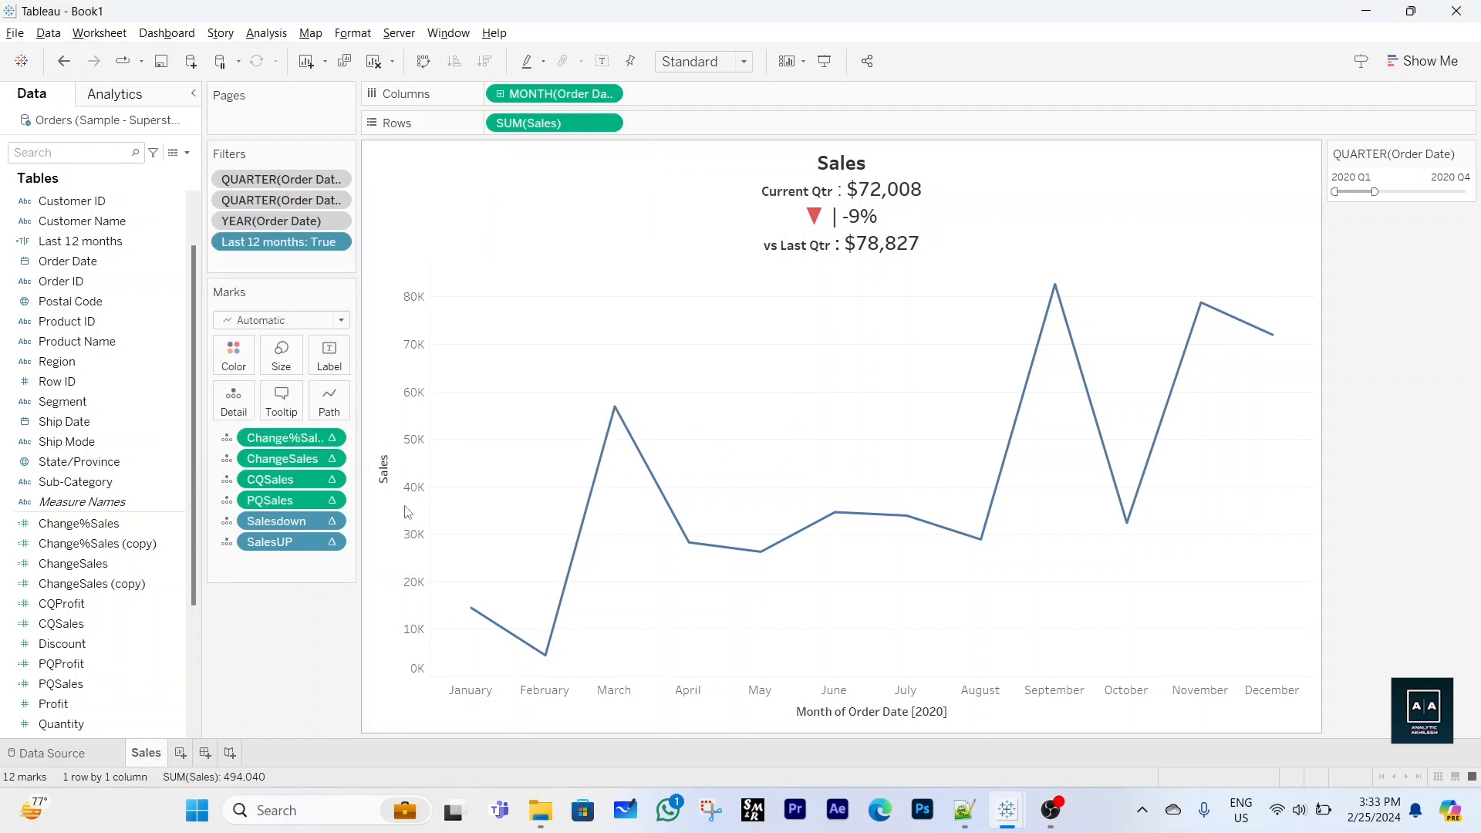
# Edit the ChangeSales (copy) calculated field, renaming it ChangeProfit with the formula [CQProfit]-[PQProfit], and save it
pyautogui.click(137, 584)
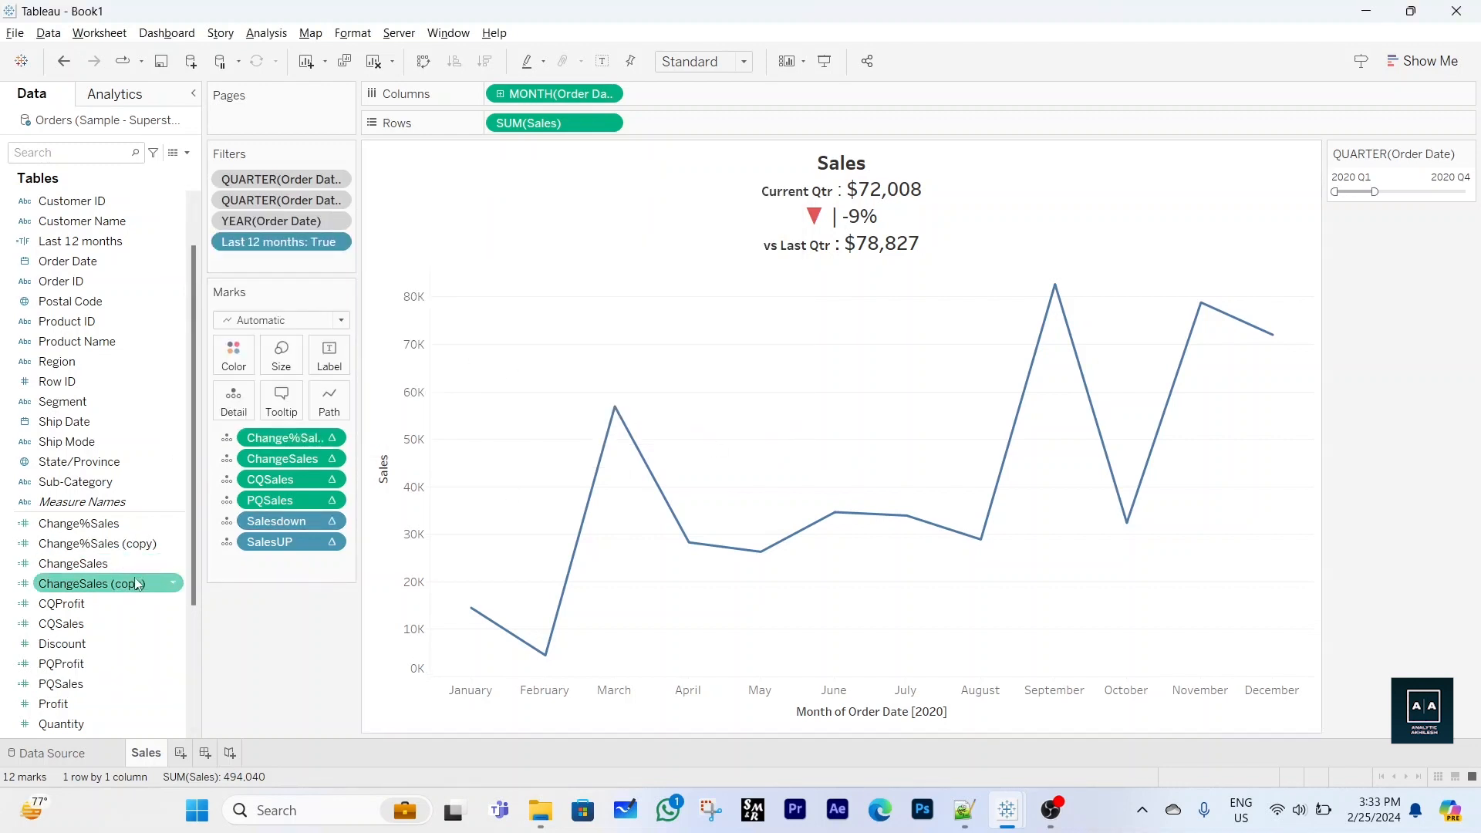
pyautogui.rightClick(172, 586)
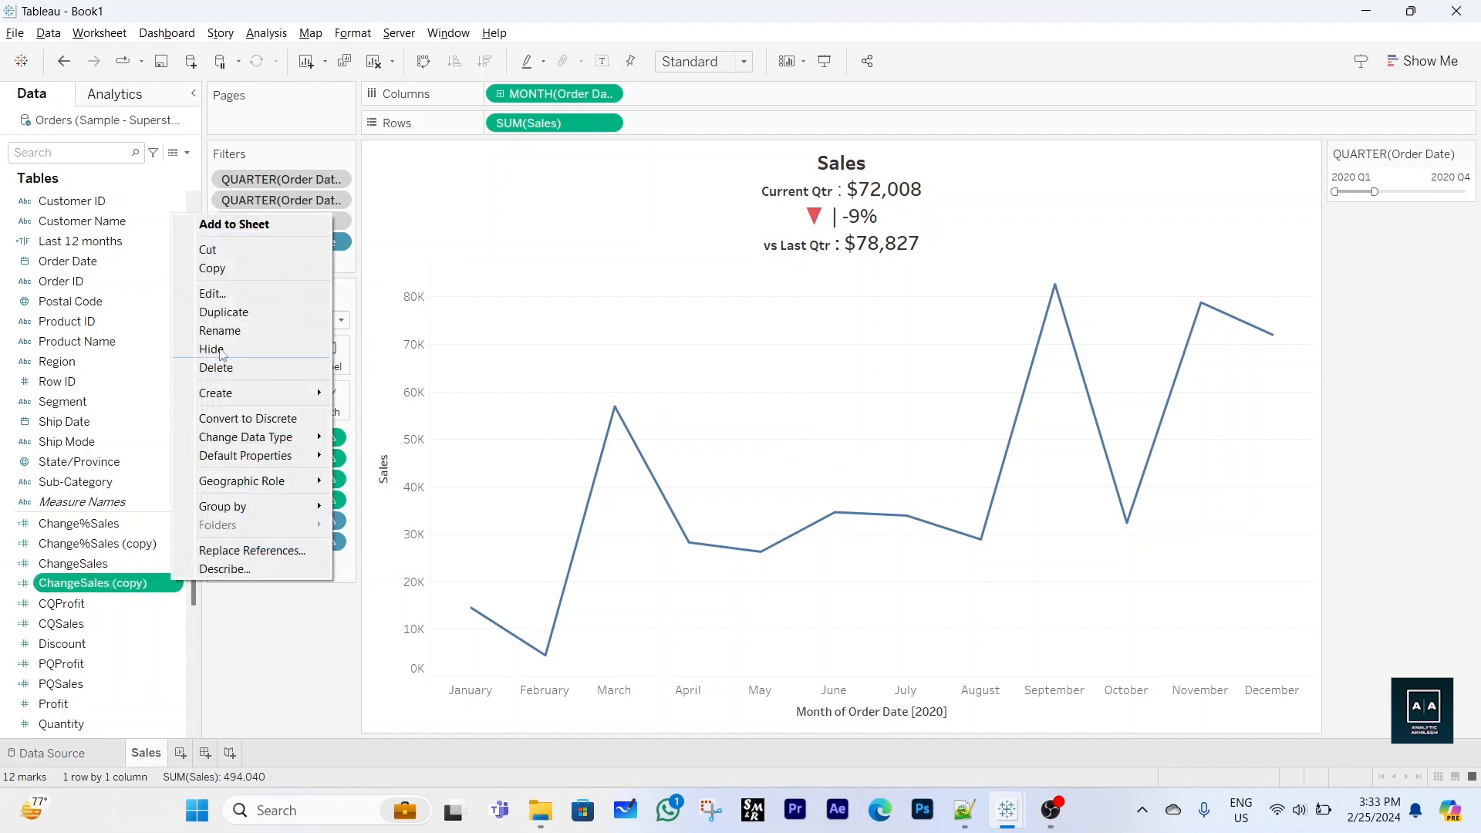
pyautogui.click(213, 293)
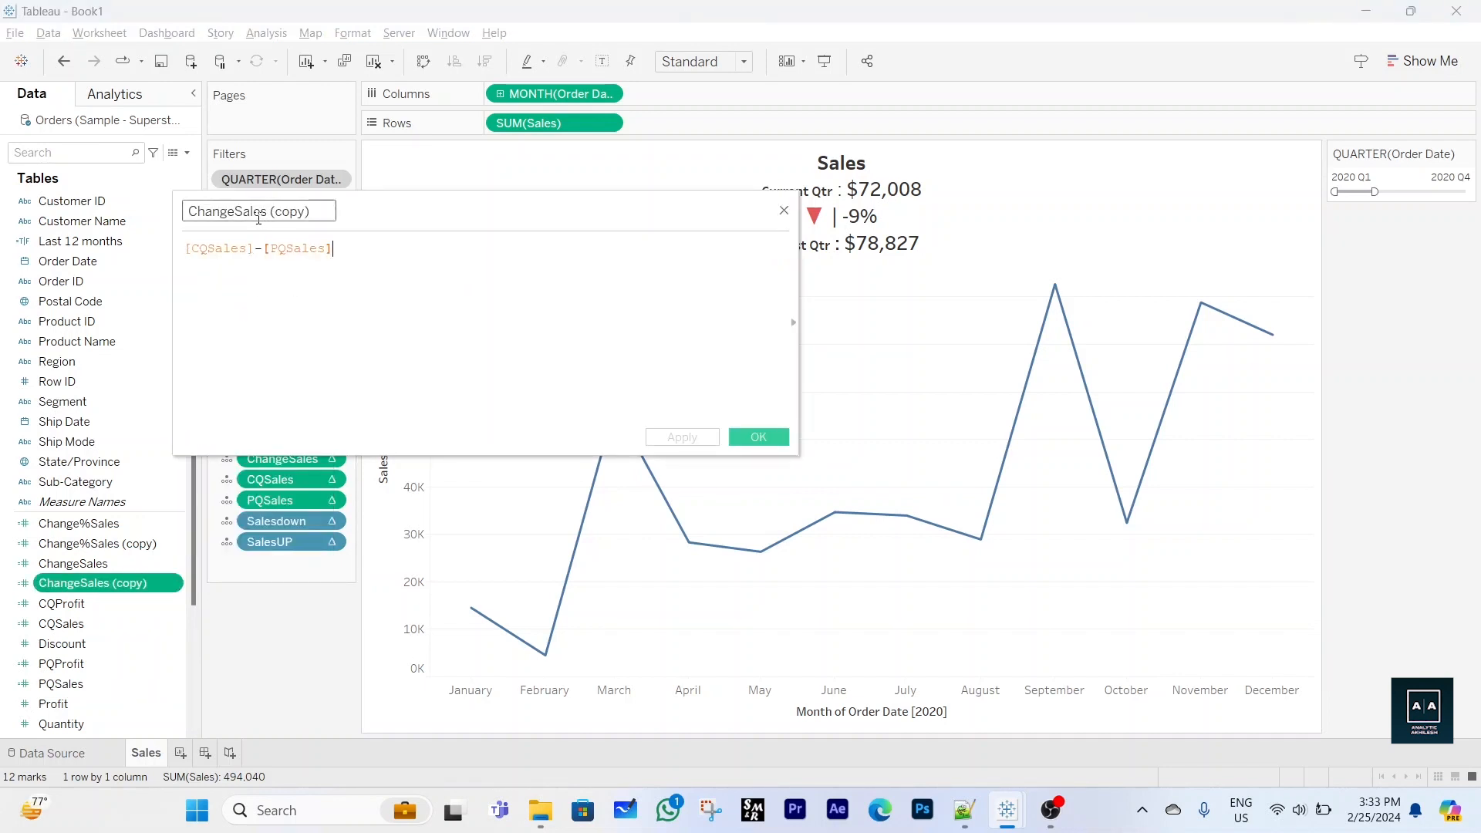
pyautogui.moveTo(234, 212); pyautogui.dragTo(311, 213)
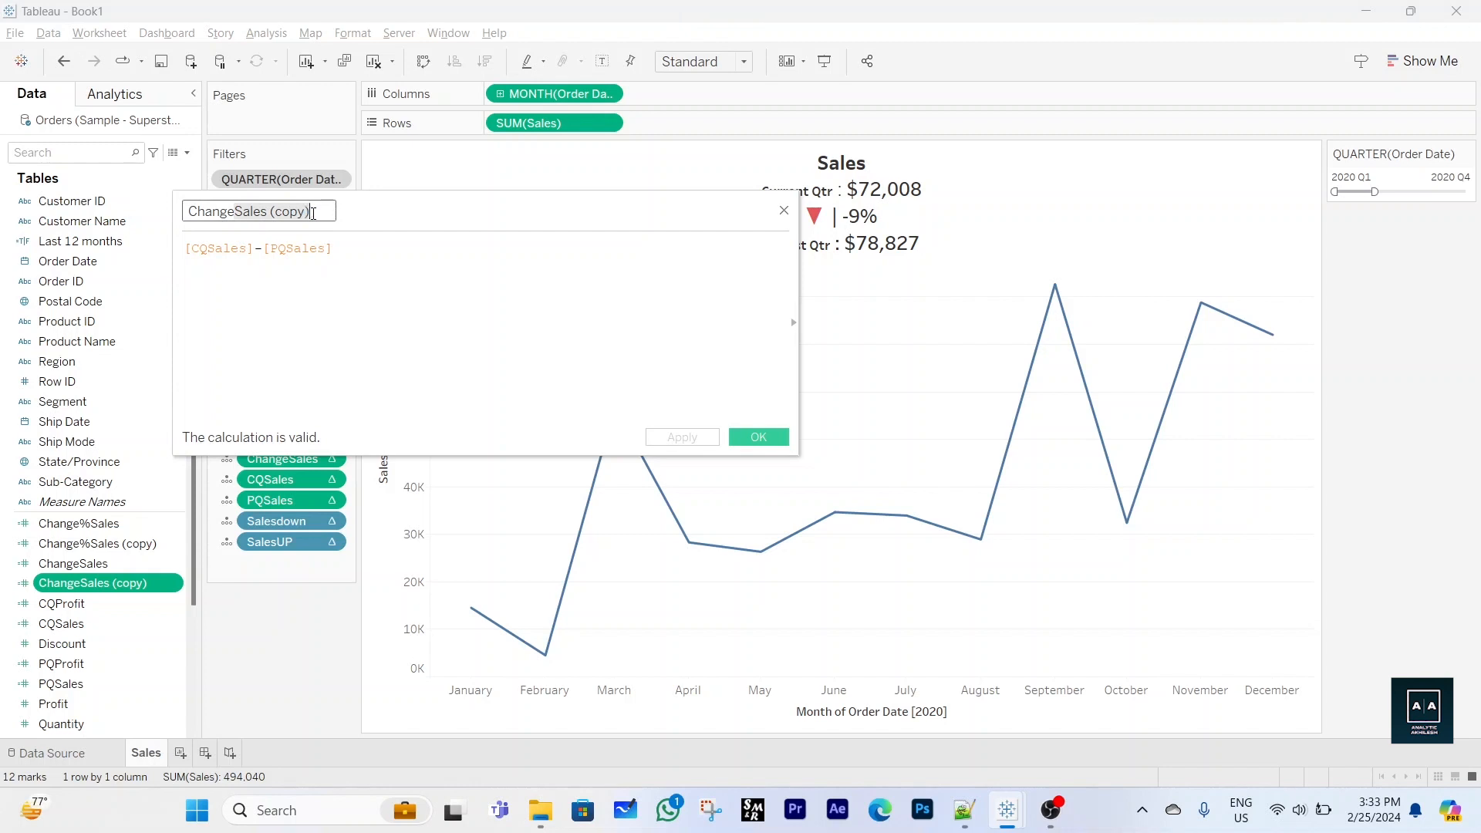
pyautogui.write('Profit')
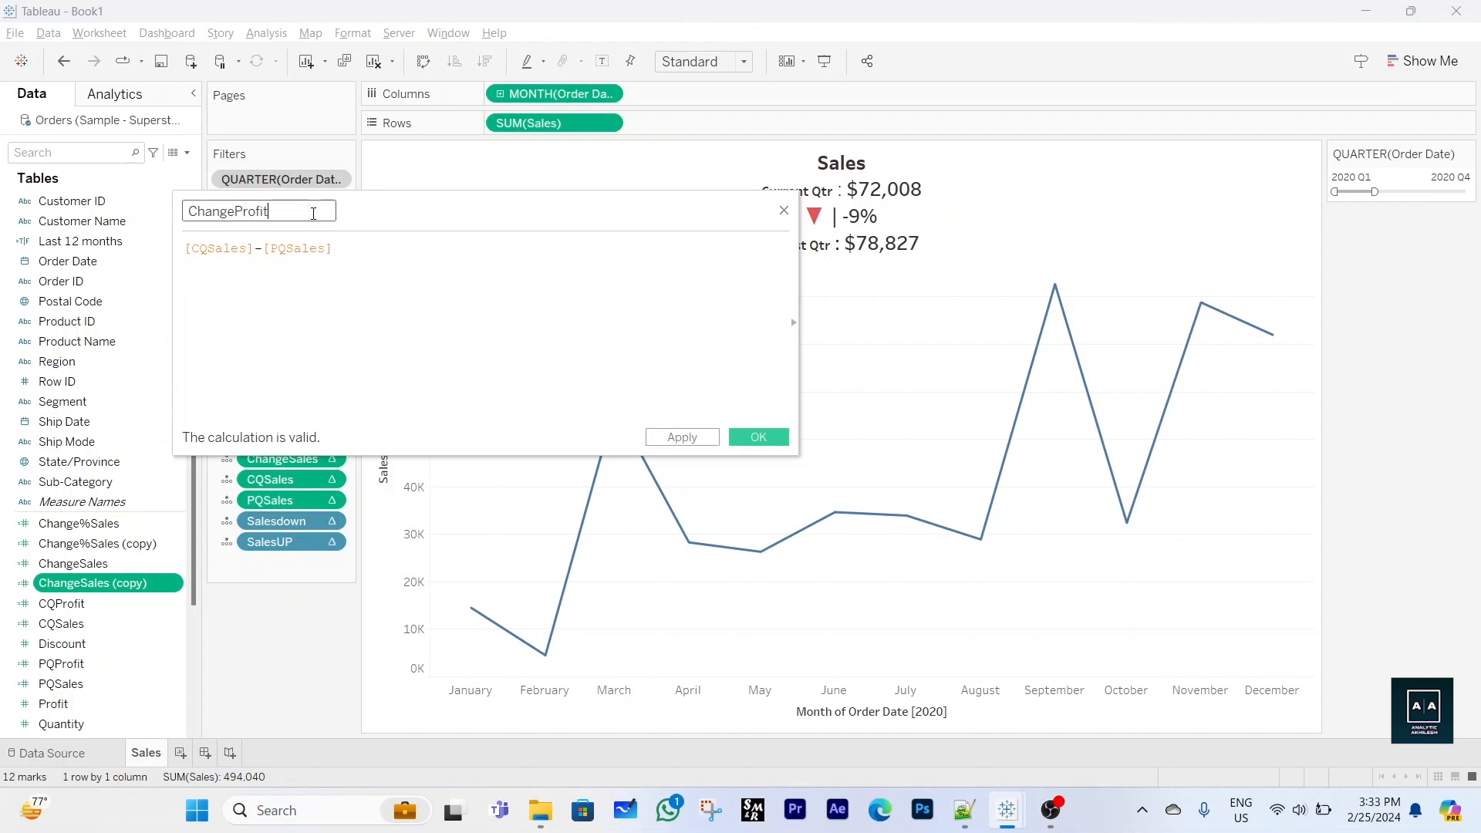
pyautogui.doubleClick(224, 249)
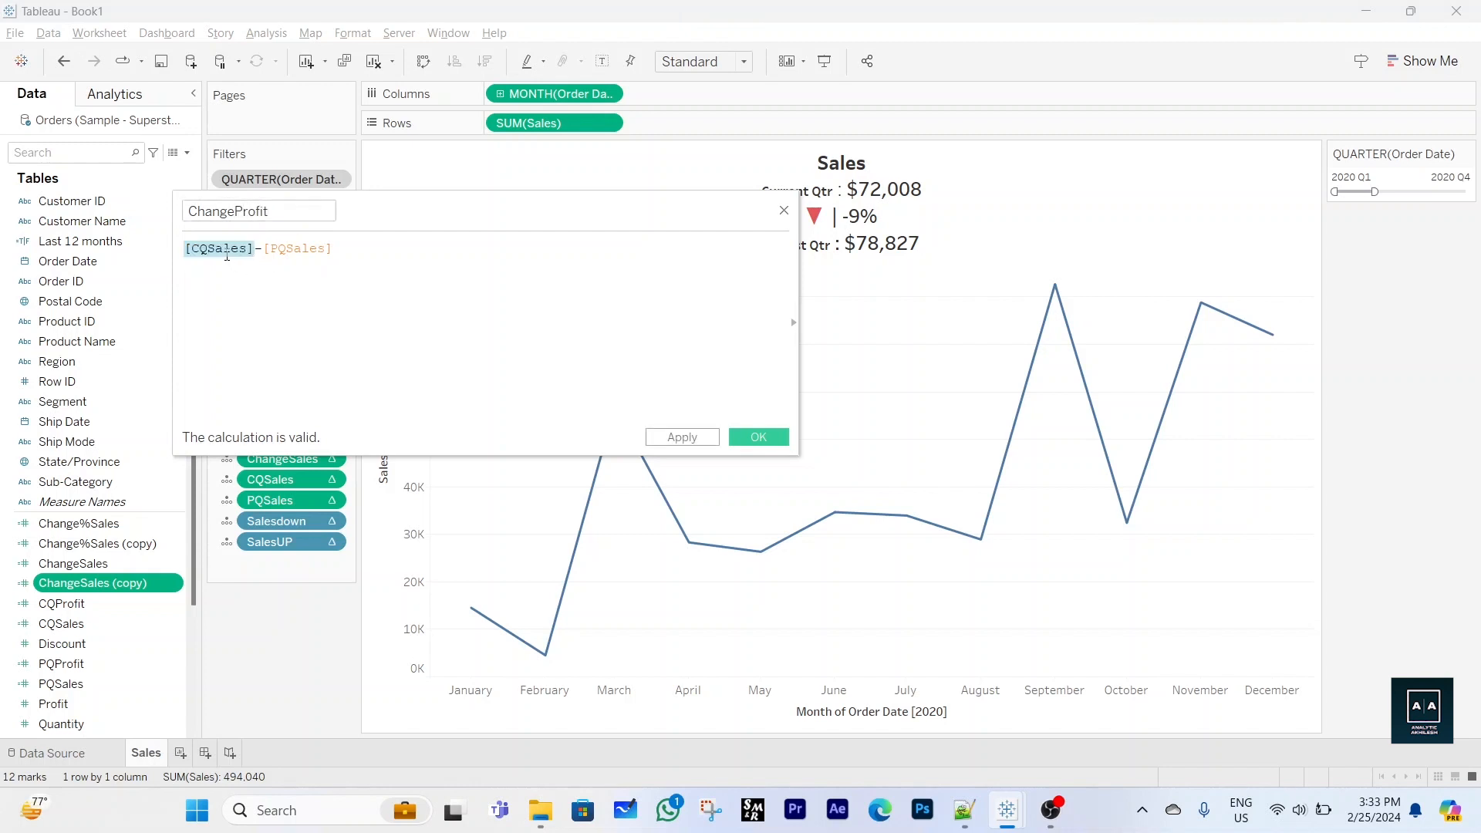
pyautogui.write('cq')
pyautogui.press('Return')
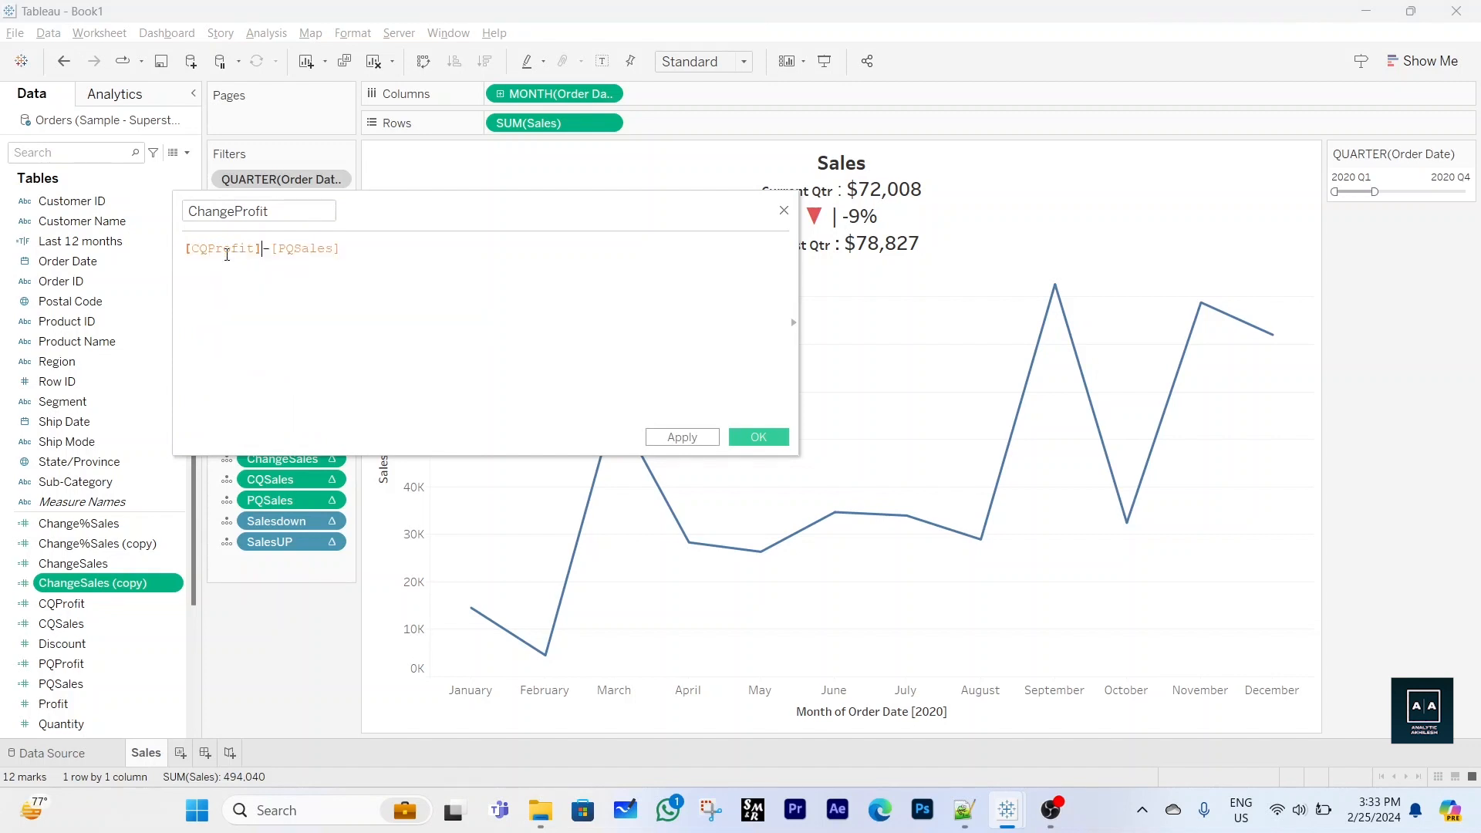
pyautogui.doubleClick(309, 251)
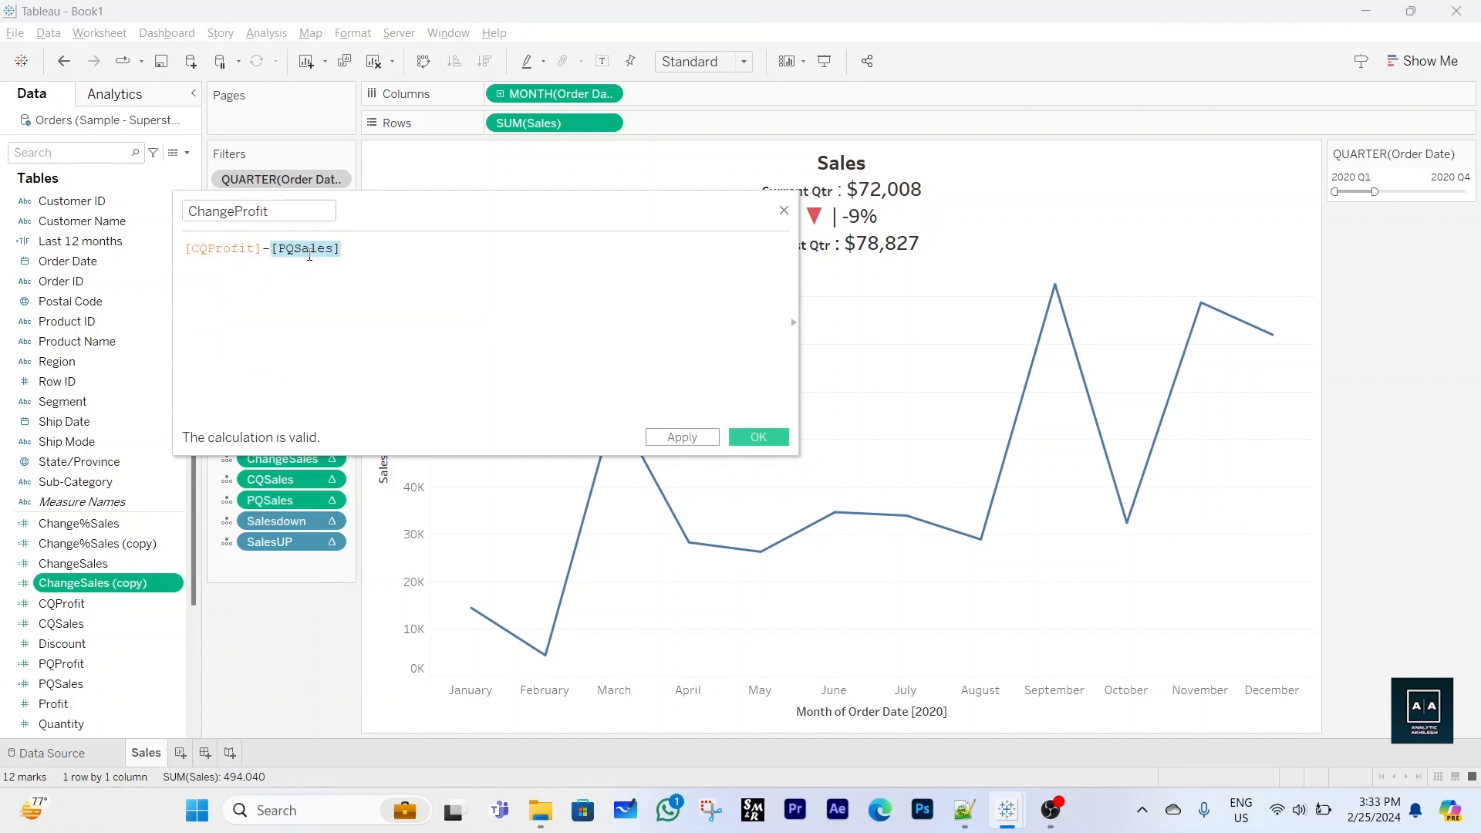
pyautogui.write('pq')
pyautogui.press('Return')
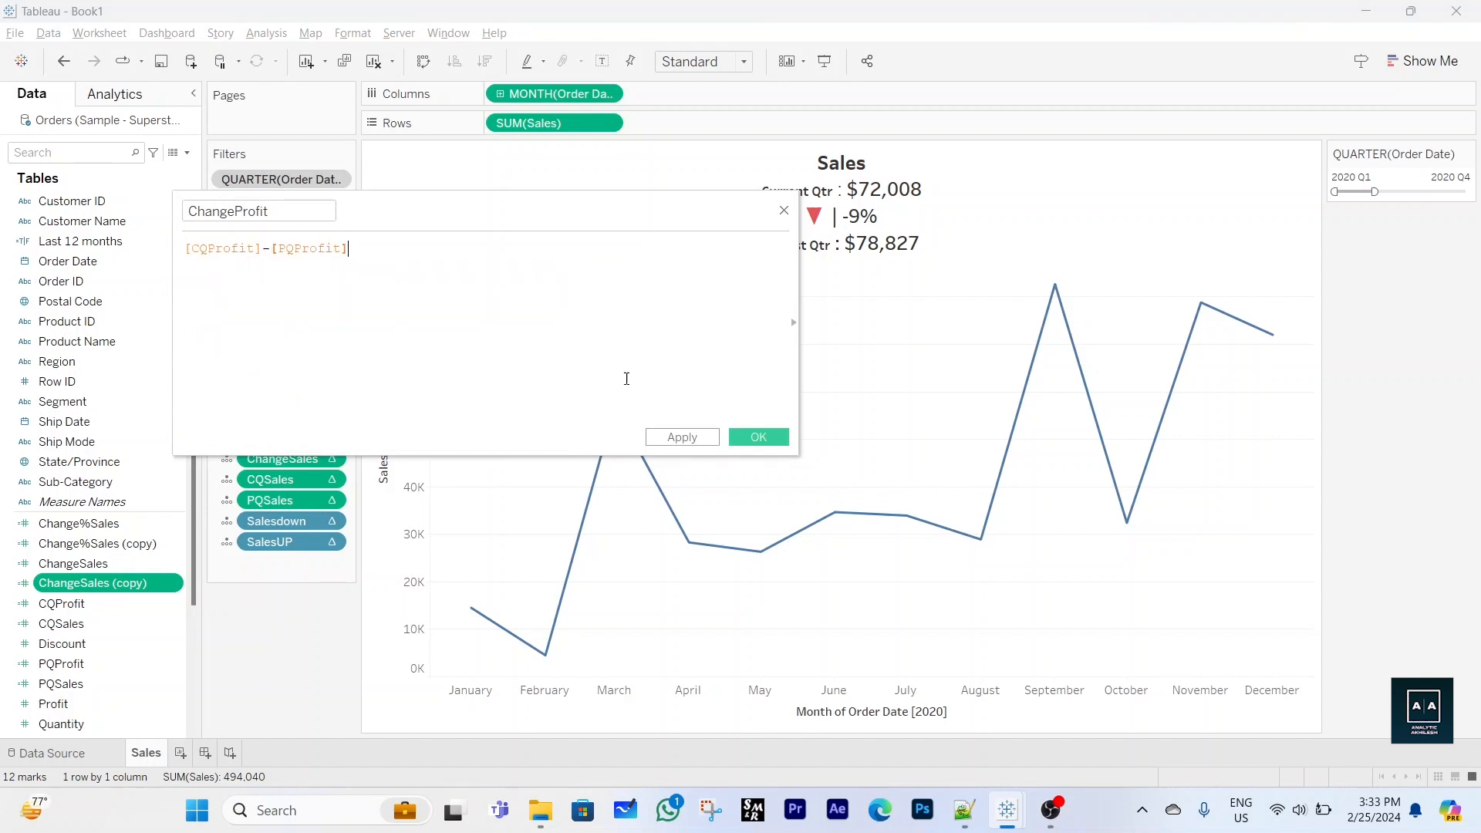
pyautogui.click(758, 437)
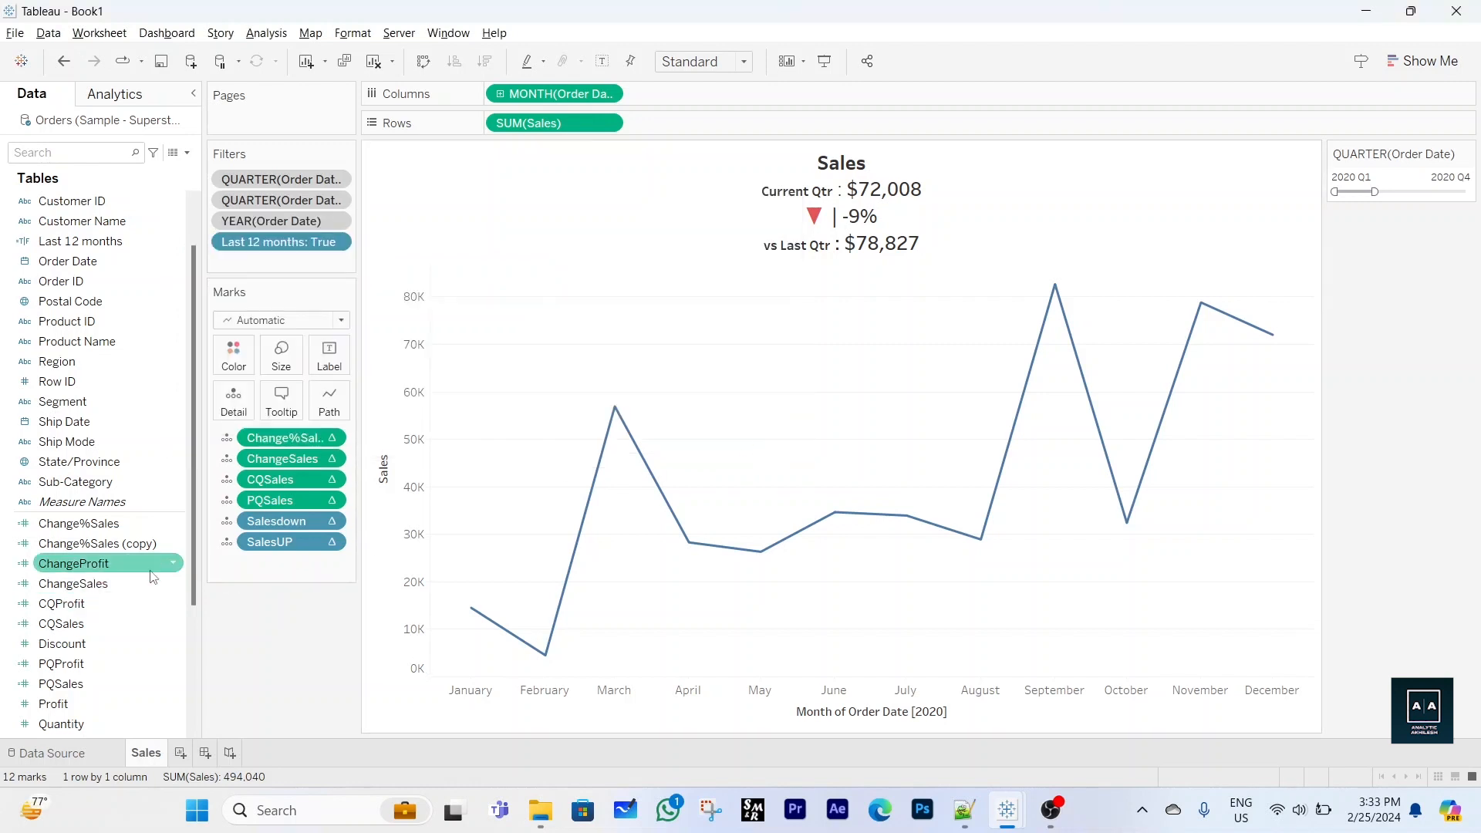
# Open the Change%Sales (copy) calculated field for editing and rename it Change%Profit
pyautogui.click(164, 544)
pyautogui.click(176, 549)
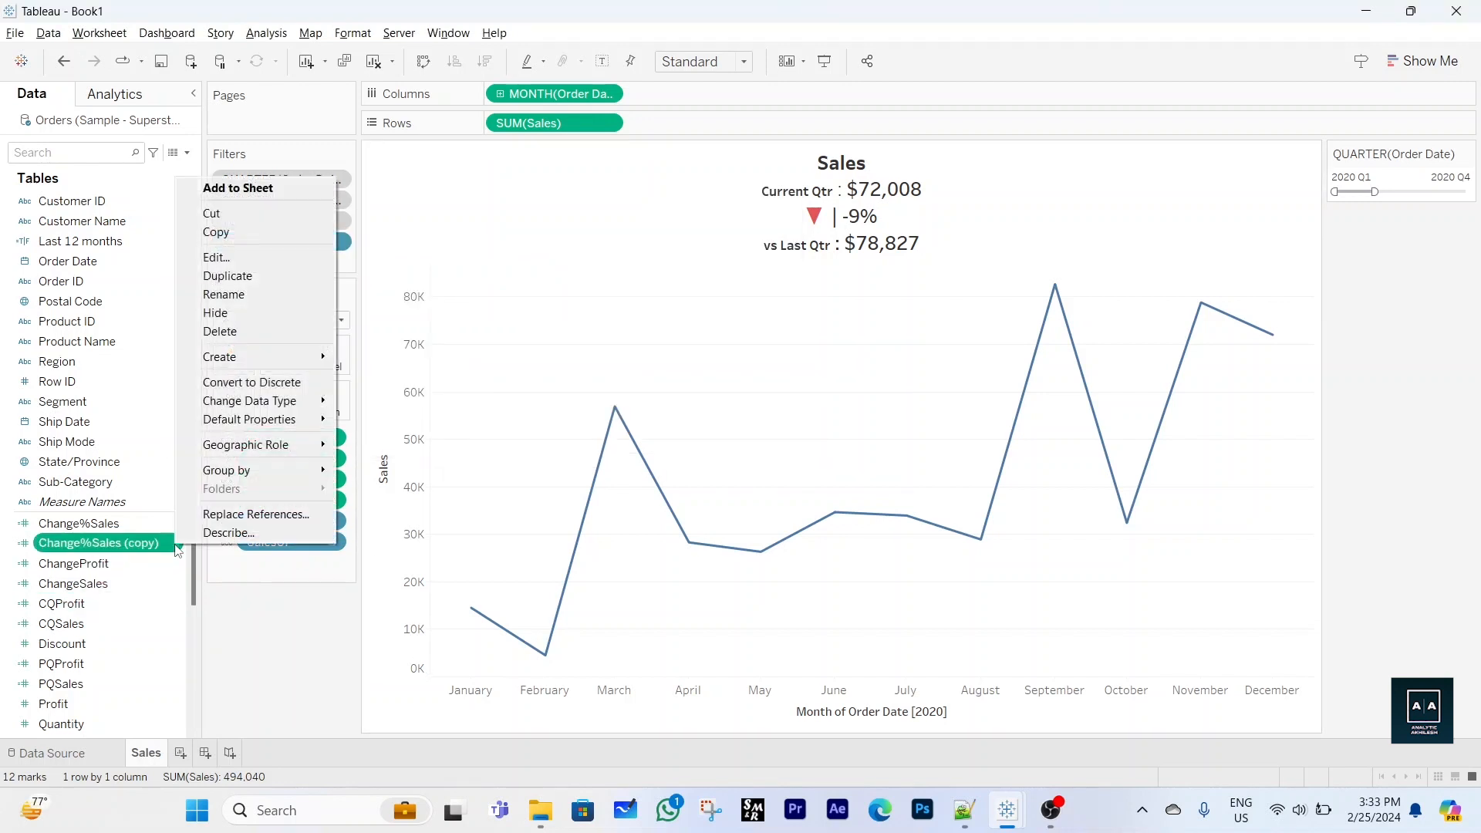
pyautogui.click(239, 262)
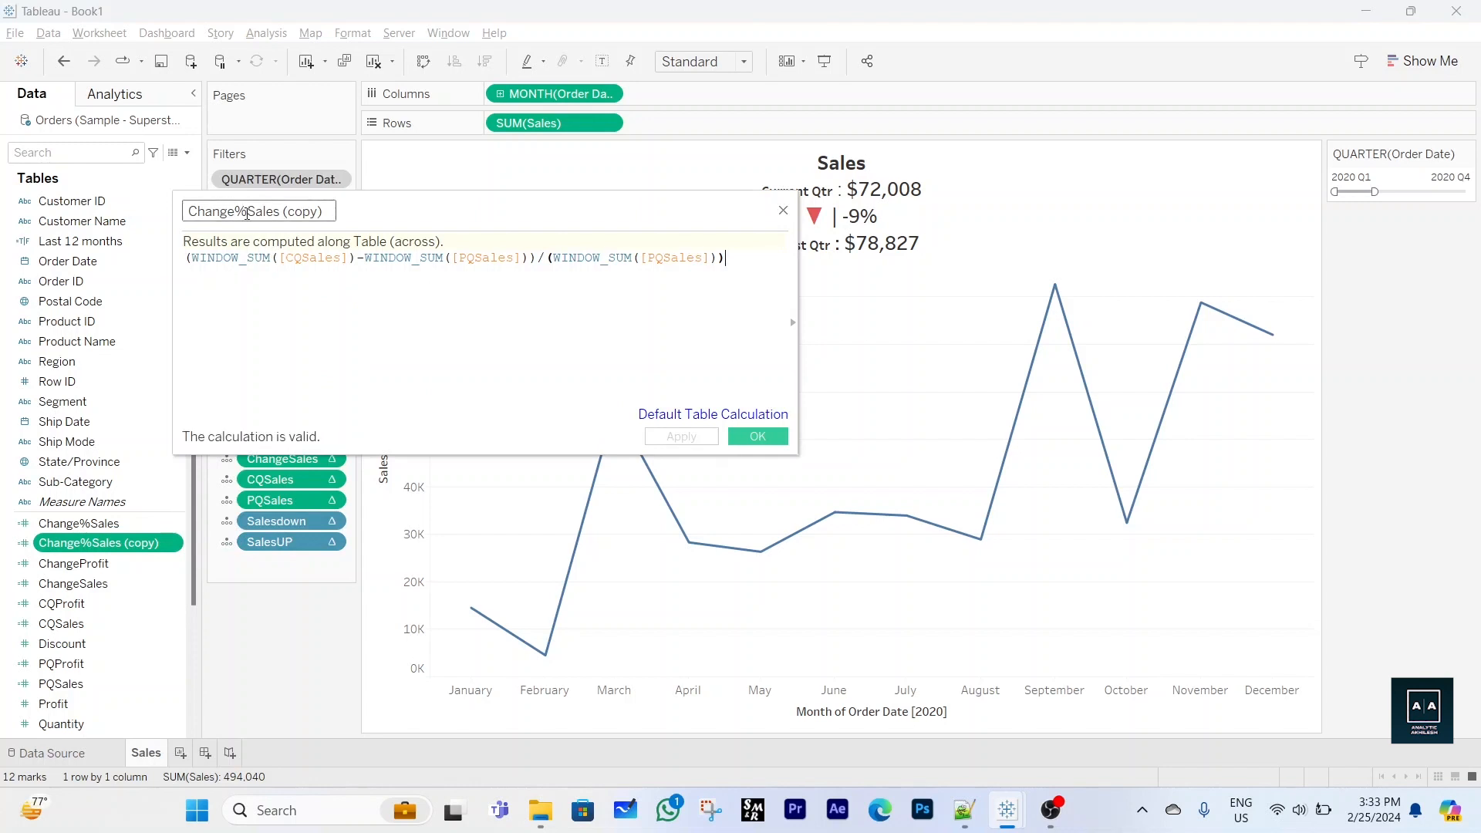
pyautogui.moveTo(248, 214); pyautogui.dragTo(327, 211)
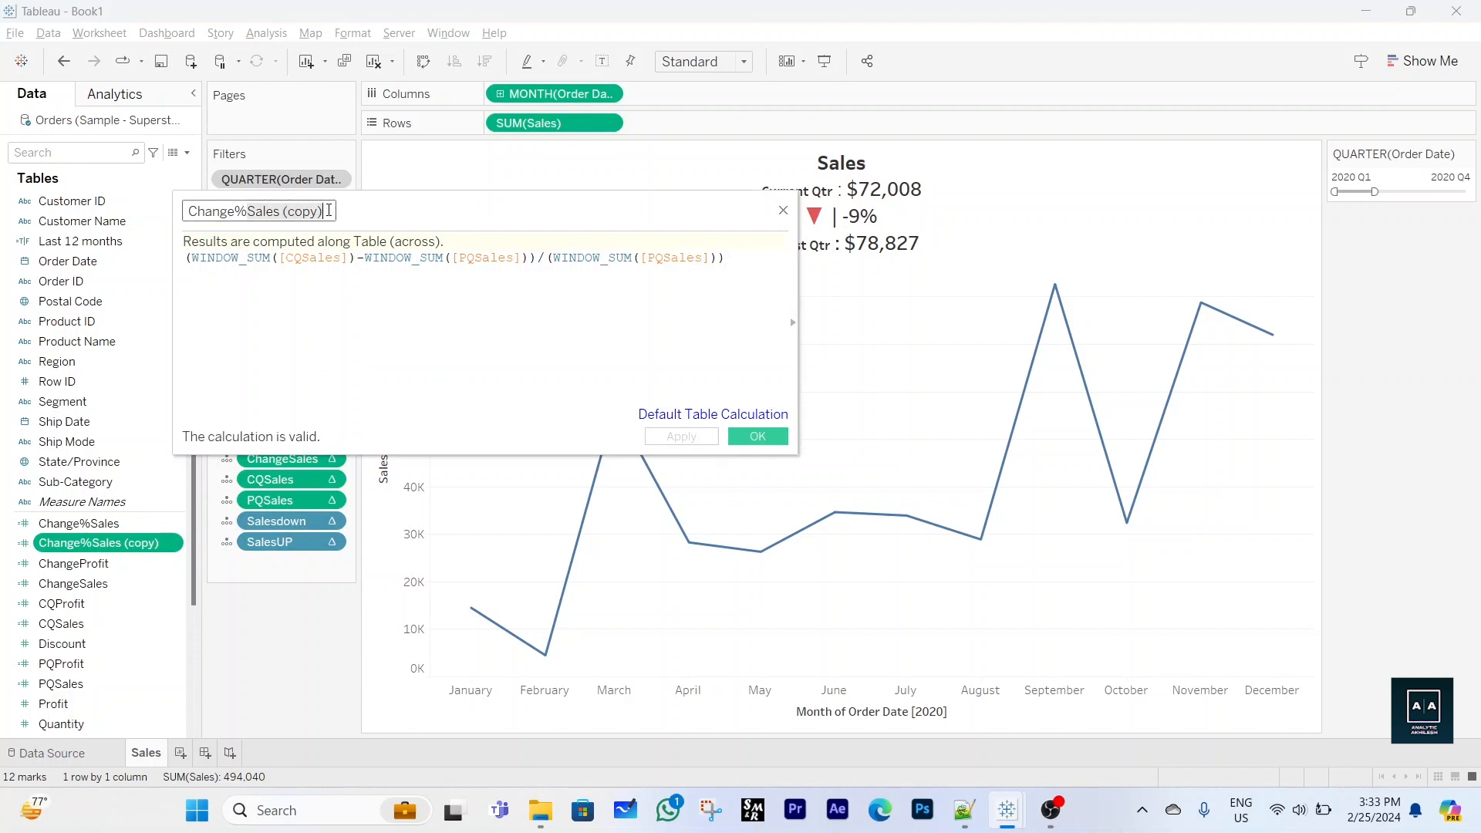
pyautogui.write('Profit')
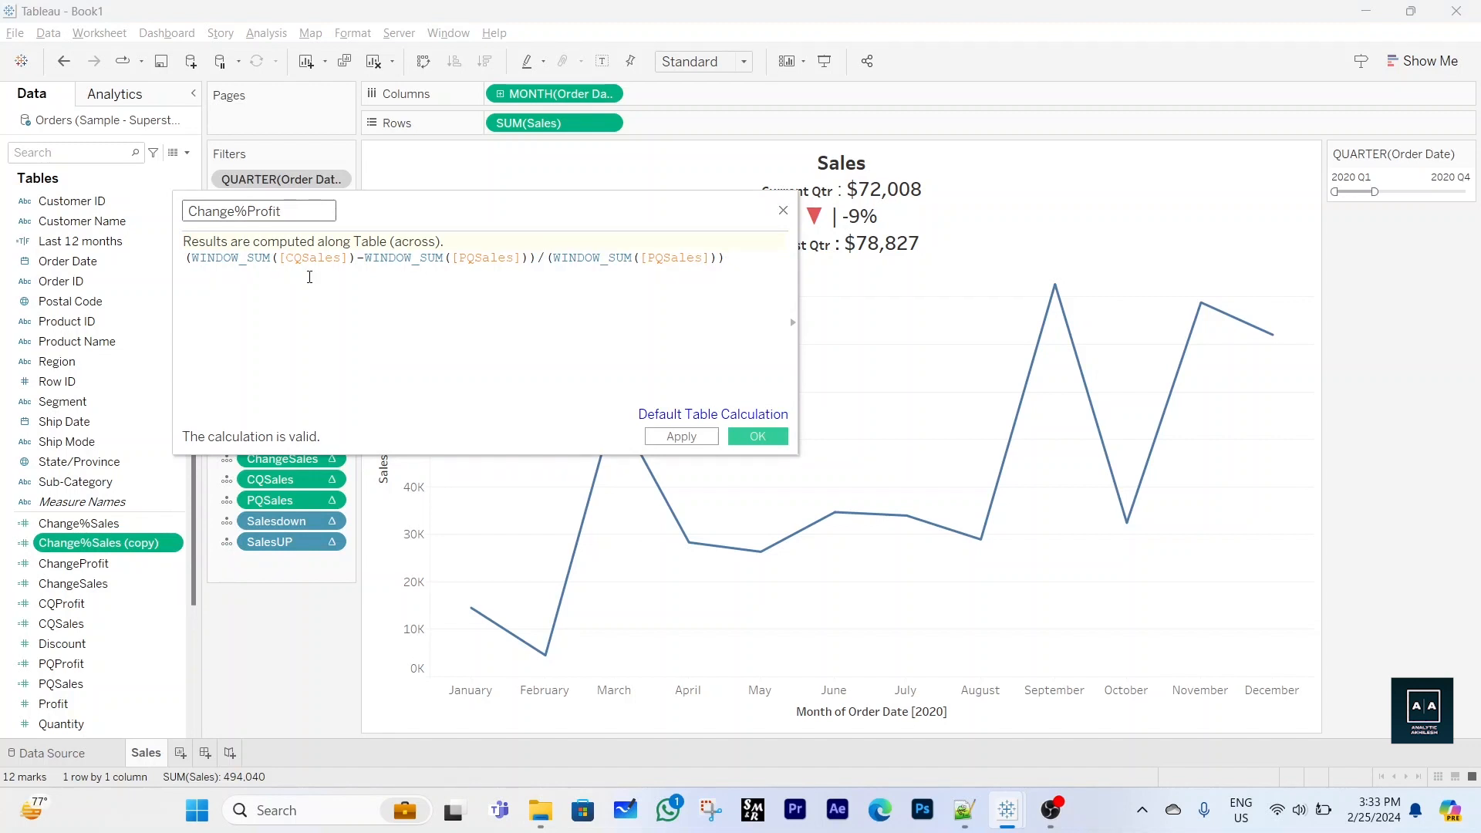
# Replace [CQSales] with [CQProfit] and both [PQSales] references with [PQProfit] in the Change%Profit formula, and save it
pyautogui.doubleClick(318, 259)
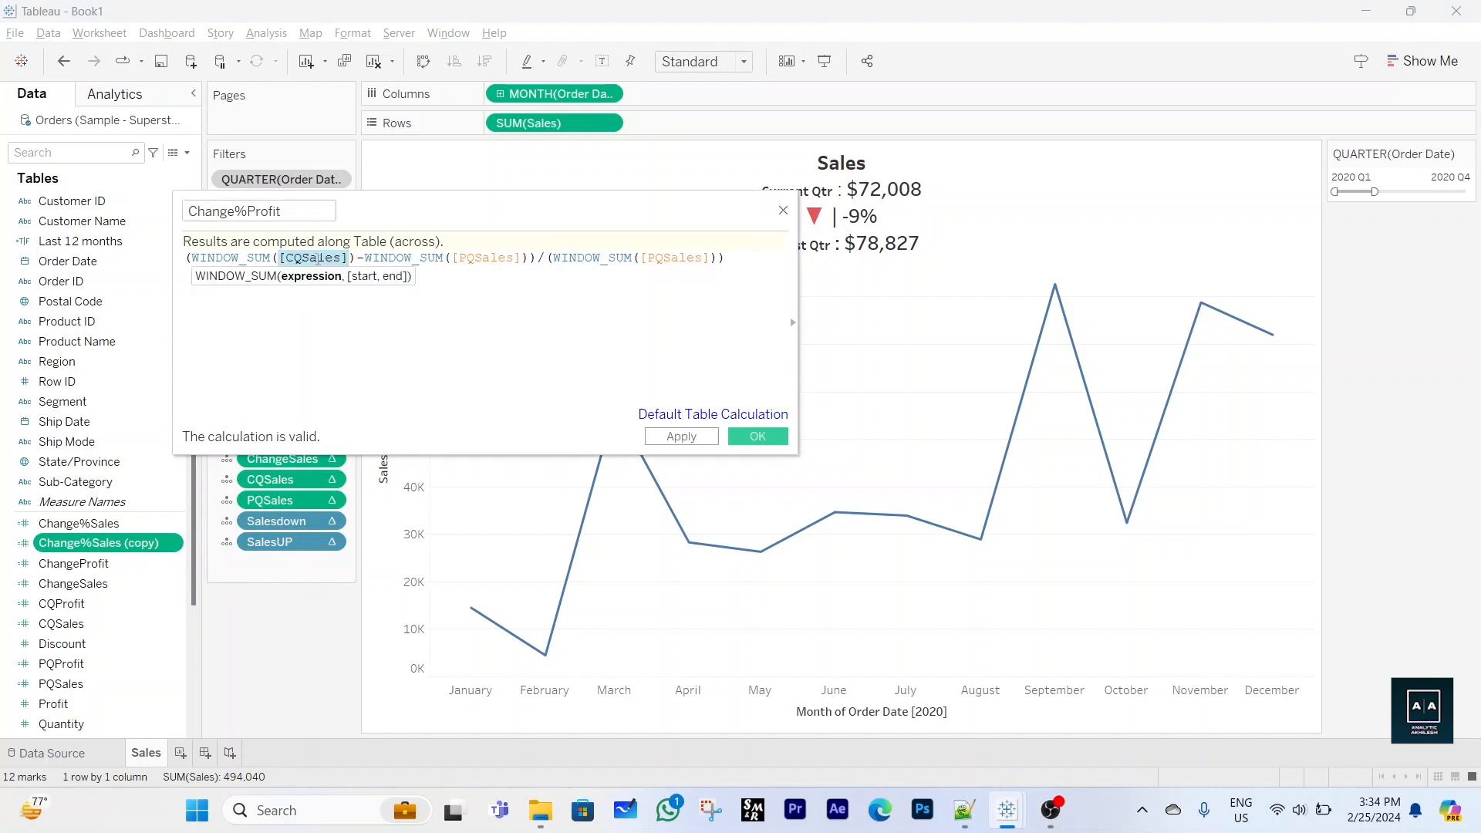
pyautogui.write('[CQProfit]')
pyautogui.press('Return')
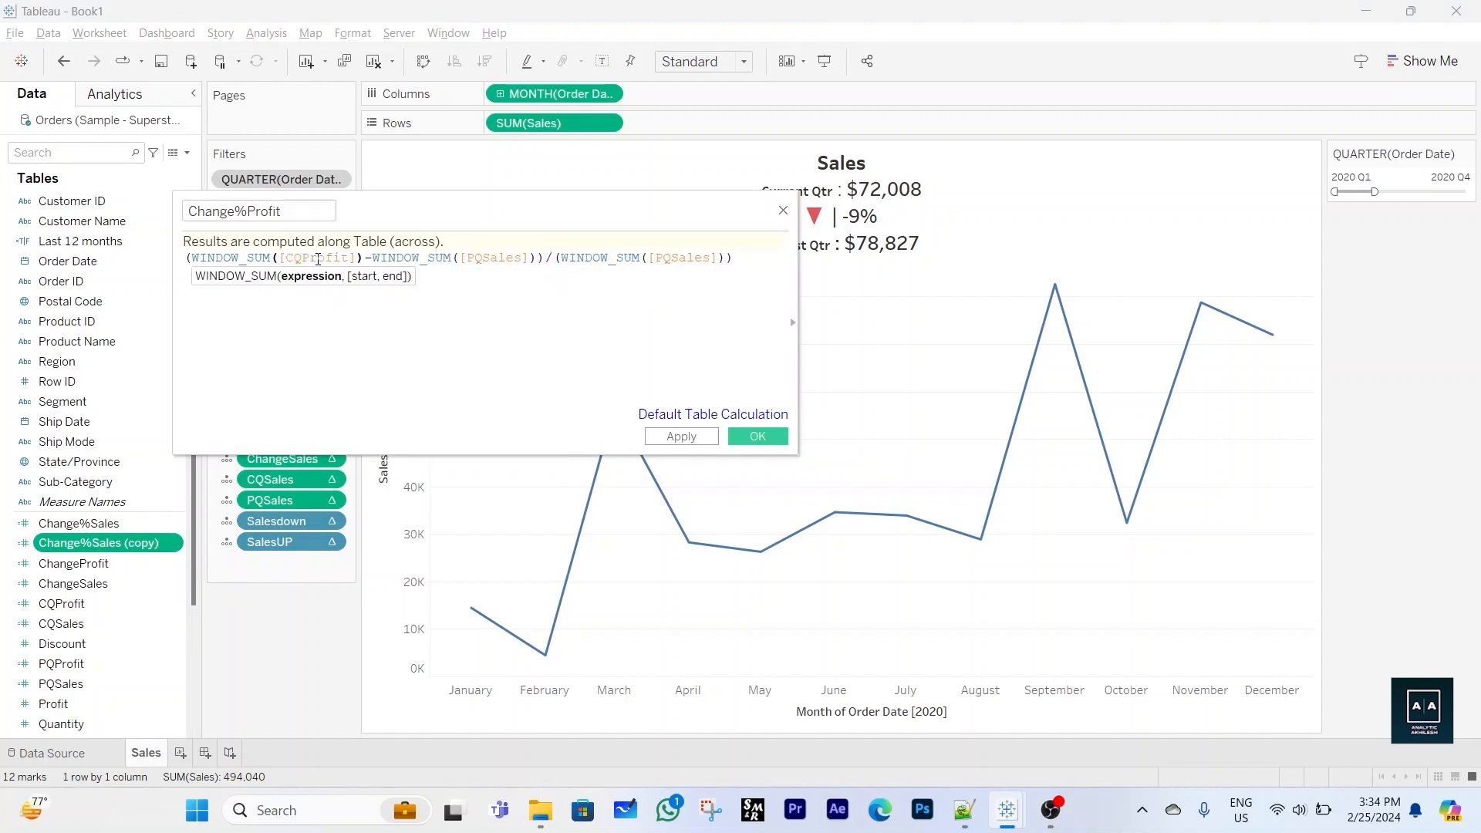
pyautogui.doubleClick(494, 258)
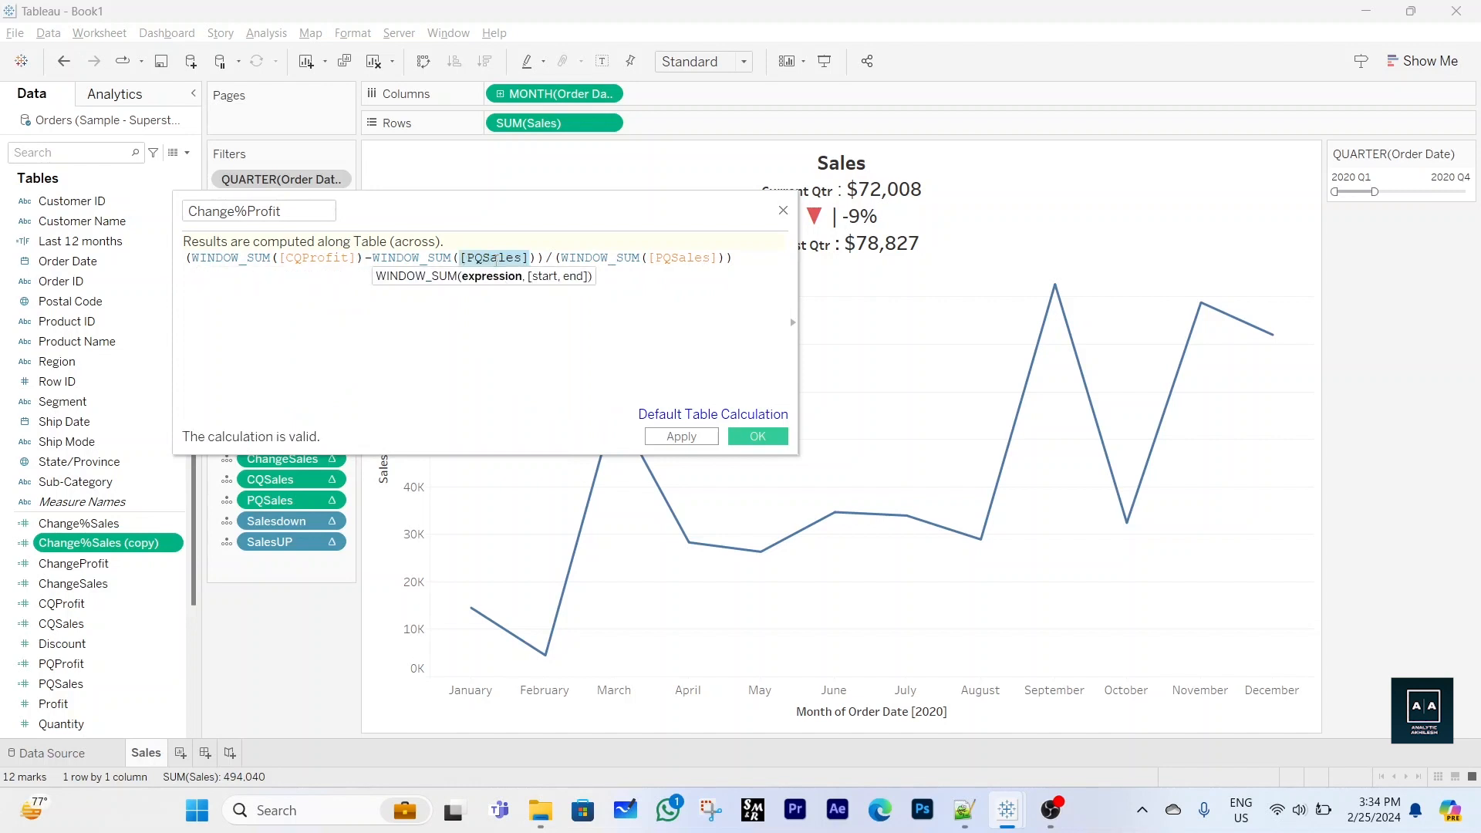
pyautogui.write('pq')
pyautogui.press('Return')
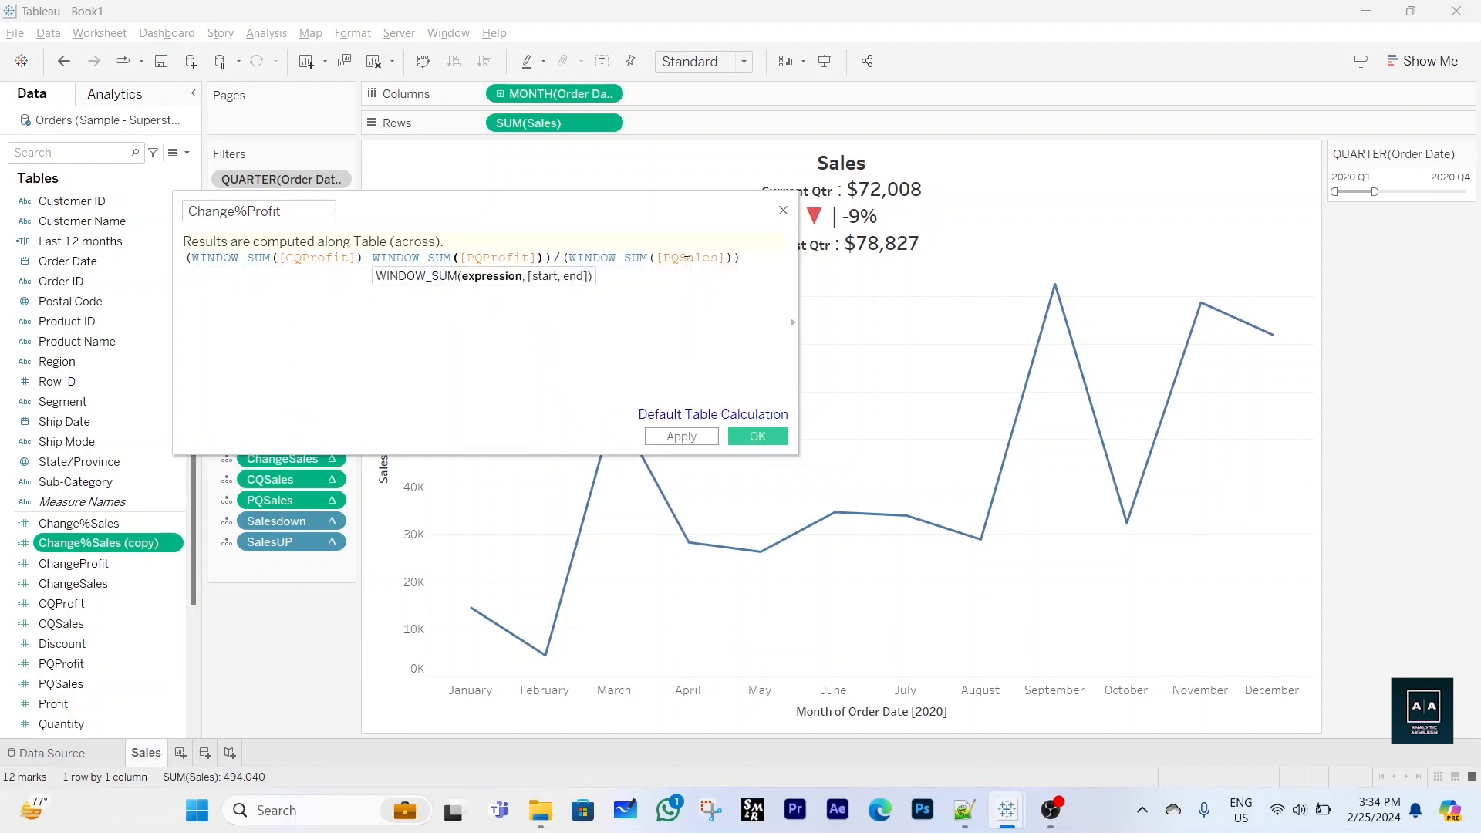
pyautogui.doubleClick(686, 259)
pyautogui.write('pq')
pyautogui.press('Return')
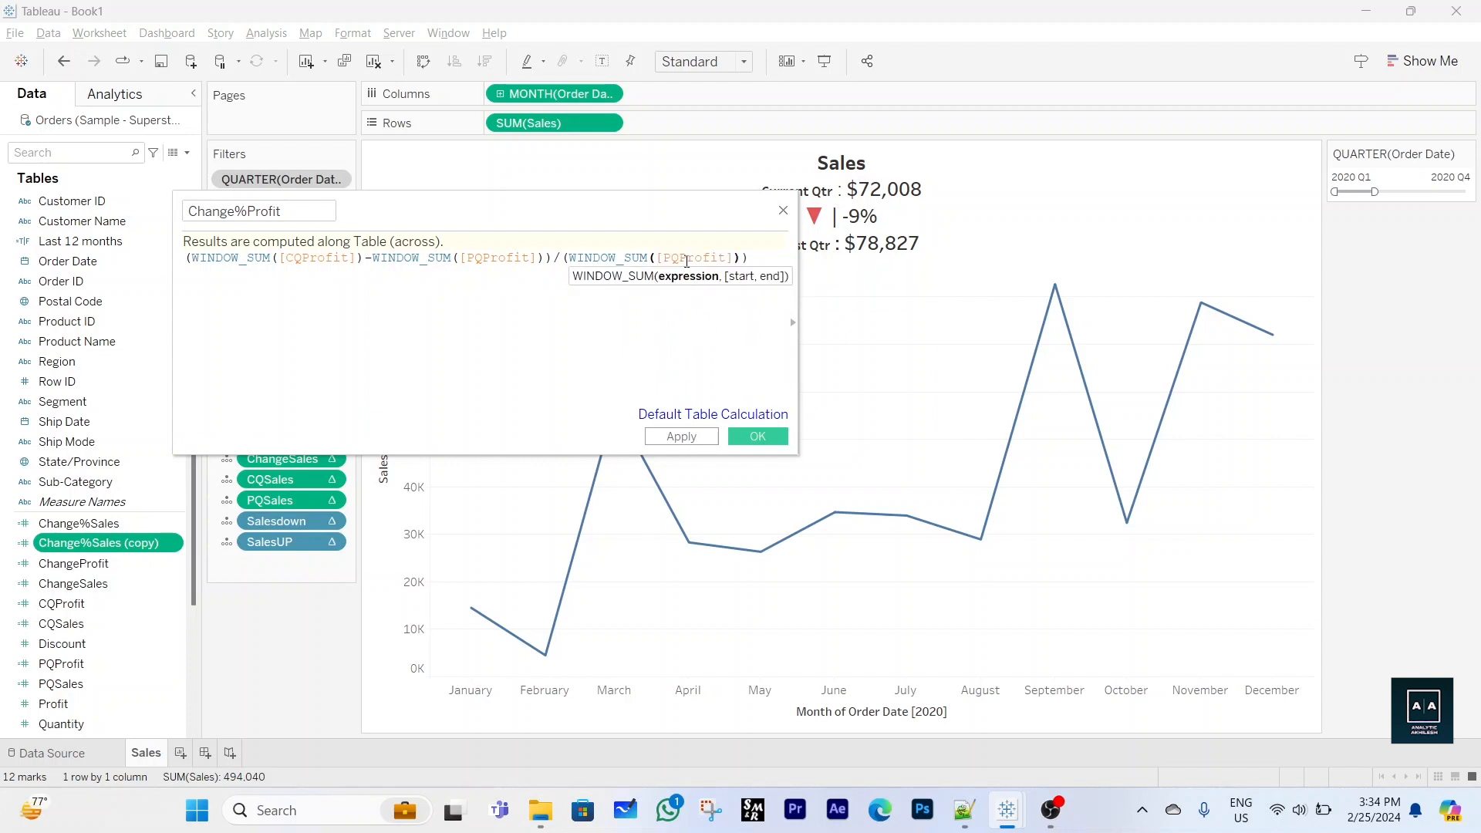
pyautogui.click(756, 436)
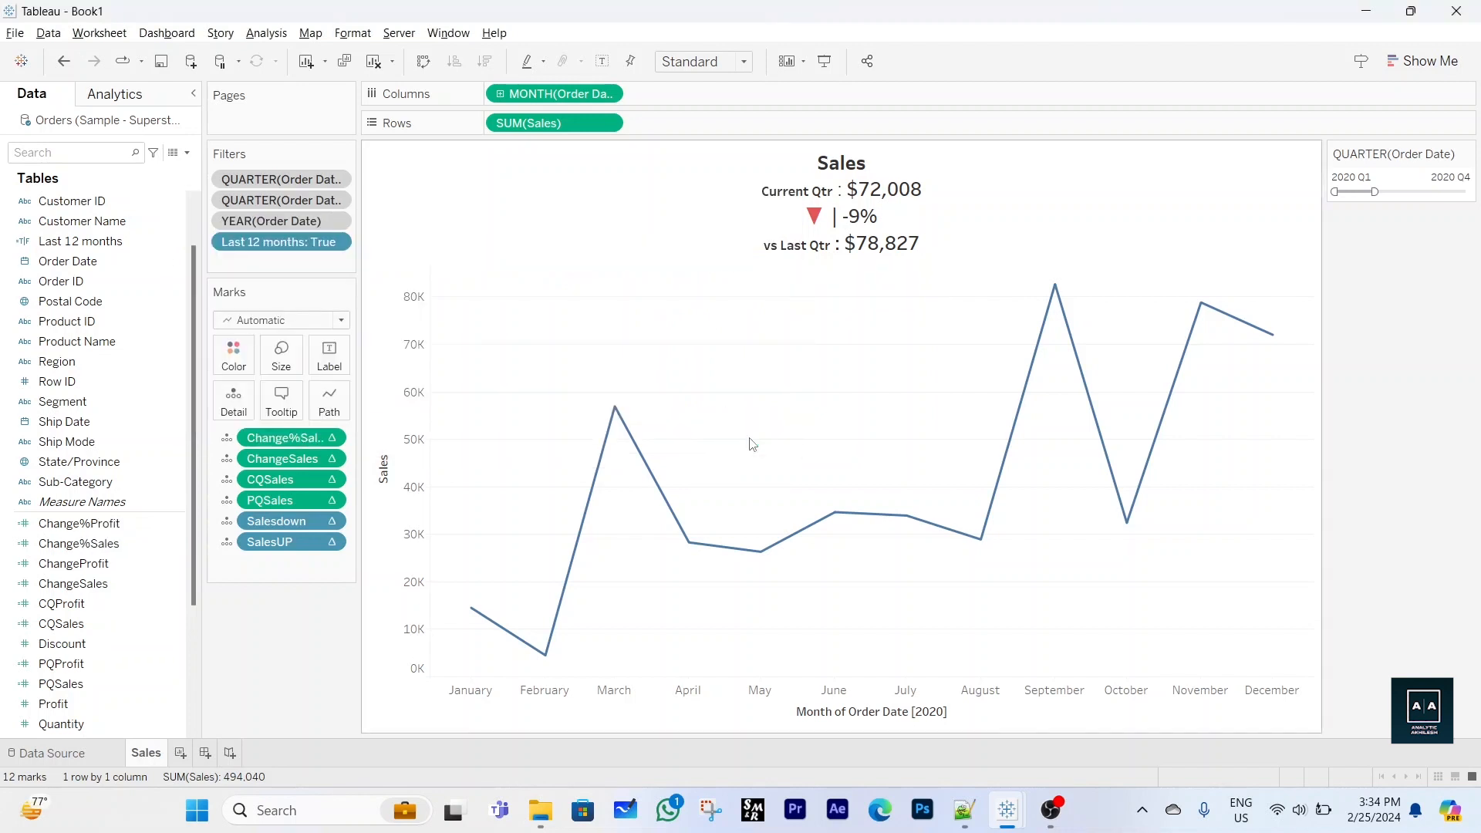
# Open the Salesdown (copy) calculated field for editing and rename it ProfitDown
pyautogui.click(100, 685)
pyautogui.scroll(-1, 118, 697)
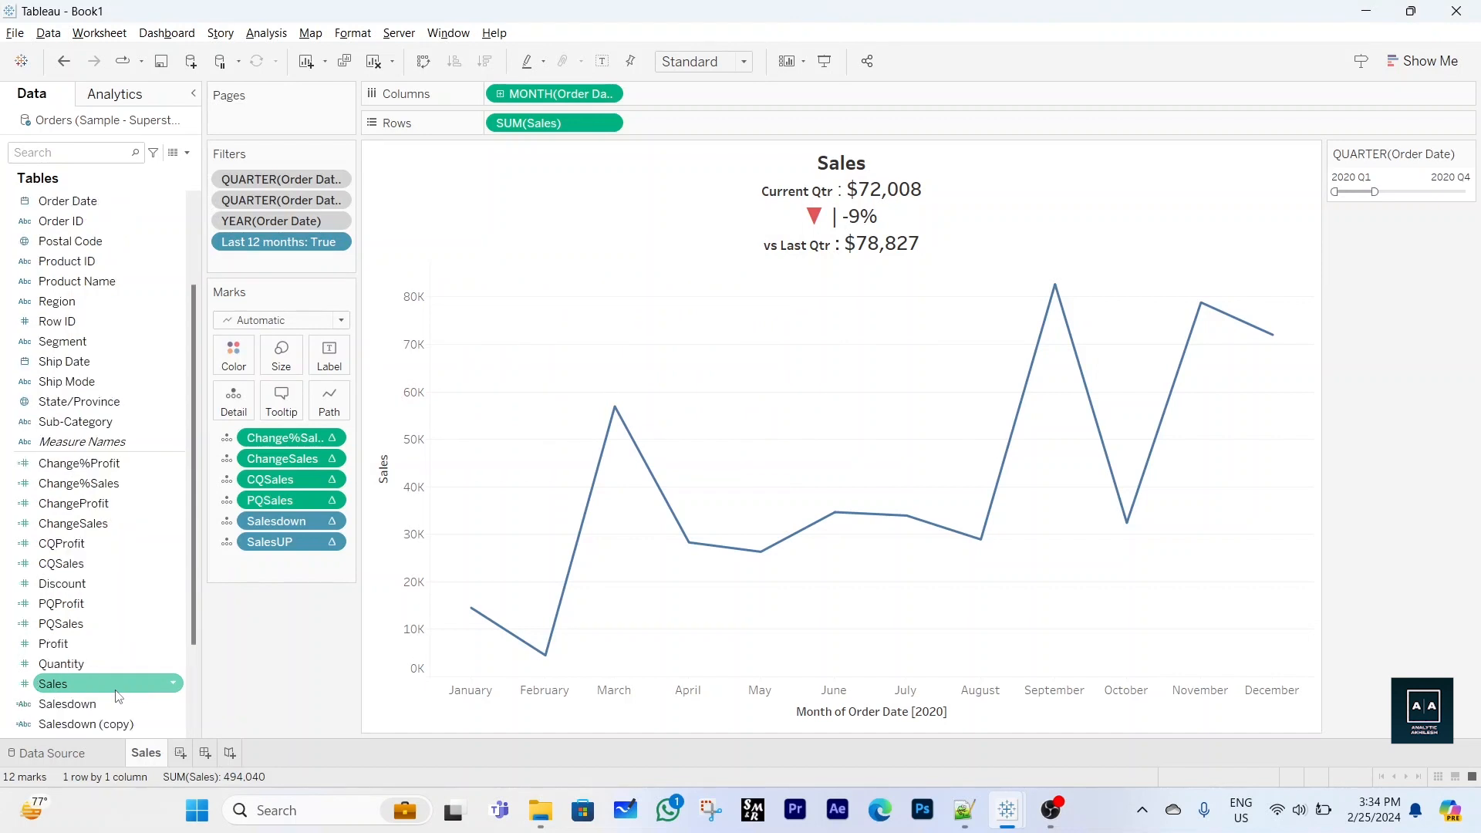
pyautogui.scroll(-1, 118, 697)
pyautogui.rightClick(175, 667)
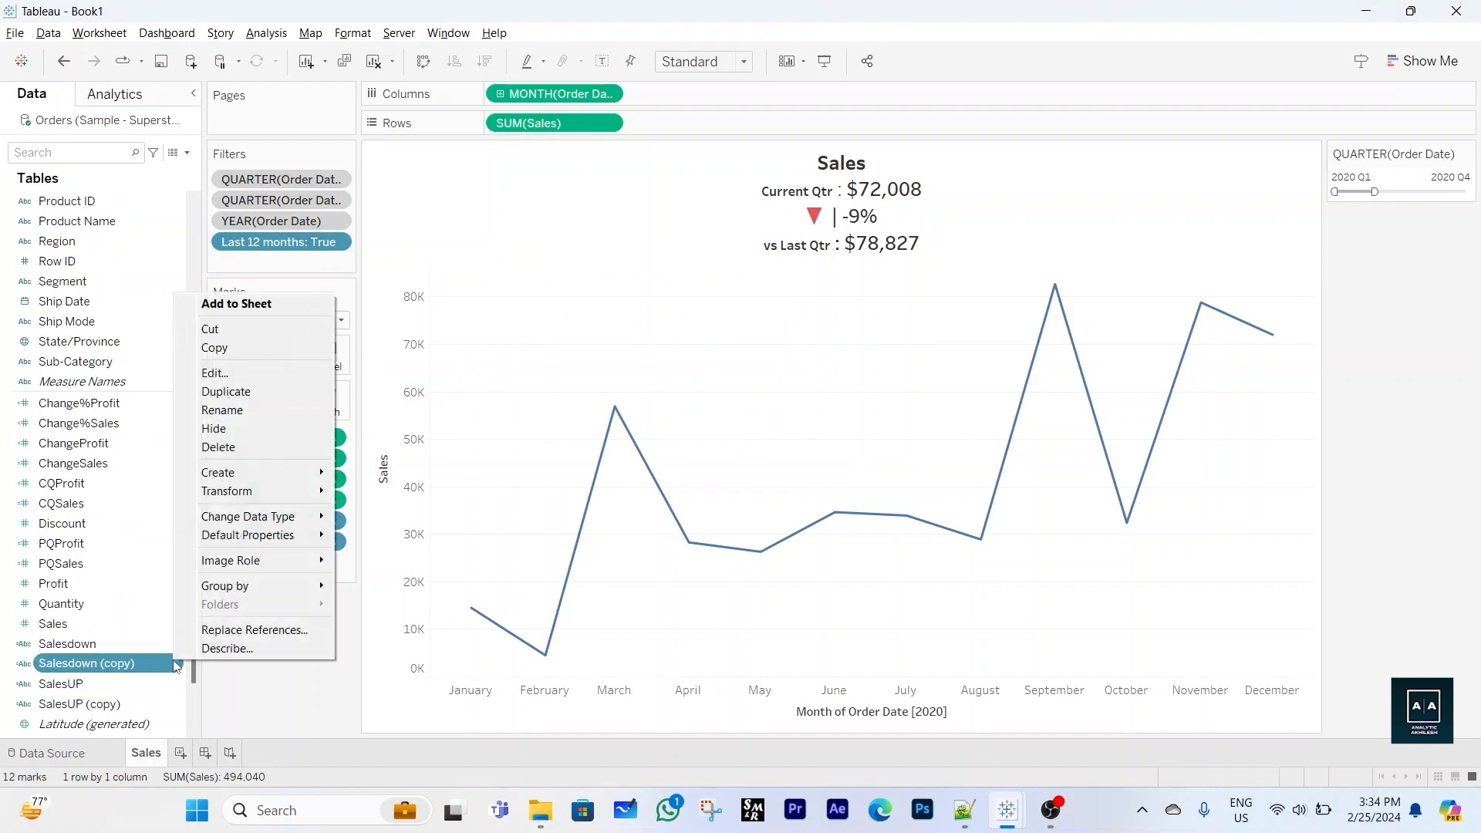
pyautogui.click(236, 383)
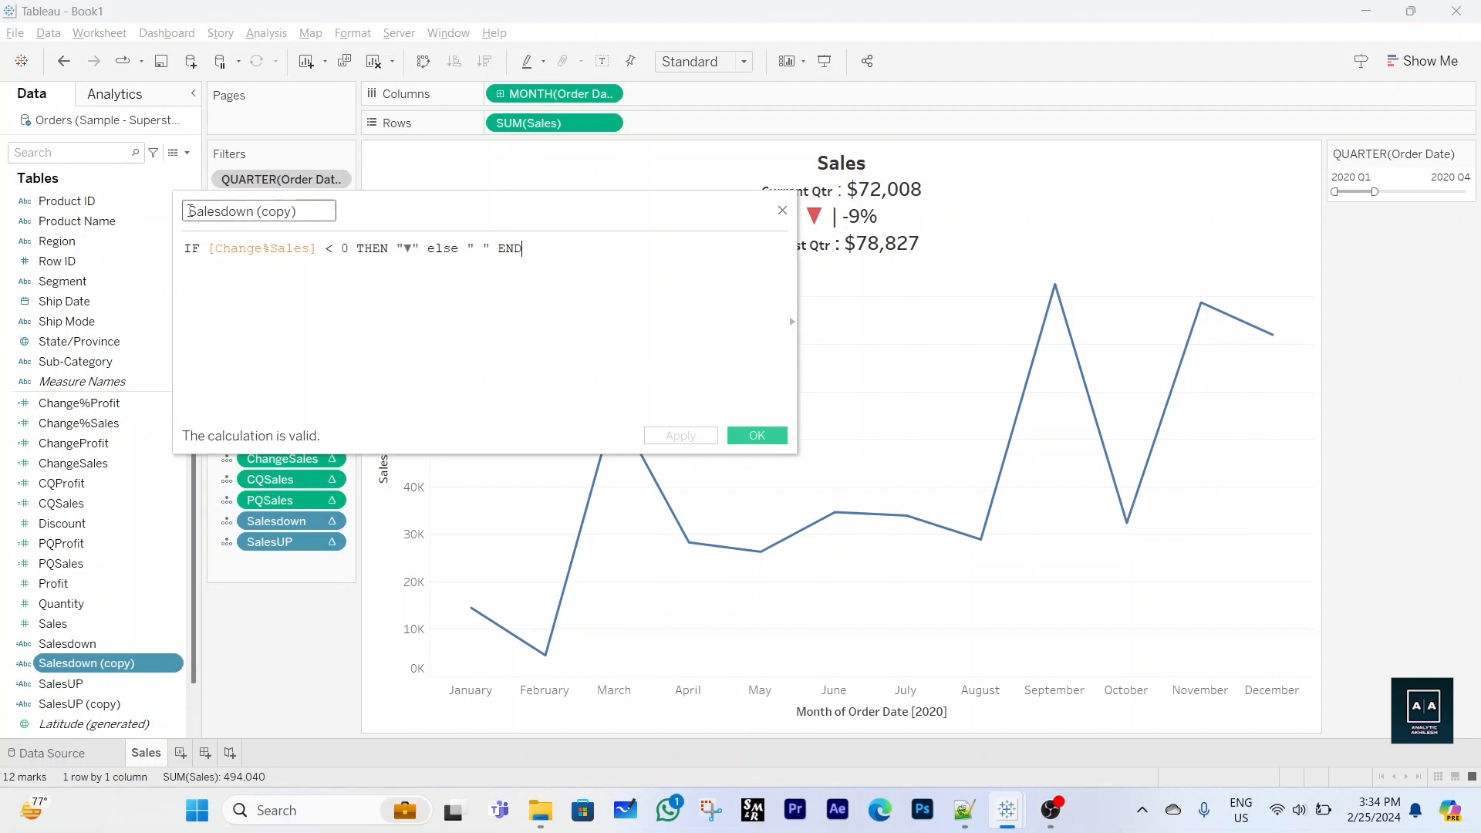
pyautogui.moveTo(188, 210); pyautogui.dragTo(304, 208)
pyautogui.write('Priof')
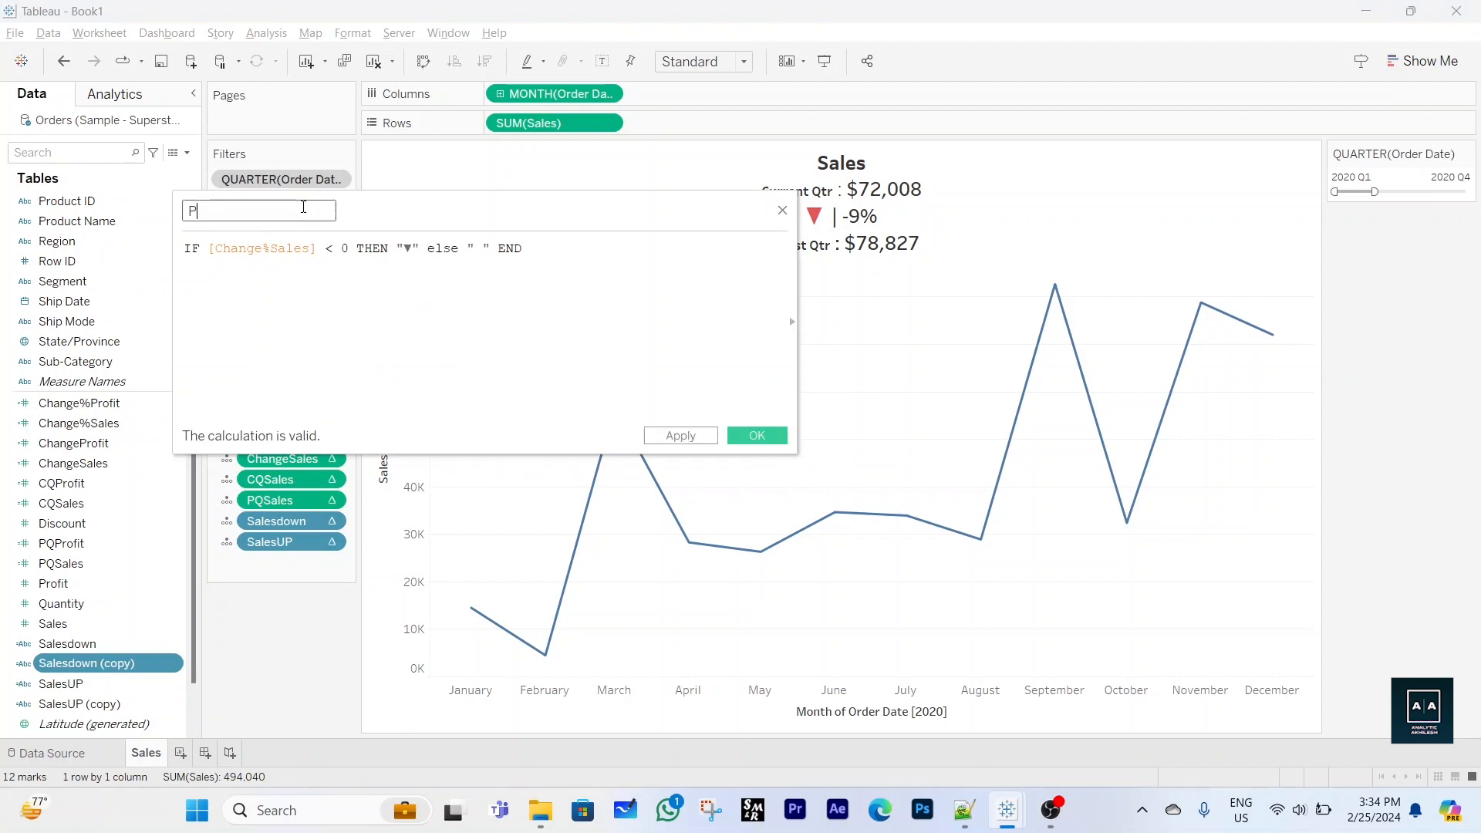
pyautogui.press('BackSpace')
pyautogui.press('BackSpace')
pyautogui.write('ofitDown')
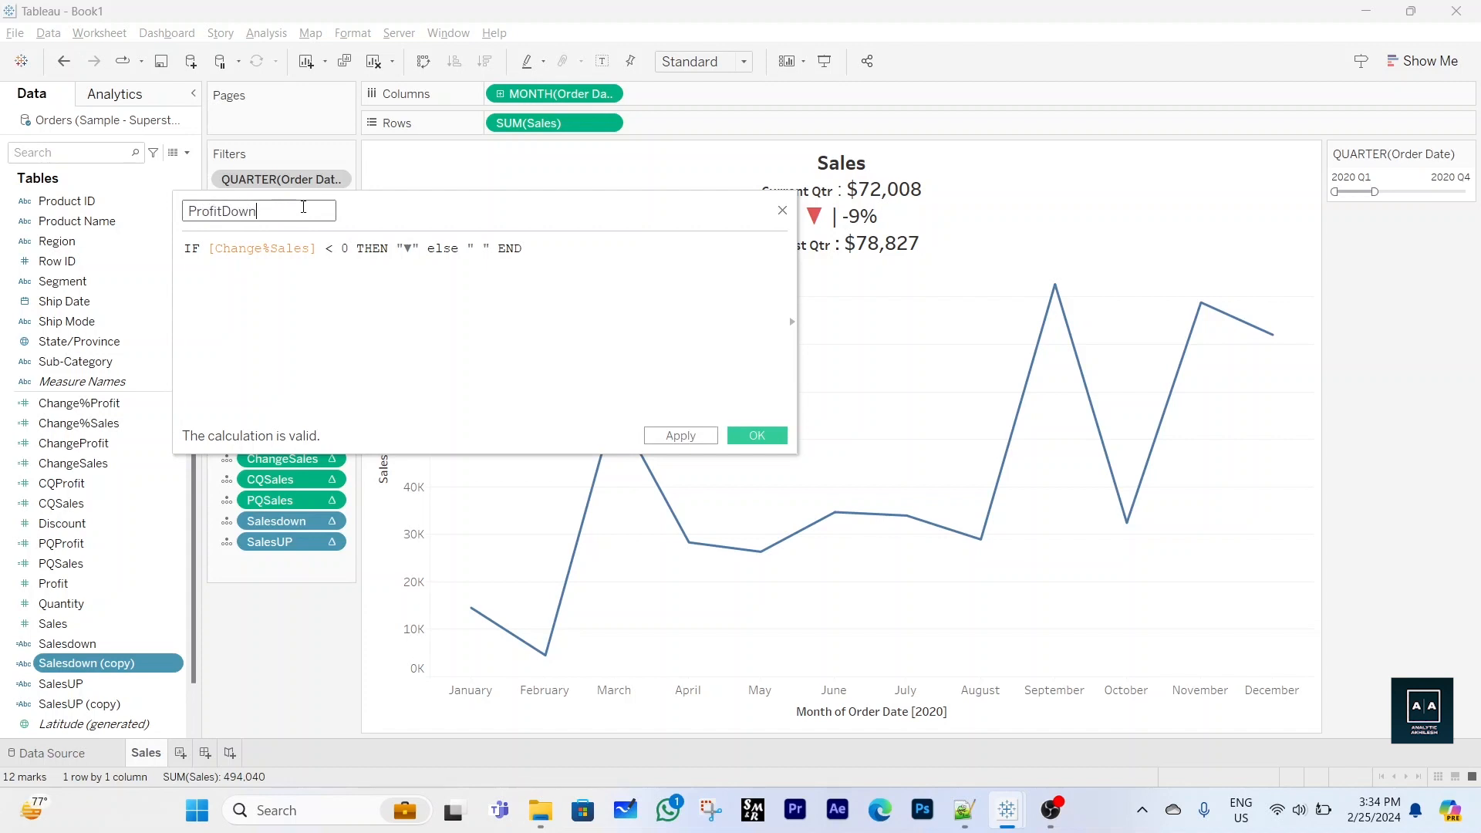
# Make the ProfitDown formula test [Change%Profit] < 0 instead of [Change%Sales], and save the field
pyautogui.doubleClick(268, 247)
pyautogui.write('chan')
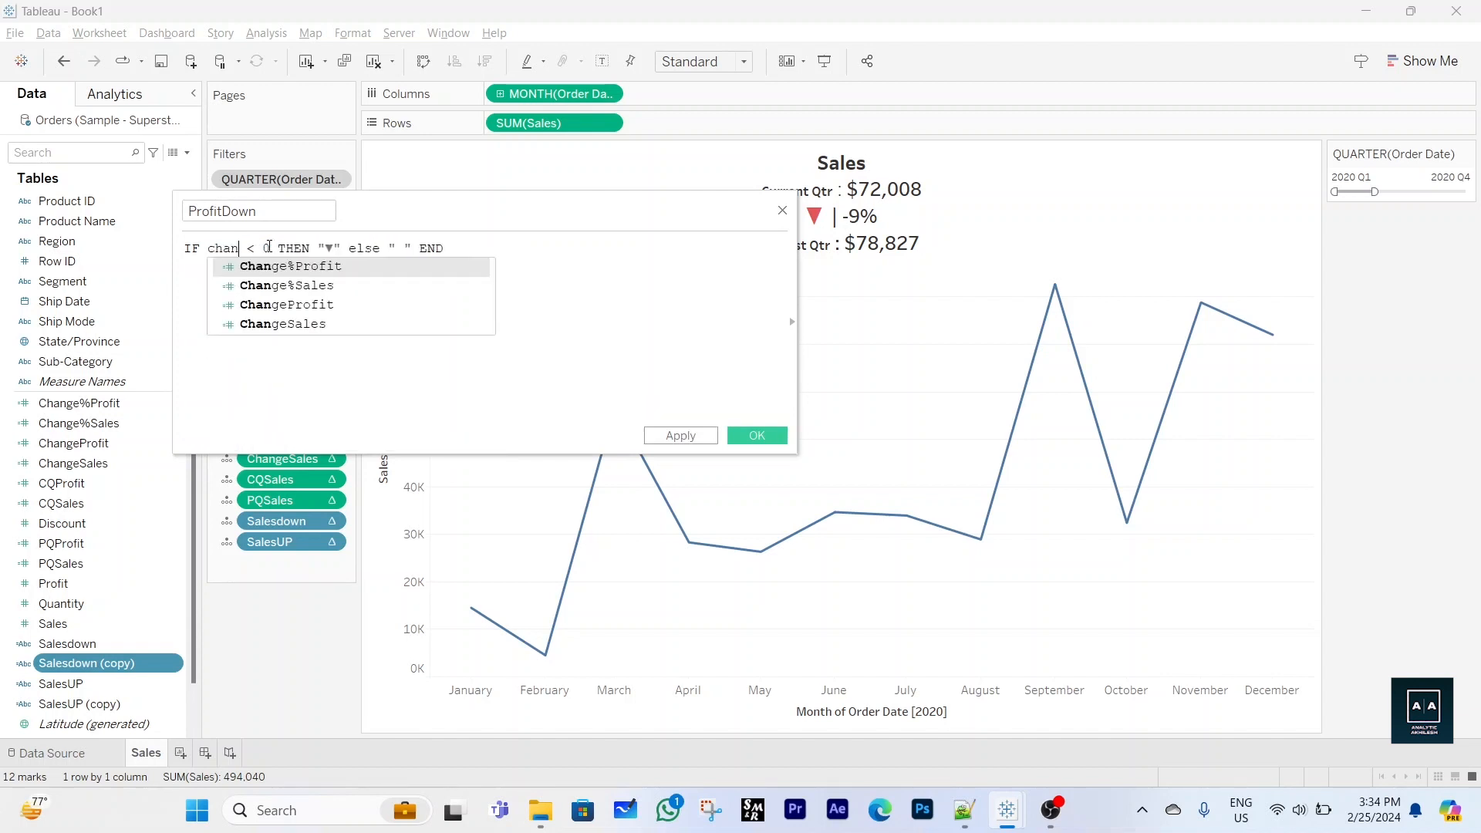
pyautogui.press('Return')
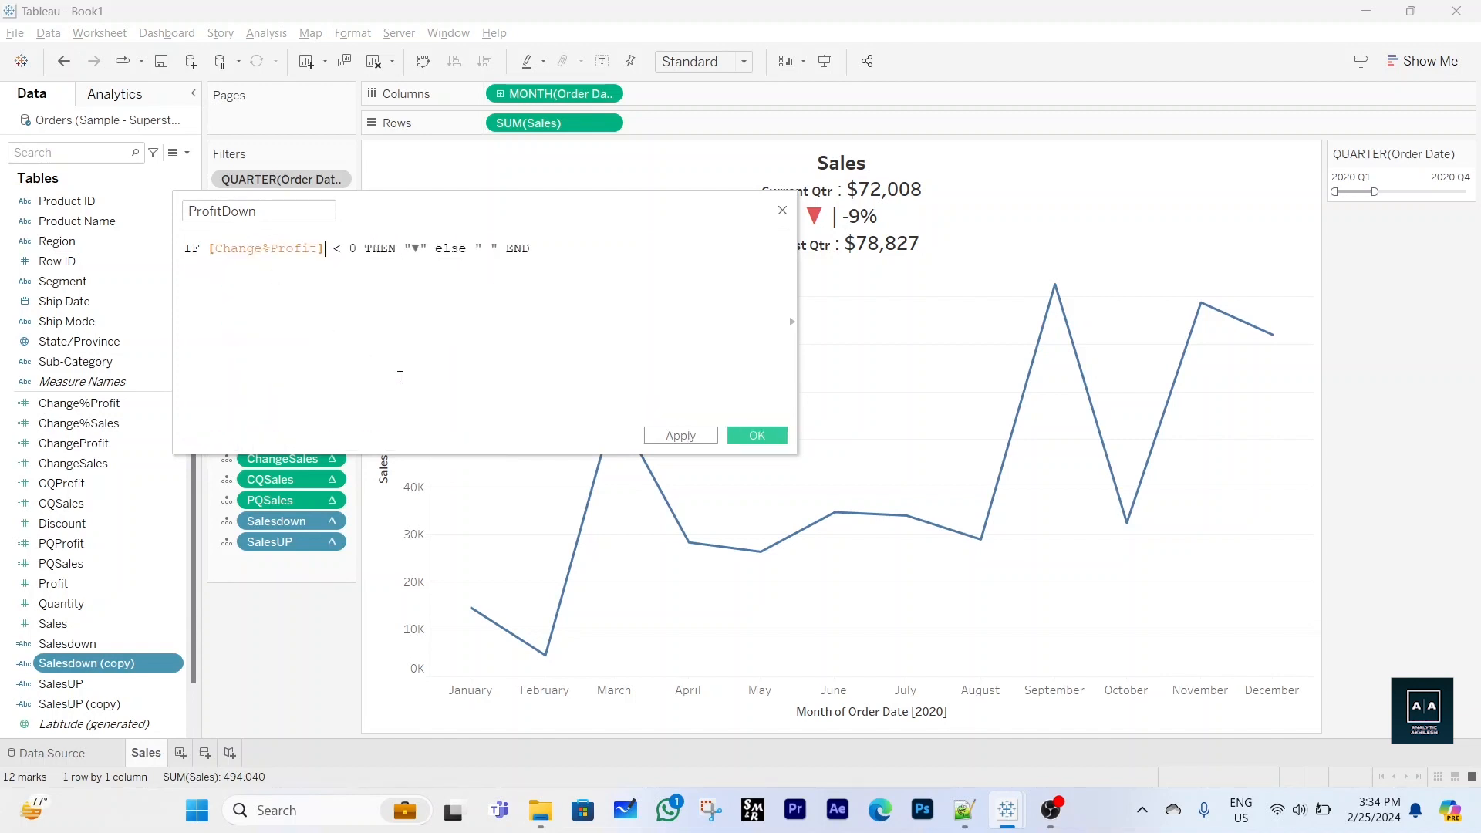
pyautogui.click(417, 374)
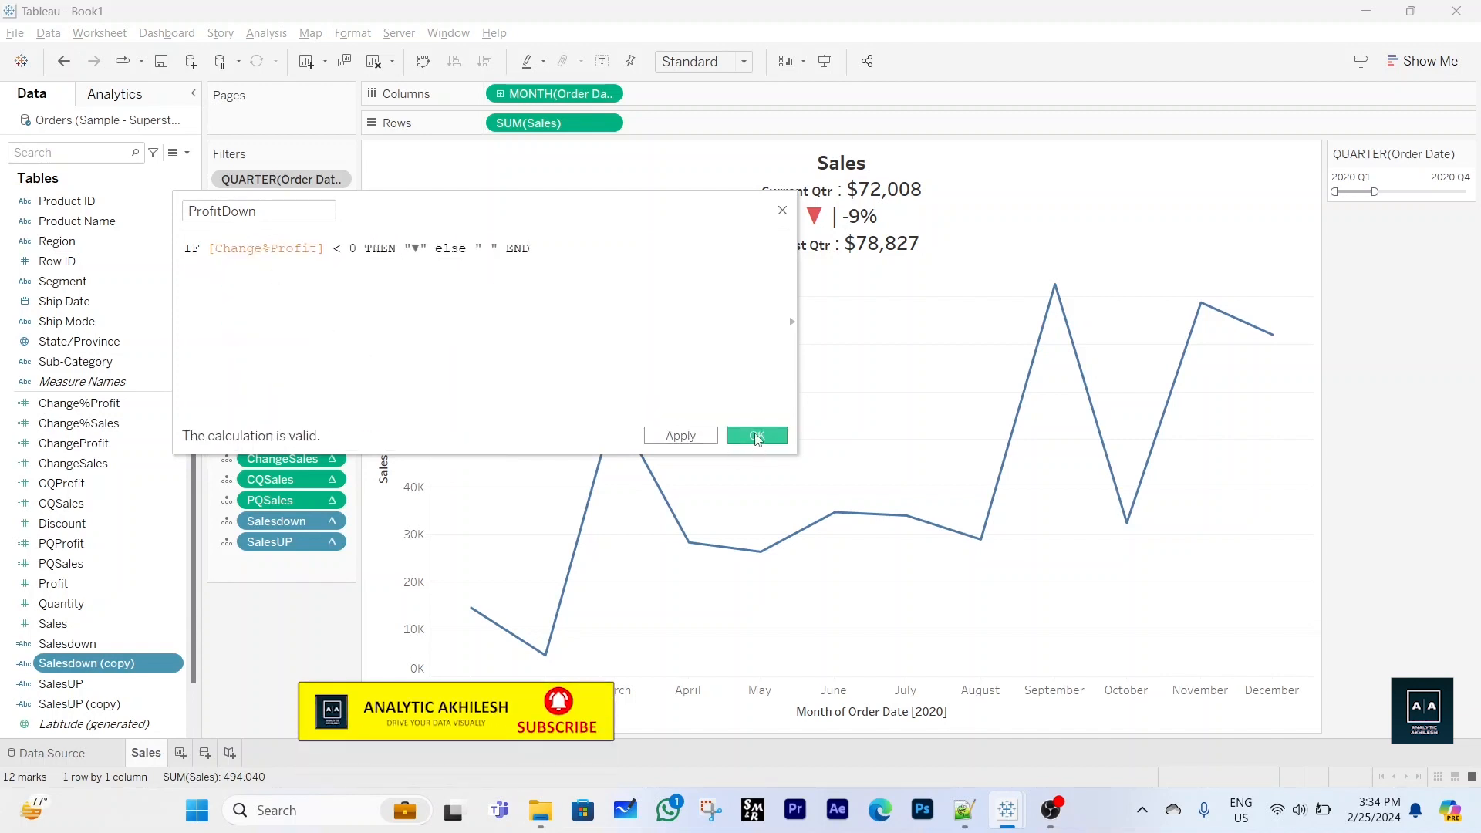
pyautogui.click(756, 437)
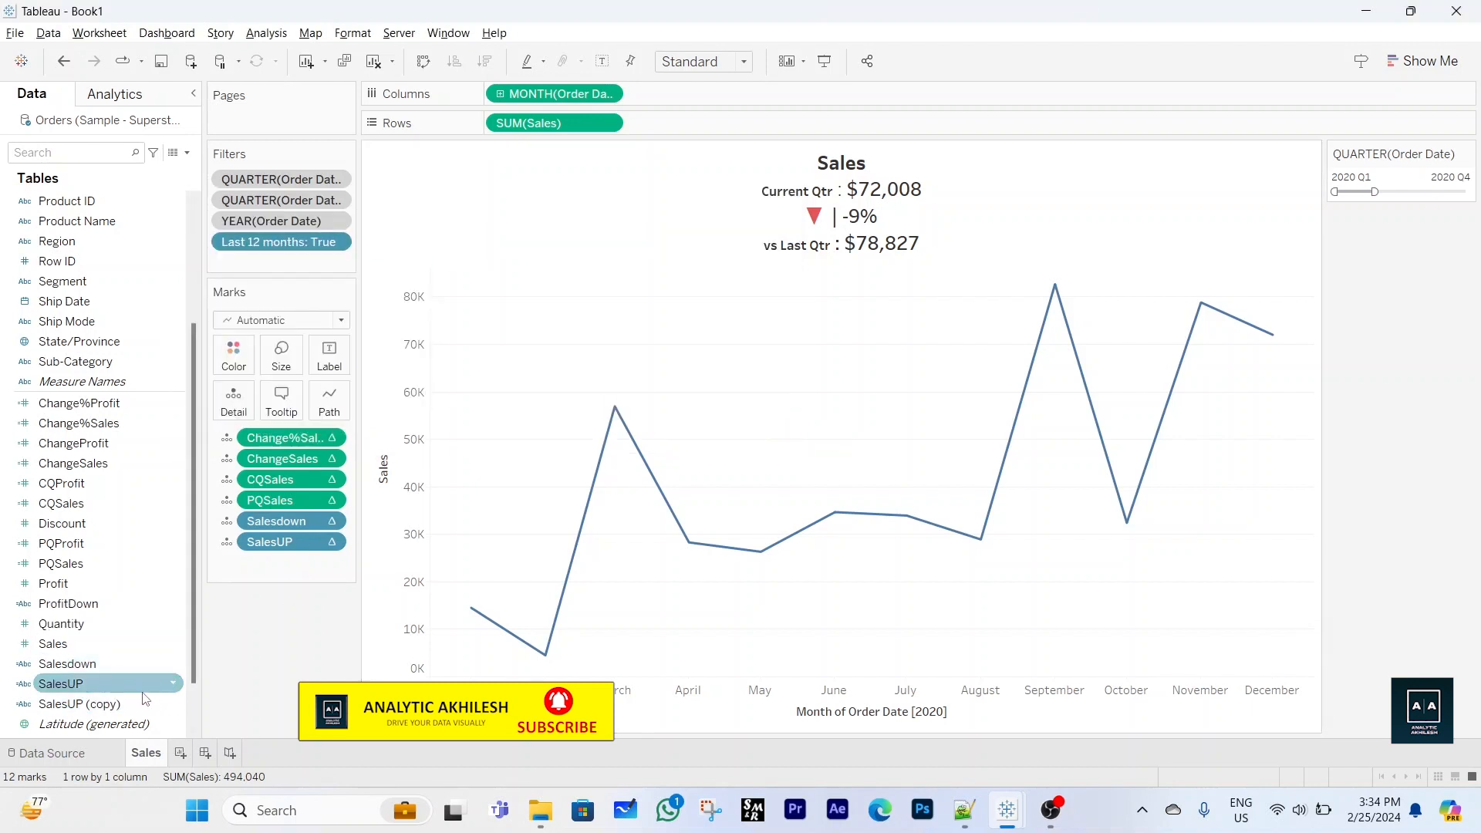
# Open the SalesUP (copy) calculated field for editing and rename it ProfitUP
pyautogui.click(176, 702)
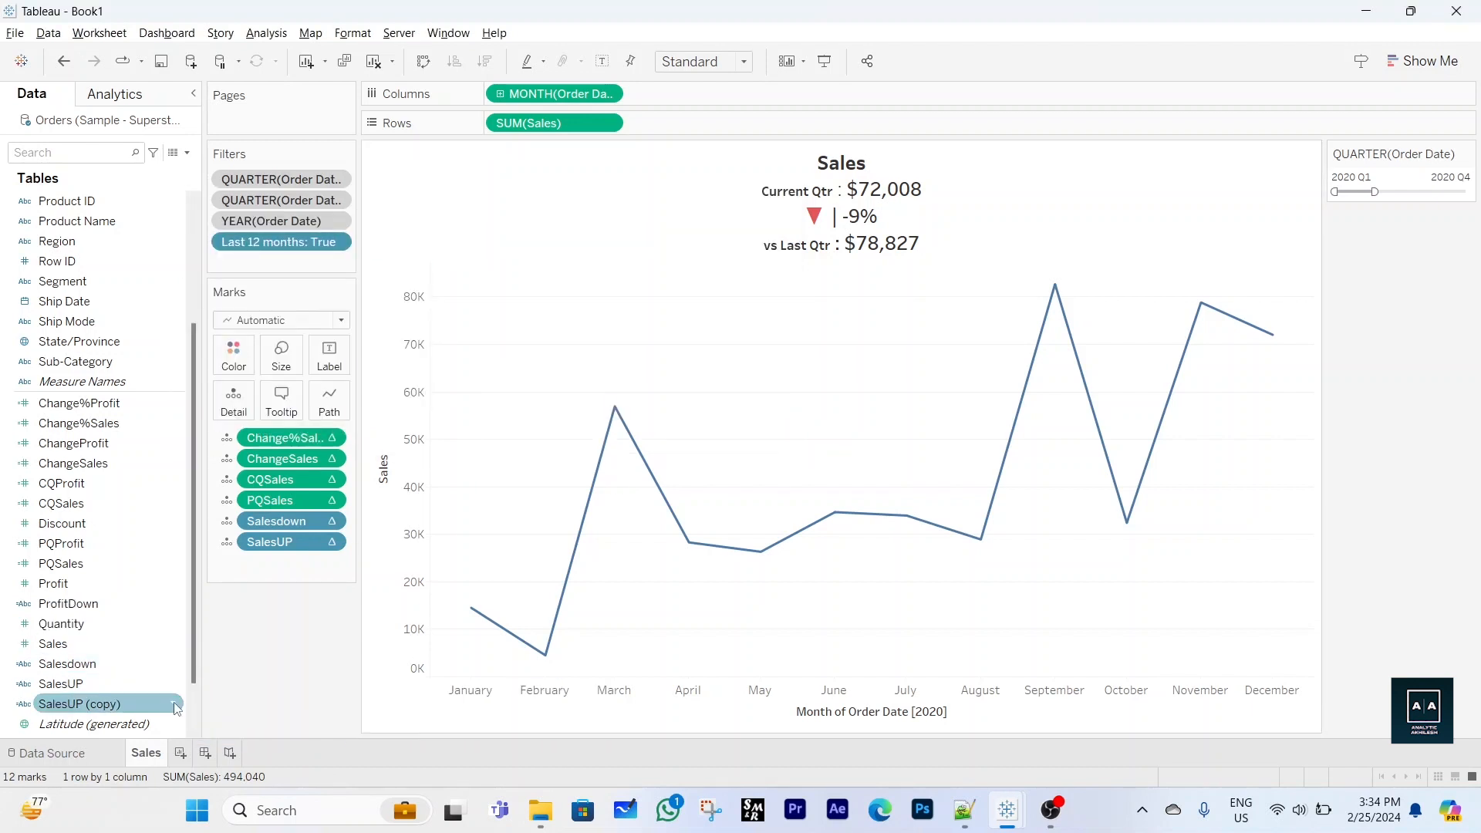
pyautogui.click(177, 706)
pyautogui.click(222, 415)
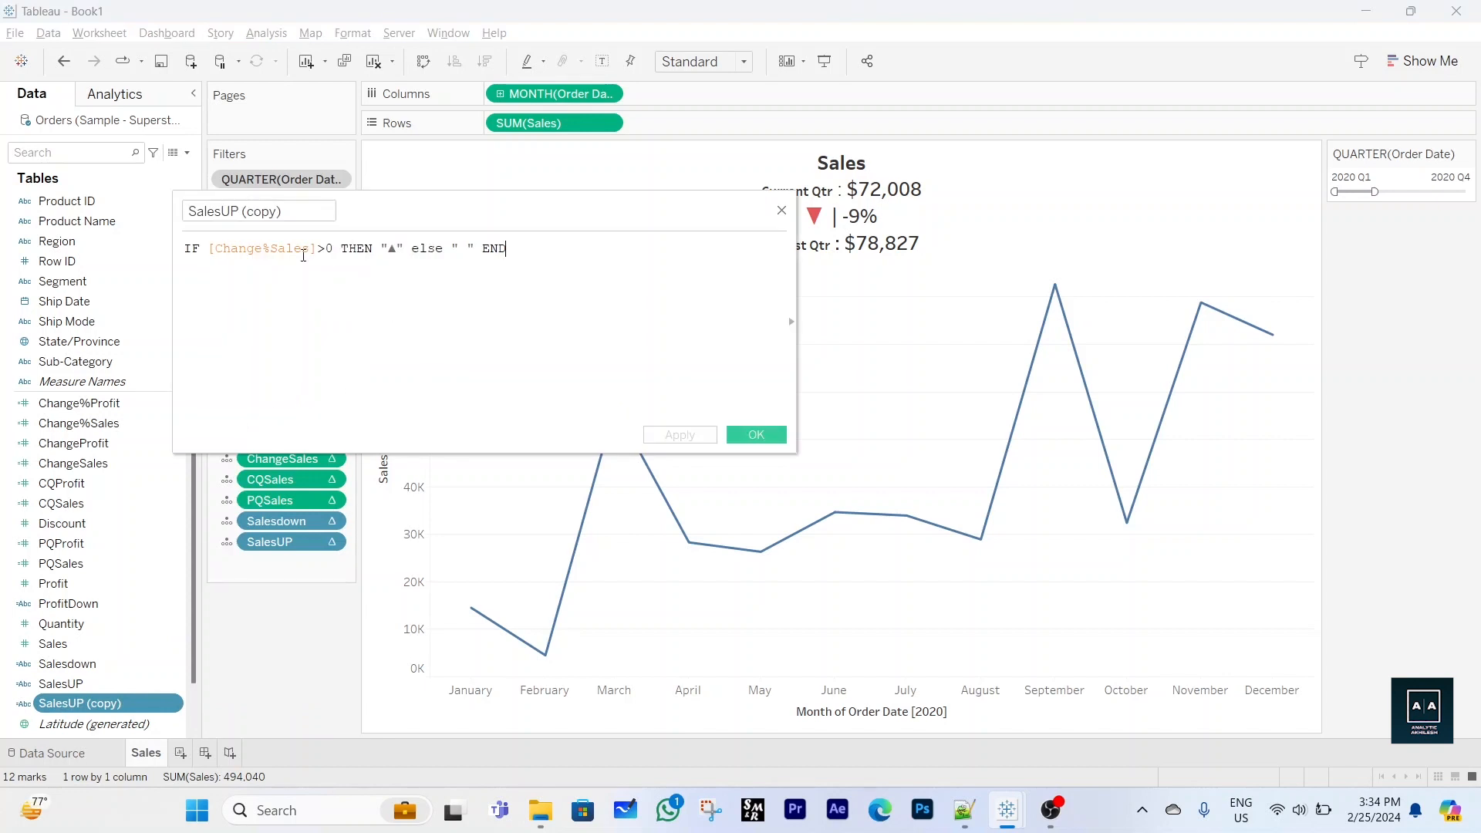
pyautogui.moveTo(291, 210); pyautogui.dragTo(188, 211)
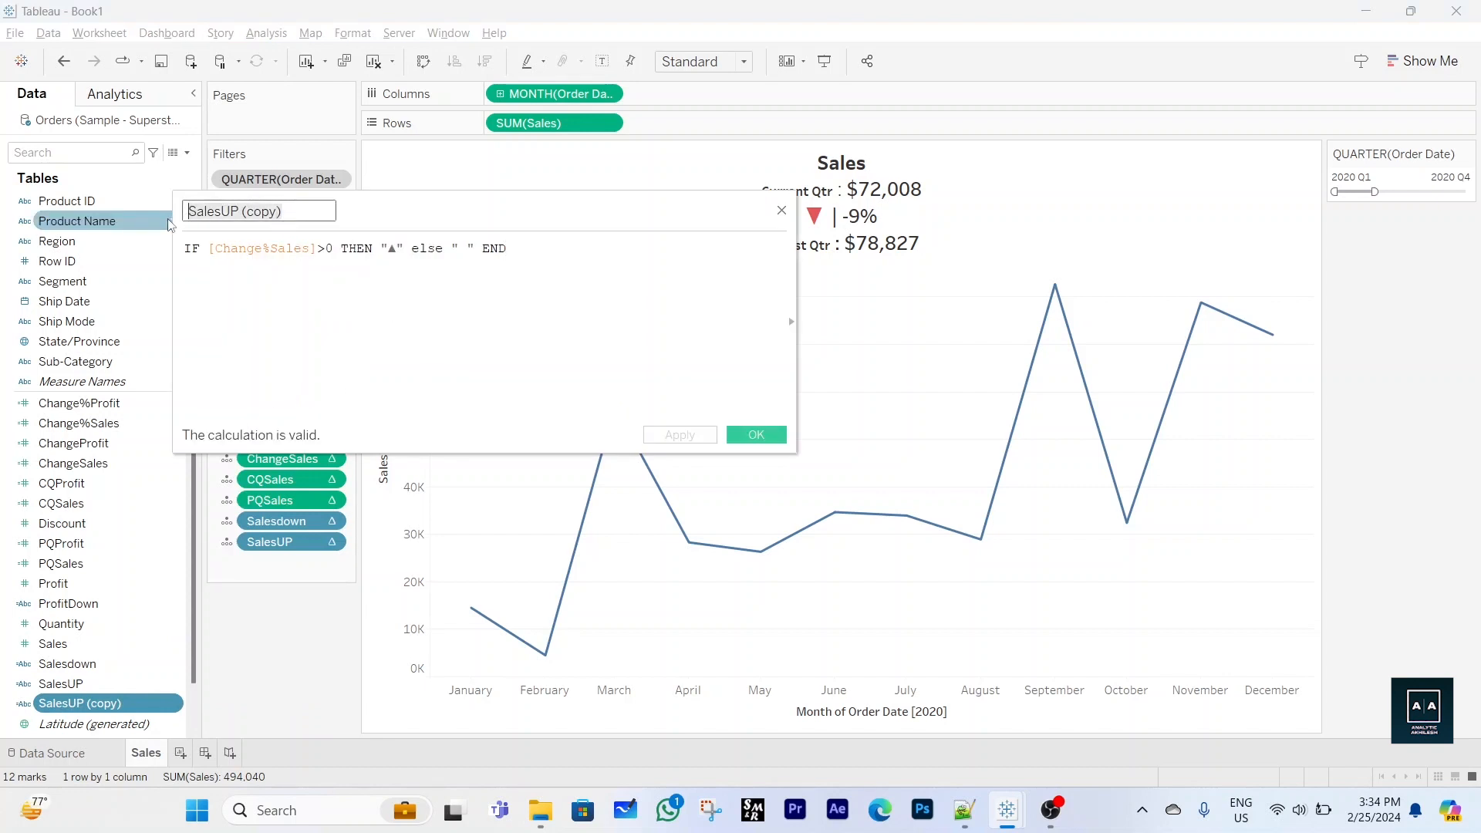
pyautogui.write('ProfitUP')
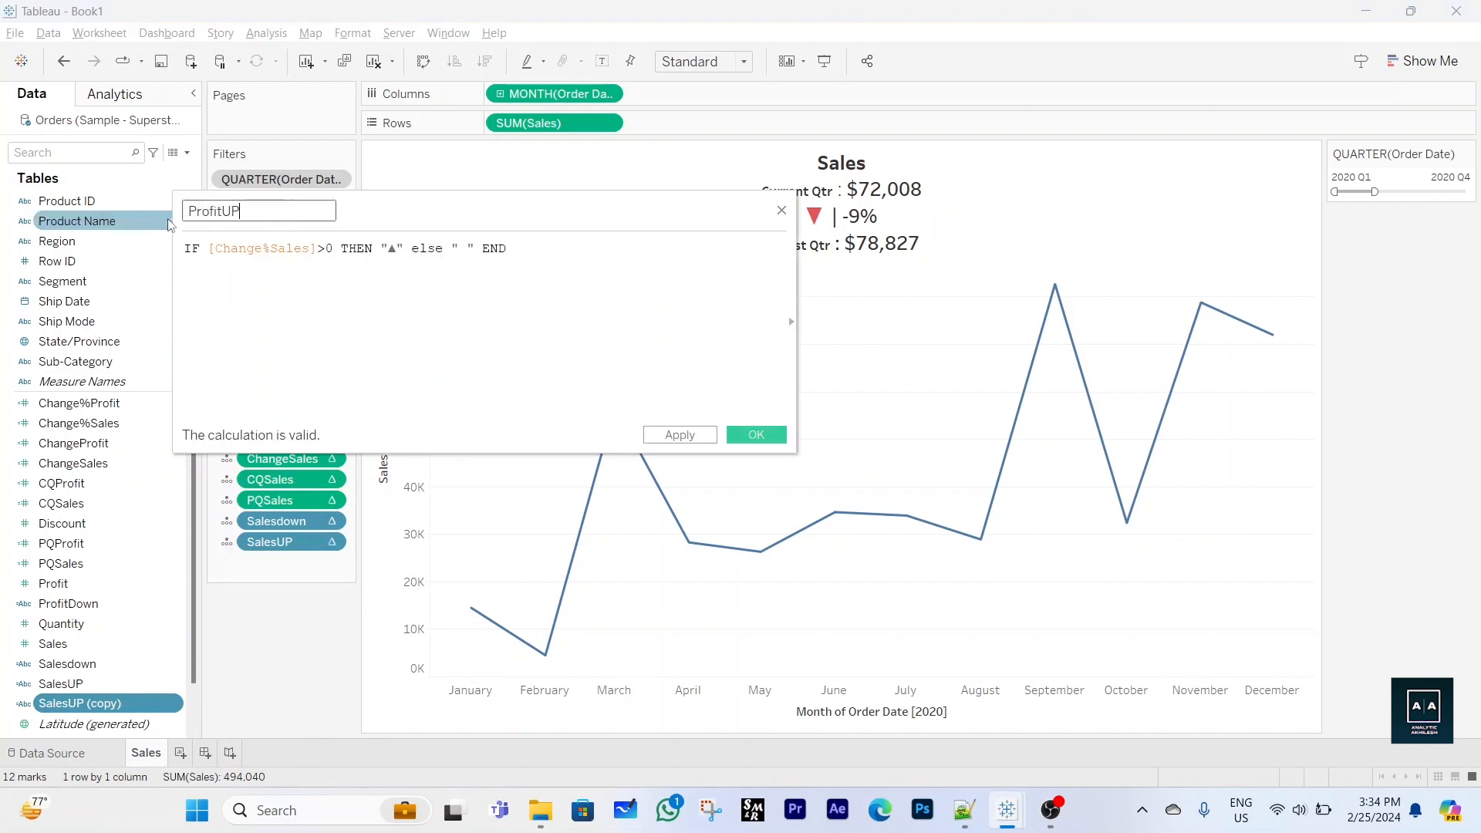
# Make the ProfitUP formula test [Change%Profit]>0 instead of [Change%Sales], and save the field
pyautogui.doubleClick(280, 248)
pyautogui.write('chan')
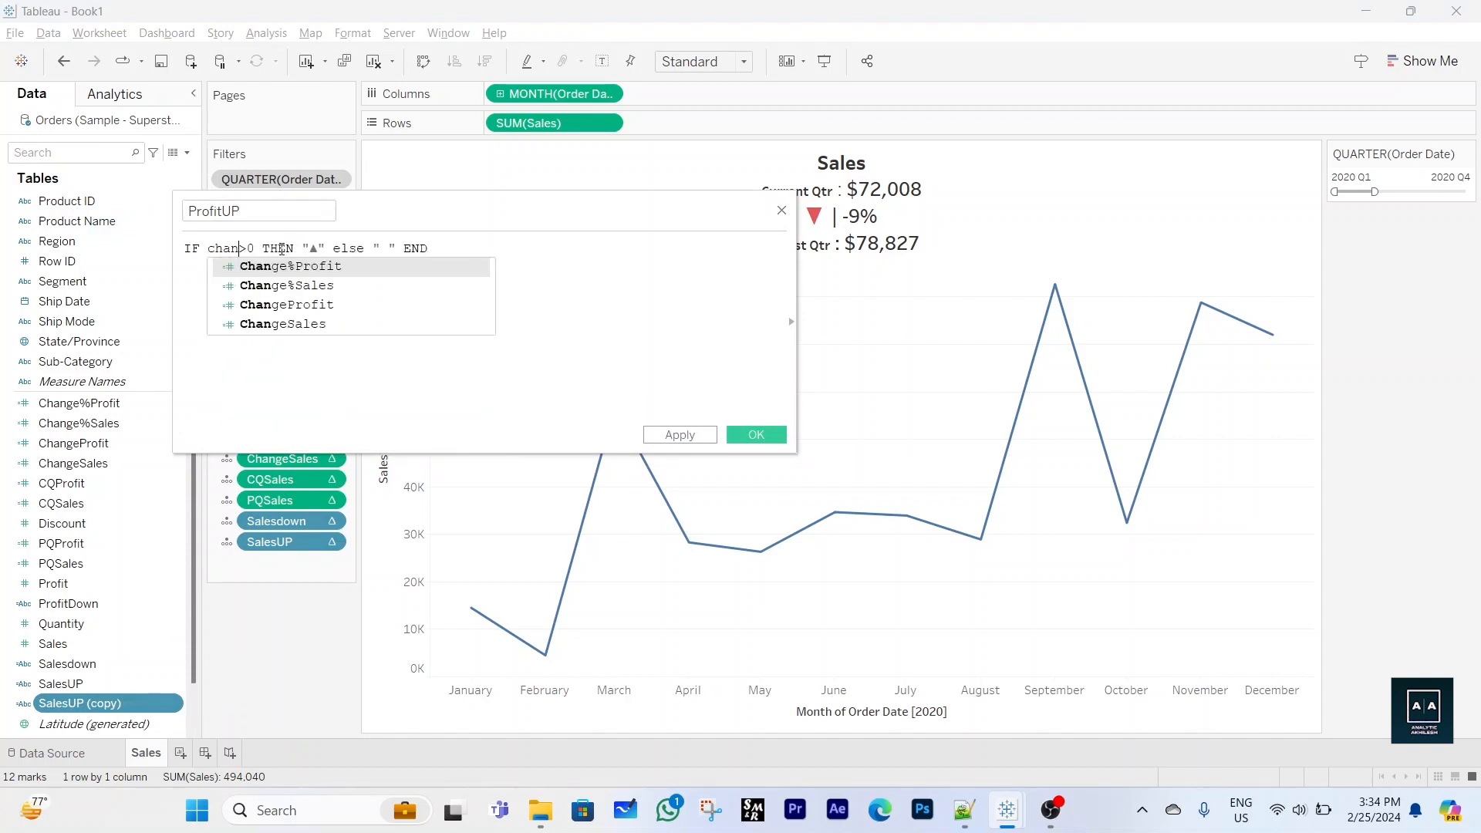
pyautogui.press('Return')
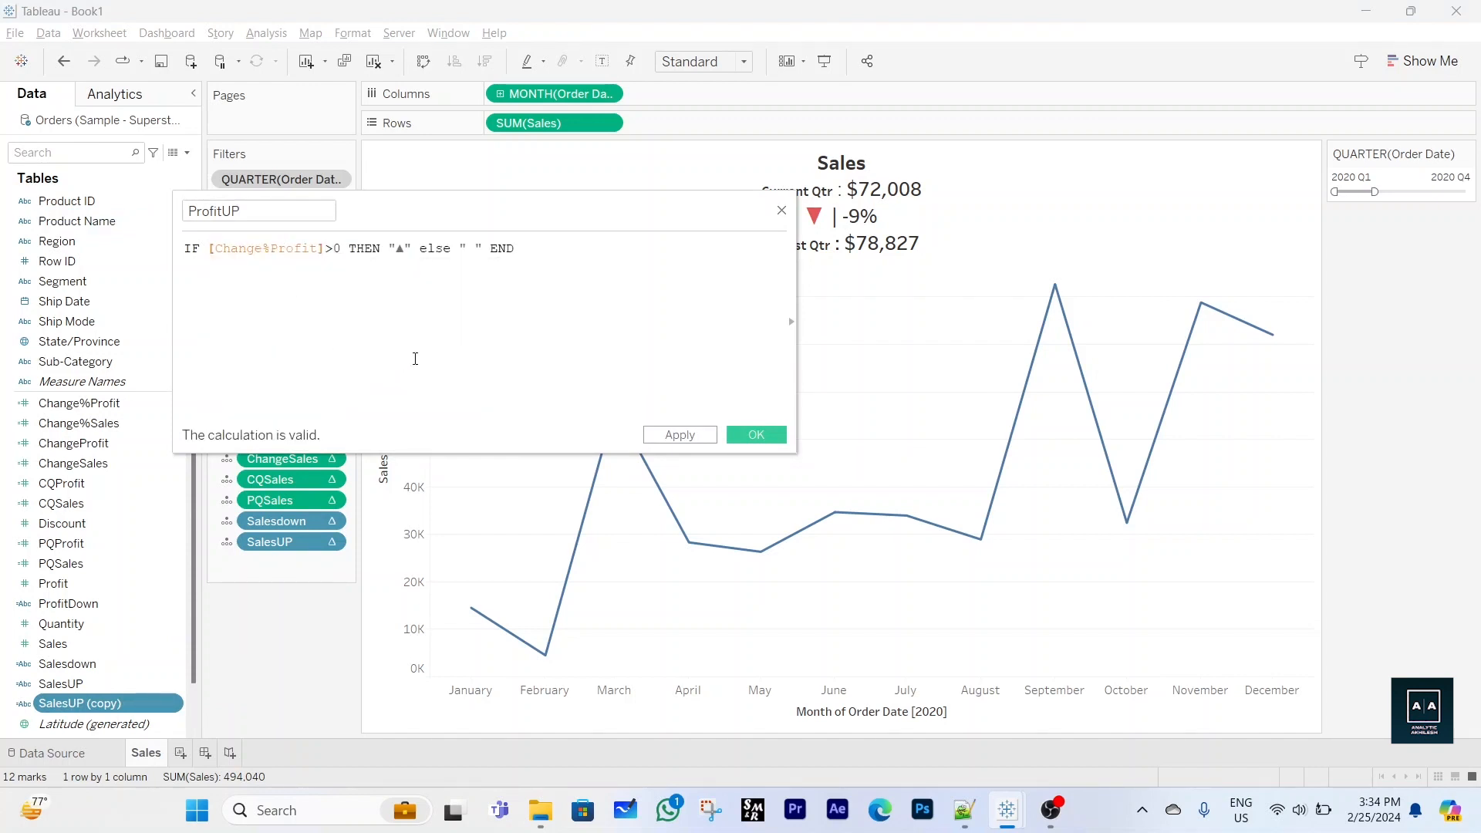
pyautogui.click(749, 436)
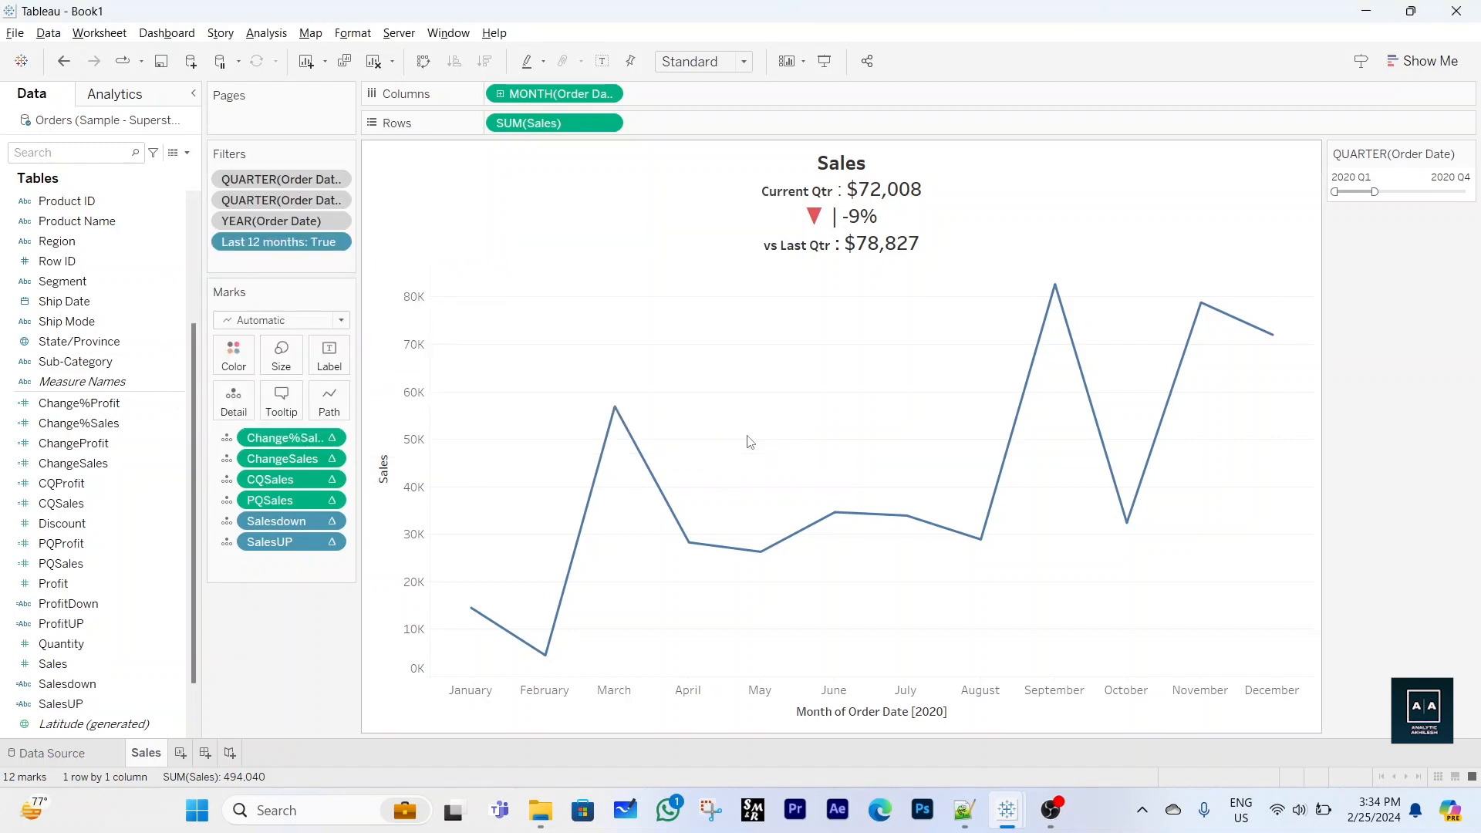
# Duplicate the Sales worksheet and rename the copy Profit
pyautogui.rightClick(150, 756)
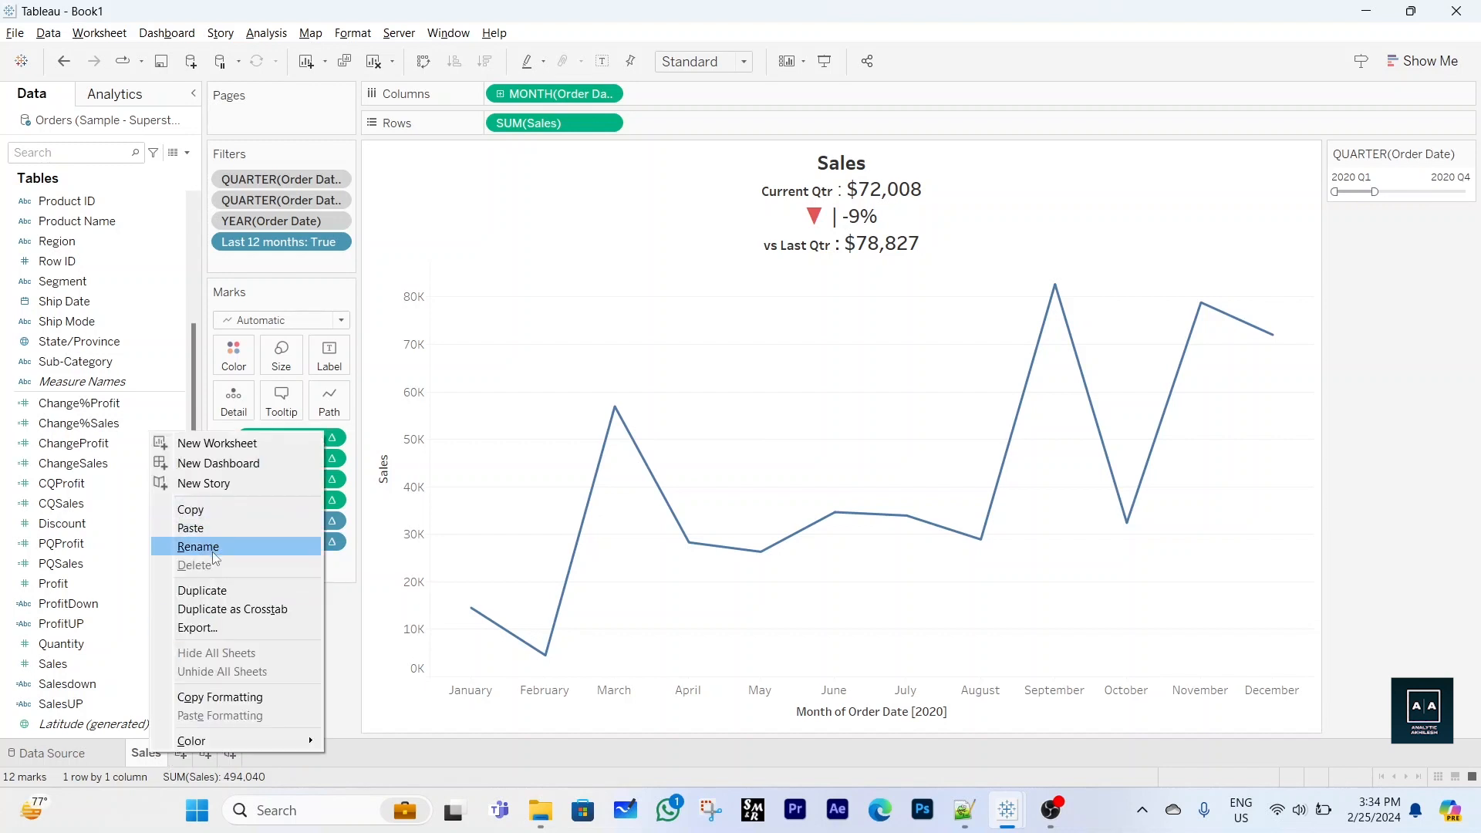
pyautogui.click(221, 591)
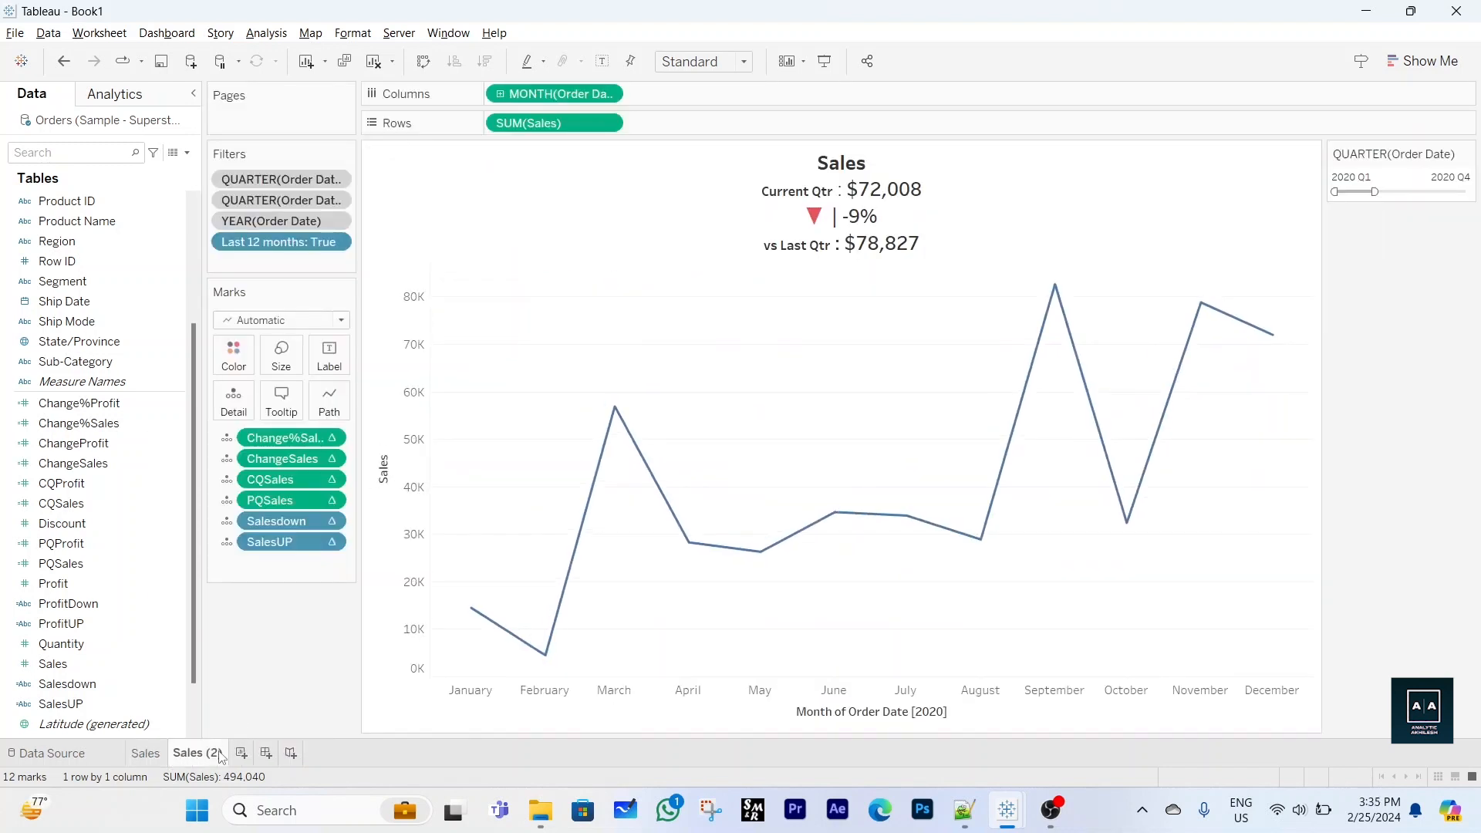
pyautogui.rightClick(221, 756)
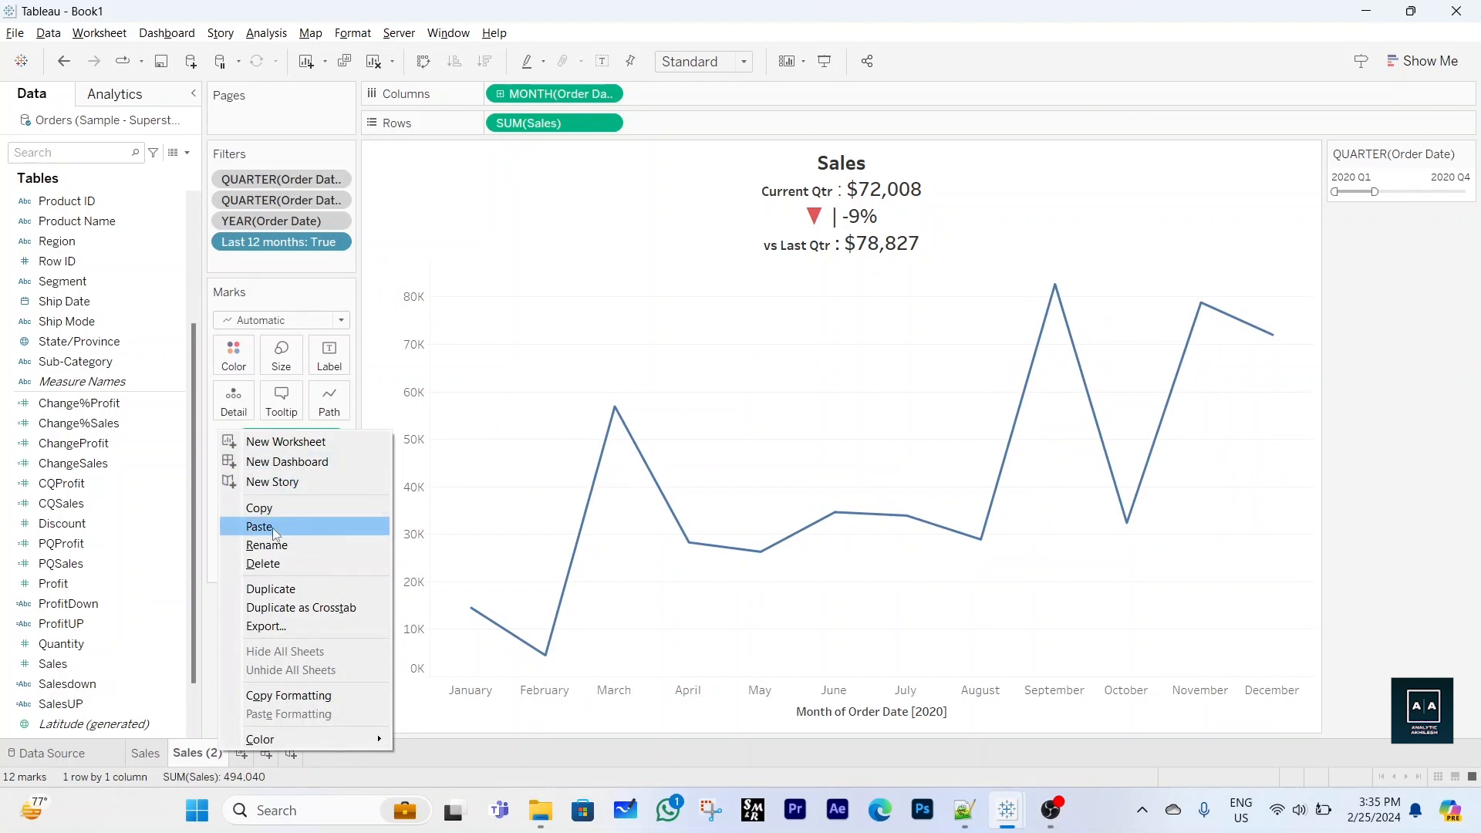
pyautogui.click(280, 546)
pyautogui.write('P')
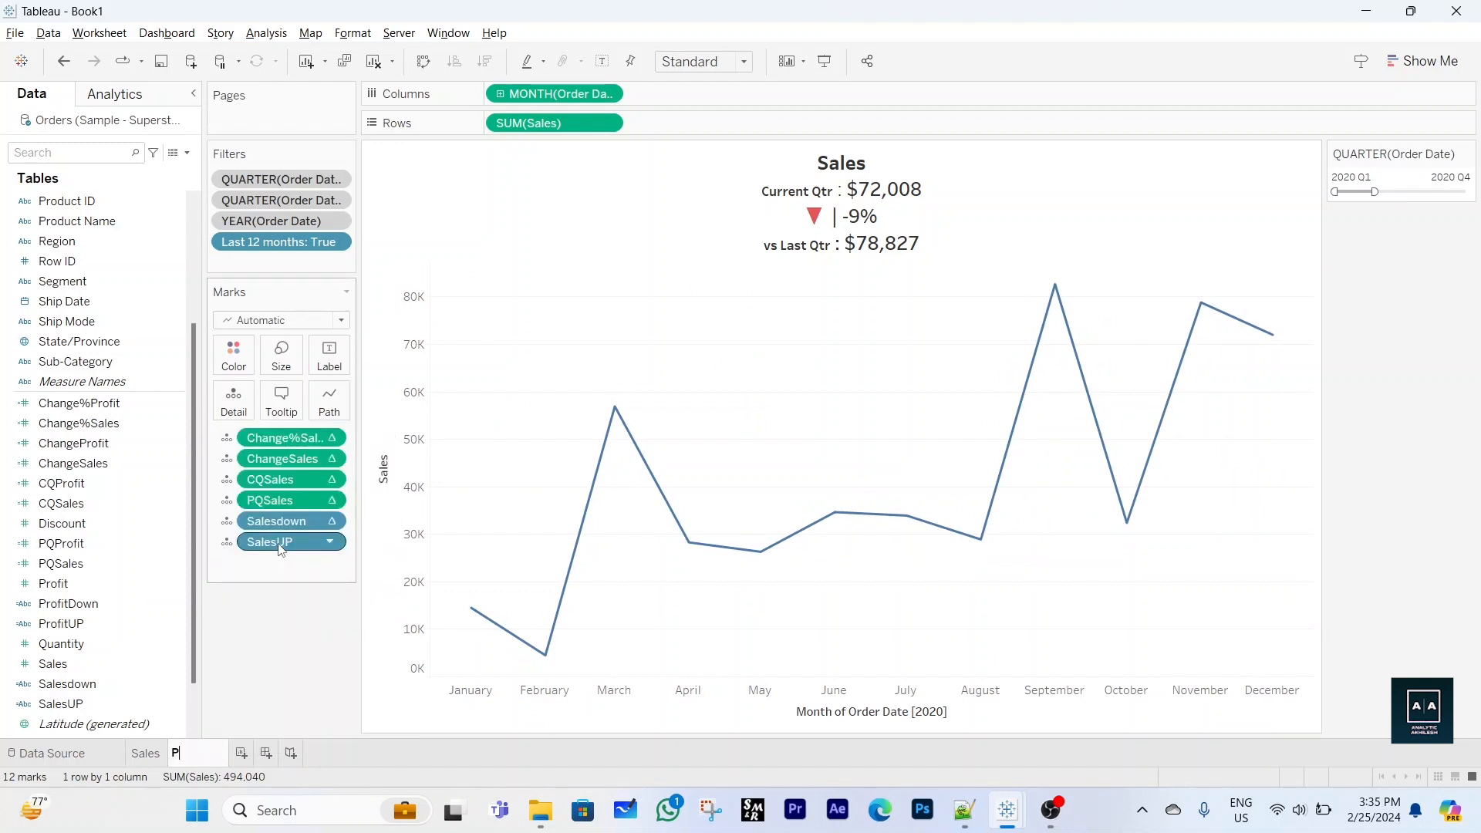
pyautogui.write('rofit')
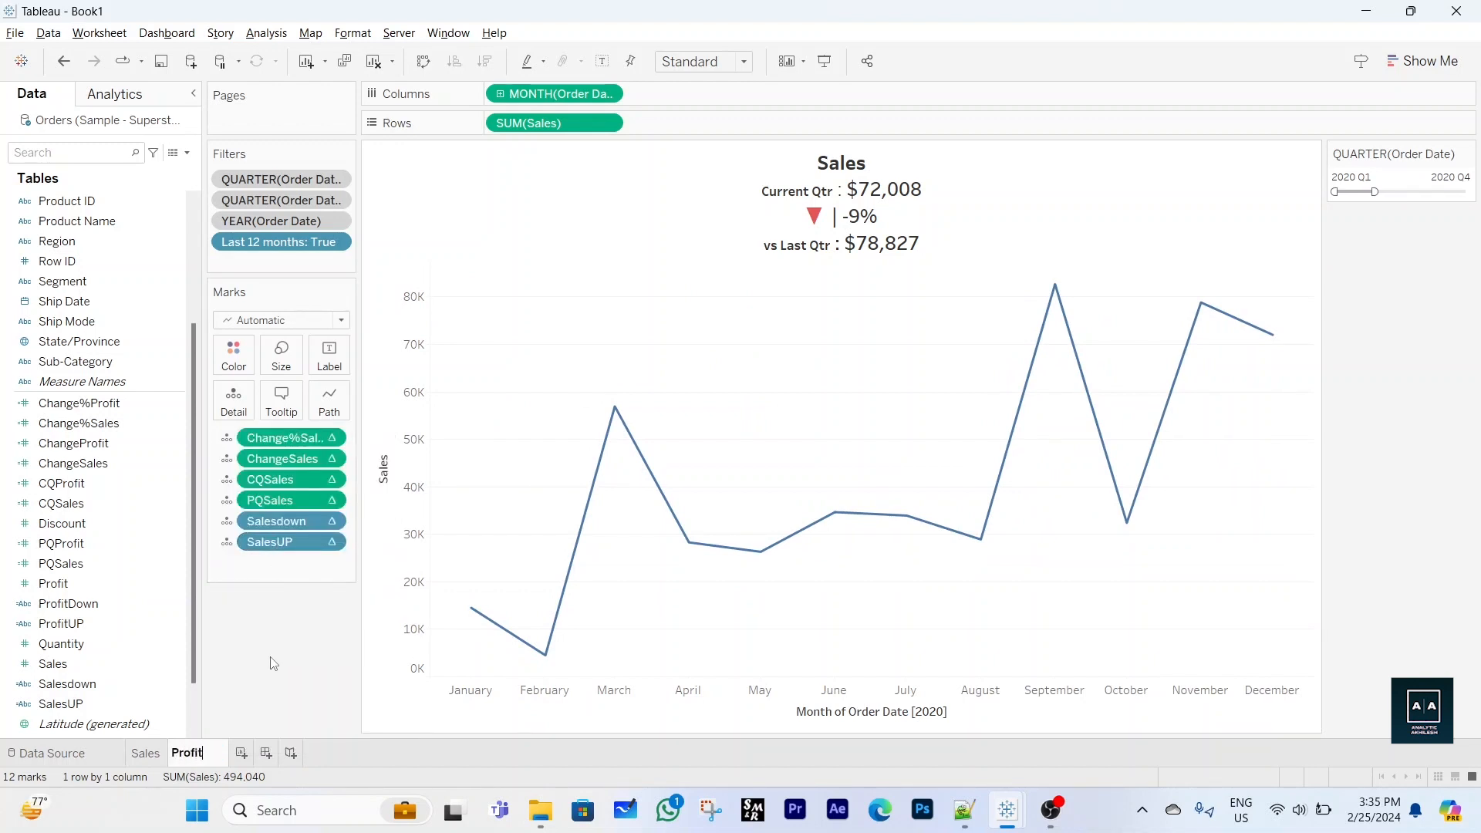
pyautogui.press('Return')
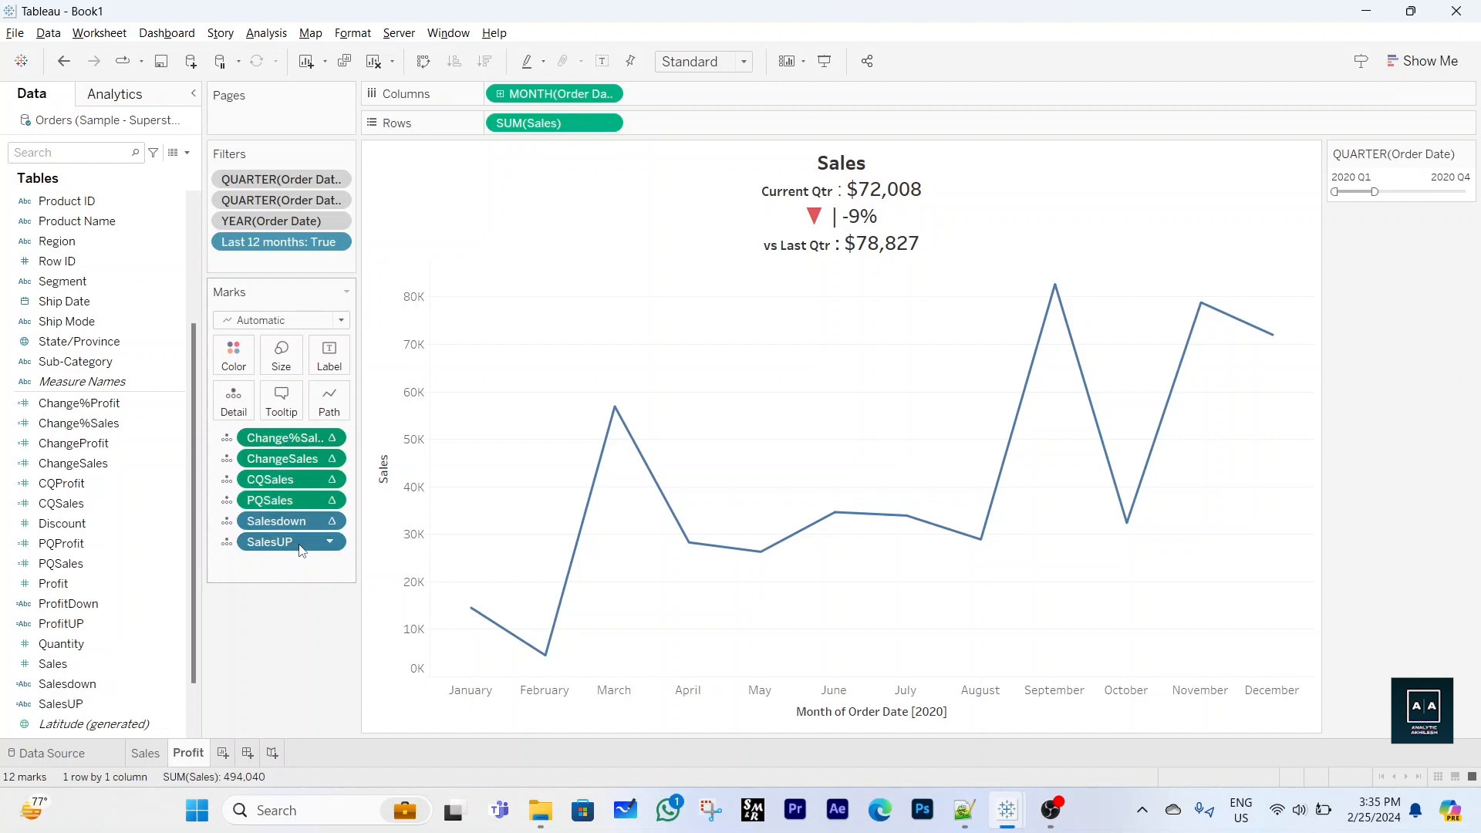
# Replace the six sales fields in Marks with Change%Profit, ChangeProfit, CQProfit, PQProfit, ProfitDown and ProfitUP as Detail
pyautogui.moveTo(303, 550); pyautogui.dragTo(85, 555)
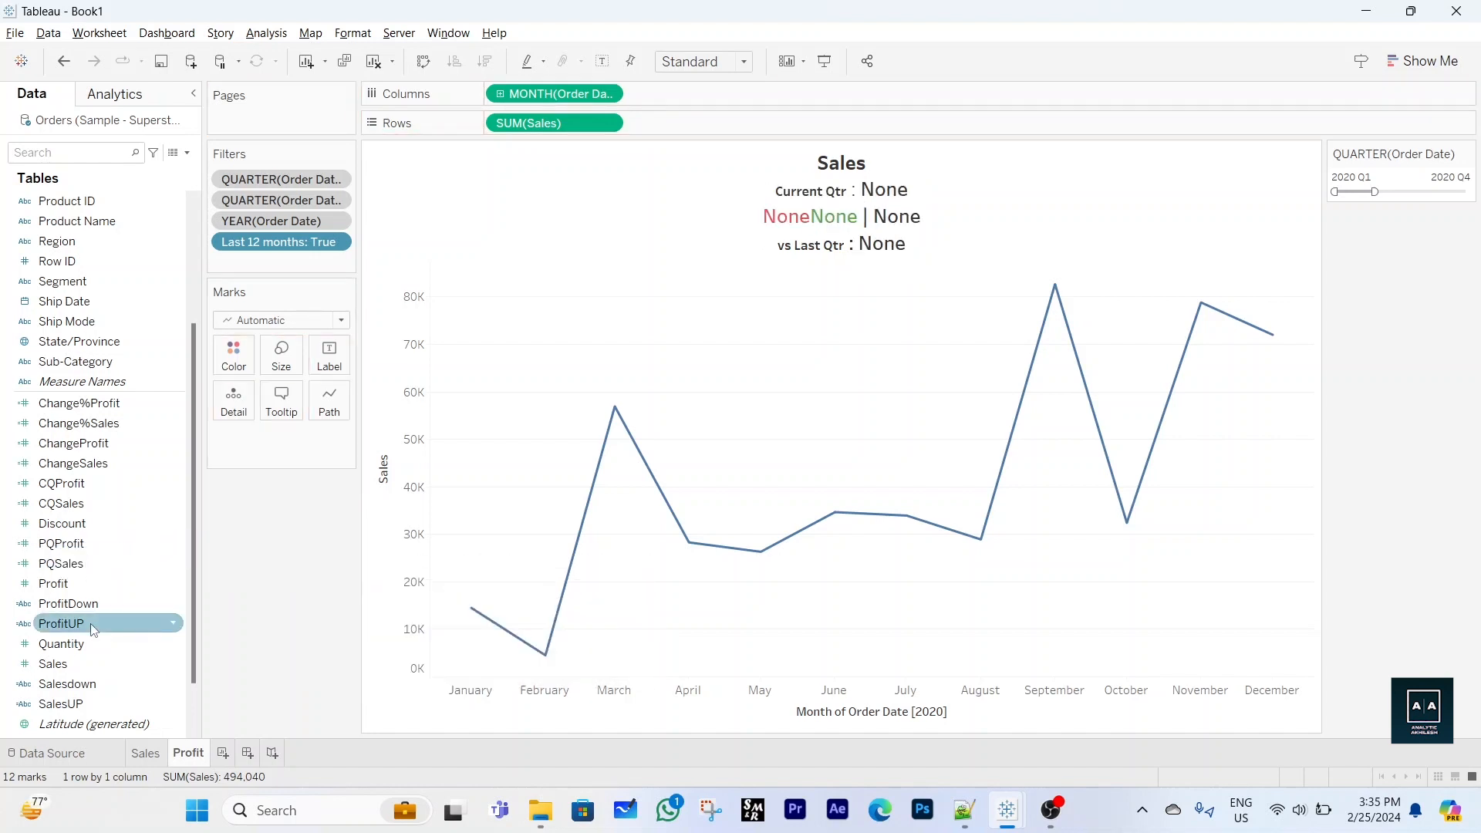
pyautogui.click(107, 407)
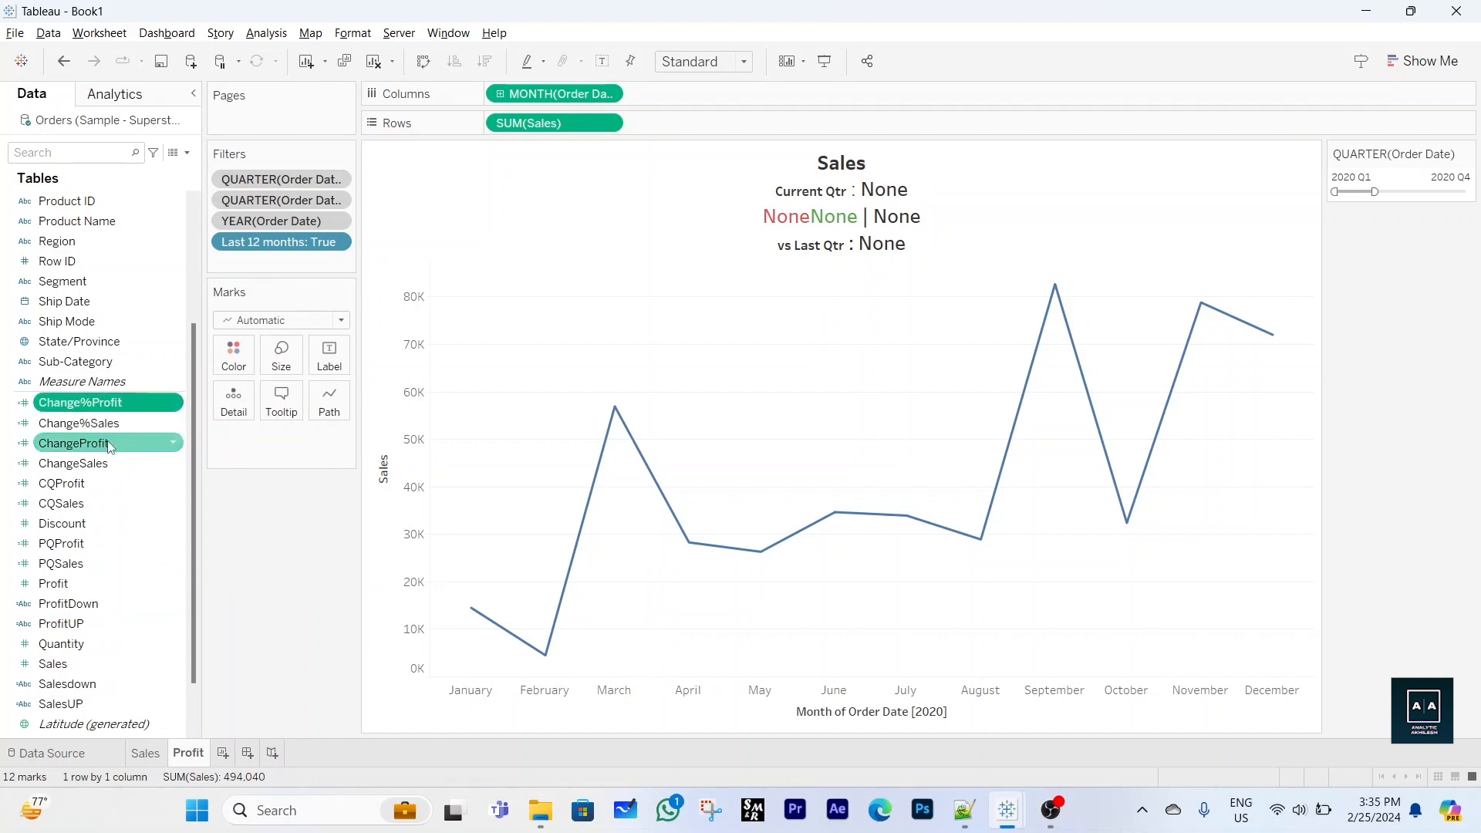
pyautogui.keyDown('ctrl'); pyautogui.click(110, 446); pyautogui.keyUp('ctrl')
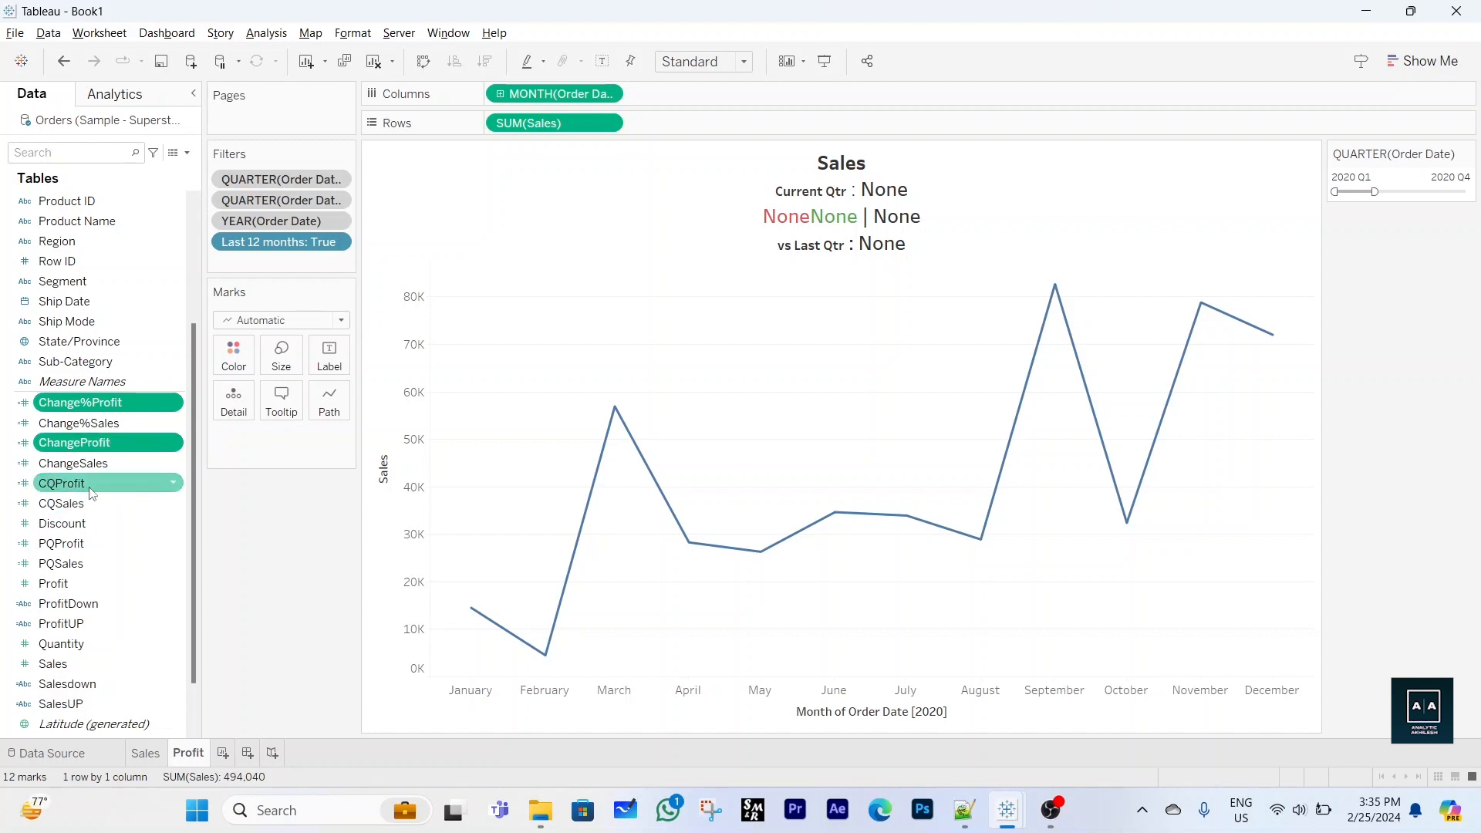
pyautogui.keyDown('ctrl'); pyautogui.click(97, 486); pyautogui.keyUp('ctrl')
pyautogui.keyDown('ctrl'); pyautogui.click(90, 544); pyautogui.keyUp('ctrl')
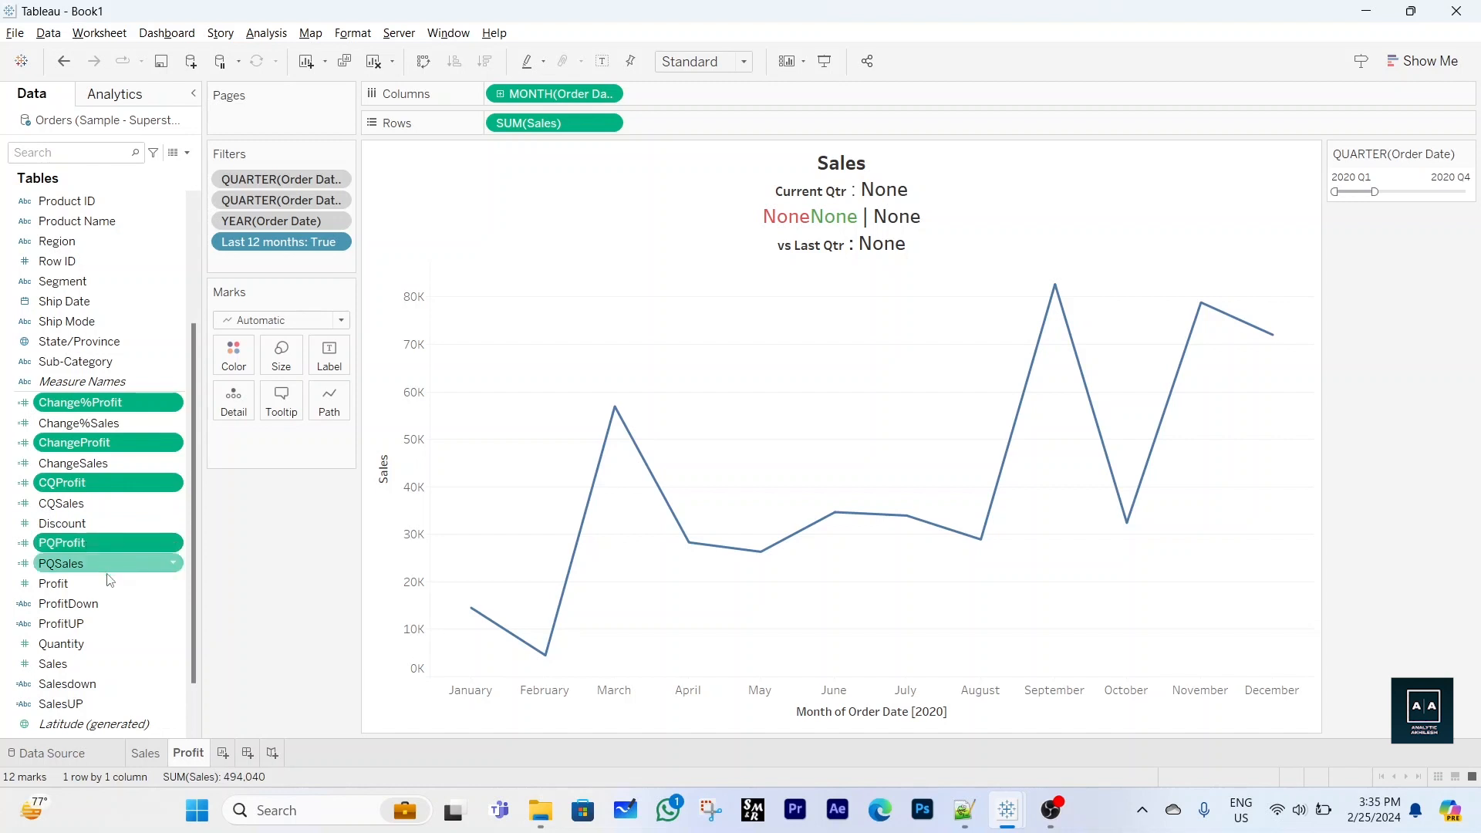
pyautogui.keyDown('ctrl'); pyautogui.click(96, 609); pyautogui.keyUp('ctrl')
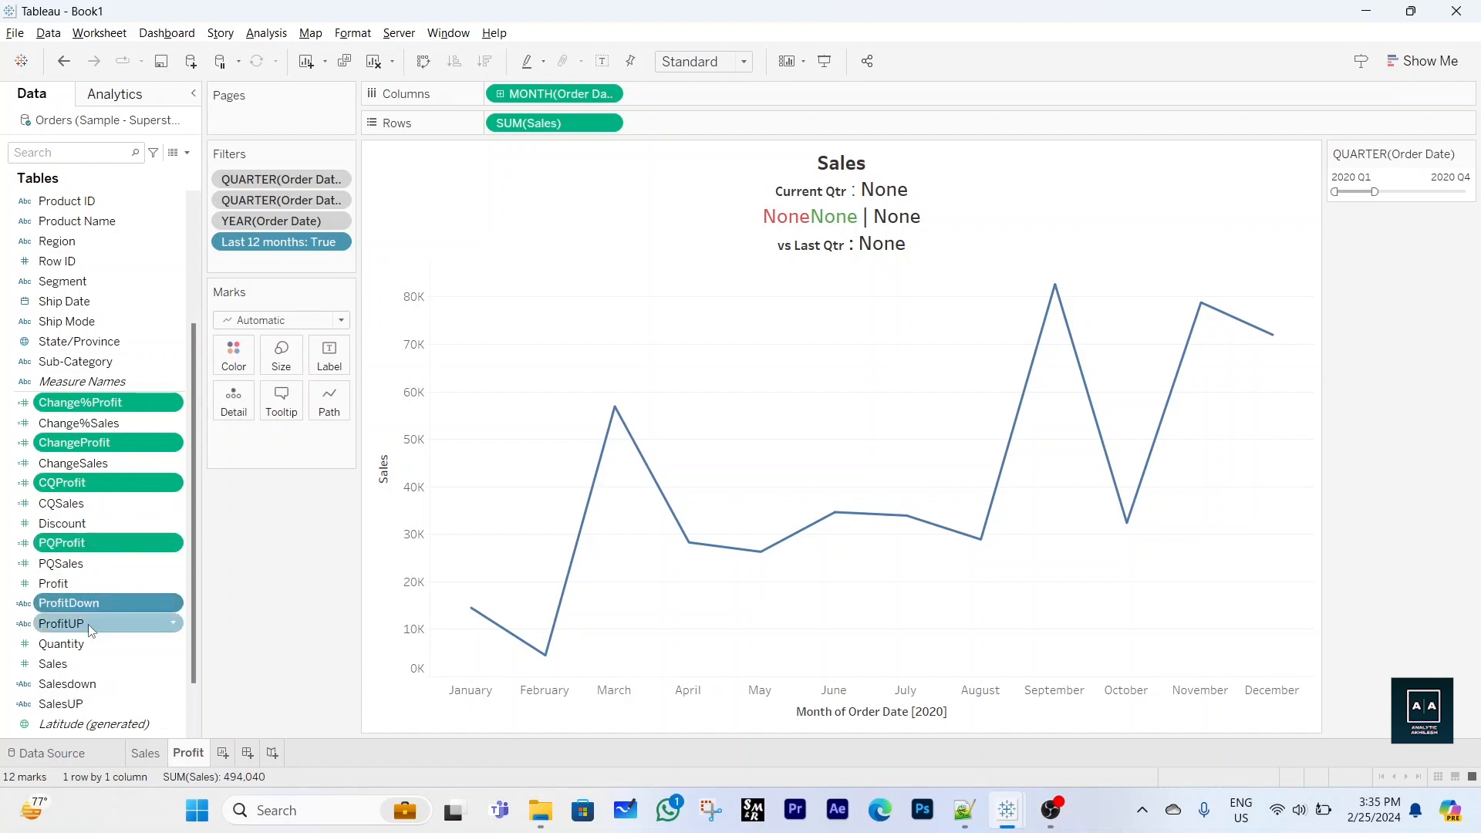
pyautogui.keyDown('ctrl'); pyautogui.click(85, 626); pyautogui.keyUp('ctrl')
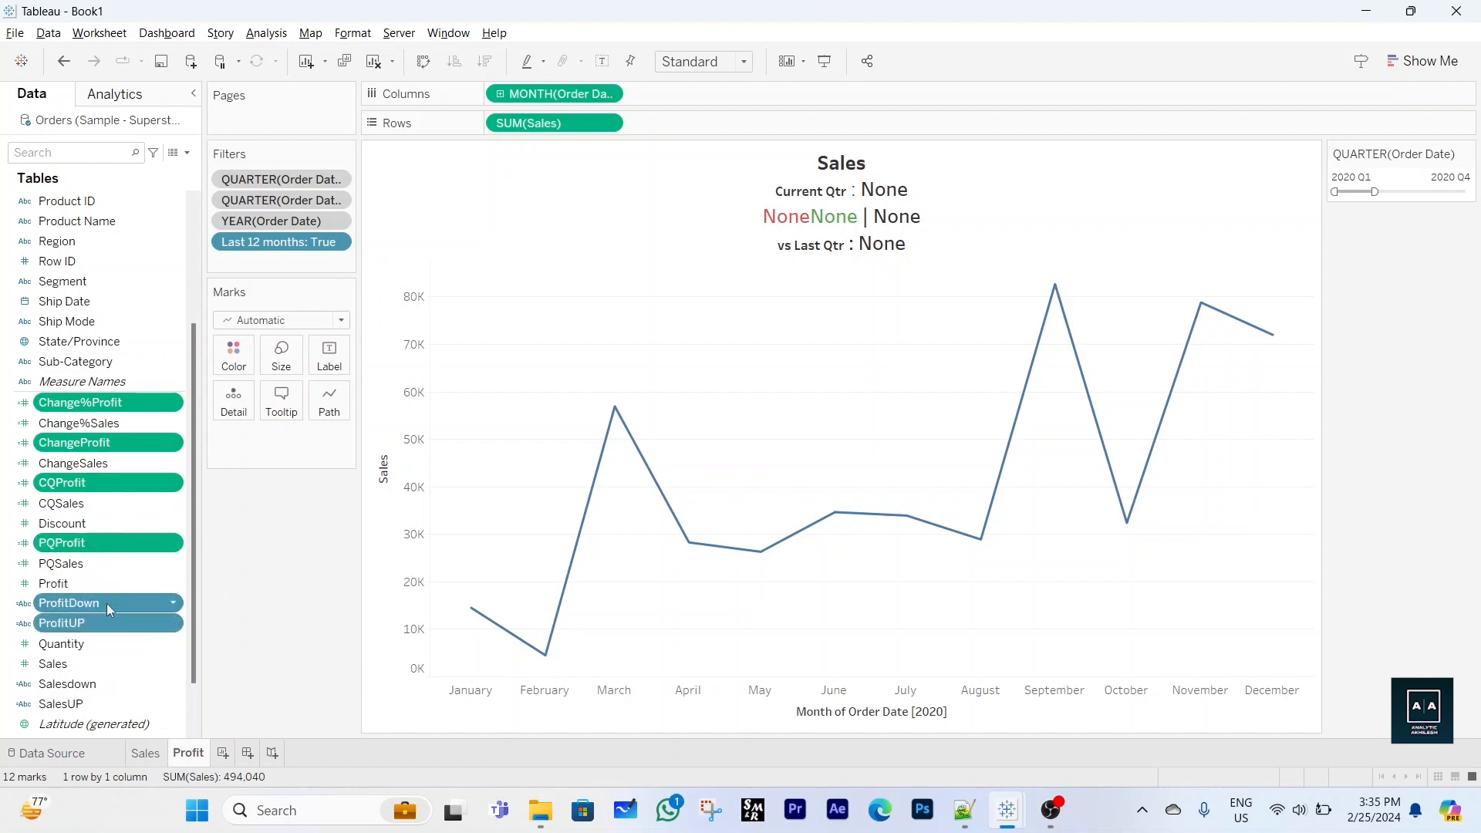
pyautogui.moveTo(106, 603); pyautogui.dragTo(238, 408)
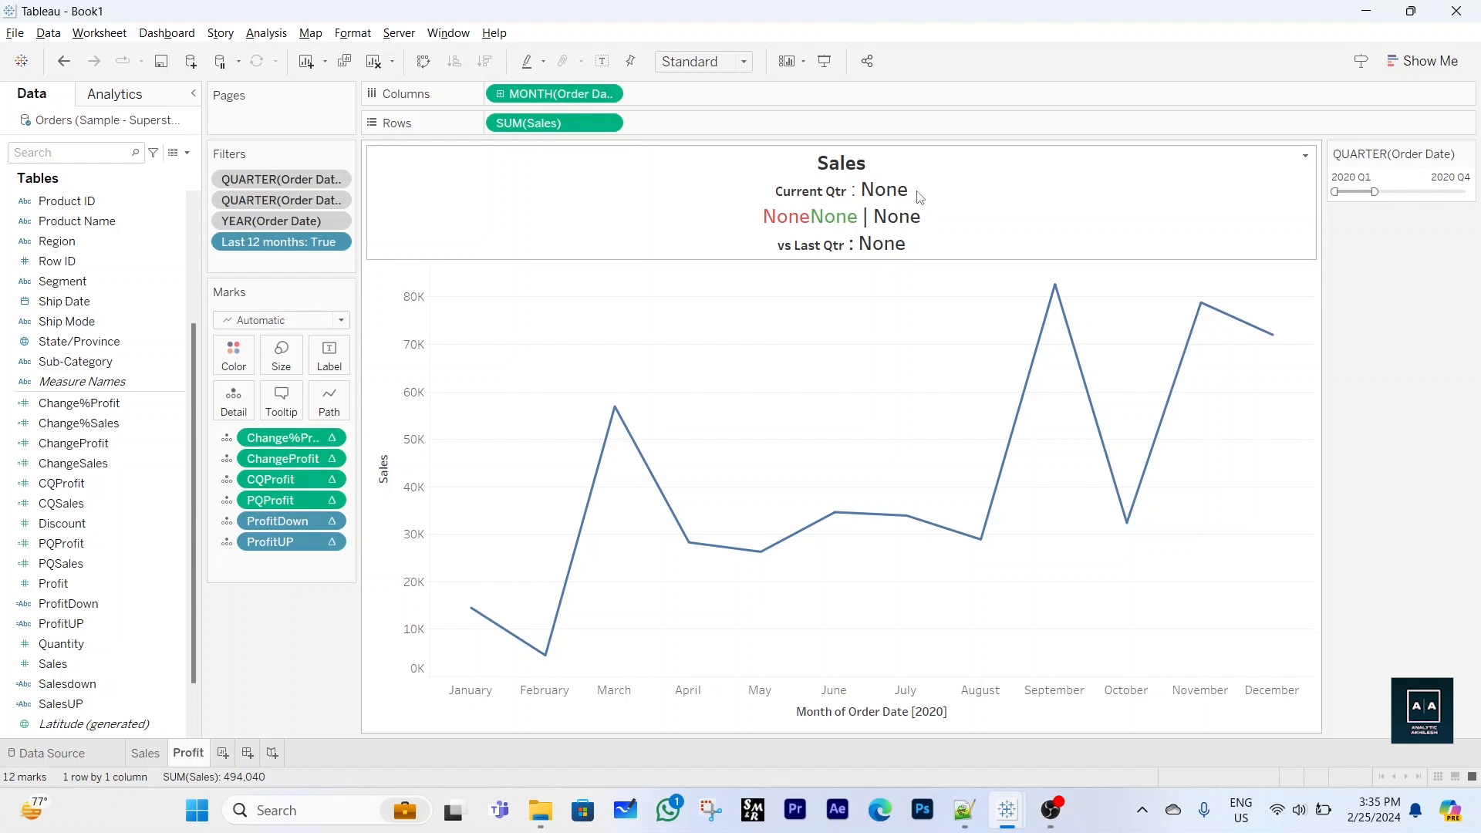
# Change the chart title's heading to Profit and replace the missing Current Qtr field with AGG(CQProfit)
pyautogui.doubleClick(920, 197)
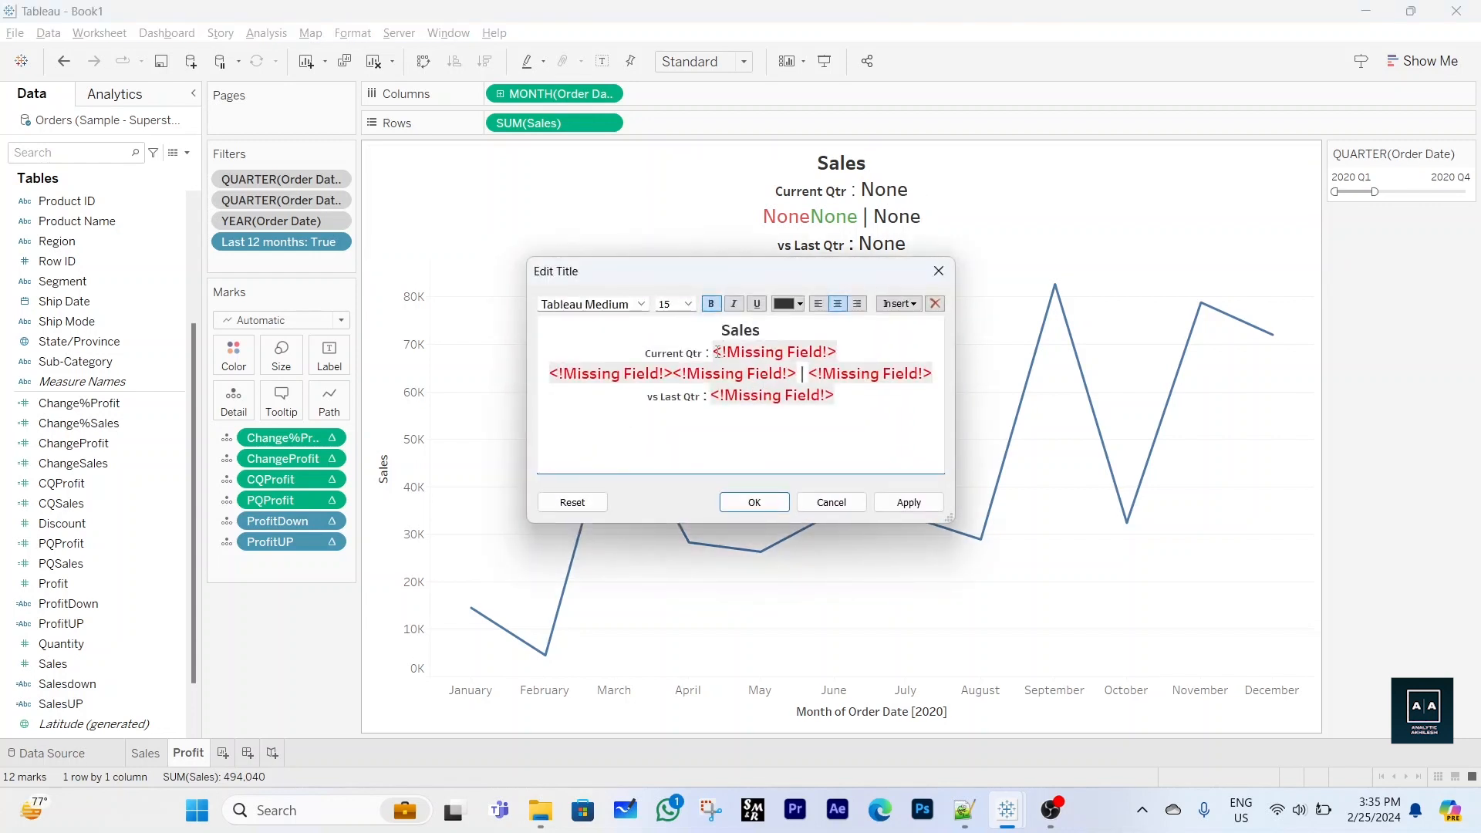
pyautogui.click(716, 352)
pyautogui.moveTo(716, 352)
pyautogui.mouseDown()
pyautogui.moveTo(756, 336)
pyautogui.moveTo(710, 335)
pyautogui.mouseUp()
pyautogui.write('Profit')
pyautogui.moveTo(711, 352); pyautogui.dragTo(840, 352)
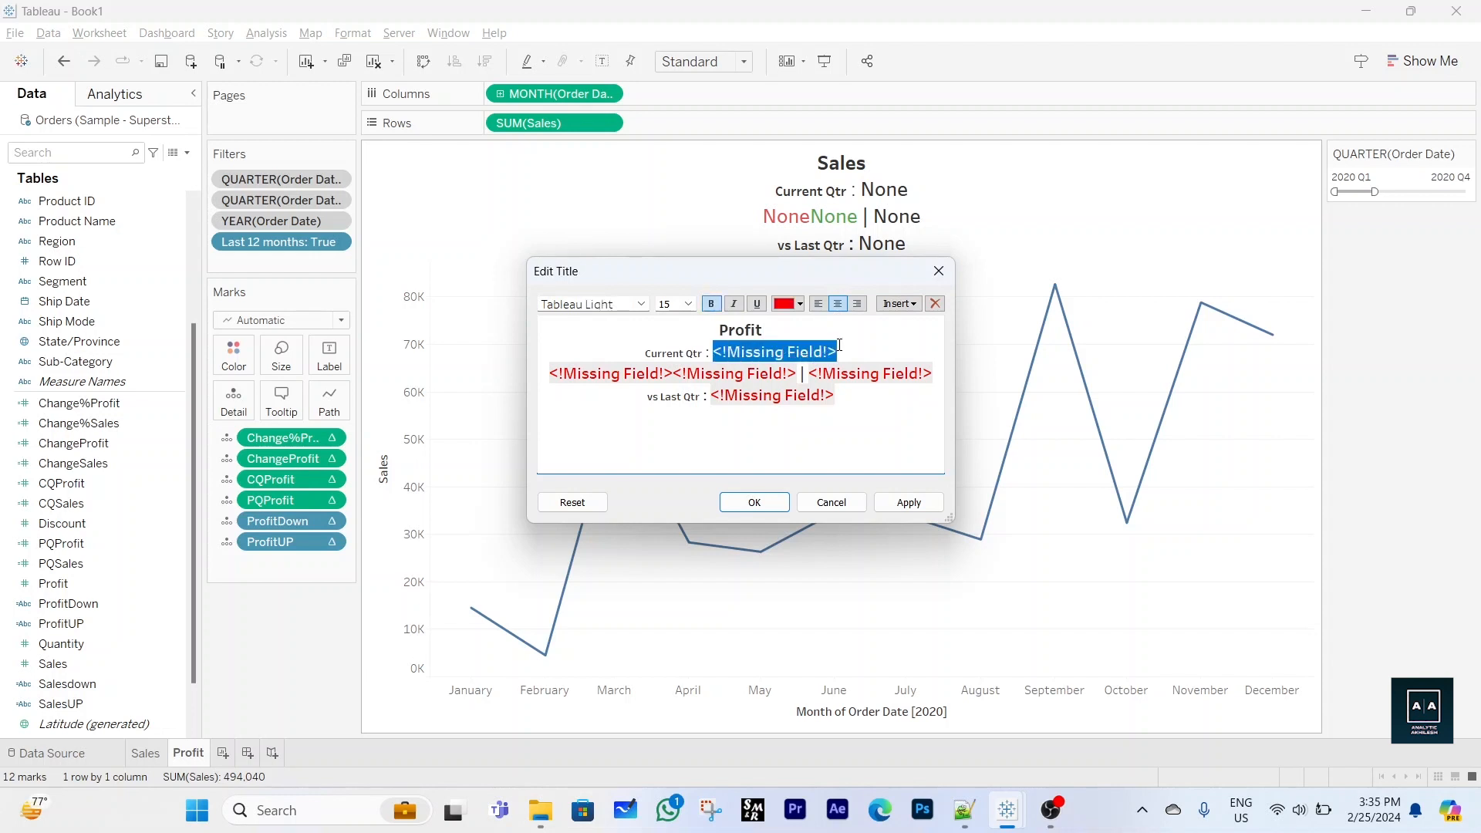
pyautogui.click(909, 306)
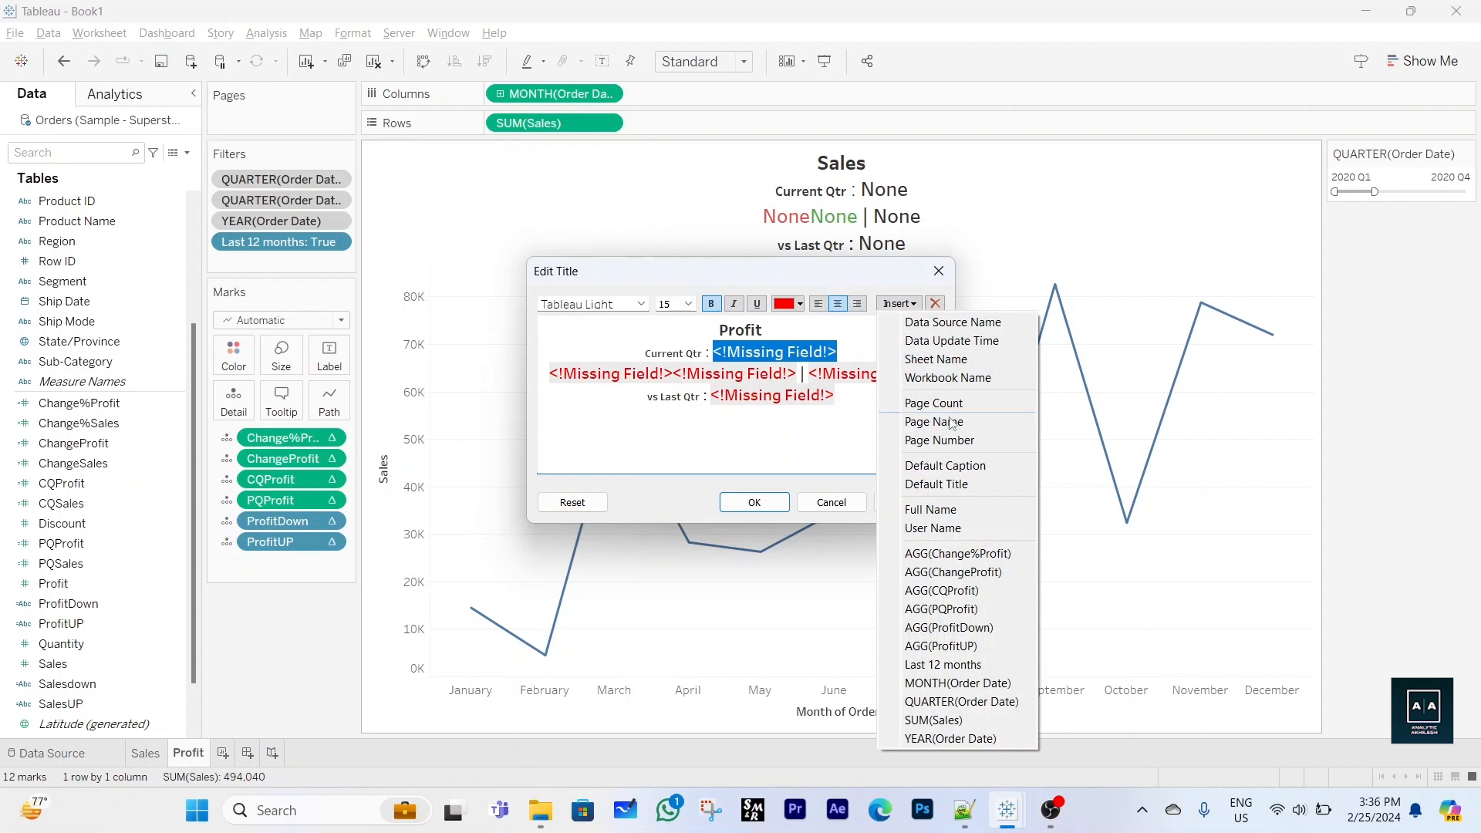
pyautogui.click(966, 594)
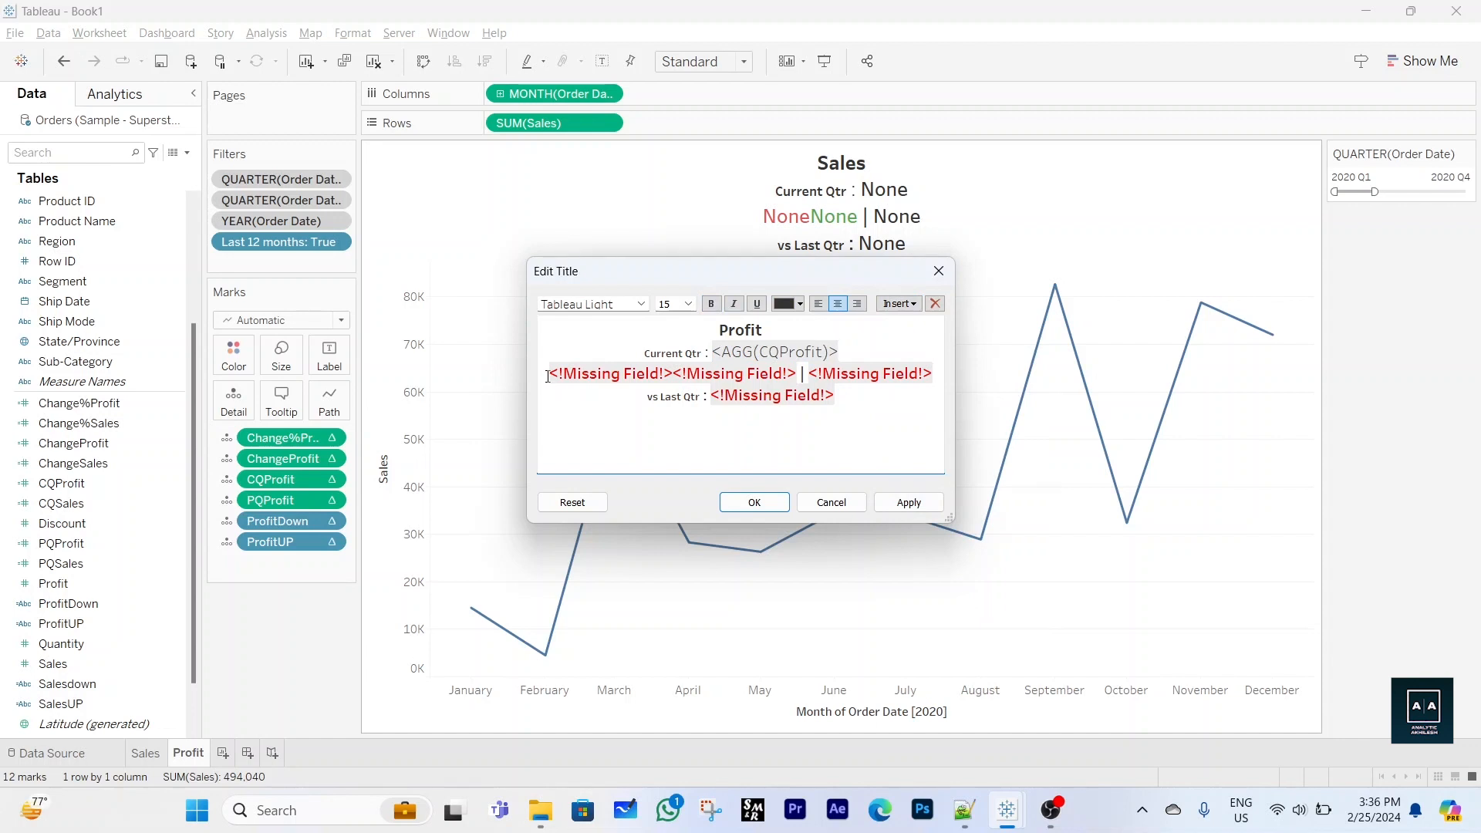
# Replace the two missing indicator fields before the title's vertical bar with AGG(ProfitDown) and AGG(ProfitUP)
pyautogui.moveTo(547, 376); pyautogui.dragTo(677, 379)
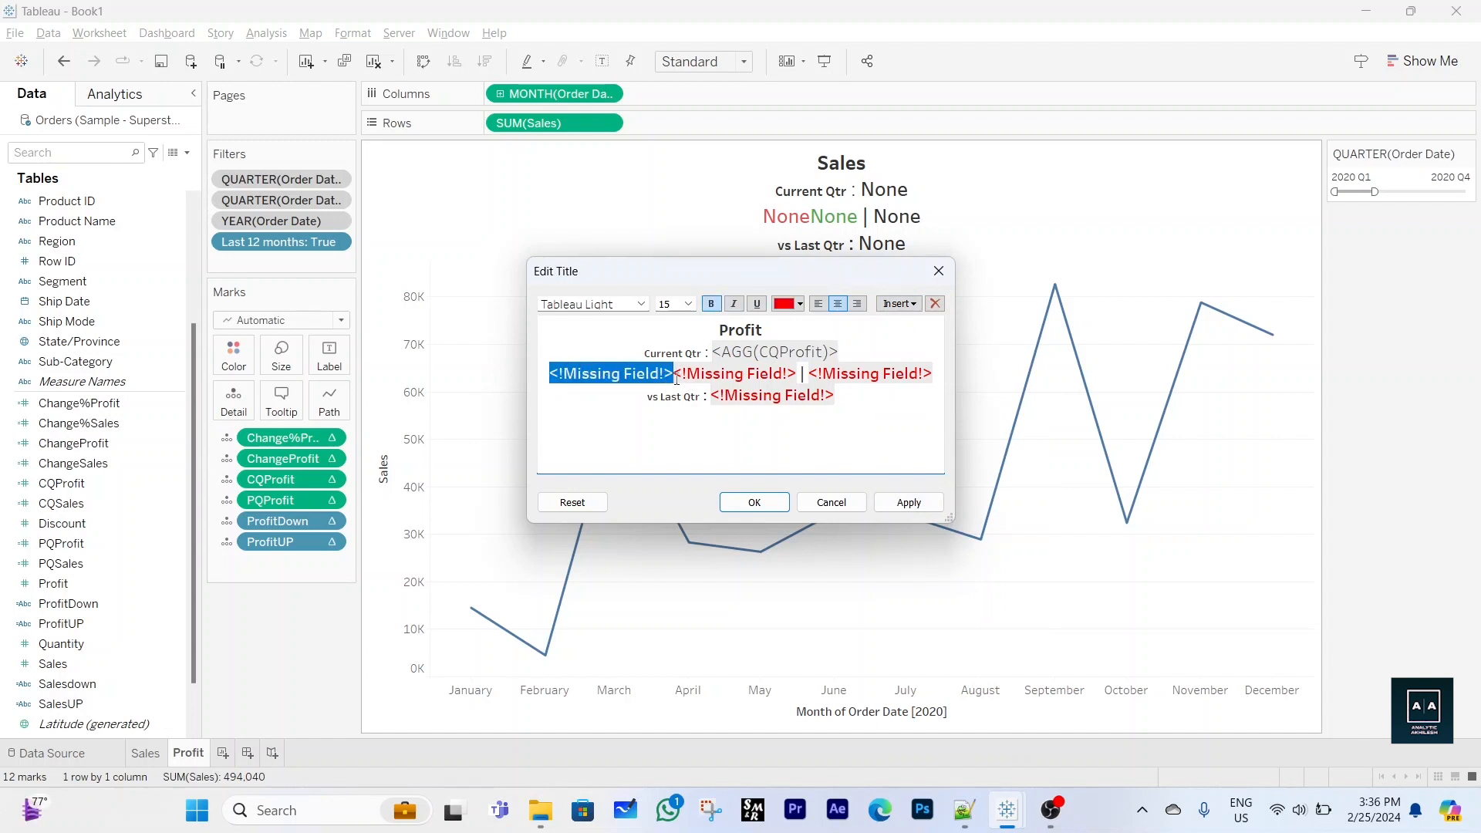
pyautogui.click(909, 304)
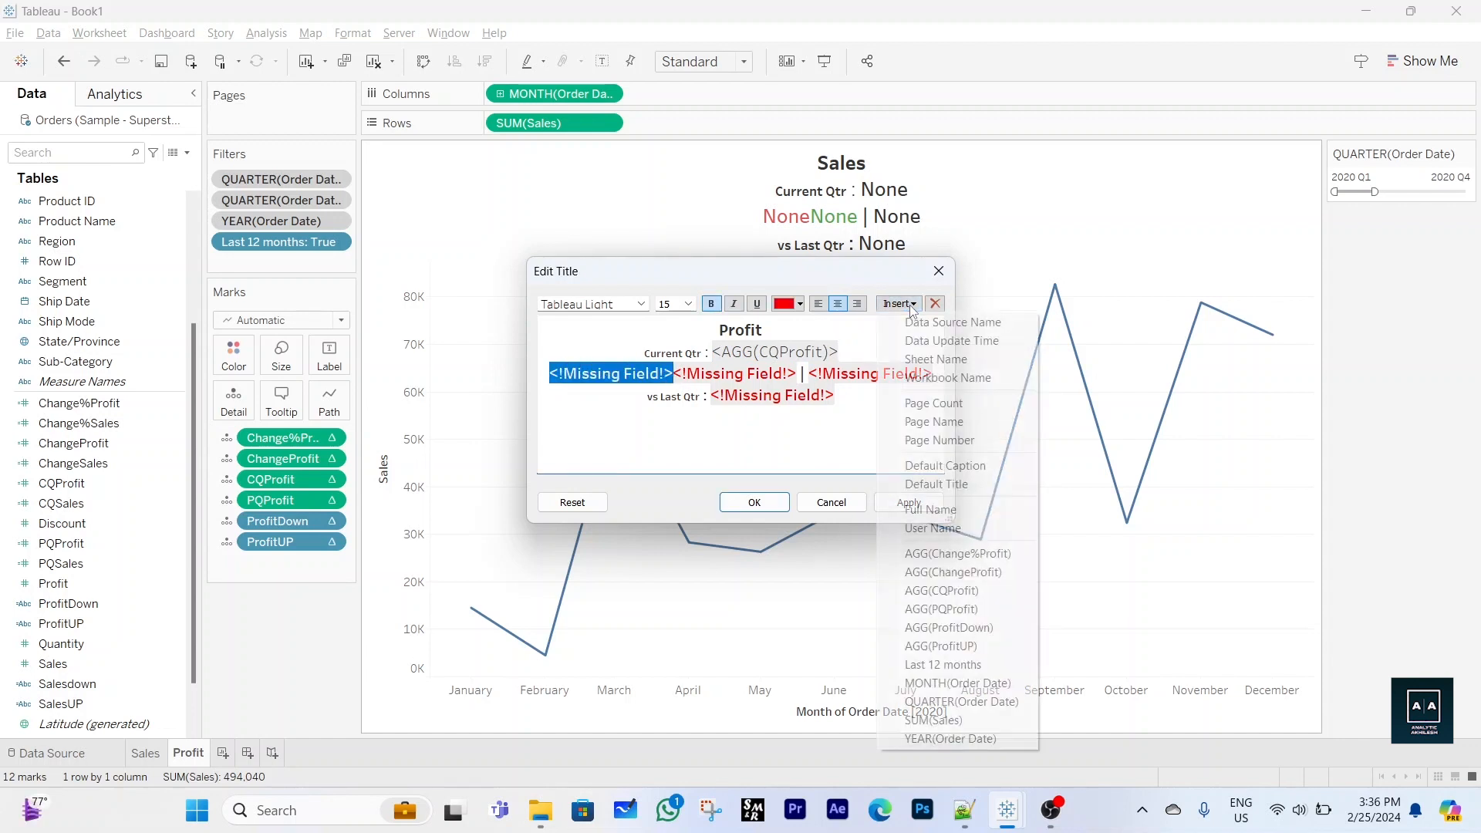
pyautogui.click(959, 627)
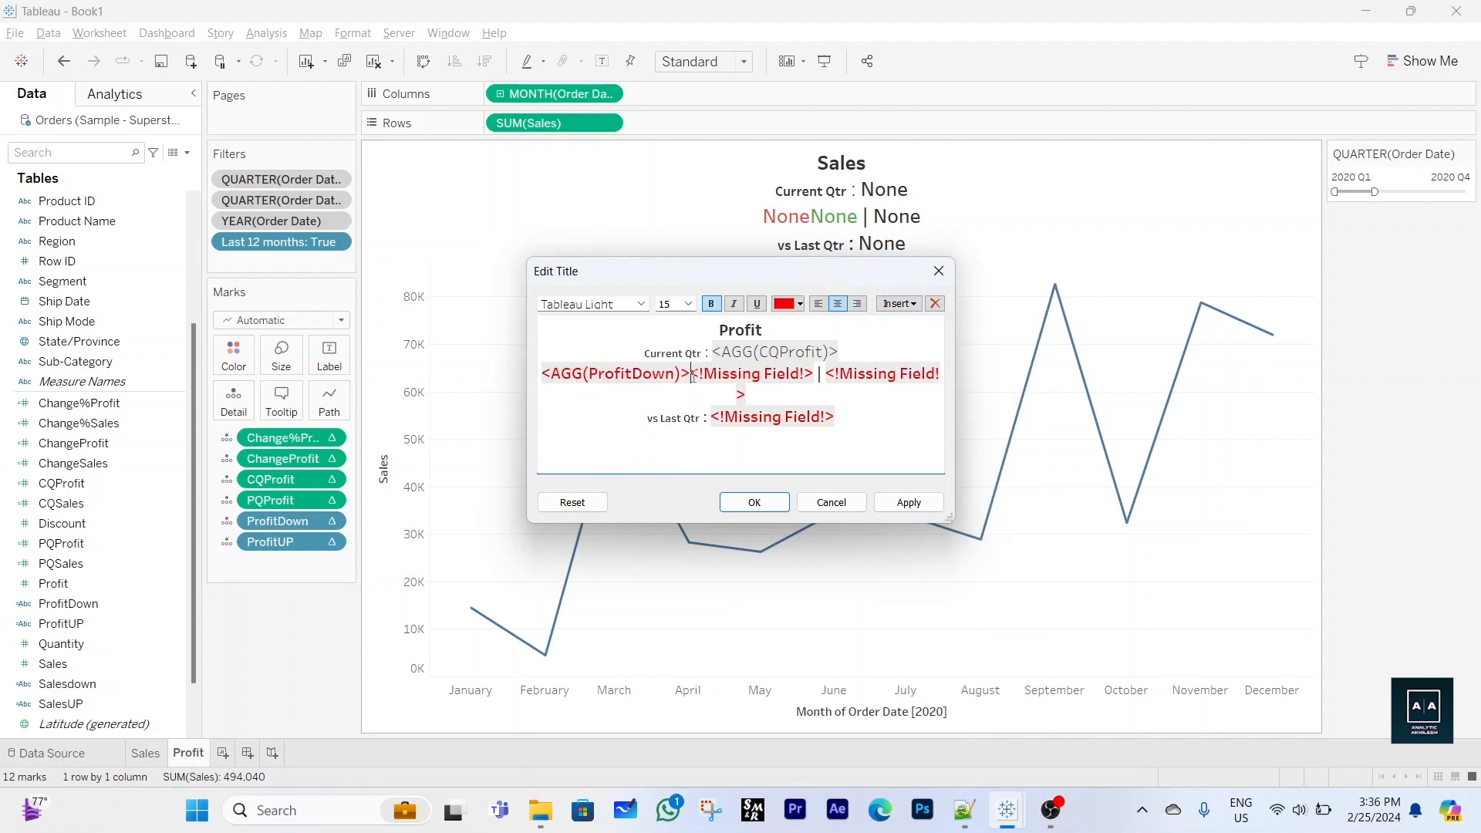
pyautogui.moveTo(692, 376); pyautogui.dragTo(719, 375)
pyautogui.moveTo(809, 375); pyautogui.dragTo(816, 375)
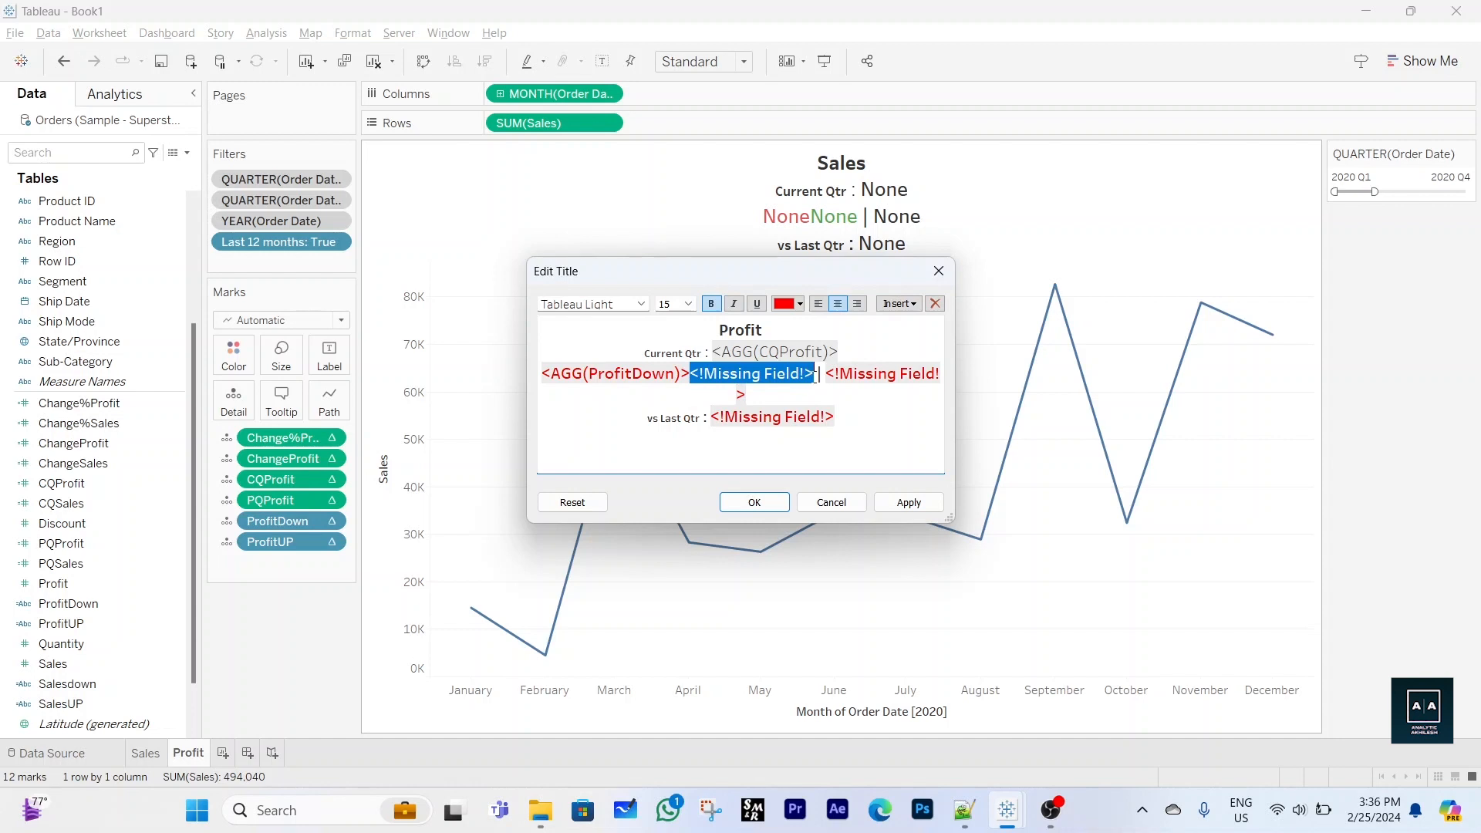
pyautogui.click(901, 304)
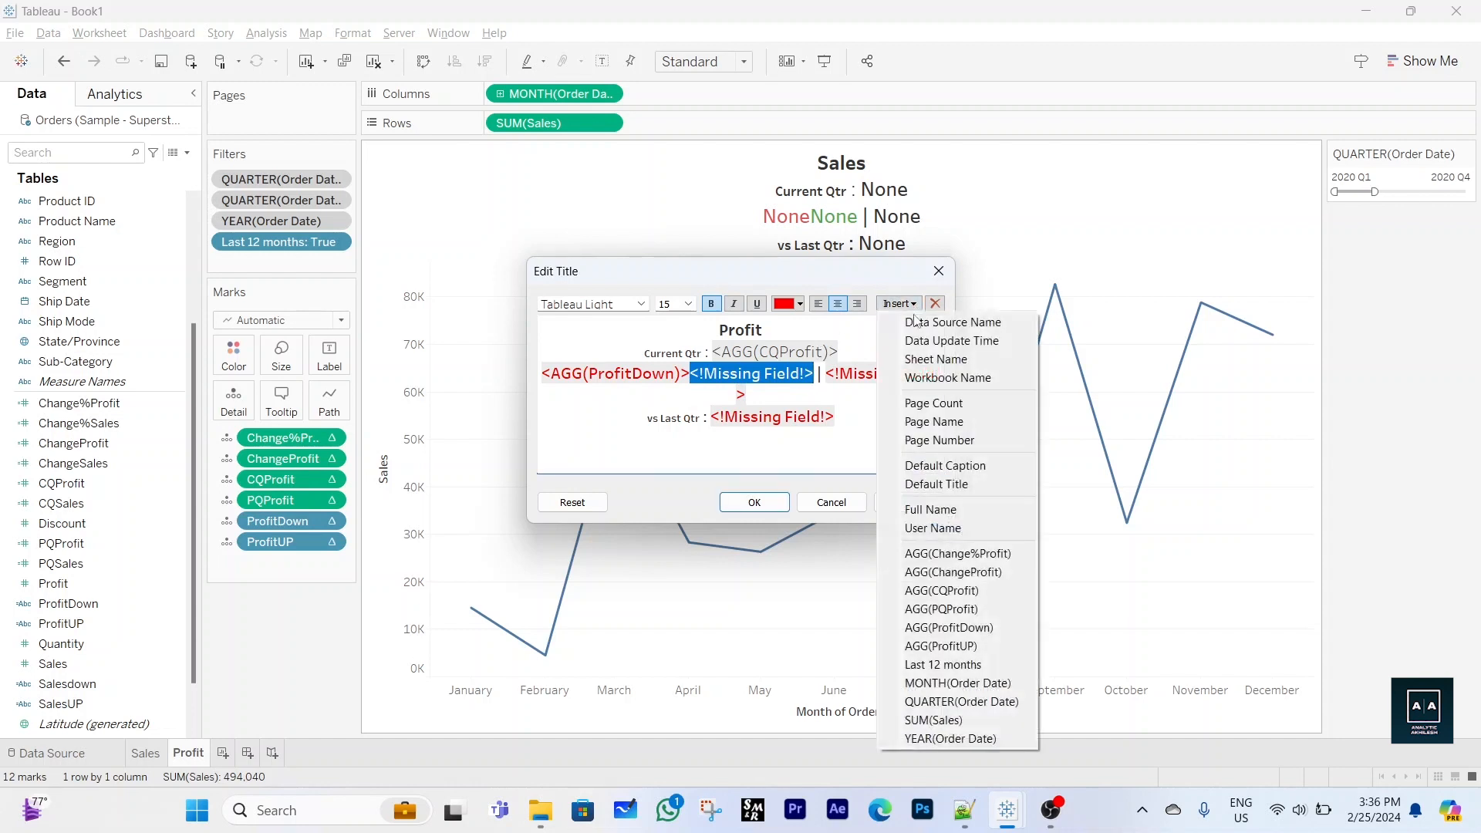
pyautogui.click(963, 645)
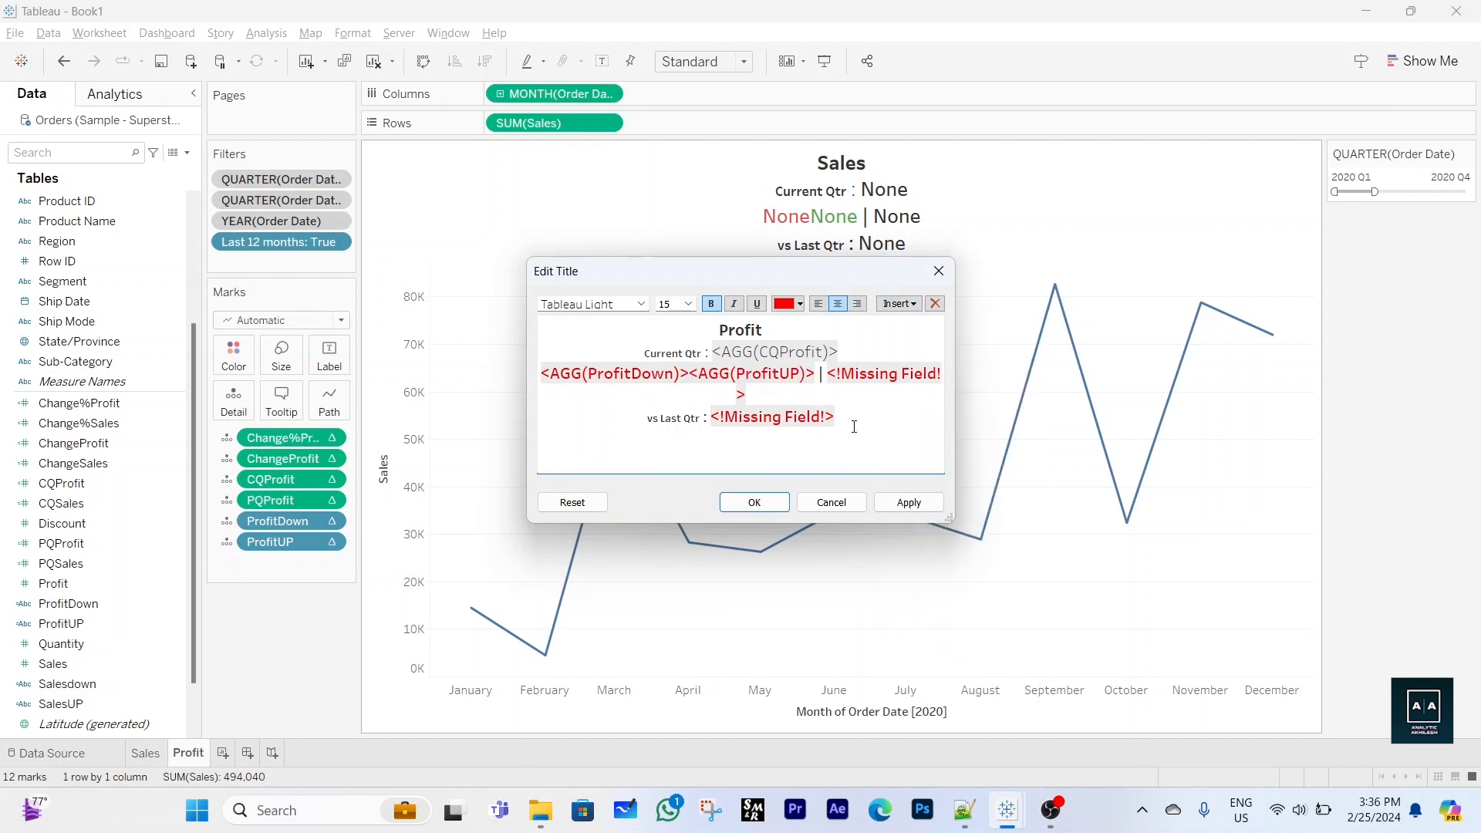
# Color the AGG(ProfitUP) field in the title teal
pyautogui.moveTo(818, 376); pyautogui.dragTo(694, 383)
pyautogui.click(799, 304)
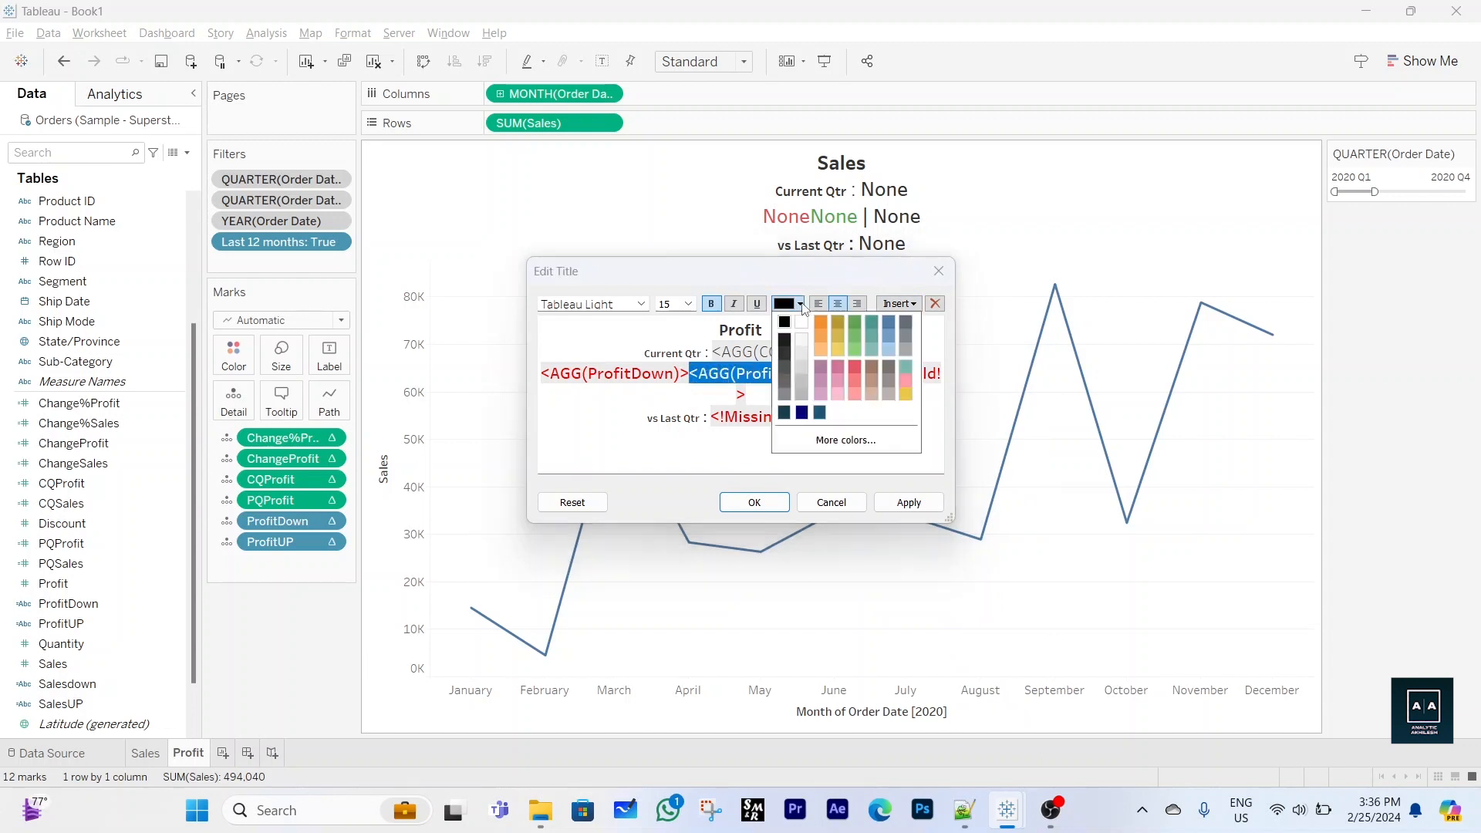
pyautogui.click(871, 322)
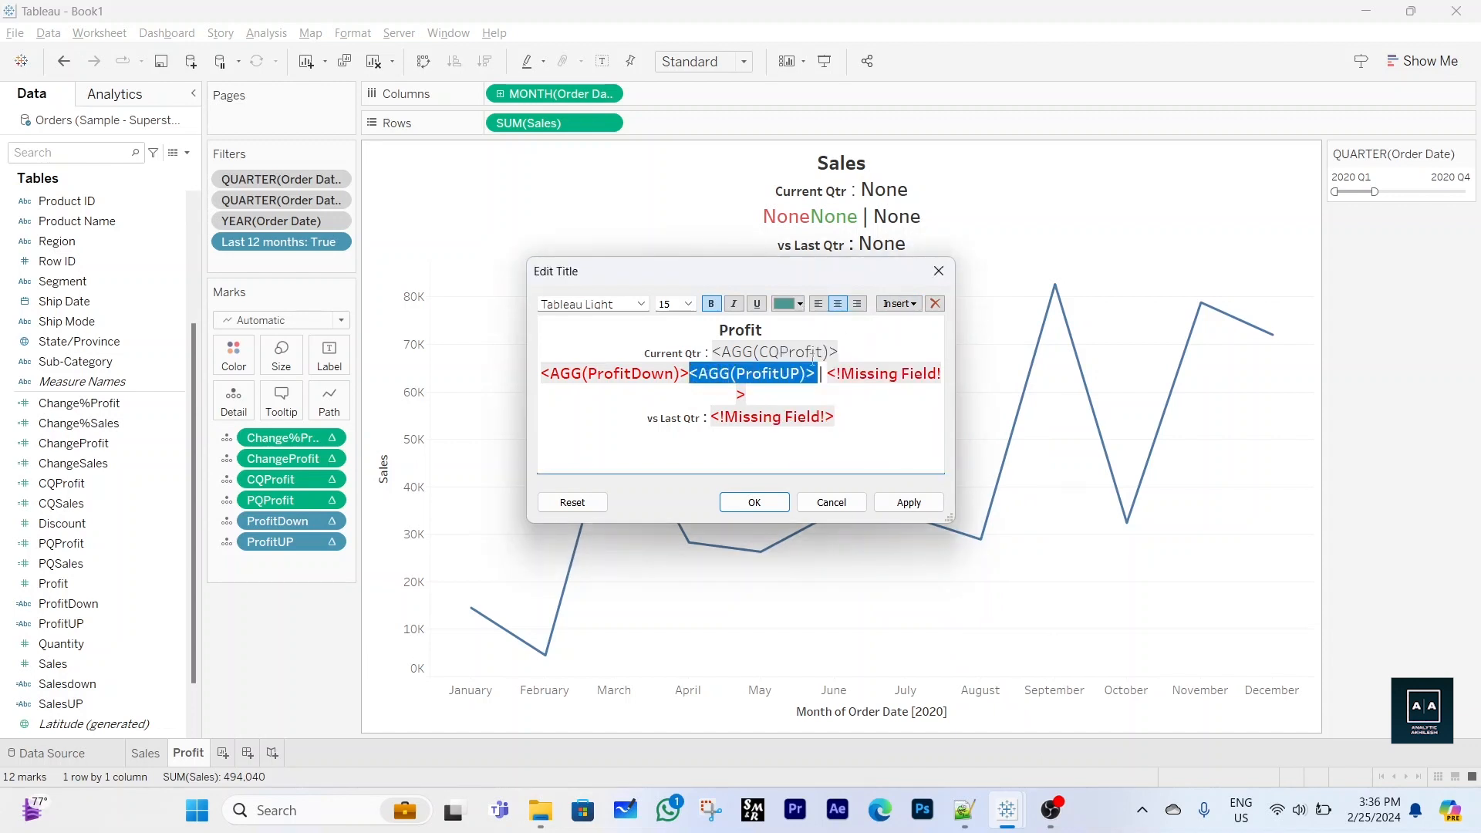
pyautogui.click(661, 393)
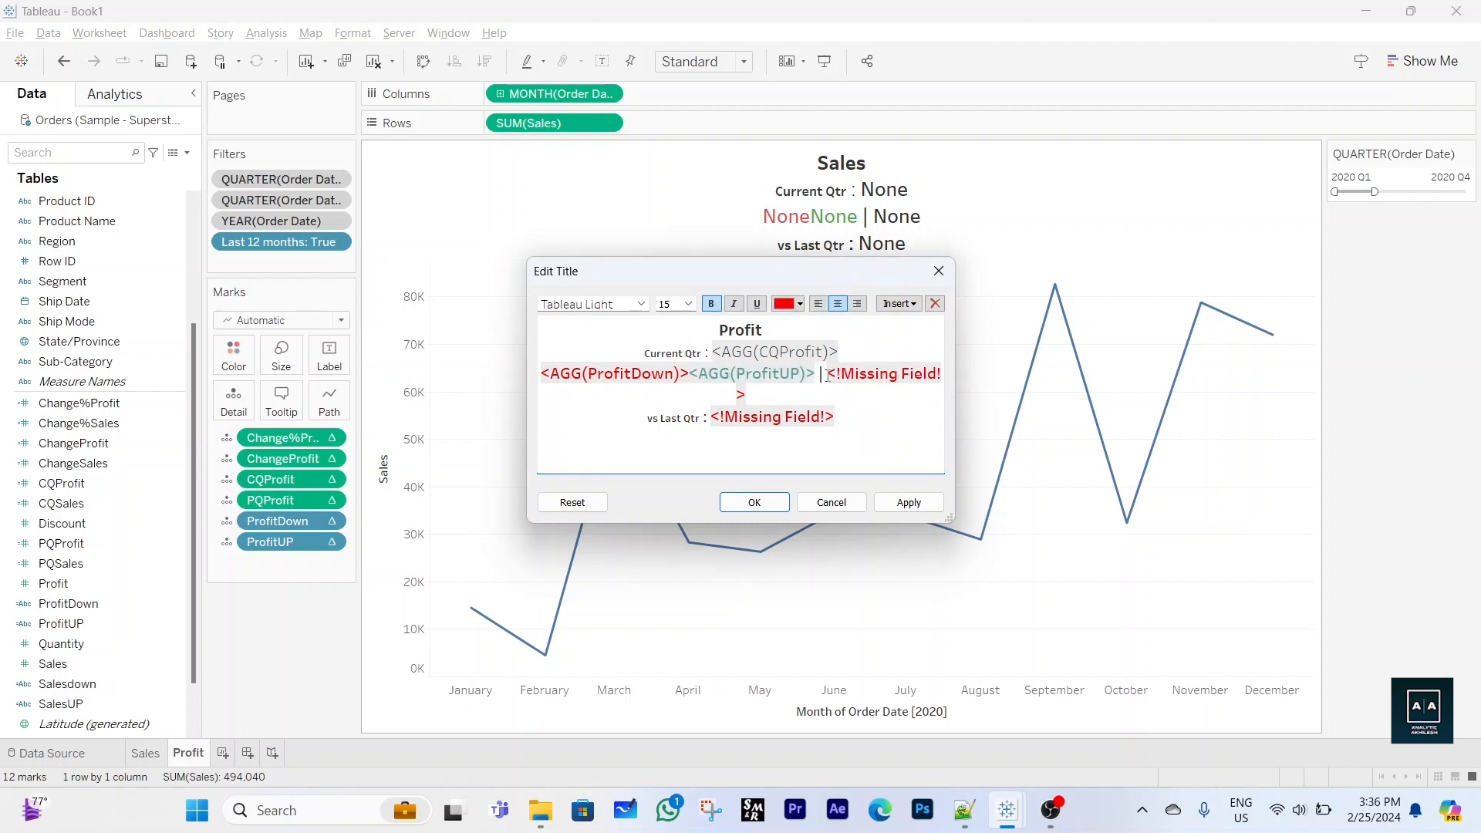
# Replace the missing field after the title's vertical bar with AGG(ChangeProfit)
pyautogui.moveTo(828, 375); pyautogui.dragTo(949, 374)
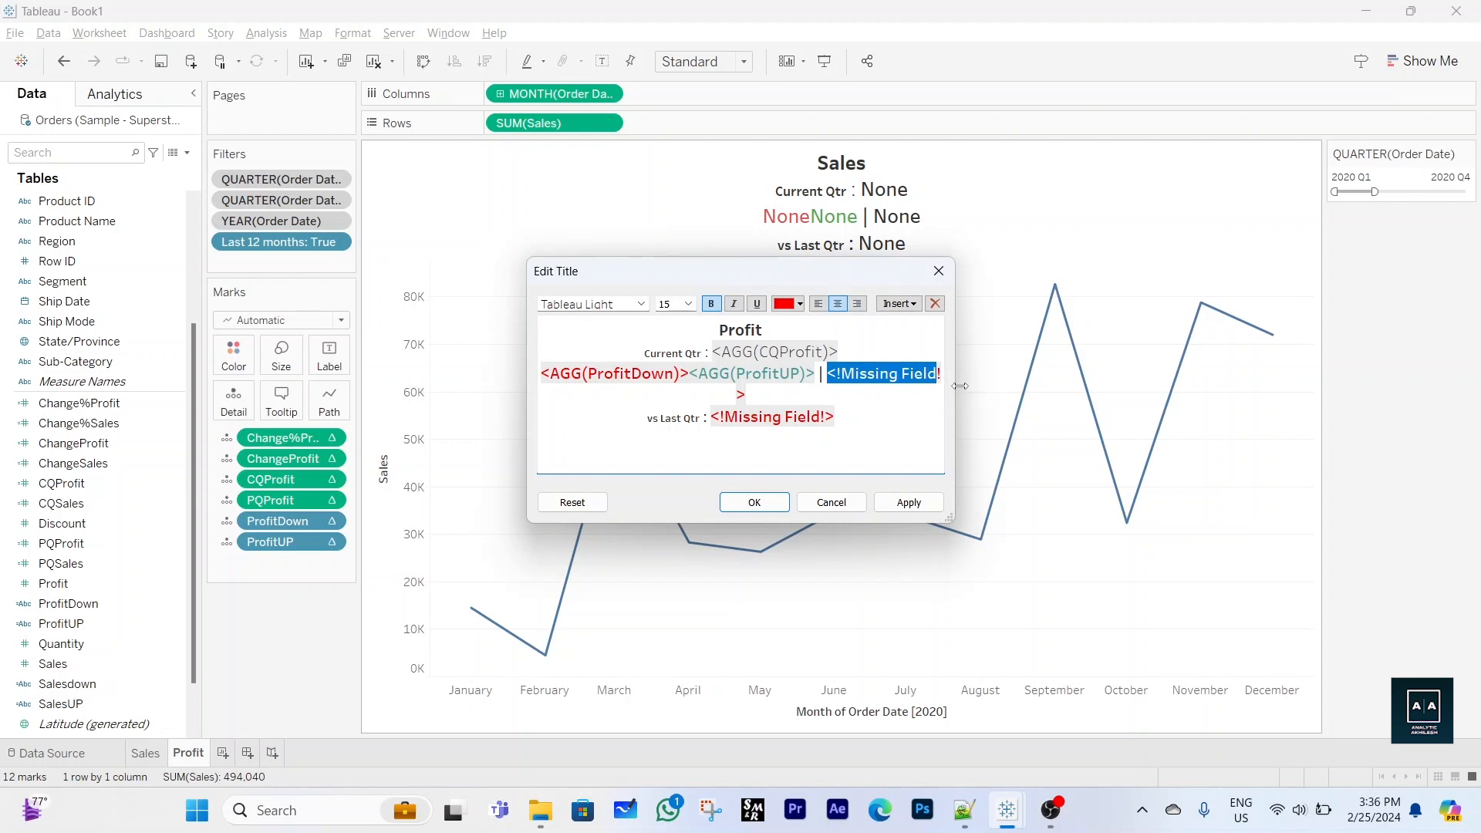
pyautogui.moveTo(959, 386); pyautogui.dragTo(1012, 384)
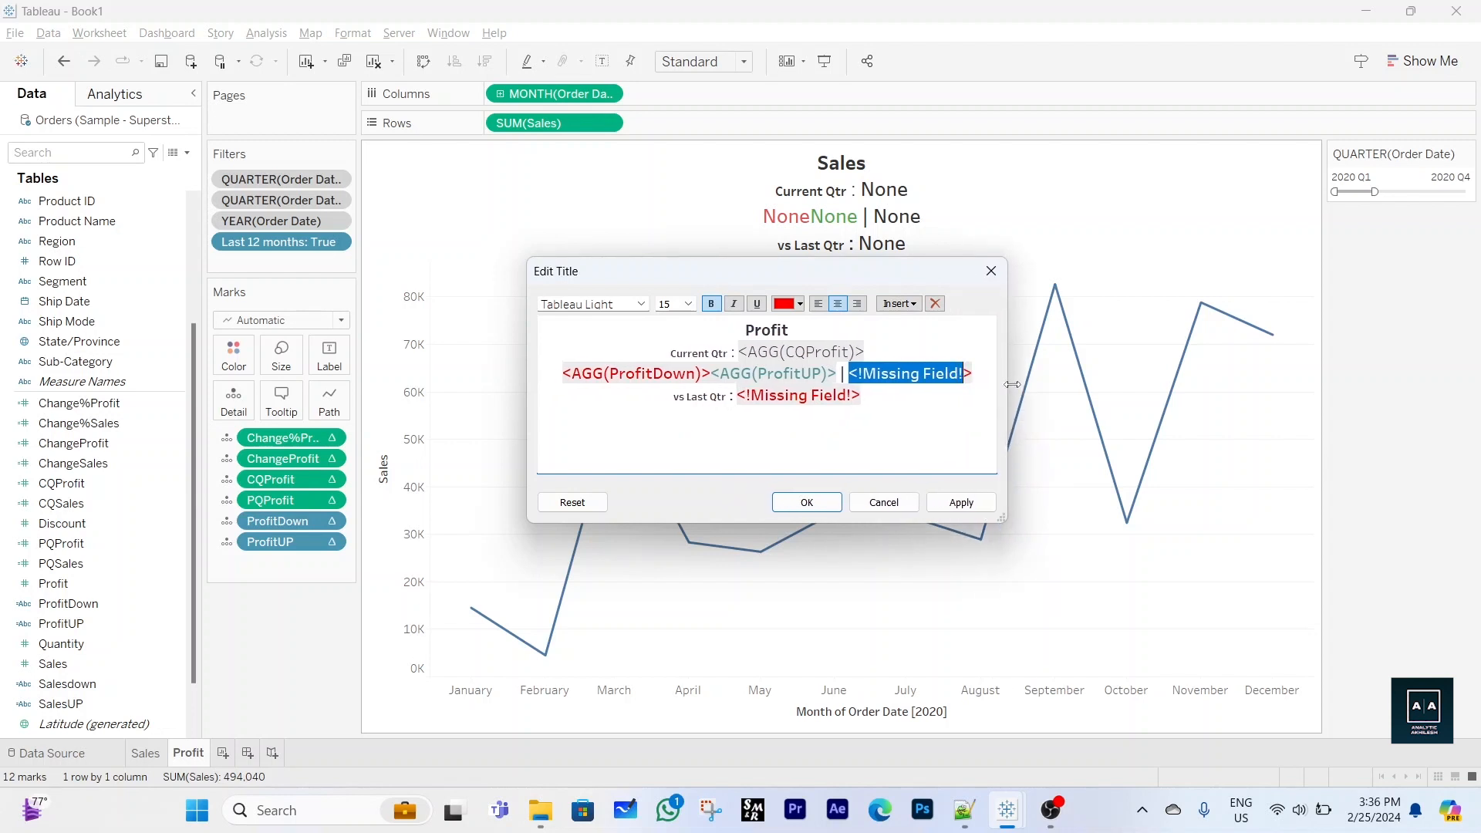
pyautogui.hotkey('shift', 'Right')
pyautogui.hotkey('shift', 'Left')
pyautogui.click(899, 303)
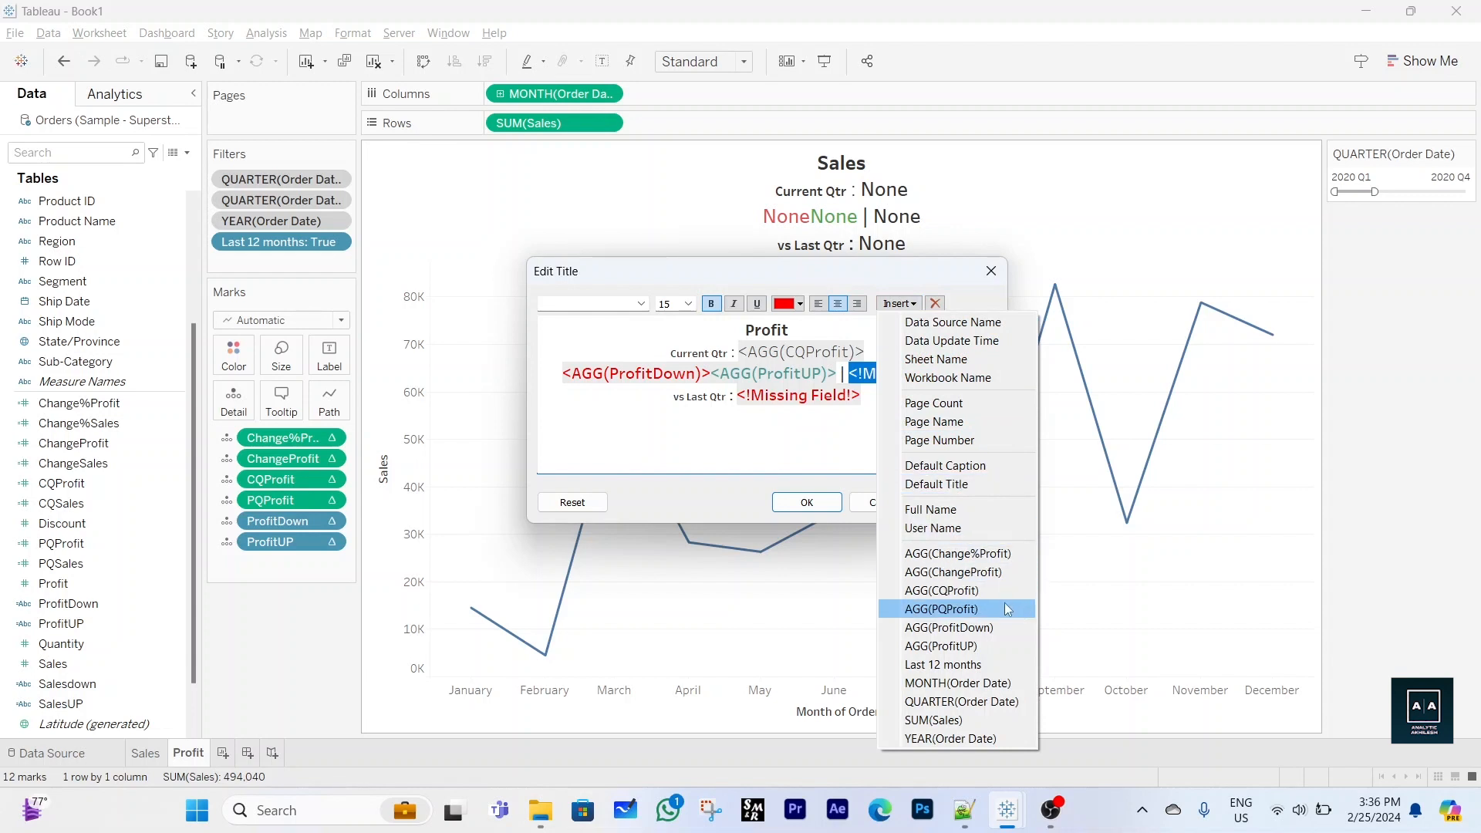
pyautogui.click(989, 572)
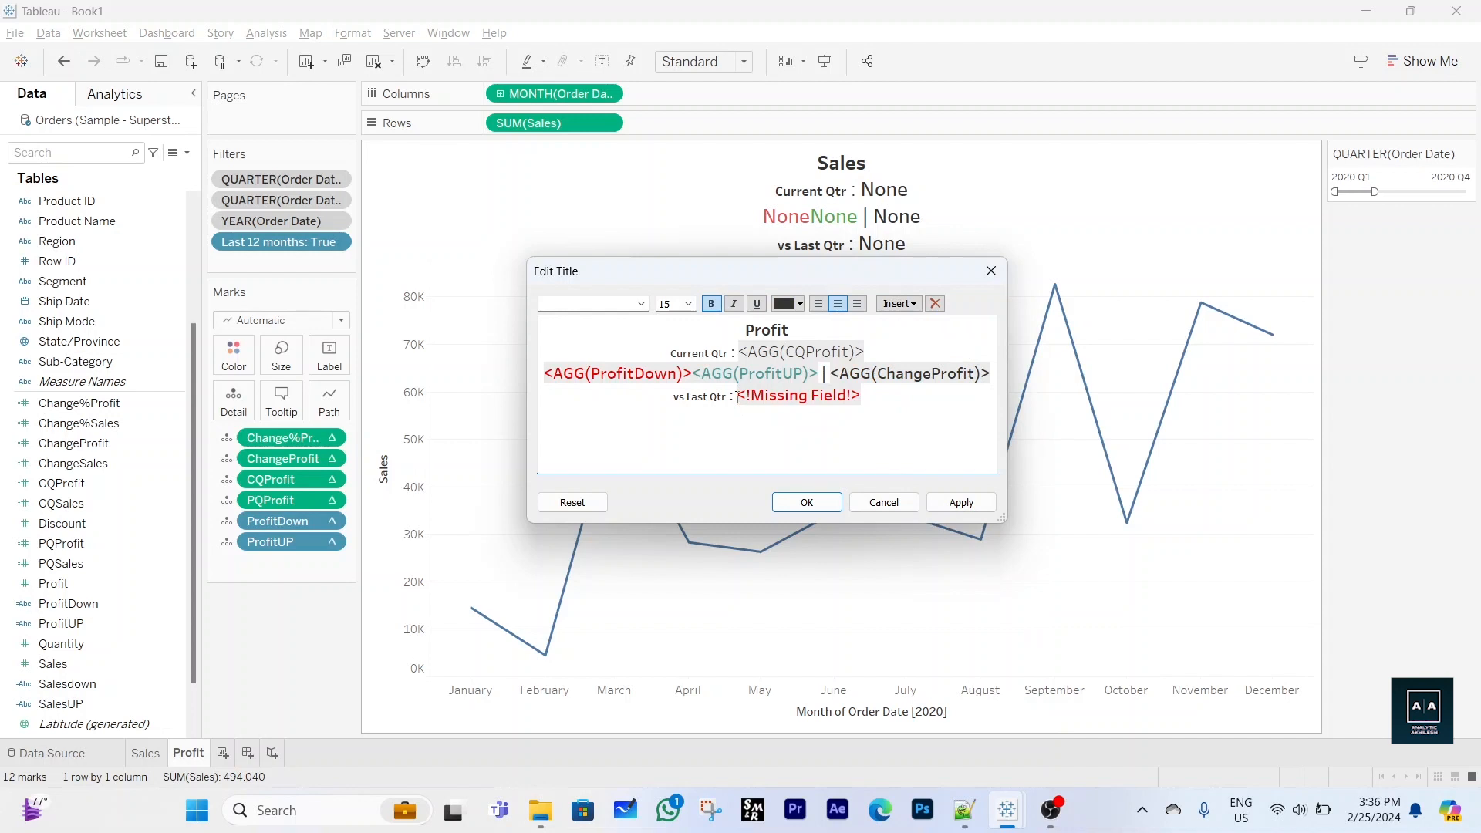
# Replace the title's missing vs Last Qtr field with AGG(PQProfit), make AGG(CQProfit) bold, and apply the title
pyautogui.moveTo(737, 395); pyautogui.dragTo(871, 407)
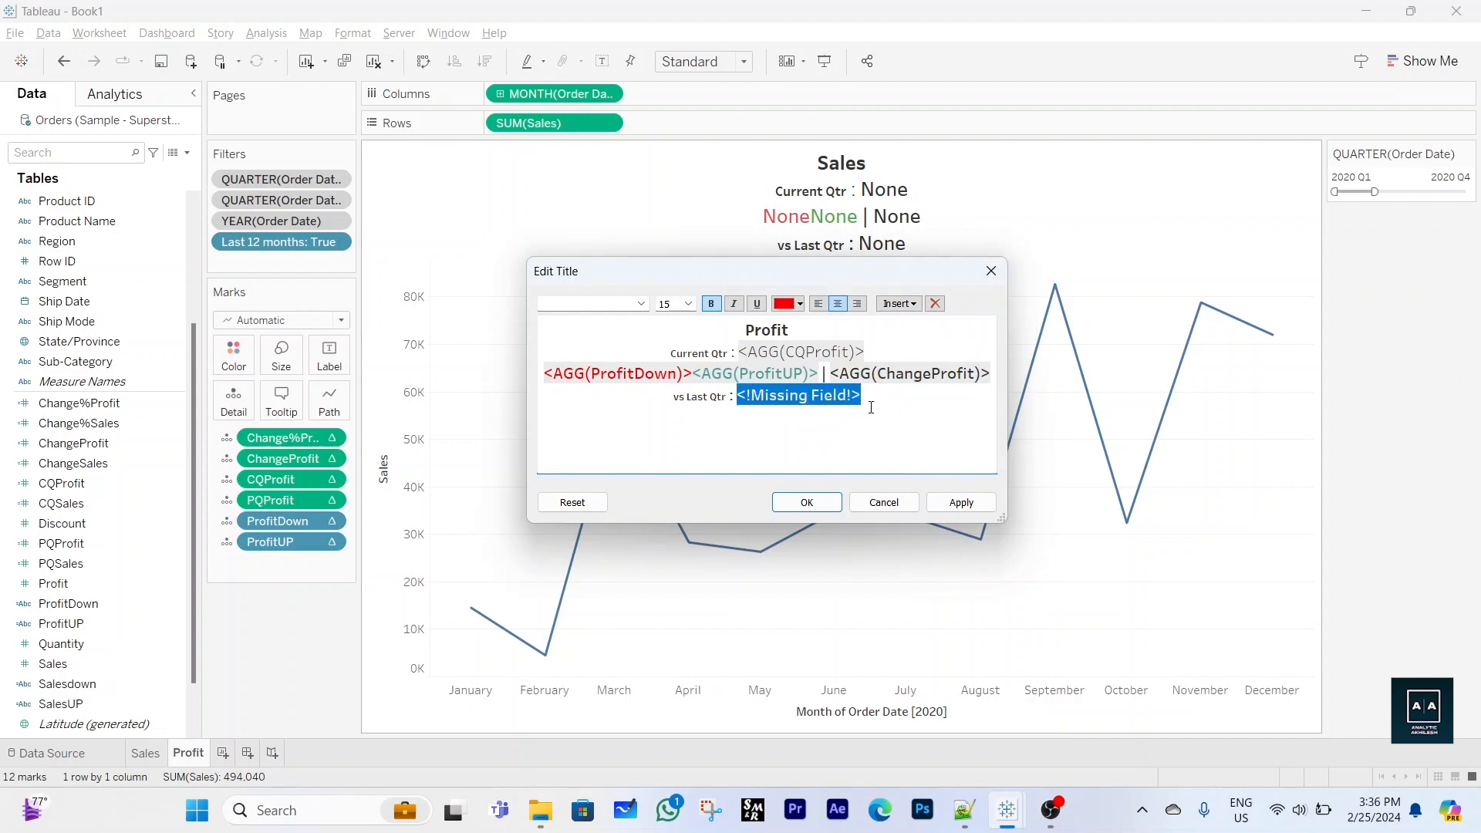
pyautogui.click(899, 304)
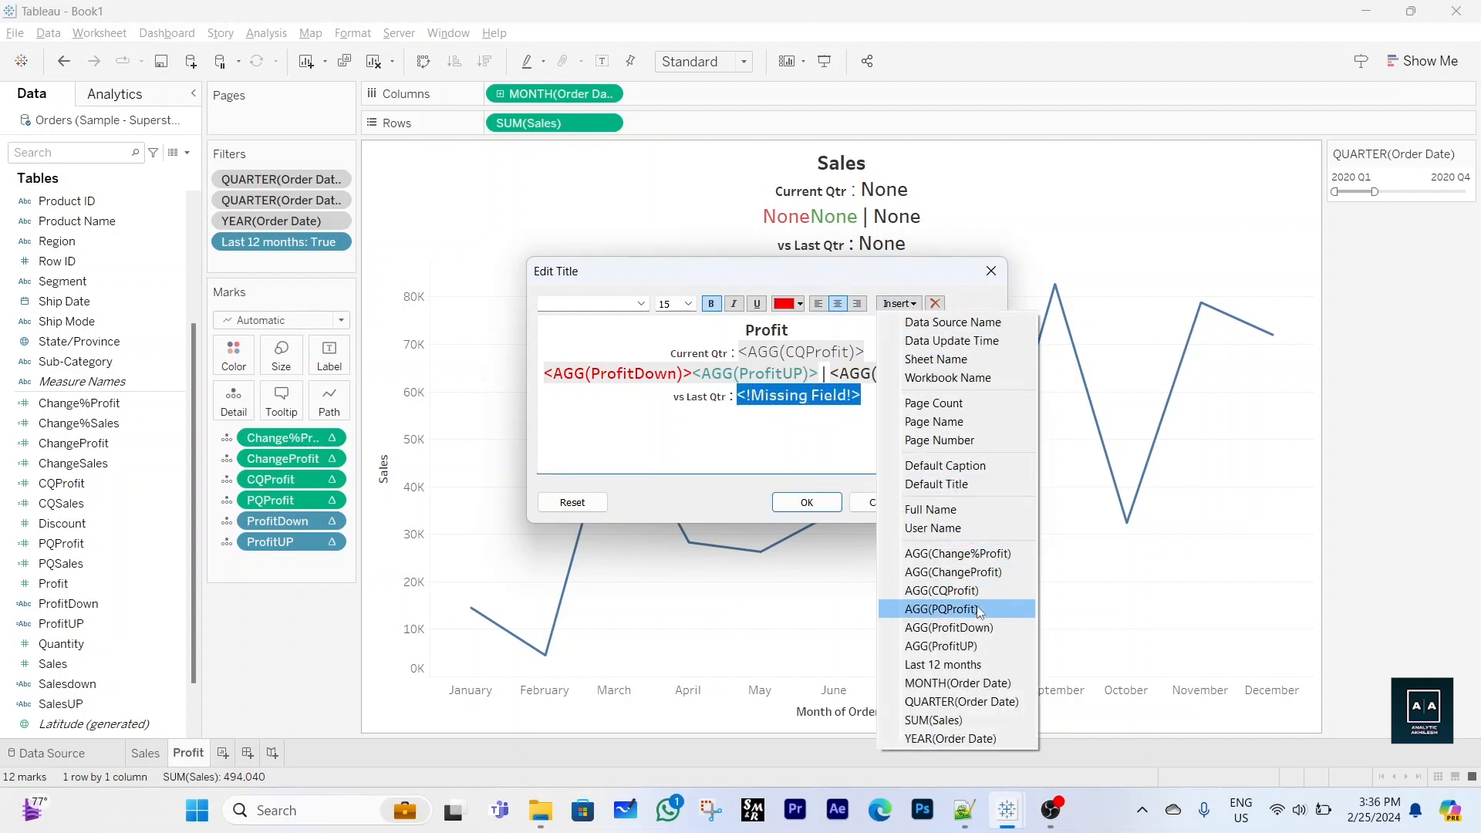
pyautogui.click(978, 609)
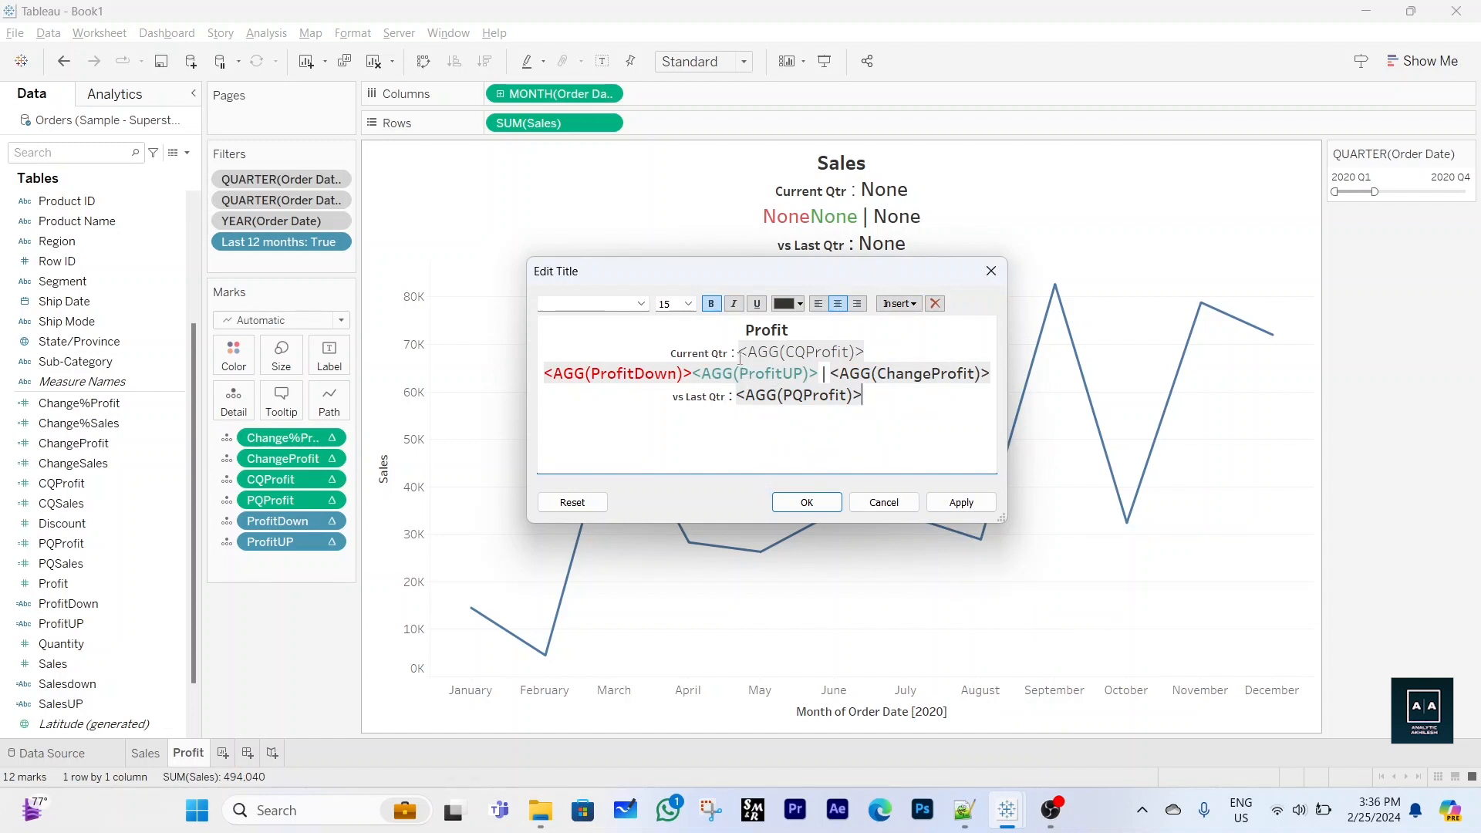
pyautogui.moveTo(741, 353); pyautogui.dragTo(882, 354)
pyautogui.hotkey('ctrl', 'b')
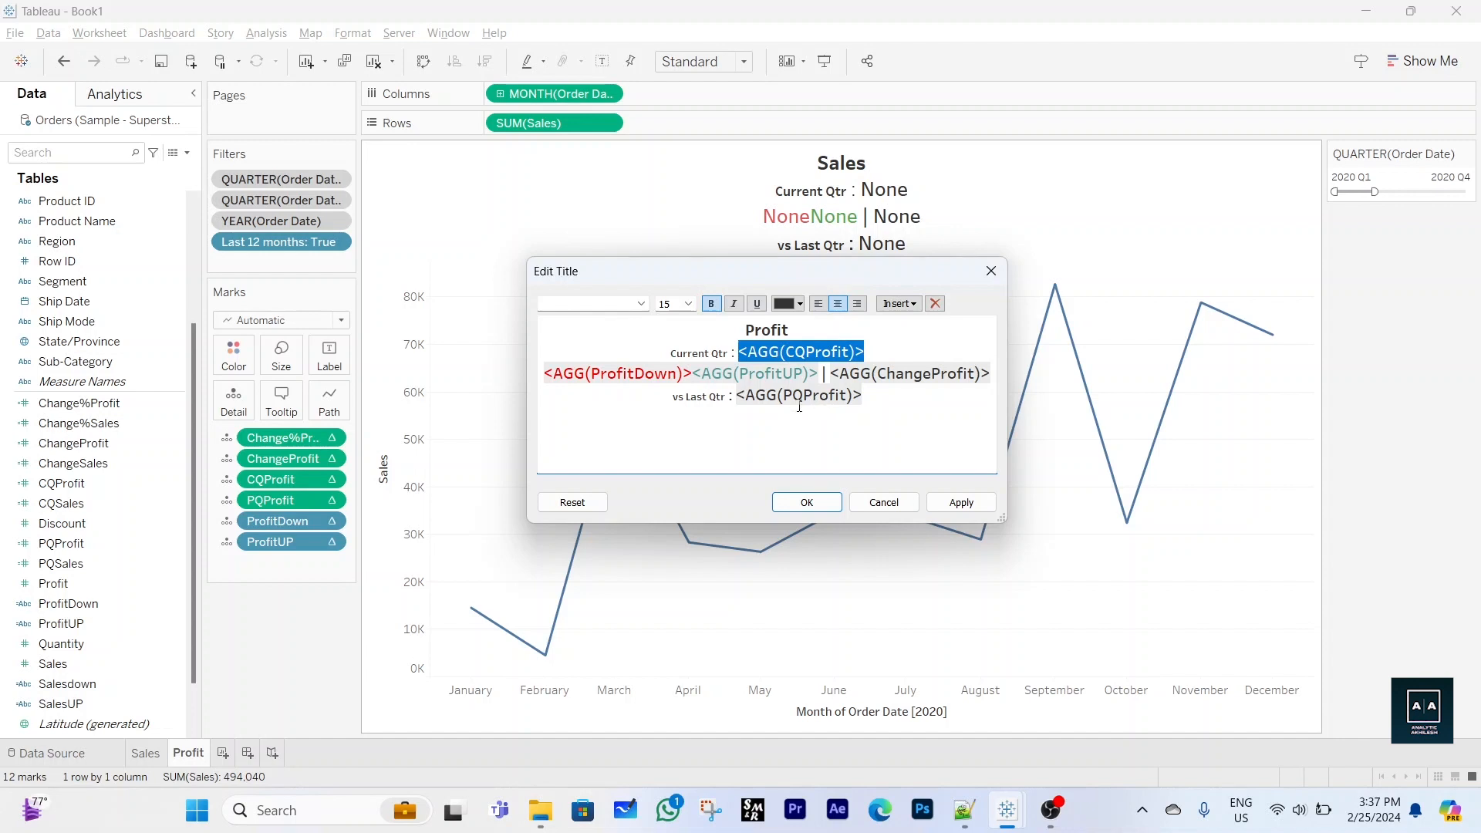
pyautogui.click(812, 497)
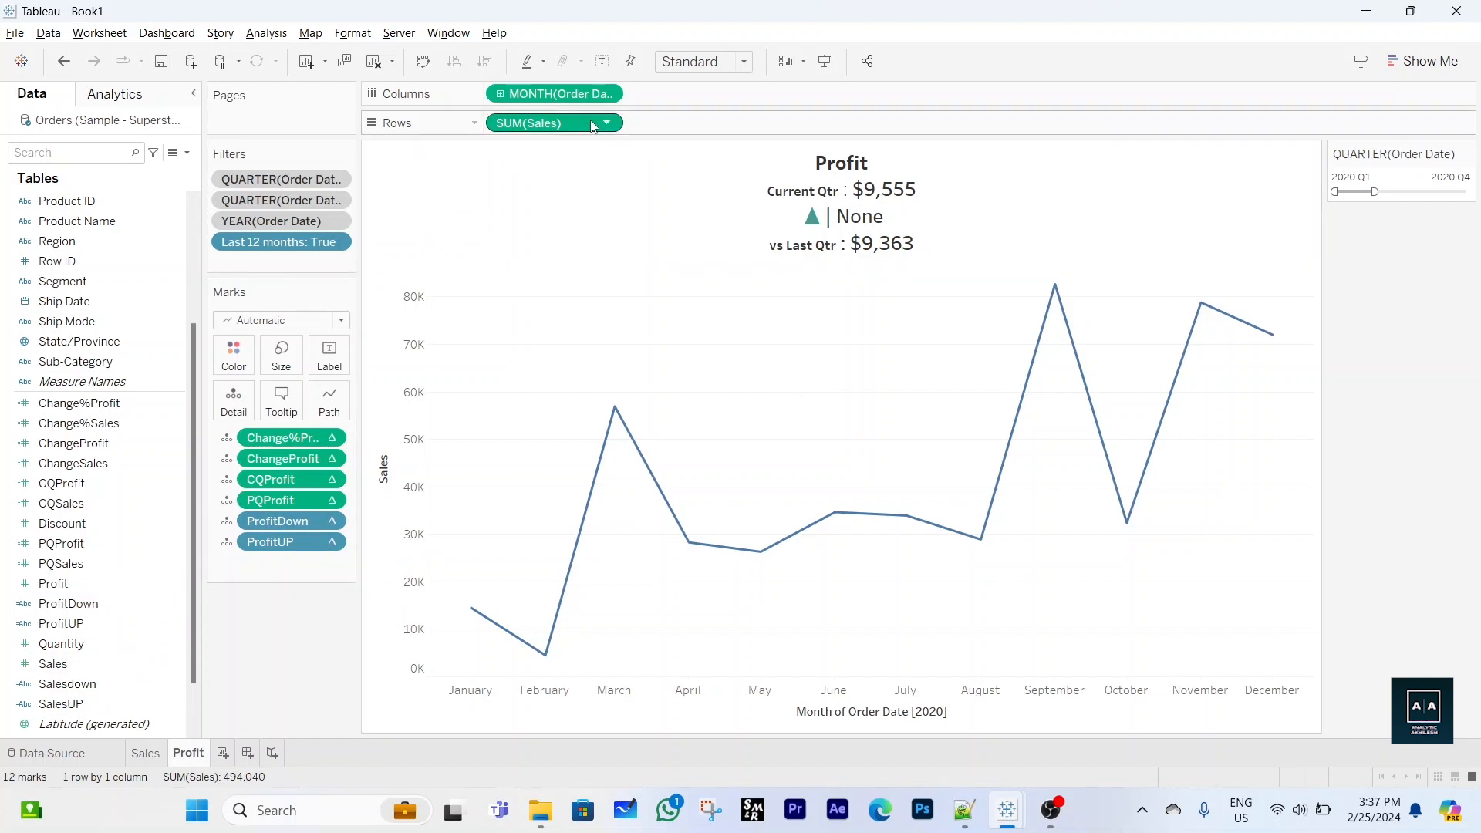
# Replace SUM(Sales) on Rows with Profit and extend the quarter filter range to end at 2021 Q4
pyautogui.moveTo(586, 123); pyautogui.dragTo(91, 636)
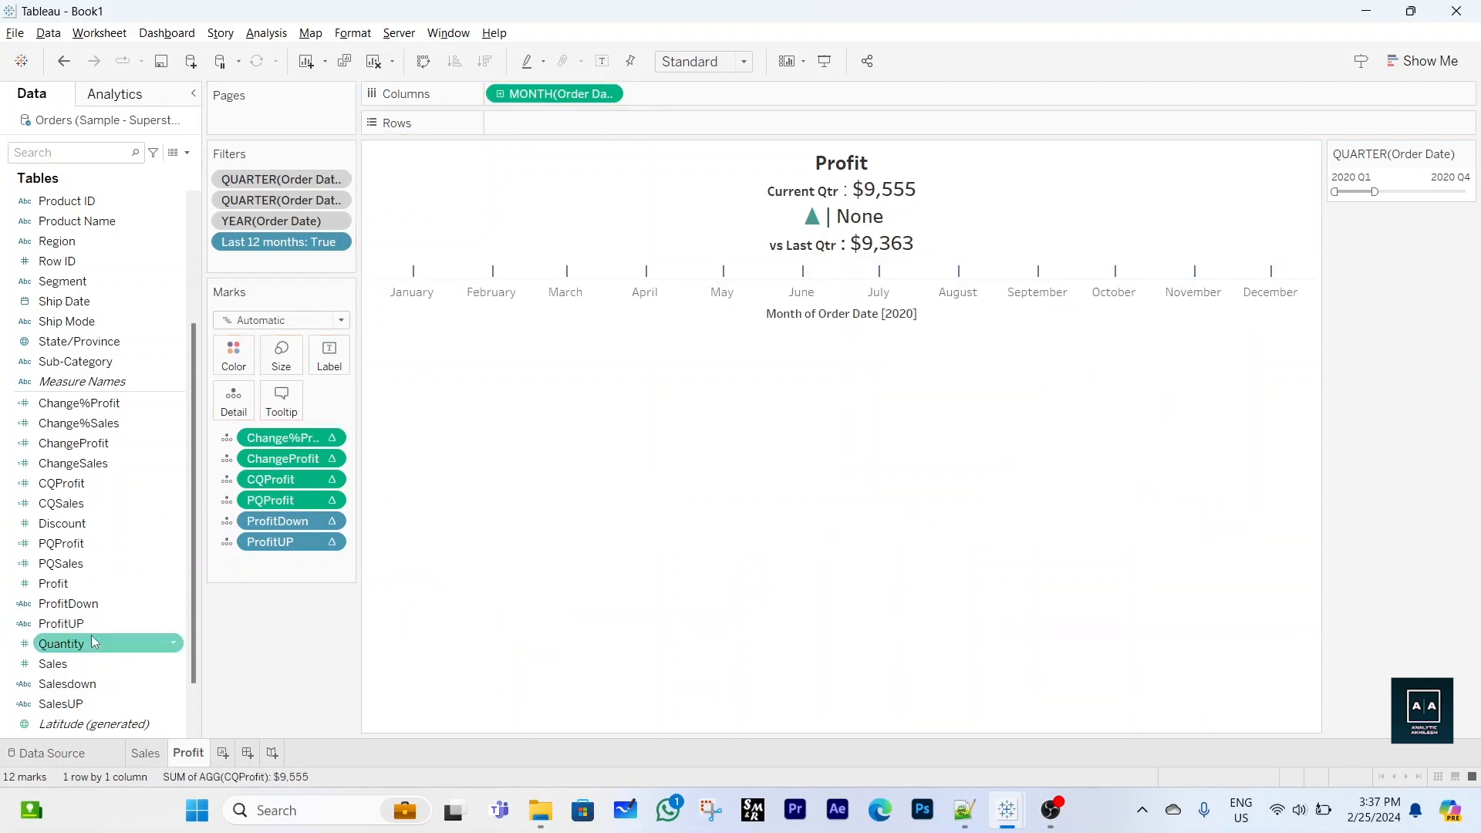
pyautogui.moveTo(54, 583); pyautogui.dragTo(516, 128)
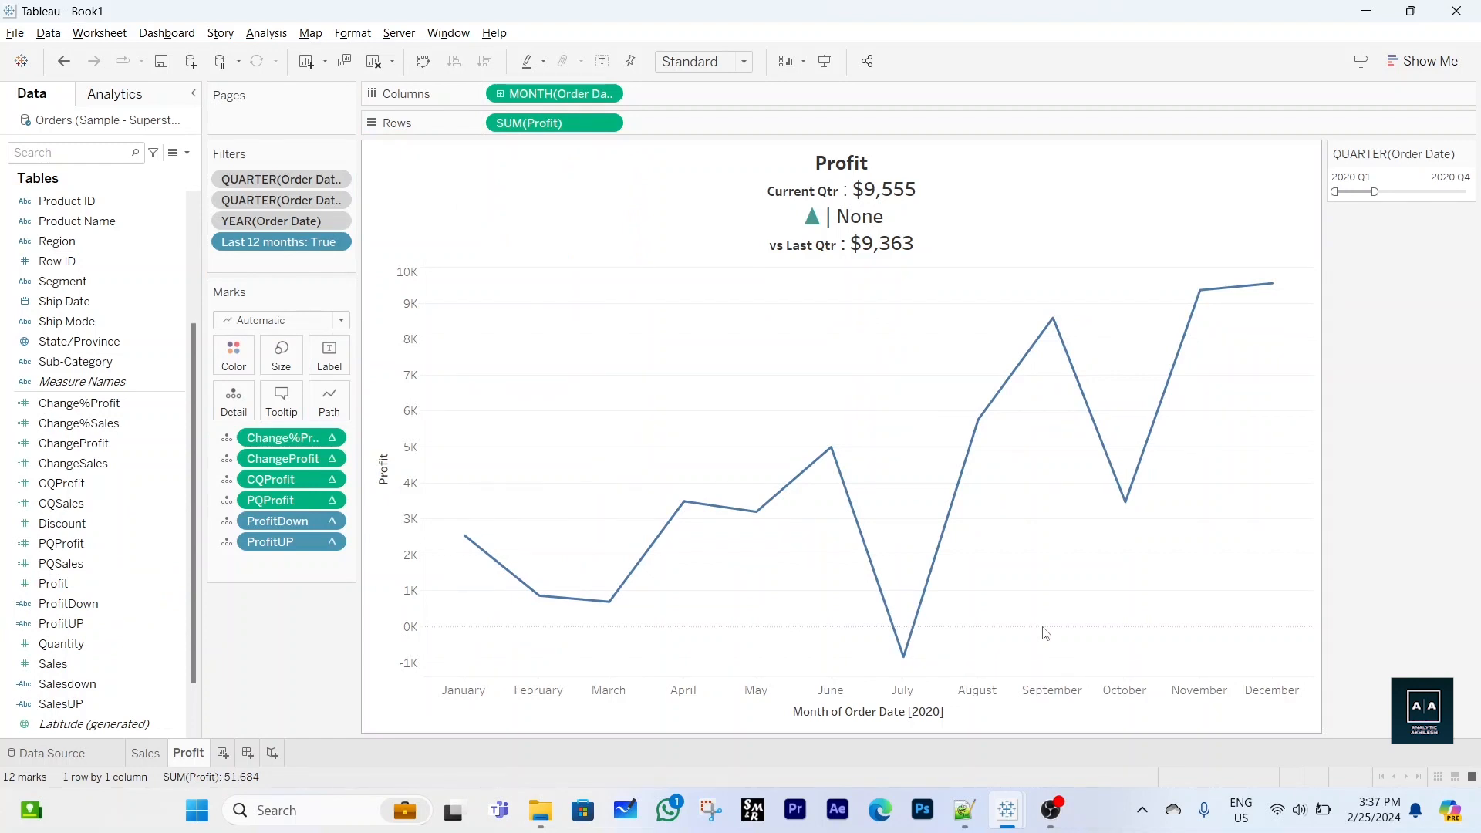
pyautogui.moveTo(1375, 192); pyautogui.dragTo(1409, 195)
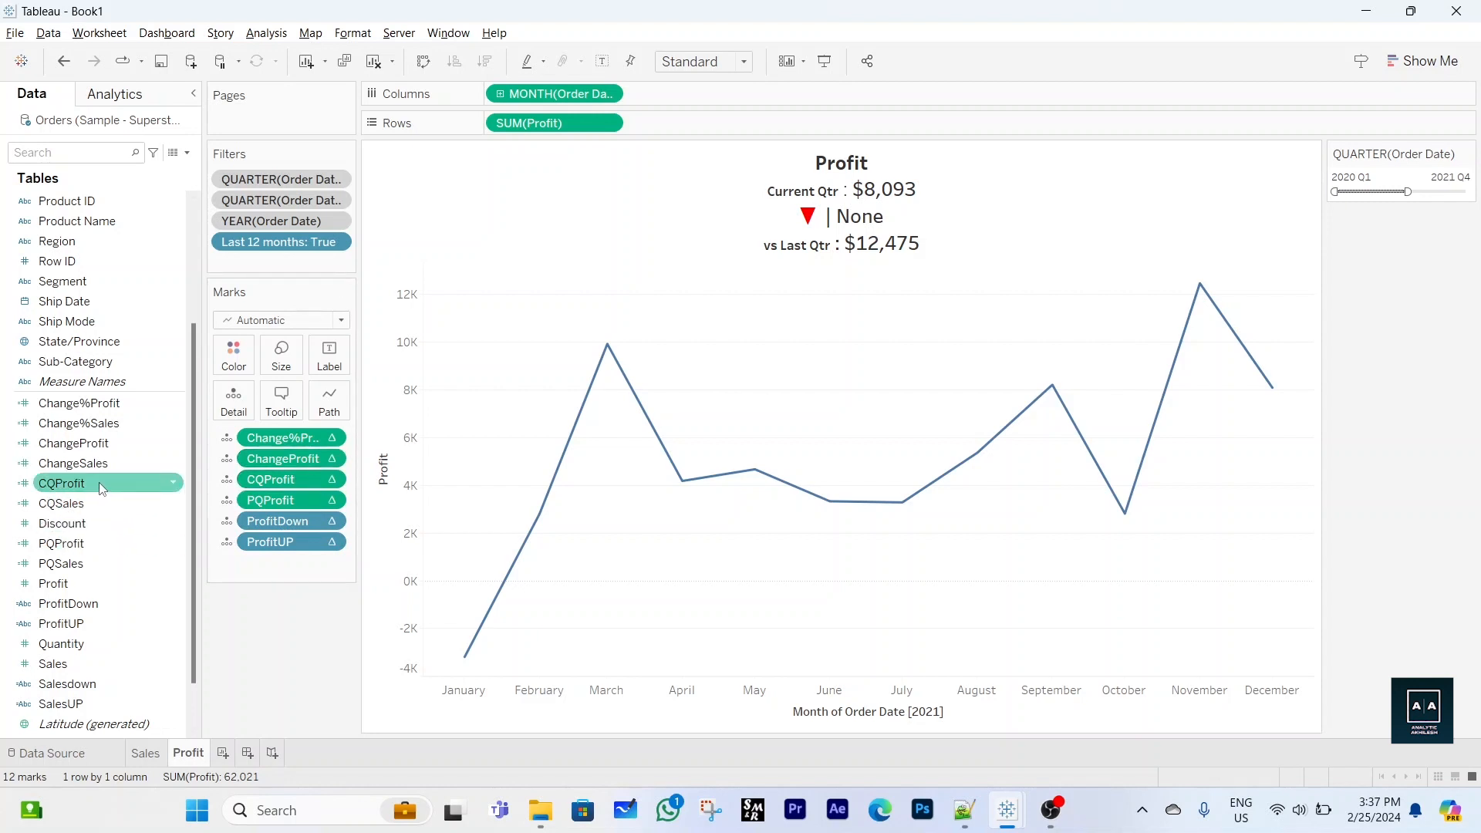
# Examine the formulas of the ChangeProfit and Change%Profit calculated fields and the full field names in Marks
pyautogui.click(170, 447)
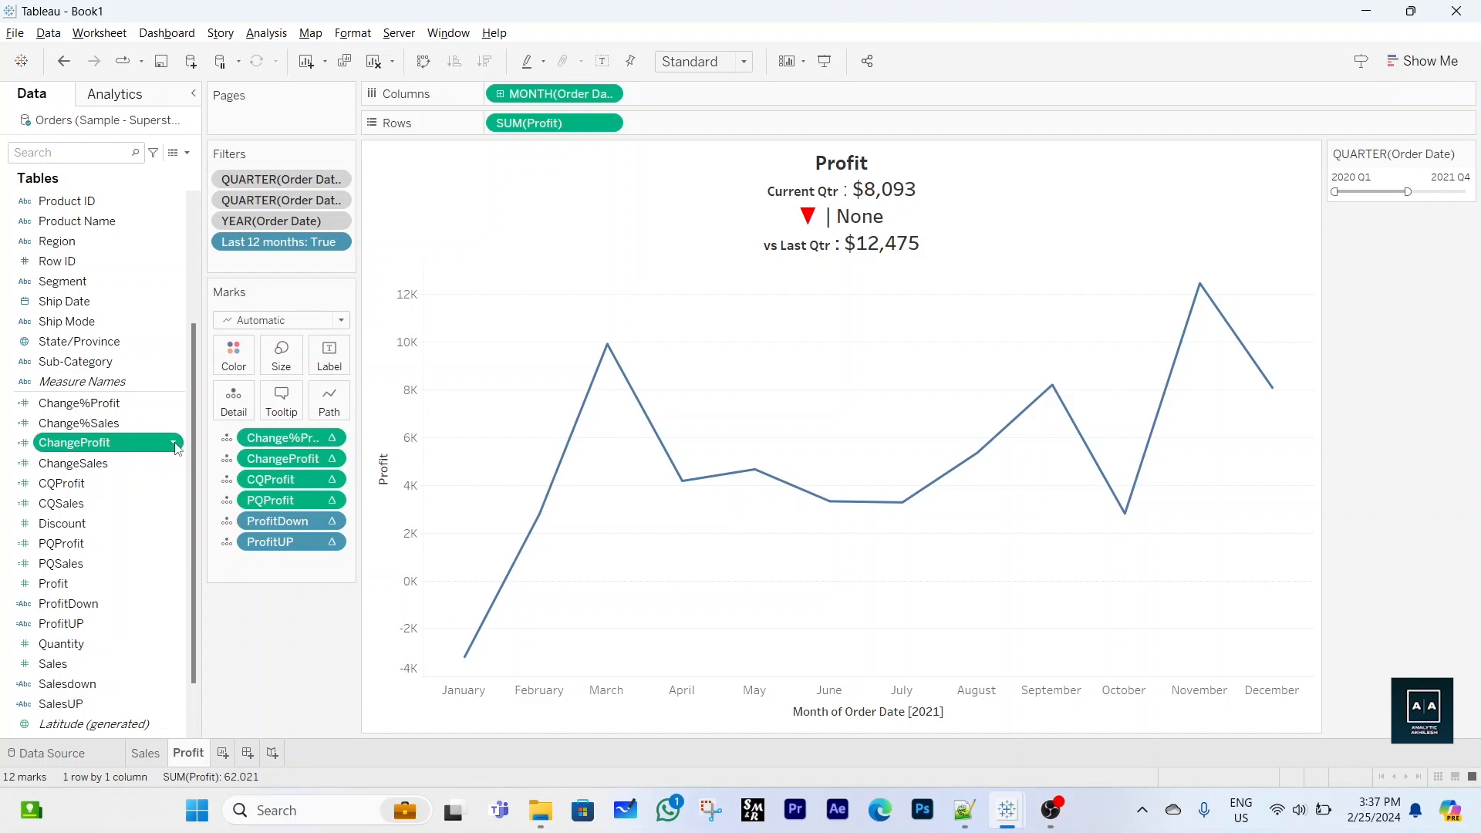
pyautogui.click(176, 446)
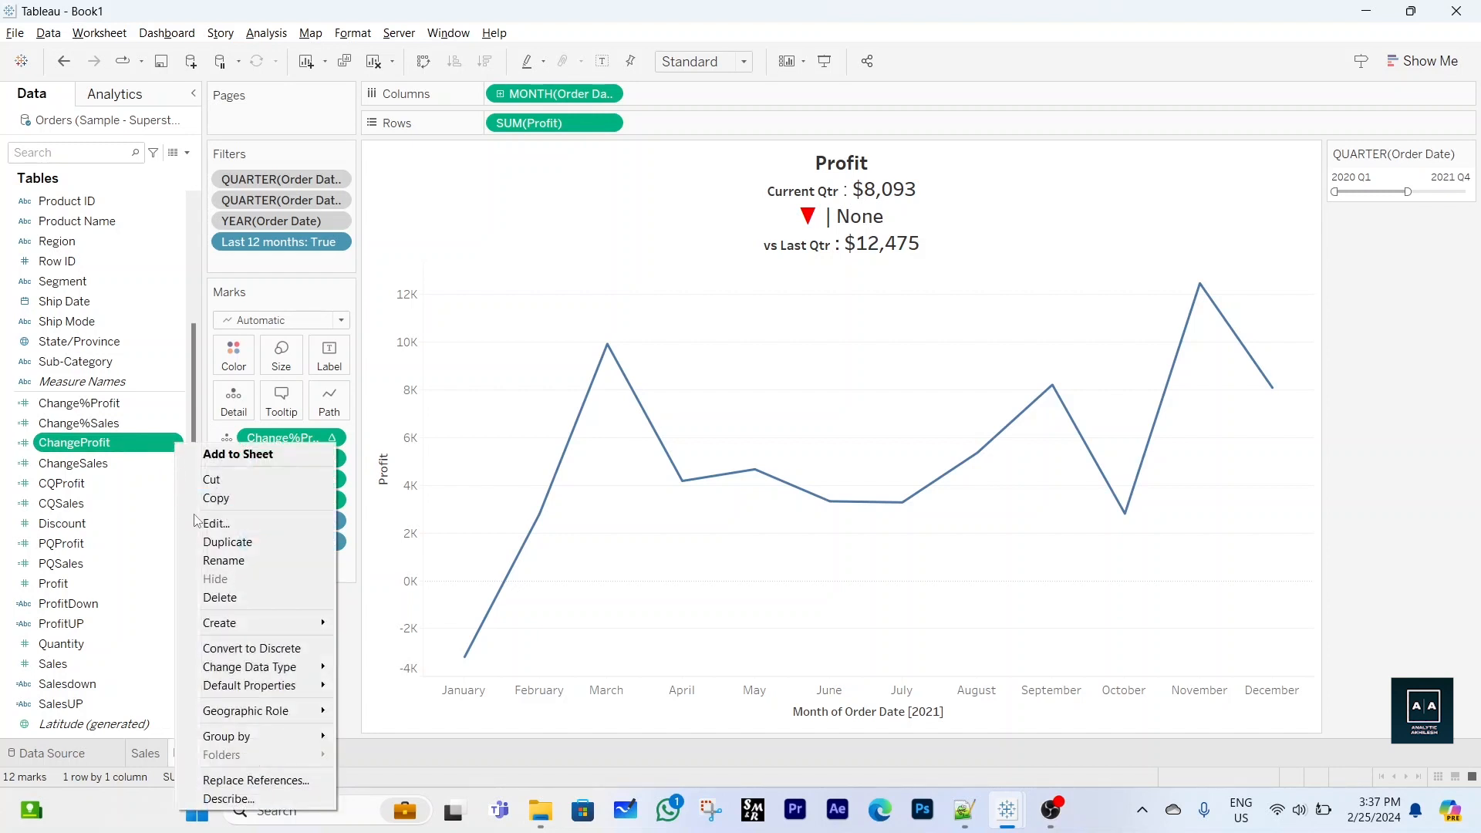
pyautogui.click(214, 522)
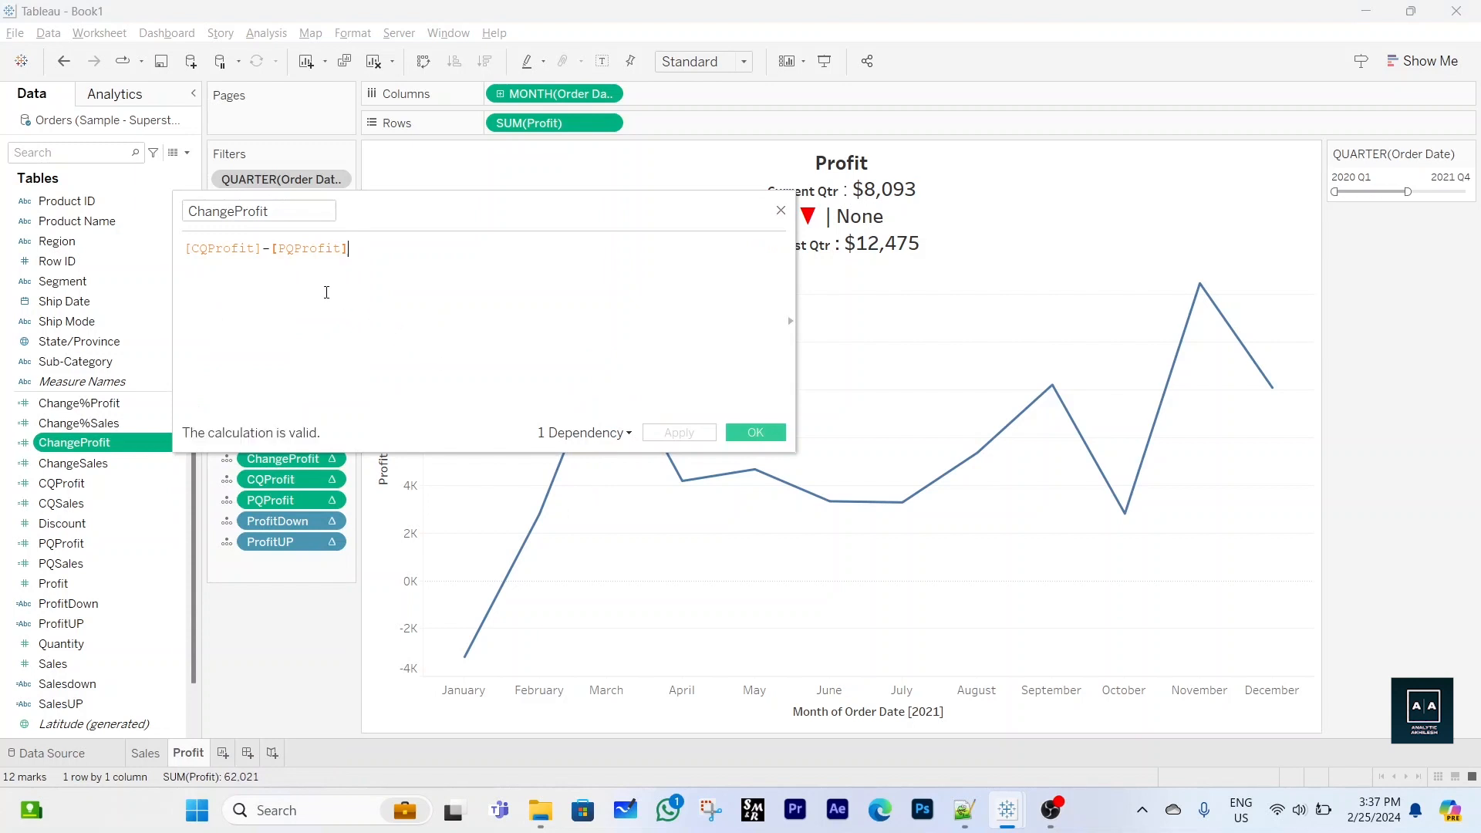
pyautogui.click(753, 437)
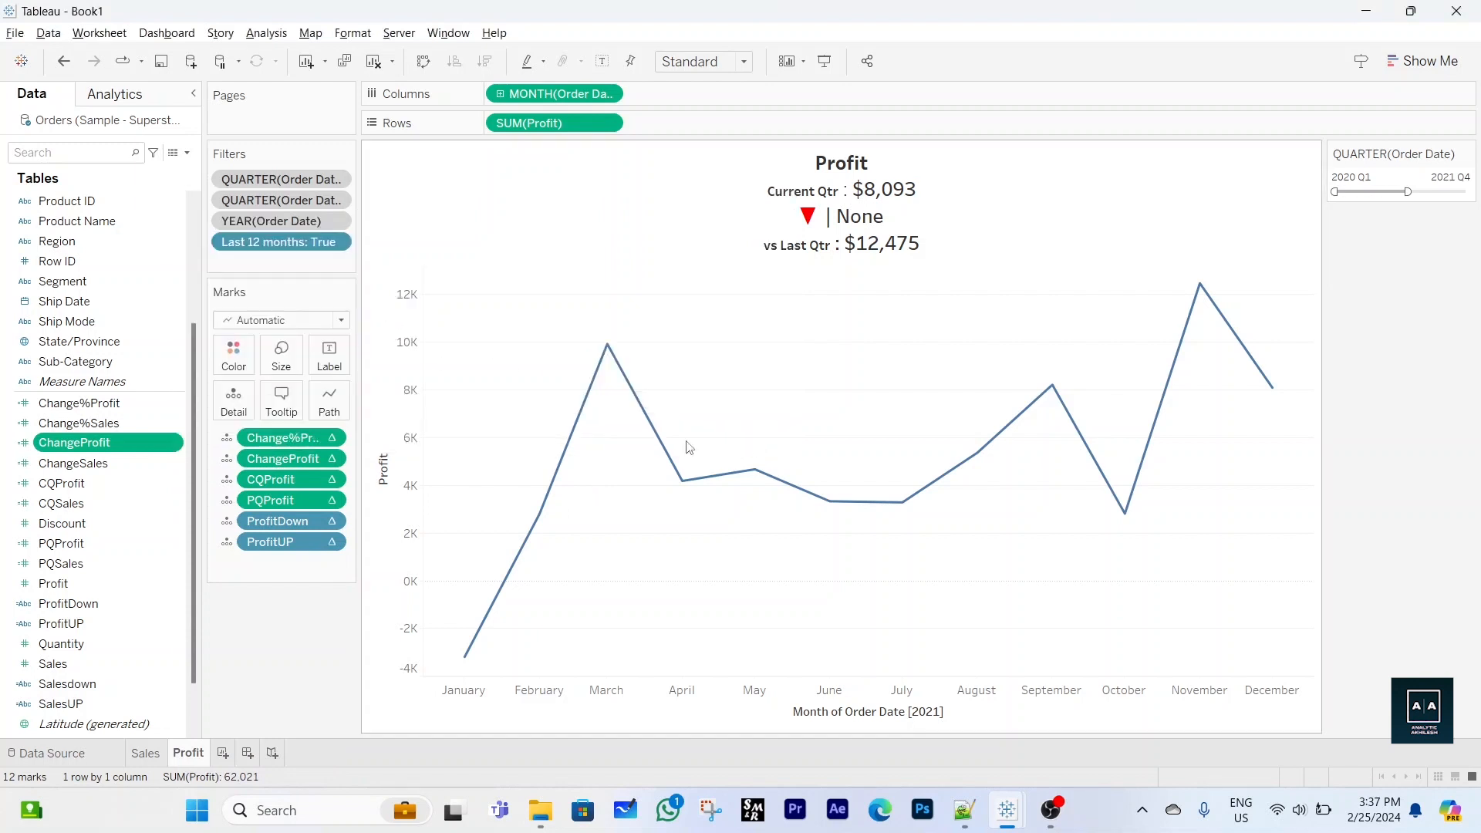
pyautogui.click(172, 403)
pyautogui.click(173, 405)
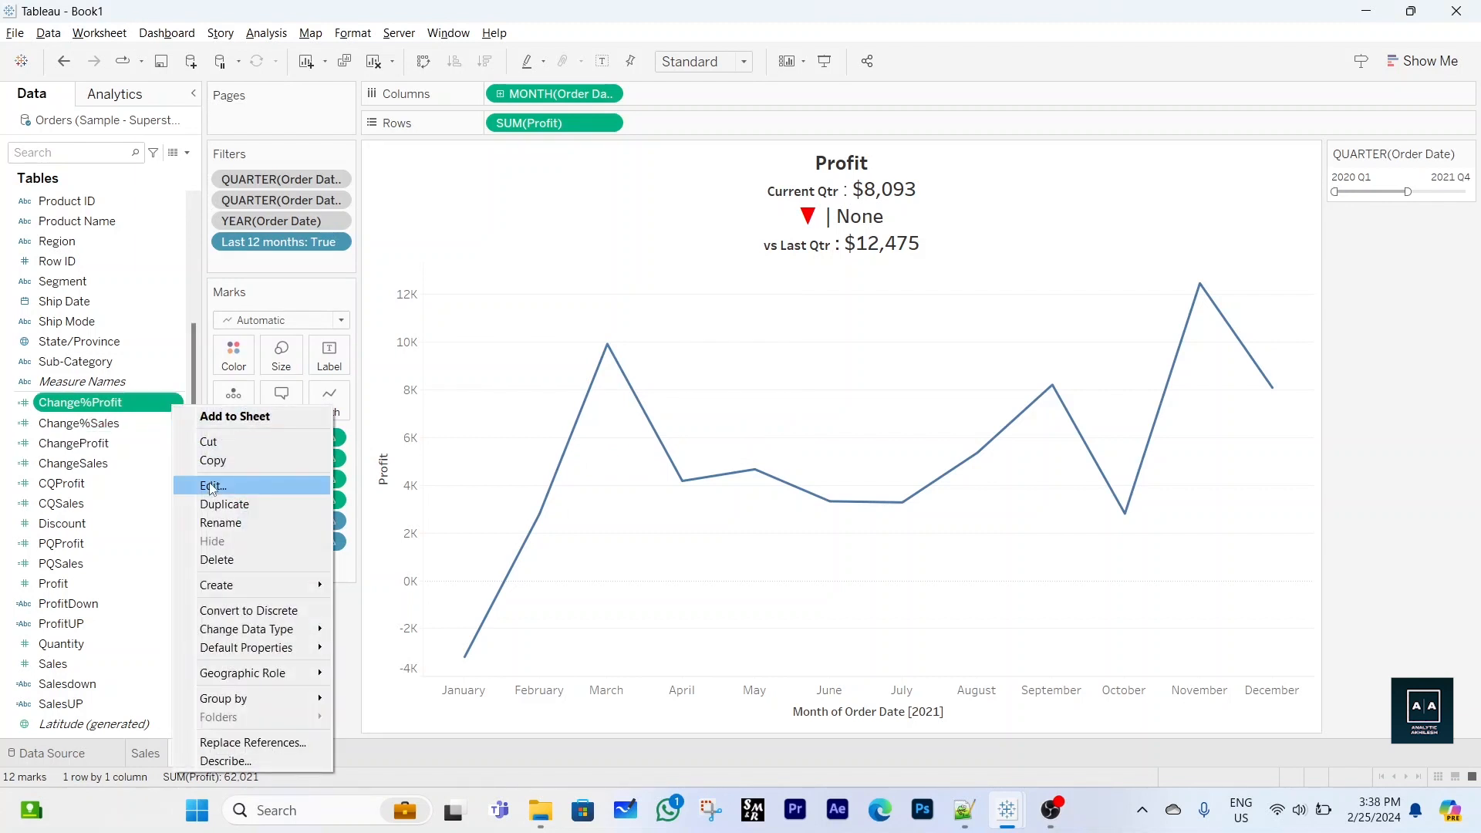
pyautogui.click(290, 485)
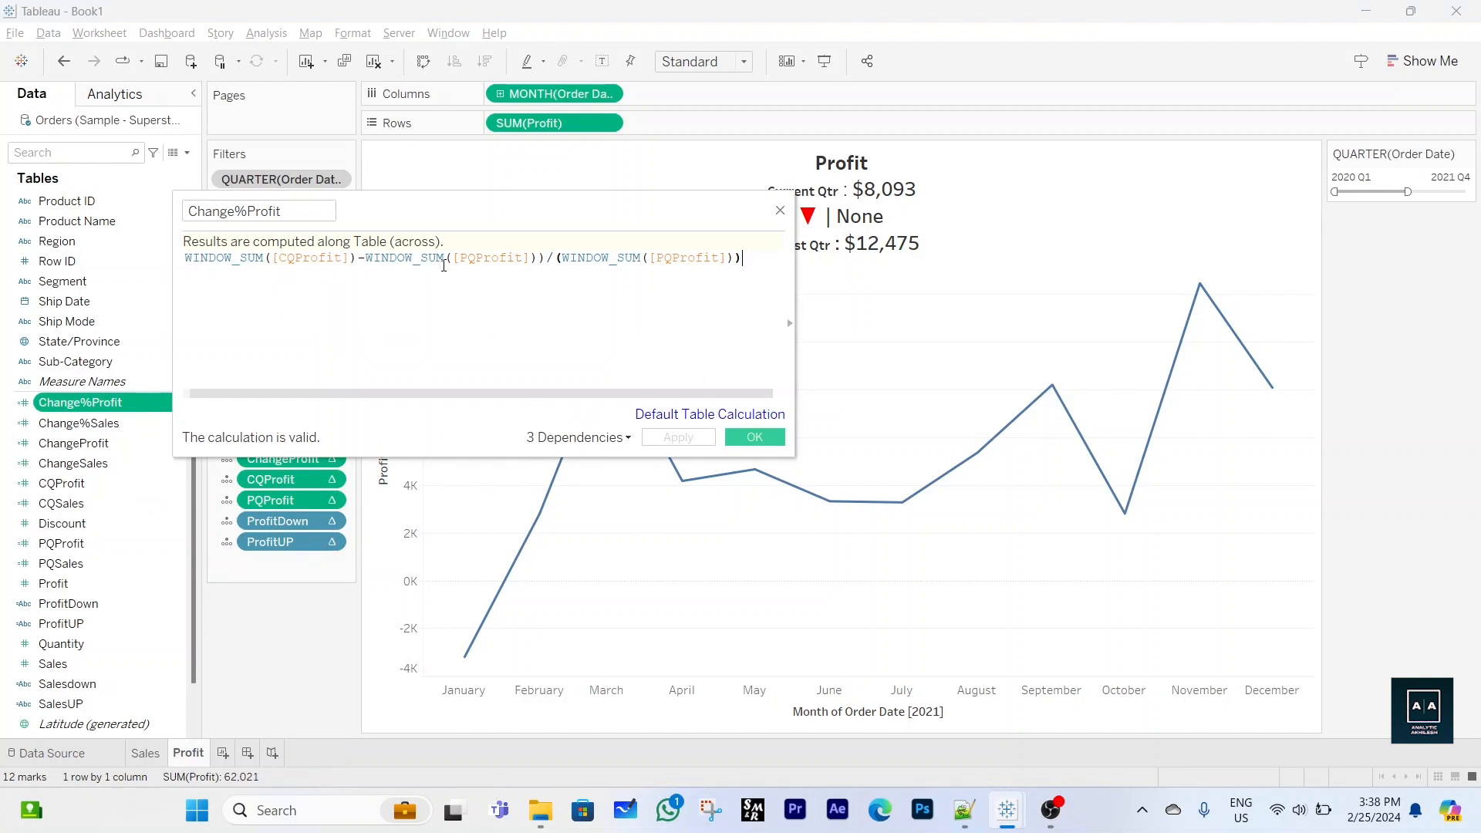
pyautogui.click(753, 438)
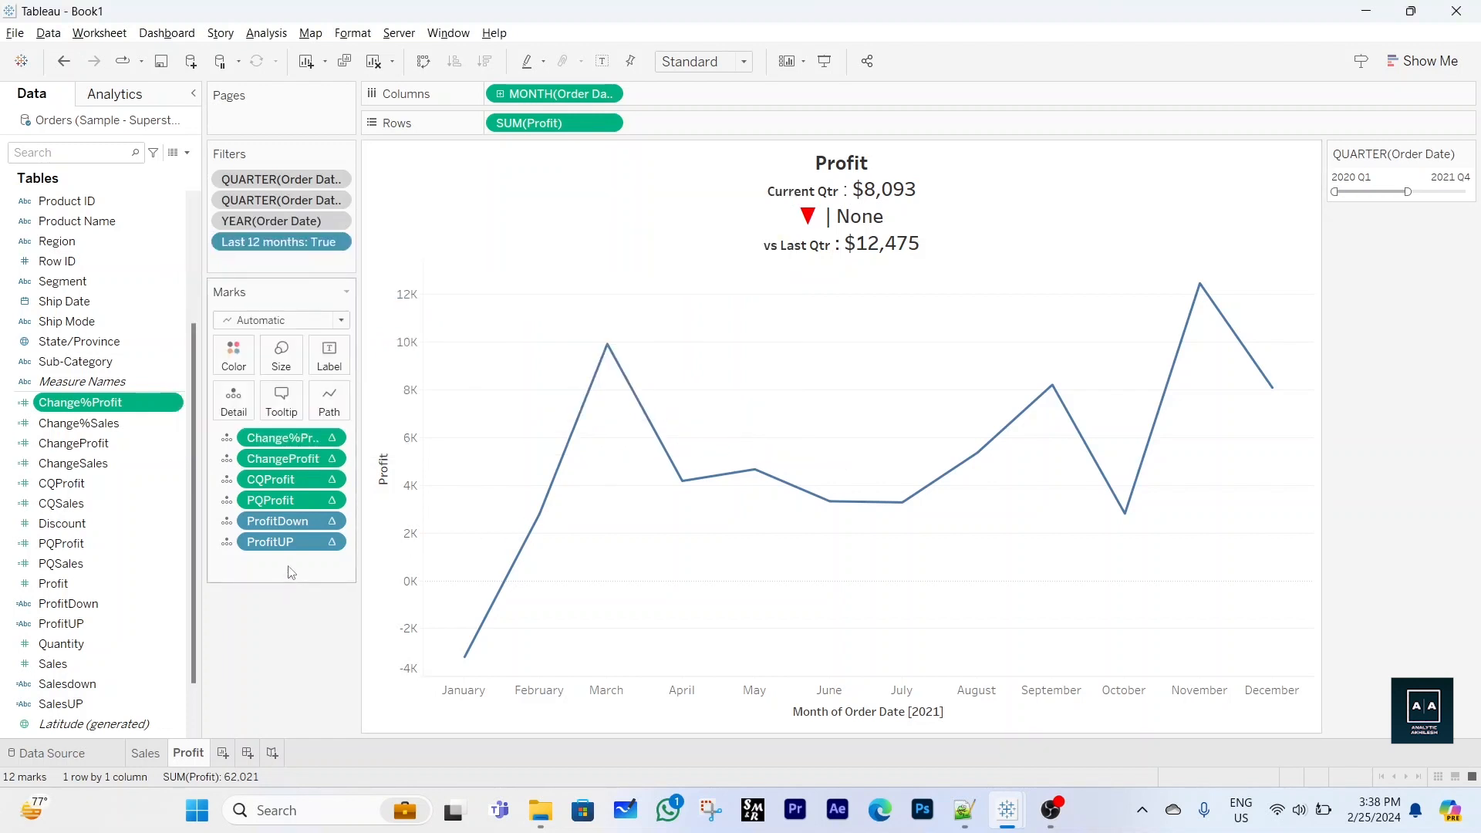
pyautogui.moveTo(357, 499); pyautogui.dragTo(392, 499)
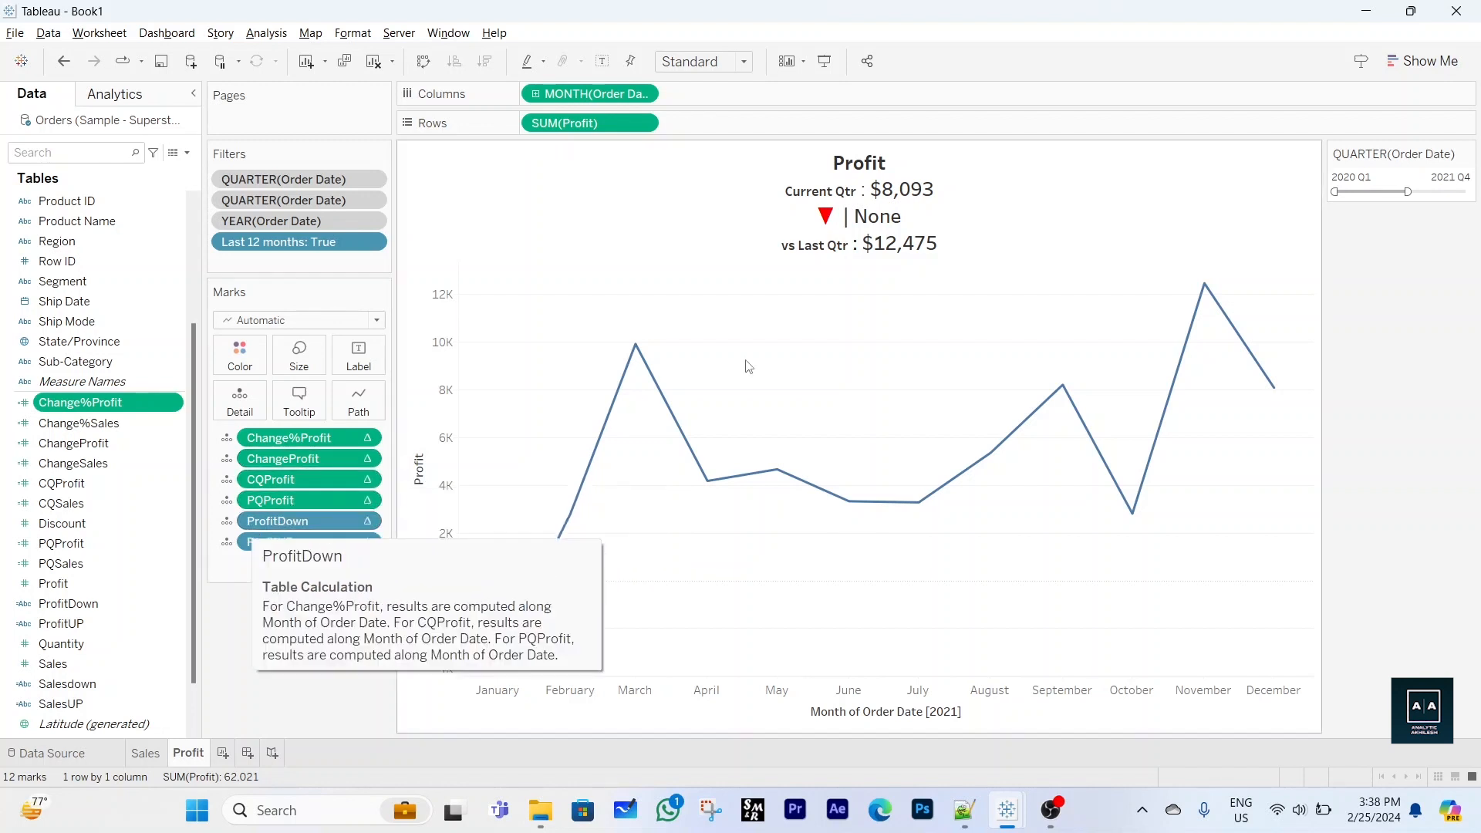
# Replace AGG(ChangeProfit) in the title with AGG(Change%Profit) and extend the quarter filter range to end at 2022 Q3
pyautogui.doubleClick(951, 189)
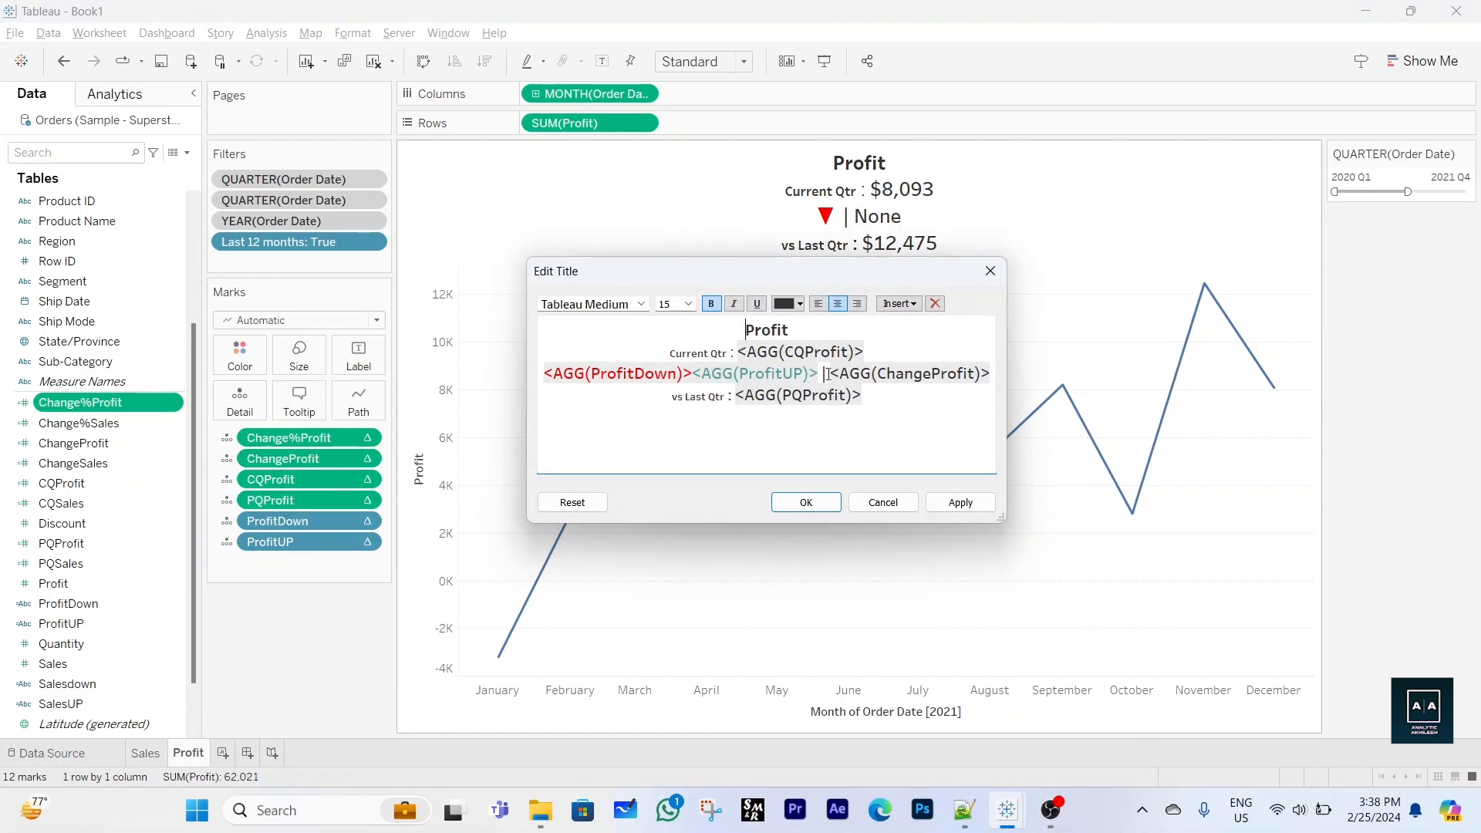
pyautogui.moveTo(830, 373); pyautogui.dragTo(996, 377)
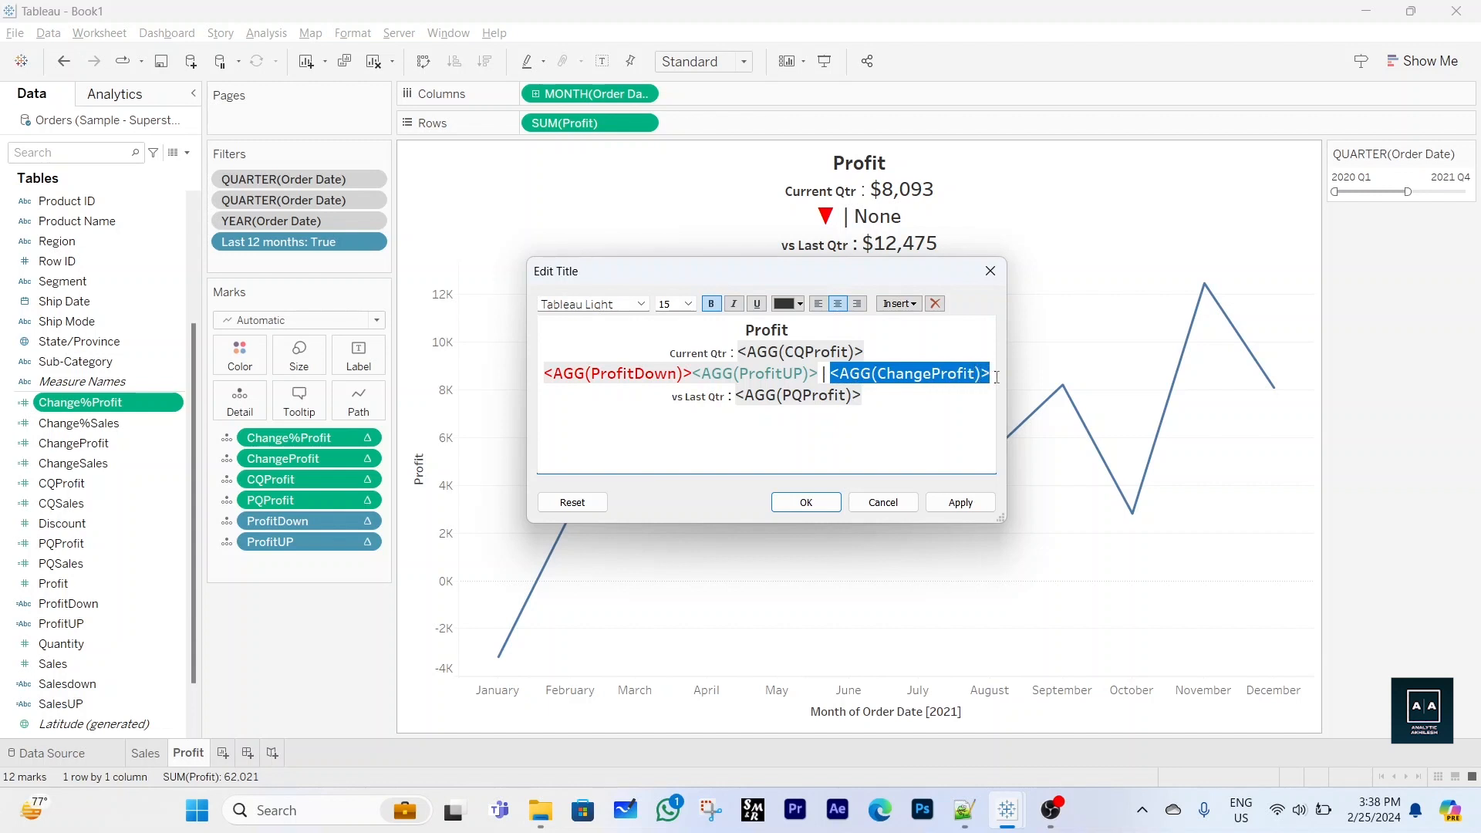
pyautogui.click(913, 305)
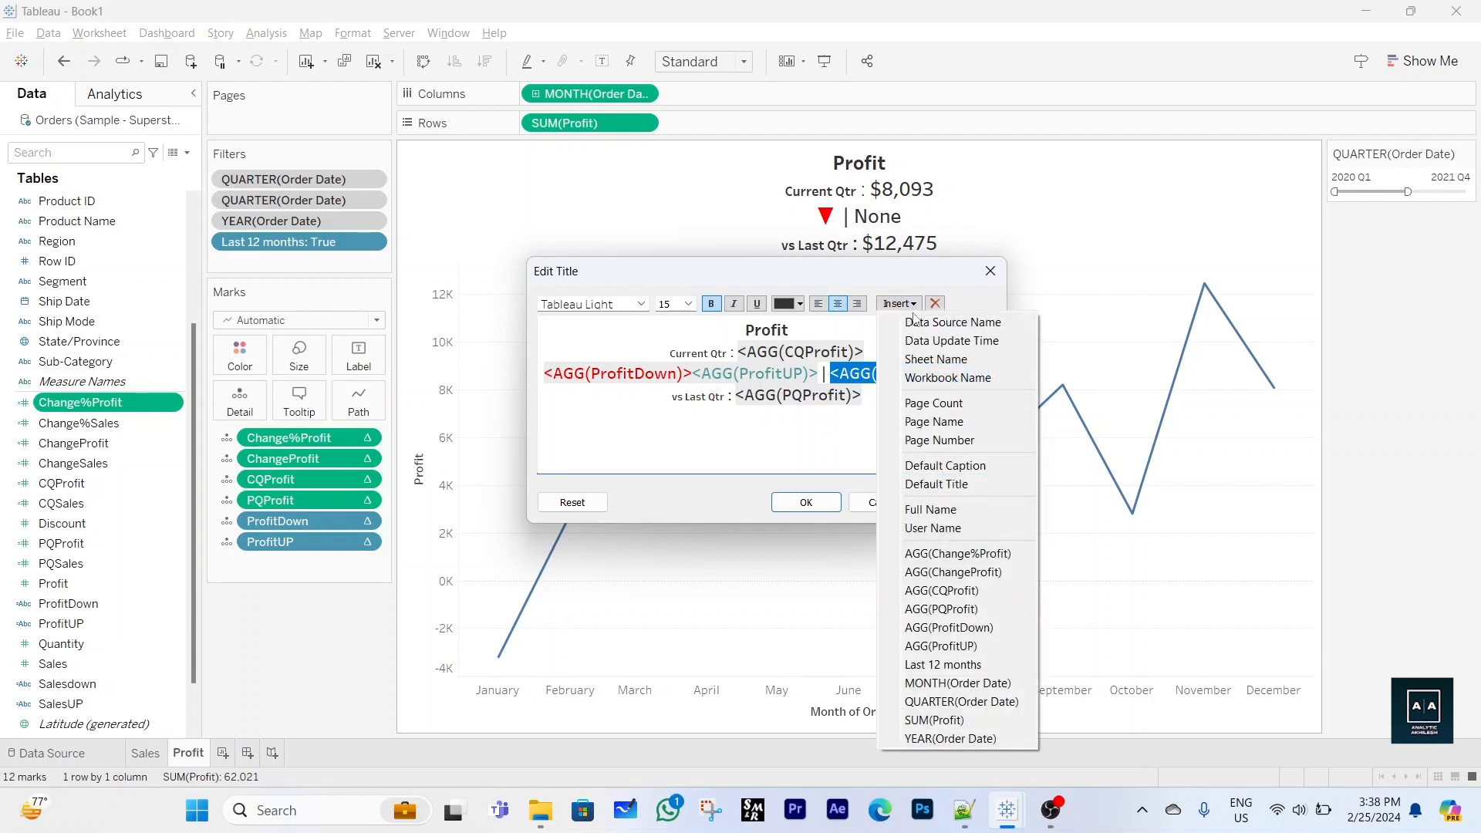
pyautogui.click(996, 554)
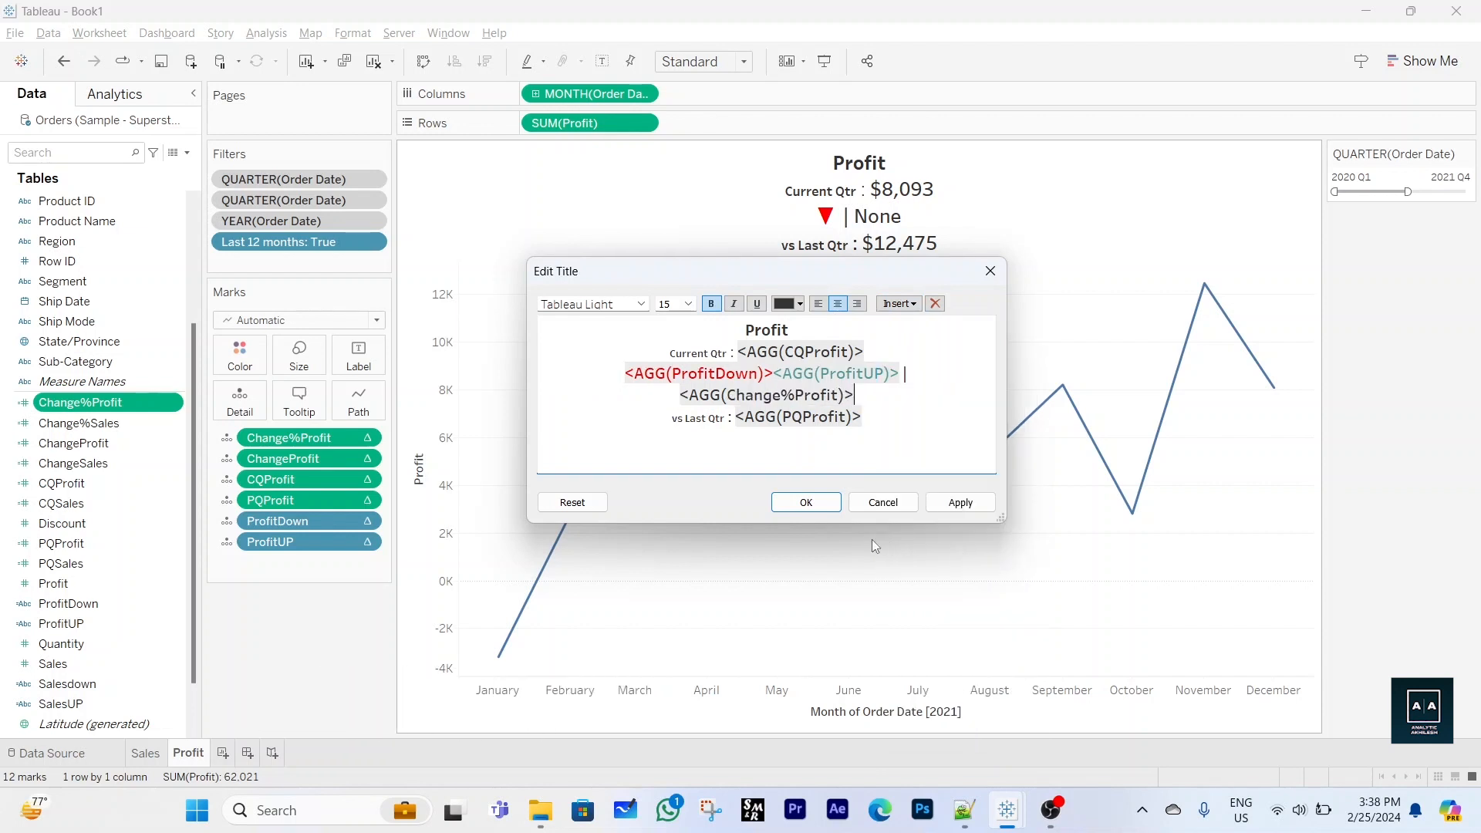
pyautogui.click(810, 502)
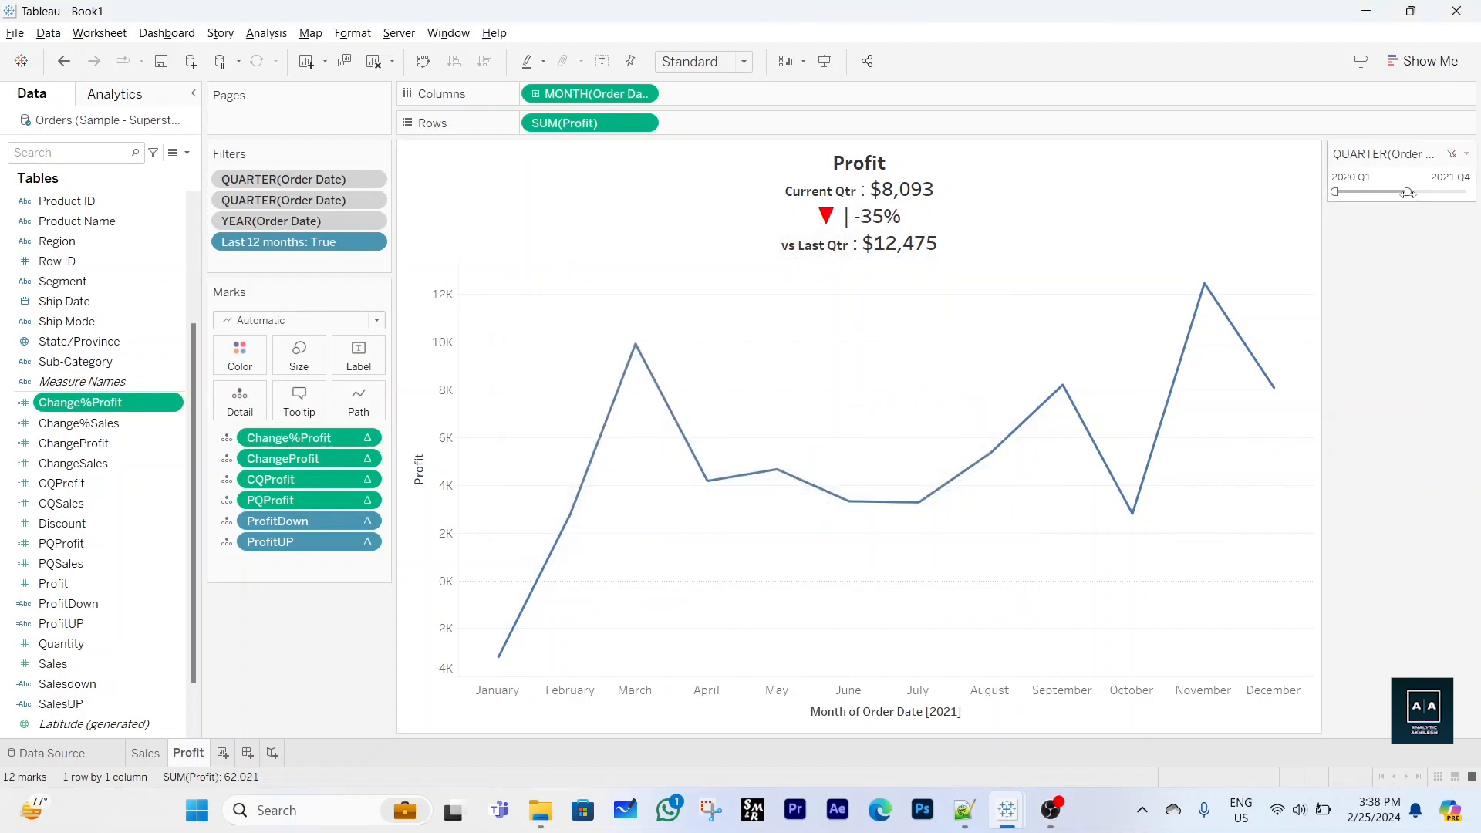
pyautogui.moveTo(1408, 192)
pyautogui.mouseDown()
pyautogui.moveTo(1392, 193)
pyautogui.moveTo(1428, 193)
pyautogui.mouseUp()
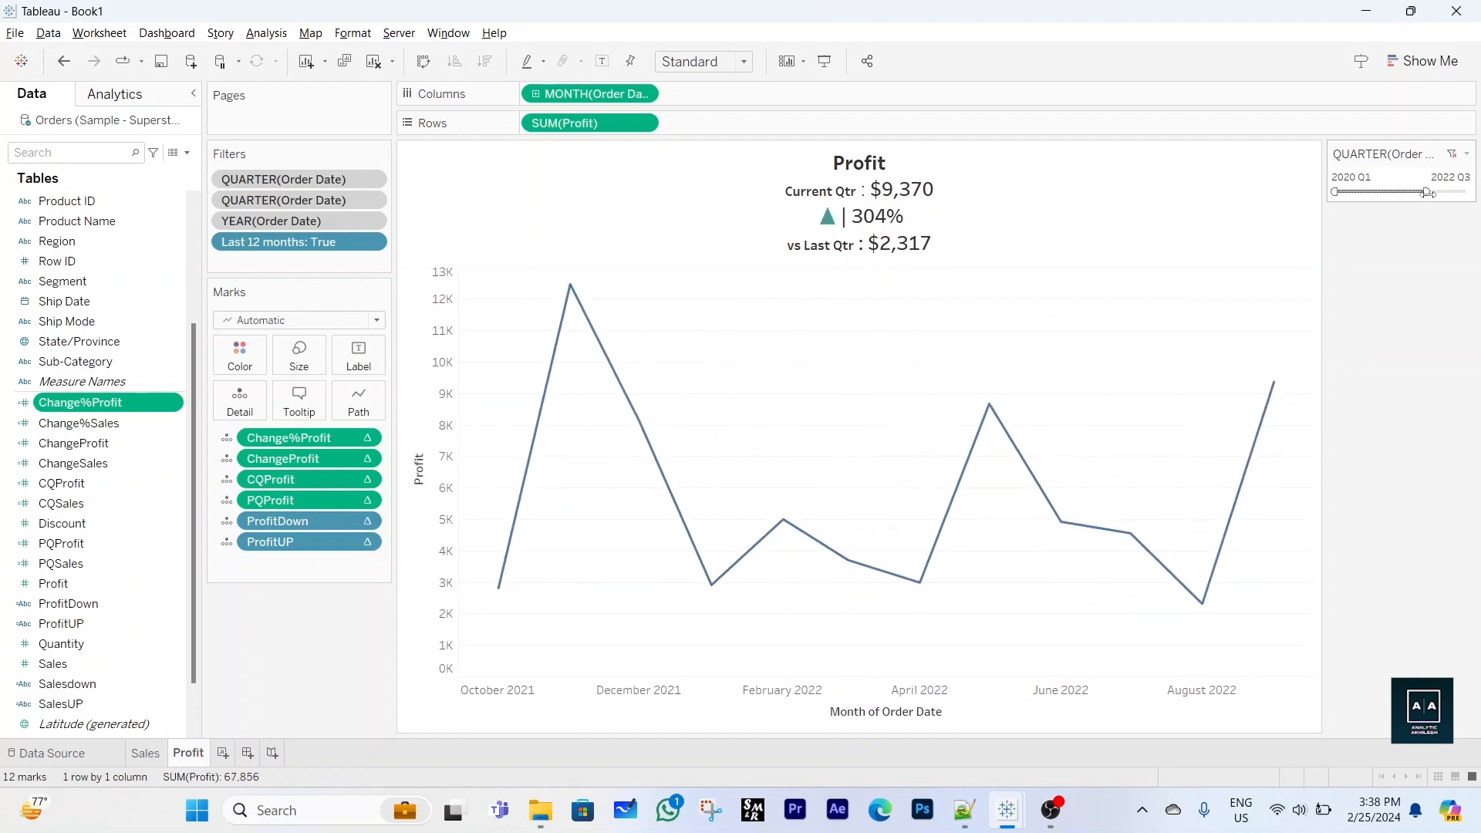
# Hide the headers of the Profit axis and the Month of Order Date axis on the Profit sheet
pyautogui.rightClick(443, 428)
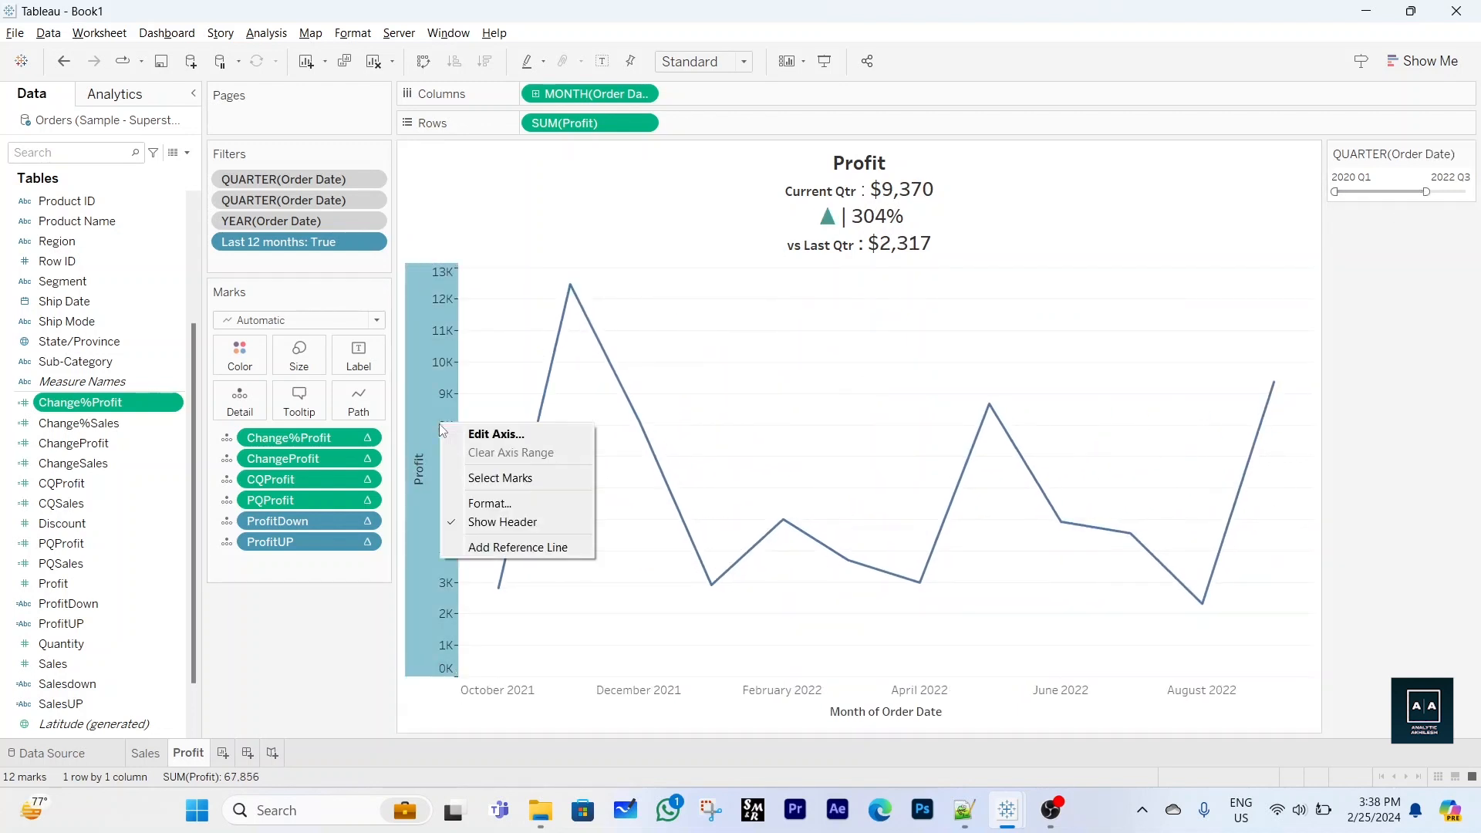
pyautogui.click(494, 526)
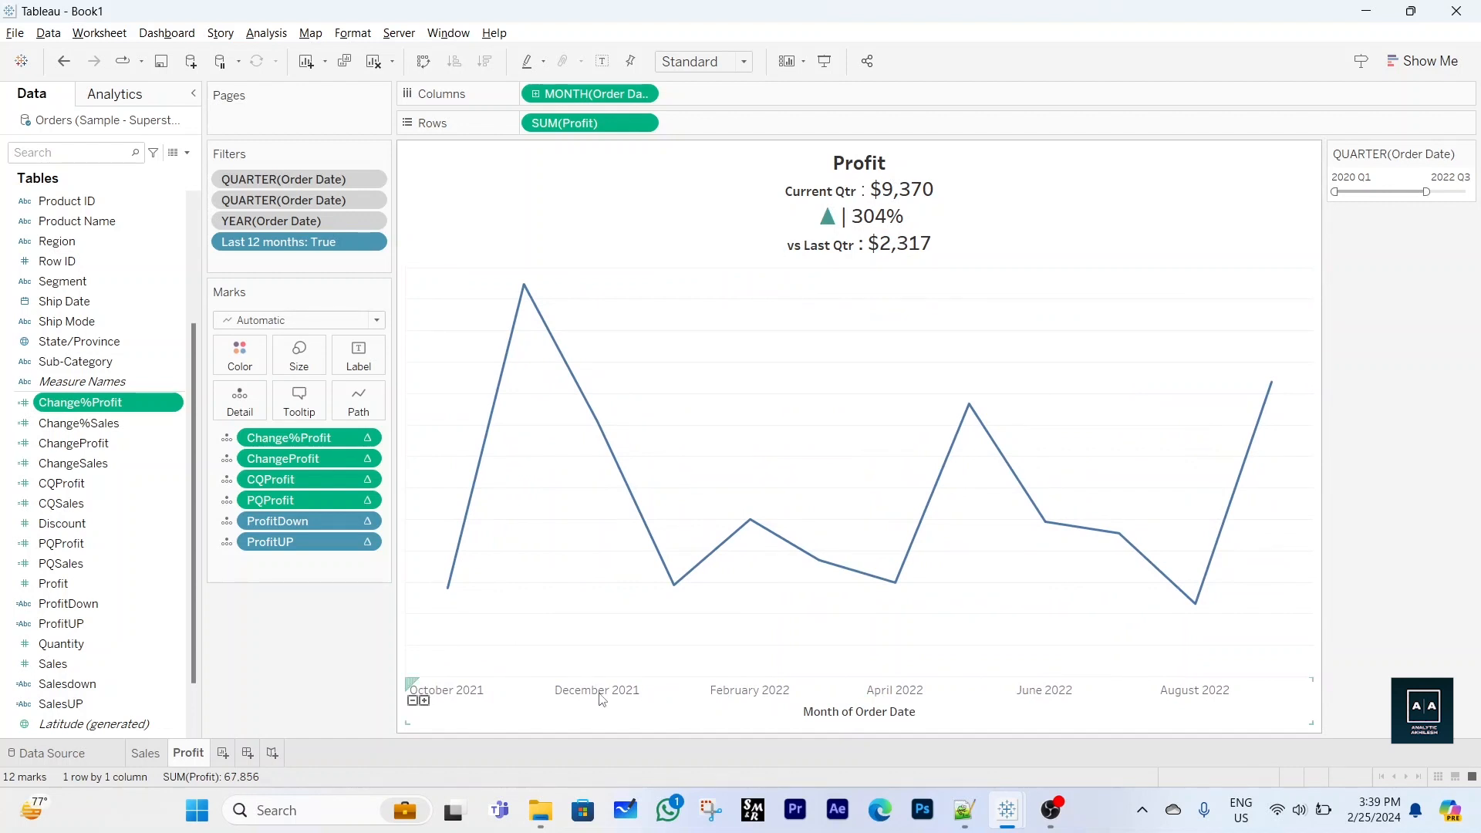
pyautogui.rightClick(602, 699)
pyautogui.click(651, 788)
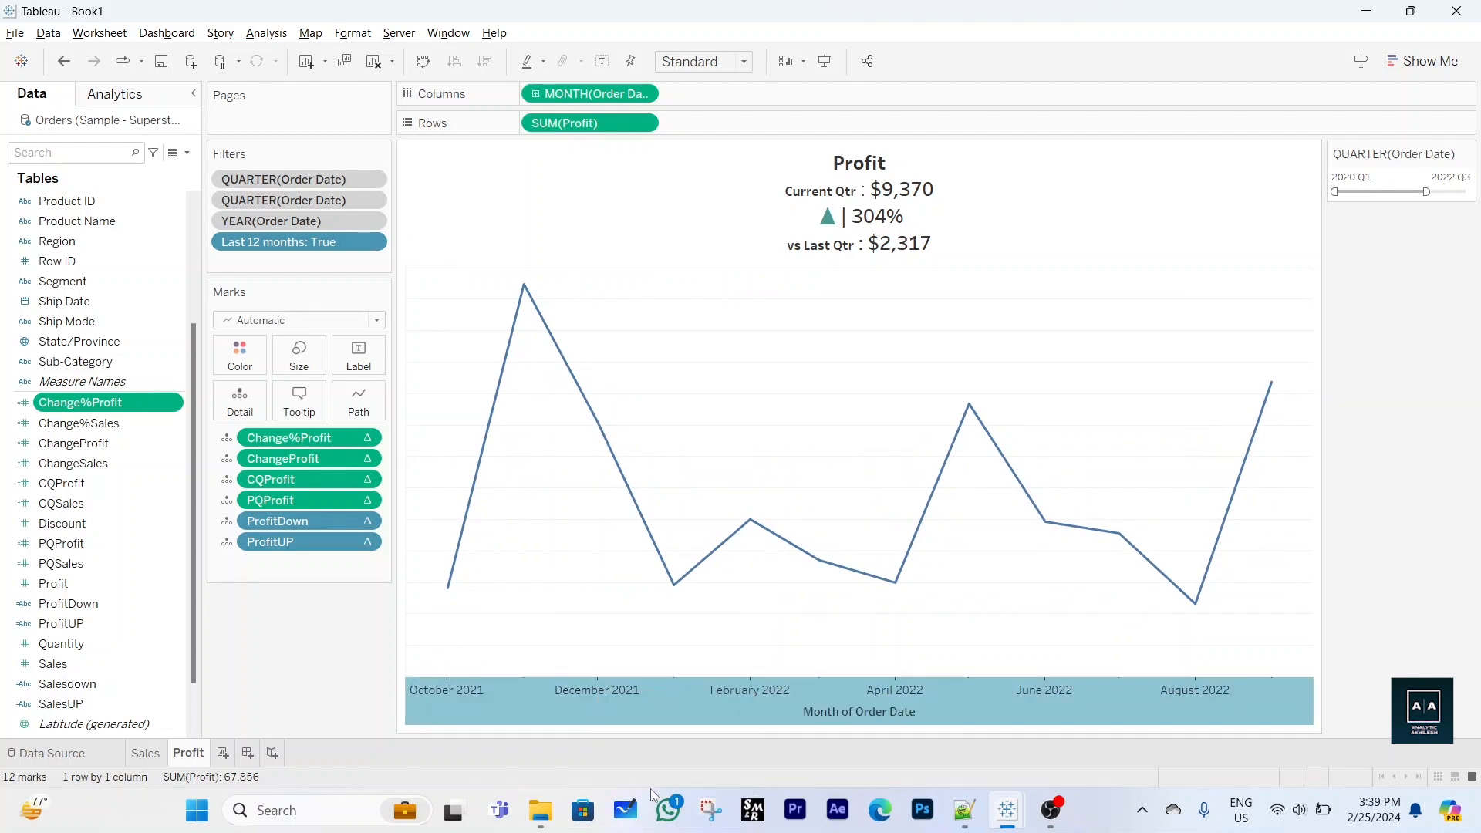
# Hide the headers of the Sales axis and the Month of Order Date axis on the Sales sheet
pyautogui.click(146, 754)
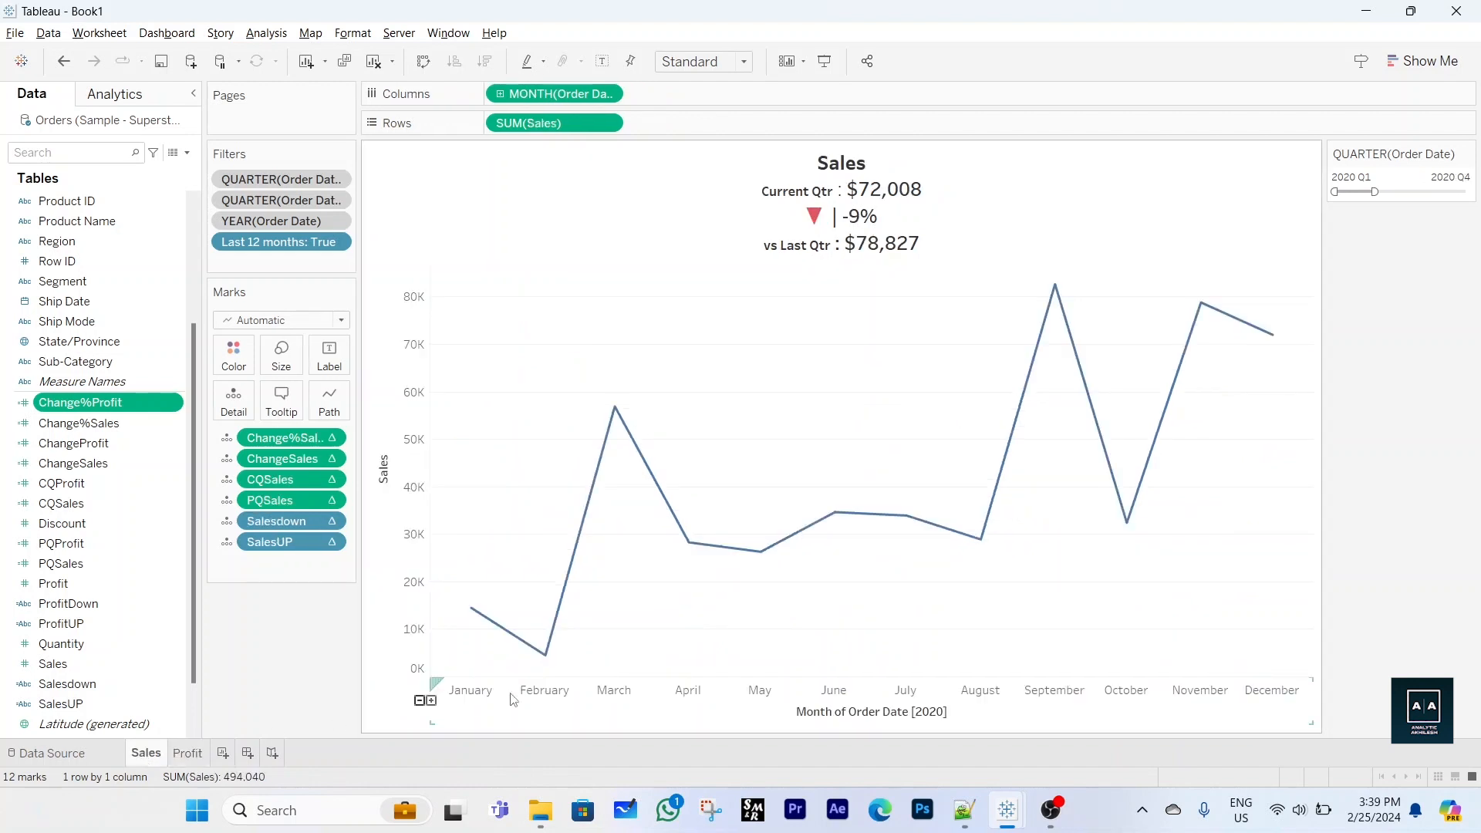
pyautogui.rightClick(404, 561)
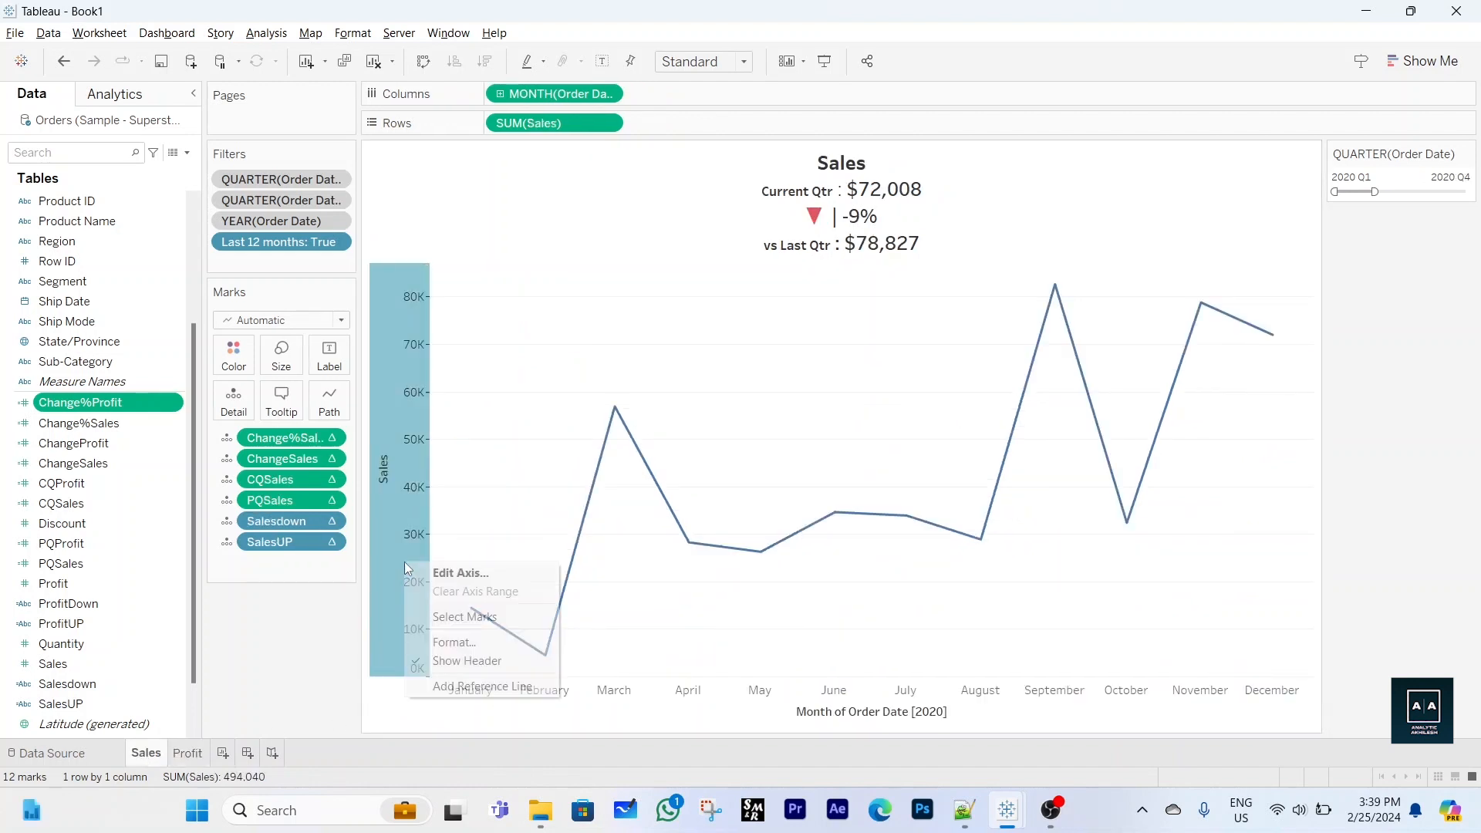
pyautogui.click(454, 666)
pyautogui.rightClick(570, 696)
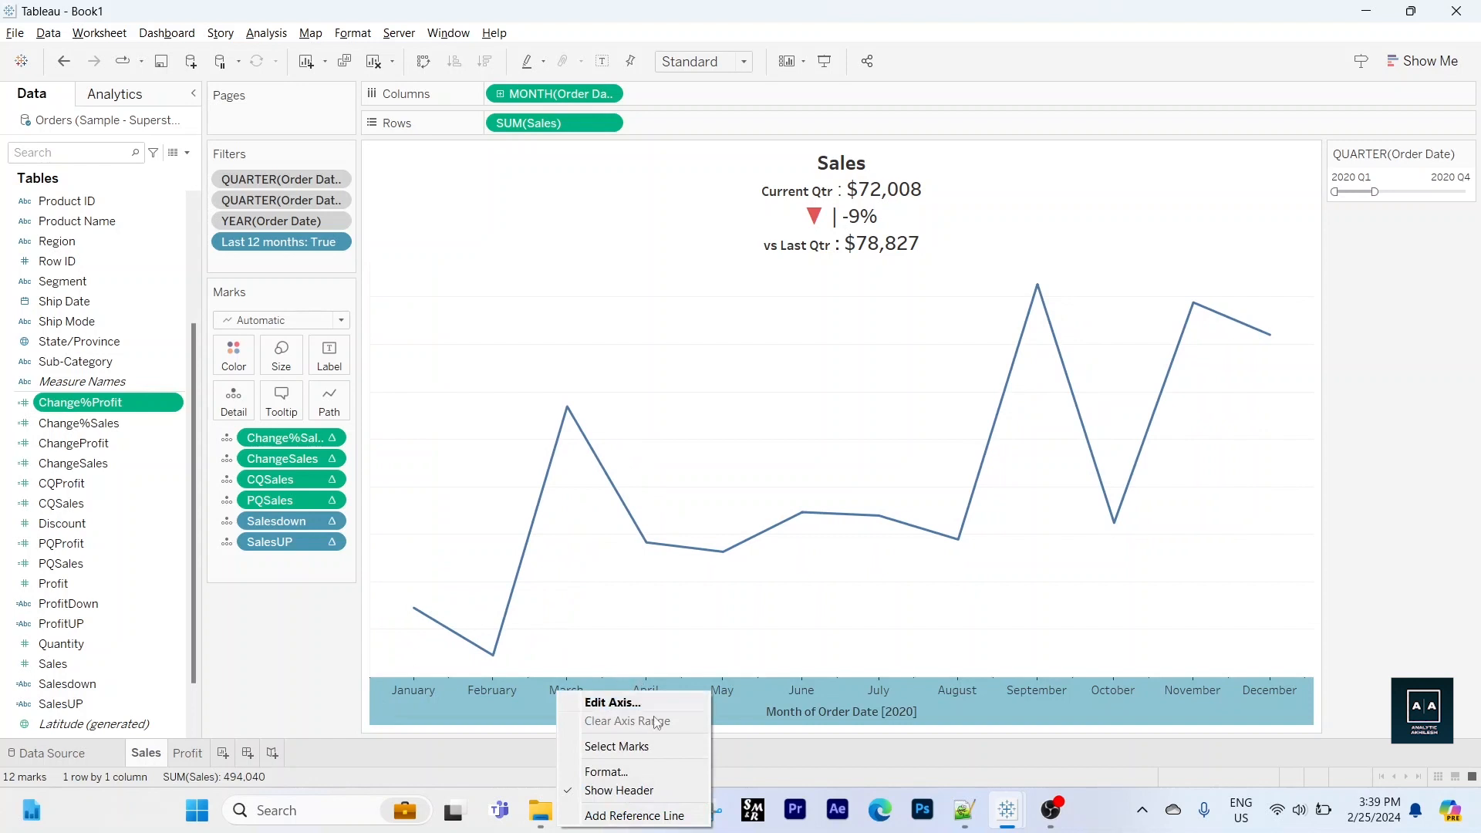
pyautogui.click(643, 792)
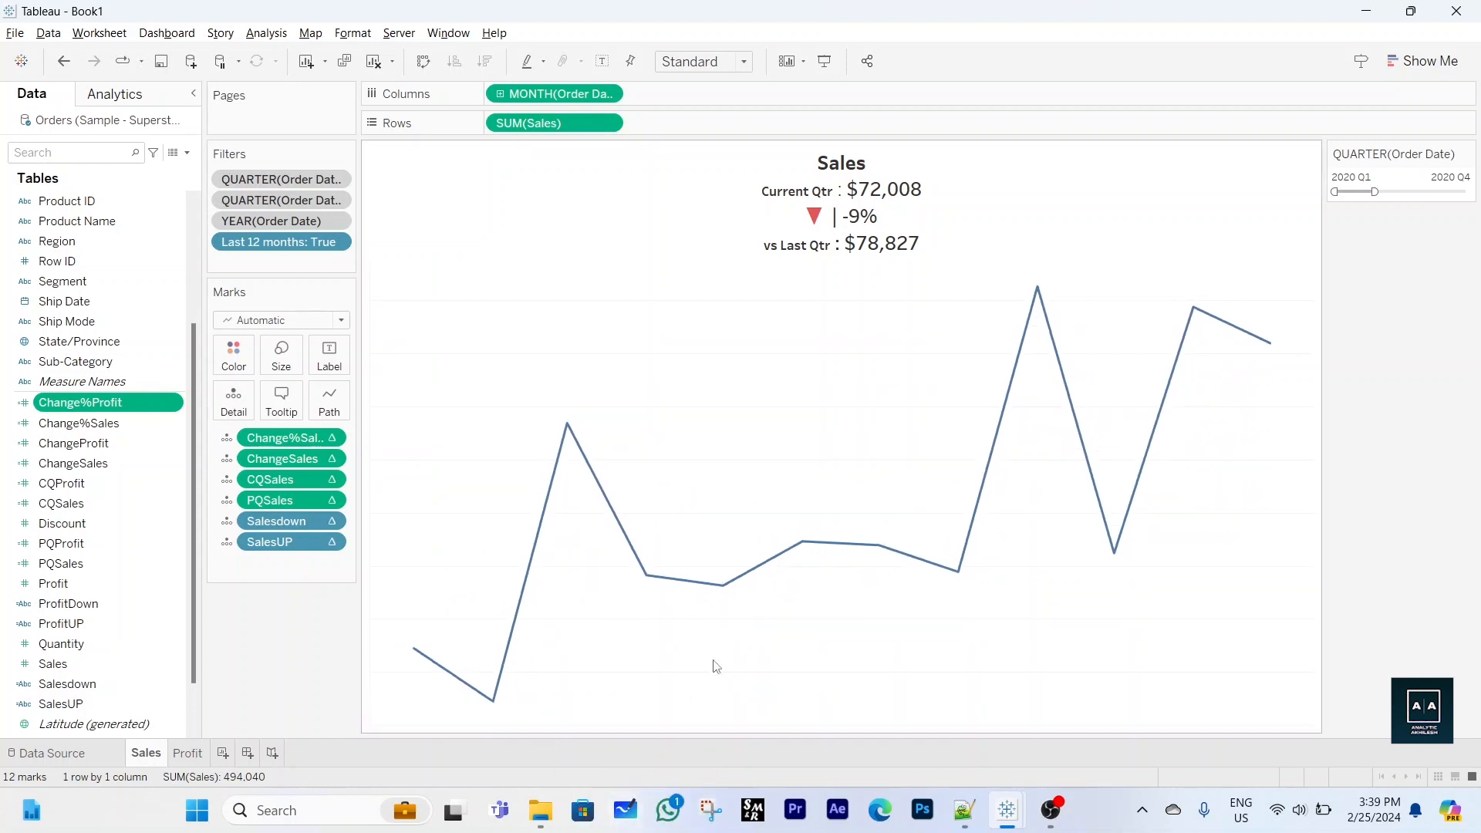
# Set the Profit sheet's quarter filter range to 2020 Q4 through 2021 Q4
pyautogui.click(184, 764)
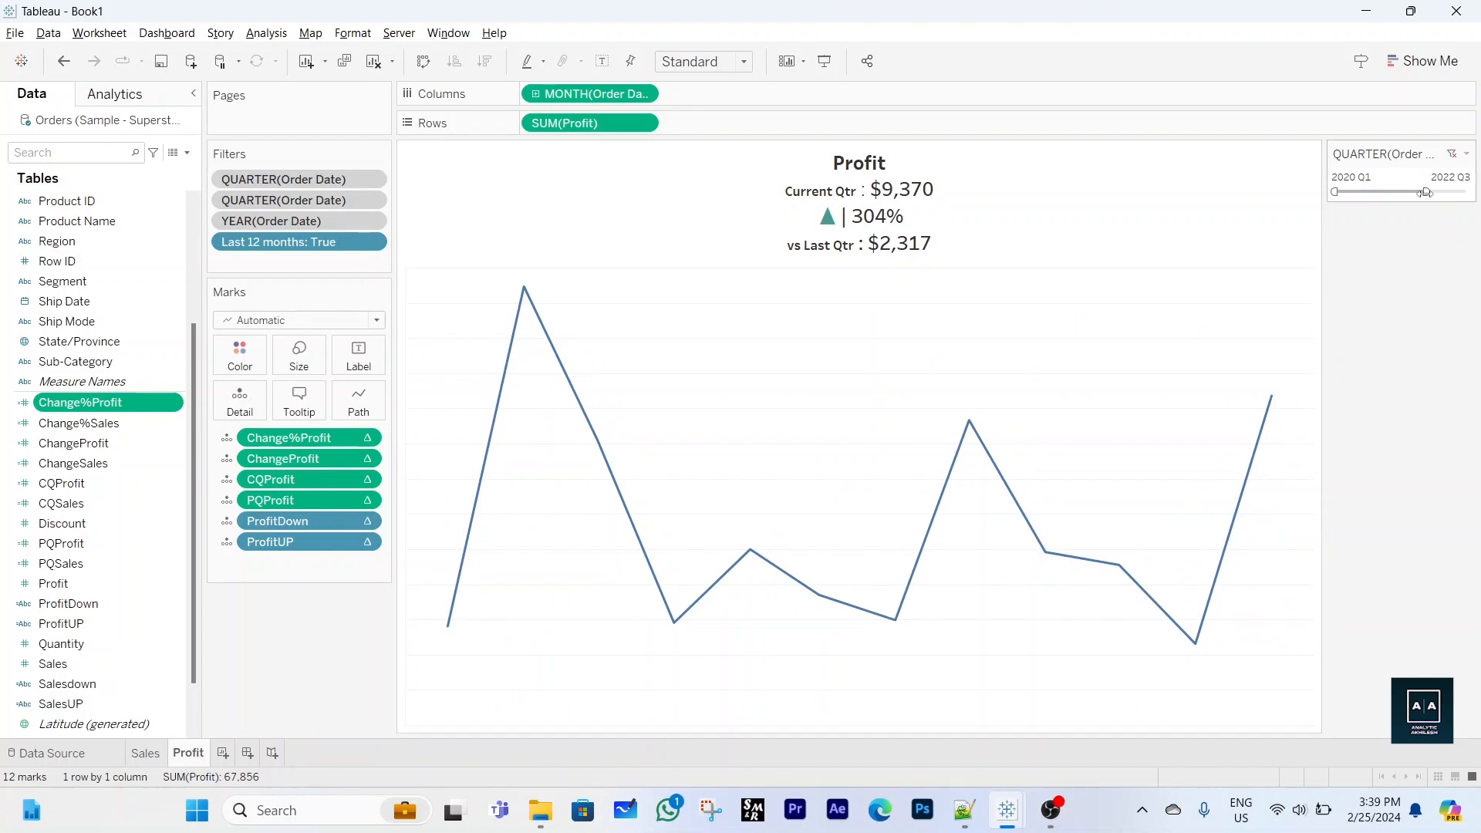
pyautogui.moveTo(1335, 192); pyautogui.dragTo(1407, 193)
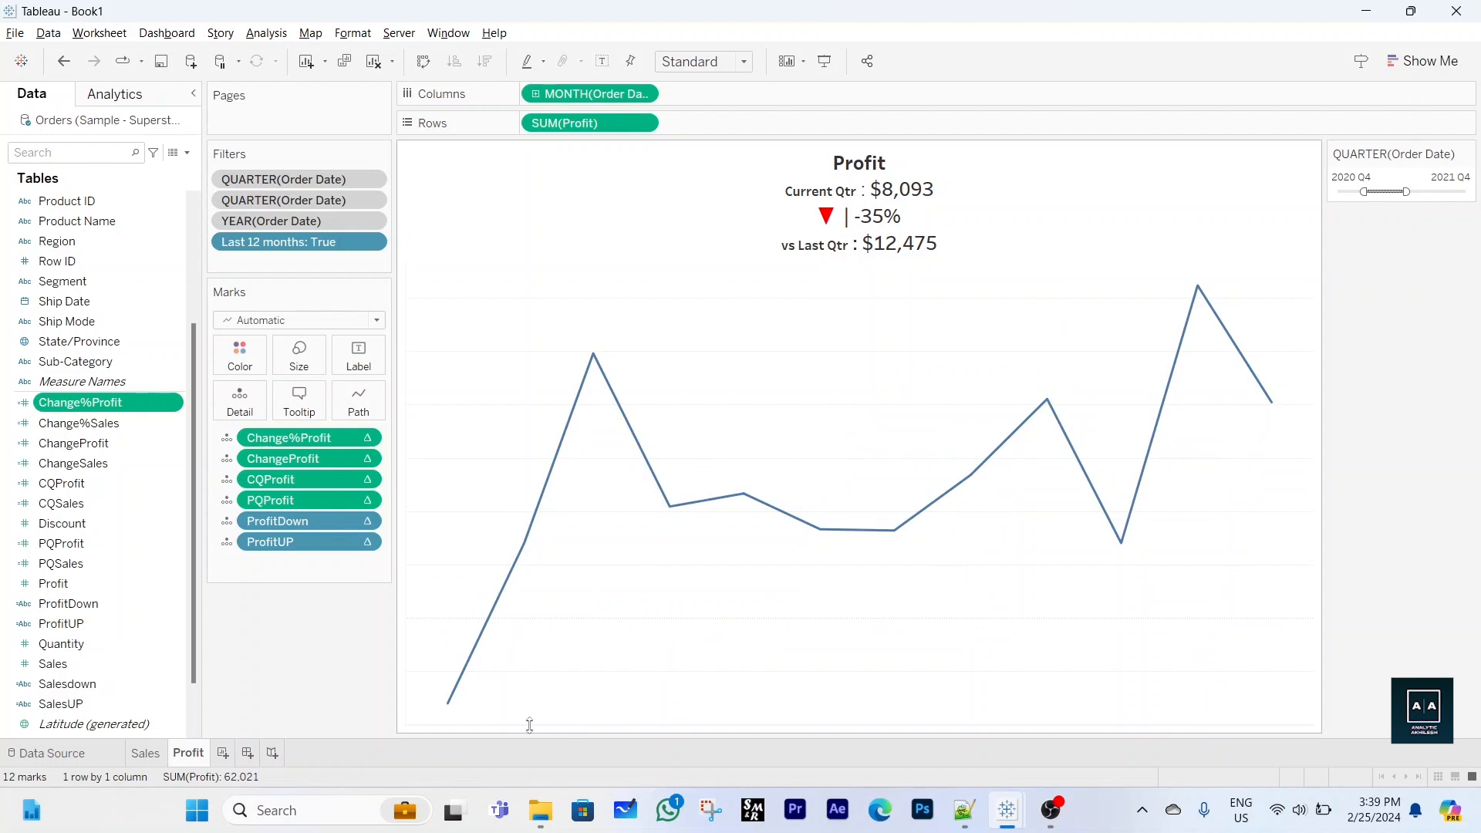
# On the Sales sheet, replace the missing field in the title with AGG(ChangeSales)
pyautogui.moveTo(148, 761)
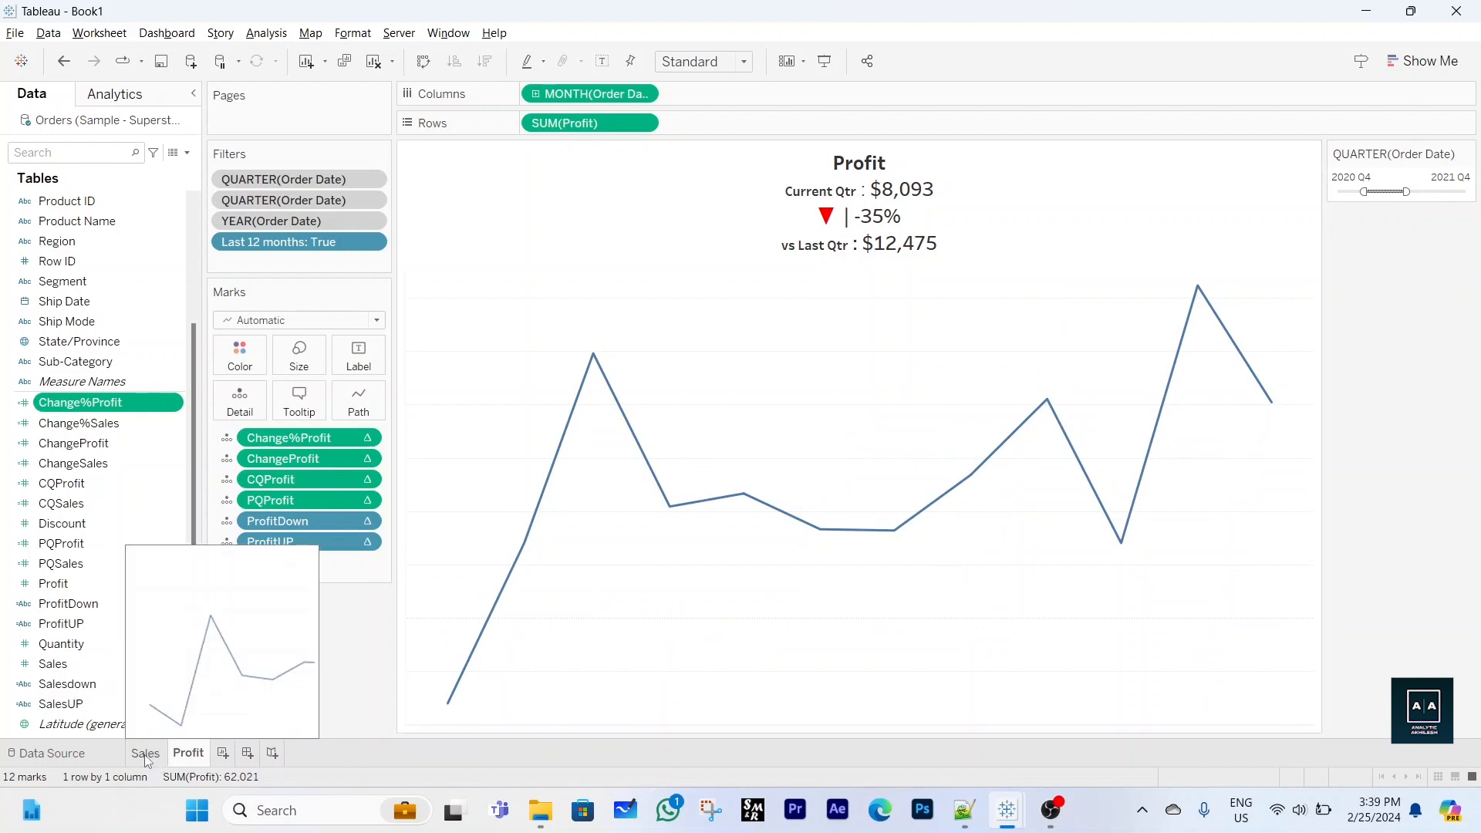
pyautogui.click(146, 754)
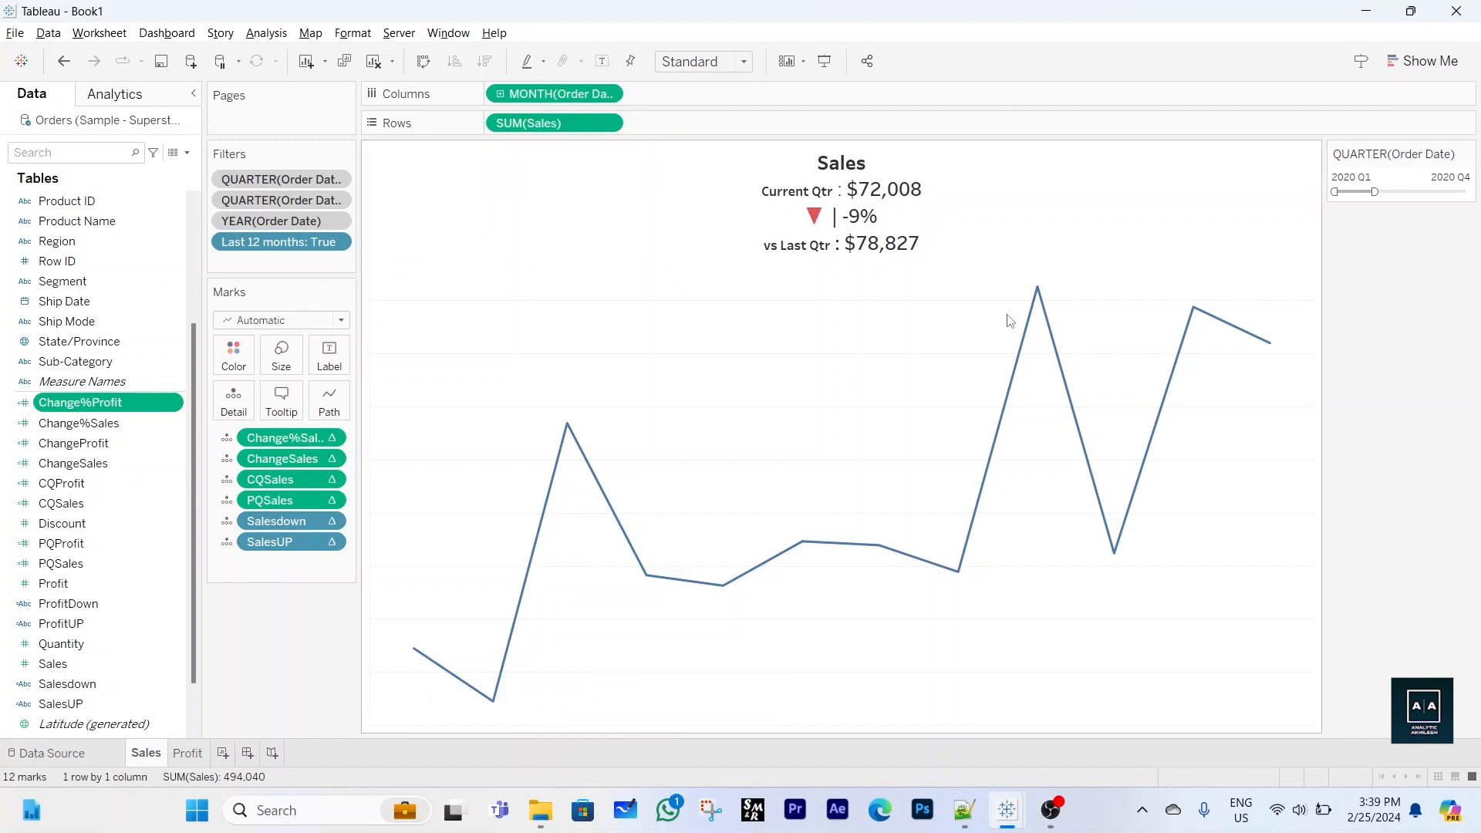
pyautogui.doubleClick(993, 203)
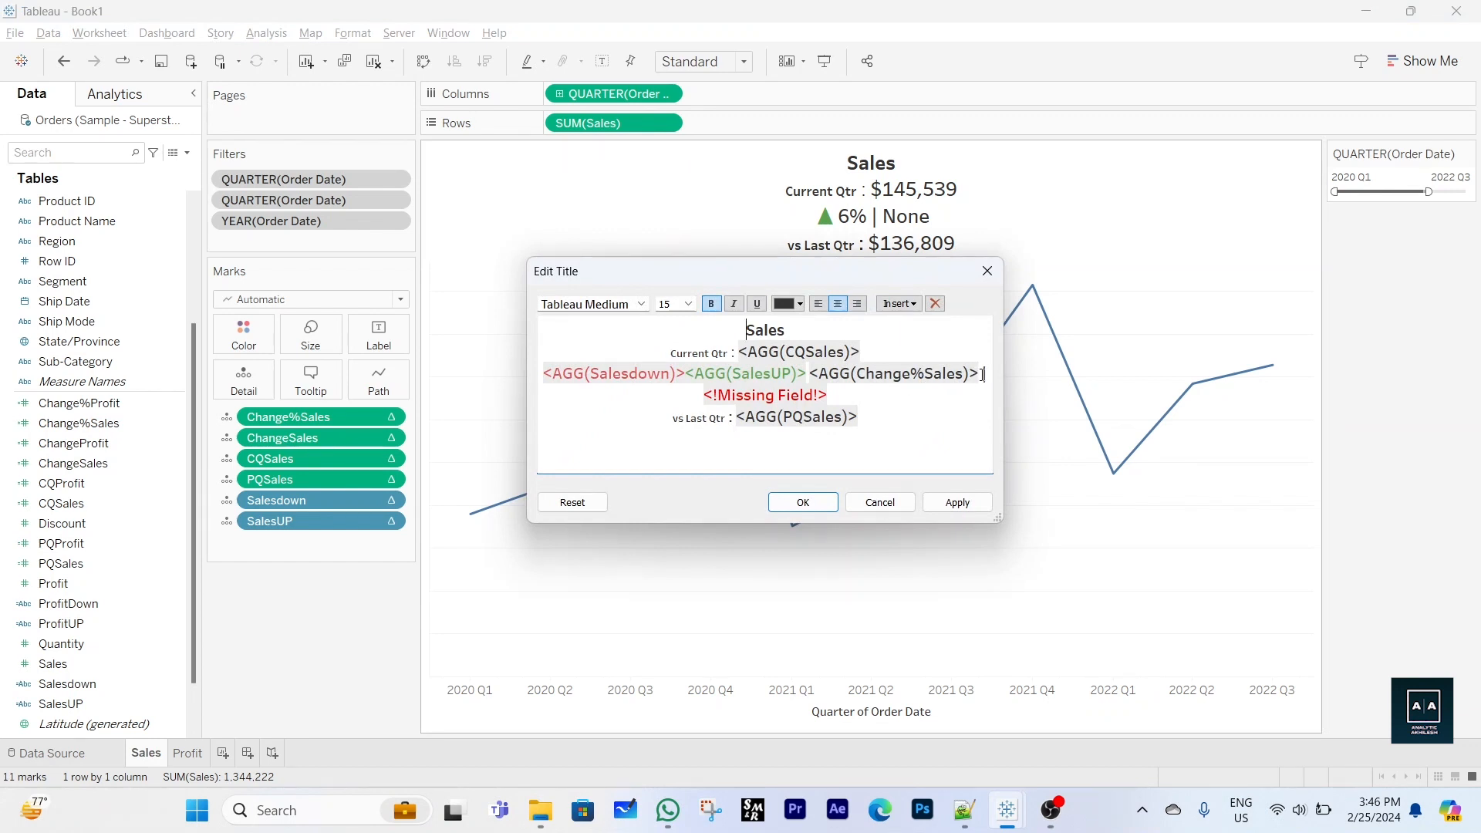
pyautogui.moveTo(702, 398); pyautogui.dragTo(835, 394)
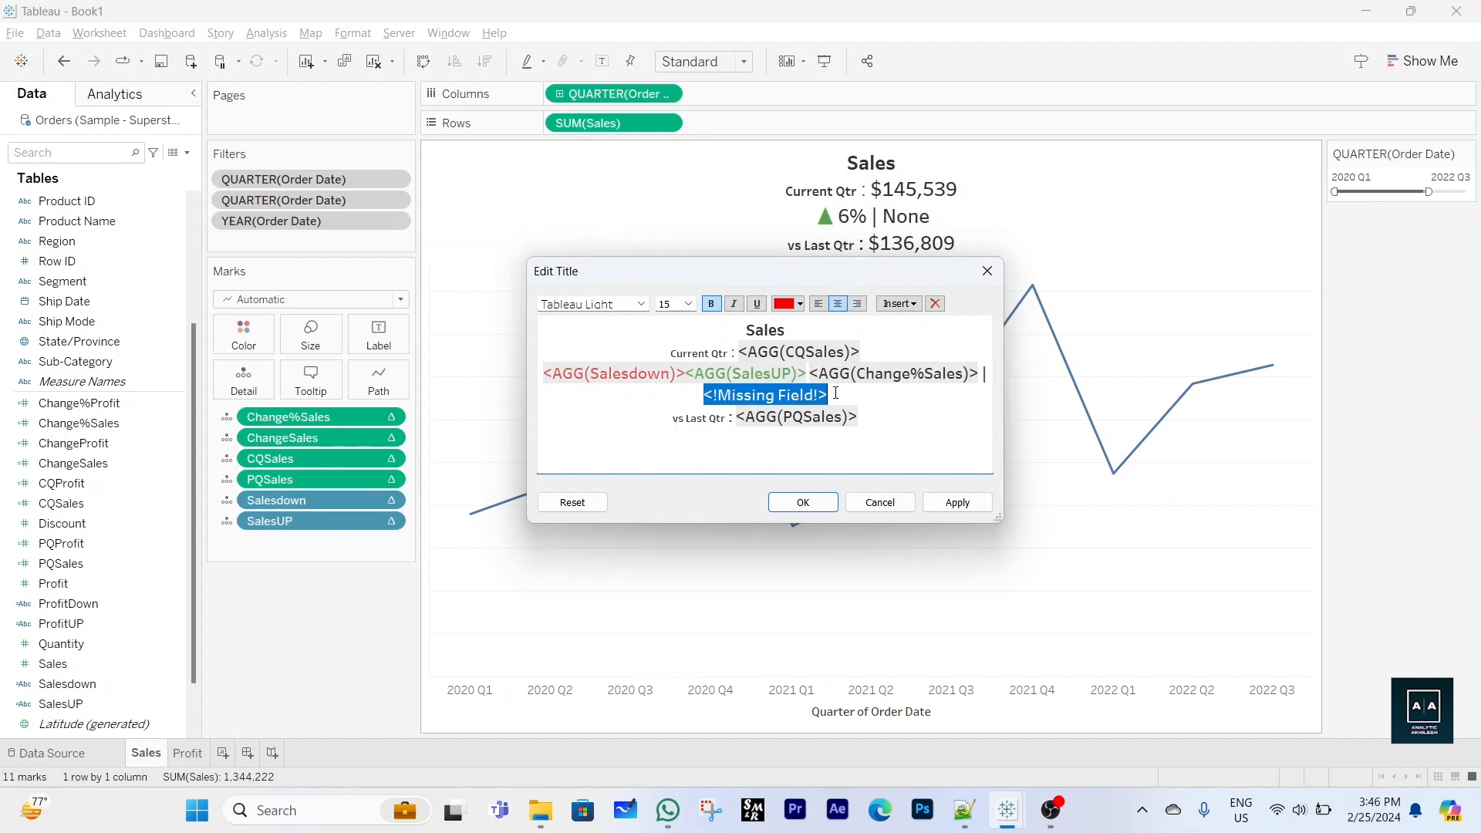
pyautogui.click(913, 305)
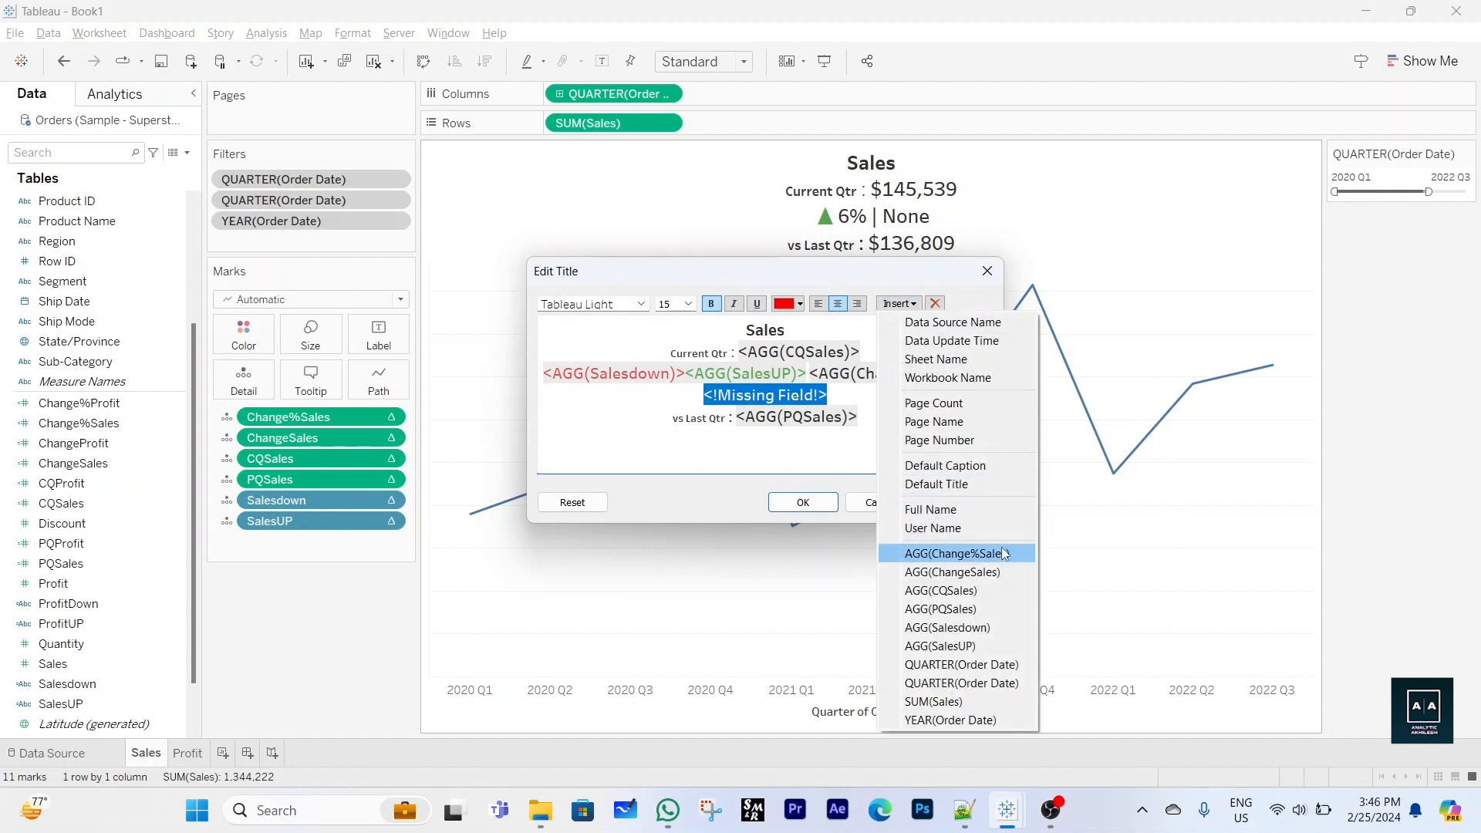
pyautogui.click(987, 572)
pyautogui.click(803, 502)
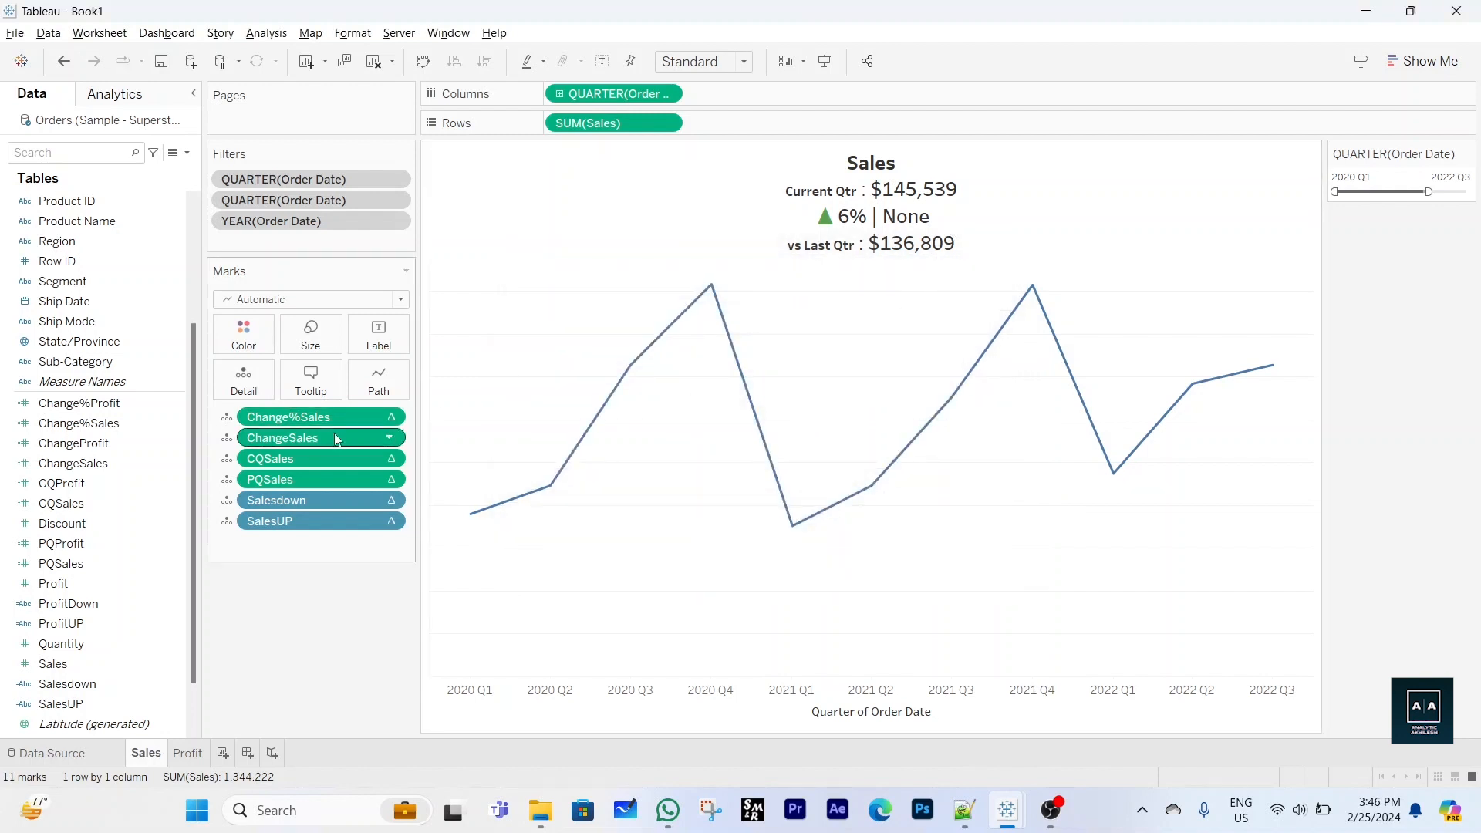
# Remove the vertical bar and AGG(ChangeSales) from the Sales title
pyautogui.doubleClick(961, 223)
pyautogui.click(875, 397)
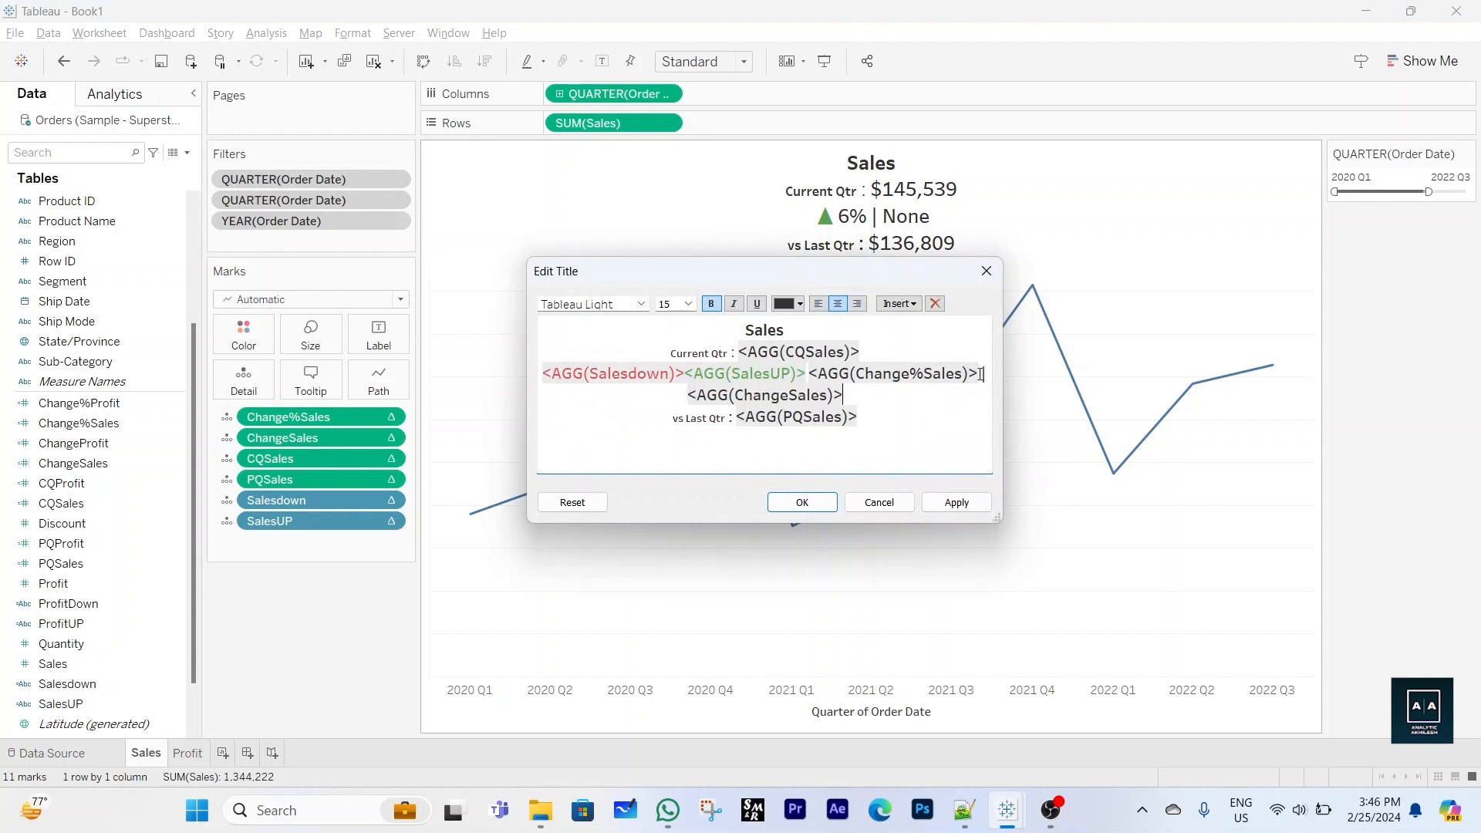
pyautogui.moveTo(981, 373); pyautogui.dragTo(978, 388)
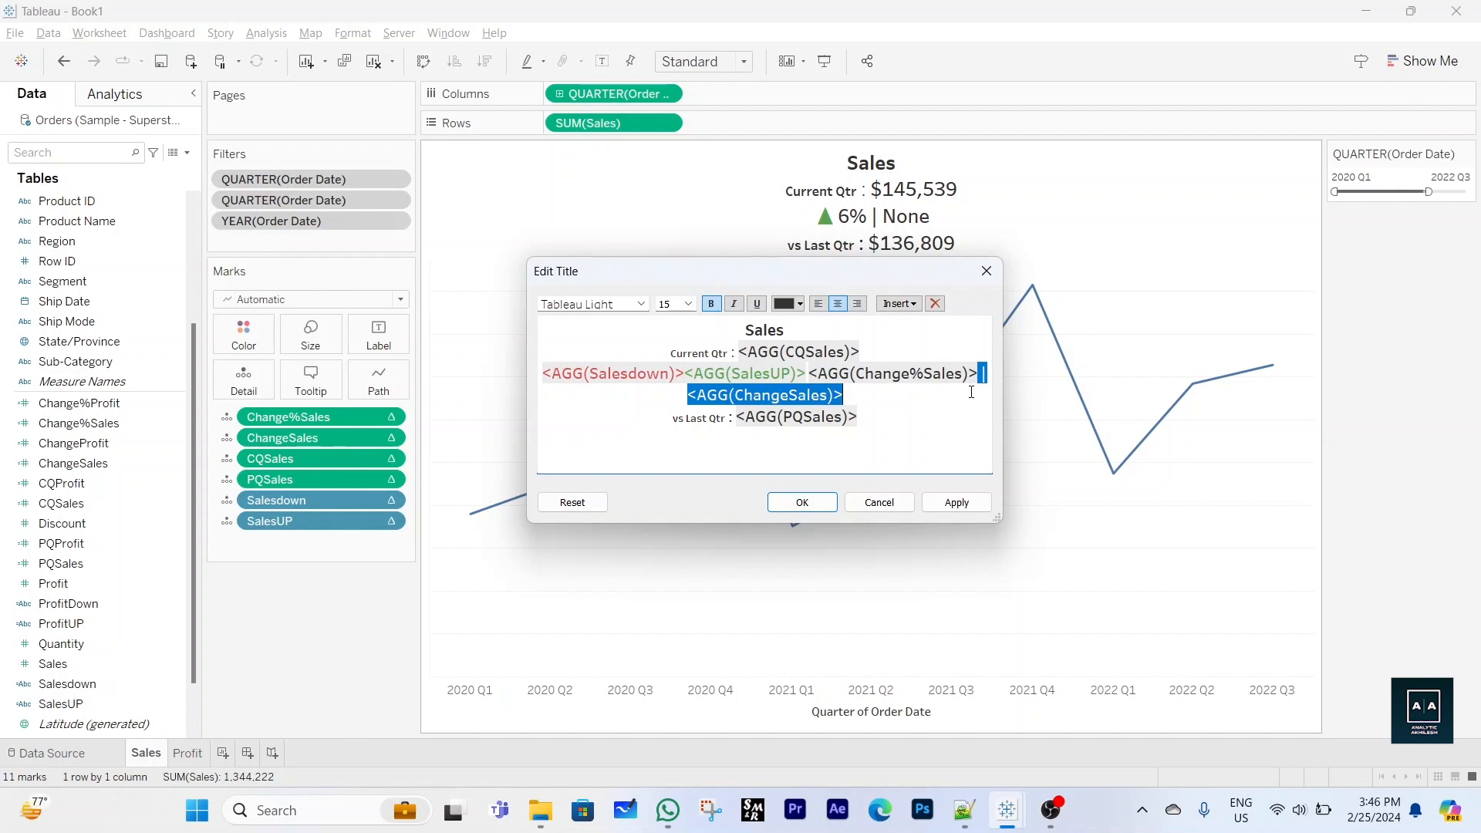
pyautogui.press('Delete')
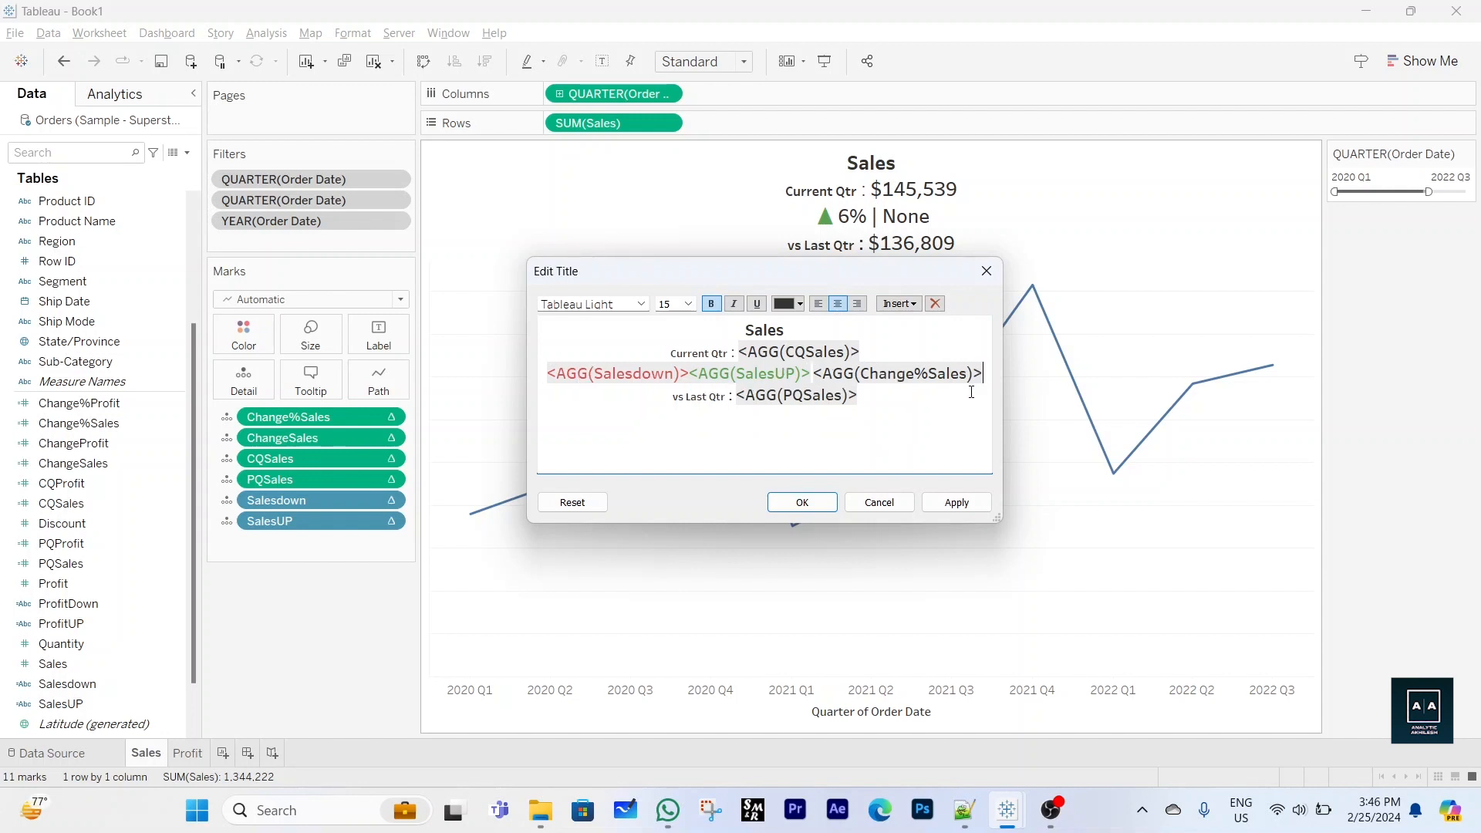
pyautogui.click(802, 502)
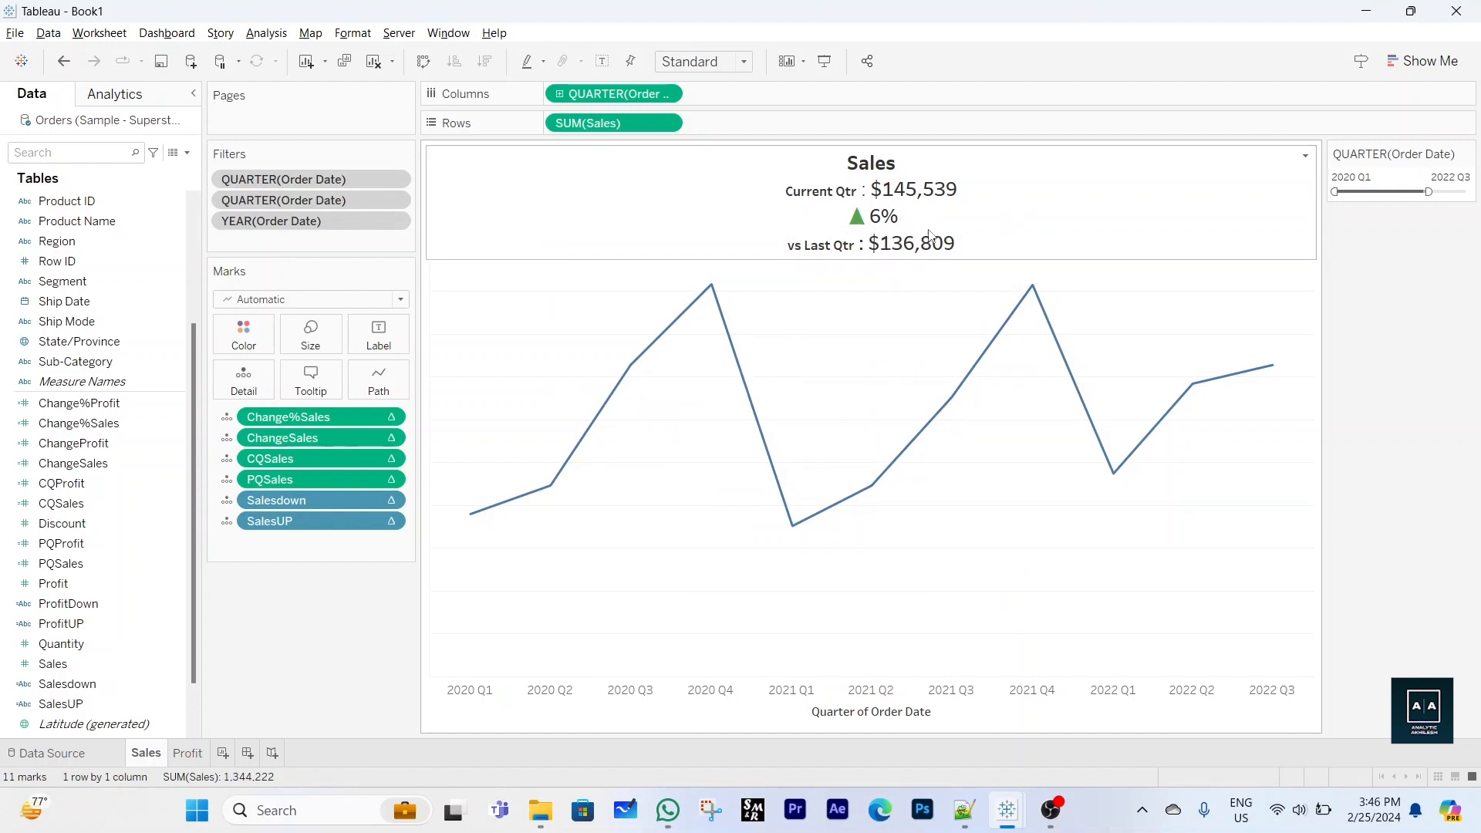
# Add a vertical bar after AGG(Change%Sales) in the Sales title and pull the vs Last Qtr text onto the same line
pyautogui.doubleClick(934, 216)
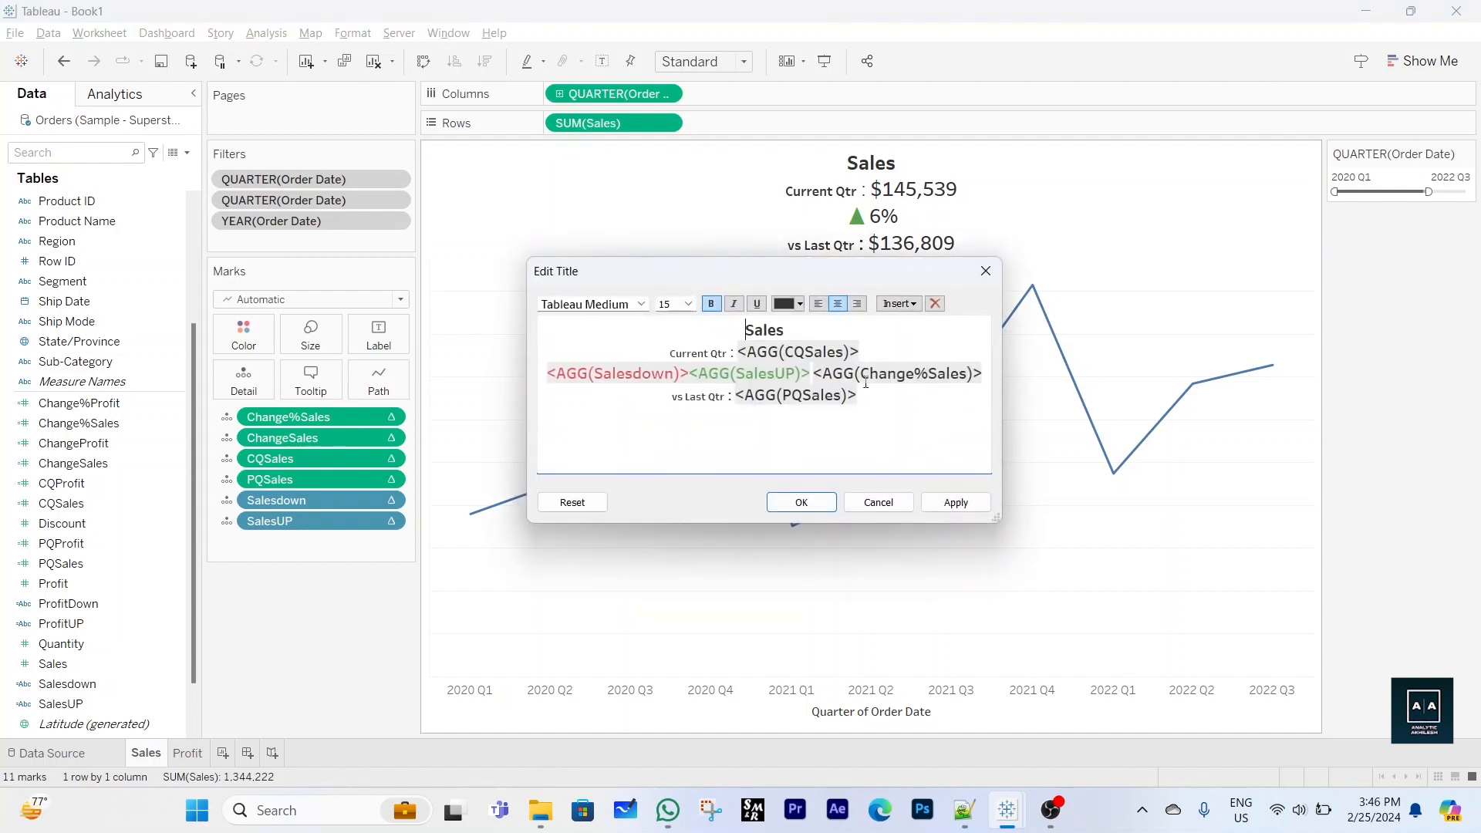
pyautogui.click(985, 373)
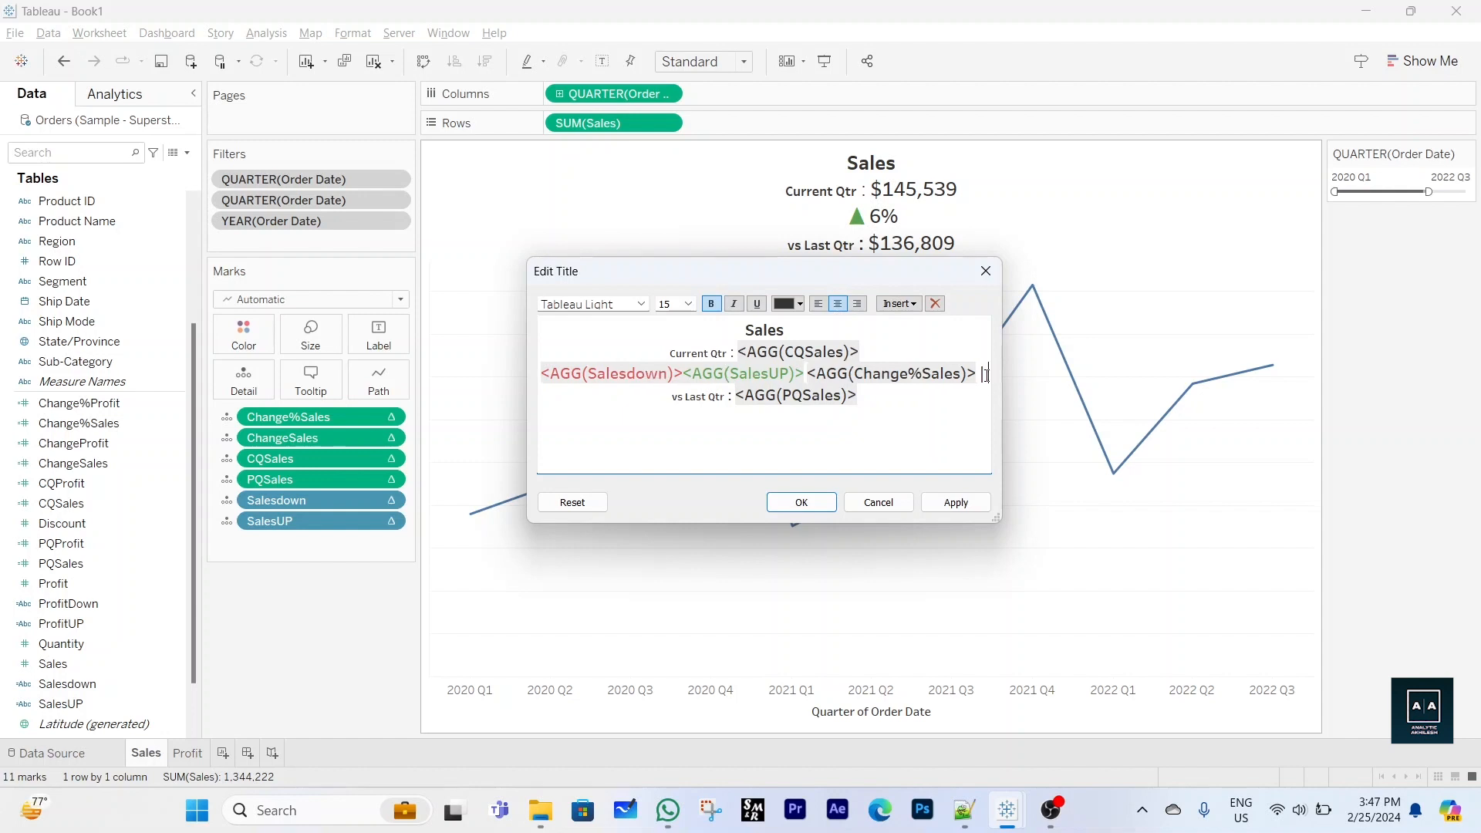
pyautogui.press('Delete')
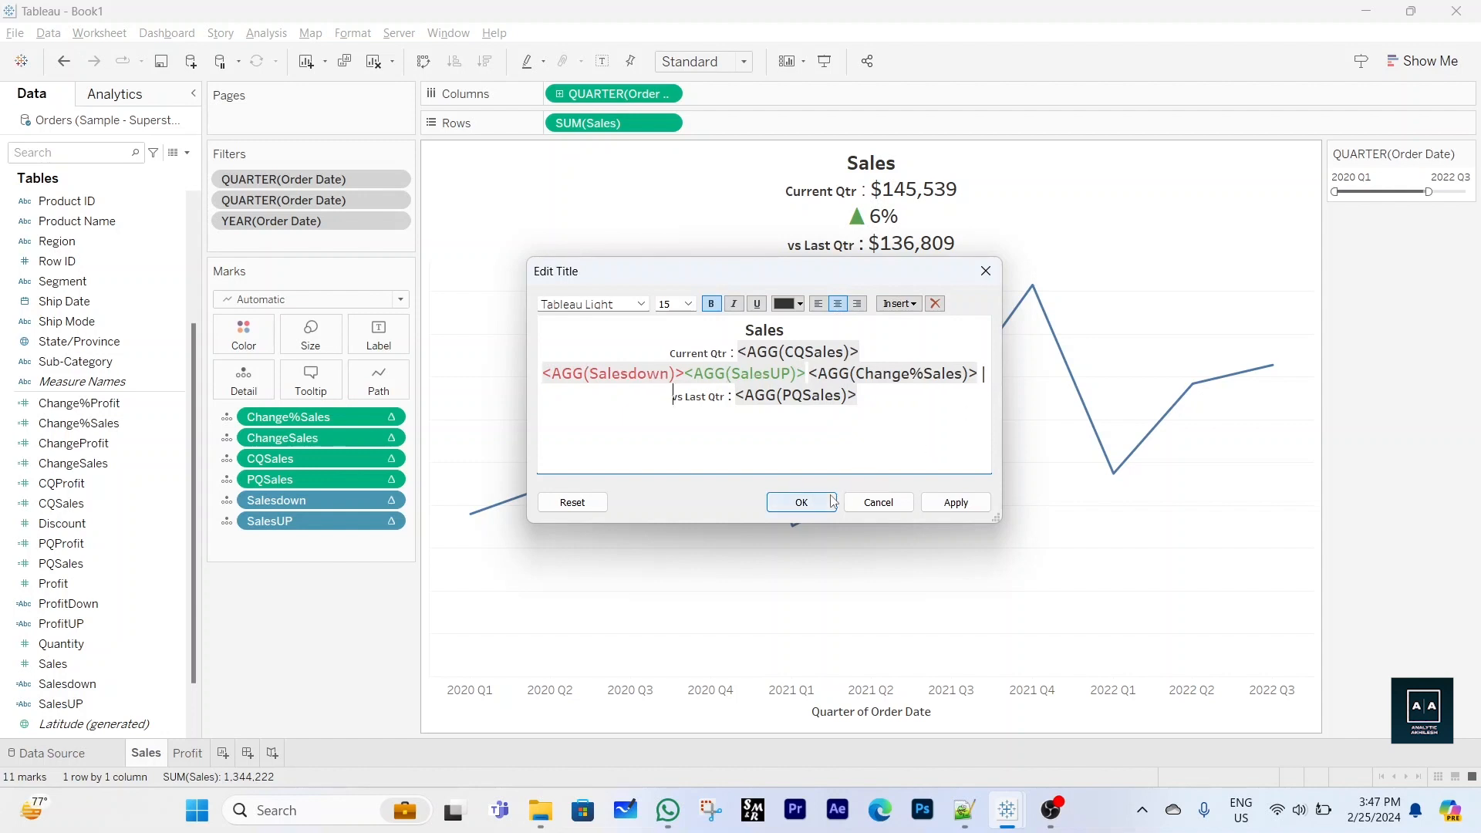
pyautogui.click(801, 502)
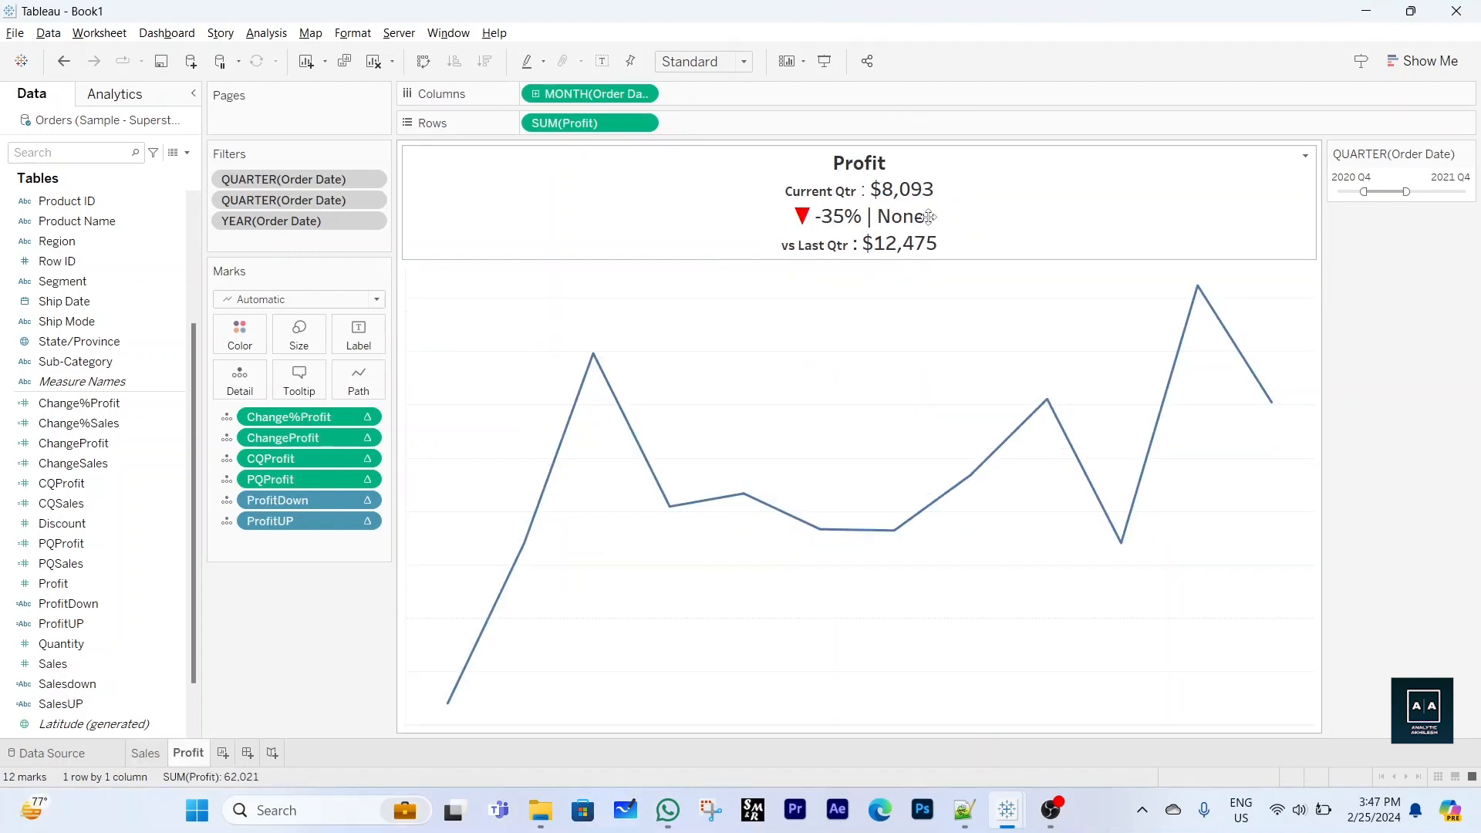
# Delete AGG(ChangeProfit) from the Profit sheet's title and join the vs Last Qtr text onto the percentage change line
pyautogui.doubleClick(930, 216)
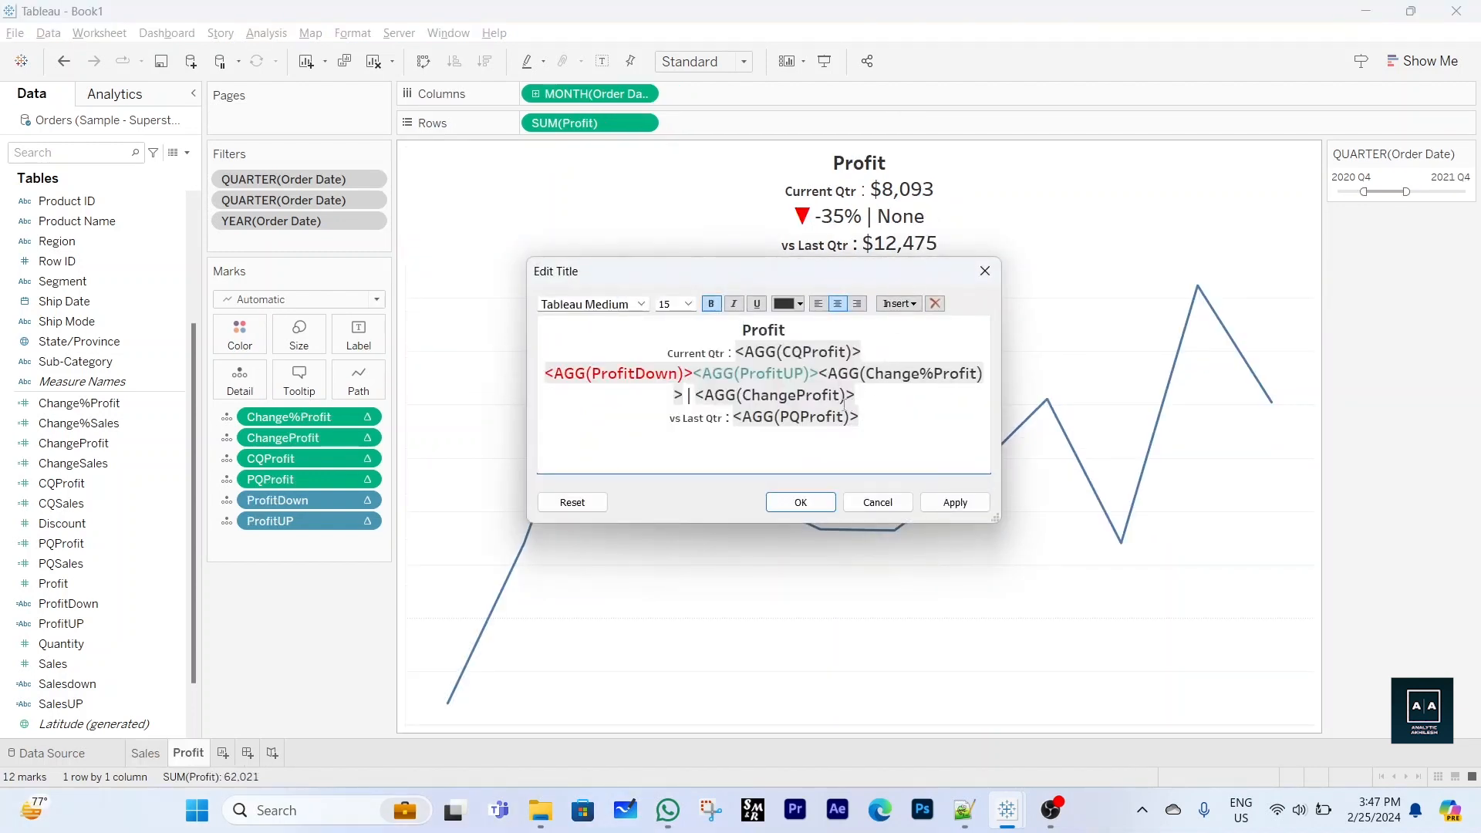
pyautogui.moveTo(695, 395); pyautogui.dragTo(872, 394)
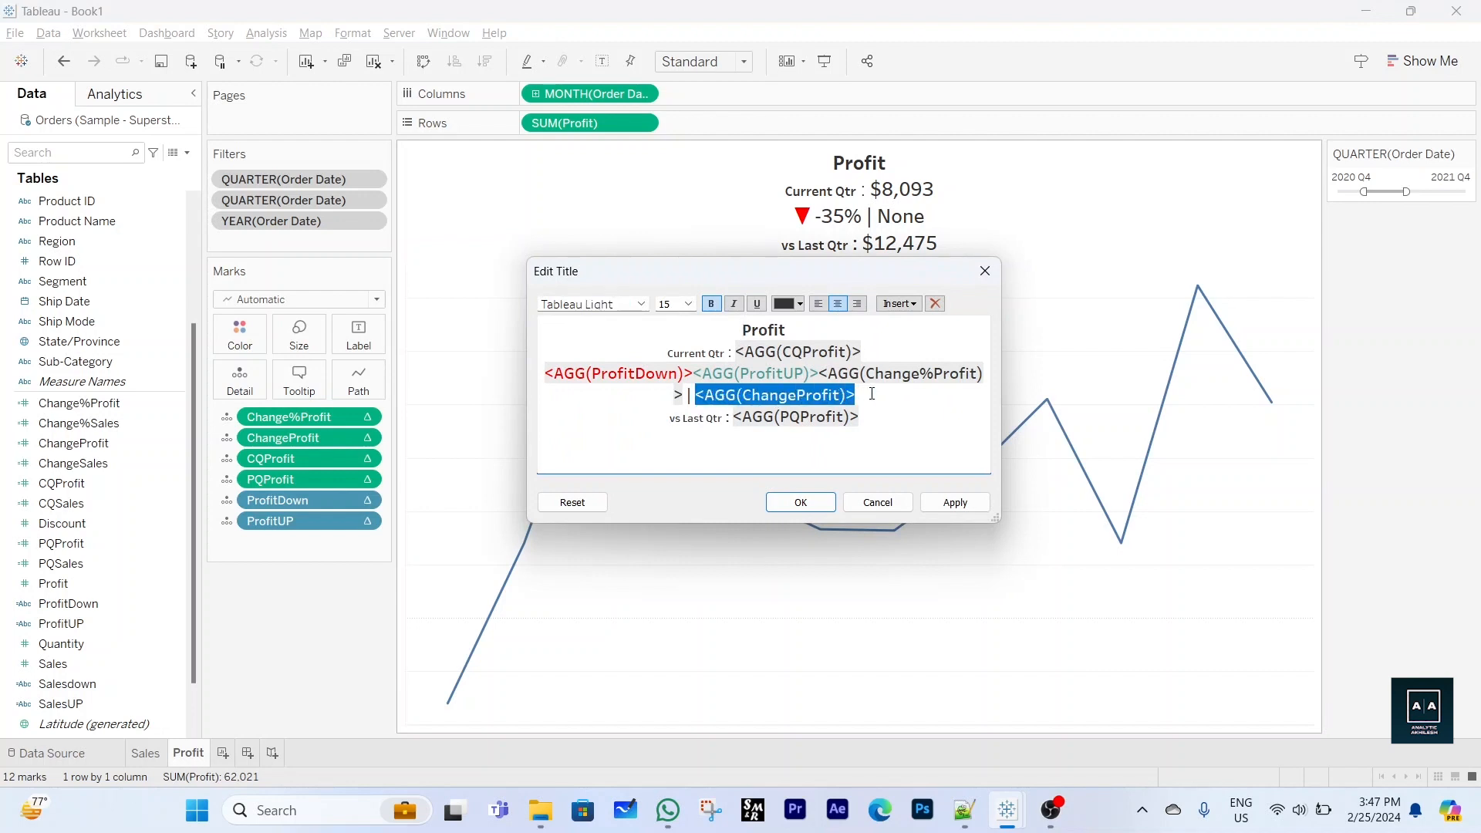
pyautogui.press('Delete')
pyautogui.press('Delete')
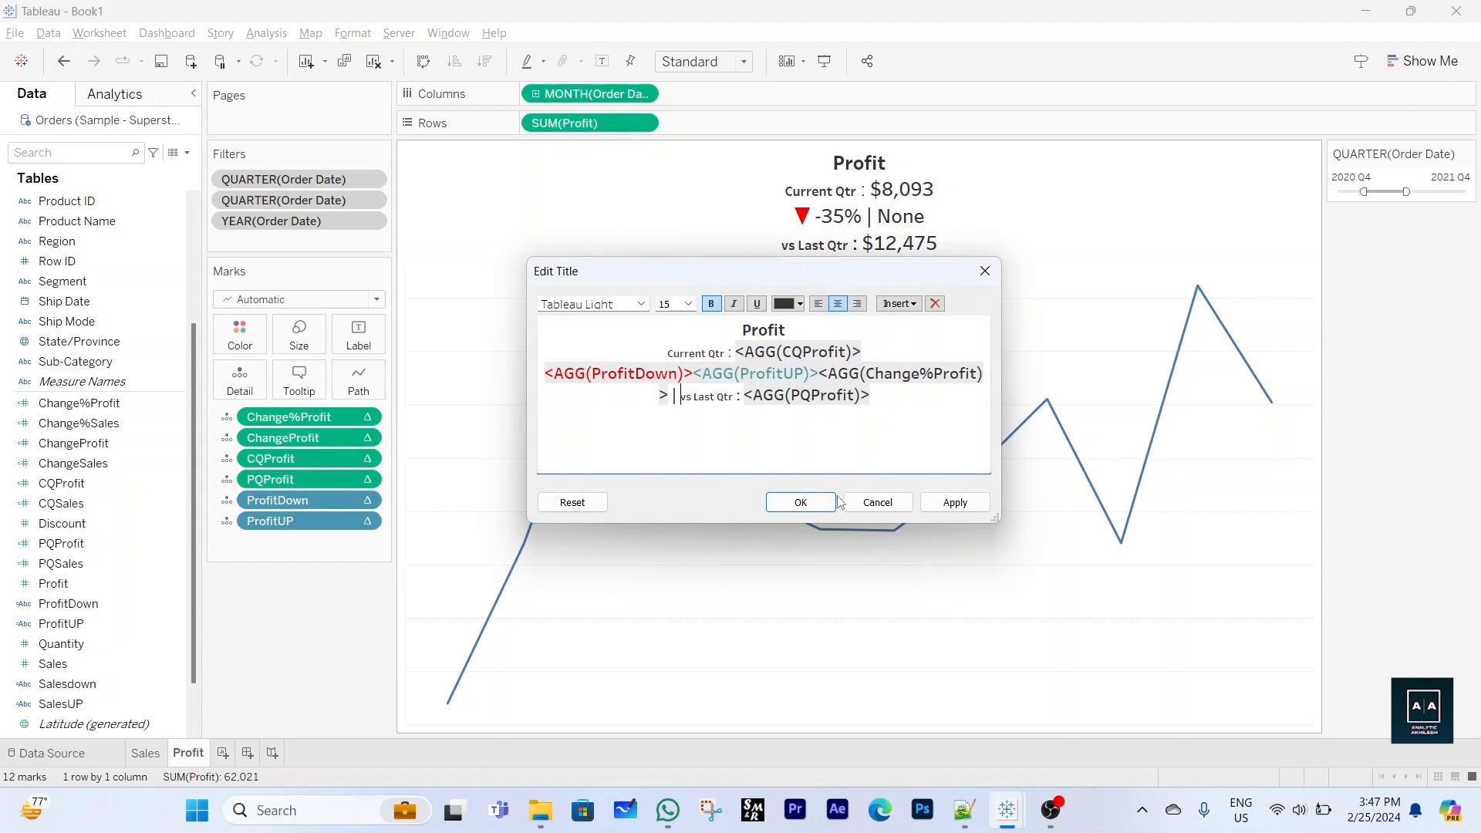
pyautogui.click(803, 502)
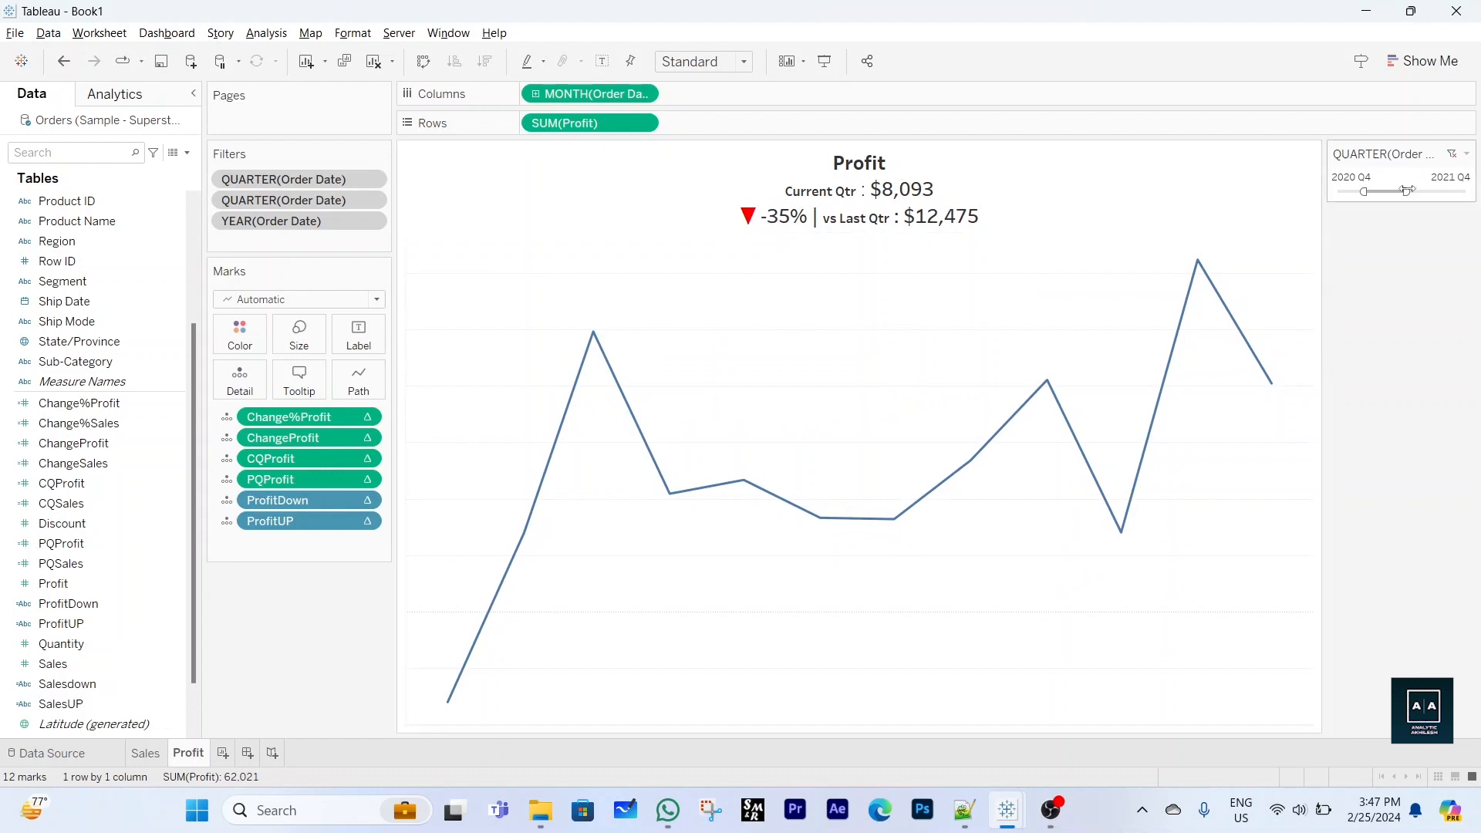
# Start the Profit sheet's quarter range at 2020 Q1 and add a Last 12 months filter set to True
pyautogui.moveTo(1406, 191)
pyautogui.mouseDown()
pyautogui.moveTo(1421, 192)
pyautogui.moveTo(1343, 193)
pyautogui.moveTo(1402, 191)
pyautogui.mouseUp()
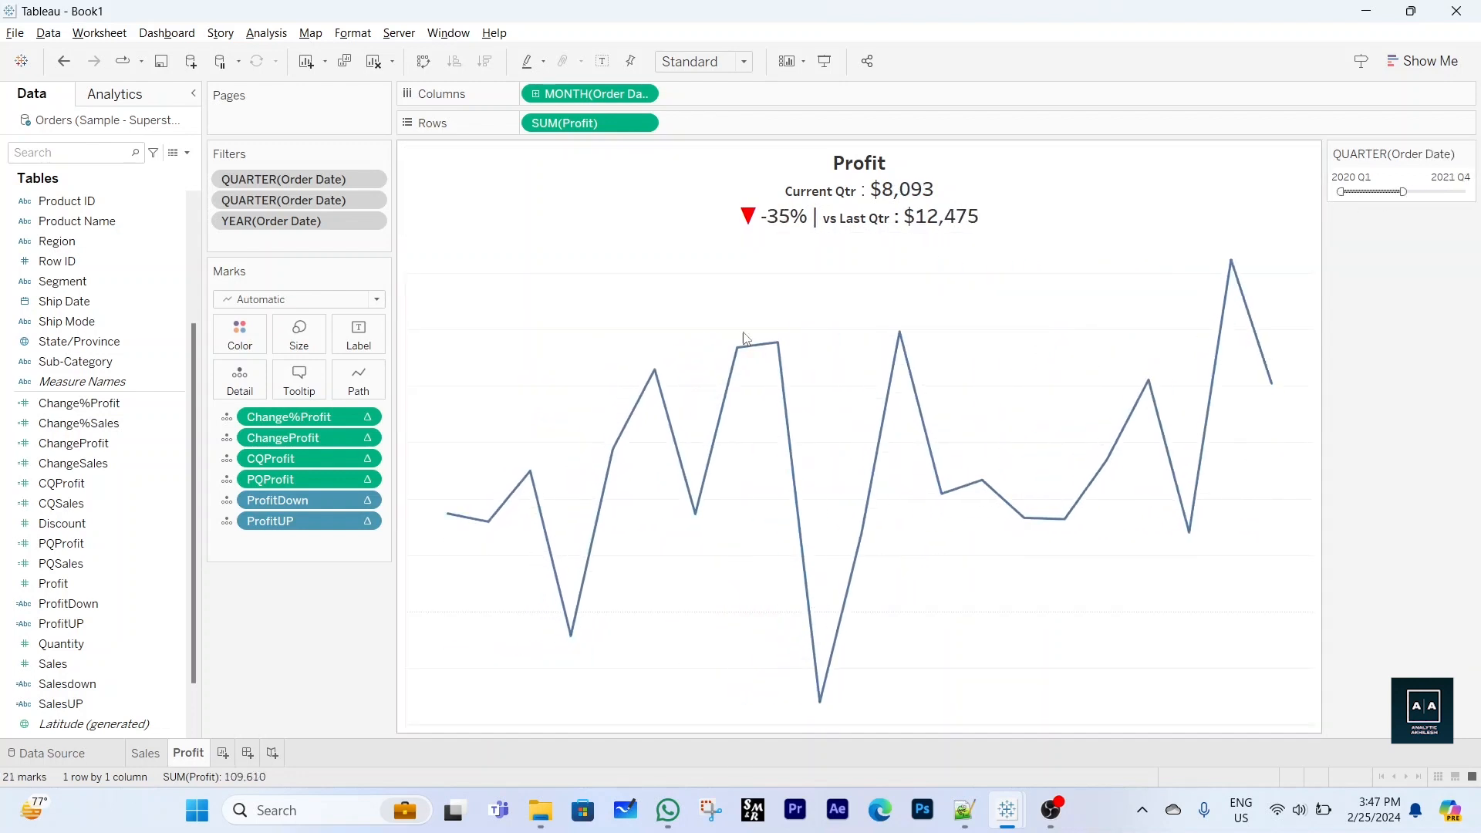
pyautogui.scroll(2, 84, 267)
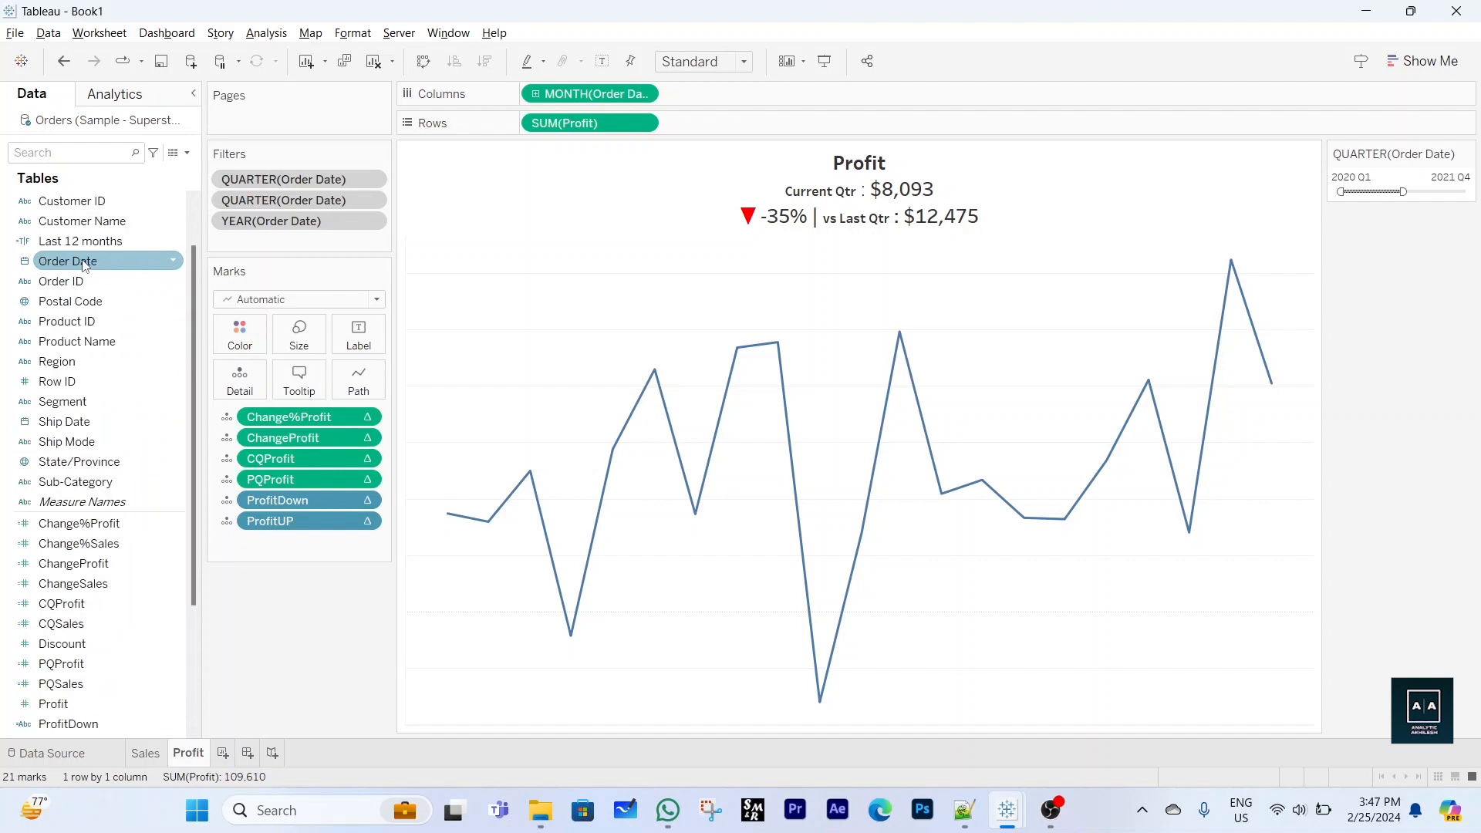
pyautogui.moveTo(80, 241); pyautogui.dragTo(268, 248)
pyautogui.click(582, 281)
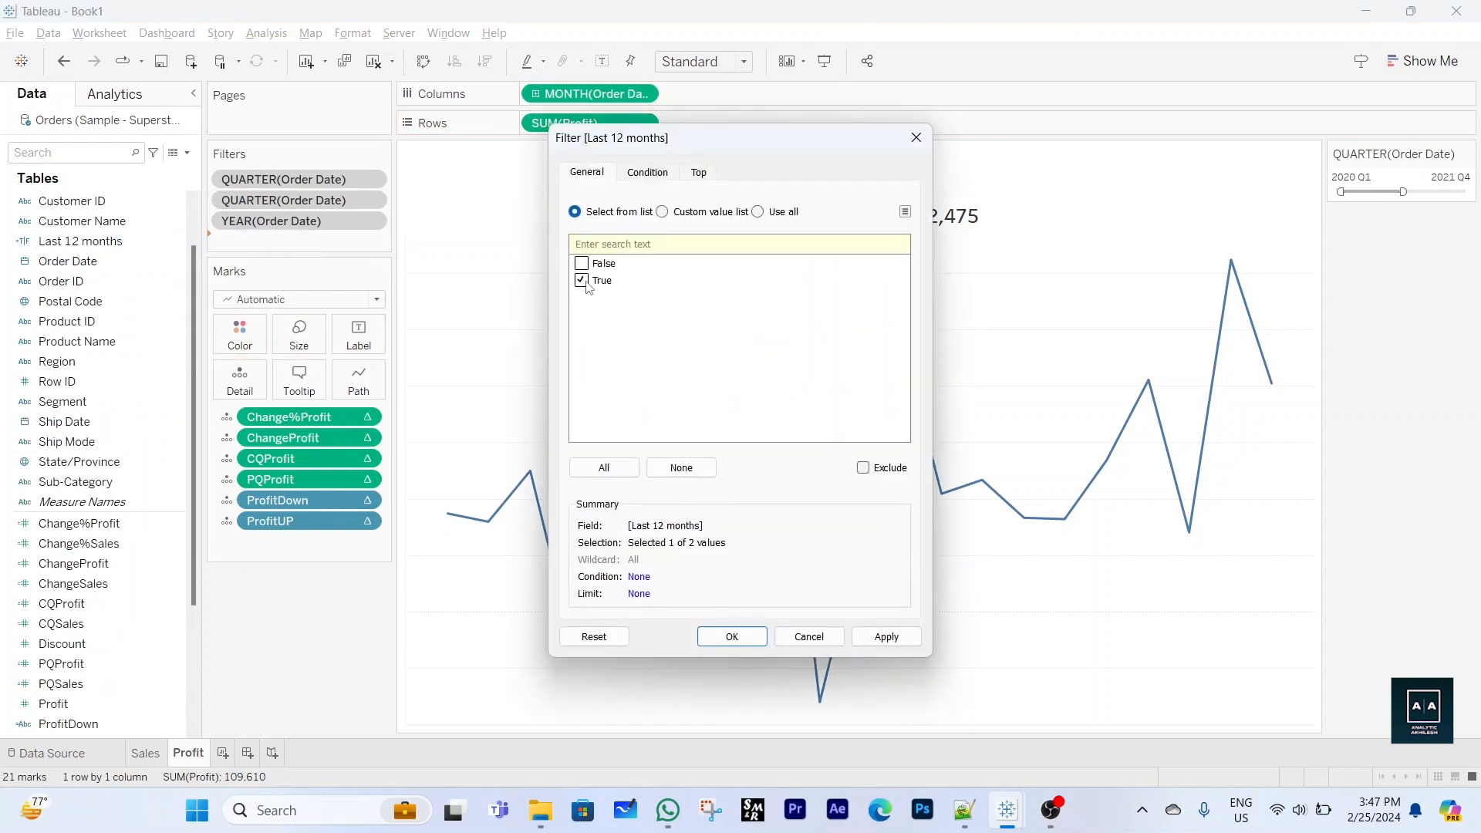
pyautogui.click(730, 634)
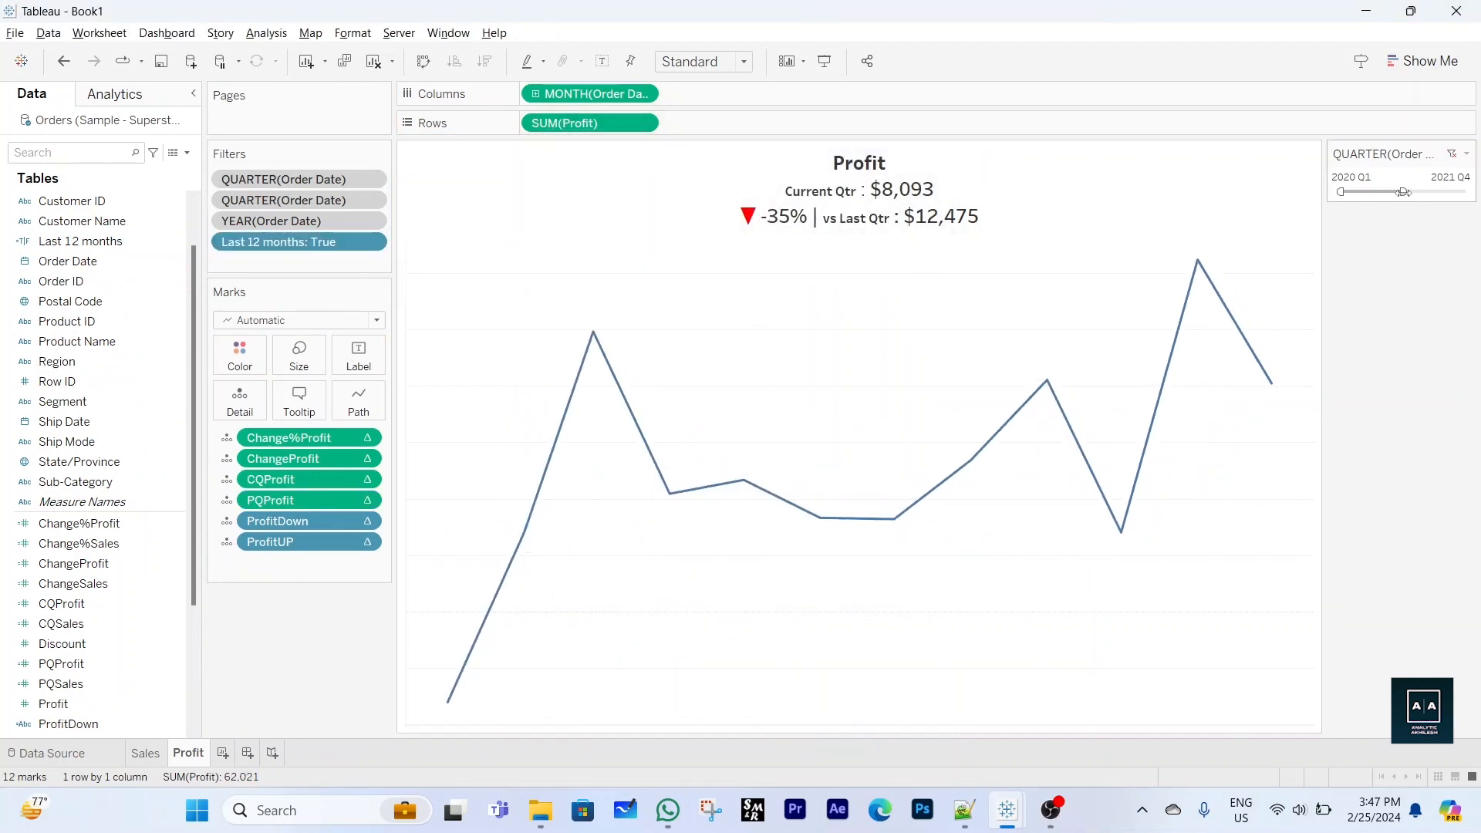
# End the quarter range at 2021 Q3 on the Profit sheet and at 2022 Q2 on the Sales sheet
pyautogui.moveTo(1403, 192)
pyautogui.mouseDown()
pyautogui.moveTo(1440, 192)
pyautogui.moveTo(1400, 192)
pyautogui.mouseUp()
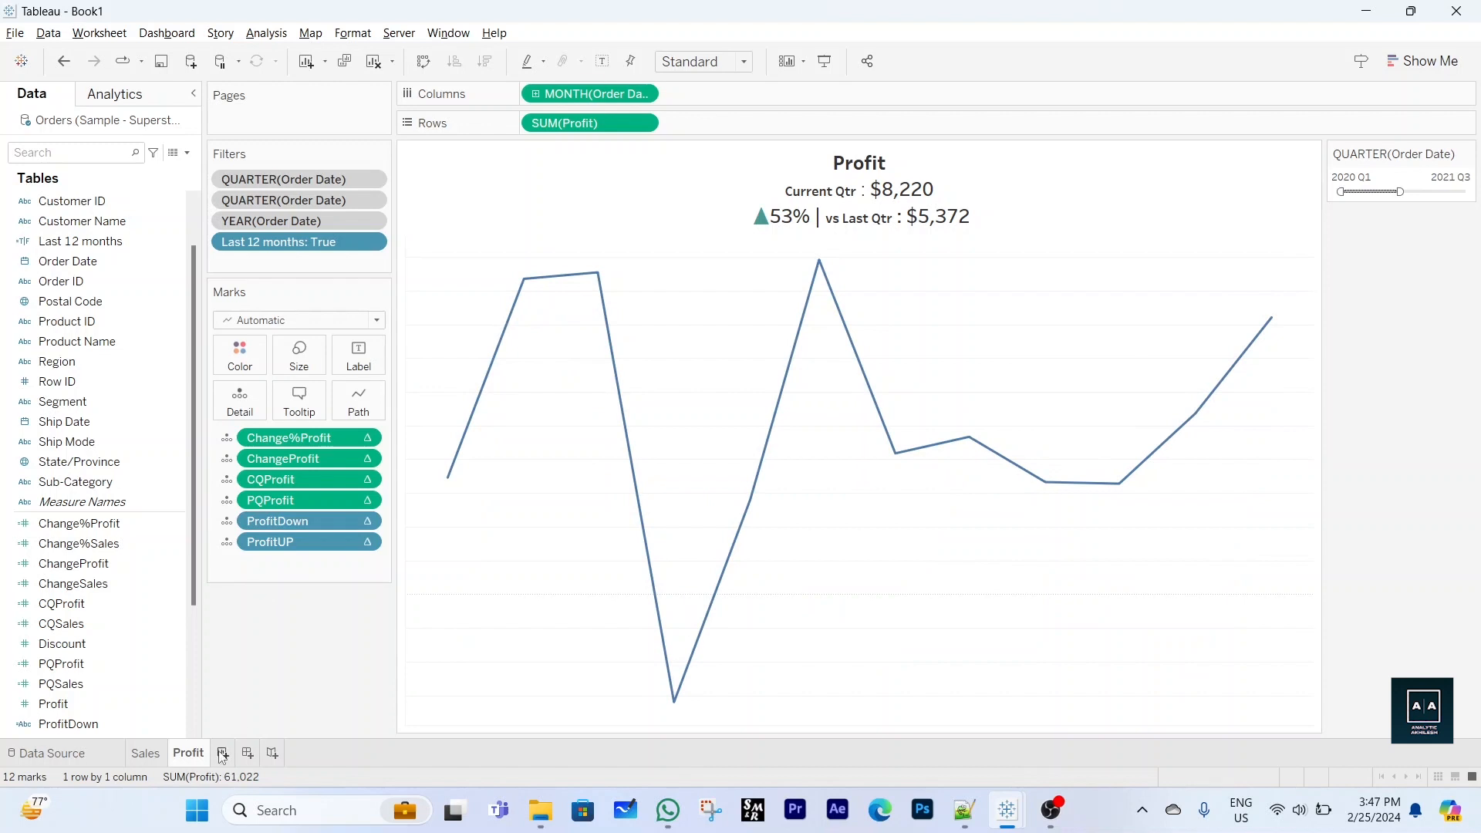
pyautogui.click(150, 754)
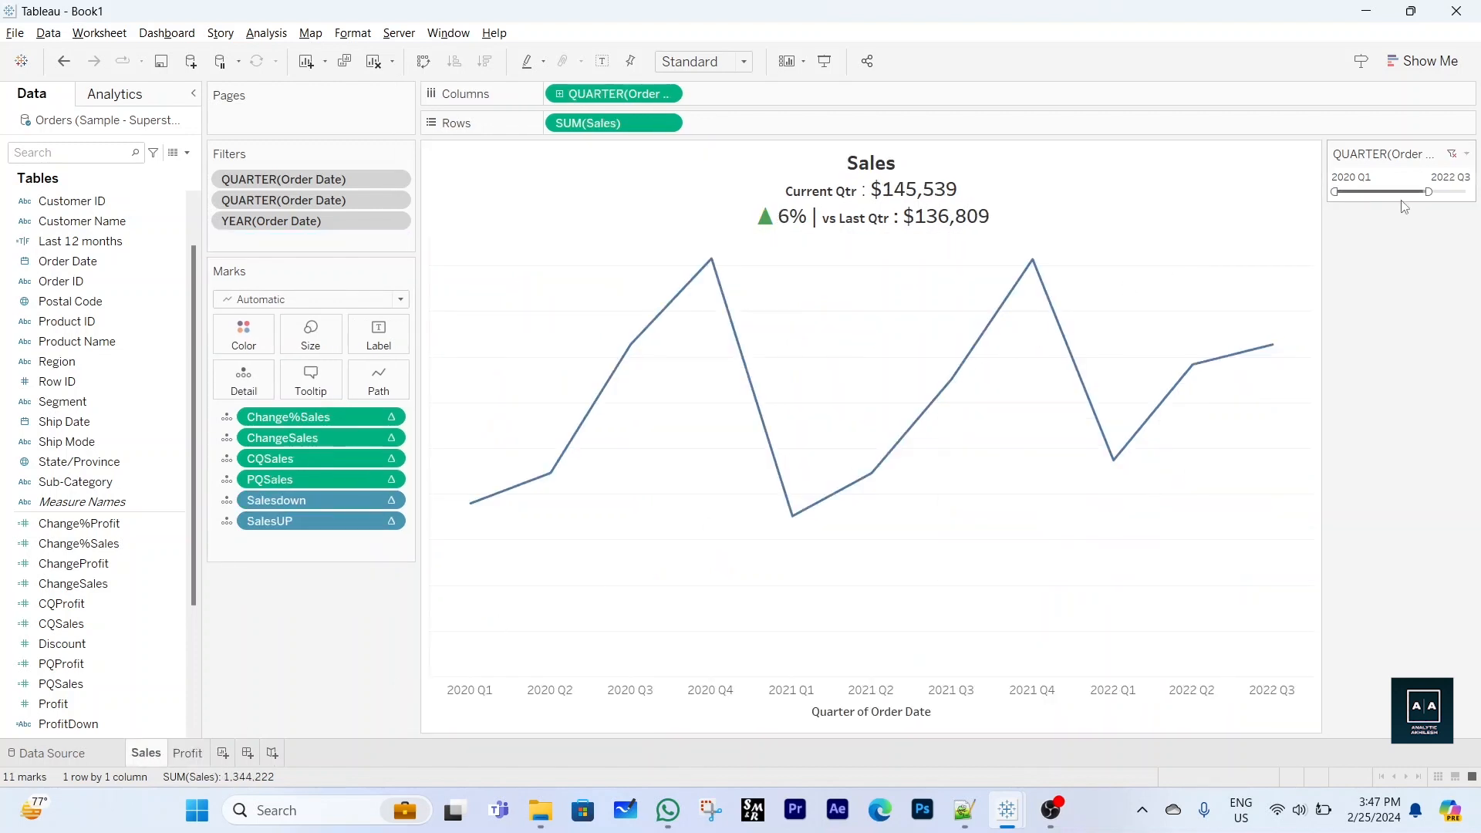
pyautogui.moveTo(1428, 191); pyautogui.dragTo(1418, 192)
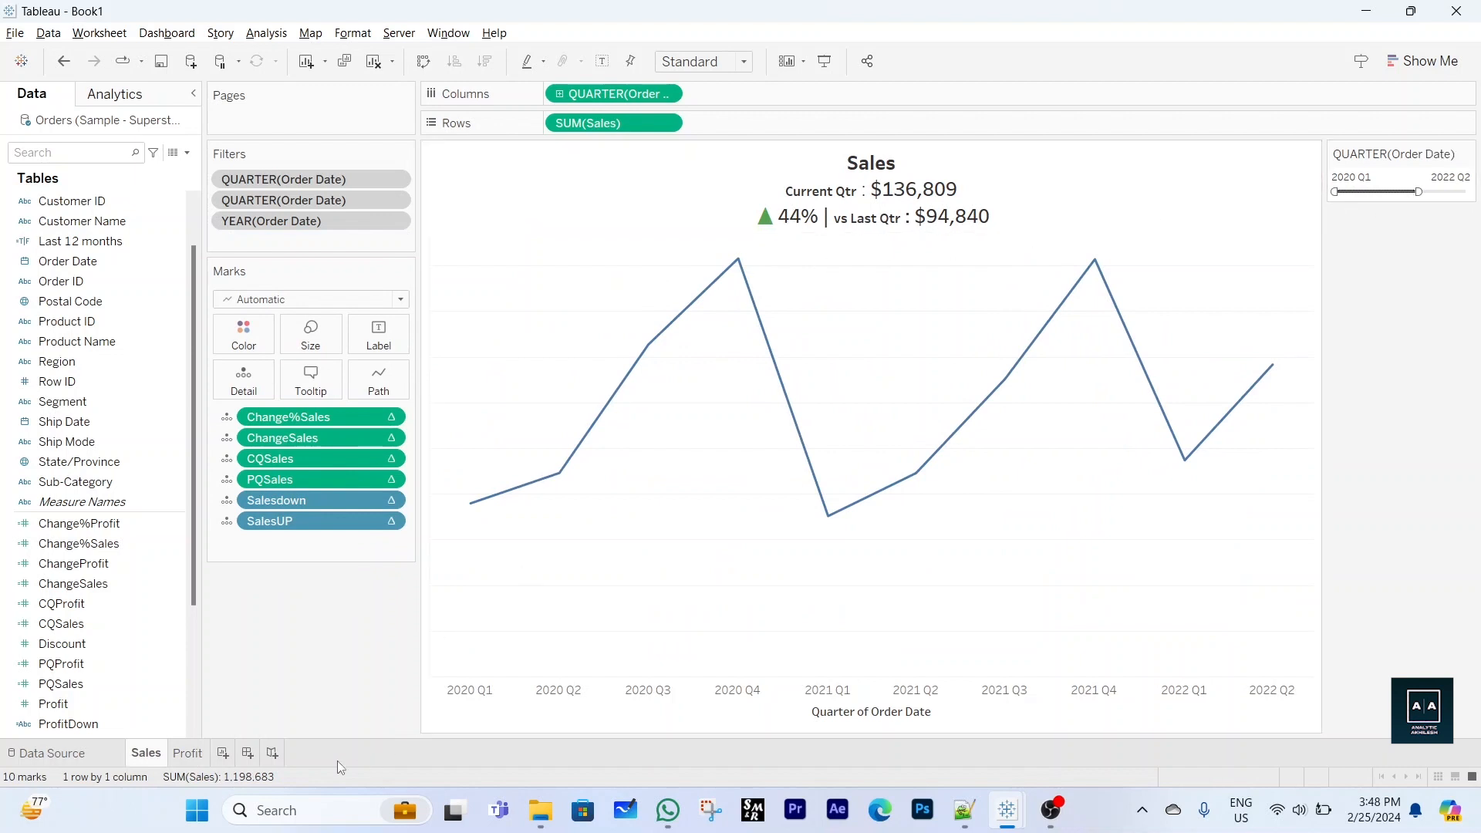
# Compare the titles and charts of the Sales and Profit sheets and review the calculated fields in the data list
pyautogui.click(197, 757)
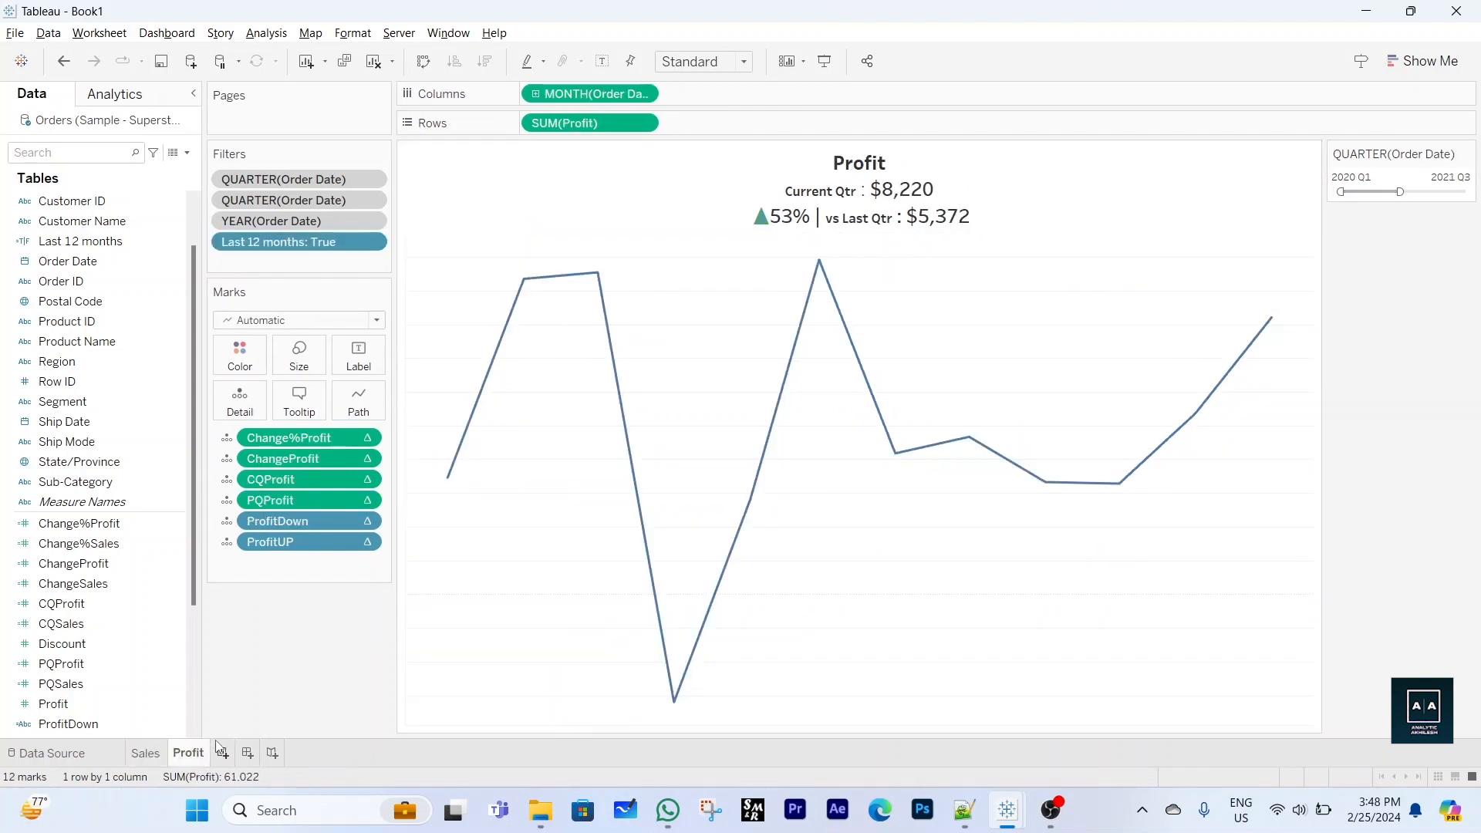
pyautogui.click(146, 757)
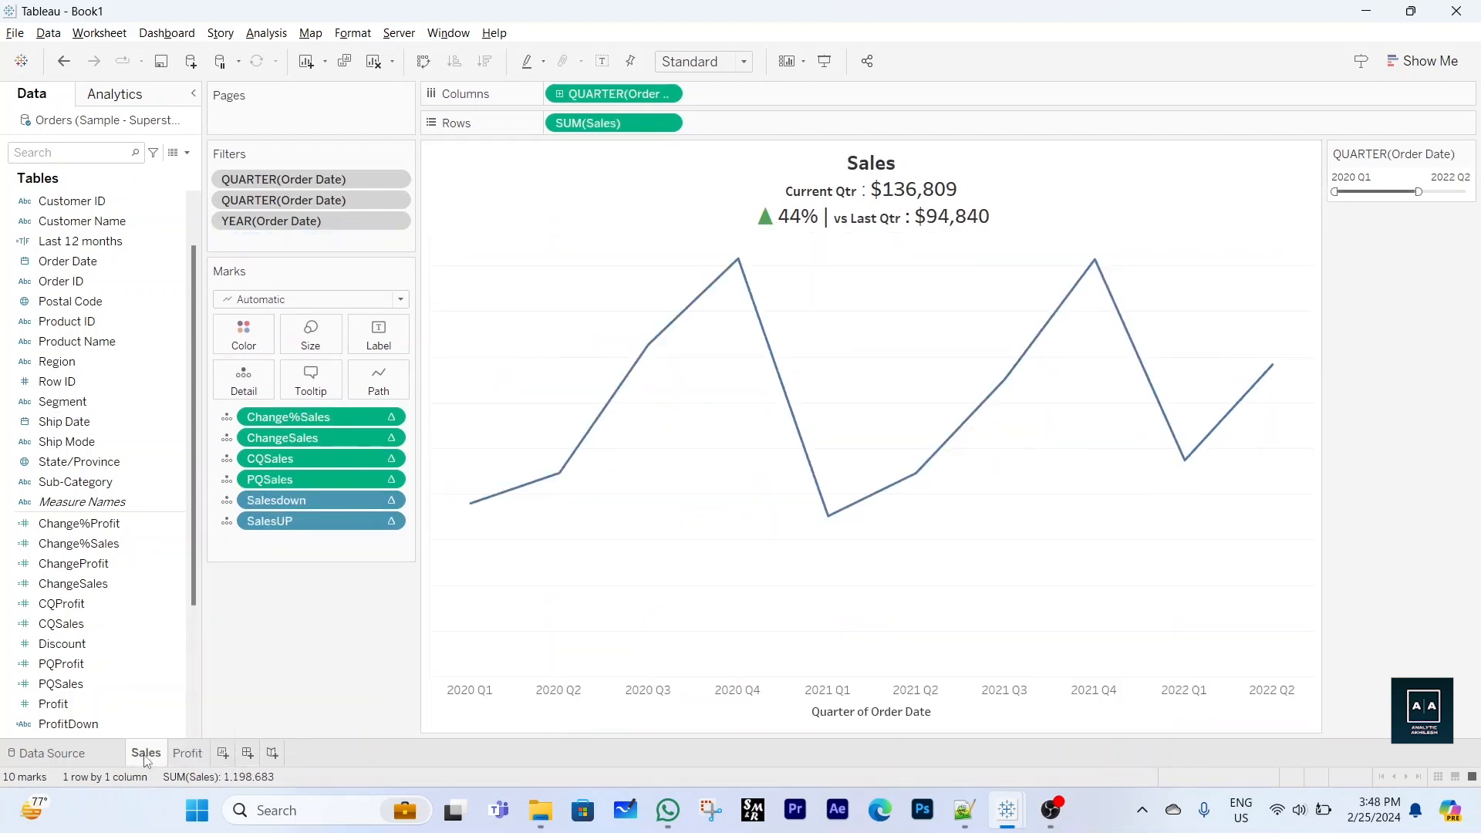
pyautogui.click(188, 758)
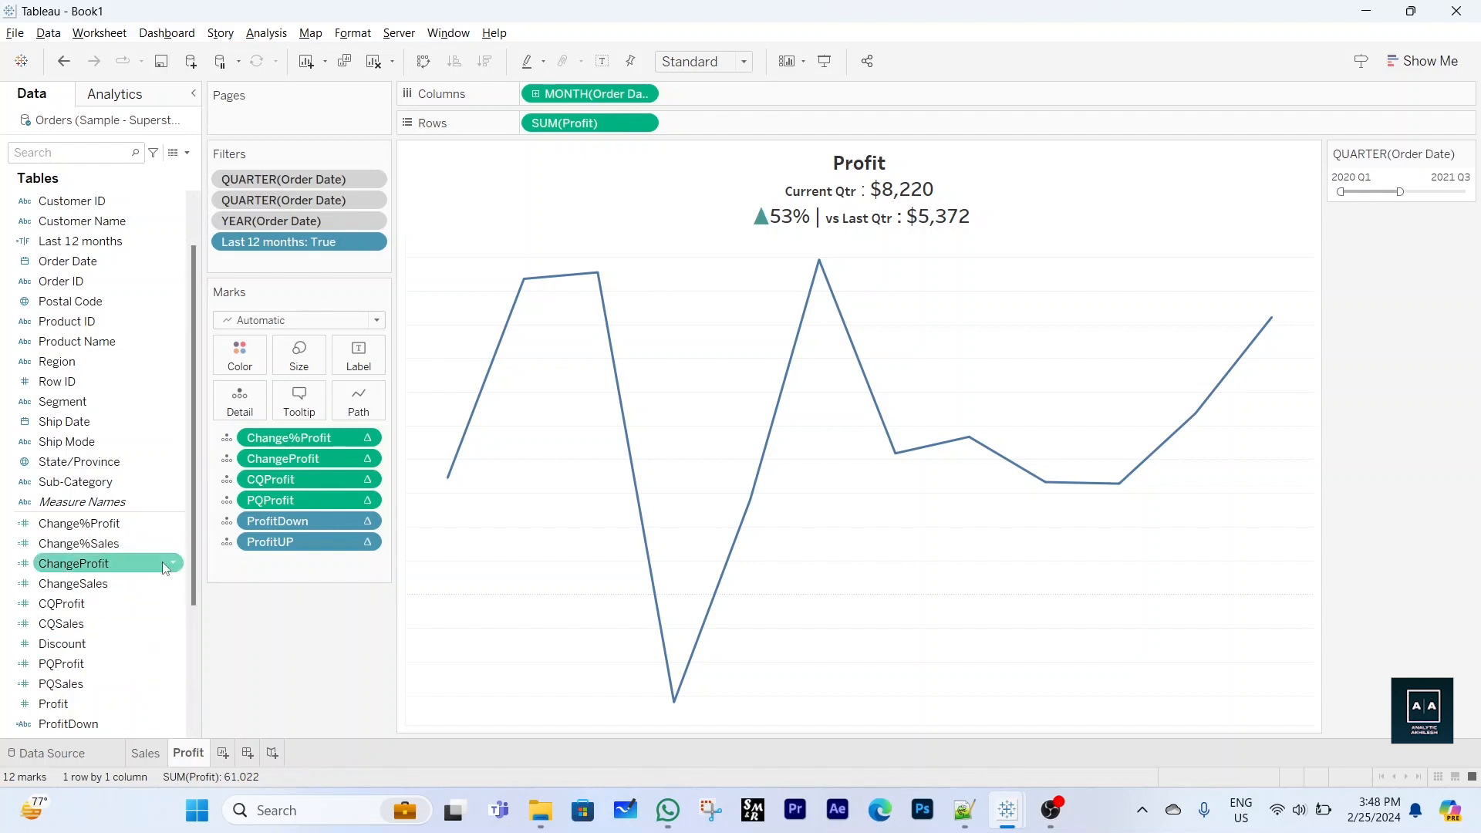
pyautogui.moveTo(185, 756)
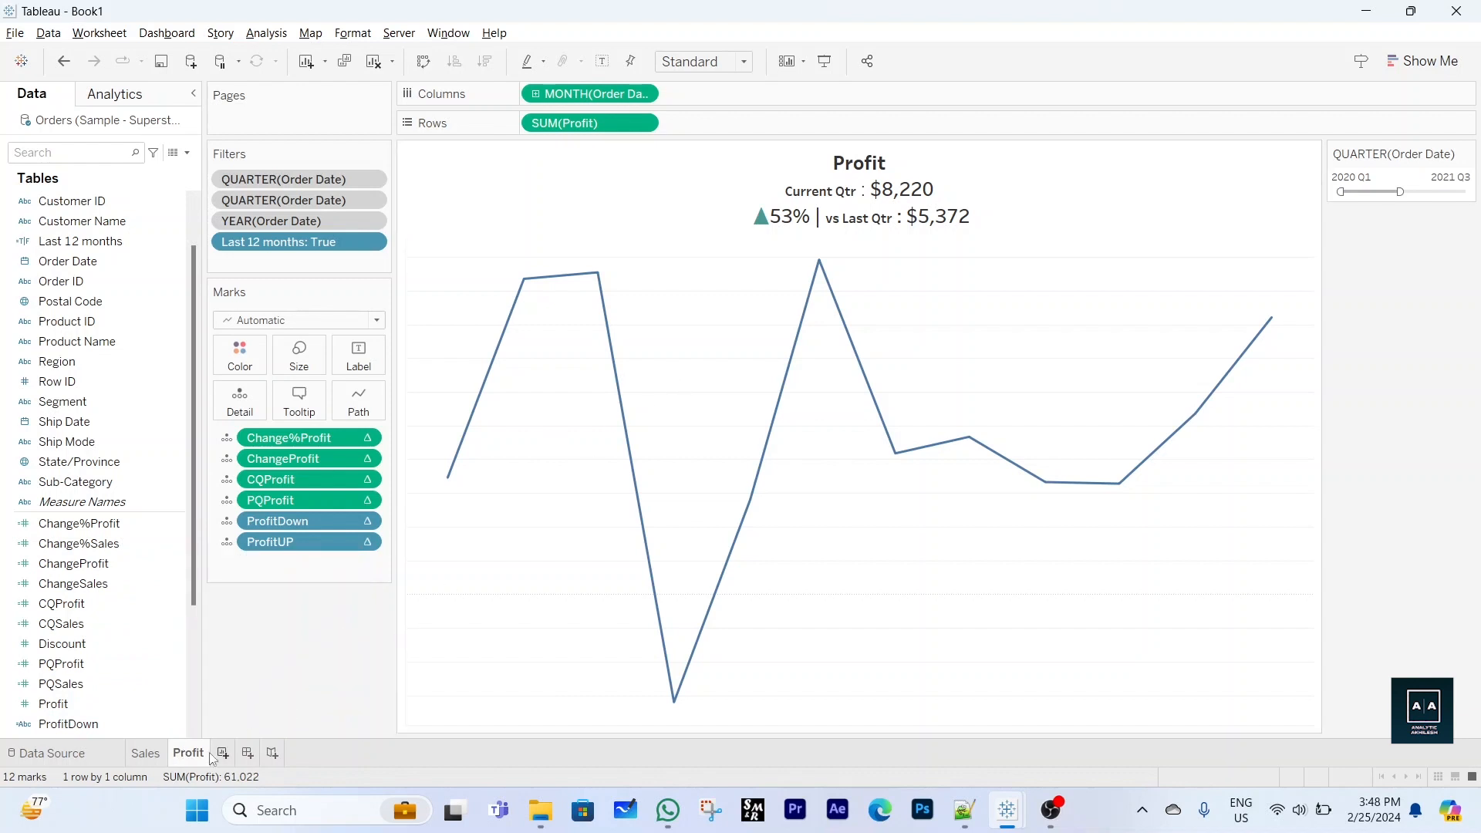
pyautogui.click(147, 758)
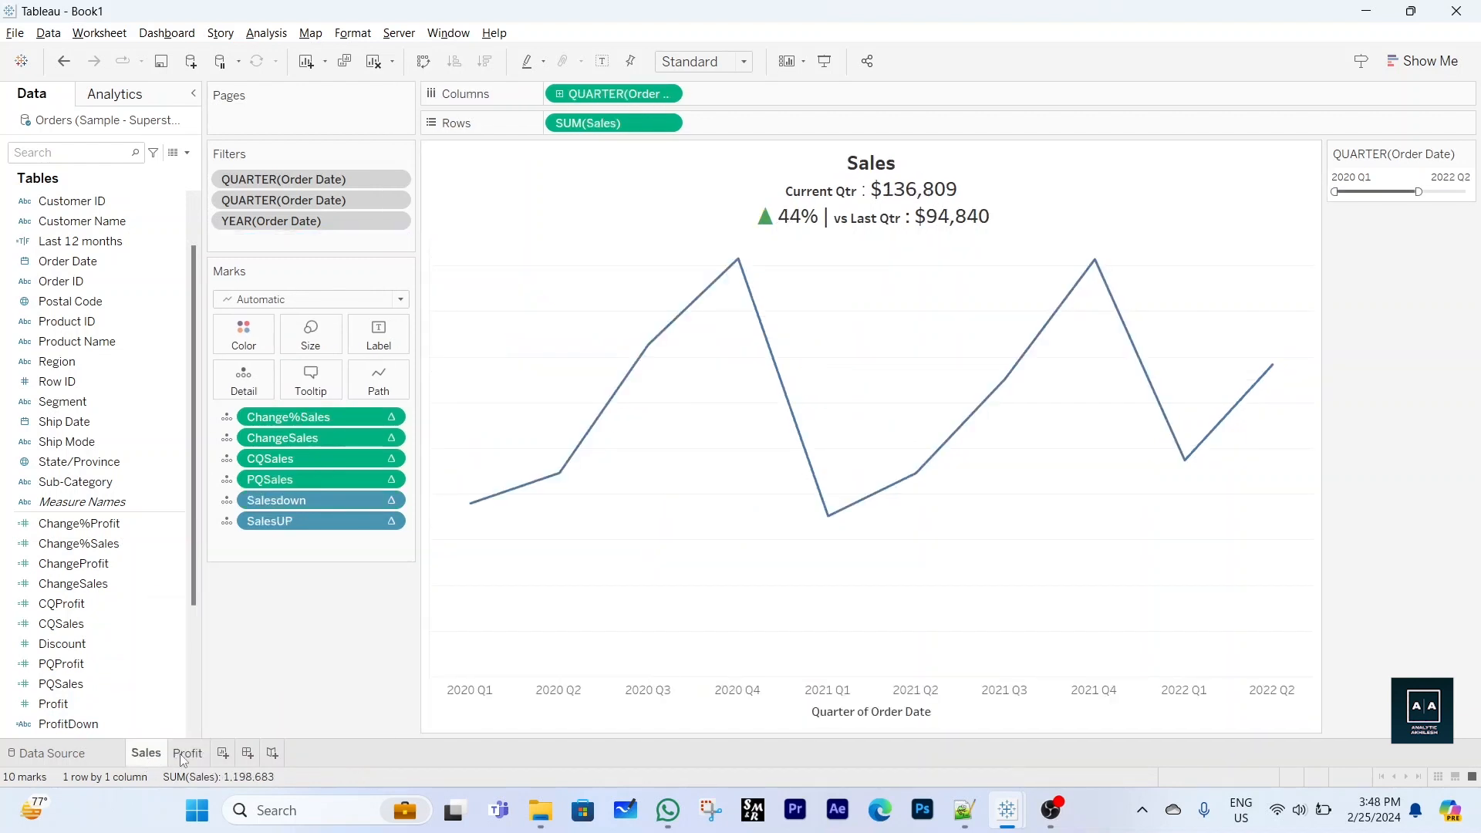
pyautogui.click(182, 755)
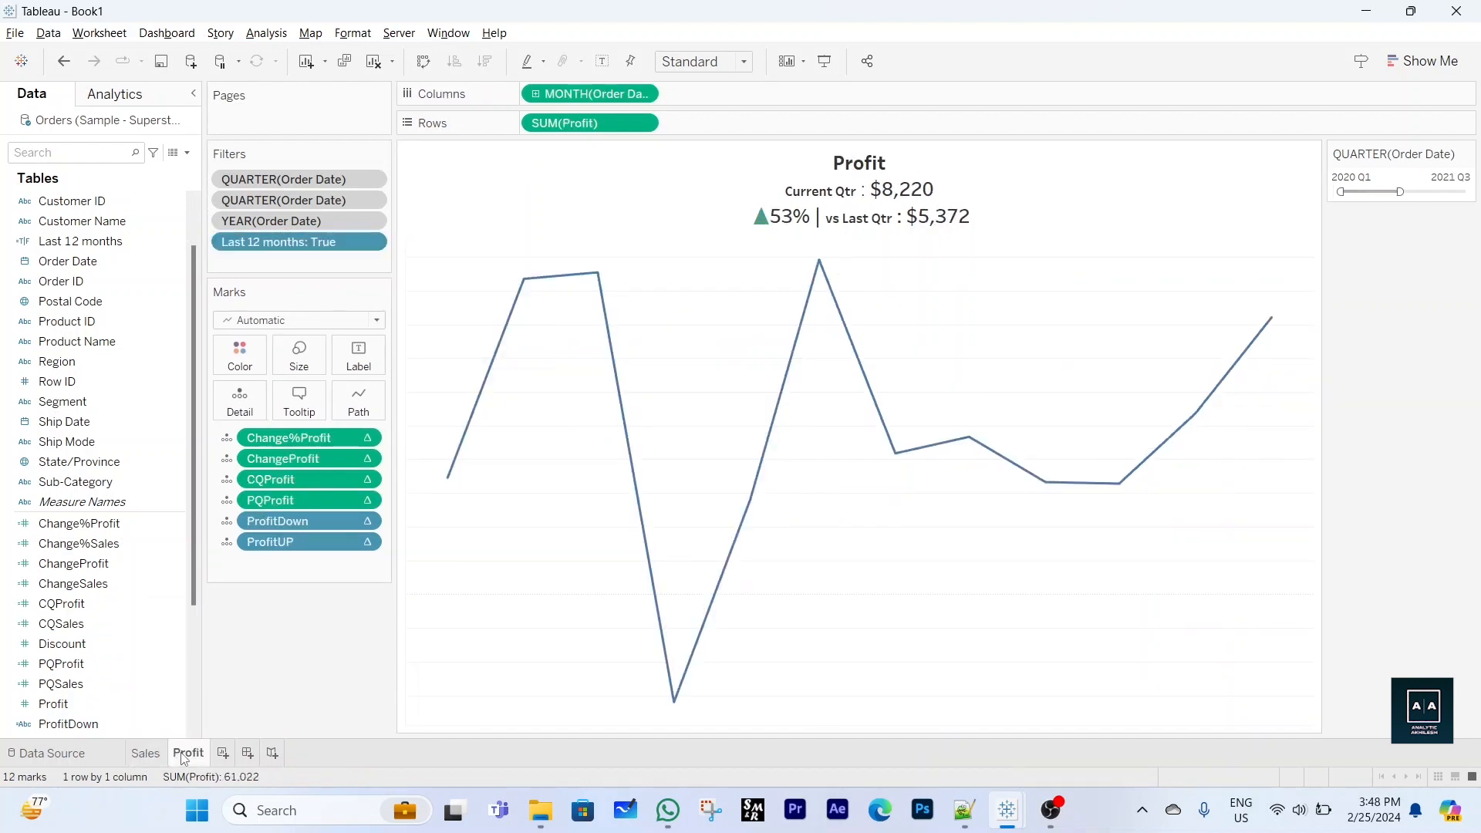
pyautogui.click(139, 668)
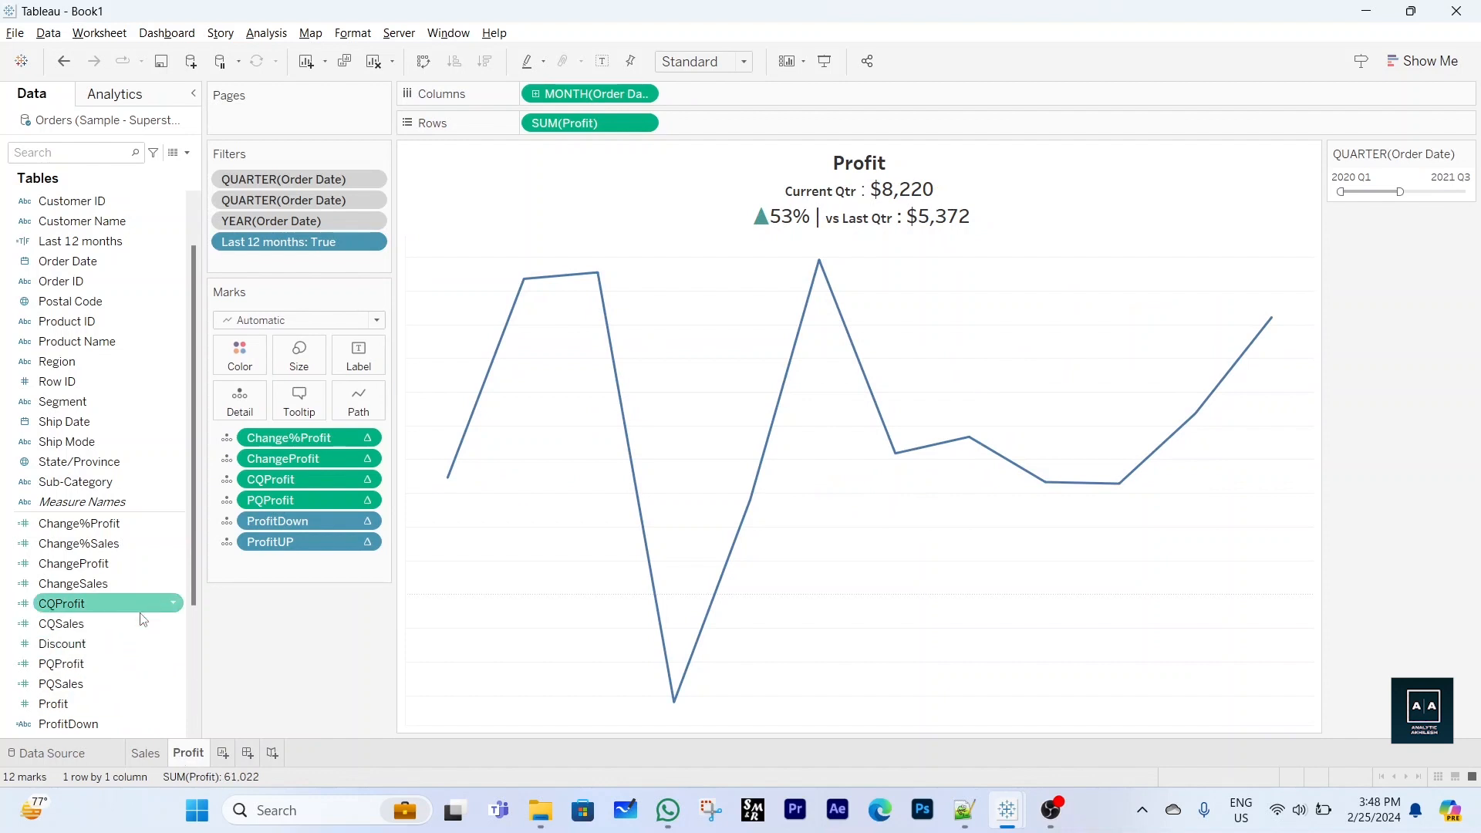
pyautogui.scroll(1, 141, 395)
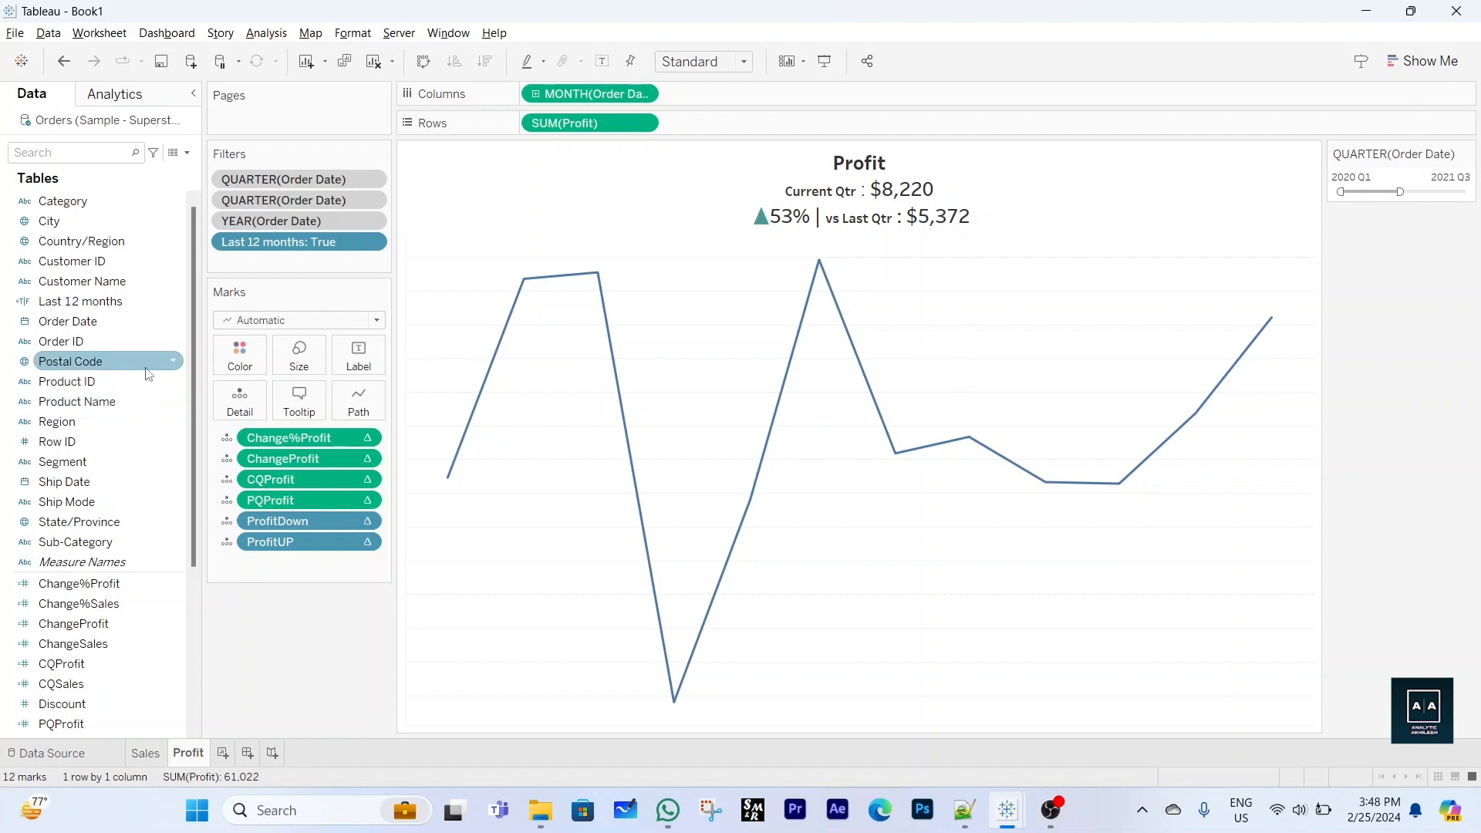
pyautogui.scroll(-3, 148, 376)
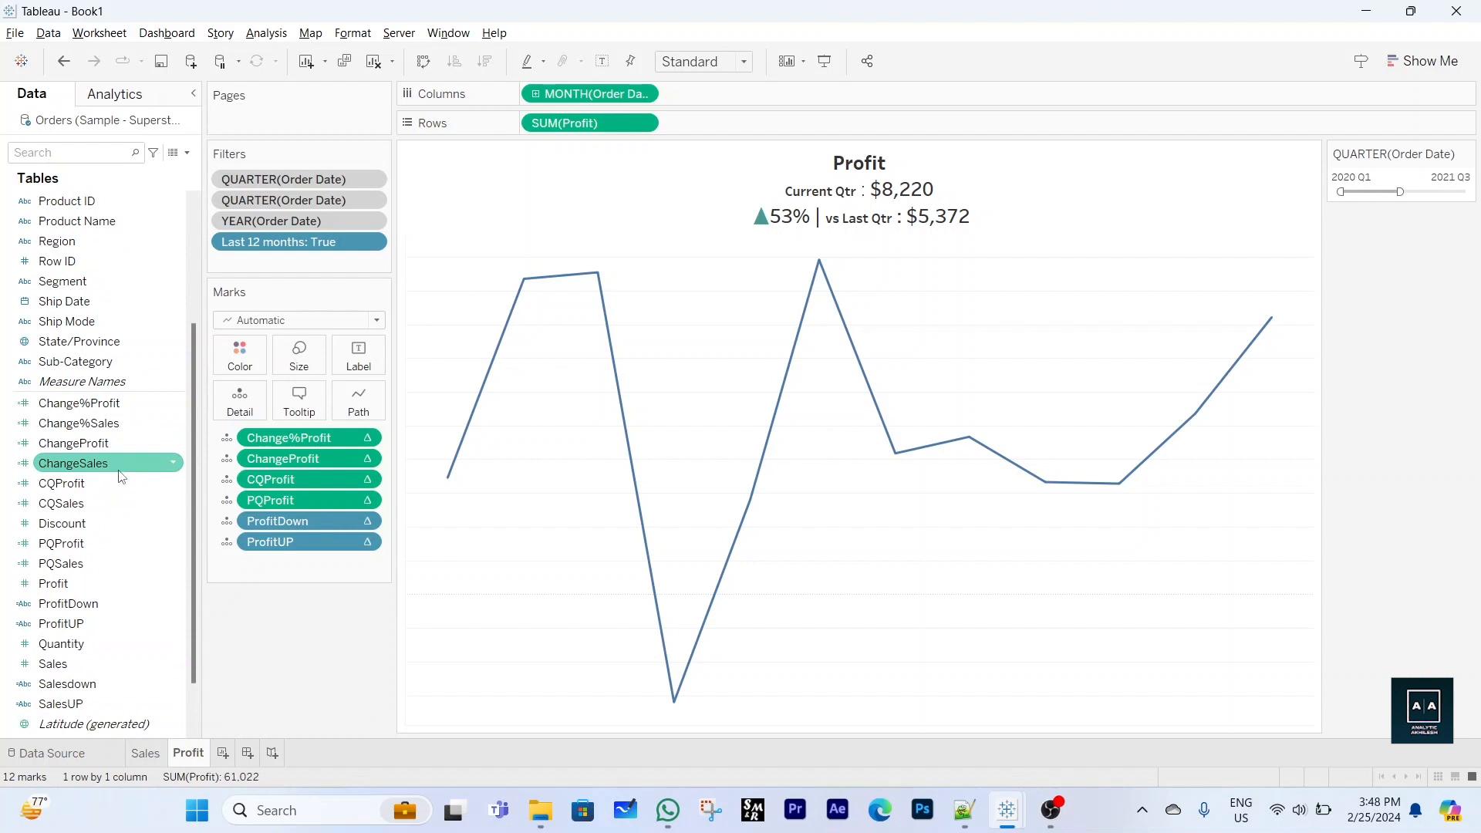
pyautogui.click(93, 429)
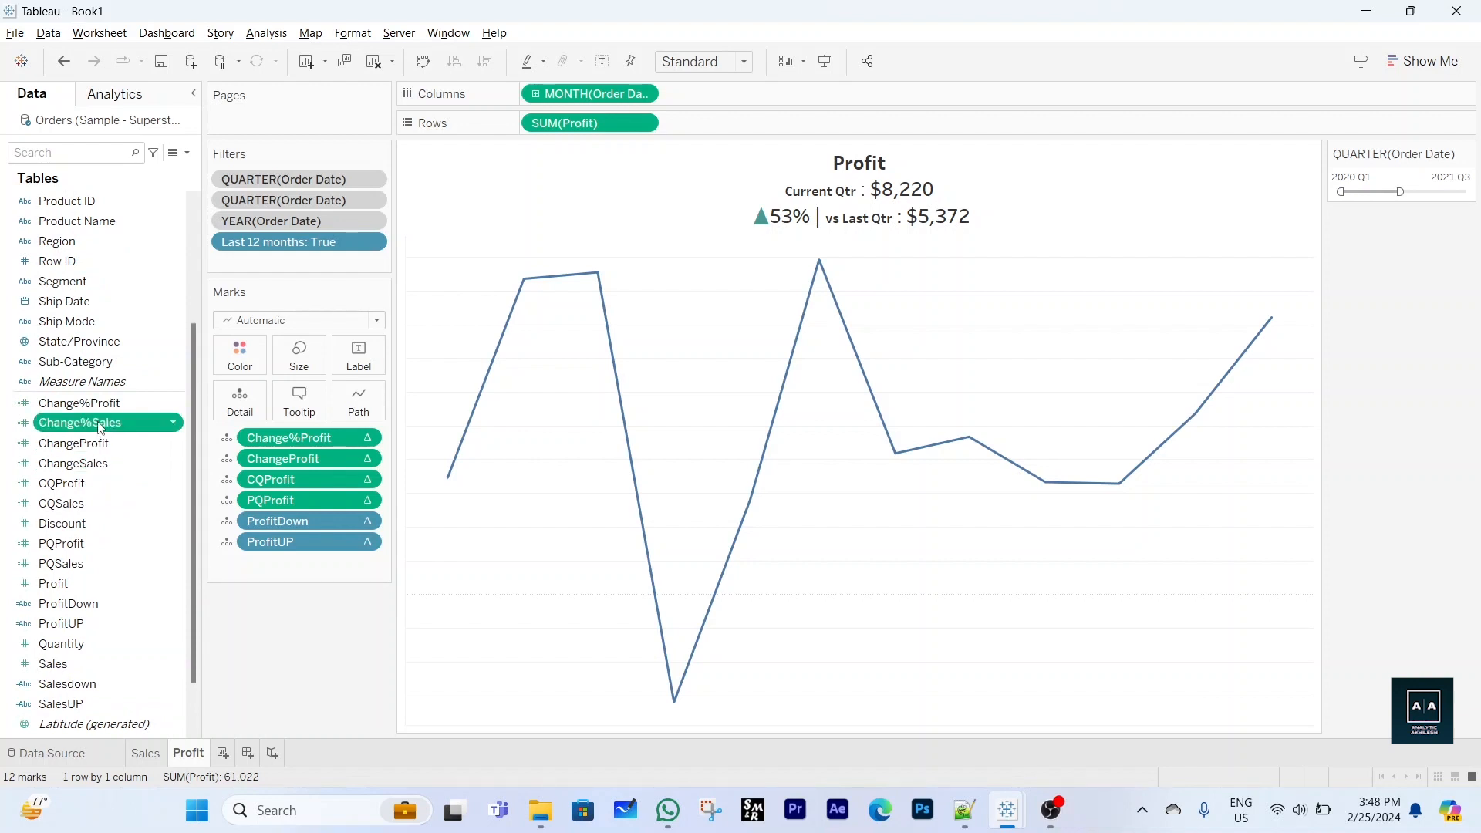
# Duplicate the calculated fields Change%Sales, ChangeSales, CQSales, PQSales, Salesdown and SalesUP together
pyautogui.keyDown('ctrl'); pyautogui.click(114, 467); pyautogui.keyUp('ctrl')
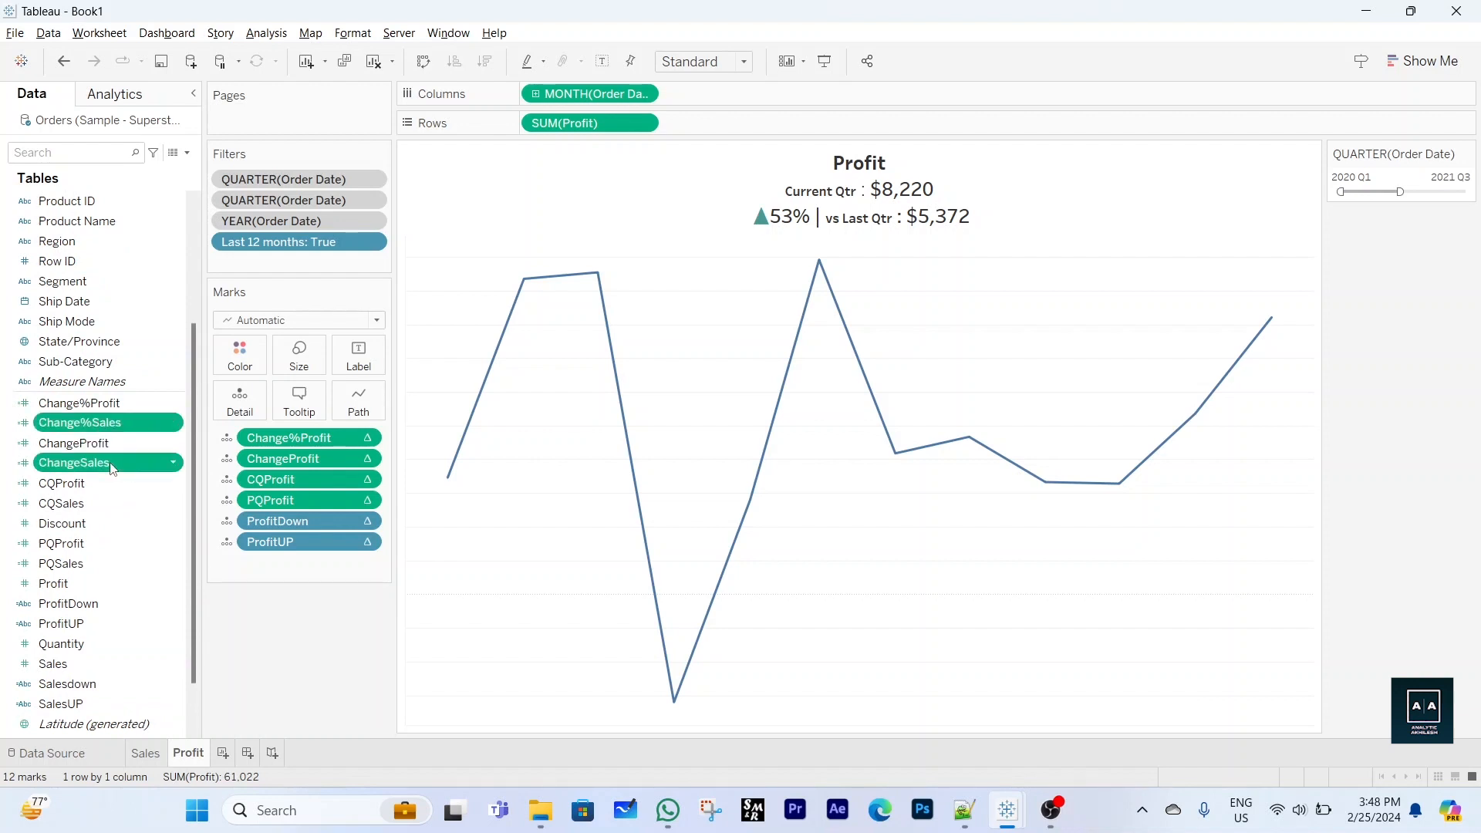
pyautogui.keyDown('ctrl'); pyautogui.click(89, 503); pyautogui.keyUp('ctrl')
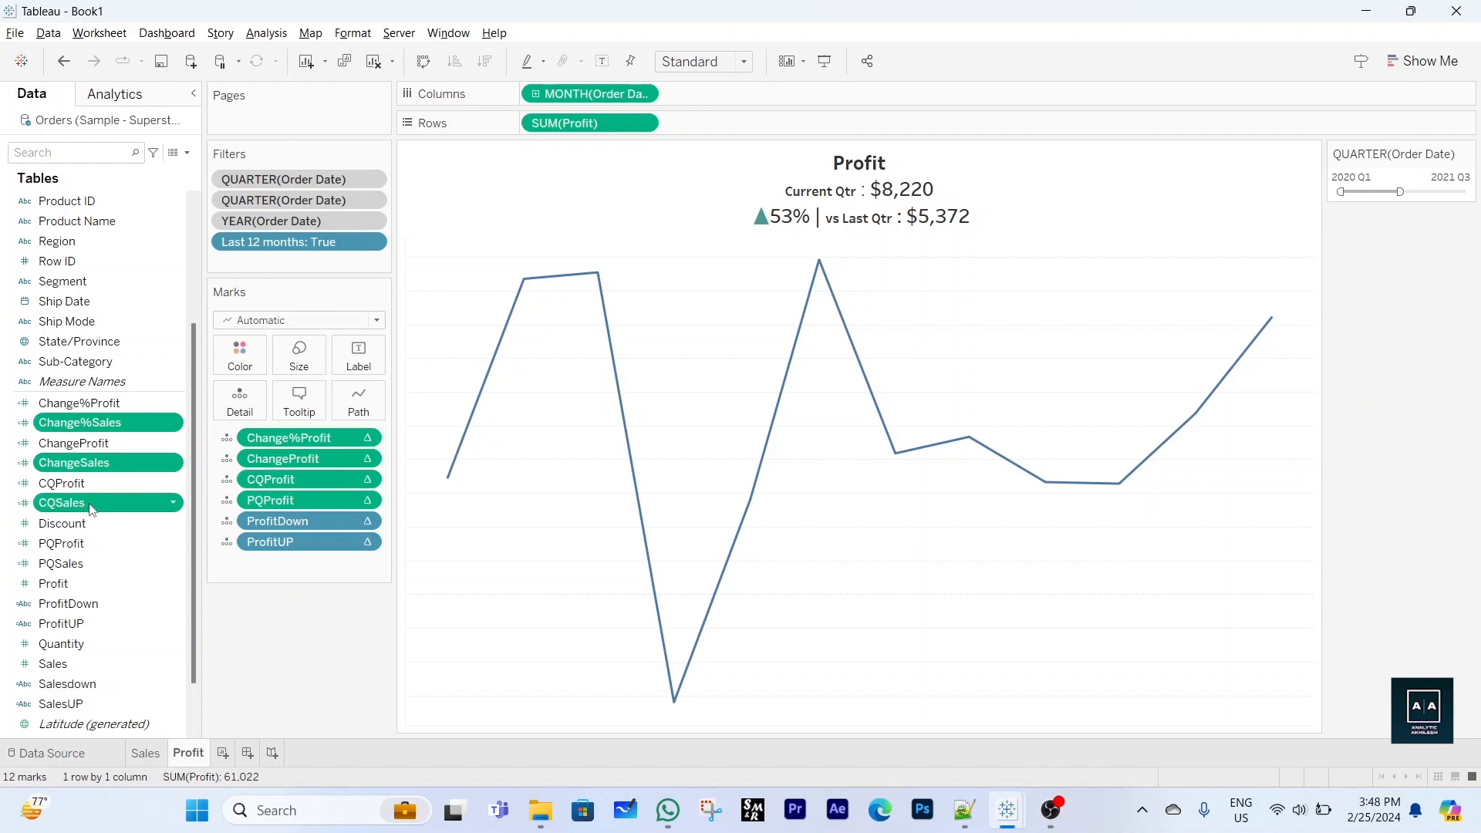
pyautogui.keyDown('ctrl'); pyautogui.click(91, 564); pyautogui.keyUp('ctrl')
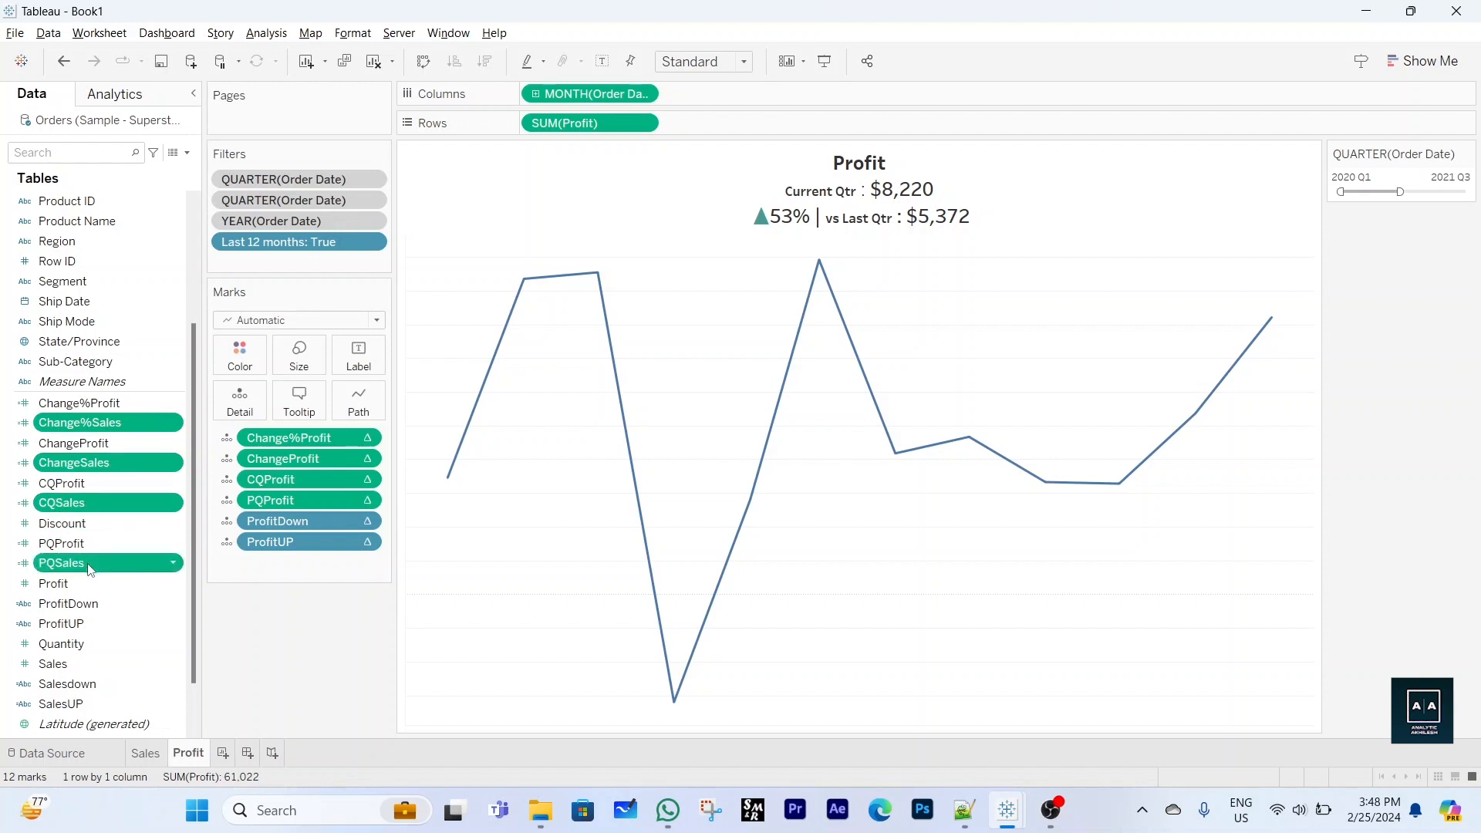
pyautogui.keyDown('ctrl'); pyautogui.click(103, 683); pyautogui.keyUp('ctrl')
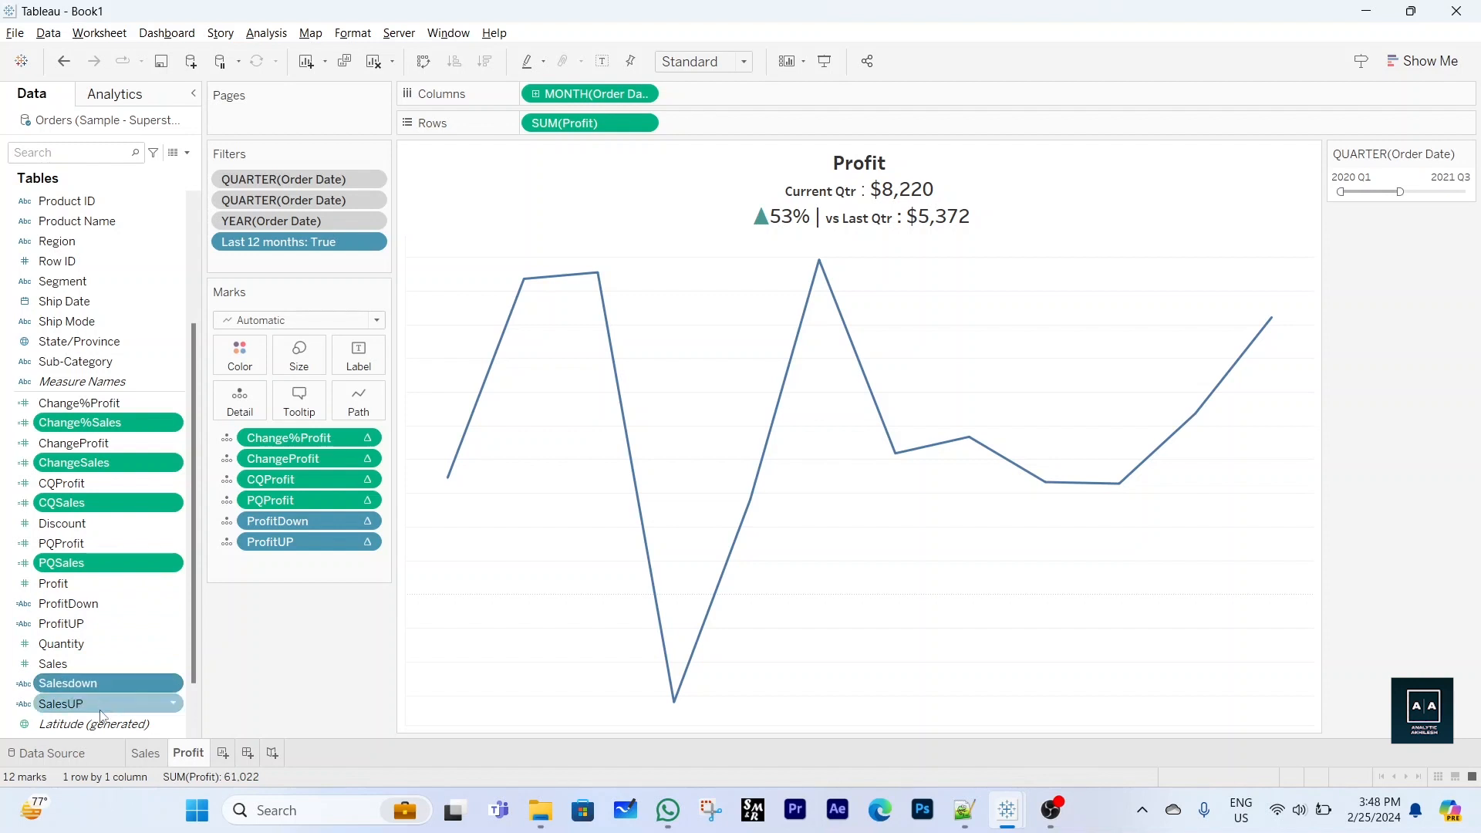
pyautogui.keyDown('ctrl'); pyautogui.click(96, 704); pyautogui.keyUp('ctrl')
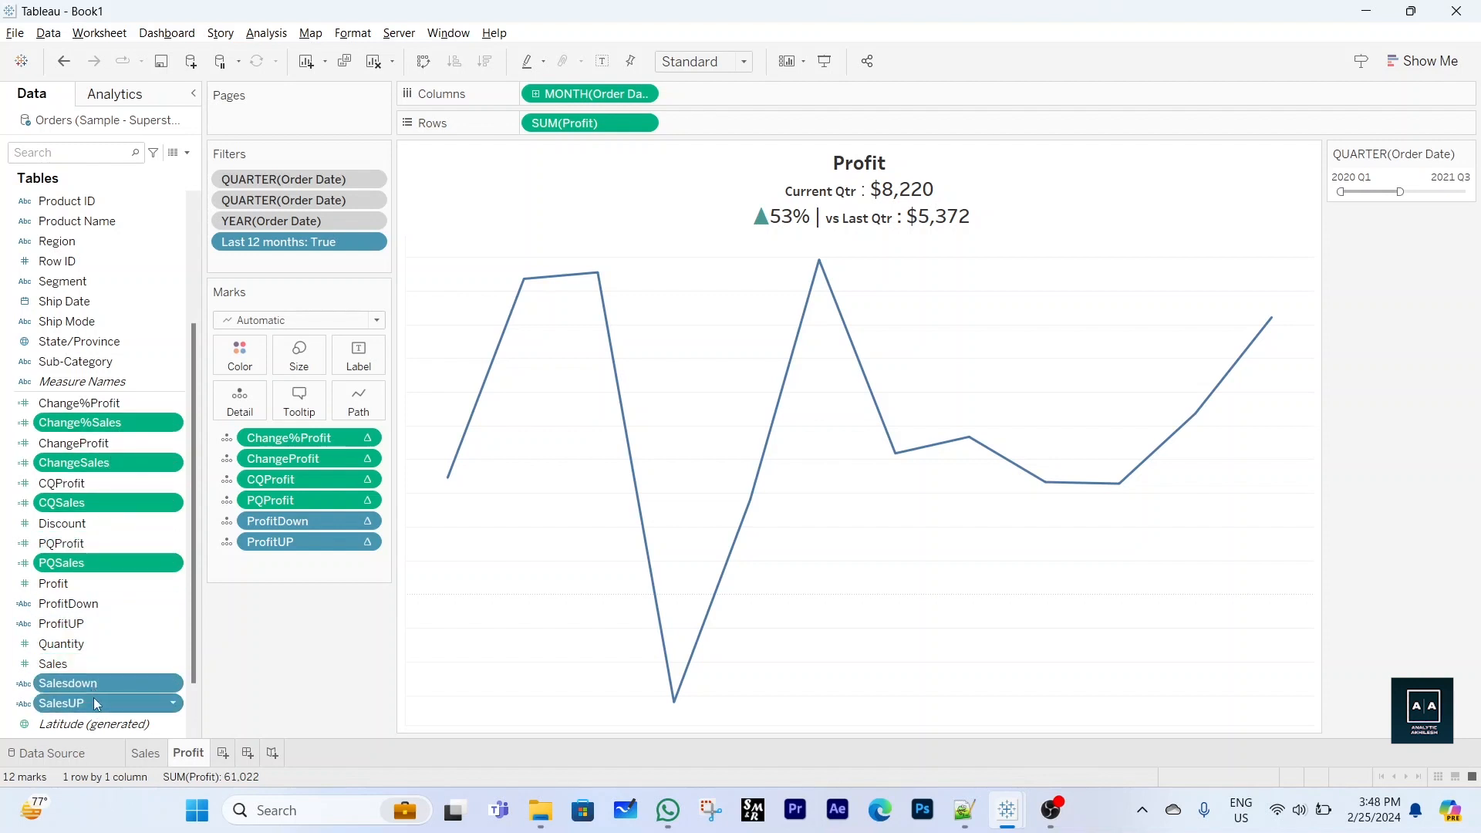
pyautogui.rightClick(133, 423)
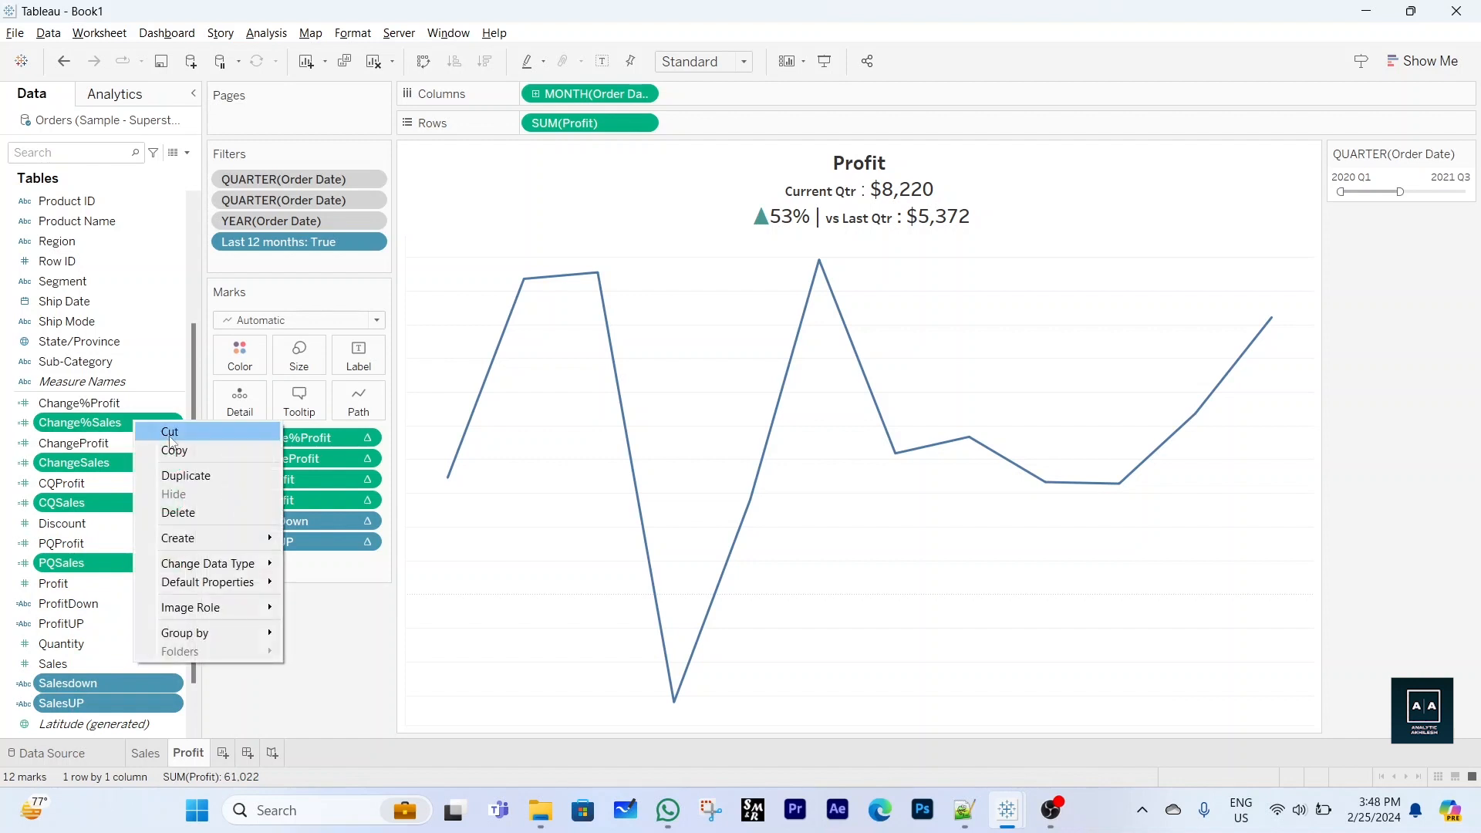
pyautogui.click(179, 475)
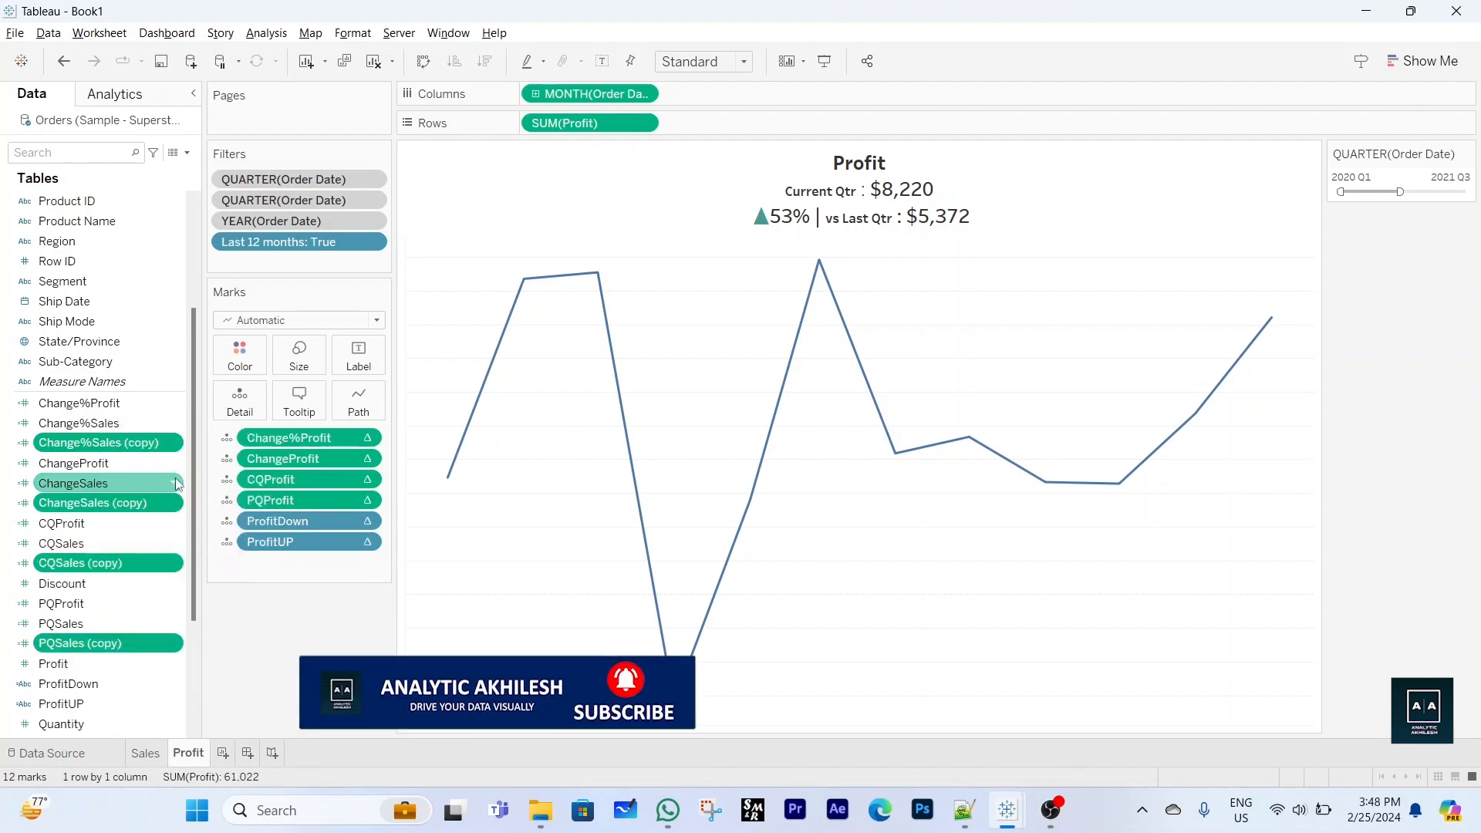
pyautogui.click(150, 422)
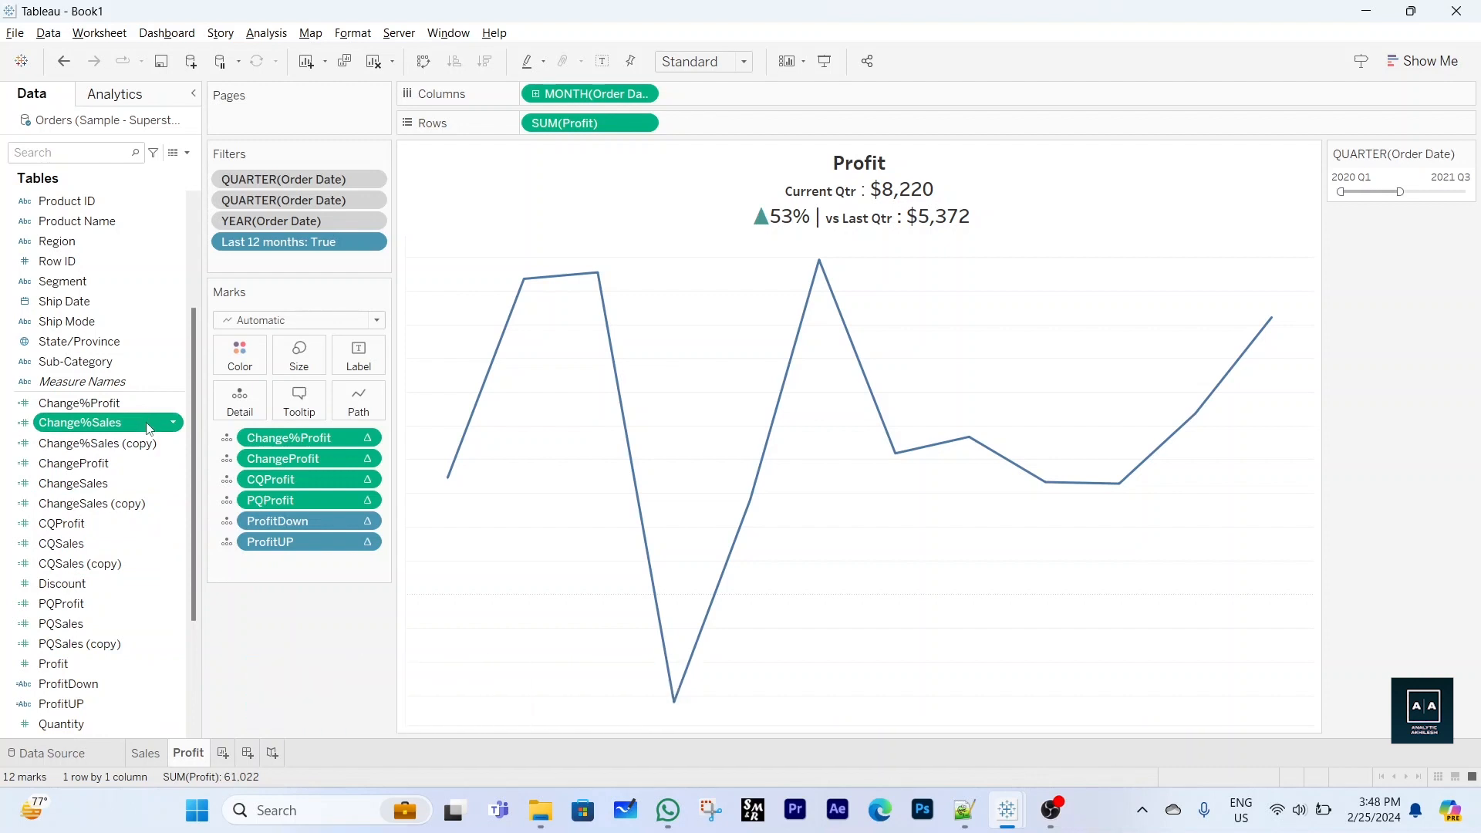
pyautogui.click(142, 446)
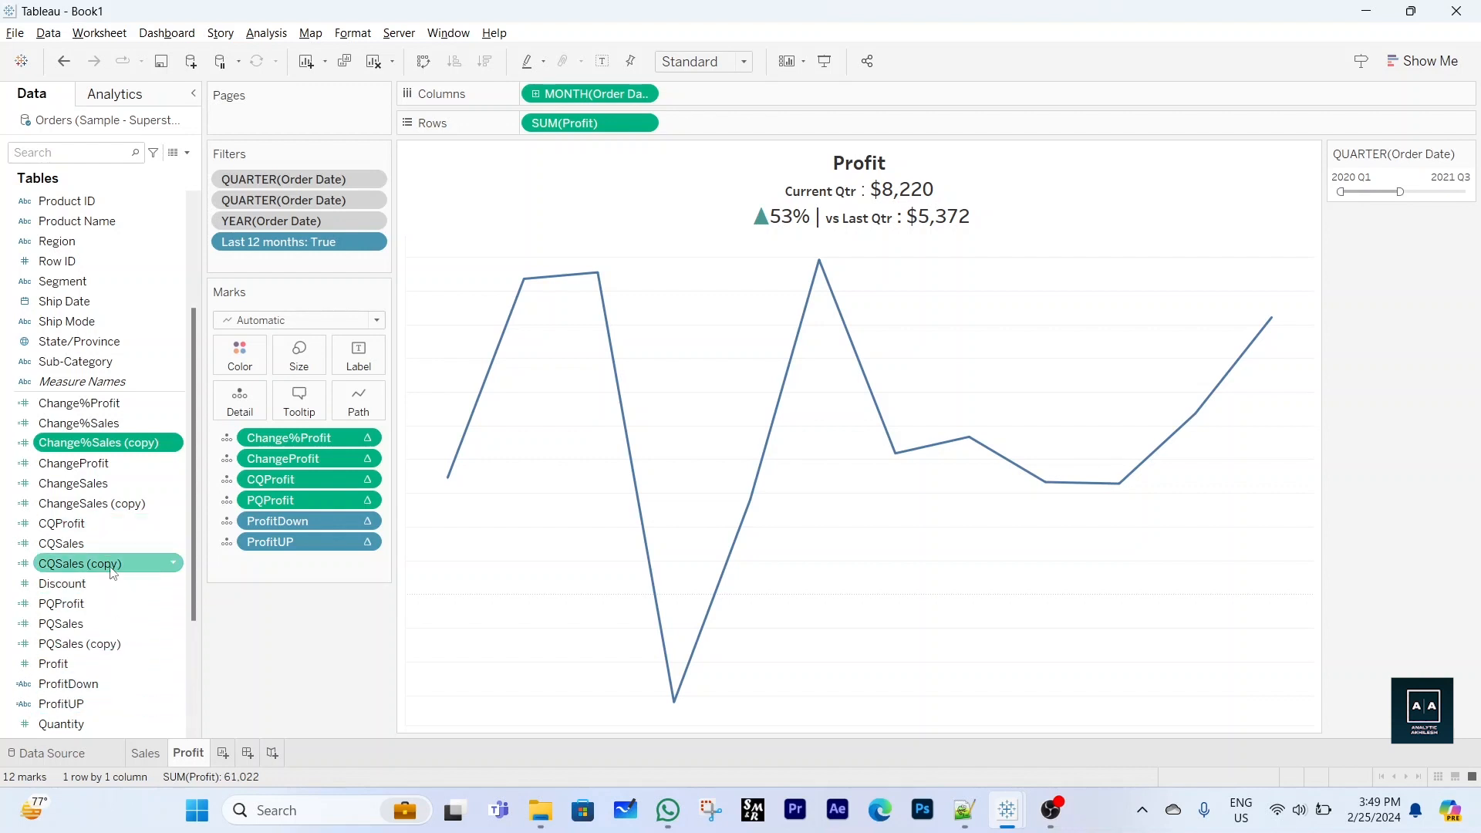
# Open the CQSales copy for editing and rename it CQDiscount
pyautogui.click(173, 565)
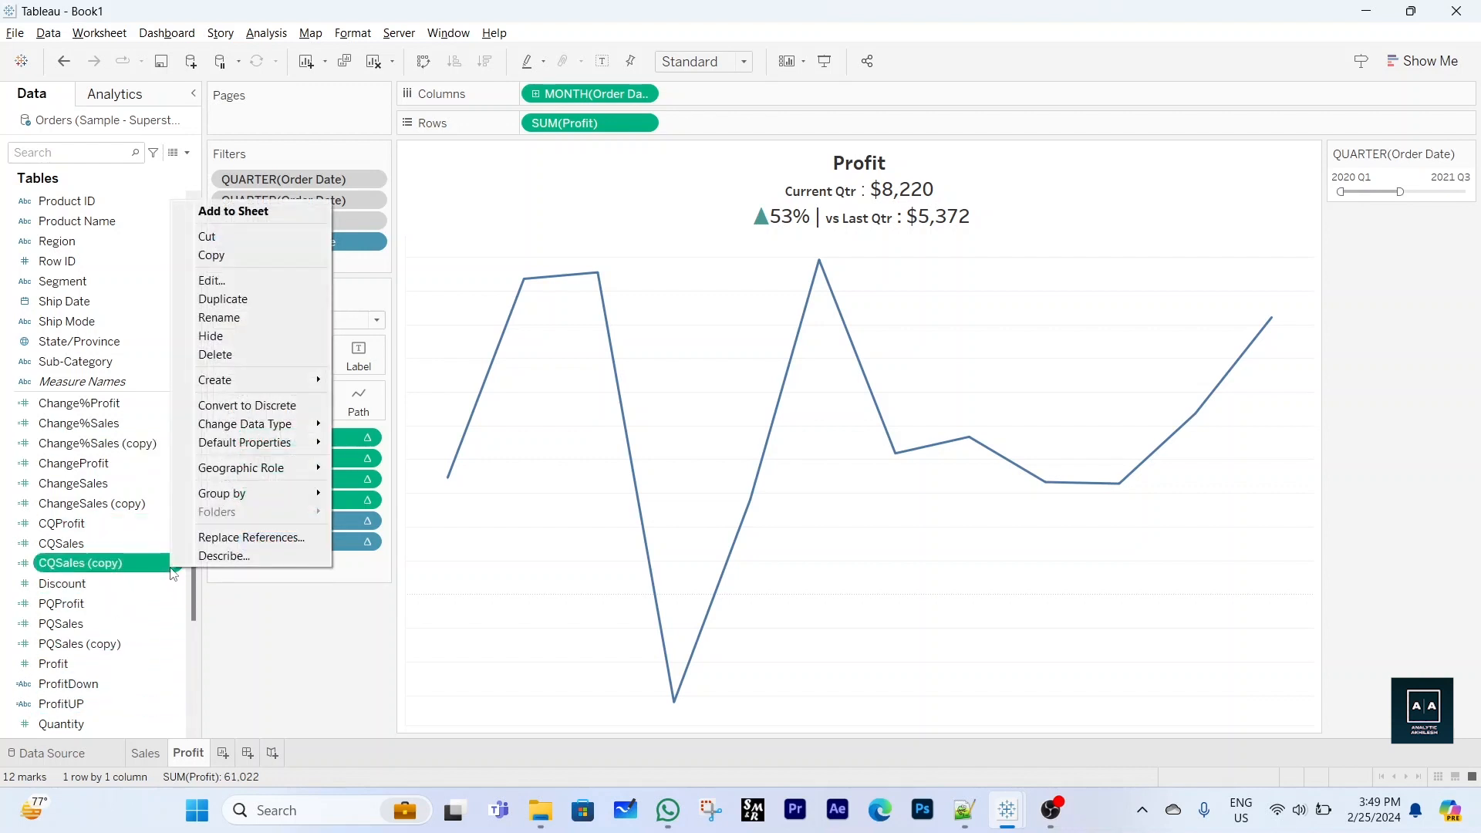
pyautogui.click(224, 280)
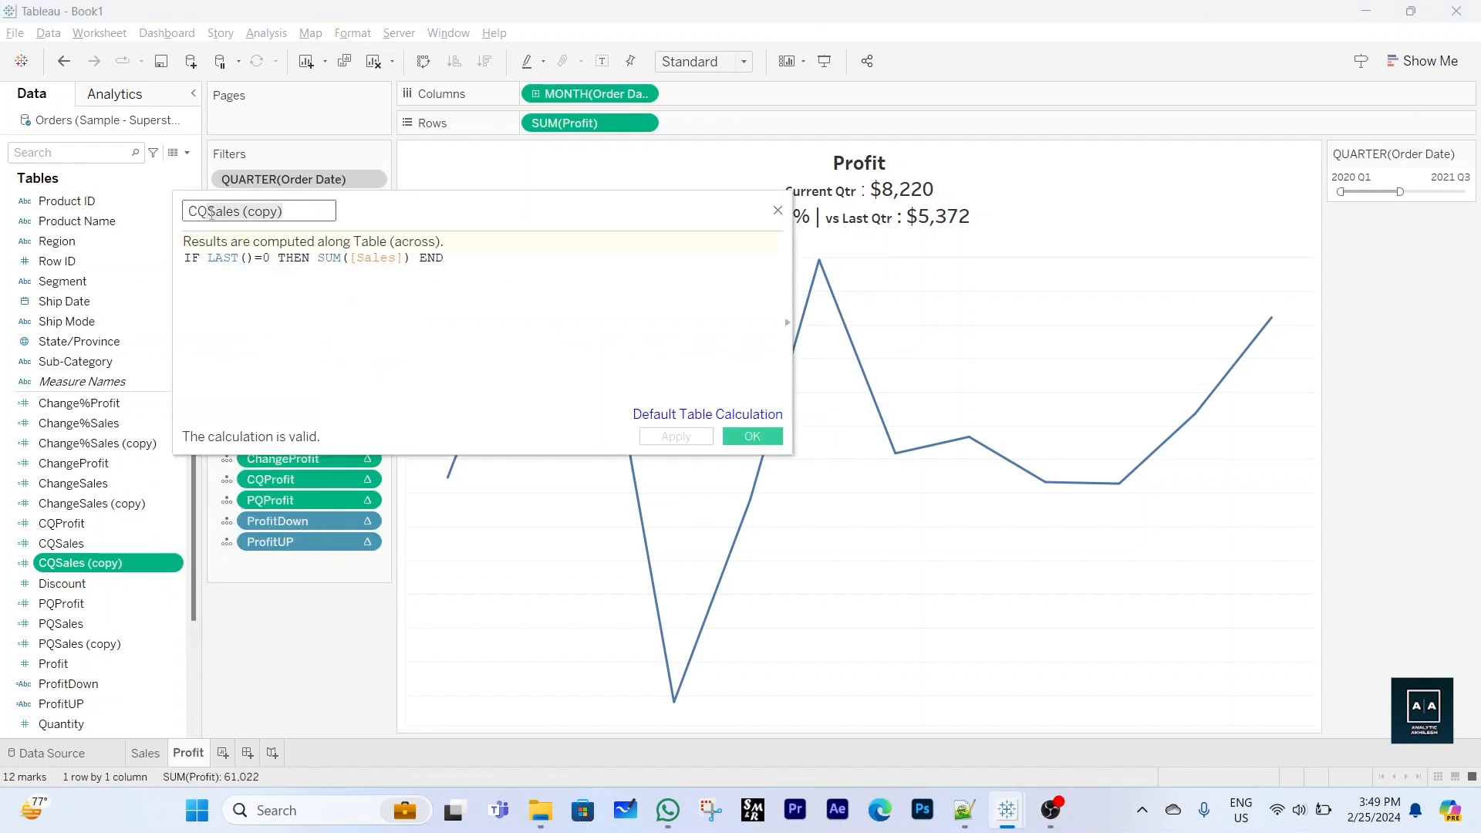
pyautogui.hotkey('shift', 'End')
pyautogui.write('Discount')
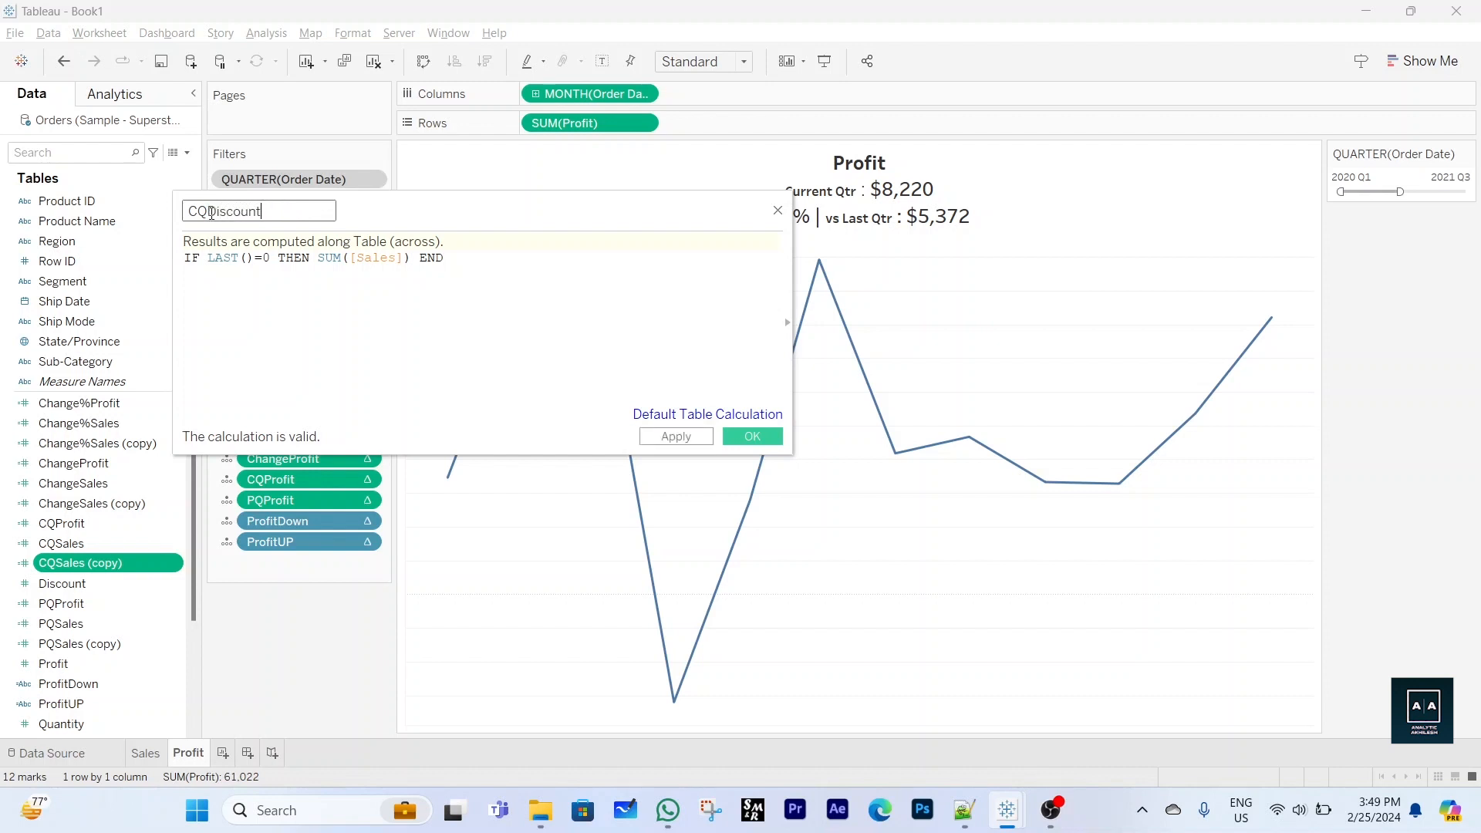
# Change the CQDiscount formula to IF LAST()=0 THEN AVG([Discount]) END, save it and recheck the calculation
pyautogui.doubleClick(338, 257)
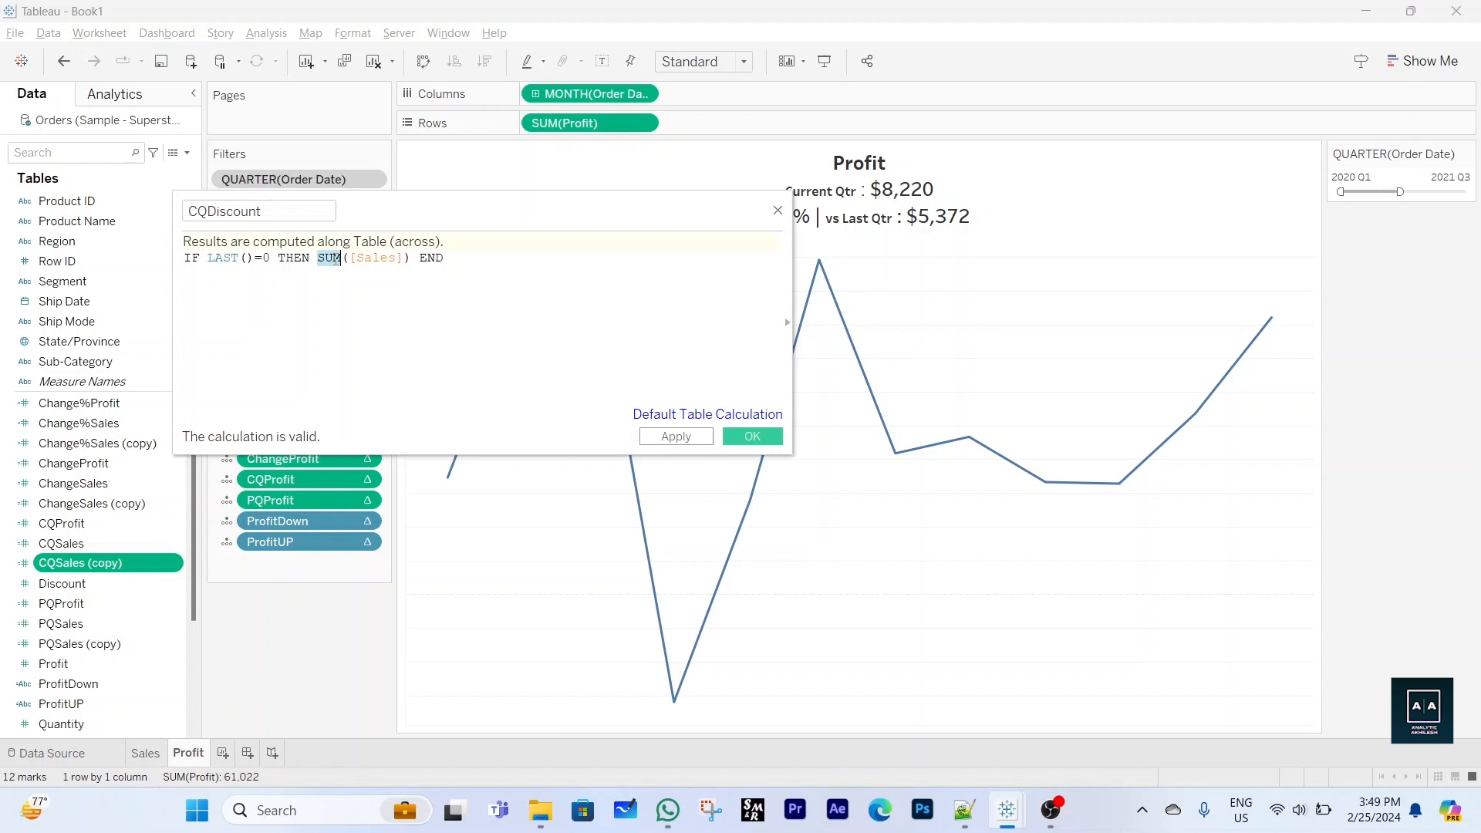
pyautogui.write('Av')
pyautogui.press('Return')
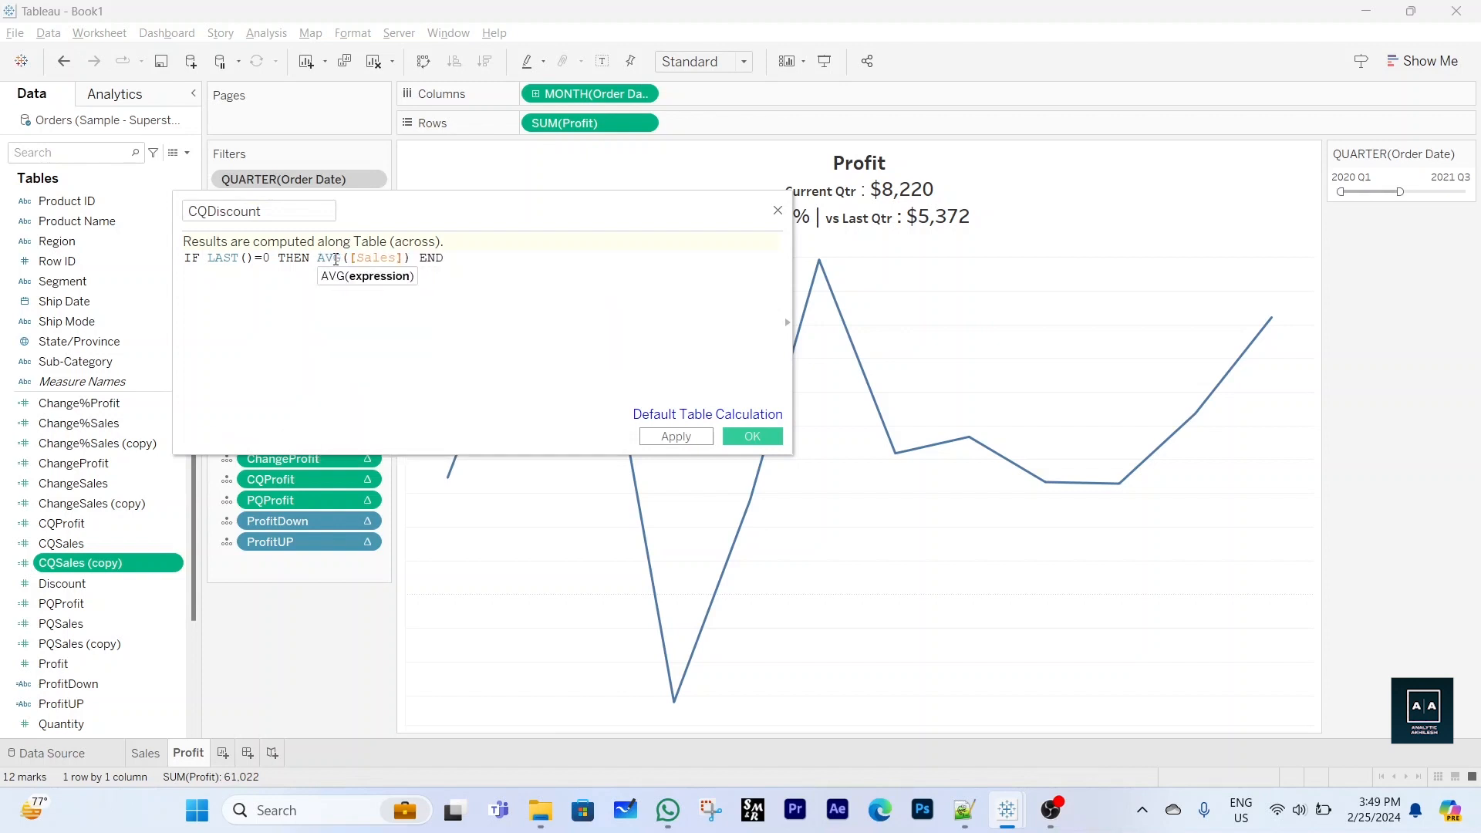
pyautogui.click(460, 304)
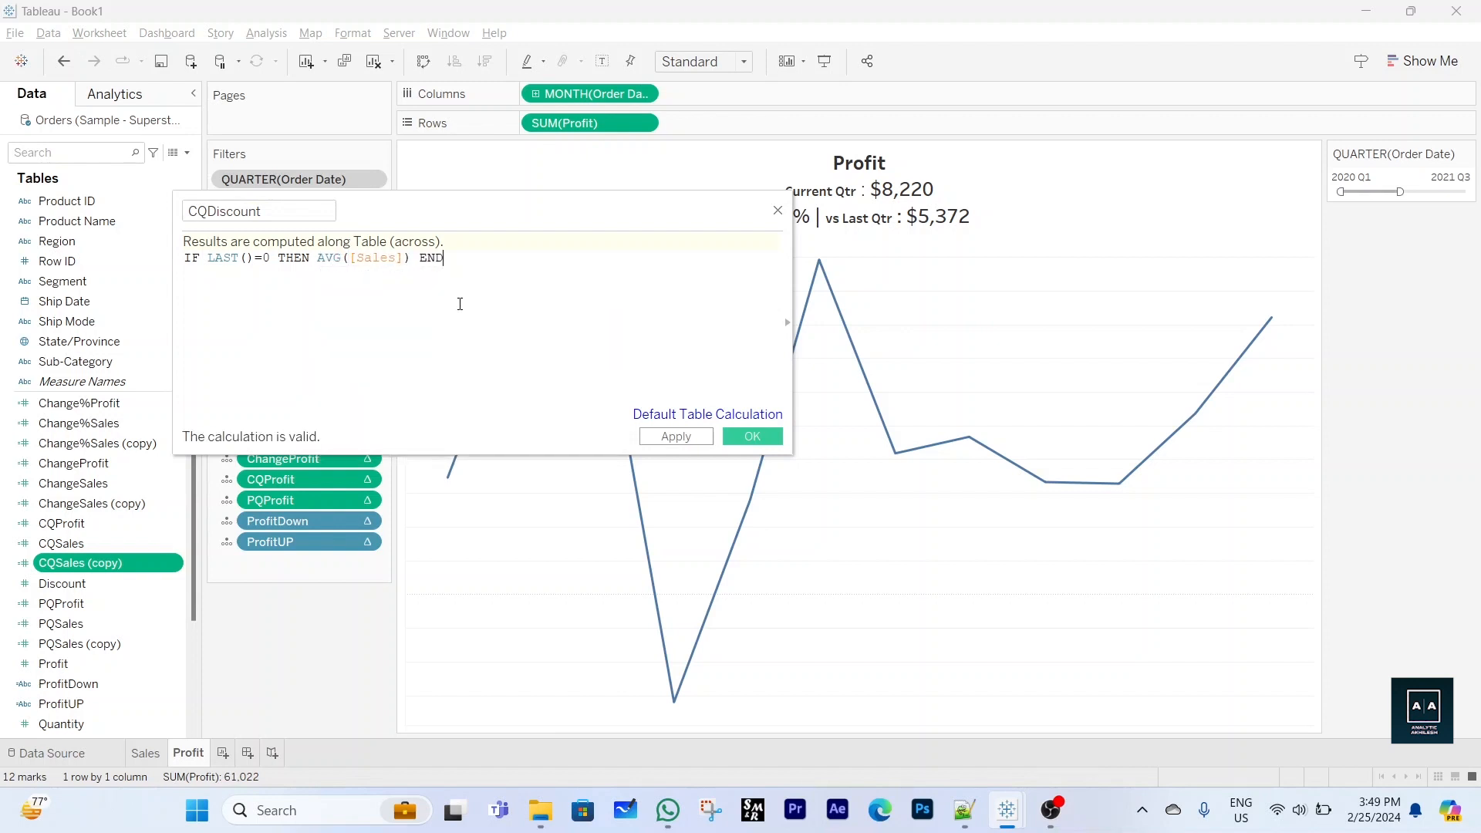
pyautogui.doubleClick(390, 262)
pyautogui.write('Dis')
pyautogui.press('Return')
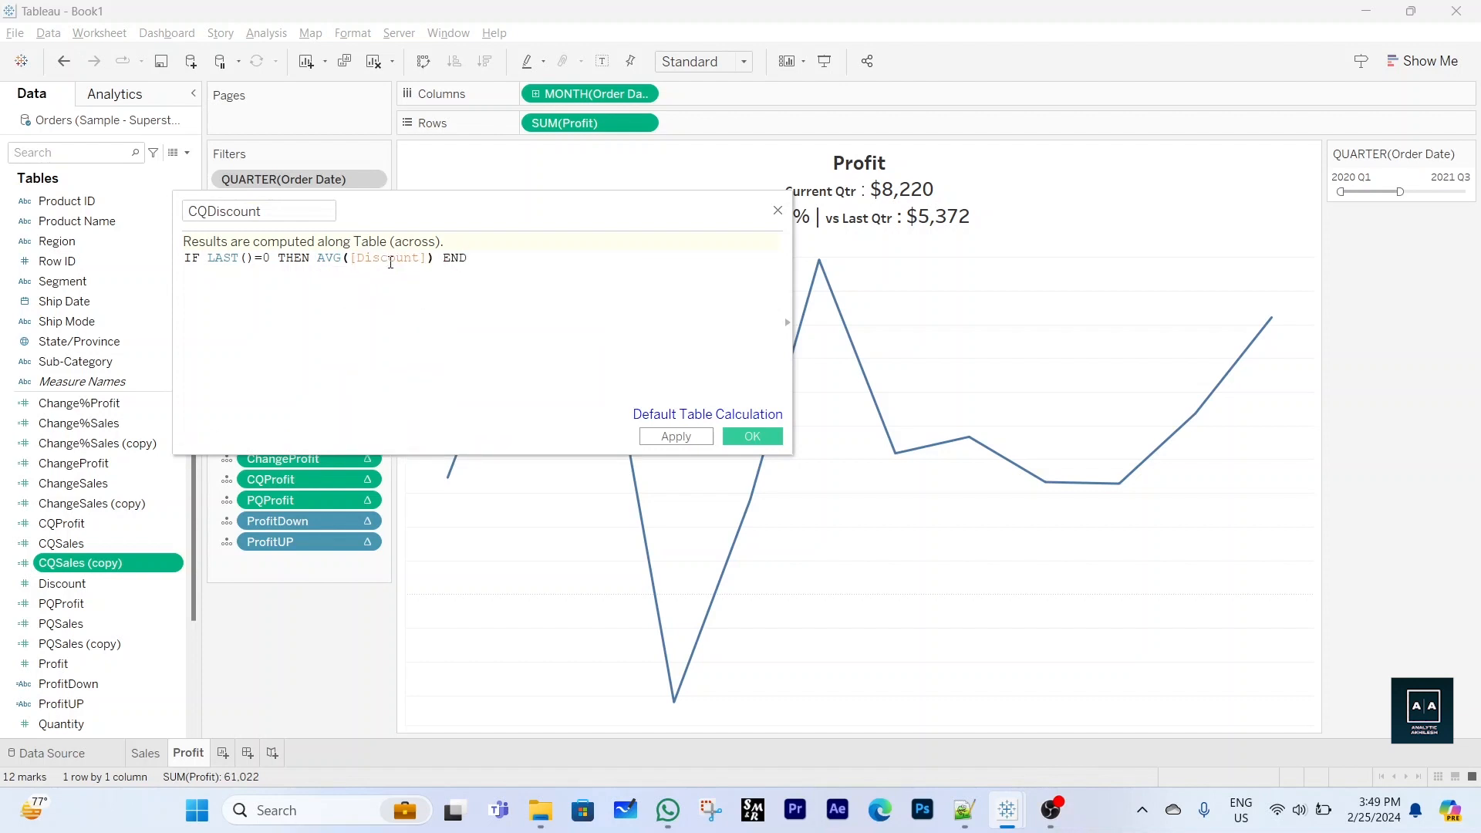
pyautogui.click(465, 301)
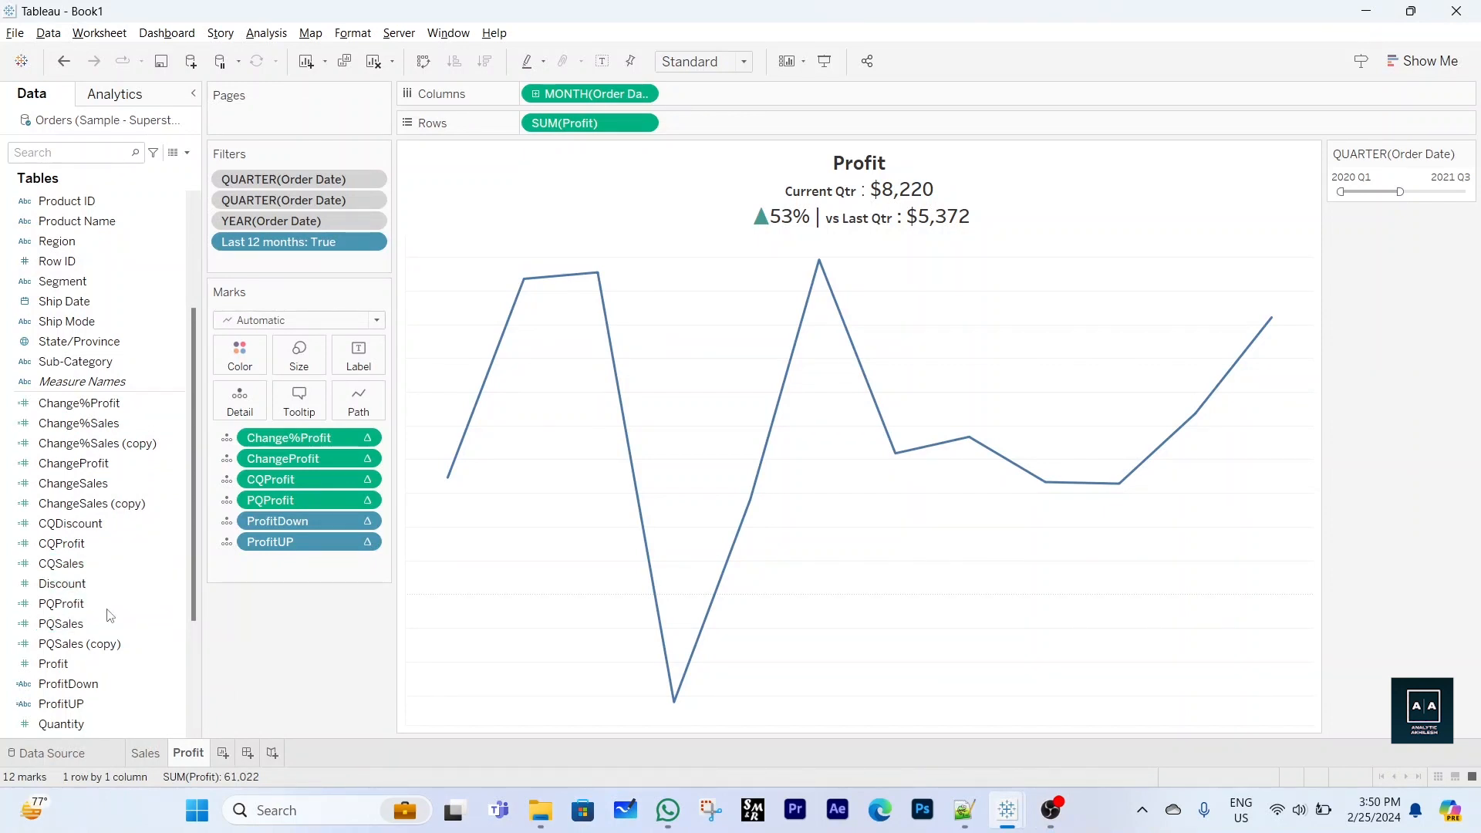
pyautogui.click(173, 524)
pyautogui.click(214, 239)
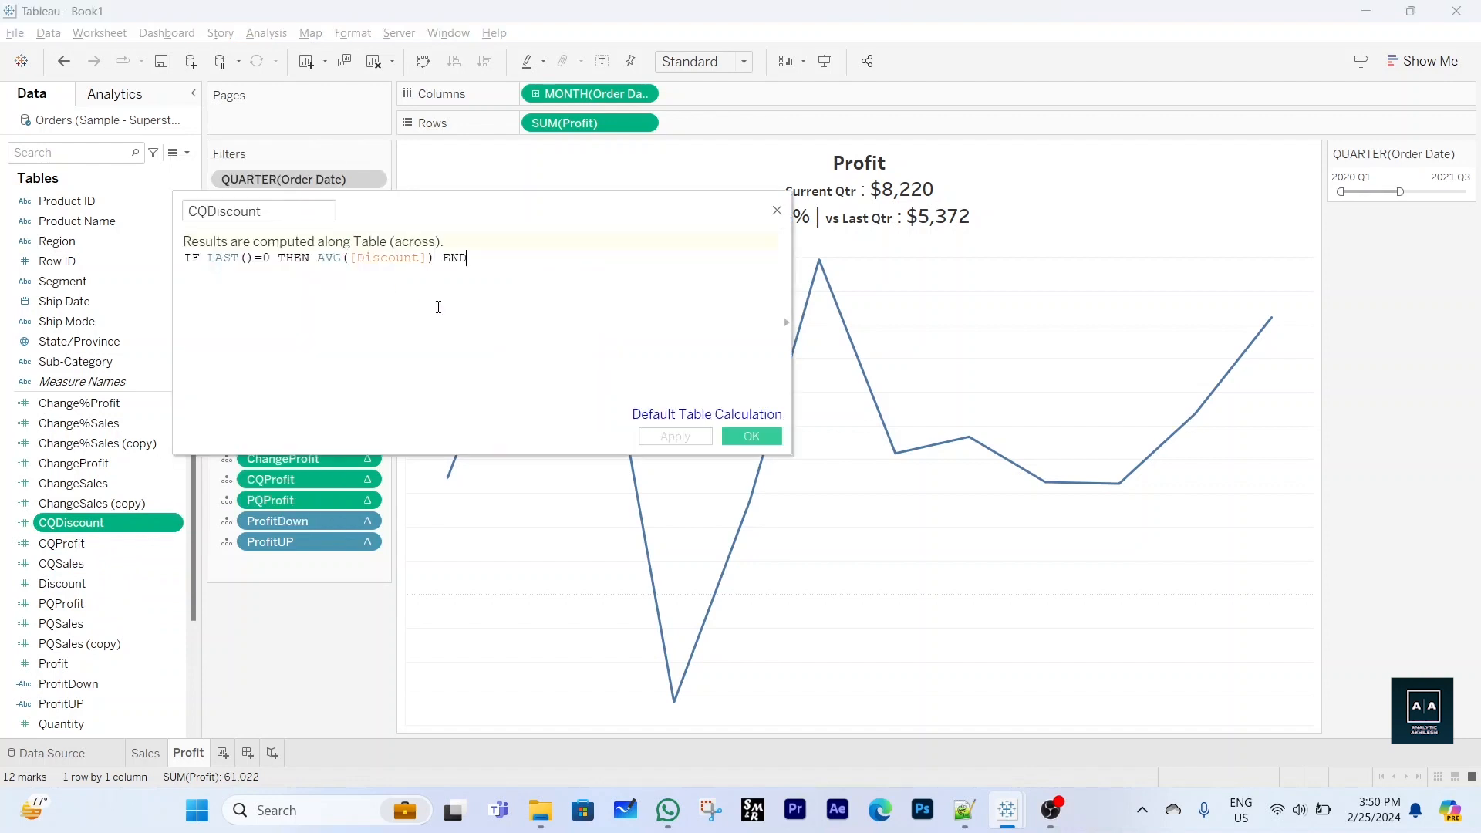
pyautogui.click(749, 437)
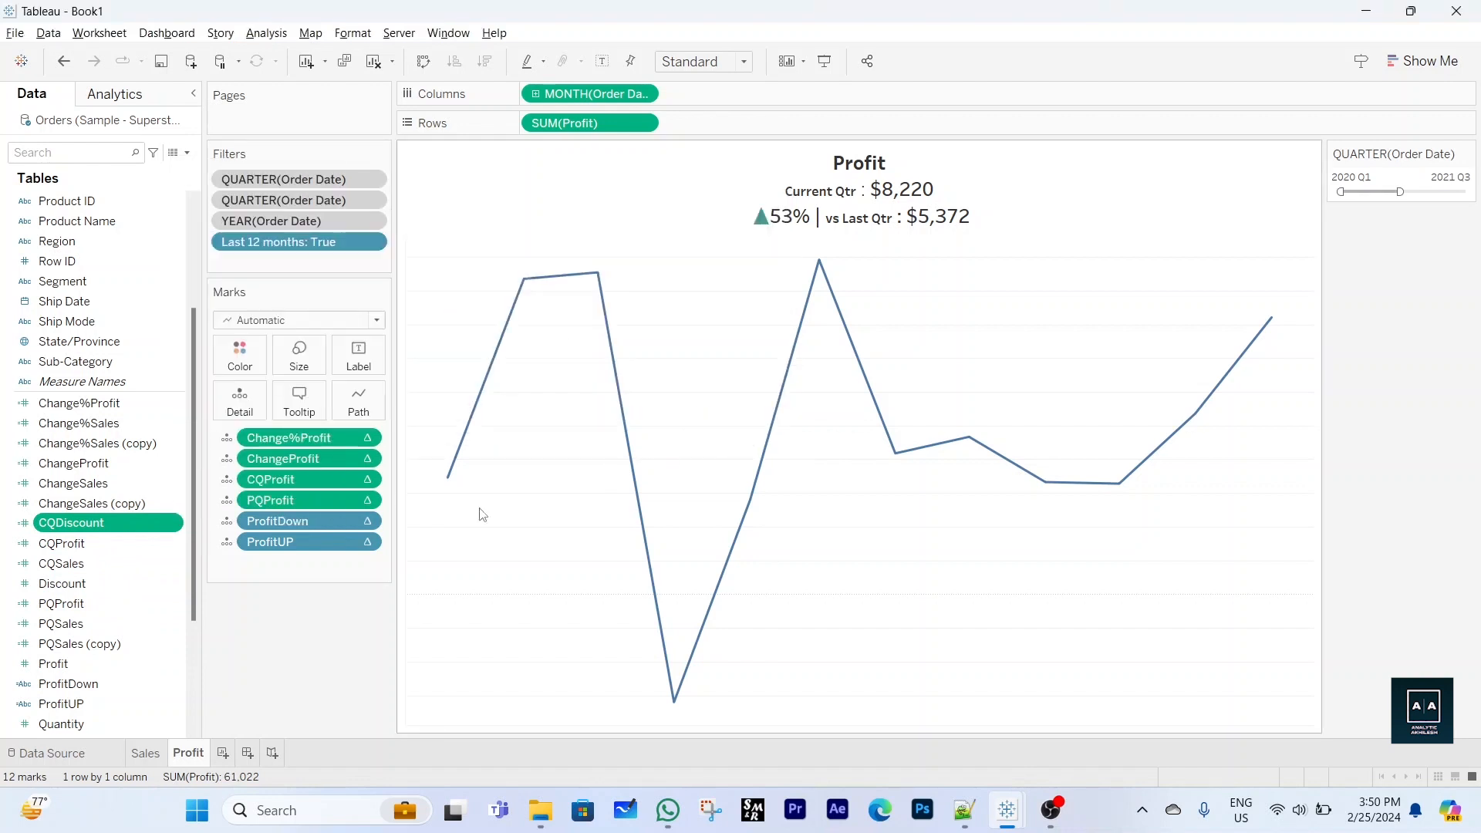
# Open the PQSales copy for editing and rename it PQDiscounbt
pyautogui.rightClick(171, 647)
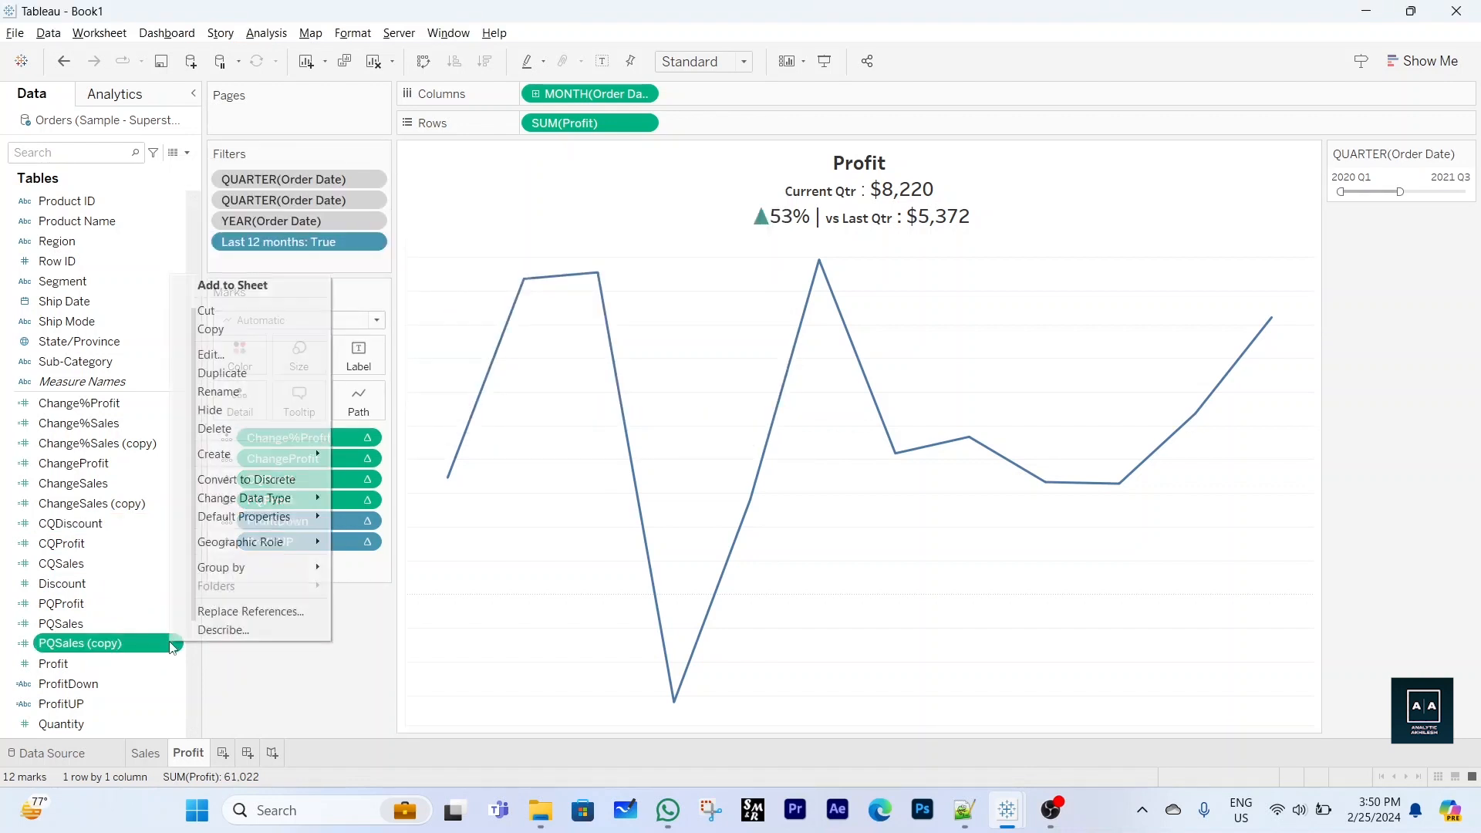
pyautogui.click(231, 355)
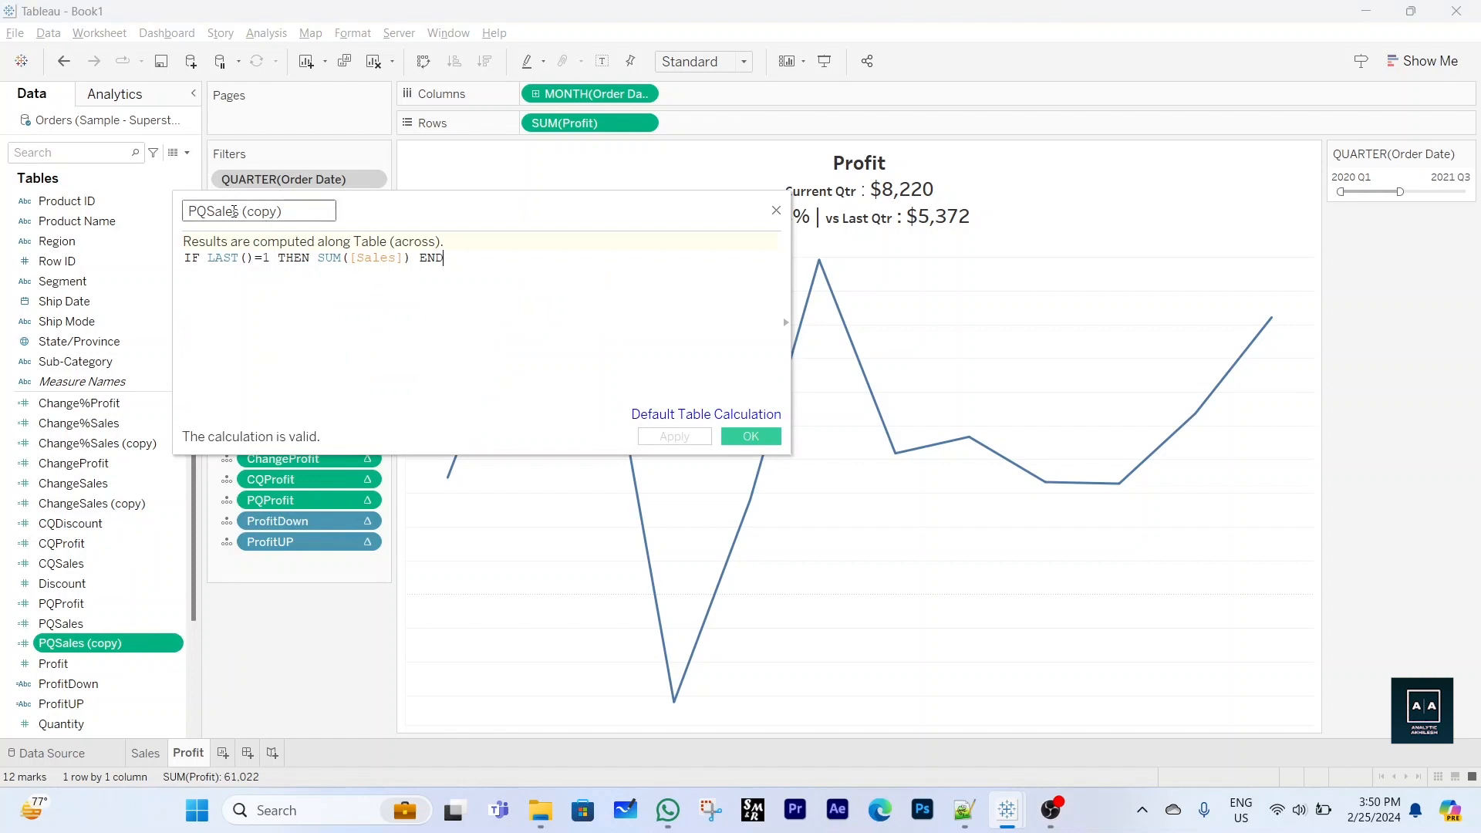
pyautogui.moveTo(208, 212); pyautogui.dragTo(293, 213)
pyautogui.write('Discounbt')
# Change the formula of the renamed previous-quarter calculation to IF LAST()=1 THEN AVG([Discount]) END
pyautogui.doubleClick(322, 256)
pyautogui.write('a')
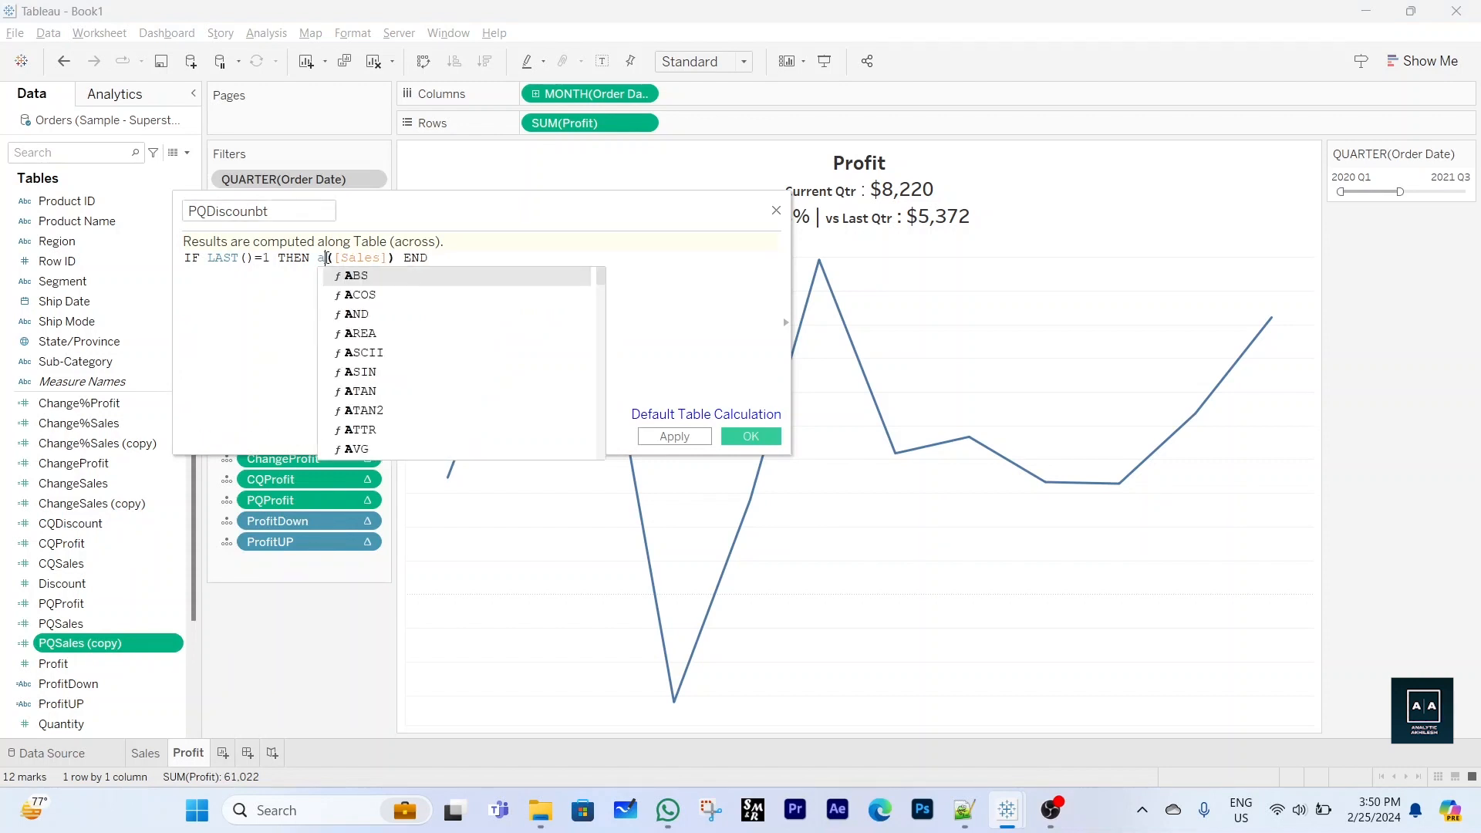
pyautogui.write('v')
pyautogui.press('Return')
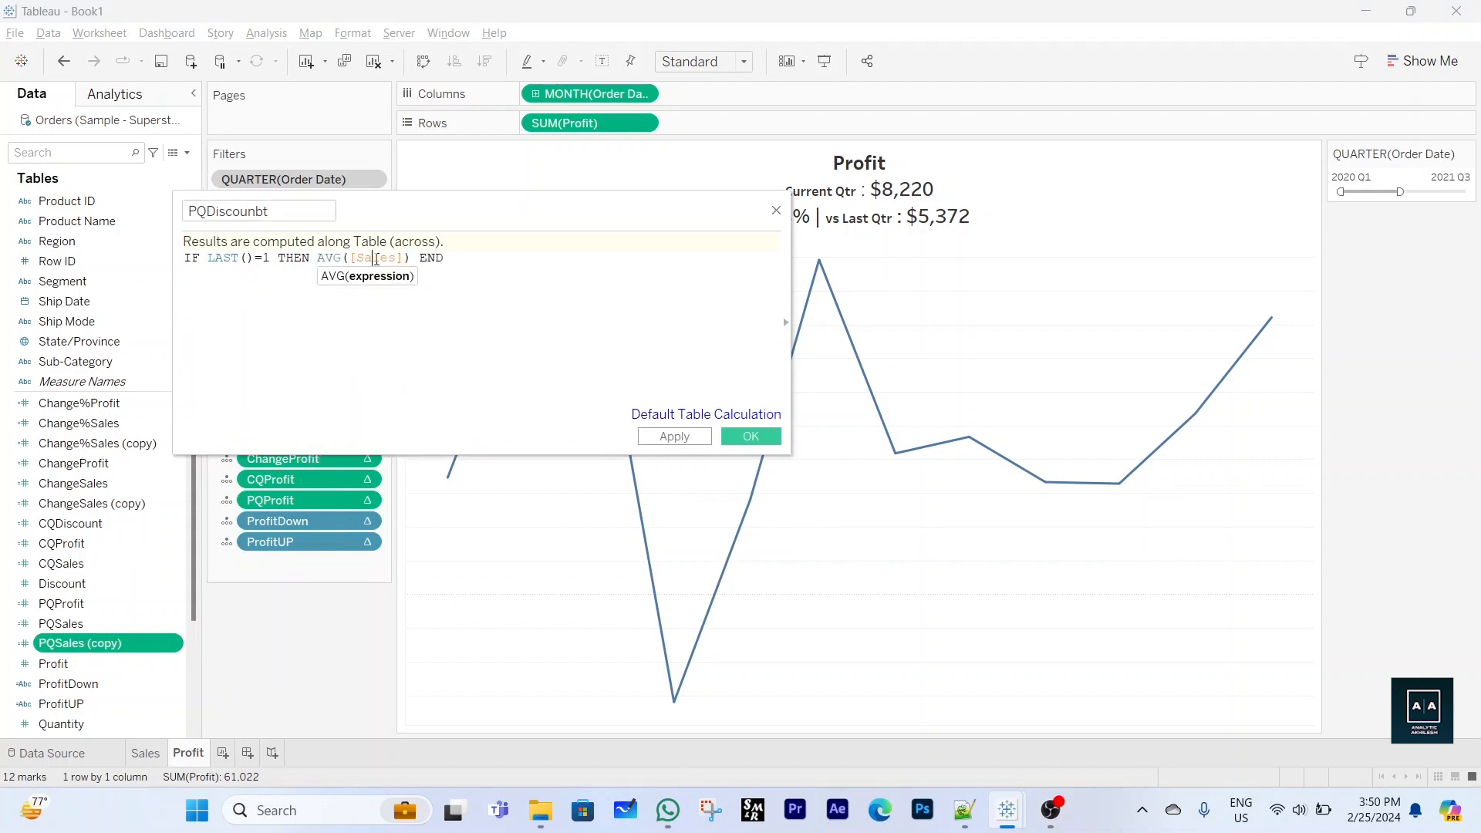
pyautogui.doubleClick(376, 258)
pyautogui.write('dis')
pyautogui.press('Return')
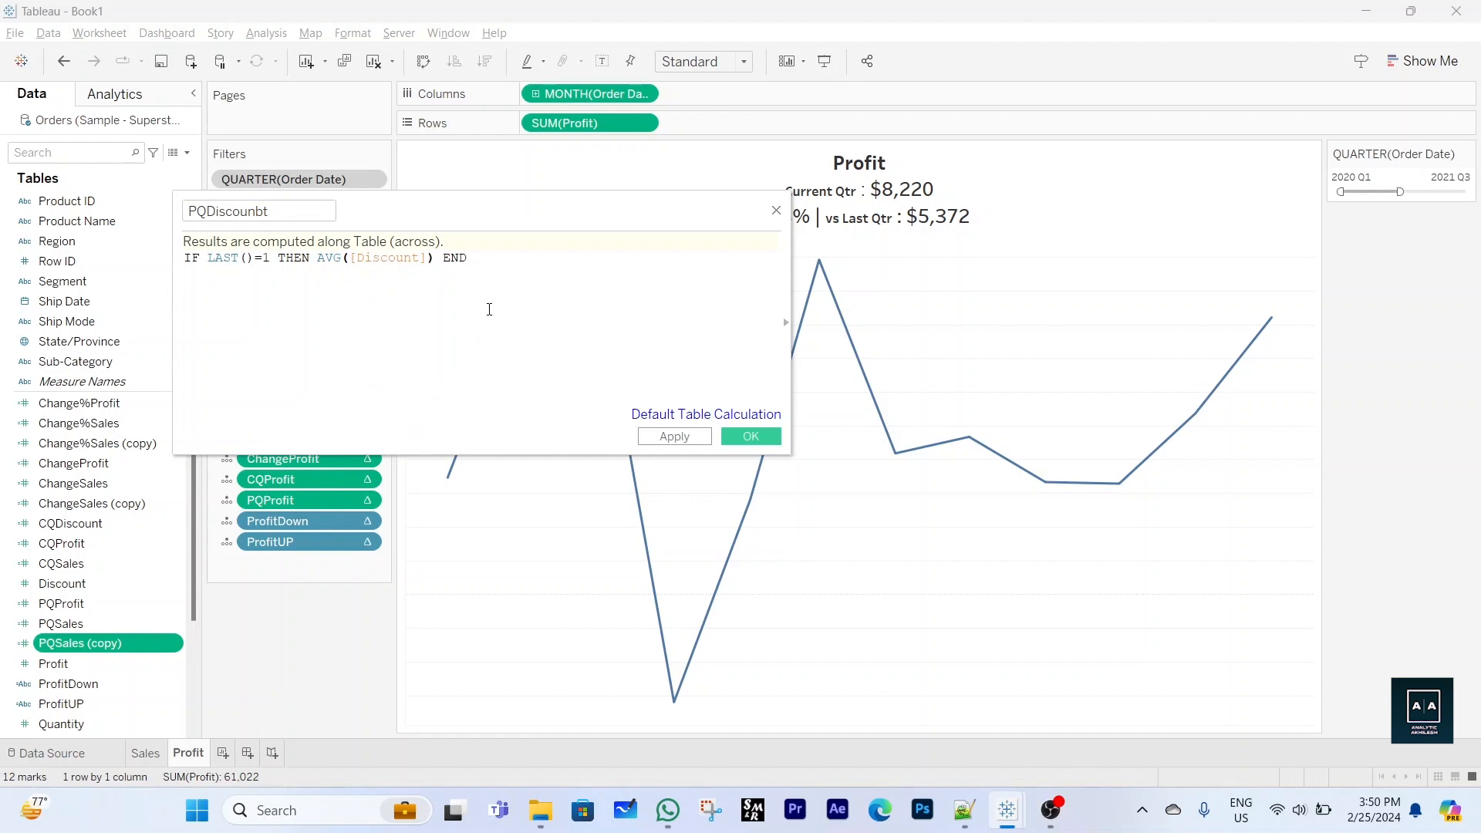
# Save the PQDiscounbt calculation, and change the ChangeSales (copy) formula to [CQDiscount]-[PQDiscounbt]
pyautogui.click(752, 438)
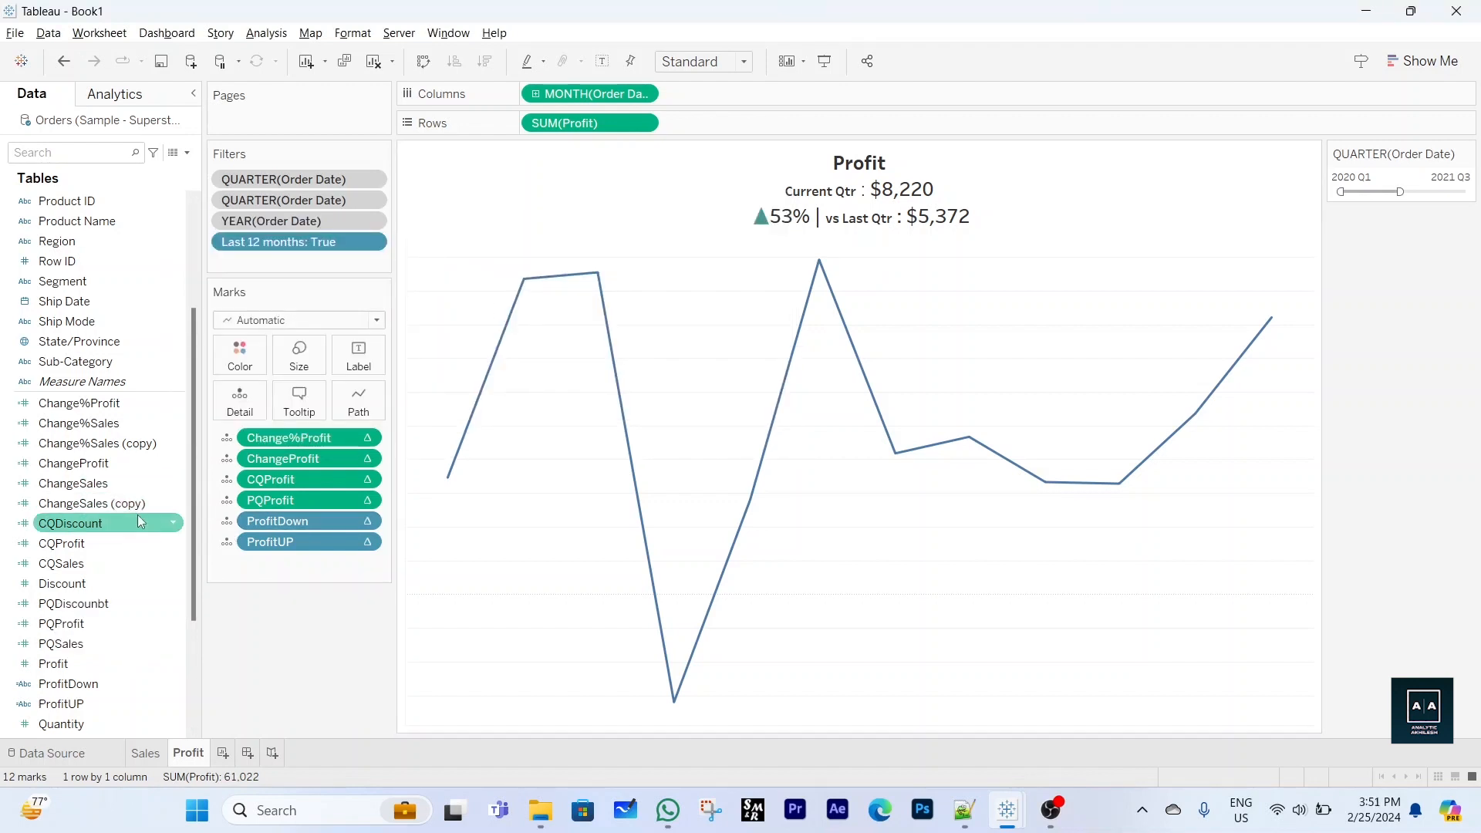
pyautogui.click(173, 503)
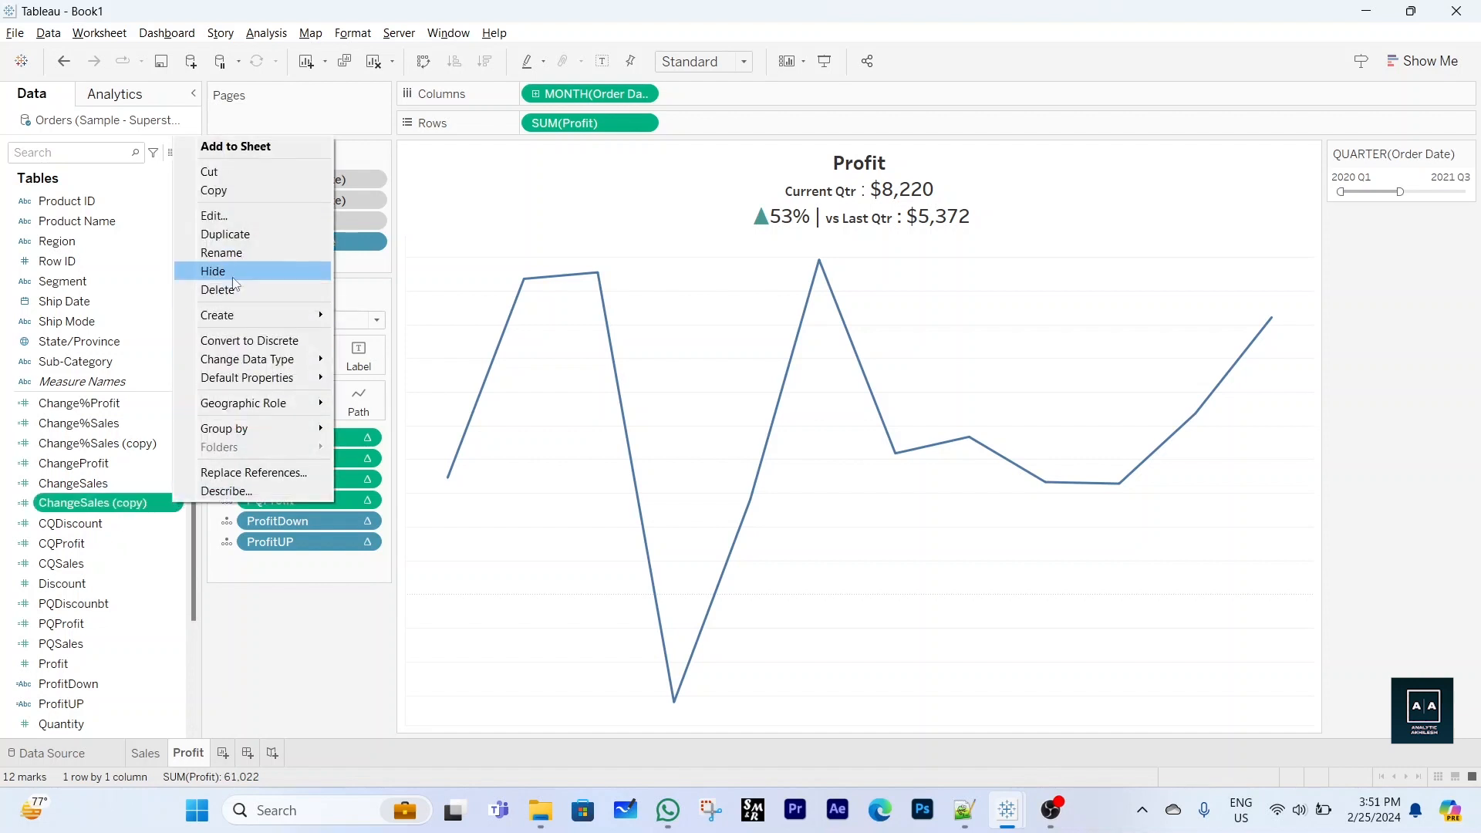
pyautogui.click(223, 219)
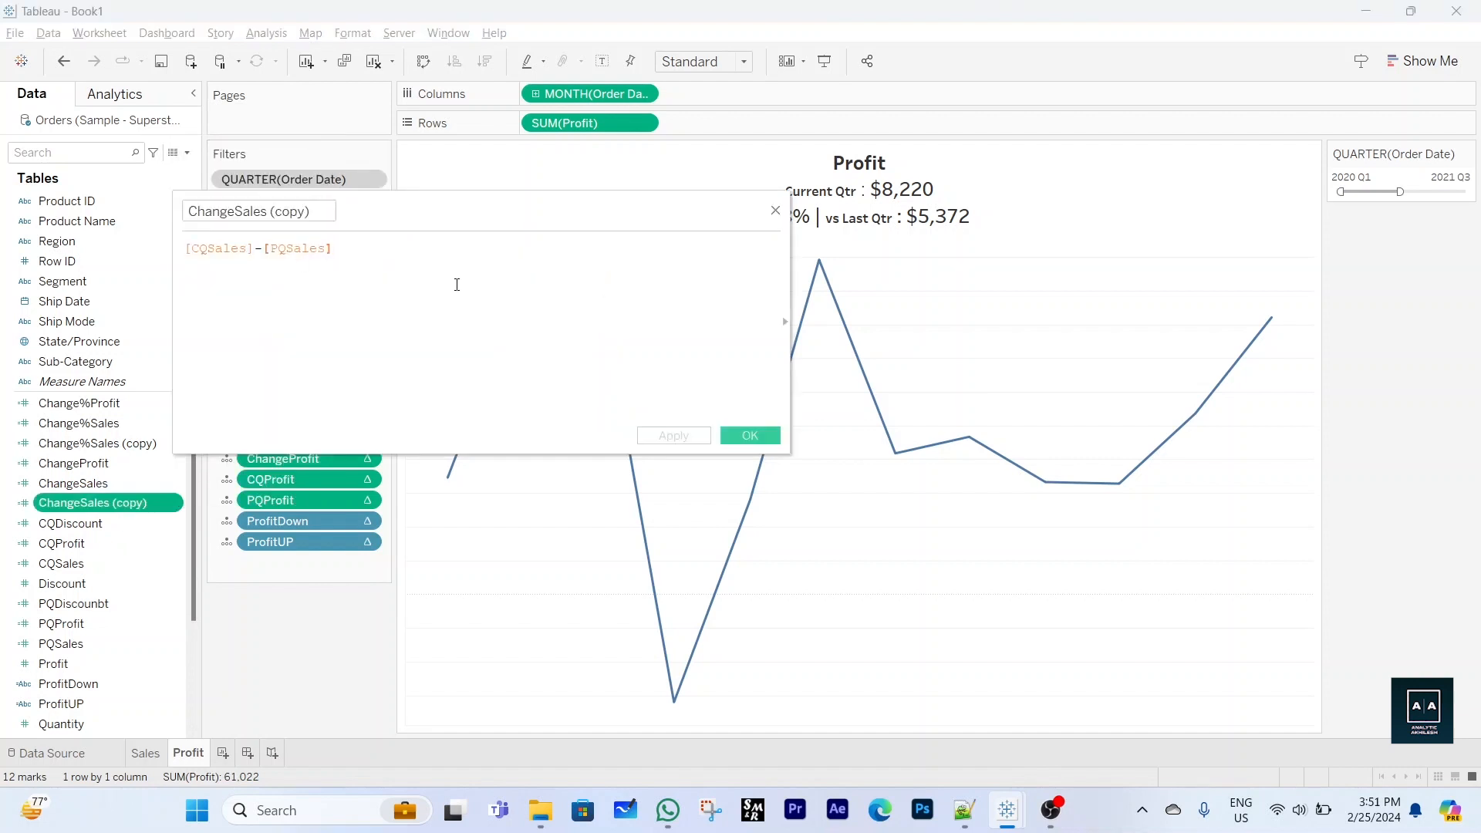
pyautogui.doubleClick(231, 249)
pyautogui.write('C')
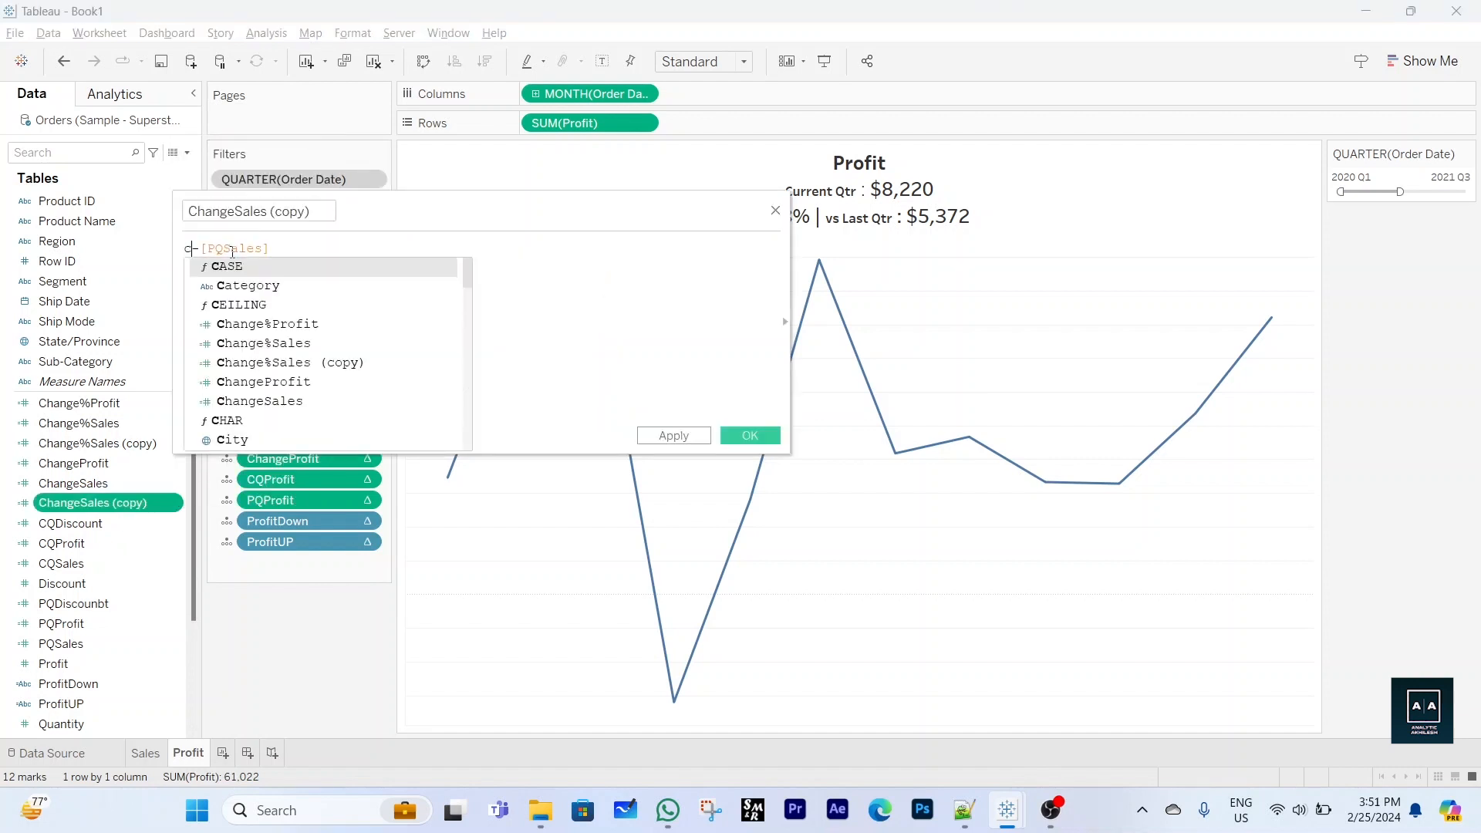
pyautogui.write('QD')
pyautogui.press('Return')
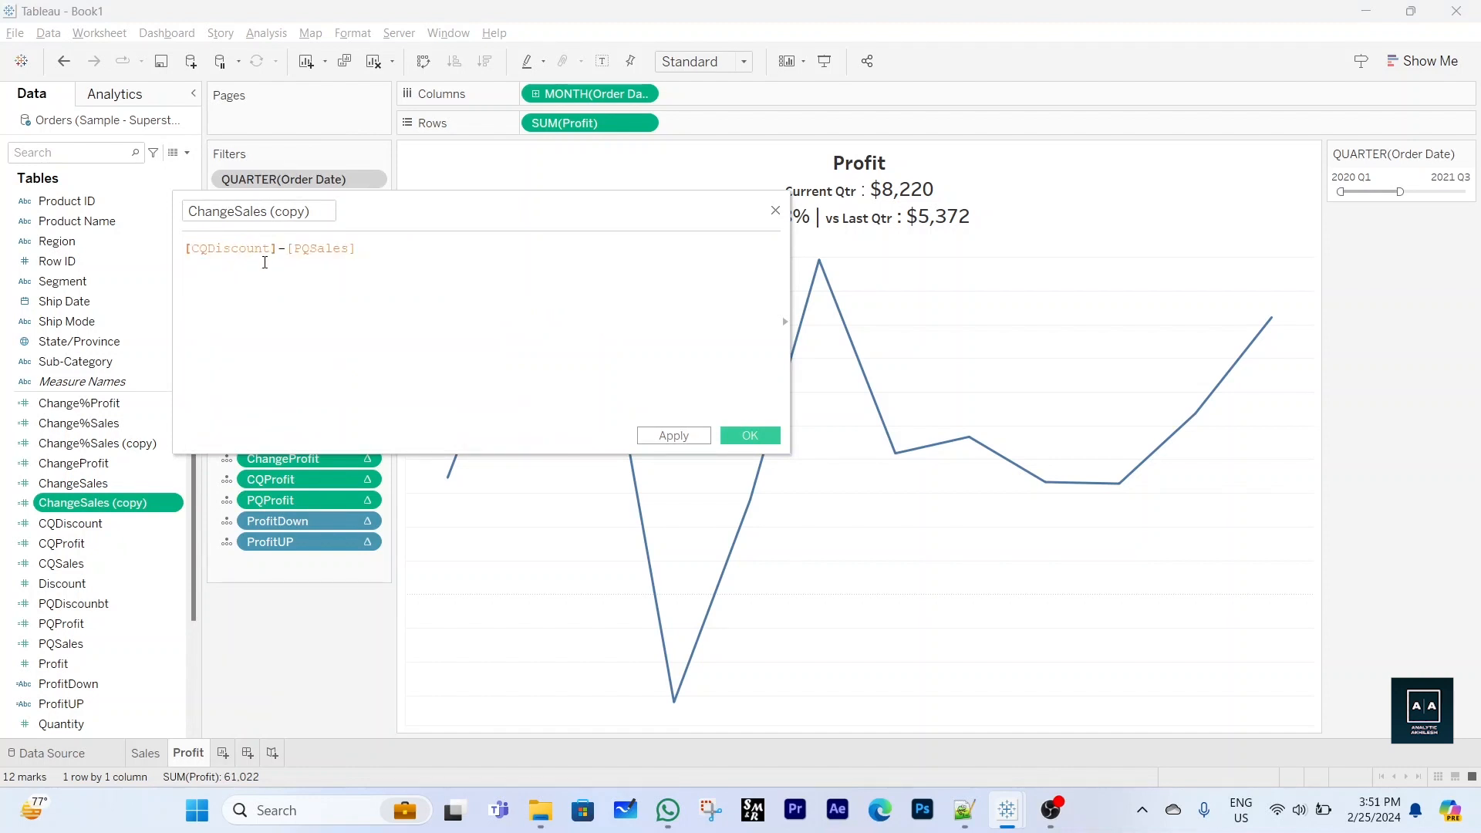
pyautogui.doubleClick(313, 248)
pyautogui.write('PQD')
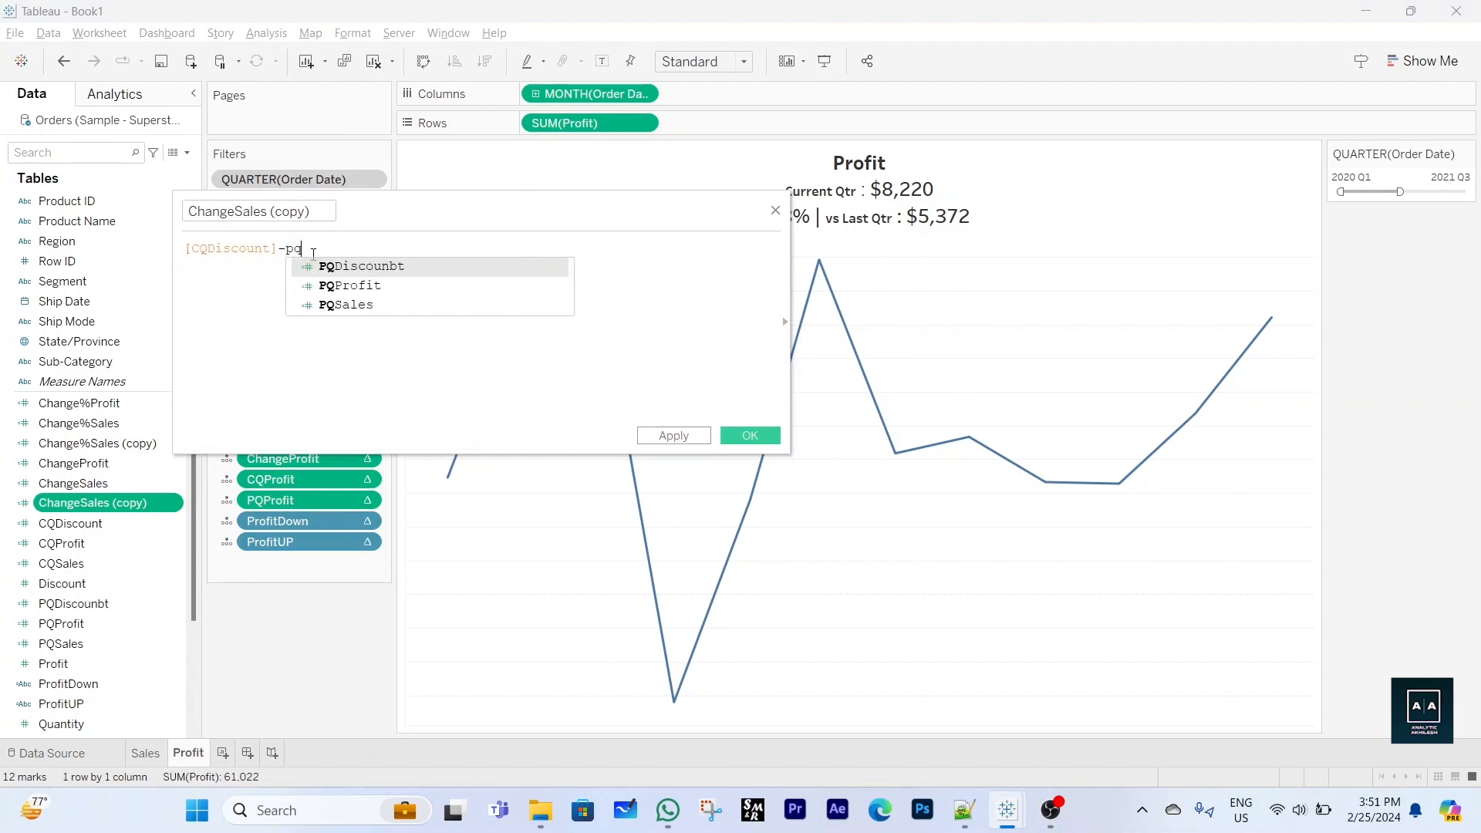
pyautogui.press('Return')
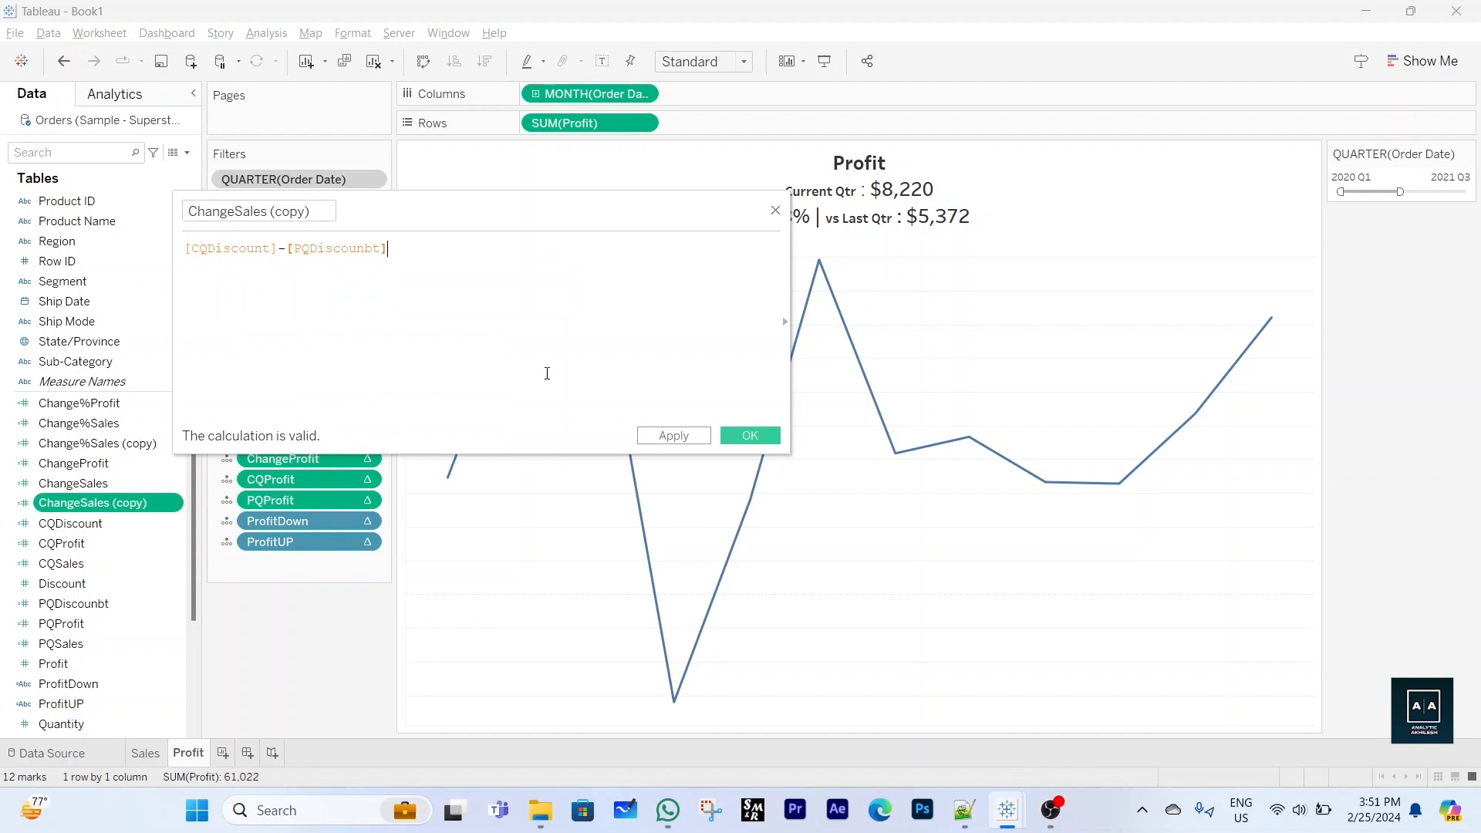
pyautogui.click(746, 436)
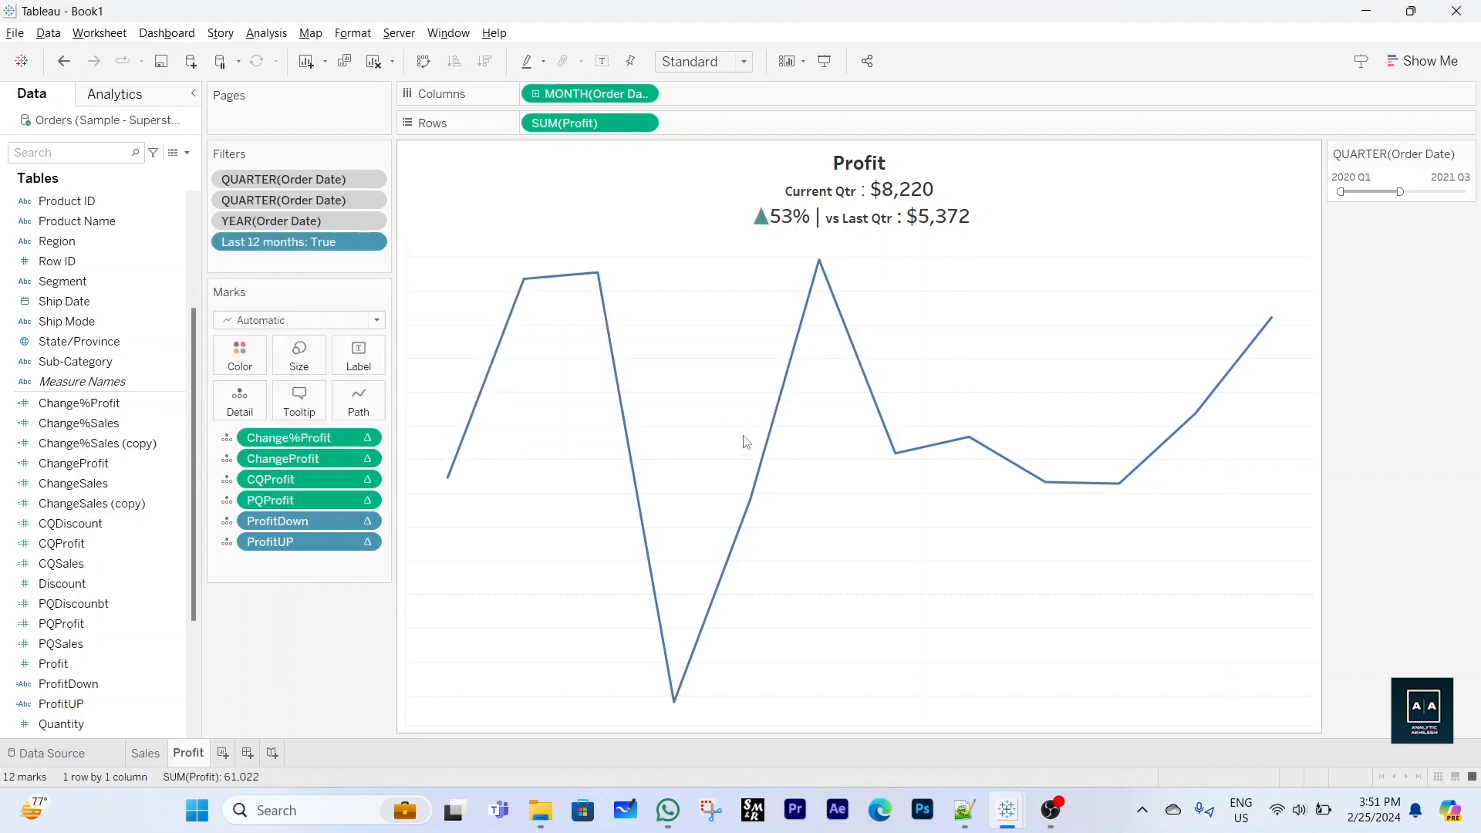
# Correct the misspelled name of the PQDiscounbt calculated field to PQDiscount
pyautogui.rightClick(110, 605)
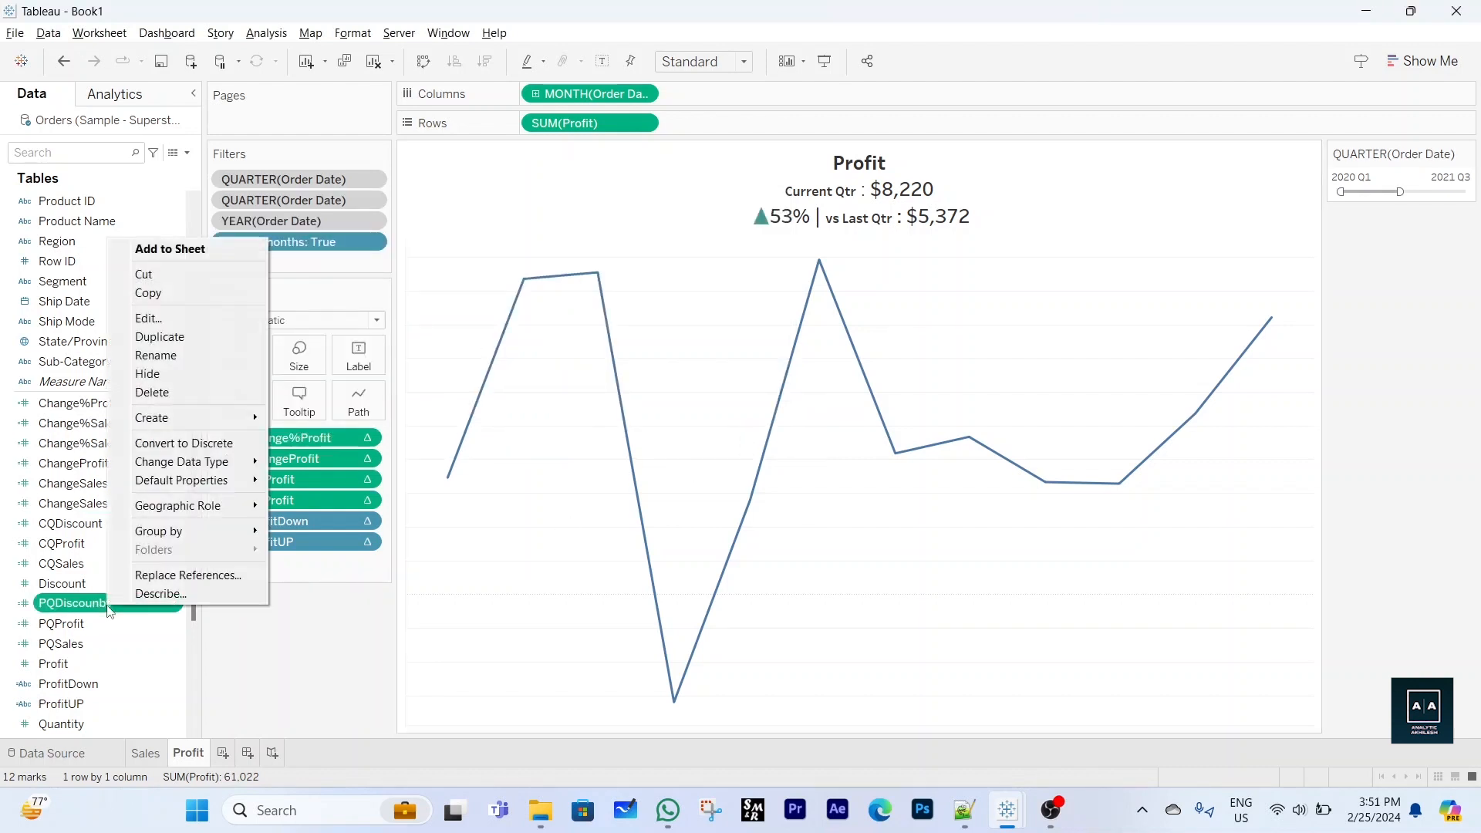
pyautogui.click(193, 318)
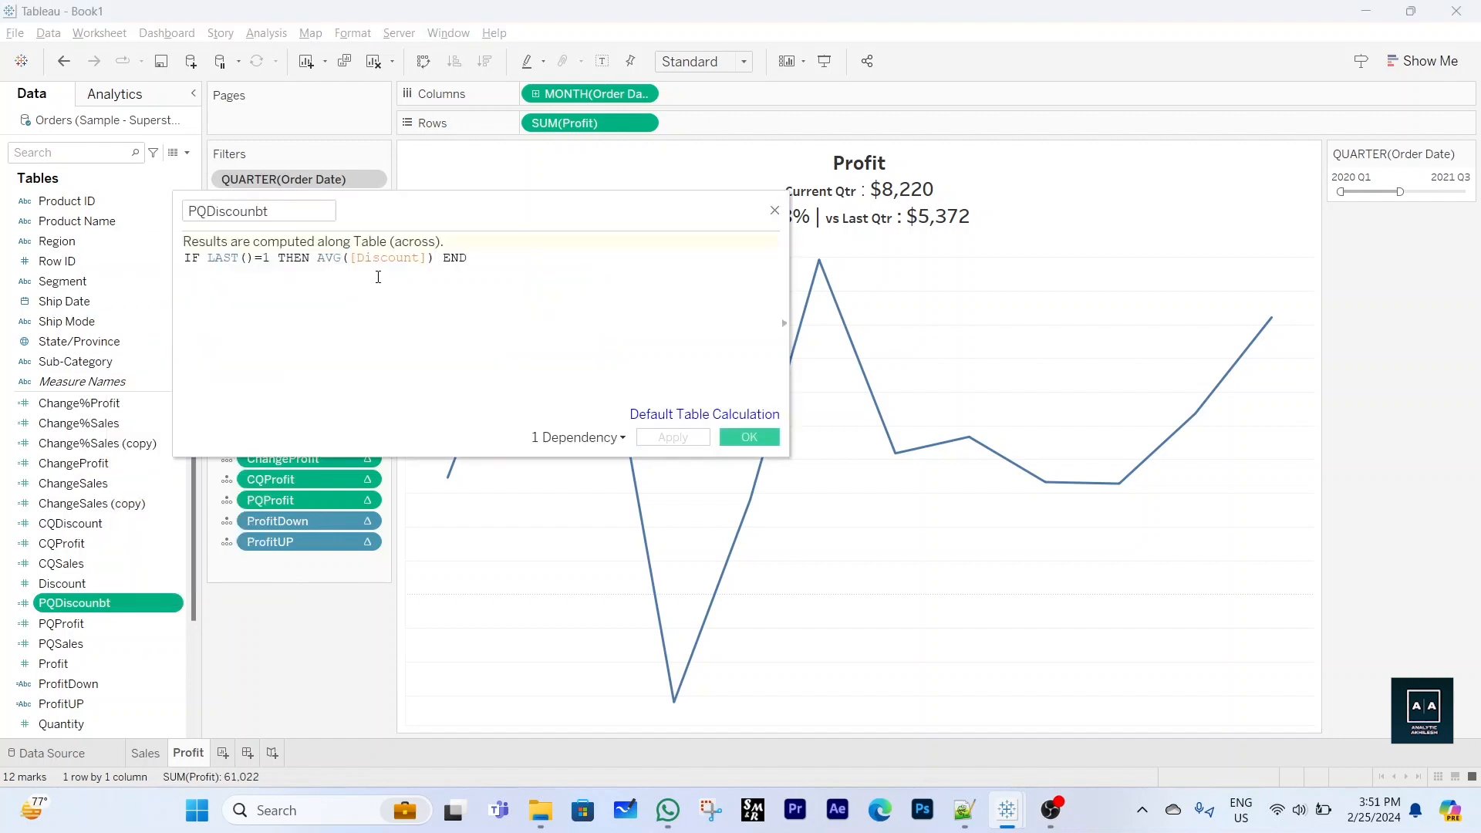
pyautogui.click(262, 211)
pyautogui.press('BackSpace')
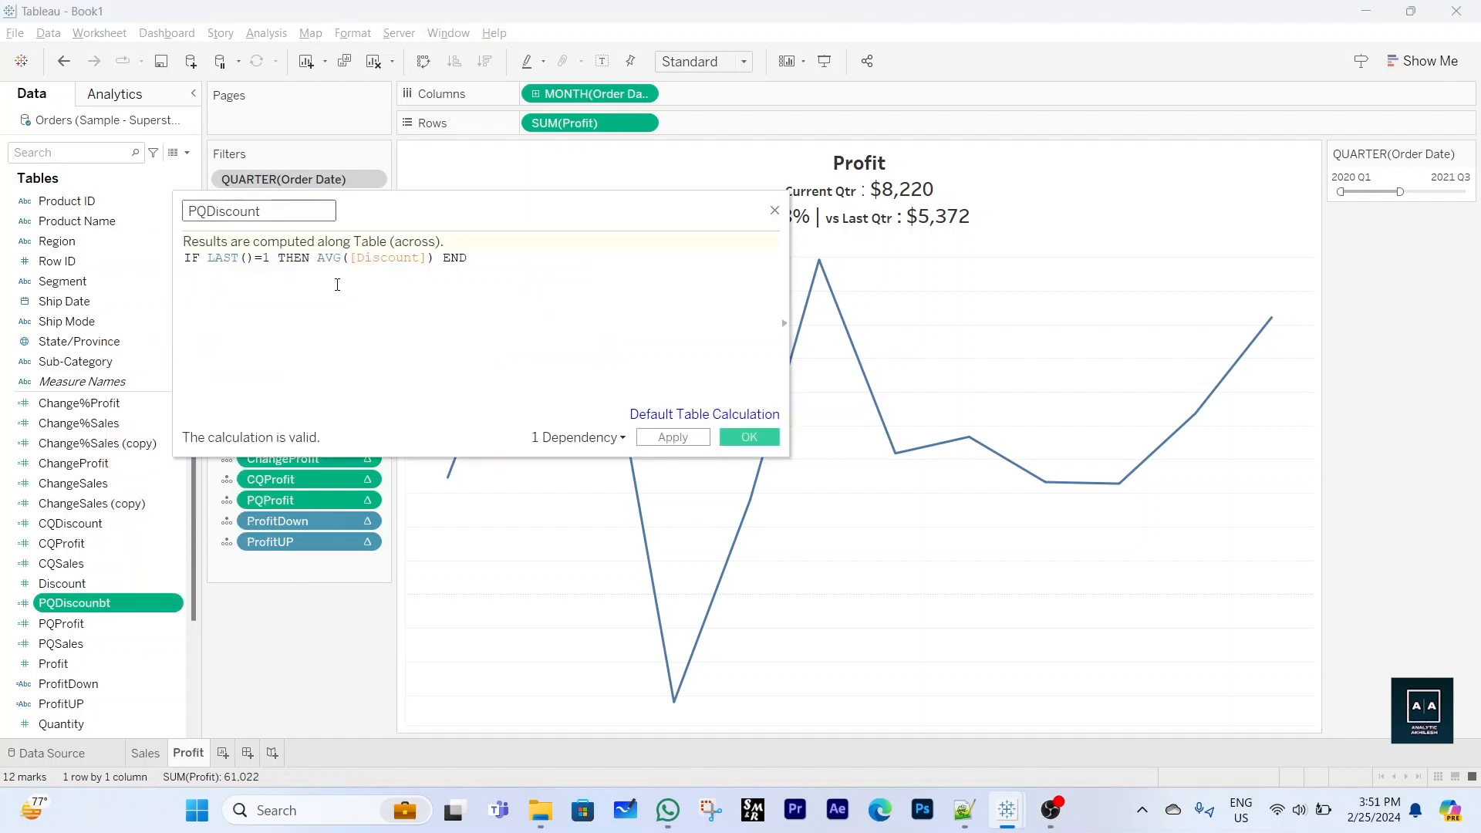
pyautogui.click(760, 443)
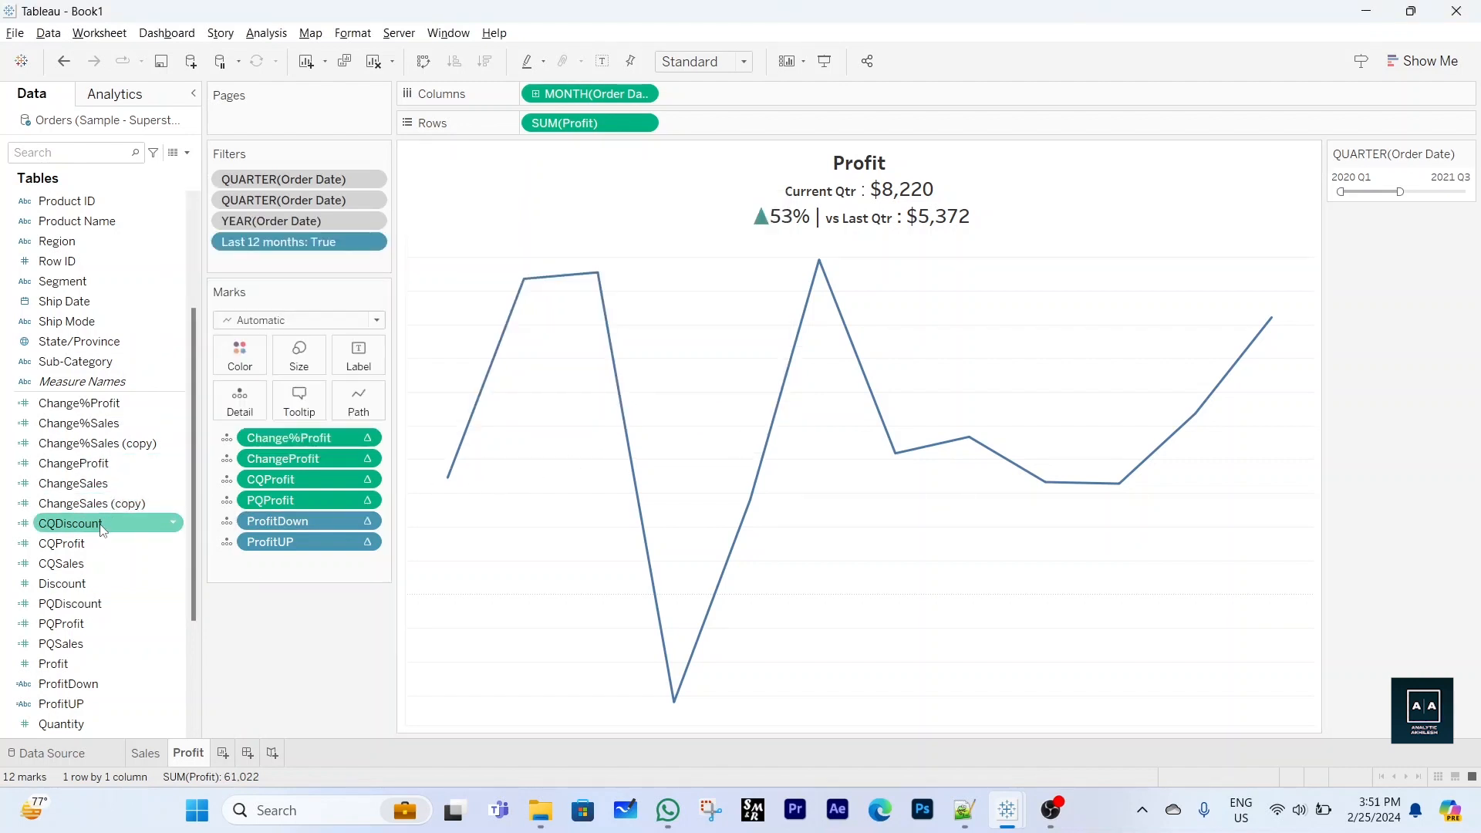
# Rename the ChangeSales (copy) calculated field as ChangeDiscount and save it
pyautogui.moveTo(102, 531)
pyautogui.mouseDown()
pyautogui.moveTo(100, 423)
pyautogui.moveTo(106, 563)
pyautogui.moveTo(108, 533)
pyautogui.mouseUp()
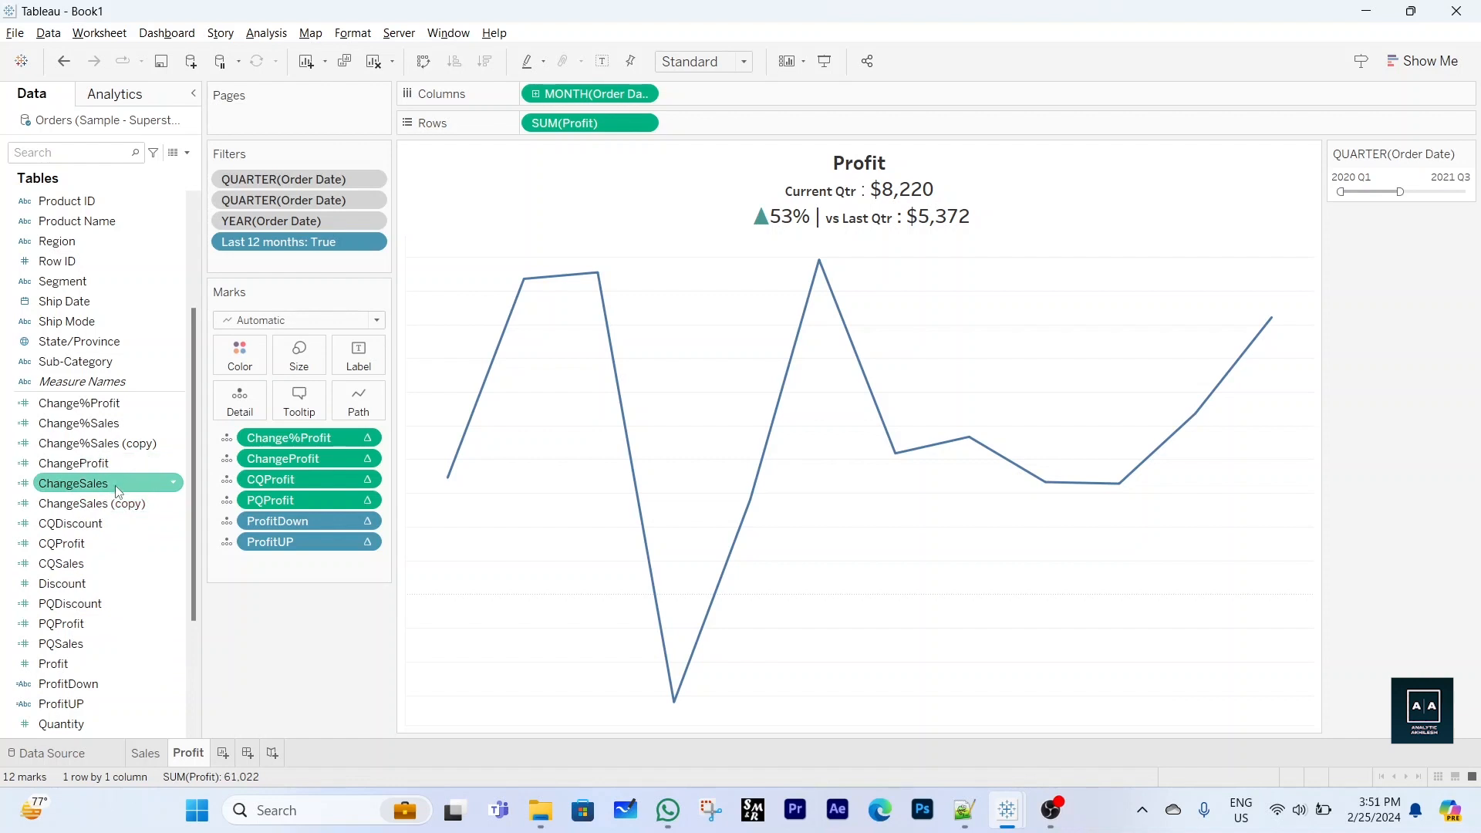
pyautogui.click(176, 504)
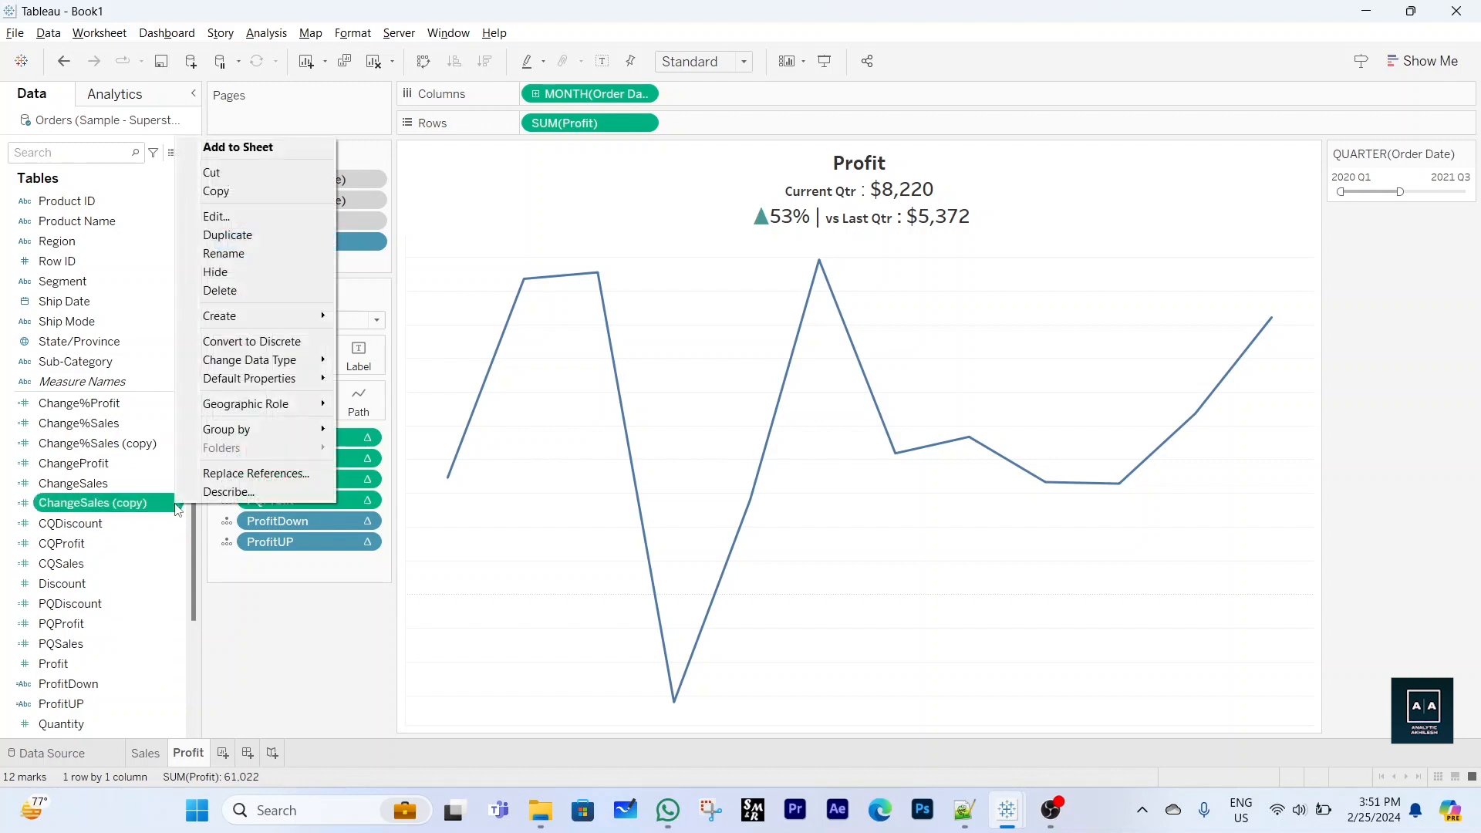
pyautogui.click(247, 222)
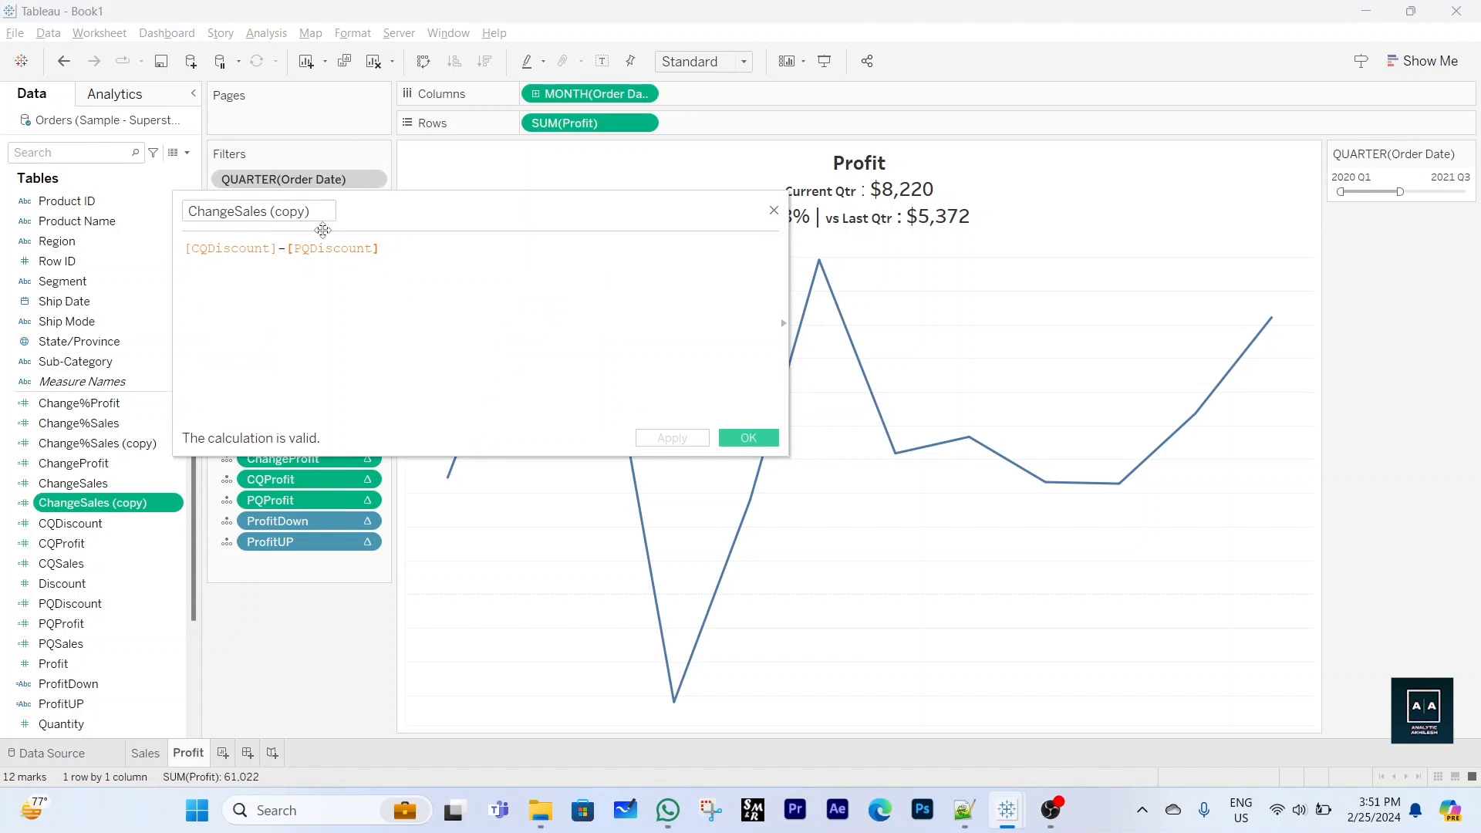
pyautogui.moveTo(238, 212); pyautogui.dragTo(321, 212)
pyautogui.write('Discount')
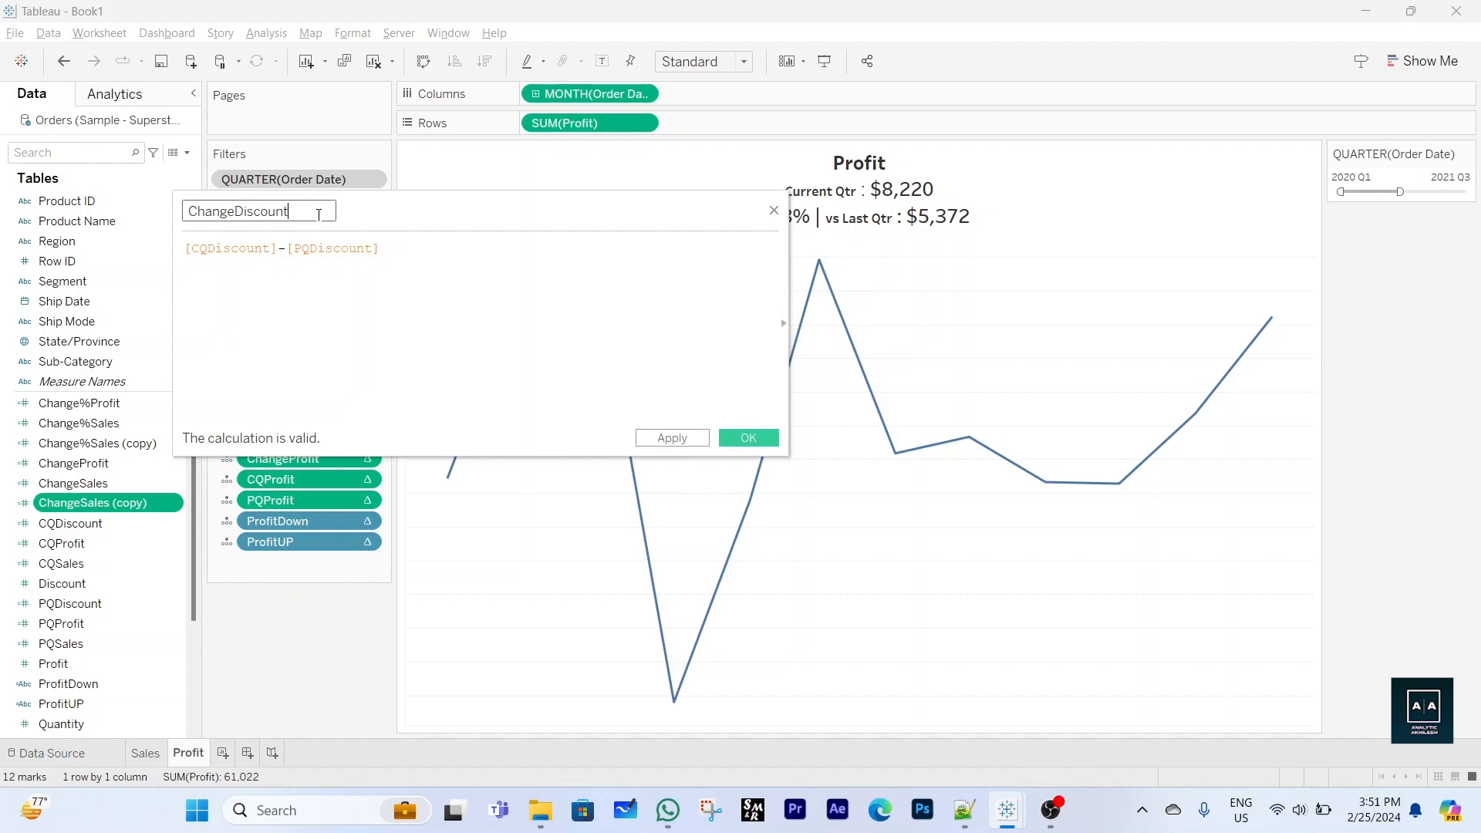
pyautogui.click(424, 353)
pyautogui.click(744, 438)
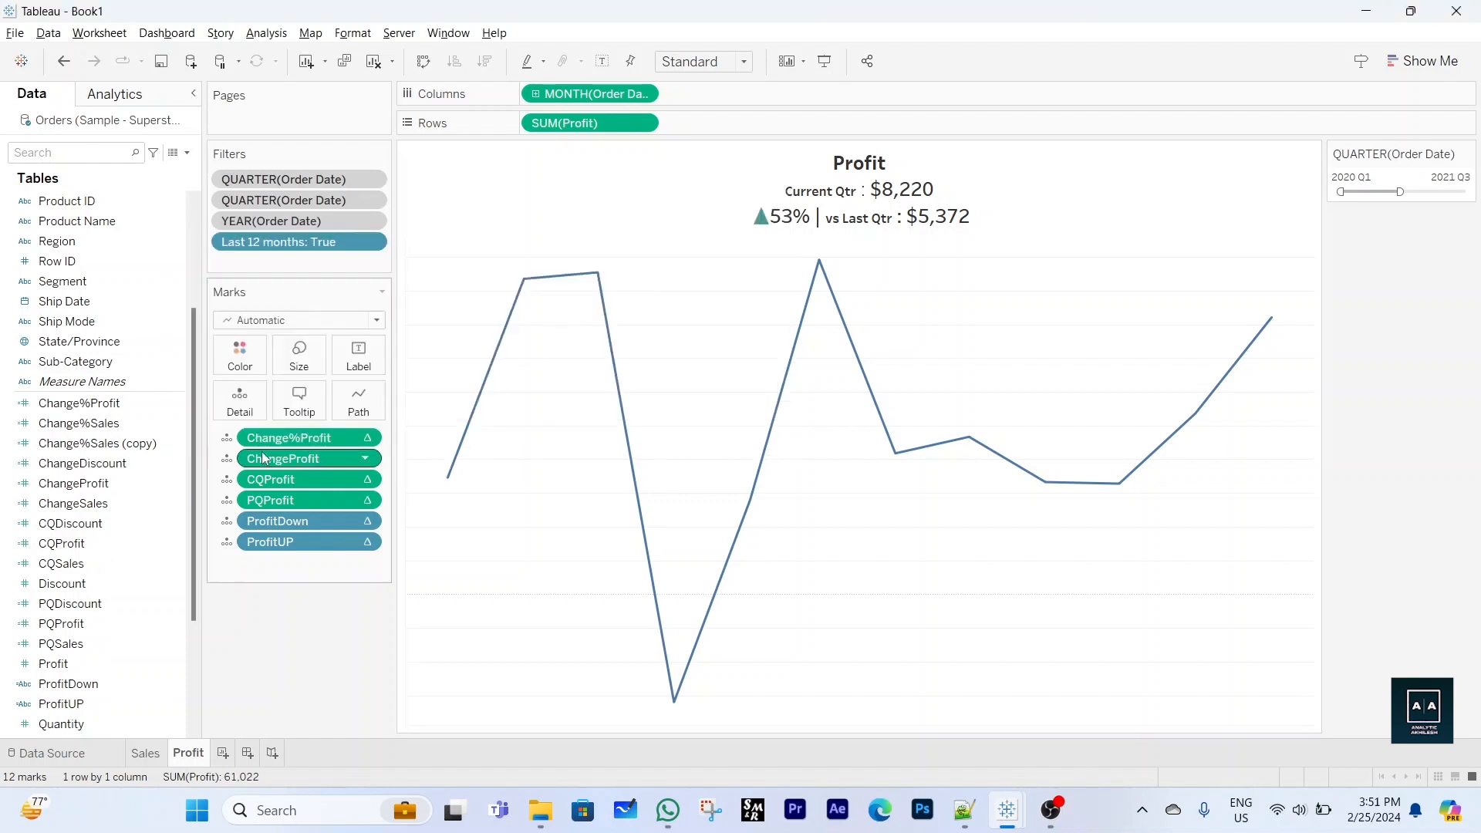
# Open the Change%Sales (copy) calculated field for editing and rename it Change%Discount
pyautogui.click(170, 444)
pyautogui.rightClick(171, 444)
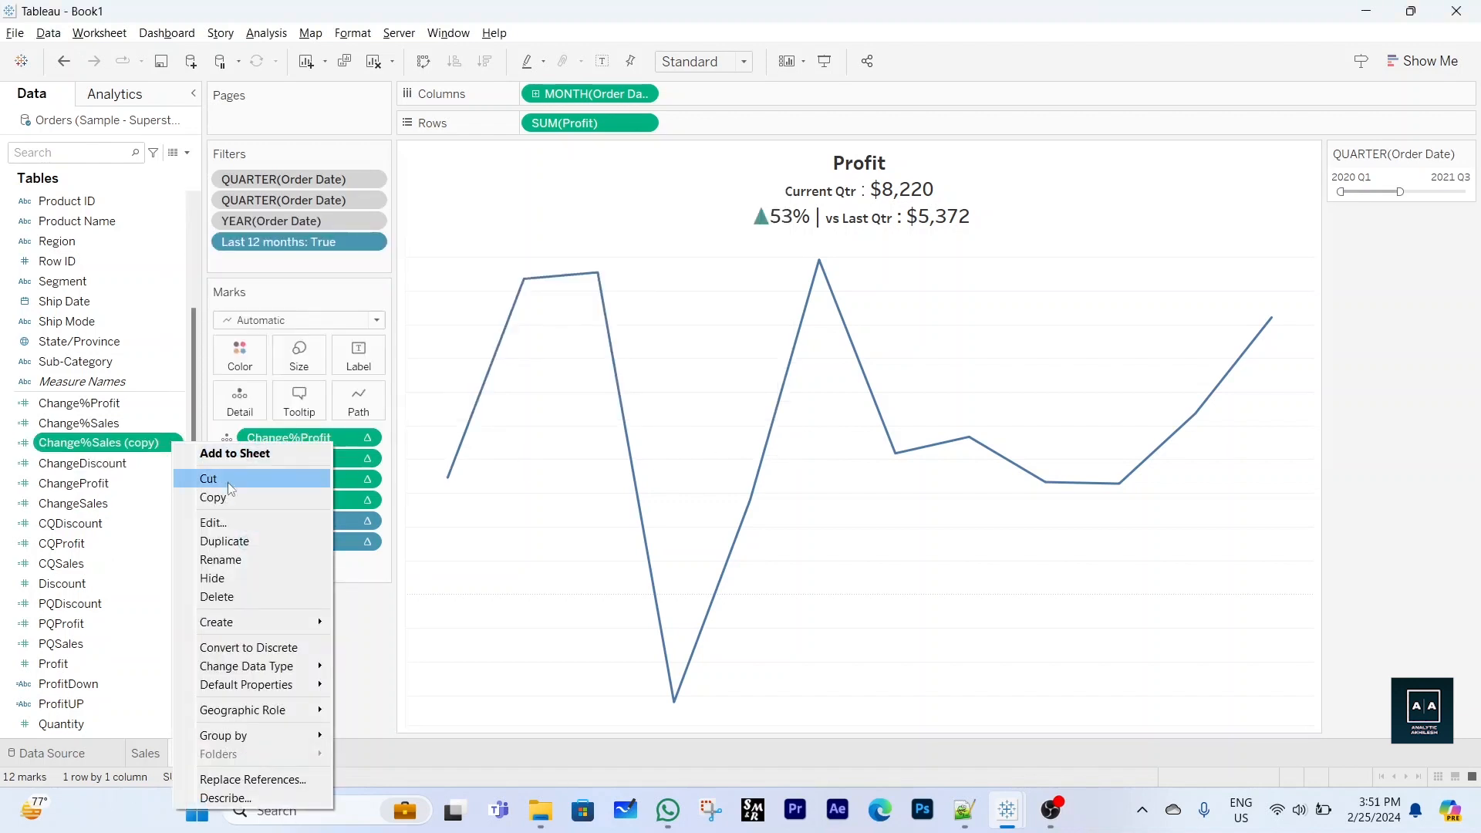
pyautogui.click(234, 523)
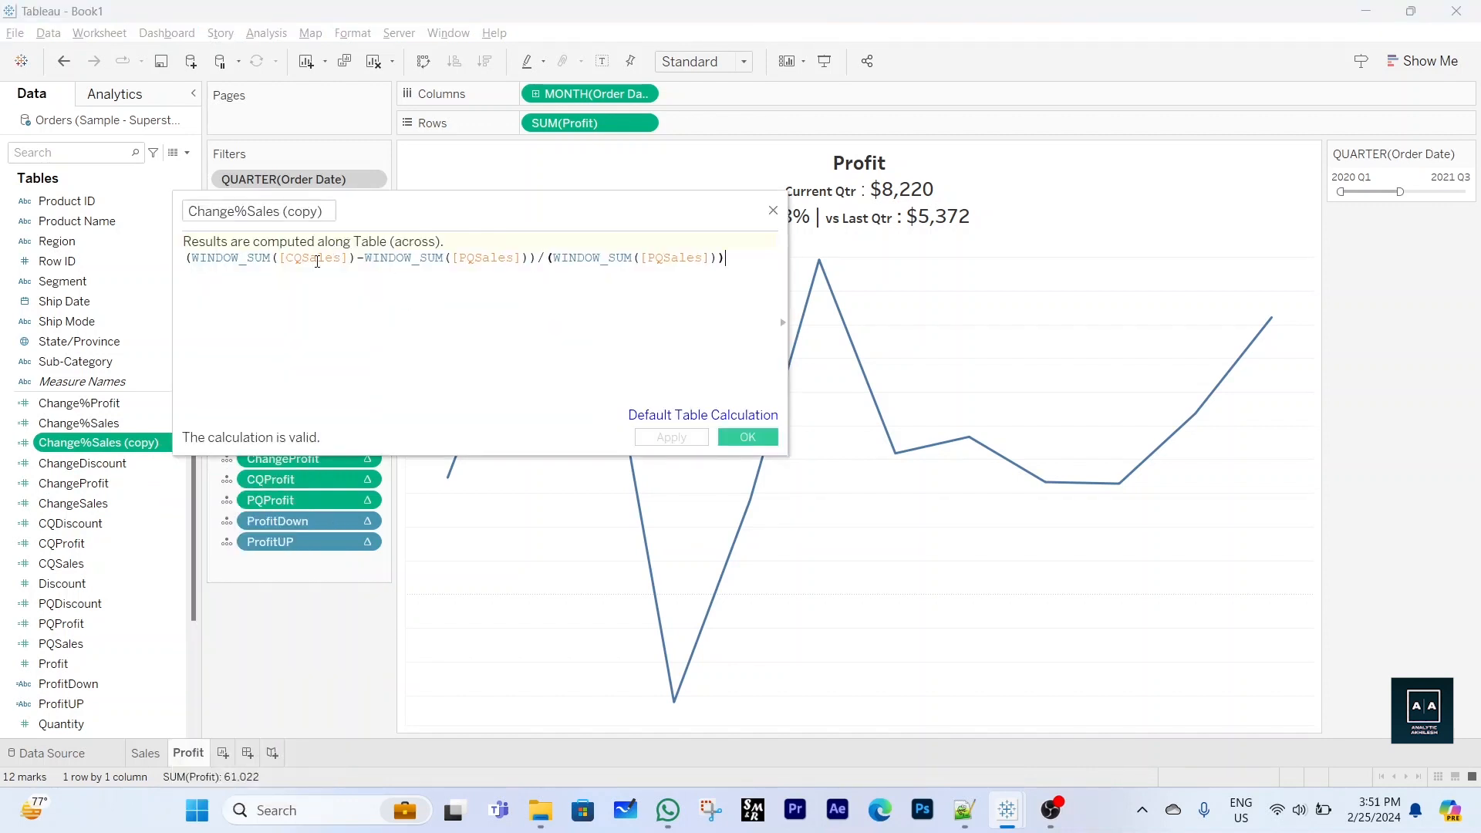
pyautogui.click(265, 214)
pyautogui.moveTo(248, 211); pyautogui.dragTo(336, 212)
pyautogui.write('Di')
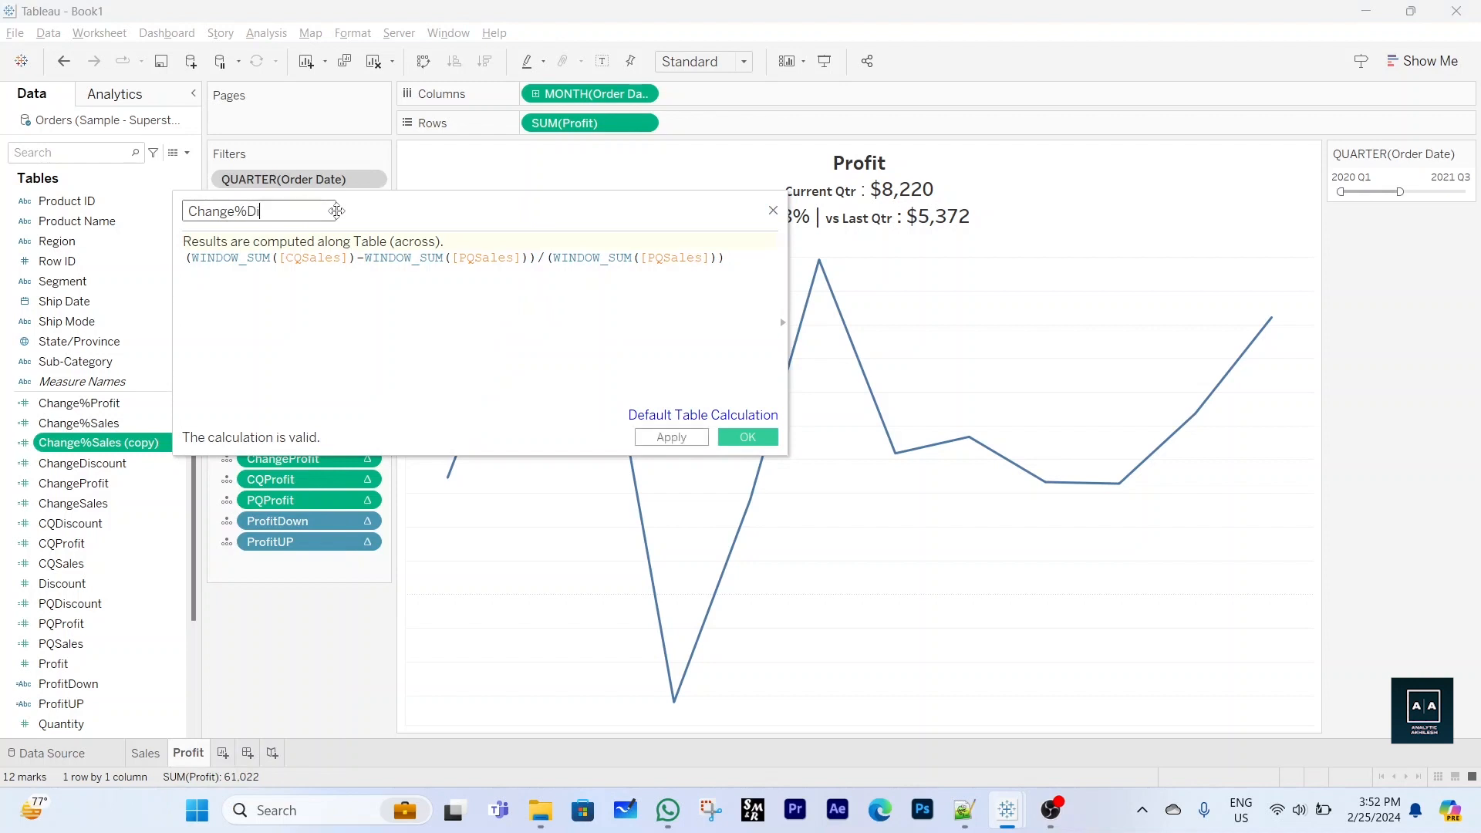
pyautogui.write('scount')
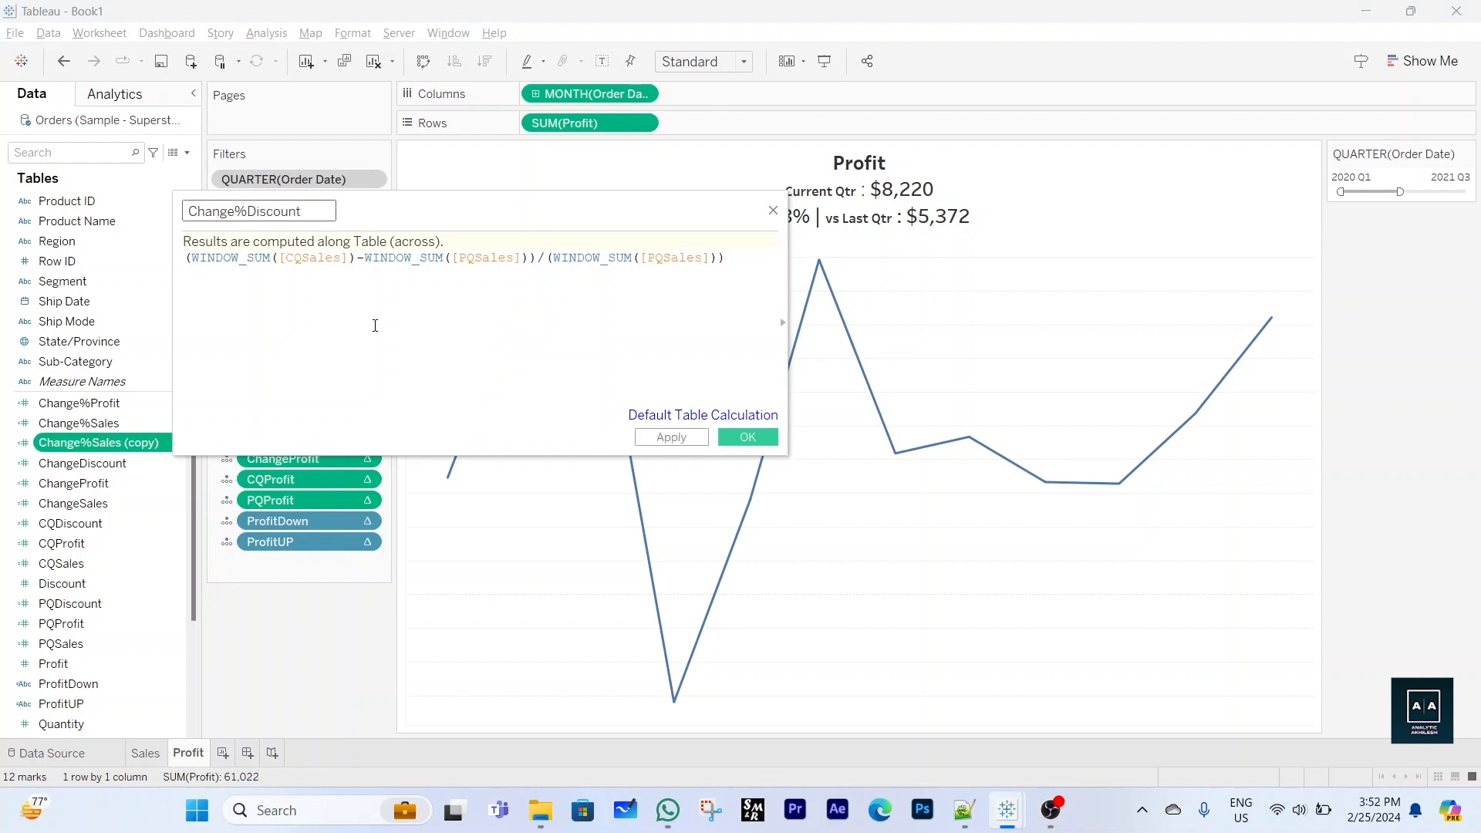
# In the Change%Discount formula, replace CQSales with CQDiscount and both PQSales references with PQDiscount
pyautogui.doubleClick(323, 258)
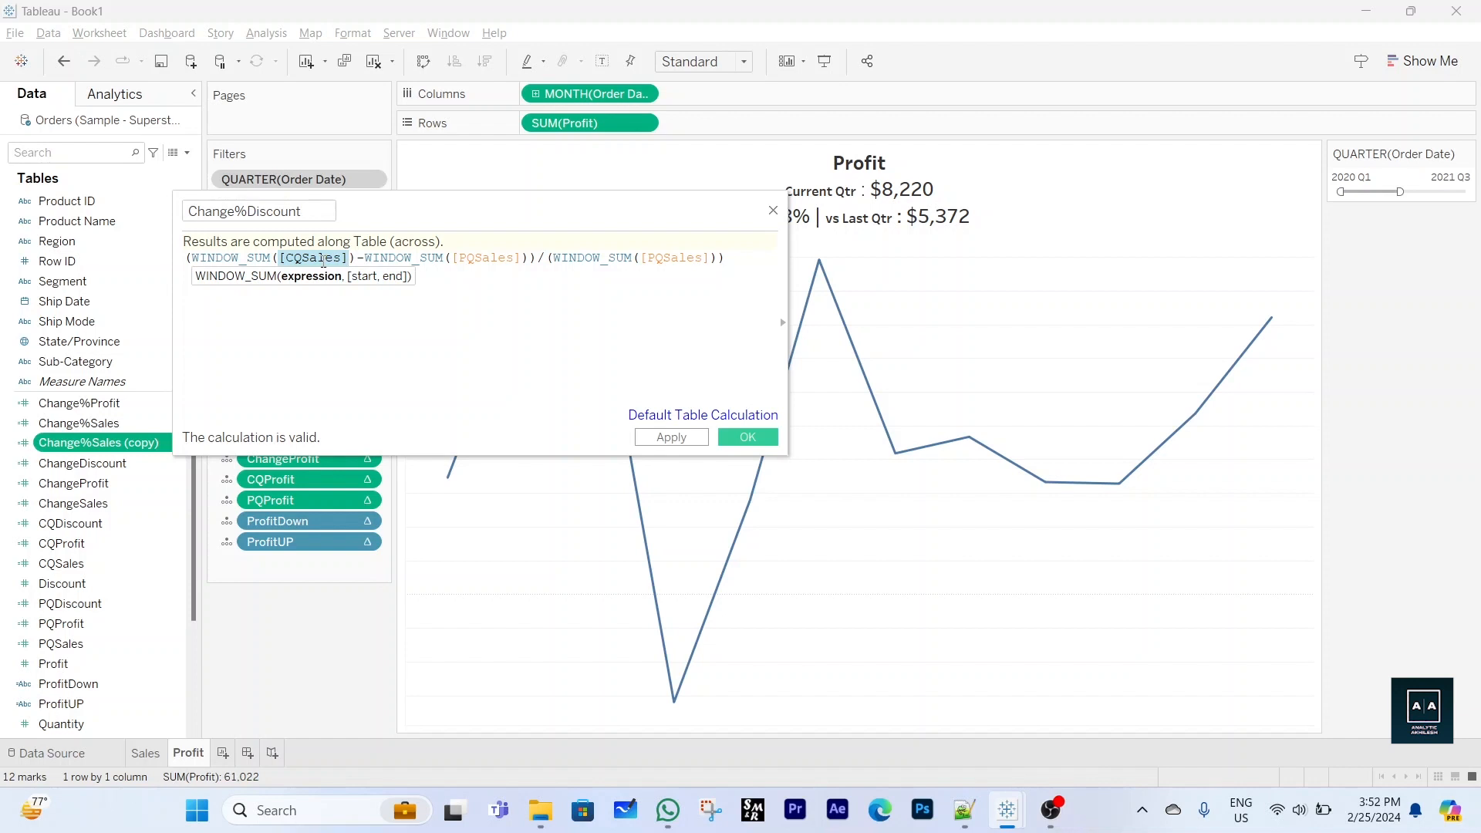
pyautogui.write('cq')
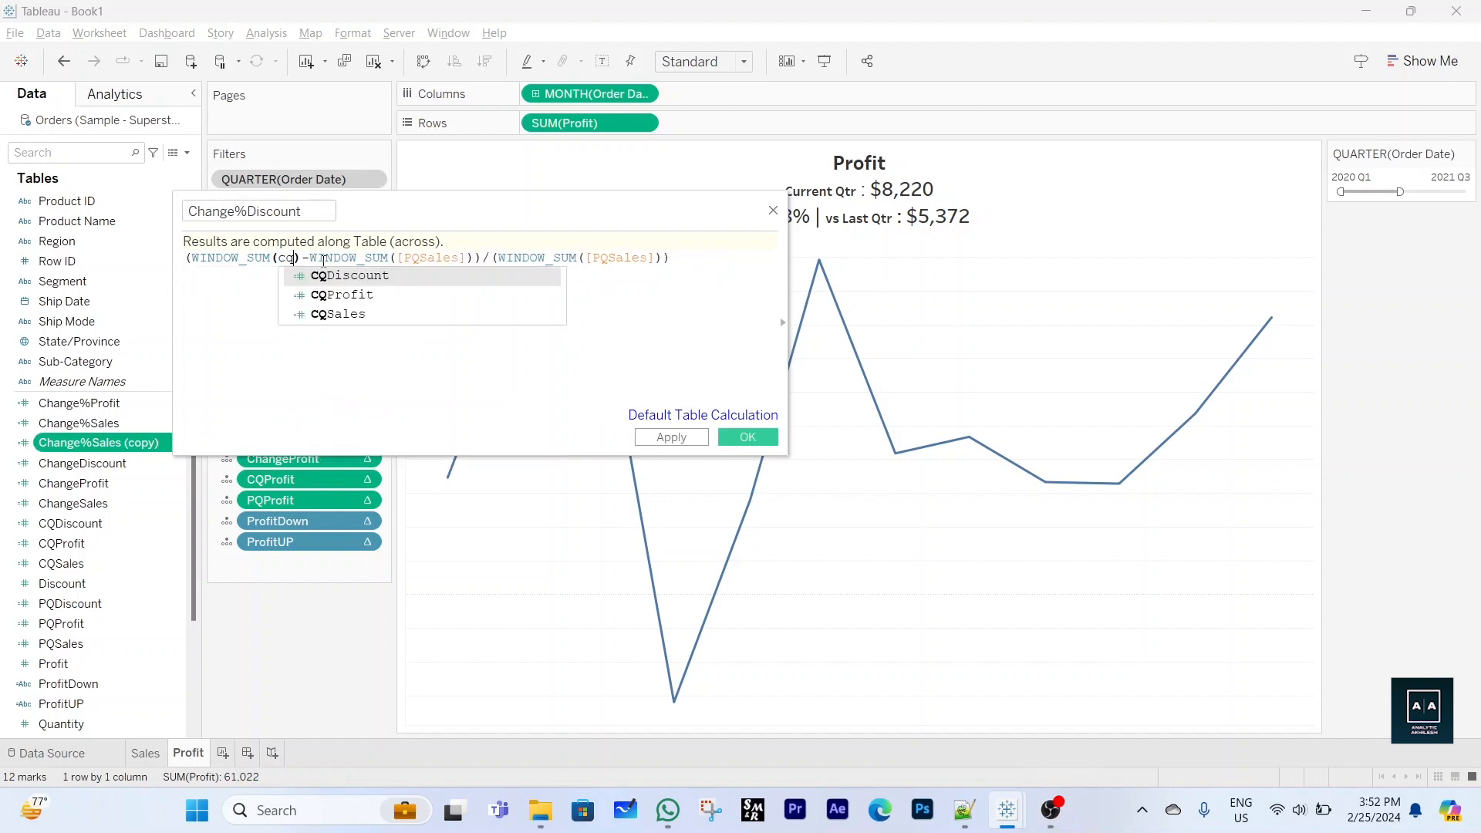
pyautogui.press('Return')
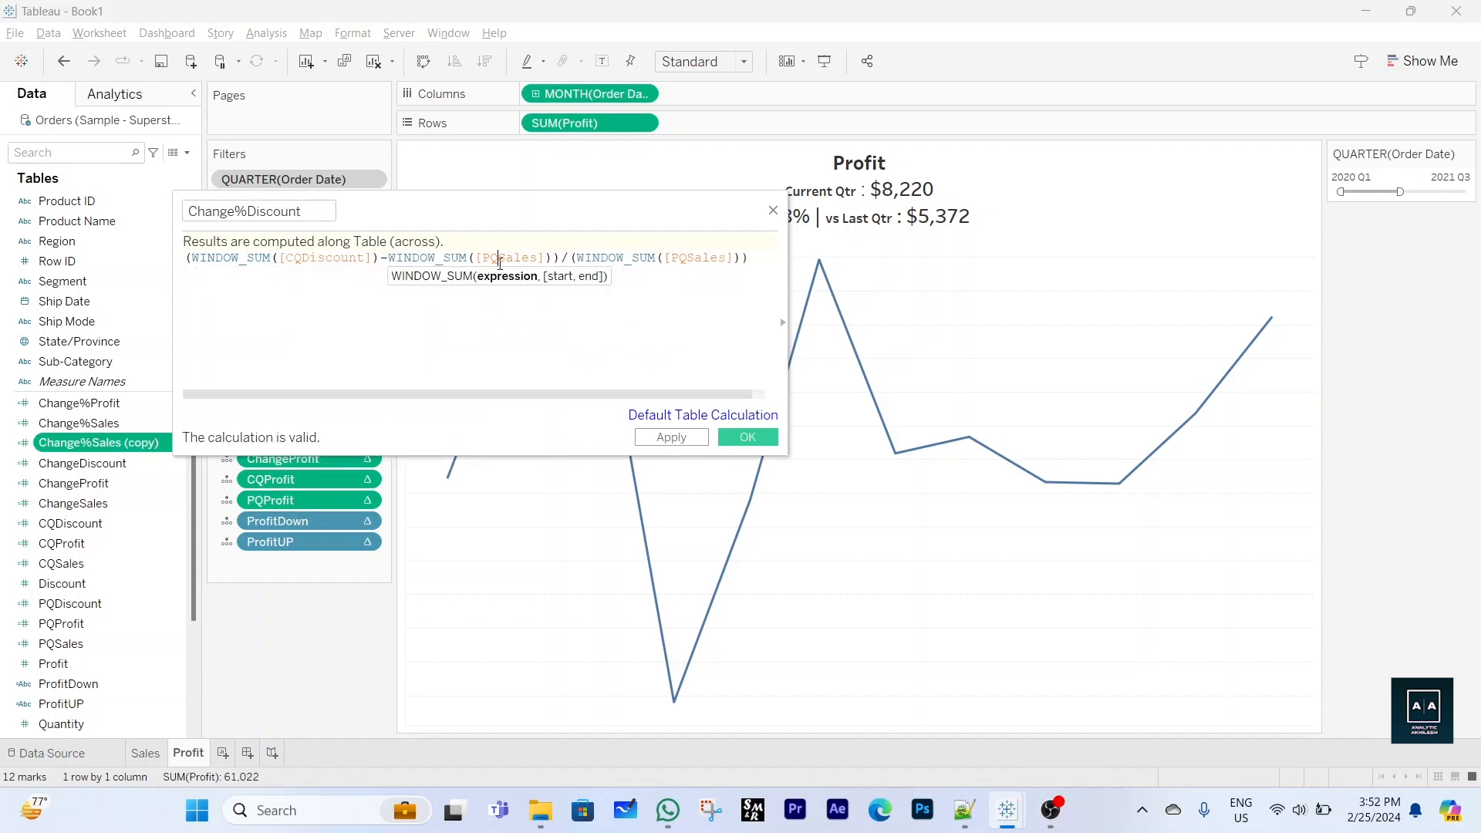
pyautogui.doubleClick(499, 259)
pyautogui.write('pq')
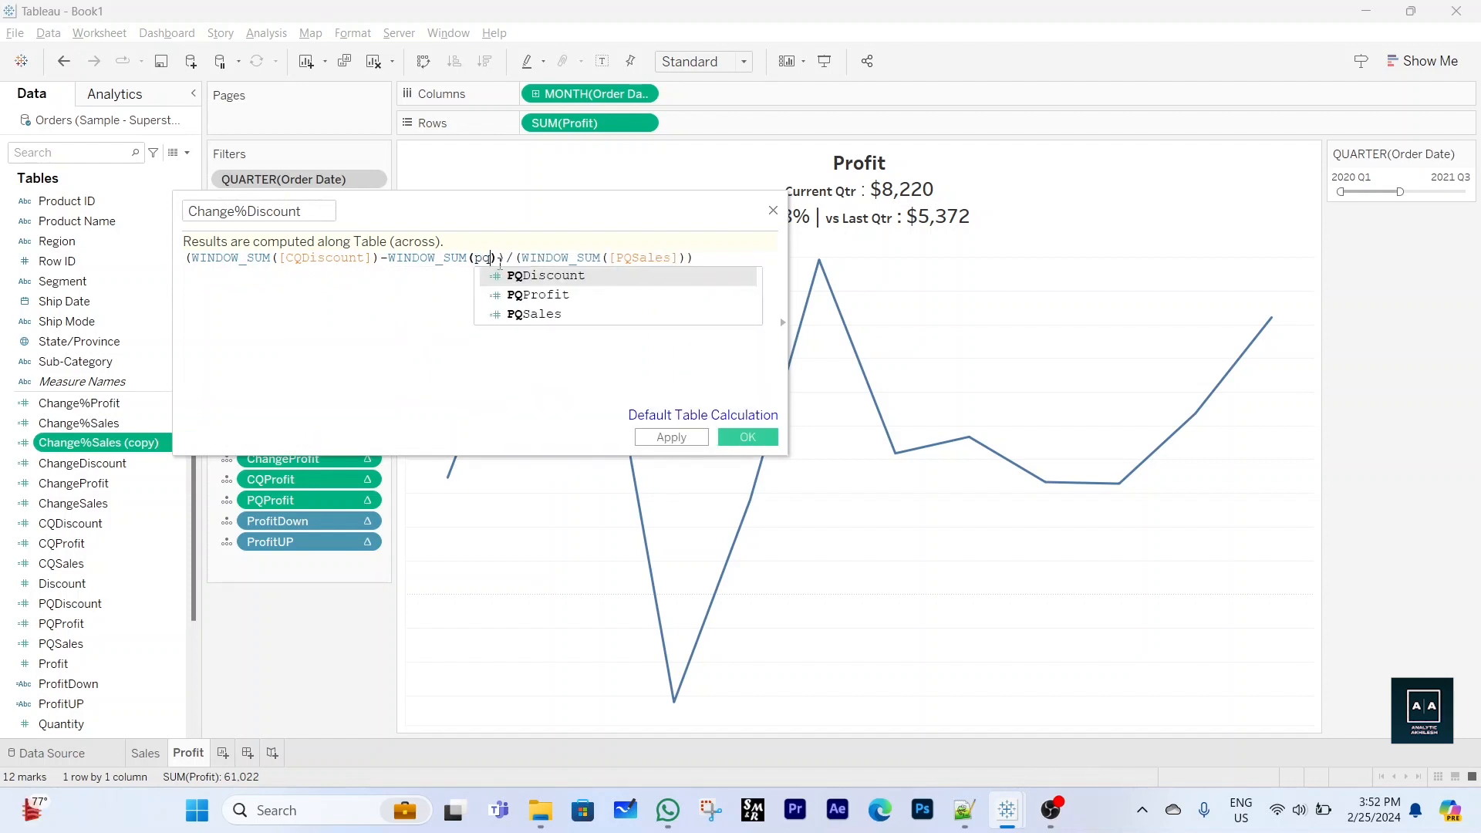
pyautogui.press('Return')
pyautogui.doubleClick(713, 258)
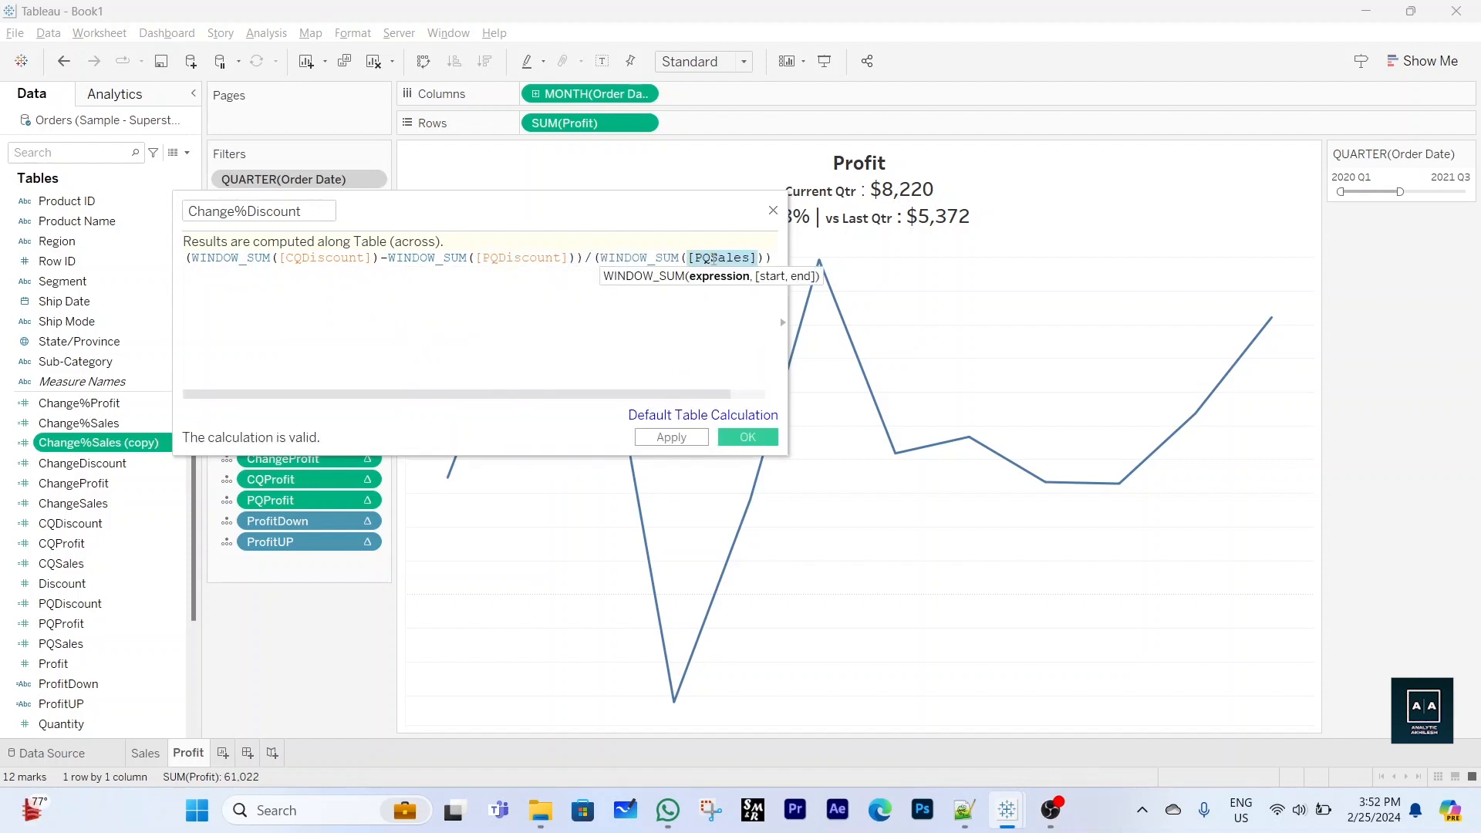
pyautogui.write('pq')
pyautogui.press('Return')
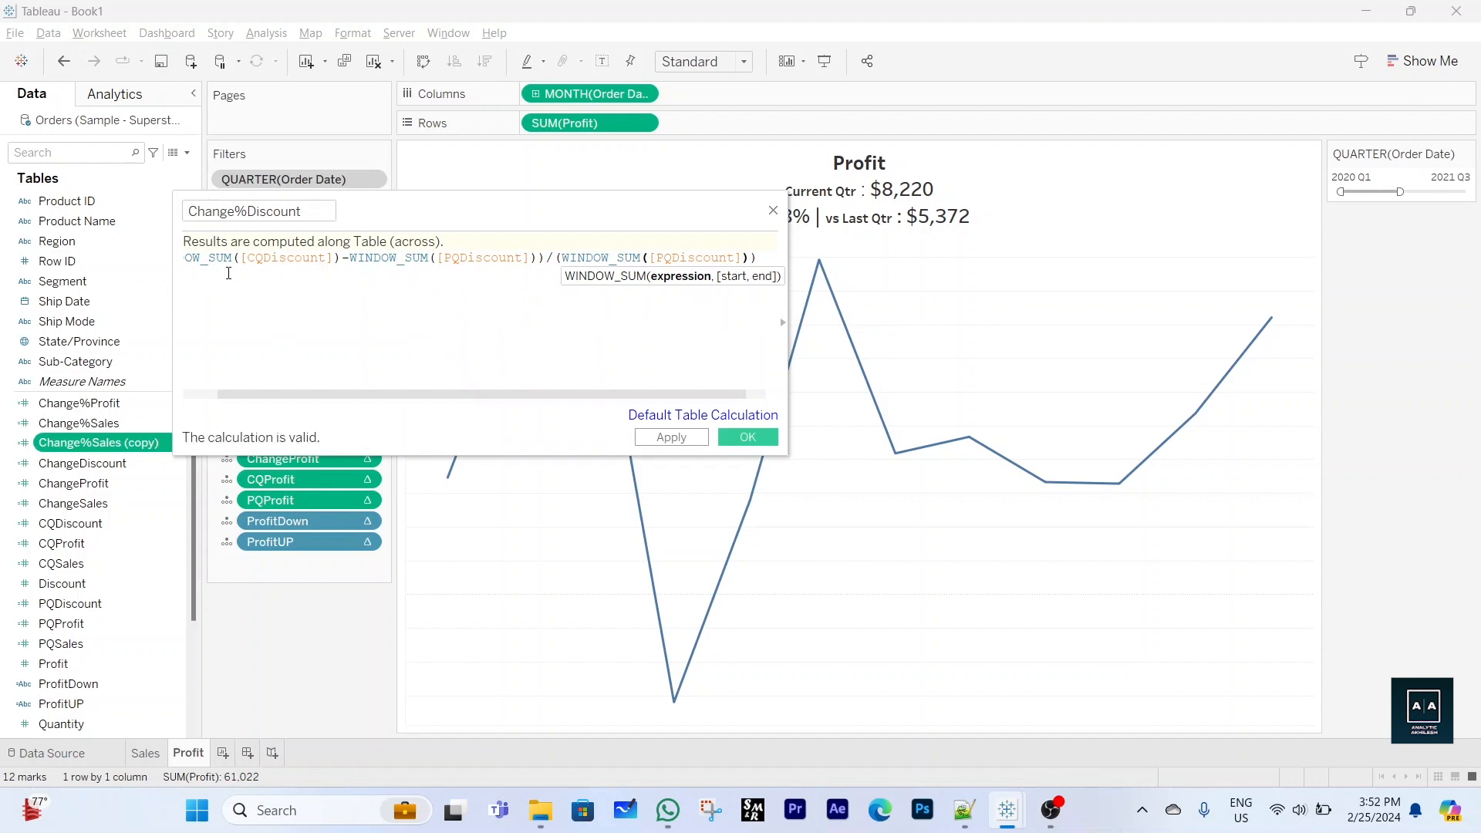
# Change all three WINDOW_SUM functions in the Change%Discount formula to WINDOW_AVG
pyautogui.click(212, 259)
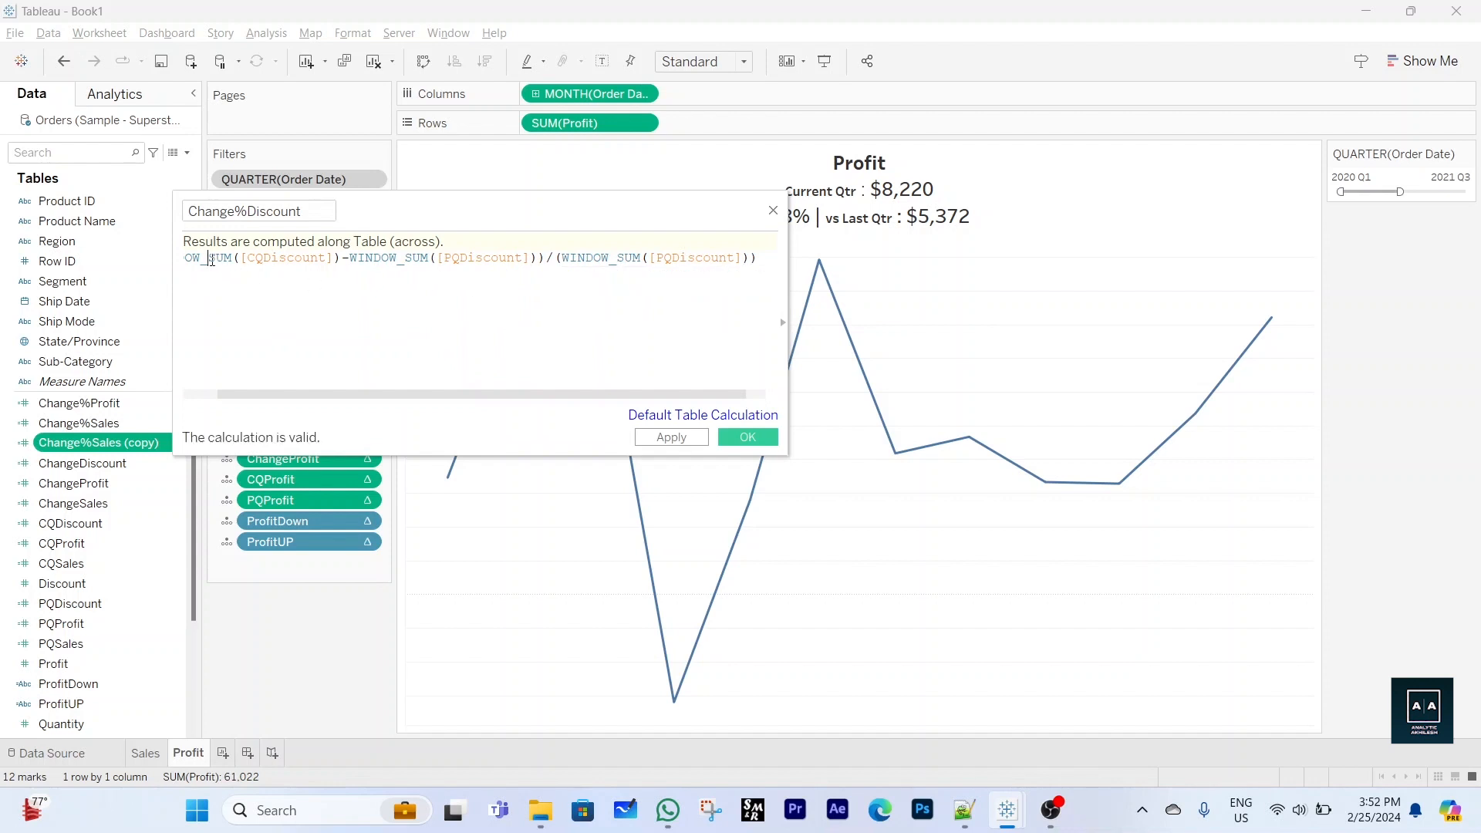
pyautogui.hotkey('shift', 'Right')
pyautogui.hotkey('shift', 'Right')
pyautogui.hotkey('shift', 'Right')
pyautogui.write('AVG')
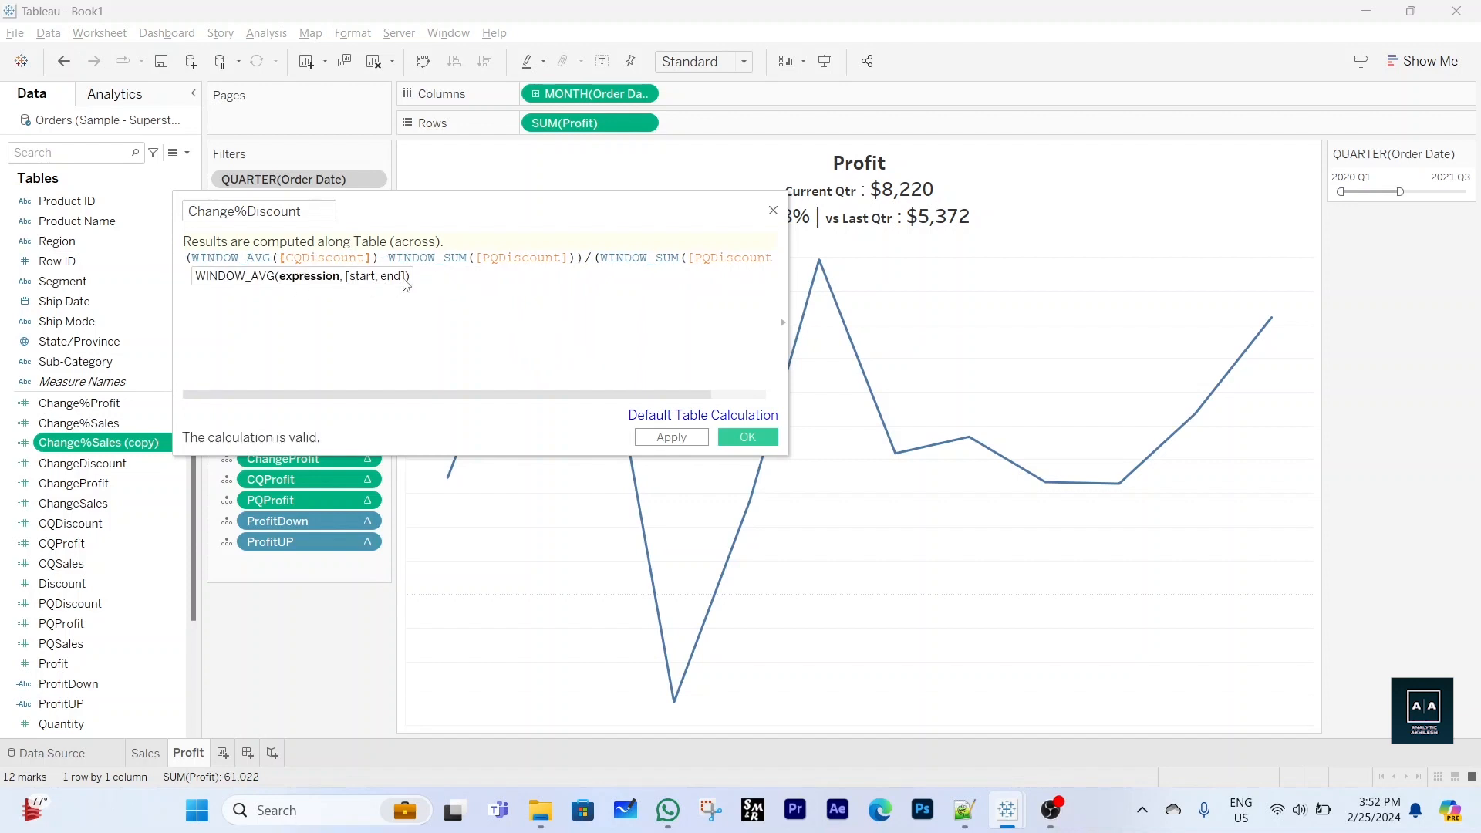
pyautogui.click(445, 259)
pyautogui.hotkey('shift', 'Right')
pyautogui.hotkey('shift', 'Right')
pyautogui.hotkey('shift', 'Right')
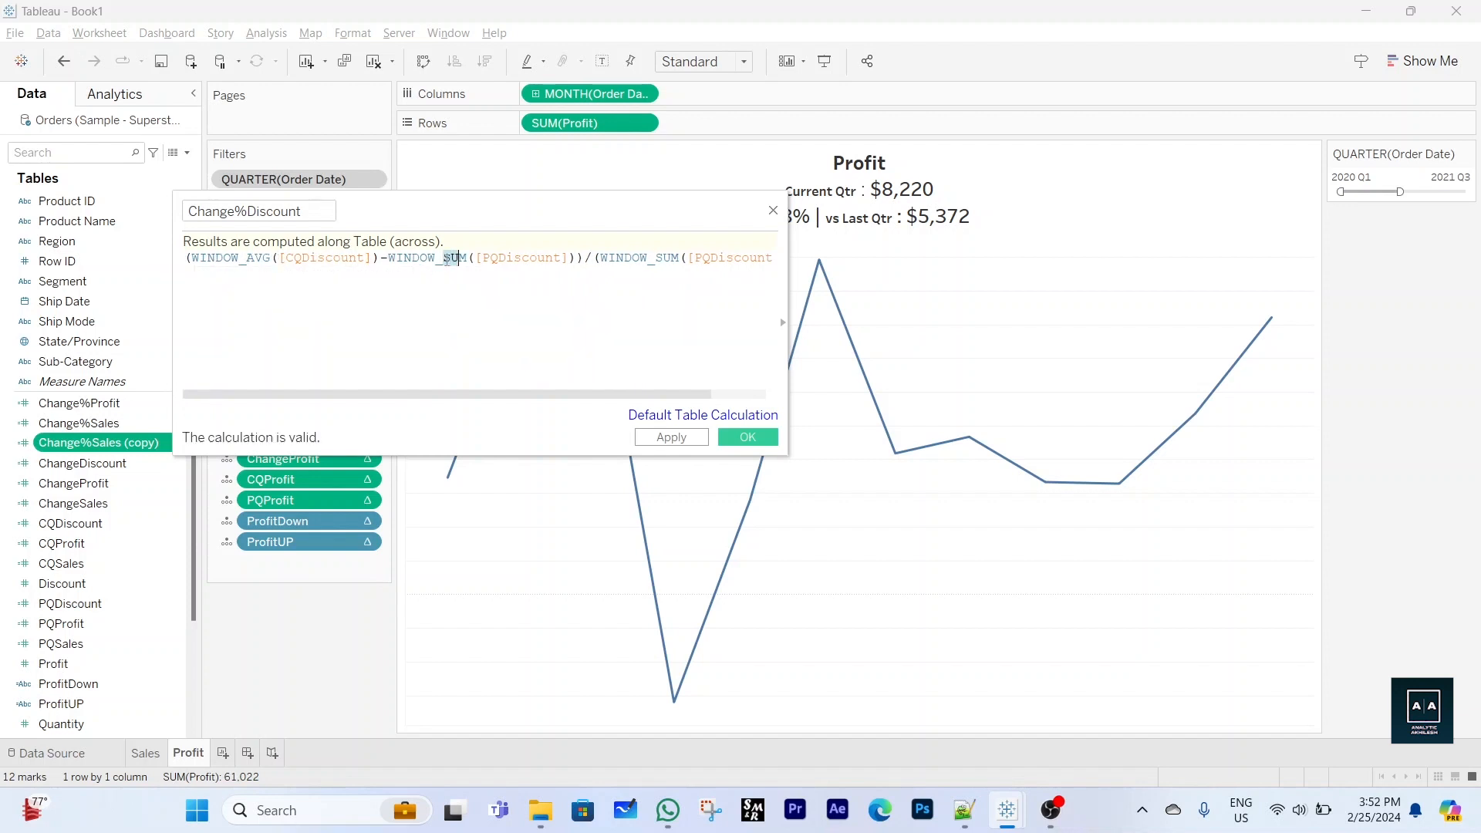
pyautogui.write('AVG')
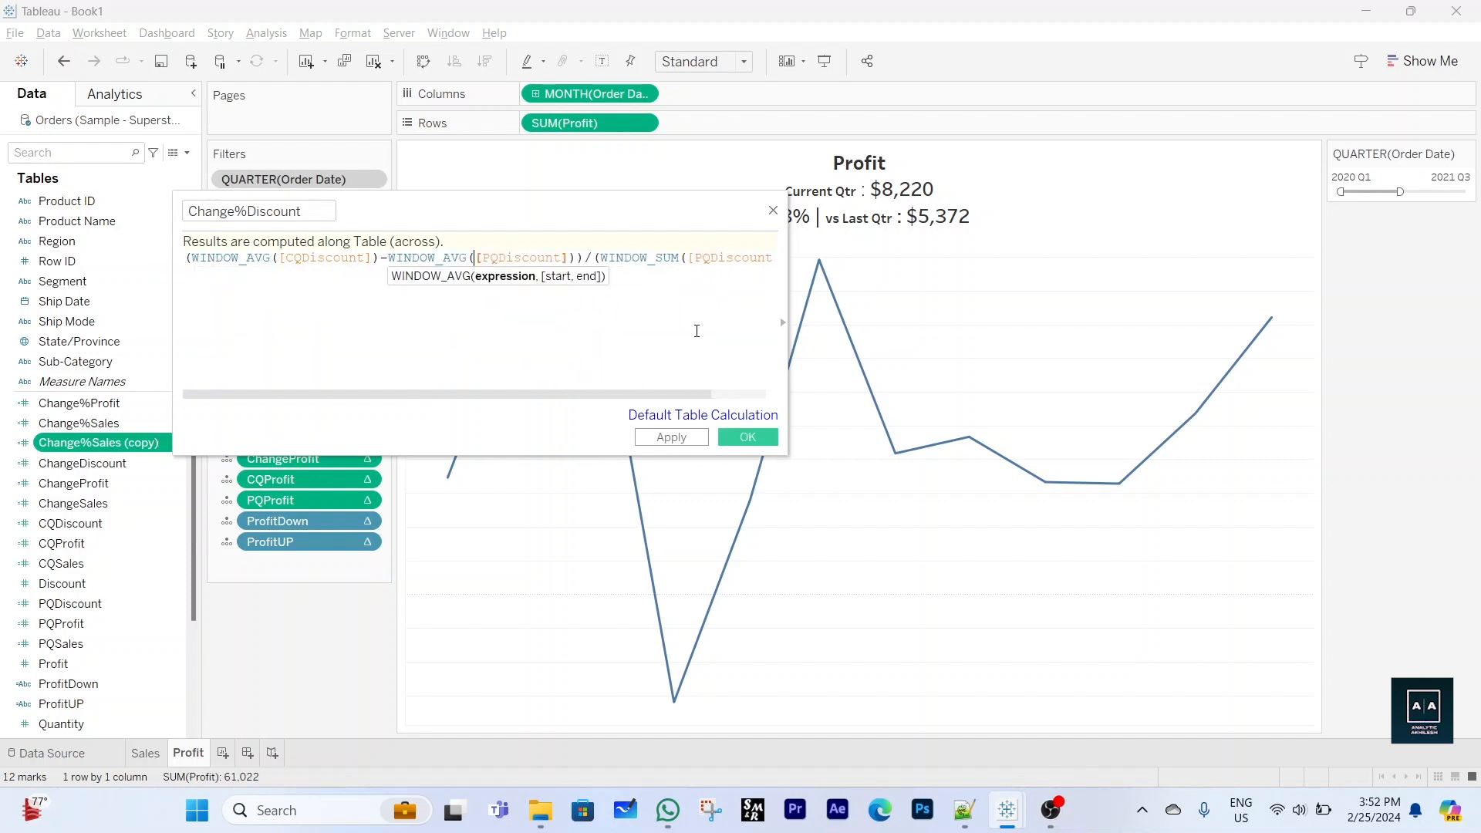
pyautogui.click(657, 259)
pyautogui.hotkey('shift', 'Right')
pyautogui.hotkey('shift', 'Right')
pyautogui.hotkey('shift', 'Right')
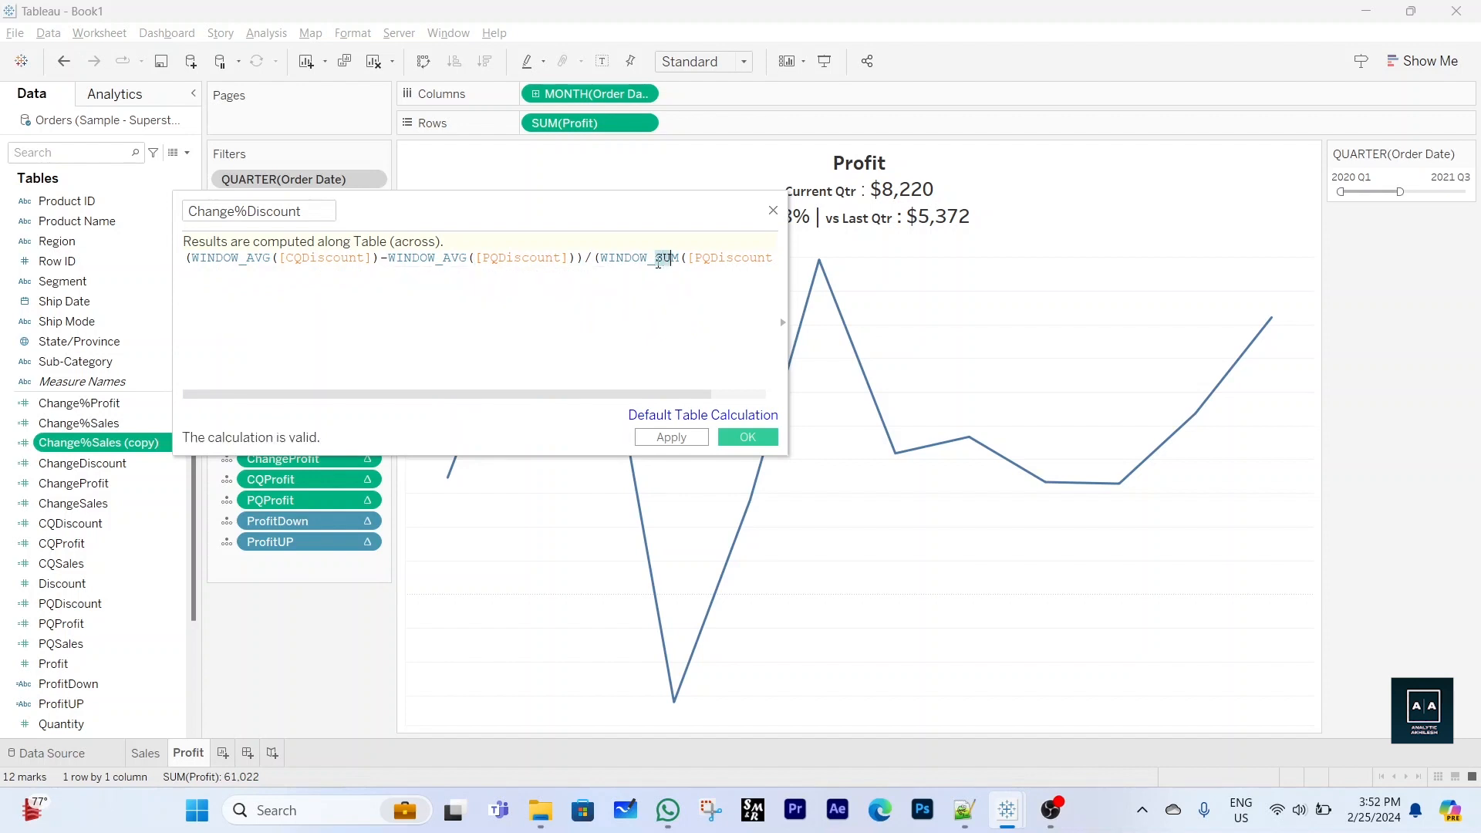
pyautogui.write('AVG')
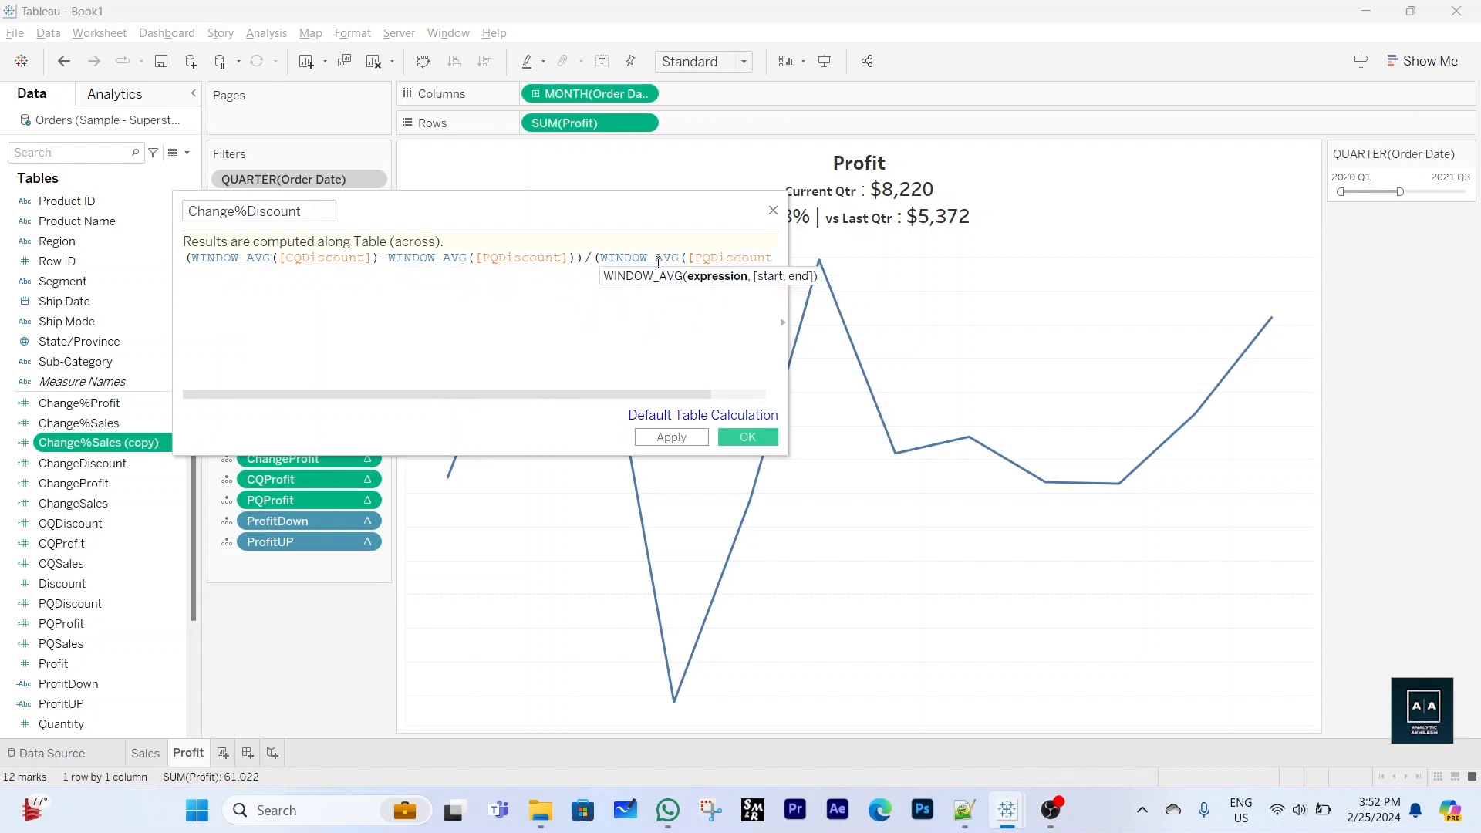
pyautogui.click(651, 351)
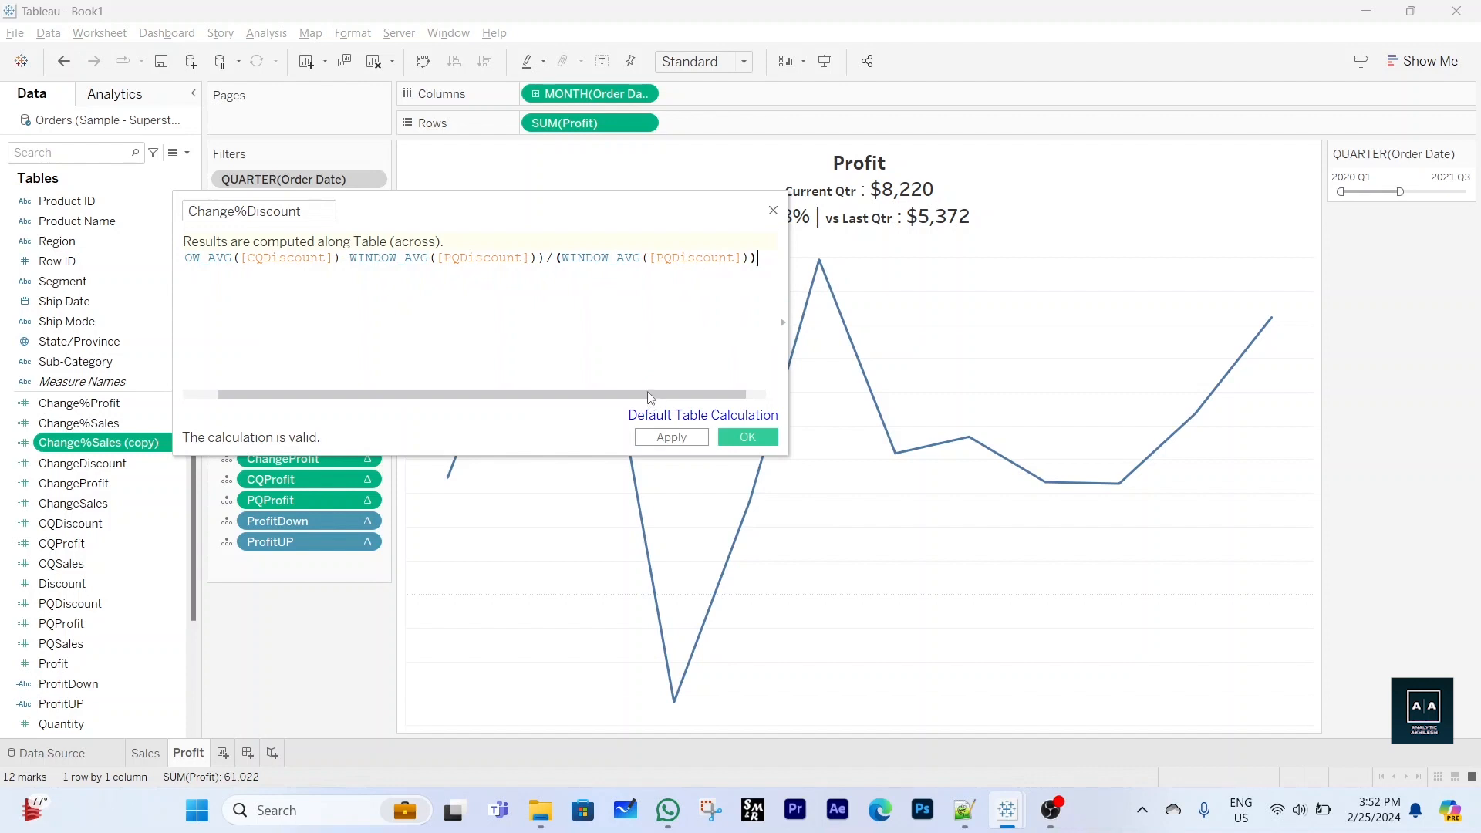
pyautogui.moveTo(650, 397); pyautogui.dragTo(690, 388)
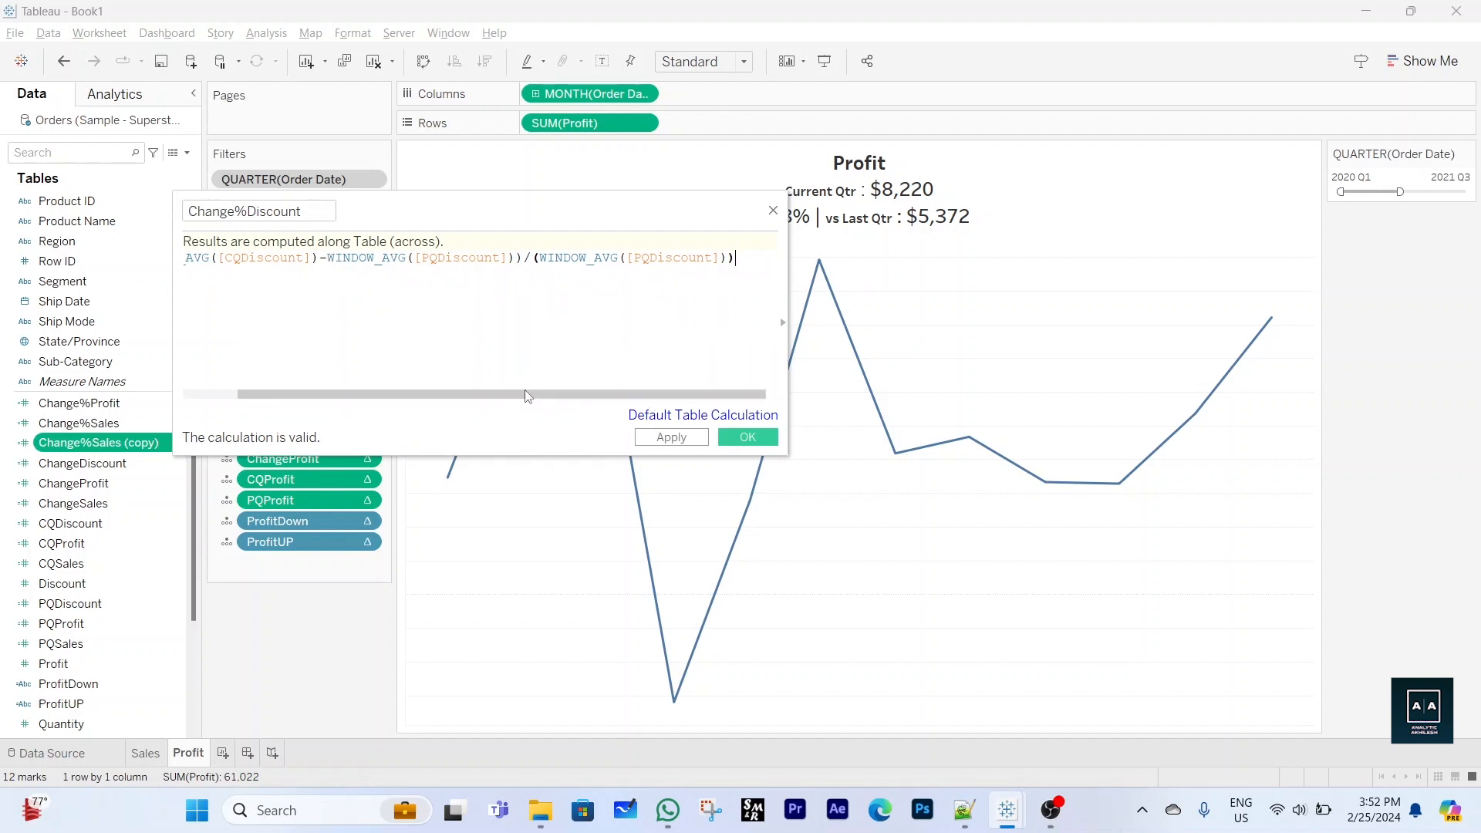
# Check the start of the Change%Discount formula and save the calculated field
pyautogui.moveTo(528, 395); pyautogui.dragTo(292, 396)
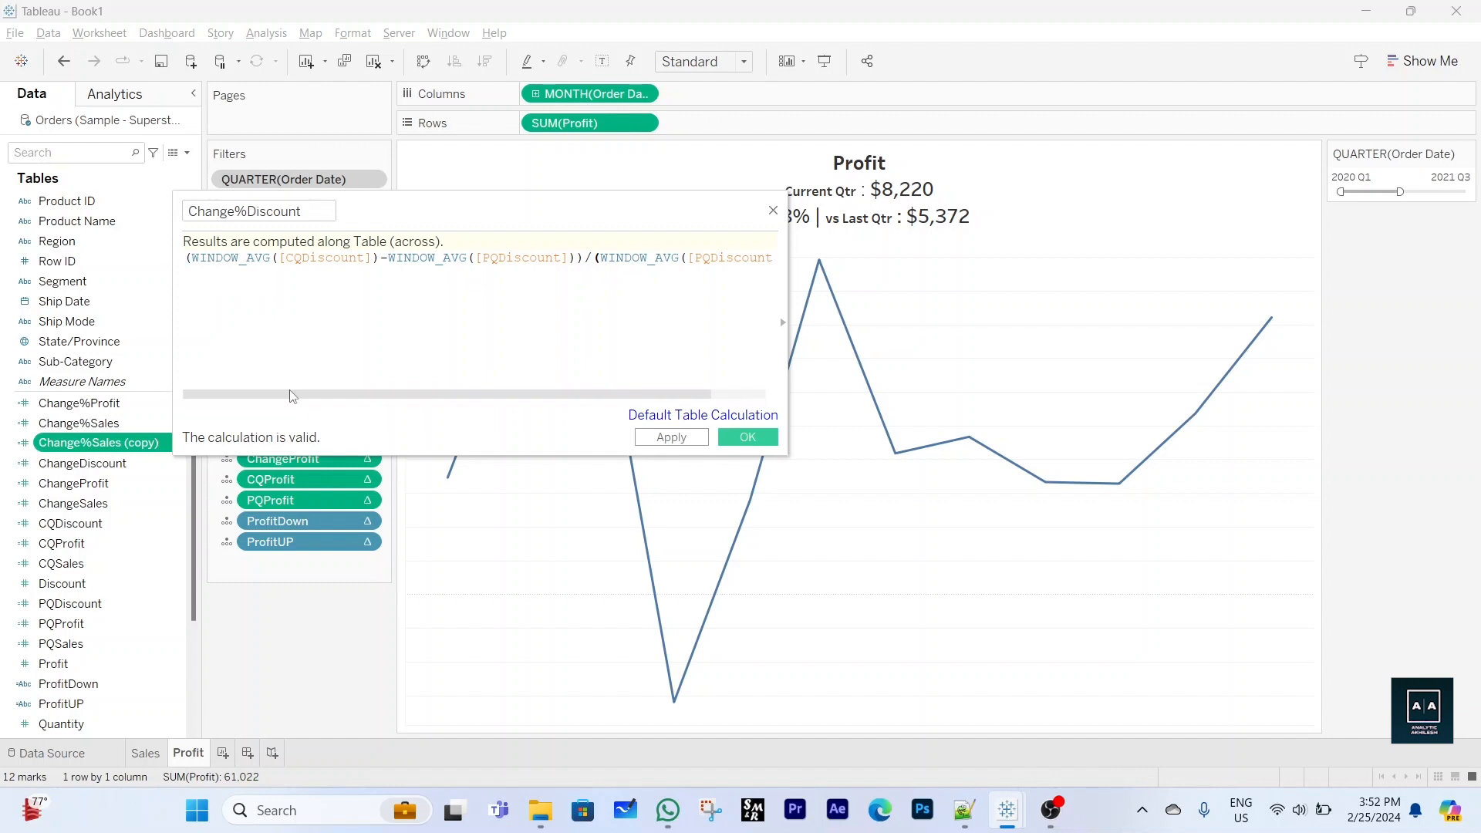
pyautogui.click(747, 438)
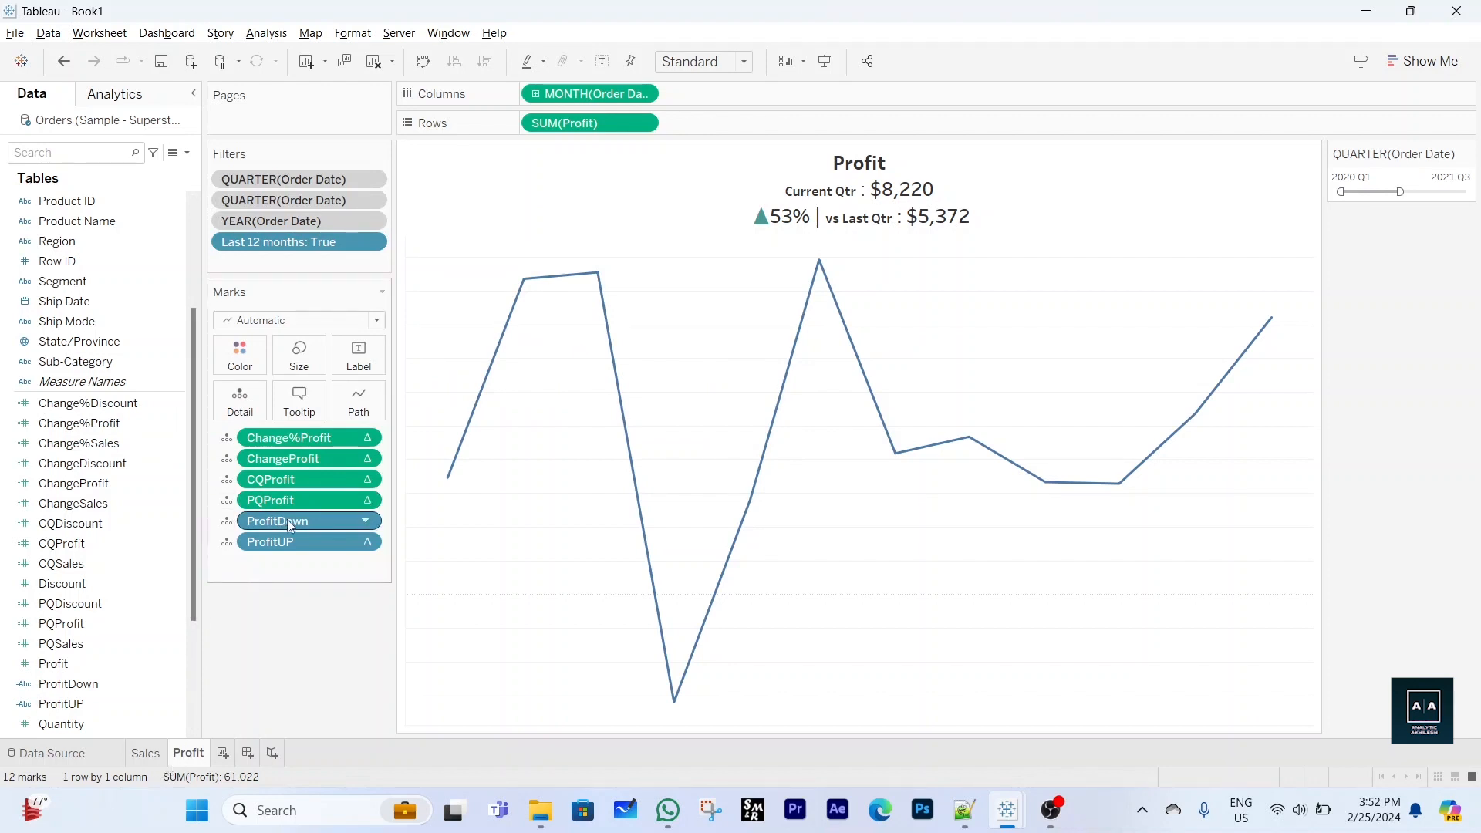
# Open the Salesdown (copy) calculated field for editing and rename it DiscountDown
pyautogui.click(146, 662)
pyautogui.scroll(-3, 146, 661)
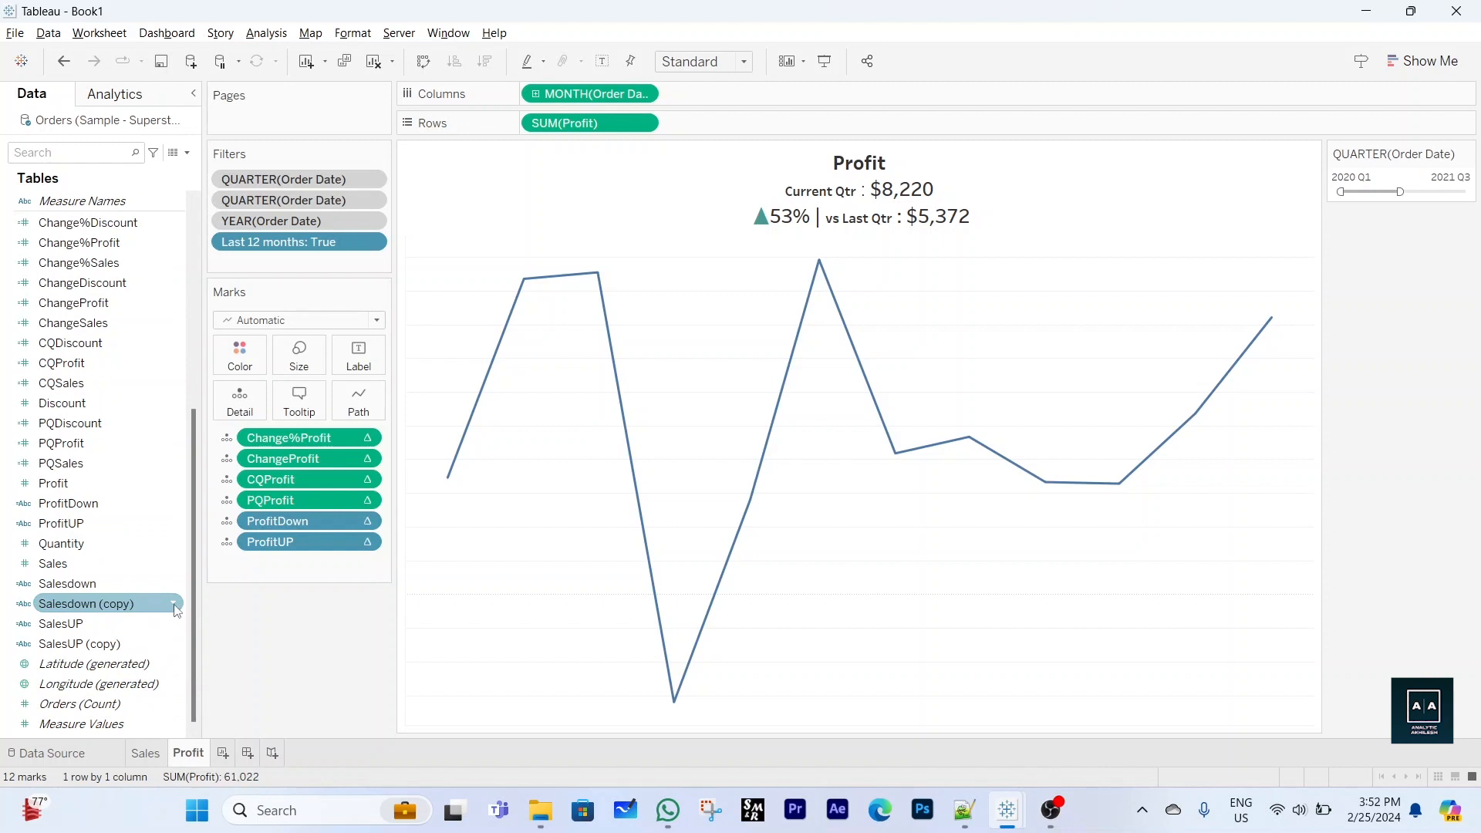
pyautogui.rightClick(176, 606)
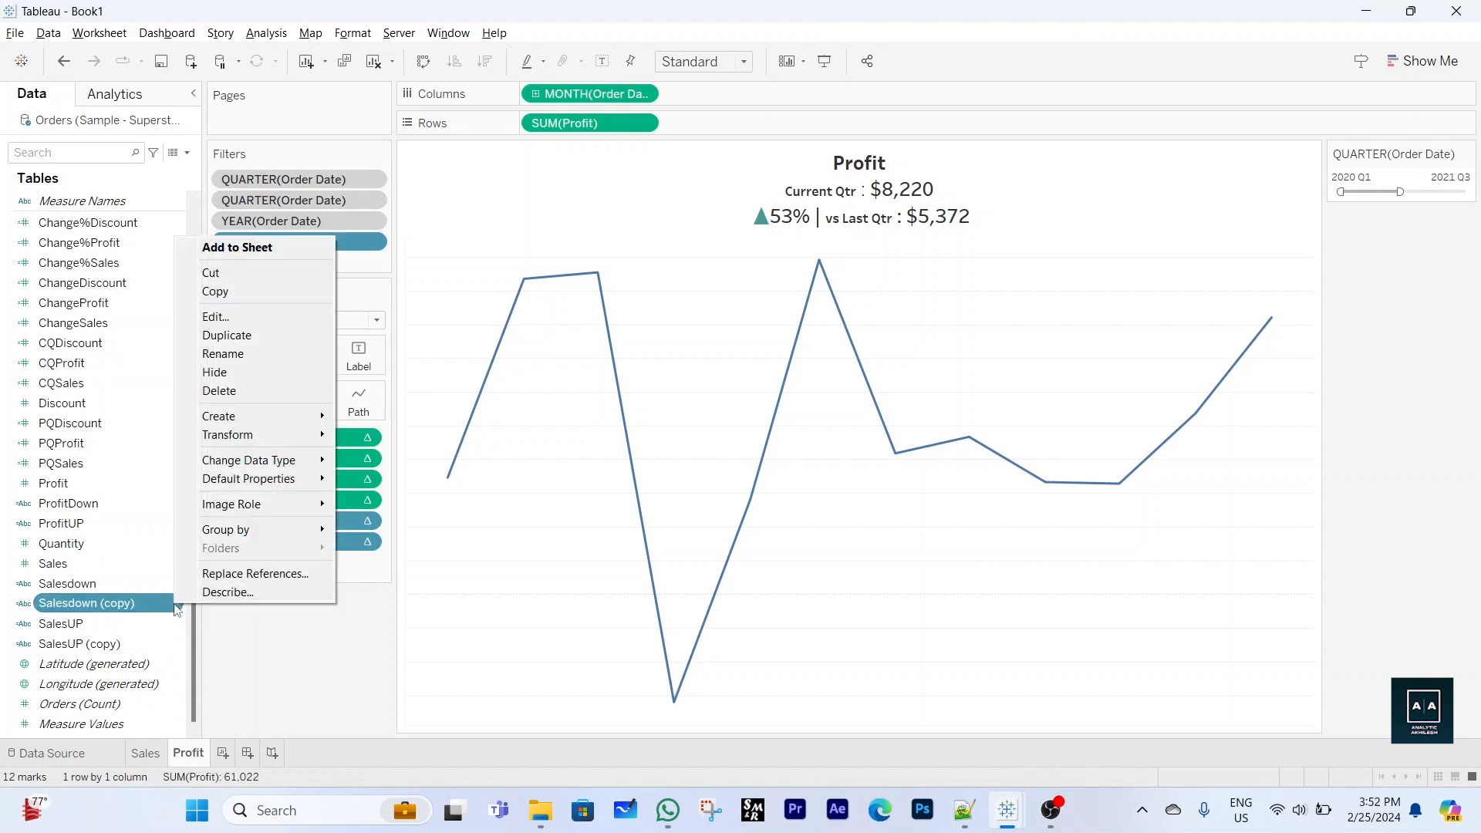
pyautogui.click(222, 321)
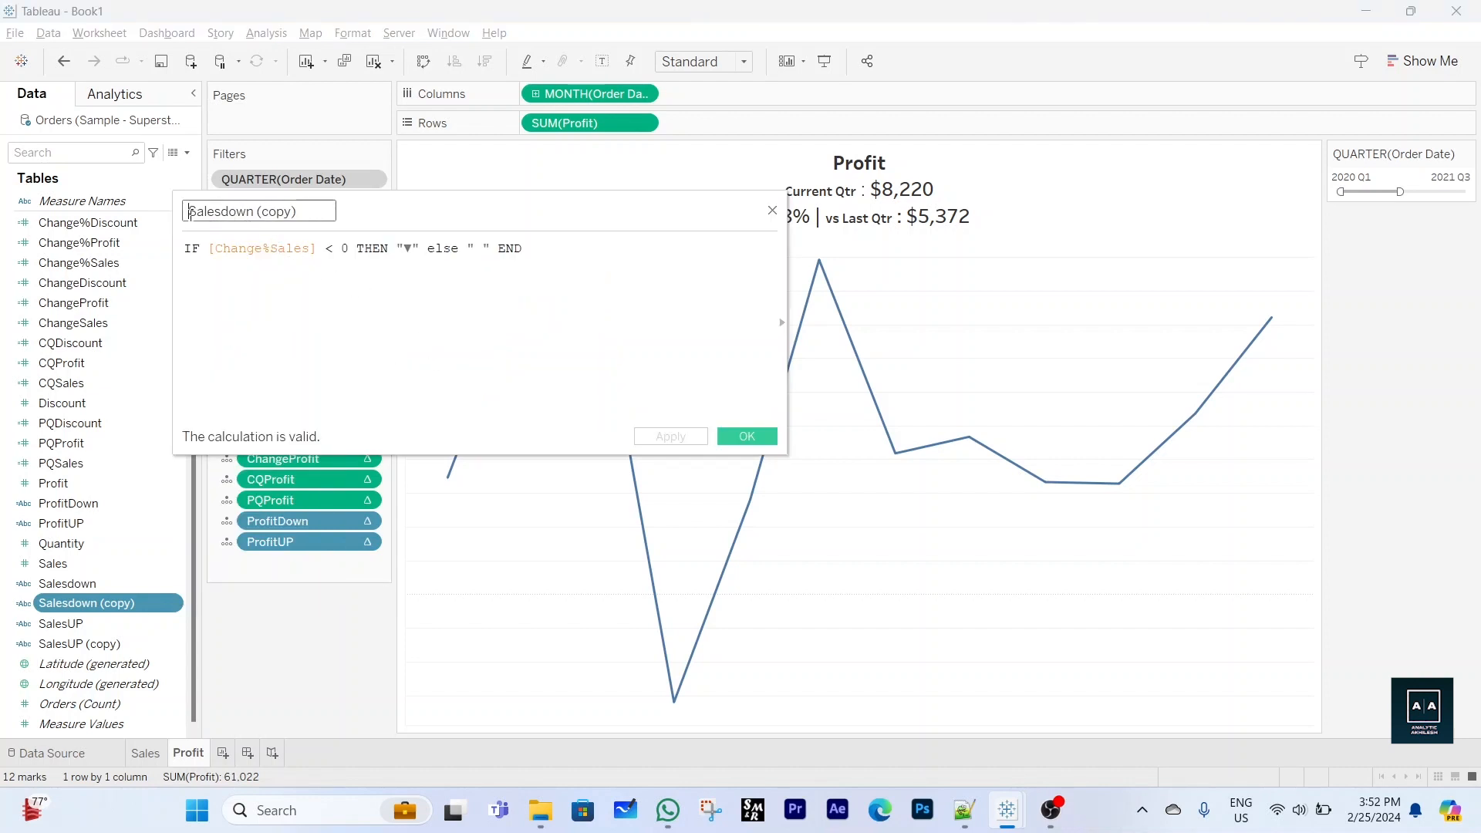
pyautogui.moveTo(190, 211); pyautogui.dragTo(313, 217)
pyautogui.write('Disco')
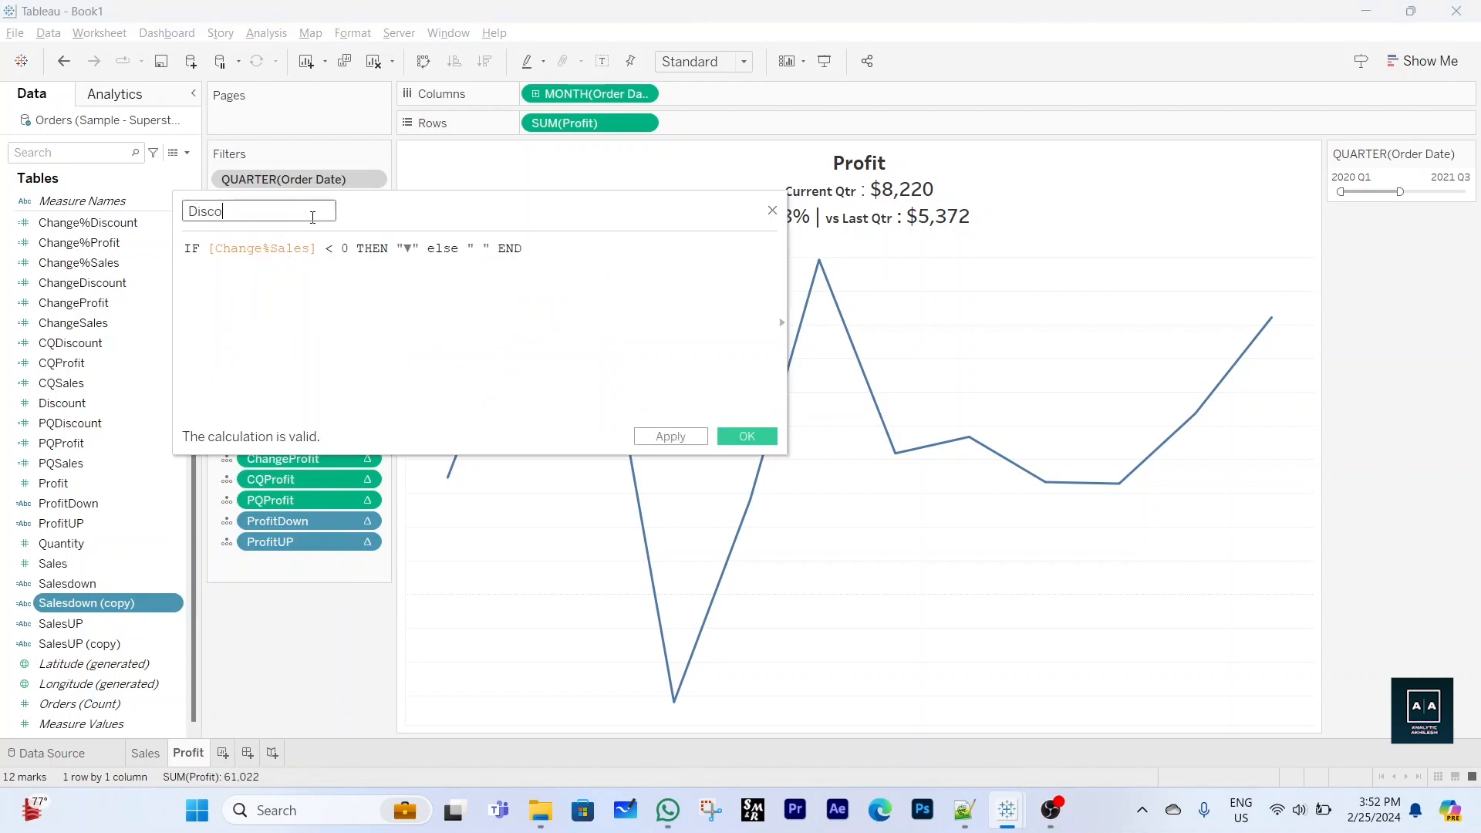
pyautogui.write('untDown')
# Replace Change%Sales with Change%Discount in the DiscountDown formula and save the field
pyautogui.doubleClick(283, 255)
pyautogui.write('cha')
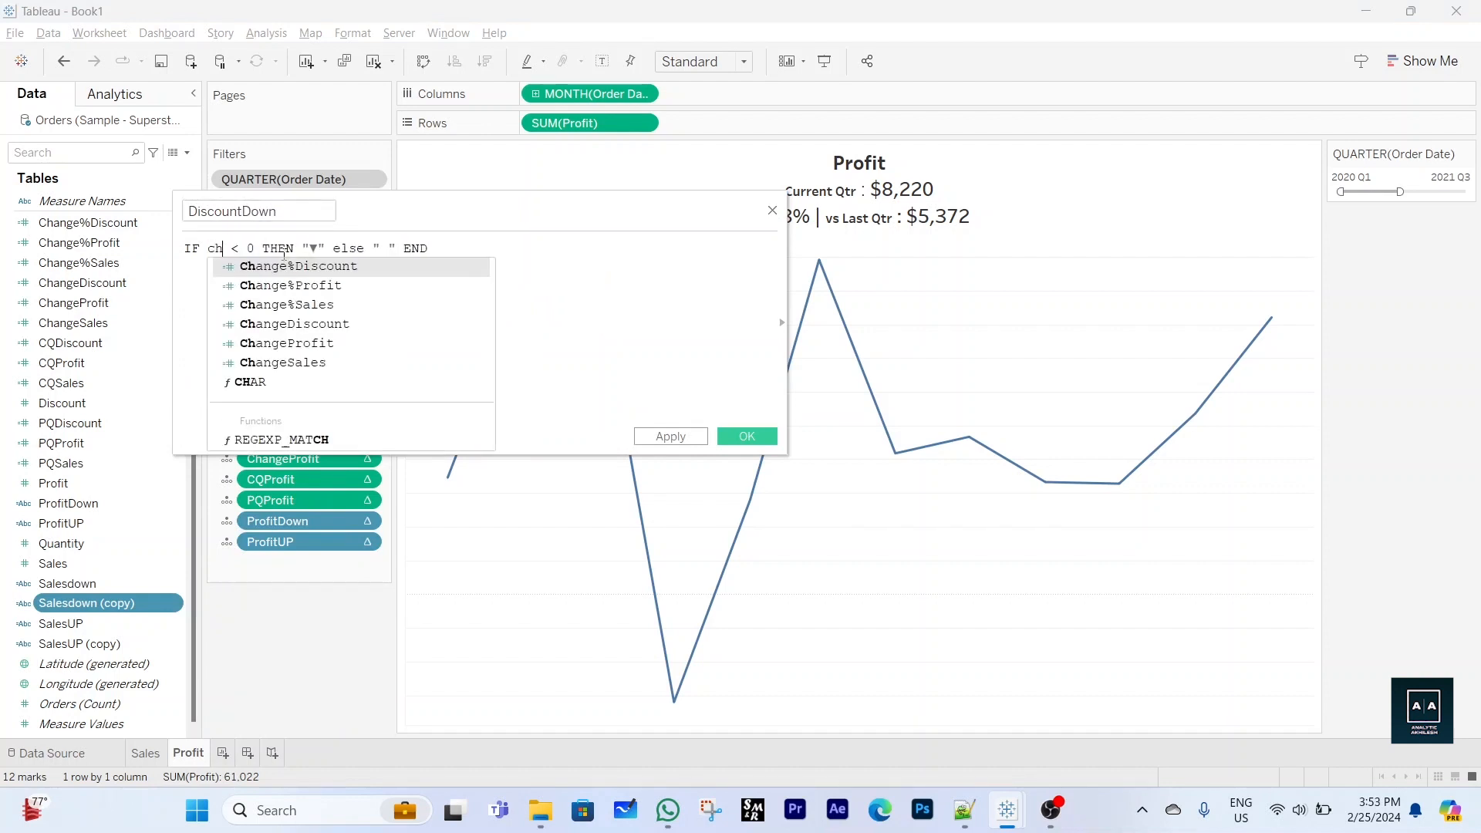
pyautogui.press('Return')
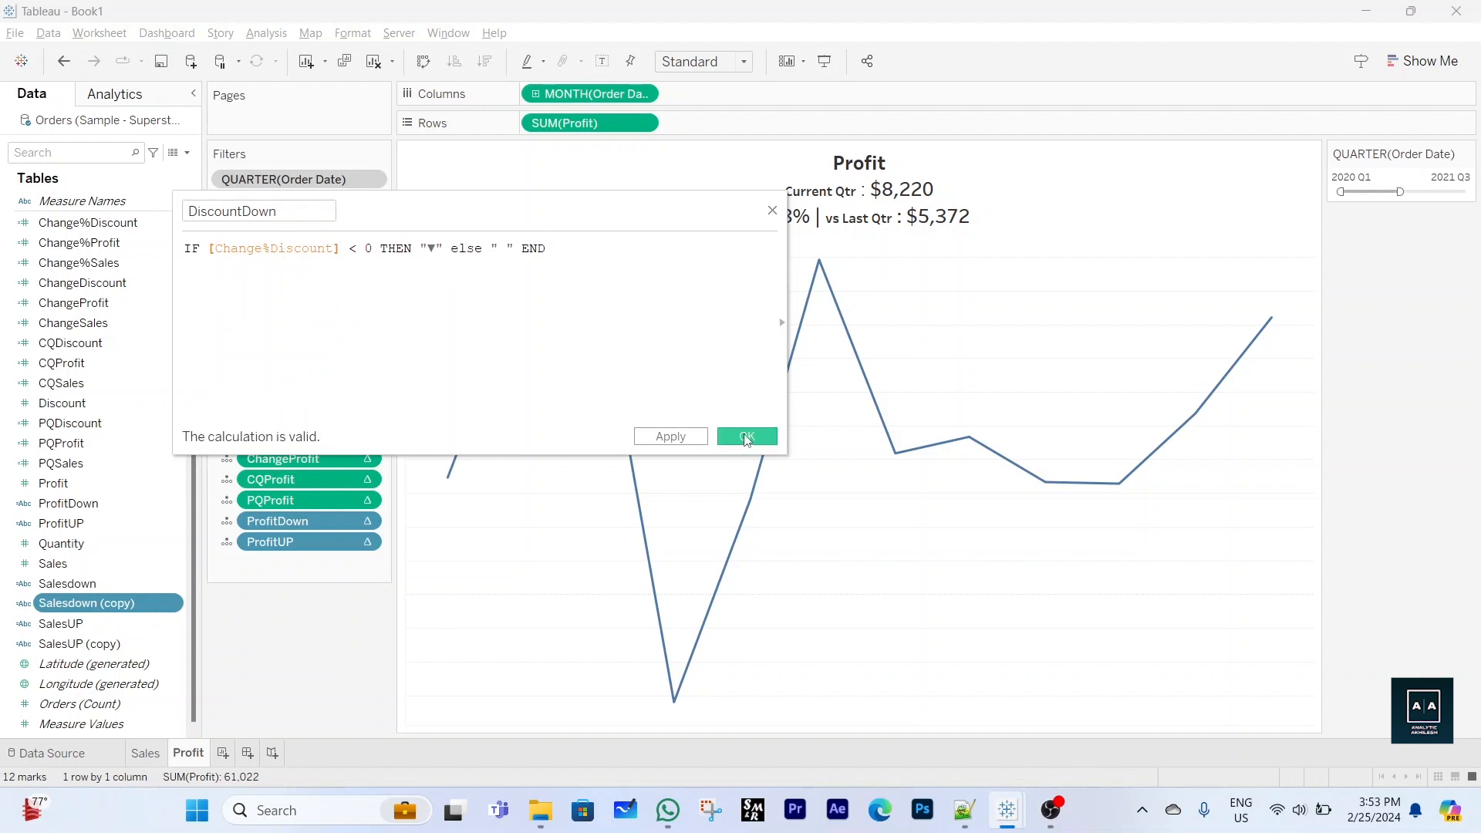
pyautogui.click(733, 437)
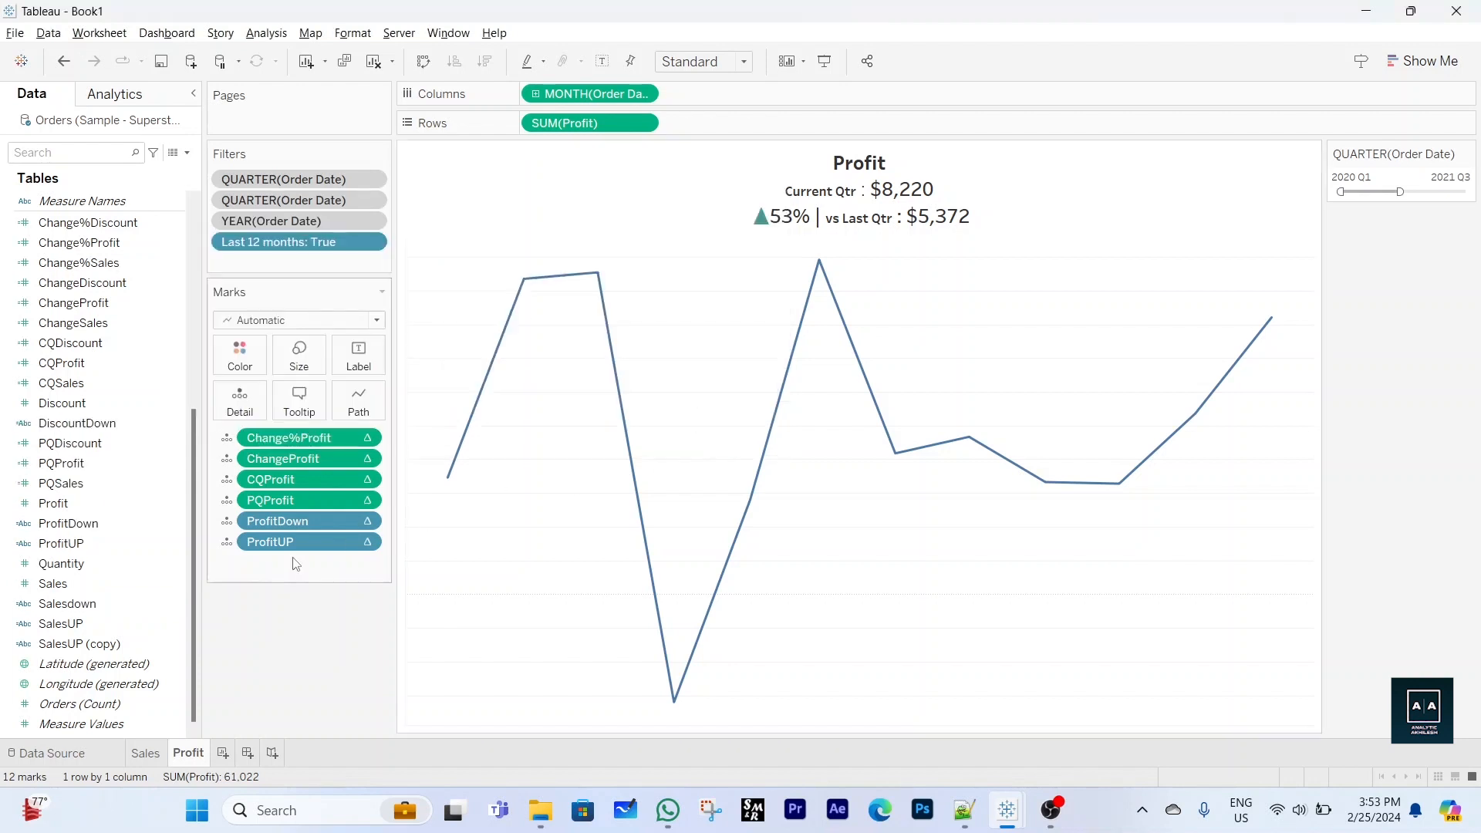
# Open the SalesUP (copy) calculated field for editing and rename it DiscountUP
pyautogui.rightClick(172, 640)
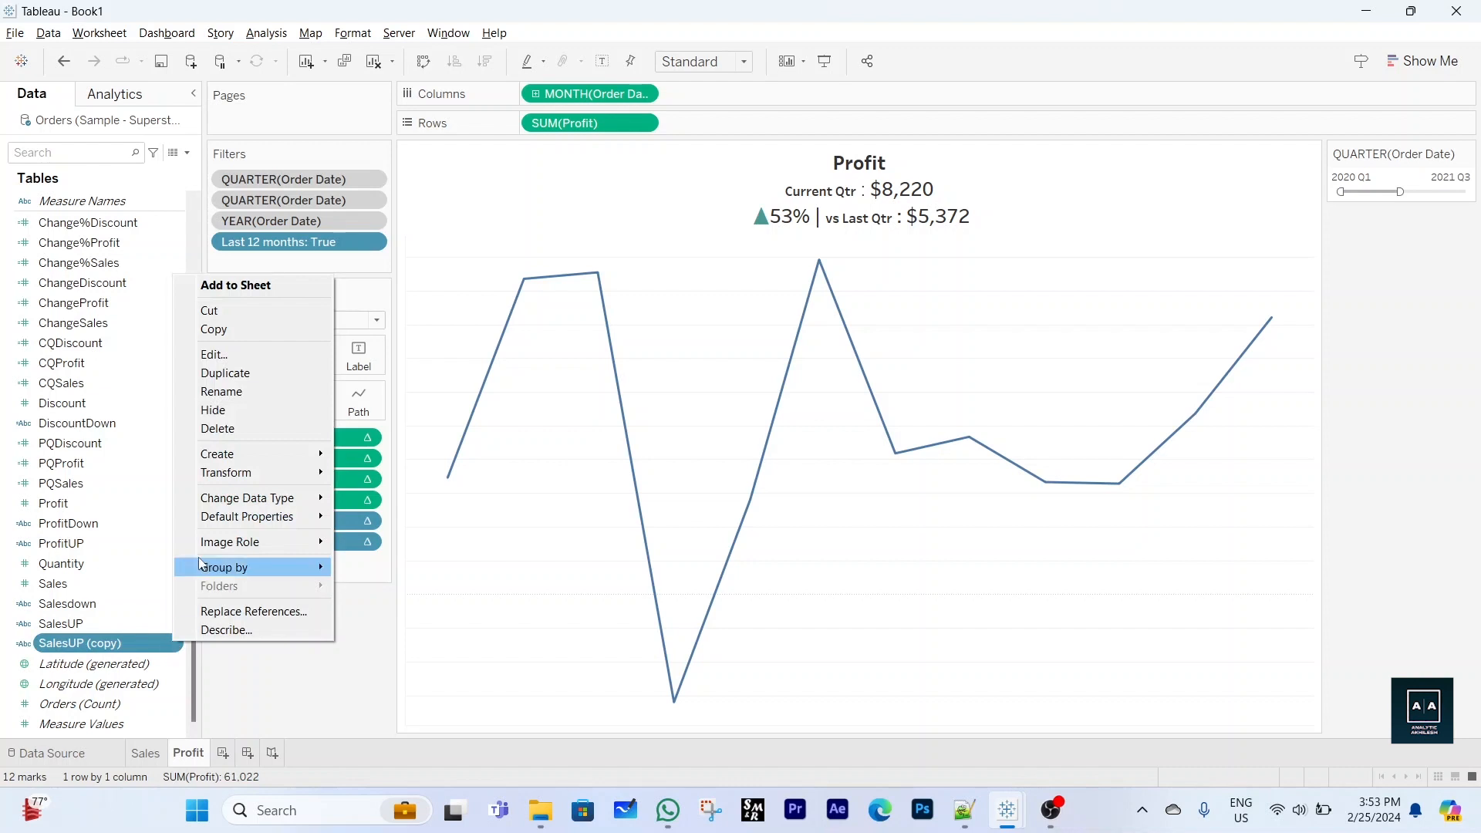
pyautogui.click(214, 354)
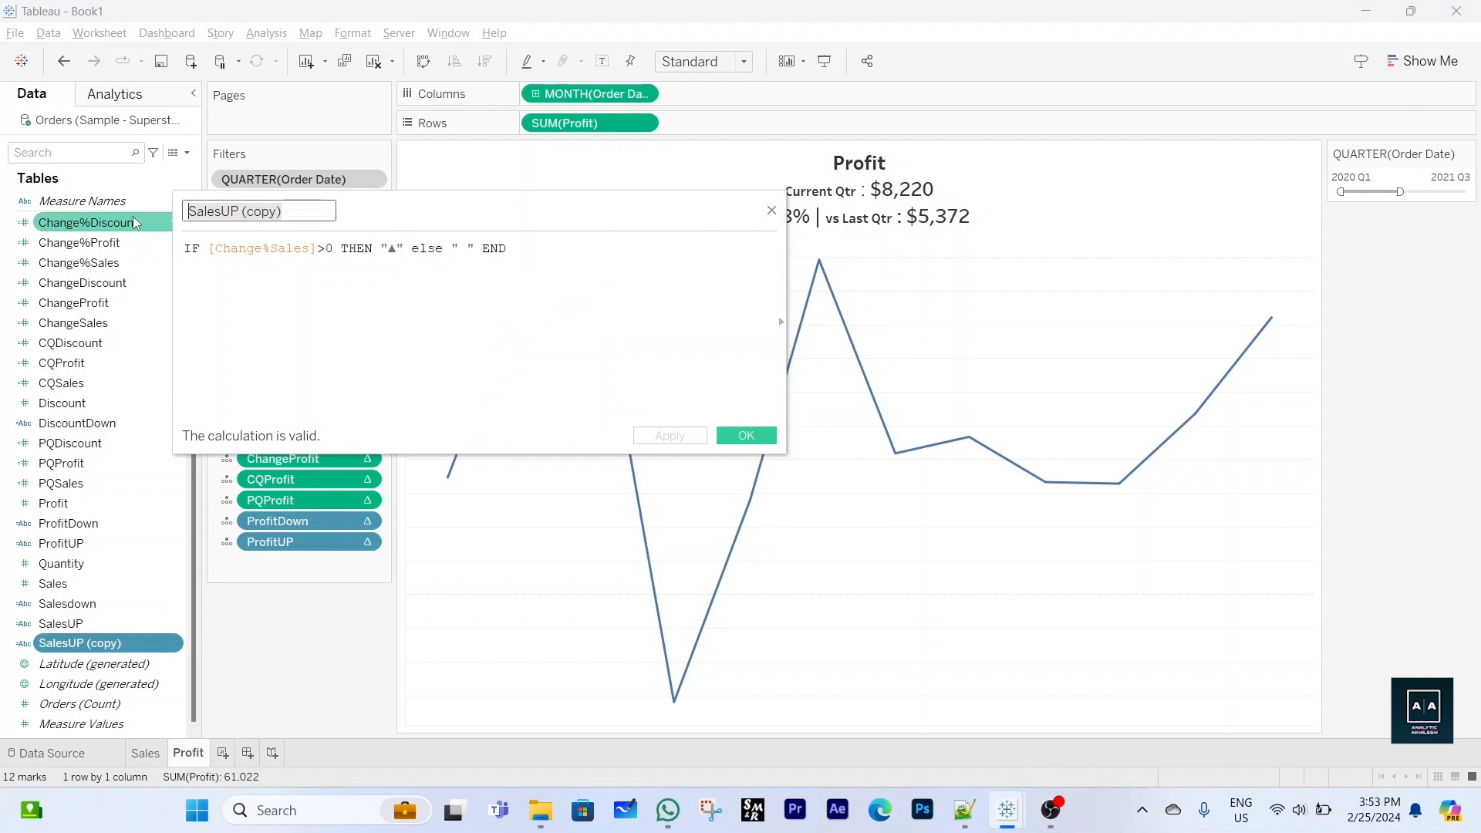
pyautogui.write('Disco')
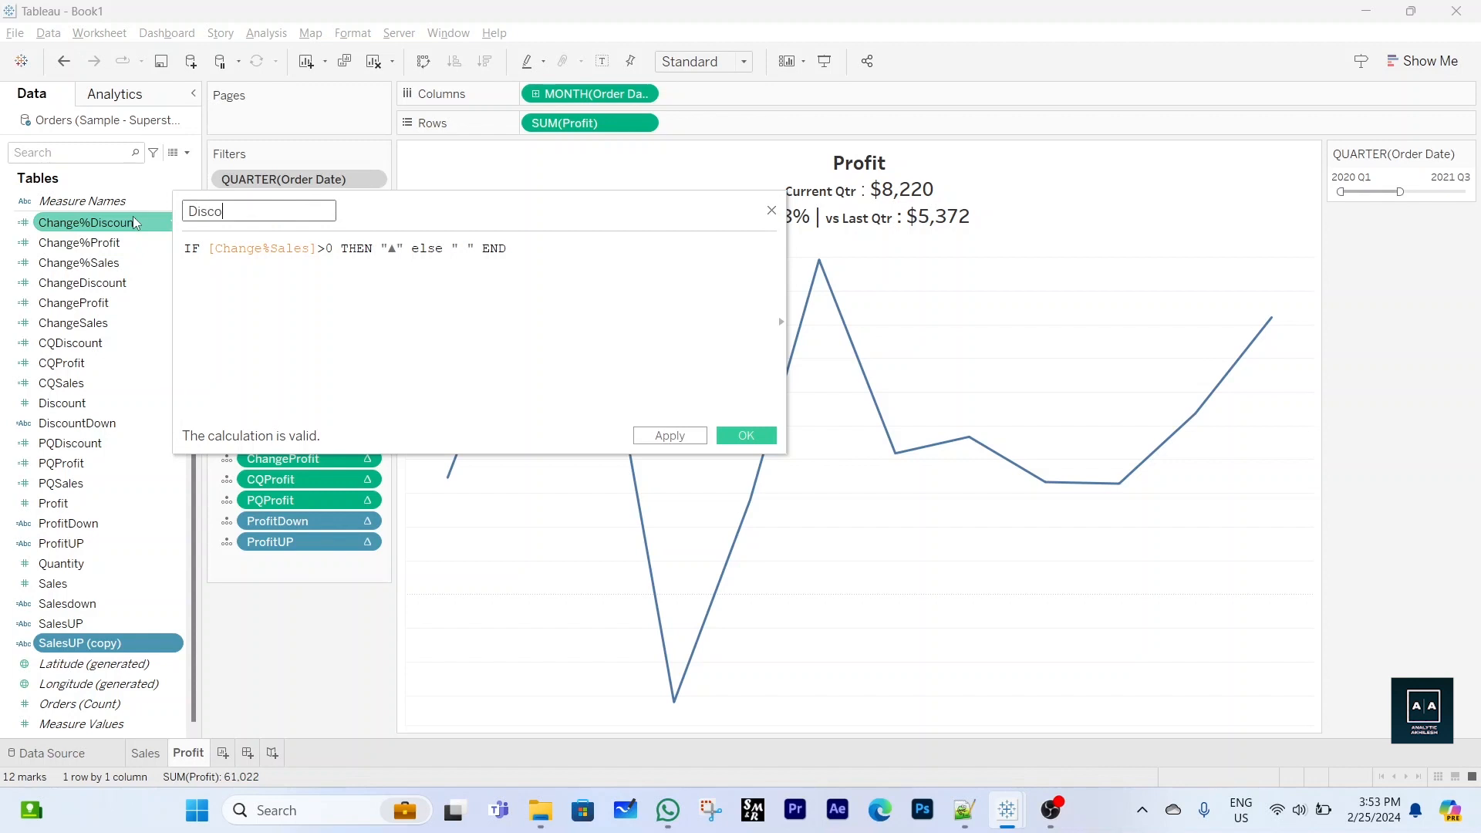
pyautogui.write('untUP')
# Replace Change%Sales with Change%Discount in the DiscountUP formula and save the field
pyautogui.doubleClick(251, 262)
pyautogui.write('cha')
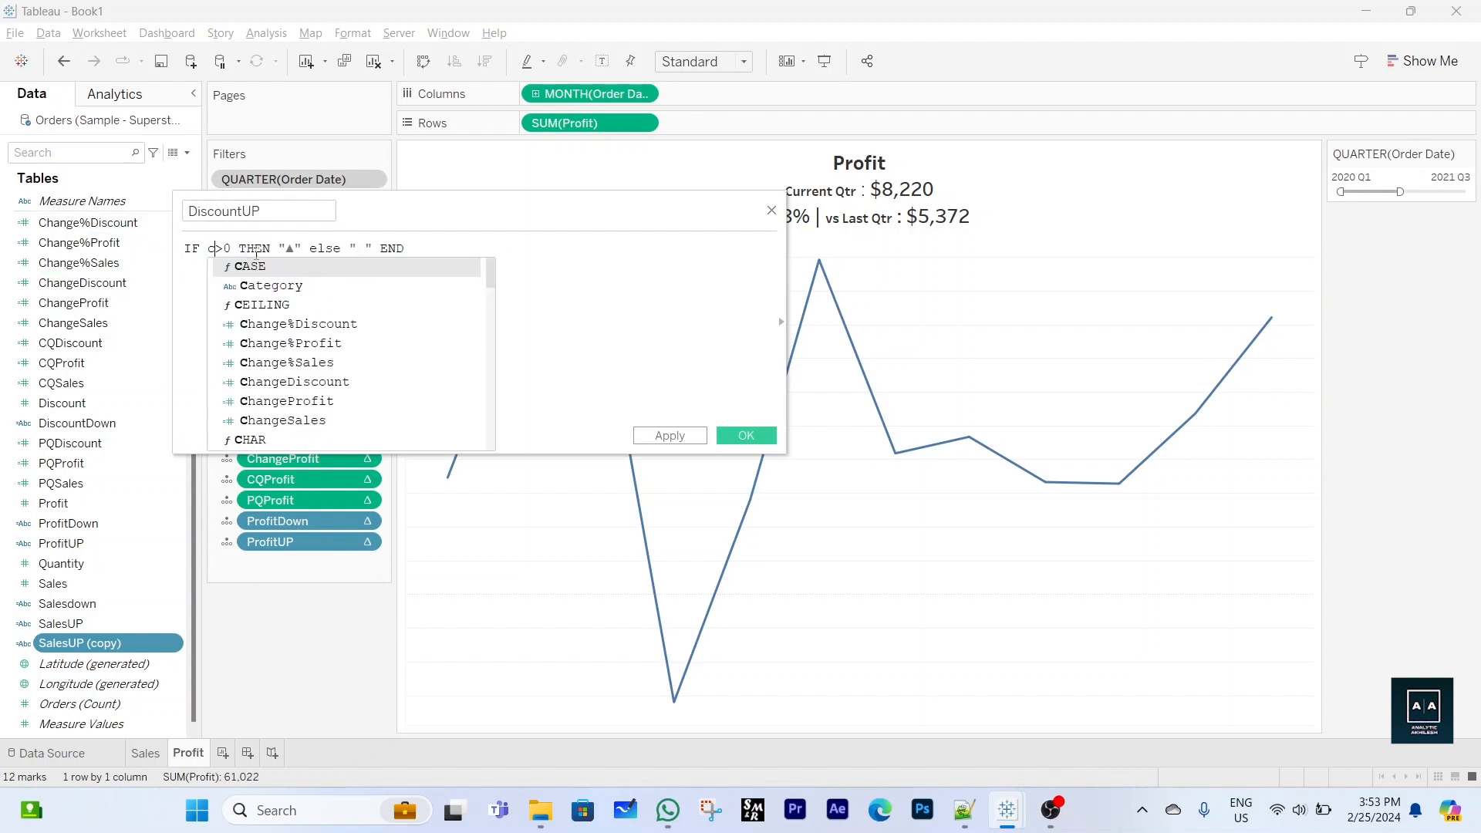
pyautogui.click(292, 265)
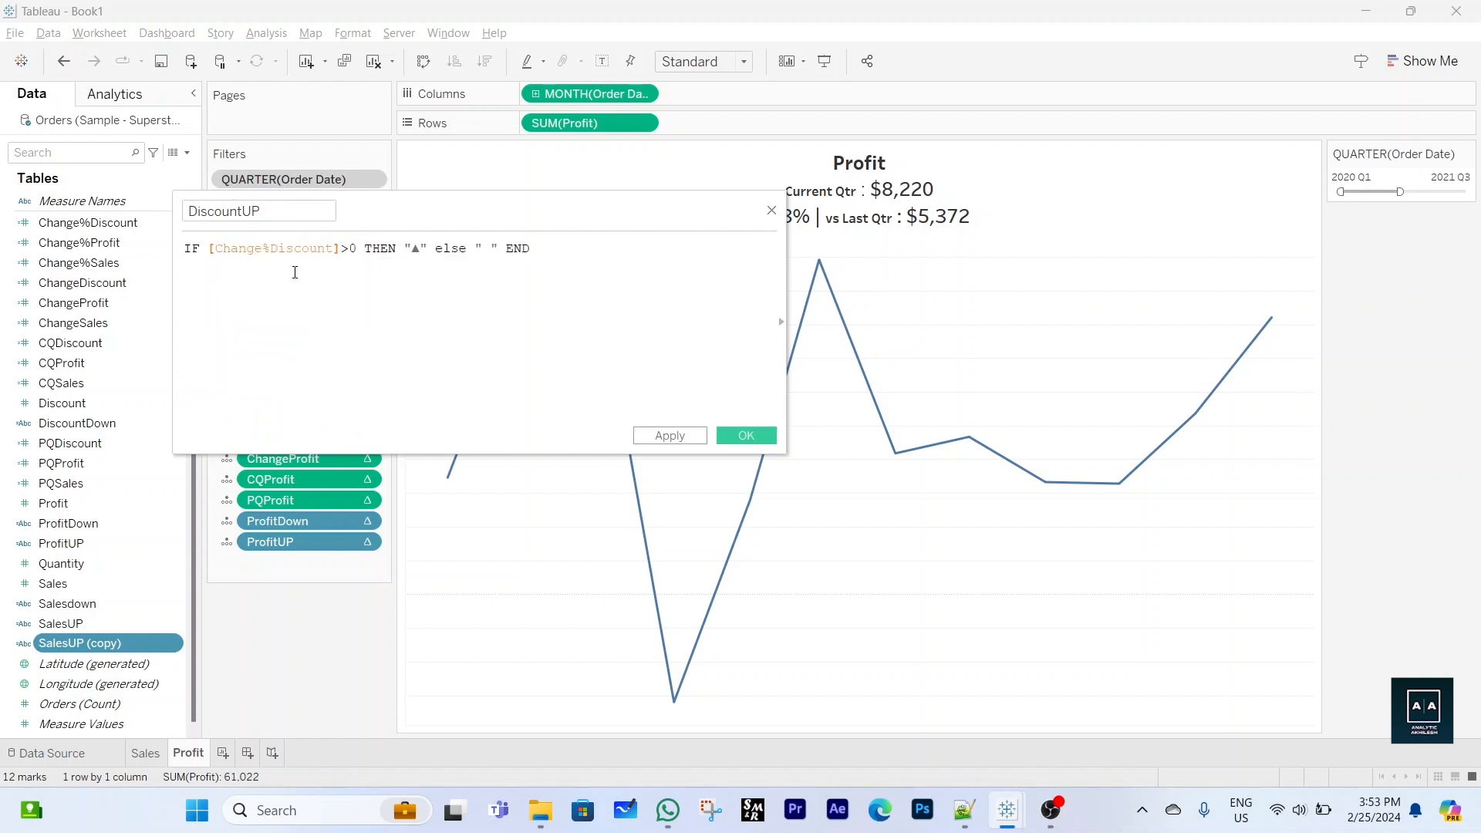
pyautogui.click(669, 436)
pyautogui.click(740, 445)
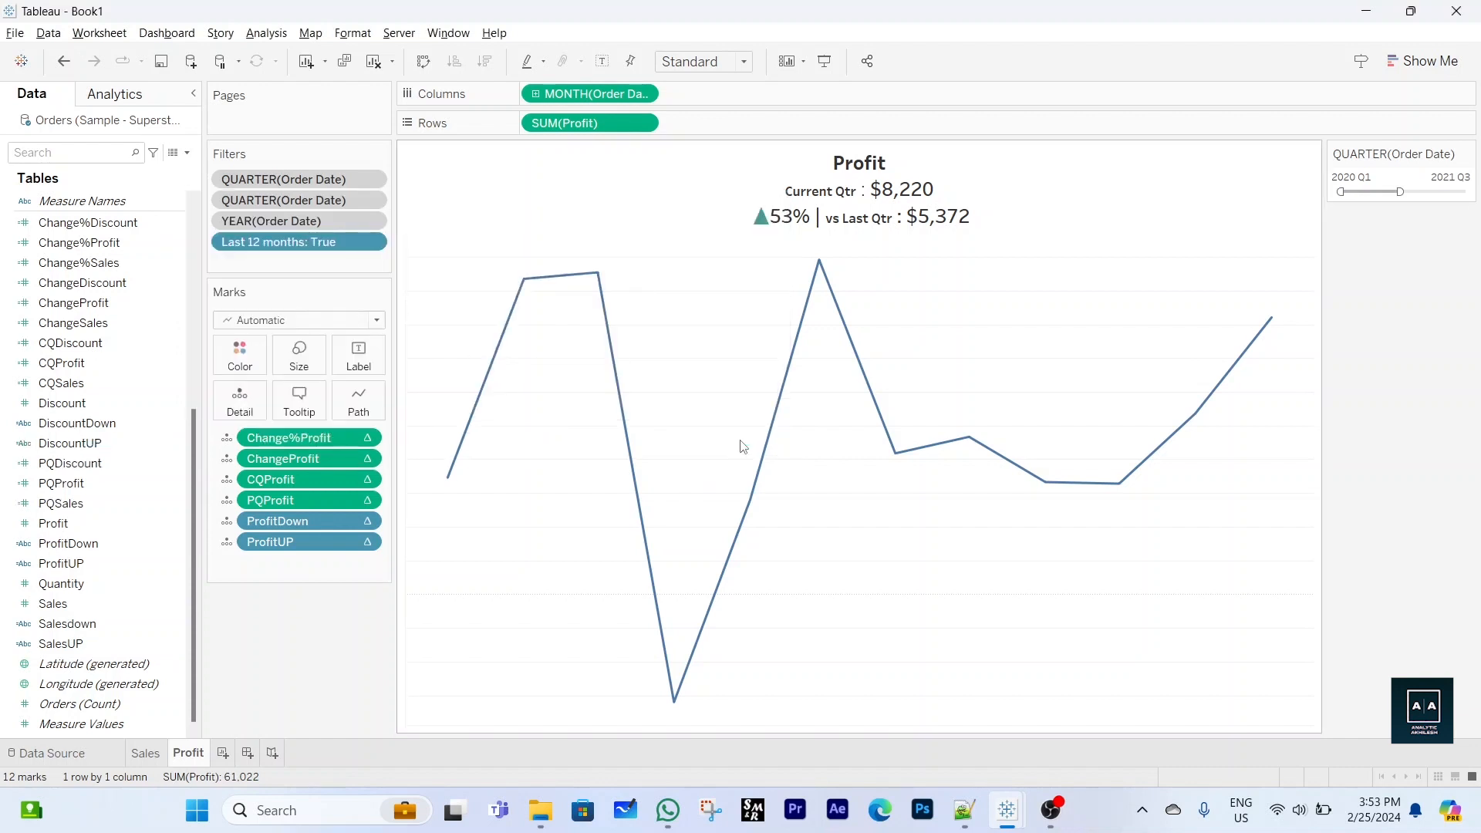
# Duplicate the Profit worksheet and rename the copy Discount
pyautogui.rightClick(196, 756)
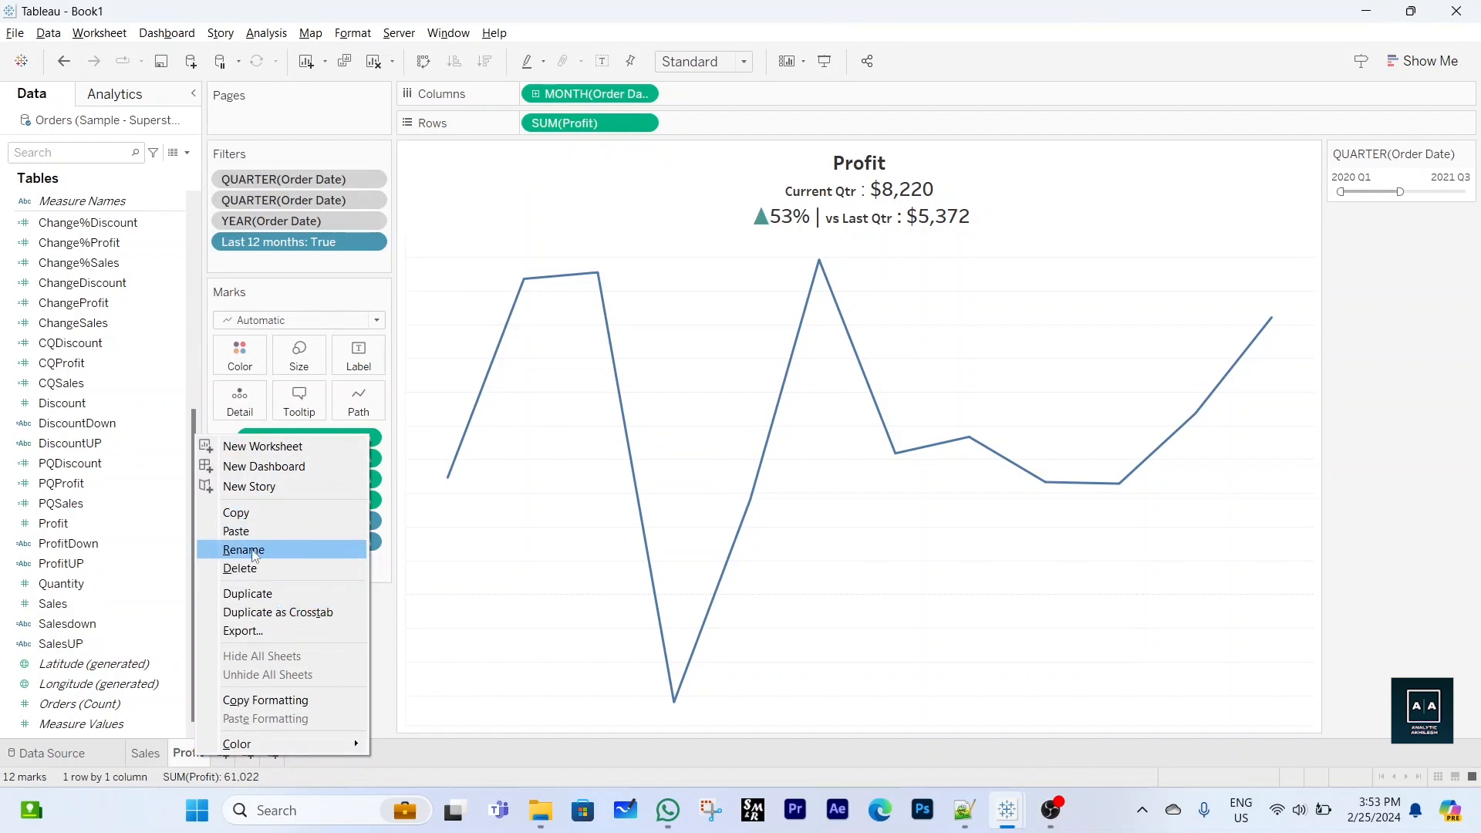
pyautogui.click(261, 594)
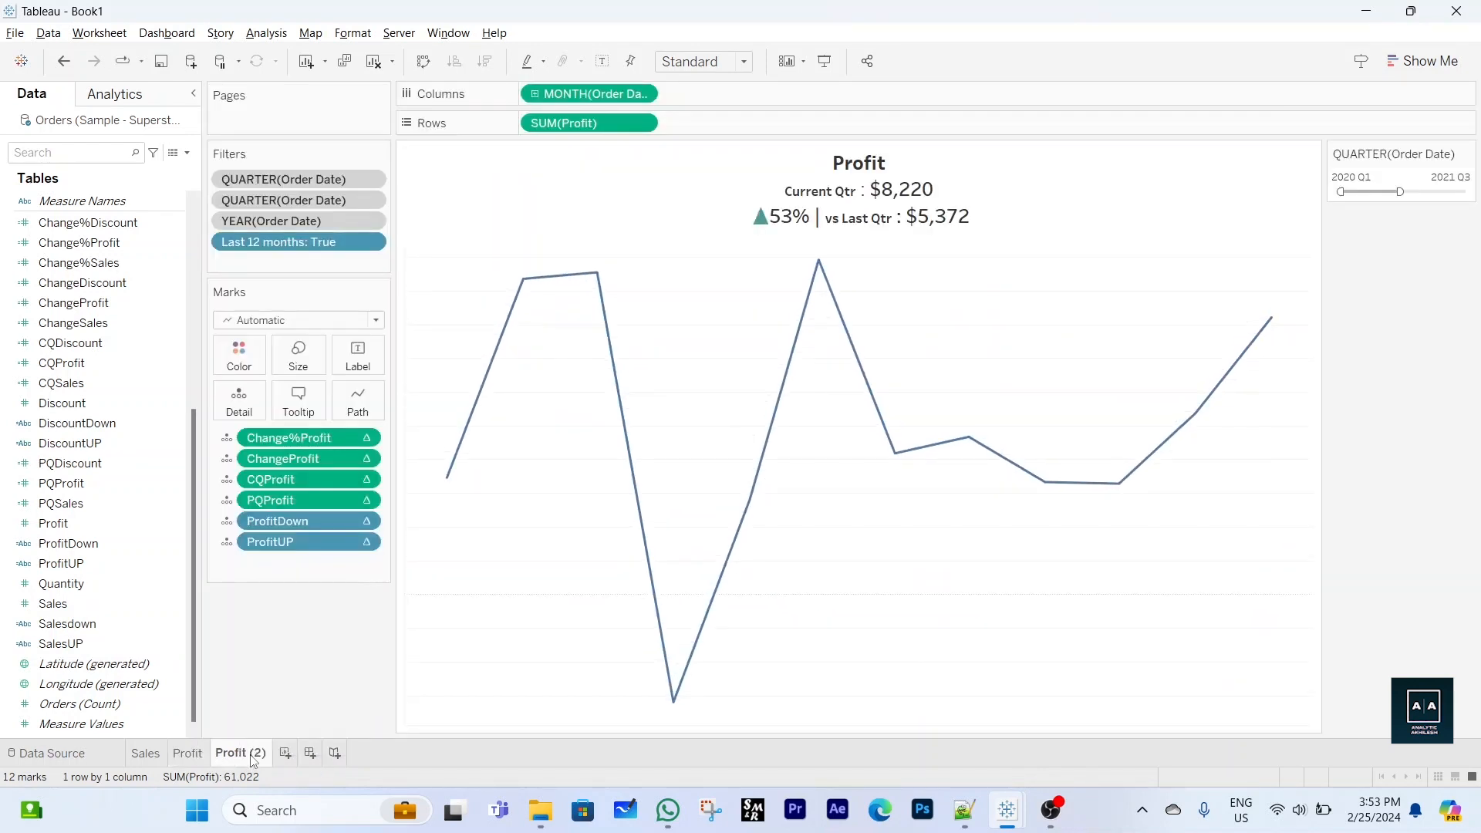
pyautogui.rightClick(255, 754)
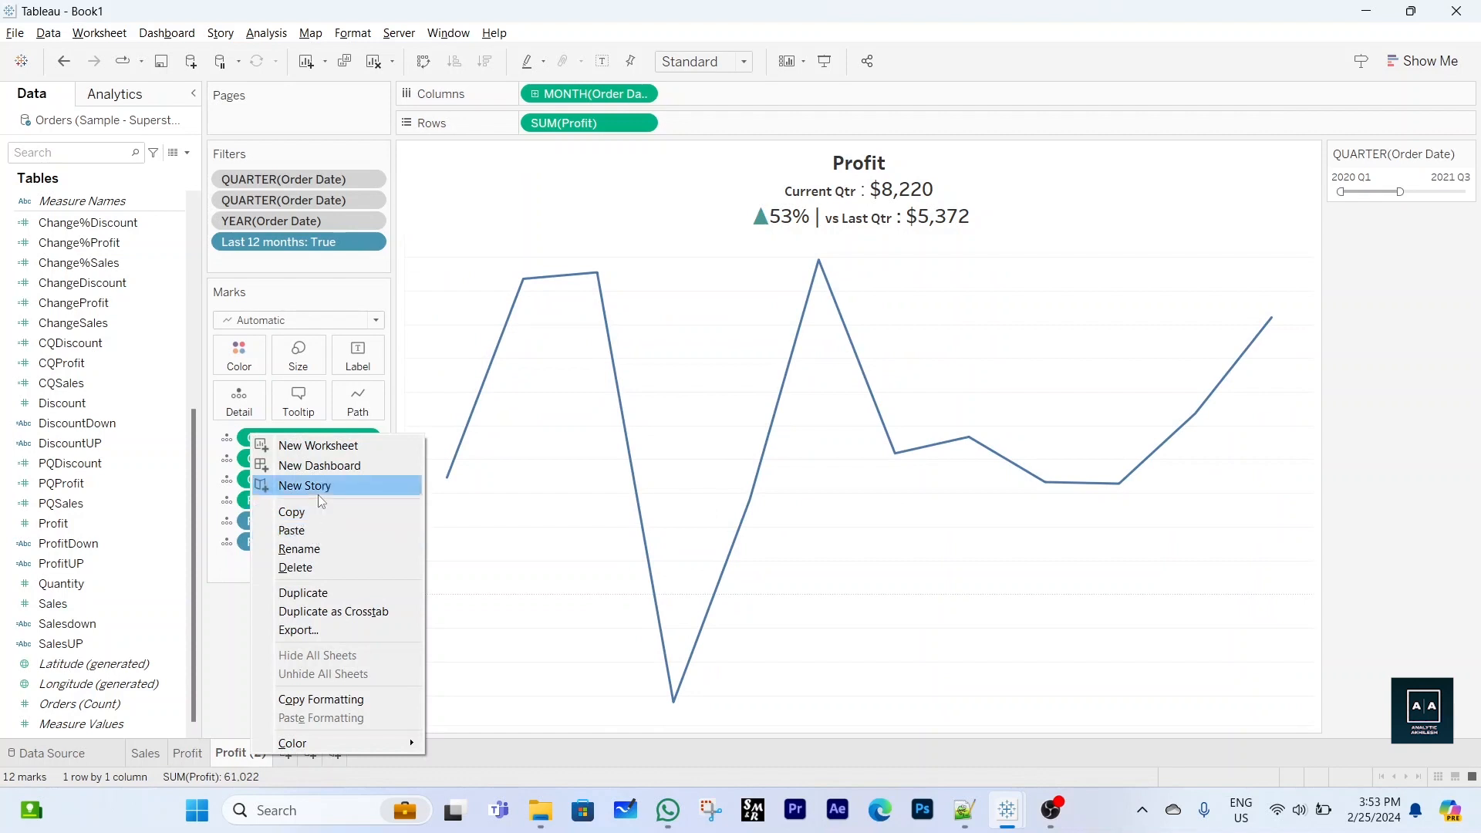
pyautogui.click(315, 556)
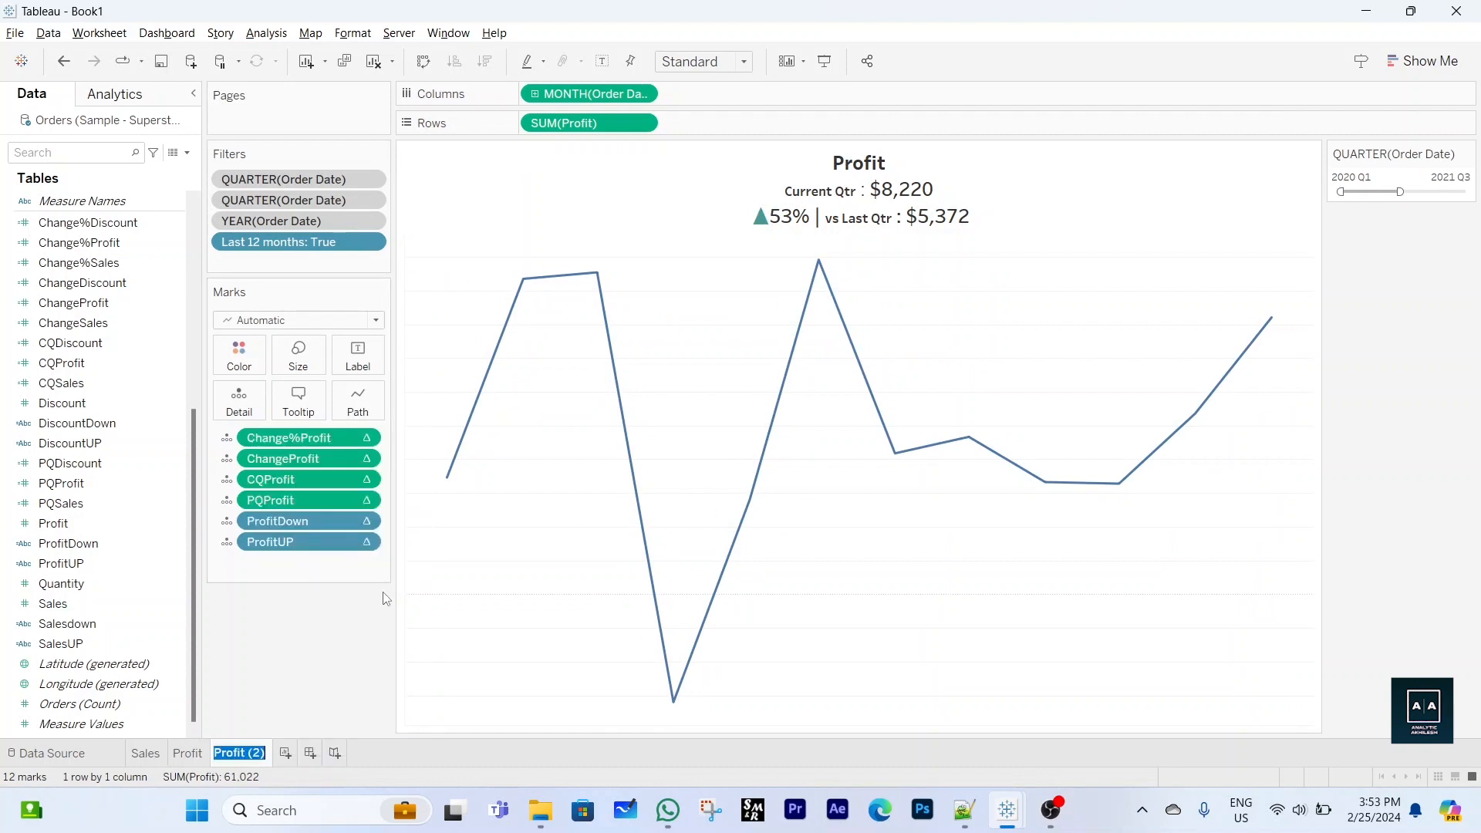
pyautogui.write('Discount')
pyautogui.press('Return')
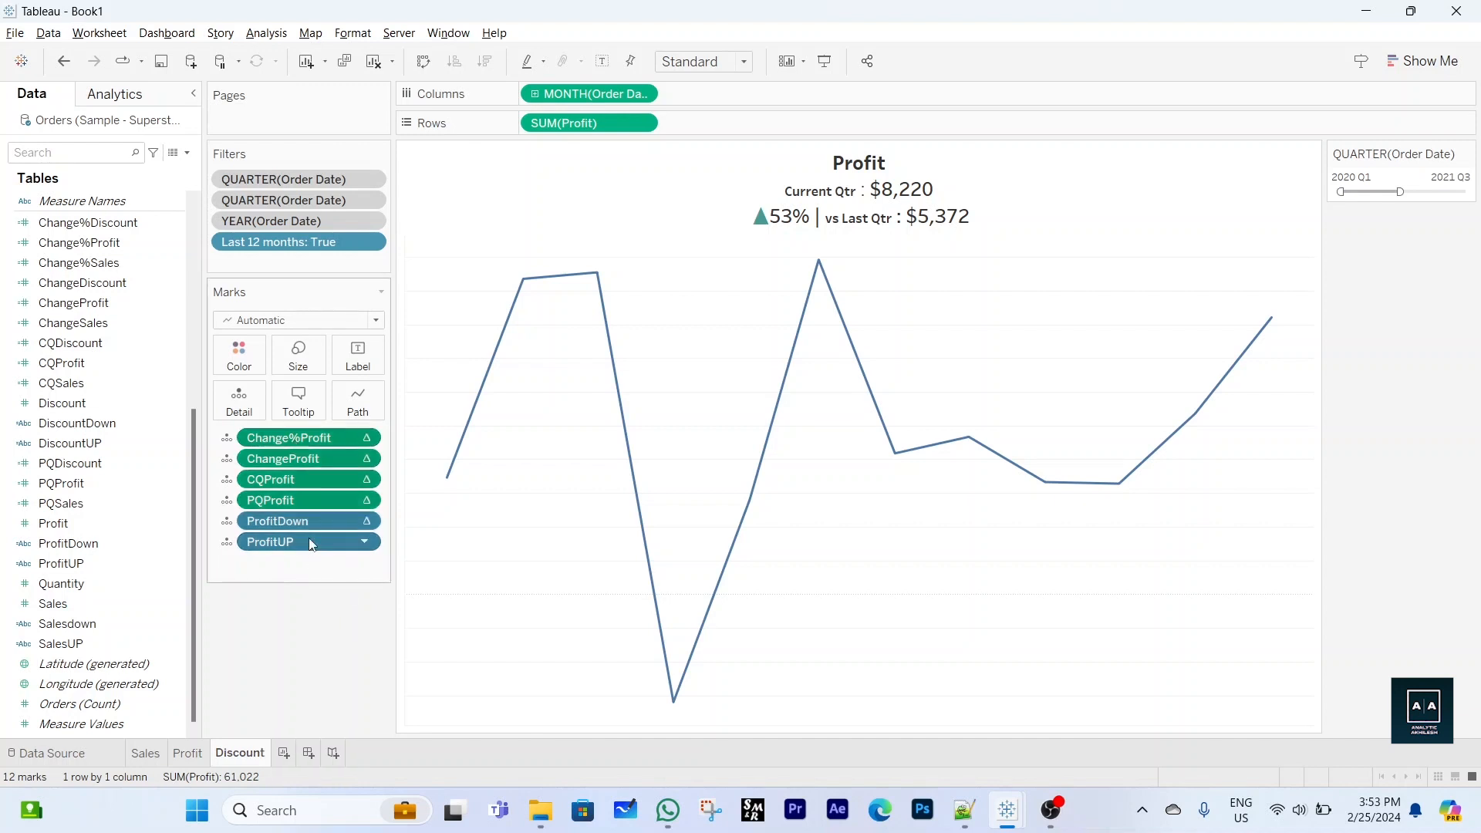
# Replace all profit fields on the Marks card with Change%Discount, ChangeDiscount, CQDiscount, PQDiscount, DiscountDown and DiscountUP as Detail
pyautogui.moveTo(312, 544); pyautogui.dragTo(93, 621)
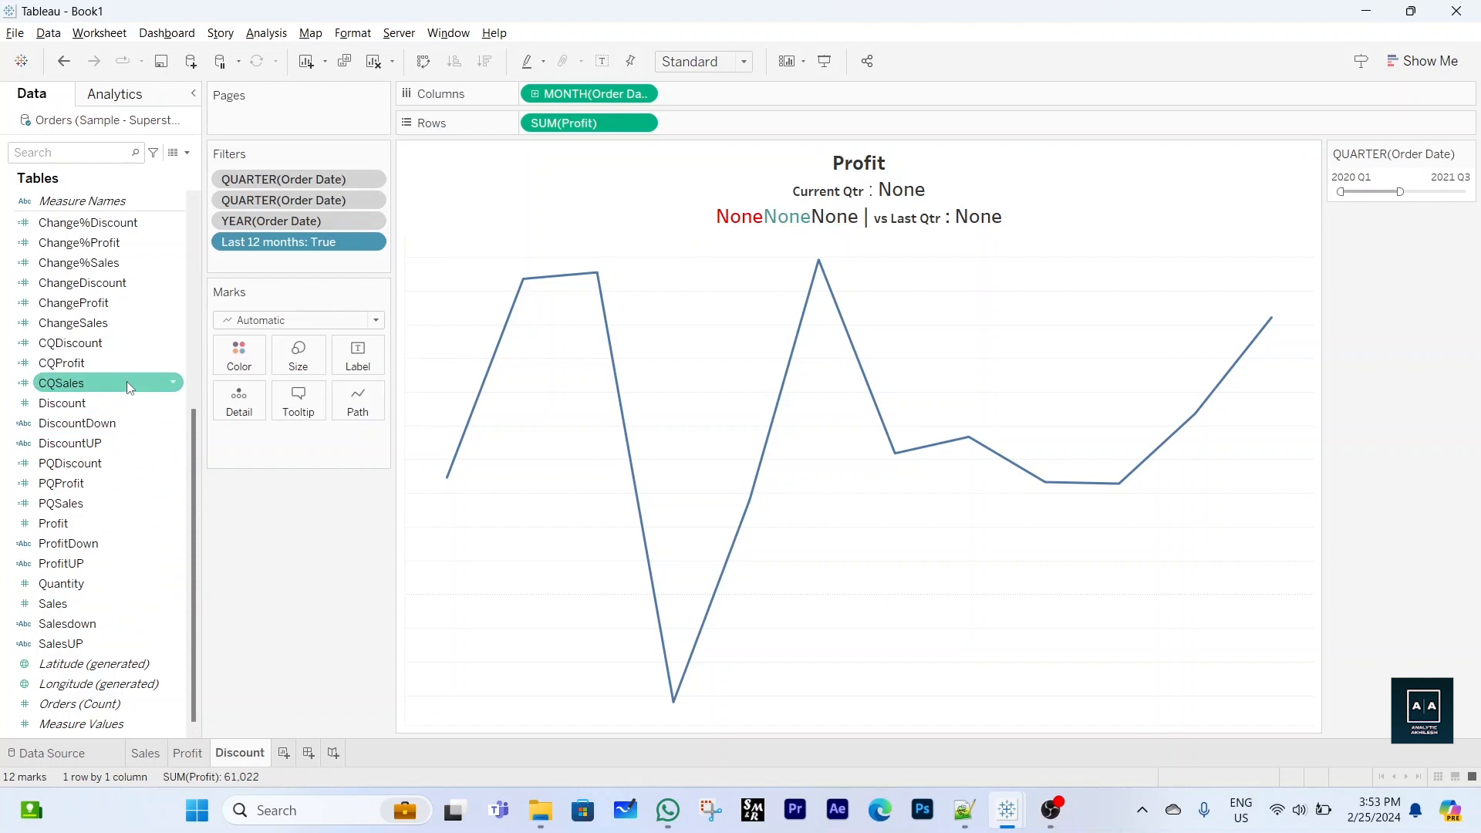
pyautogui.scroll(1, 127, 381)
pyautogui.click(129, 283)
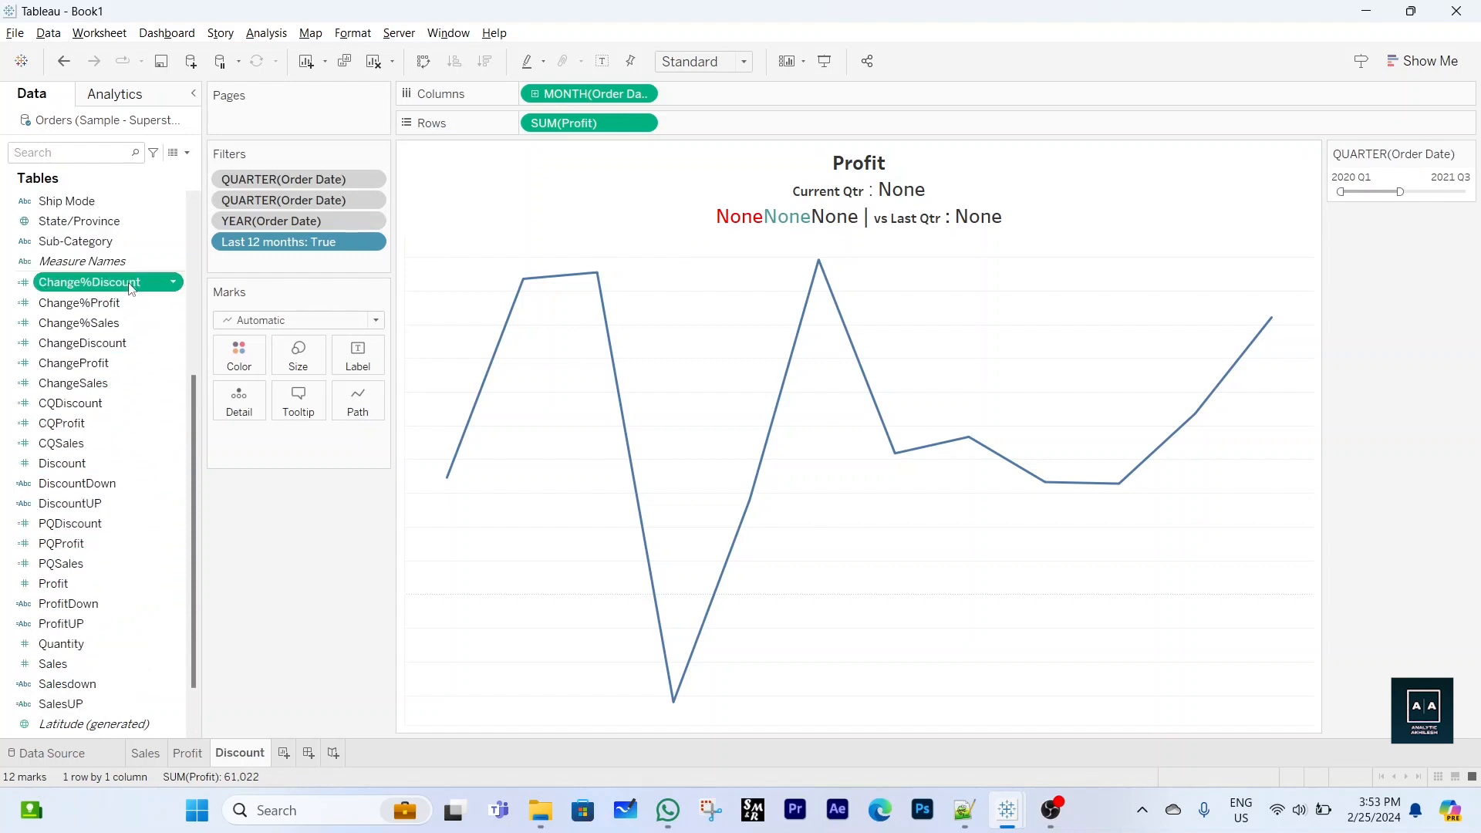
pyautogui.keyDown('ctrl'); pyautogui.click(113, 344); pyautogui.keyUp('ctrl')
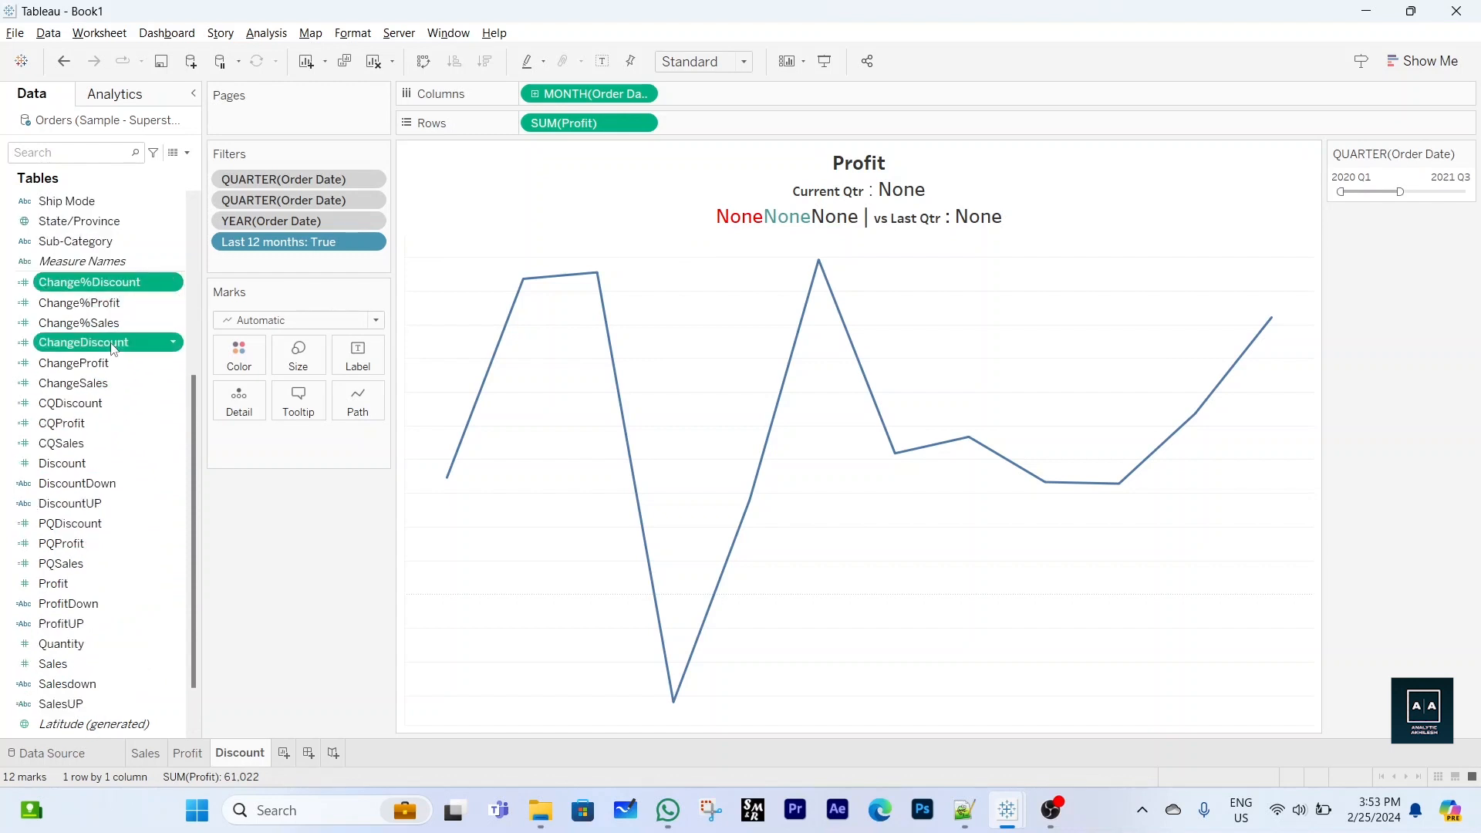
pyautogui.keyDown('ctrl'); pyautogui.click(99, 404); pyautogui.keyUp('ctrl')
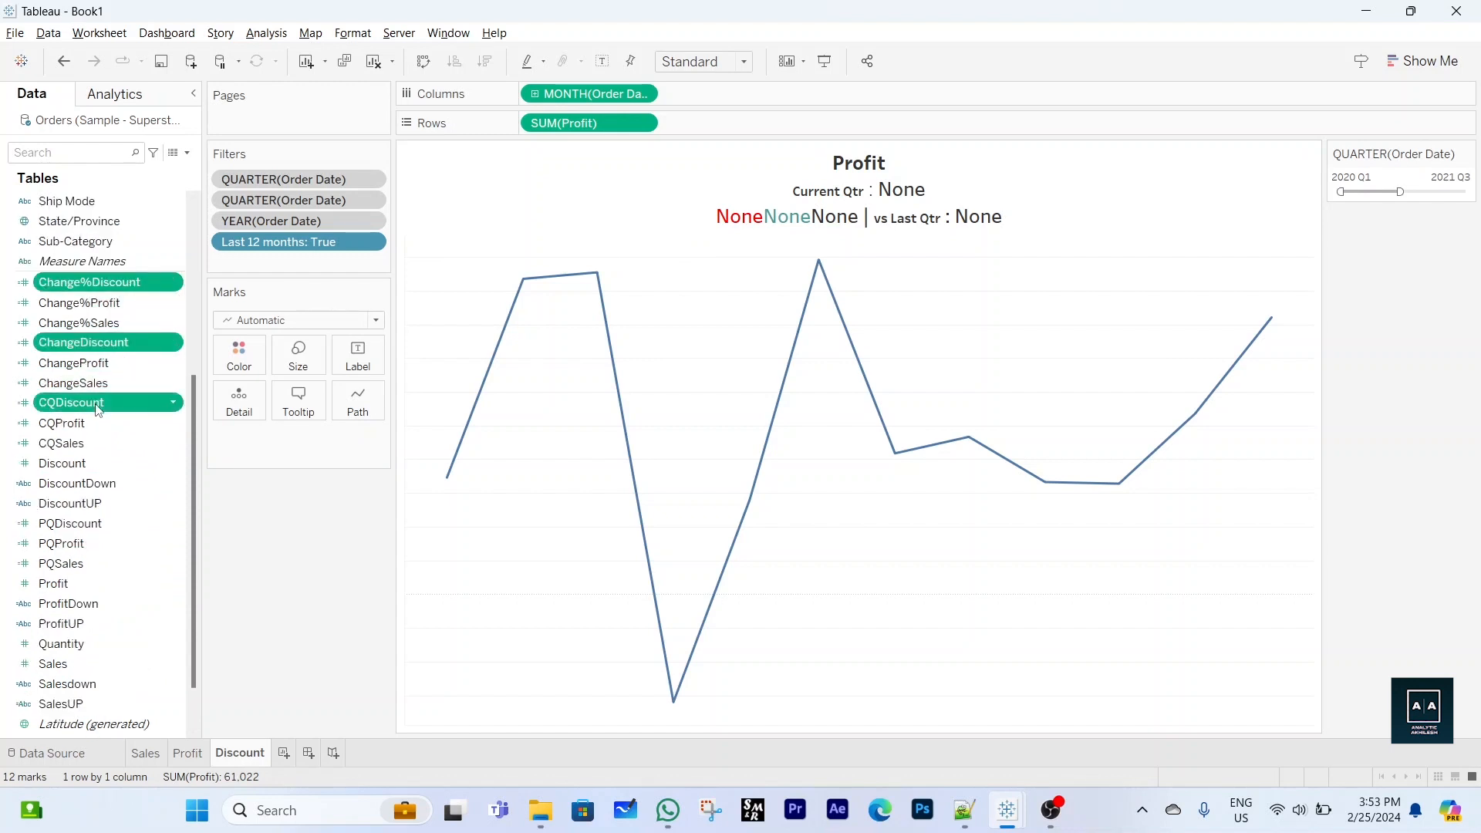
pyautogui.keyDown('ctrl'); pyautogui.click(99, 485); pyautogui.keyUp('ctrl')
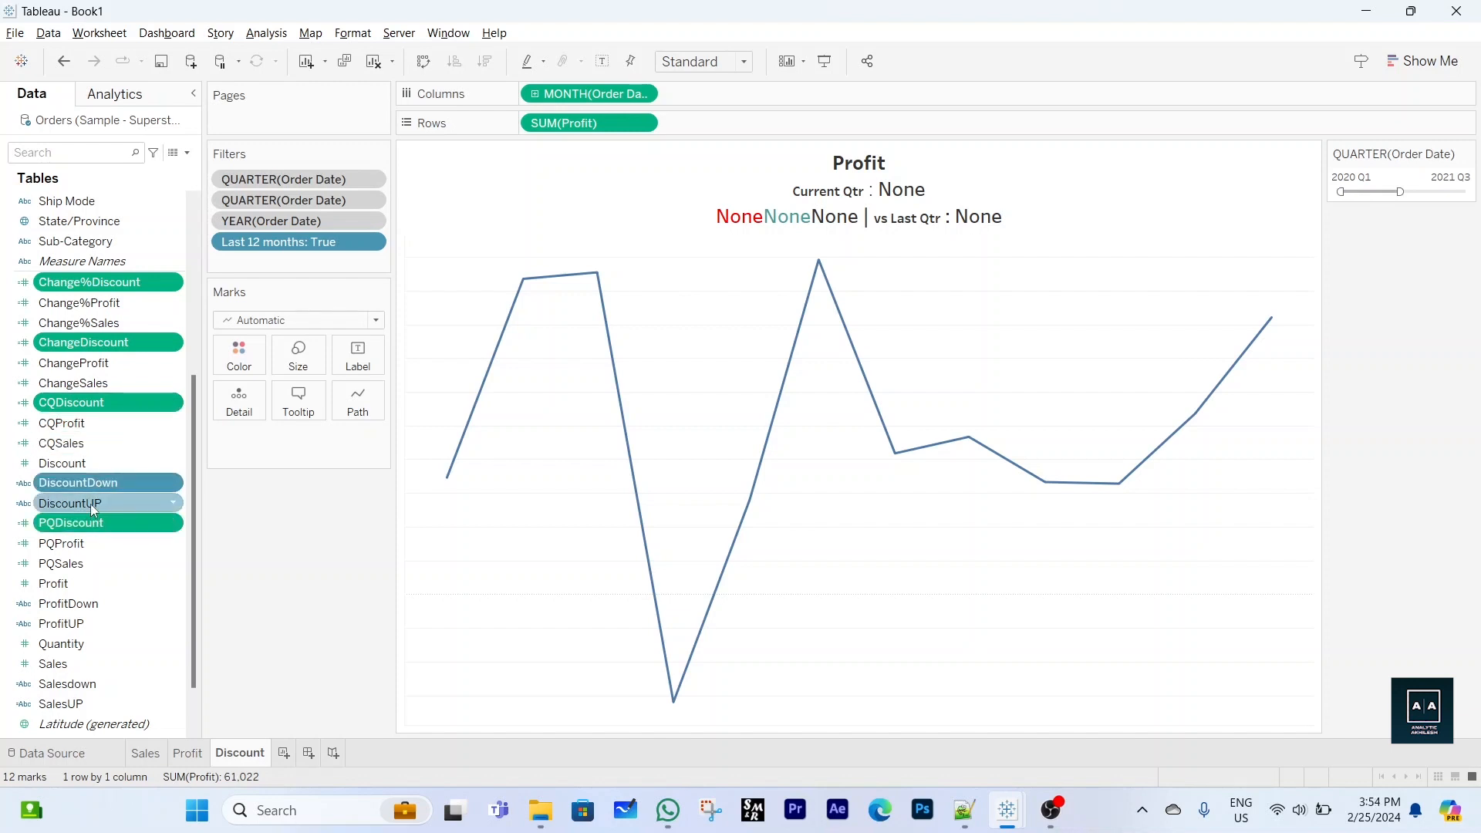
pyautogui.keyDown('ctrl'); pyautogui.click(91, 504); pyautogui.keyUp('ctrl')
pyautogui.moveTo(94, 506); pyautogui.dragTo(239, 407)
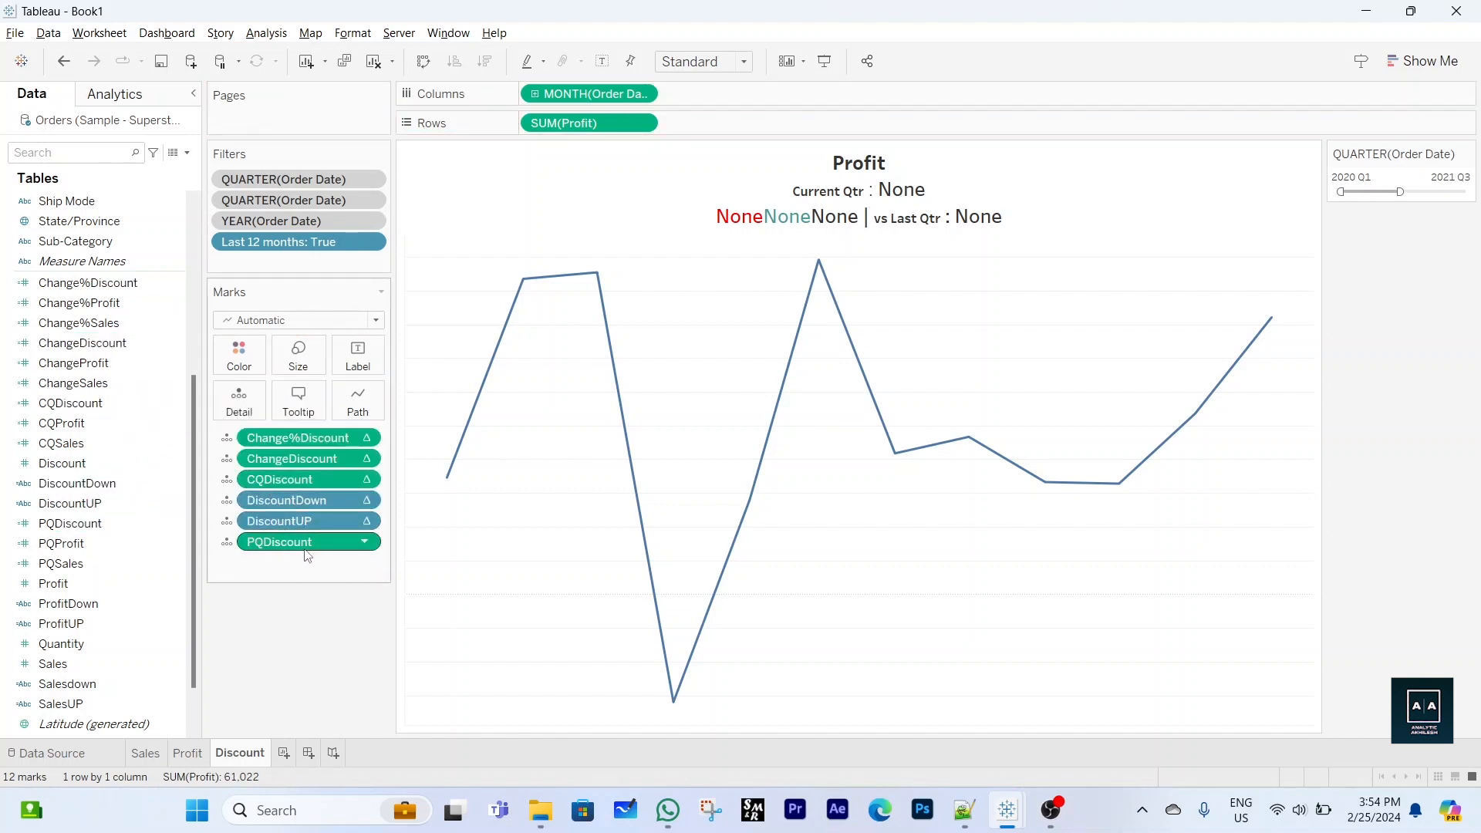
# Move PQDiscount directly below CQDiscount on the Marks card, keeping DiscountDown and DiscountUP beneath it
pyautogui.moveTo(308, 501); pyautogui.dragTo(309, 502)
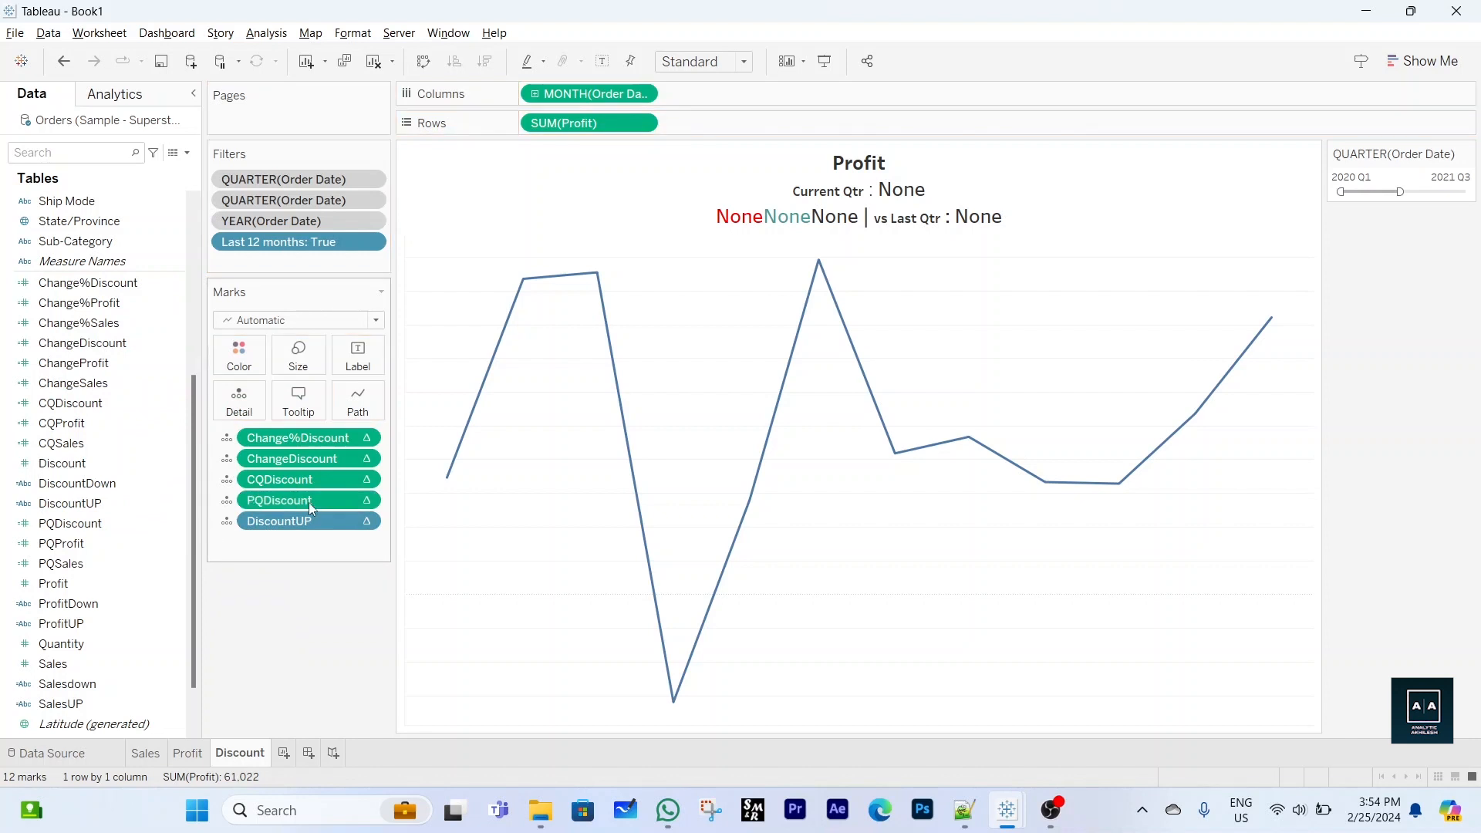
pyautogui.hotkey('ctrl', 'z')
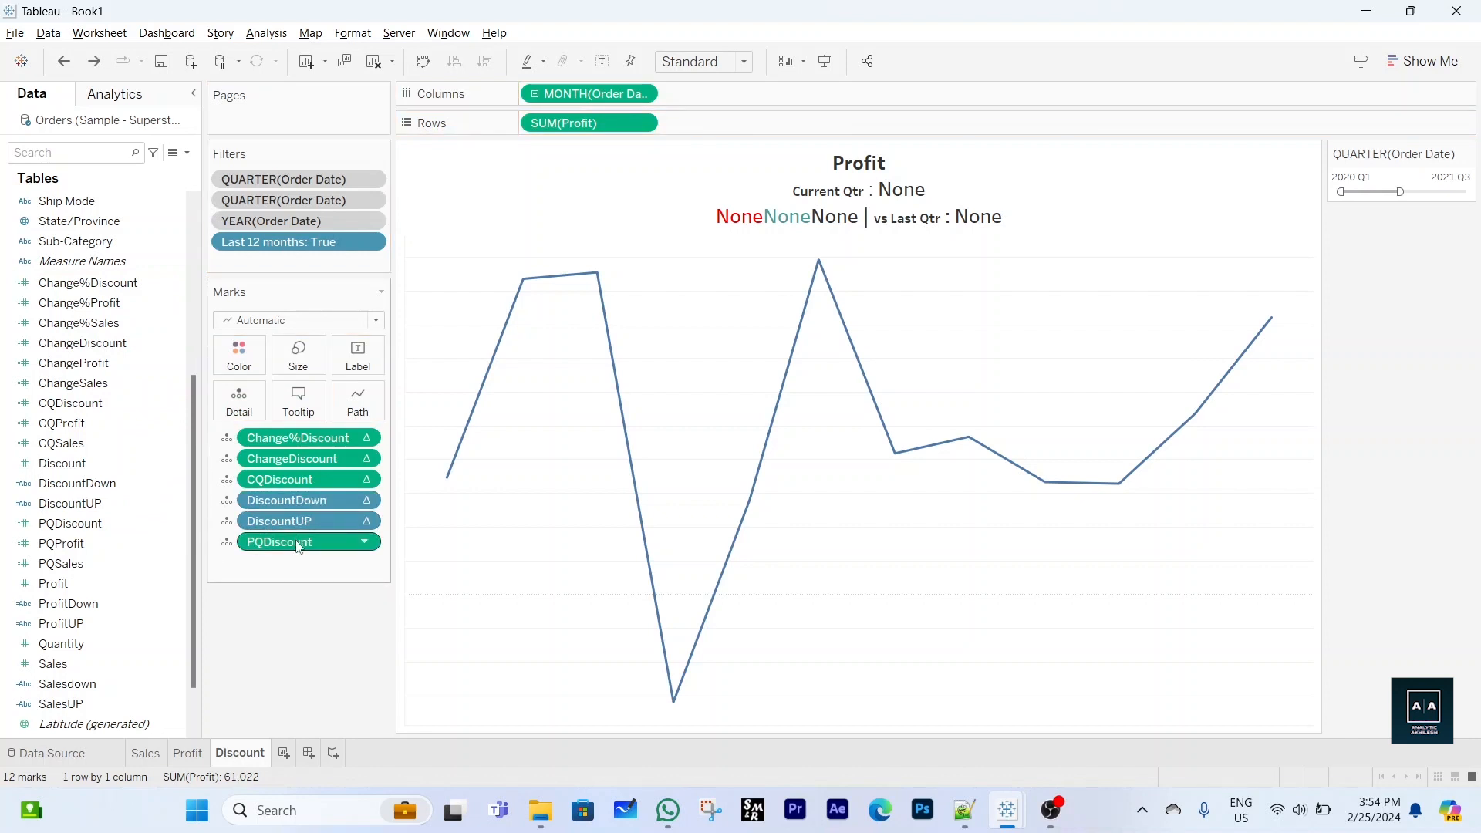
pyautogui.moveTo(297, 536); pyautogui.dragTo(293, 489)
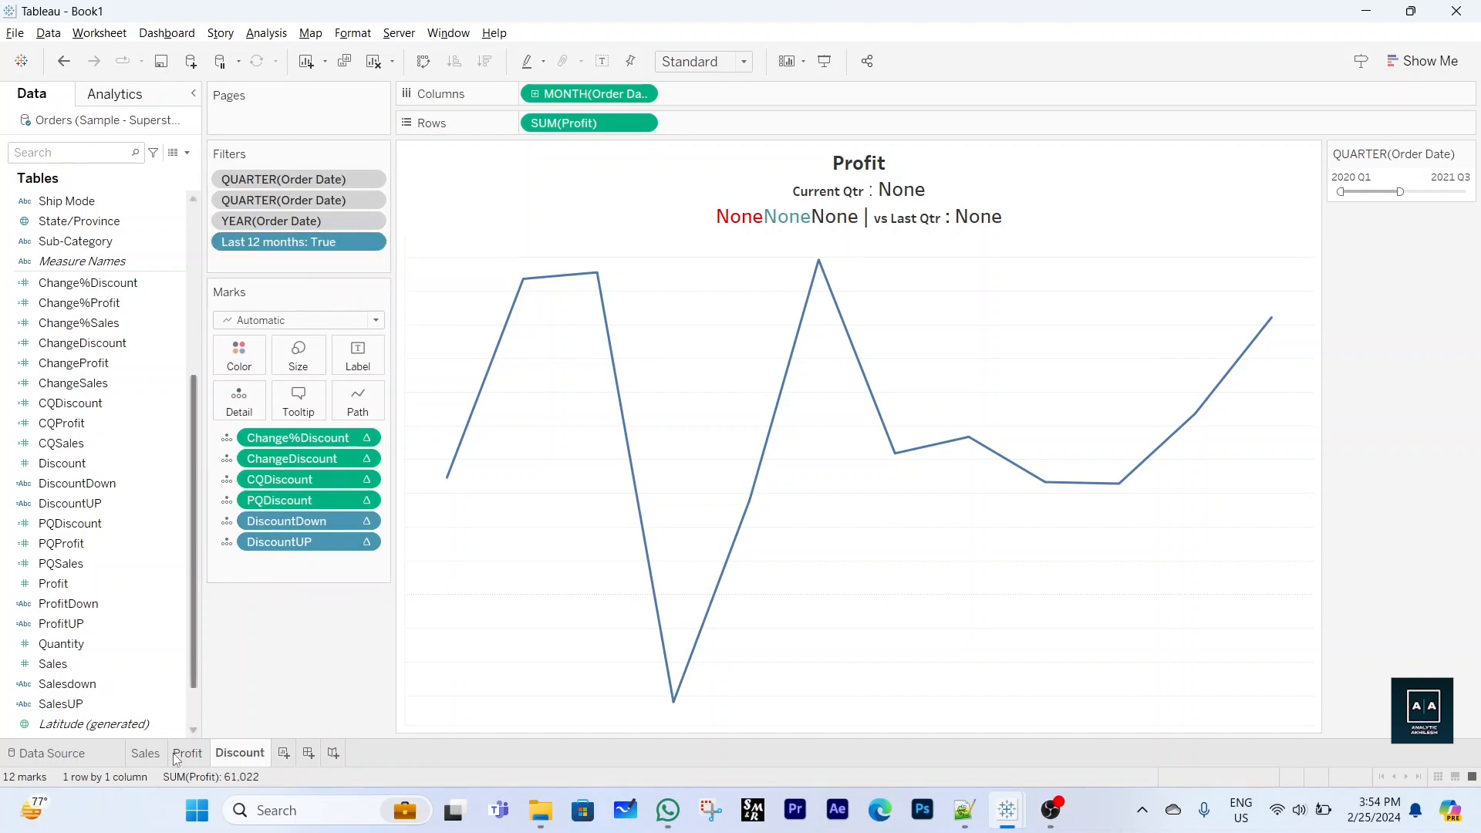
# Filter the Sales worksheet to True for Last 12 months and return to the Profit worksheet
pyautogui.click(145, 753)
pyautogui.scroll(4, 115, 347)
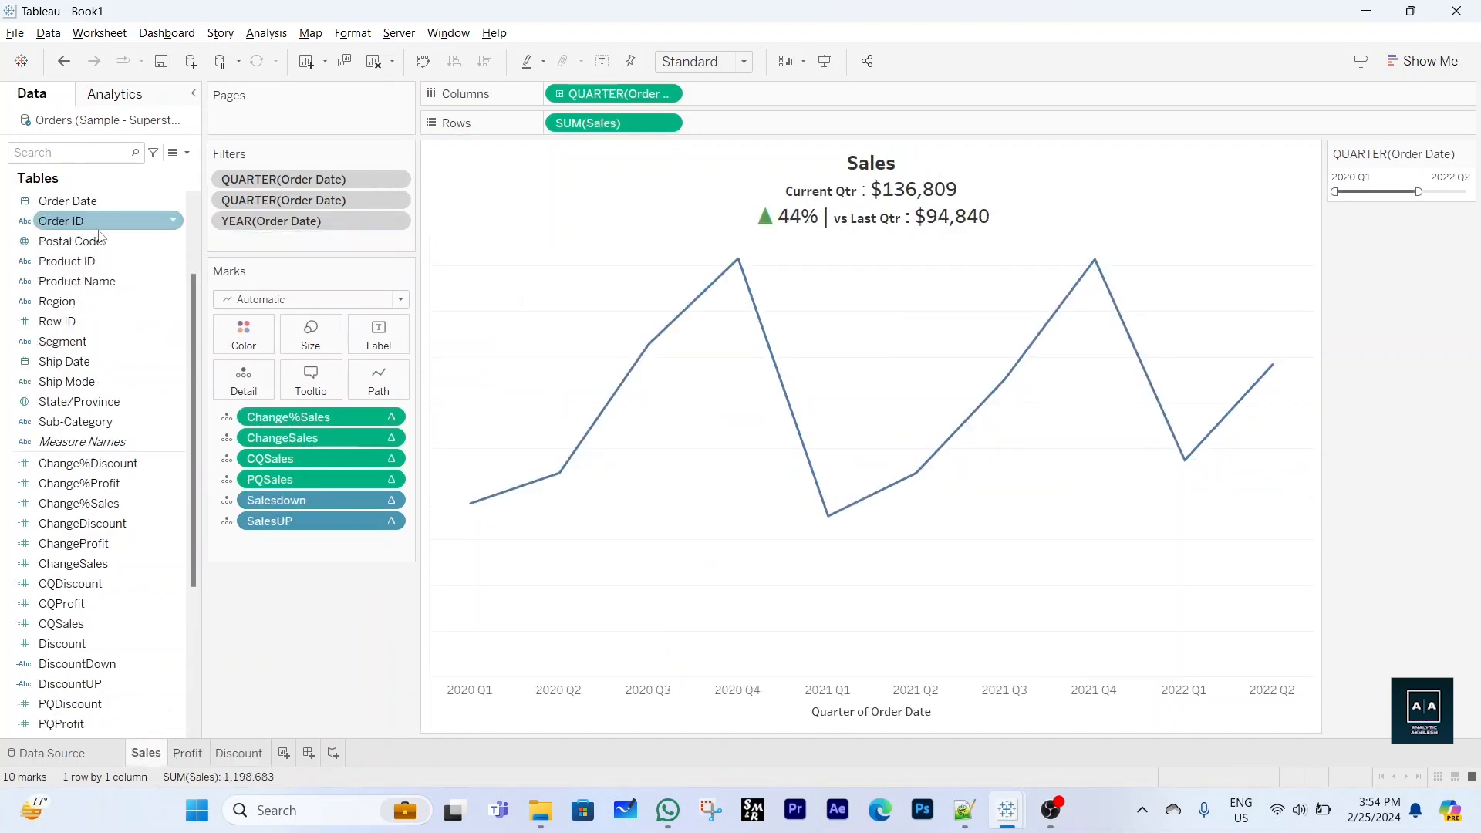
pyautogui.moveTo(108, 245); pyautogui.dragTo(278, 244)
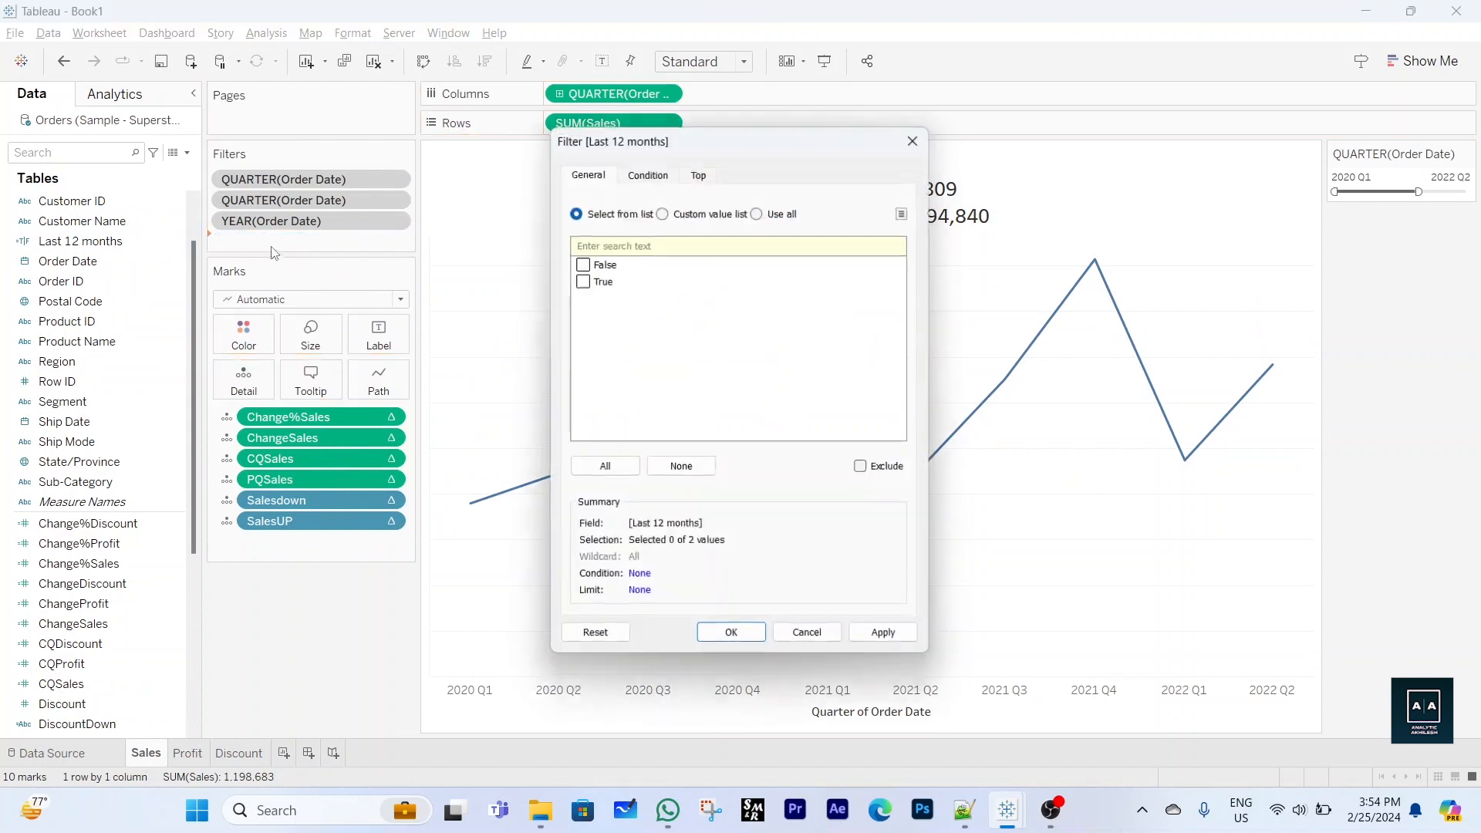
pyautogui.click(582, 281)
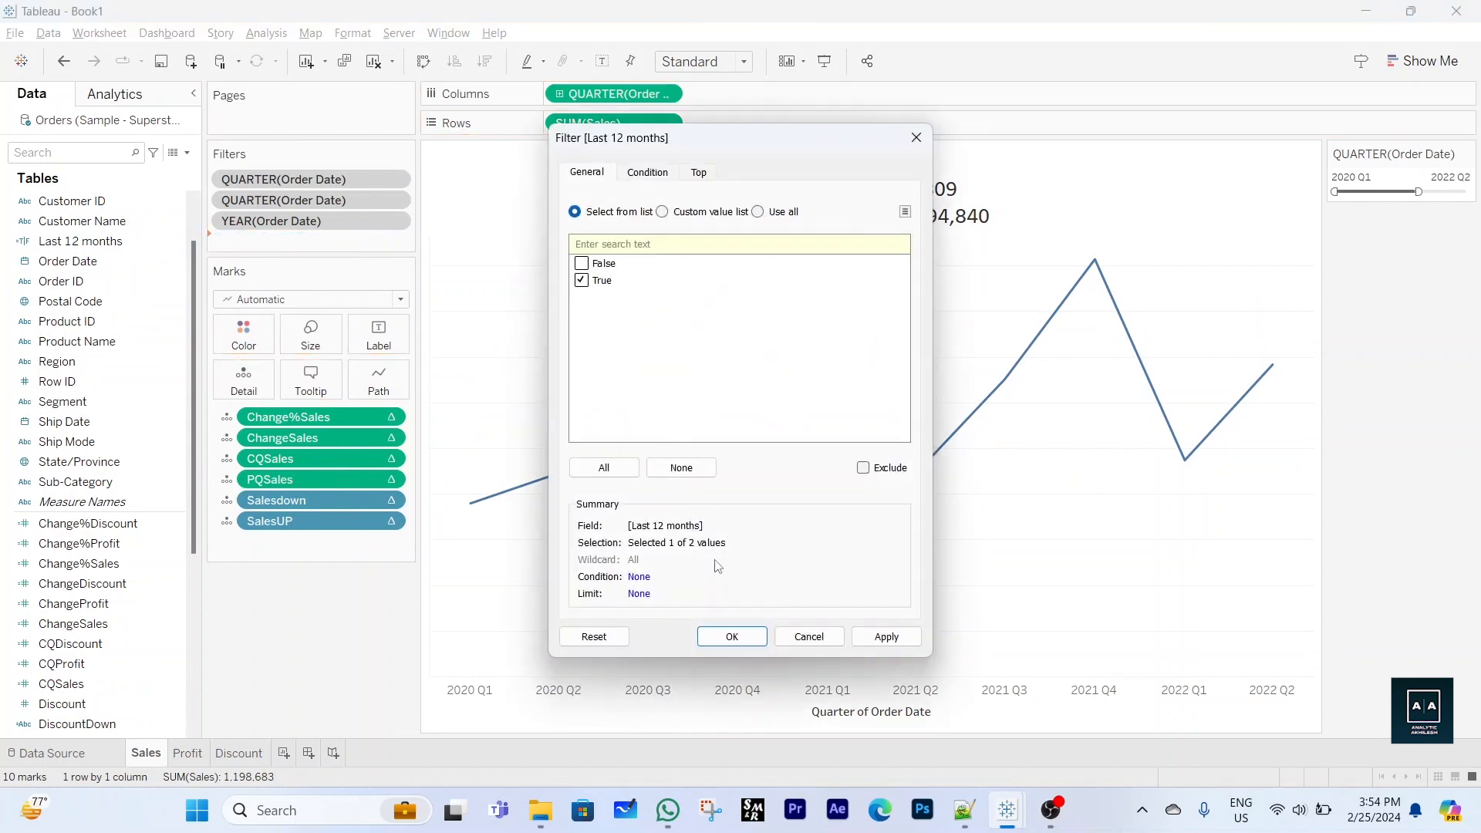
pyautogui.click(729, 637)
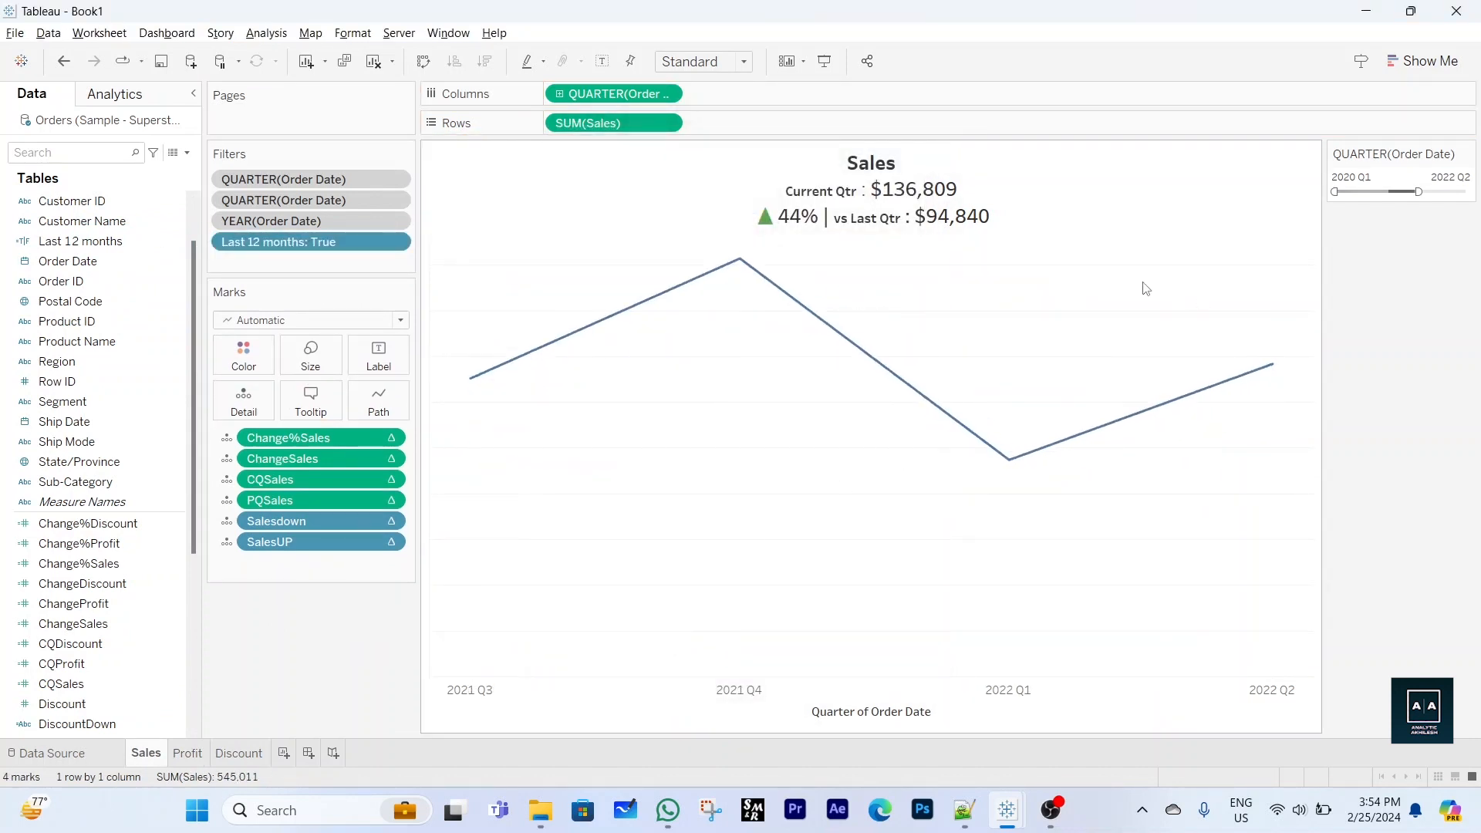
pyautogui.click(394, 242)
pyautogui.click(301, 325)
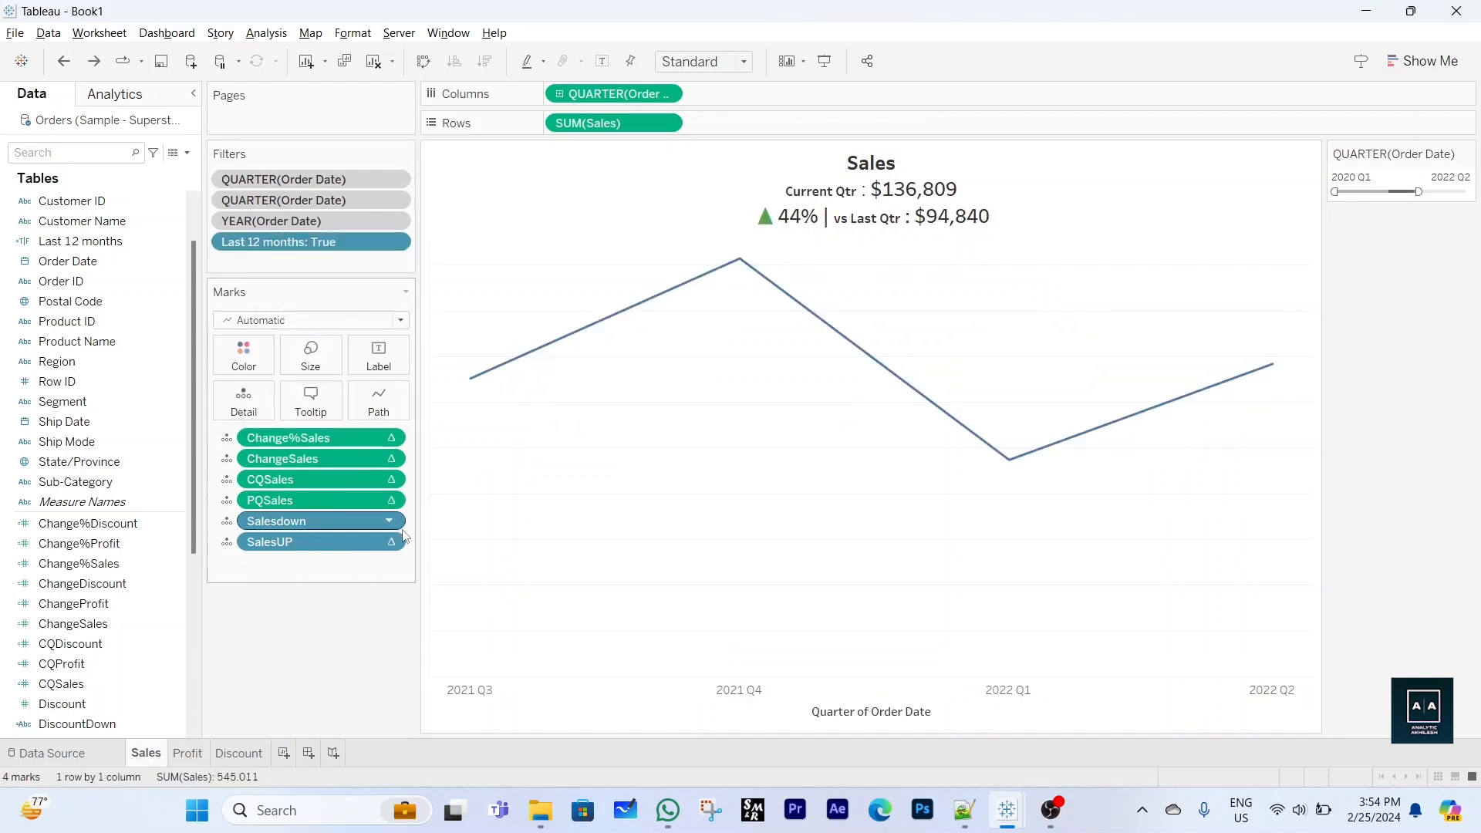
pyautogui.click(196, 758)
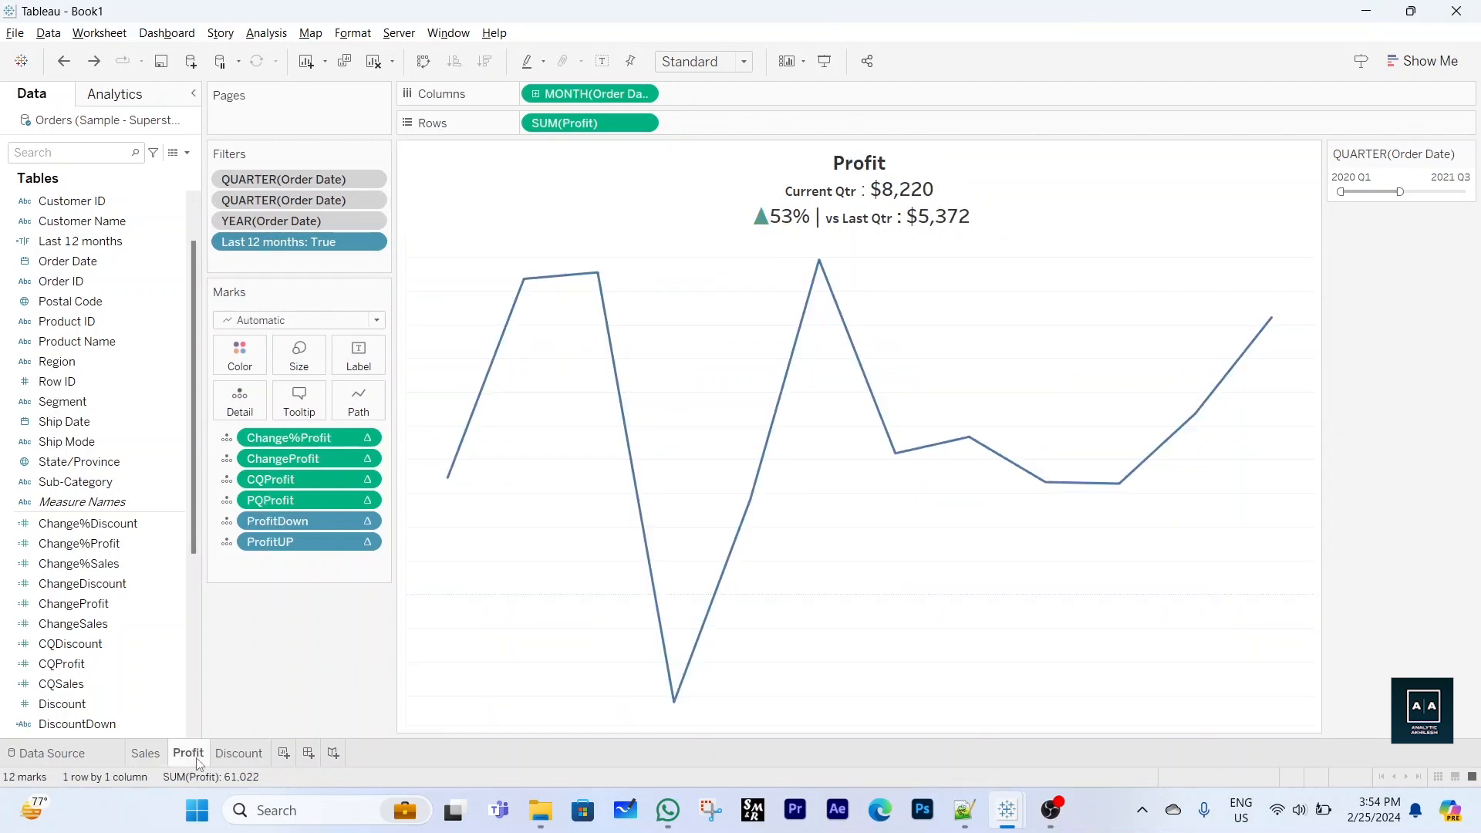
# On the Discount worksheet, replace SUM(Profit) on Rows with the Discount measure
pyautogui.click(238, 755)
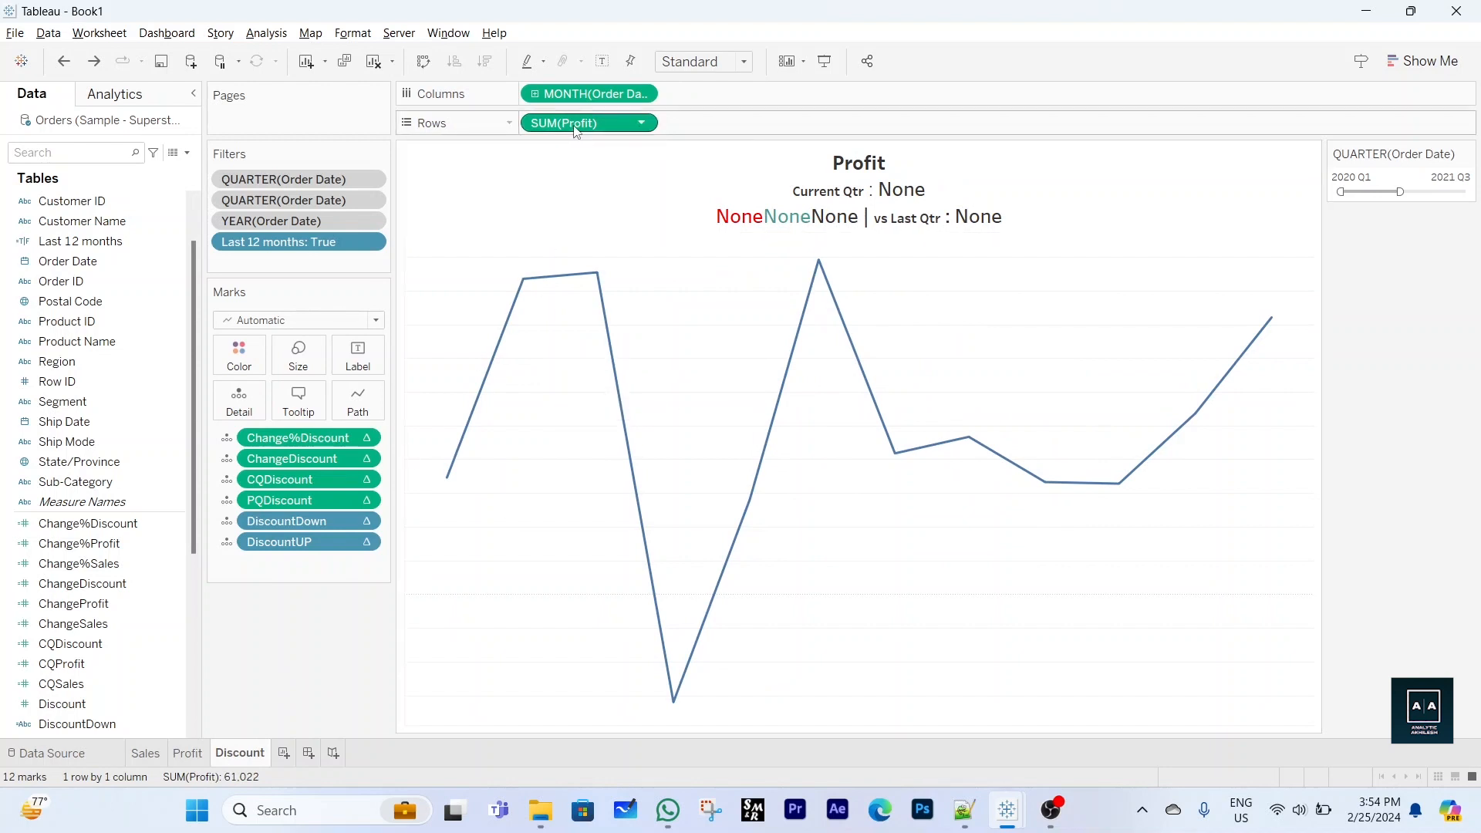
pyautogui.moveTo(575, 125); pyautogui.dragTo(60, 605)
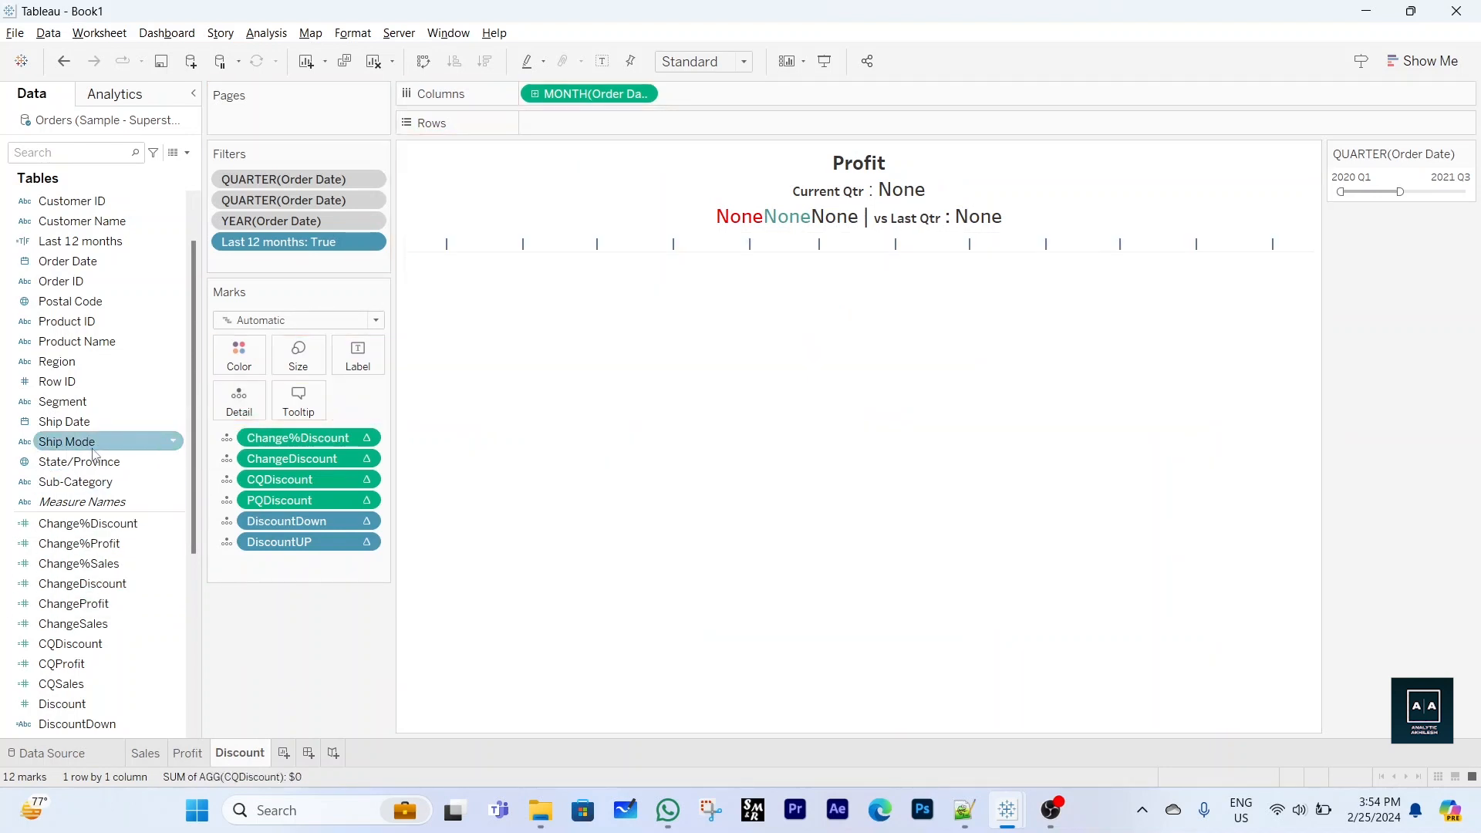
pyautogui.scroll(-3, 100, 470)
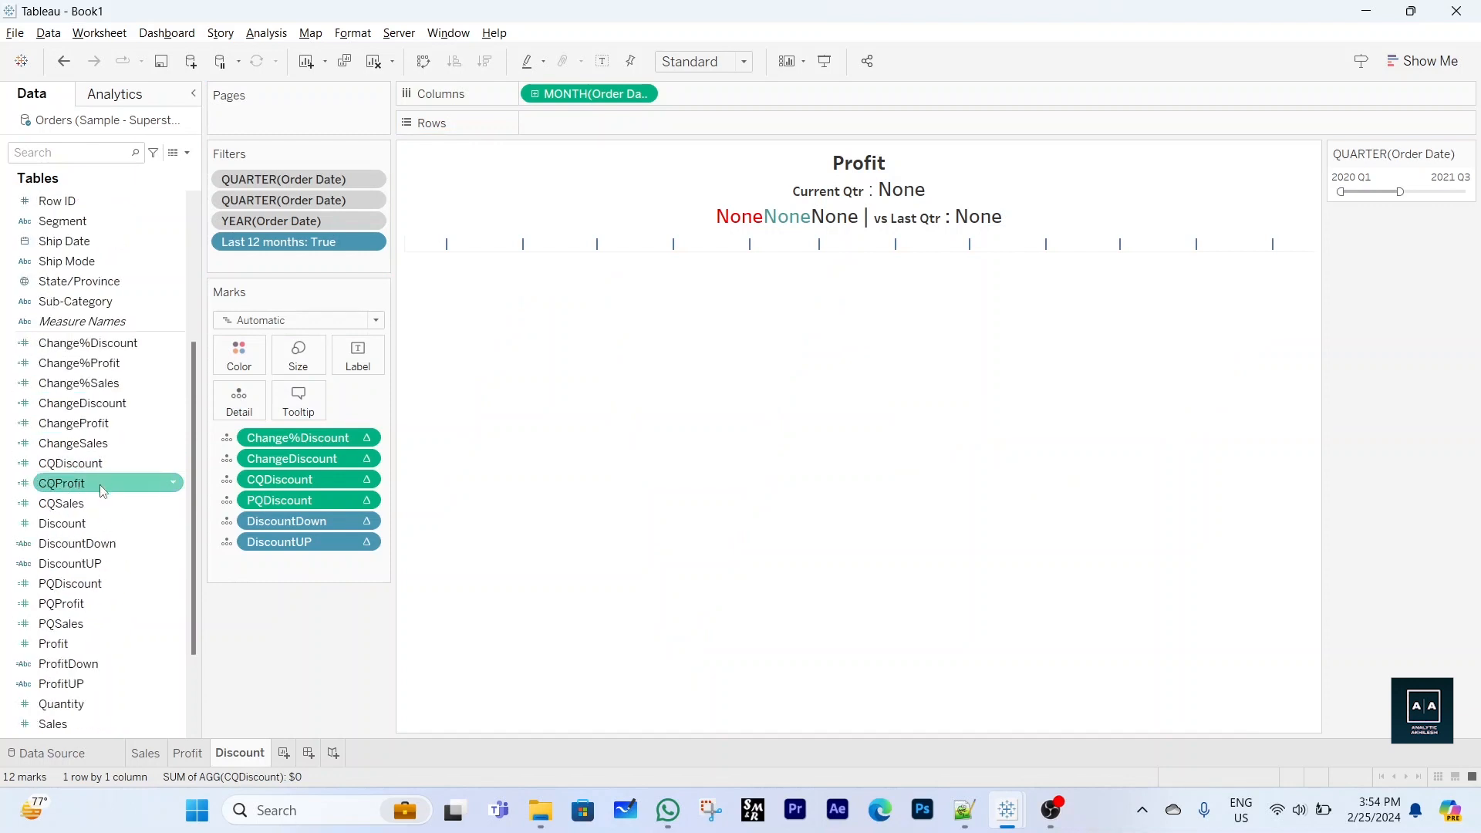
pyautogui.scroll(-2, 100, 496)
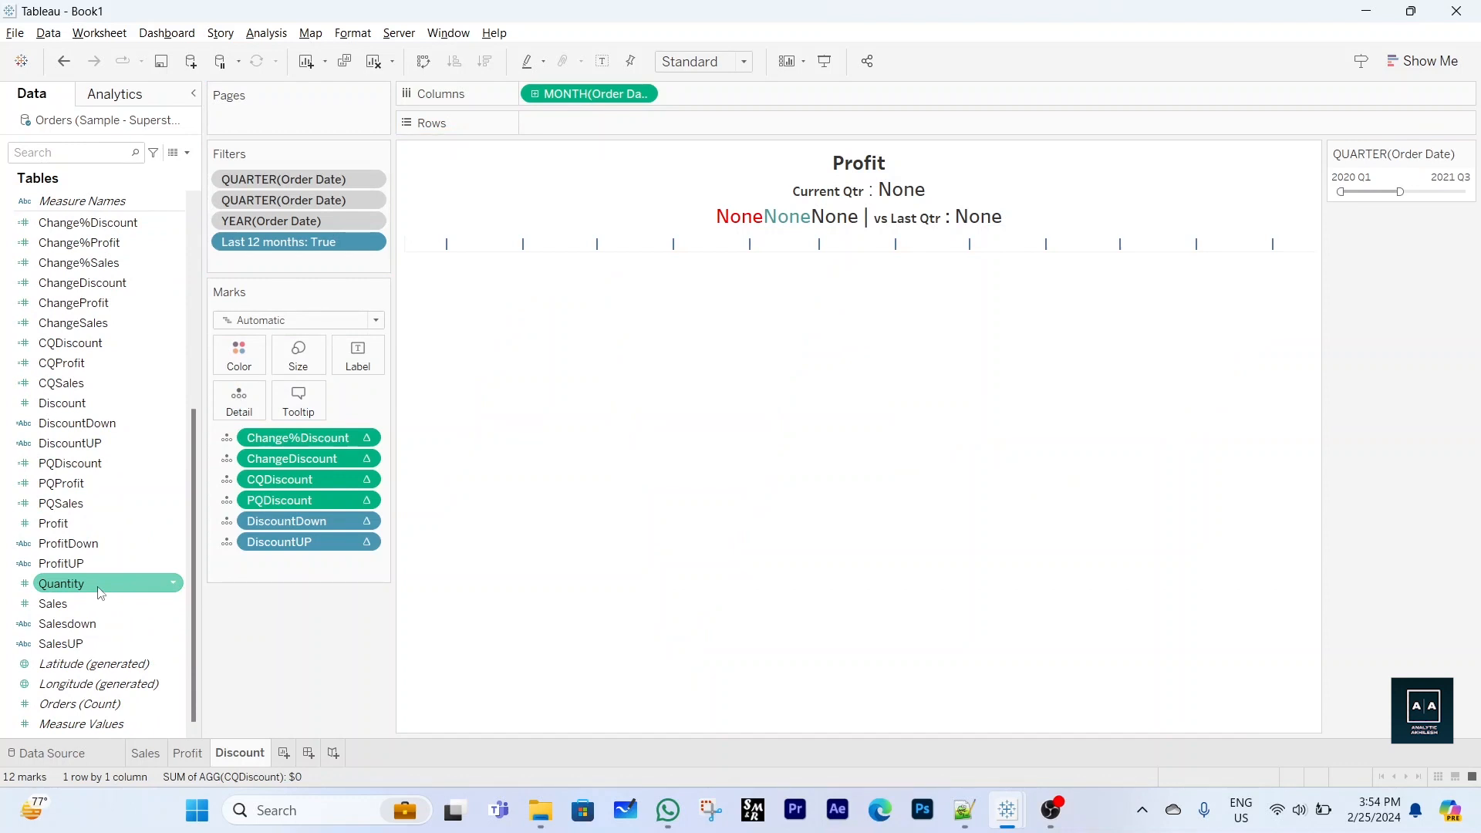
pyautogui.moveTo(87, 409); pyautogui.dragTo(595, 132)
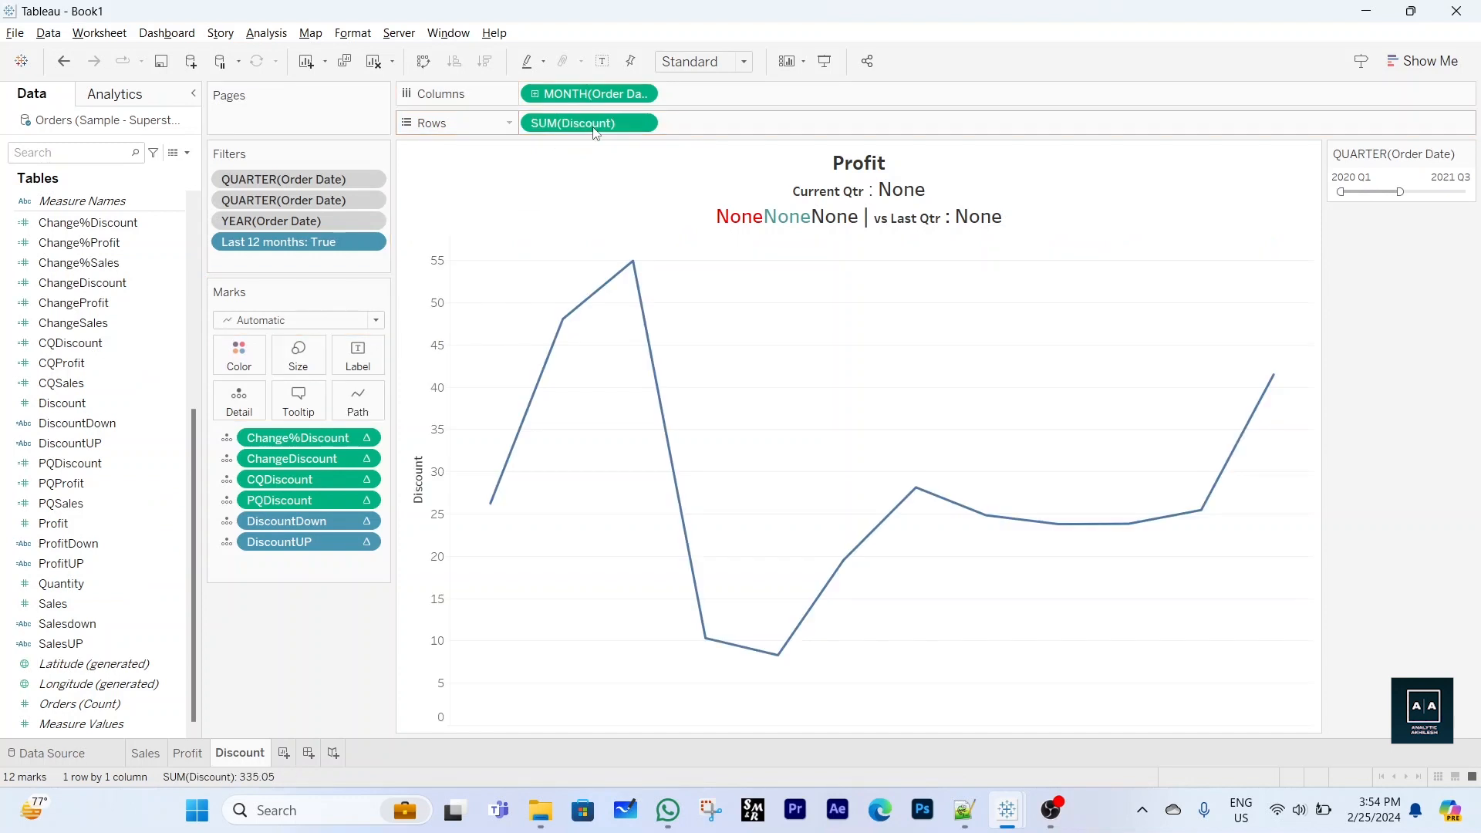
# Change the aggregation of the Discount measure on Rows to Average
pyautogui.click(641, 124)
pyautogui.moveTo(641, 313)
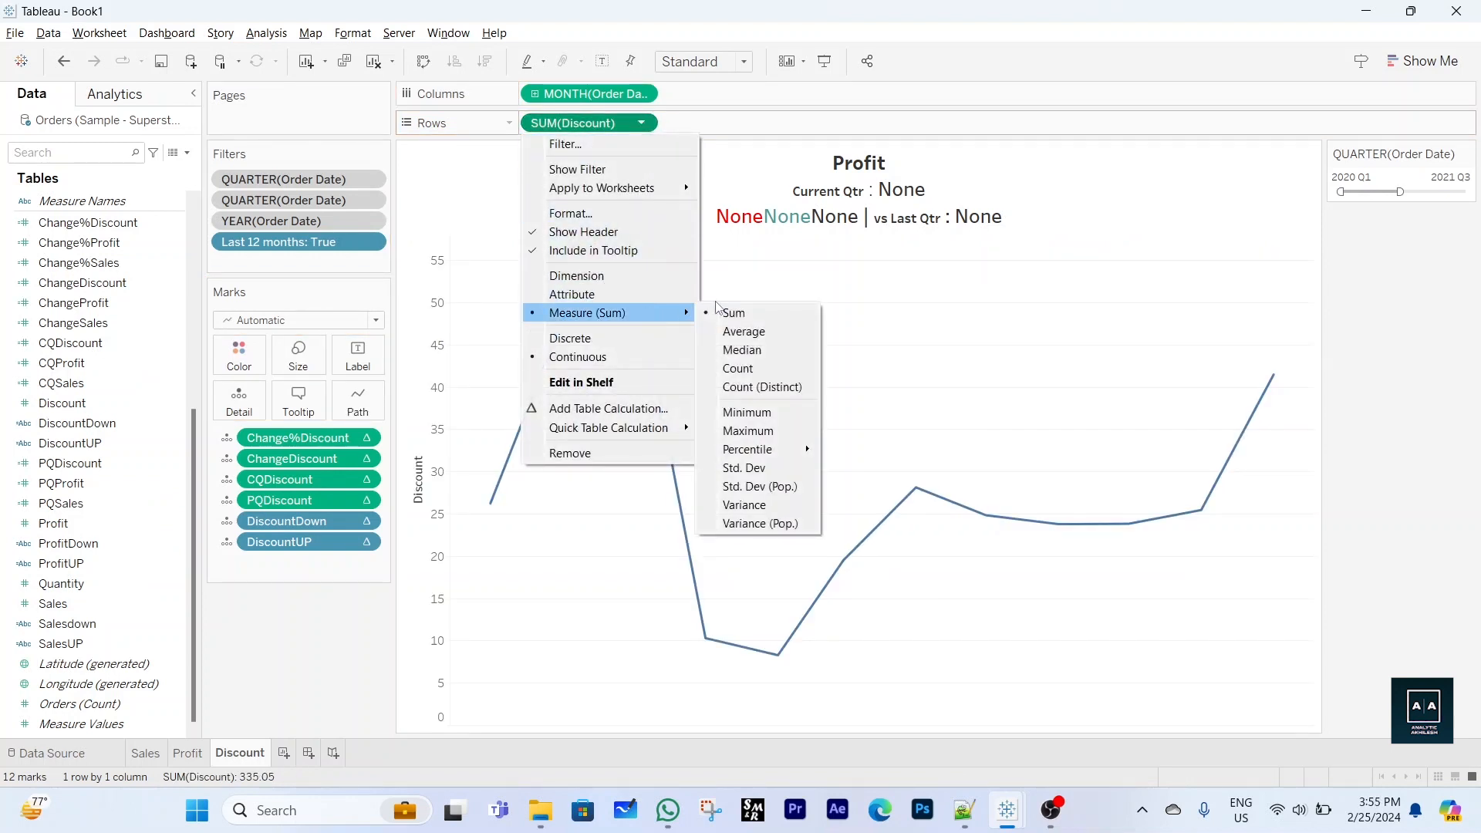
pyautogui.click(761, 333)
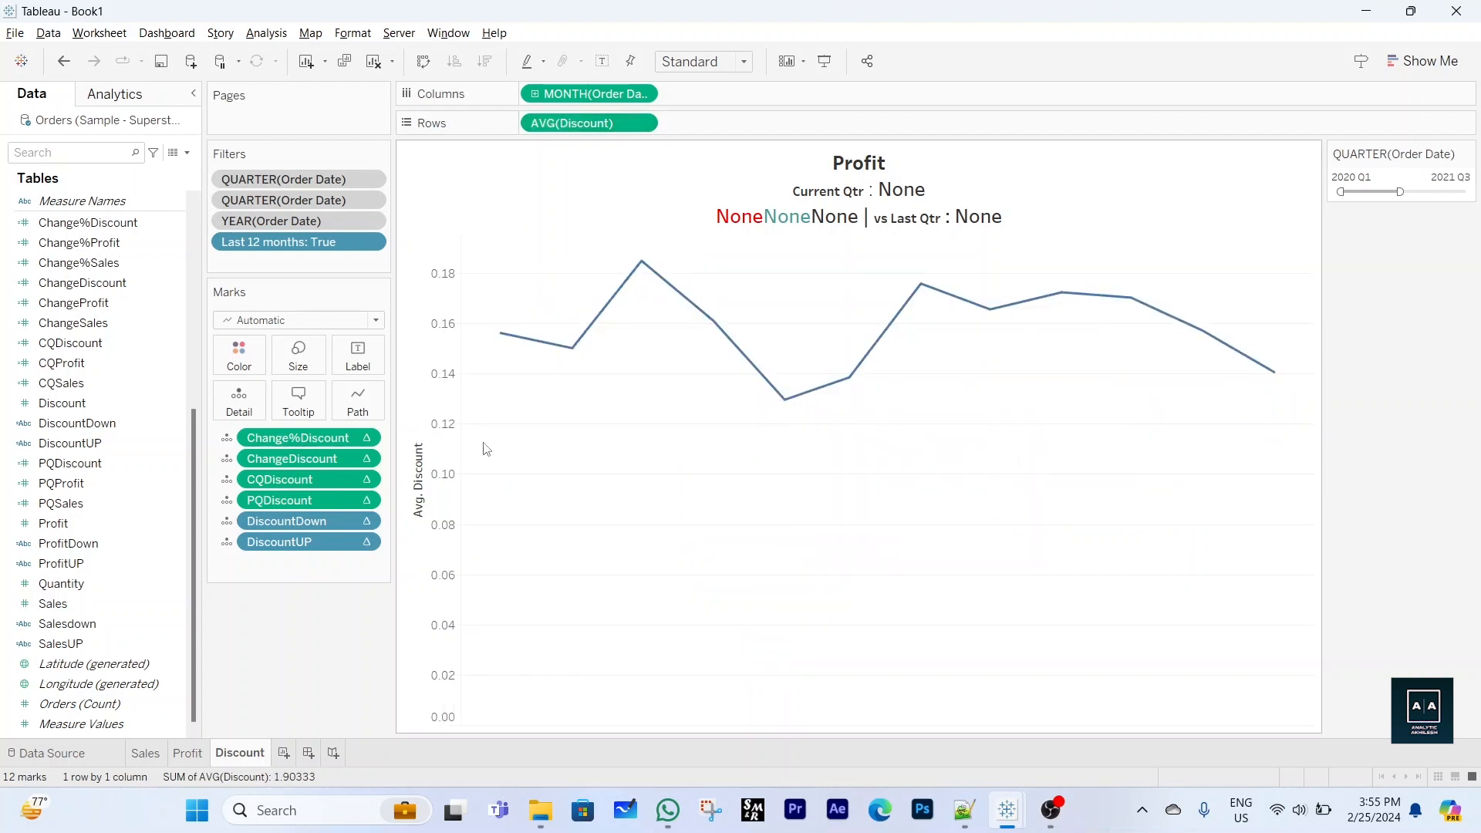
# Edit the worksheet title so that its heading reads Discount instead of Profit
pyautogui.doubleClick(817, 179)
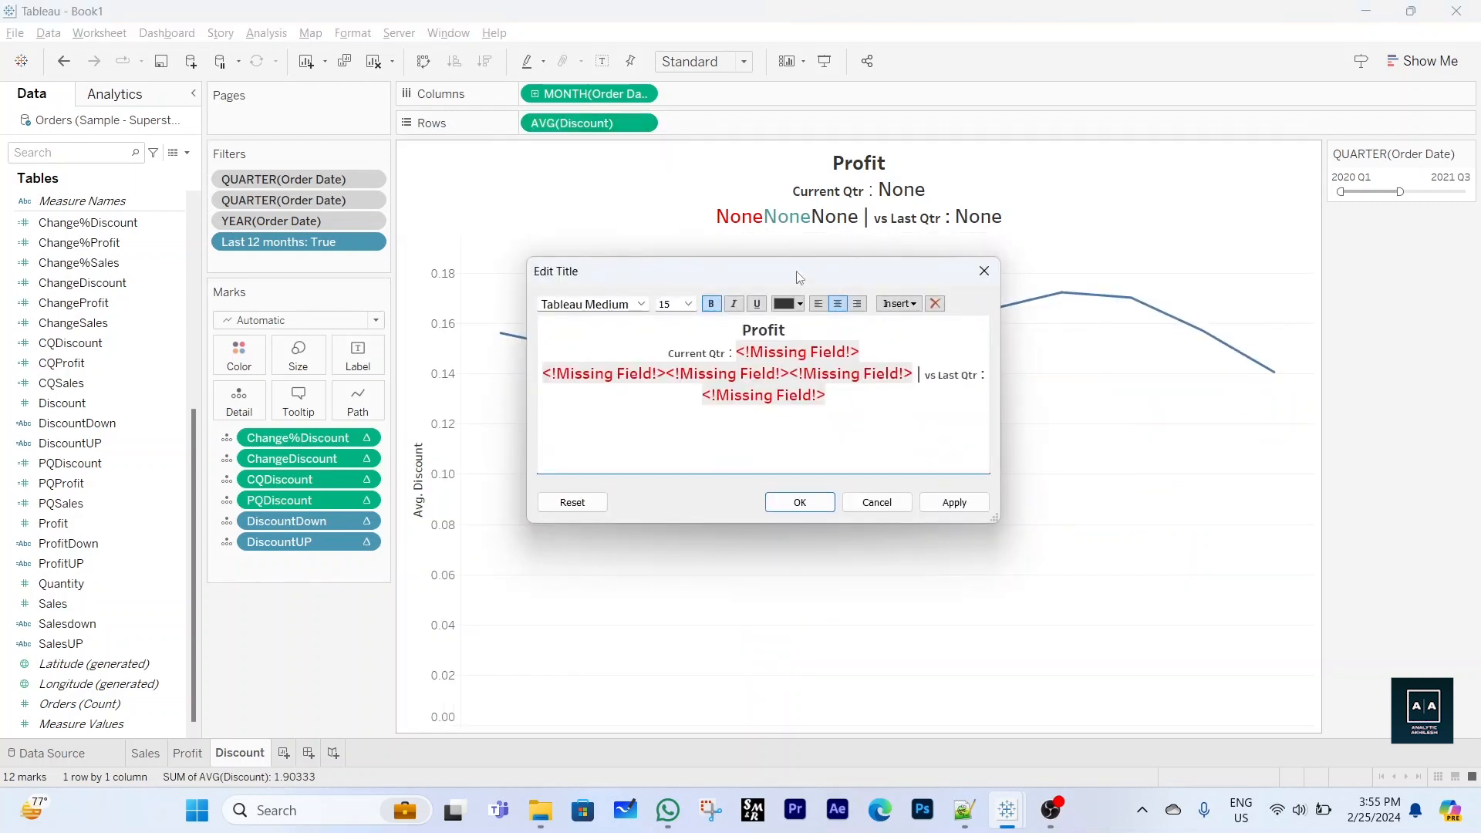
pyautogui.moveTo(744, 330); pyautogui.dragTo(812, 327)
pyautogui.write('Discount')
# Replace the missing field beside Current Qtr in the title with AGG(CQDiscount) and make it bold
pyautogui.click(737, 352)
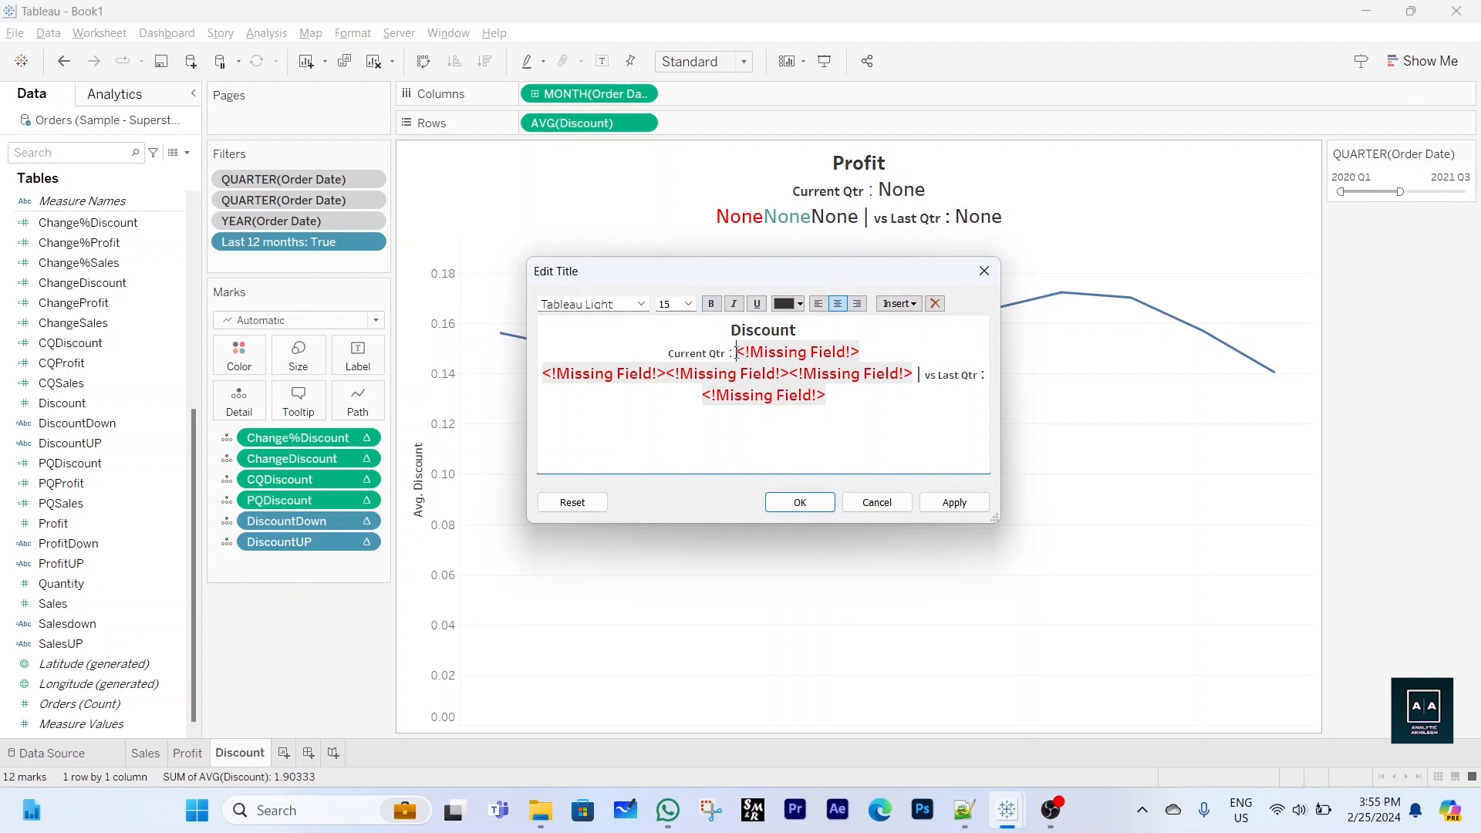
pyautogui.moveTo(737, 353); pyautogui.dragTo(864, 350)
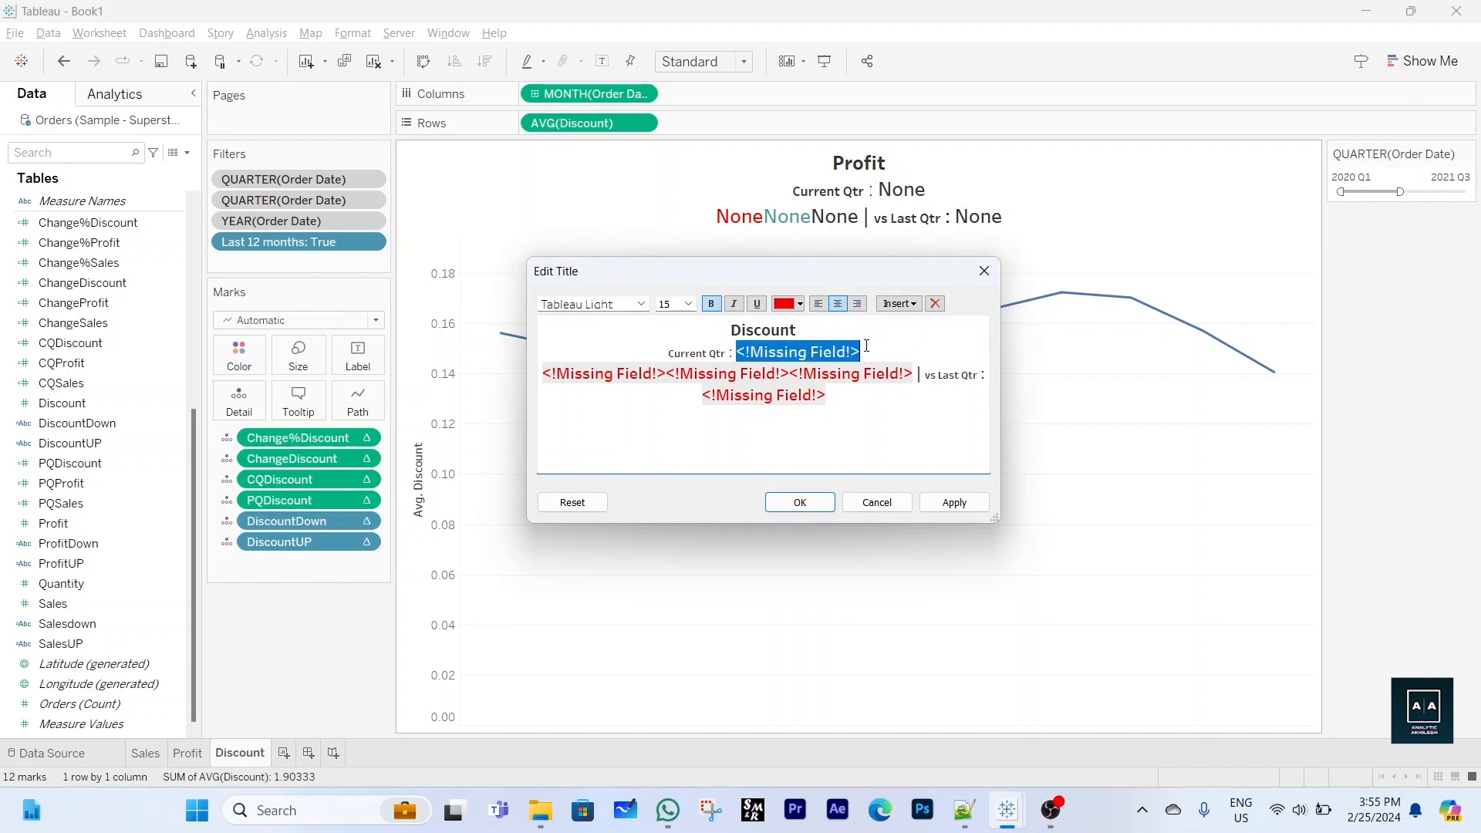
pyautogui.click(898, 303)
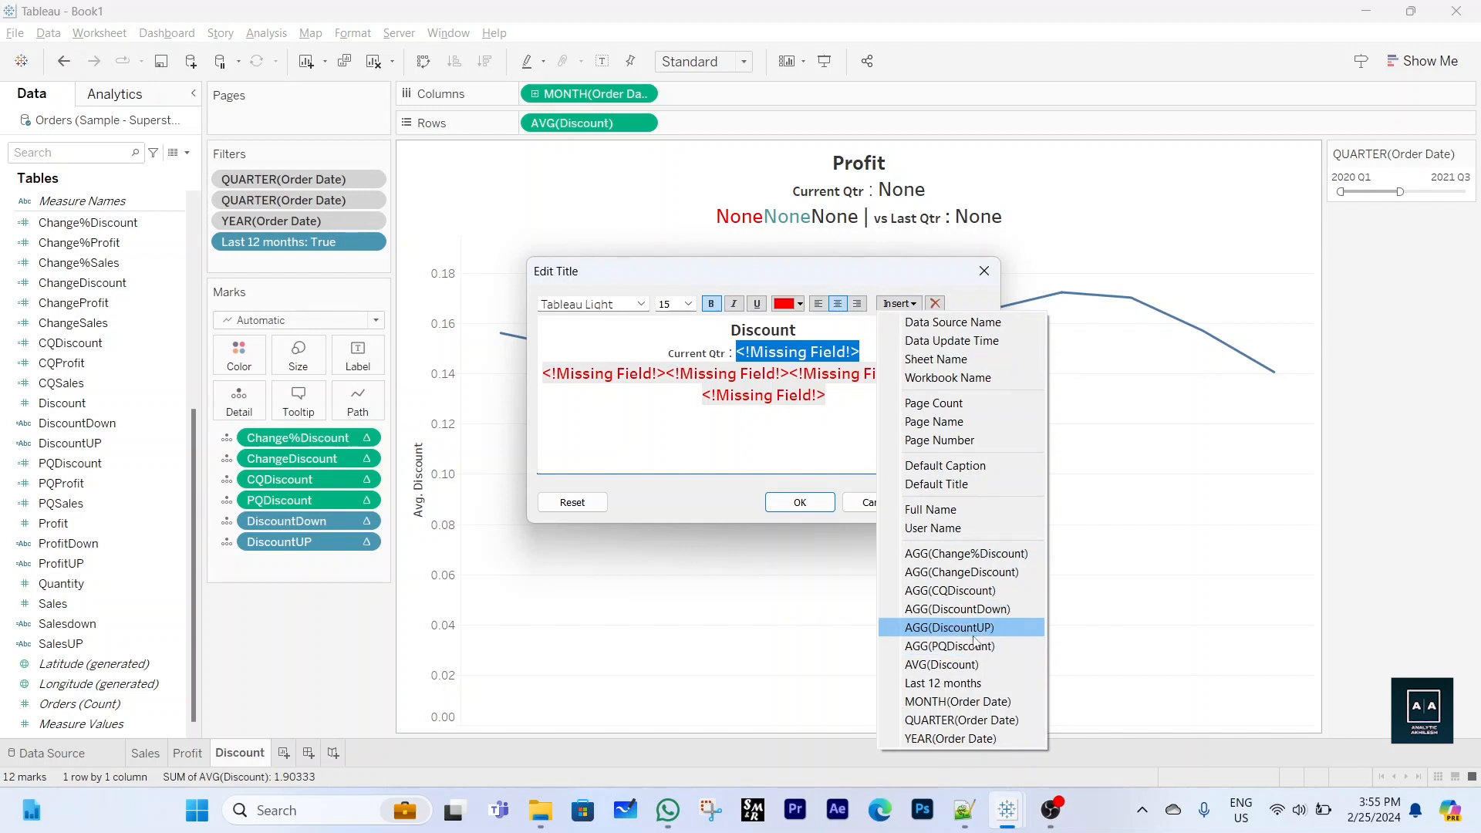
pyautogui.click(967, 591)
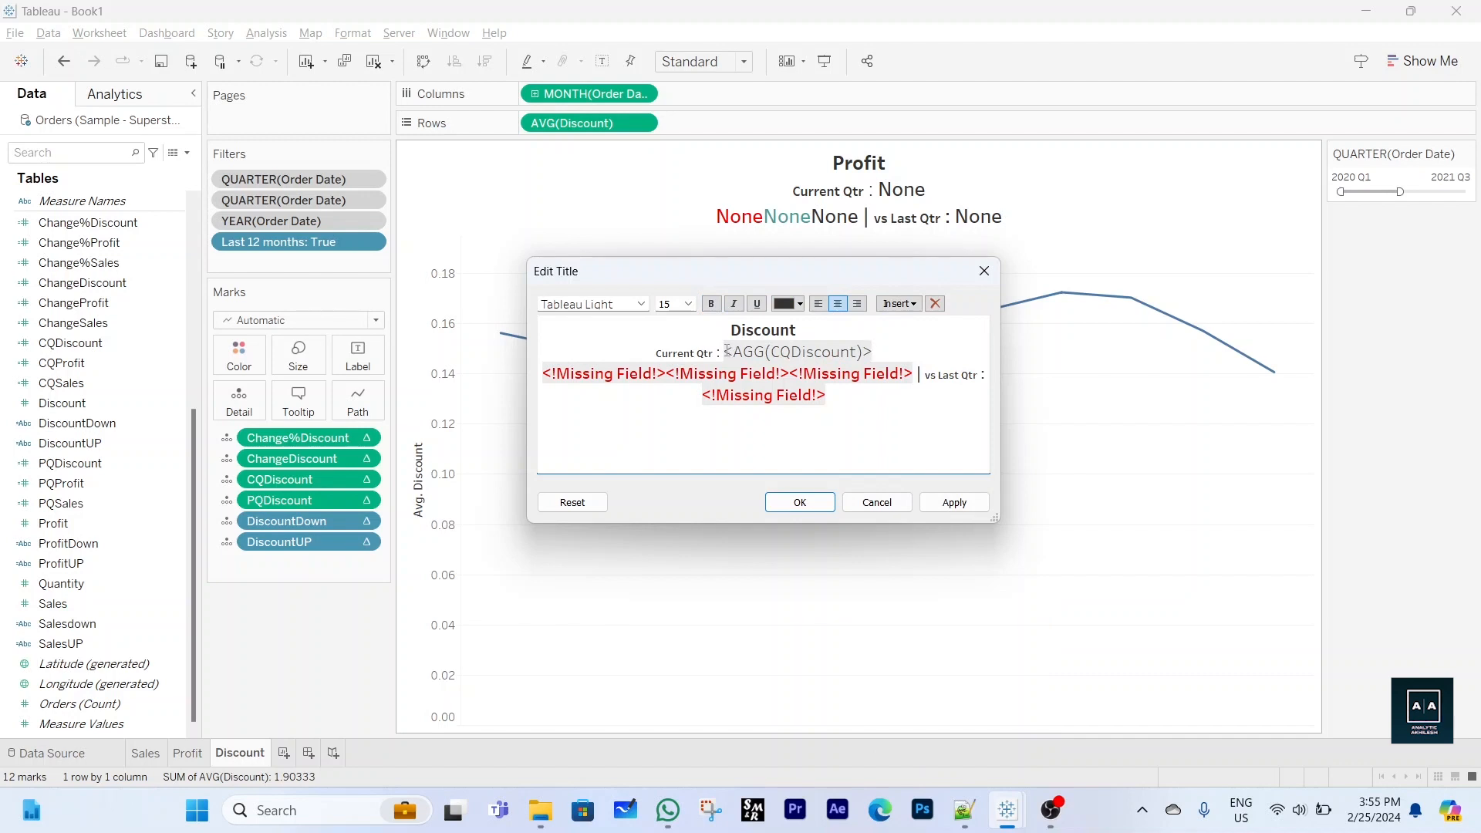
pyautogui.moveTo(726, 350); pyautogui.dragTo(878, 350)
pyautogui.hotkey('ctrl', 'b')
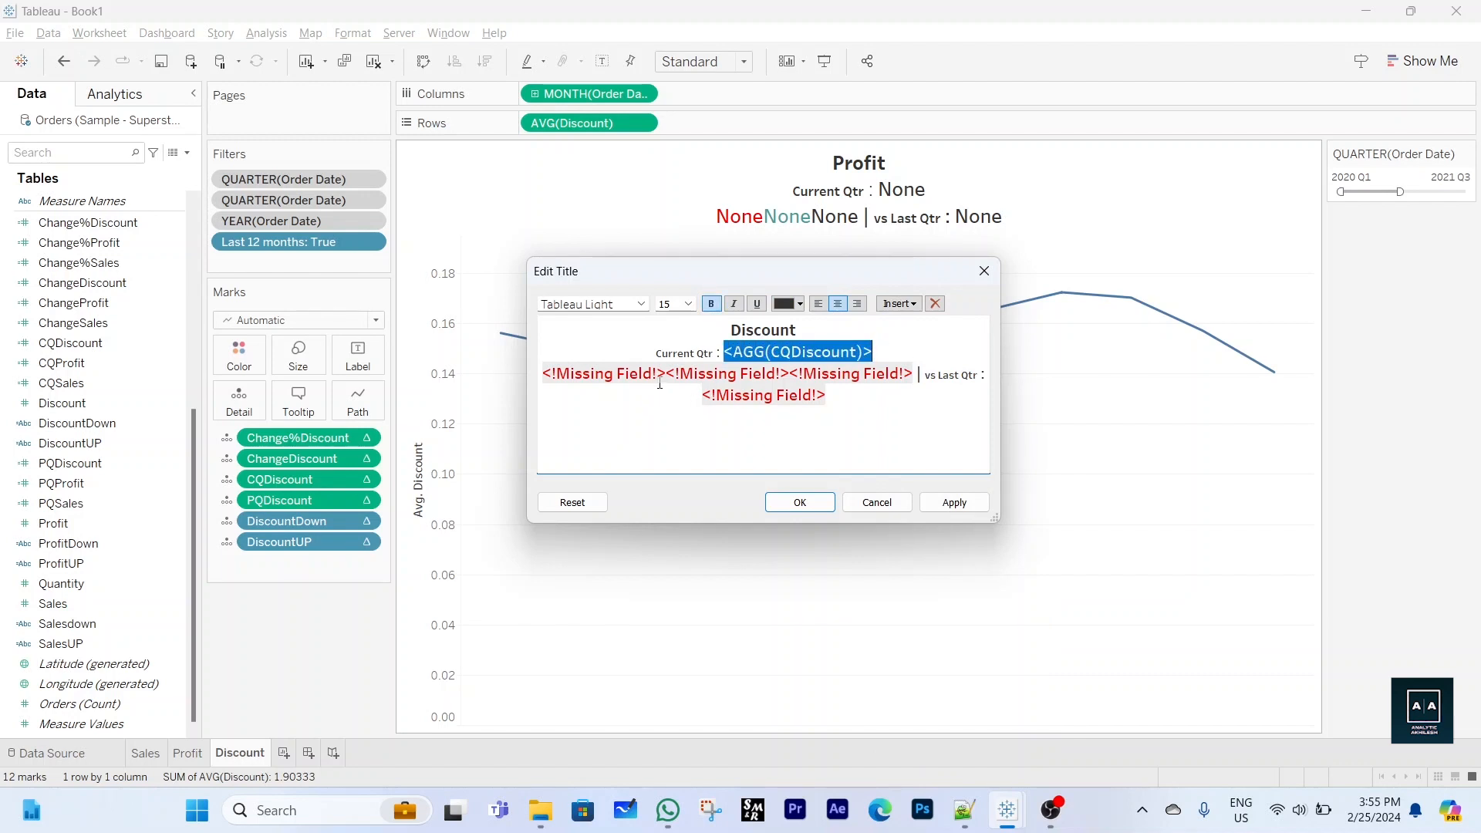
# Replace the first two missing fields on the title's comparison line with AGG(DiscountUP) and AGG(DiscountDown)
pyautogui.moveTo(665, 376); pyautogui.dragTo(529, 379)
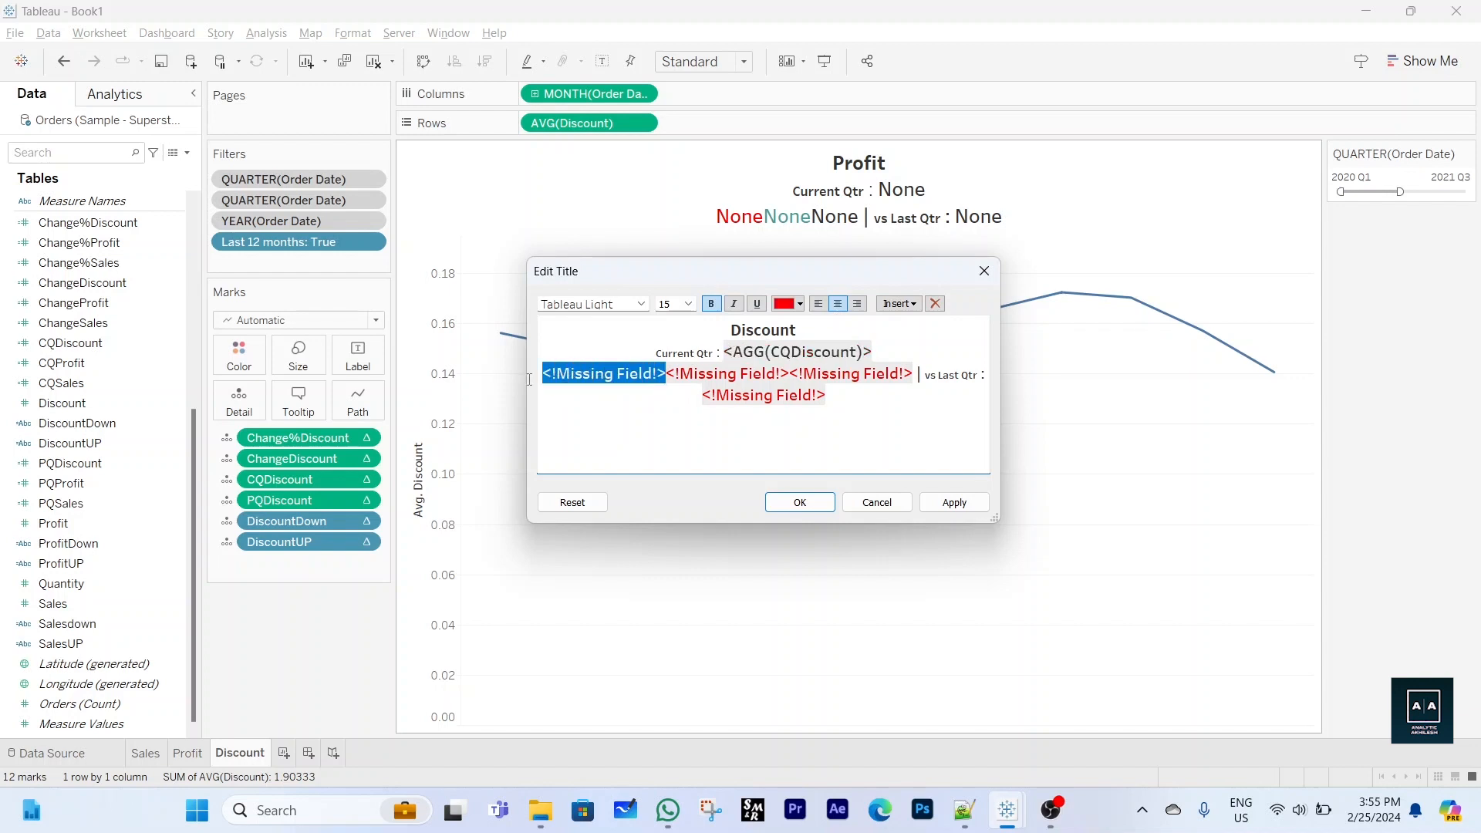
pyautogui.click(912, 304)
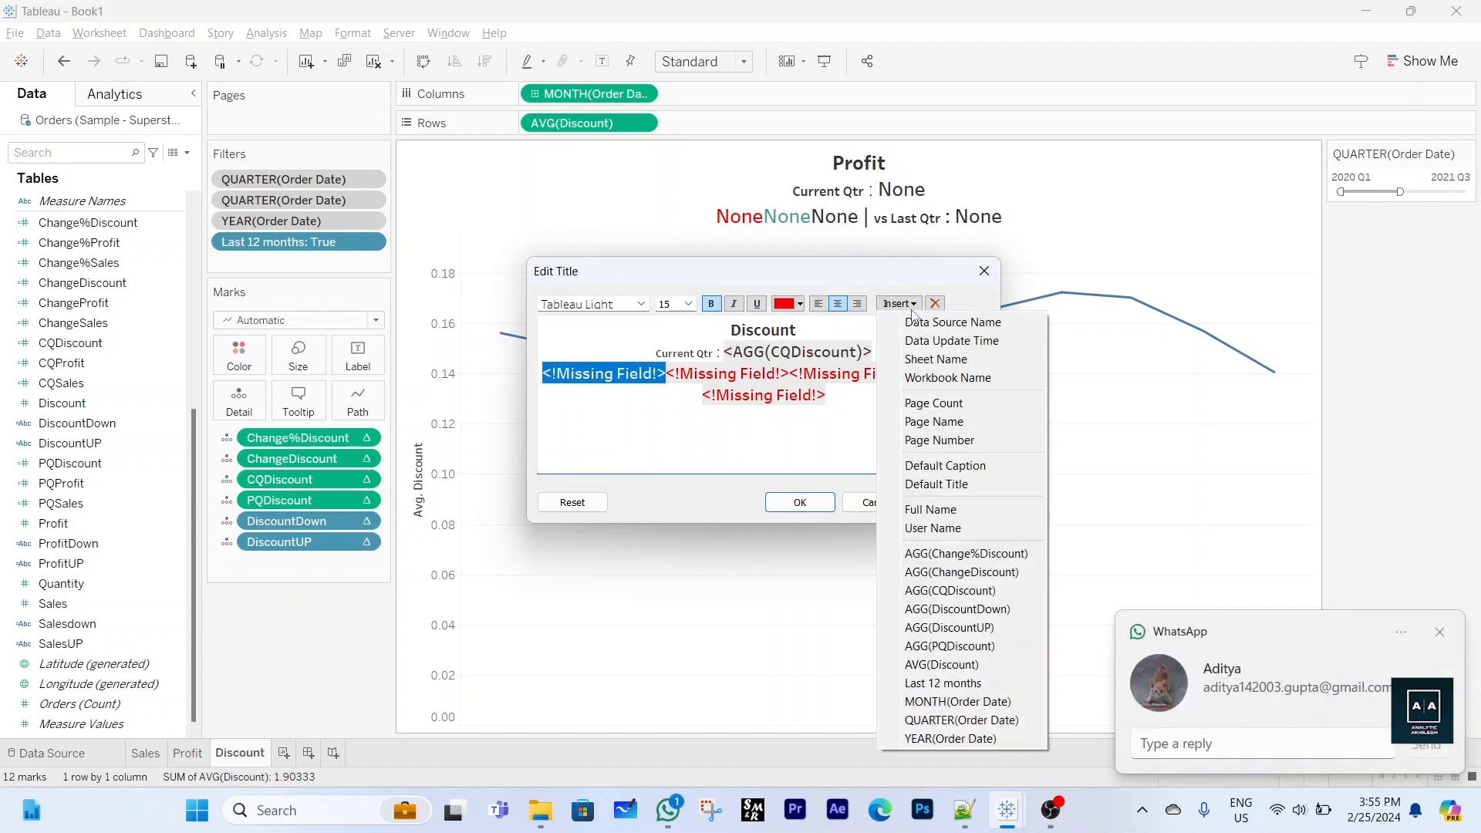
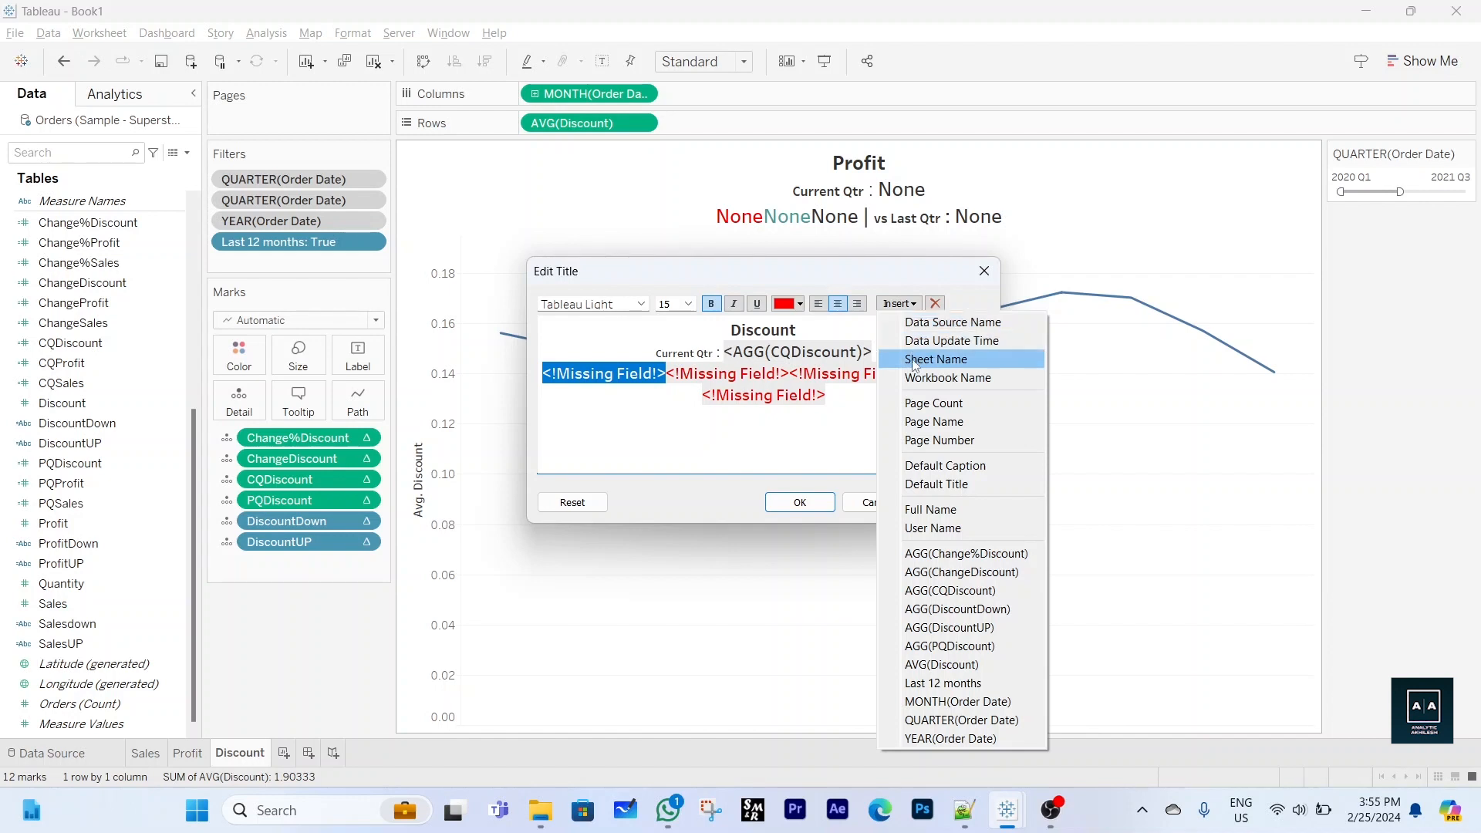
pyautogui.click(970, 636)
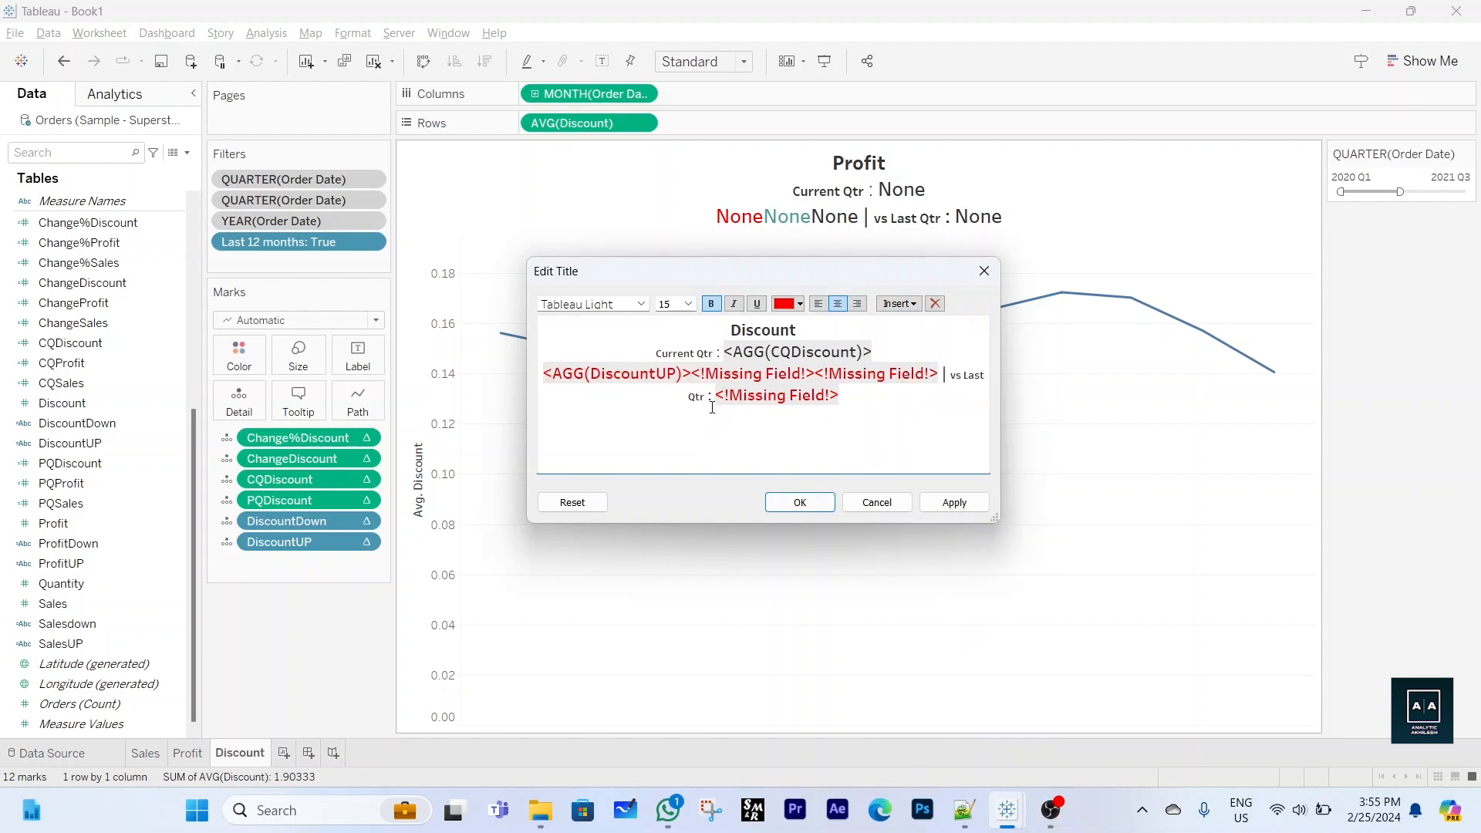
pyautogui.moveTo(692, 373); pyautogui.dragTo(814, 374)
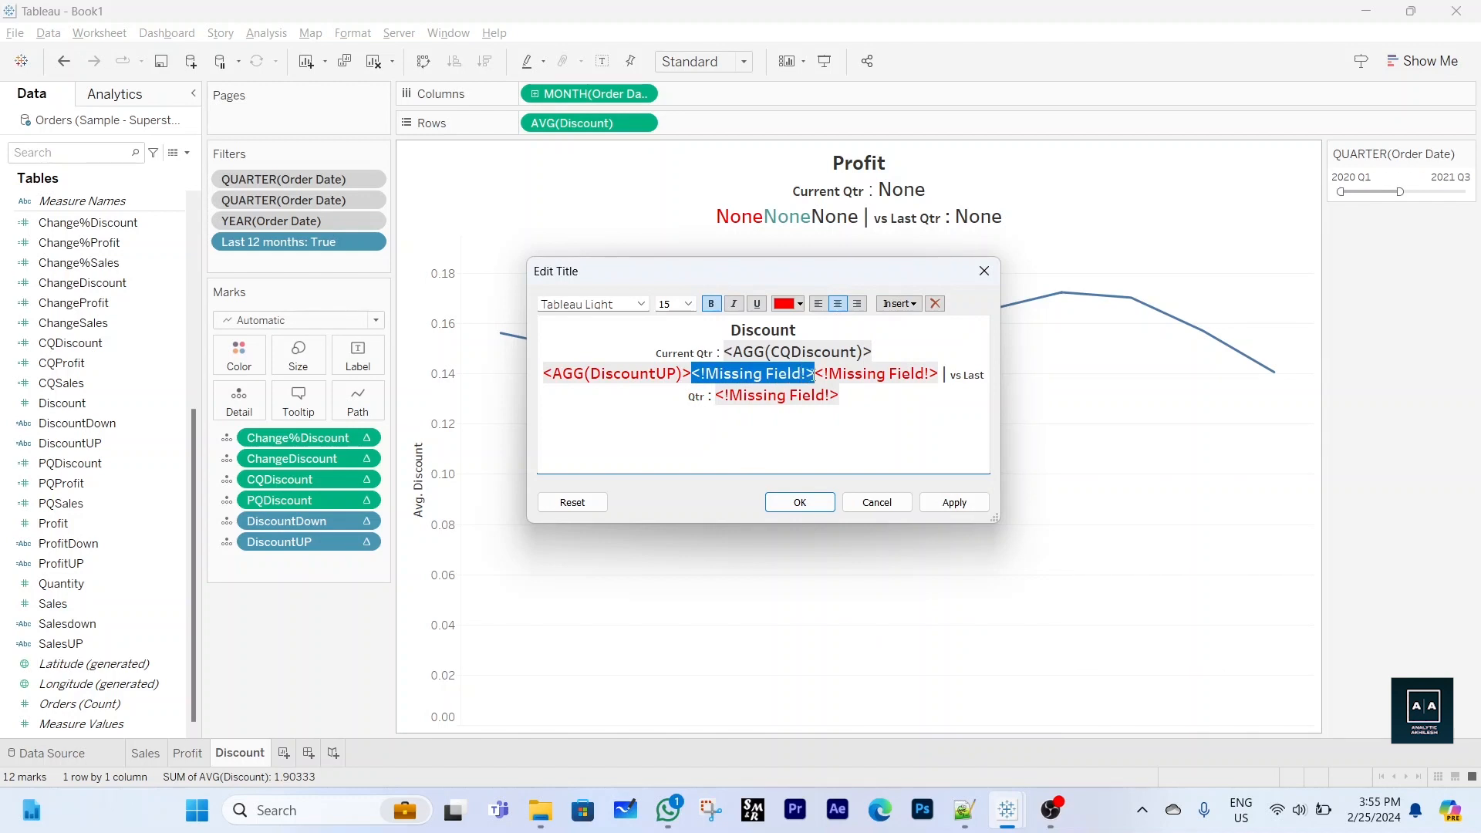
pyautogui.click(901, 303)
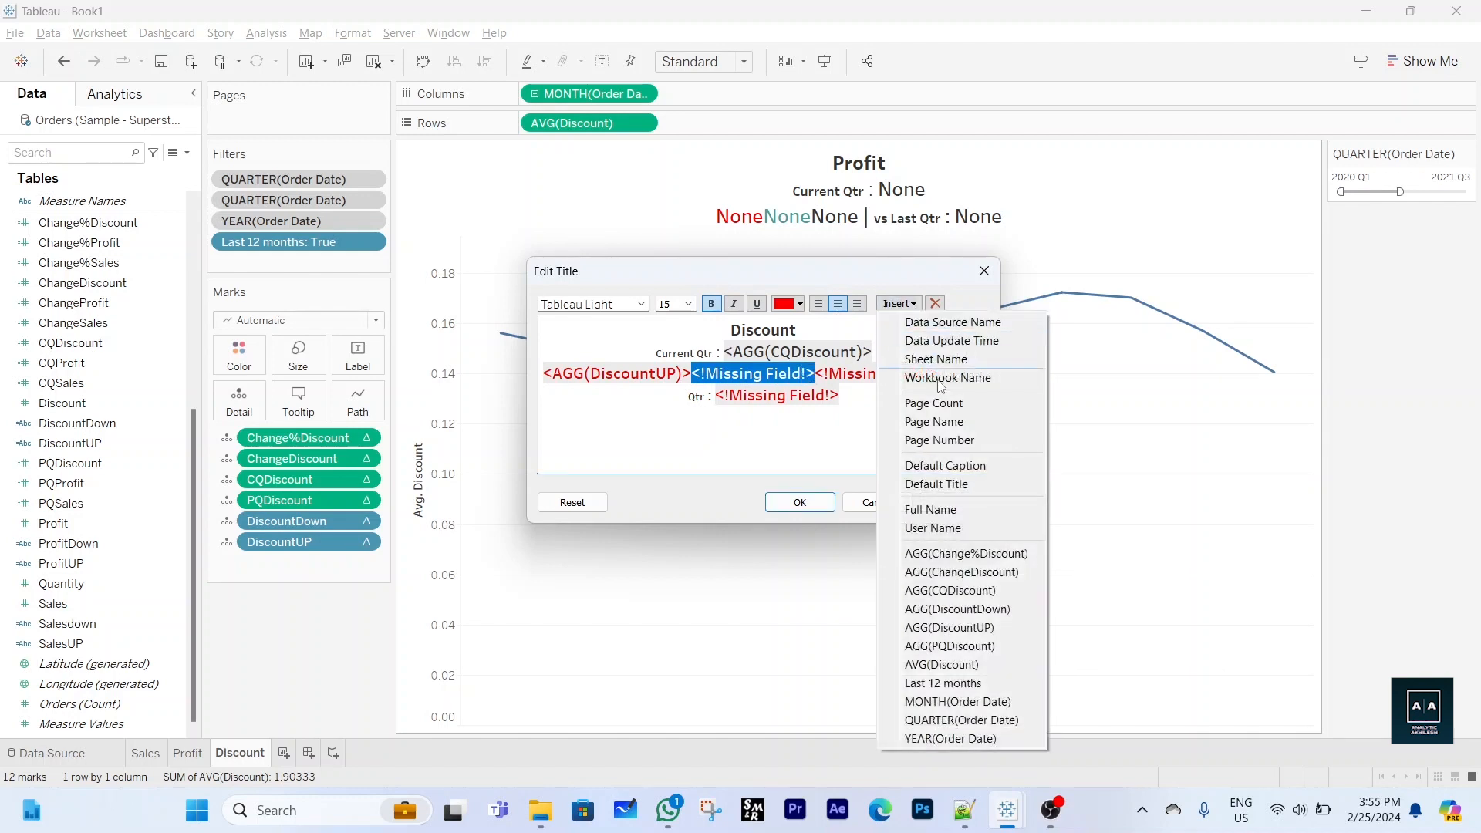
pyautogui.click(1006, 610)
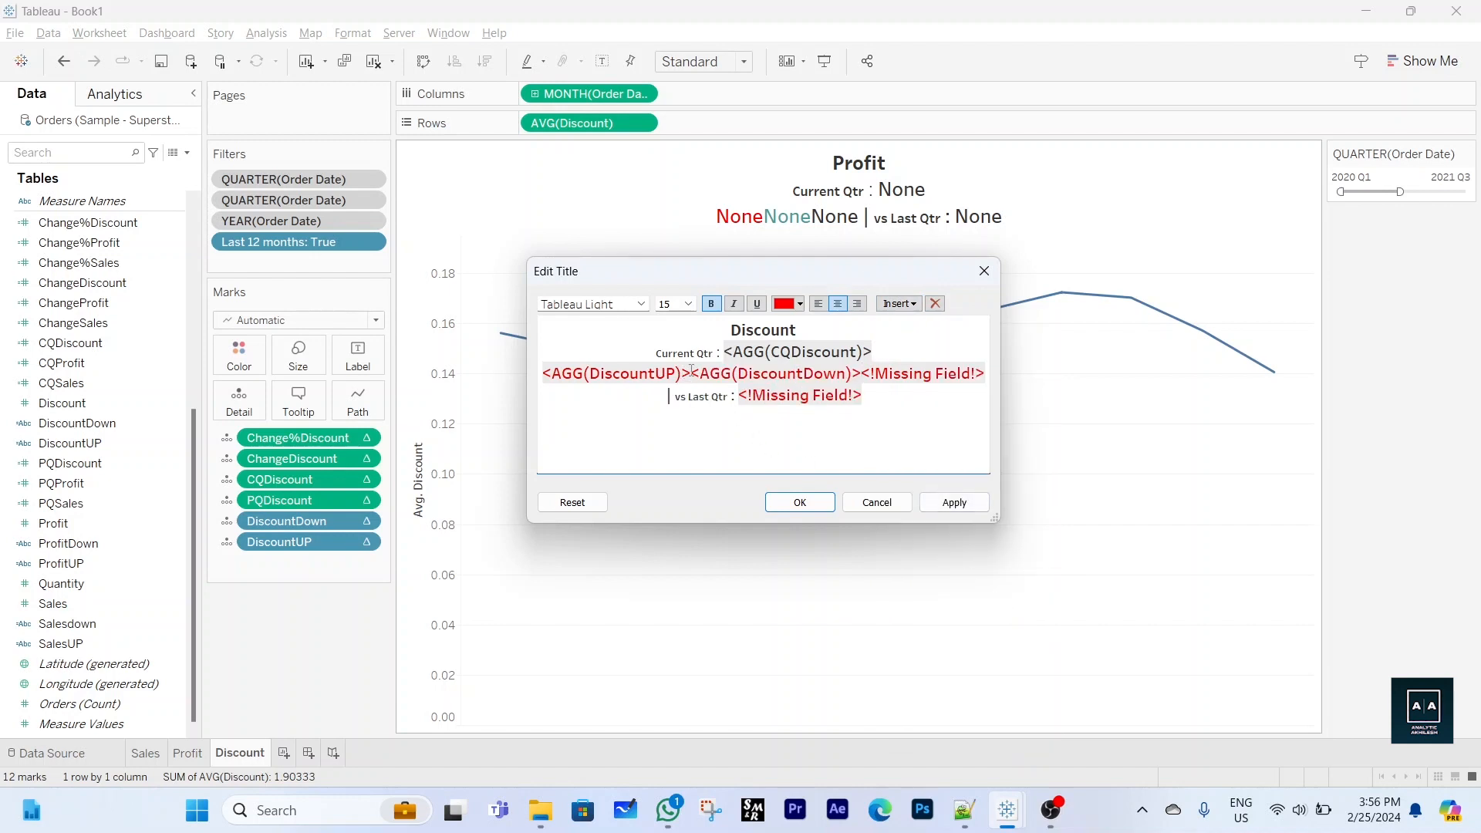
# Color the AGG(DiscountUP) field in the title green
pyautogui.moveTo(691, 370); pyautogui.dragTo(545, 376)
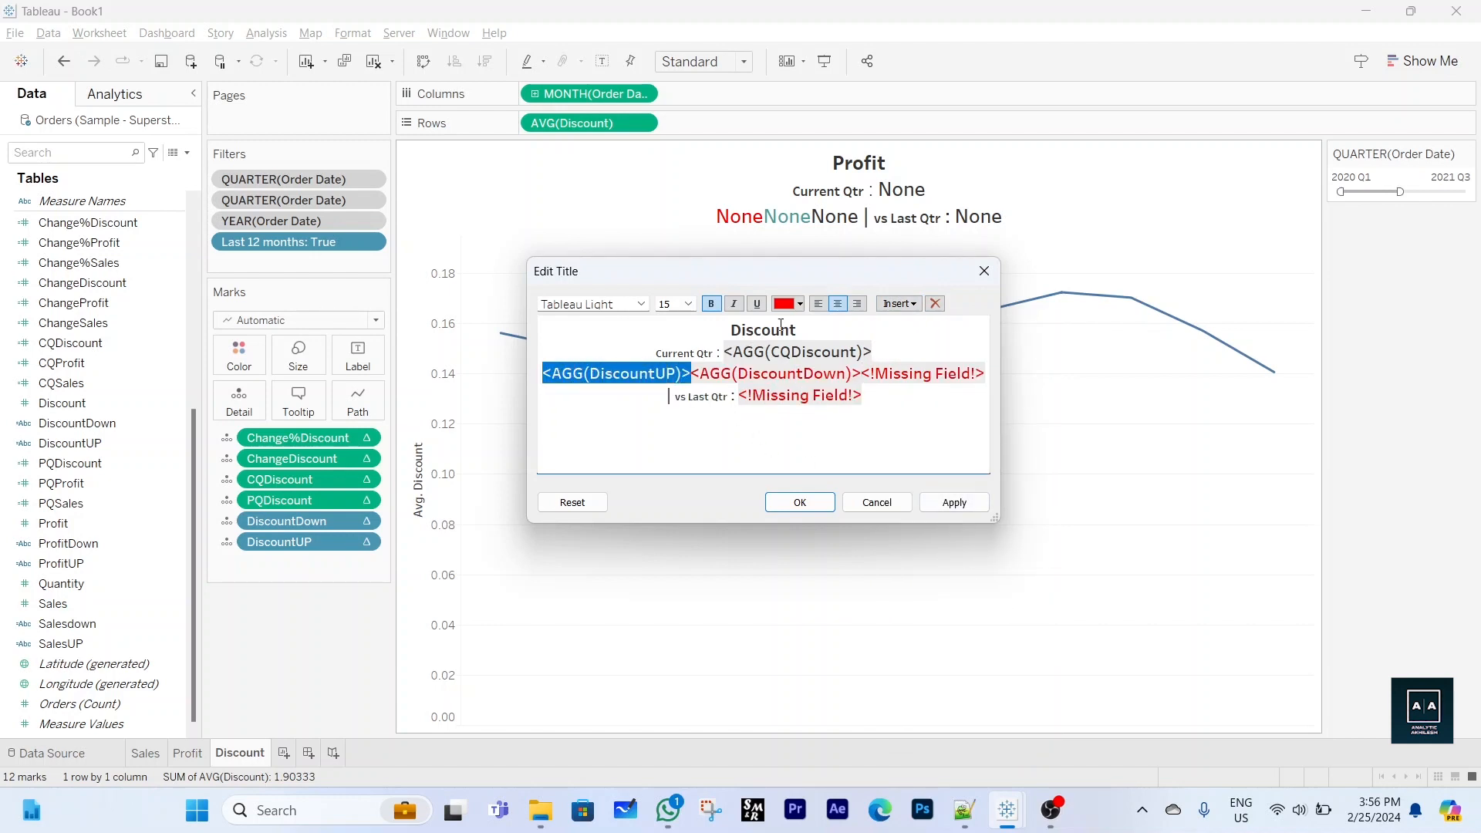
pyautogui.click(801, 304)
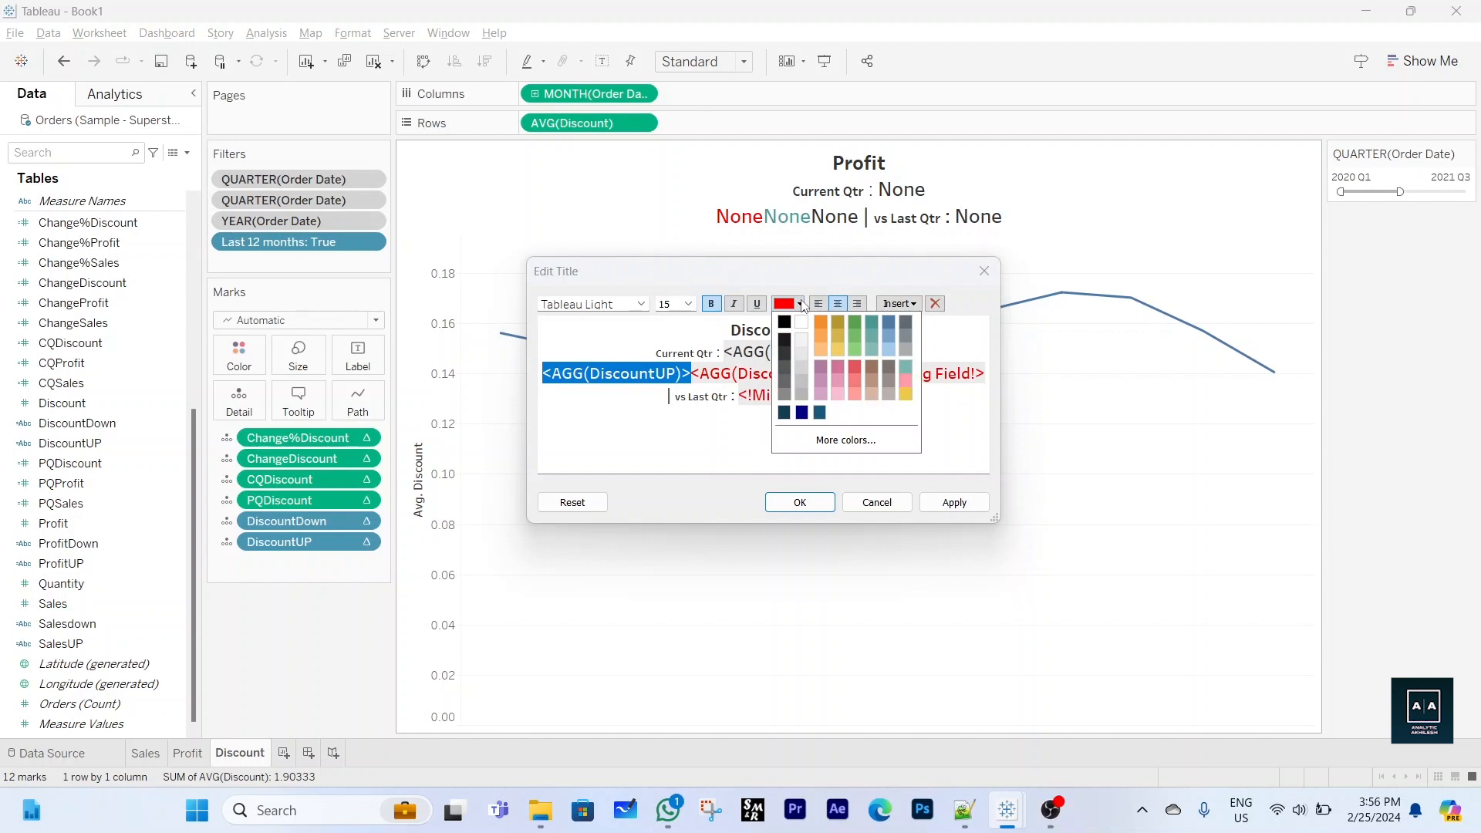
pyautogui.click(856, 323)
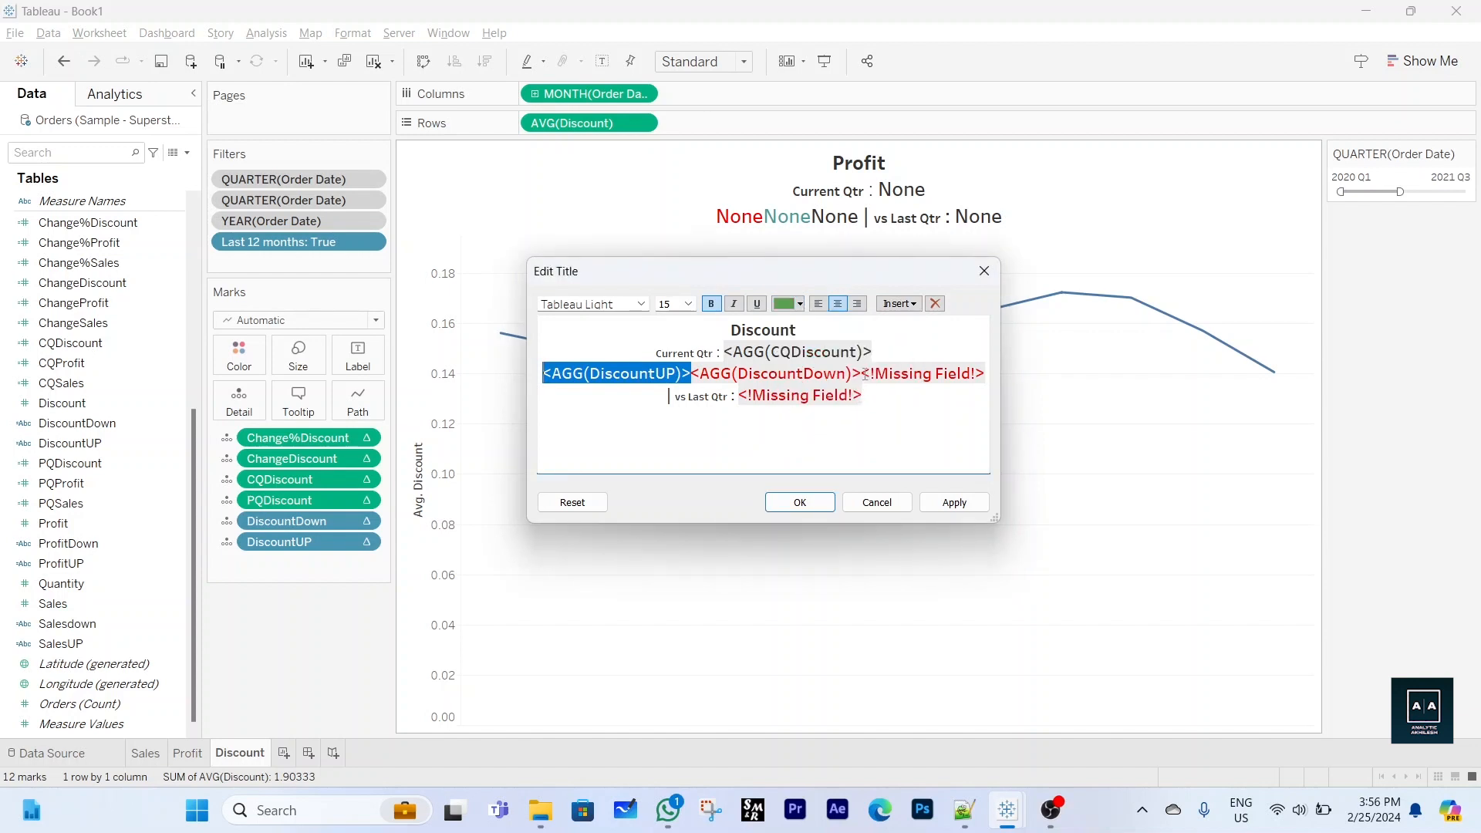
# Insert AGG(Change%Discount) after DiscountDown and AGG(PQDiscount) after vs Last Qtr in place of the missing fields, and accept the title
pyautogui.moveTo(866, 375); pyautogui.dragTo(984, 375)
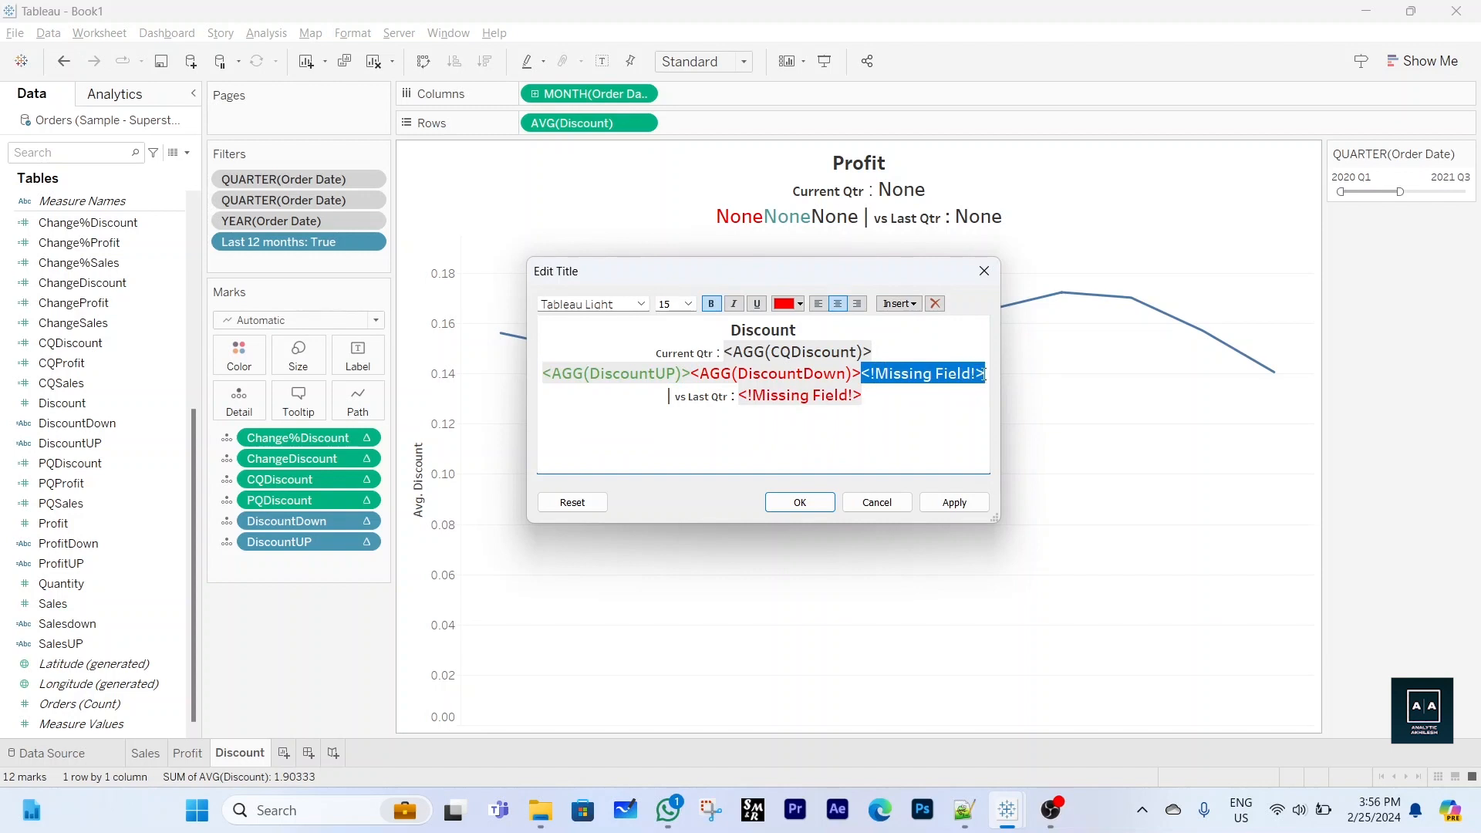
pyautogui.click(898, 304)
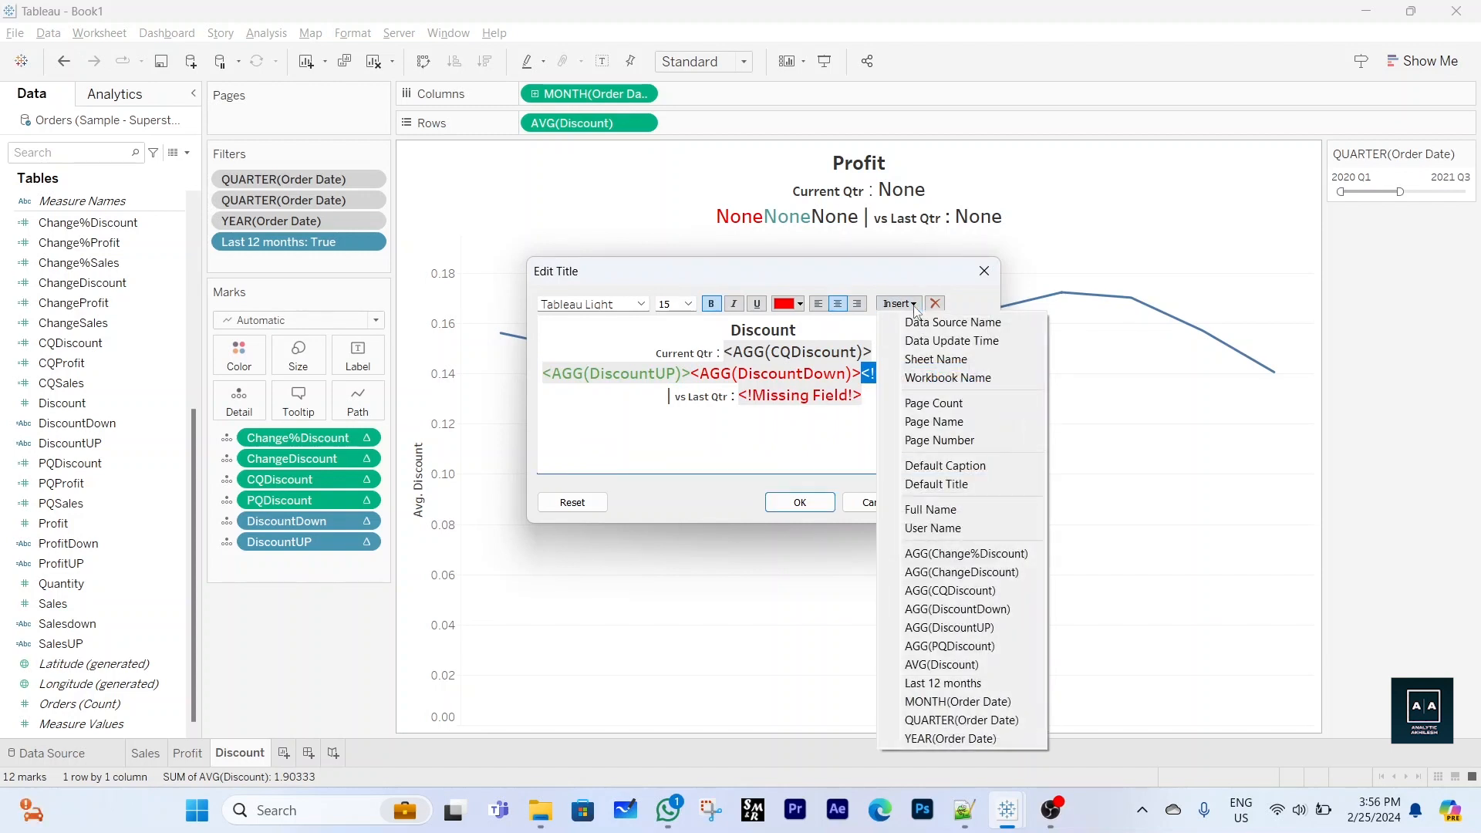
pyautogui.click(1018, 555)
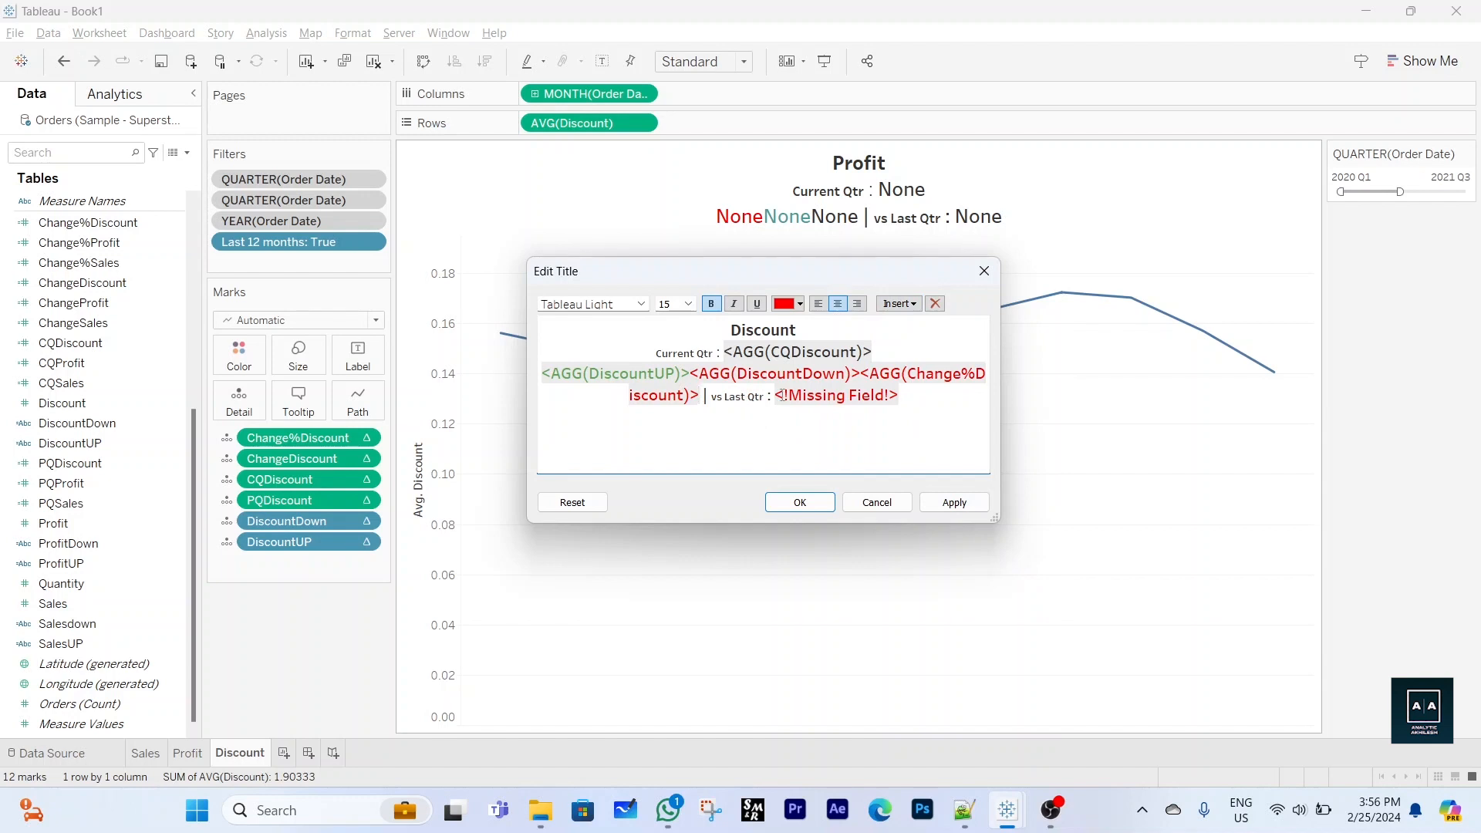
pyautogui.moveTo(775, 396); pyautogui.dragTo(900, 396)
pyautogui.click(900, 303)
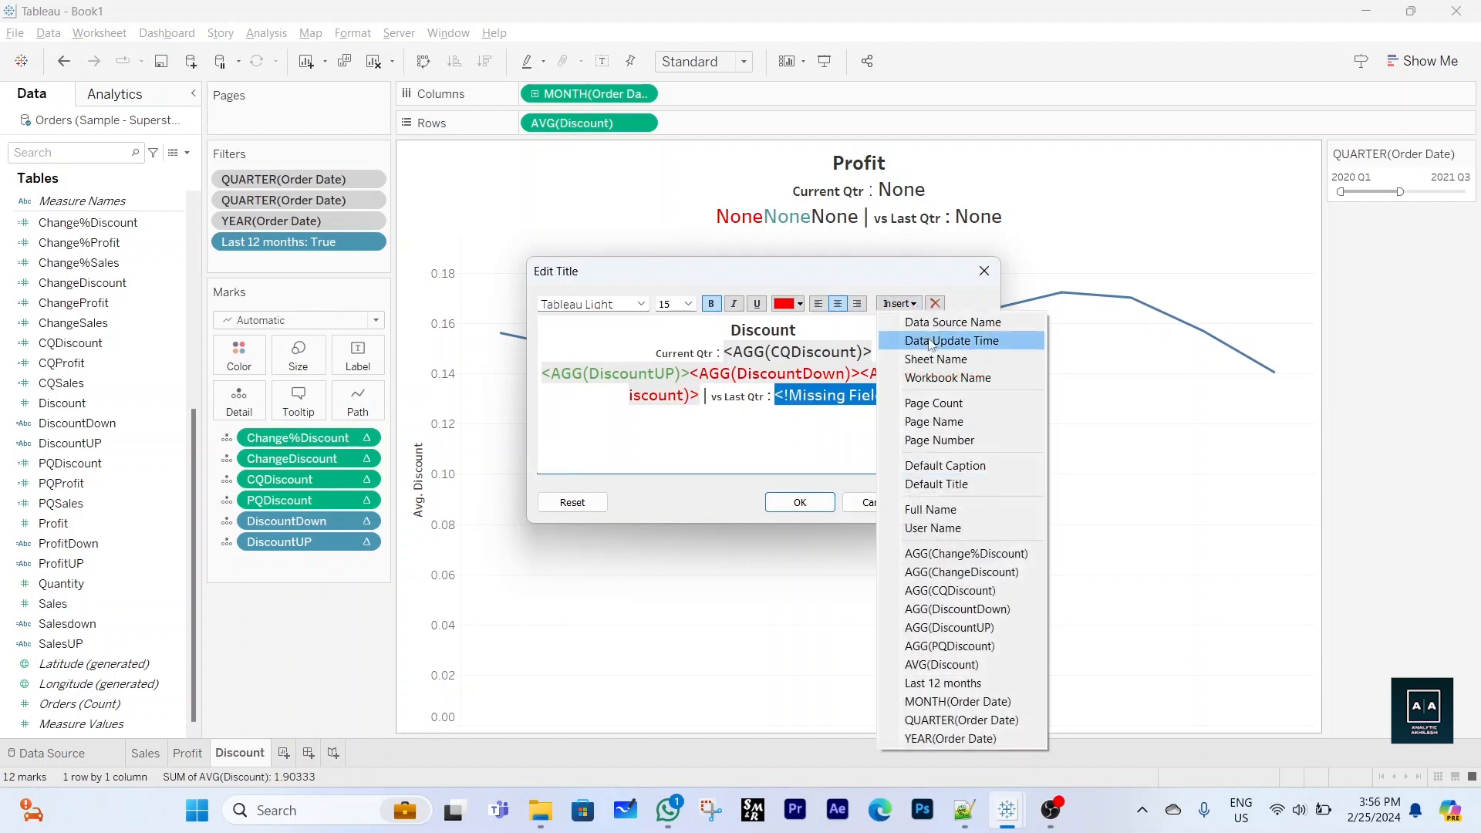
pyautogui.click(987, 648)
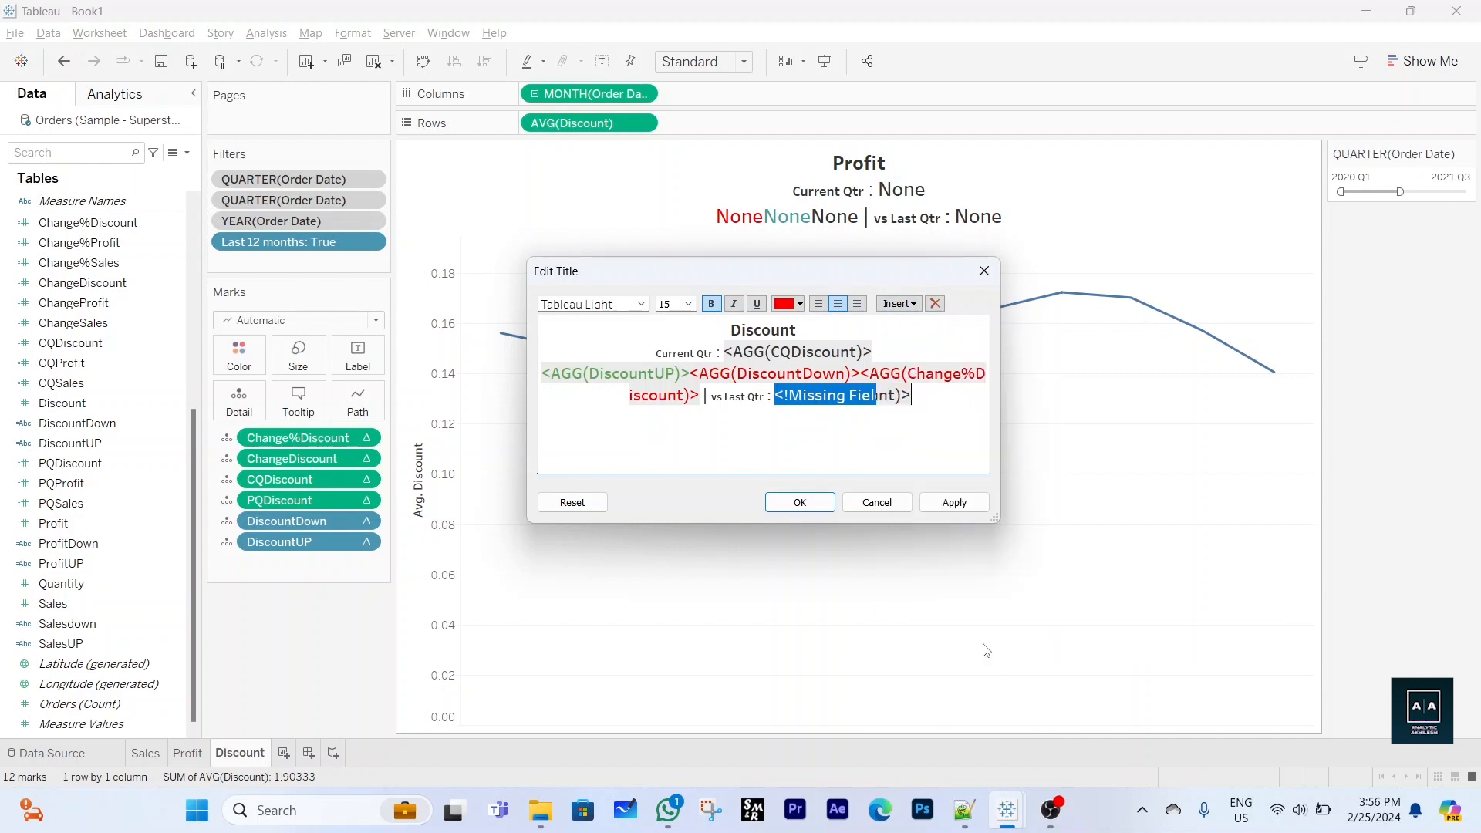
pyautogui.click(806, 509)
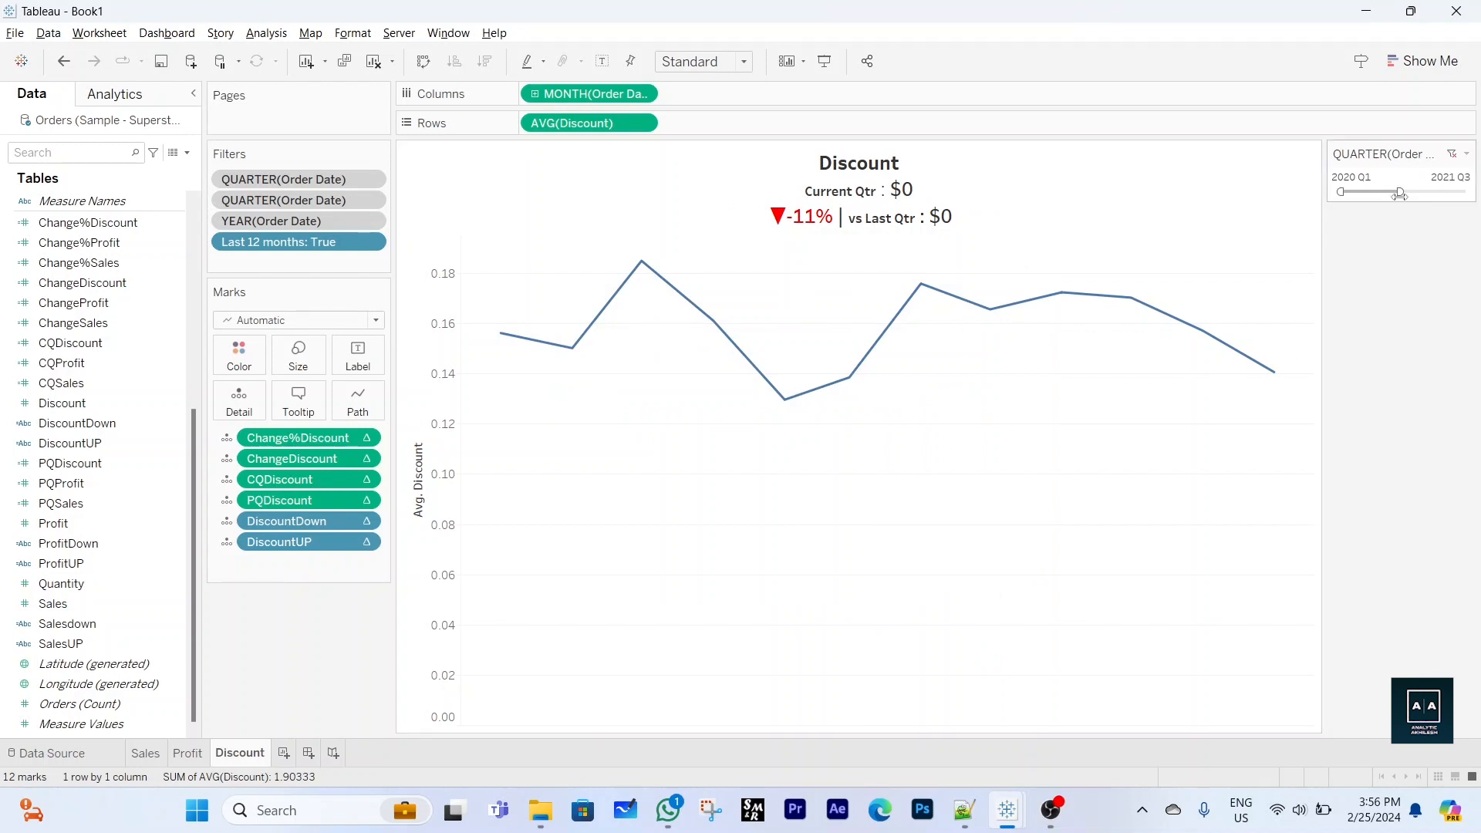
pyautogui.moveTo(1400, 194)
pyautogui.mouseDown()
pyautogui.moveTo(1451, 192)
pyautogui.moveTo(1400, 192)
pyautogui.mouseUp()
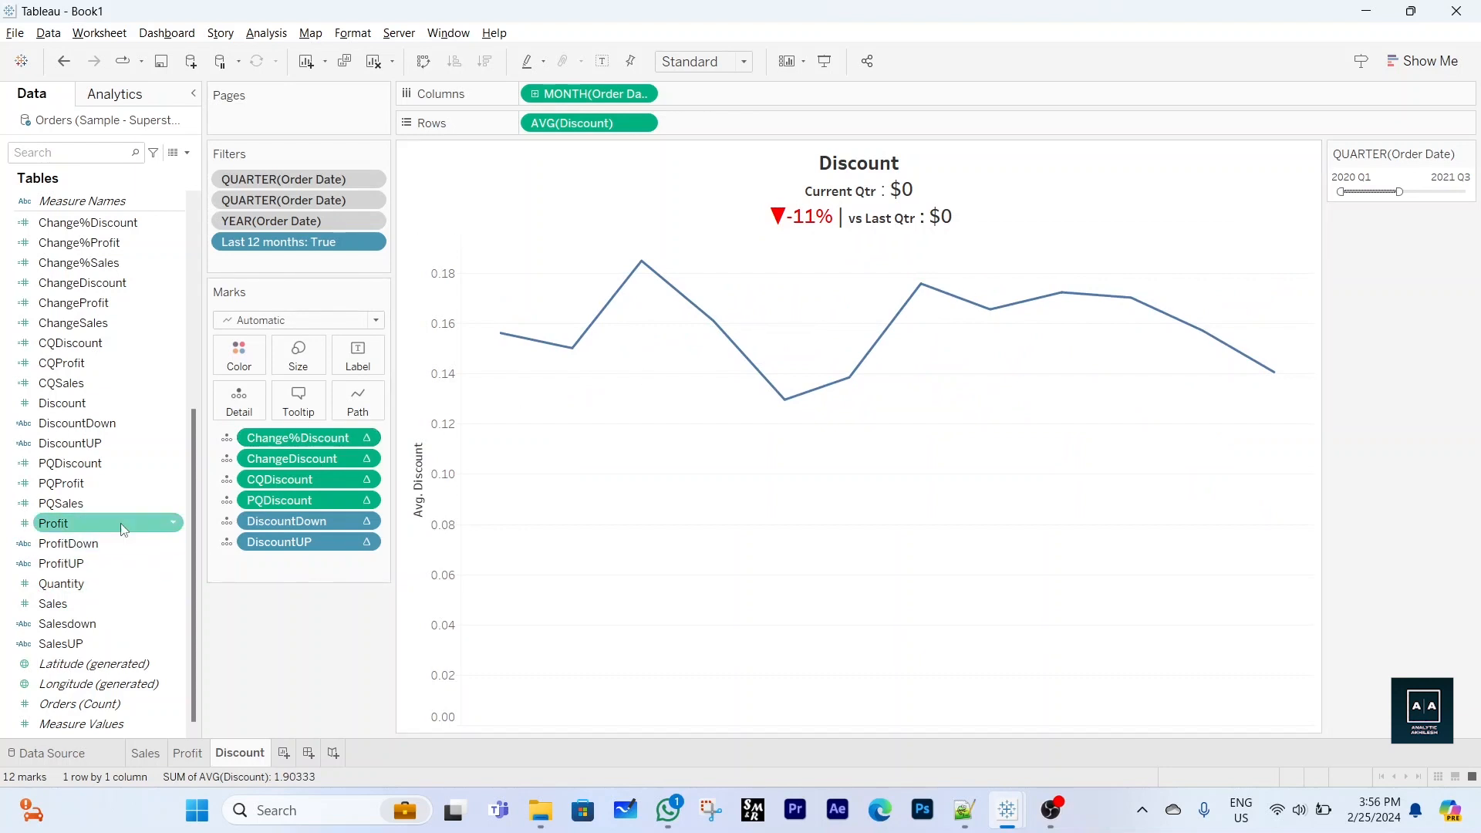
# Edit the CQDiscount calculation to use SUM instead of AVG for Discount, and save it
pyautogui.scroll(1, 124, 529)
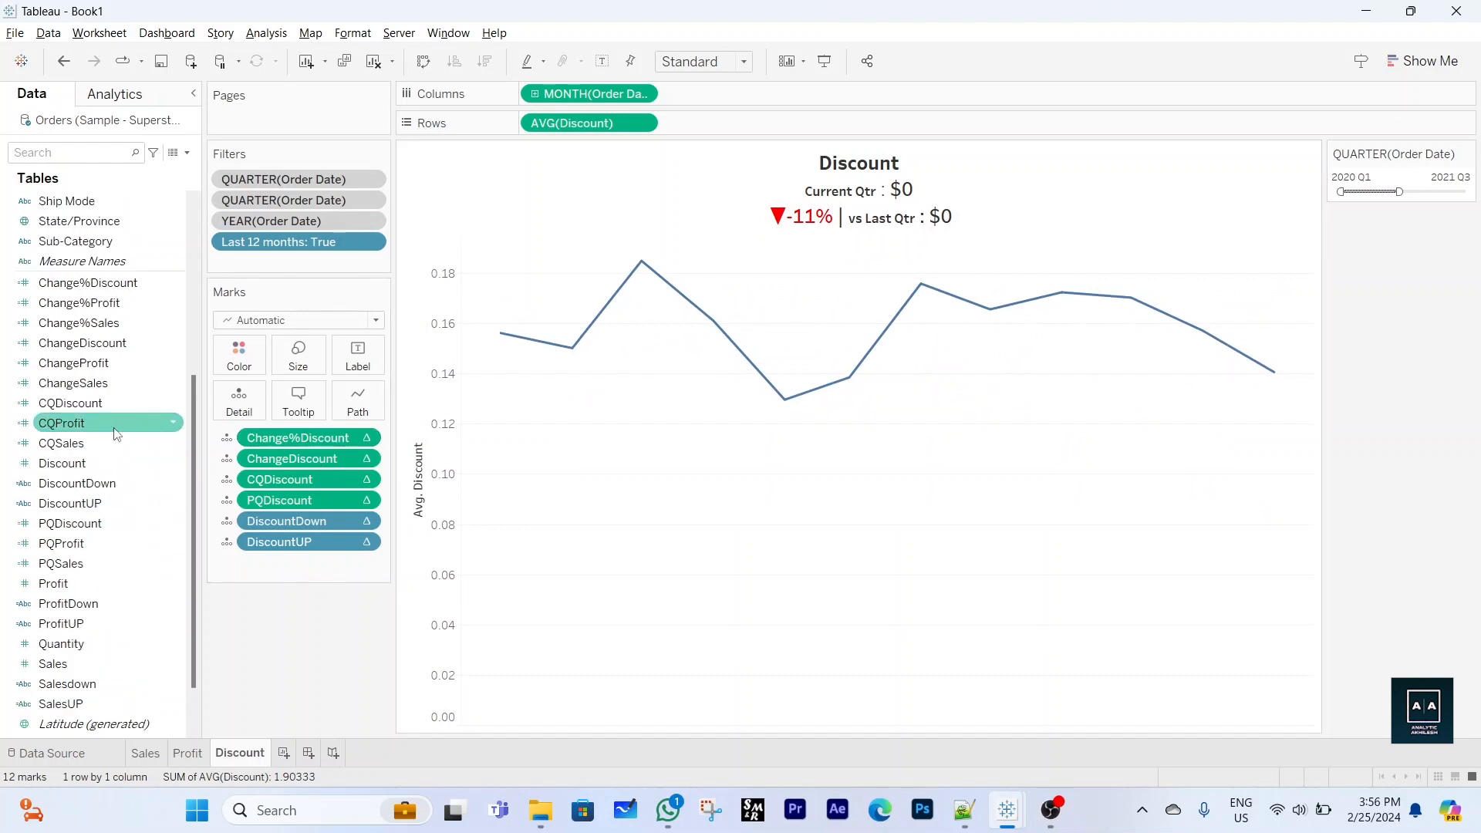
pyautogui.click(176, 403)
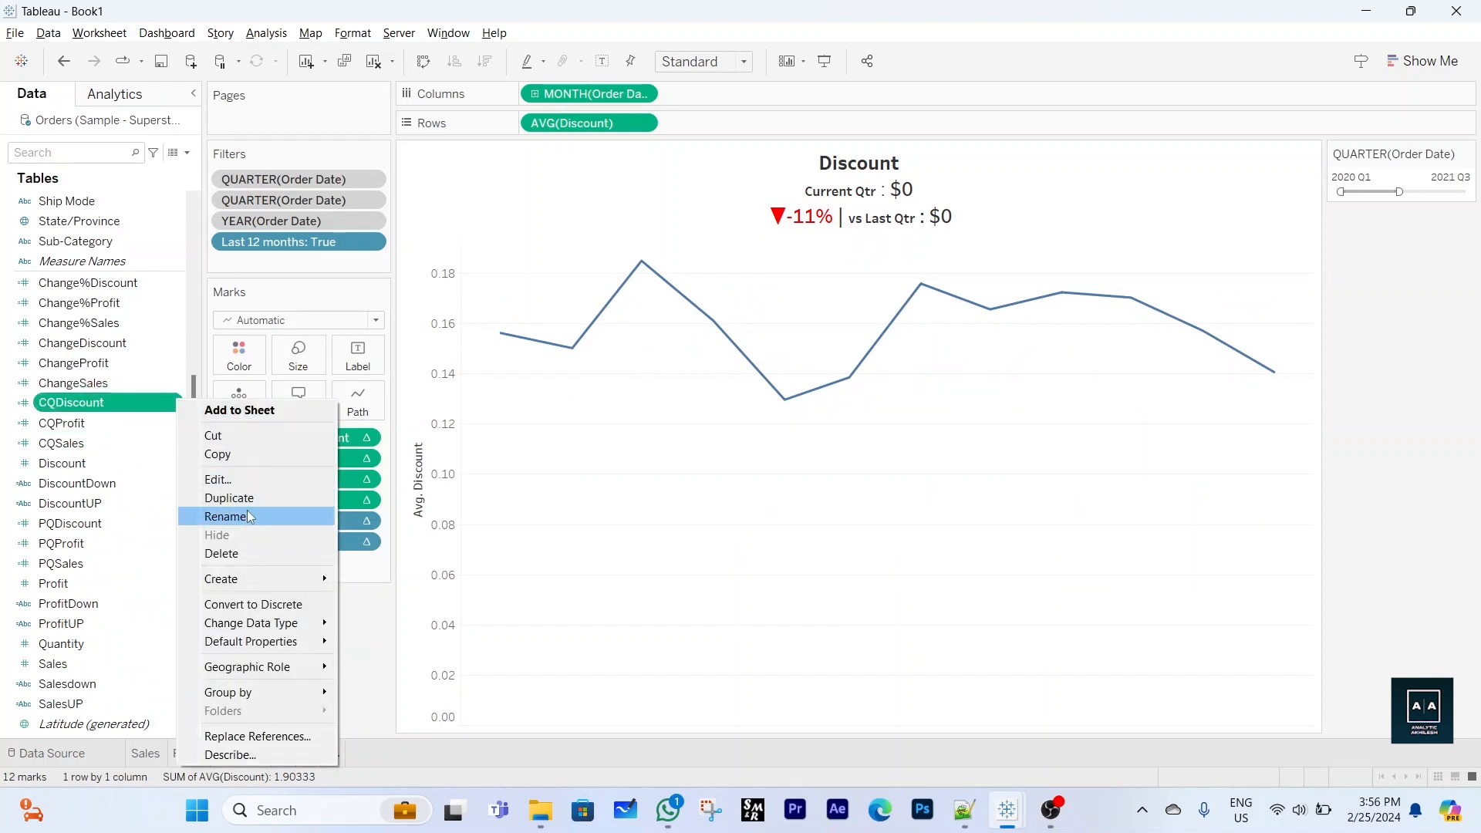
pyautogui.click(220, 480)
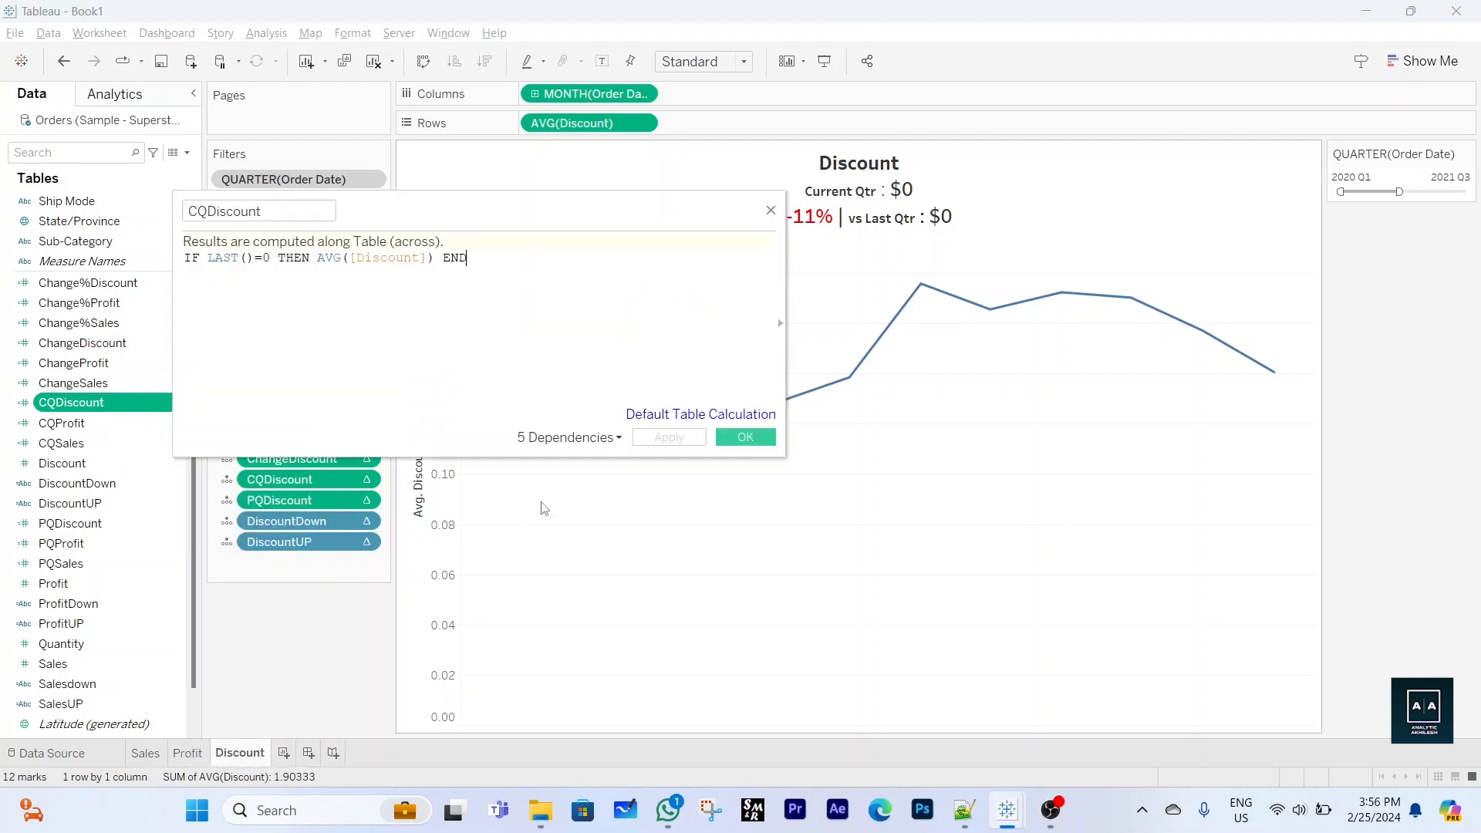
pyautogui.doubleClick(332, 259)
pyautogui.write('SUM')
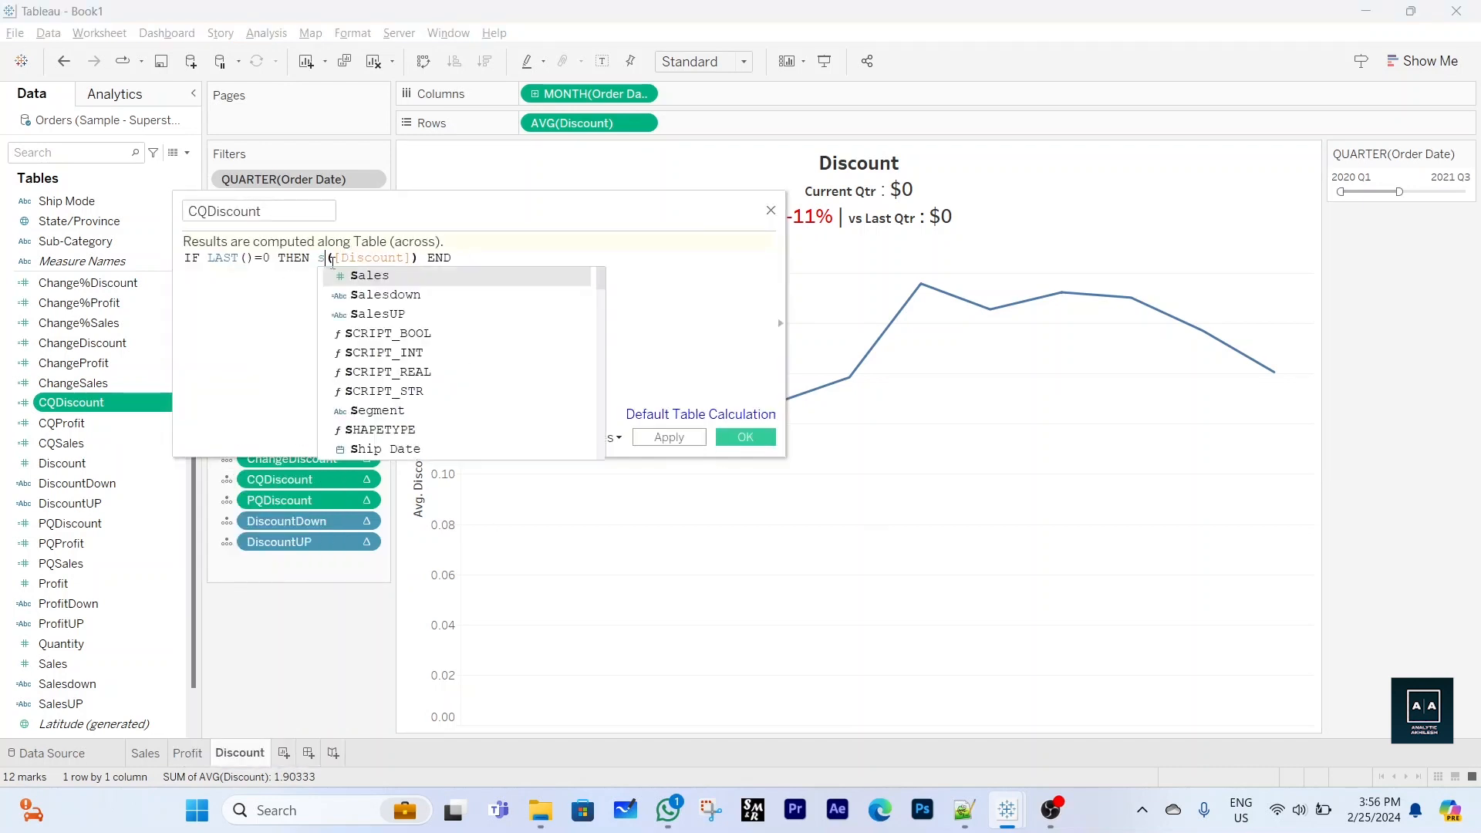
pyautogui.press('Return')
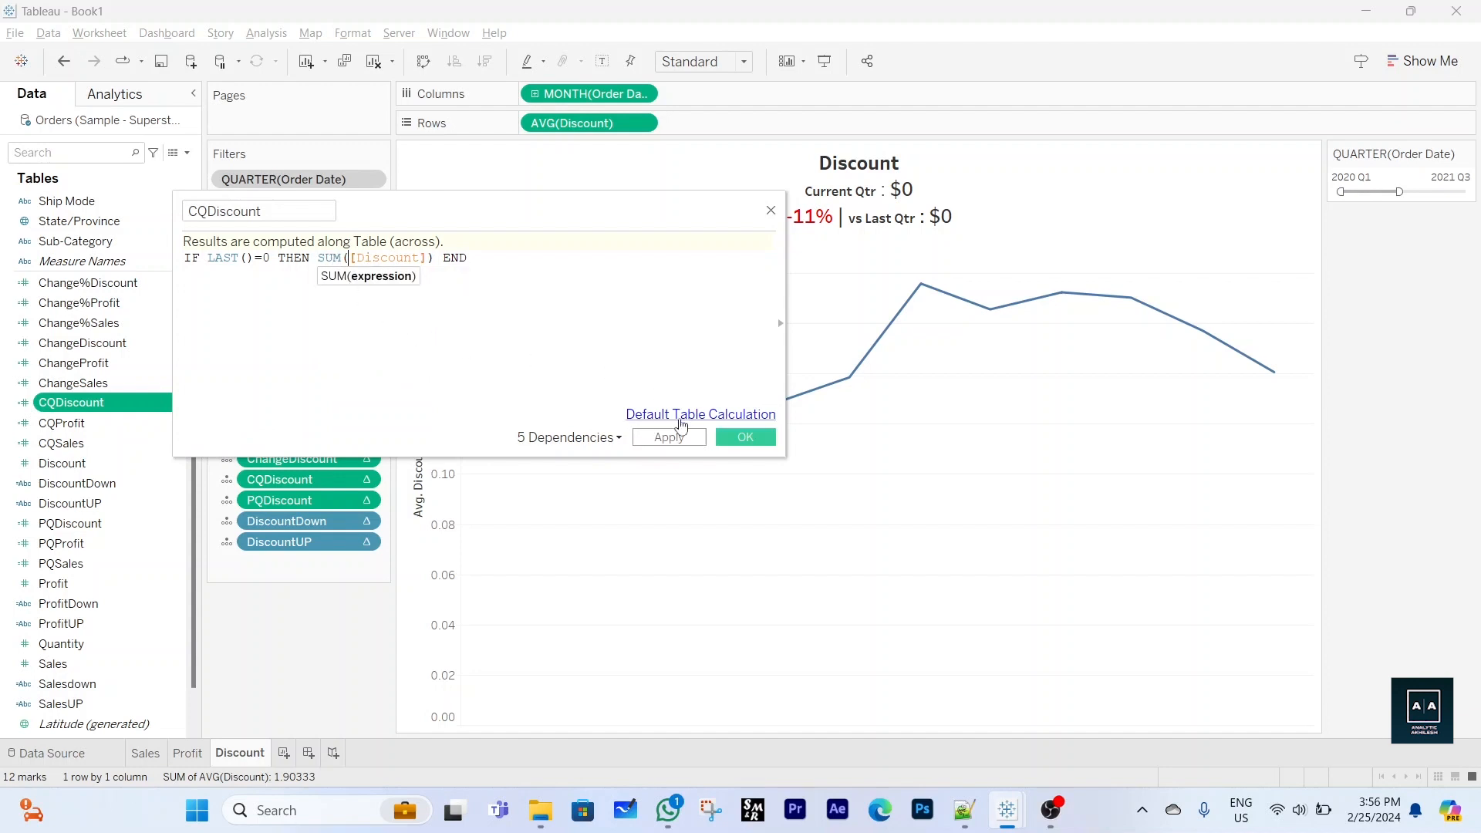
pyautogui.click(729, 438)
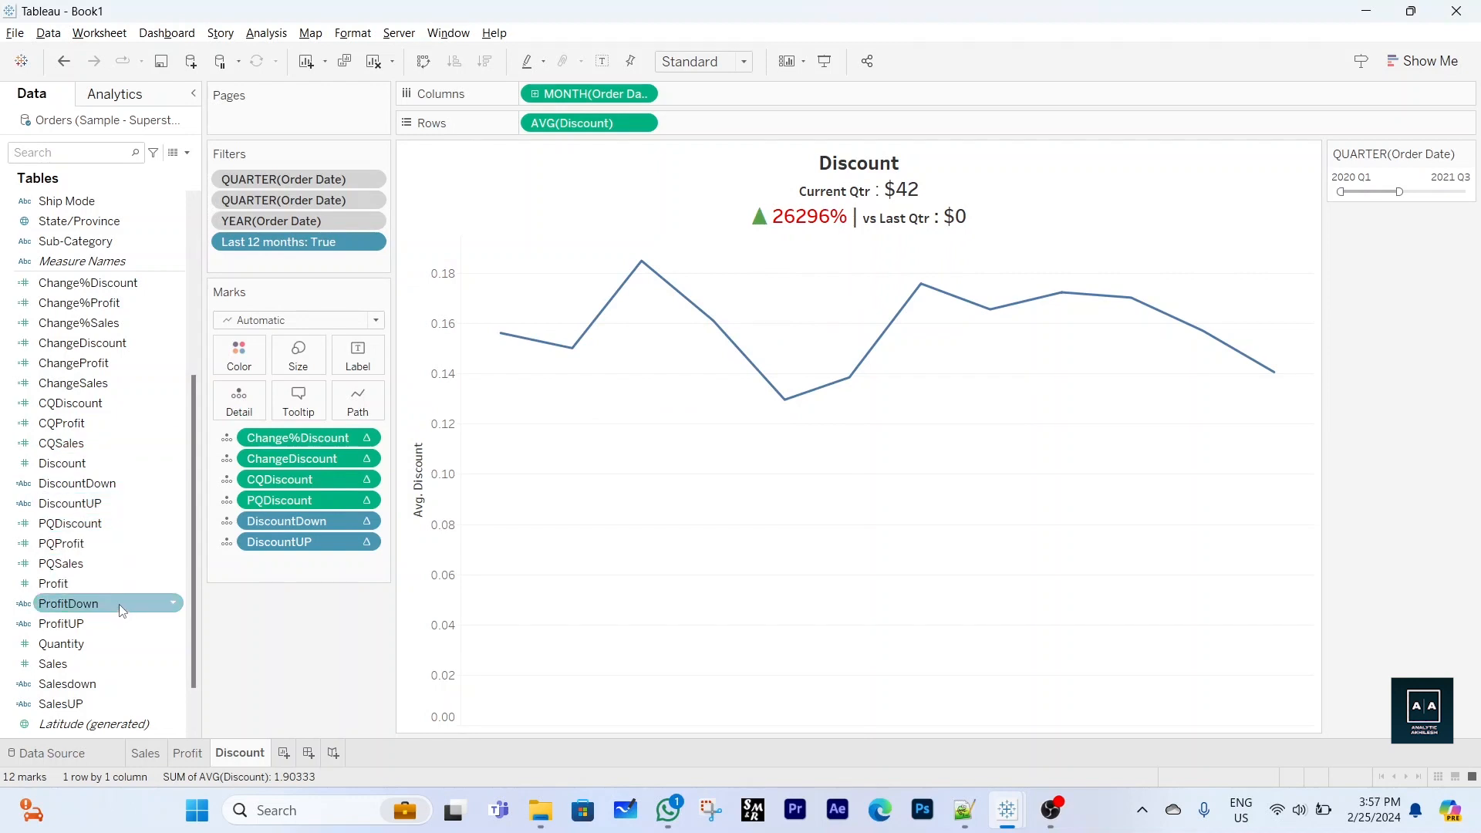
# Edit the PQDiscount calculation to use SUM instead of AVG for Discount, and save it
pyautogui.rightClick(108, 523)
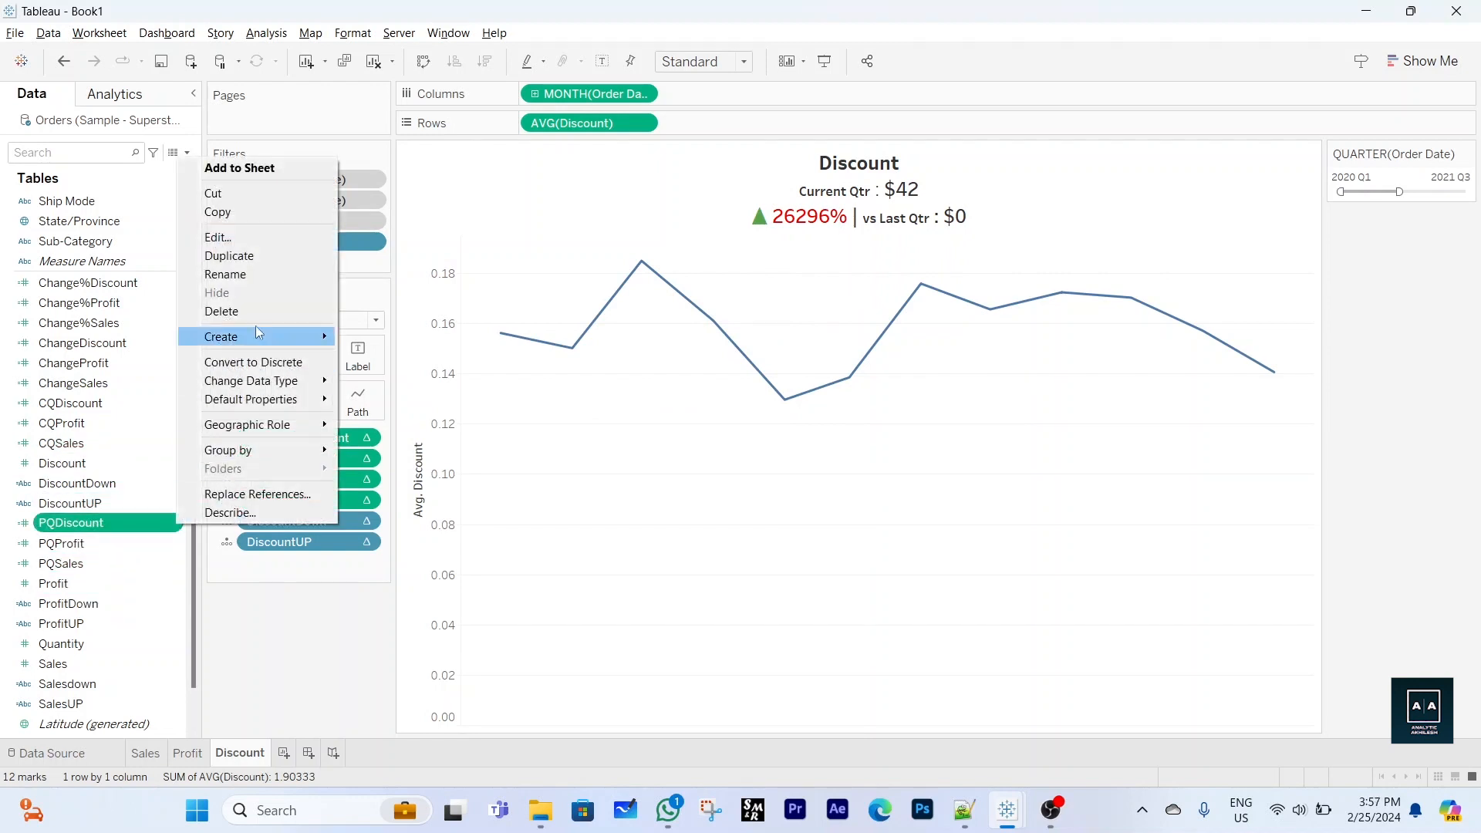
pyautogui.click(218, 237)
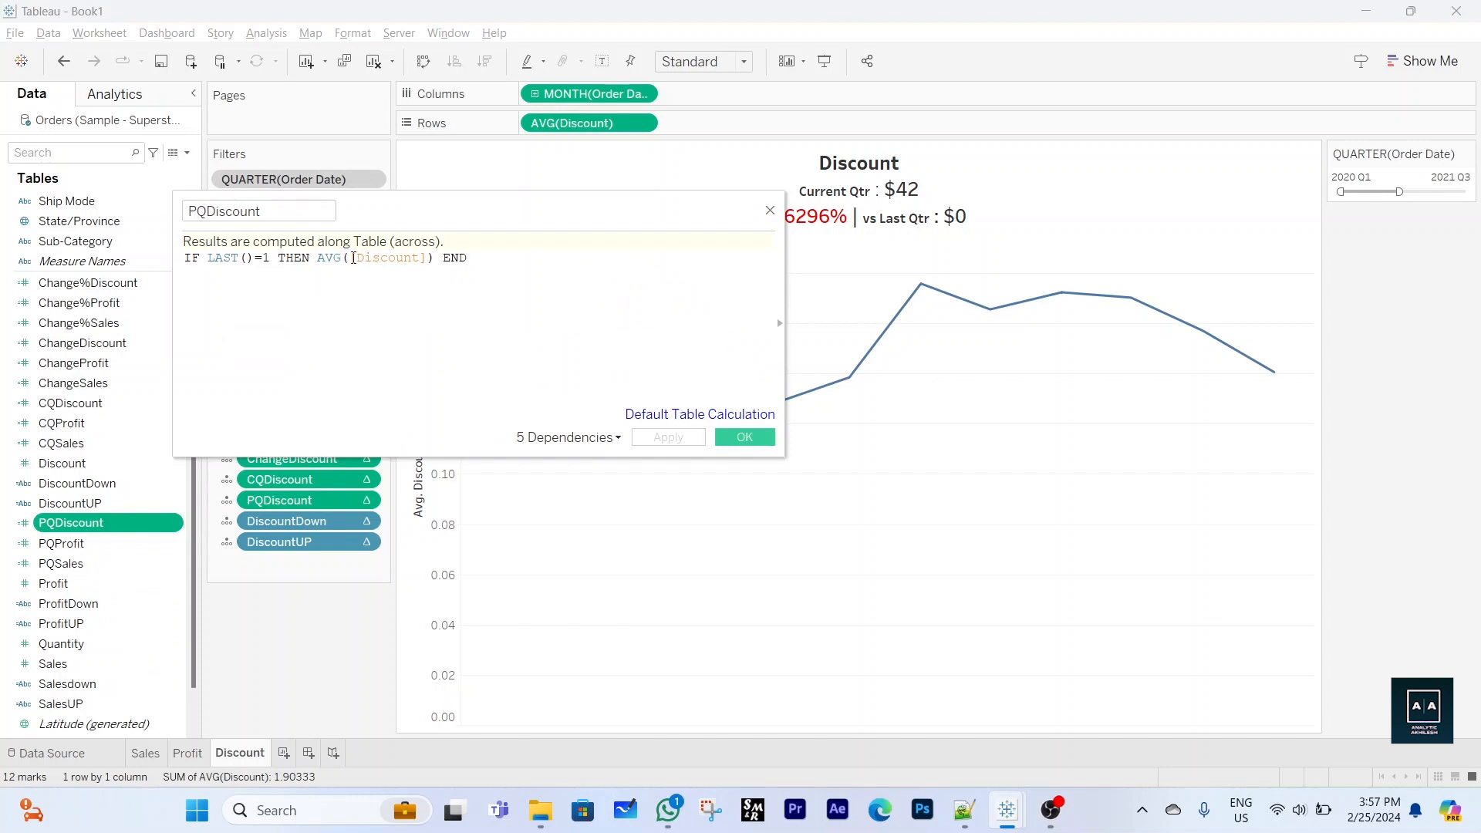
pyautogui.doubleClick(327, 258)
pyautogui.write('SUM')
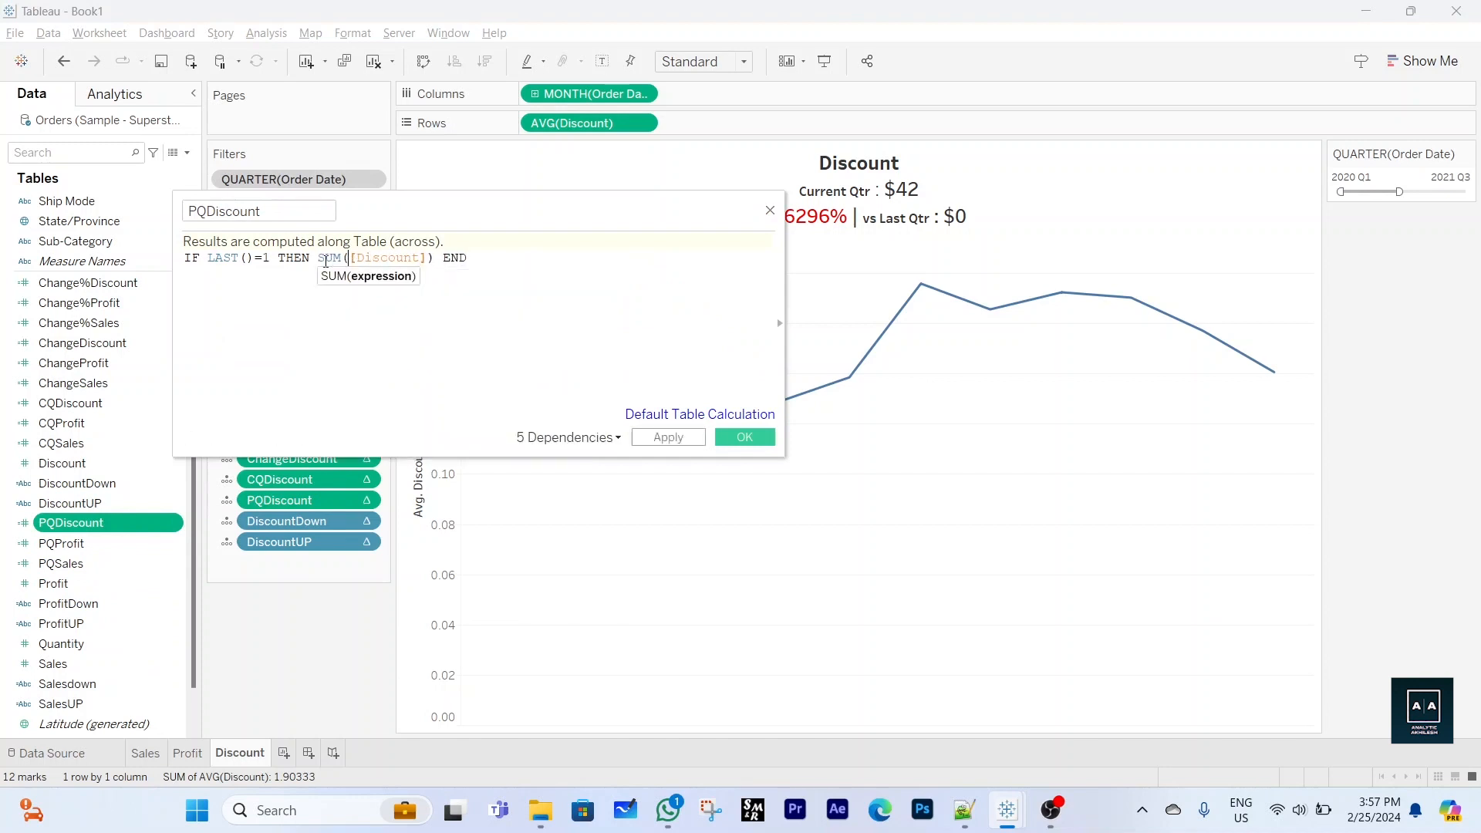
pyautogui.click(740, 437)
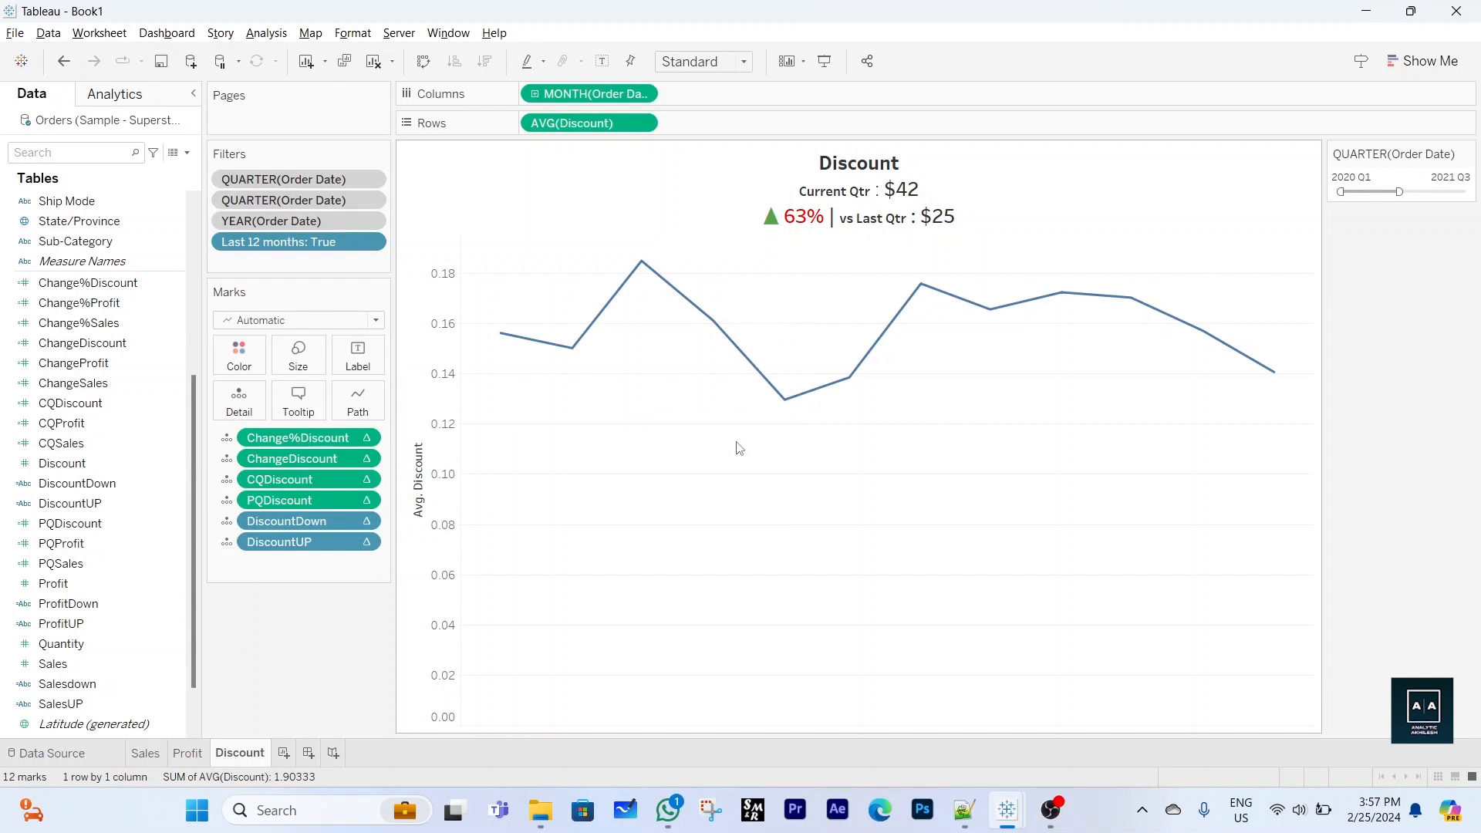
# Review the ChangeDiscount formula and close it without edits
pyautogui.click(94, 483)
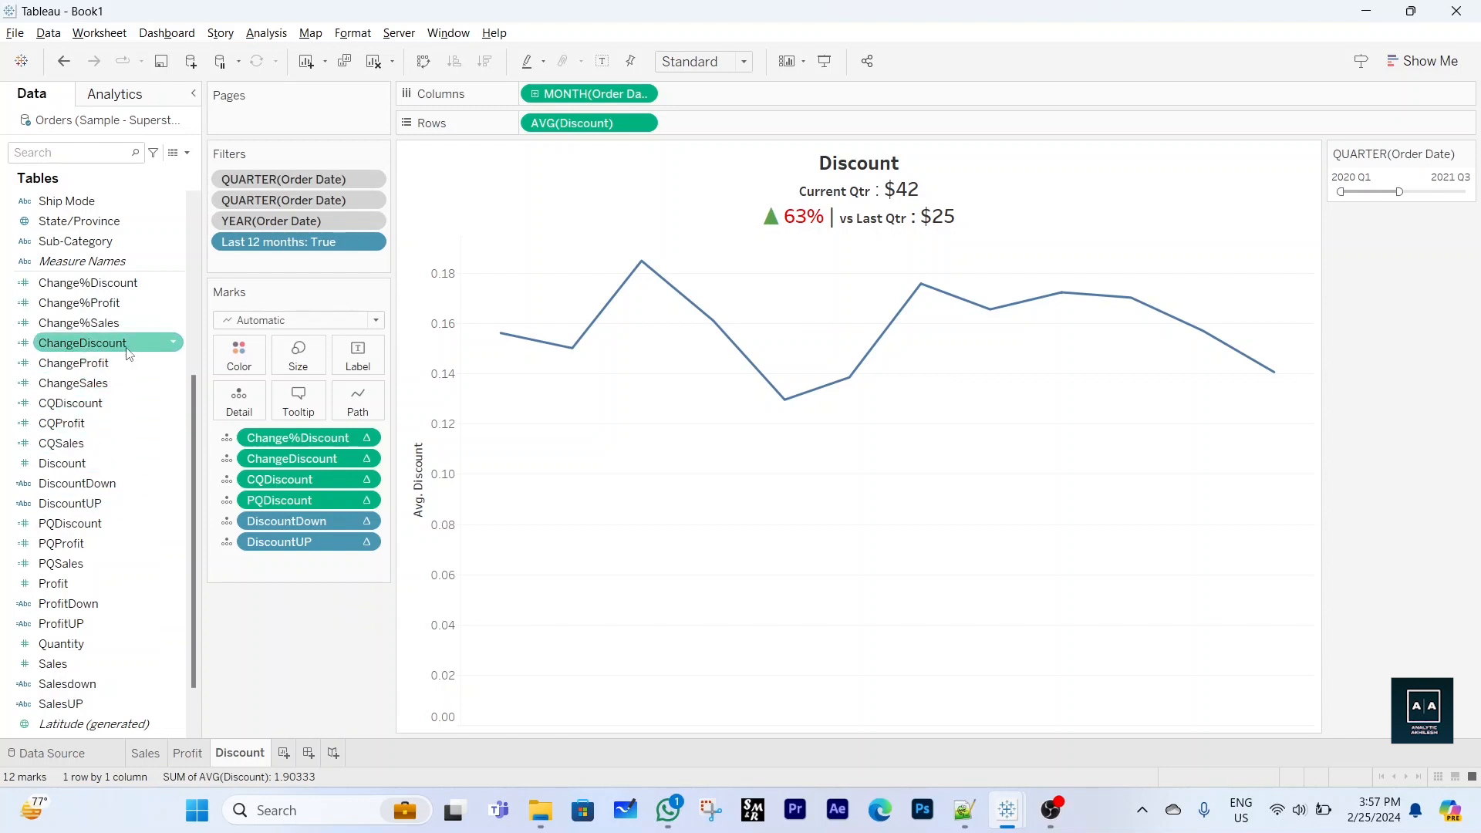
pyautogui.rightClick(174, 345)
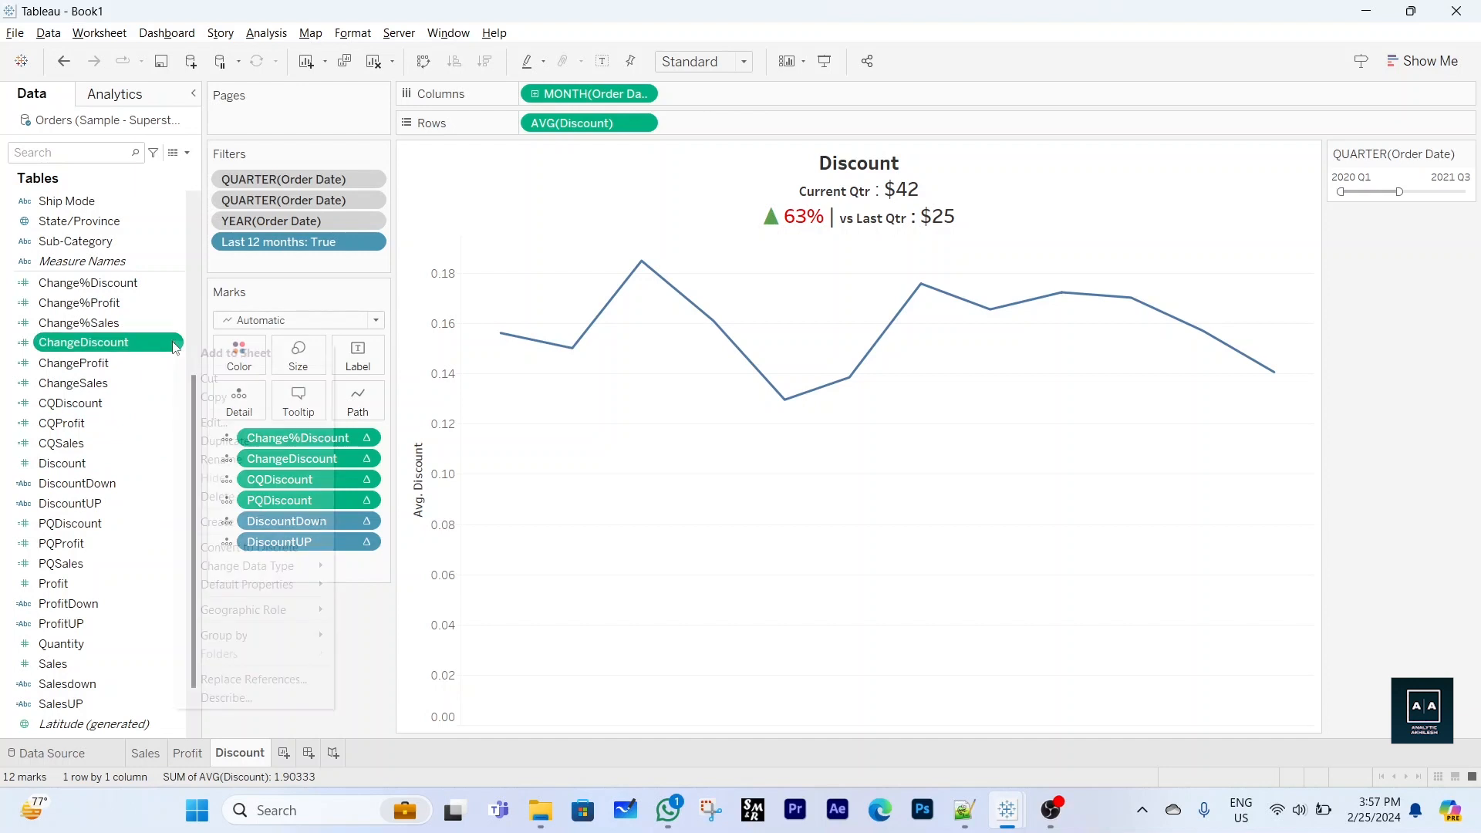
pyautogui.click(214, 421)
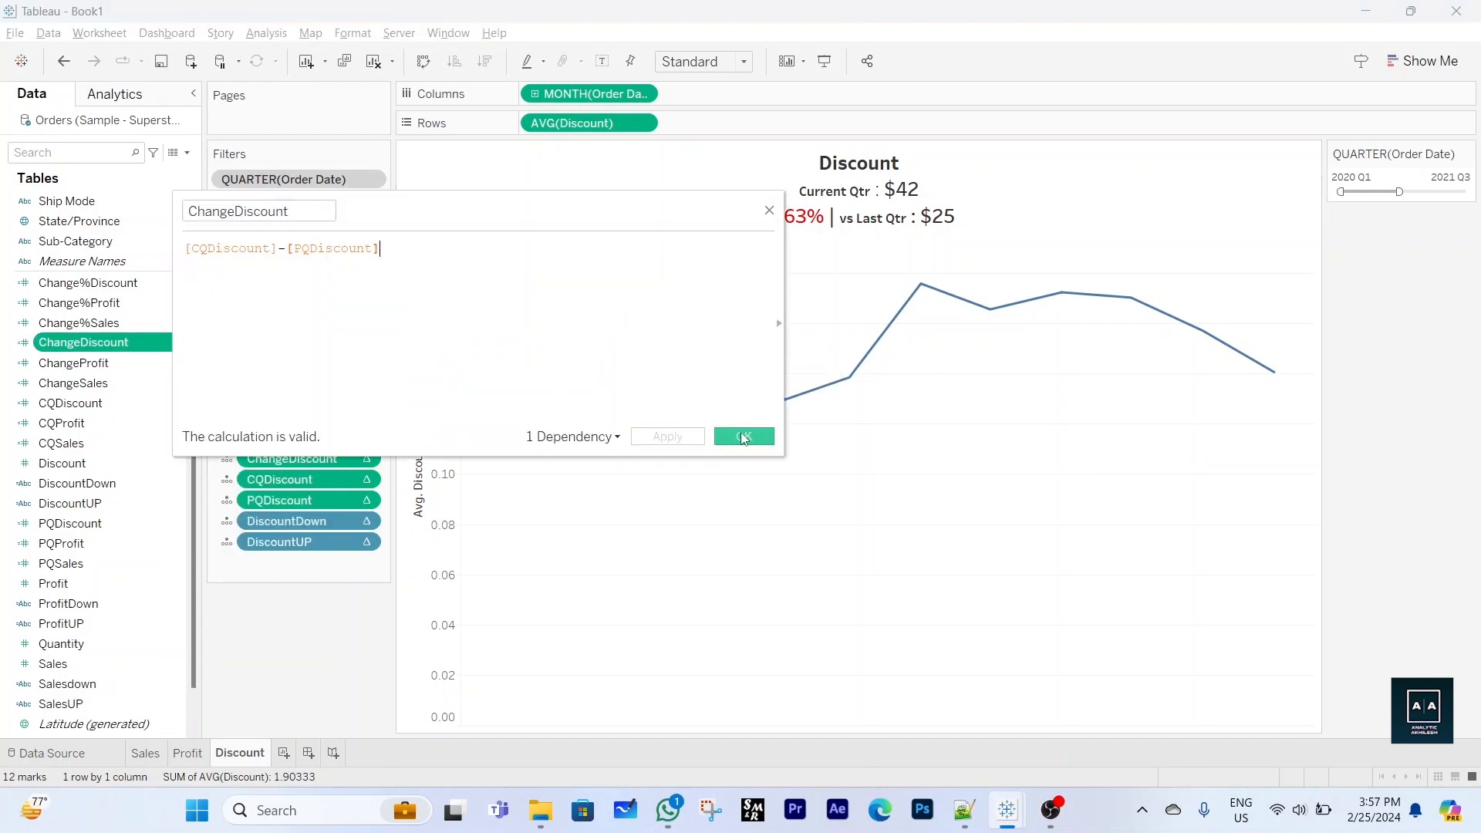
pyautogui.click(743, 437)
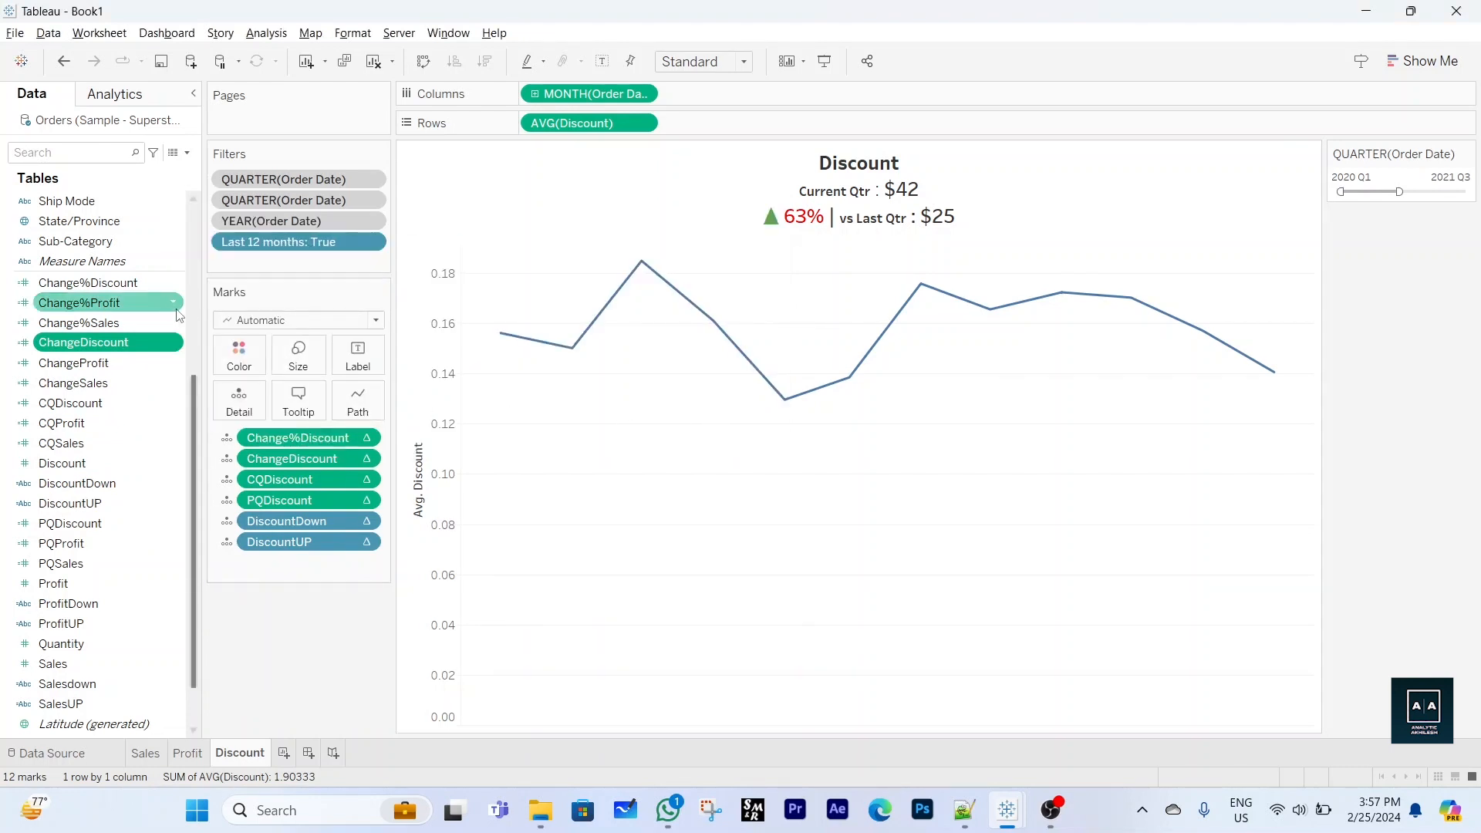
# Edit Change%Discount, replacing WINDOW_AVG with WINDOW_SUM for both CQDiscount and PQDiscount in the formula's numerator
pyautogui.rightClick(176, 287)
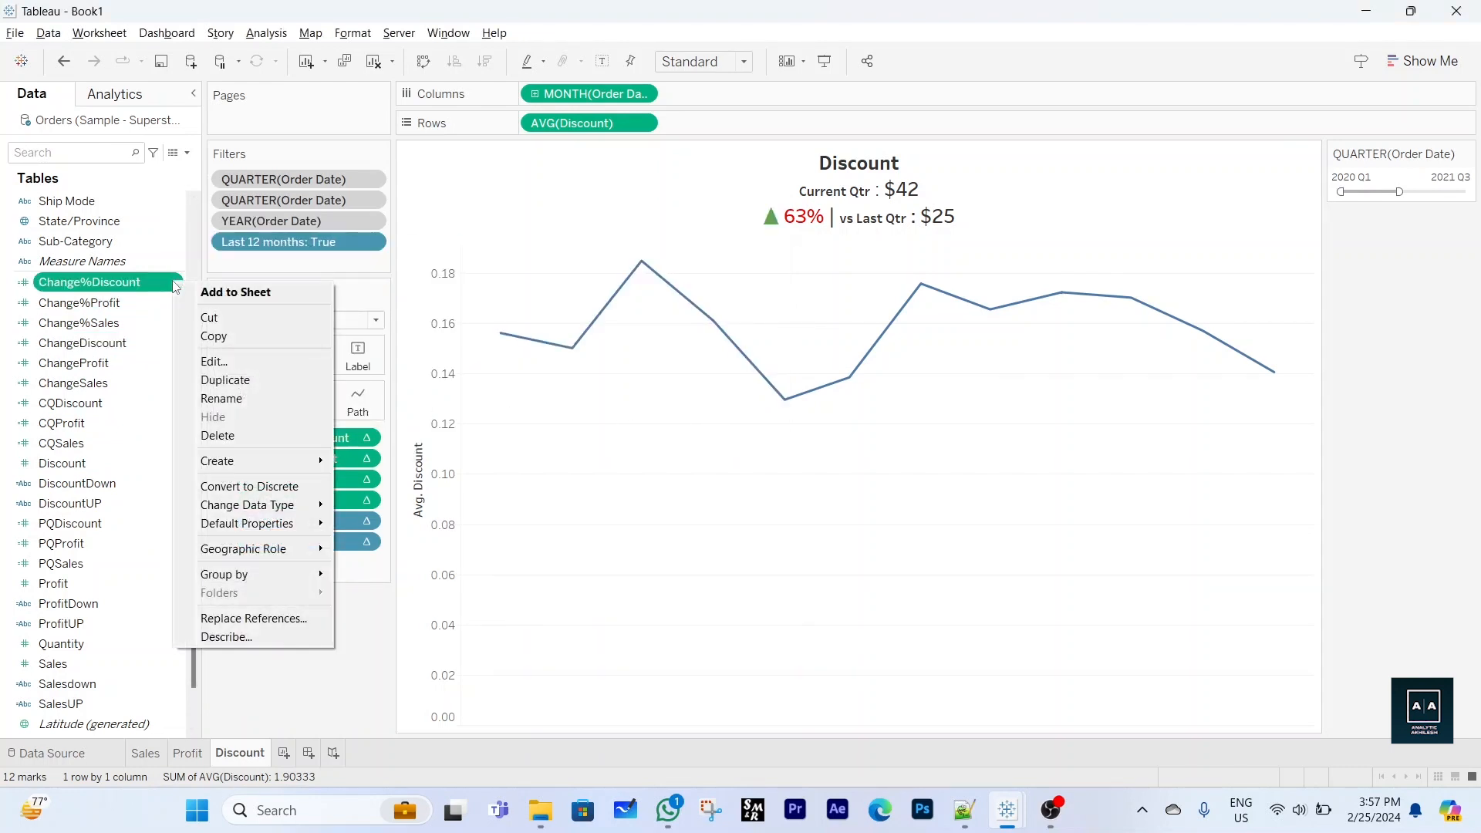
pyautogui.click(220, 360)
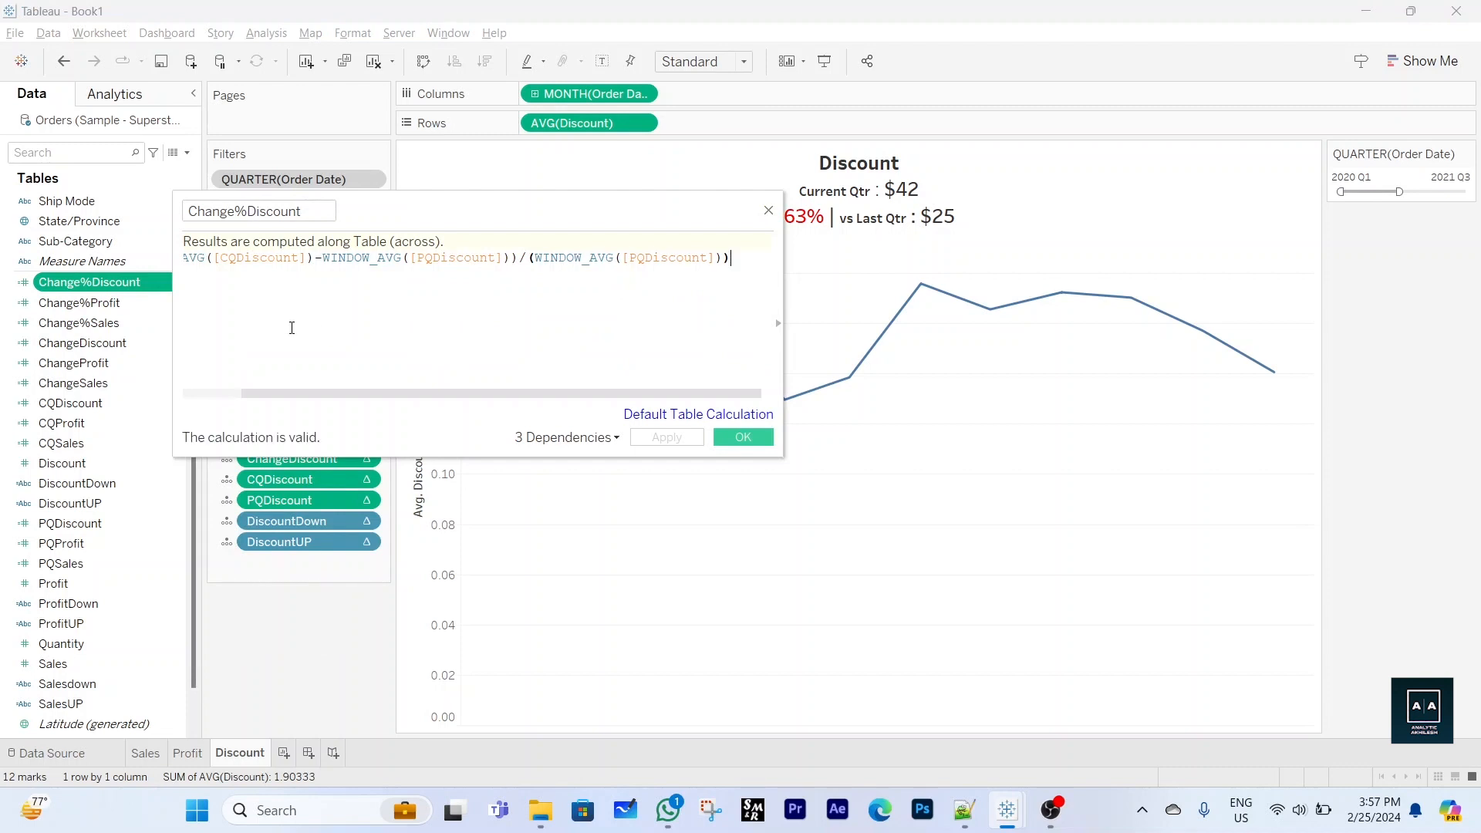
pyautogui.moveTo(316, 395); pyautogui.dragTo(168, 394)
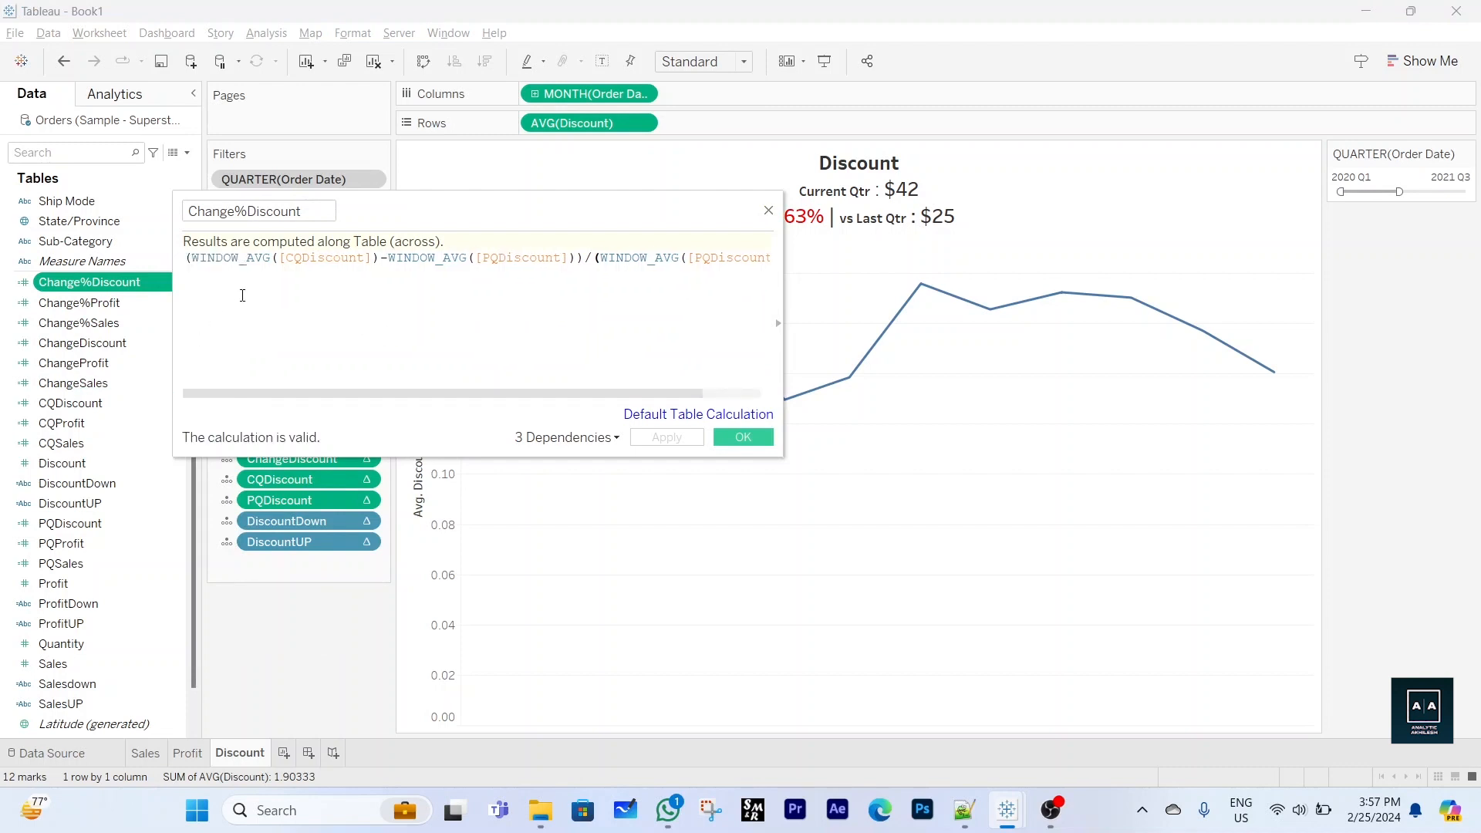
pyautogui.doubleClick(256, 261)
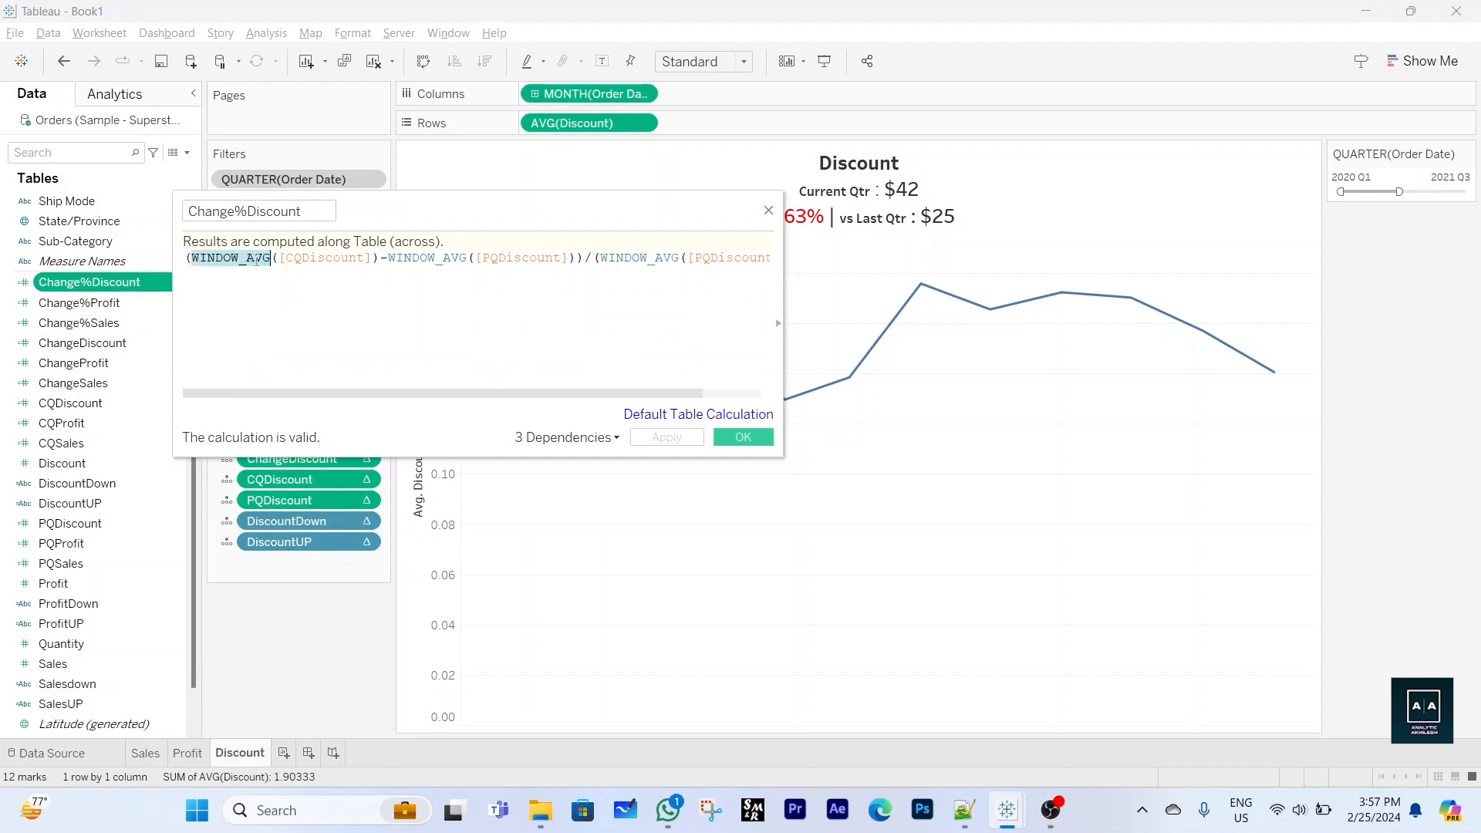
pyautogui.write('window_sum')
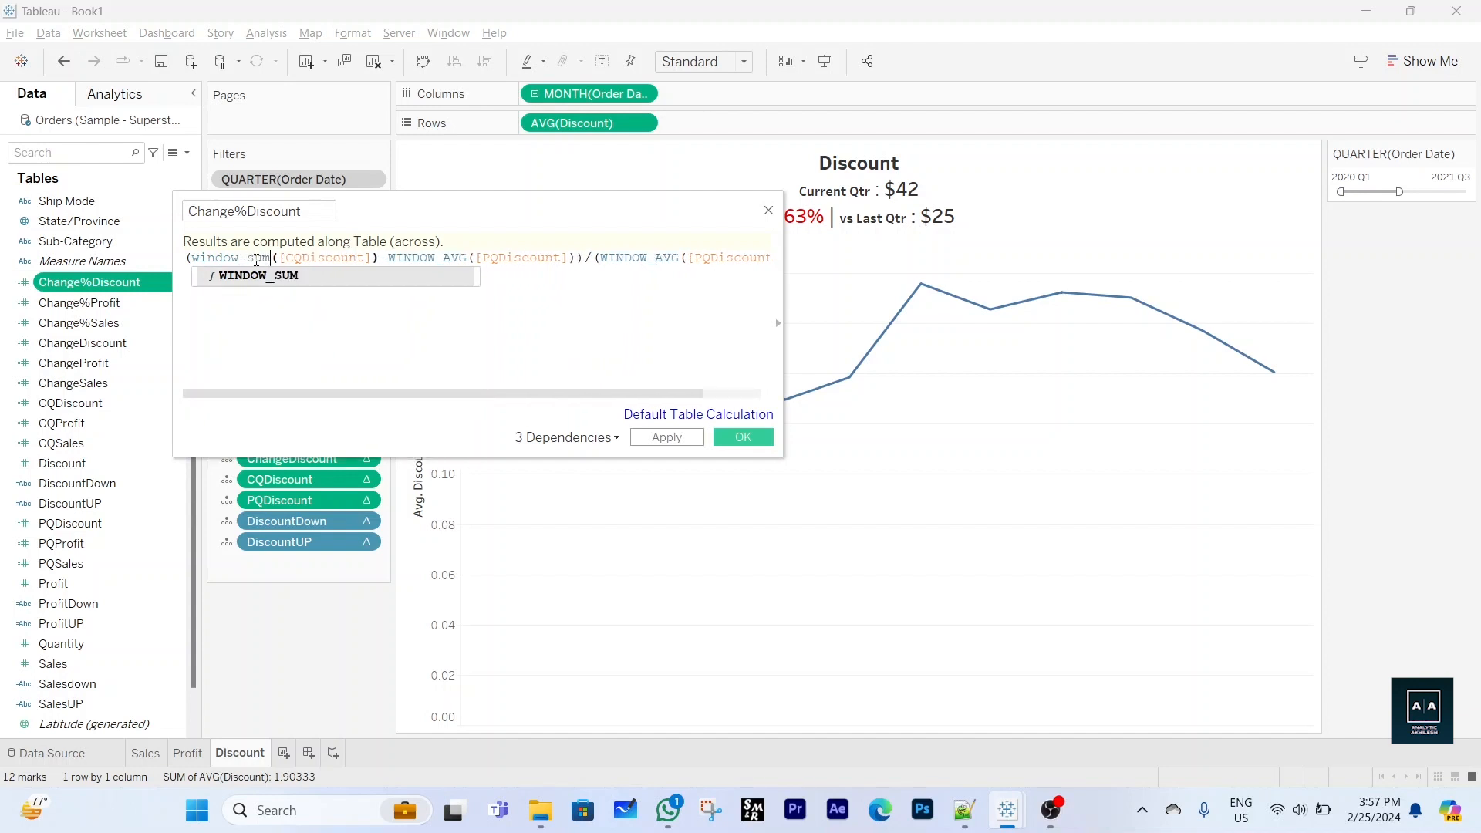
pyautogui.press('Return')
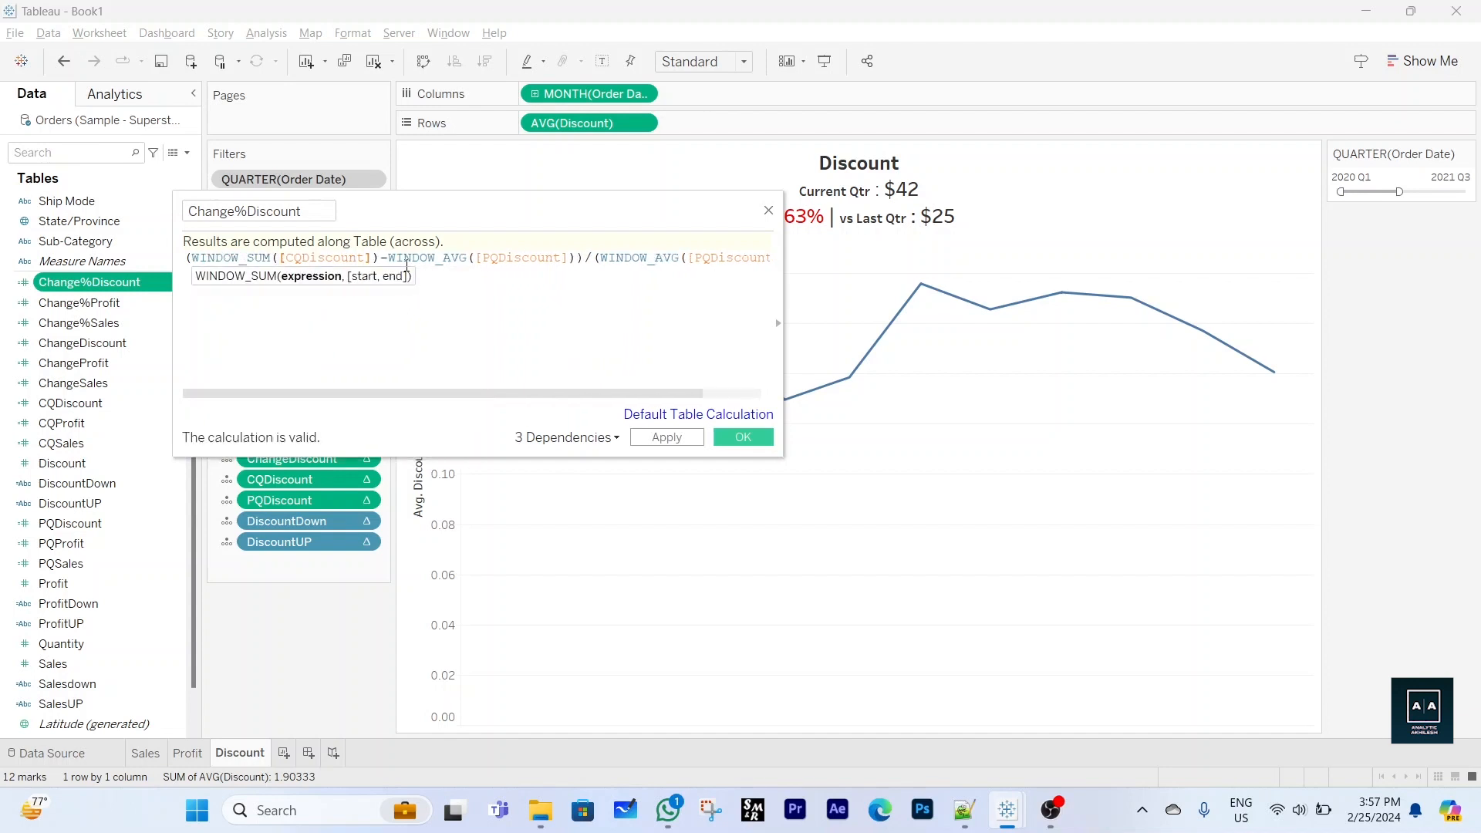
pyautogui.doubleClick(423, 257)
pyautogui.write('window_sum')
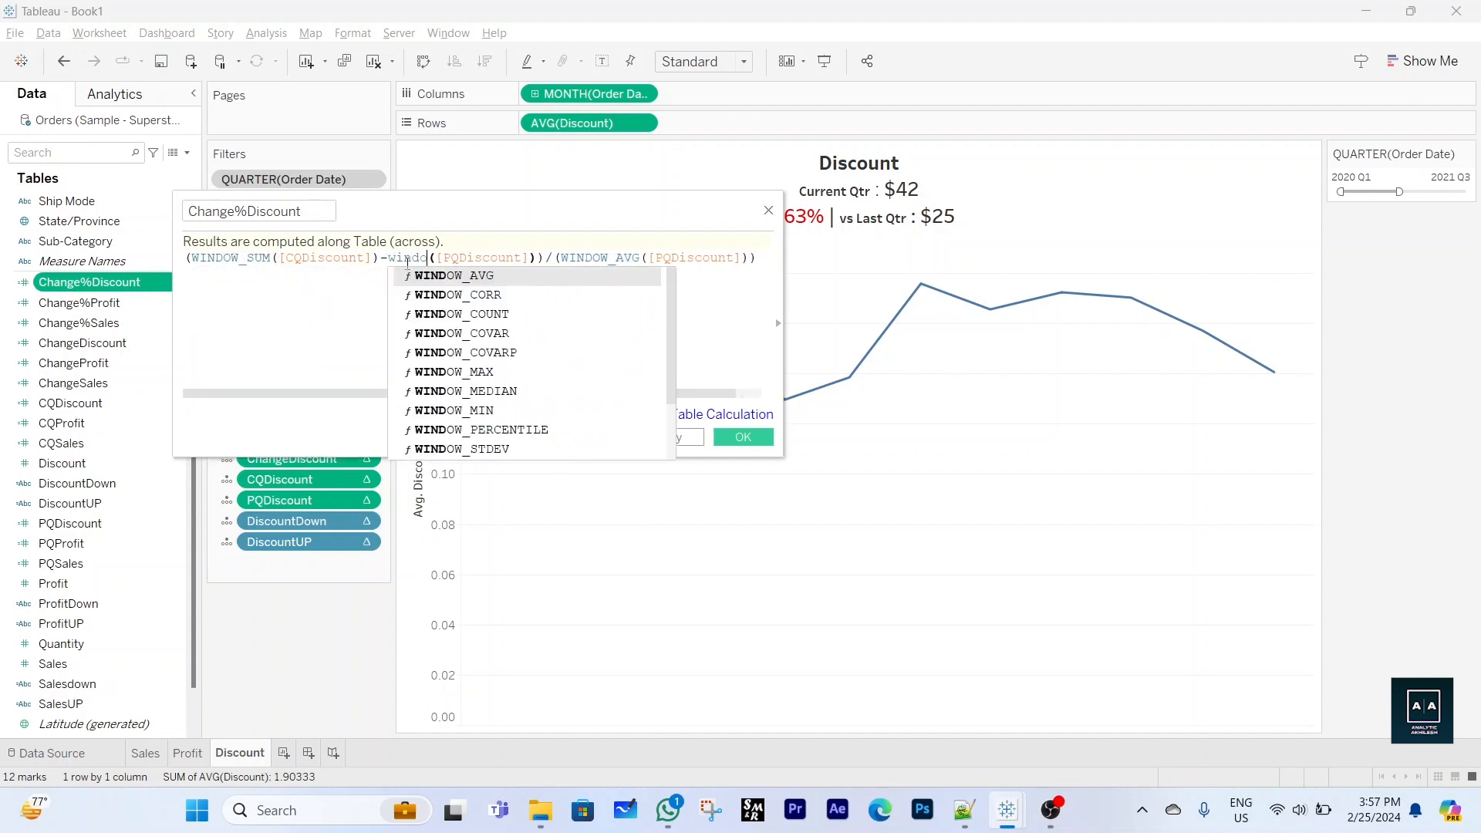
pyautogui.press('Return')
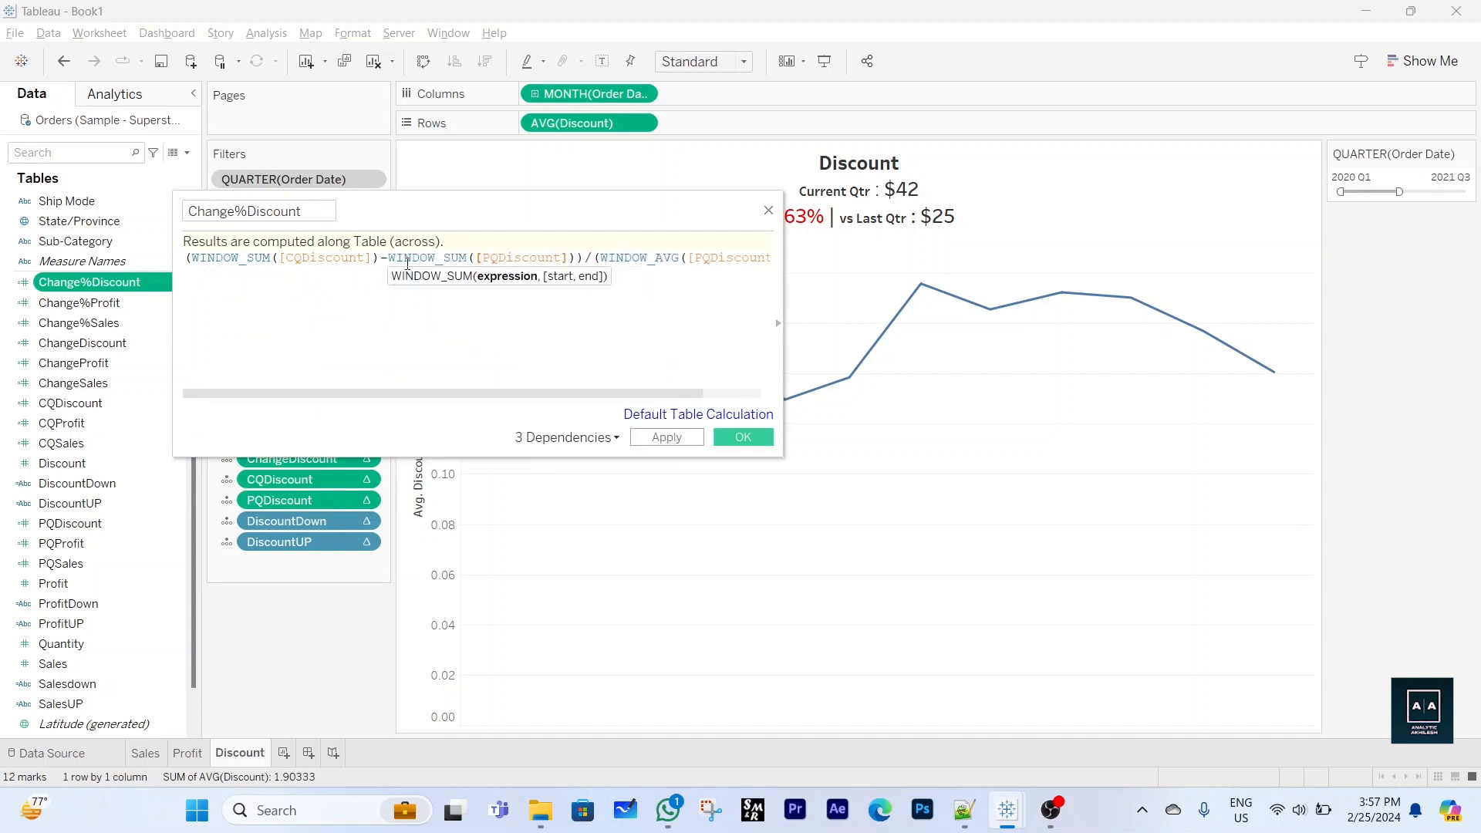
# Replace WINDOW_AVG with WINDOW_SUM in the denominator of the Change%Discount formula and save the calculation
pyautogui.doubleClick(629, 258)
pyautogui.write('windo')
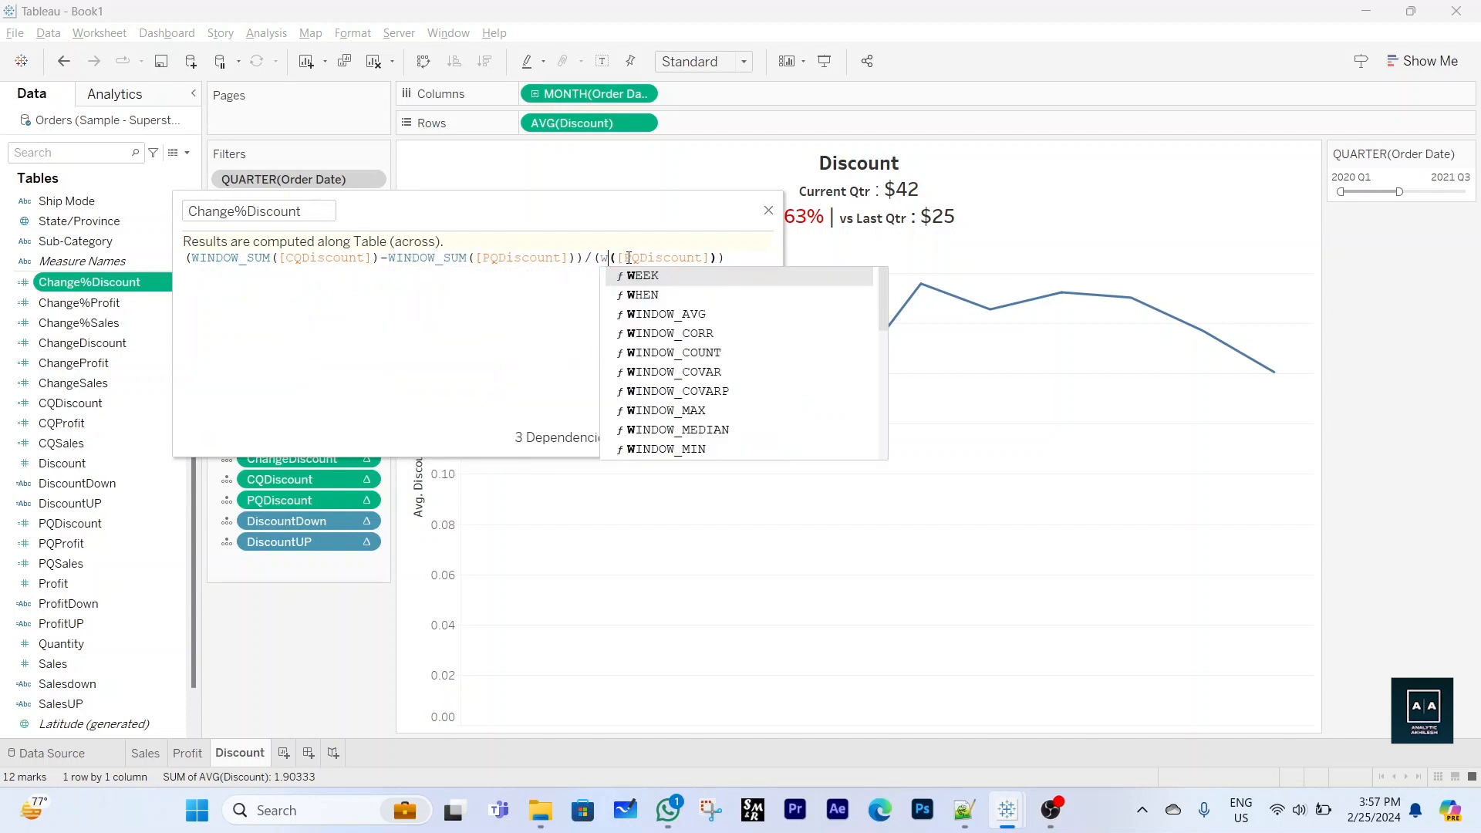
pyautogui.write('w_sum')
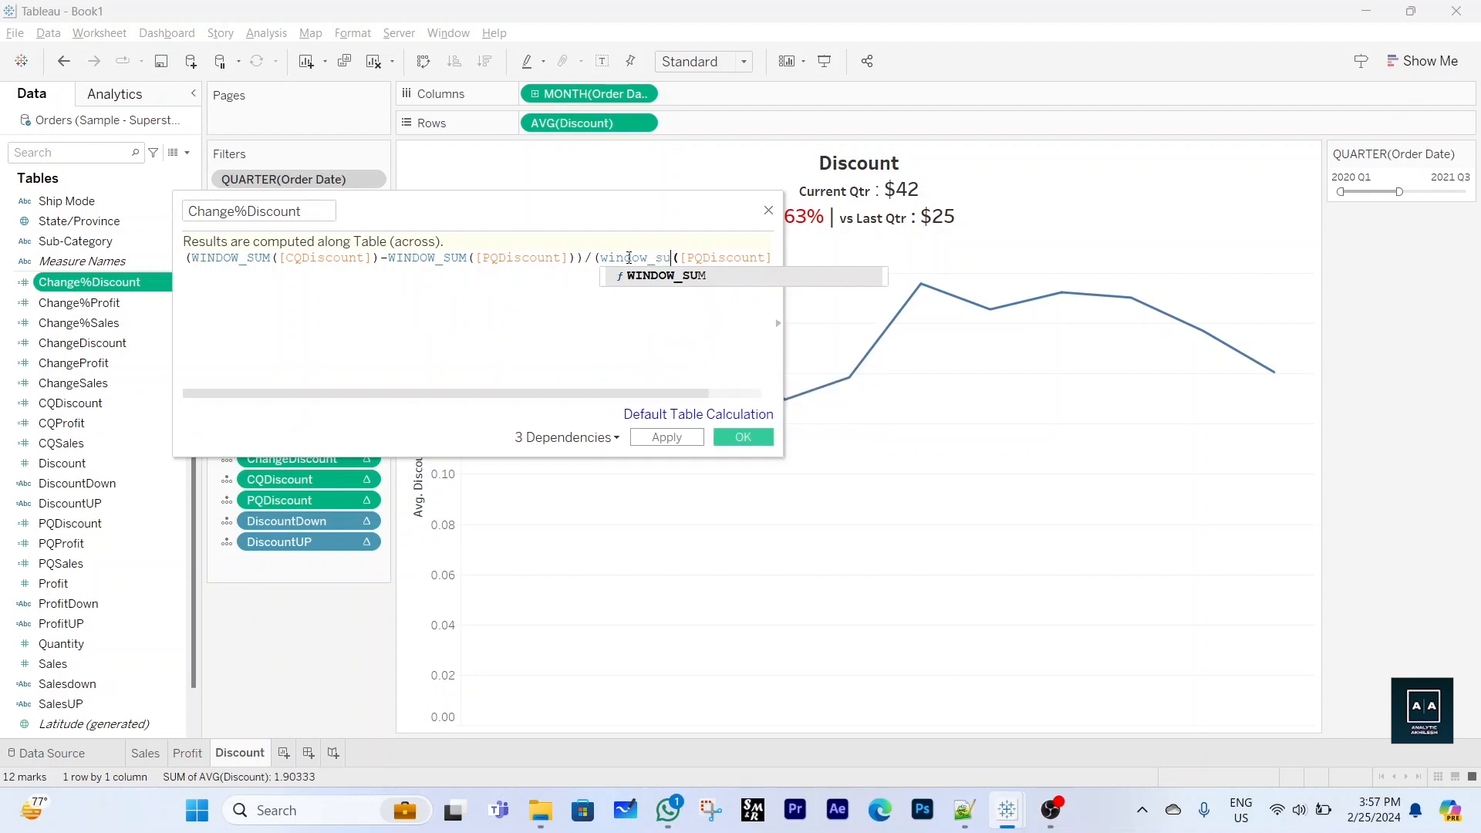
pyautogui.press('Return')
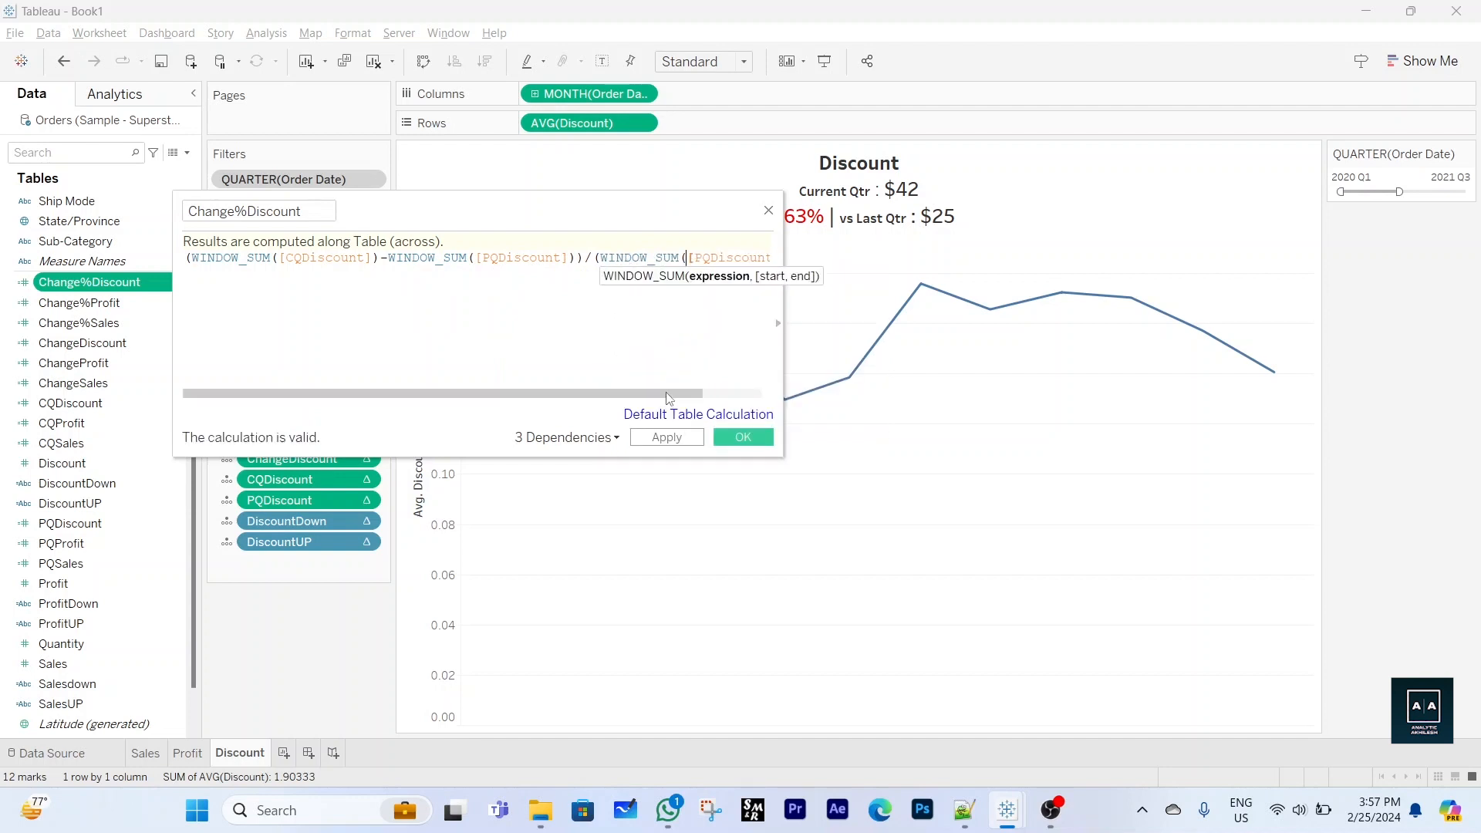
pyautogui.moveTo(669, 394); pyautogui.dragTo(817, 391)
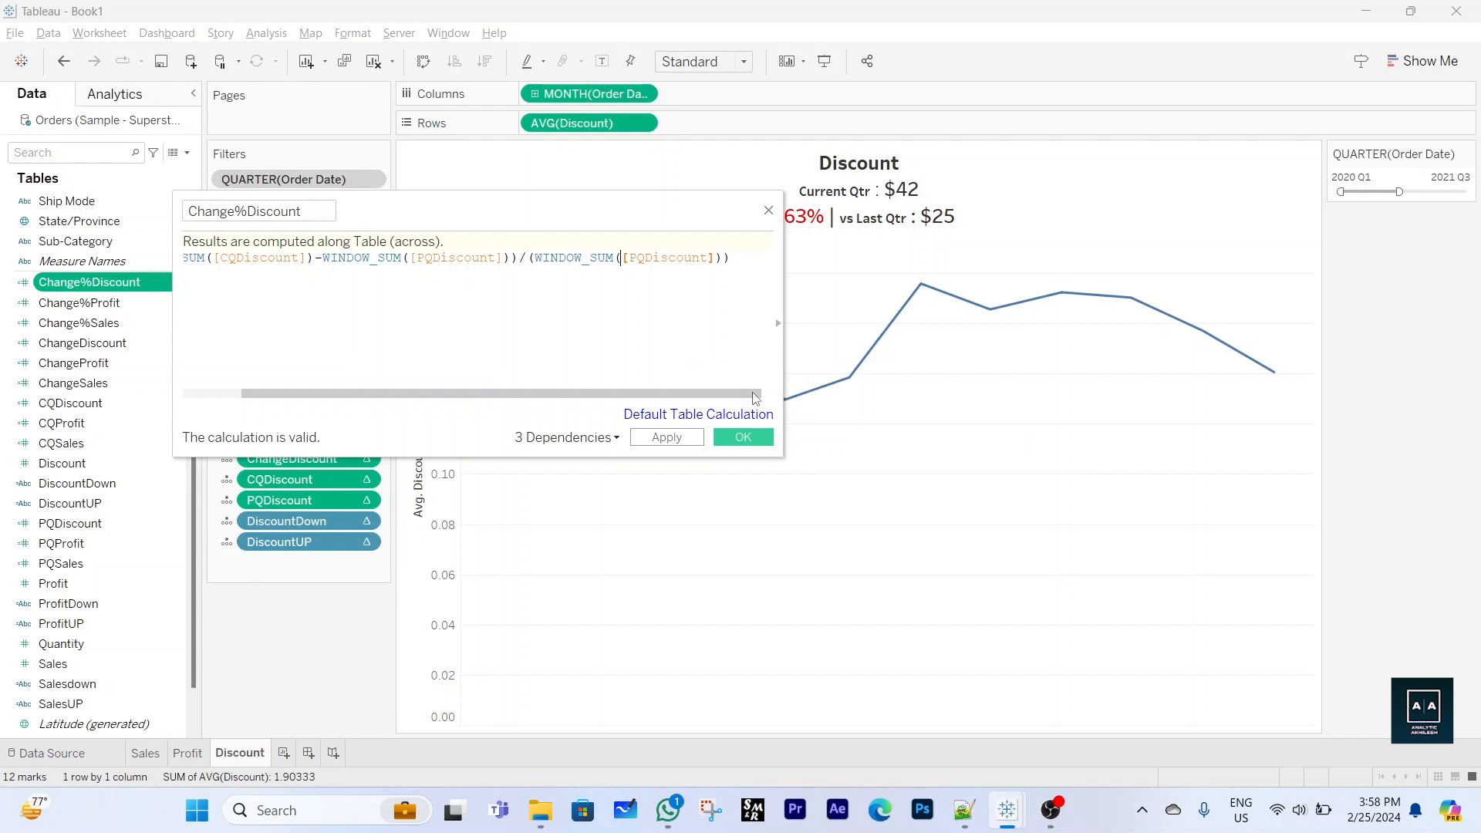
pyautogui.click(743, 438)
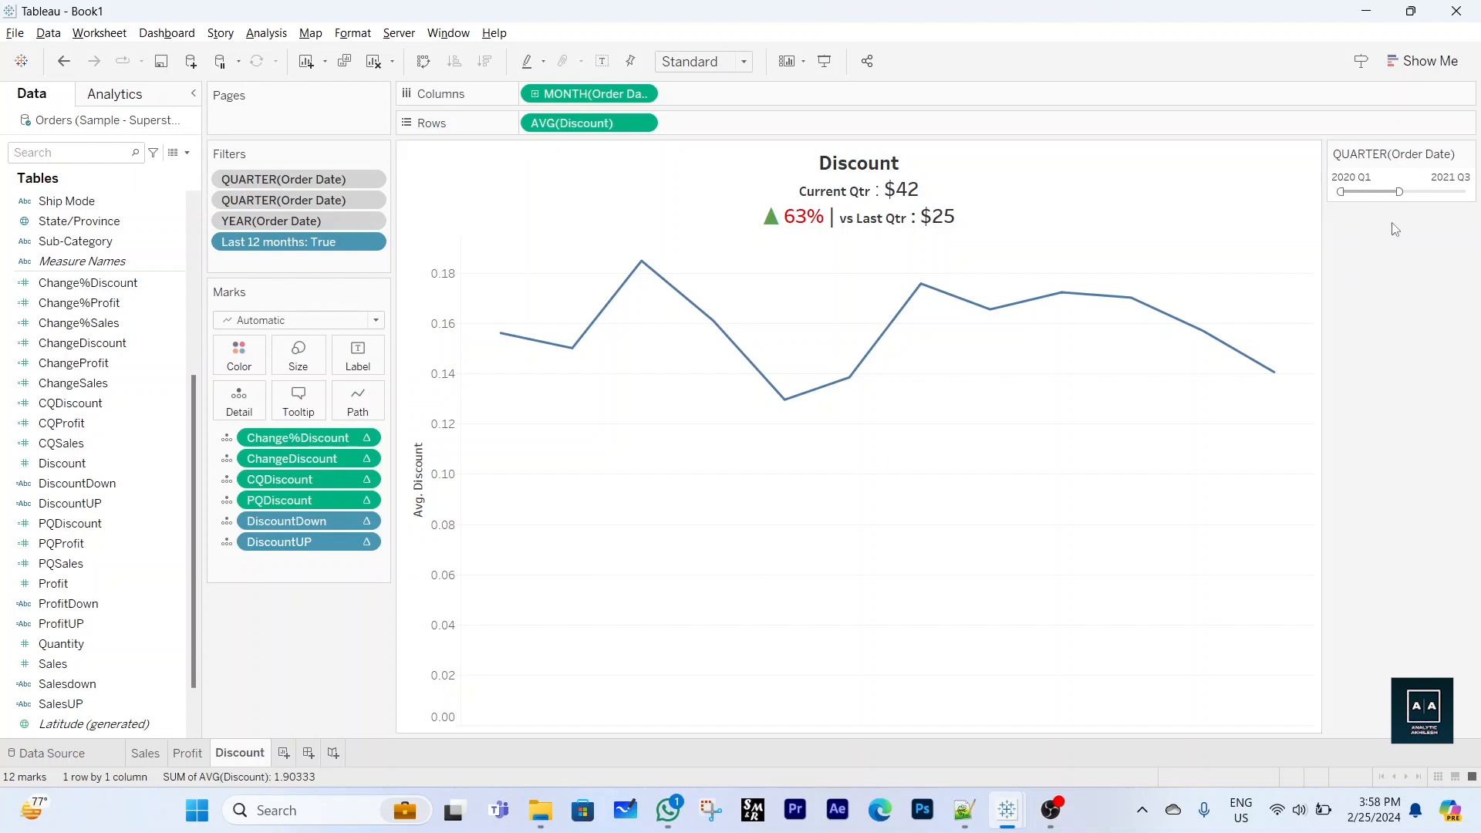
# Extend the Order Date quarter range to end at 2022 Q2, and check the Profit and Sales worksheets
pyautogui.moveTo(1398, 191); pyautogui.dragTo(1419, 193)
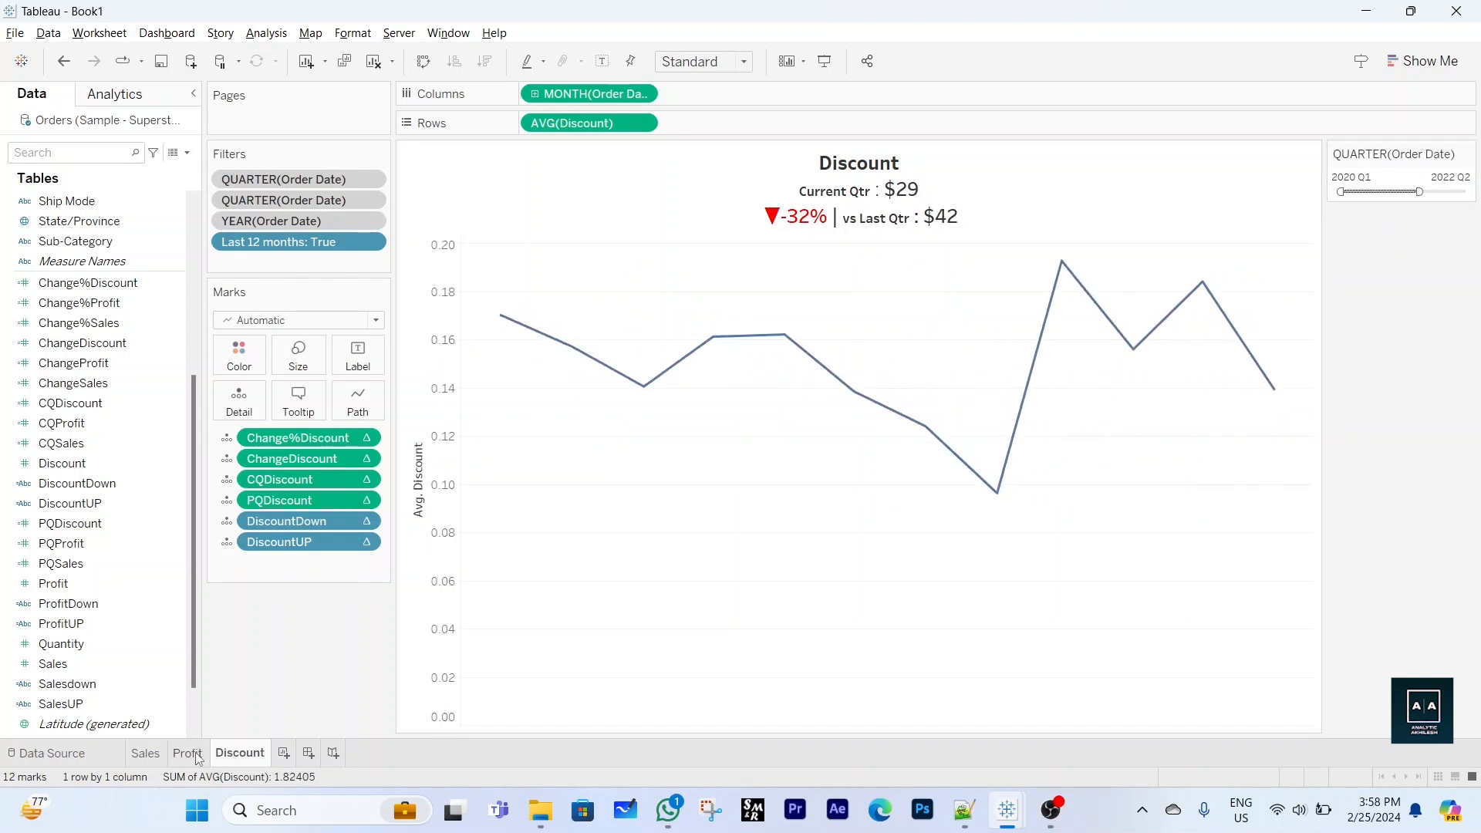
pyautogui.click(188, 753)
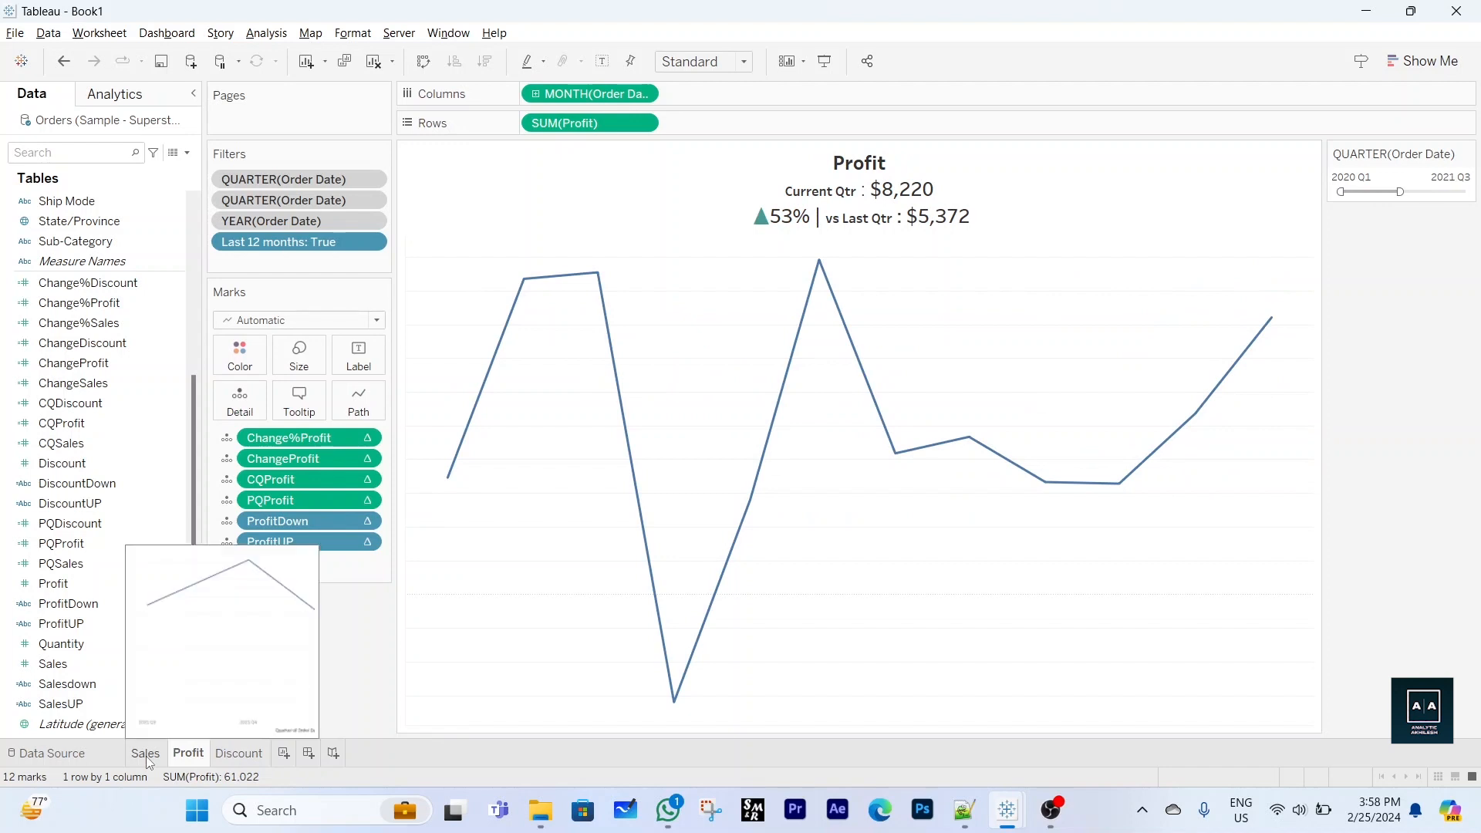
pyautogui.click(146, 756)
# Color the AGG(ProfitUP) field in the Profit worksheet's title green and accept the title
pyautogui.click(183, 754)
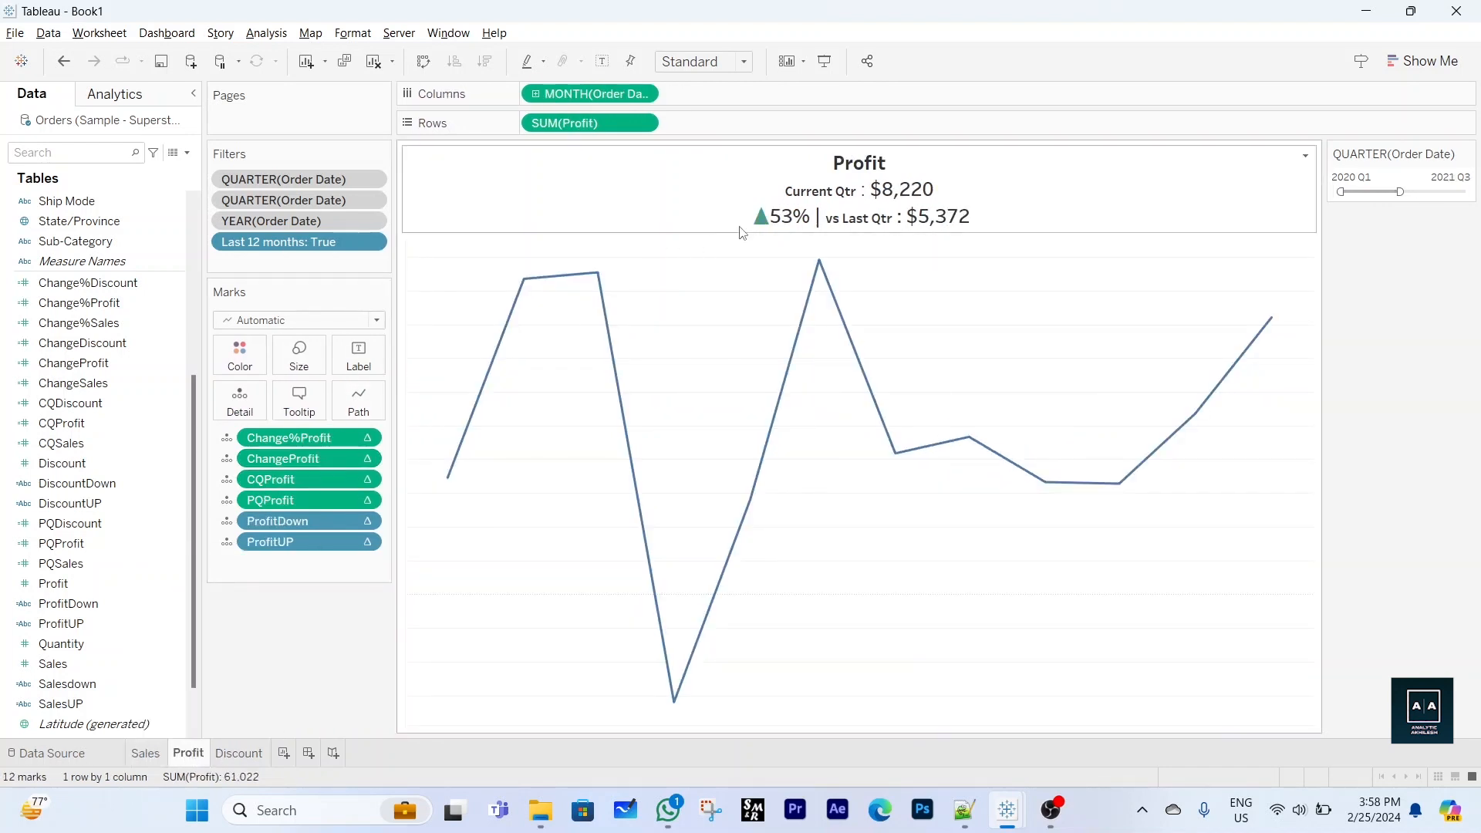
pyautogui.doubleClick(994, 199)
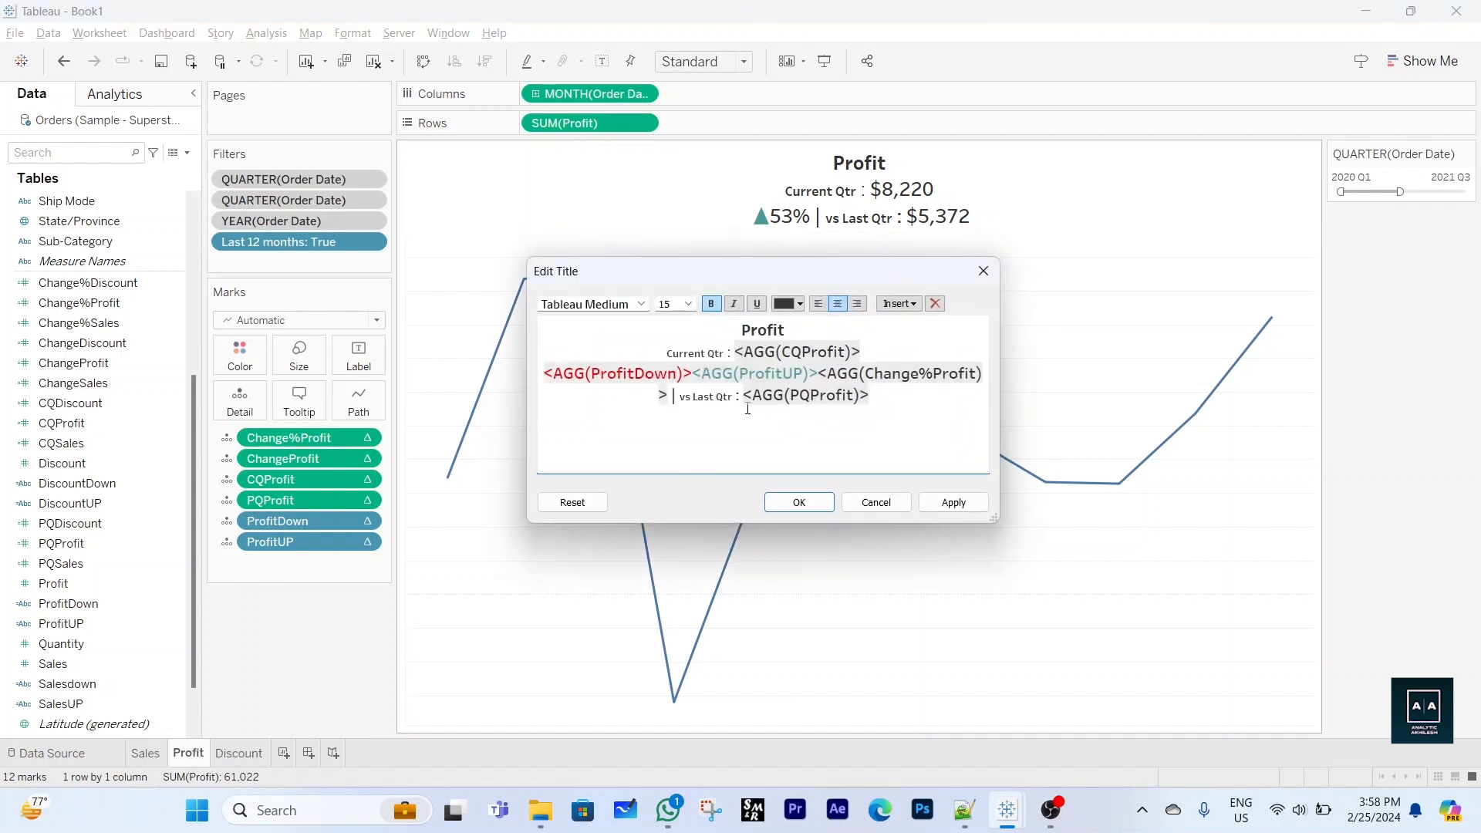
pyautogui.moveTo(819, 377); pyautogui.dragTo(692, 376)
pyautogui.click(799, 303)
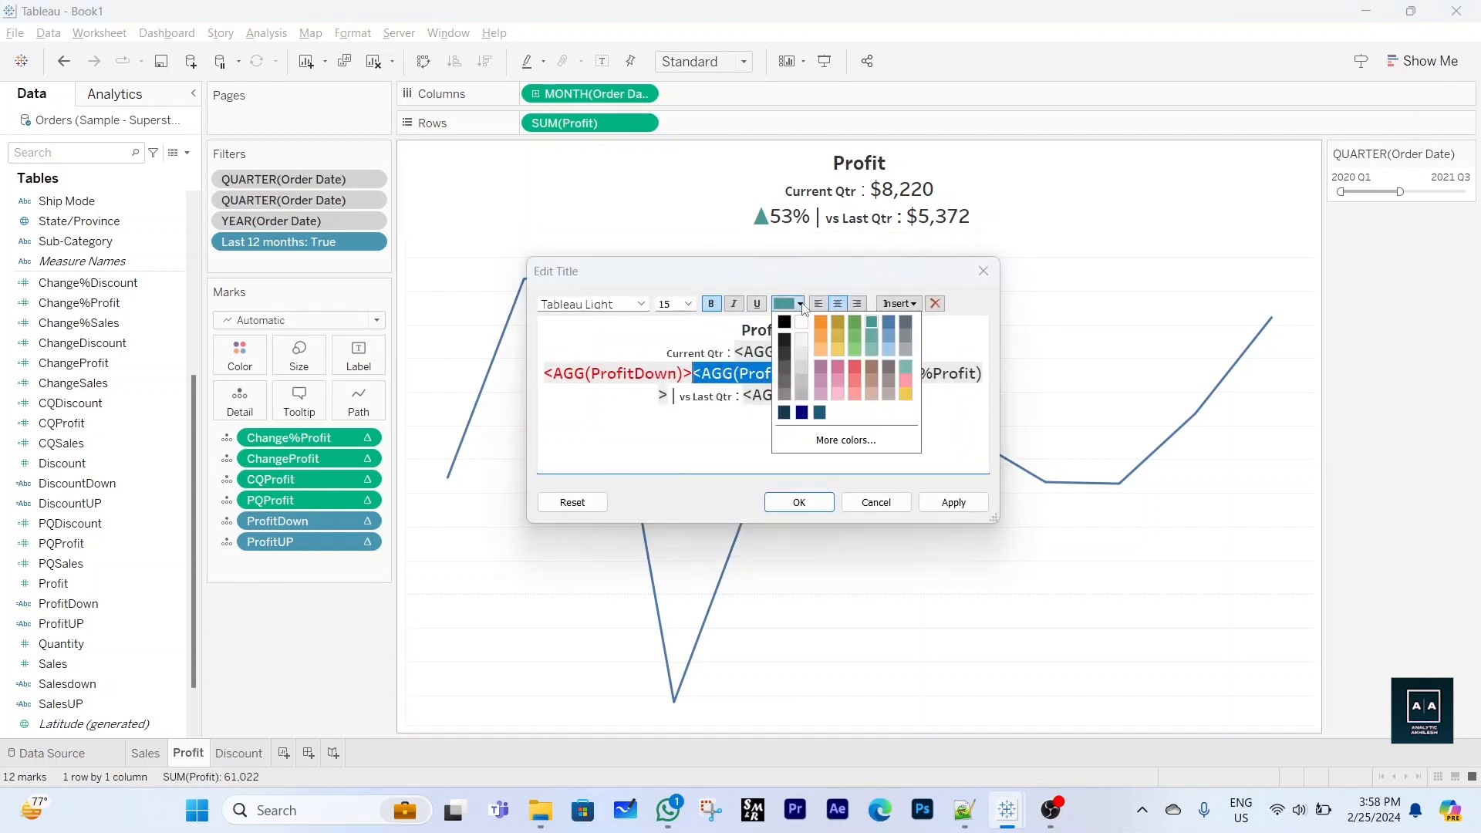
pyautogui.click(858, 319)
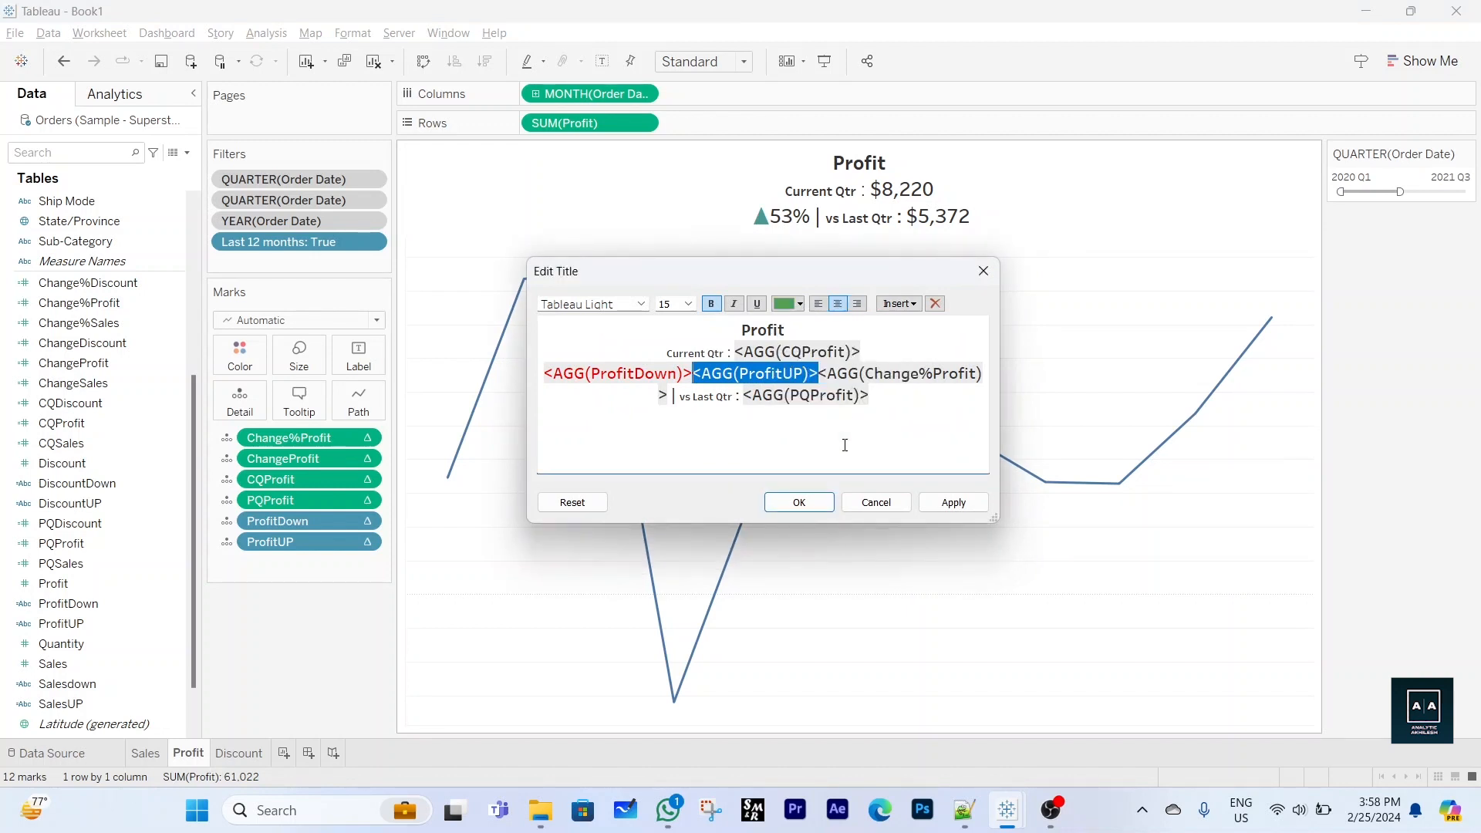
pyautogui.click(815, 503)
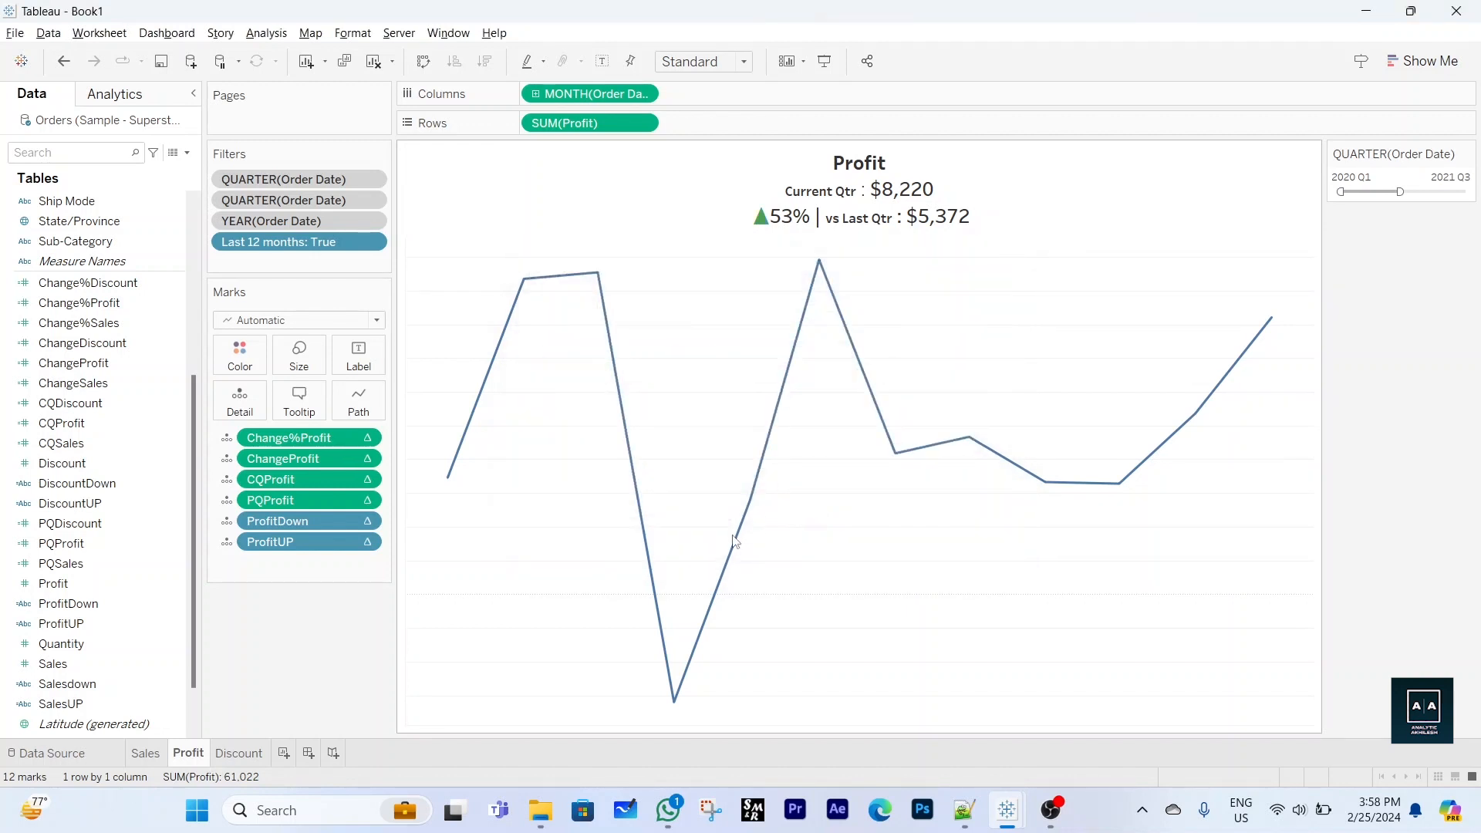
# Add a new blank worksheet after the Discount sheet
pyautogui.click(283, 754)
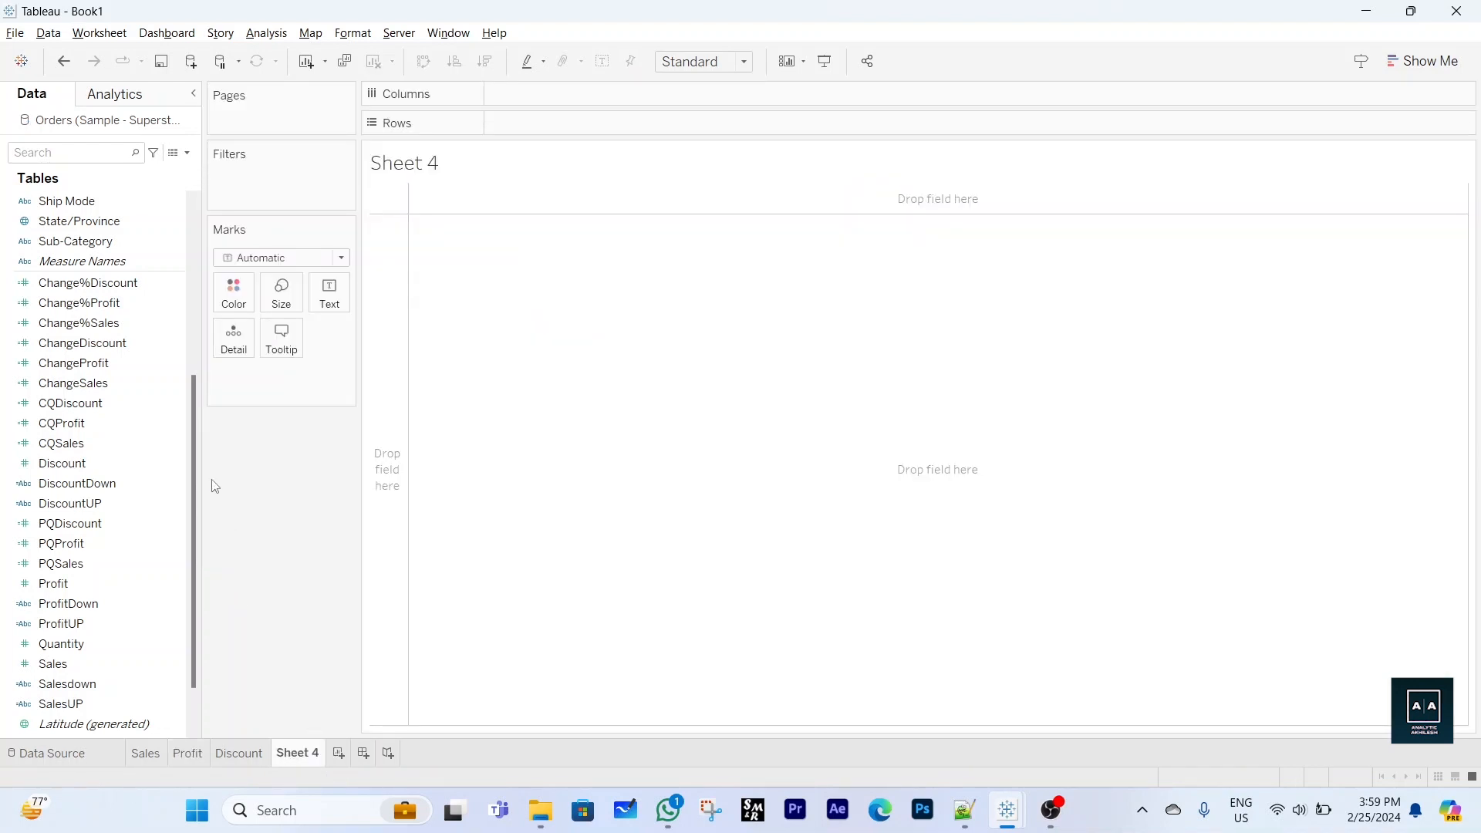
# Build a bar chart on Sheet 4 with Region on Rows and SUM(Sales) on Columns
pyautogui.moveTo(193, 488); pyautogui.dragTo(218, 302)
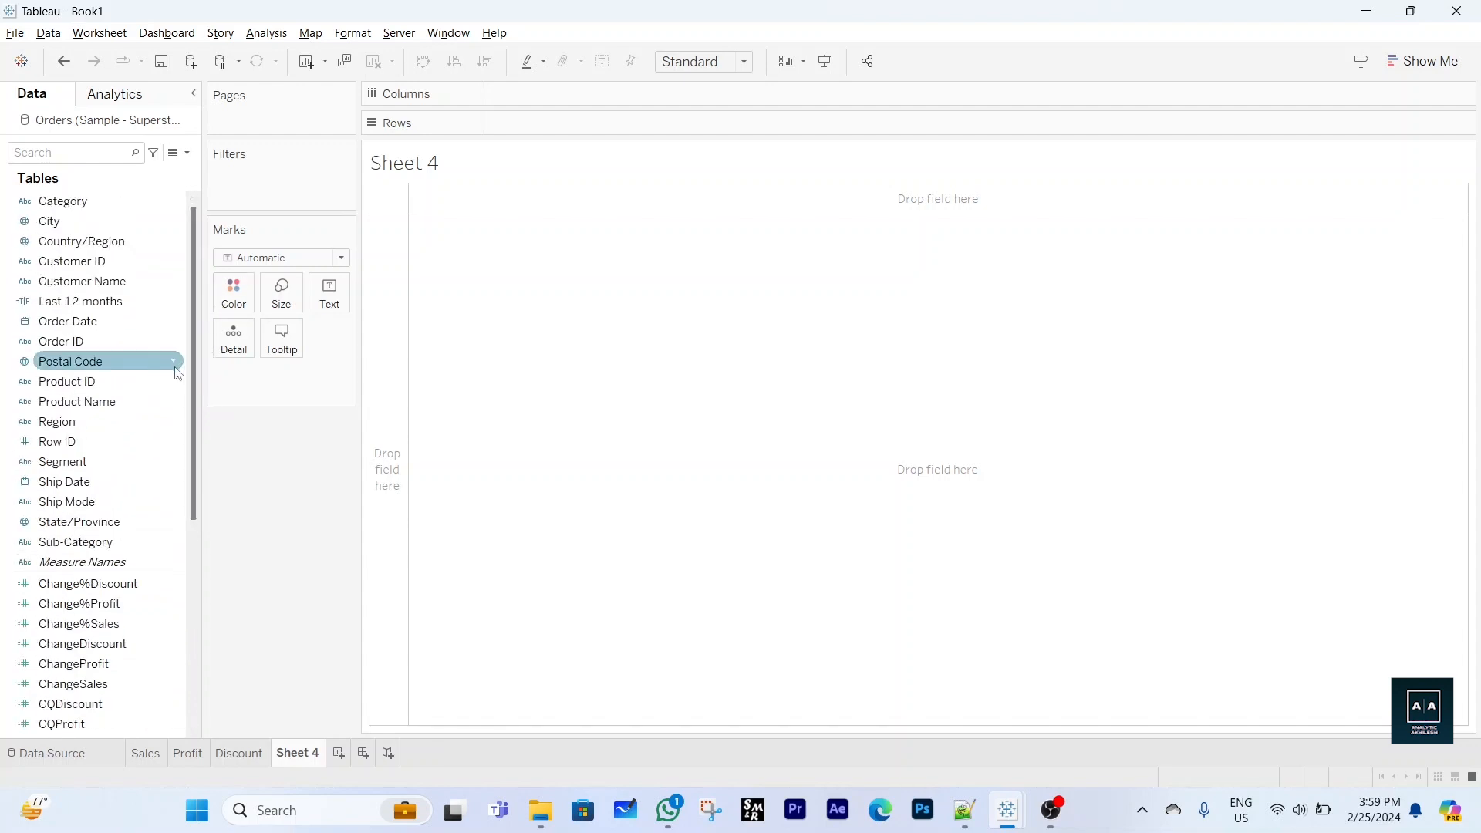
pyautogui.moveTo(81, 429); pyautogui.dragTo(528, 131)
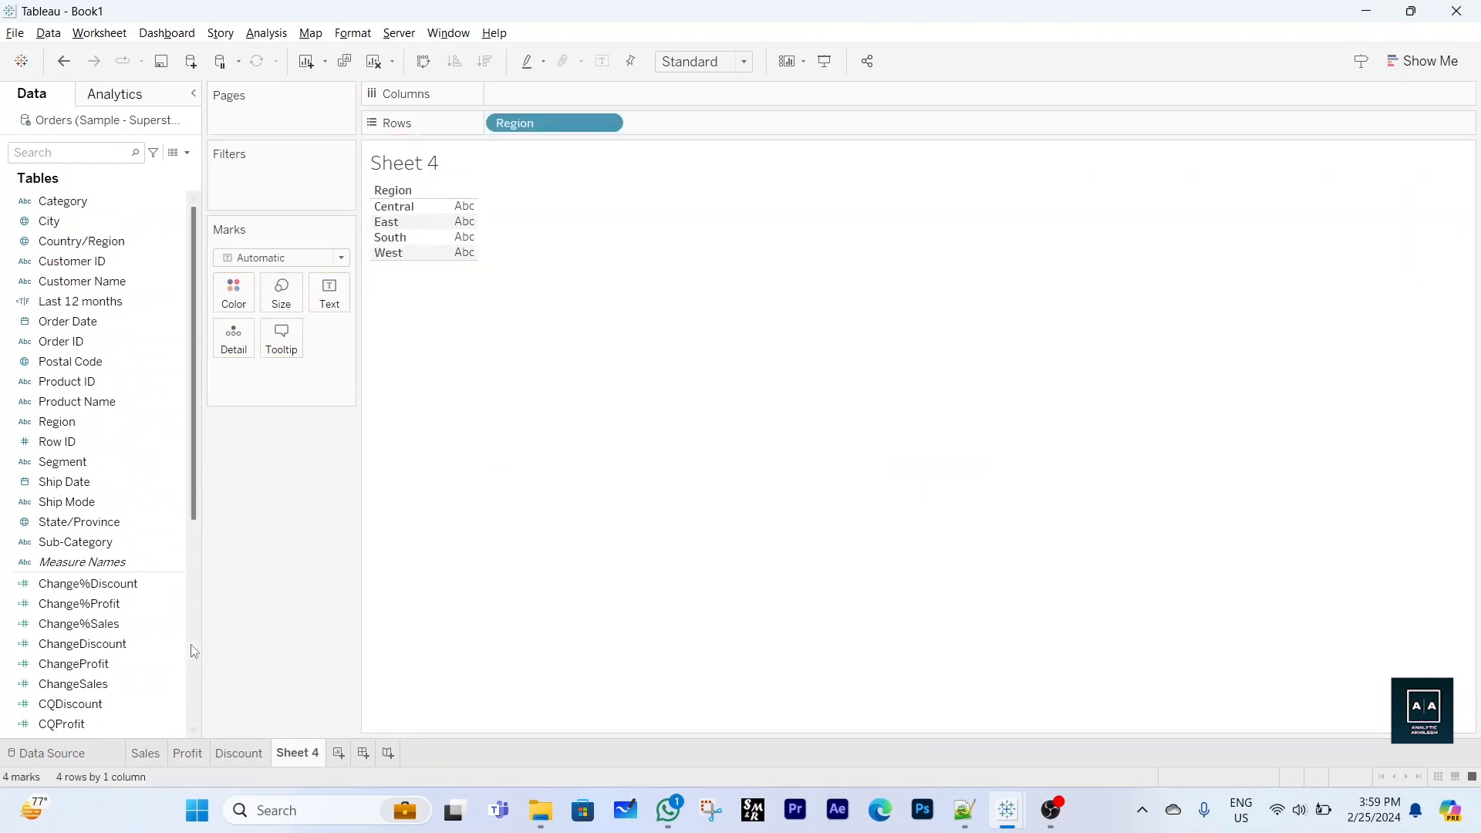
pyautogui.scroll(-4, 103, 657)
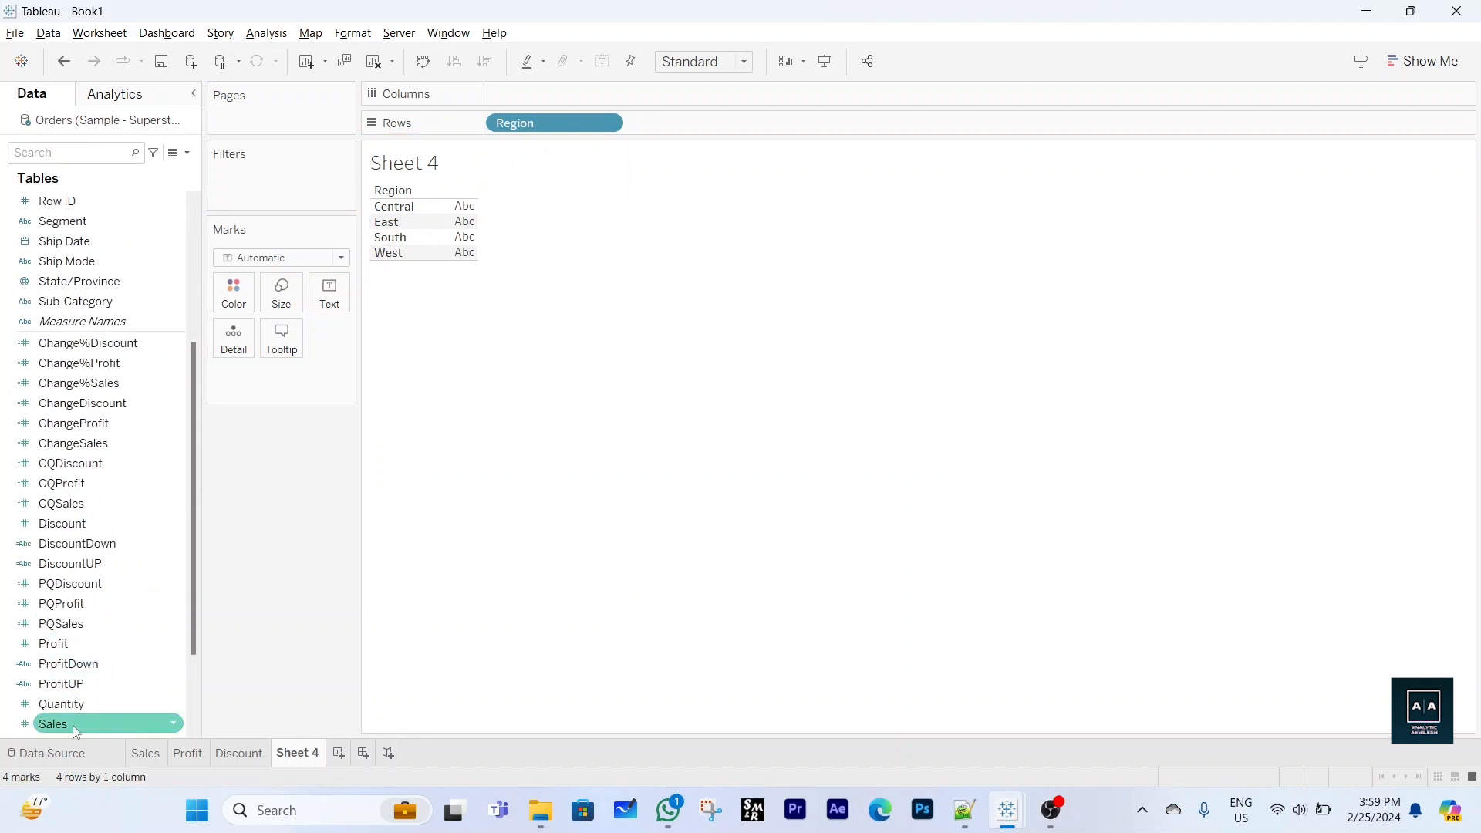
pyautogui.moveTo(71, 725); pyautogui.dragTo(577, 103)
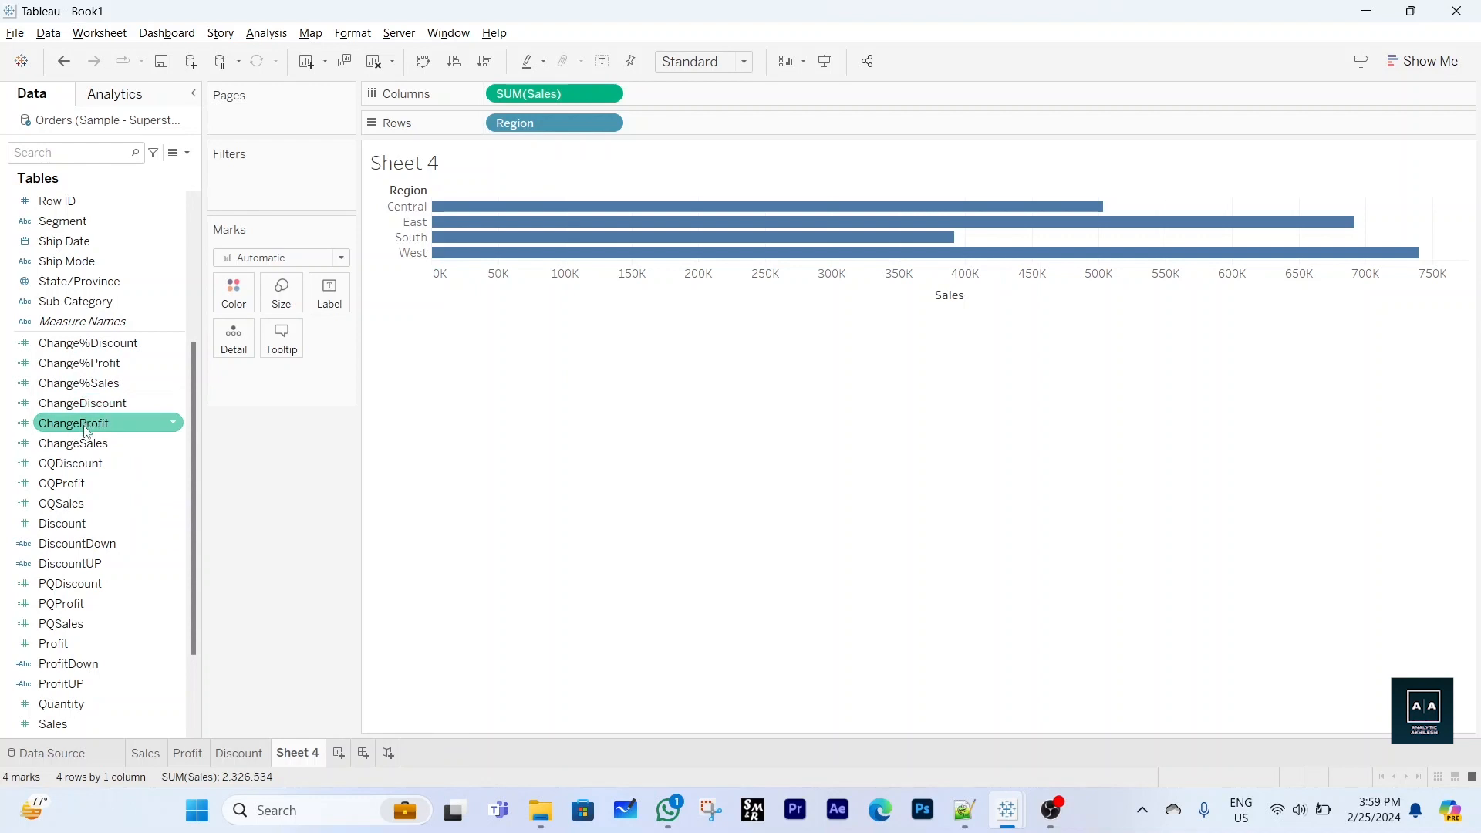
pyautogui.scroll(3, 86, 431)
pyautogui.scroll(1, 86, 432)
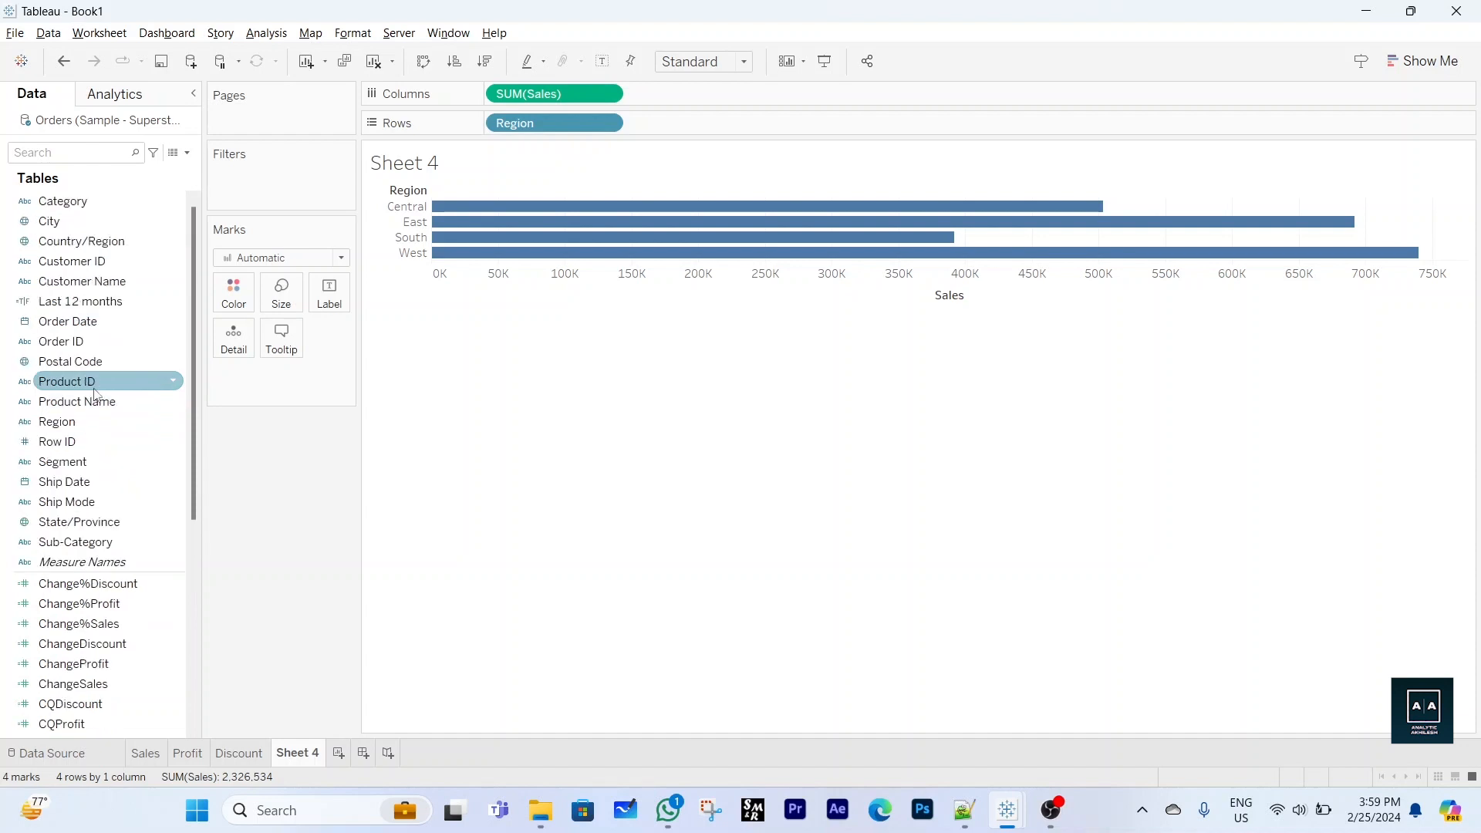
pyautogui.click(75, 324)
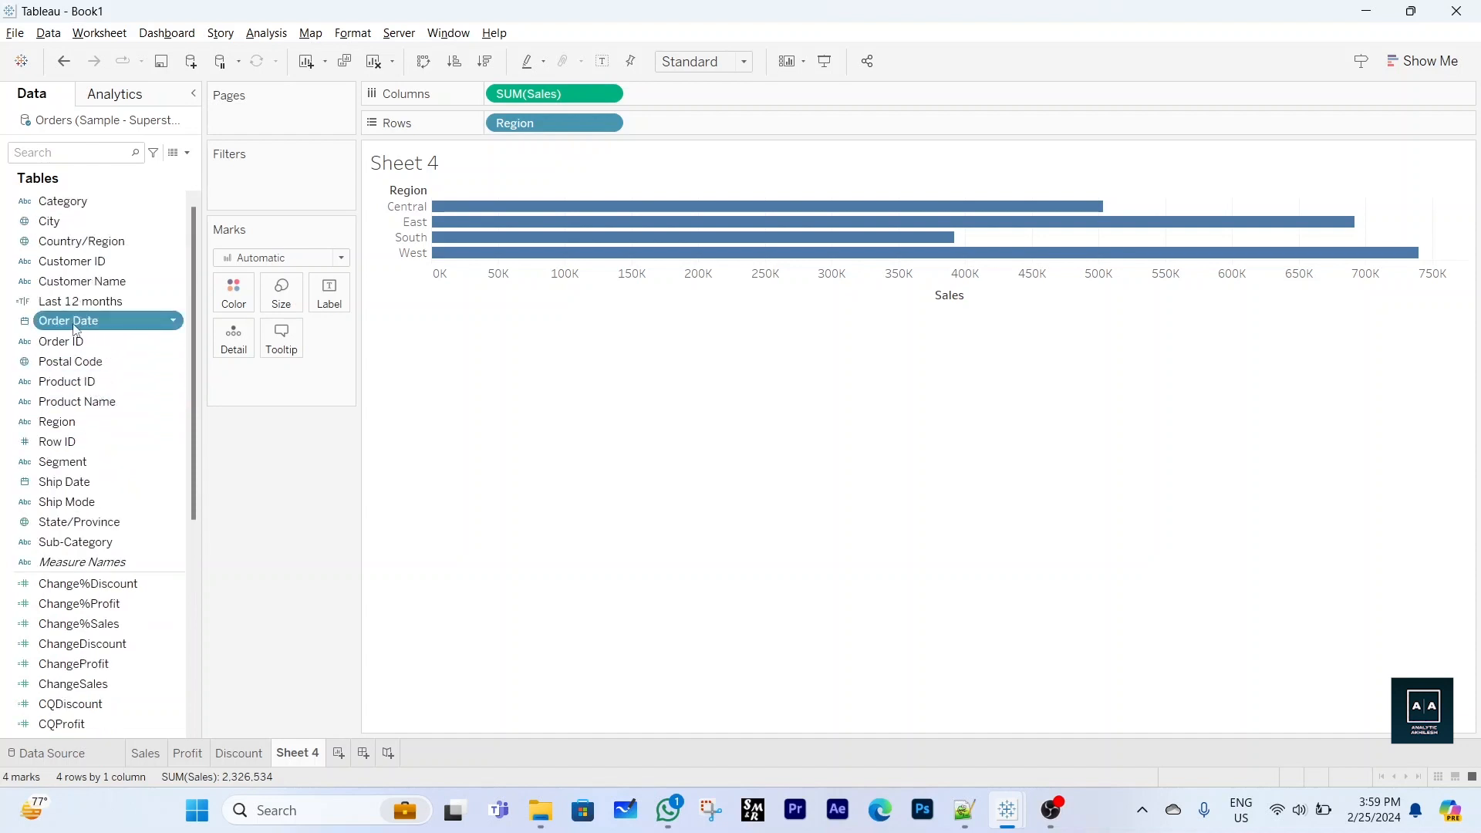
pyautogui.moveTo(83, 329); pyautogui.dragTo(659, 139)
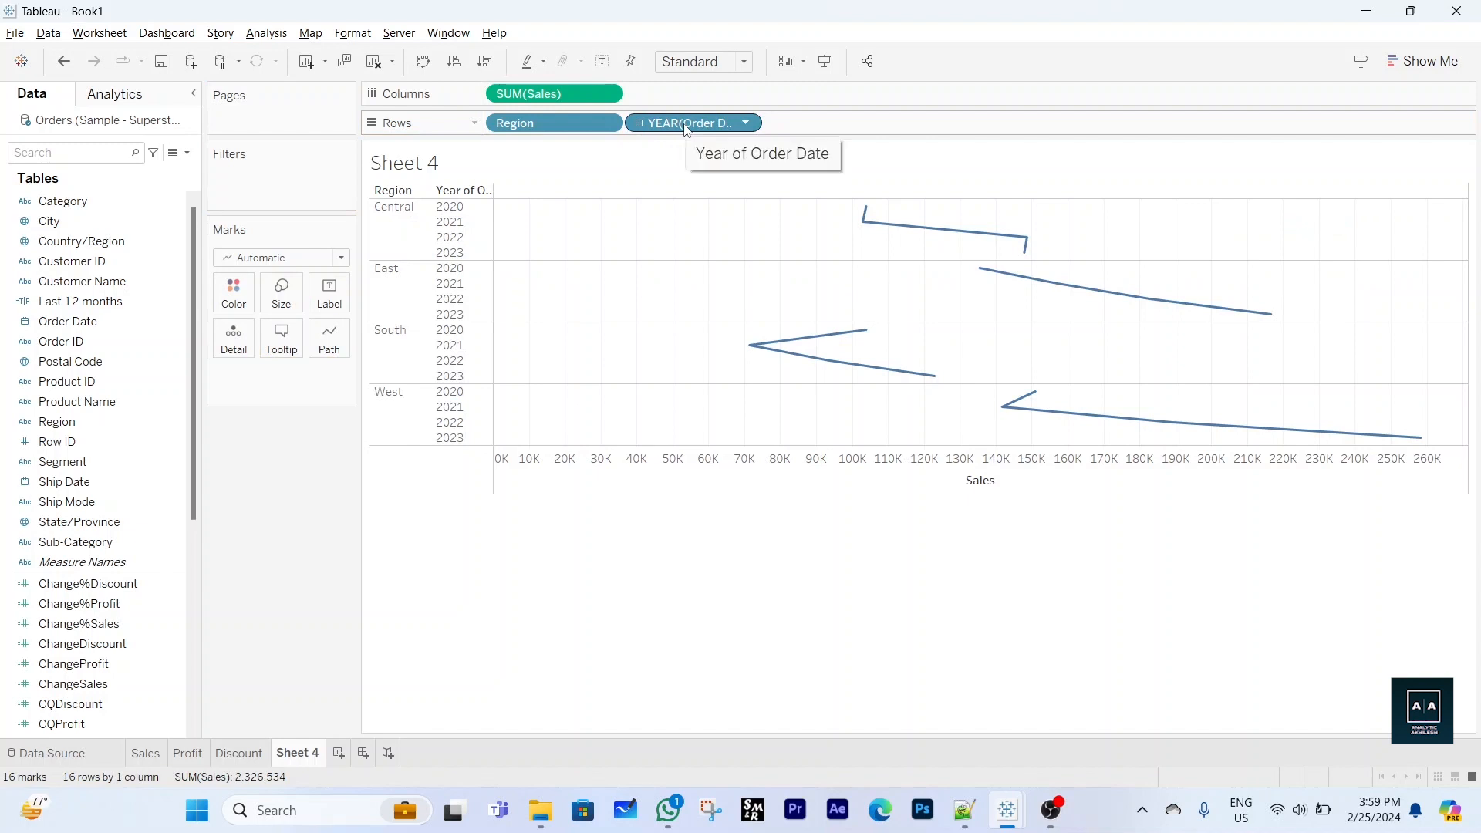
pyautogui.moveTo(686, 129); pyautogui.dragTo(604, 188)
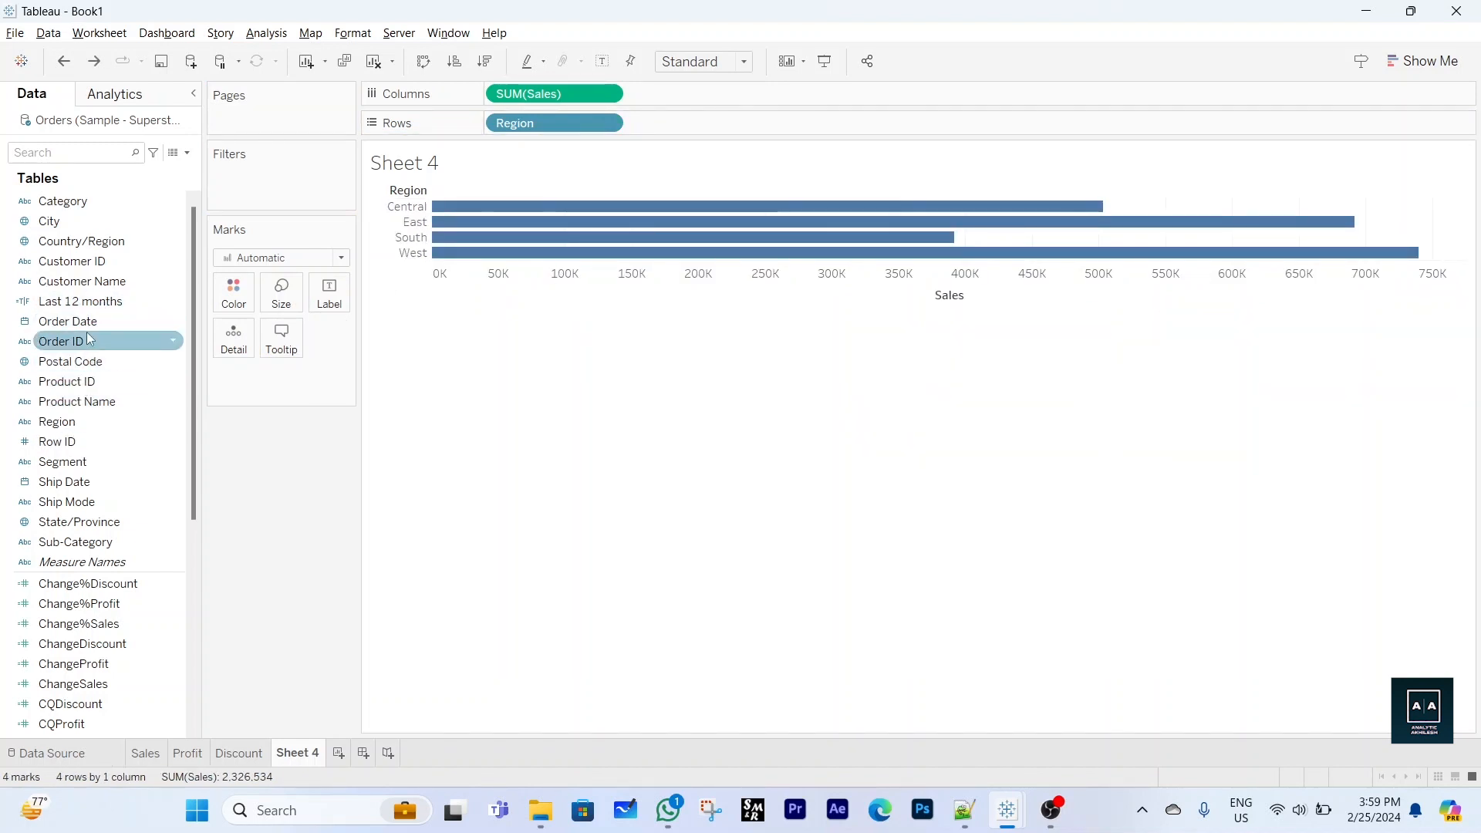
# Add Order Date to Rows beside Region as the continuous MONTH(Order Date)
pyautogui.moveTo(73, 322); pyautogui.dragTo(677, 132)
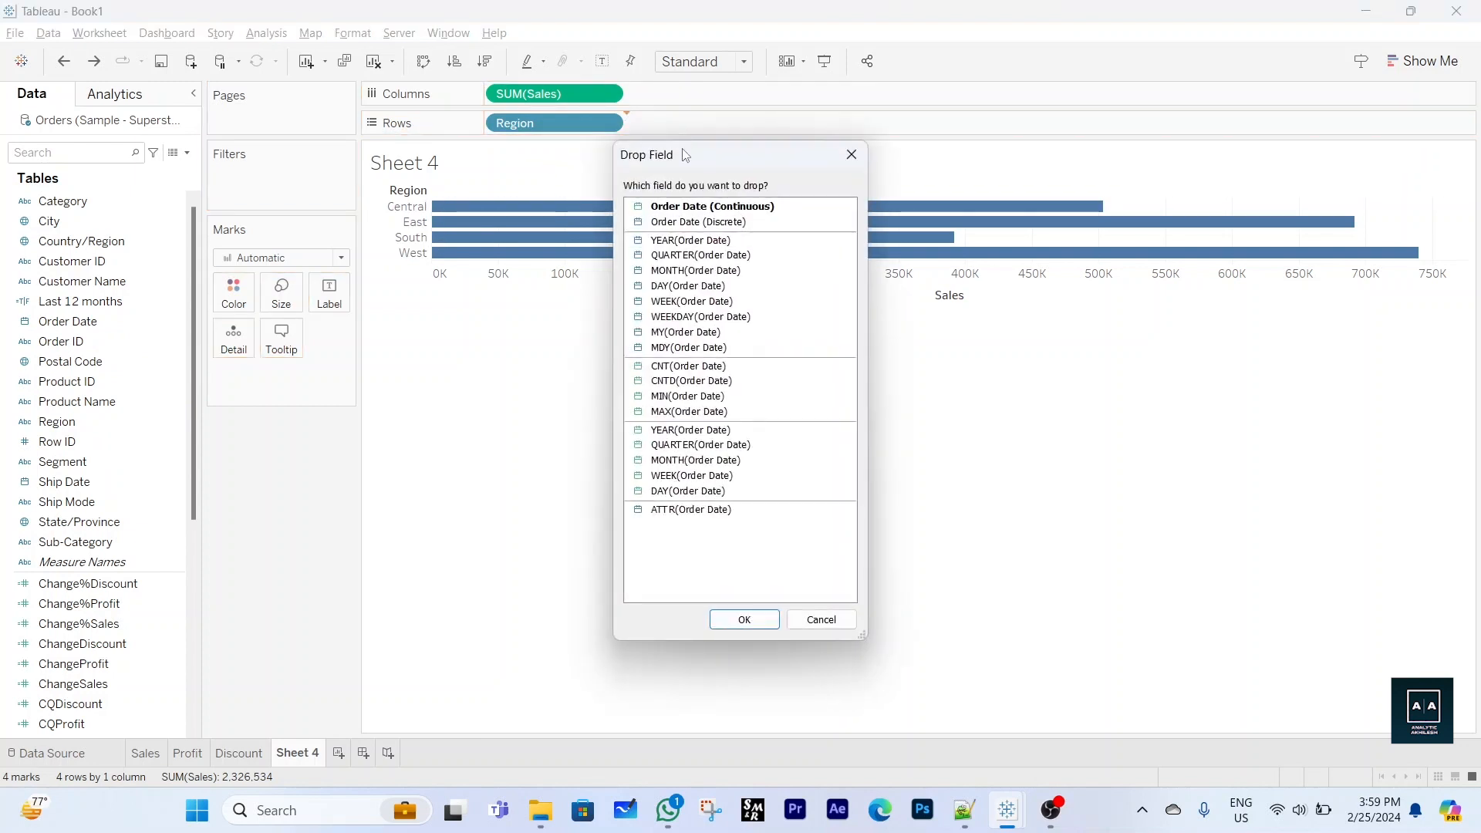
pyautogui.click(697, 461)
pyautogui.click(744, 619)
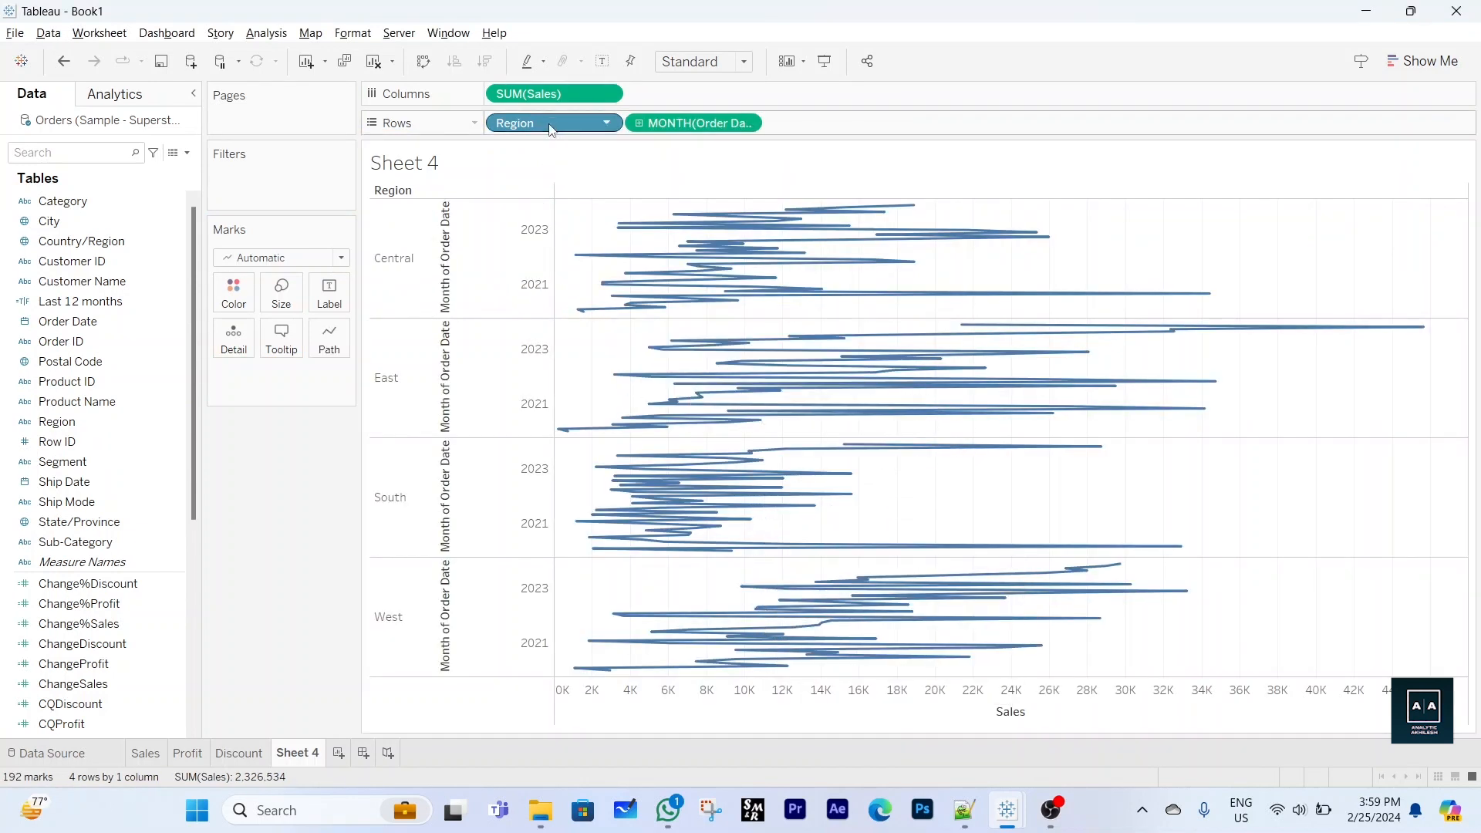
# Swap the axes so months run across Columns, with Region placed before SUM(Sales) on Rows
pyautogui.moveTo(547, 131); pyautogui.dragTo(128, 336)
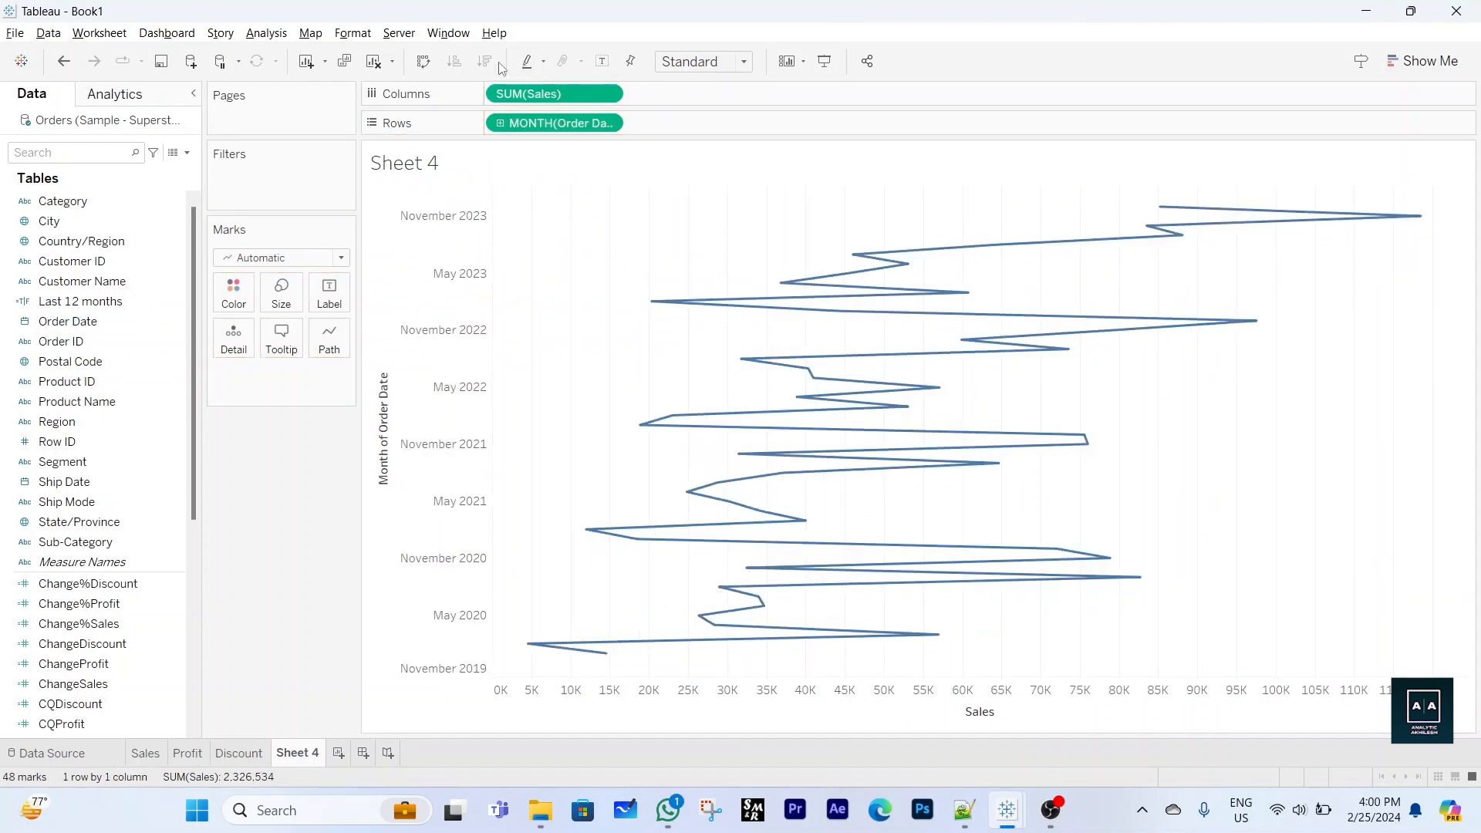
pyautogui.click(430, 63)
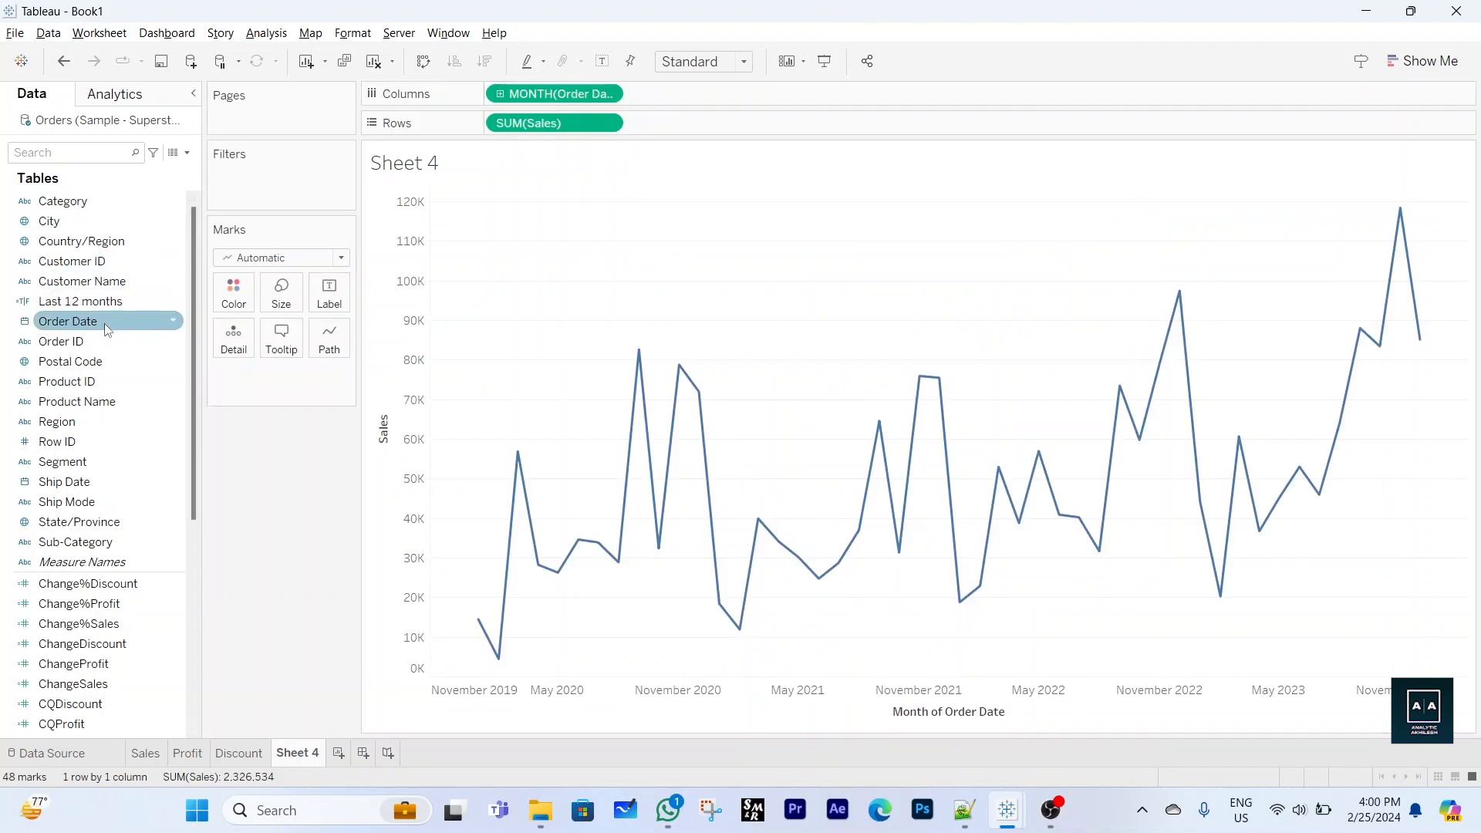
pyautogui.moveTo(81, 422); pyautogui.dragTo(489, 132)
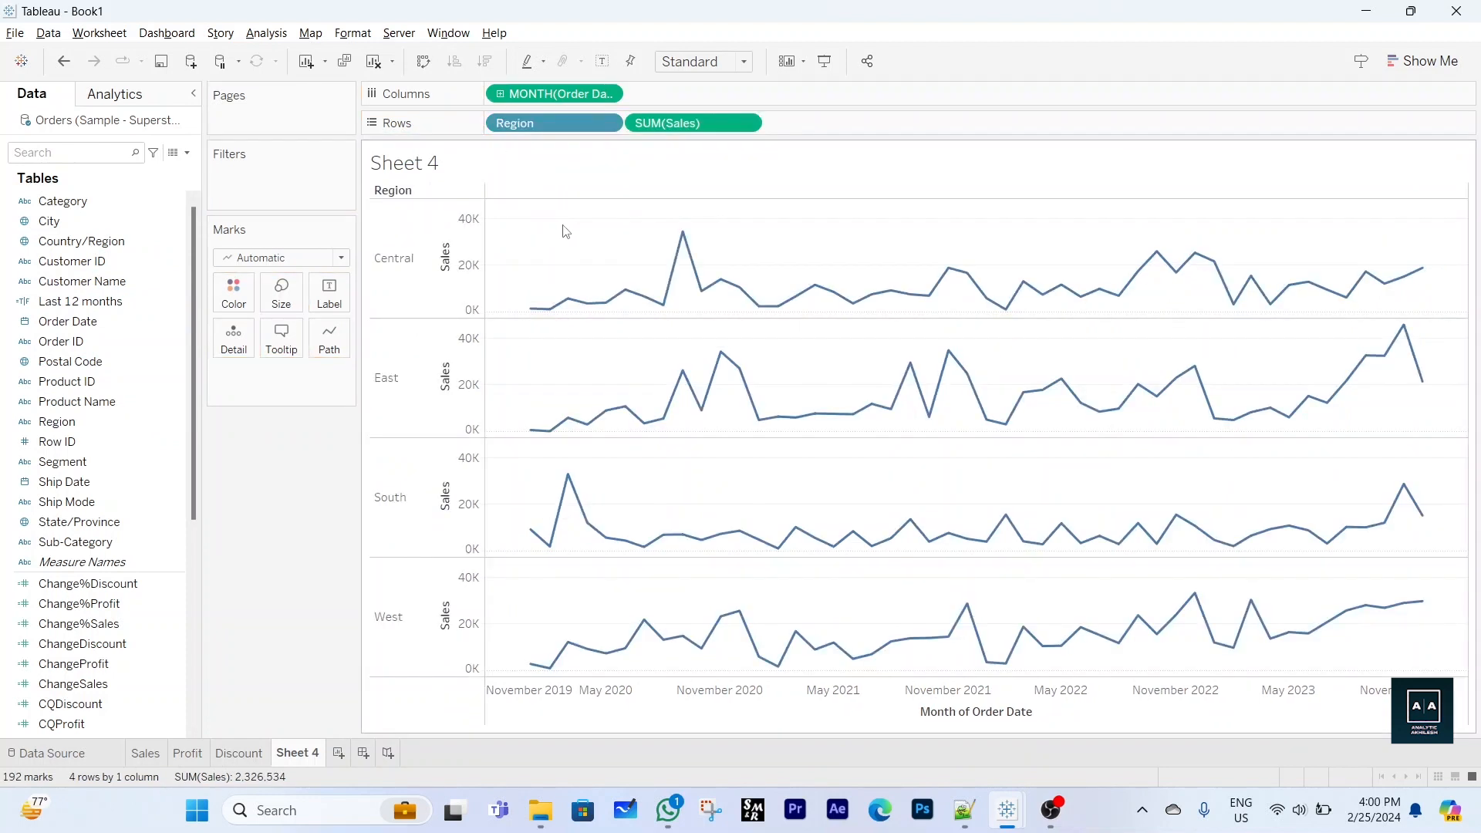
# Hide the Sales axis header and the Region field label for rows
pyautogui.rightClick(475, 252)
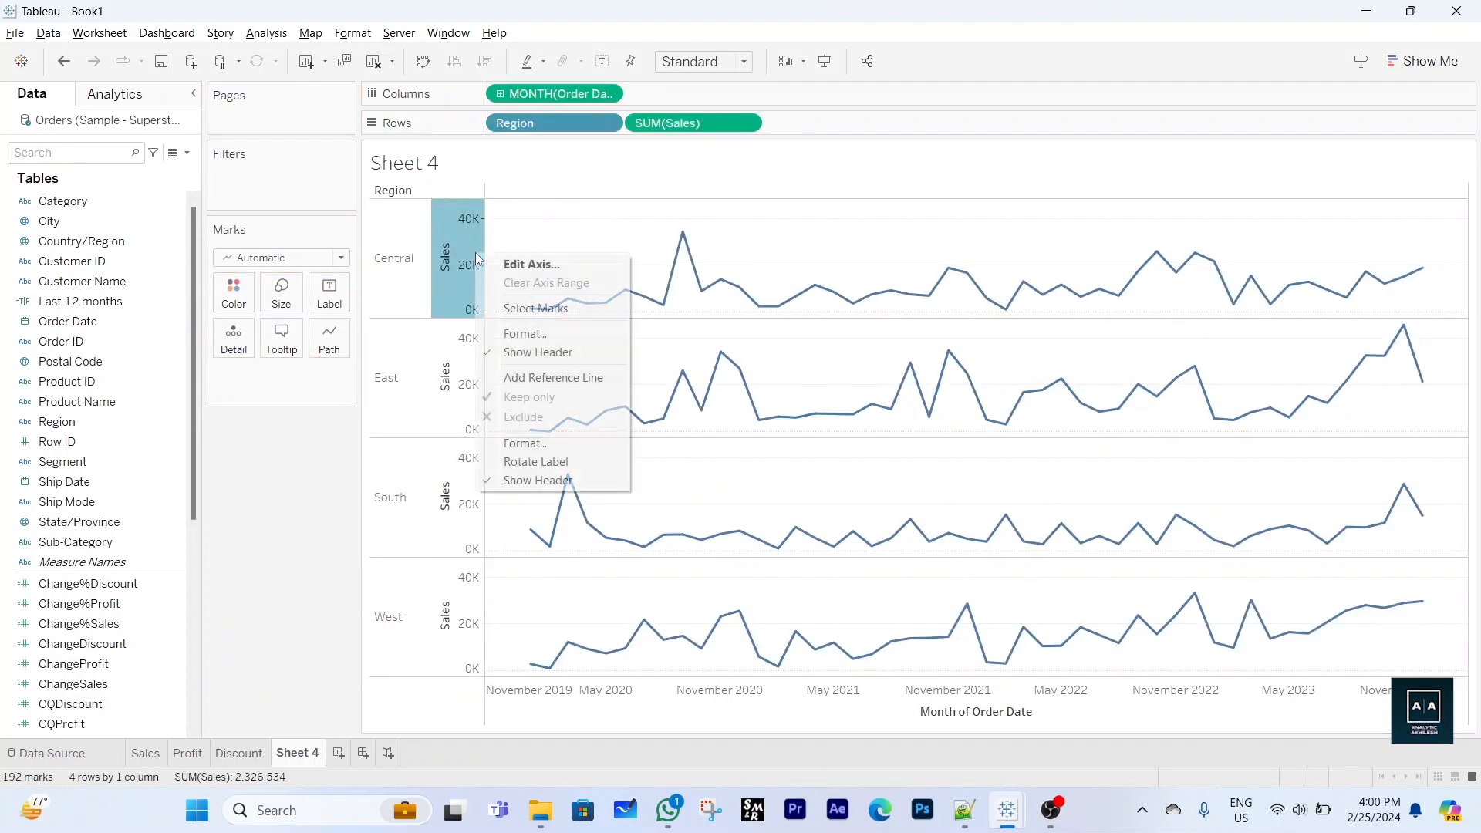
pyautogui.click(538, 351)
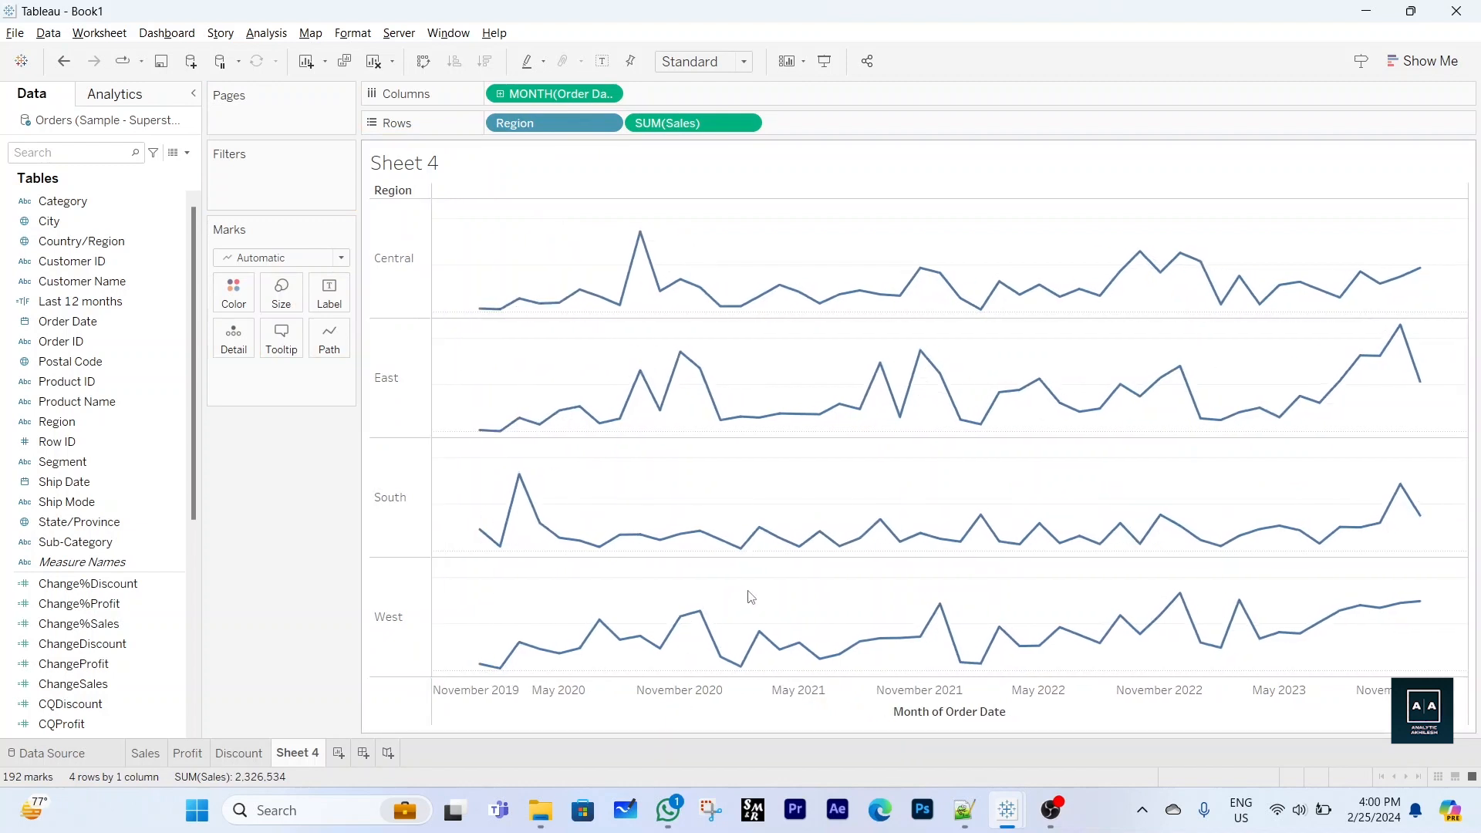
pyautogui.rightClick(407, 193)
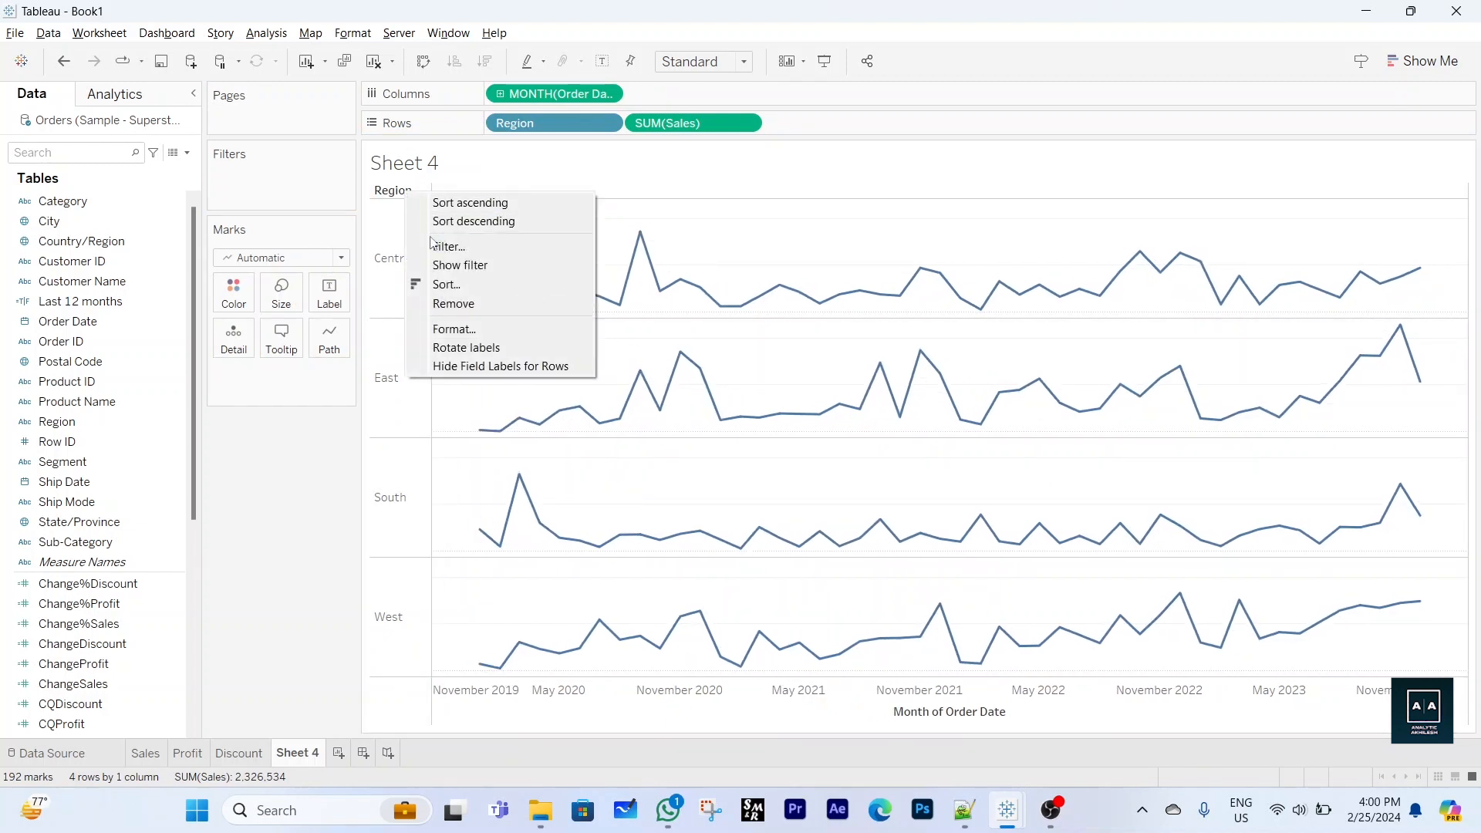
pyautogui.click(474, 368)
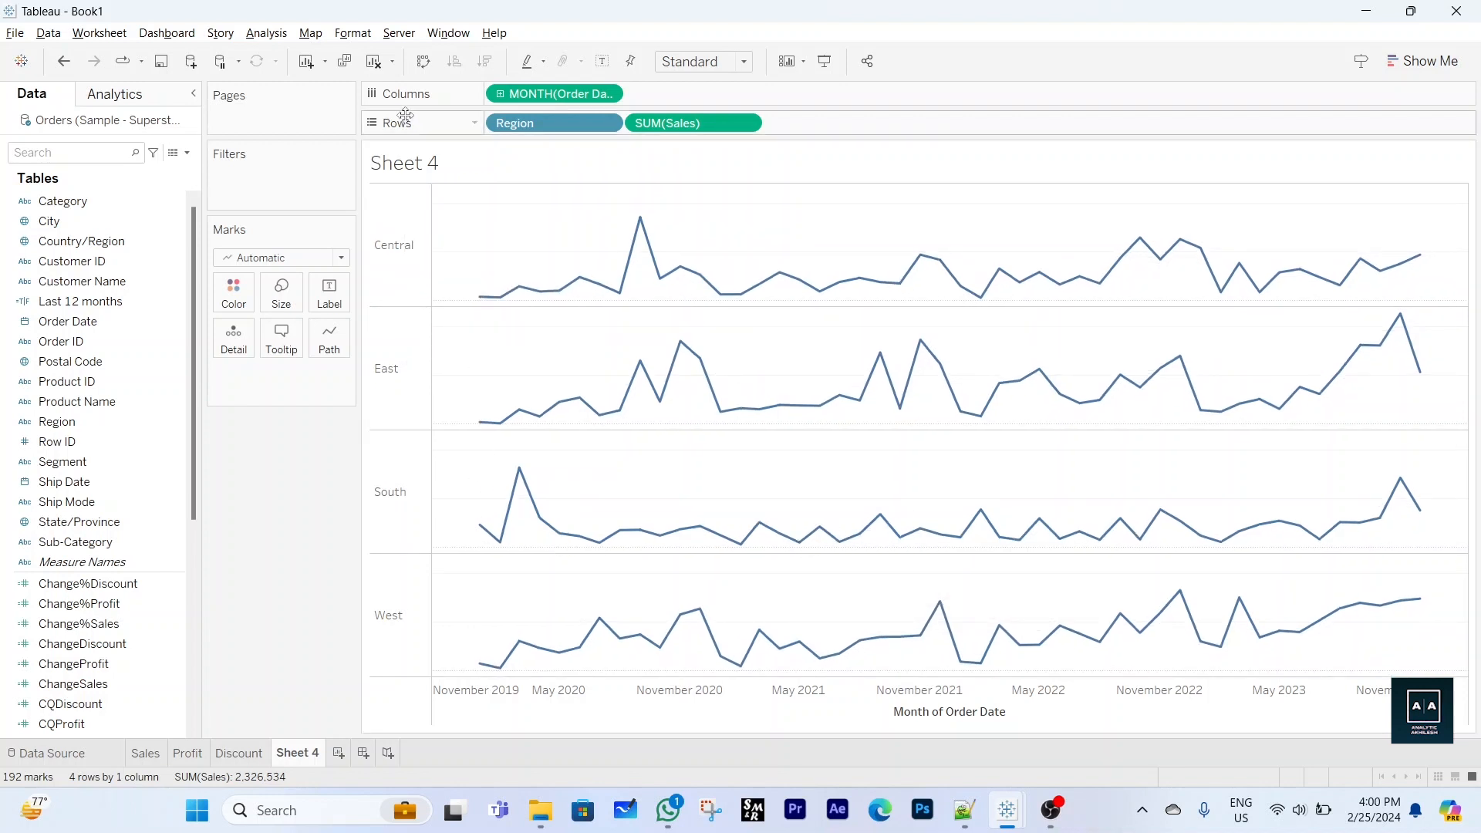
# Replace the sheet title with "Region - Sales Amount", made bold and centered
pyautogui.doubleClick(409, 174)
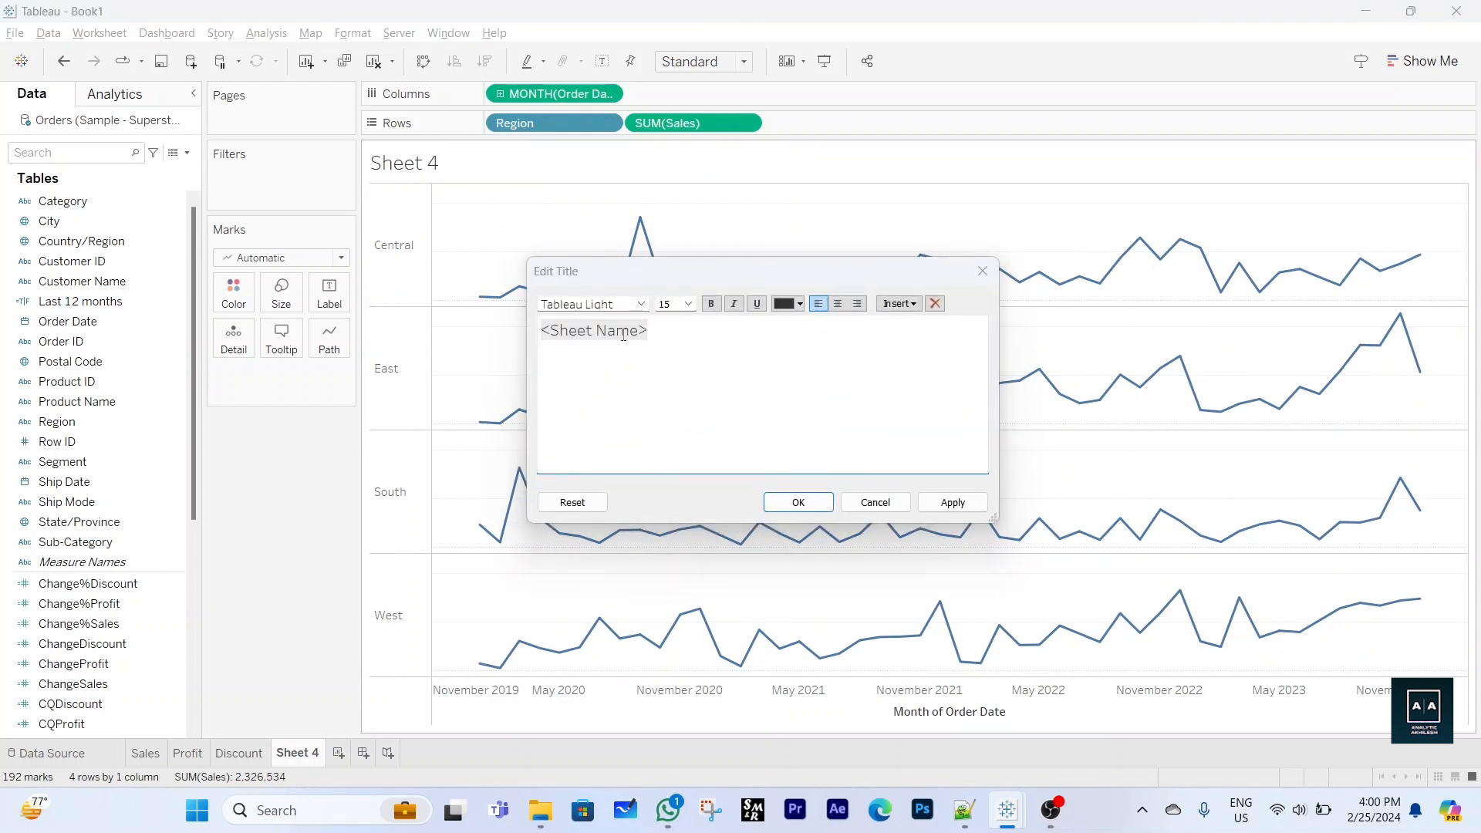
pyautogui.moveTo(549, 344); pyautogui.dragTo(535, 339)
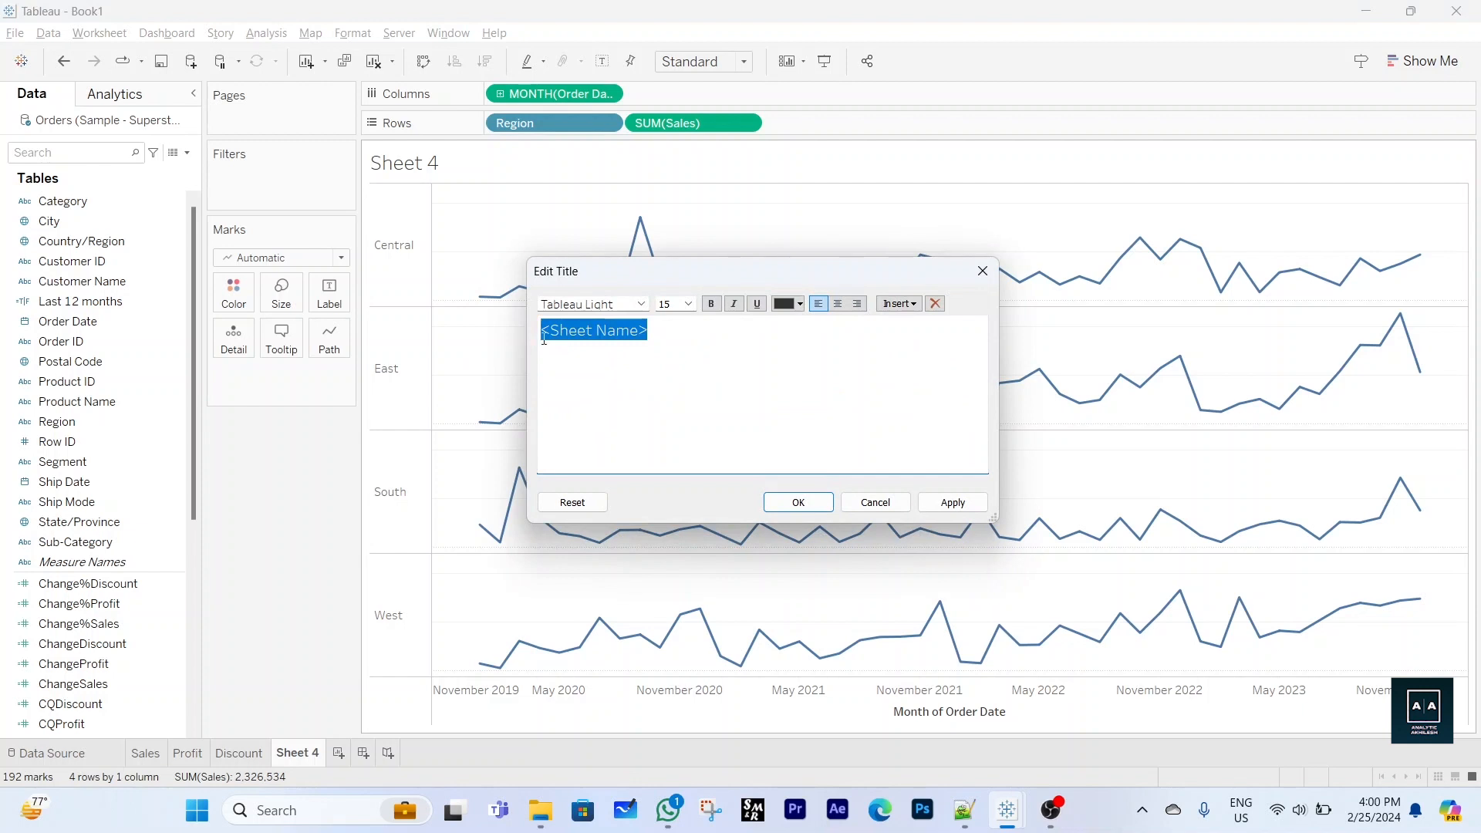
pyautogui.write('Region -')
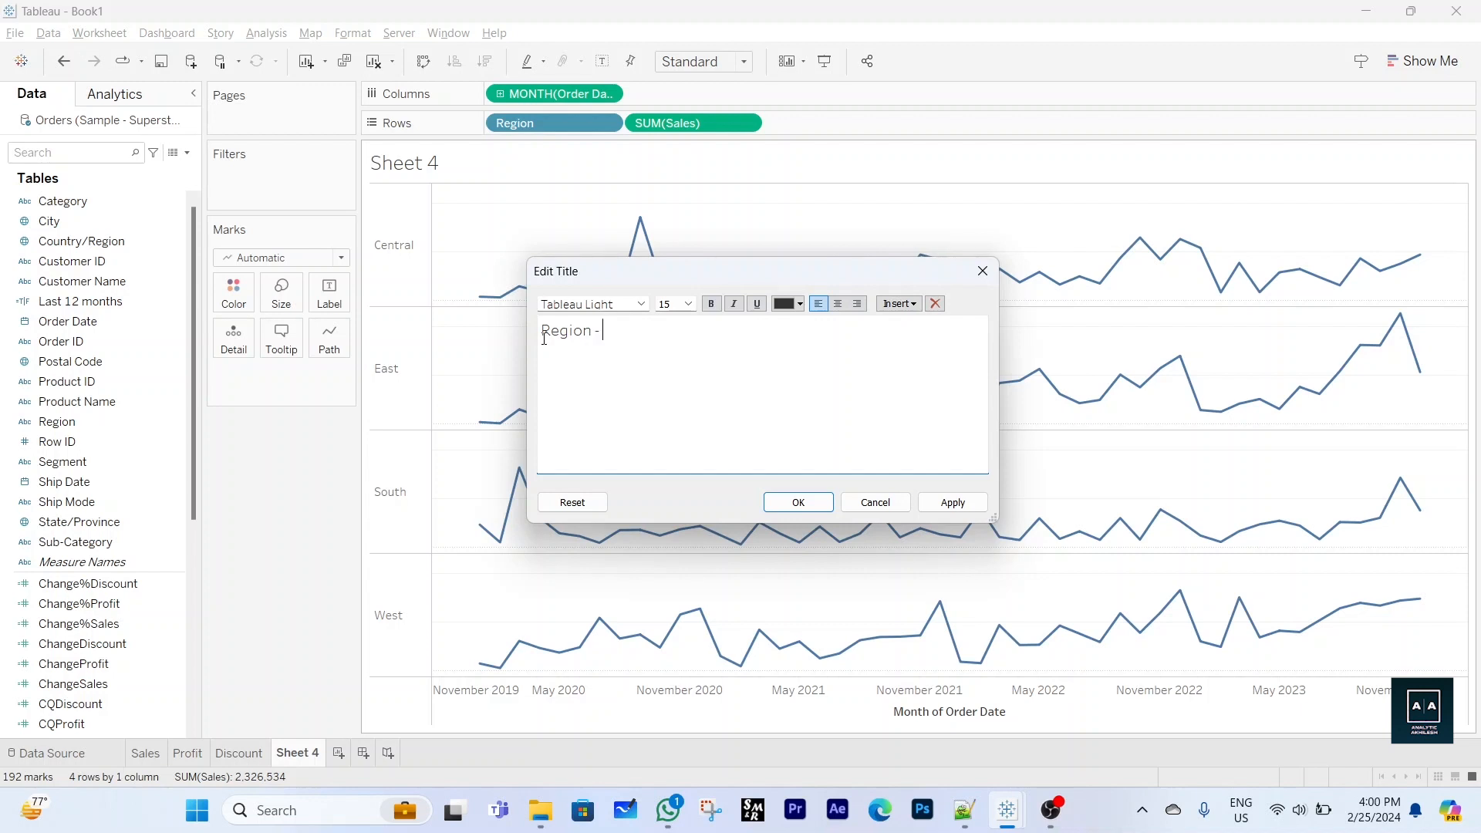
pyautogui.write('Sales Amount')
pyautogui.hotkey('ctrl', 'a')
pyautogui.click(712, 304)
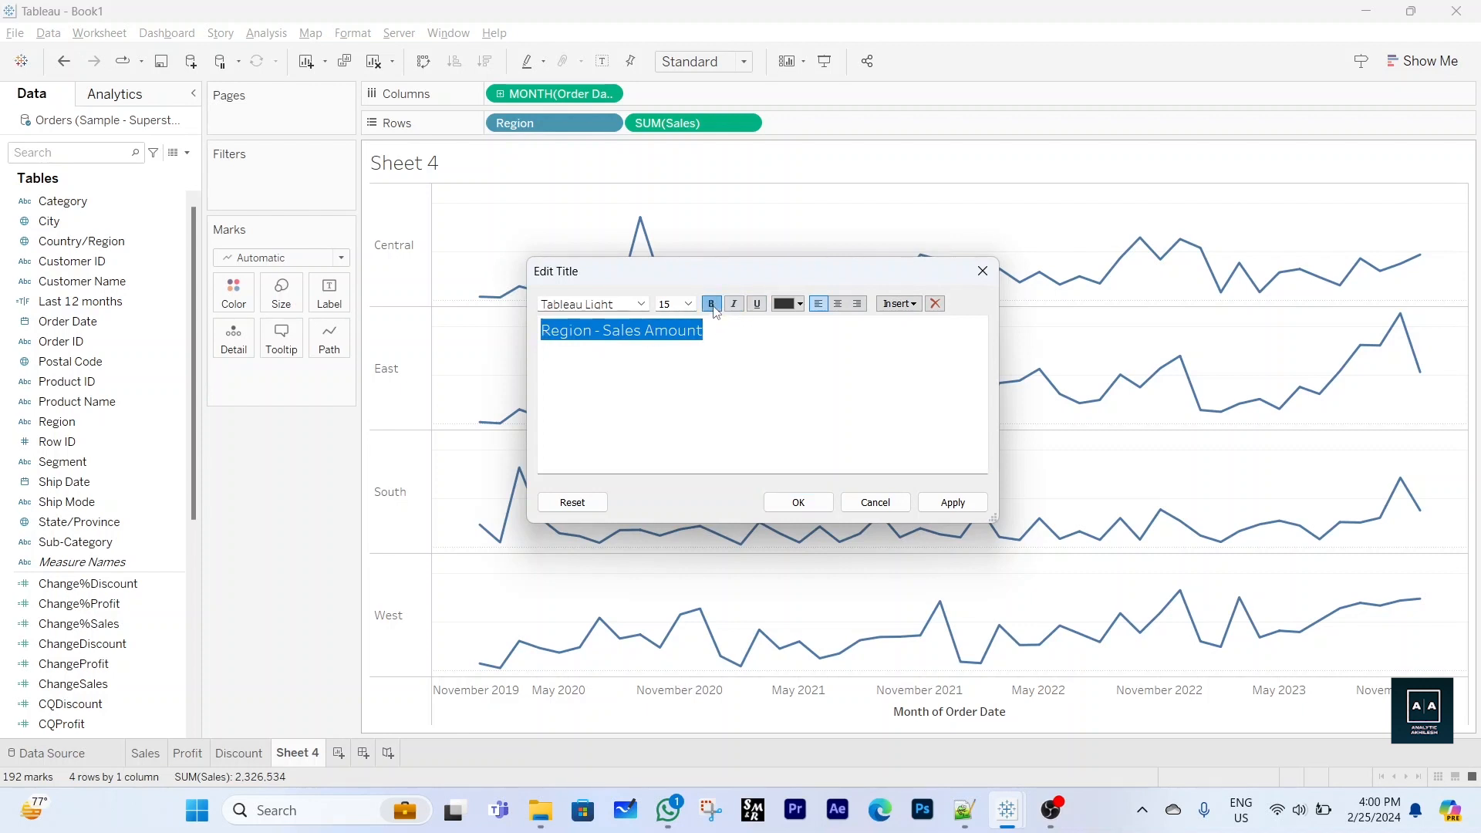
pyautogui.click(838, 305)
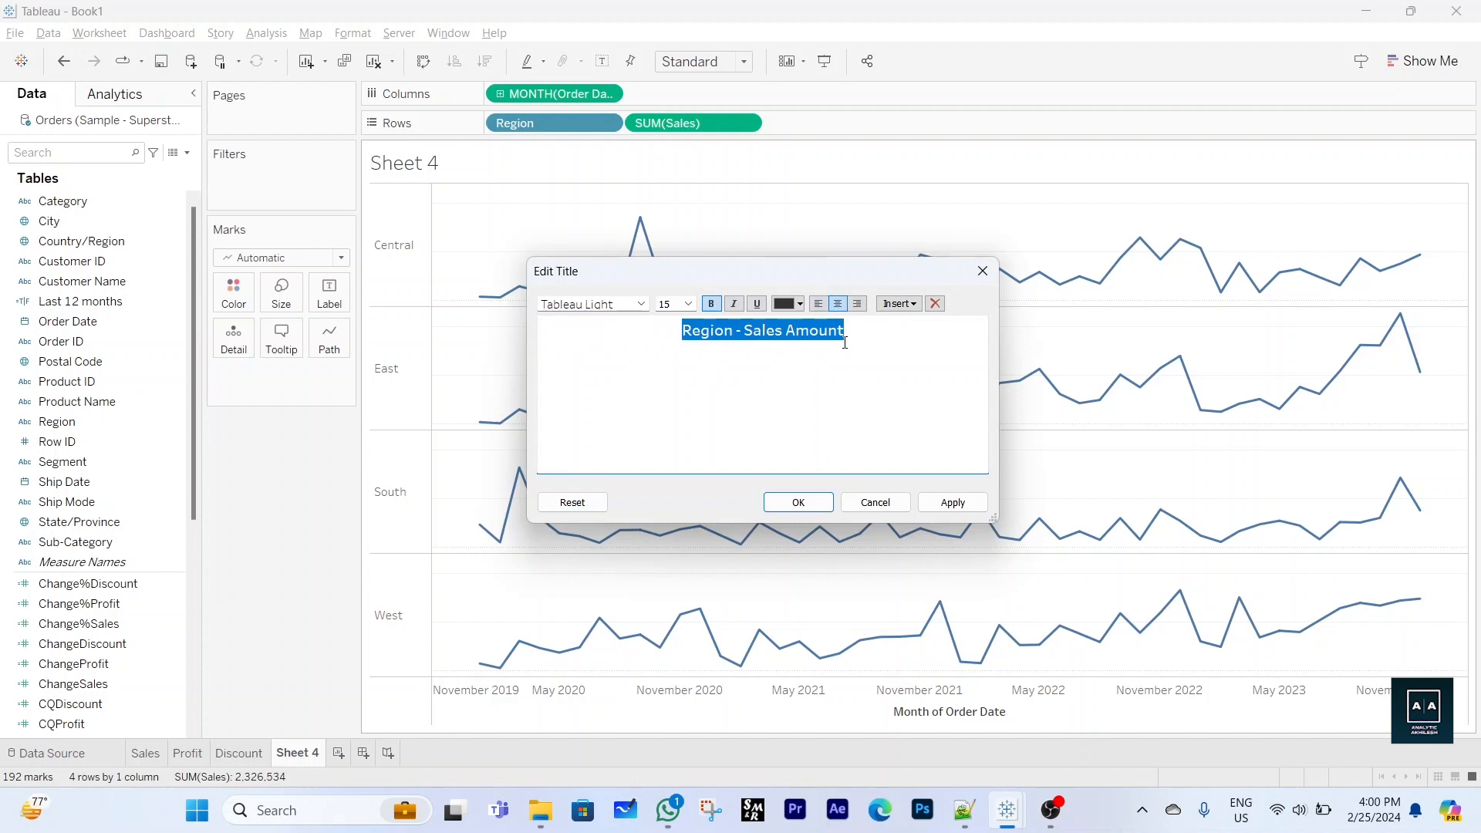
pyautogui.click(819, 508)
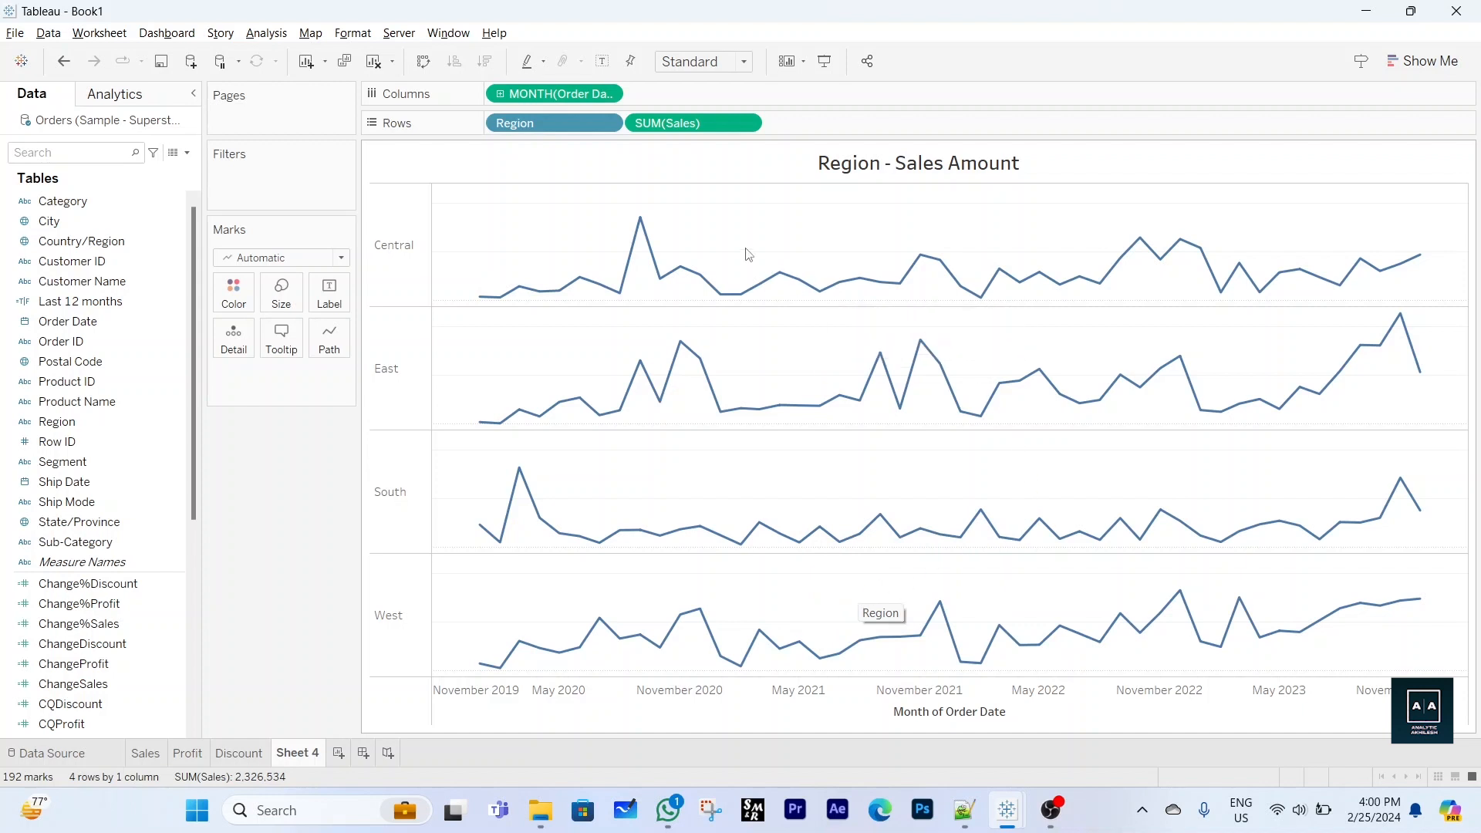
# Set the Rows grid lines and axis ticks to None in the line formatting, then close the formatting
pyautogui.rightClick(521, 256)
pyautogui.click(566, 327)
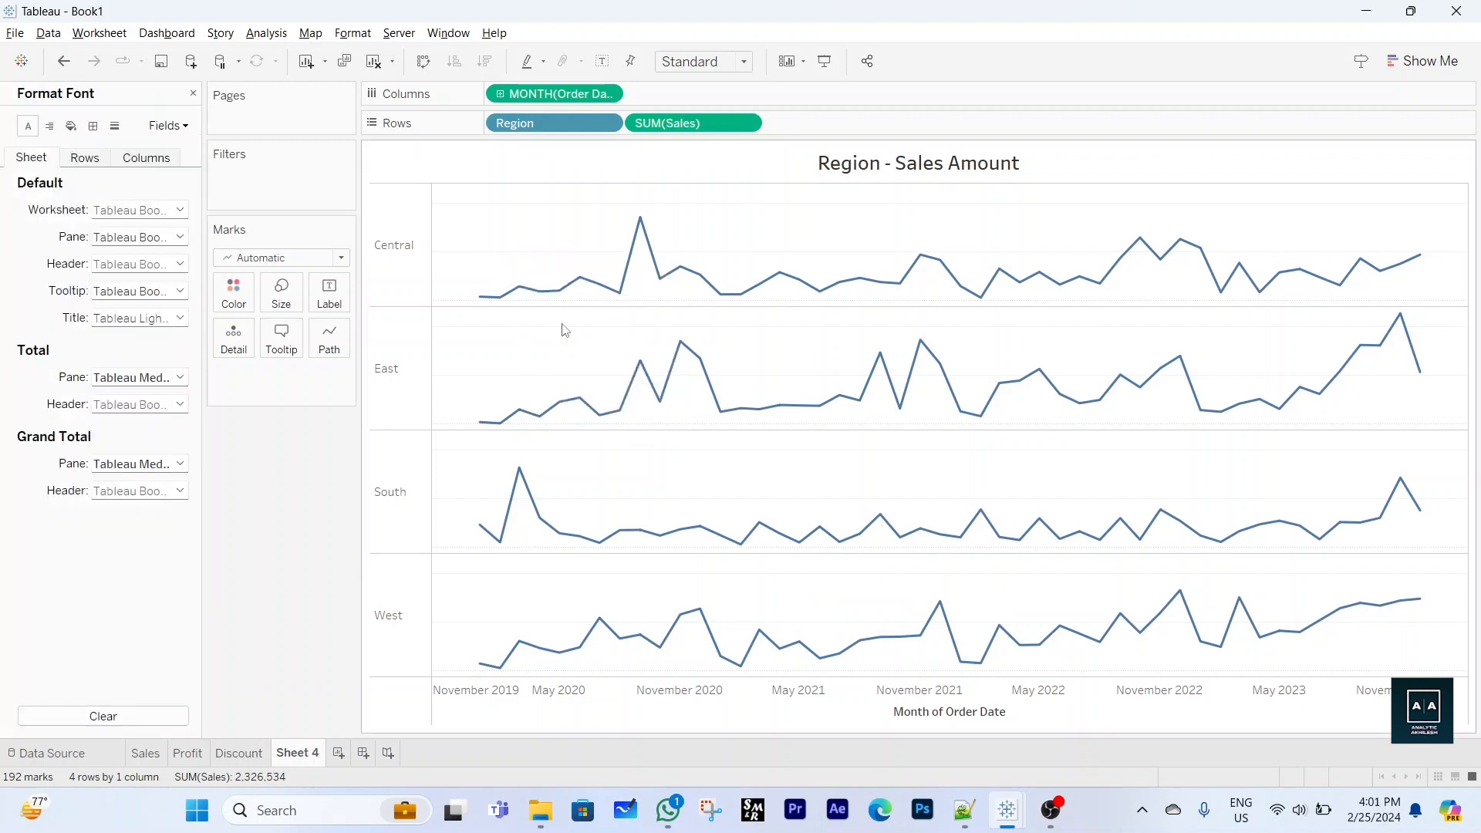
pyautogui.click(115, 125)
pyautogui.click(85, 157)
pyautogui.click(138, 210)
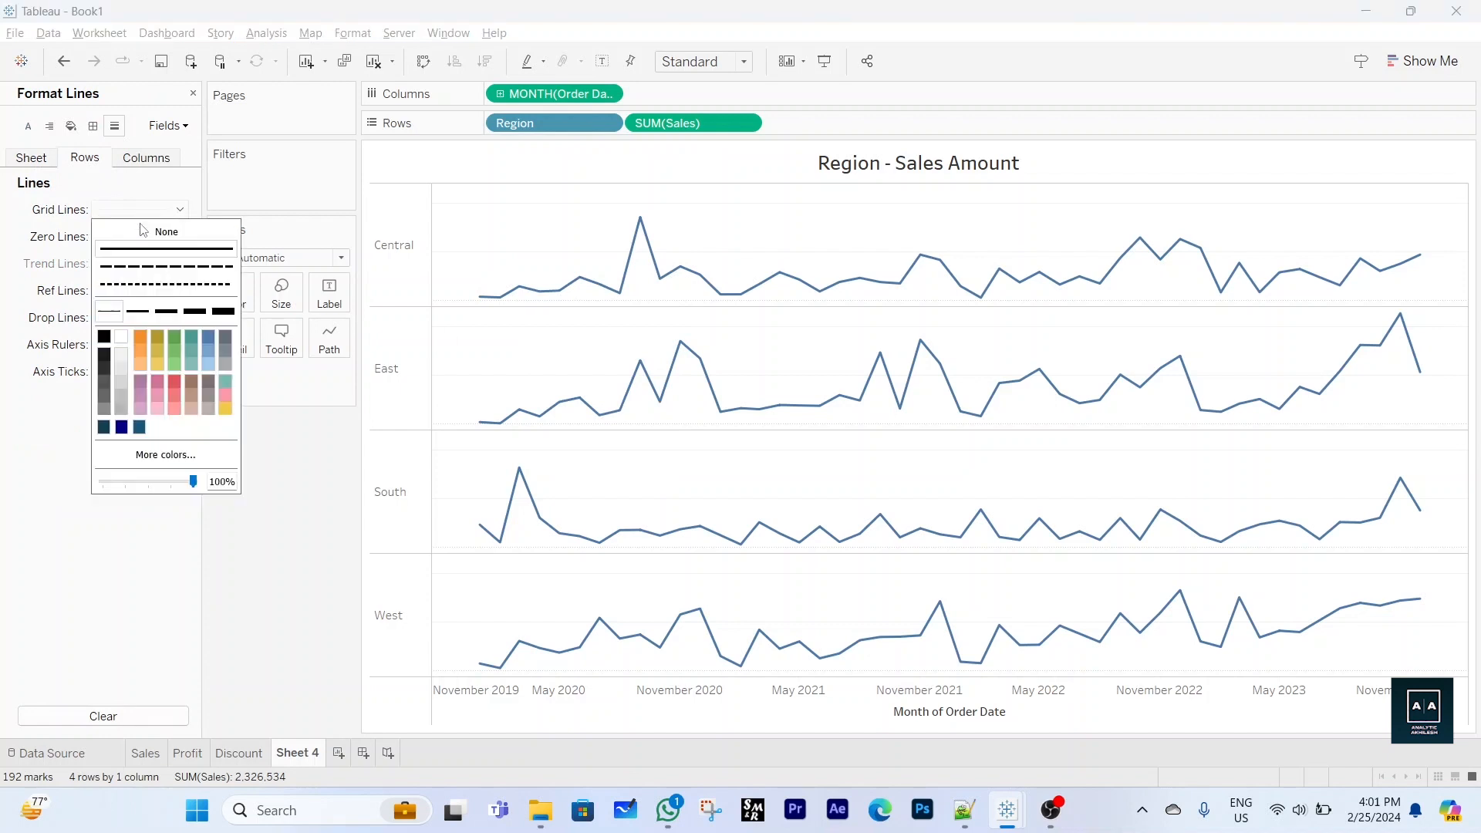
pyautogui.click(152, 234)
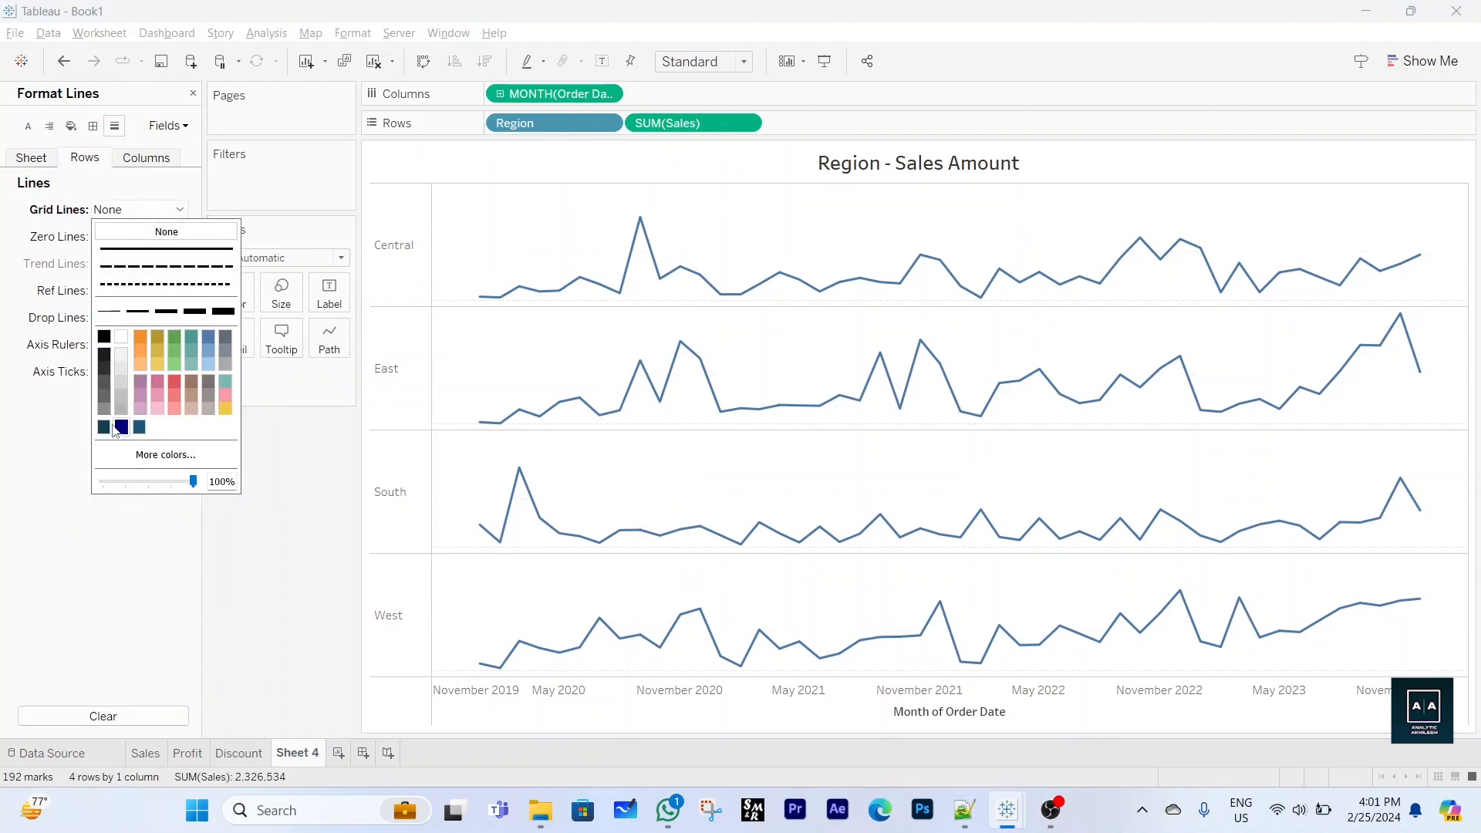
pyautogui.click(54, 423)
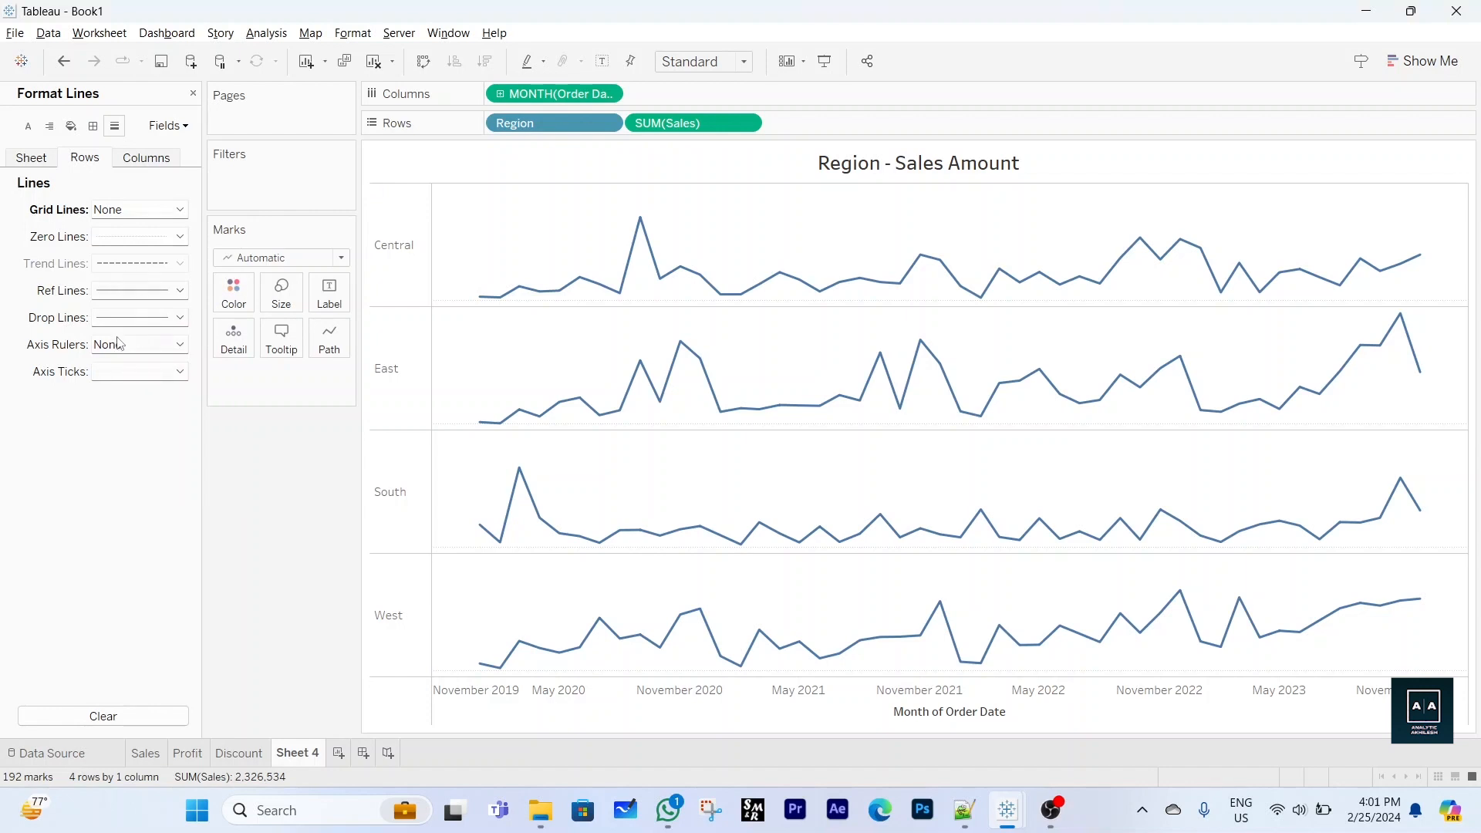
pyautogui.click(131, 377)
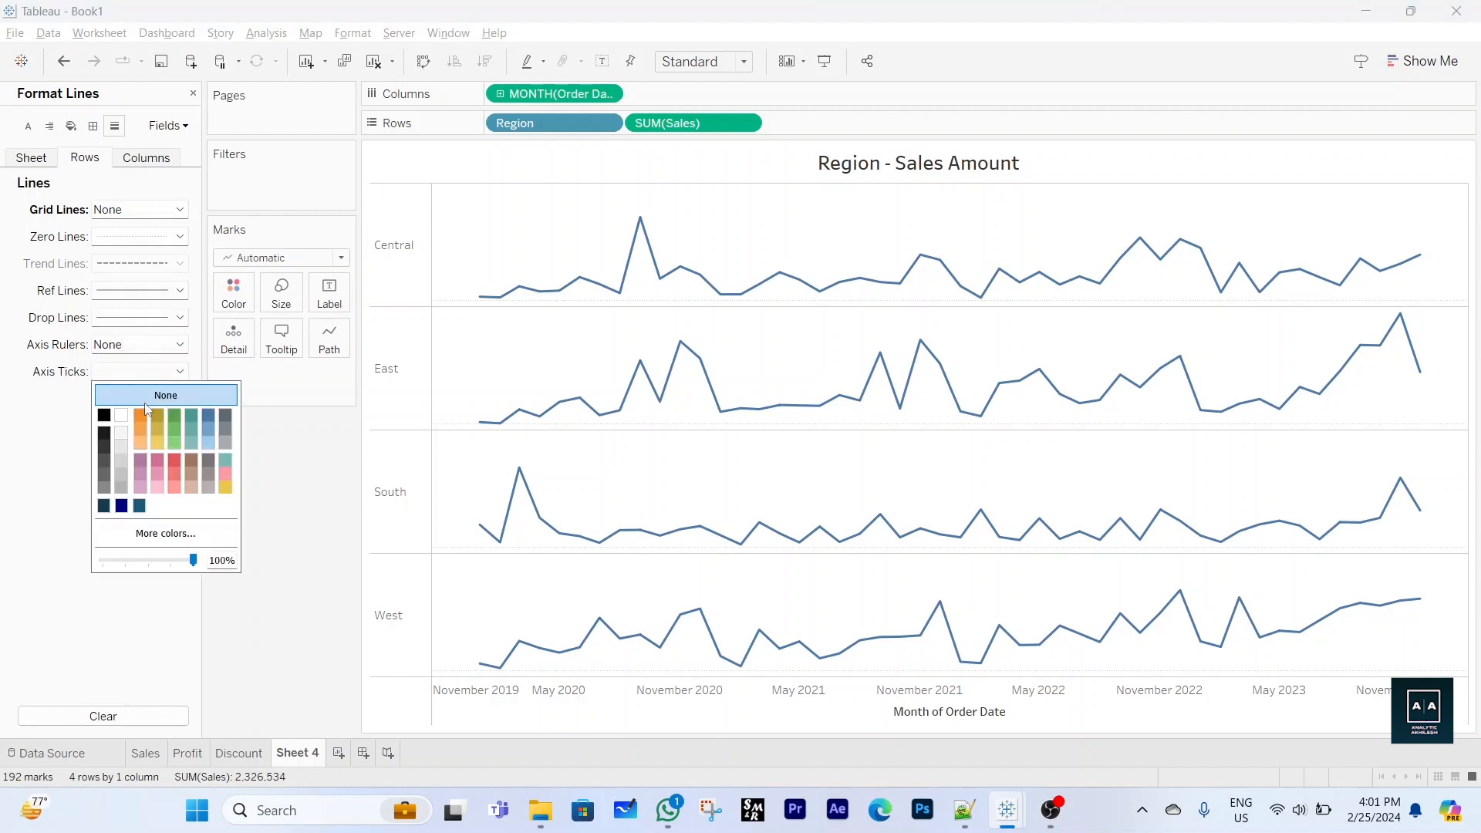
pyautogui.click(46, 439)
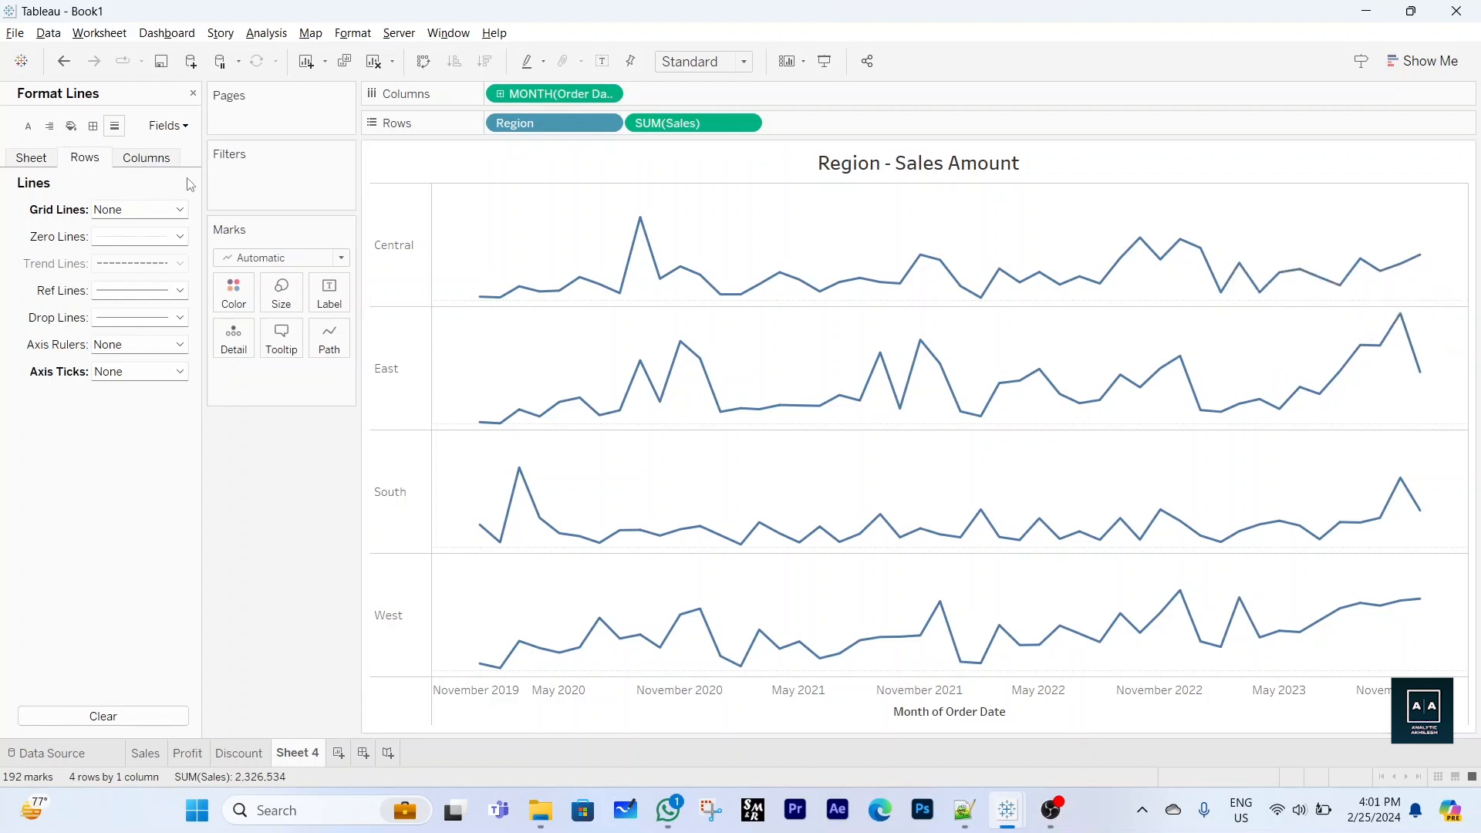
pyautogui.click(193, 96)
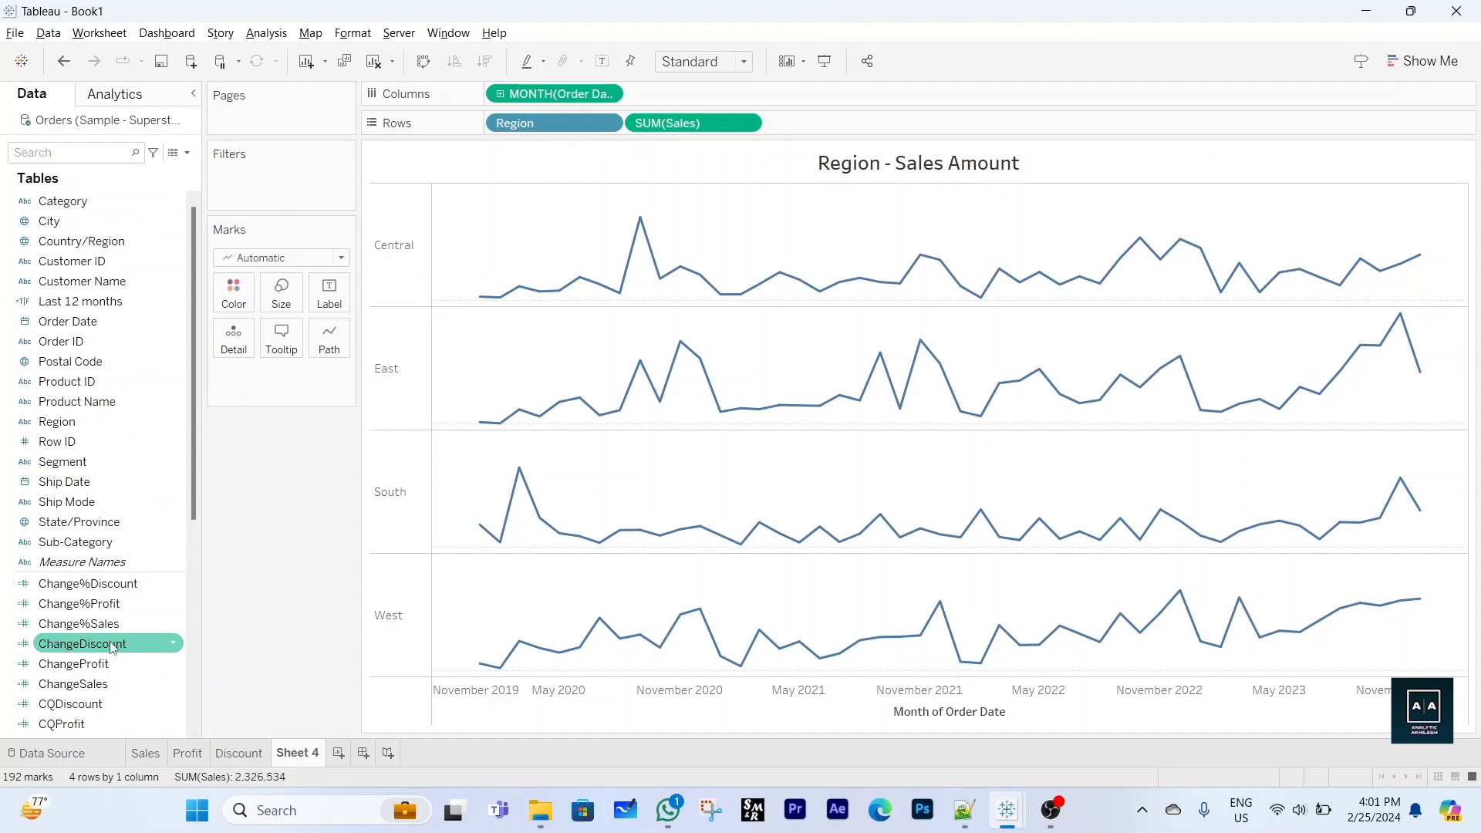
# Label the regional sales lines with CQSales, and narrow the data and marks areas to widen the chart
pyautogui.scroll(-1, 124, 686)
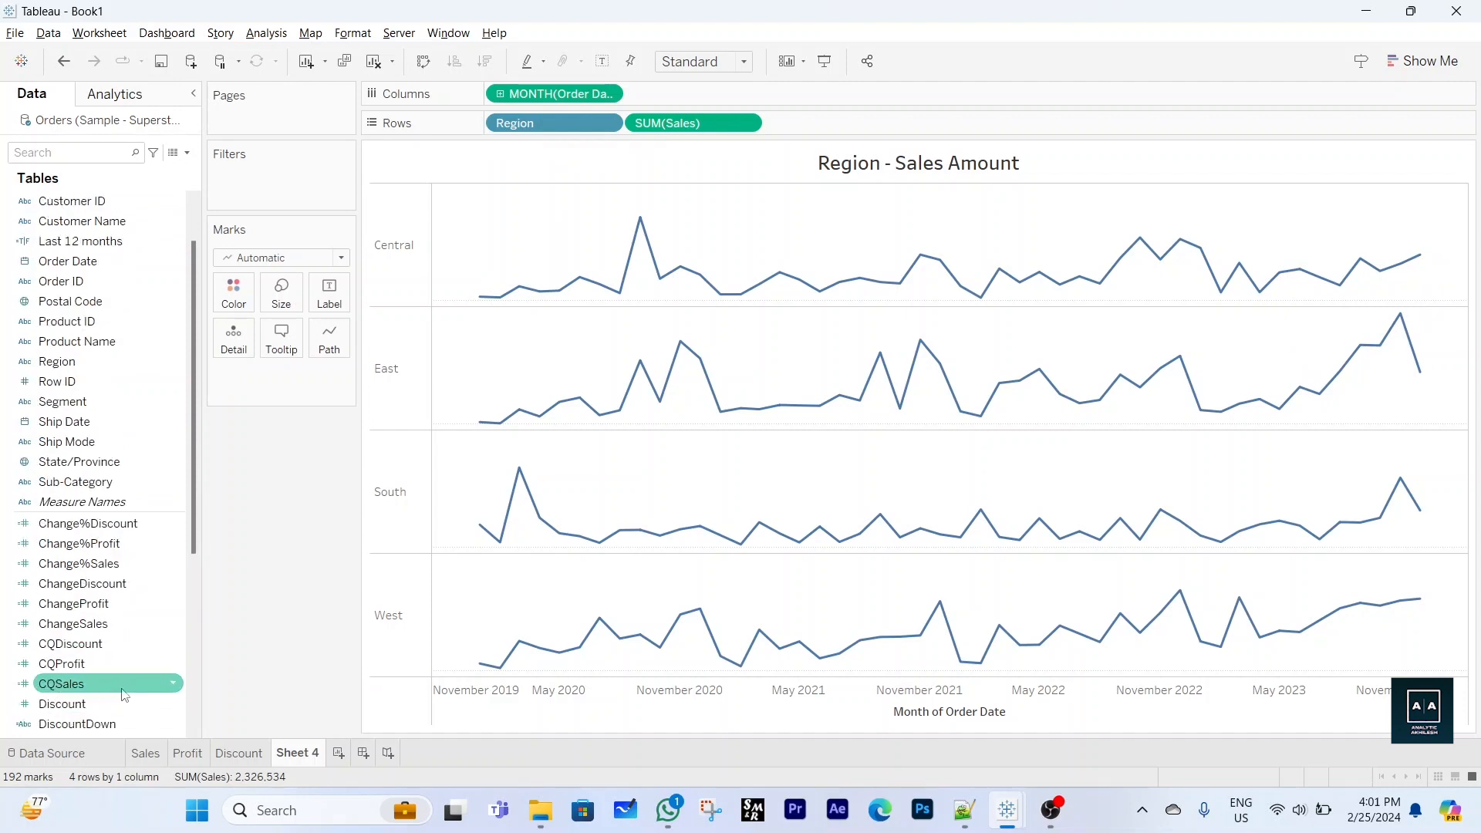
pyautogui.scroll(-2, 124, 694)
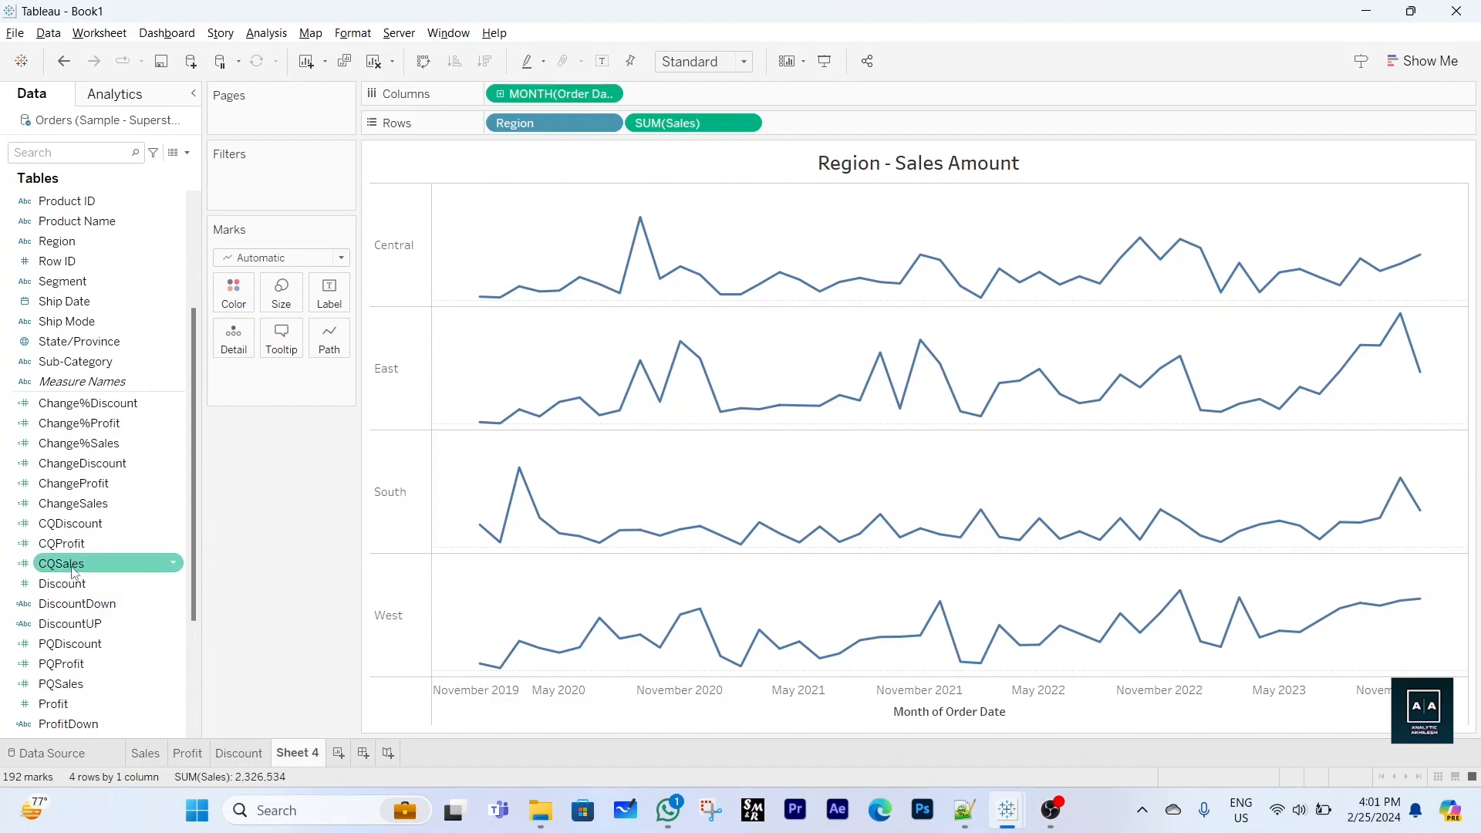
pyautogui.moveTo(74, 571); pyautogui.dragTo(327, 307)
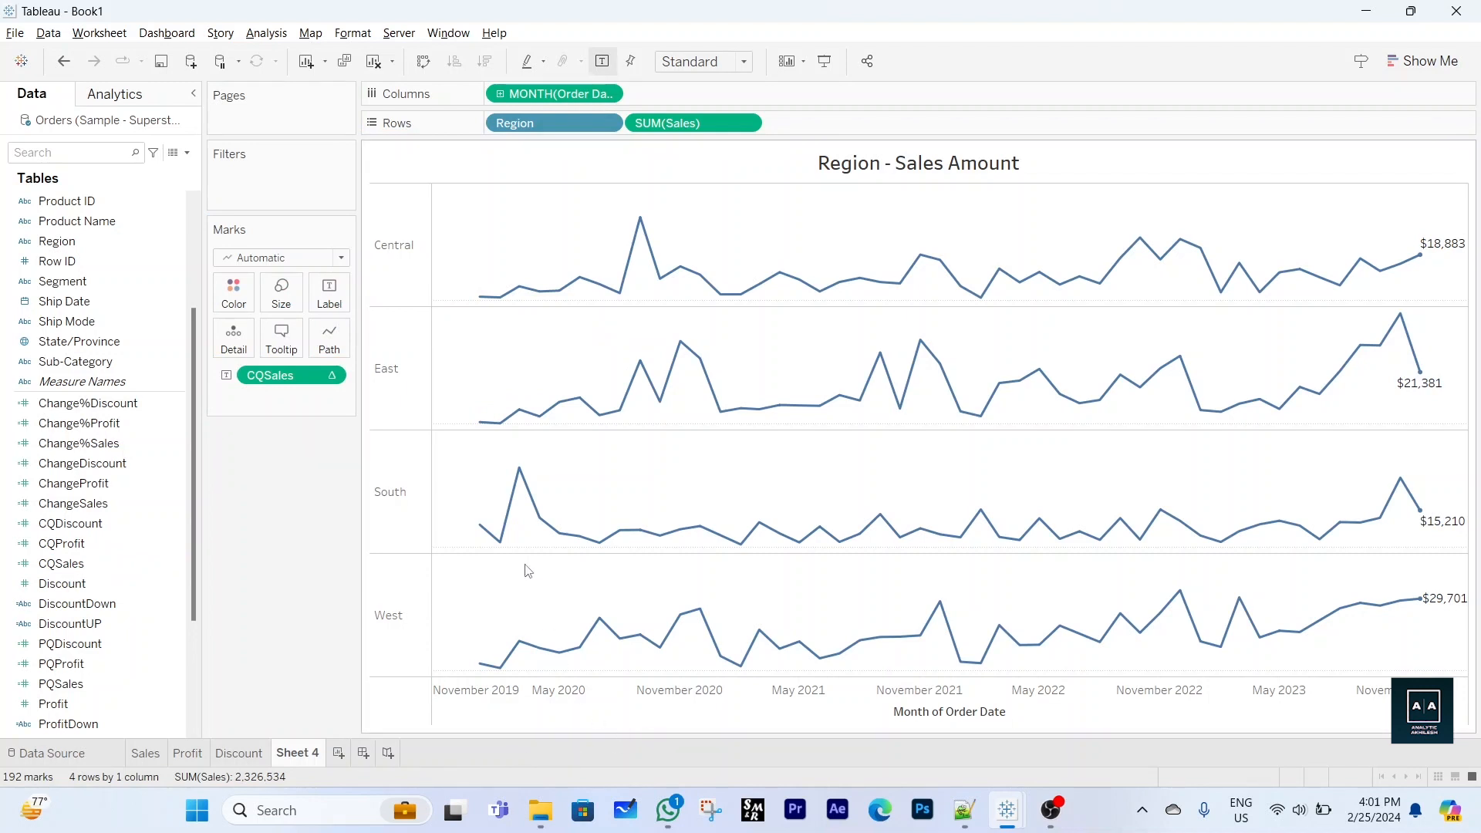
pyautogui.moveTo(358, 492); pyautogui.dragTo(163, 496)
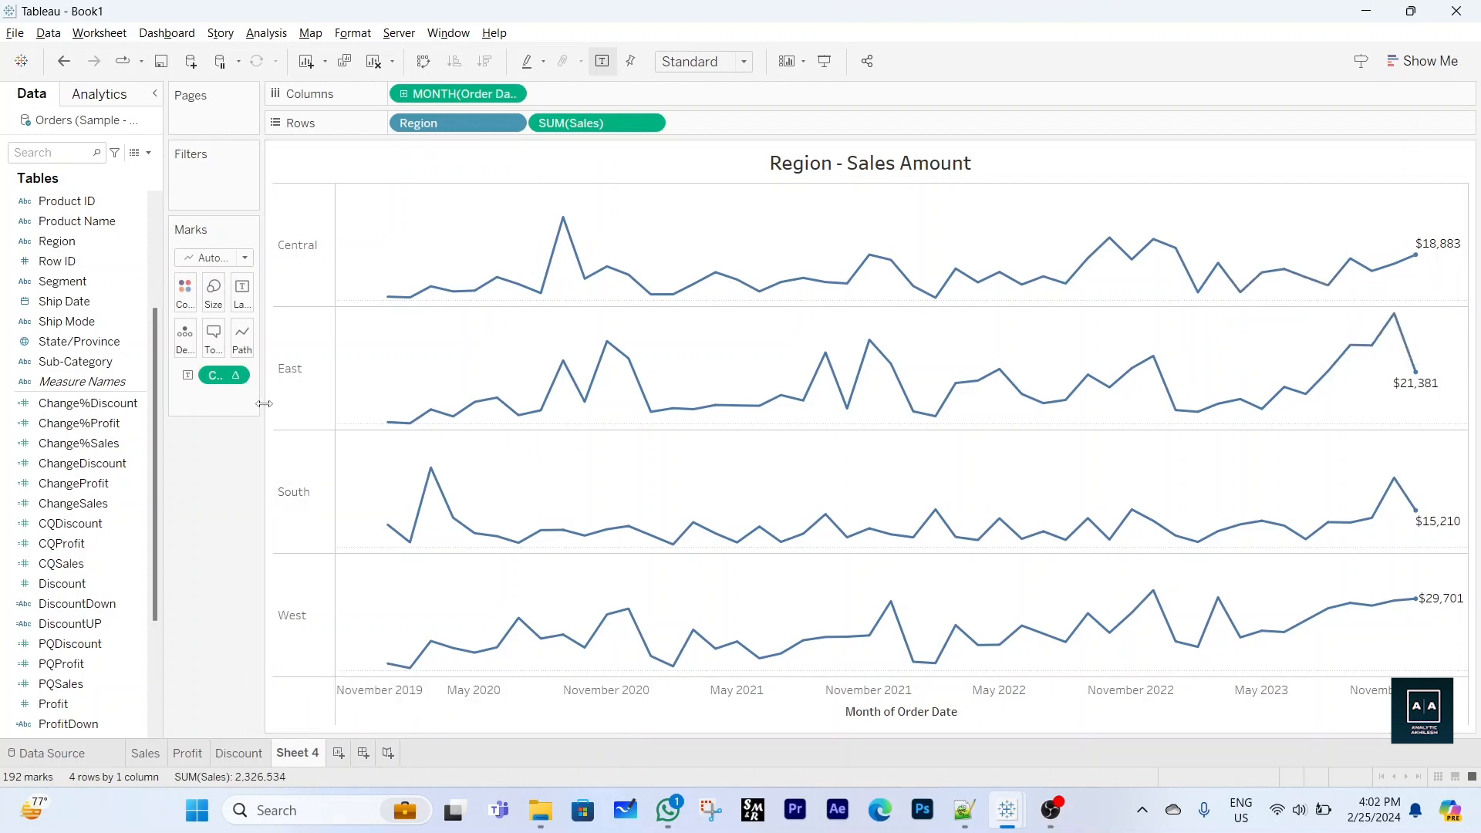
pyautogui.moveTo(263, 402); pyautogui.dragTo(300, 395)
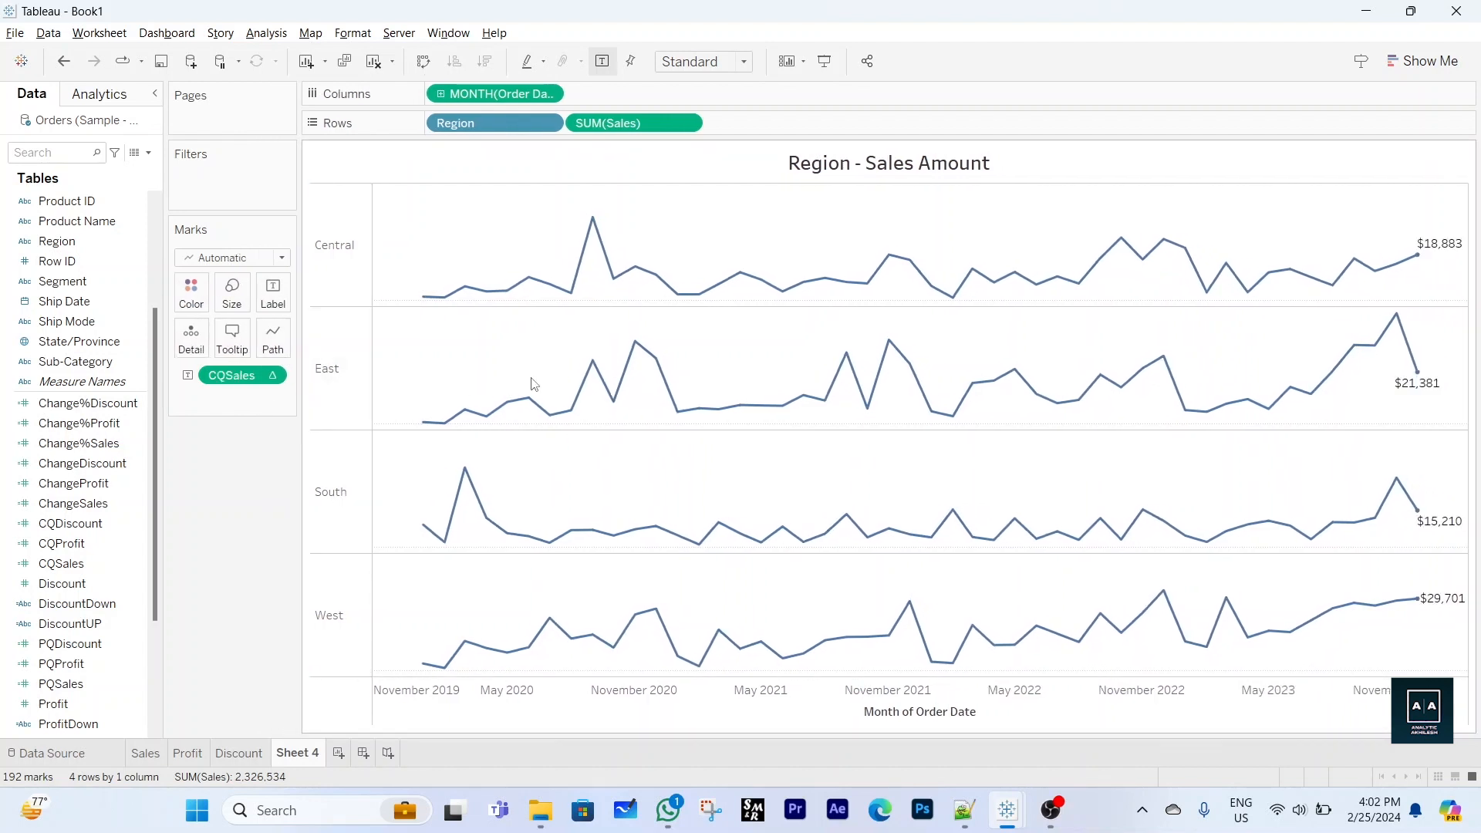
# Add CQSales to Rows after SUM(Sales) as a second measure, and hide the nulls indicator
pyautogui.moveTo(1419, 258)
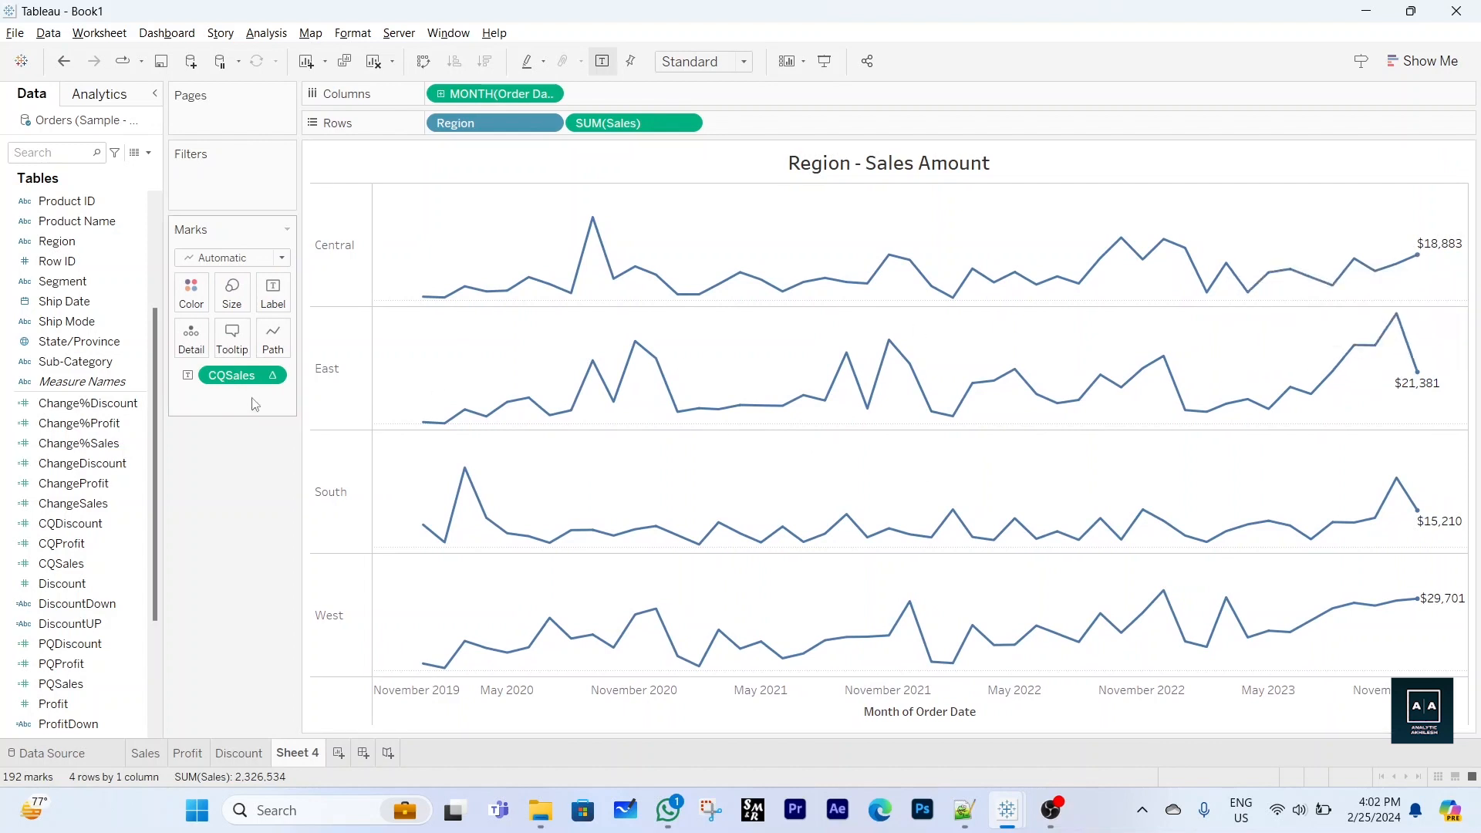
pyautogui.moveTo(244, 382)
pyautogui.moveTo(244, 381); pyautogui.dragTo(755, 123)
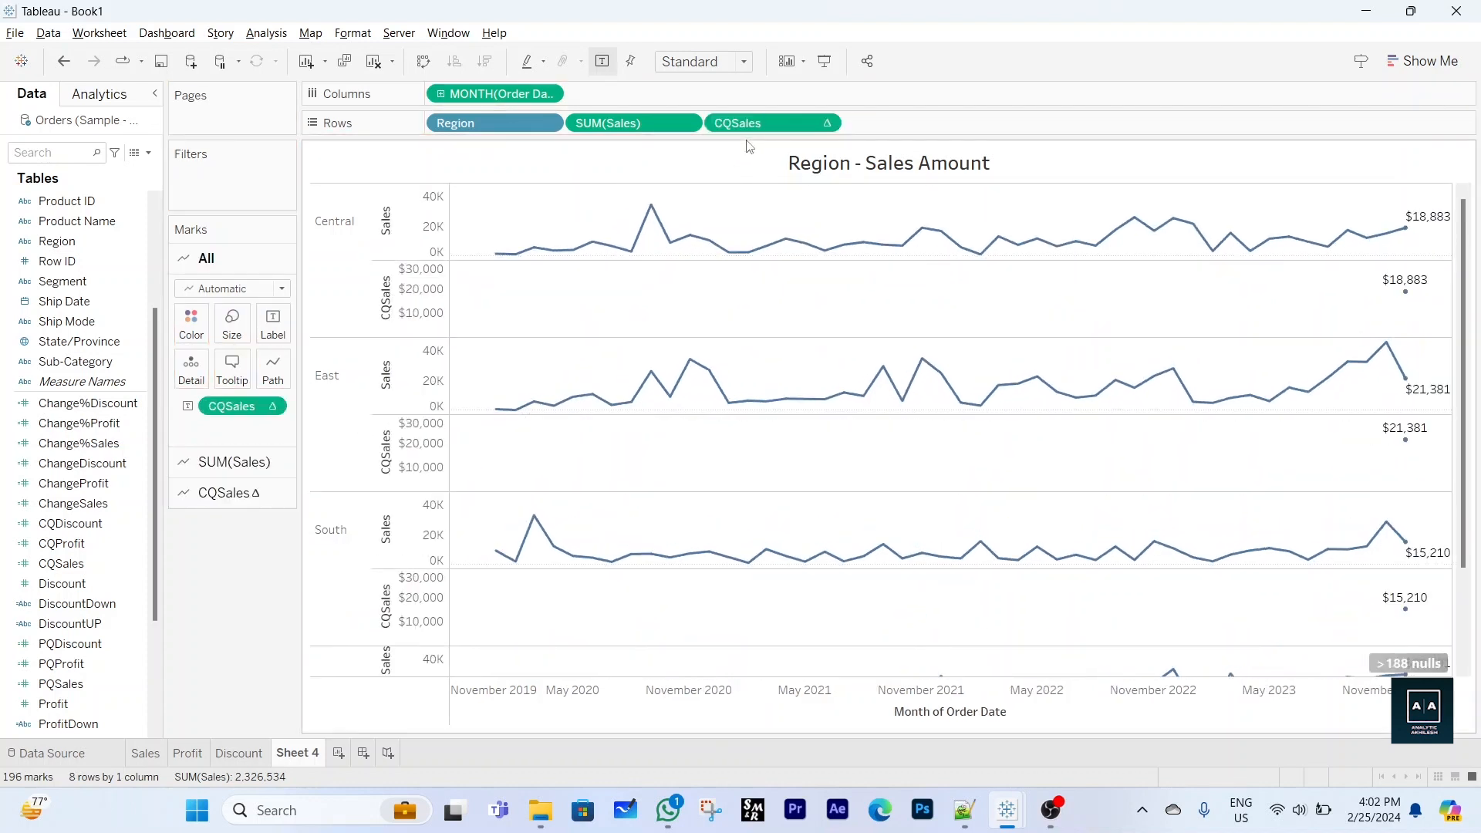
pyautogui.rightClick(407, 224)
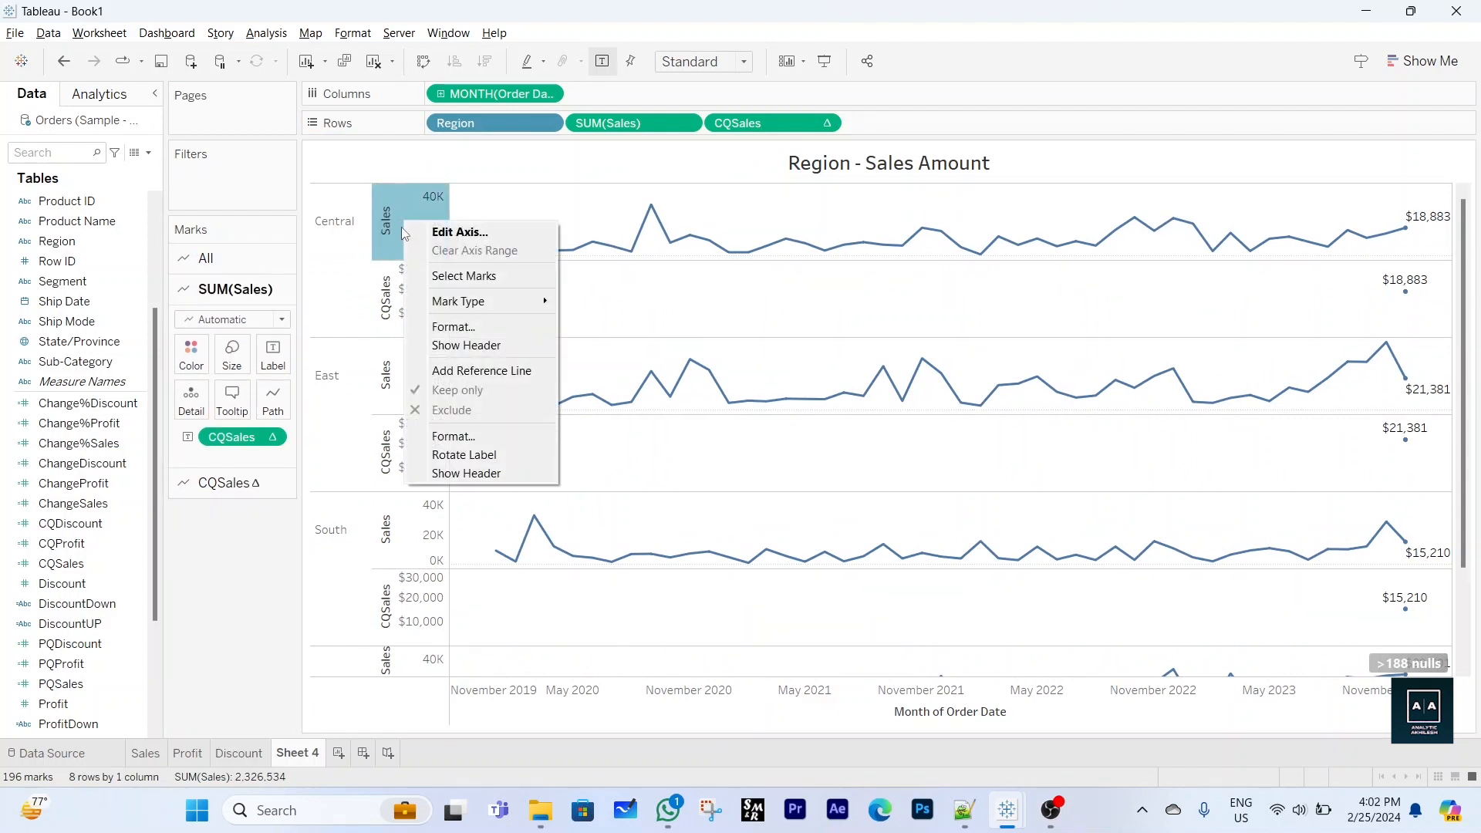
pyautogui.click(402, 230)
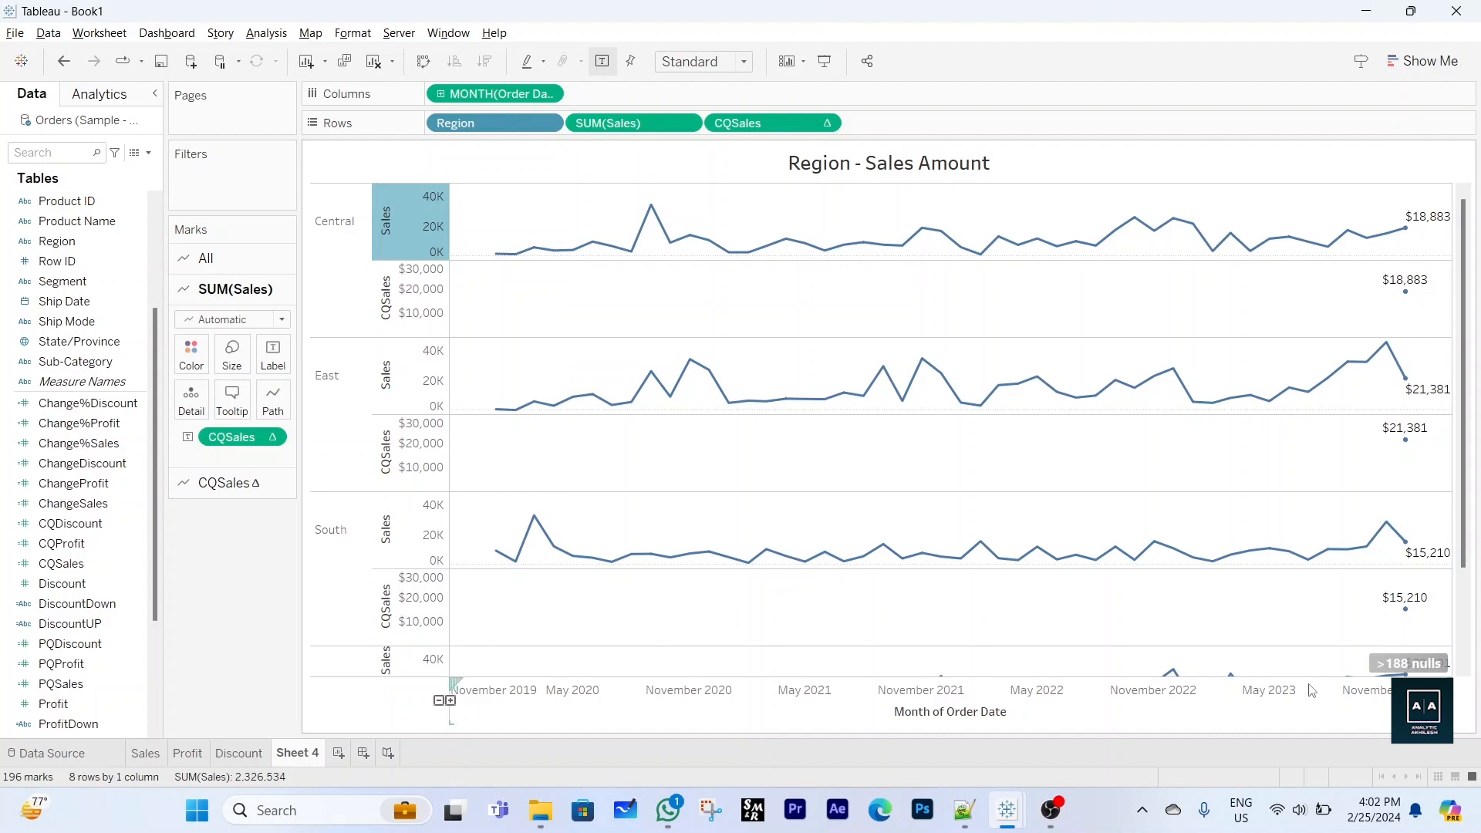
pyautogui.rightClick(1408, 667)
pyautogui.click(1410, 672)
# Hide the axis headers of both Sales and CQSales
pyautogui.rightClick(417, 595)
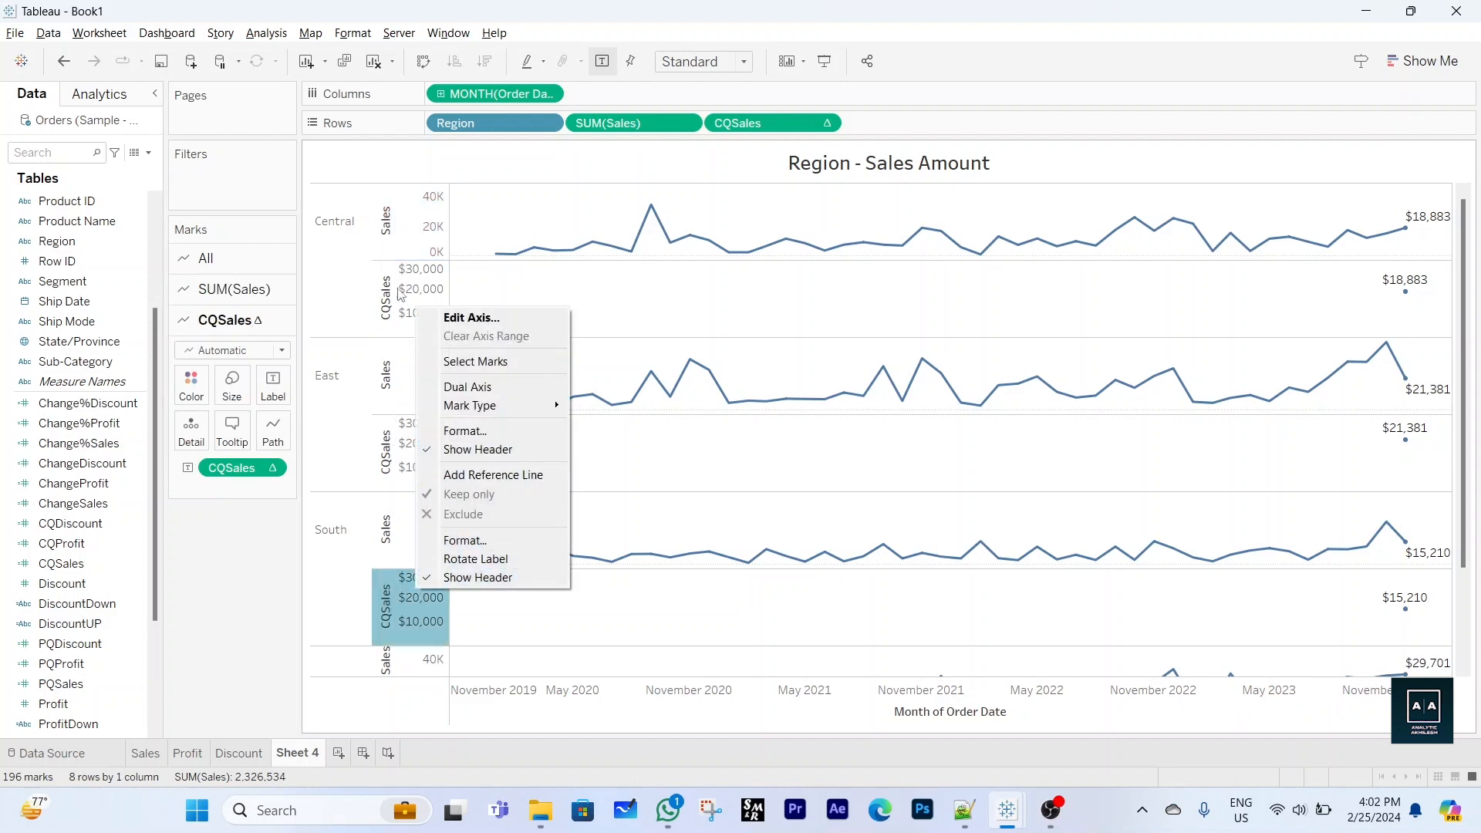
pyautogui.click(404, 264)
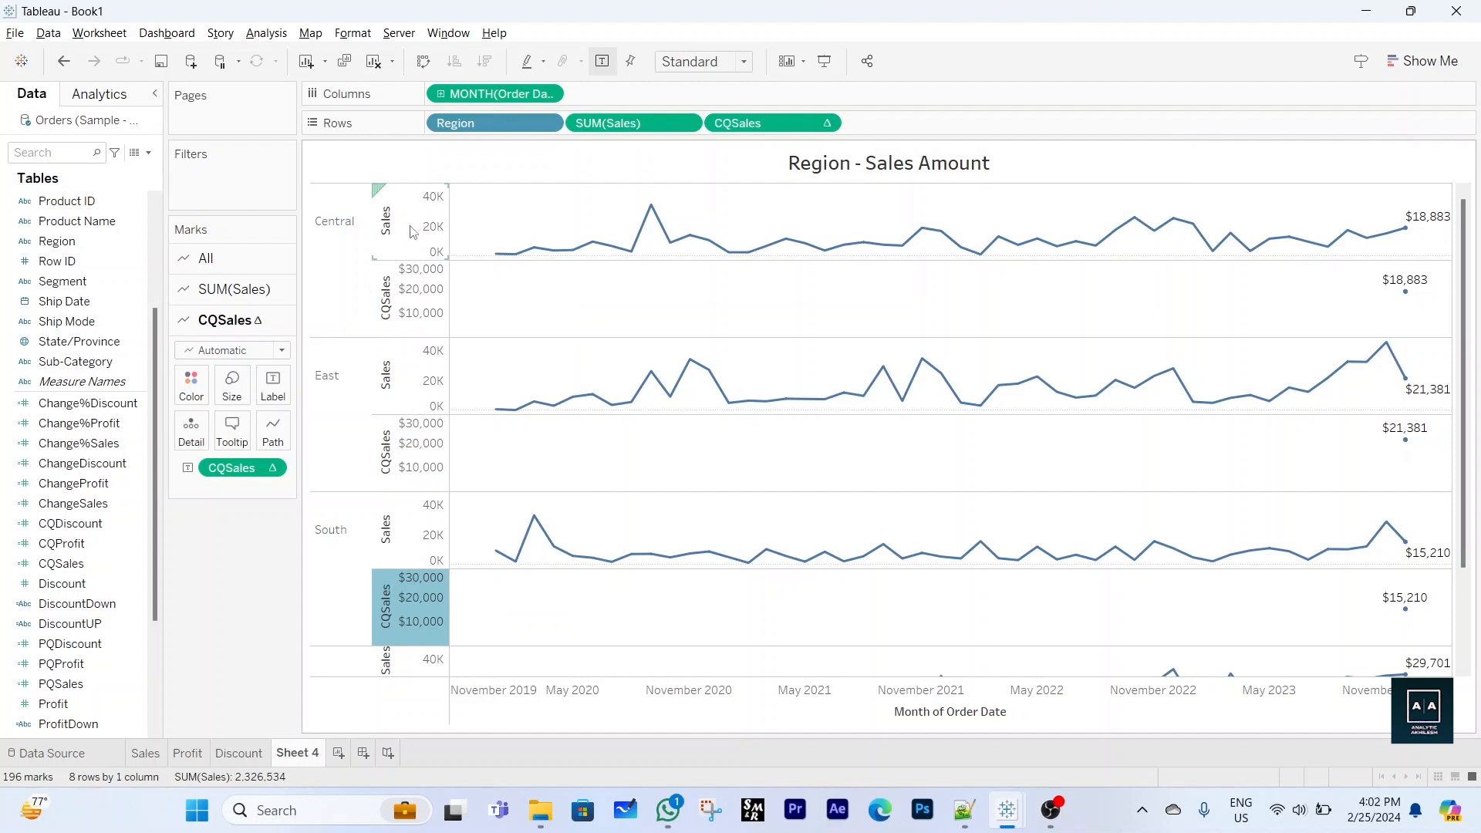
pyautogui.rightClick(412, 232)
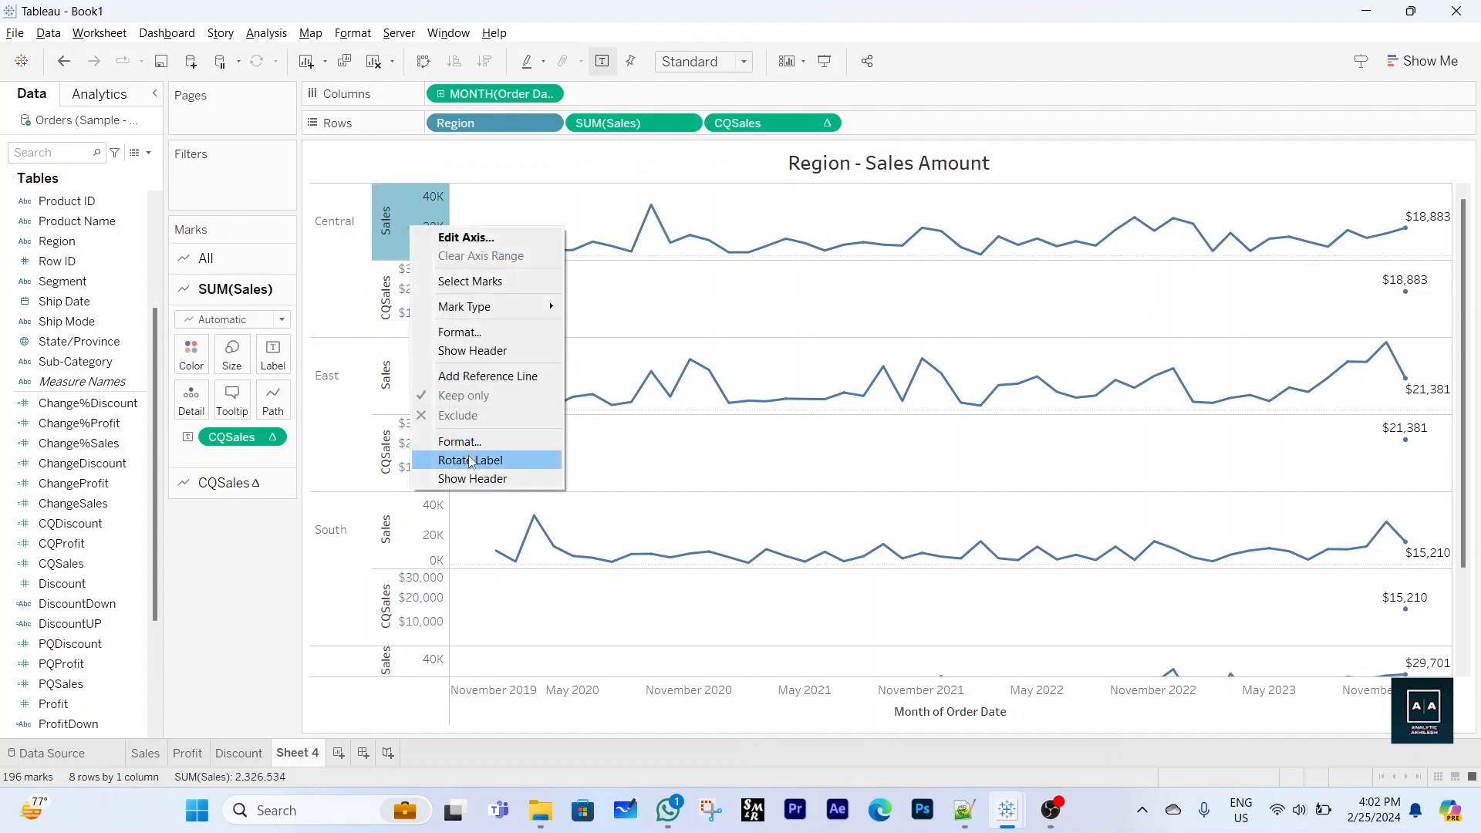
pyautogui.click(468, 478)
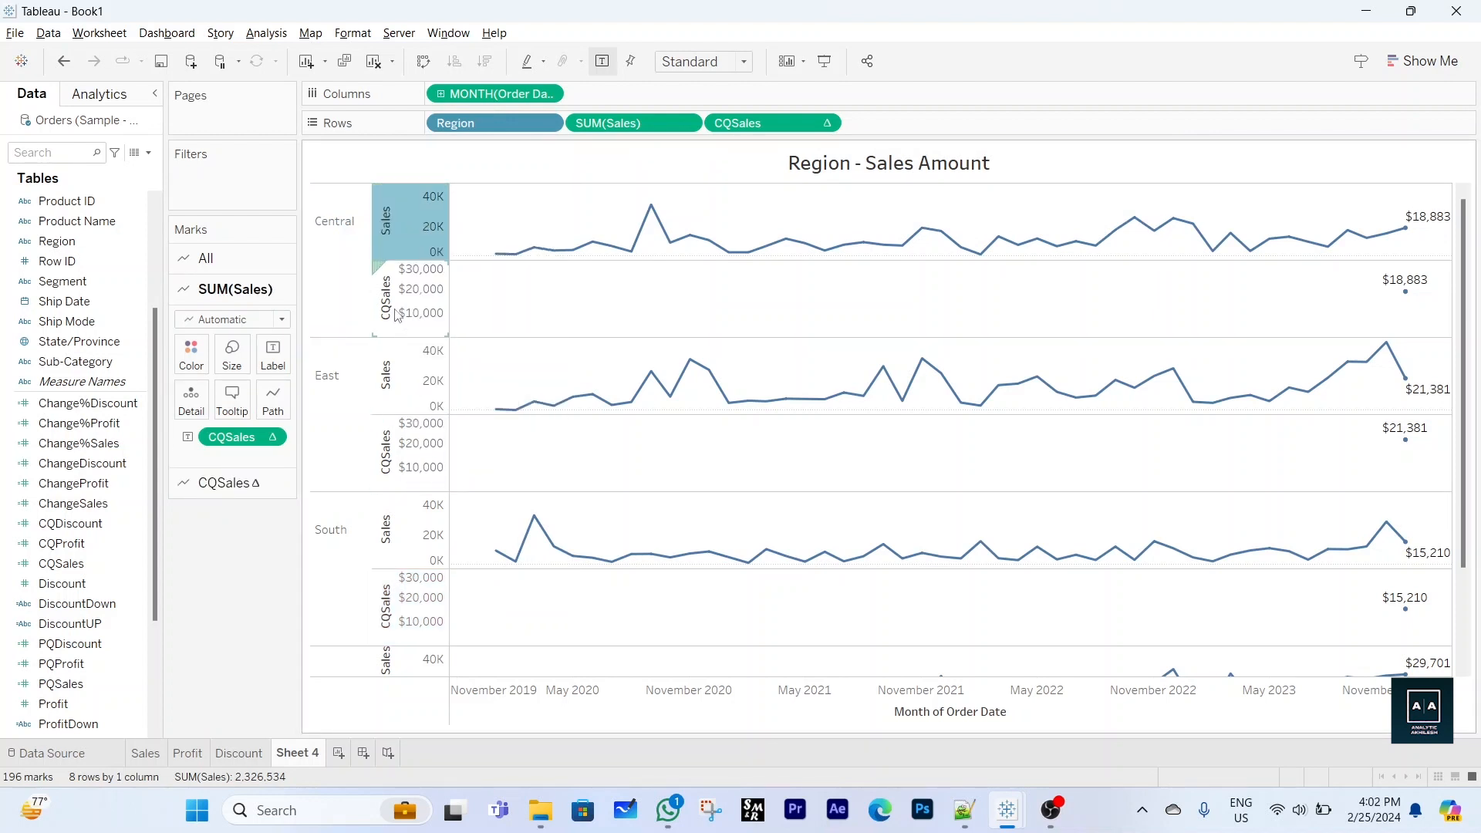
pyautogui.rightClick(396, 315)
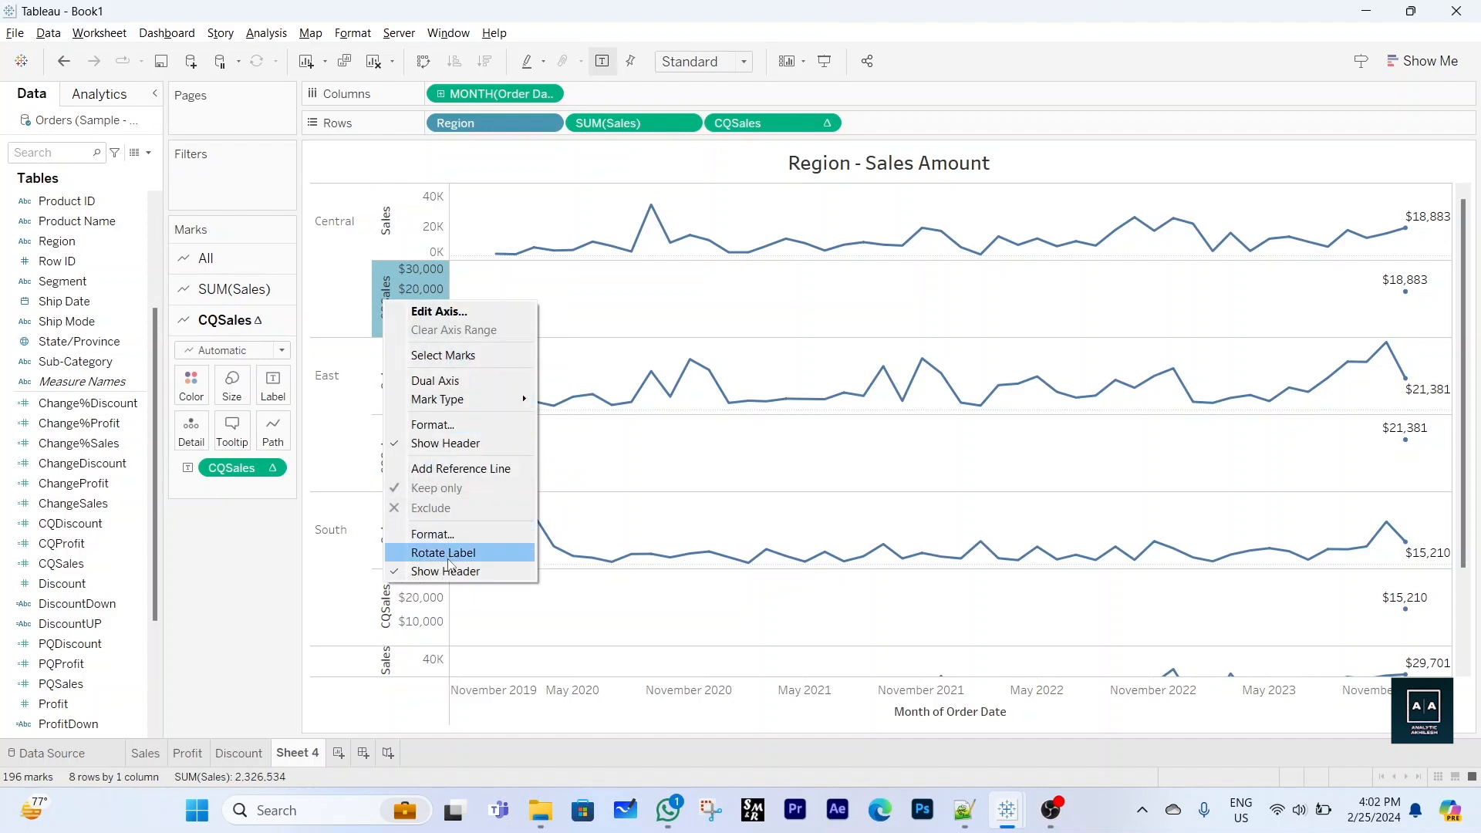
pyautogui.click(451, 570)
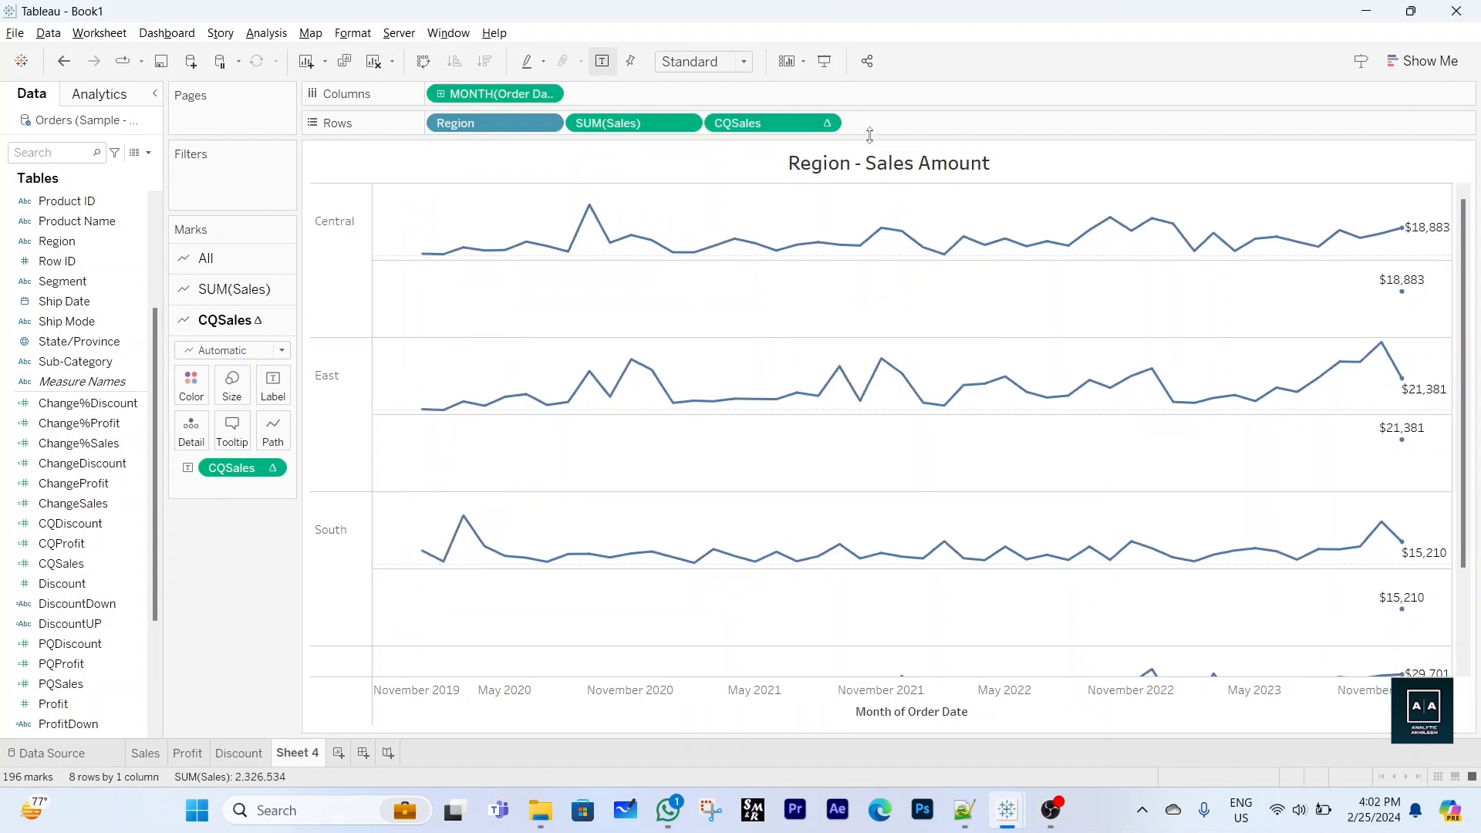
# Try a dual axis for CQSales with the axis headers hidden, and undo back to separate axes with their headers shown
pyautogui.click(824, 124)
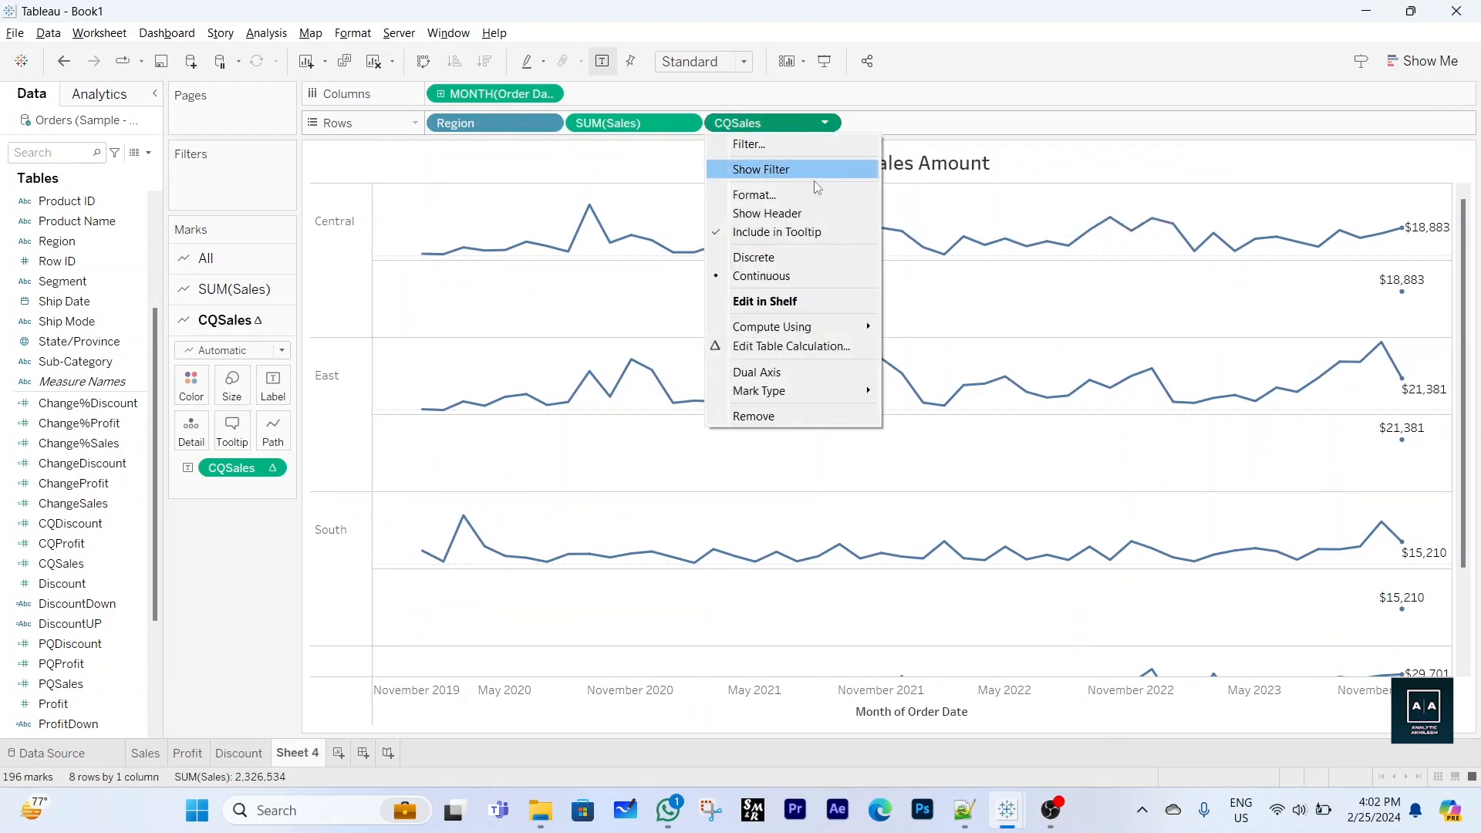
pyautogui.click(783, 373)
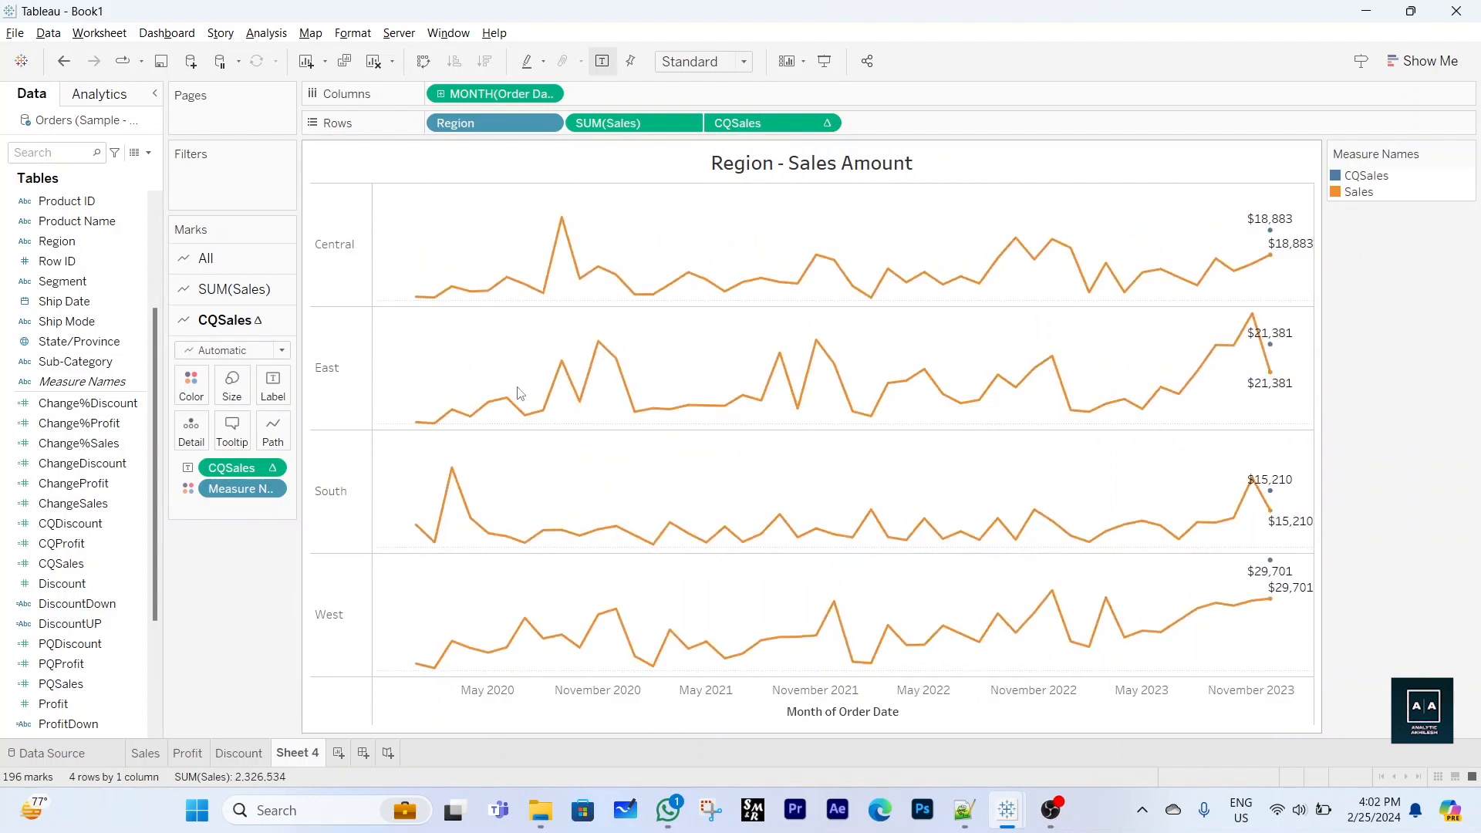
pyautogui.rightClick(339, 349)
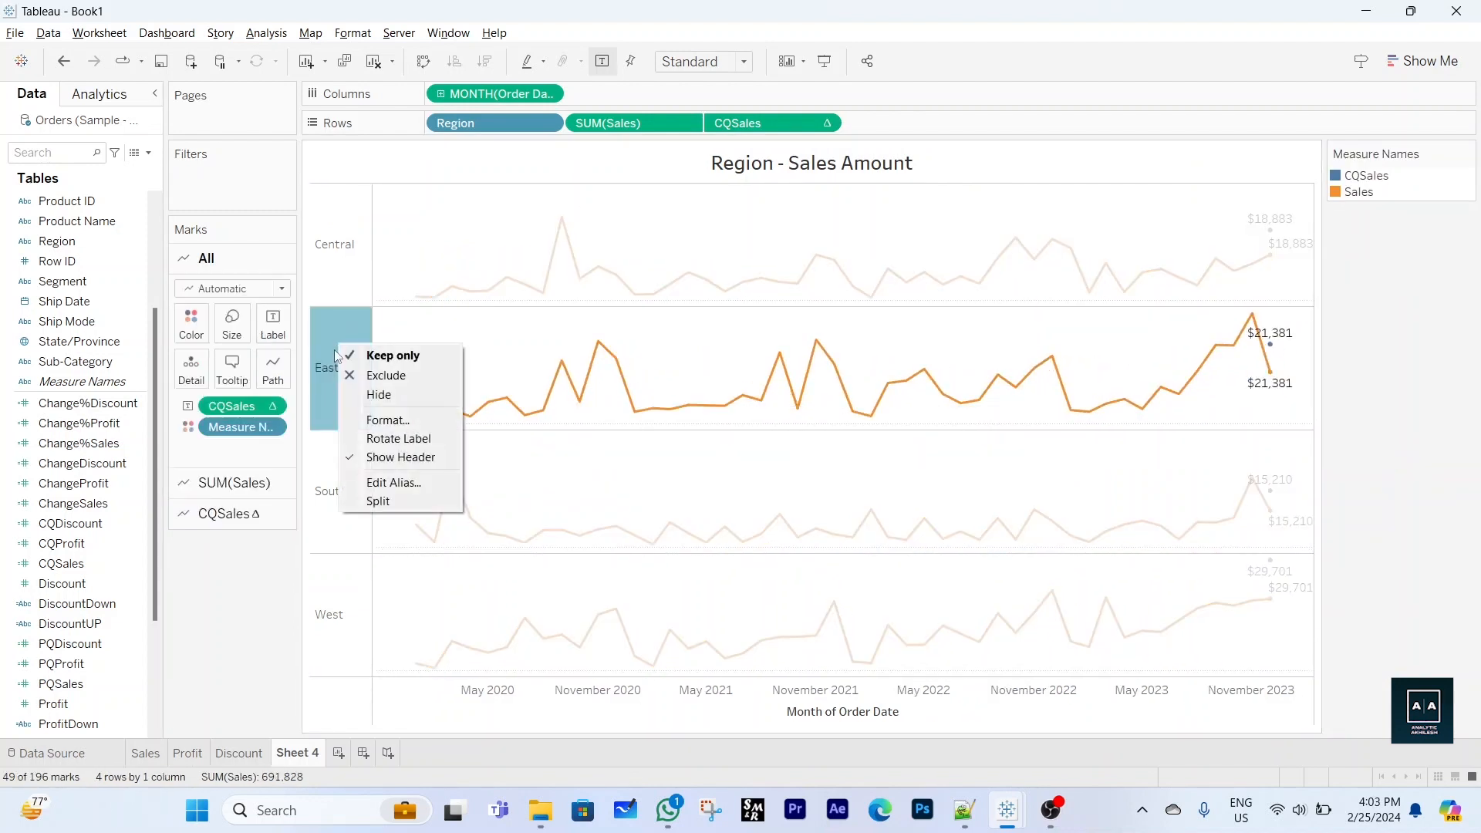
pyautogui.rightClick(1203, 177)
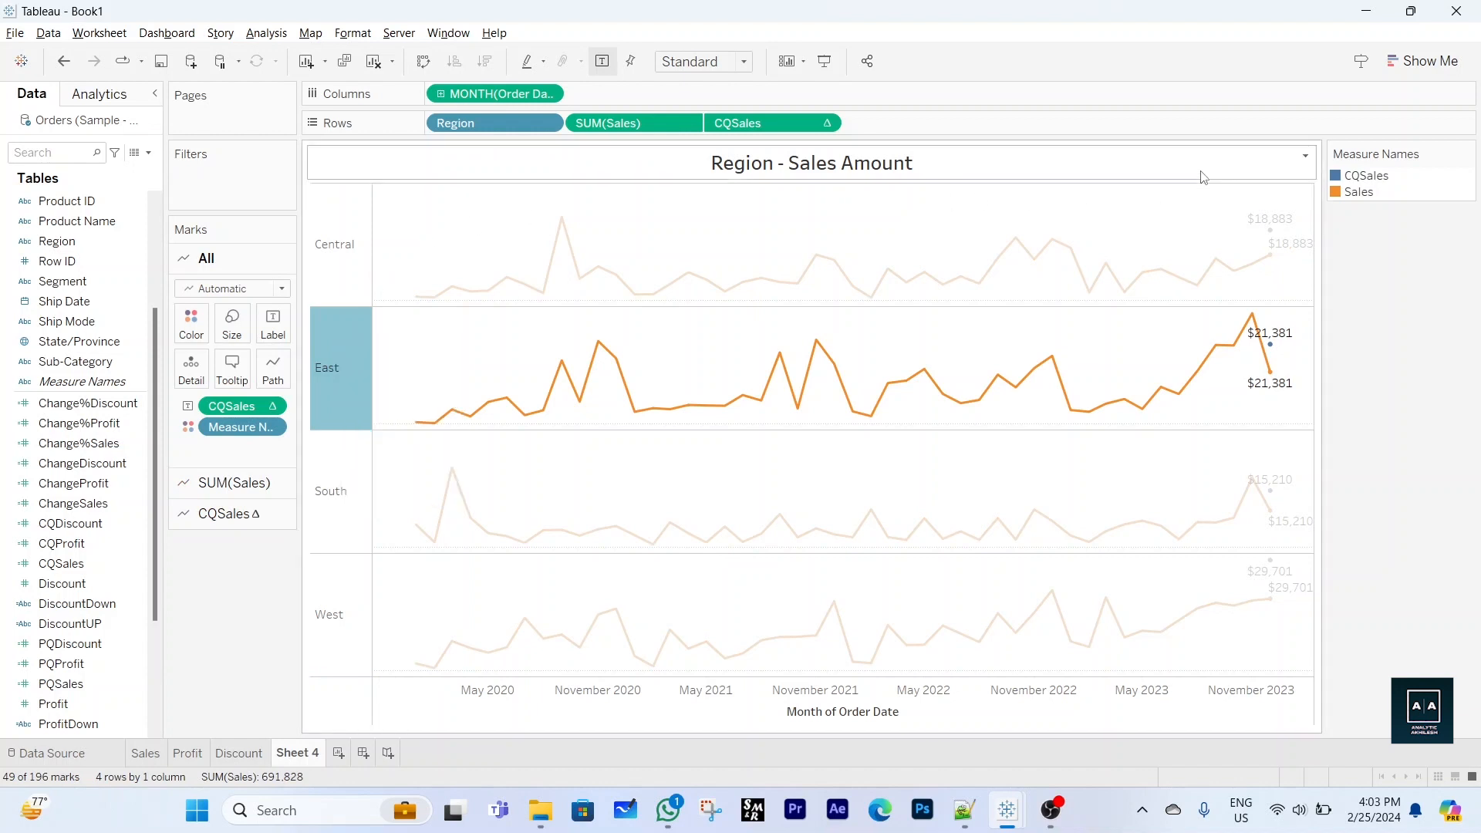
pyautogui.click(978, 713)
pyautogui.rightClick(977, 695)
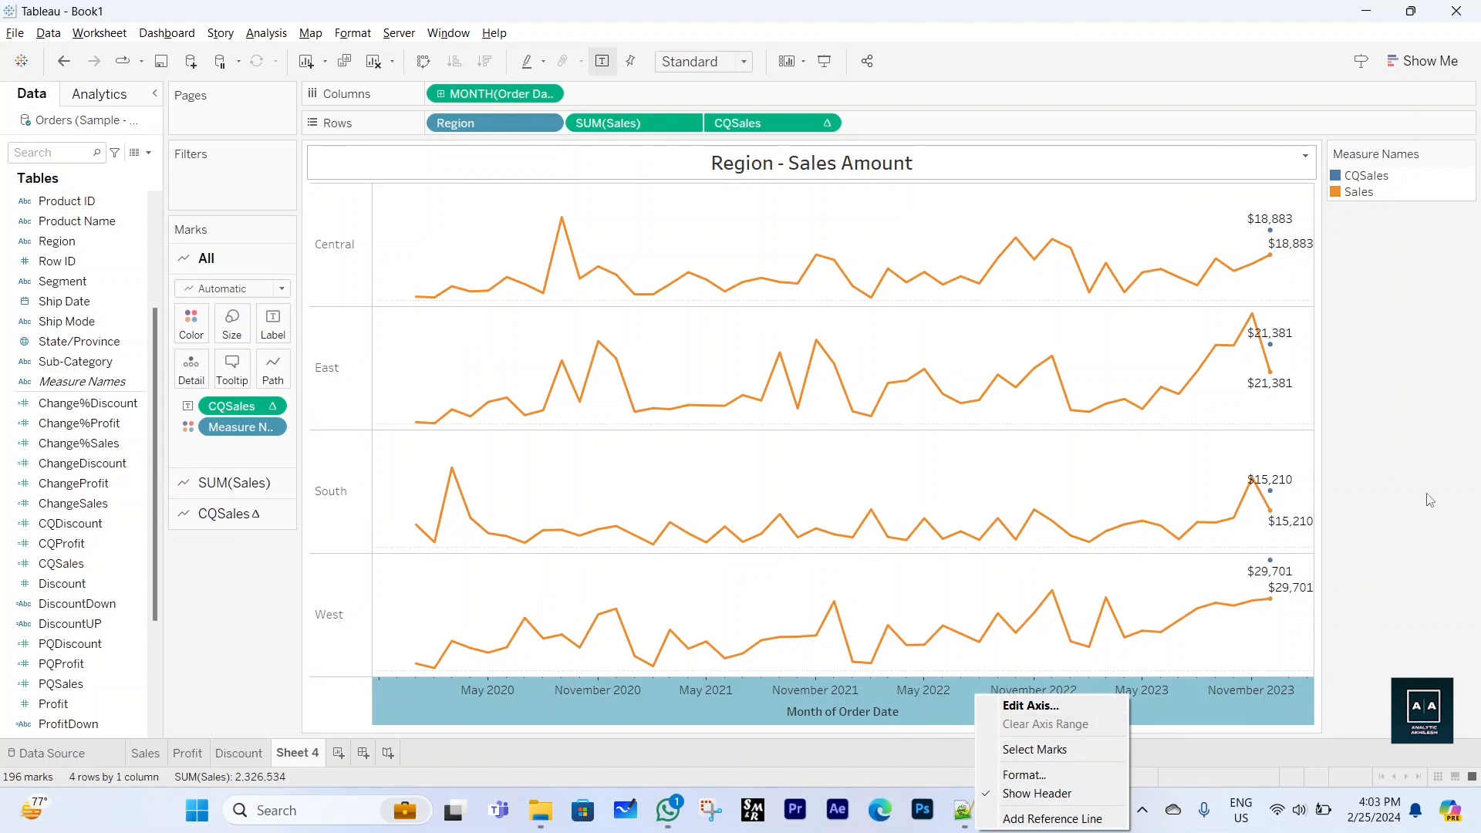
pyautogui.click(1417, 448)
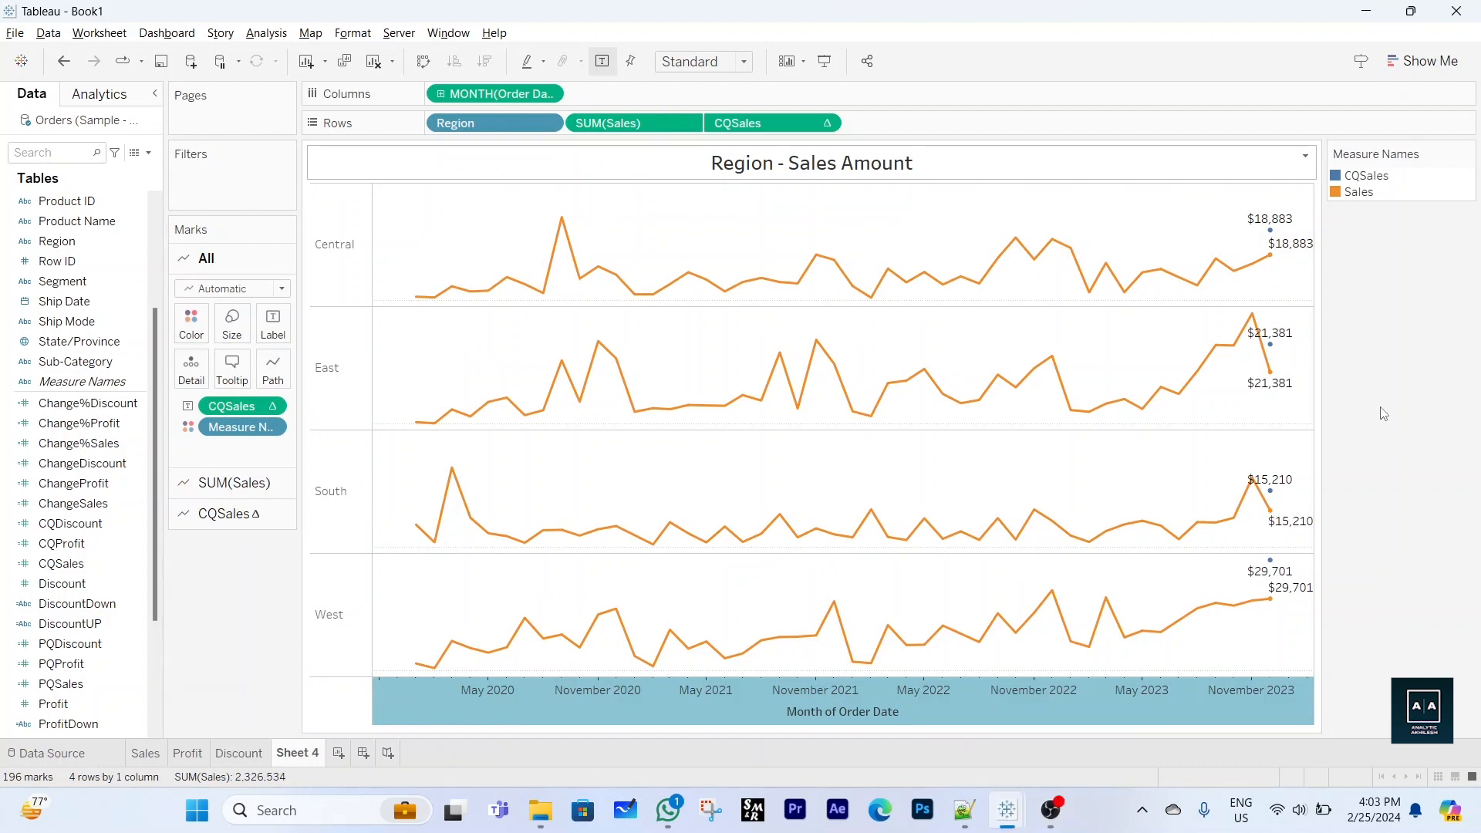
pyautogui.hotkey('ctrl', 'z')
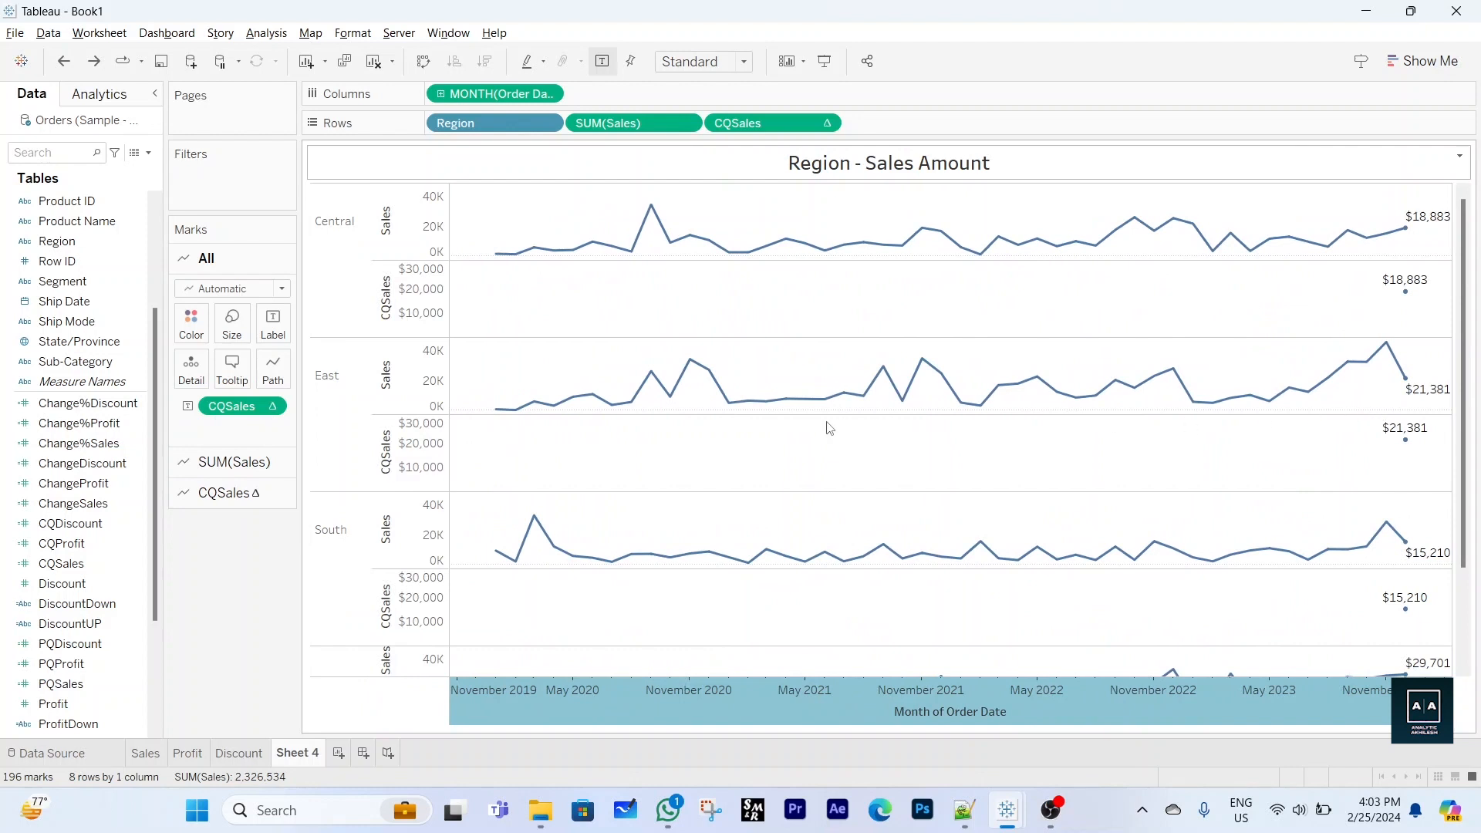
# Combine CQSales with Sales as a dual axis and synchronize the two axes
pyautogui.click(826, 123)
pyautogui.click(769, 376)
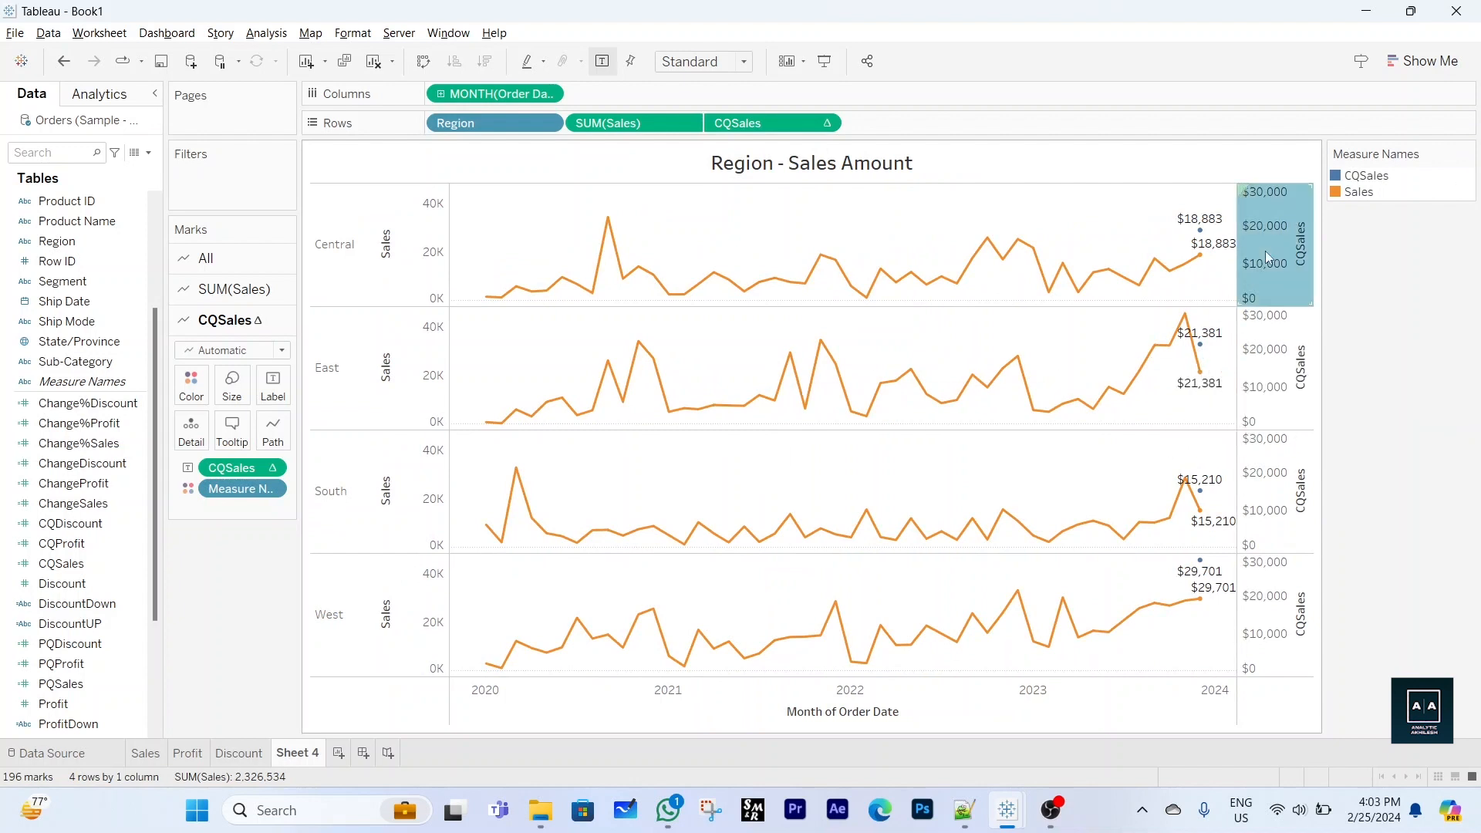
pyautogui.rightClick(1265, 252)
pyautogui.click(1336, 354)
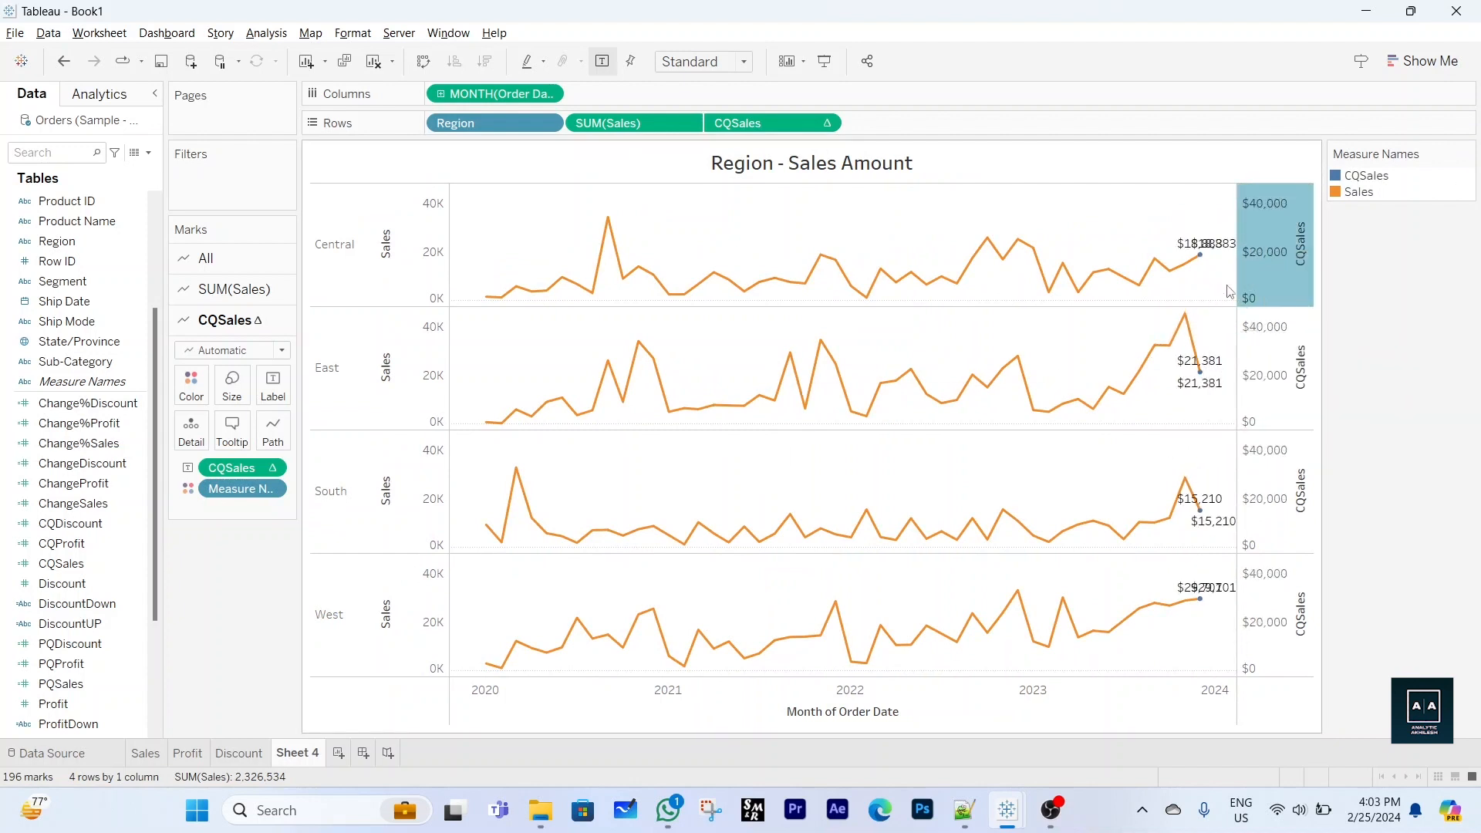
# Hide the headers of the synchronized CQSales and Sales axes
pyautogui.rightClick(1267, 224)
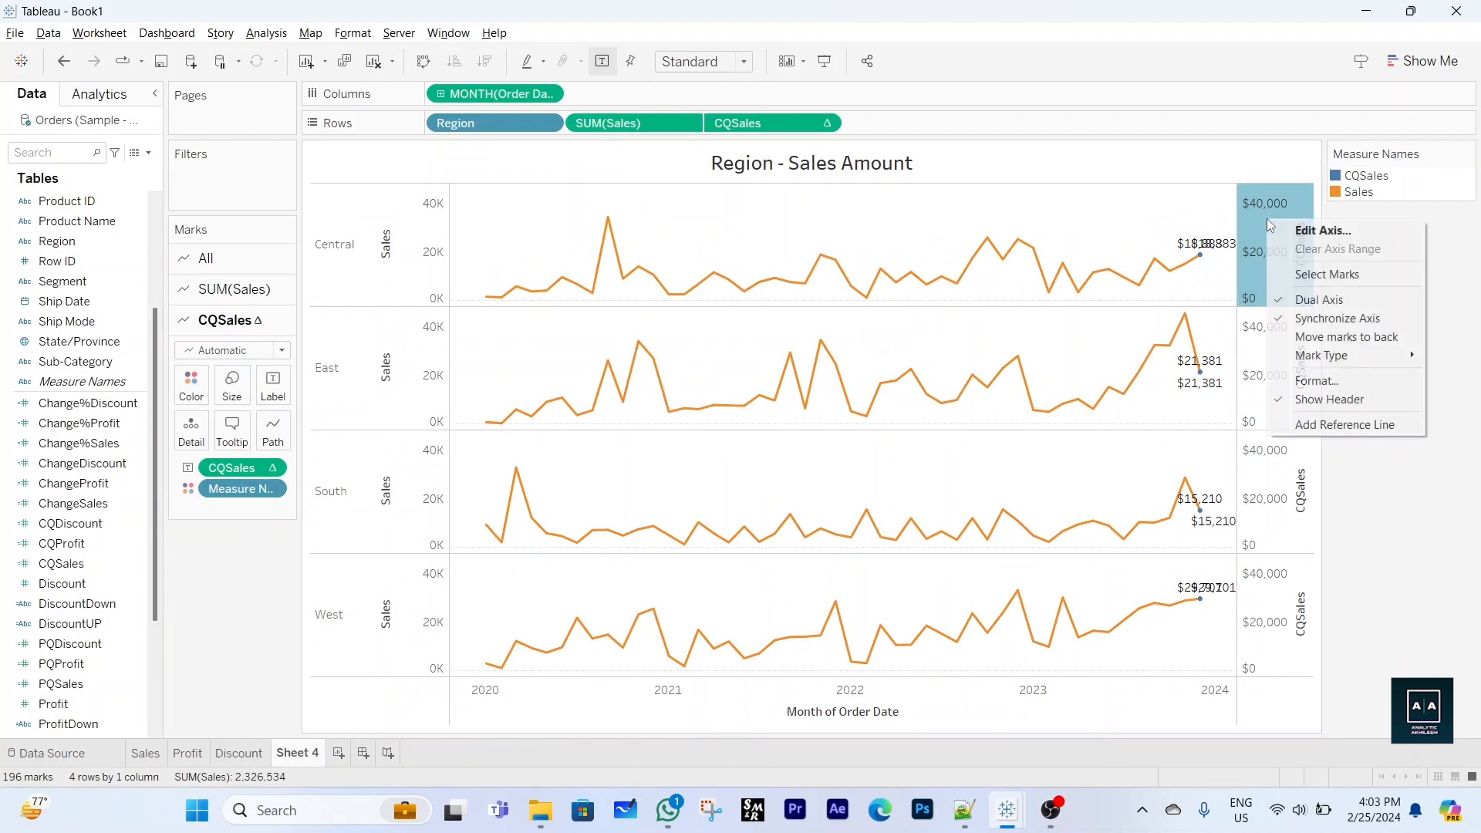
pyautogui.click(1336, 400)
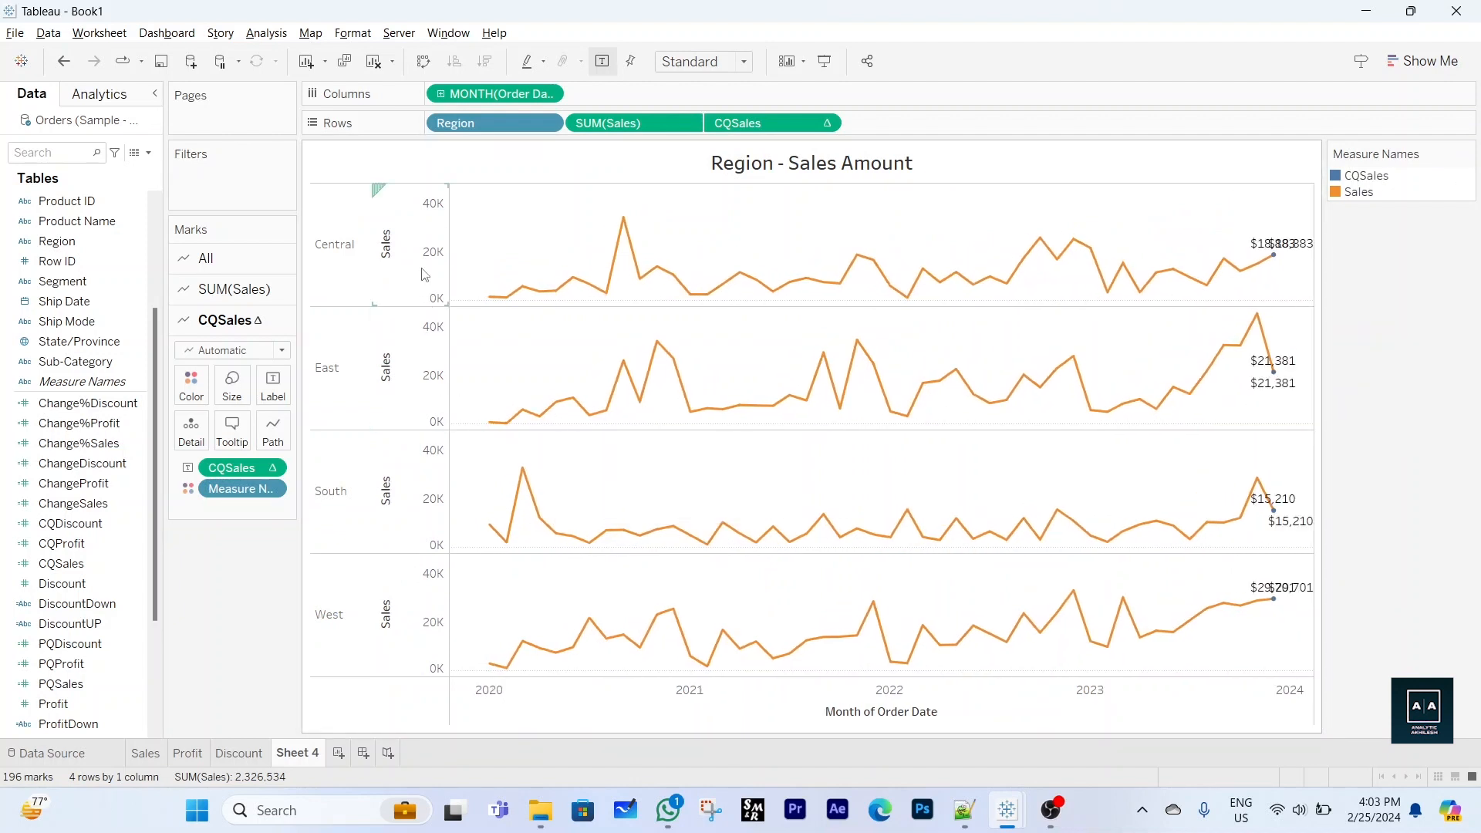
pyautogui.rightClick(390, 253)
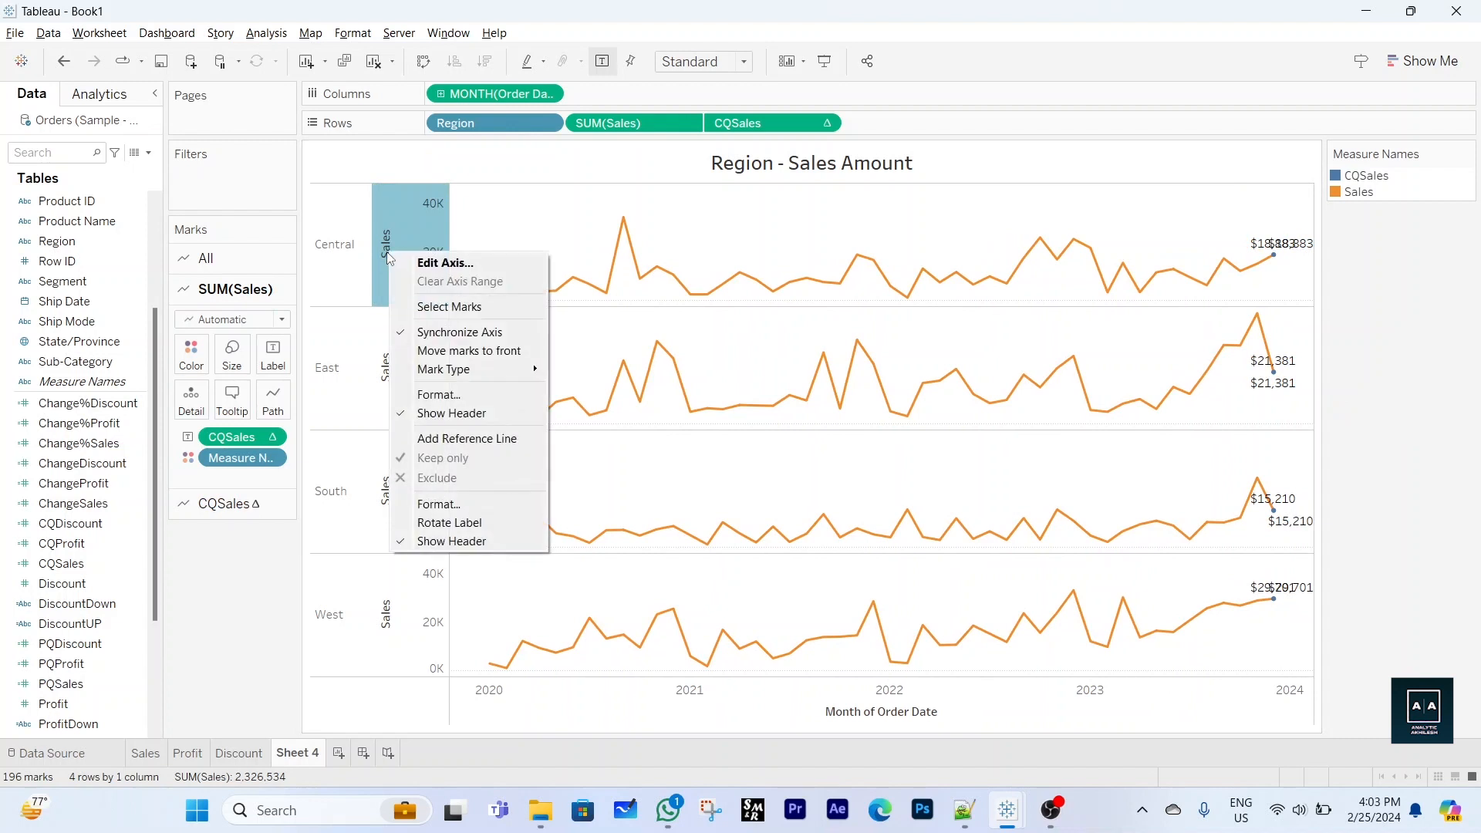
pyautogui.click(440, 414)
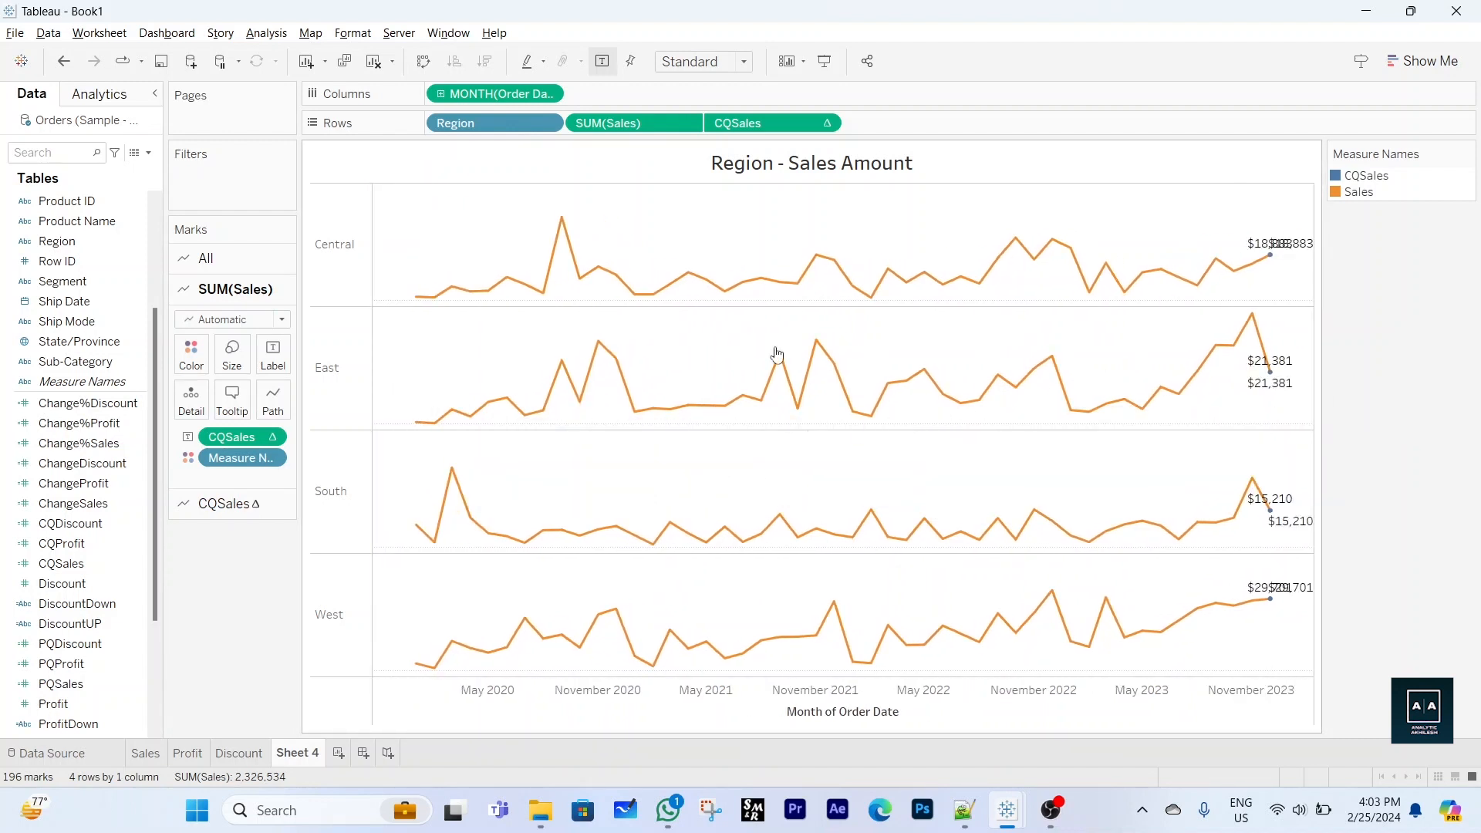
# Remove the duplicate CQSales label from the CQSales marks
pyautogui.click(234, 508)
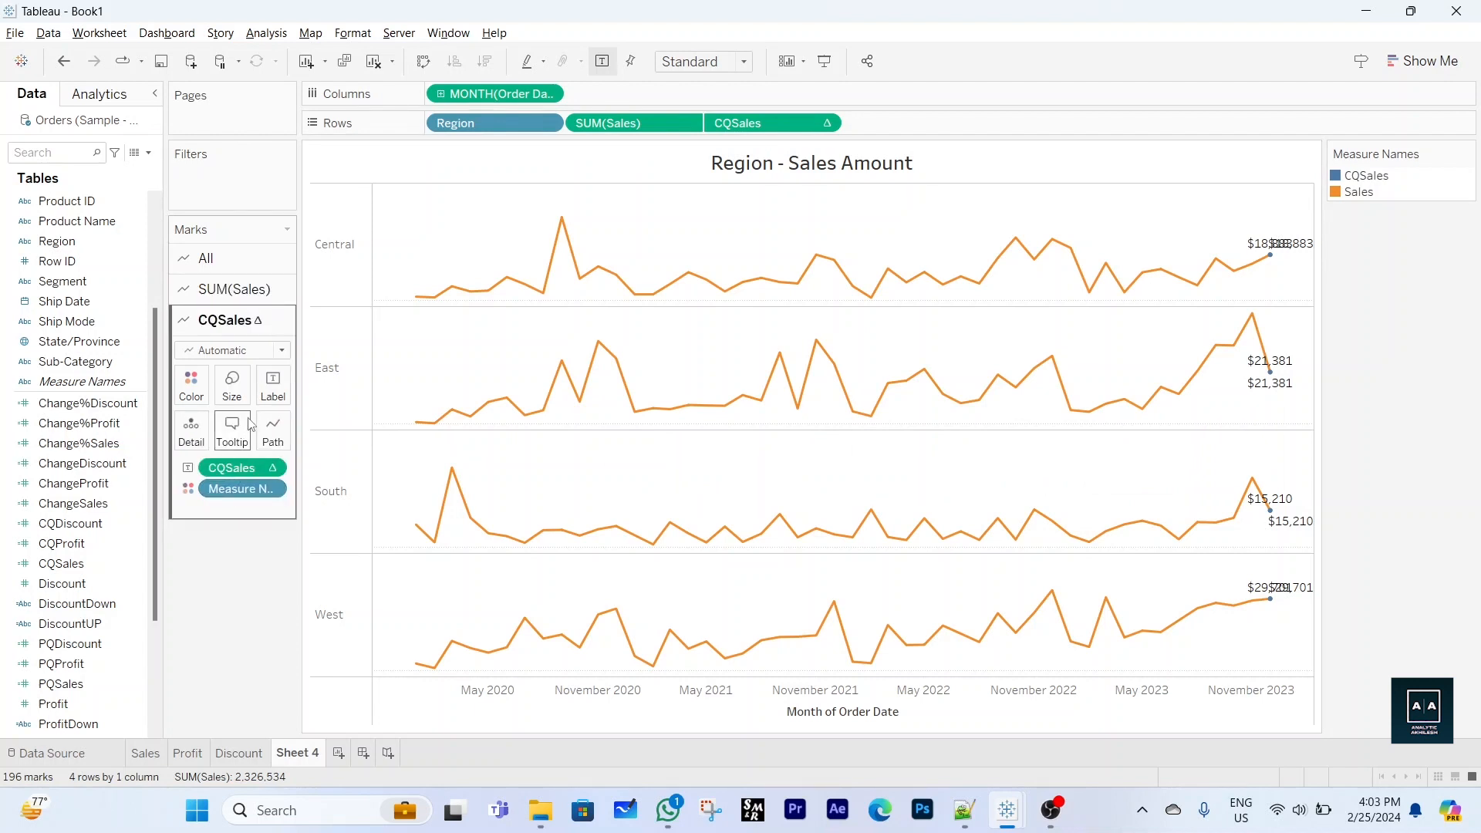
pyautogui.moveTo(235, 472); pyautogui.dragTo(59, 512)
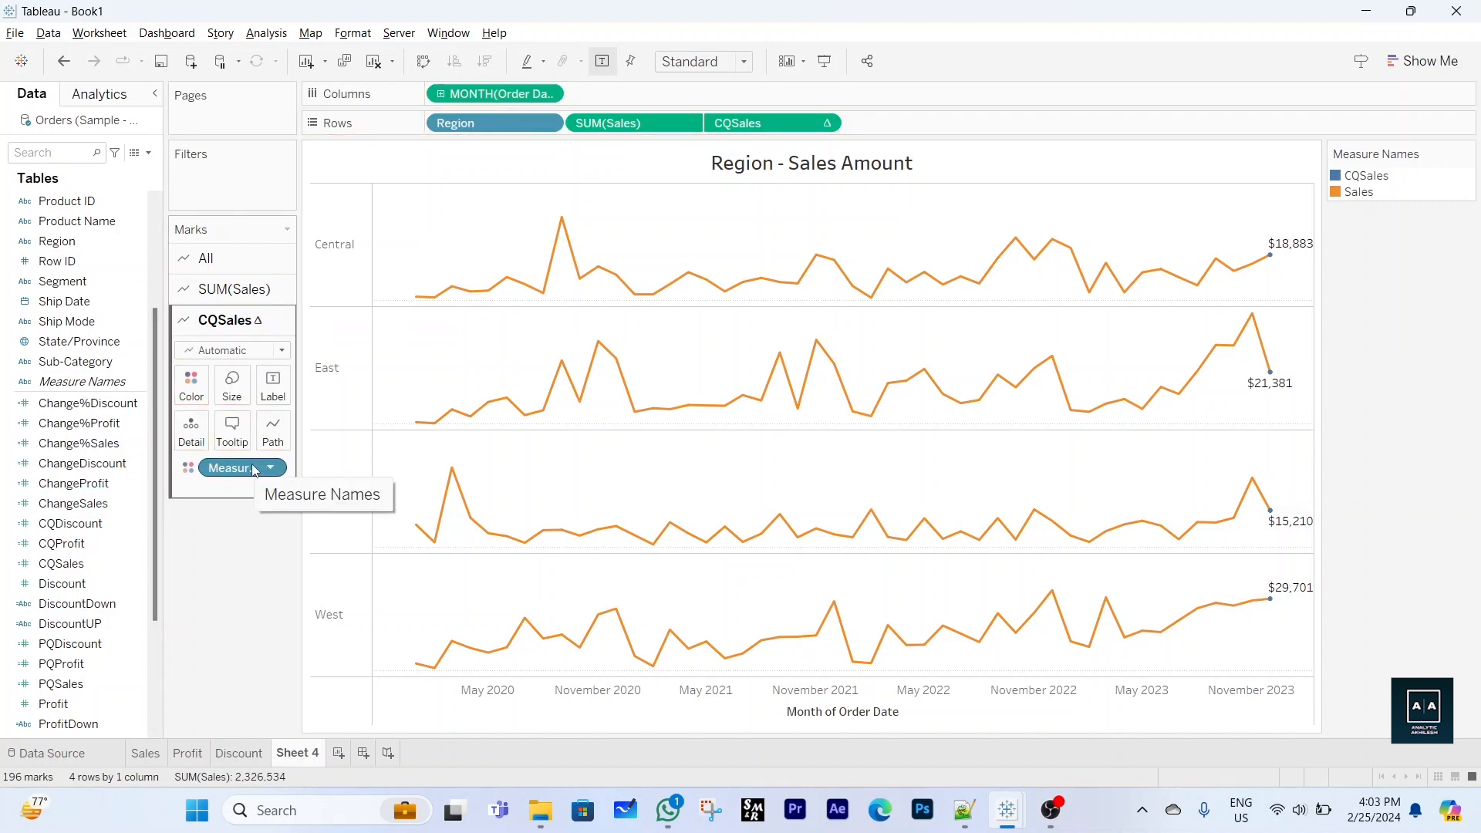
# Open the Measure Names color settings, try red for CQSales, and reassign the Automatic palette
pyautogui.doubleClick(1336, 182)
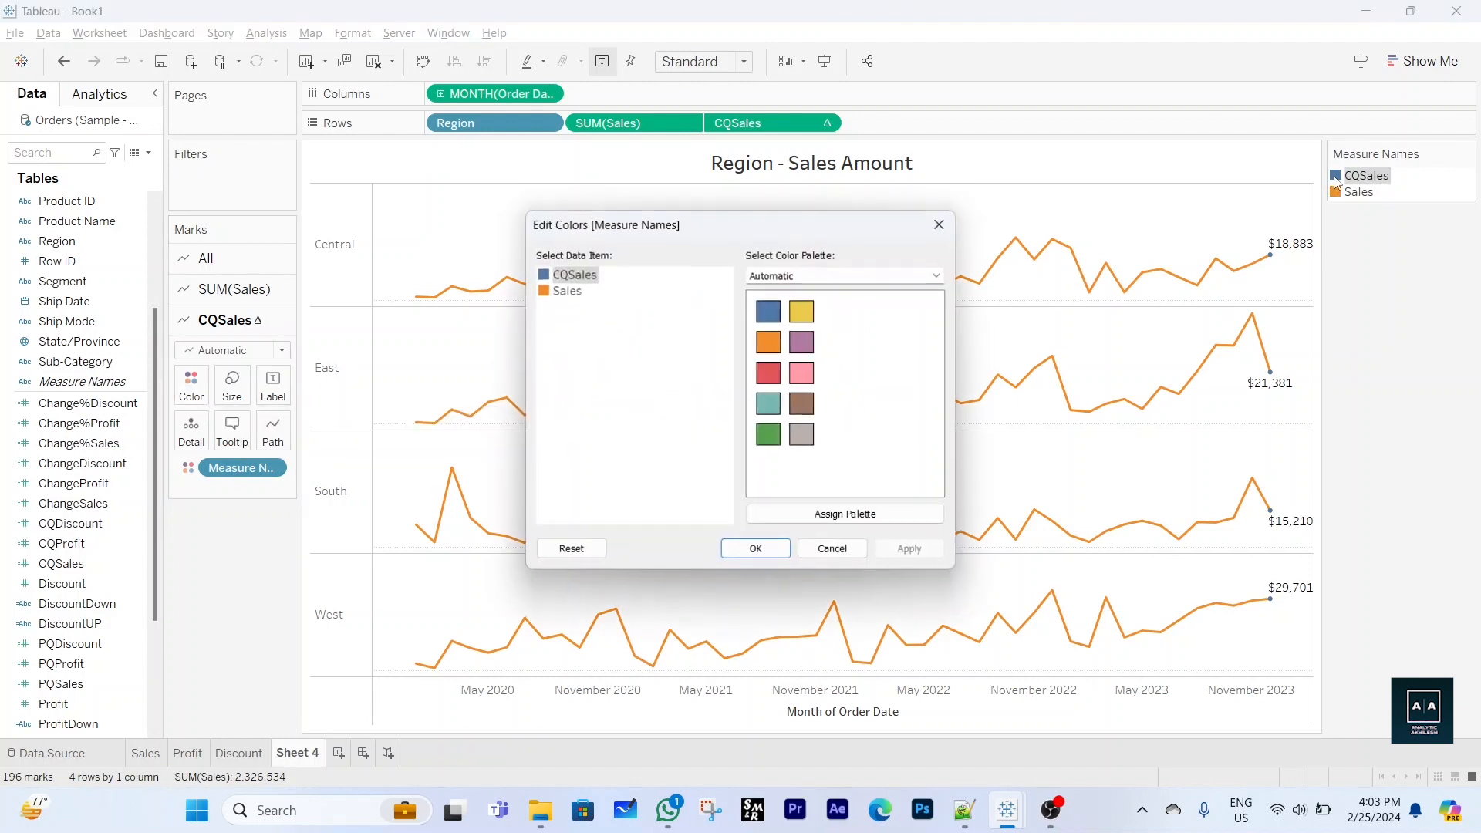
pyautogui.click(770, 375)
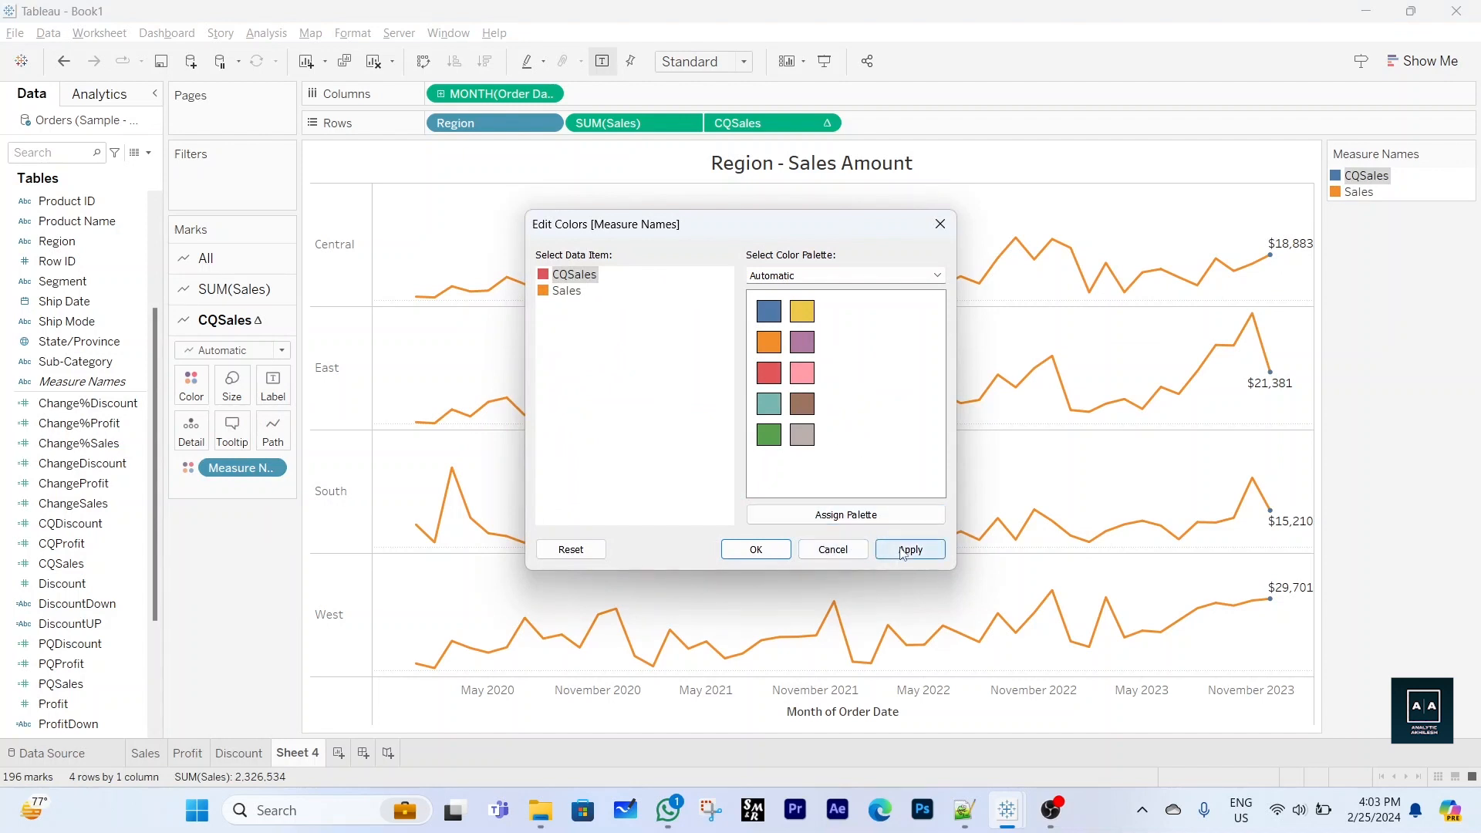
pyautogui.click(568, 292)
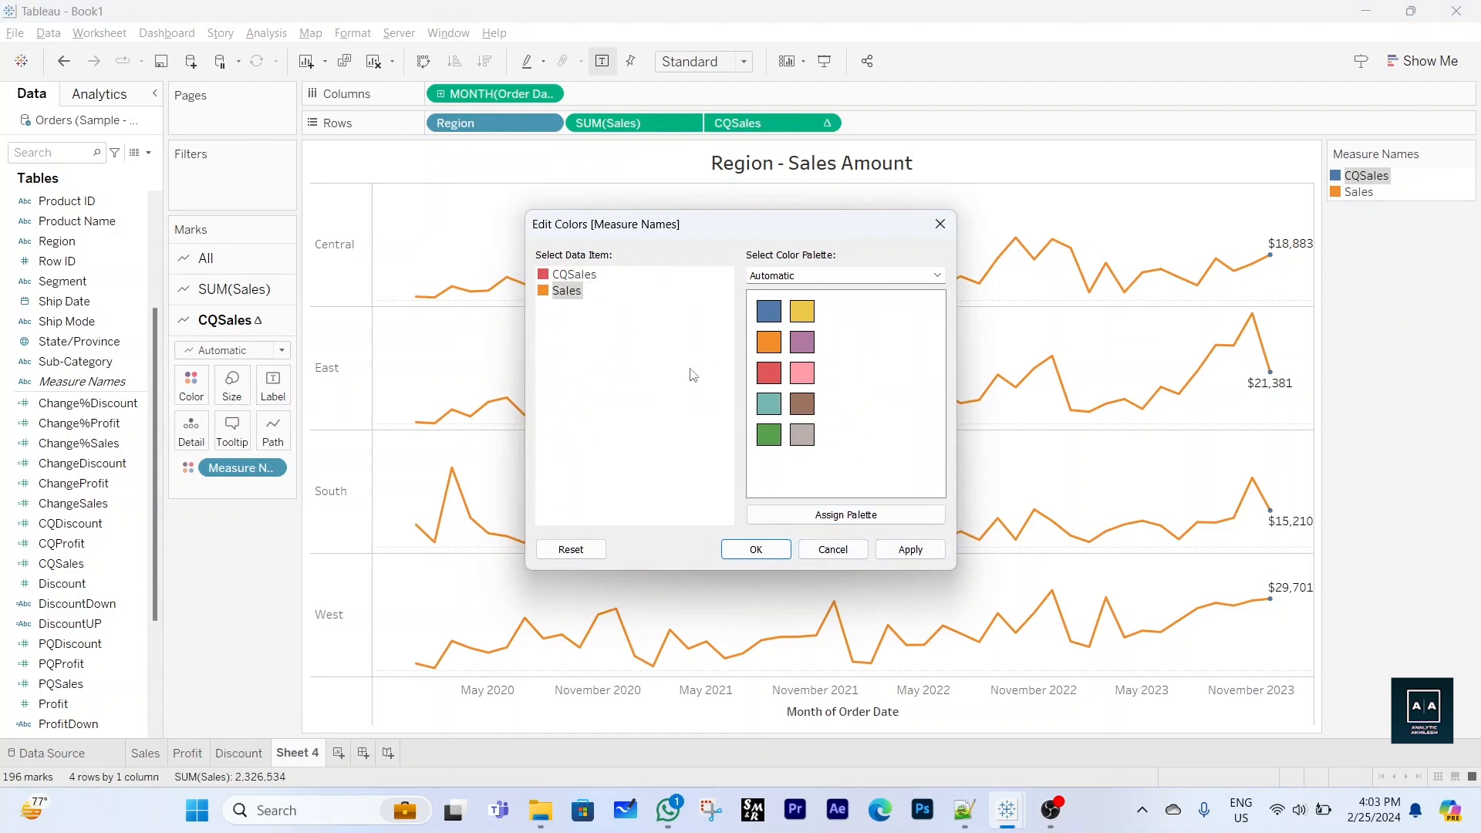
pyautogui.click(846, 515)
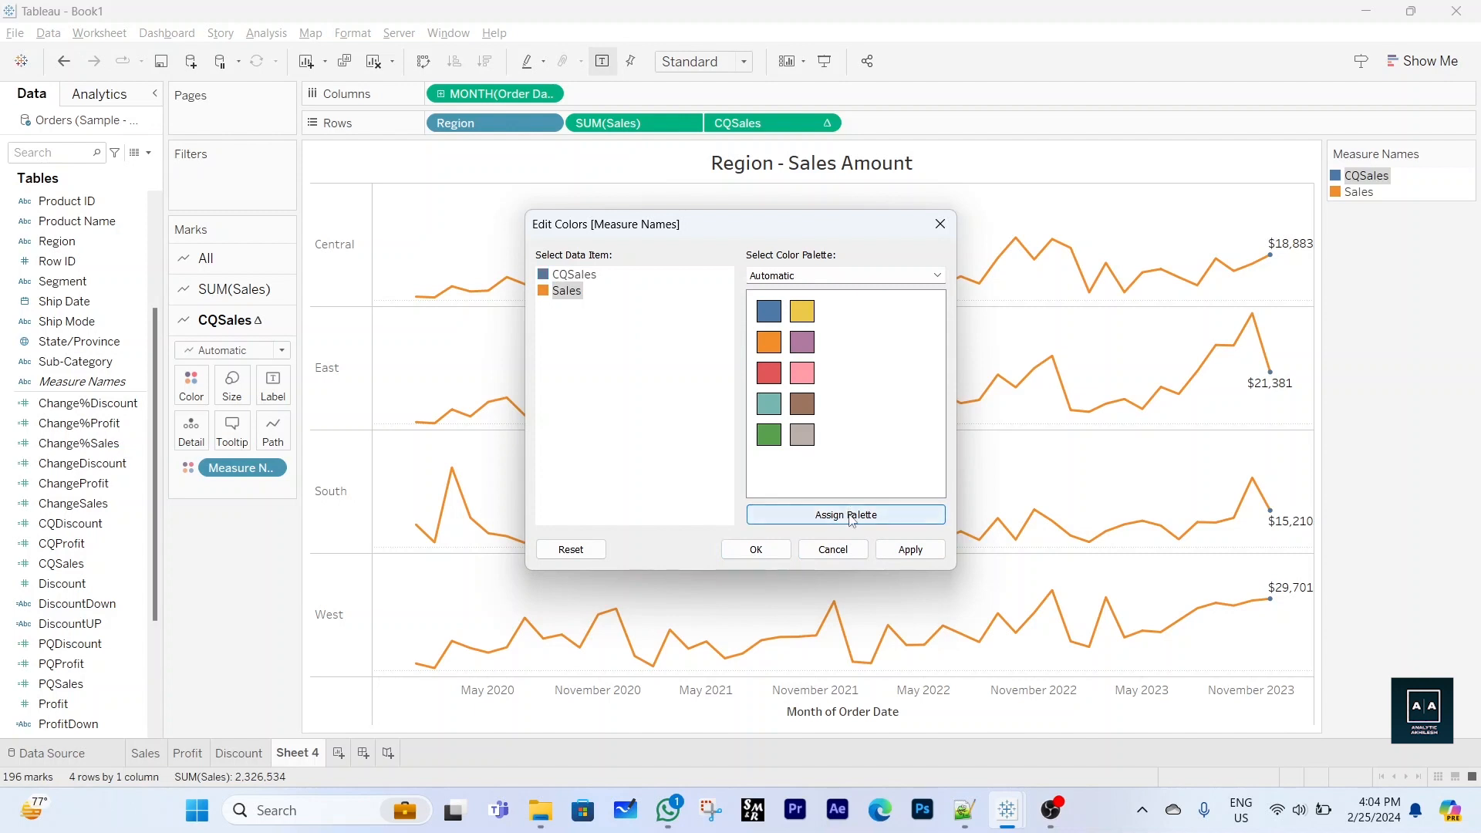
pyautogui.click(936, 275)
pyautogui.click(936, 275)
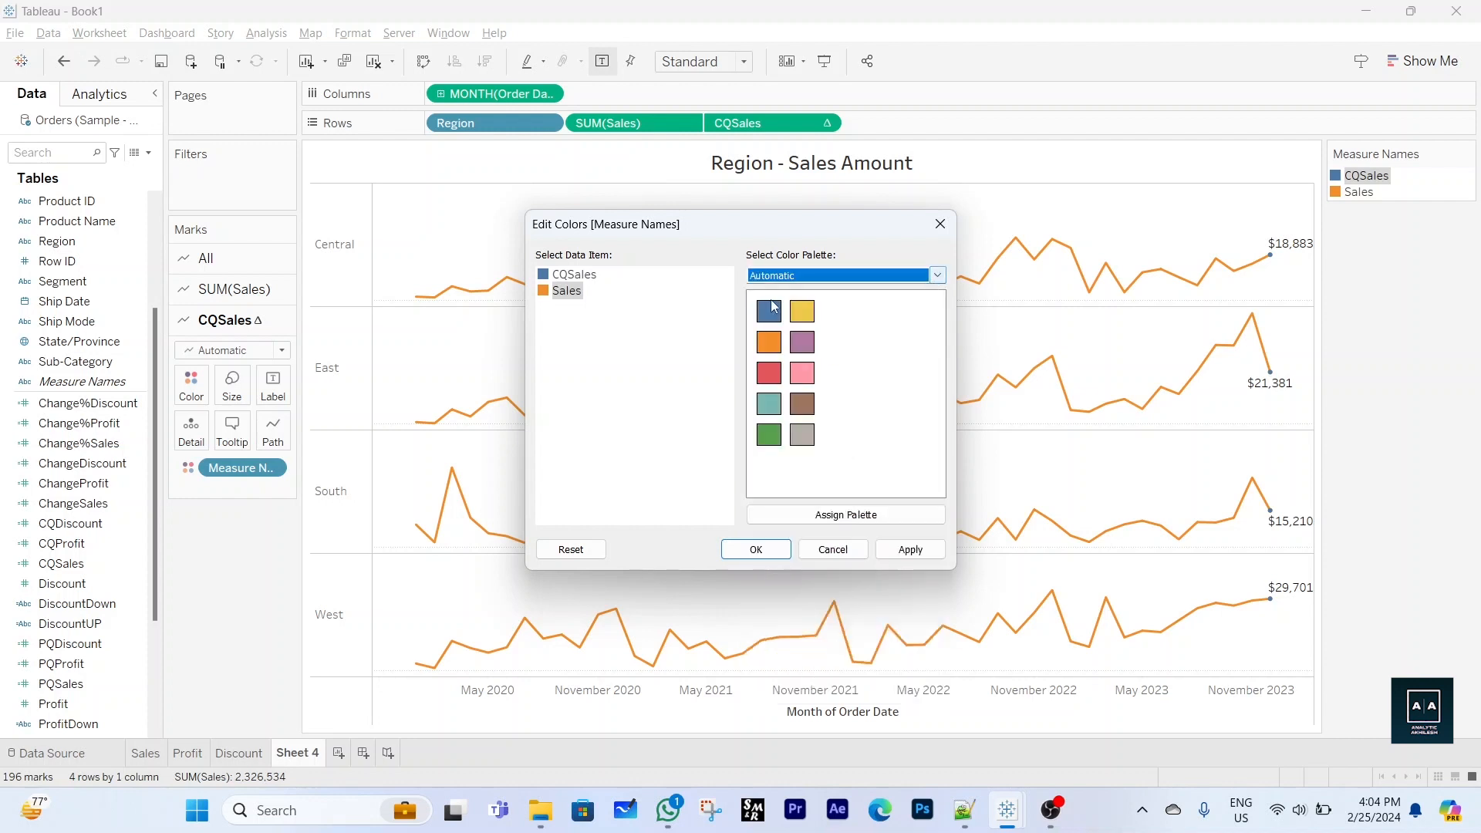
# Recolor the Sales lines light gray (#ddd6dd) and apply the Measure Names colors
pyautogui.doubleClick(563, 291)
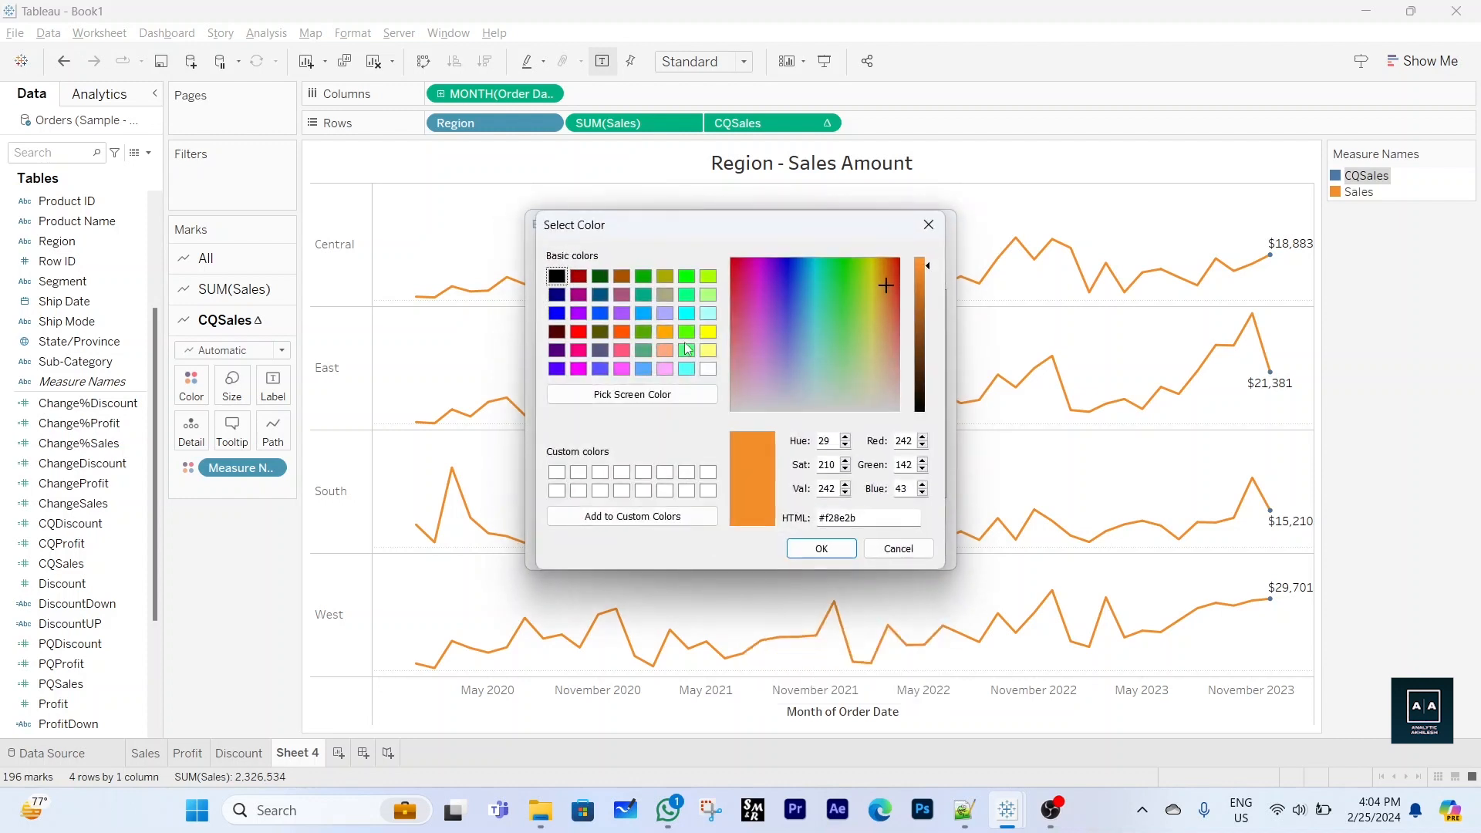
pyautogui.click(758, 406)
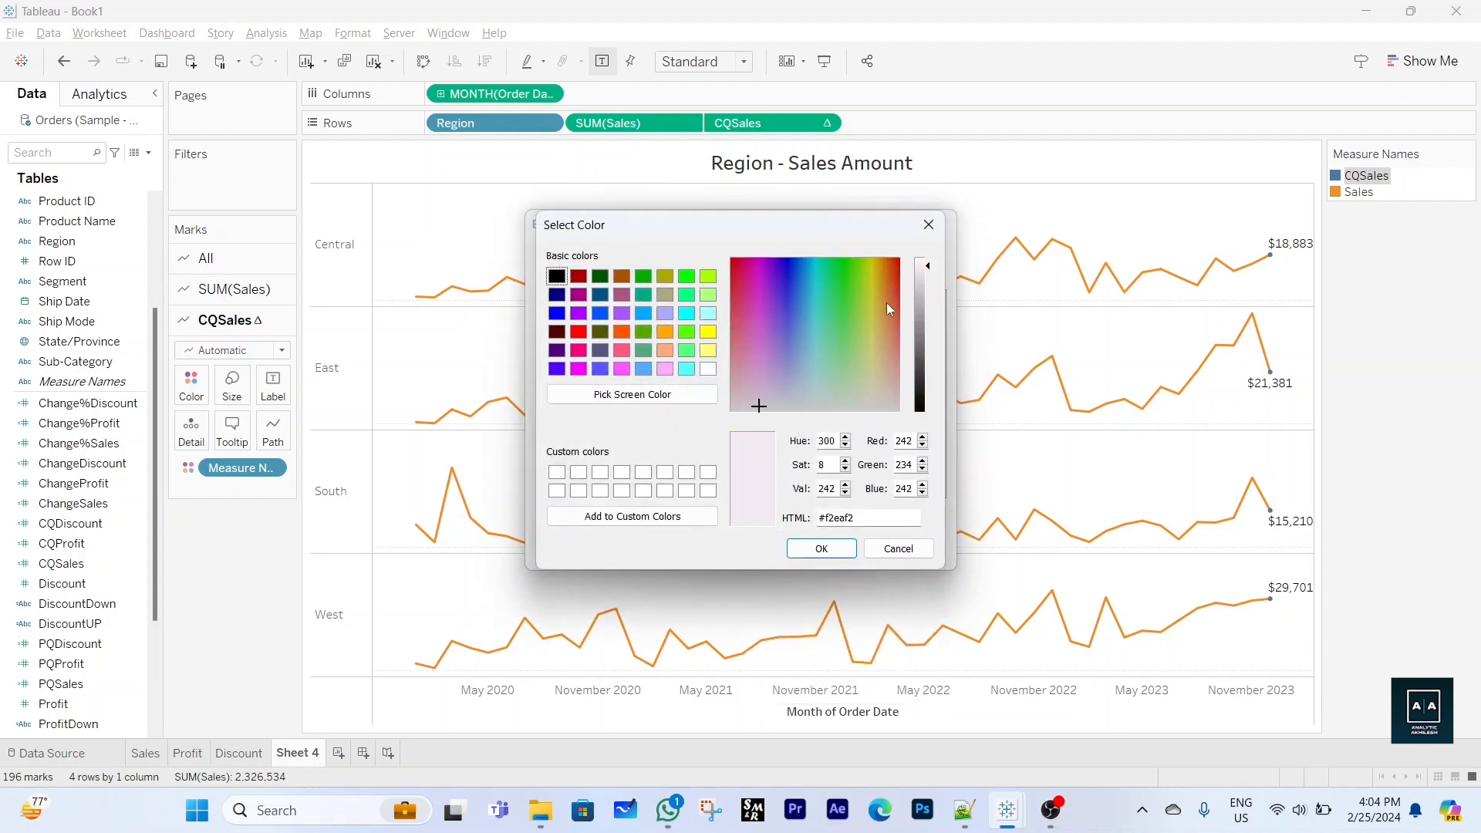
pyautogui.click(921, 270)
pyautogui.click(920, 281)
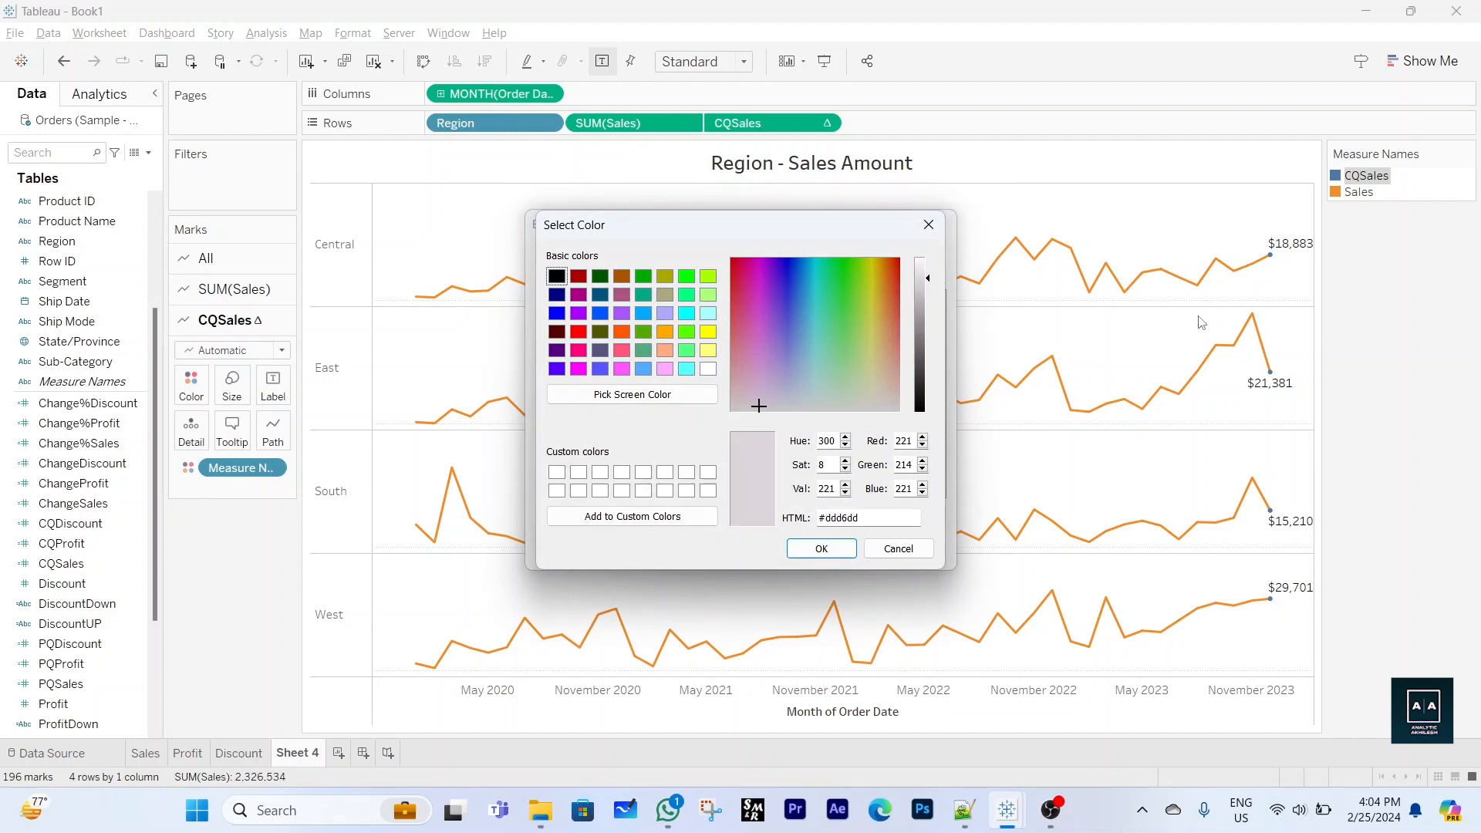
pyautogui.click(830, 549)
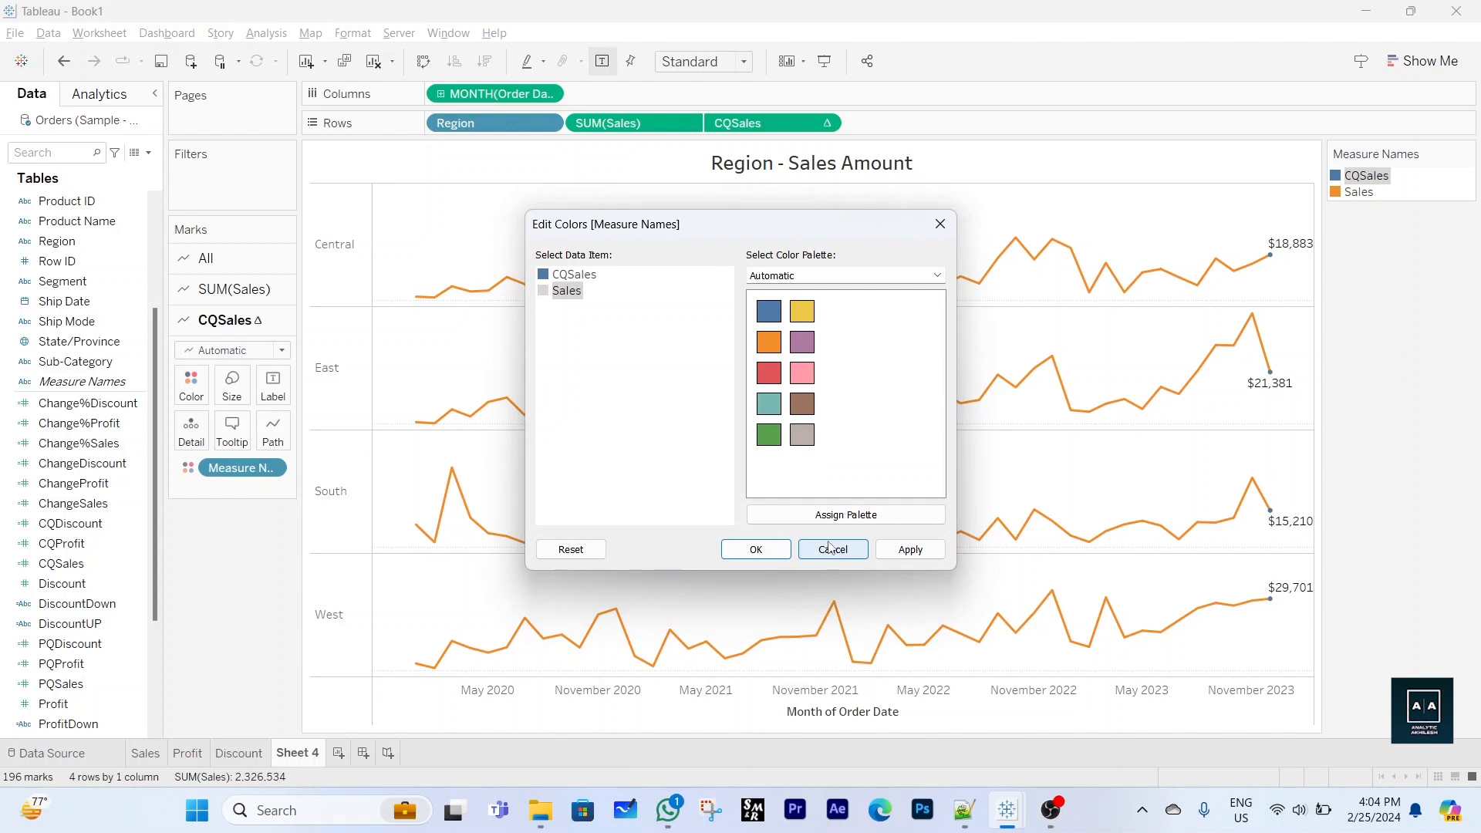
pyautogui.click(754, 549)
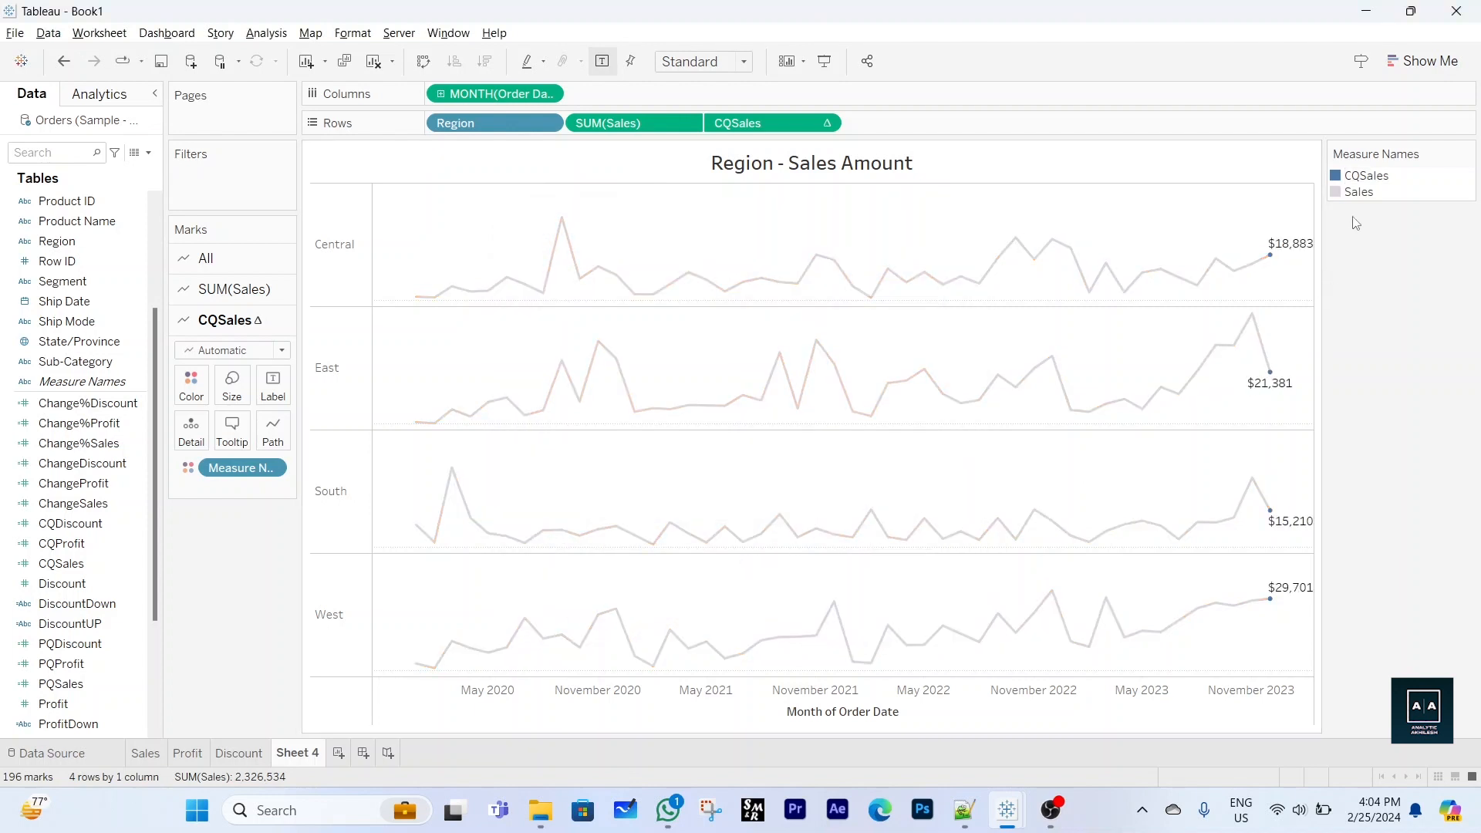
# Recolor CQSales red from the Automatic palette in the Measure Names color settings and apply it
pyautogui.doubleClick(1365, 175)
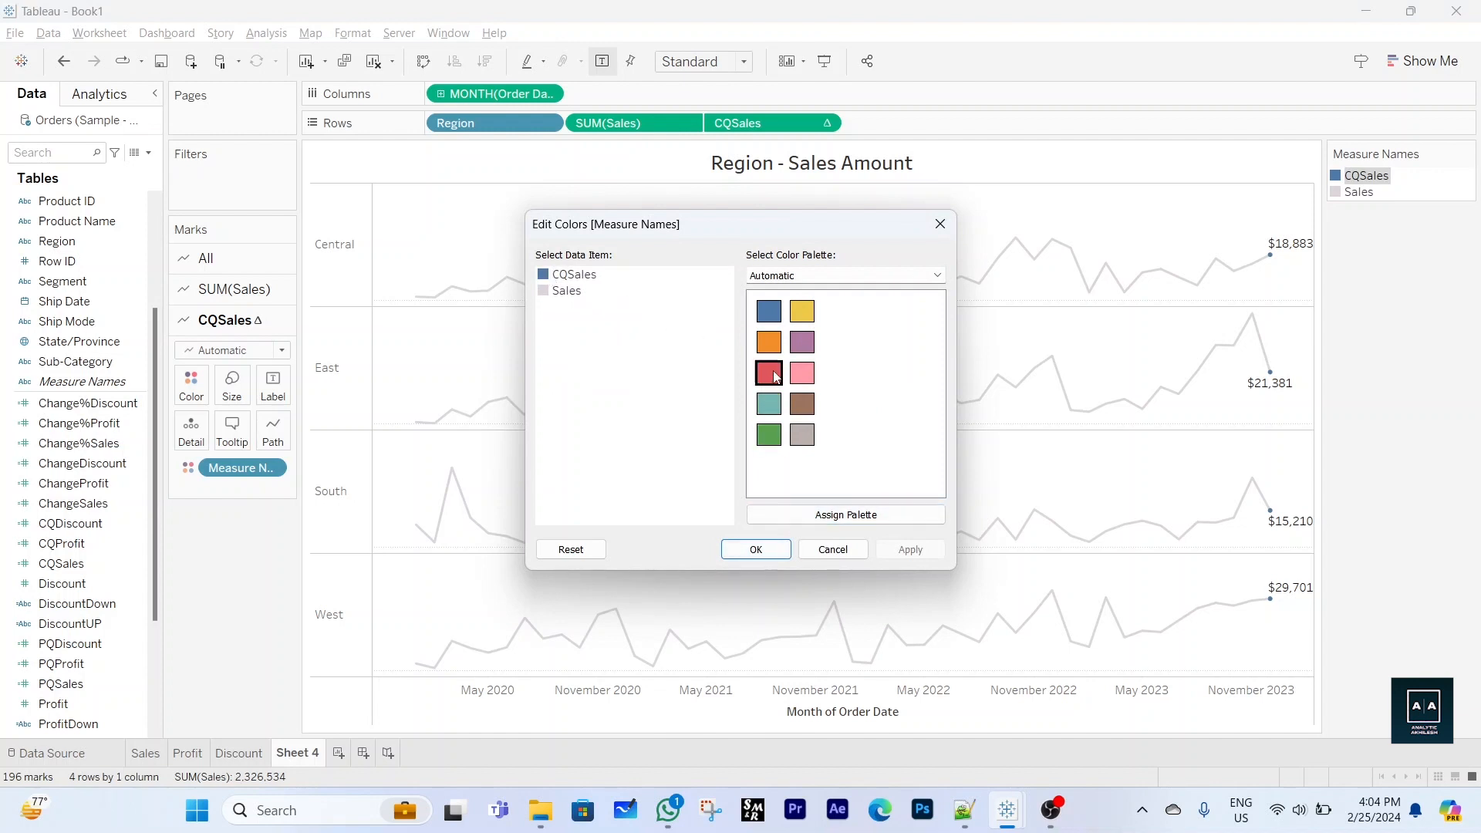
pyautogui.click(549, 276)
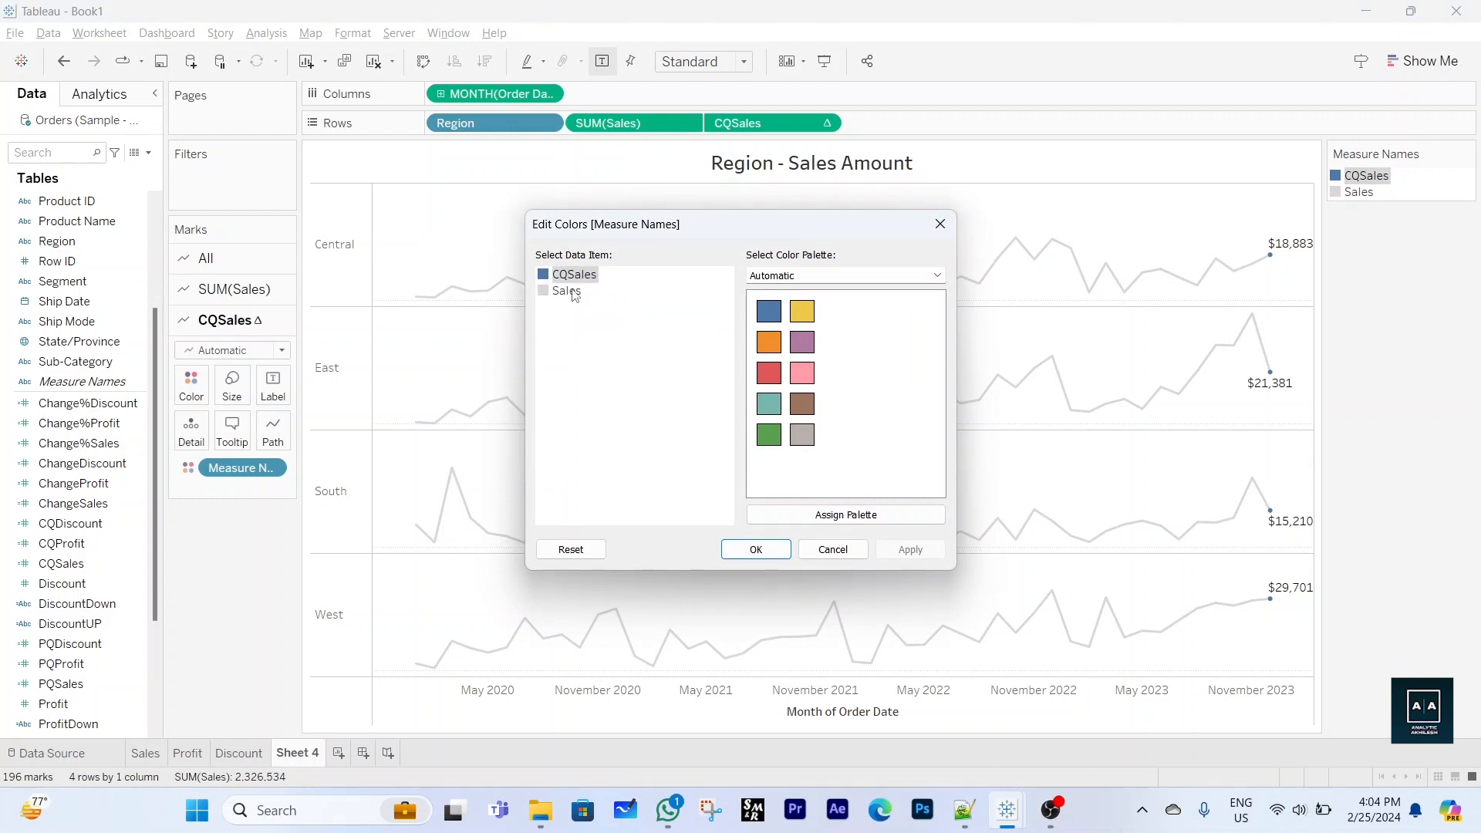
pyautogui.click(768, 373)
pyautogui.click(764, 549)
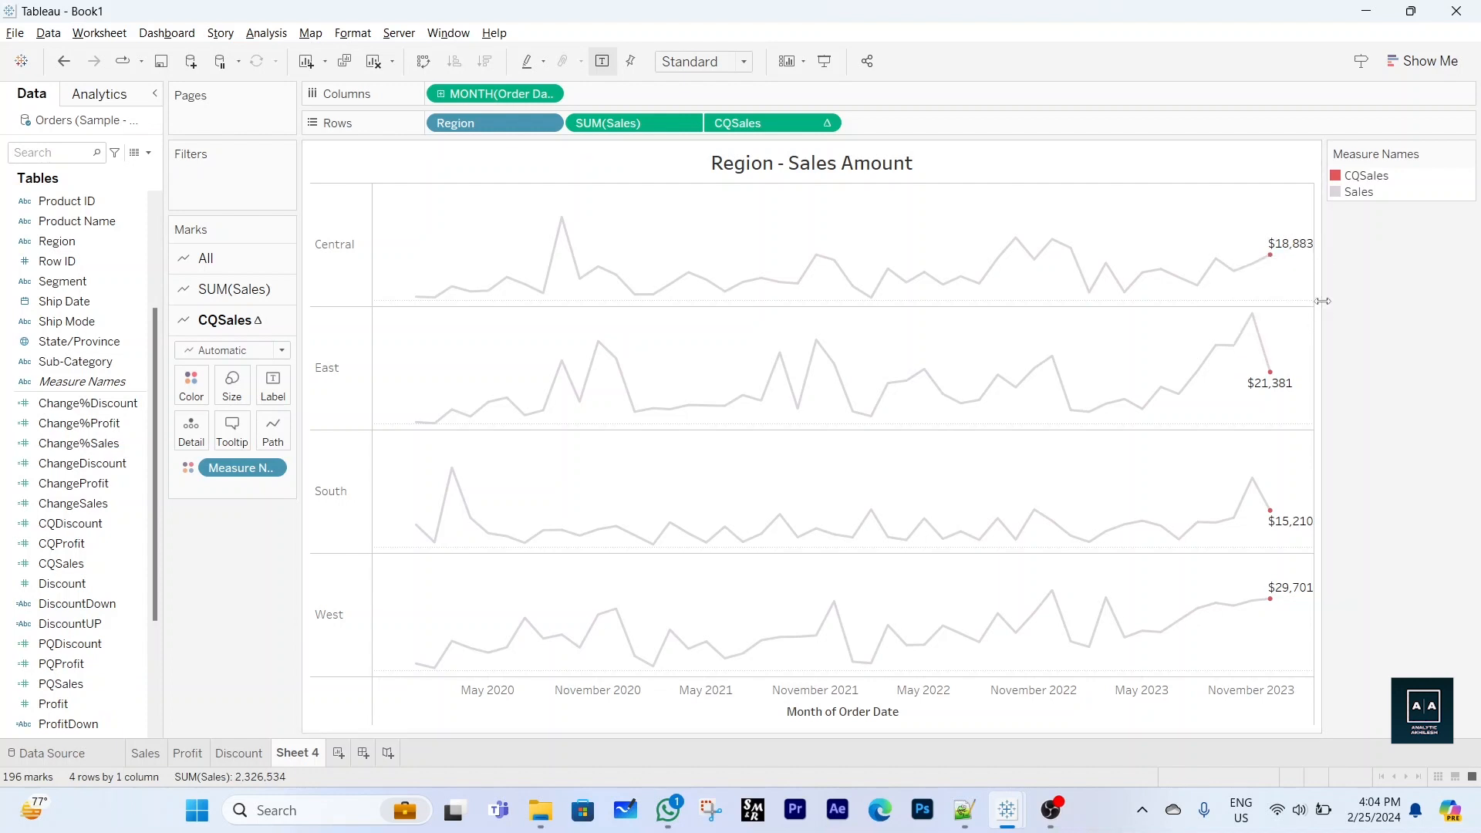
# Narrow the chart area slightly and hide the Measure Names legend card on the Region - Sales Amount sheet
pyautogui.moveTo(1322, 300); pyautogui.dragTo(1291, 304)
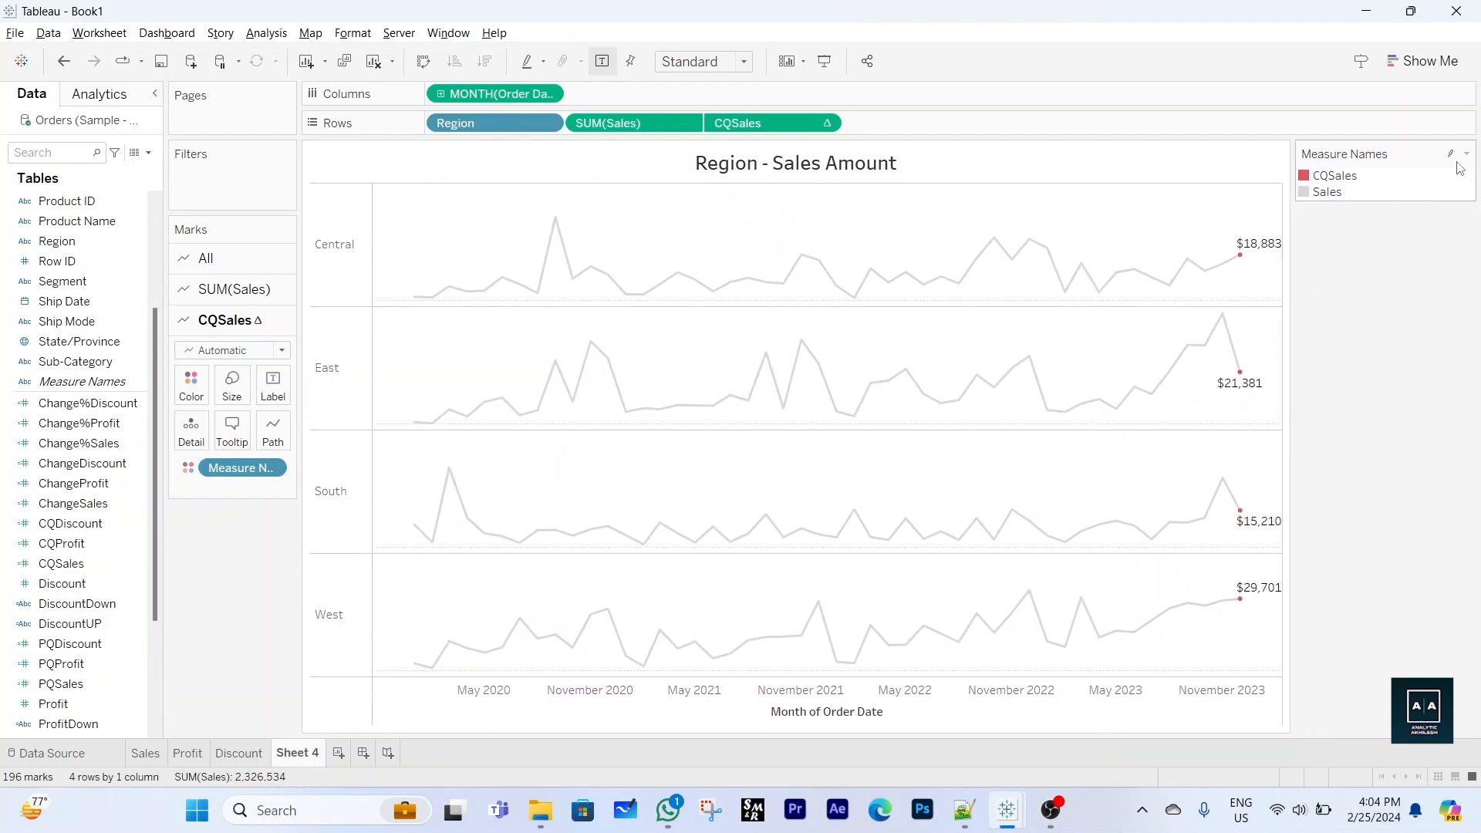
pyautogui.click(1466, 154)
pyautogui.click(1331, 301)
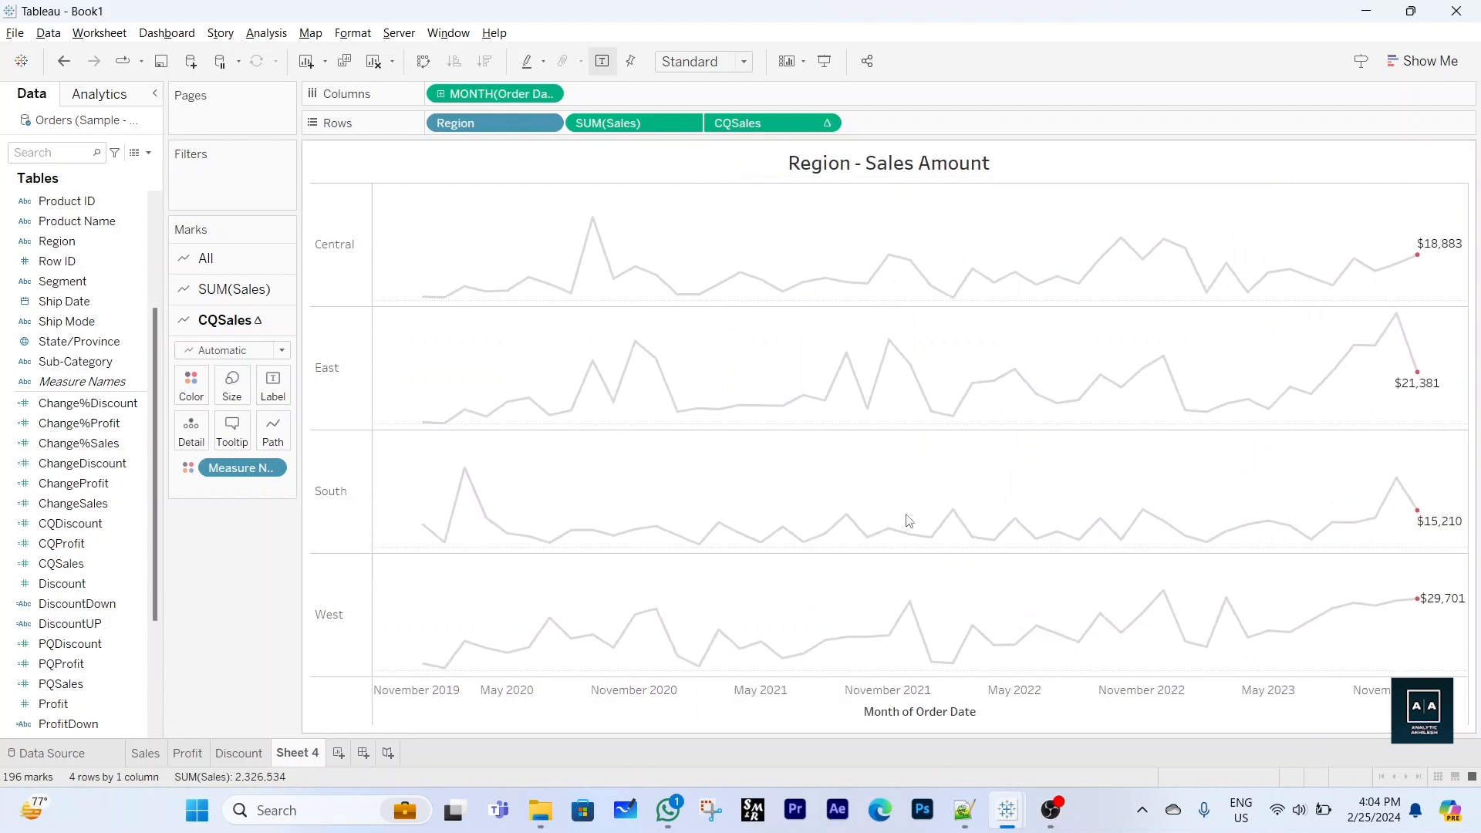
# Create a new worksheet with a horizontal bar chart of Sales by Sub-Category, sorted in descending order of Sales
pyautogui.click(337, 753)
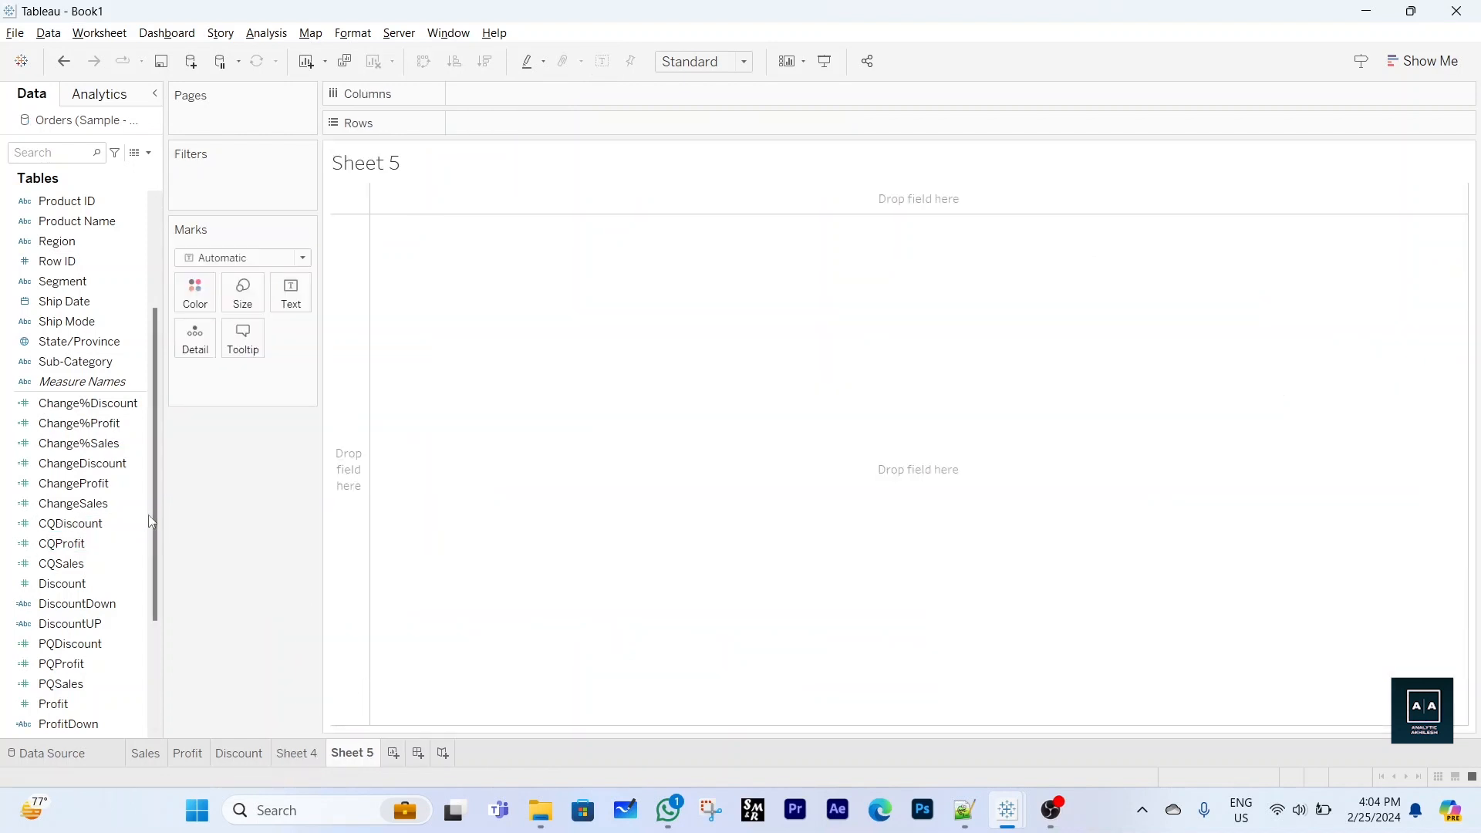
pyautogui.moveTo(81, 361); pyautogui.dragTo(486, 132)
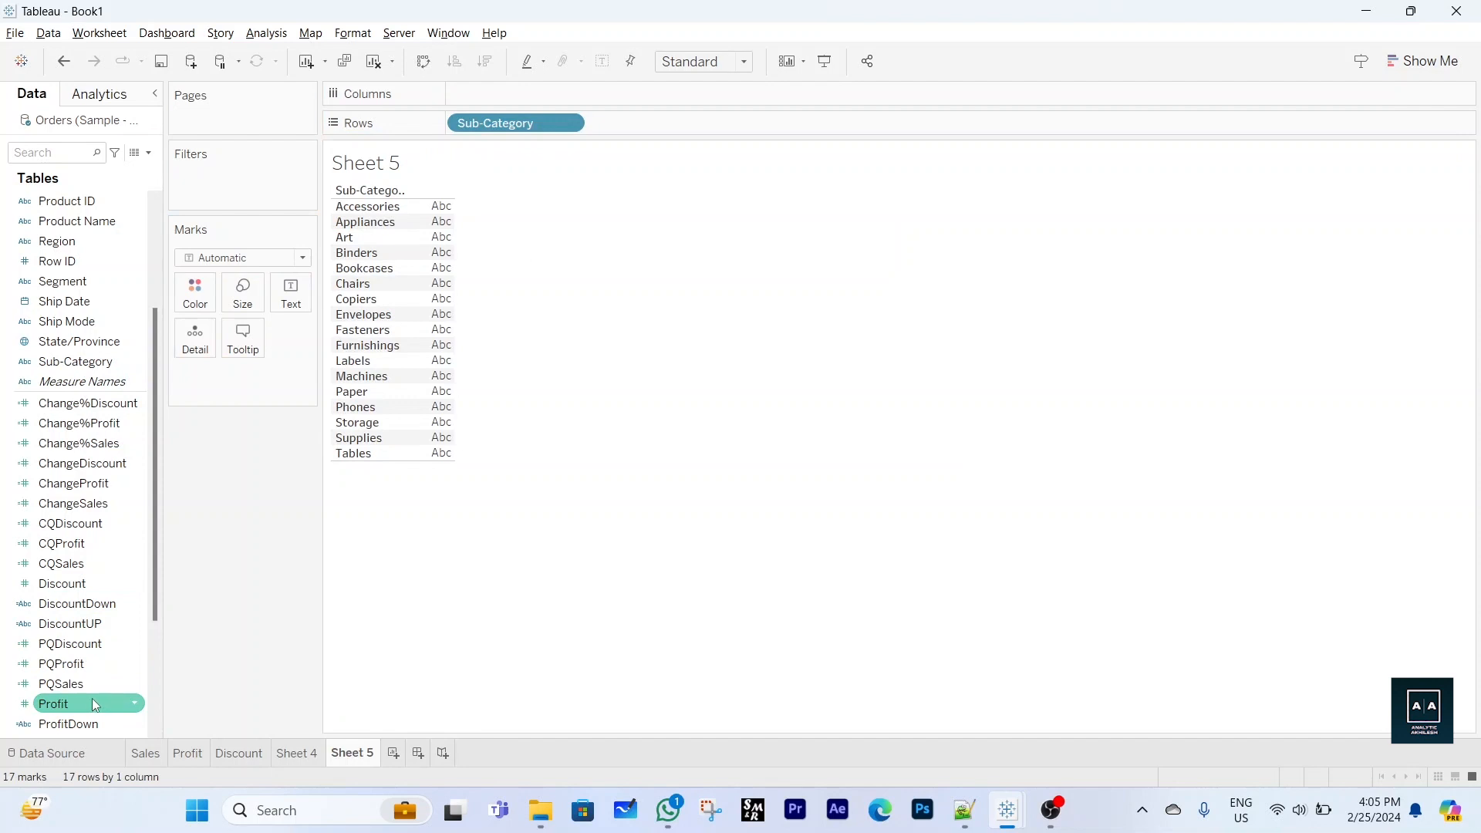
pyautogui.scroll(-1, 95, 704)
pyautogui.moveTo(74, 730); pyautogui.dragTo(522, 95)
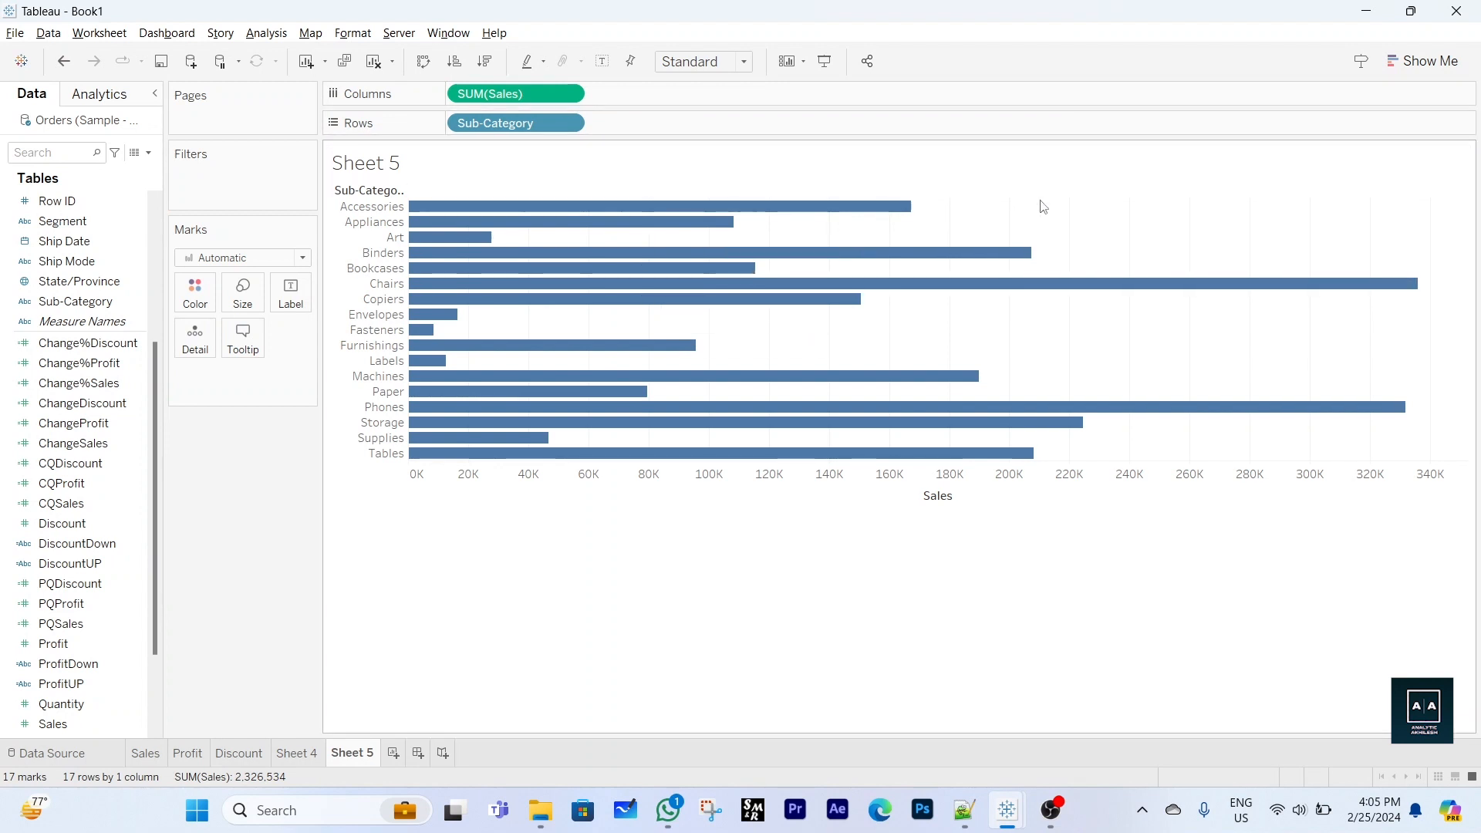
pyautogui.click(938, 194)
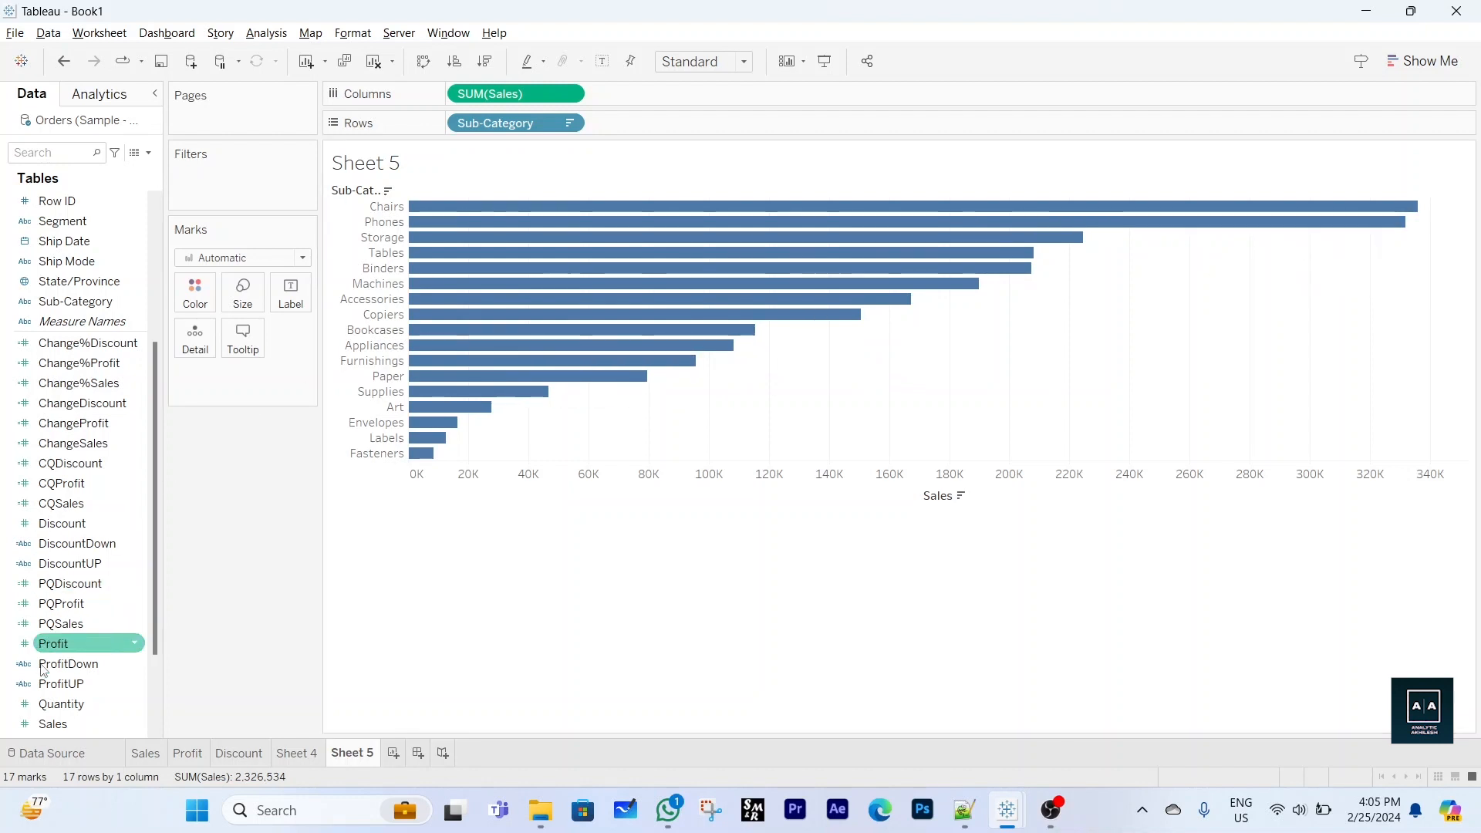
# Label the Sub-Category bars with Sales and allow the labels to overlap other marks
pyautogui.moveTo(57, 729); pyautogui.dragTo(287, 302)
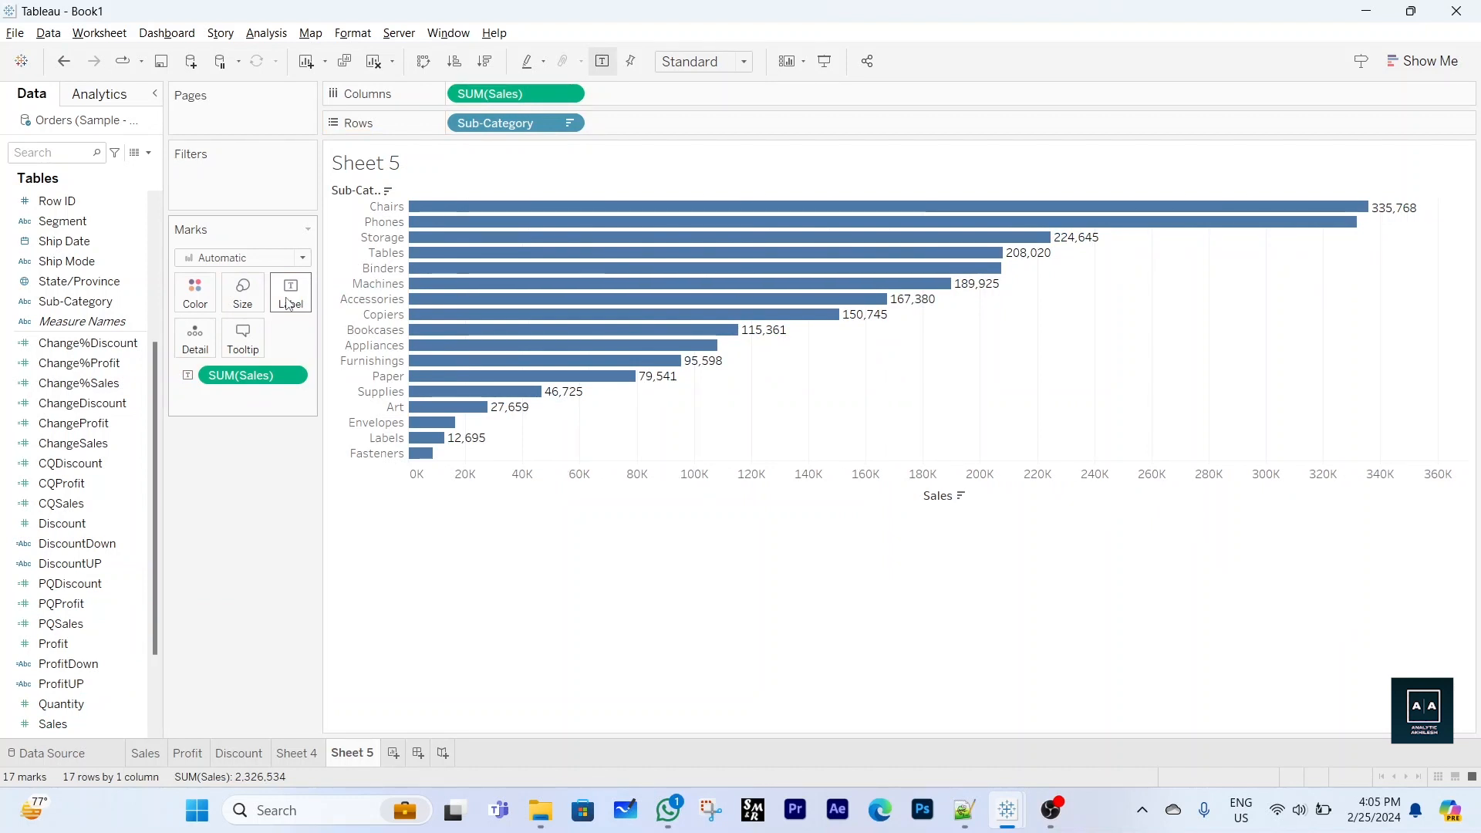
pyautogui.click(287, 303)
pyautogui.click(290, 522)
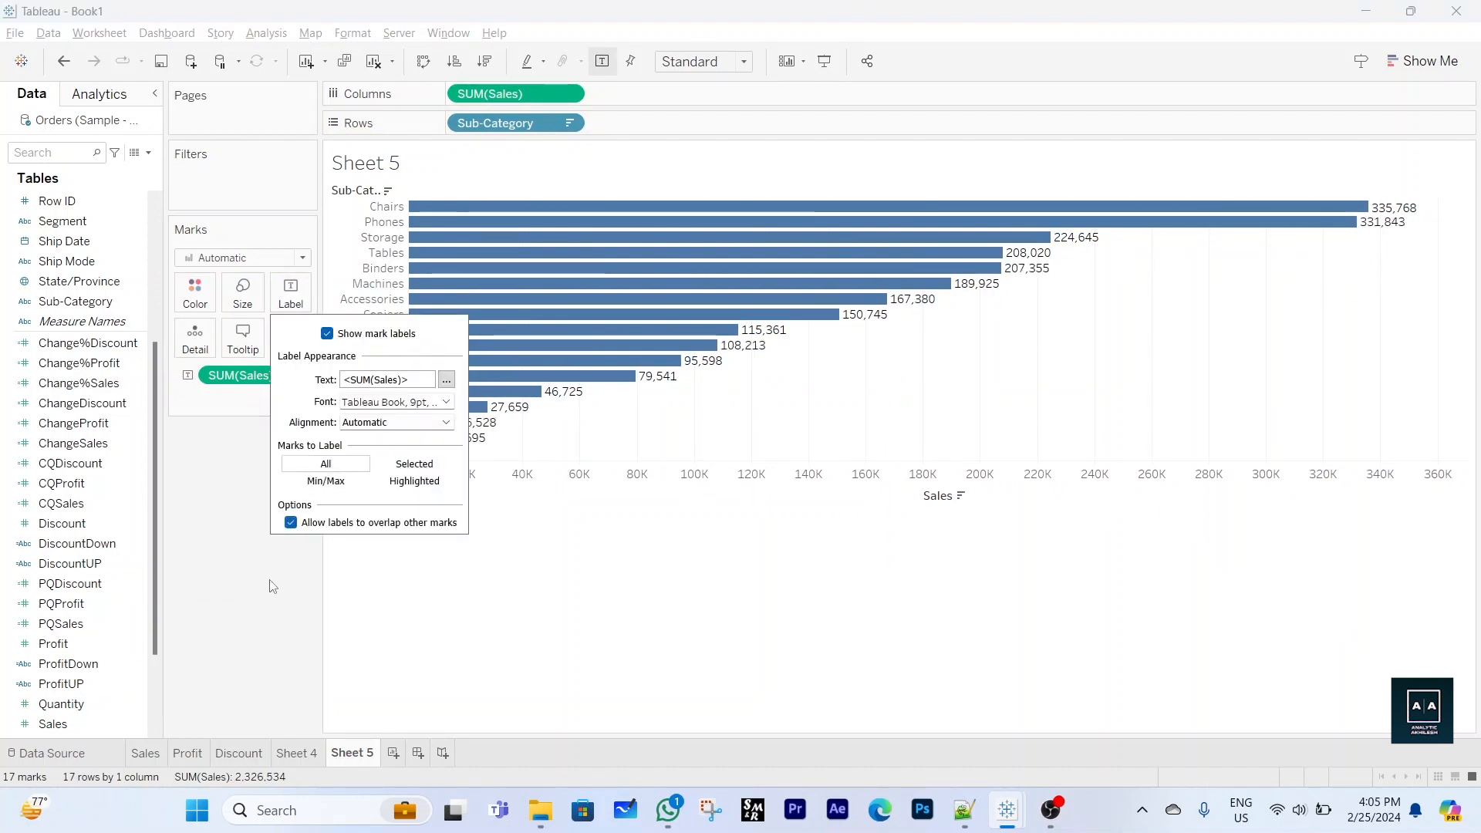
# Set the font size of the <SUM(Sales)> bar label text to 7
pyautogui.click(445, 378)
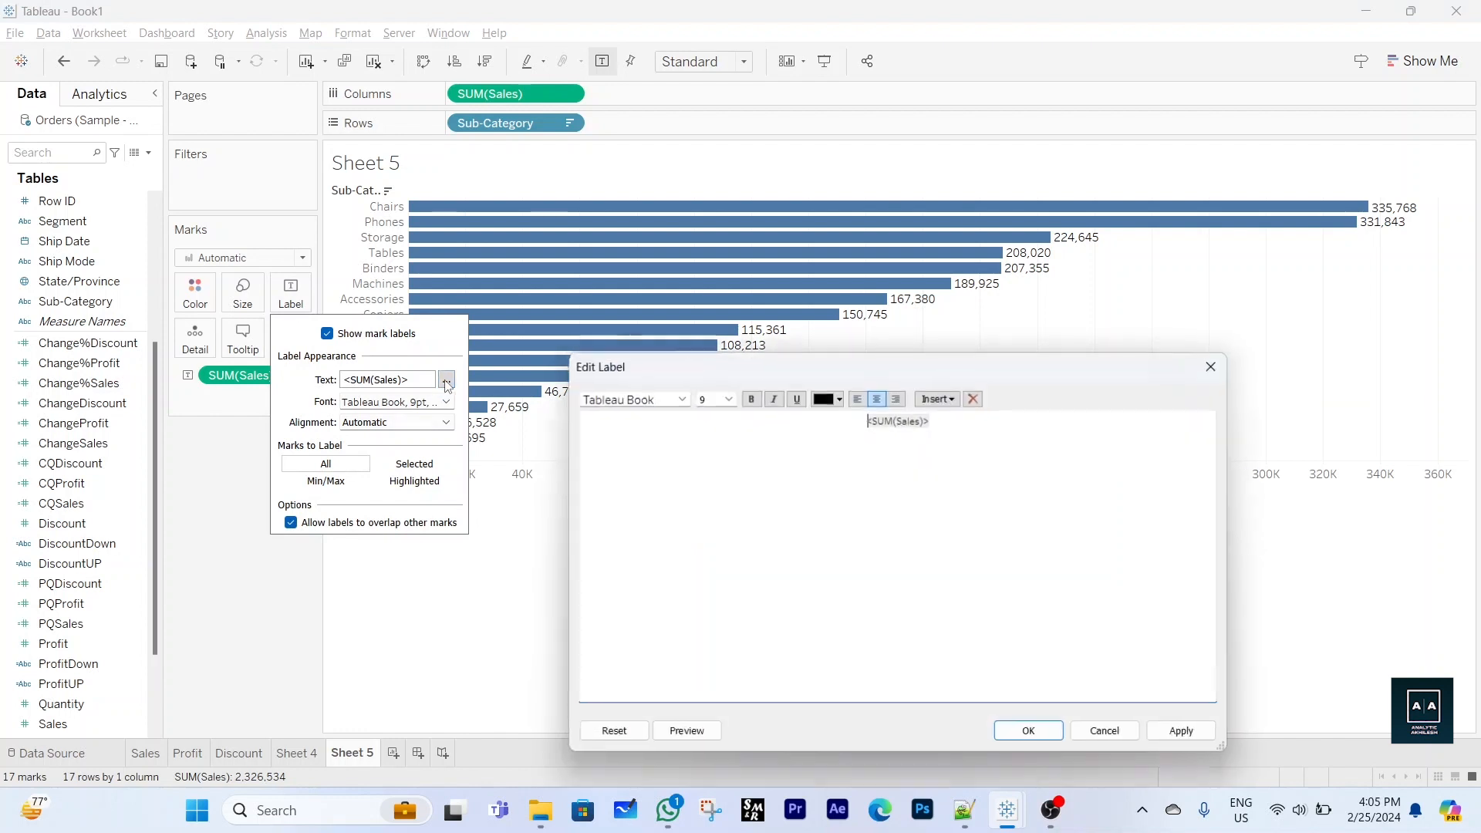
pyautogui.moveTo(853, 416); pyautogui.dragTo(965, 416)
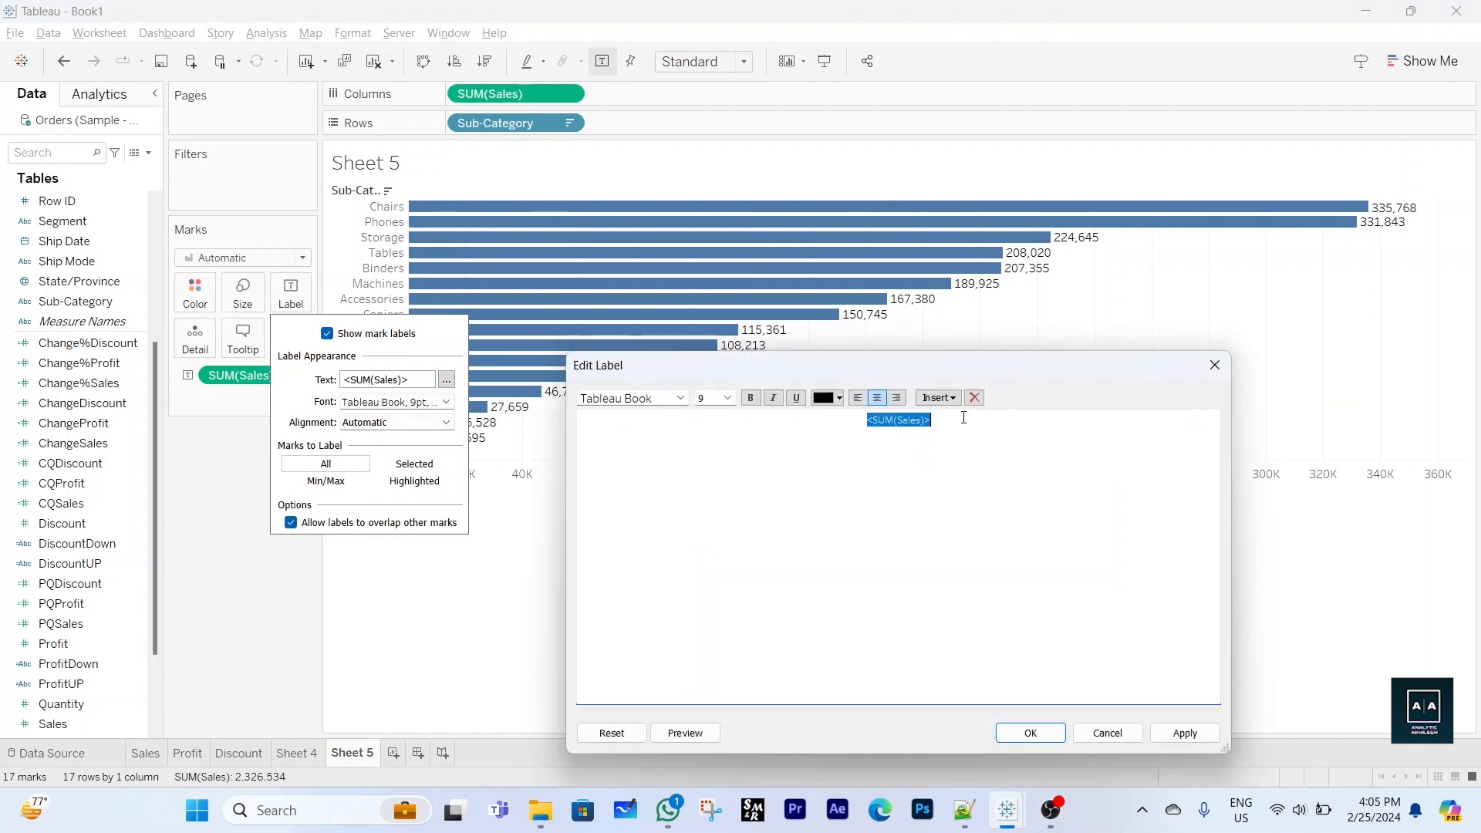
pyautogui.doubleClick(715, 400)
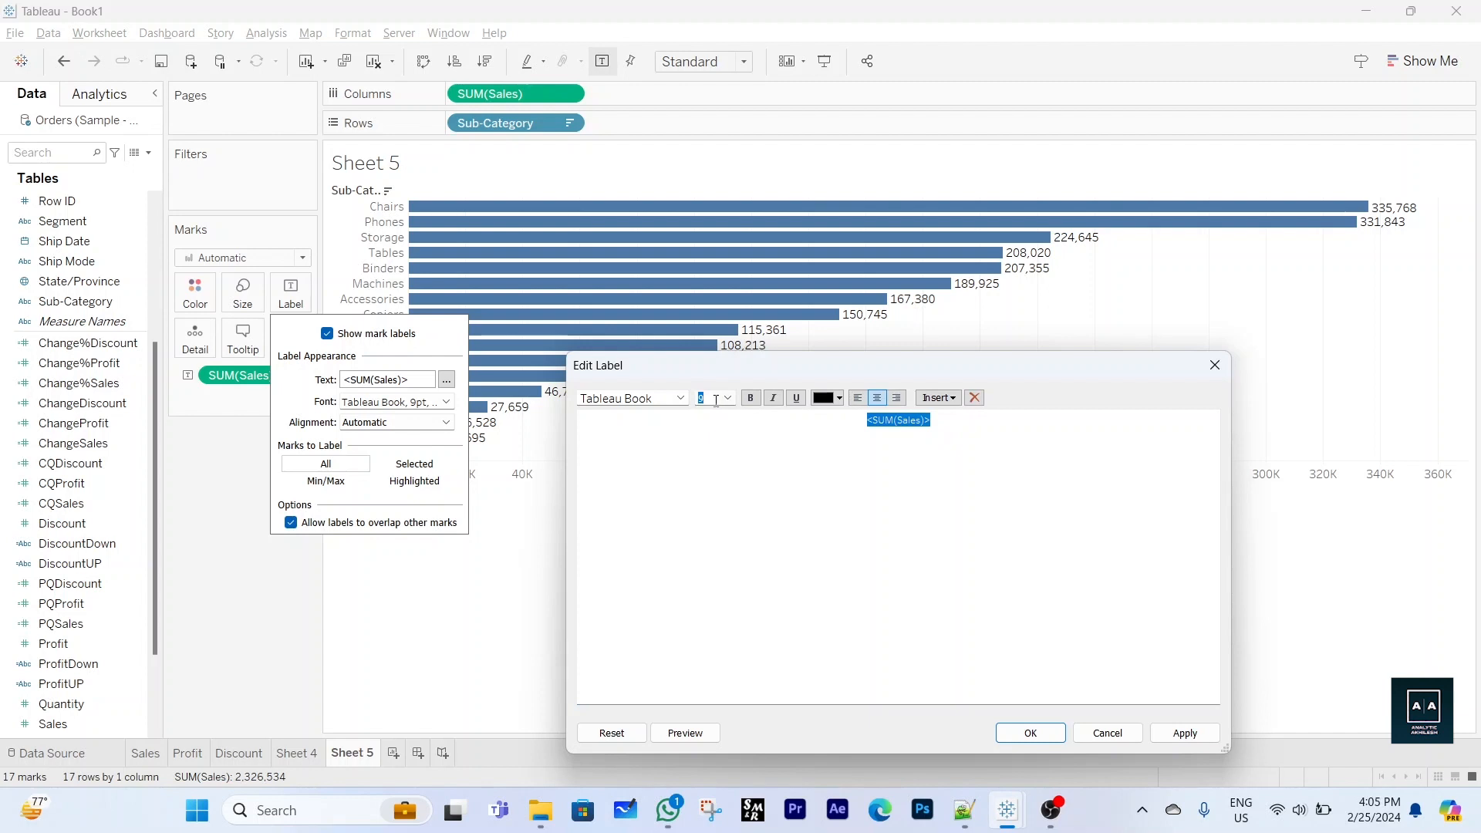
pyautogui.write('7')
pyautogui.press('Return')
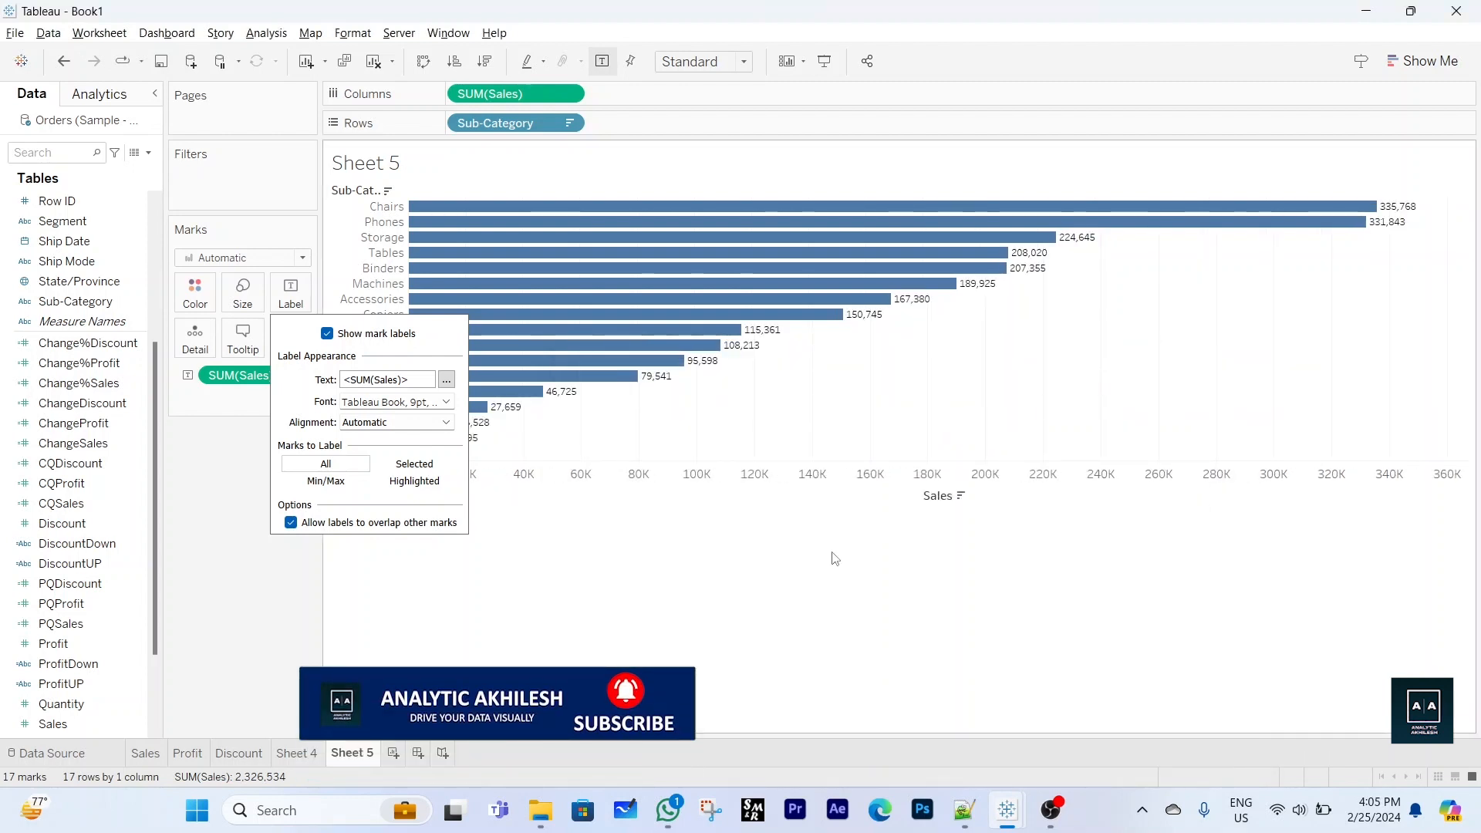
pyautogui.click(717, 561)
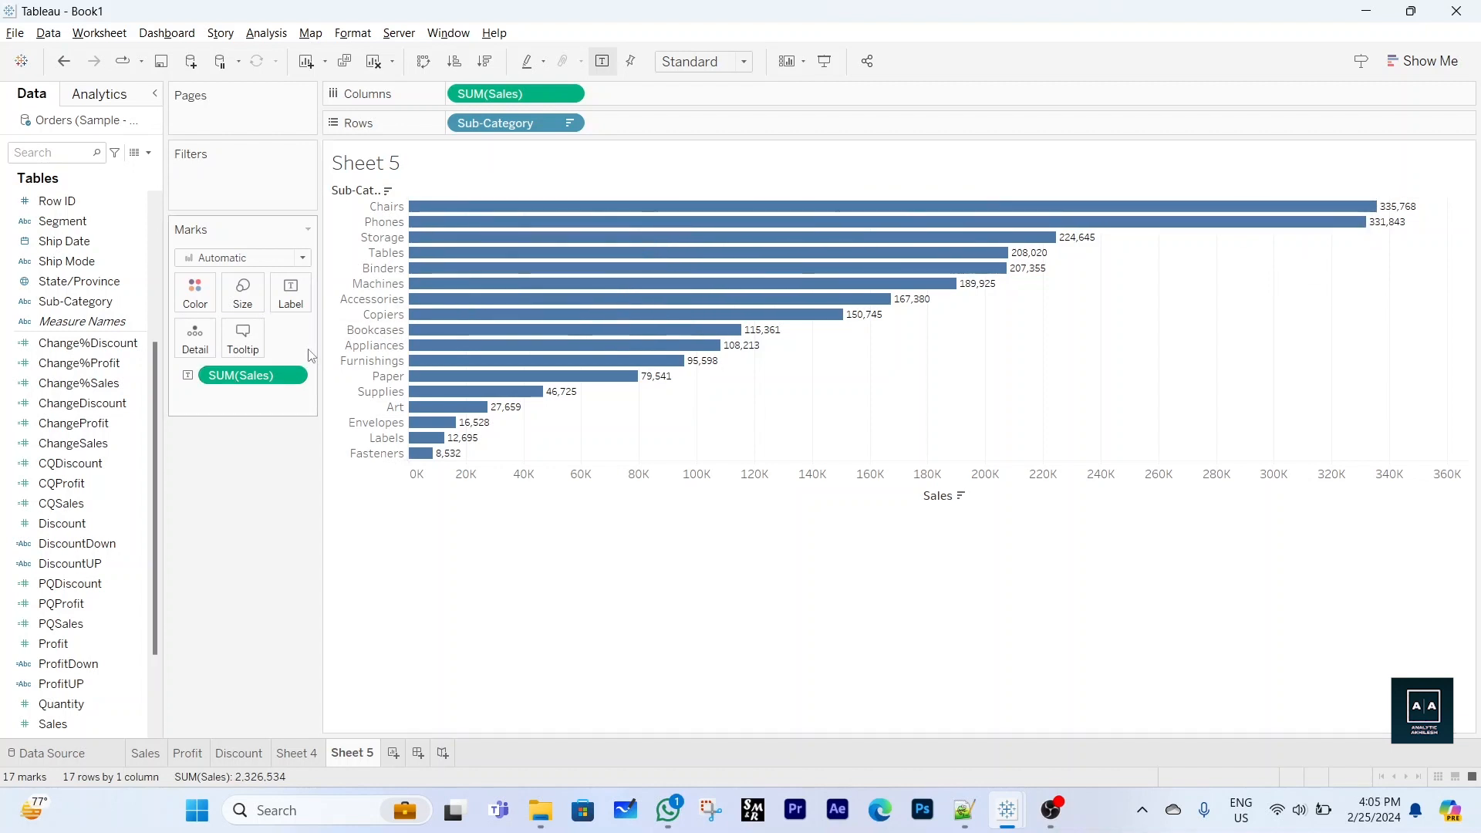
# Add a constant 0 measure to Columns after SUM(Sales) and set its mark type to Circle
pyautogui.doubleClick(658, 101)
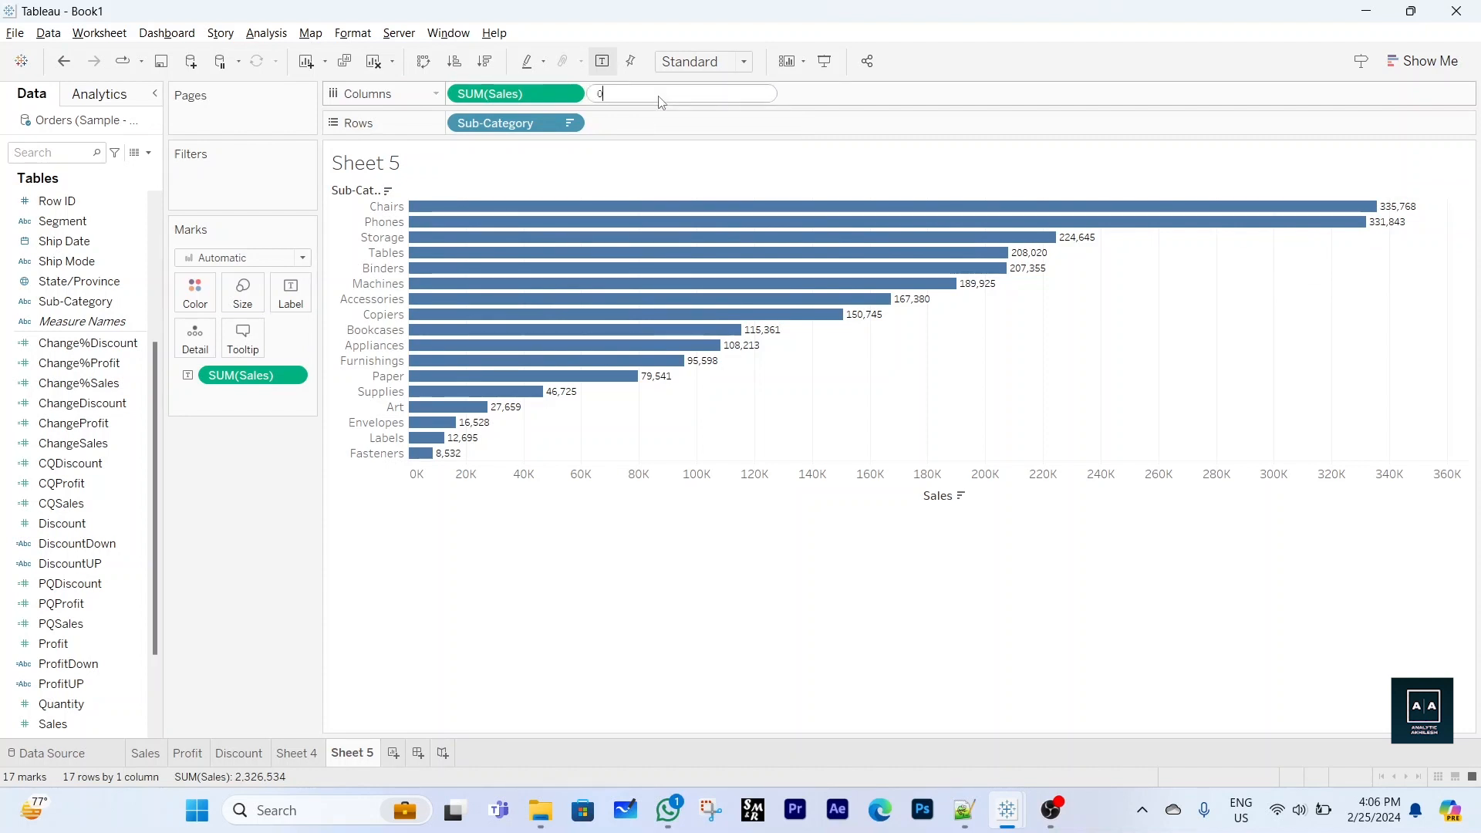
pyautogui.press('Return')
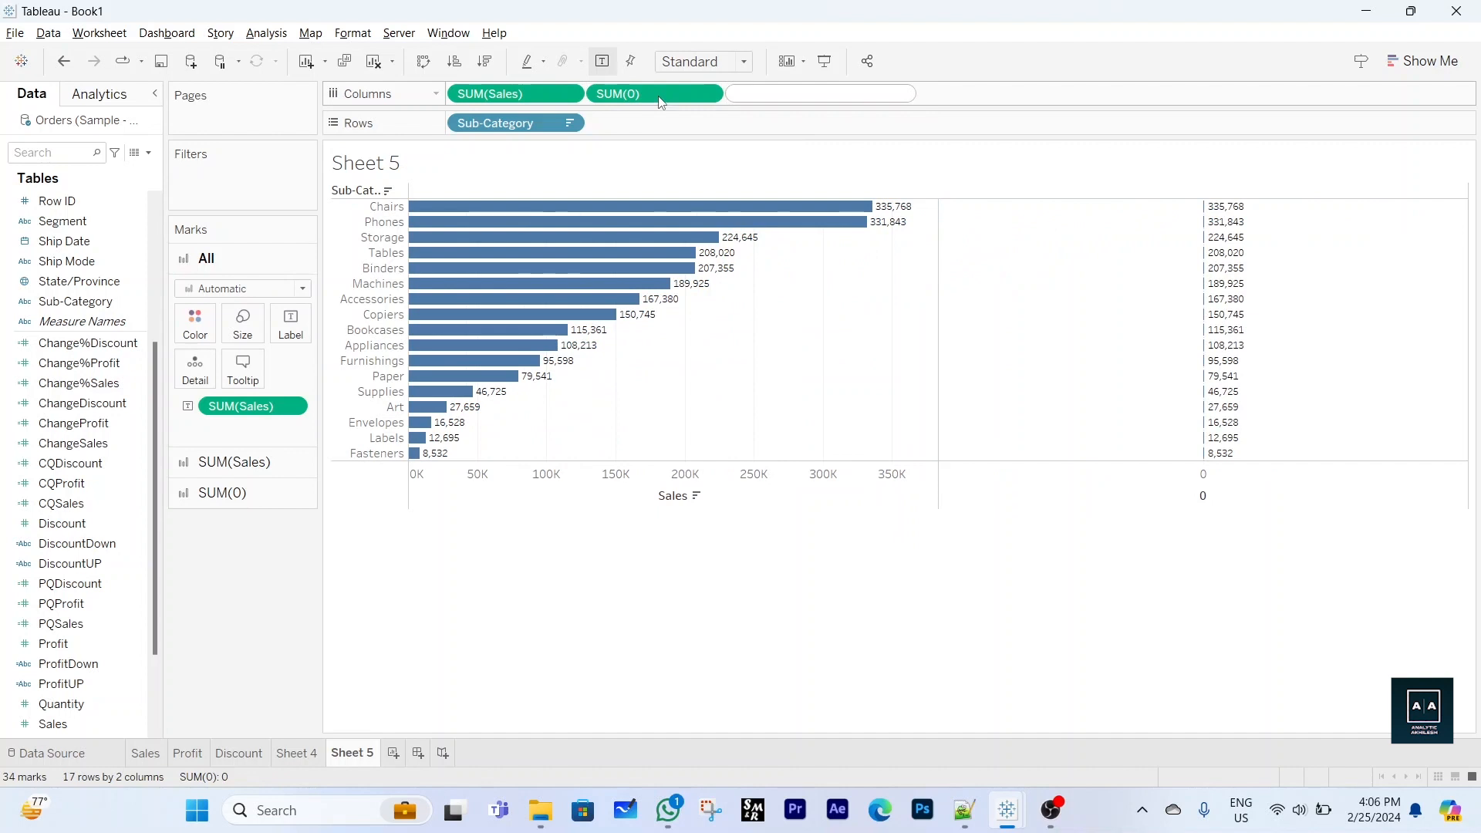
pyautogui.click(263, 494)
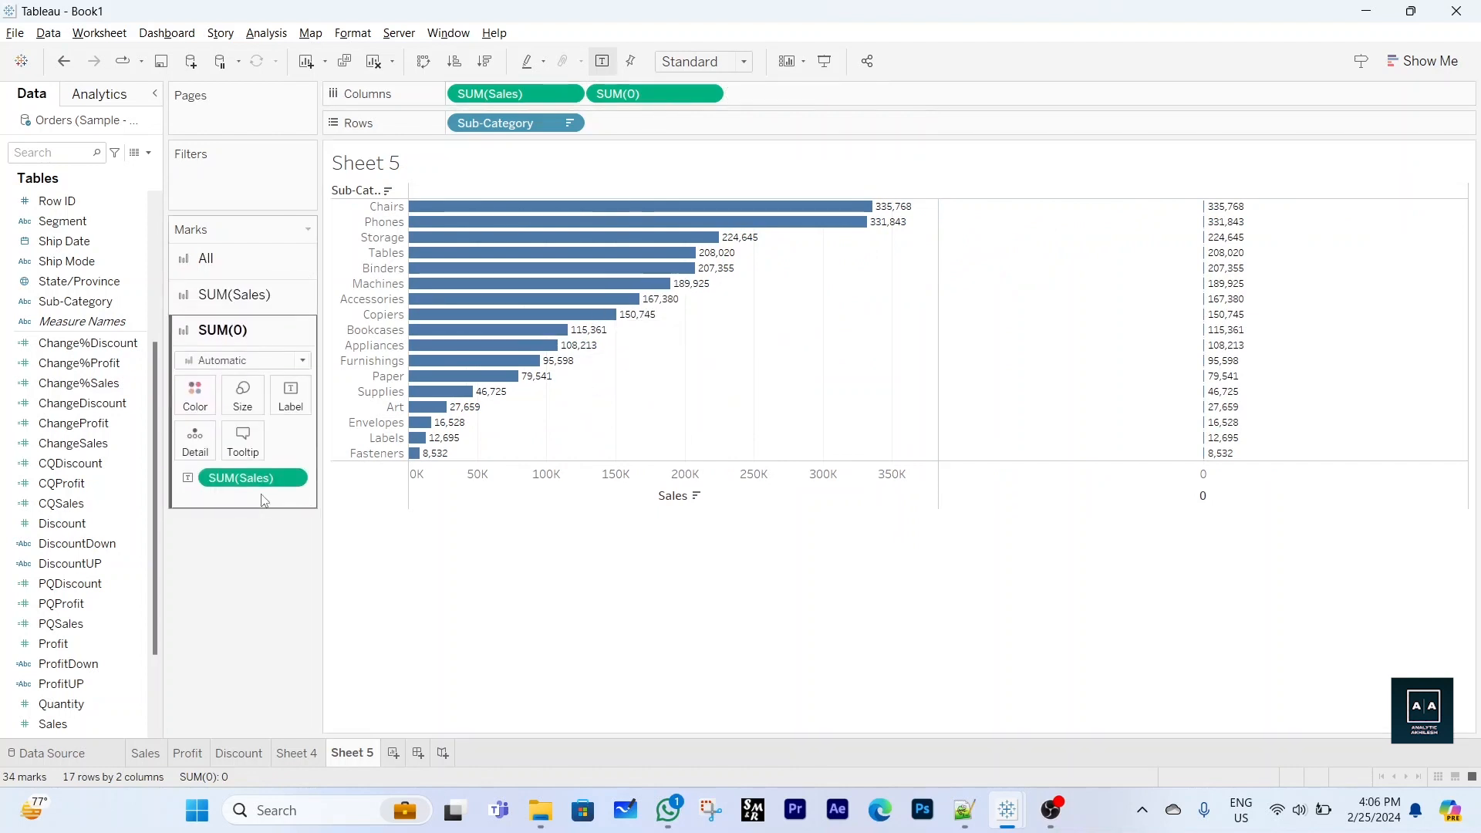
pyautogui.click(306, 351)
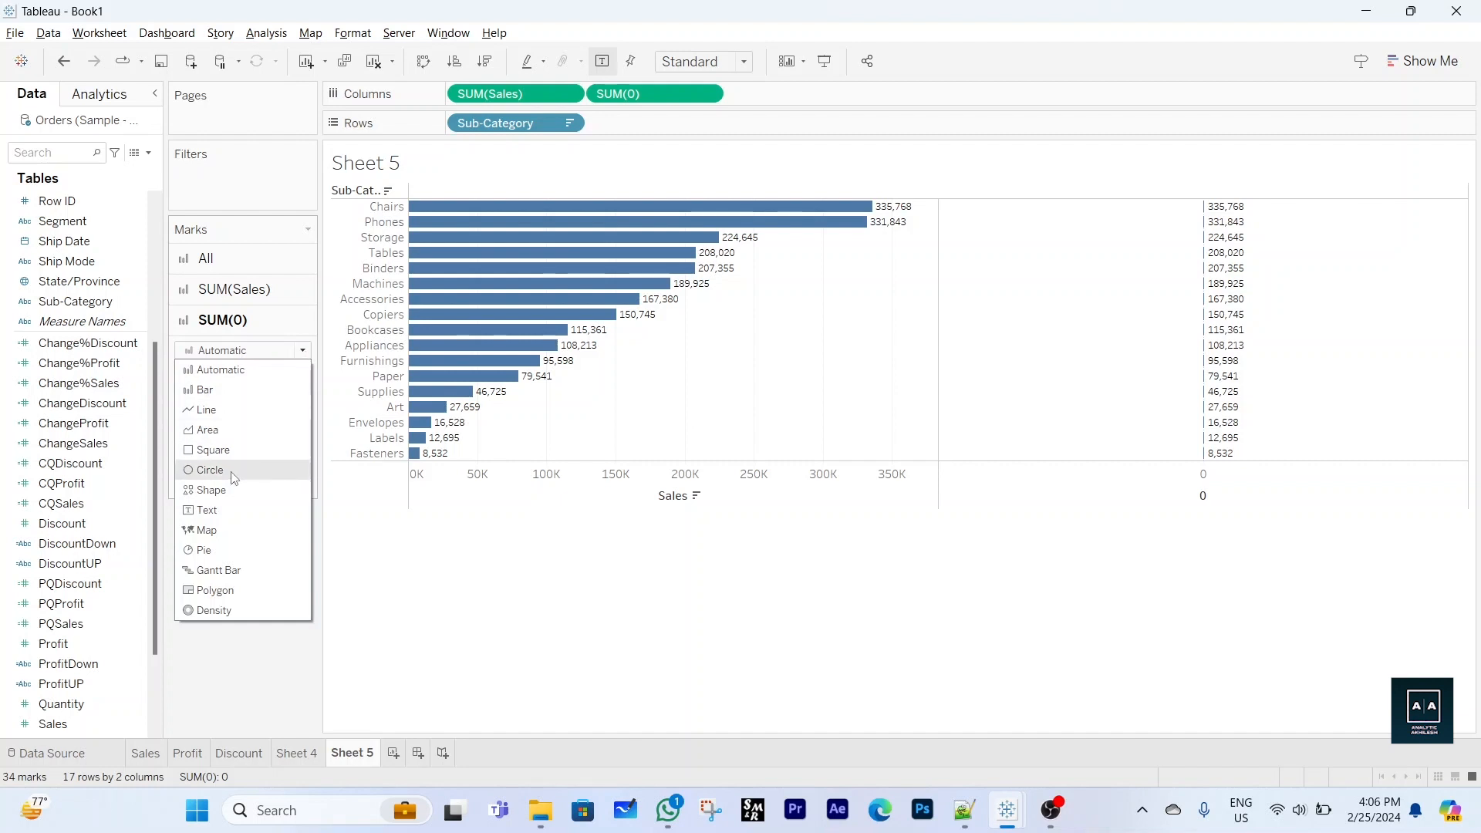
pyautogui.click(210, 470)
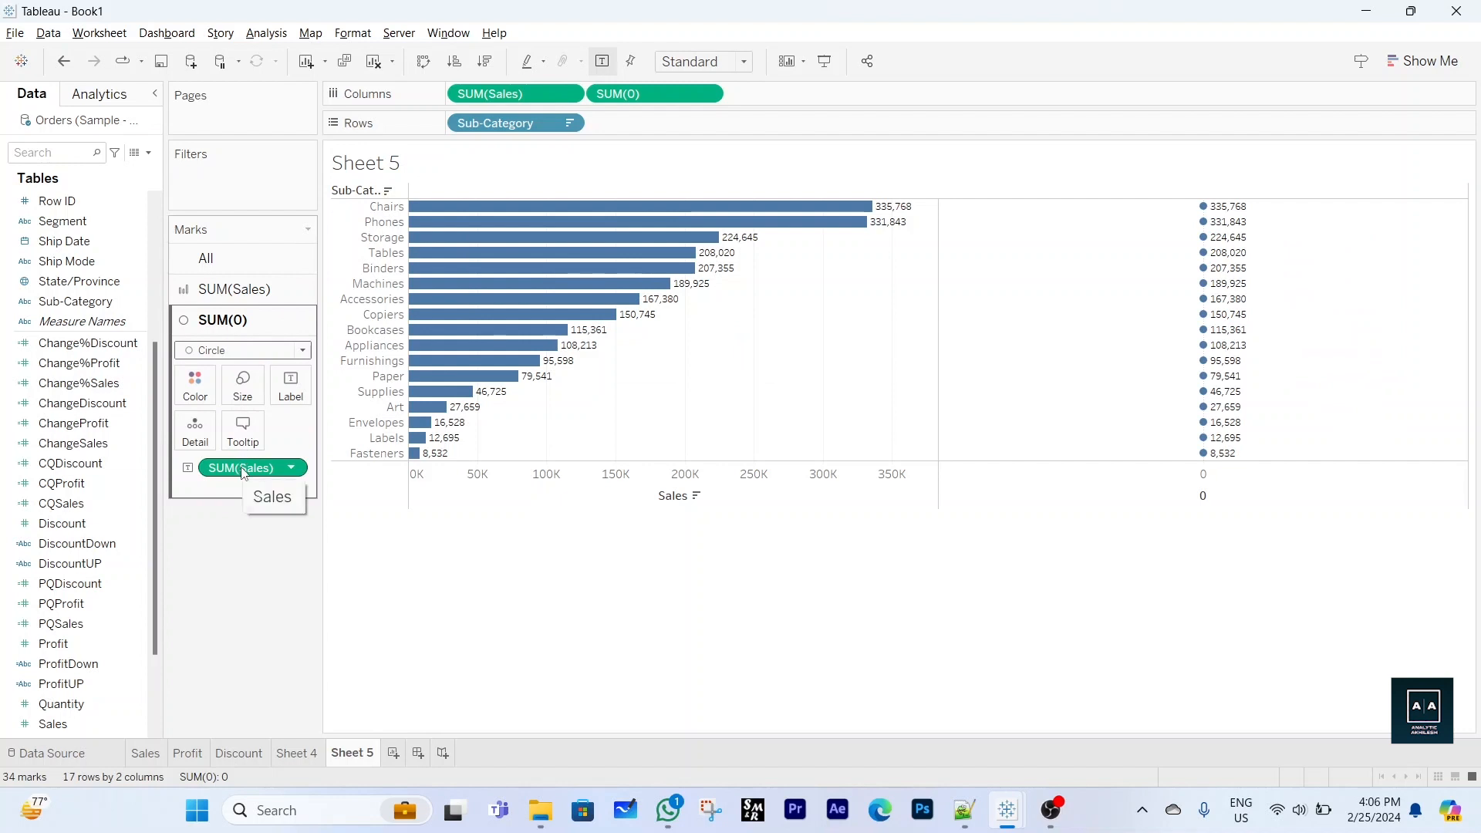
# Remove the Sales label from the SUM(0) circles and enlarge the circles
pyautogui.moveTo(242, 472); pyautogui.dragTo(81, 494)
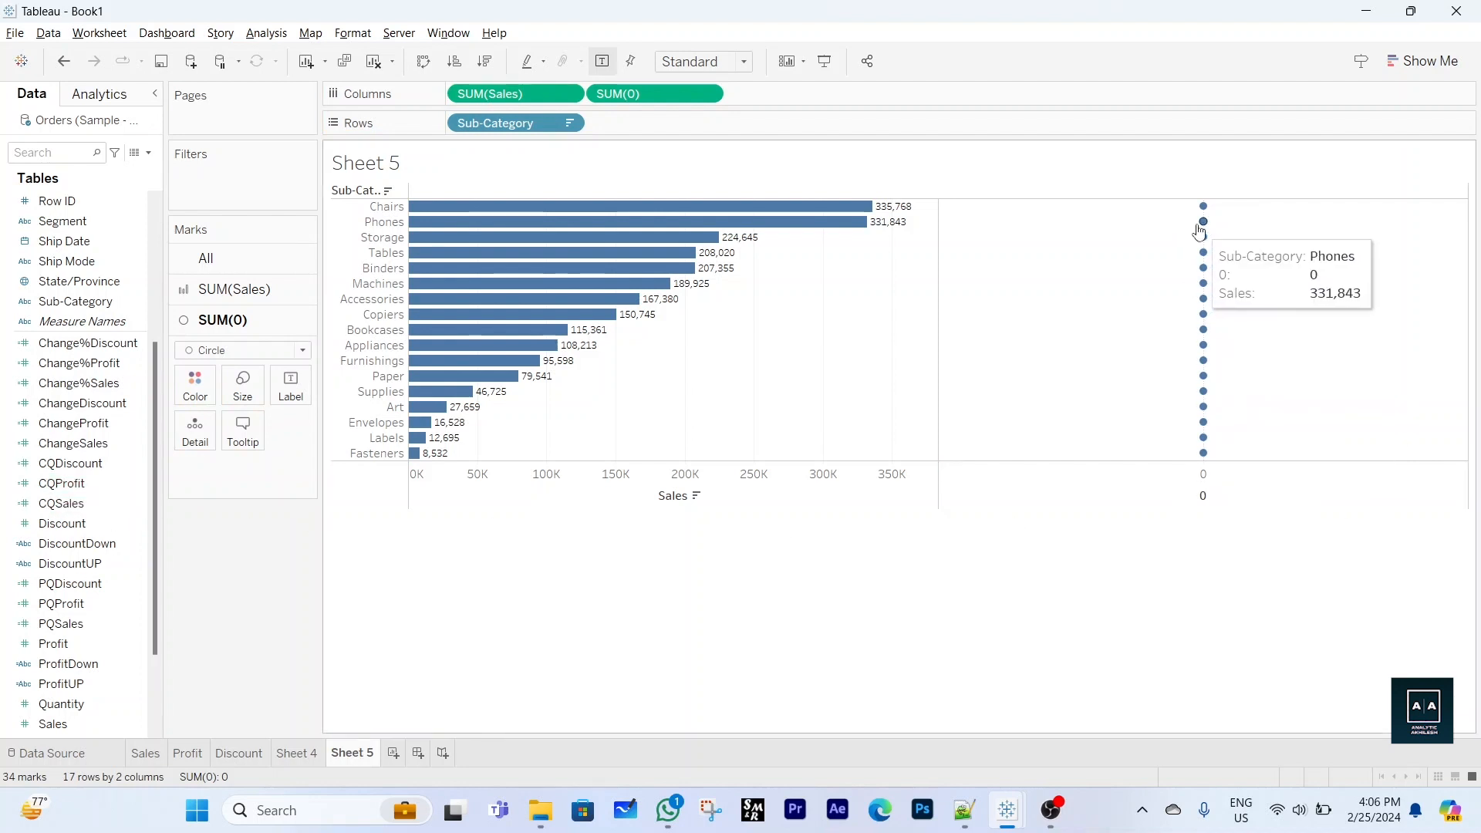
pyautogui.click(241, 386)
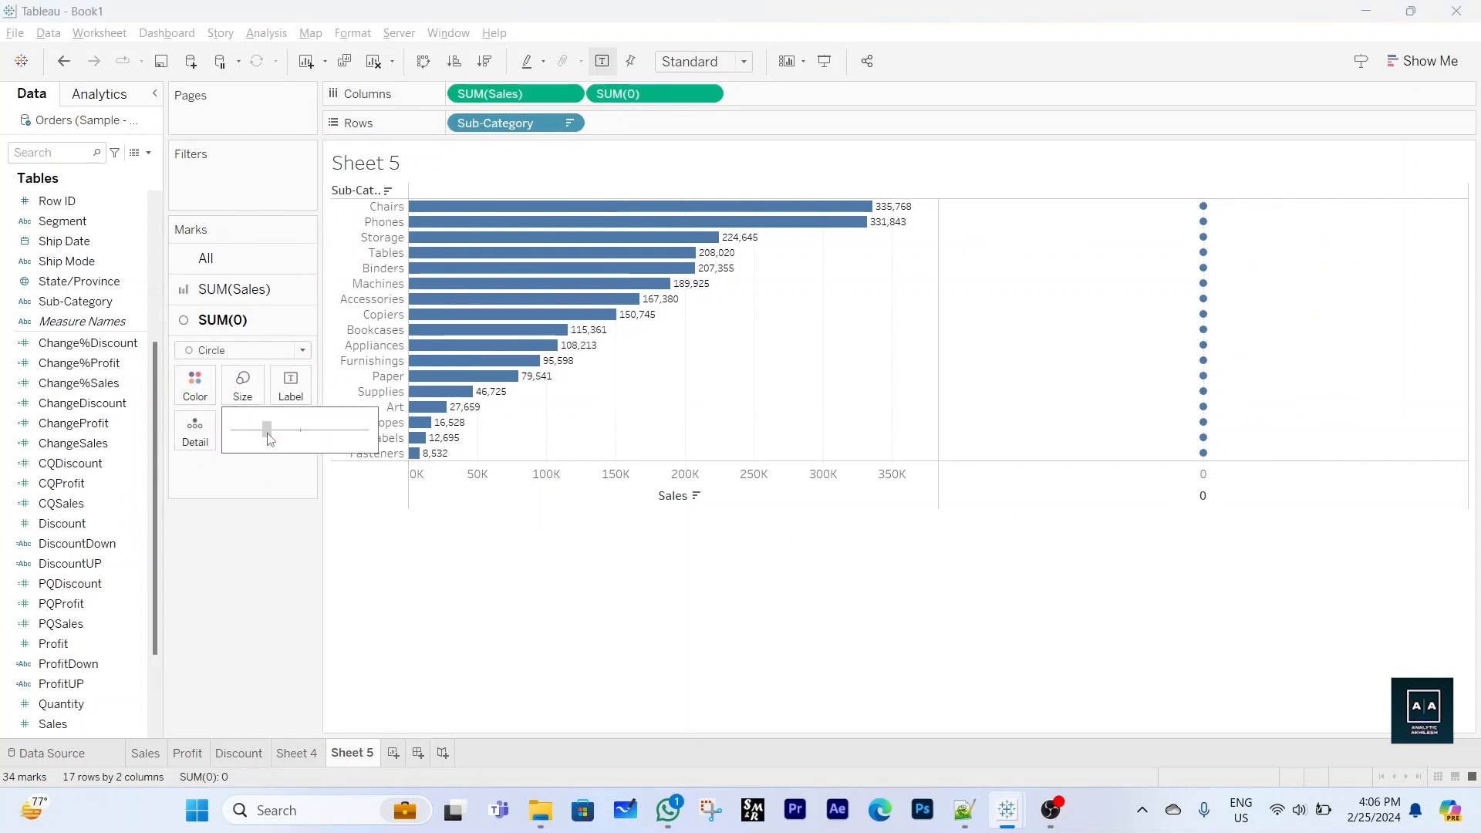
pyautogui.moveTo(272, 438); pyautogui.dragTo(295, 437)
pyautogui.click(710, 98)
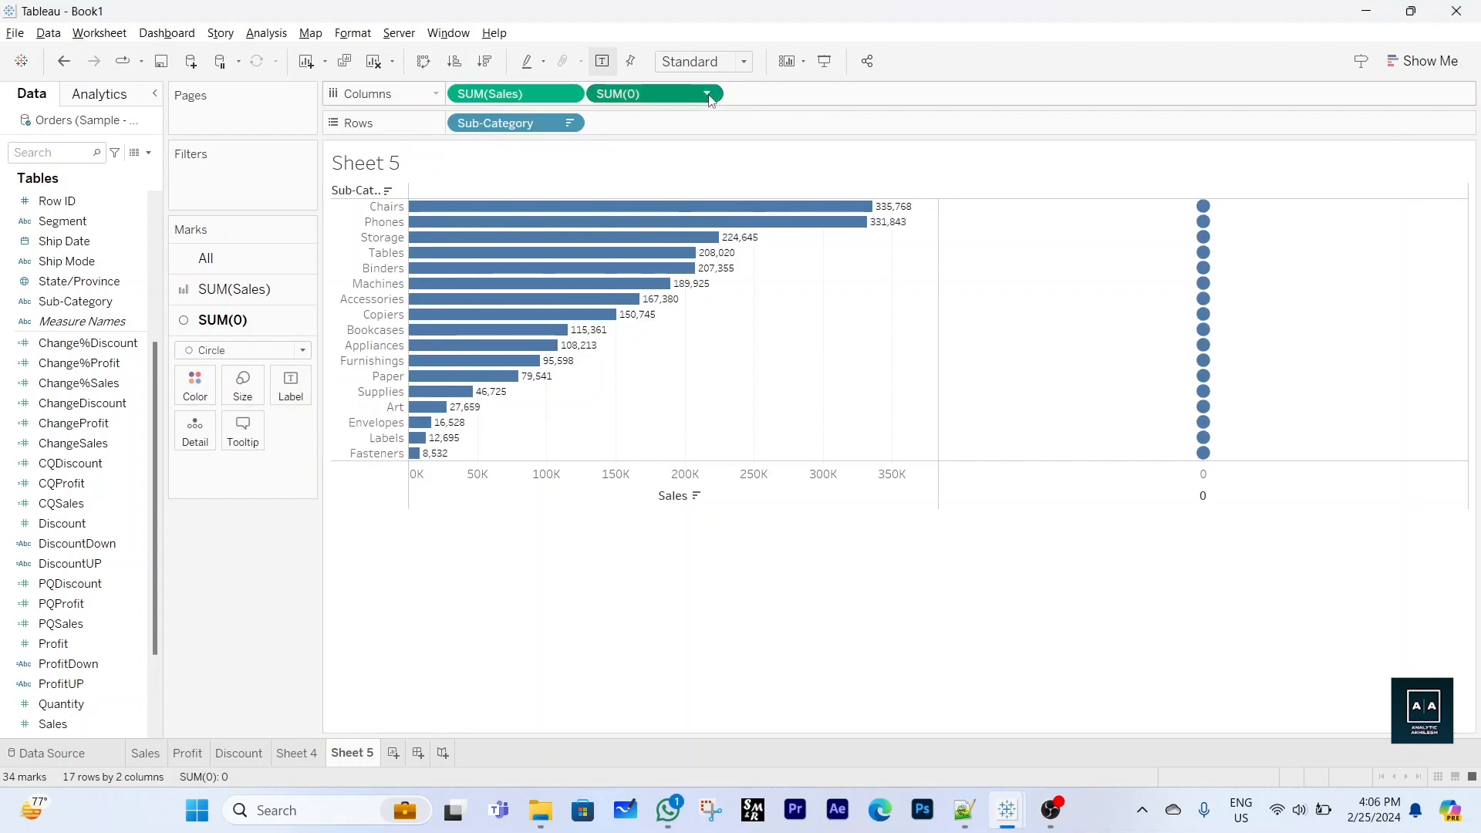
pyautogui.click(708, 94)
pyautogui.click(668, 354)
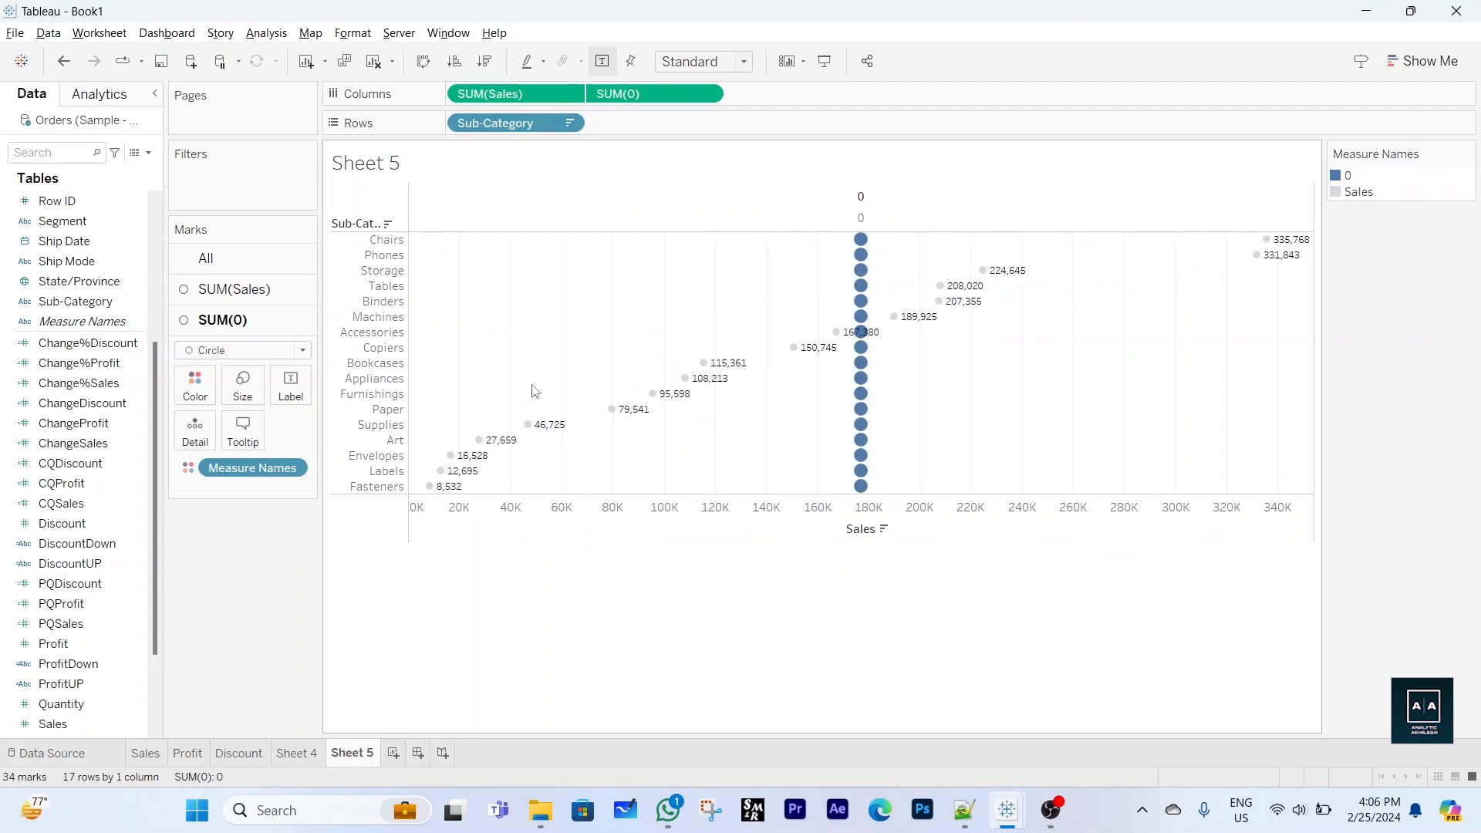
pyautogui.hotkey('ctrl', 'z')
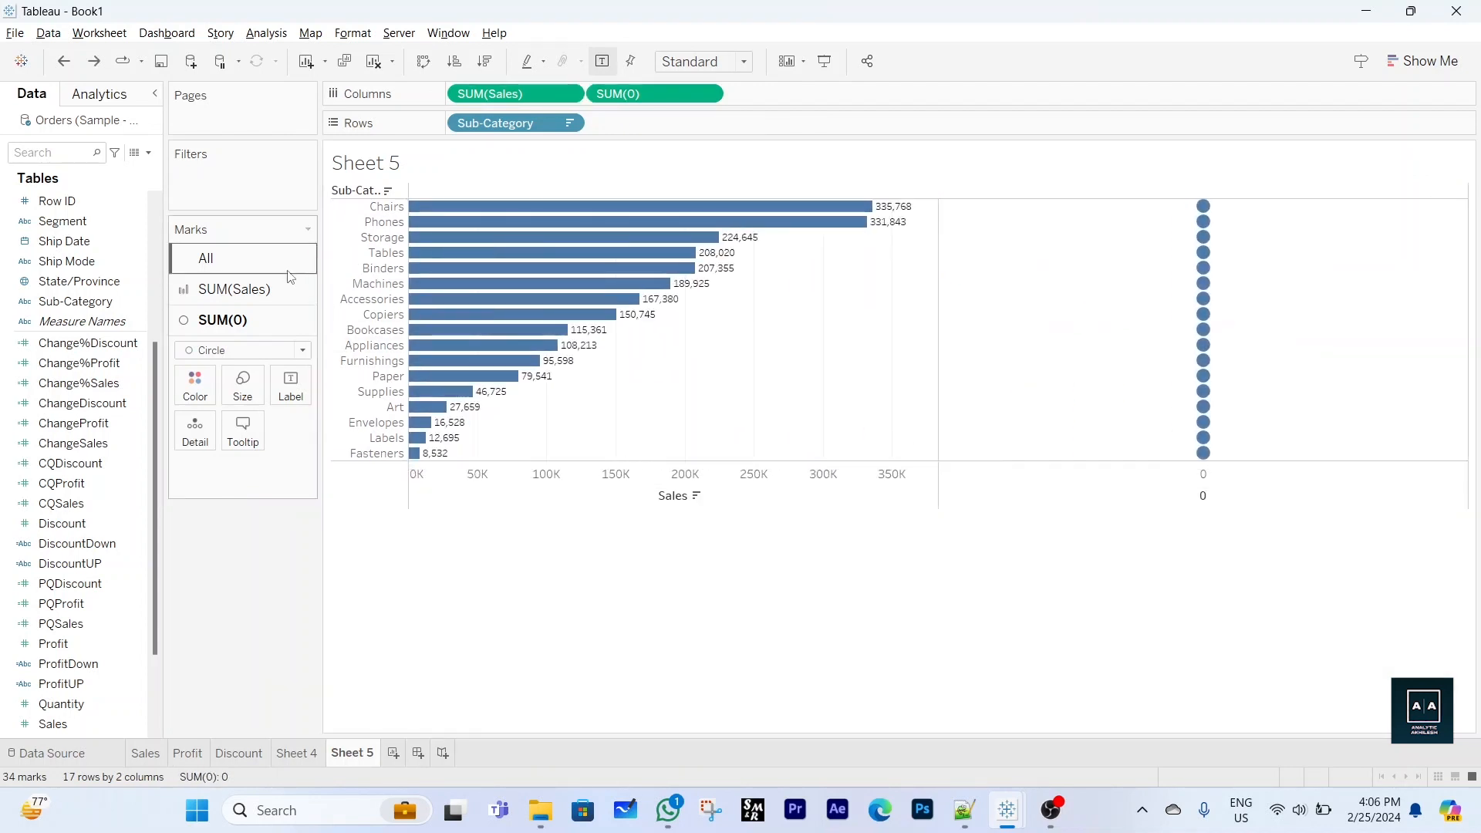
pyautogui.click(273, 291)
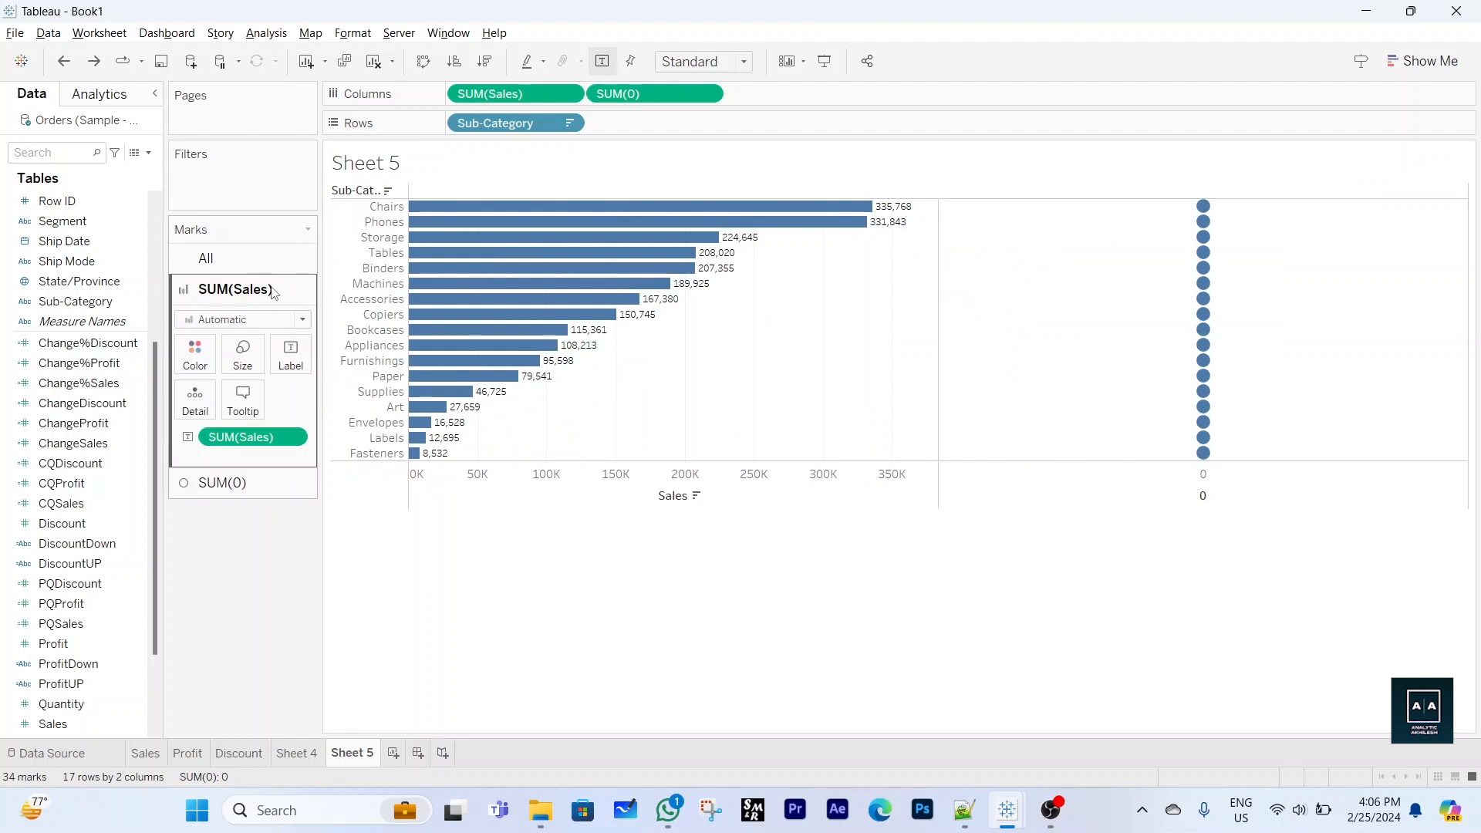
pyautogui.click(707, 94)
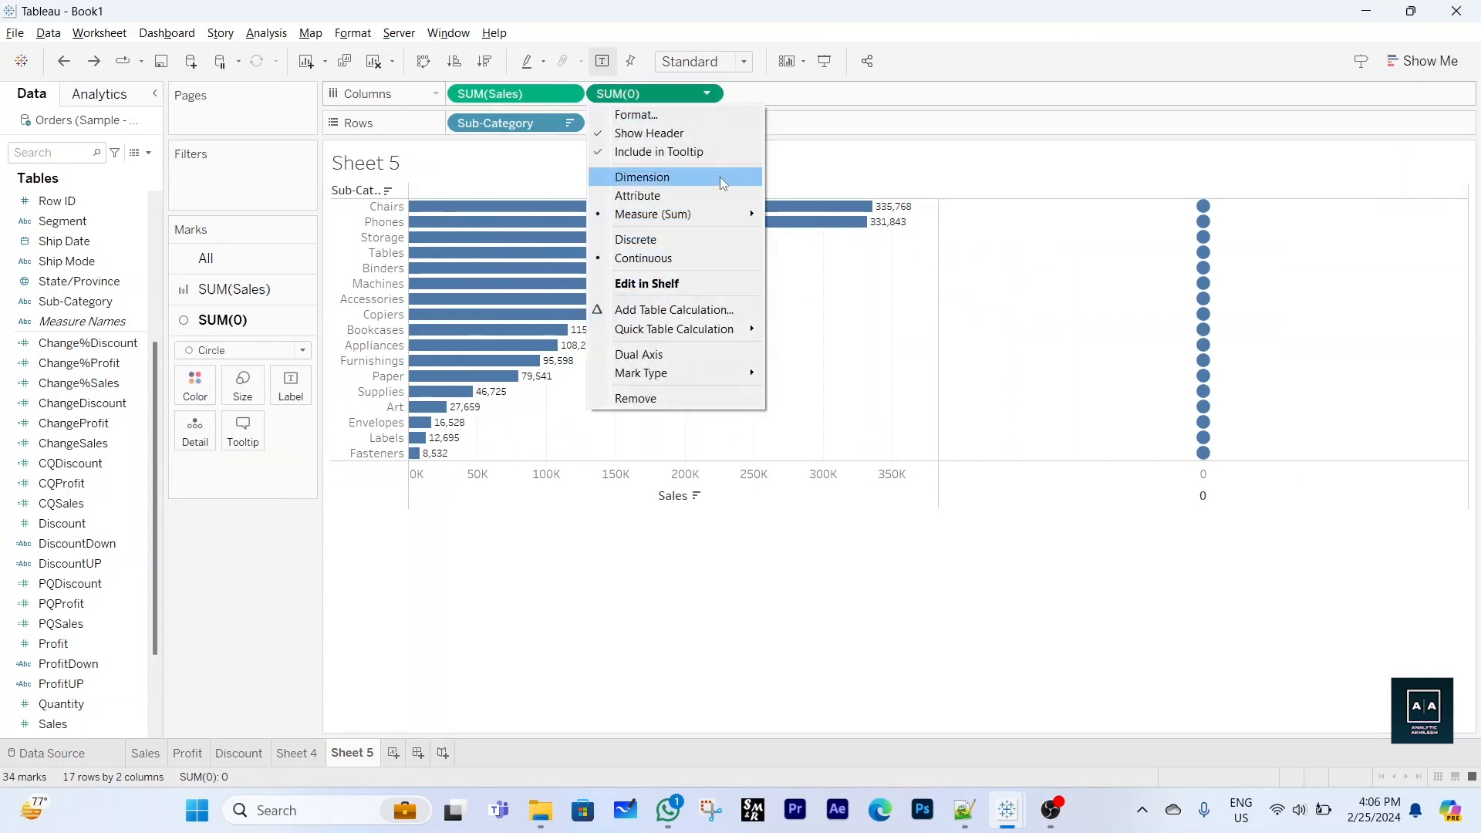
pyautogui.click(667, 354)
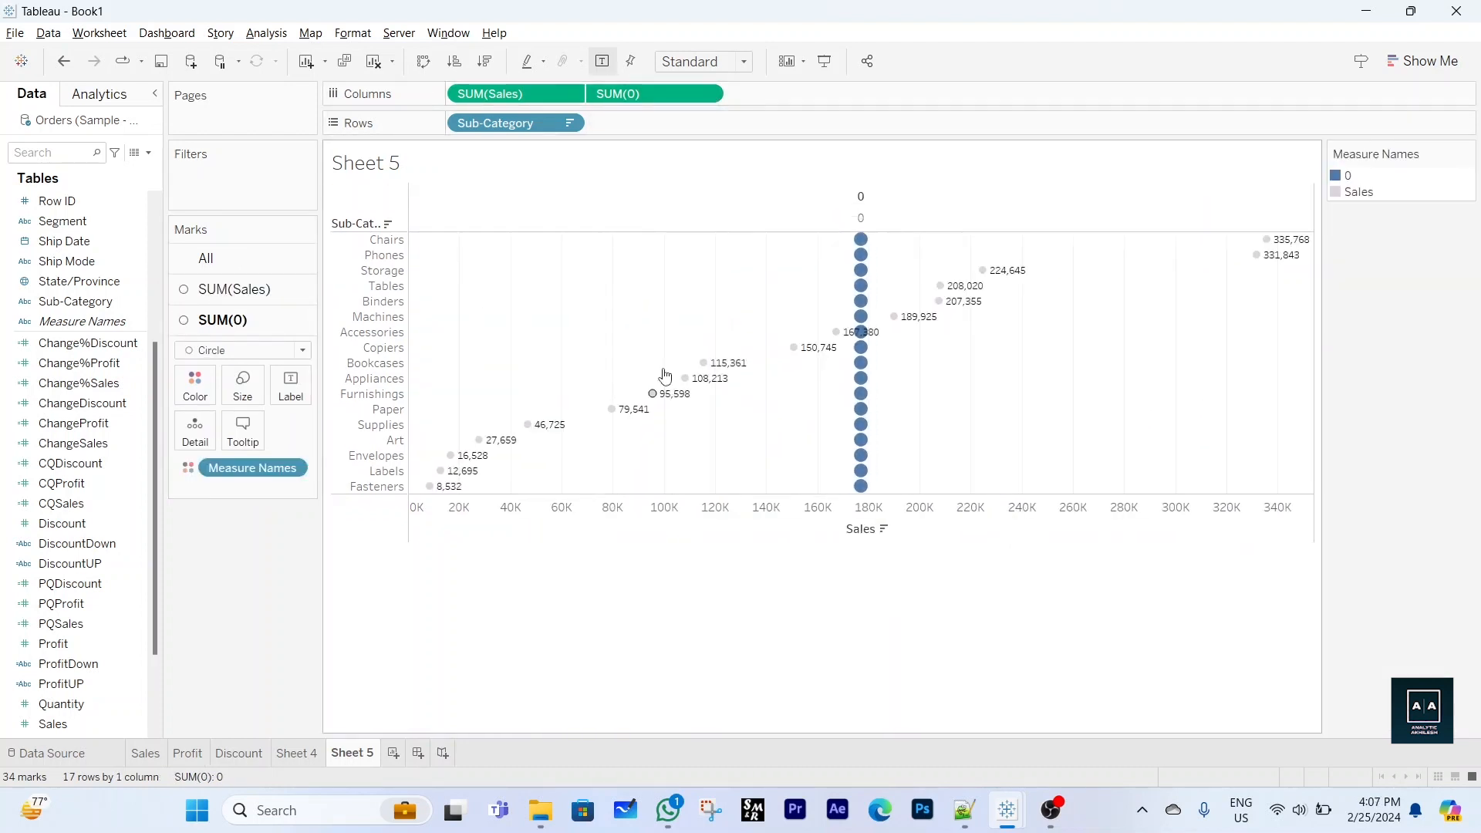
pyautogui.hotkey('ctrl', 'z')
pyautogui.click(239, 260)
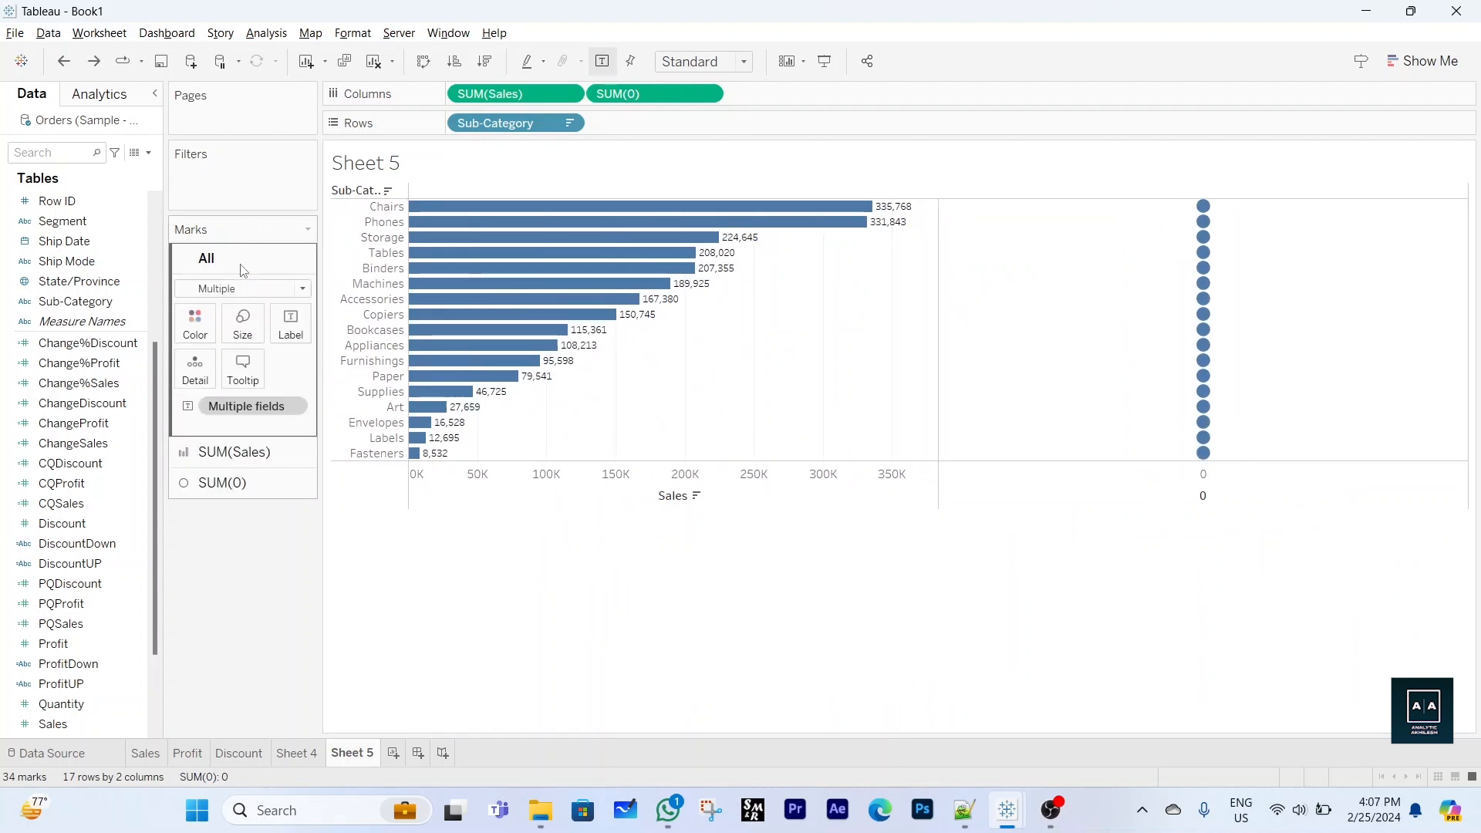
# Combine SUM(Sales) and SUM(0) on a dual axis and set the SUM(Sales) mark type to Bar
pyautogui.click(706, 94)
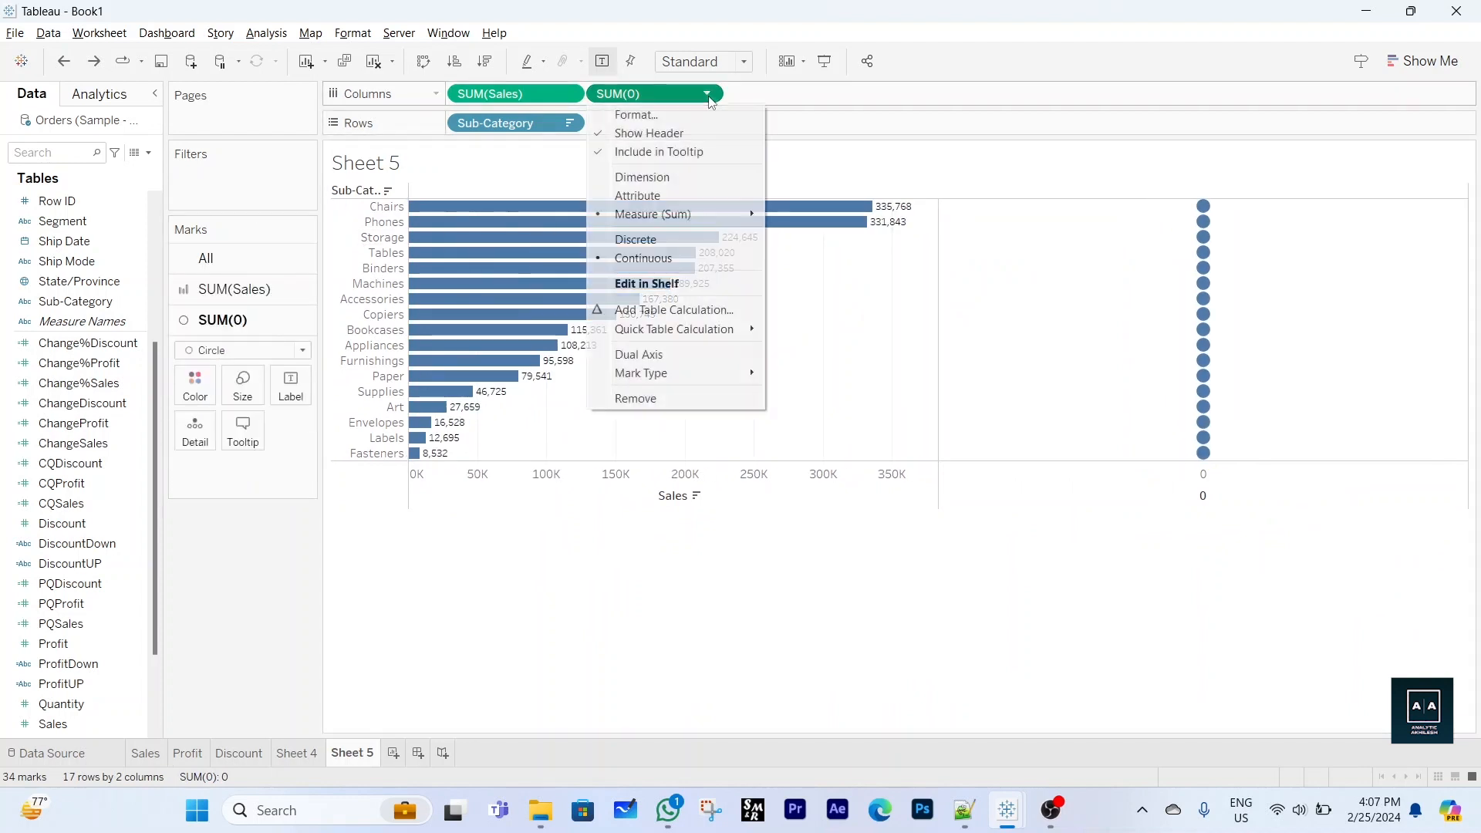
pyautogui.click(664, 354)
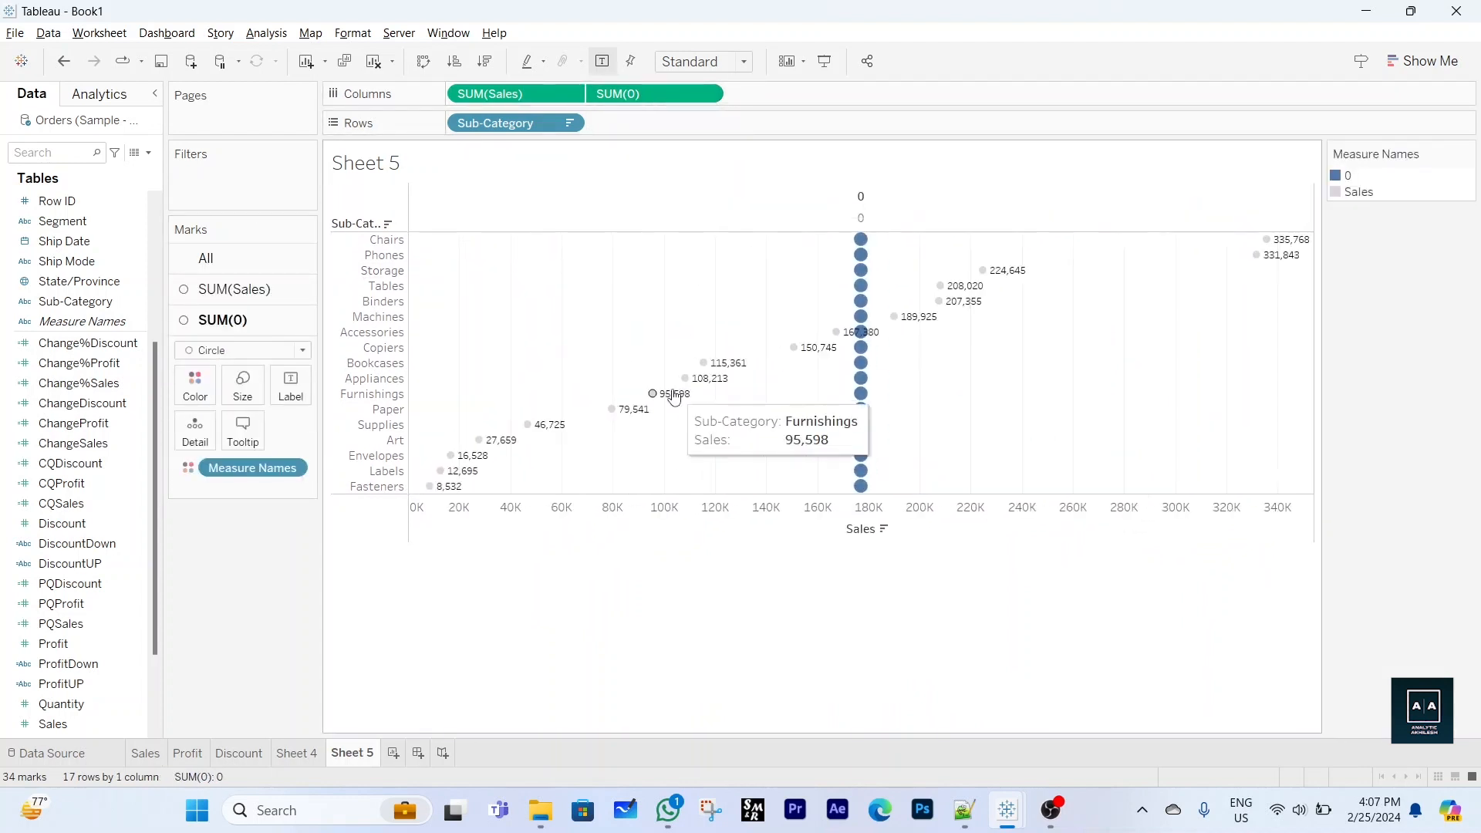
pyautogui.click(249, 290)
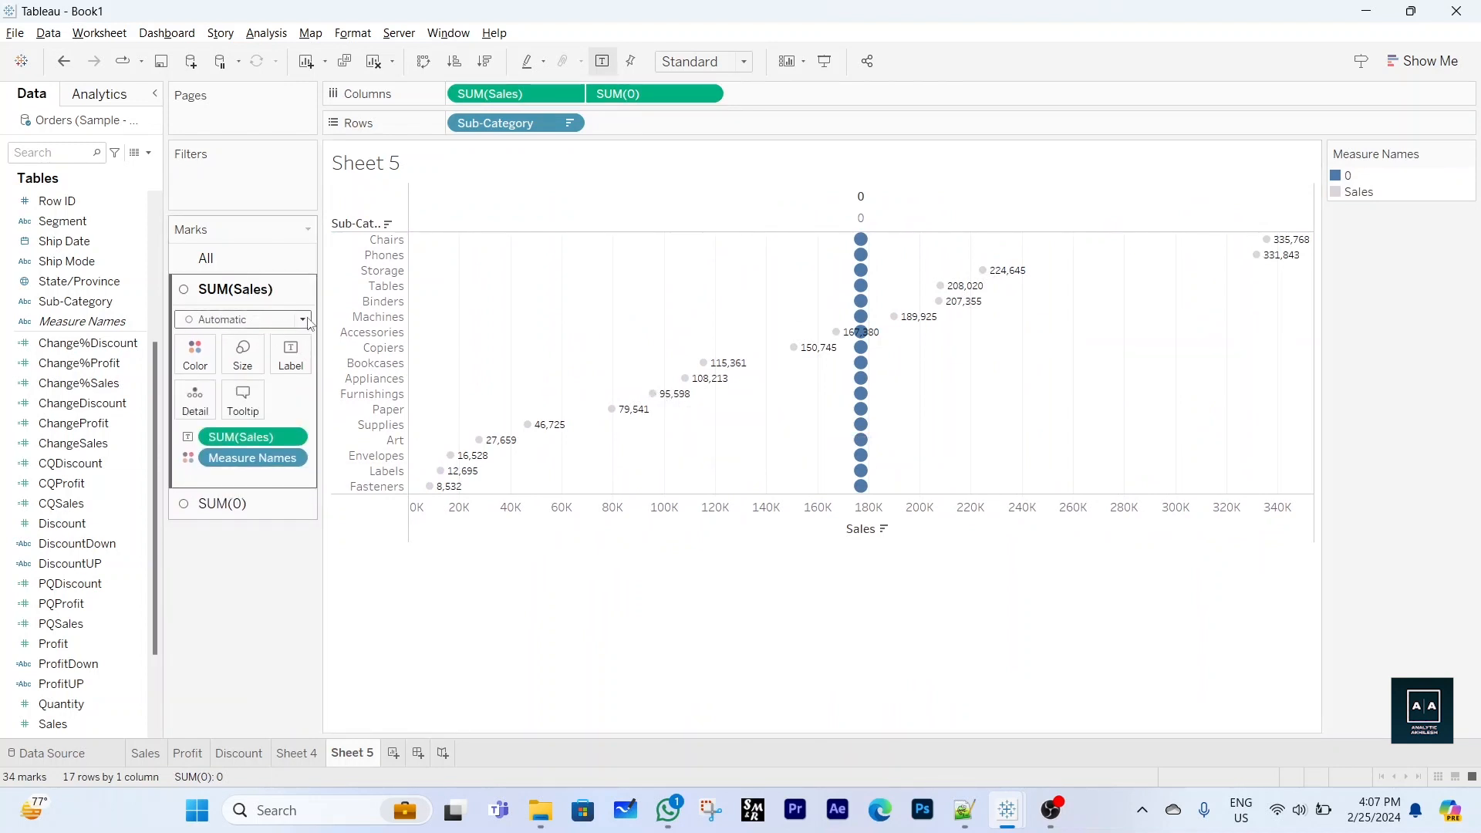
pyautogui.click(302, 319)
pyautogui.click(234, 353)
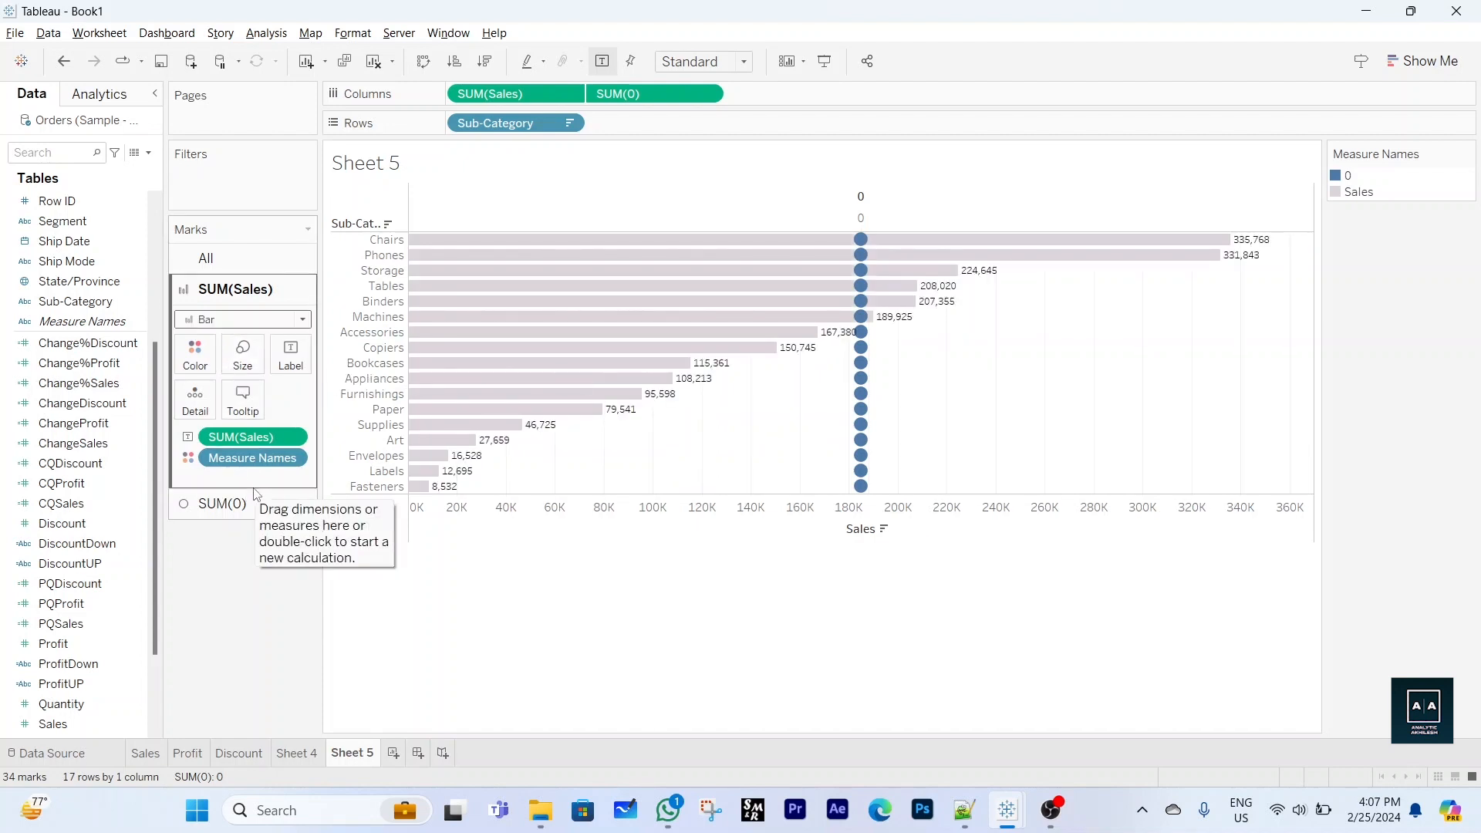
# Recolor the Sales item of Measure Names to the Automatic palette's blue, matching the 0 circles
pyautogui.click(199, 356)
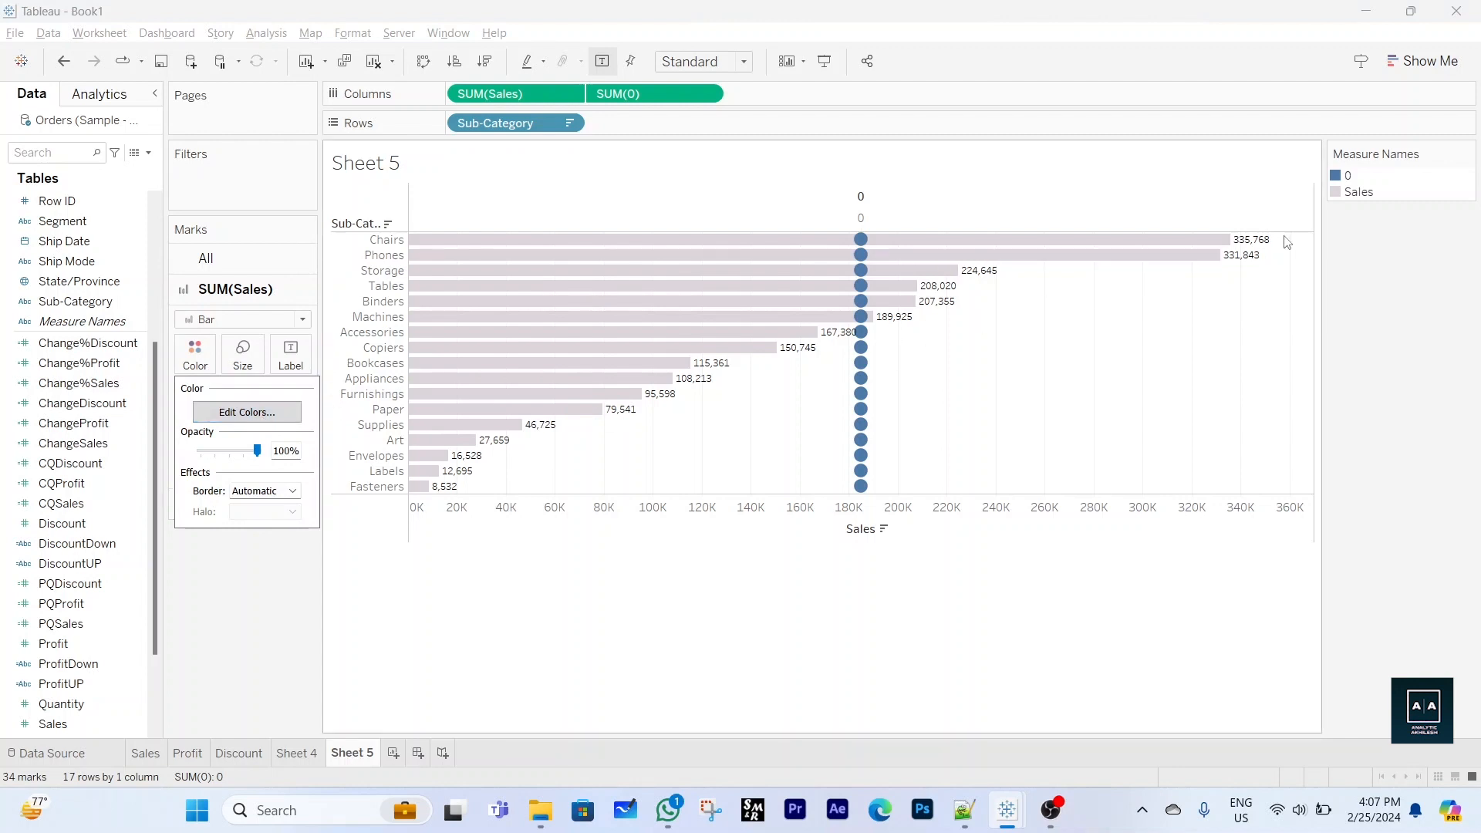
pyautogui.doubleClick(1342, 199)
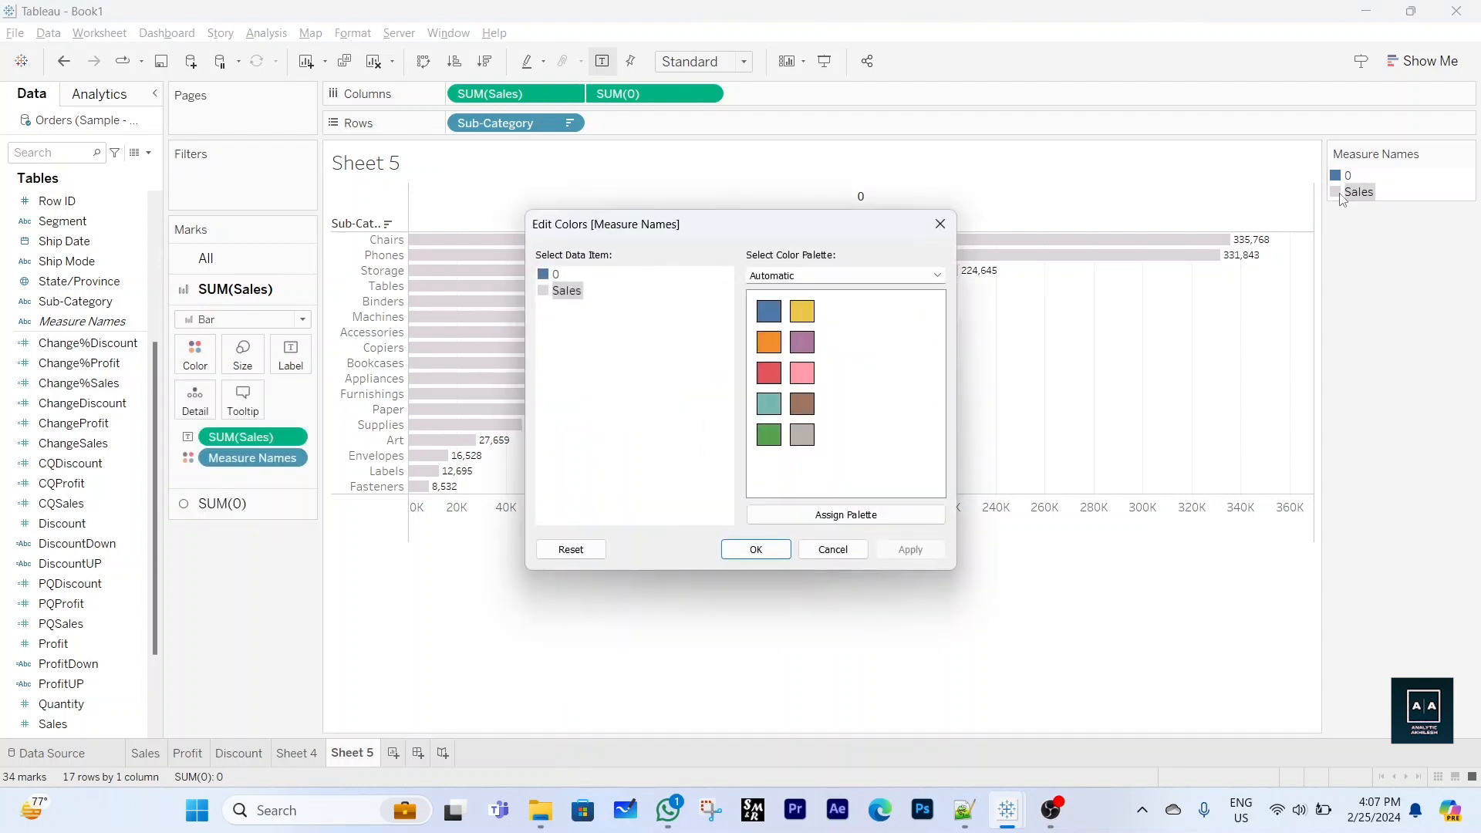
pyautogui.click(768, 311)
pyautogui.click(758, 549)
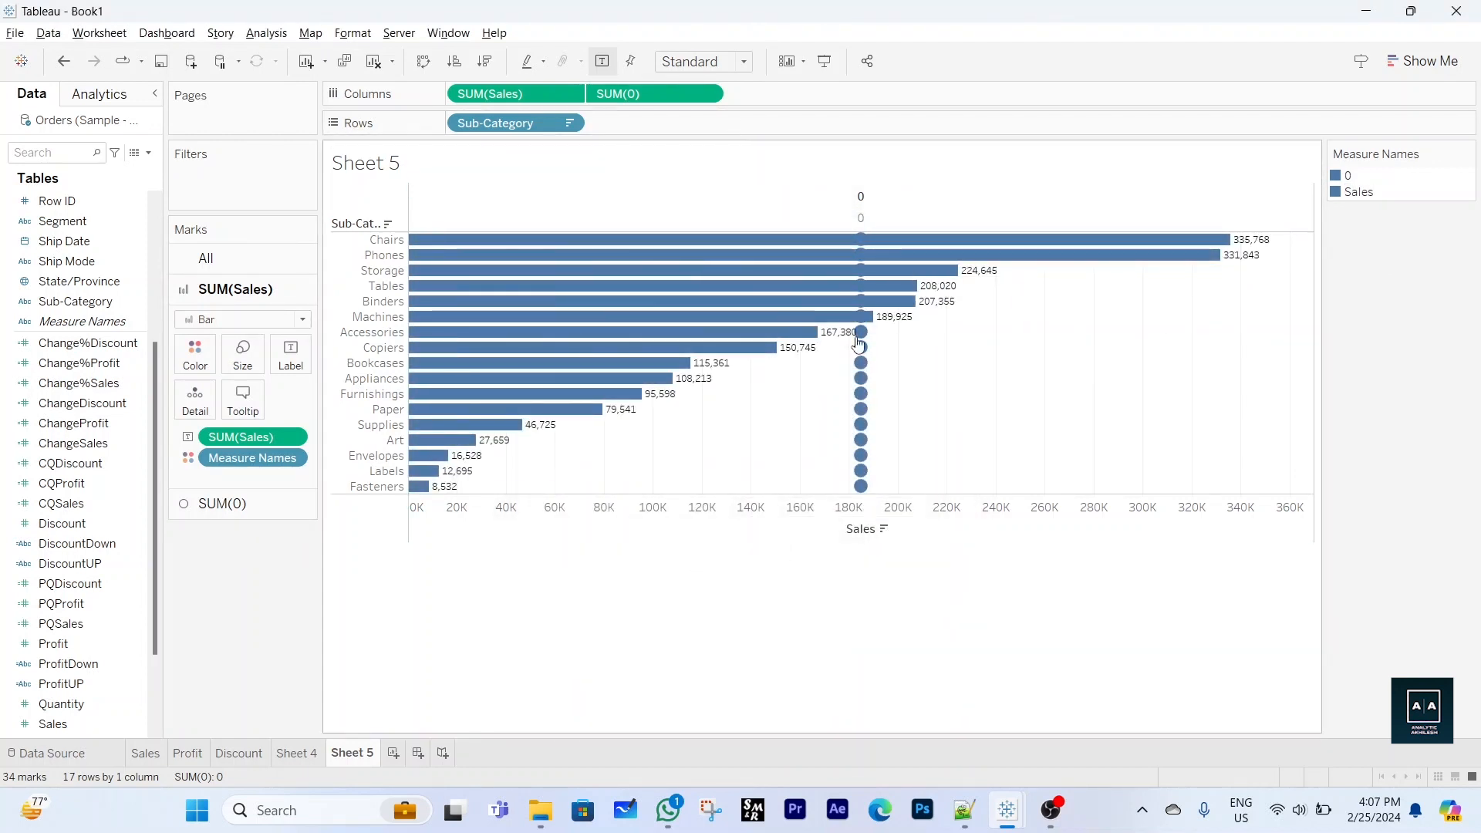
# Synchronize the Sales axis with the 0 axis of the dual-axis chart
pyautogui.rightClick(1119, 509)
pyautogui.rightClick(1117, 506)
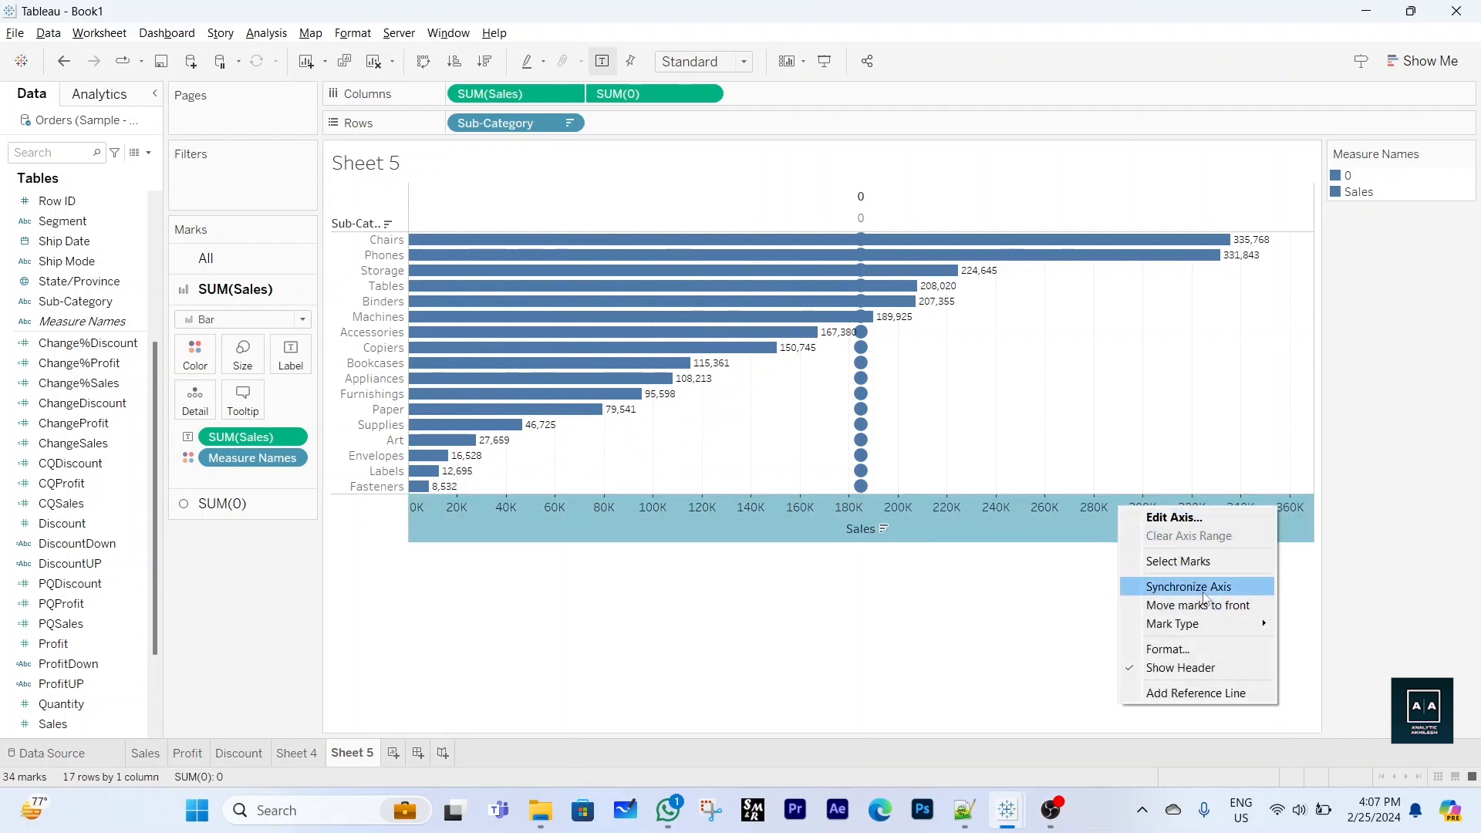
pyautogui.click(1195, 586)
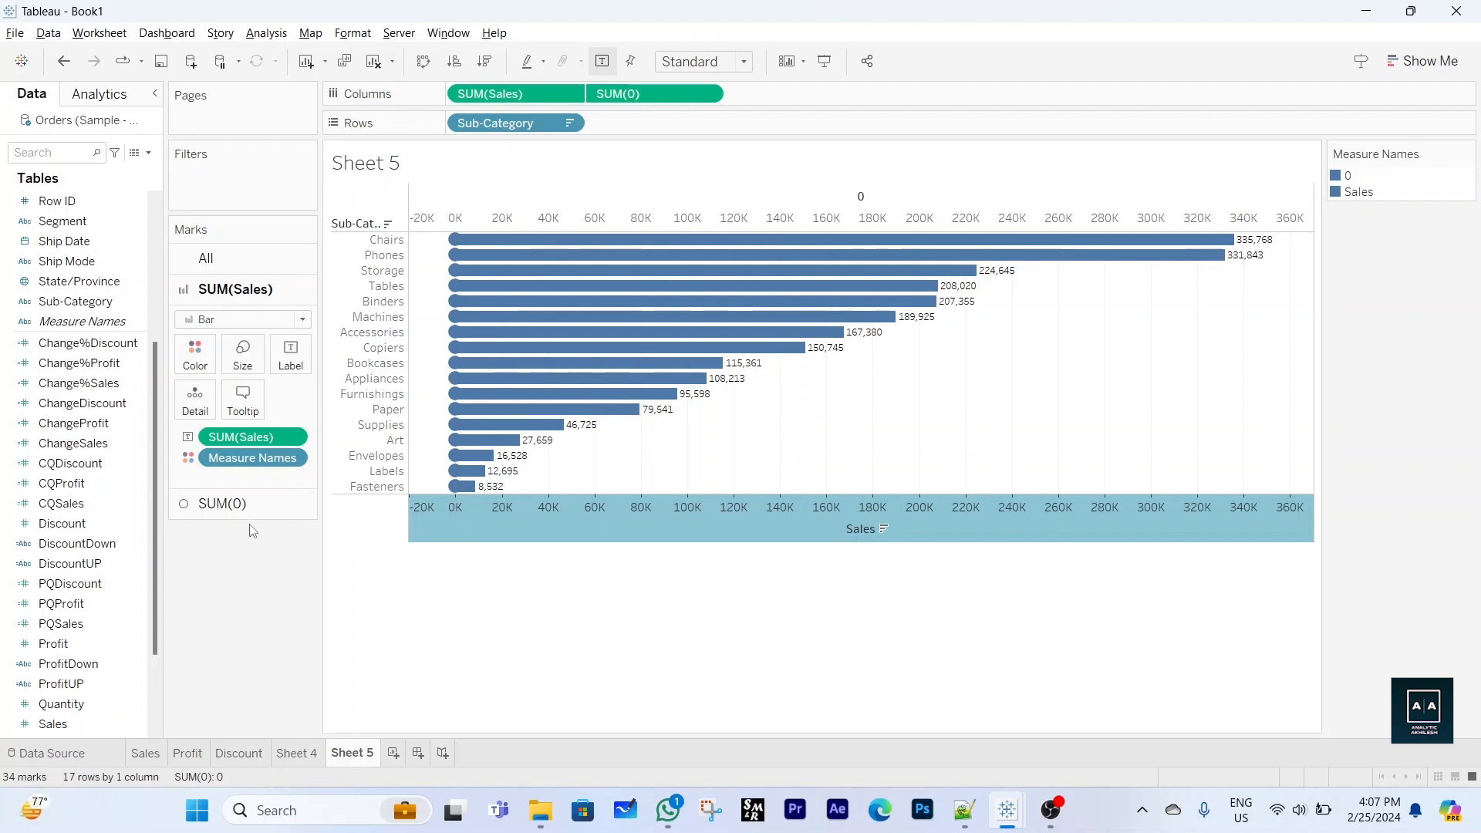
# Slightly reduce the size of the SUM(0) circles so they match the thickness of the bars
pyautogui.click(256, 505)
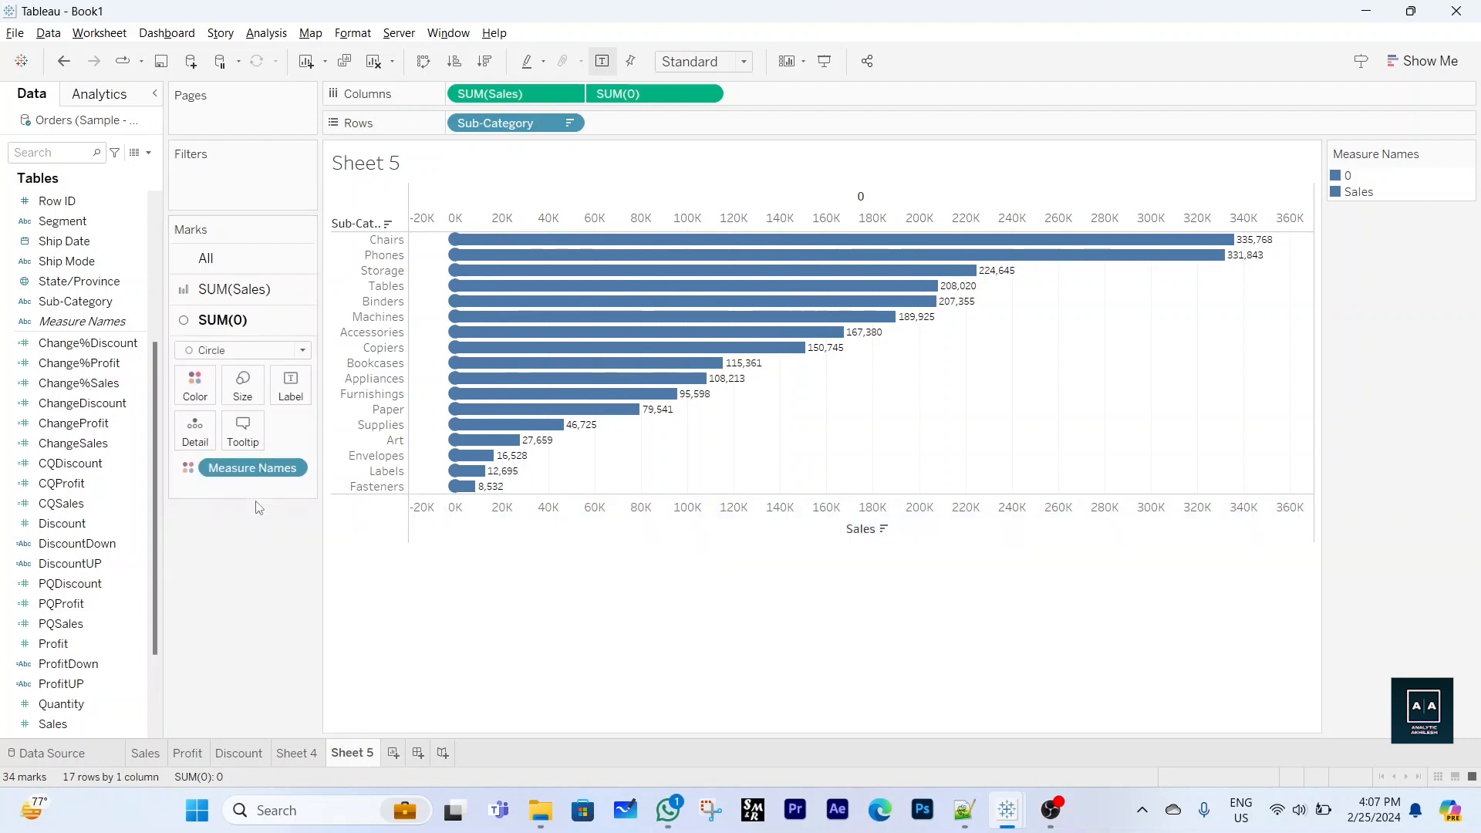
pyautogui.click(244, 395)
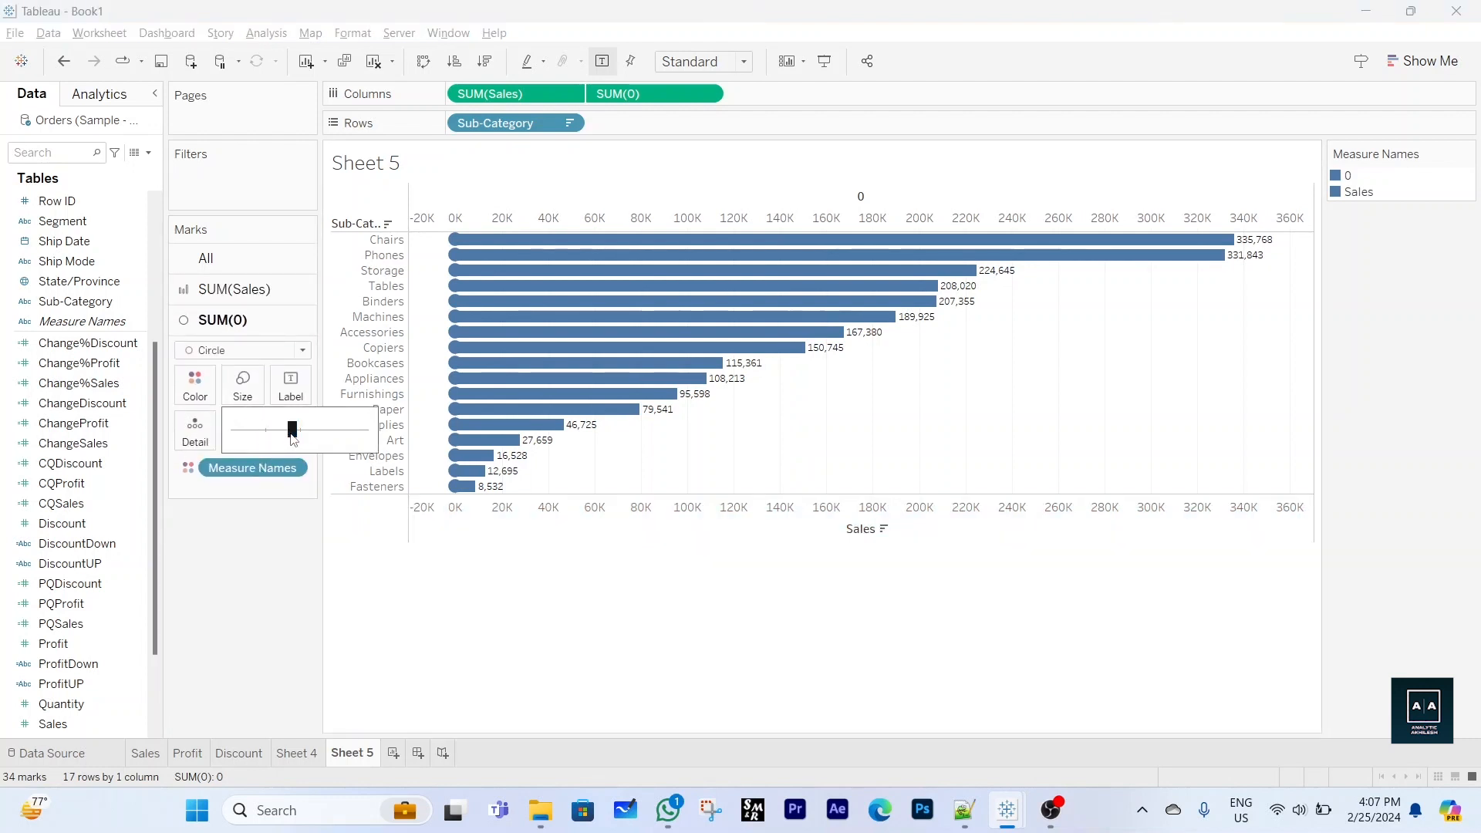
pyautogui.moveTo(293, 434); pyautogui.dragTo(289, 436)
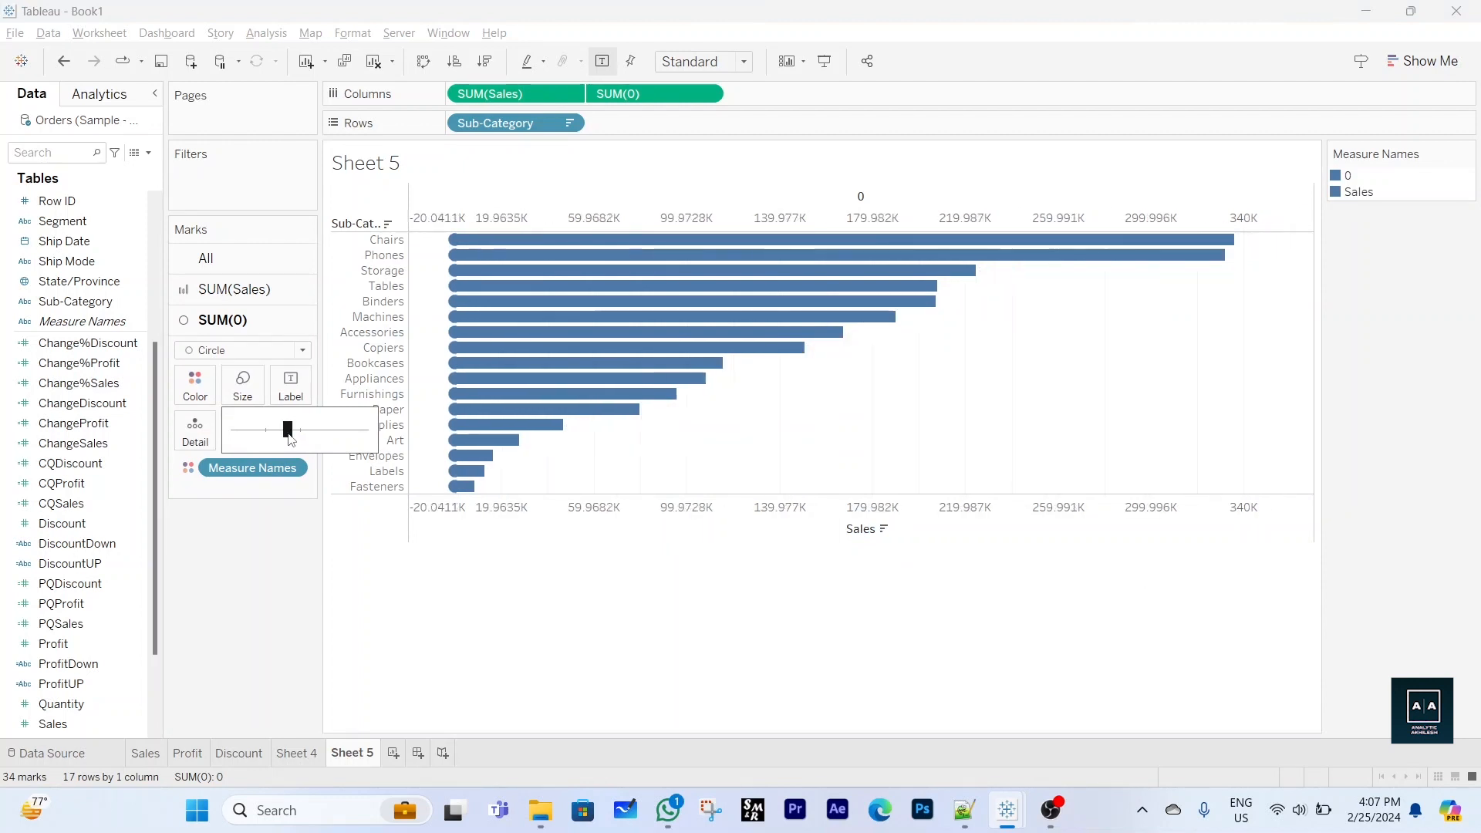
pyautogui.click(280, 565)
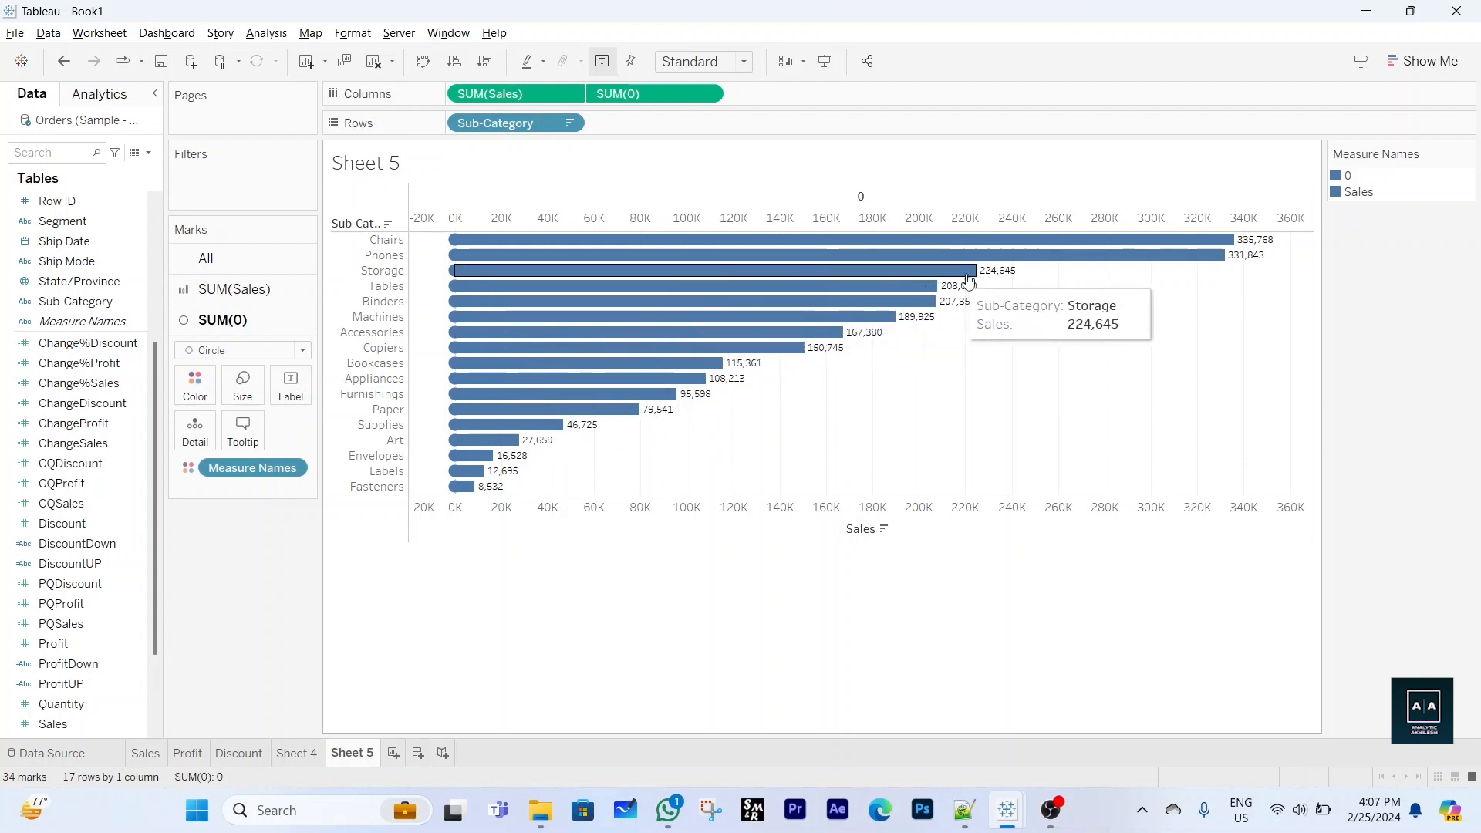
# Hide the header of the 0 axis and widen the Sub-Category label column
pyautogui.rightClick(885, 222)
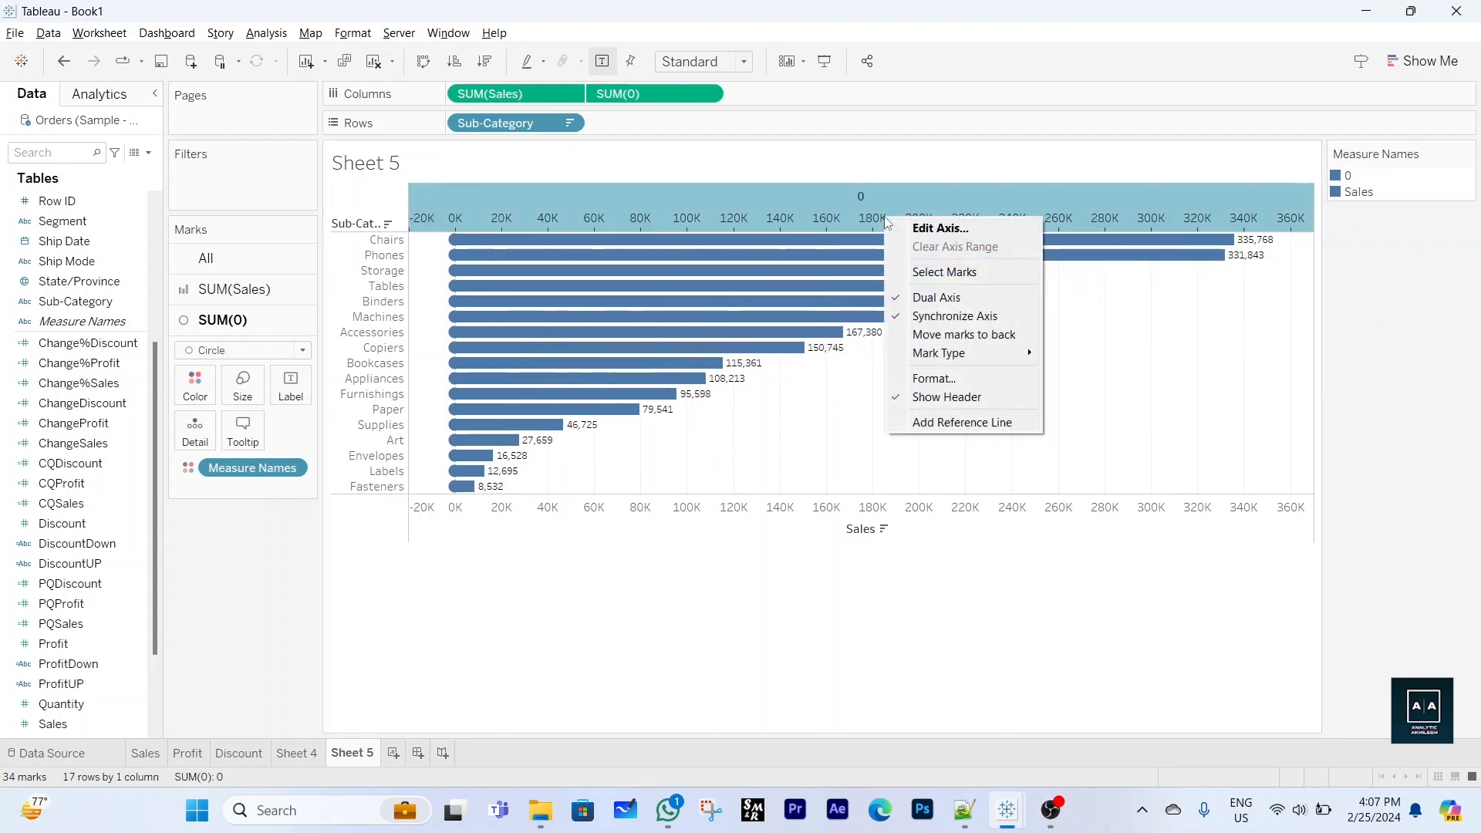
pyautogui.click(964, 398)
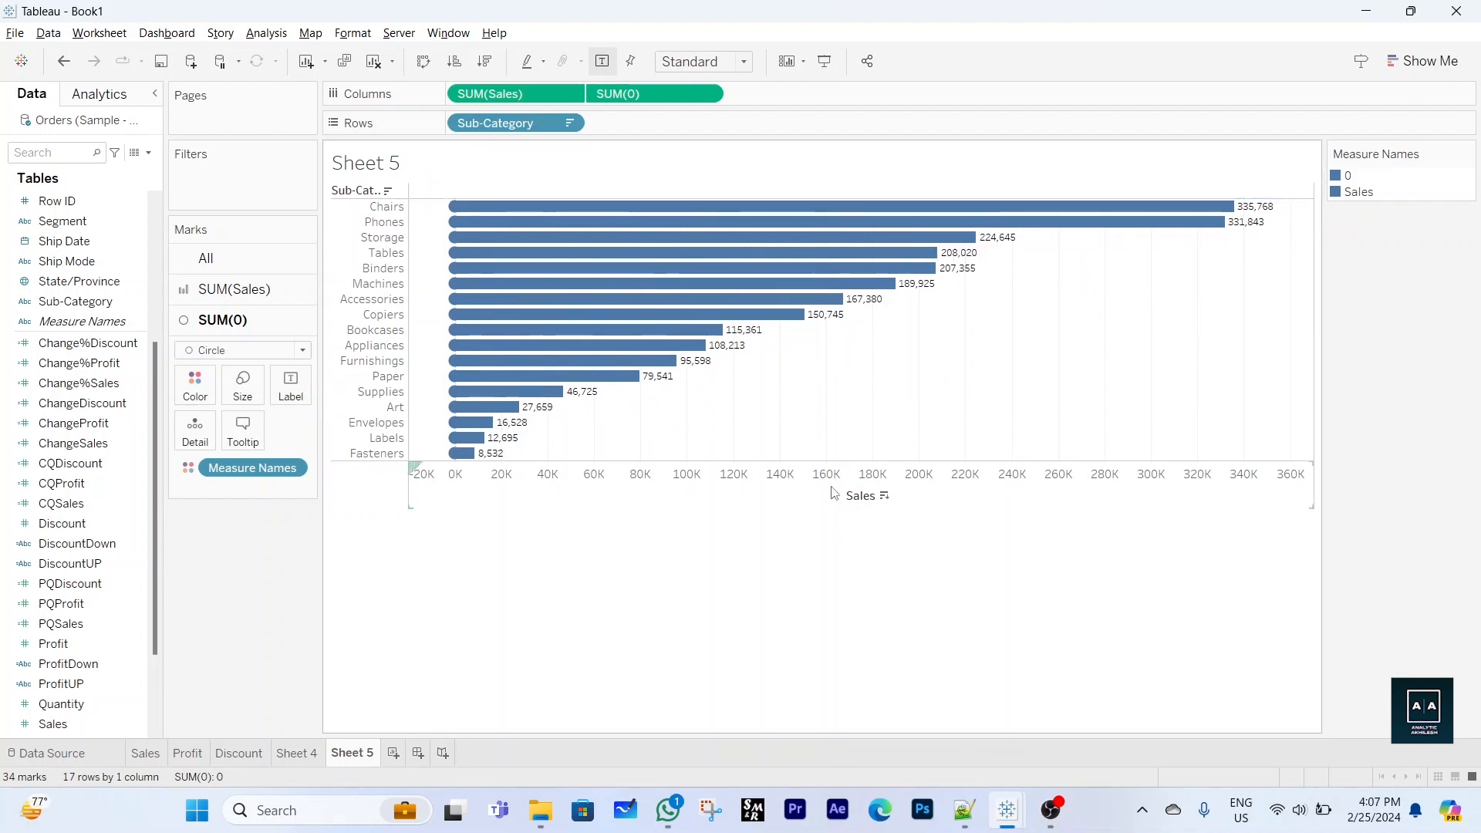
pyautogui.moveTo(1260, 232)
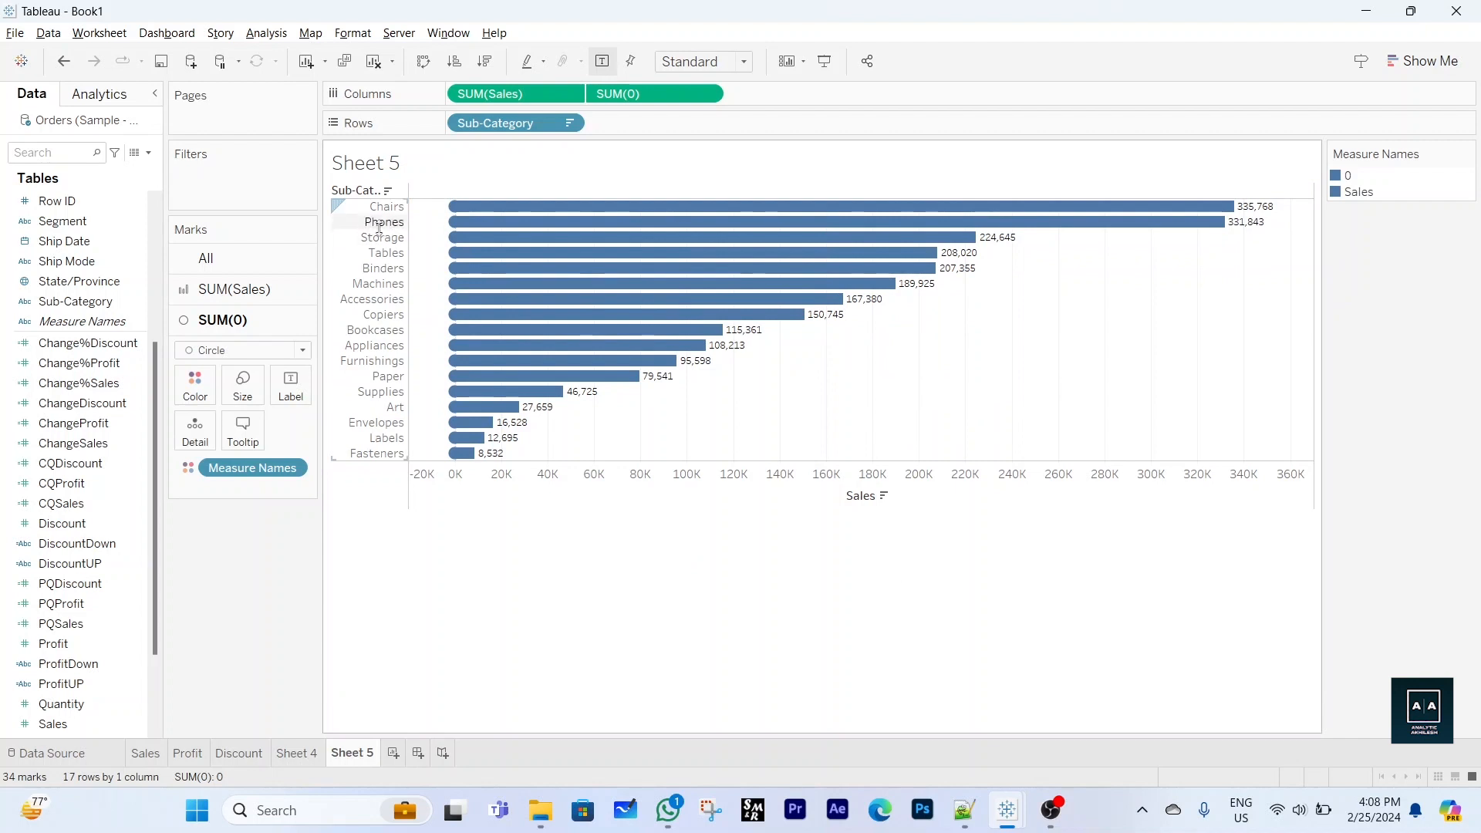
pyautogui.moveTo(407, 212); pyautogui.dragTo(448, 213)
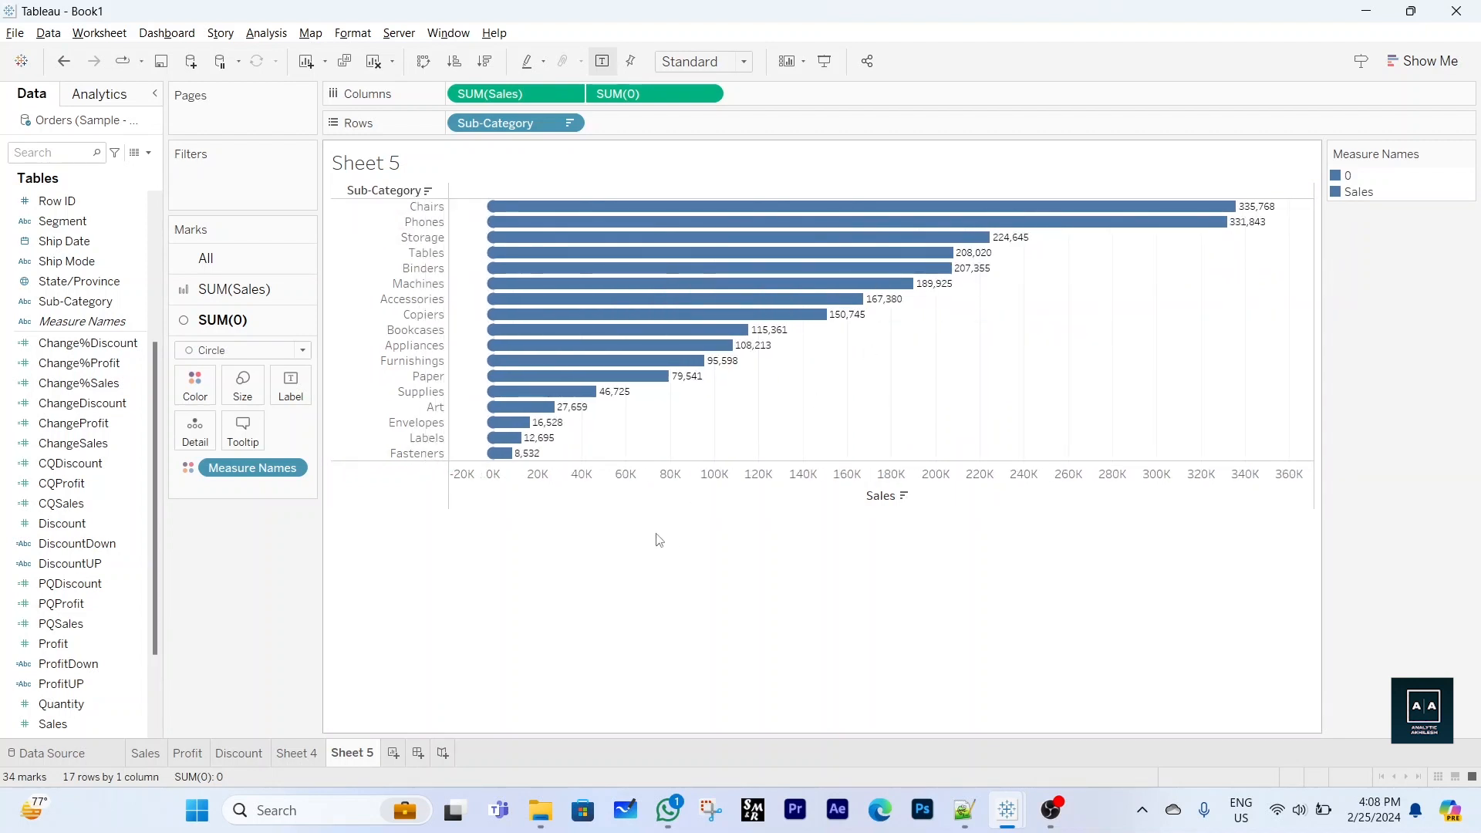
# Hide the Sales axis header and the Sub-Category field label for rows
pyautogui.rightClick(672, 478)
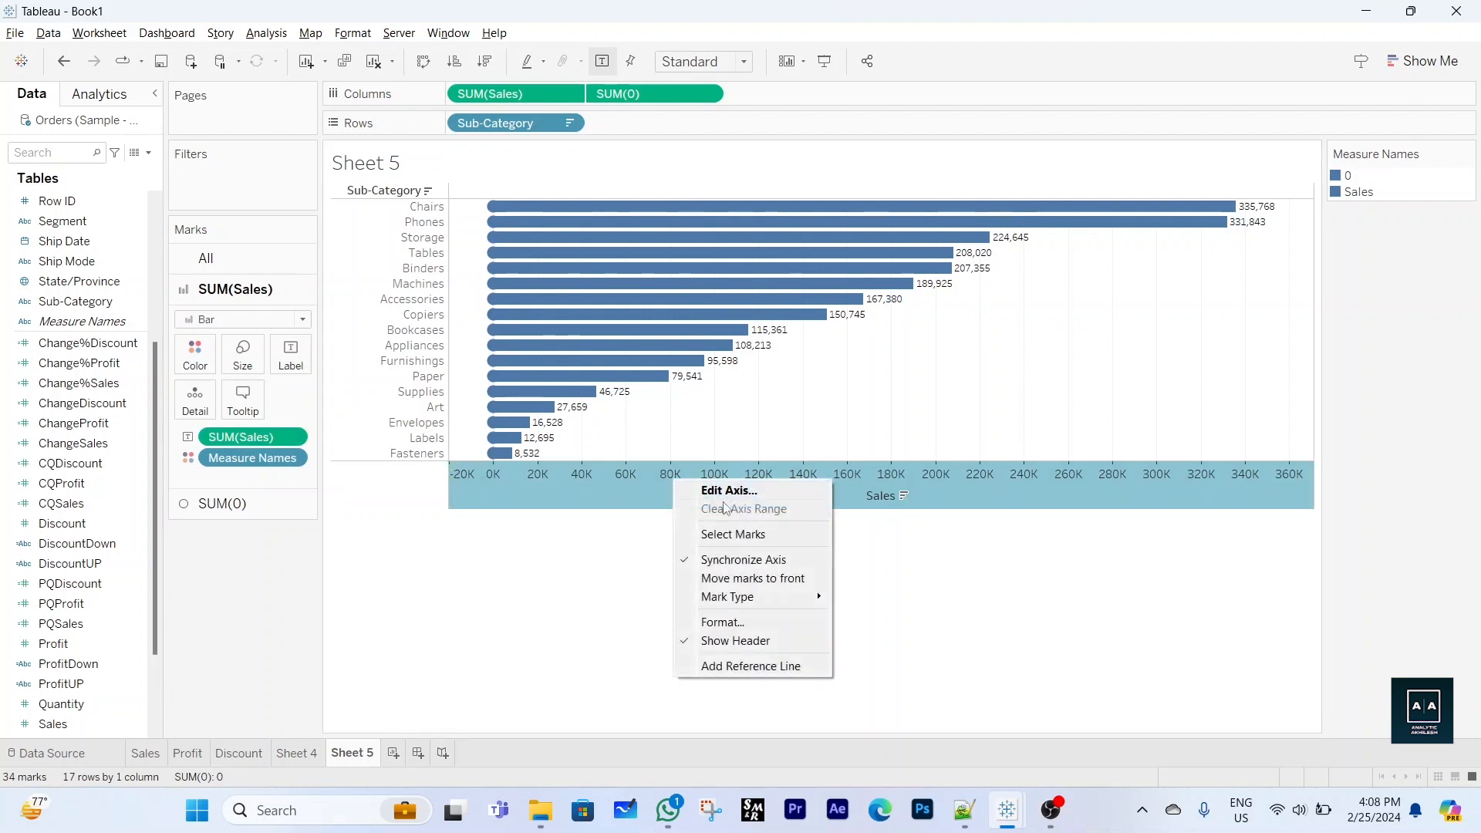
pyautogui.click(764, 641)
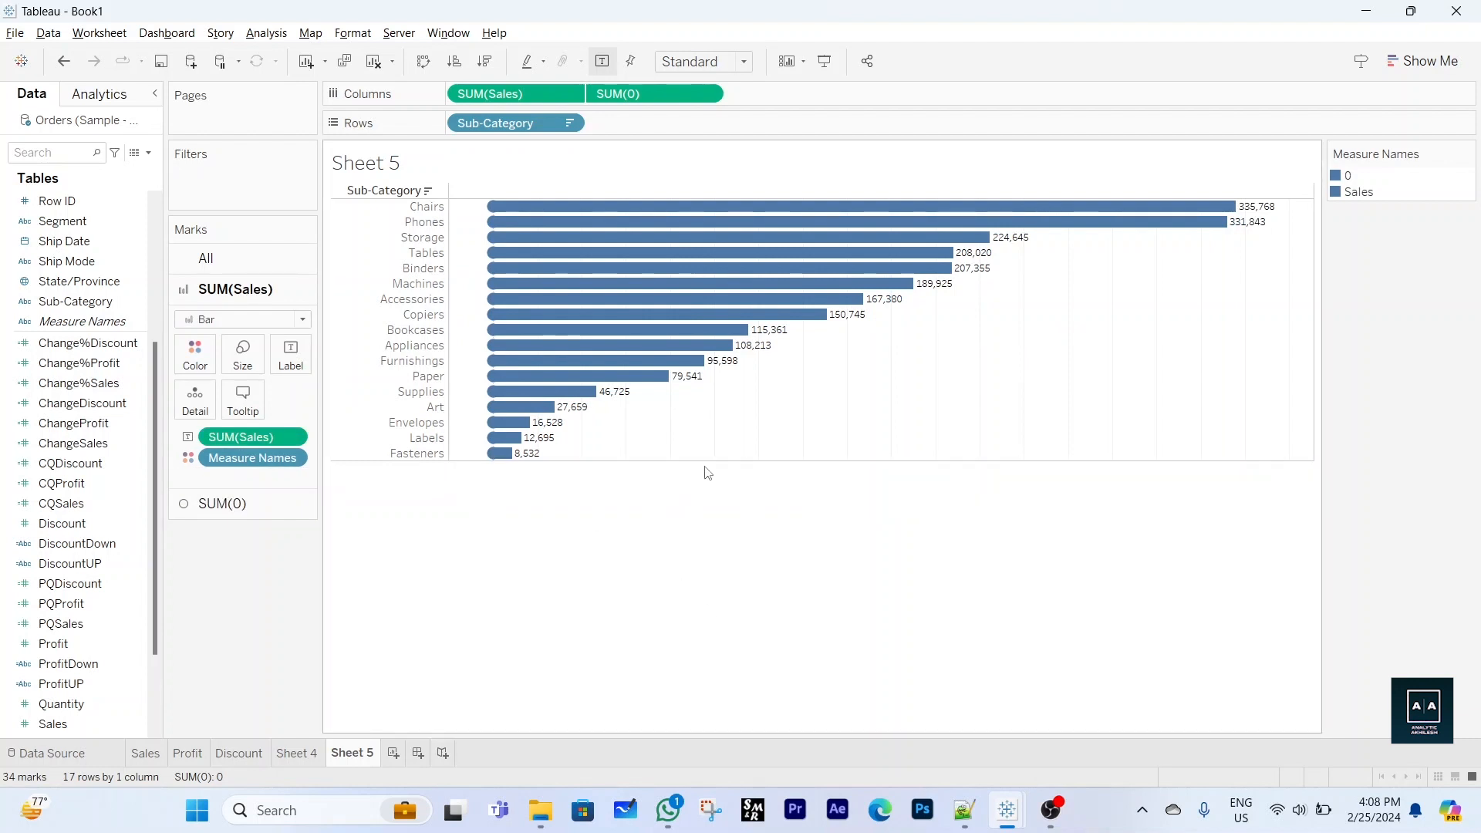
pyautogui.rightClick(409, 198)
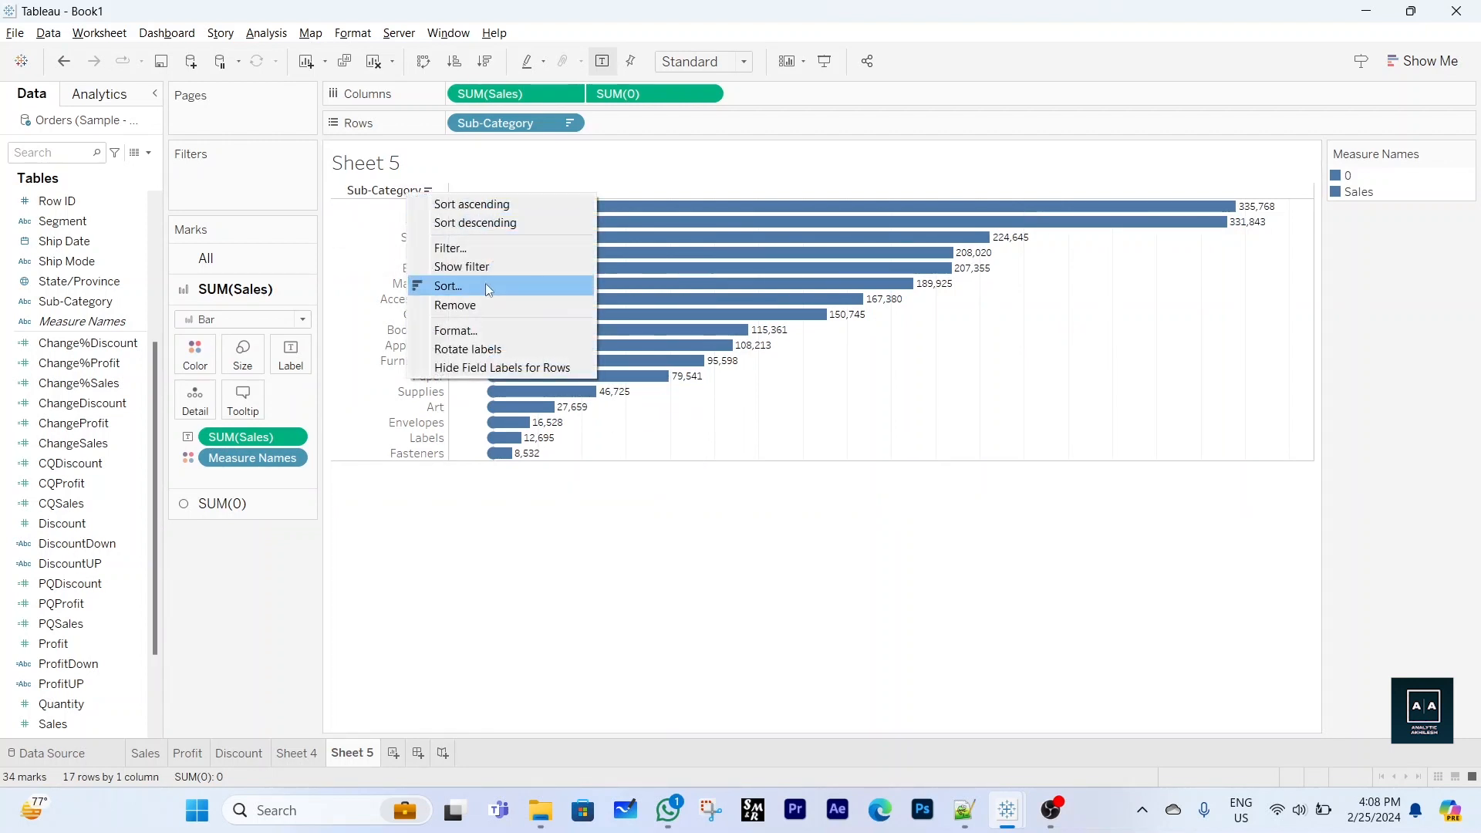
pyautogui.click(486, 369)
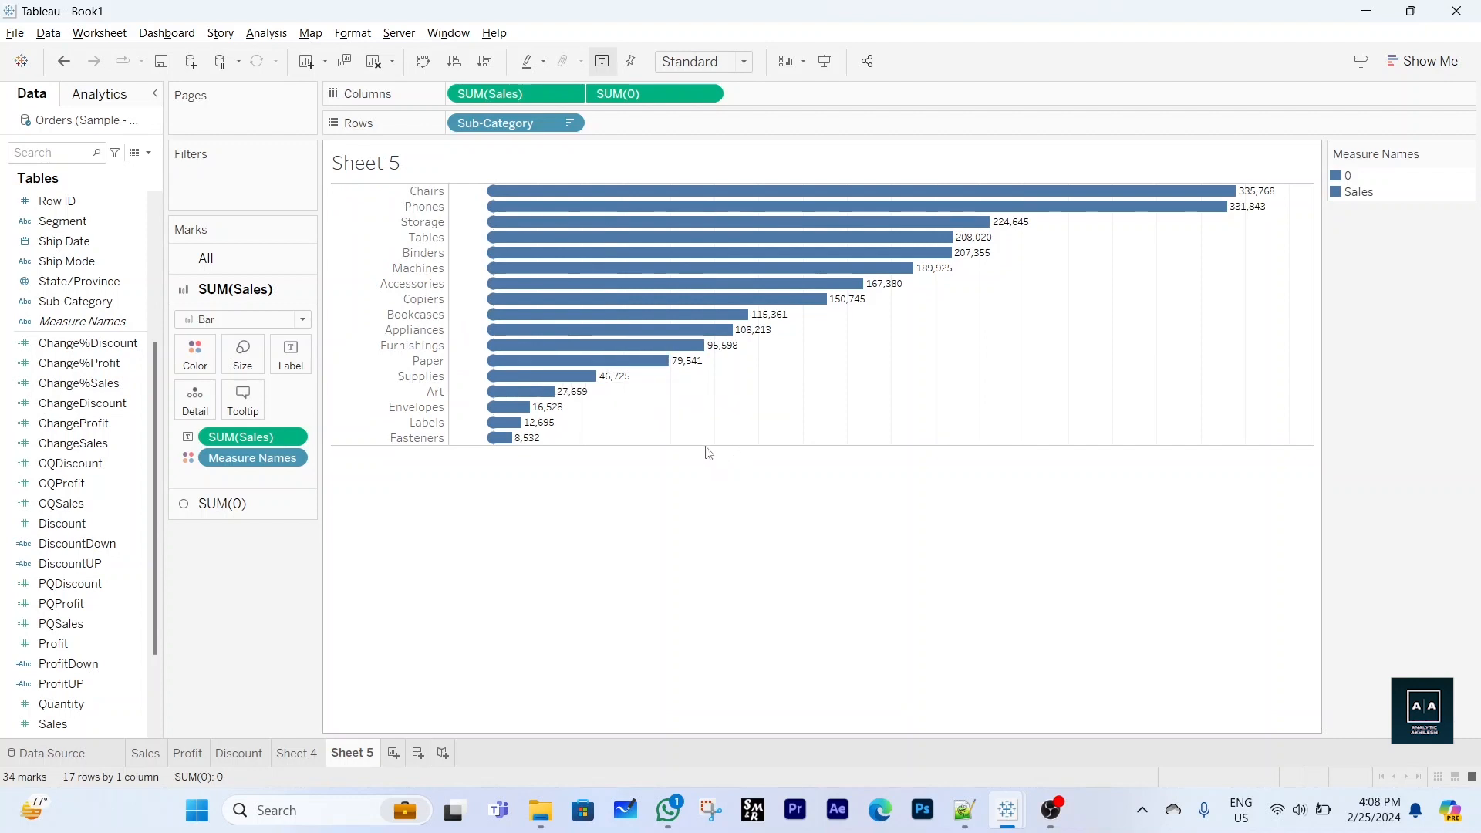
# Replace the <Sheet Name> placeholder in the Sheet 5 title with "Sales by Sub-Category"
pyautogui.doubleClick(419, 175)
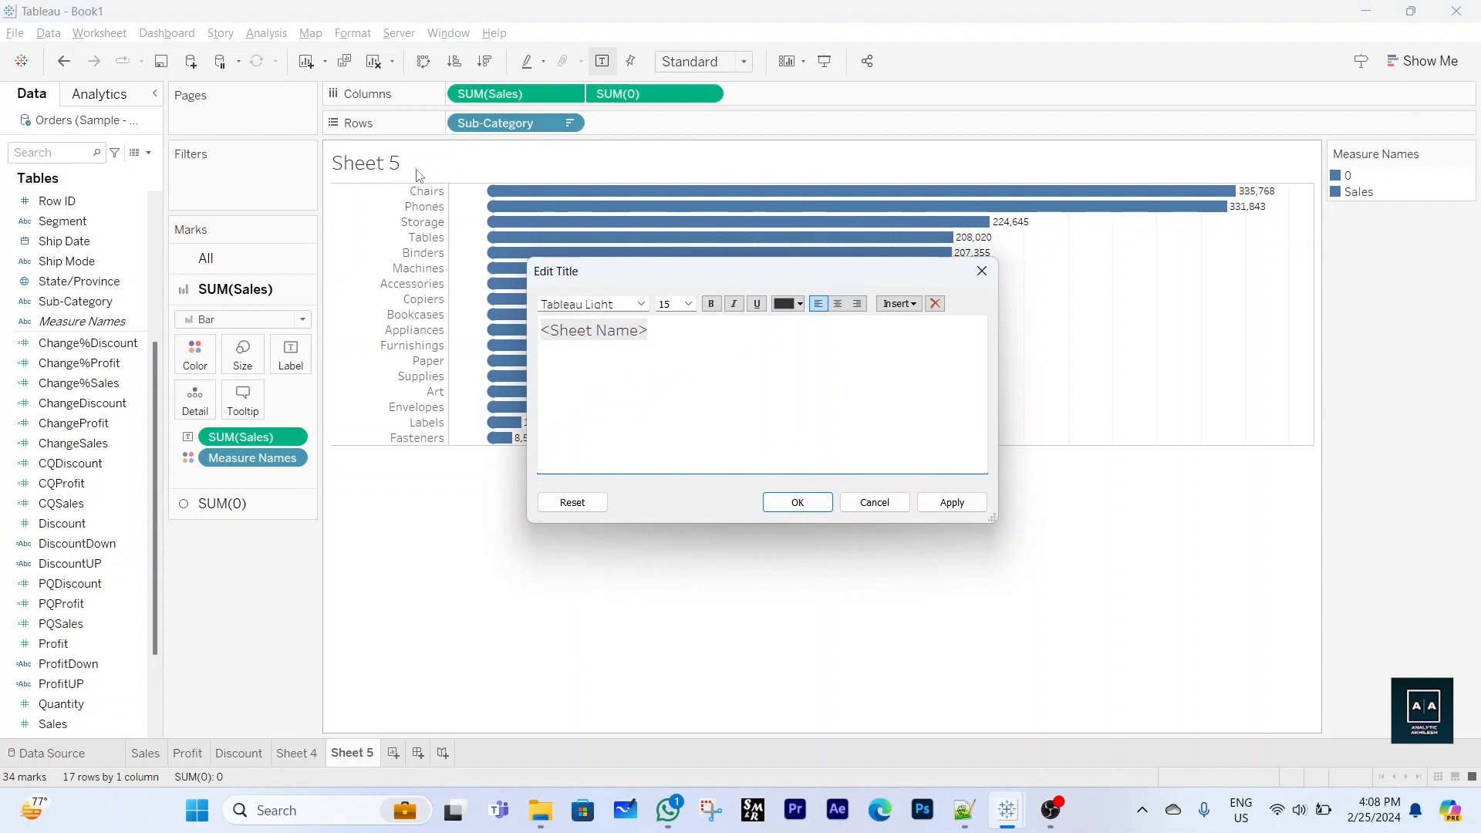
pyautogui.write('Sales by Sub')
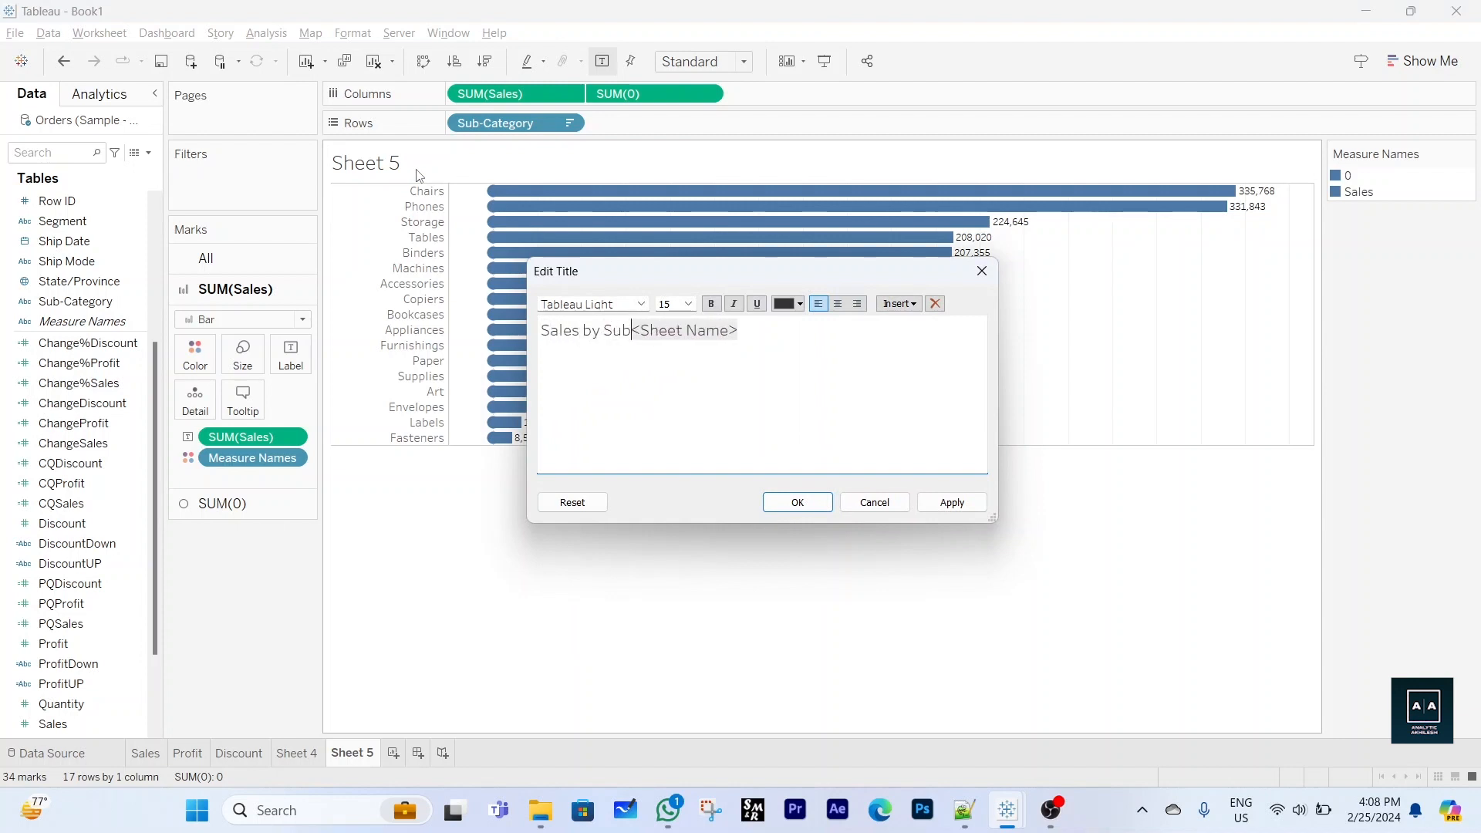
pyautogui.write('-Categor')
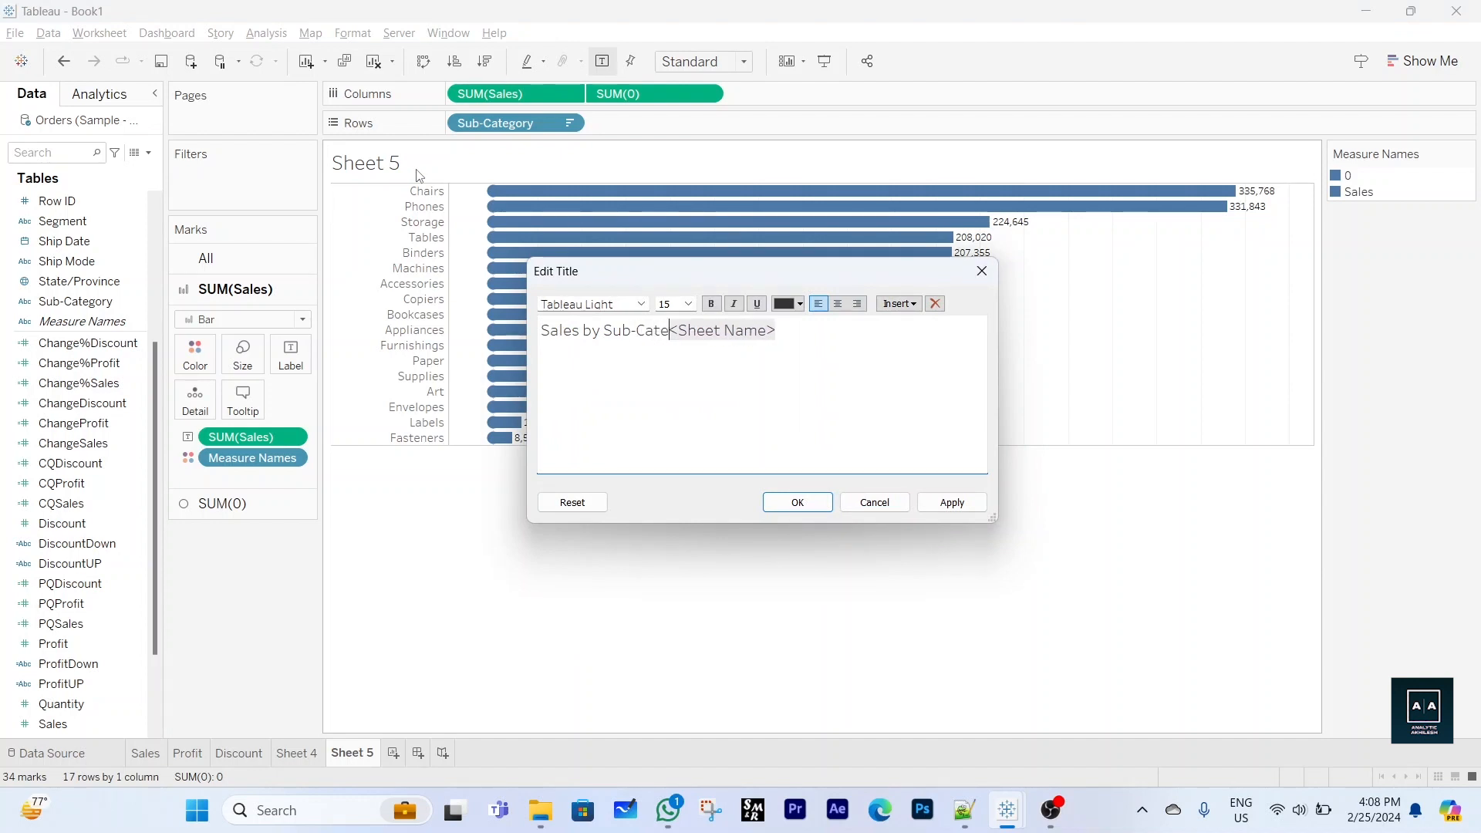
pyautogui.write('y')
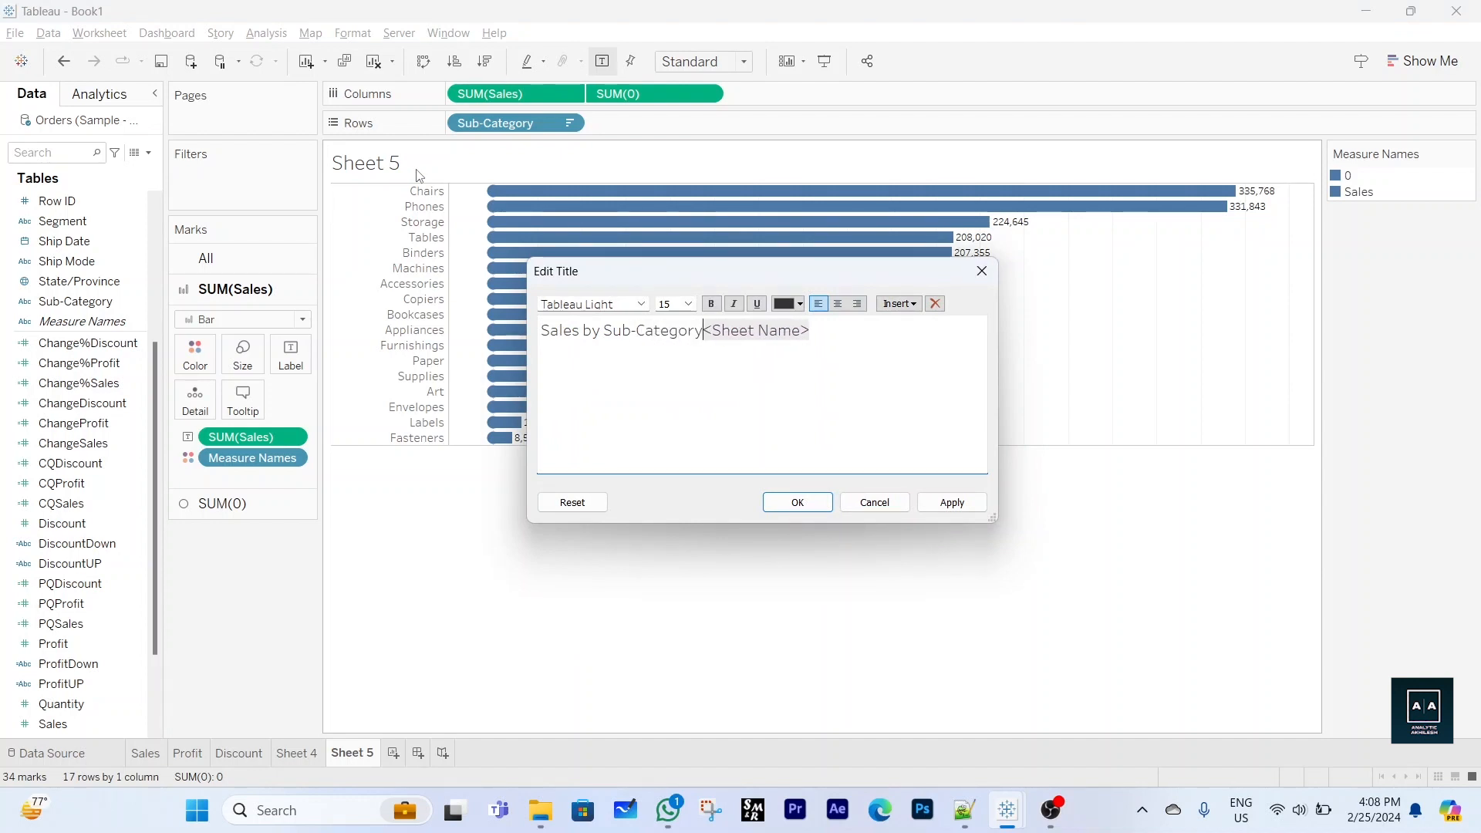
pyautogui.press('Delete')
pyautogui.press('Delete')
pyautogui.press('Delete')
pyautogui.press('Delete')
pyautogui.press('Delete')
pyautogui.press('Delete')
pyautogui.press('Delete')
pyautogui.press('Delete')
pyautogui.press('Delete')
pyautogui.press('Delete')
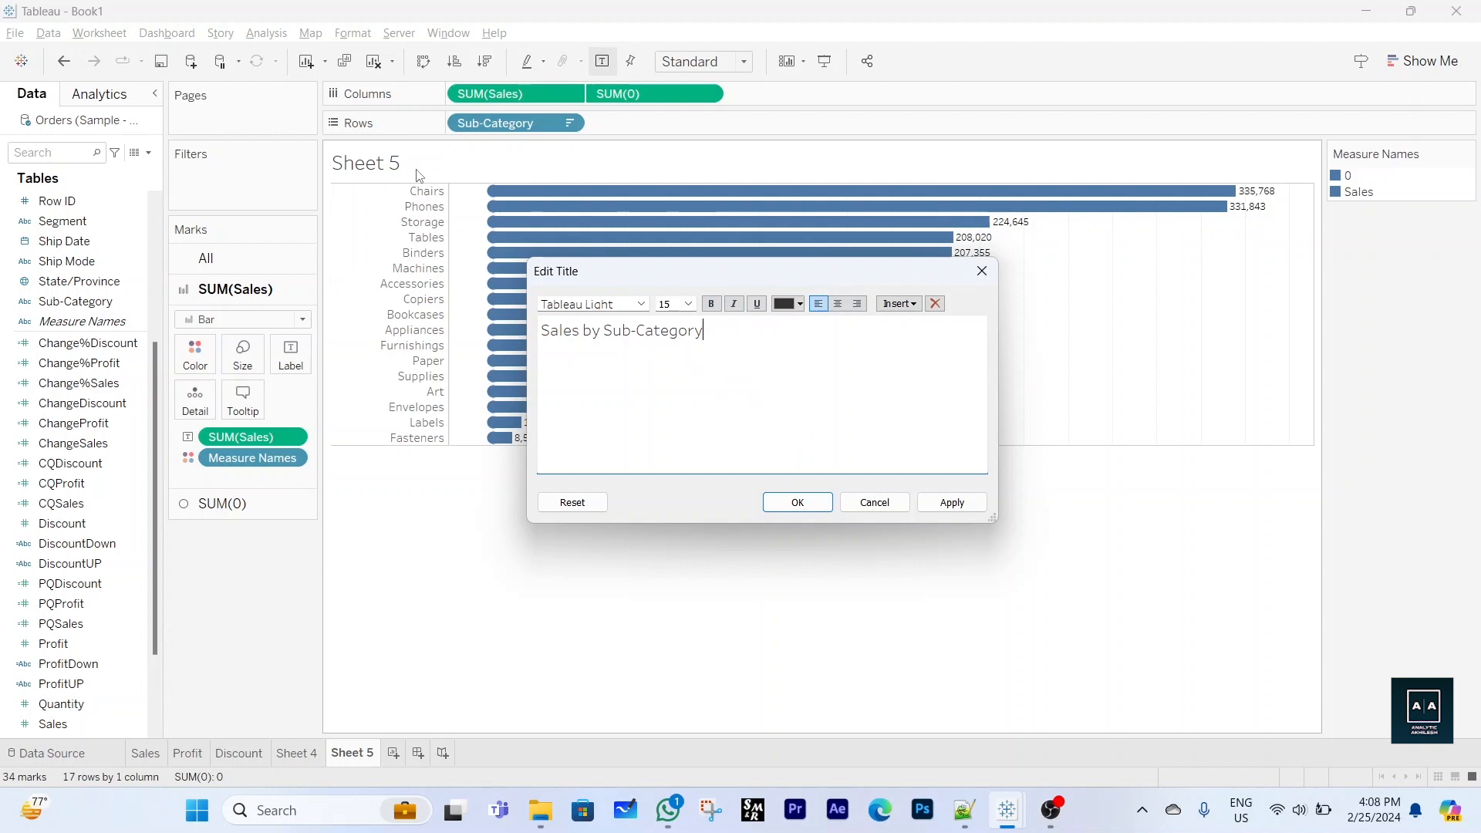
# Make the "Sales by Sub-Category" title bold and center-aligned
pyautogui.hotkey('ctrl', 'a')
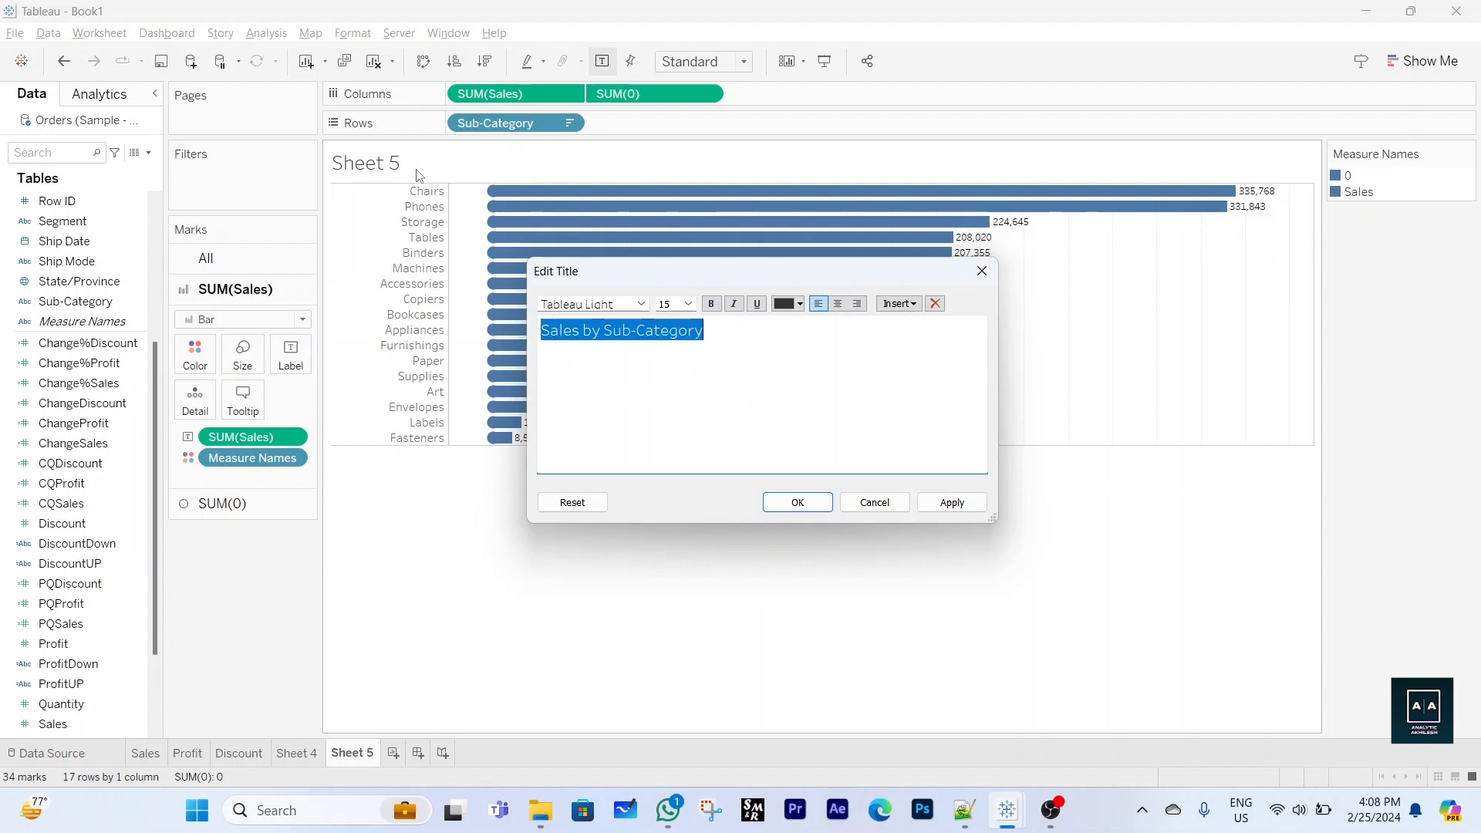
pyautogui.click(711, 303)
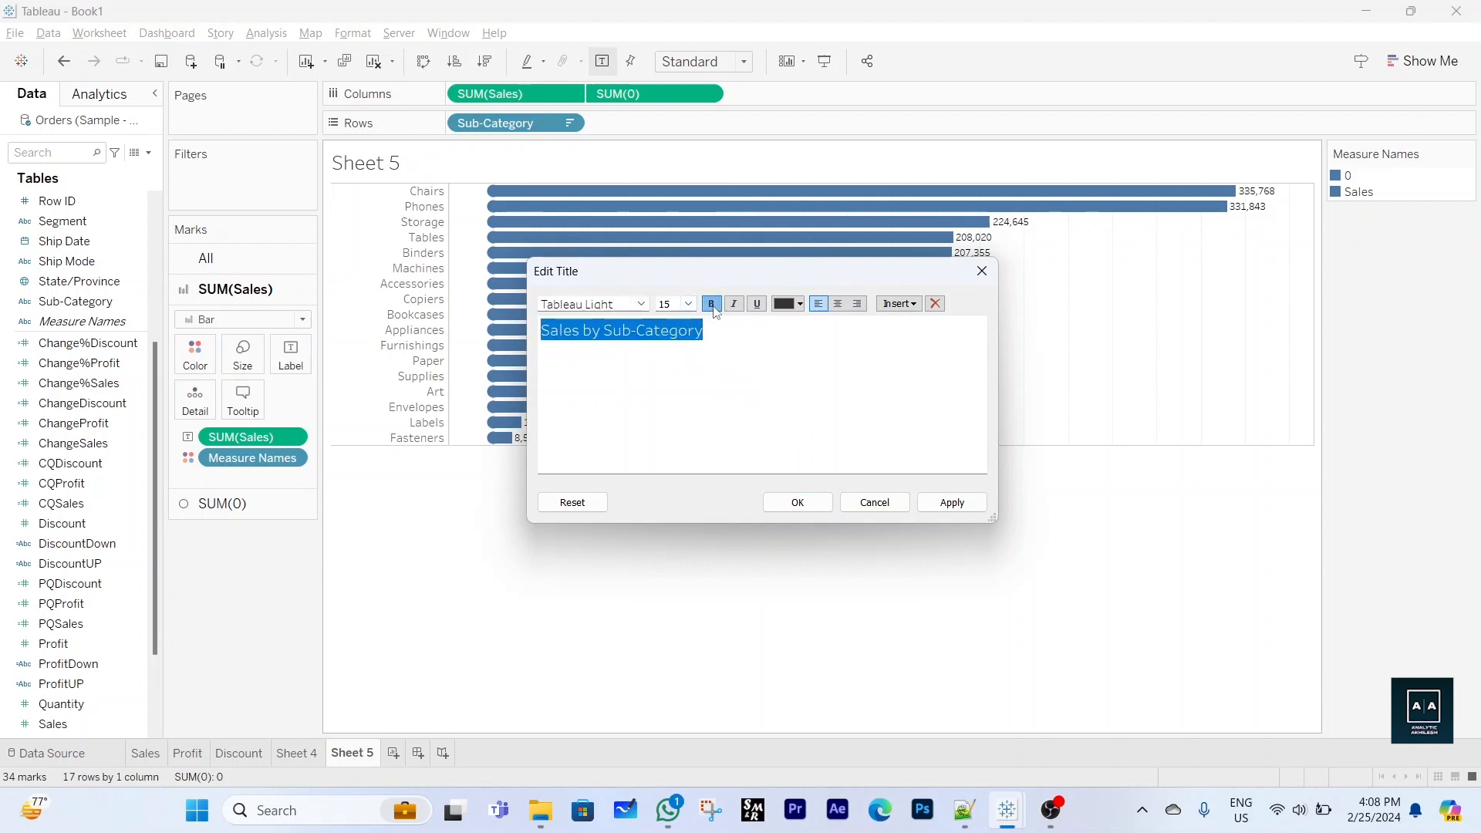
pyautogui.click(840, 305)
pyautogui.click(798, 503)
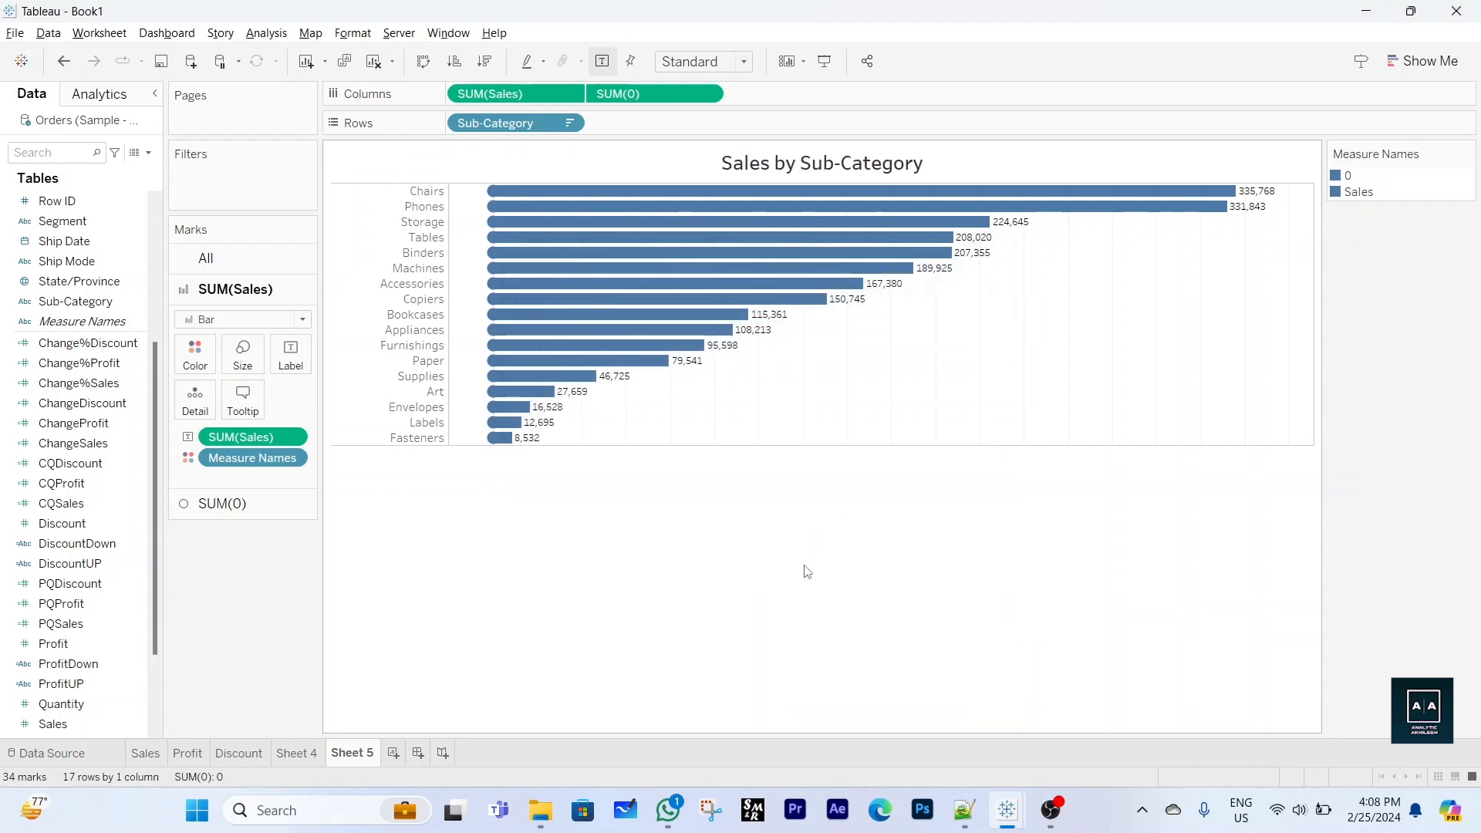
# Create a new dashboard and place a horizontal container and a vertical container on its canvas
pyautogui.click(423, 760)
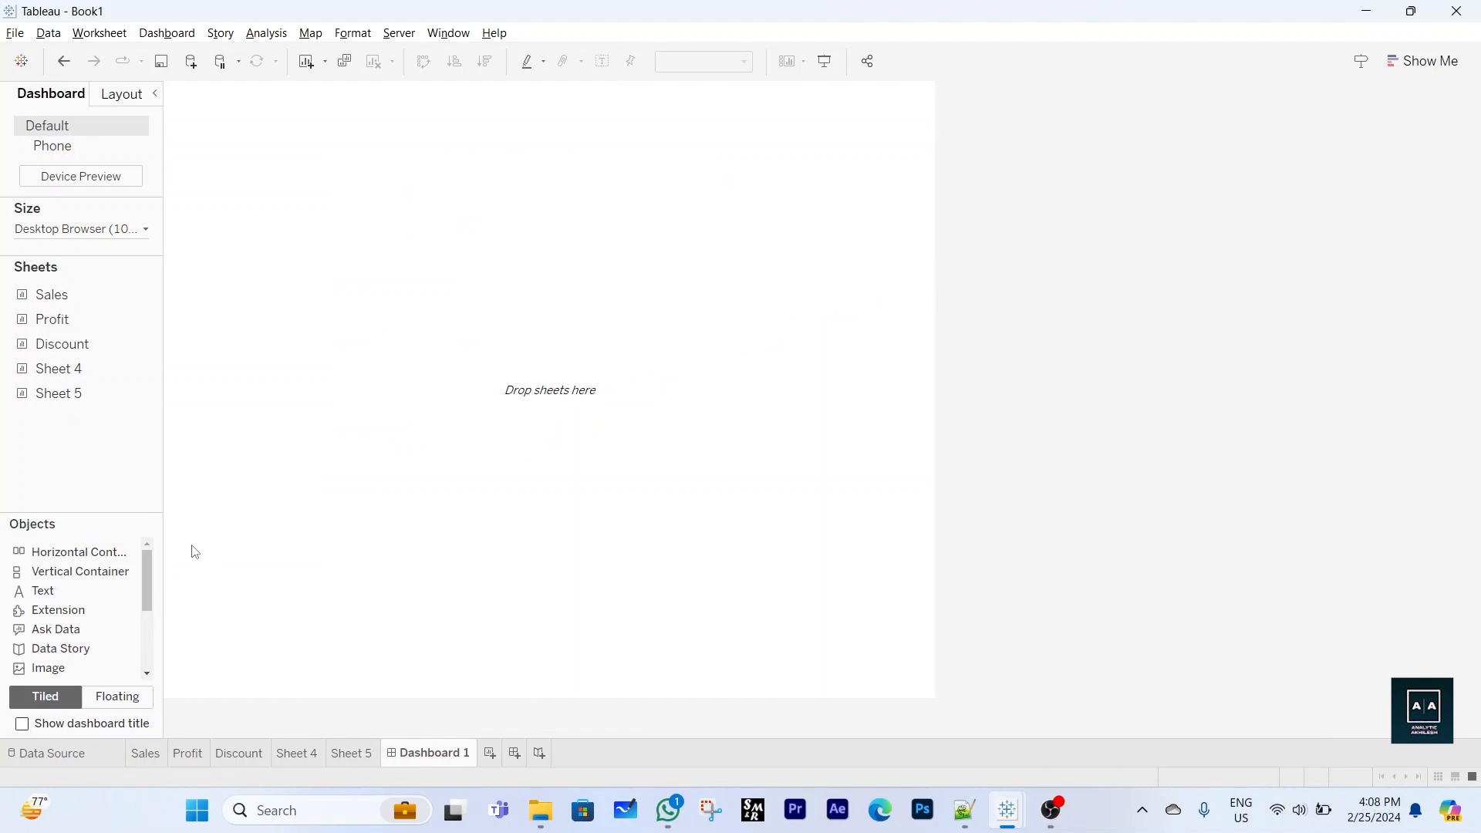
pyautogui.click(65, 564)
pyautogui.moveTo(65, 563); pyautogui.dragTo(367, 313)
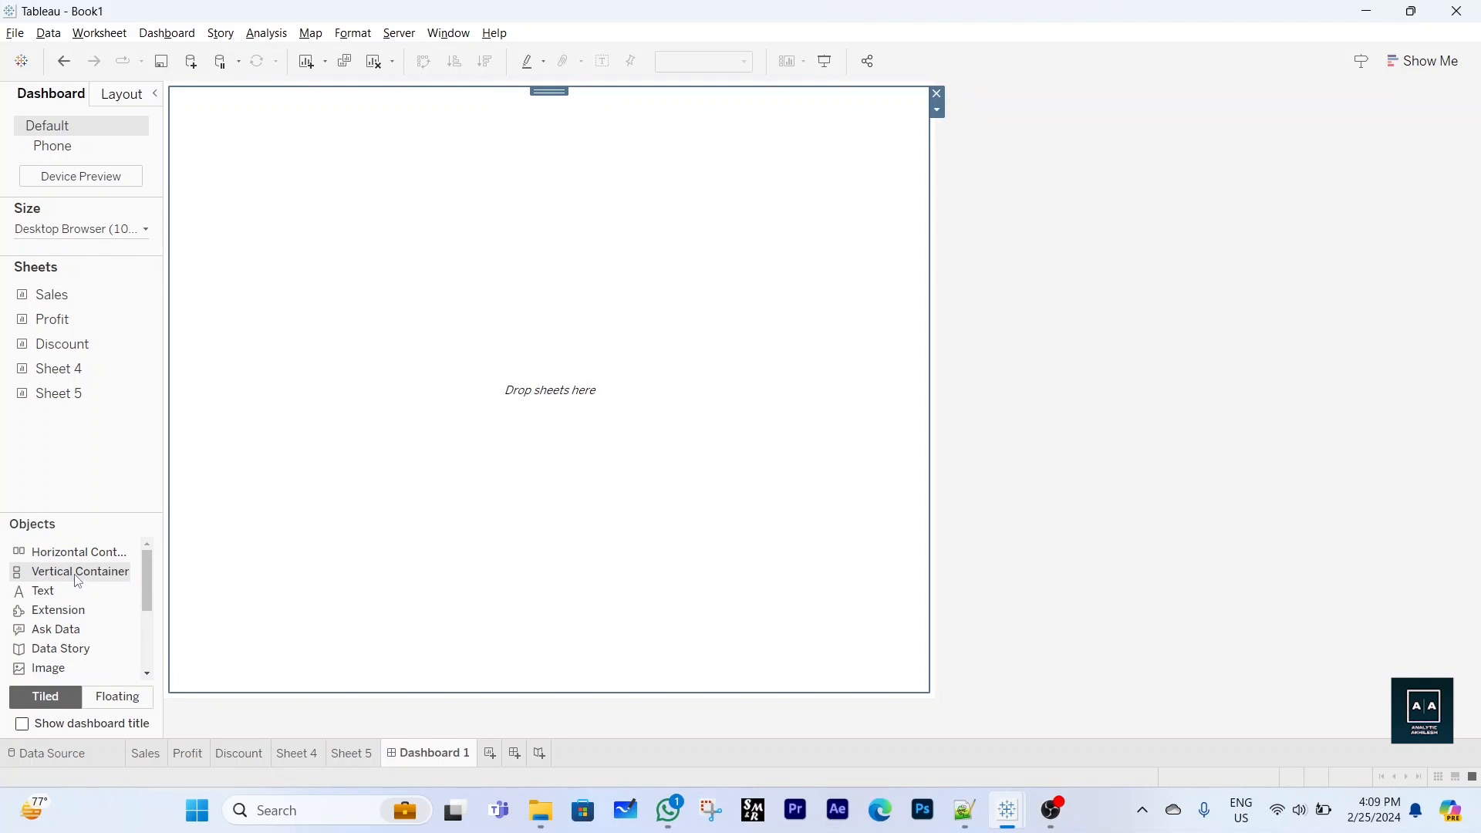
pyautogui.moveTo(78, 582); pyautogui.dragTo(416, 414)
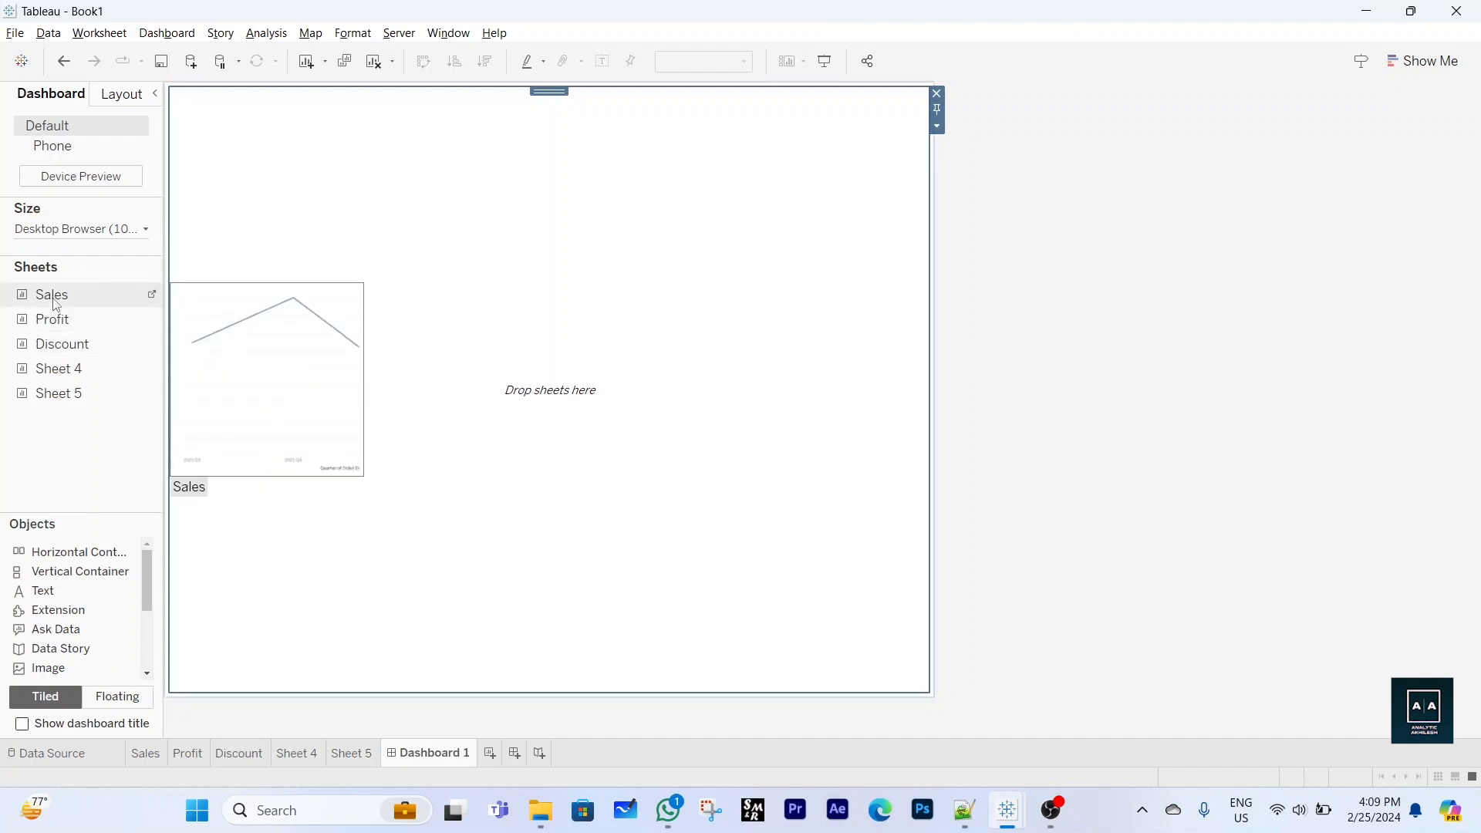
# Add the Sales sheet to the vertical container on the dashboard
pyautogui.moveTo(56, 303); pyautogui.dragTo(306, 209)
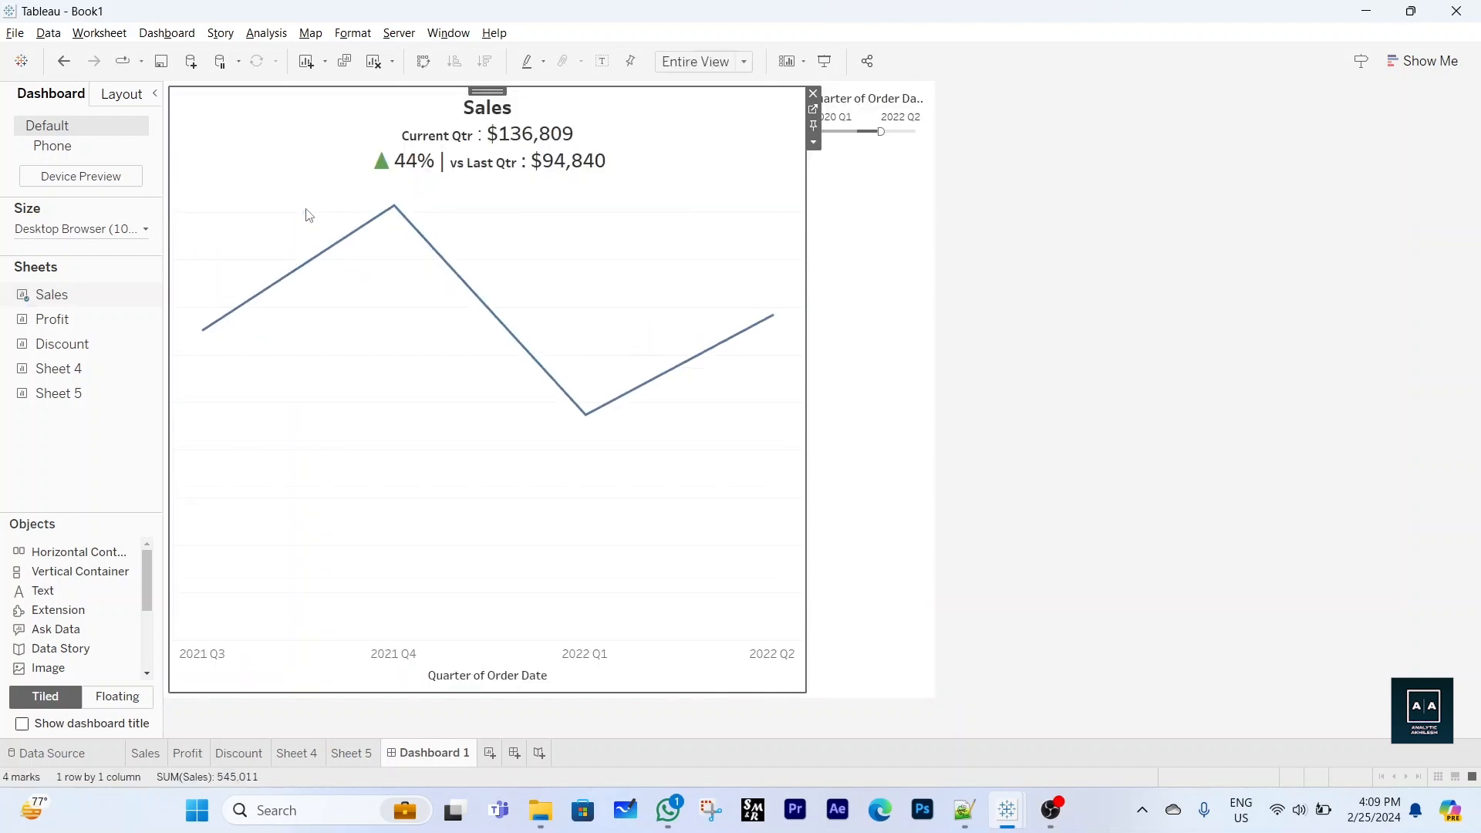
pyautogui.click(813, 142)
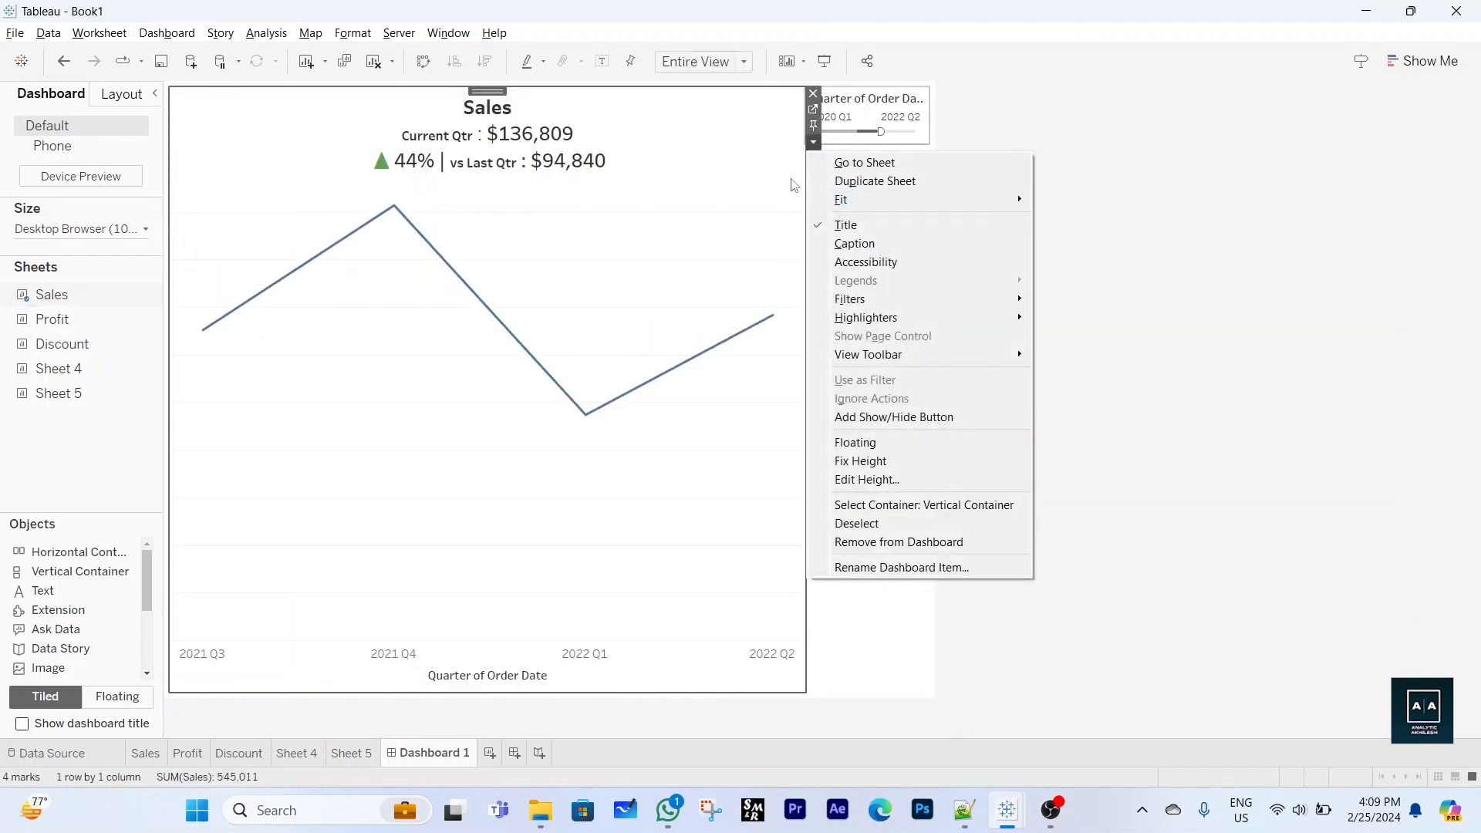
pyautogui.click(1150, 174)
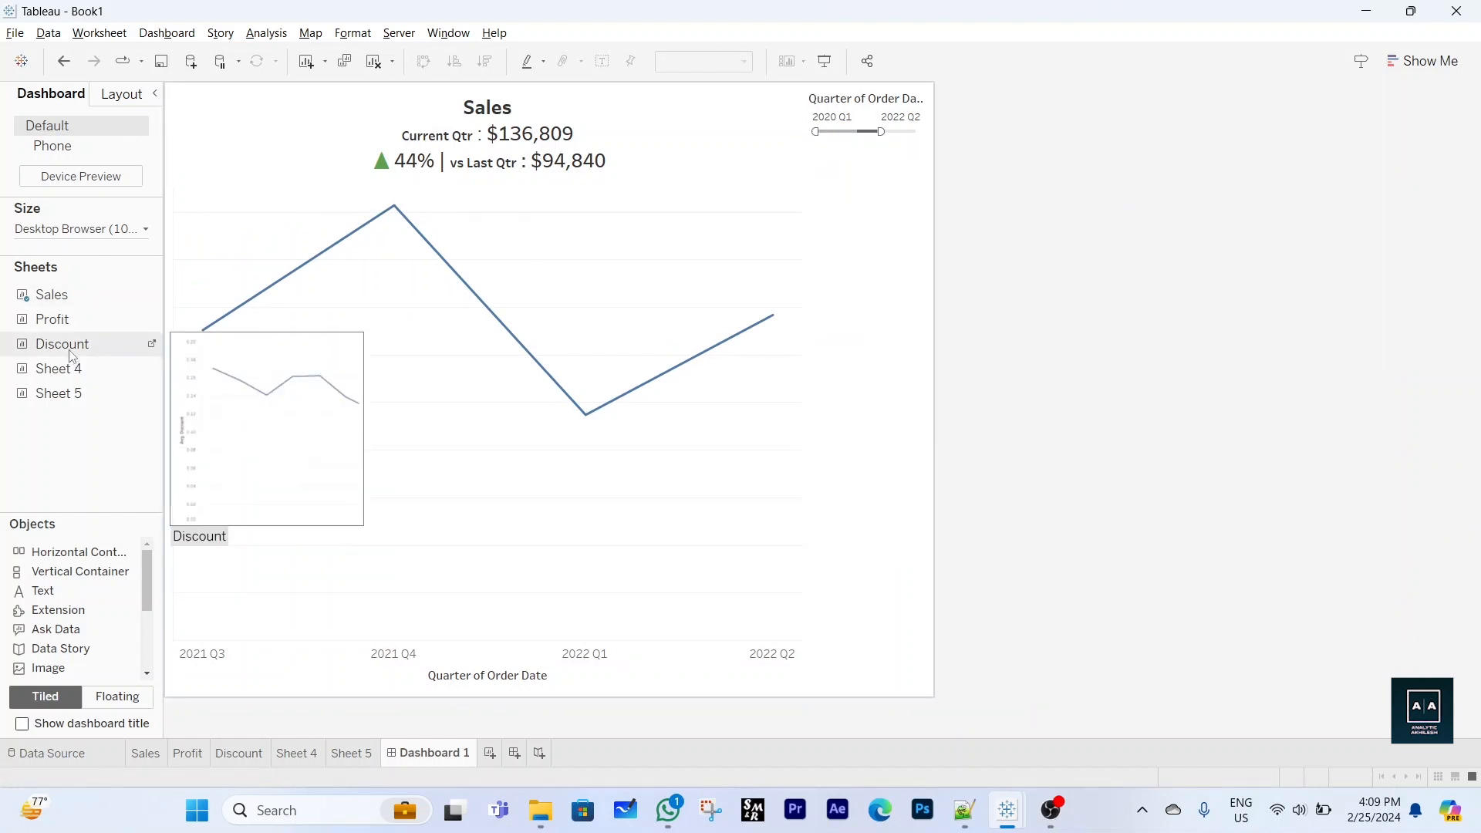
# Add the Profit sheet to the left of Sales and place the Discount sheet between them on the dashboard
pyautogui.click(521, 275)
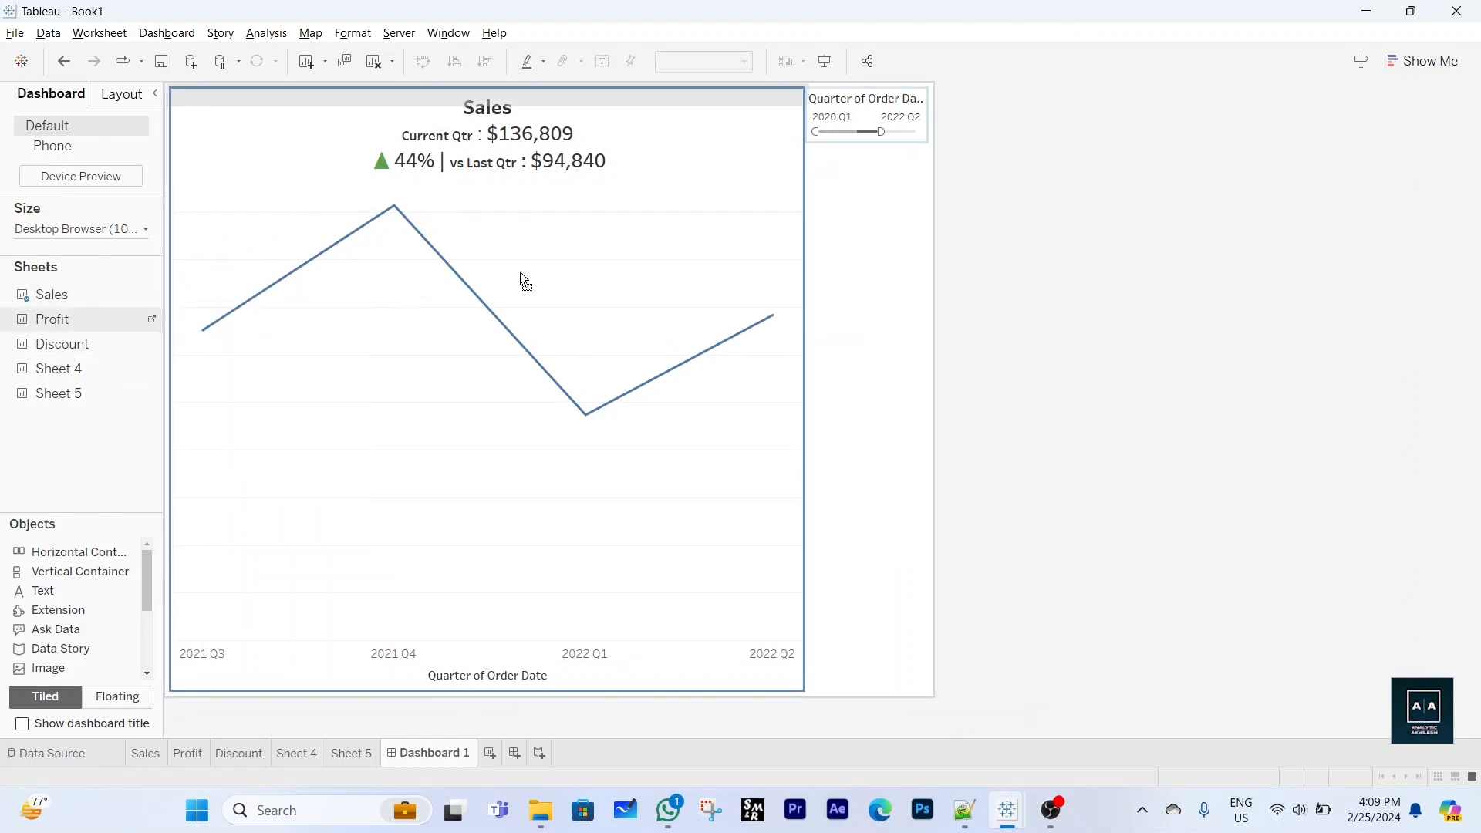
pyautogui.moveTo(496, 320); pyautogui.dragTo(345, 303)
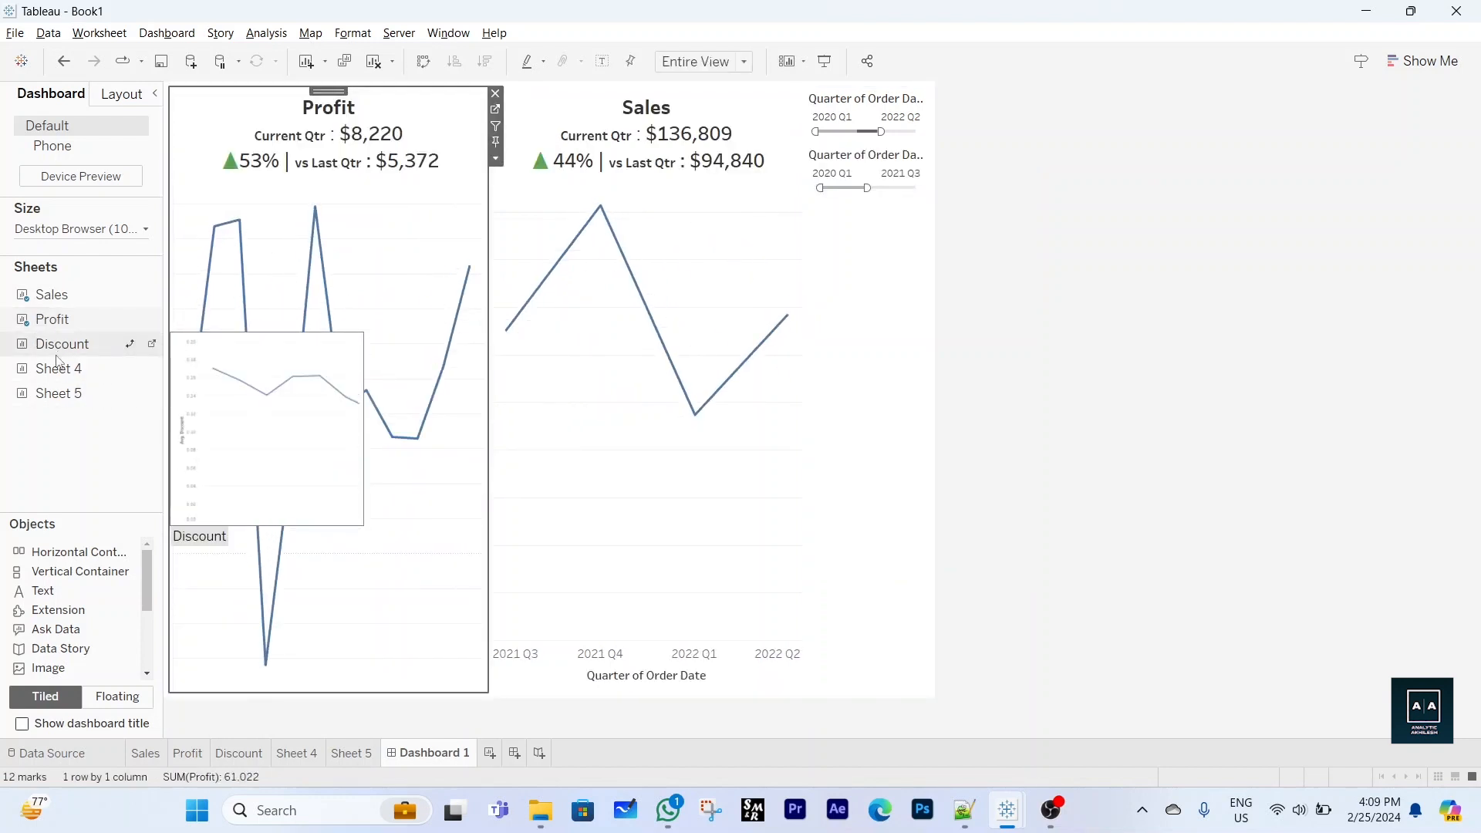
pyautogui.moveTo(60, 355); pyautogui.dragTo(432, 332)
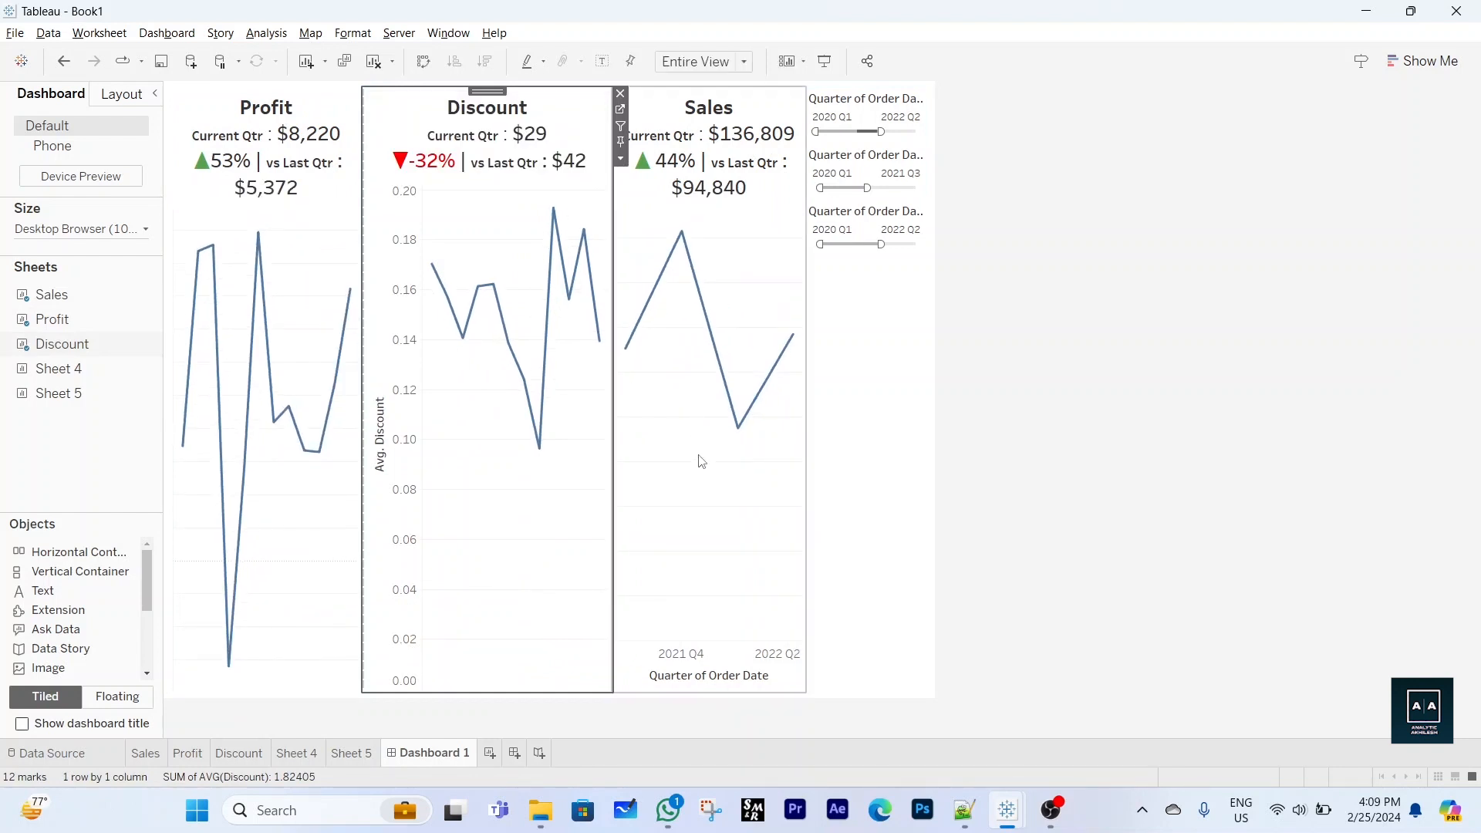
pyautogui.click(802, 700)
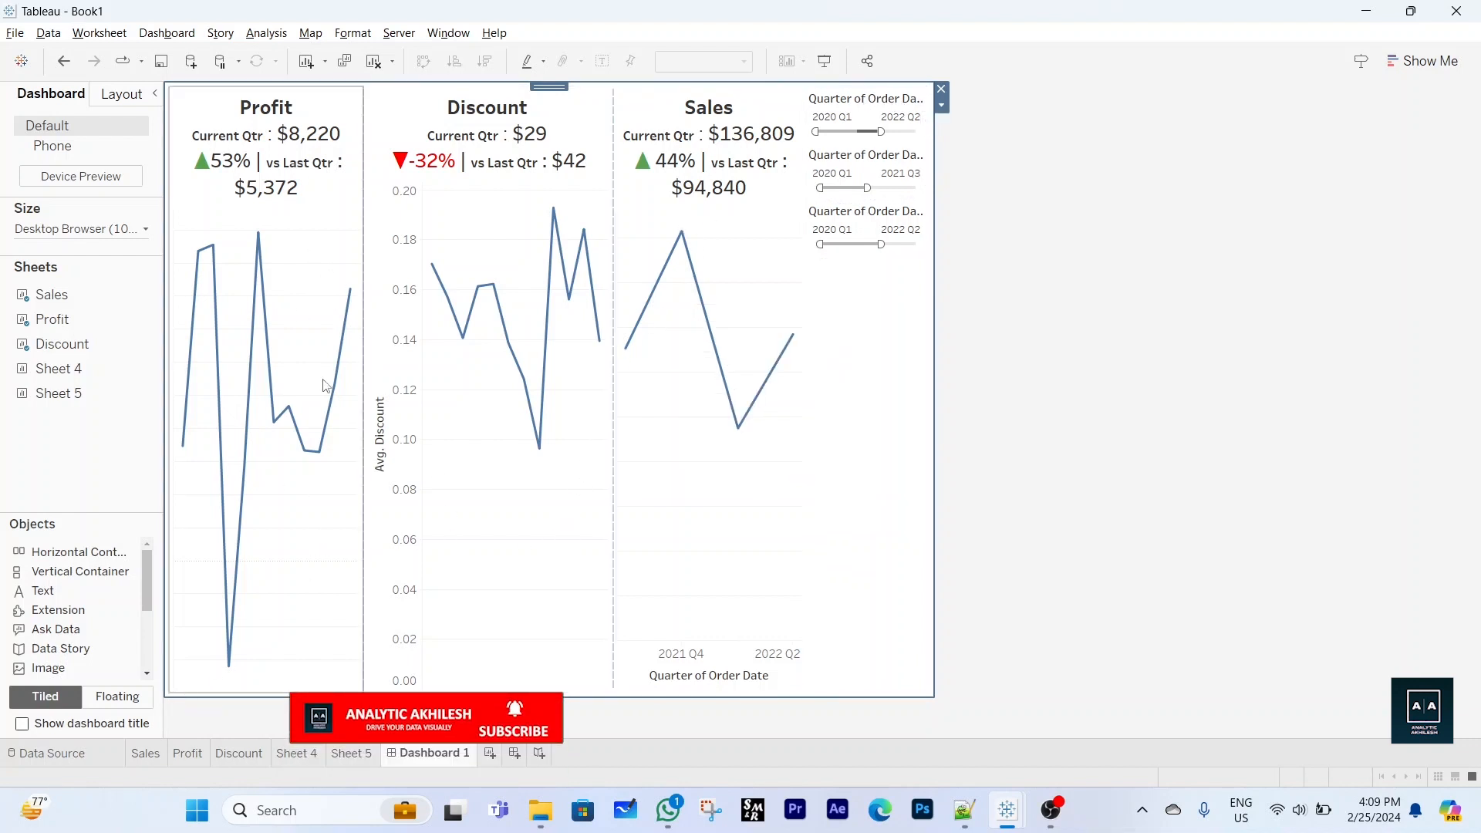
# Make the Profit sheet and the Sales sheet floating on the dashboard
pyautogui.click(331, 229)
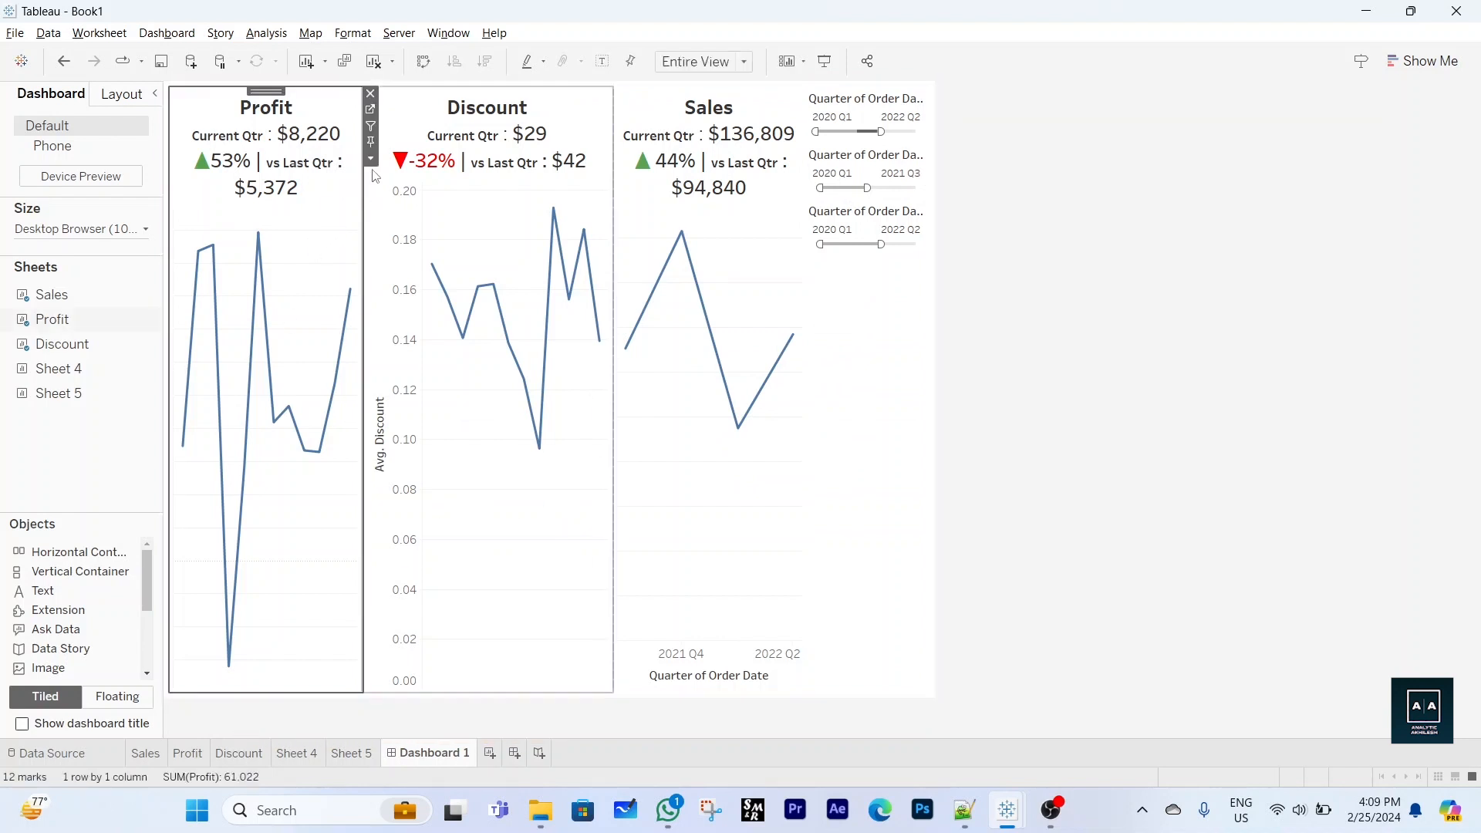
pyautogui.click(504, 92)
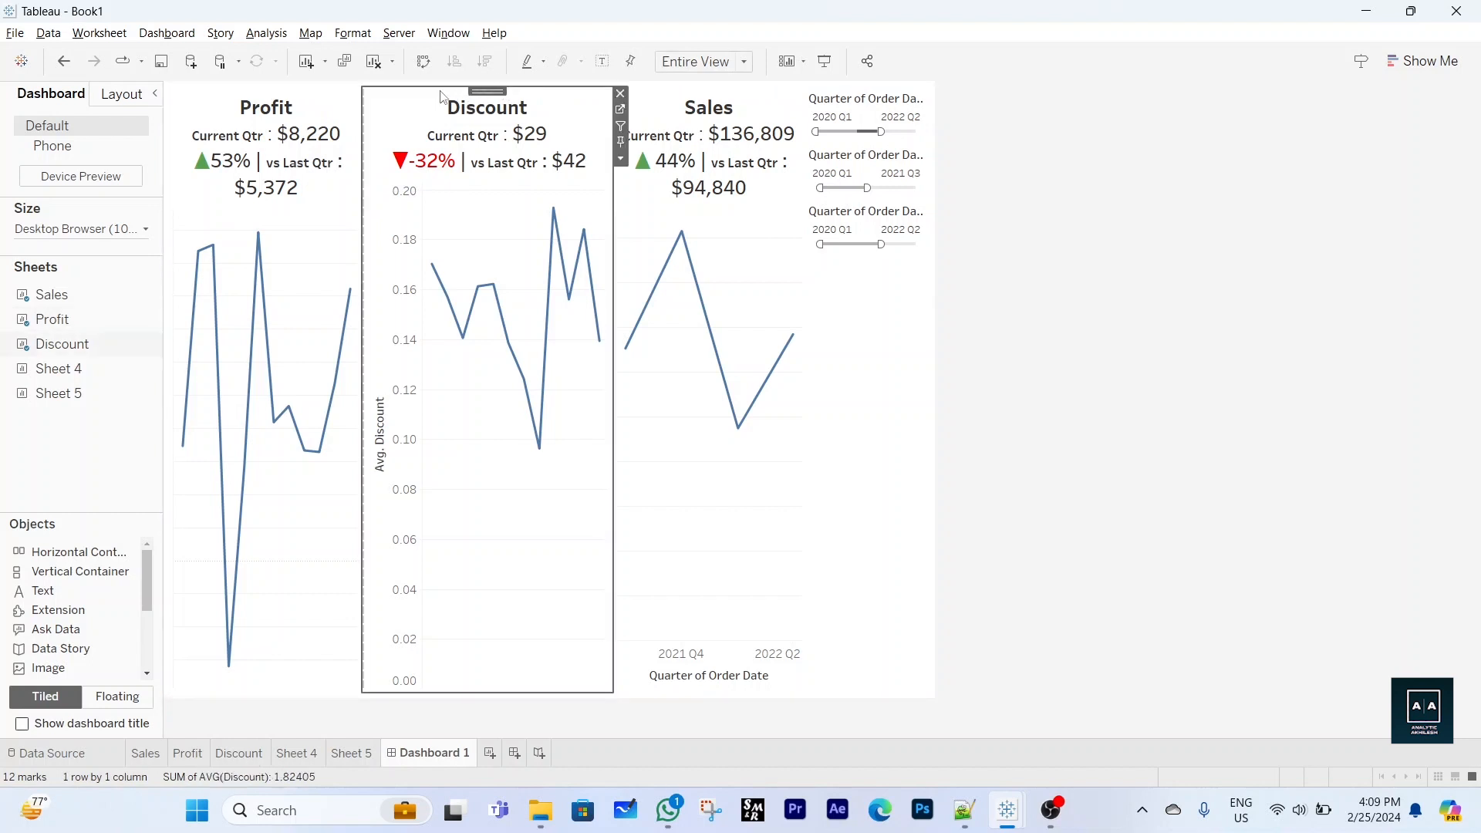
pyautogui.click(330, 94)
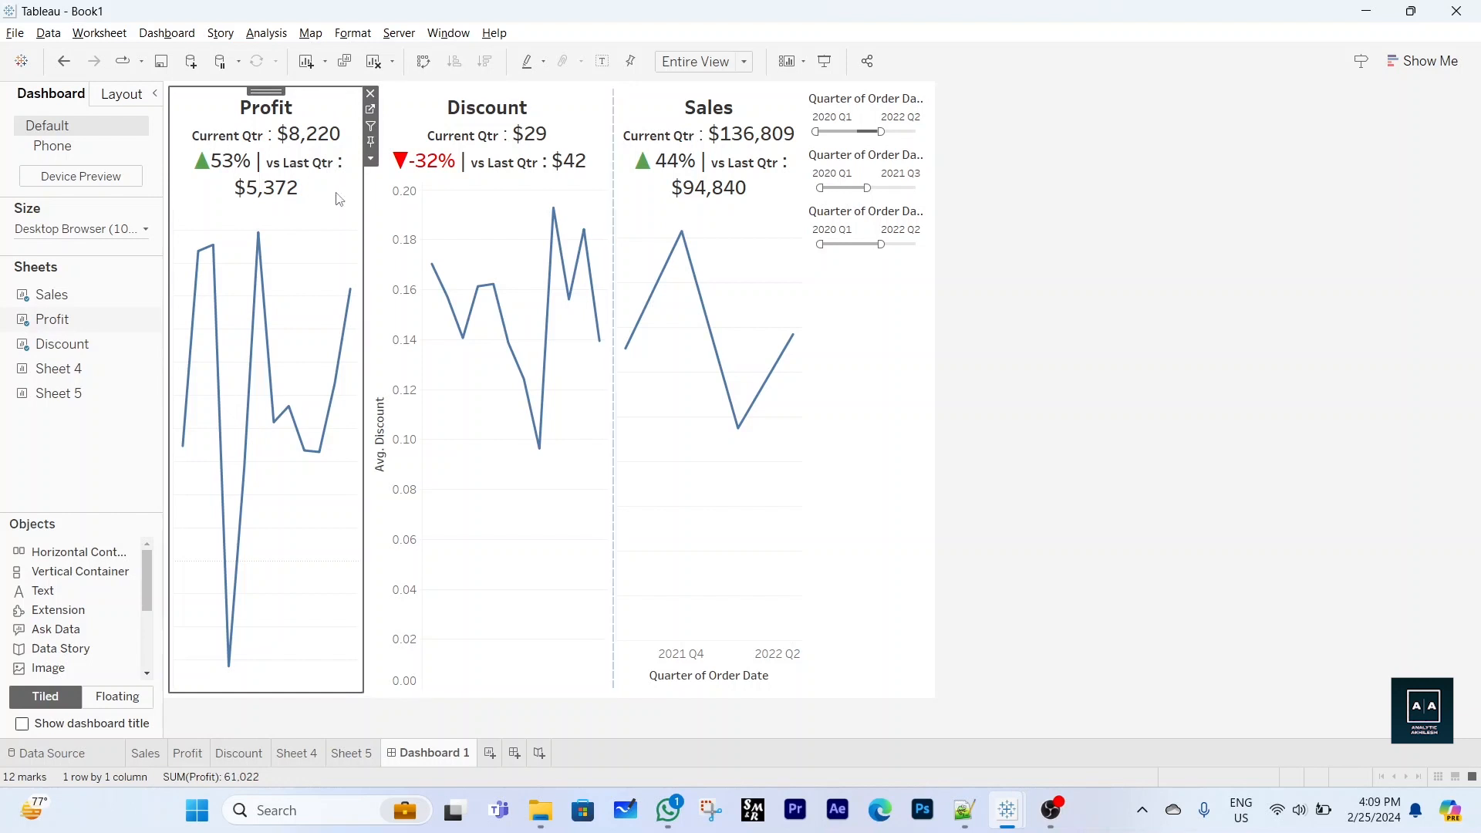
pyautogui.click(370, 158)
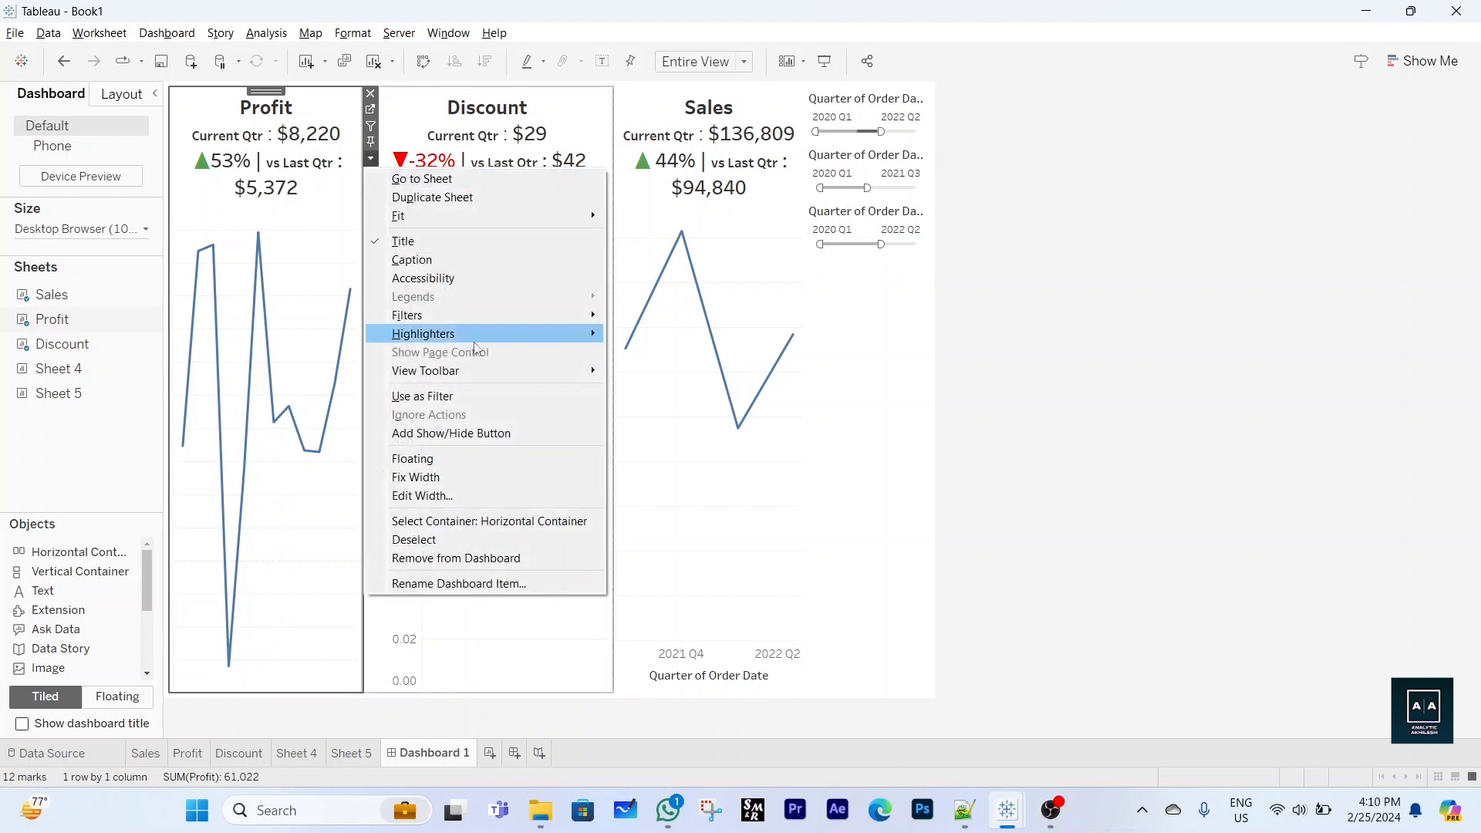
pyautogui.click(433, 458)
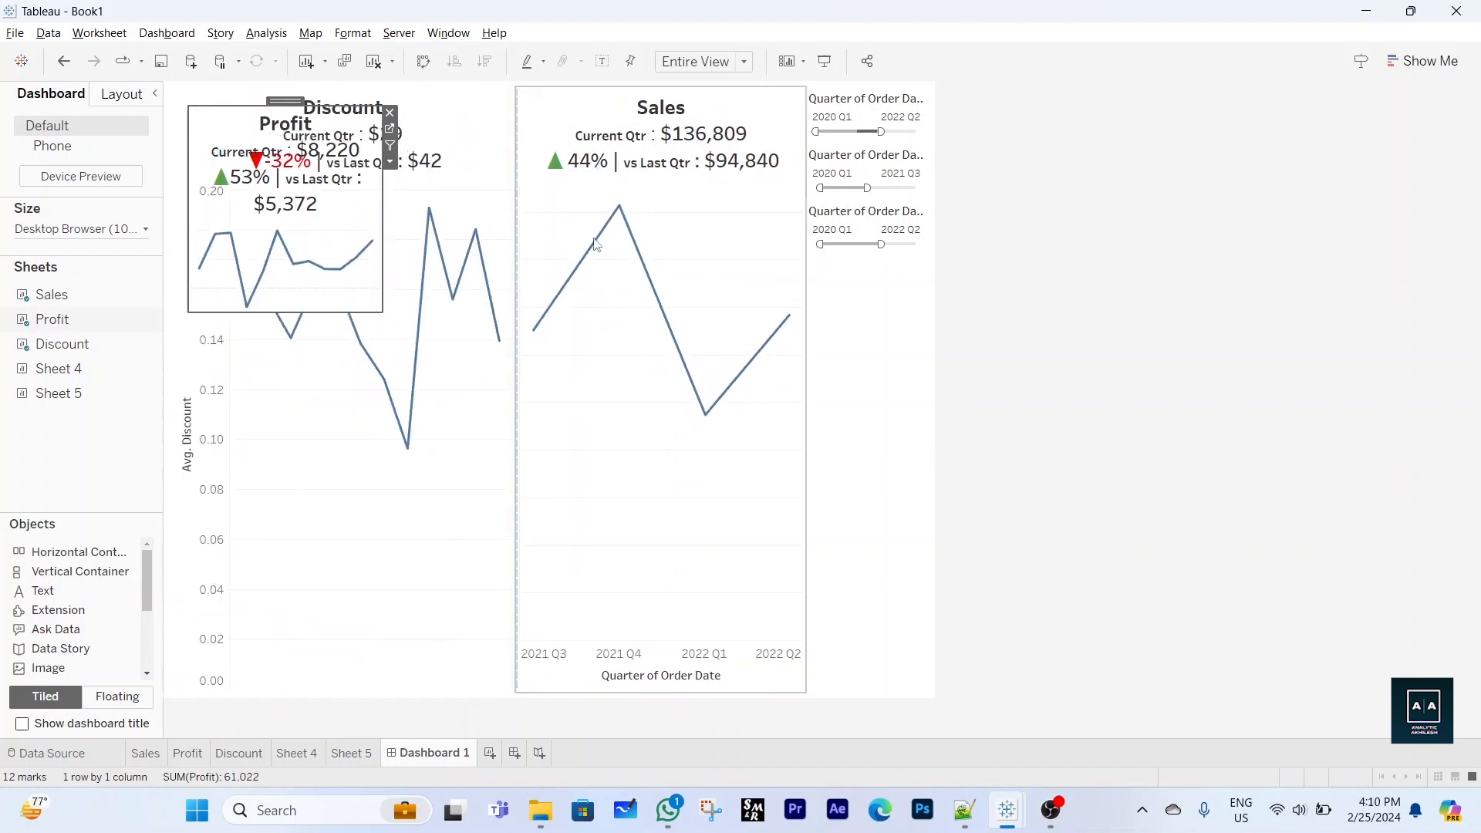
pyautogui.click(723, 231)
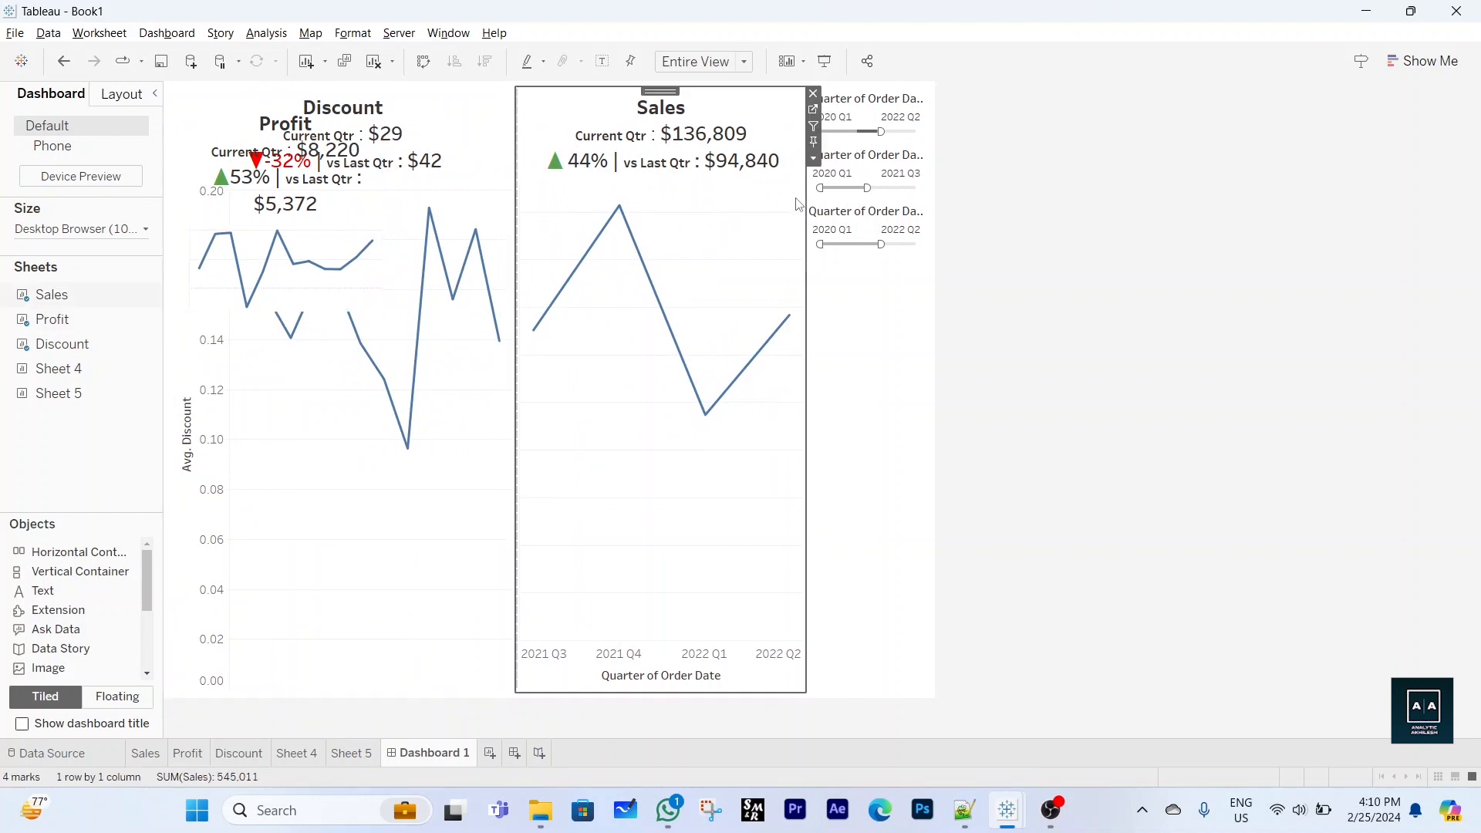
pyautogui.click(814, 157)
pyautogui.click(860, 460)
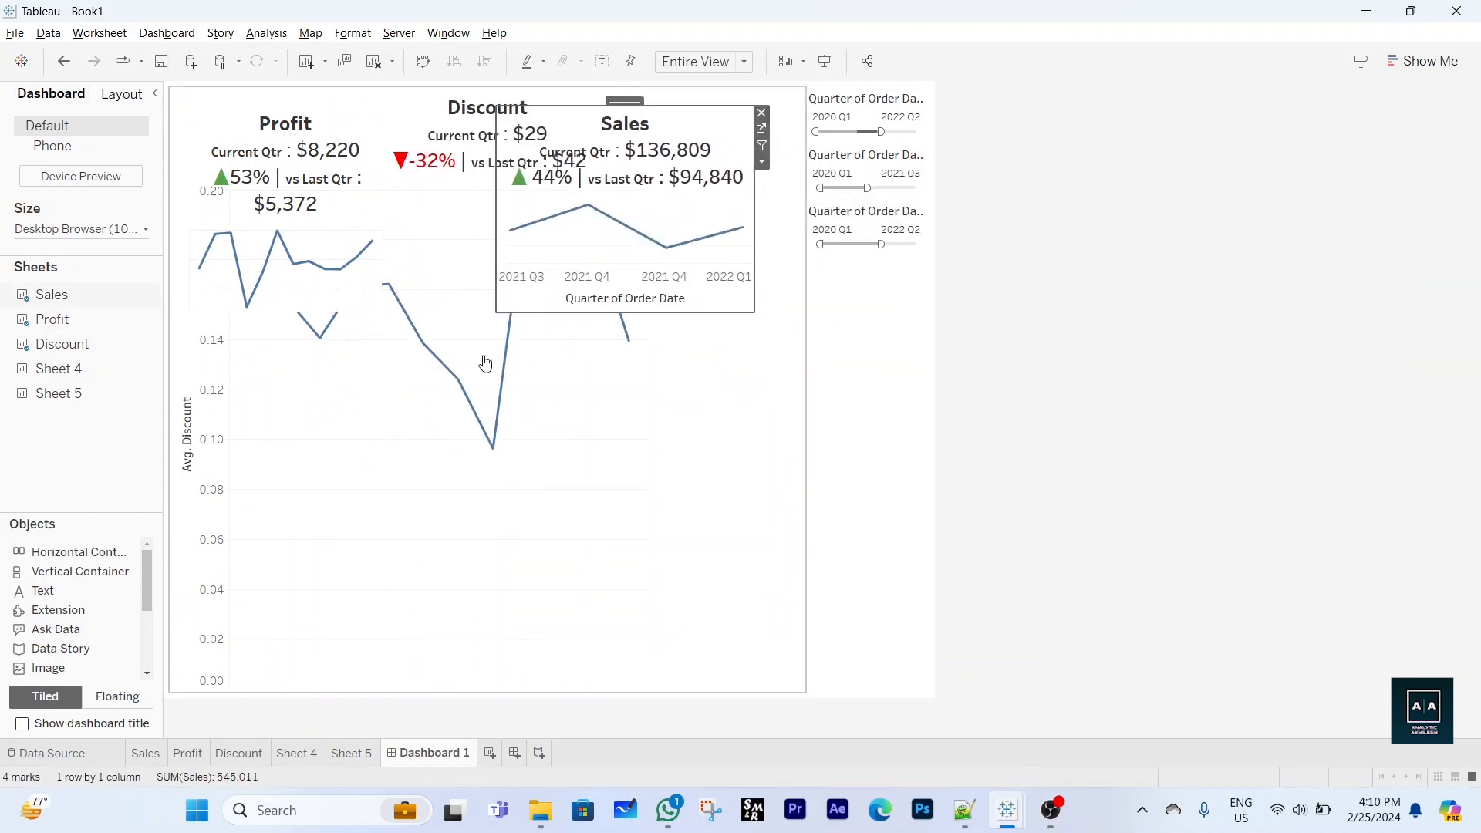
# Make the Discount sheet floating and move it directly below the Profit sheet
pyautogui.click(464, 387)
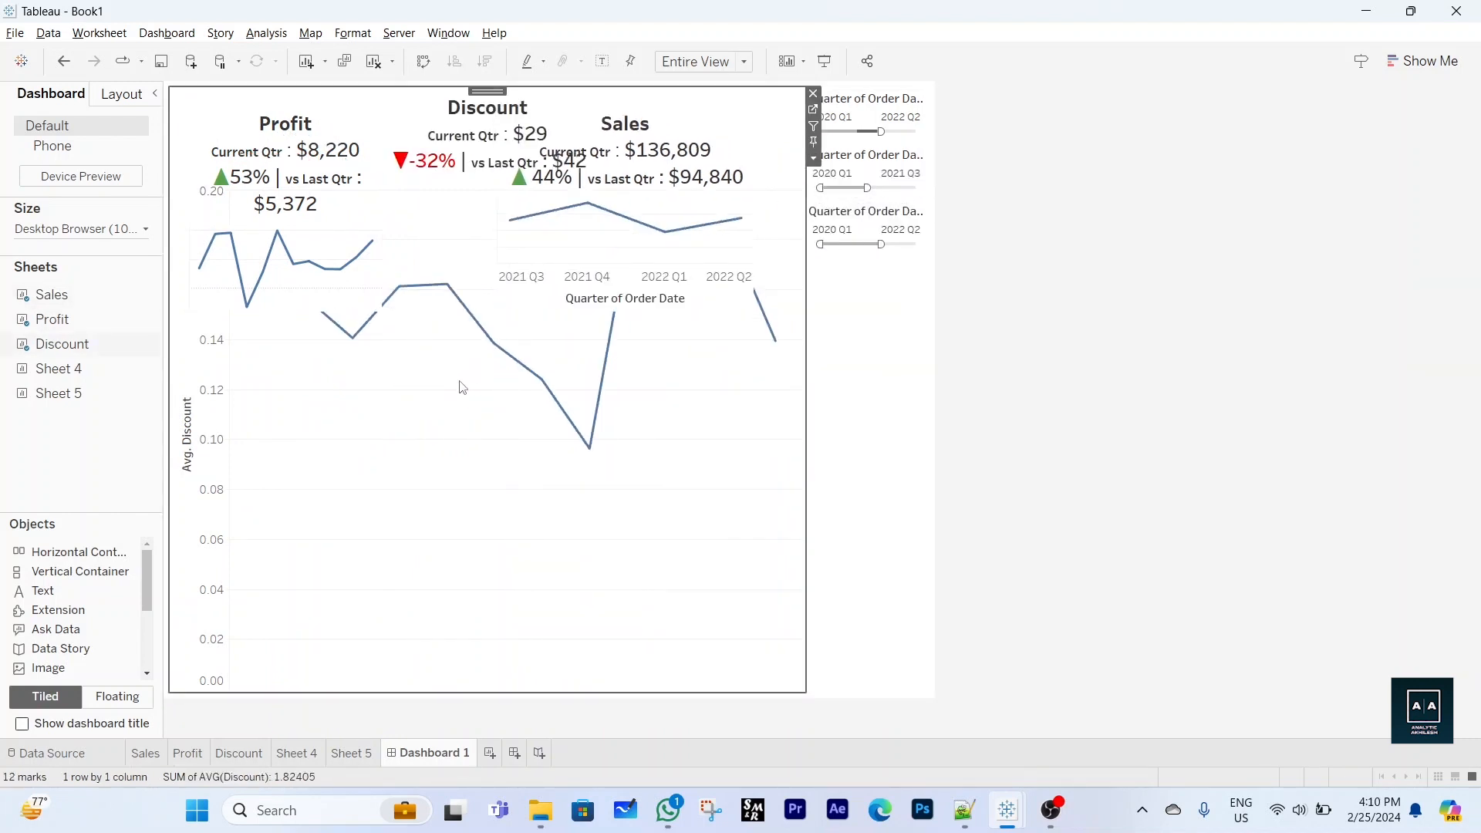
pyautogui.click(814, 158)
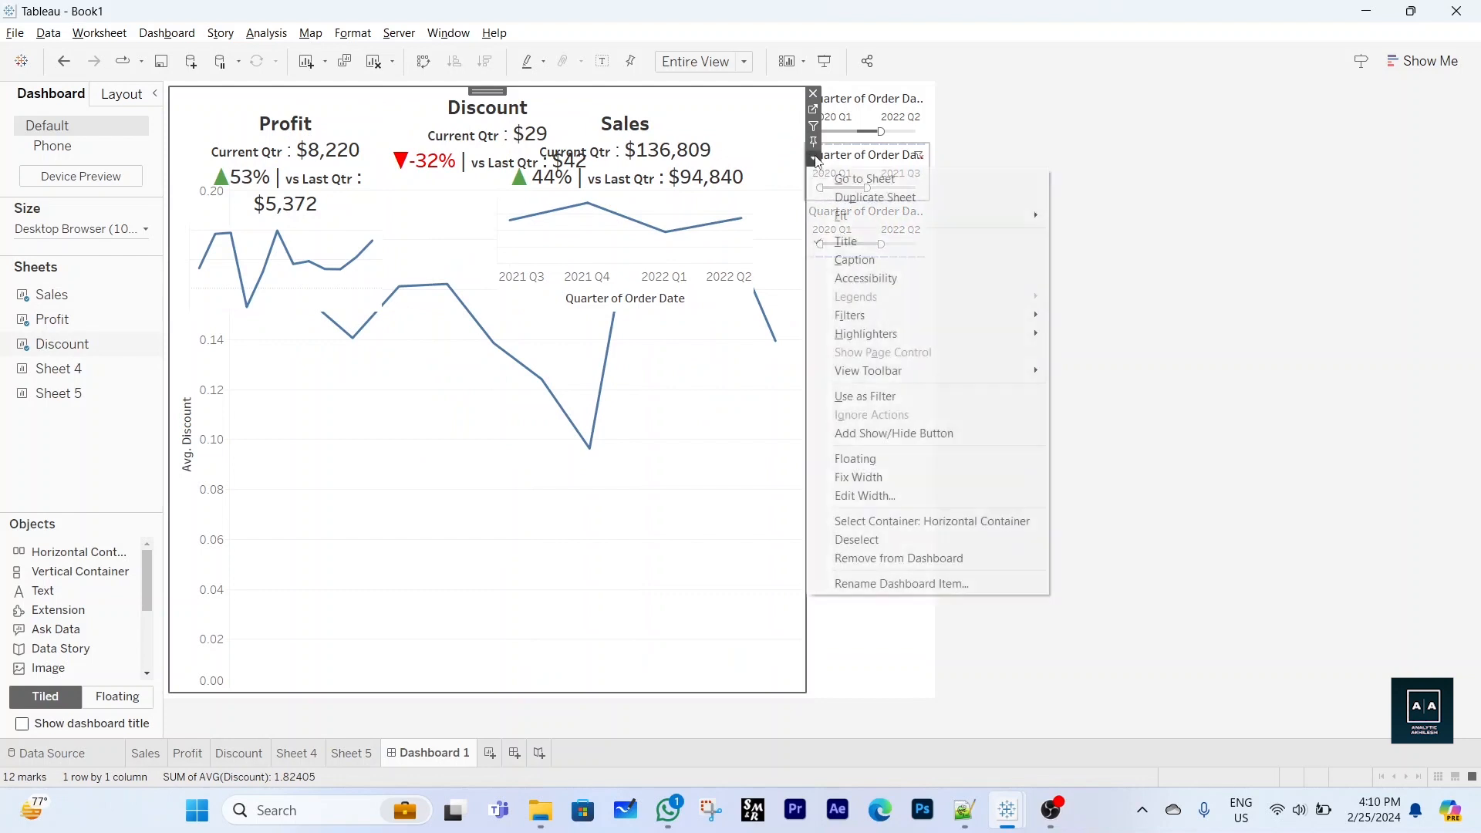
pyautogui.click(869, 460)
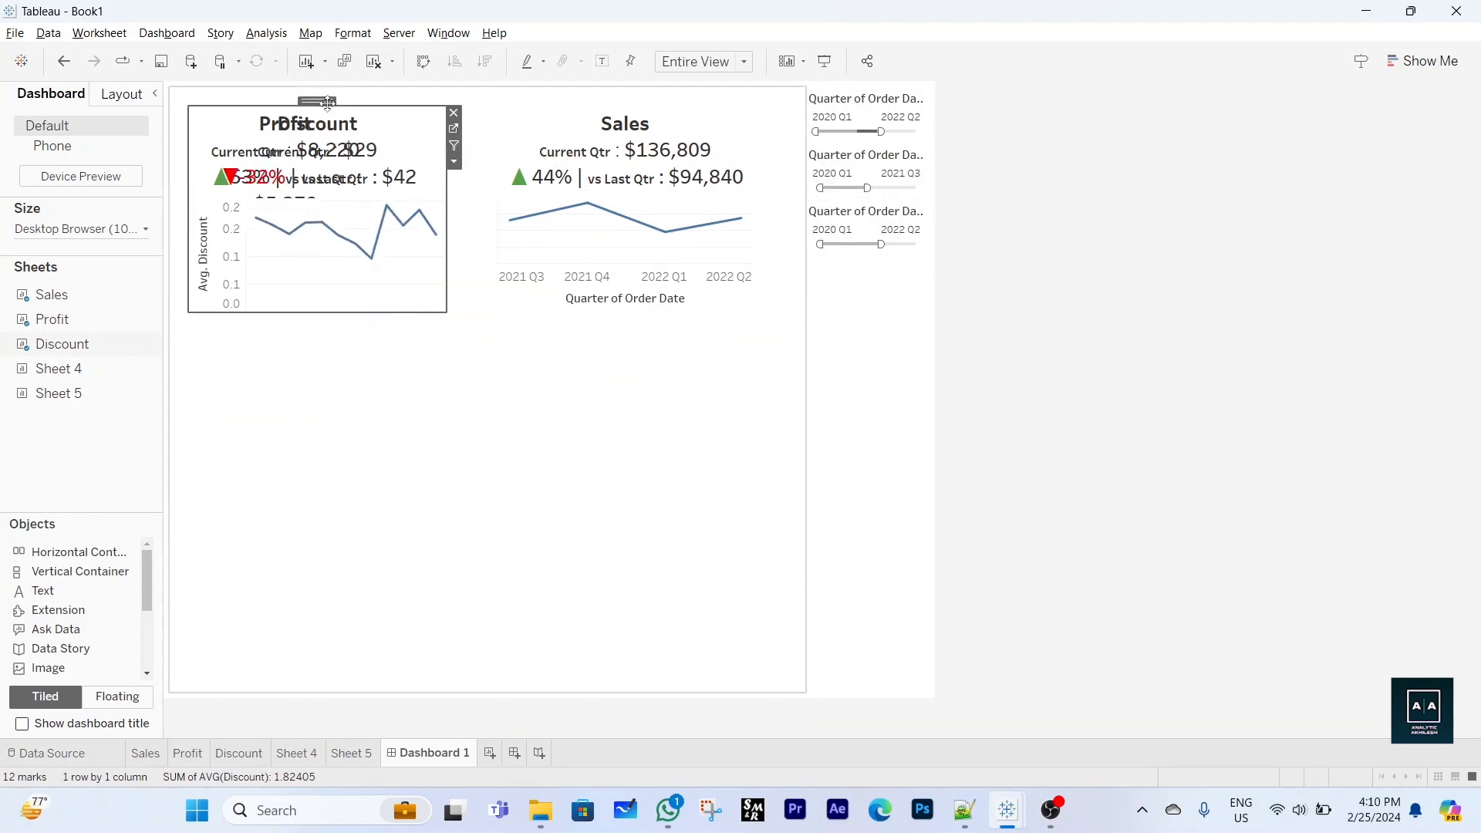
pyautogui.moveTo(327, 103); pyautogui.dragTo(310, 339)
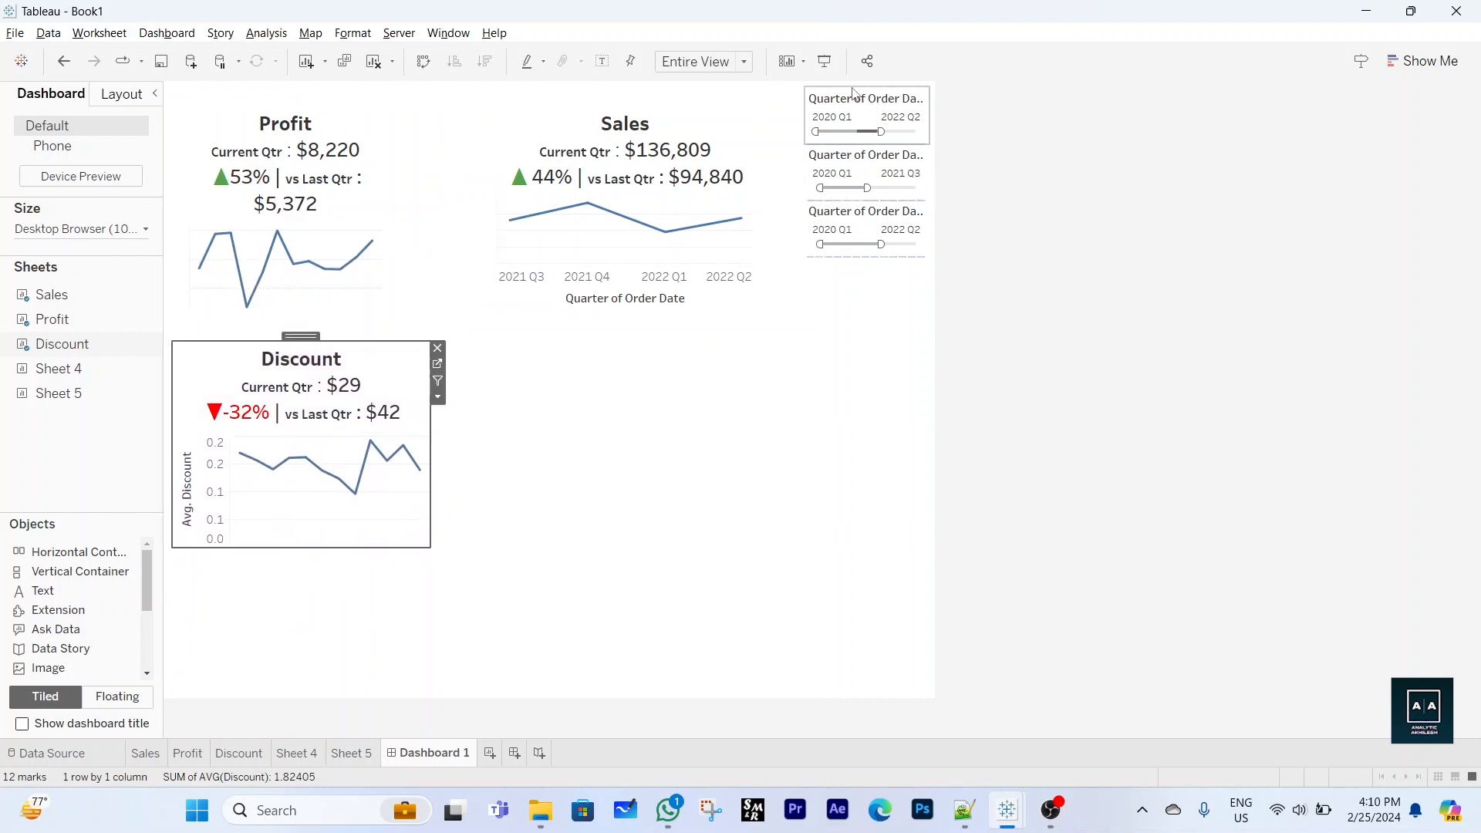
# Move the floating Sales sheet slightly up and right, and hide the header of its Quarter of Order Date axis
pyautogui.click(654, 118)
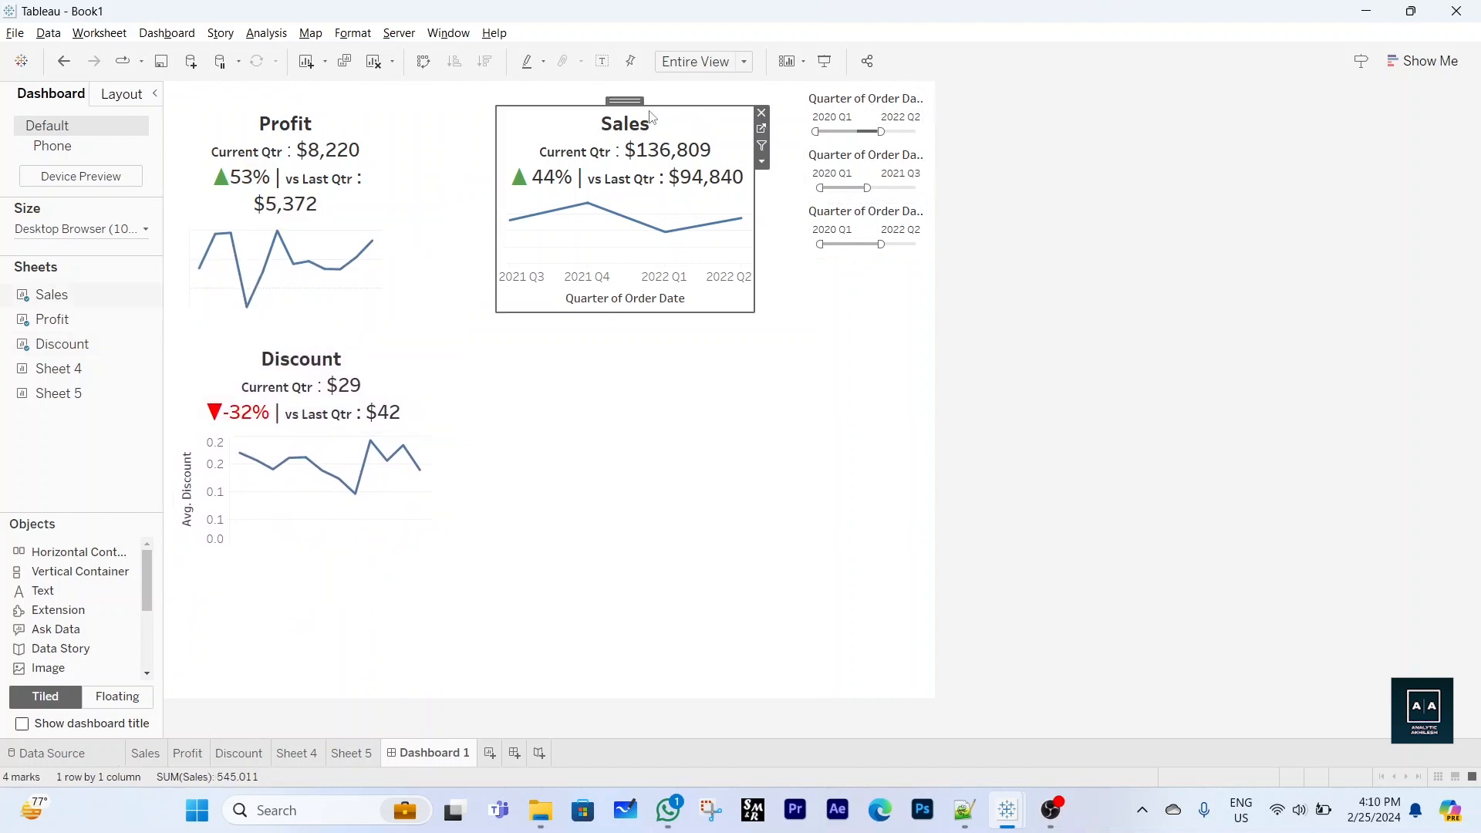
pyautogui.moveTo(631, 101); pyautogui.dragTo(666, 88)
pyautogui.rightClick(664, 276)
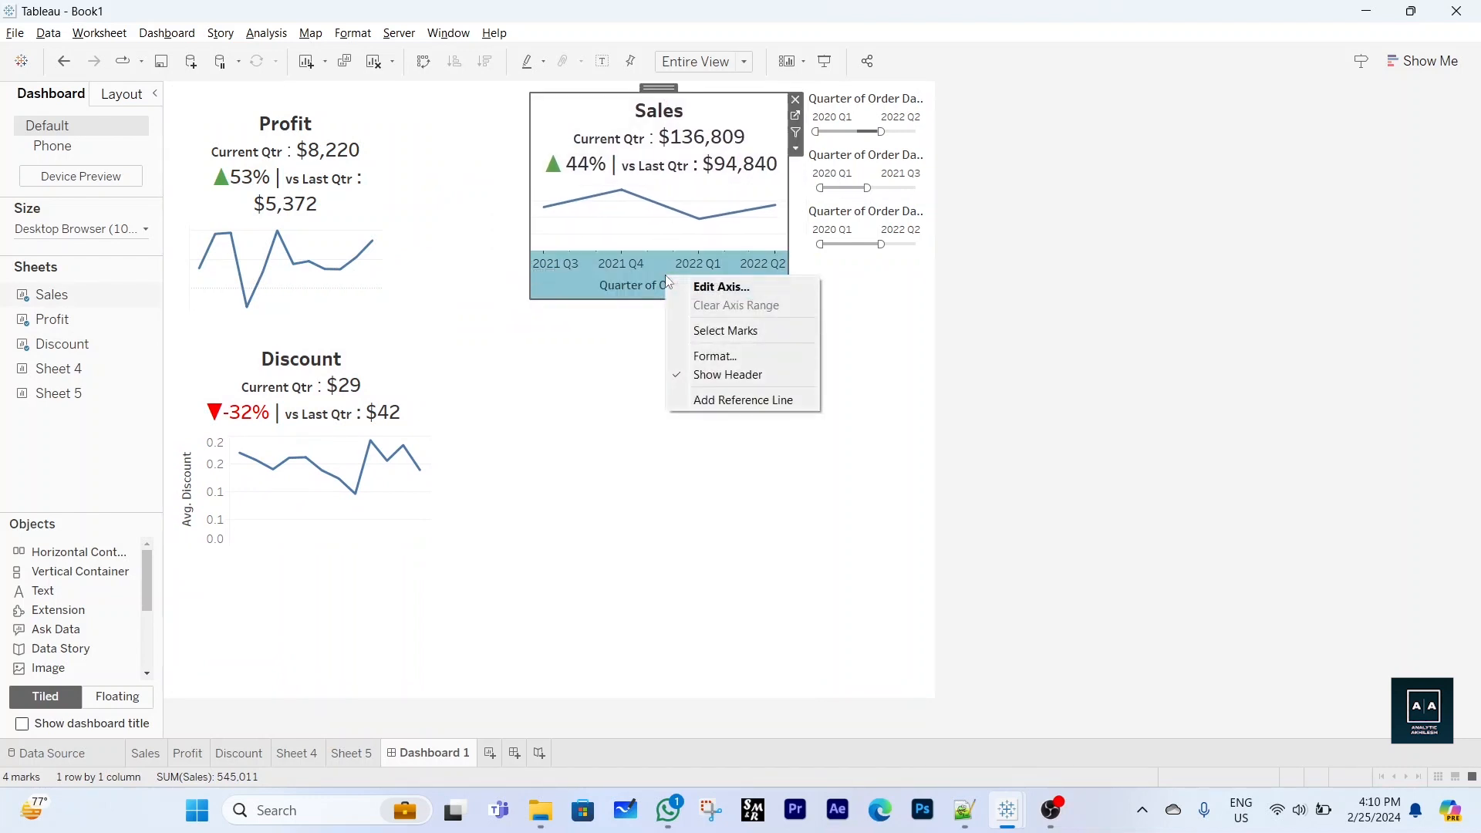
pyautogui.click(745, 375)
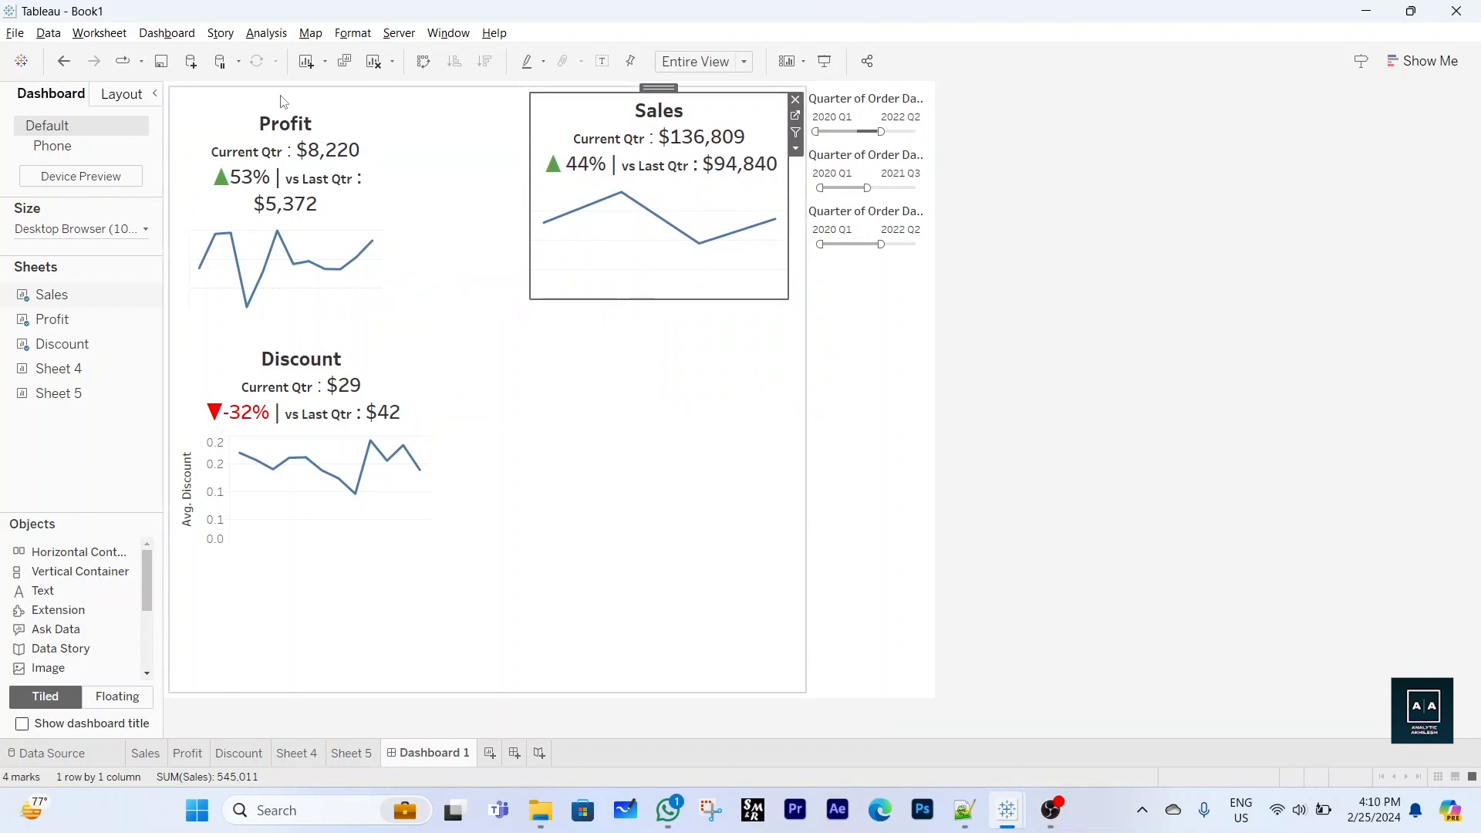
# Hide the header of the Avg. Discount axis in the Discount sheet
pyautogui.click(213, 529)
pyautogui.rightClick(209, 512)
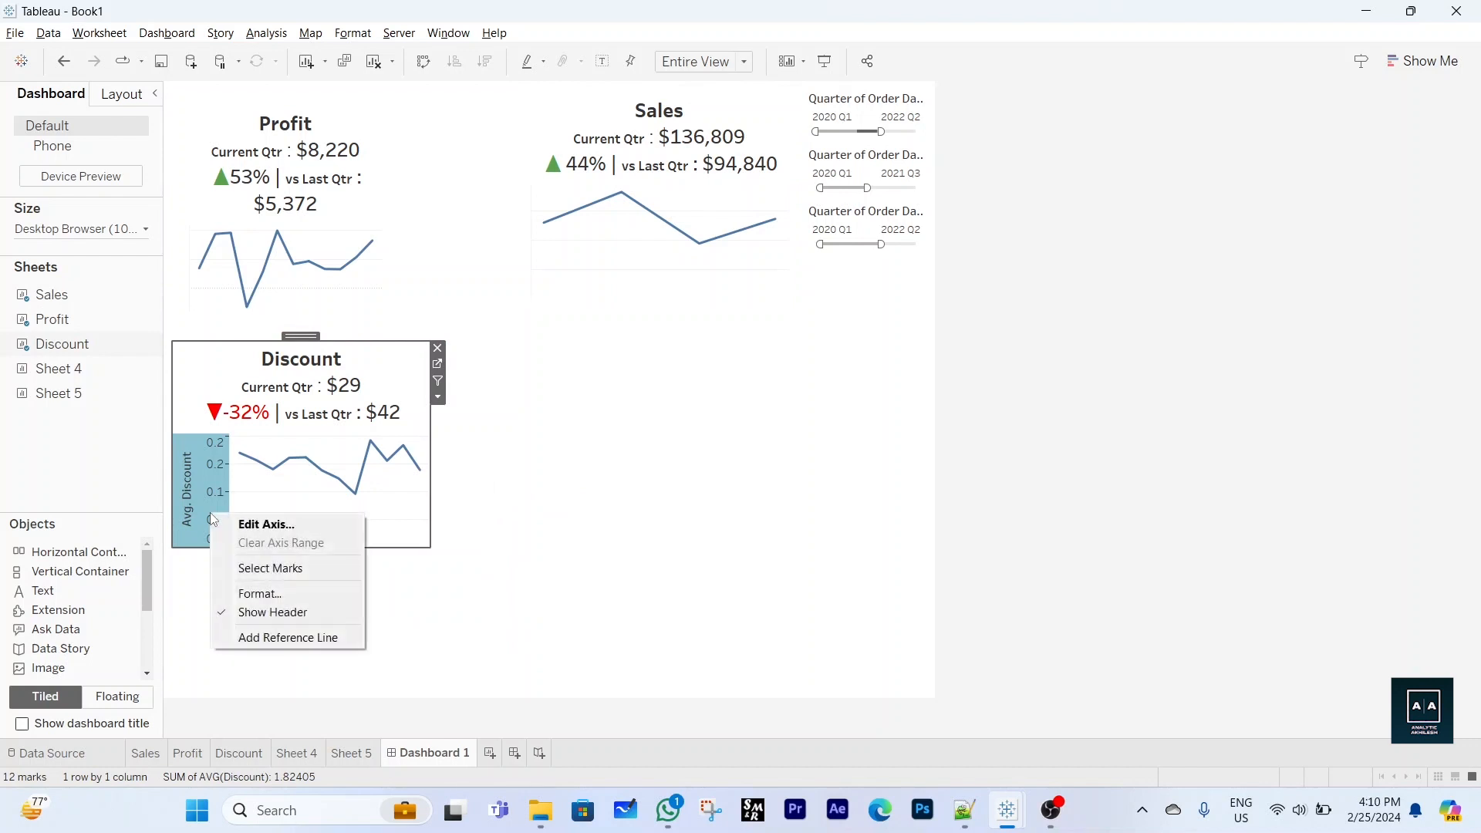
pyautogui.click(266, 613)
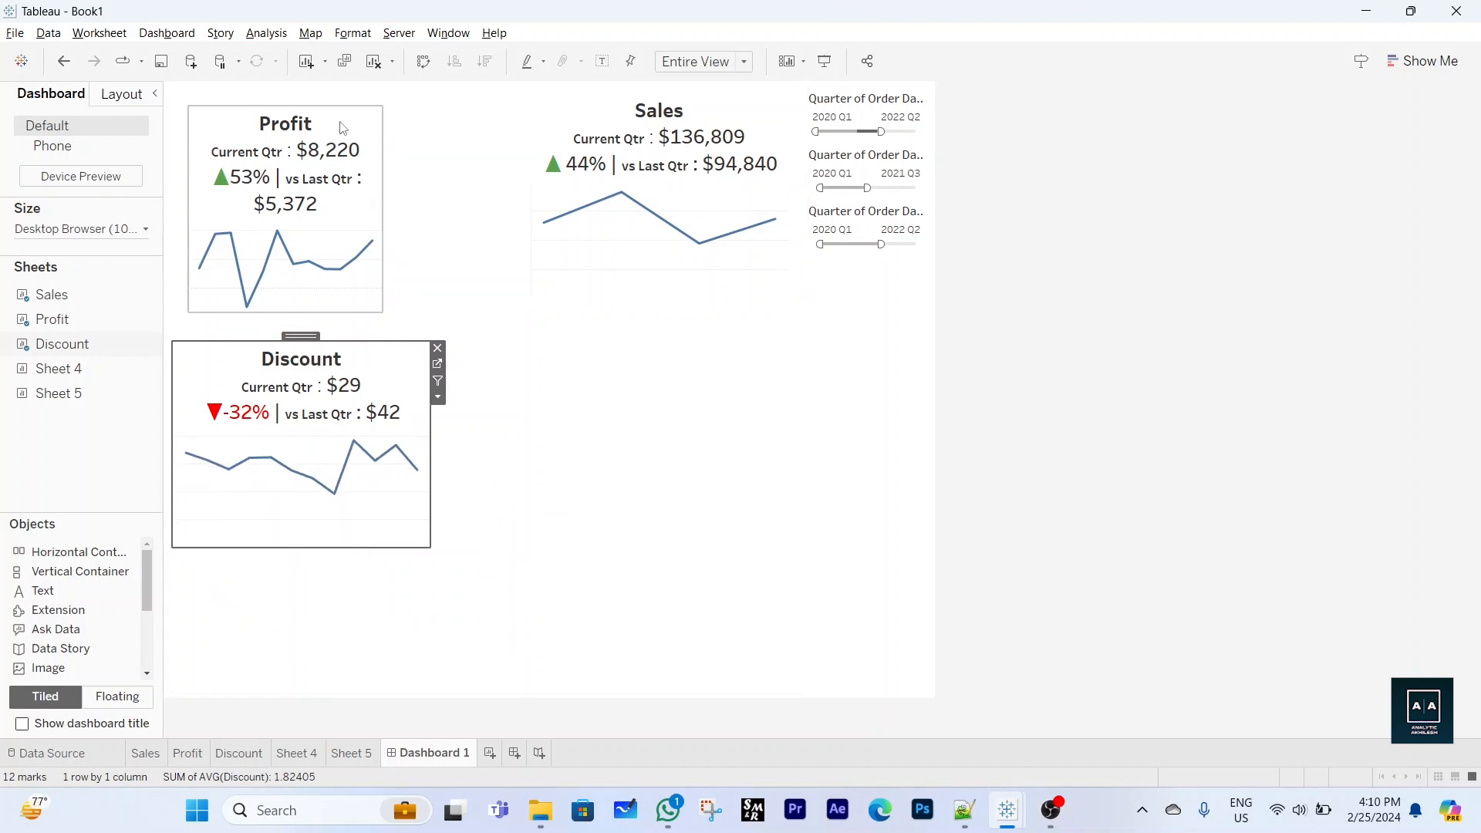
# Widen the Profit sheet slightly, and narrow the Sales sheet and place it just to the right of Profit
pyautogui.moveTo(385, 315)
pyautogui.mouseDown()
pyautogui.moveTo(406, 282)
pyautogui.moveTo(406, 302)
pyautogui.mouseUp()
pyautogui.moveTo(297, 100)
pyautogui.mouseDown()
pyautogui.moveTo(280, 104)
pyautogui.moveTo(294, 105)
pyautogui.mouseUp()
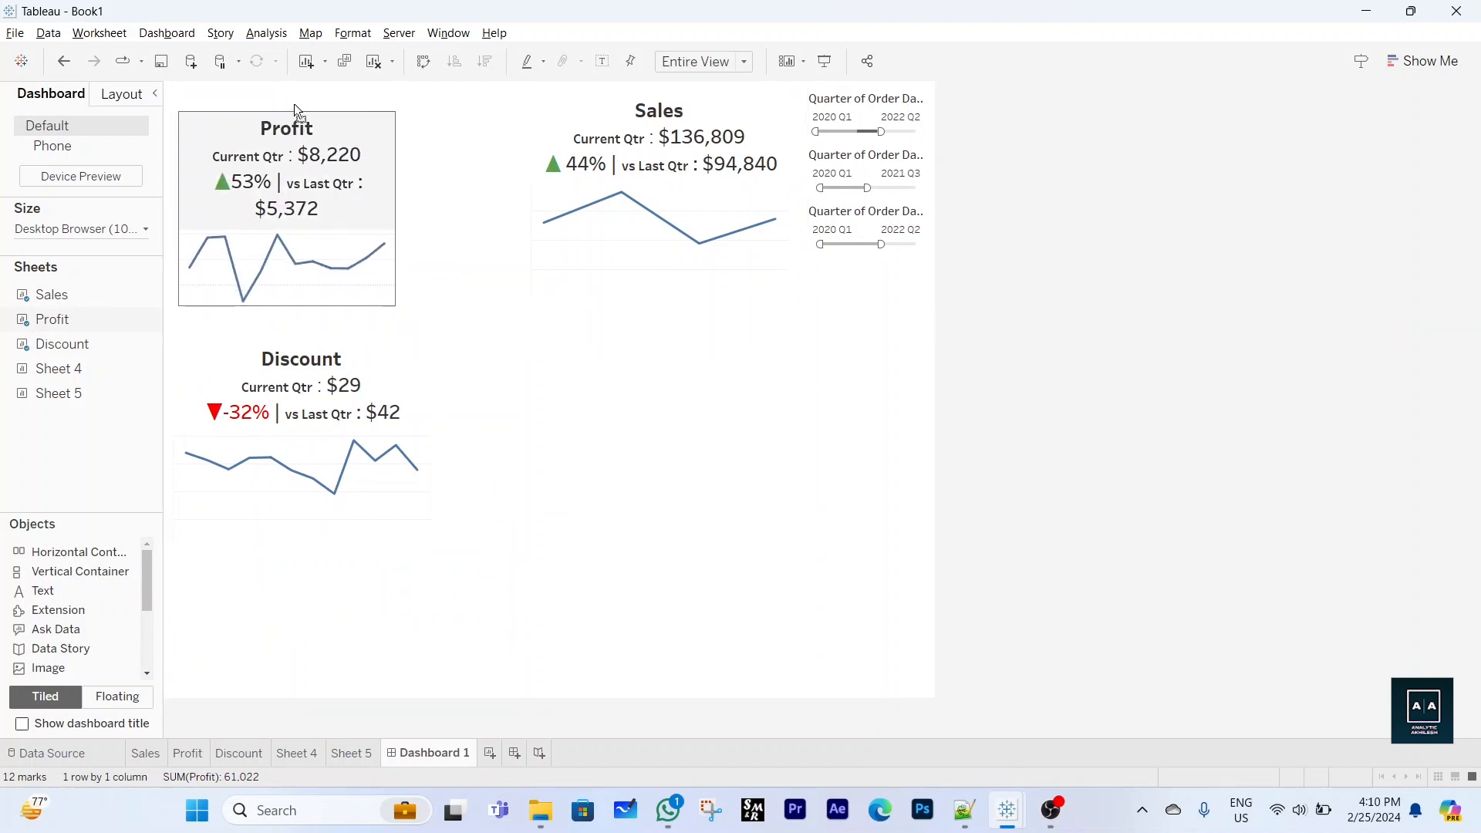
pyautogui.click(743, 108)
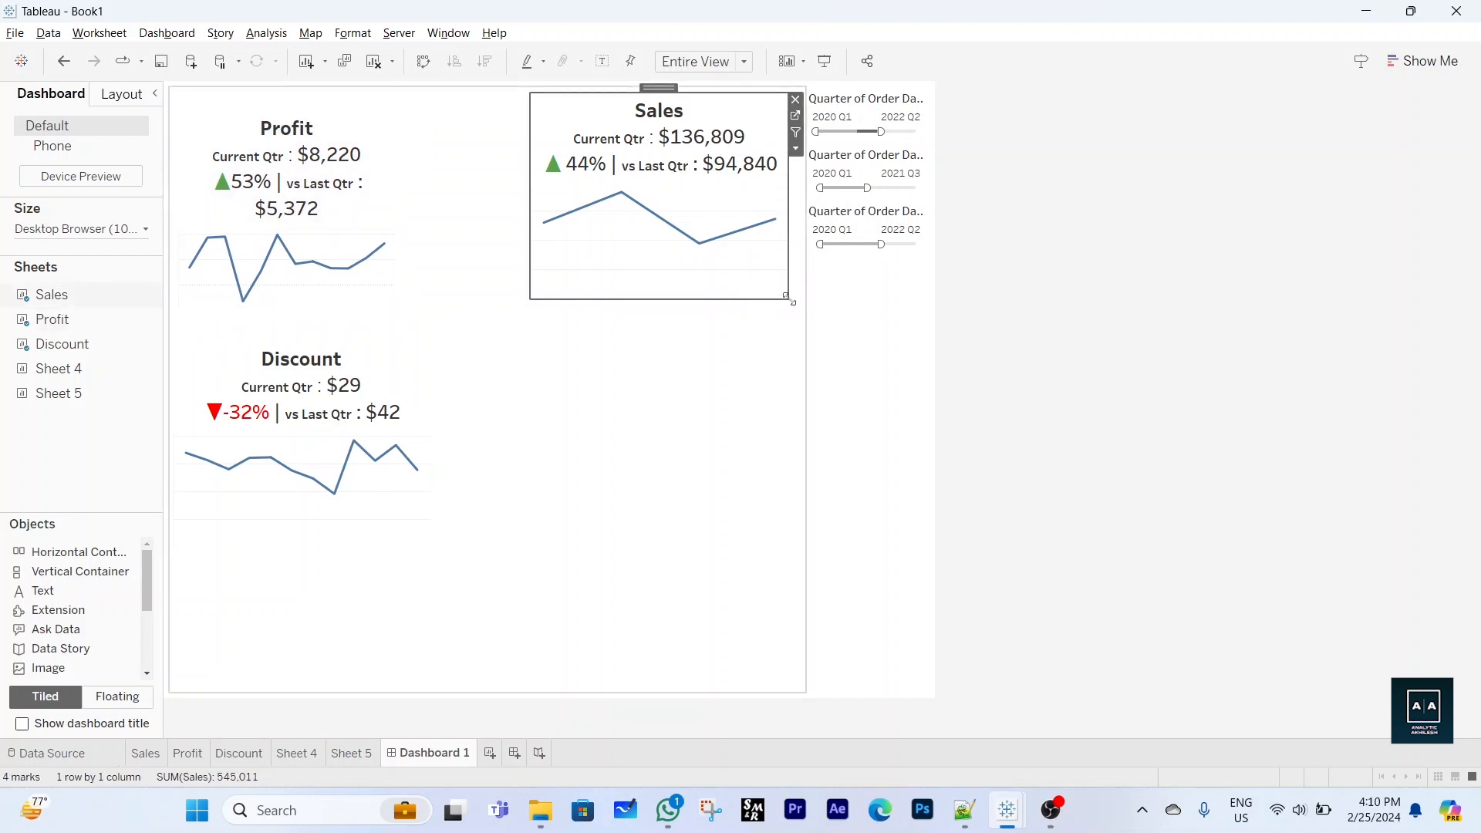
pyautogui.moveTo(792, 301); pyautogui.dragTo(752, 295)
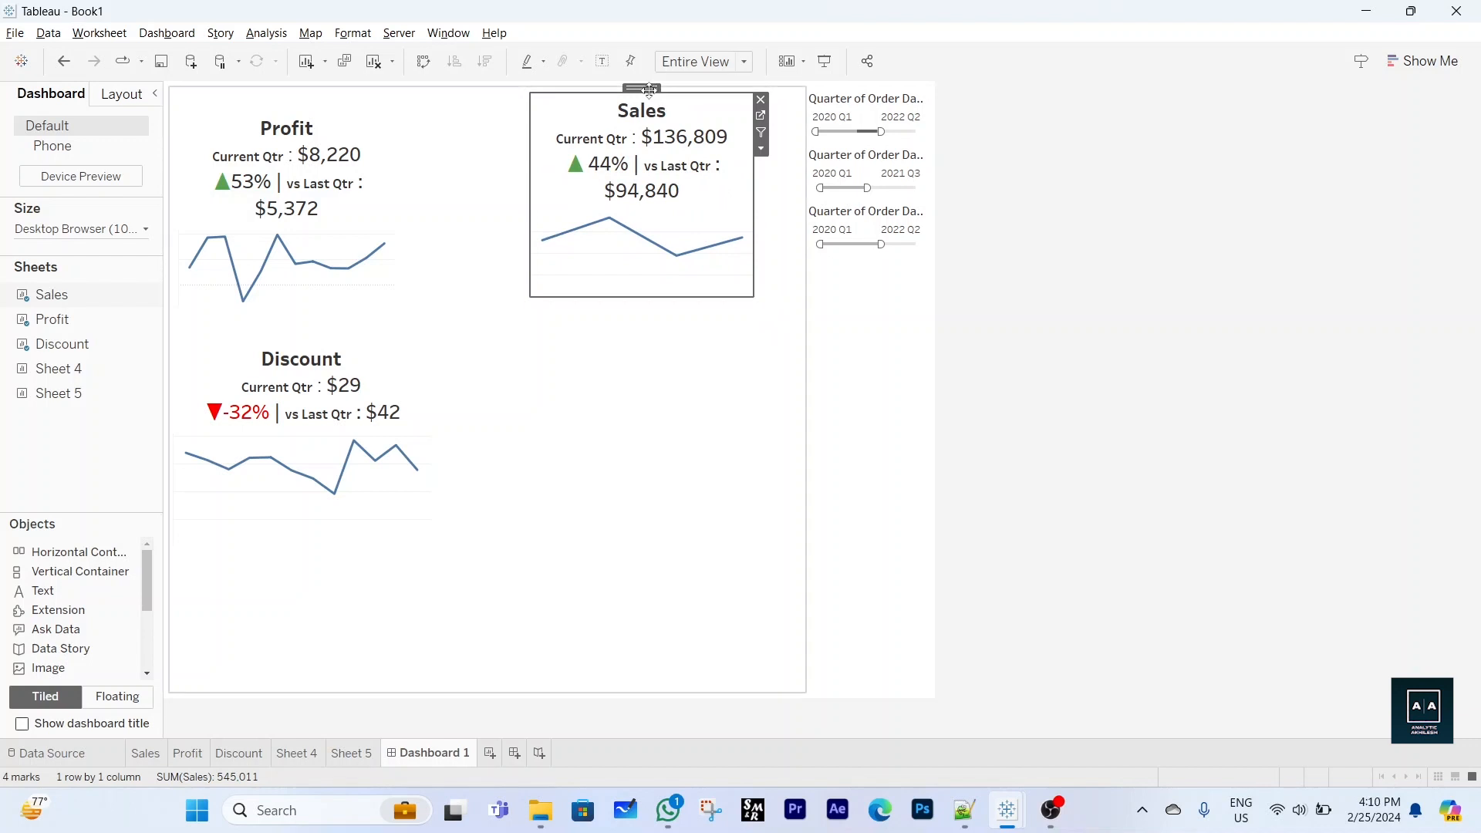
pyautogui.moveTo(649, 90); pyautogui.dragTo(539, 99)
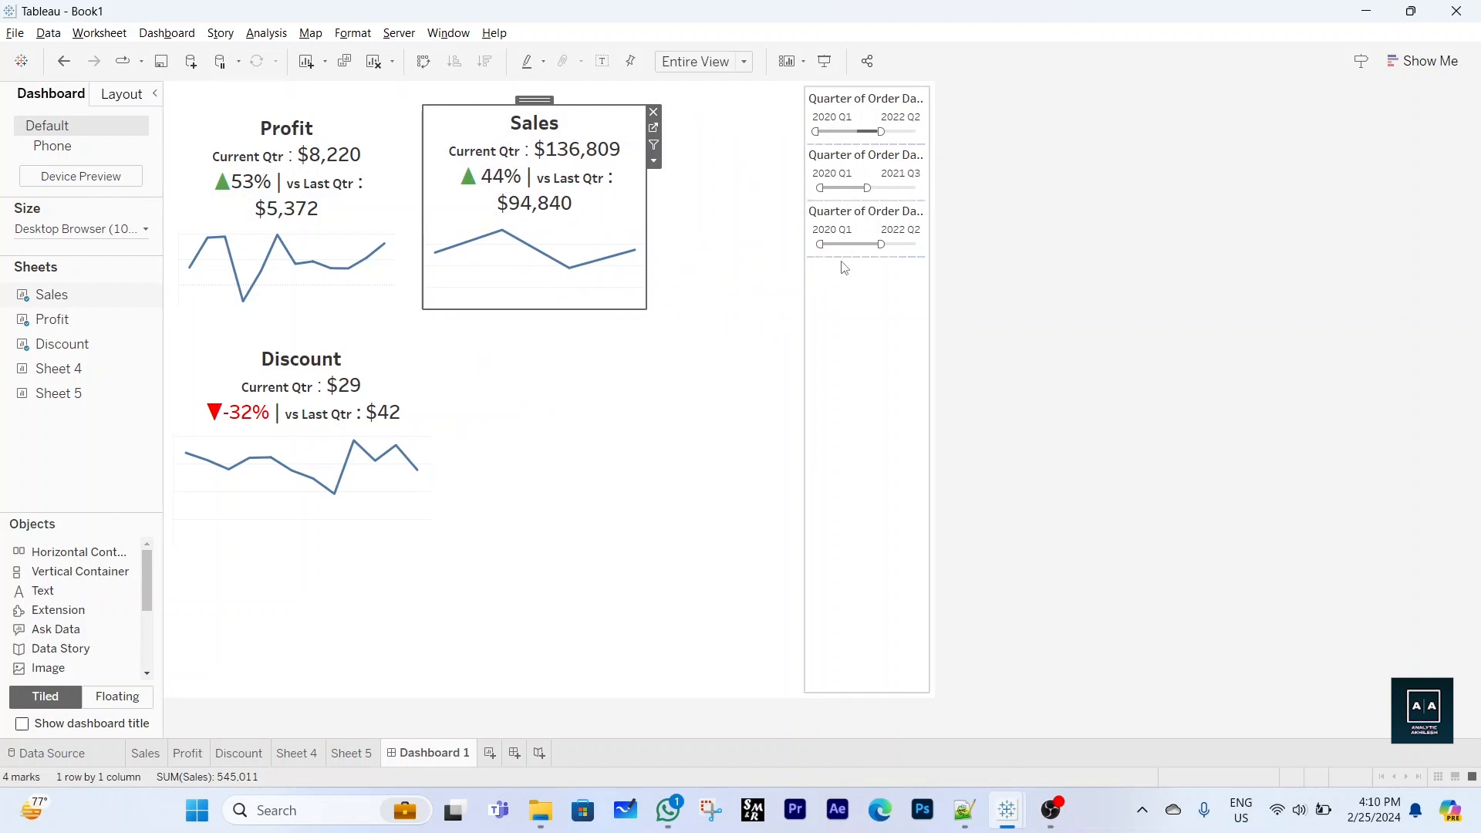
# Move the first Quarter of Order Date filter below the other two in the filter container
pyautogui.click(881, 93)
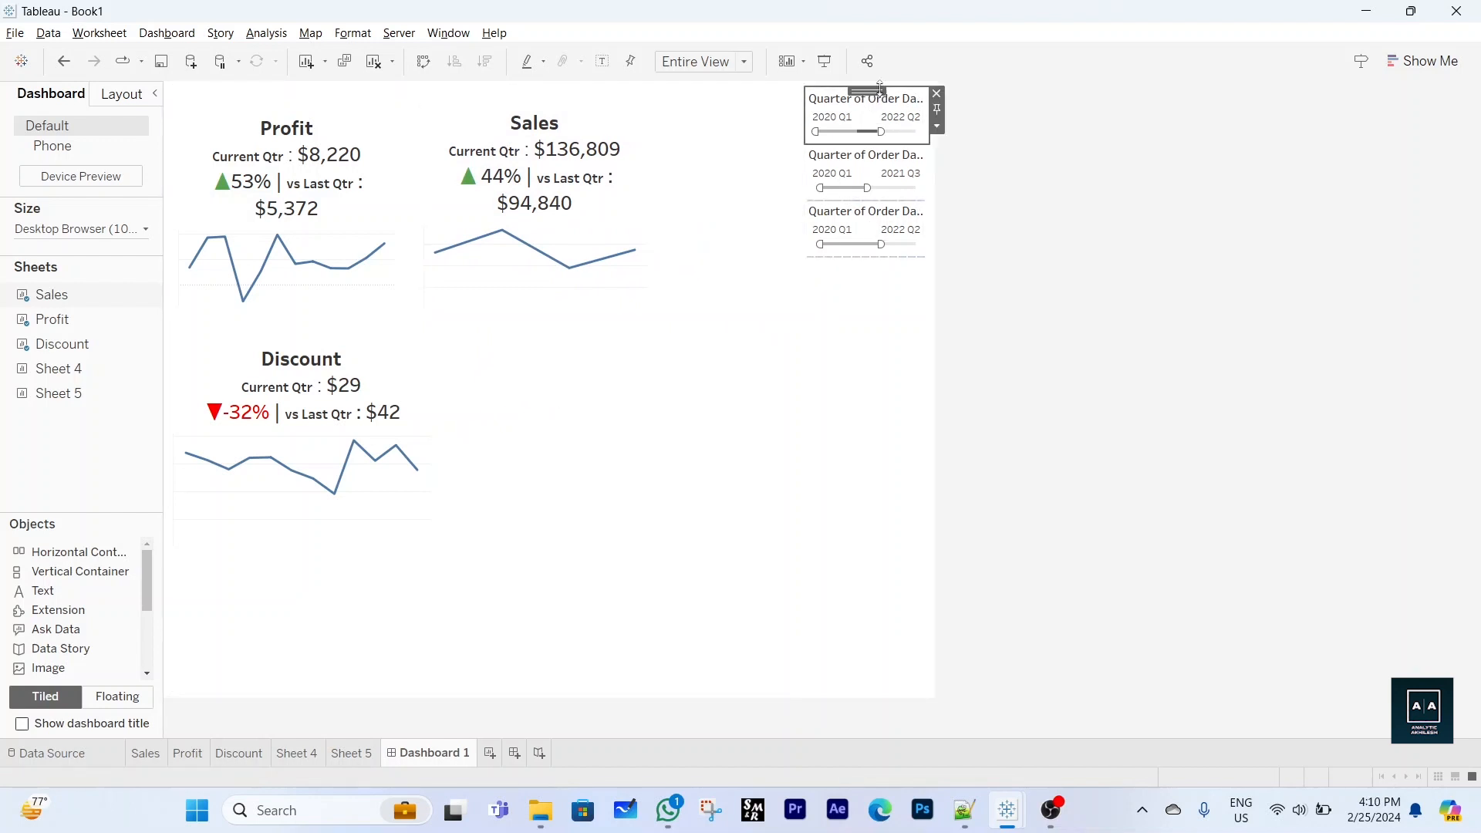
pyautogui.moveTo(879, 92); pyautogui.dragTo(866, 340)
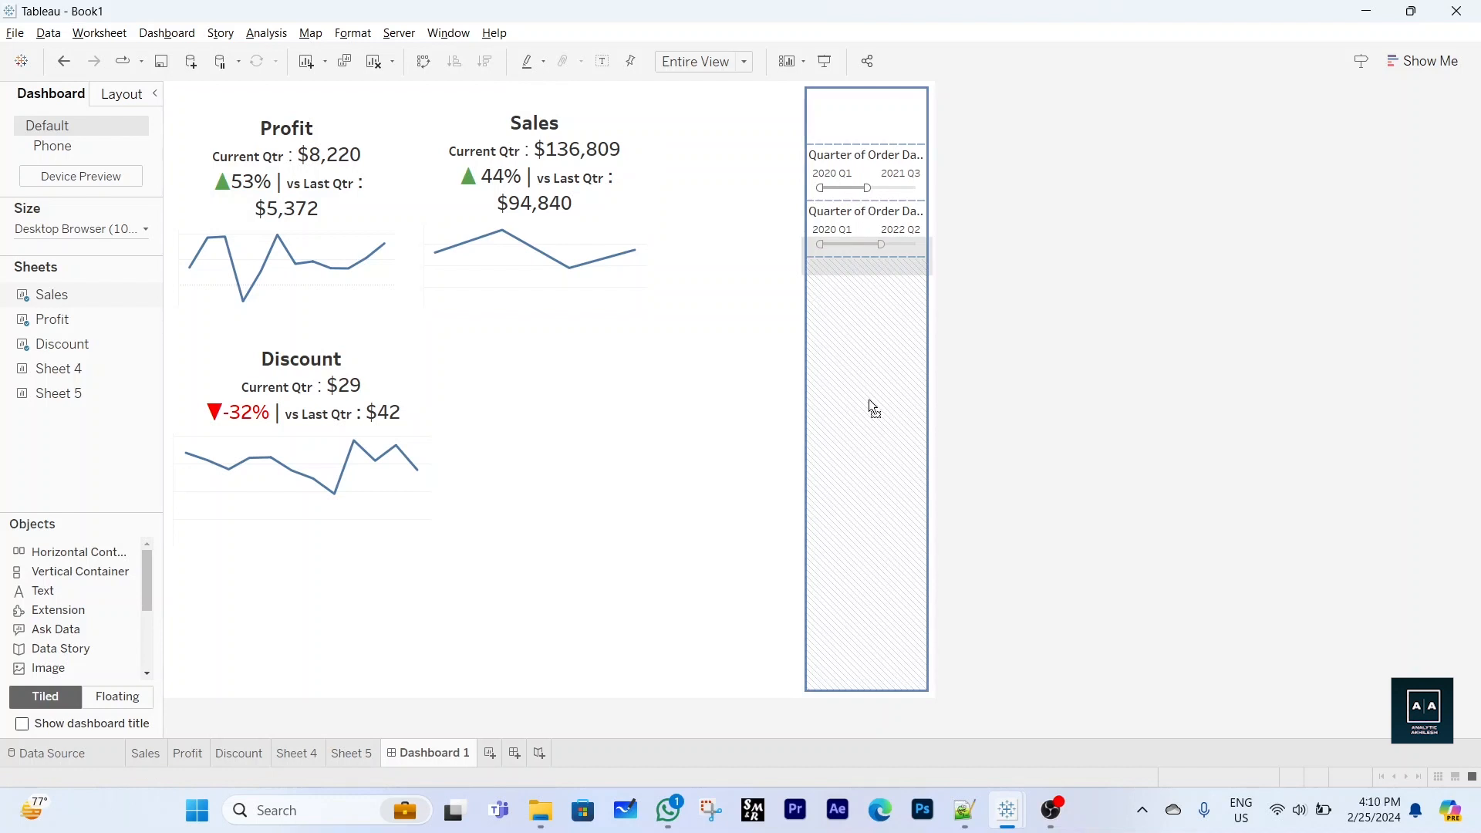
pyautogui.moveTo(869, 401); pyautogui.dragTo(869, 398)
pyautogui.click(865, 299)
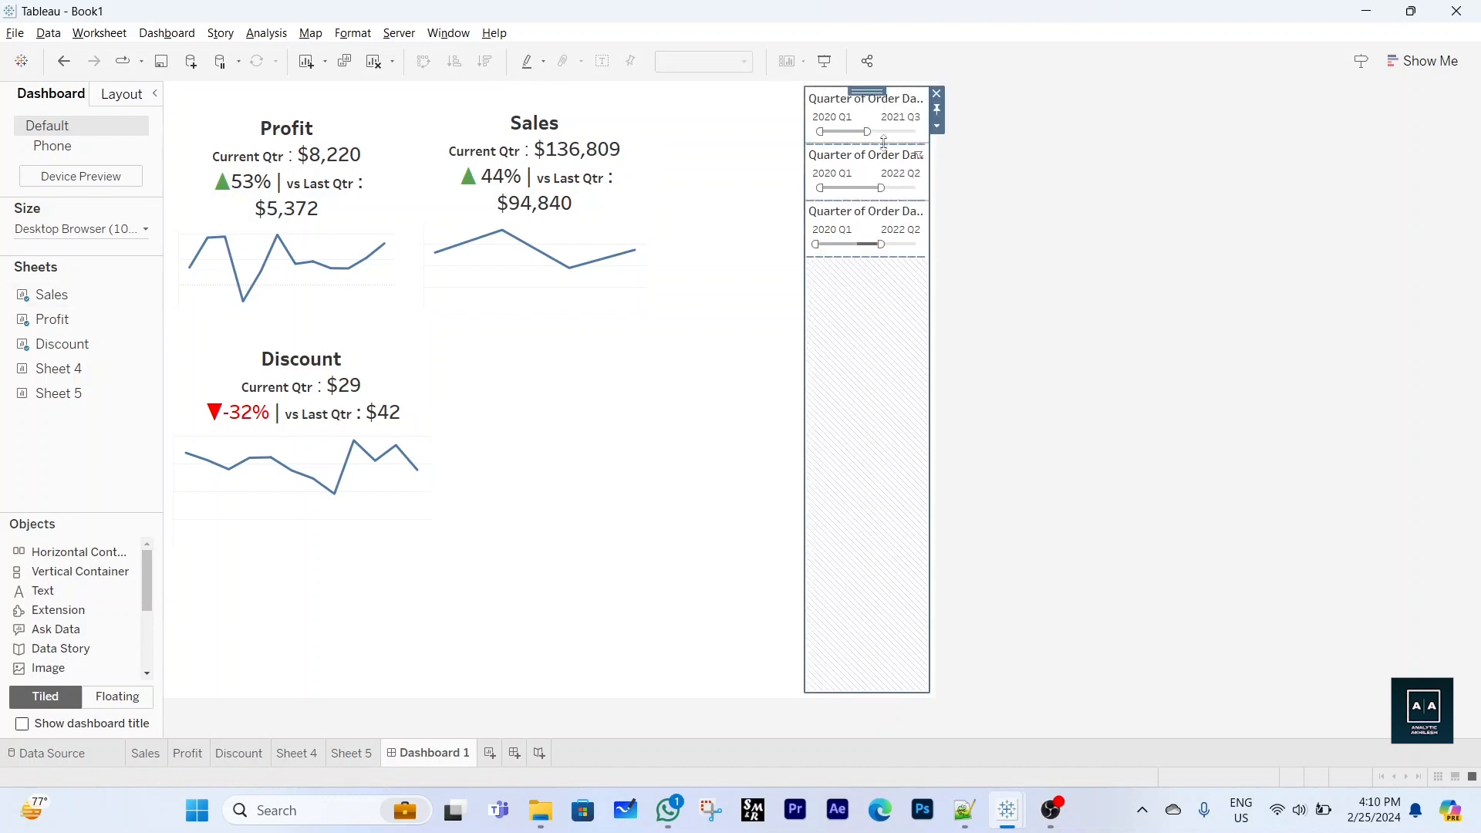
# Make the container with the three quarter filters floating and move it lower along the dashboard's right edge
pyautogui.moveTo(867, 90); pyautogui.dragTo(866, 202)
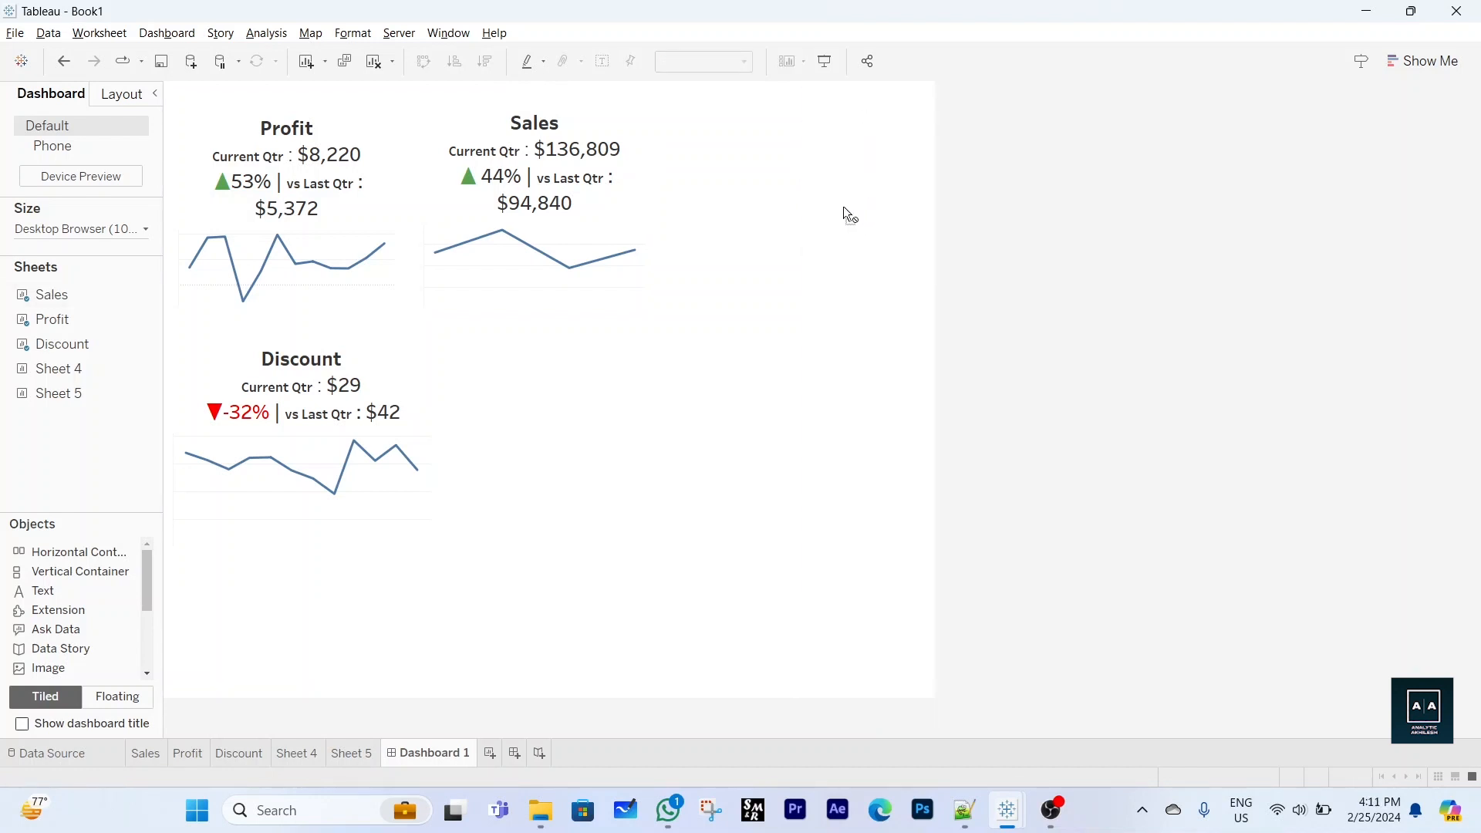
pyautogui.moveTo(824, 257); pyautogui.dragTo(824, 257)
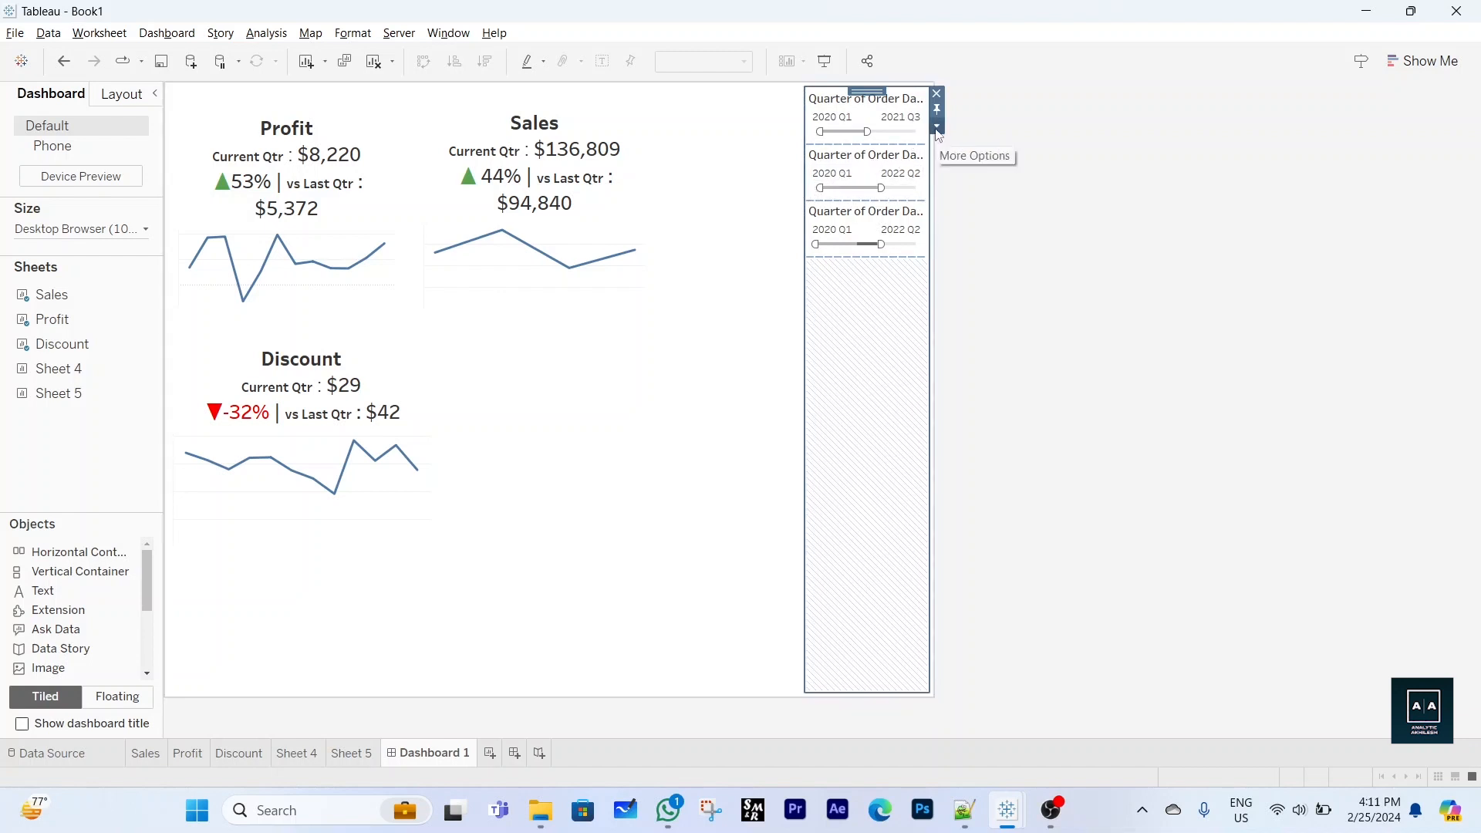
pyautogui.click(937, 126)
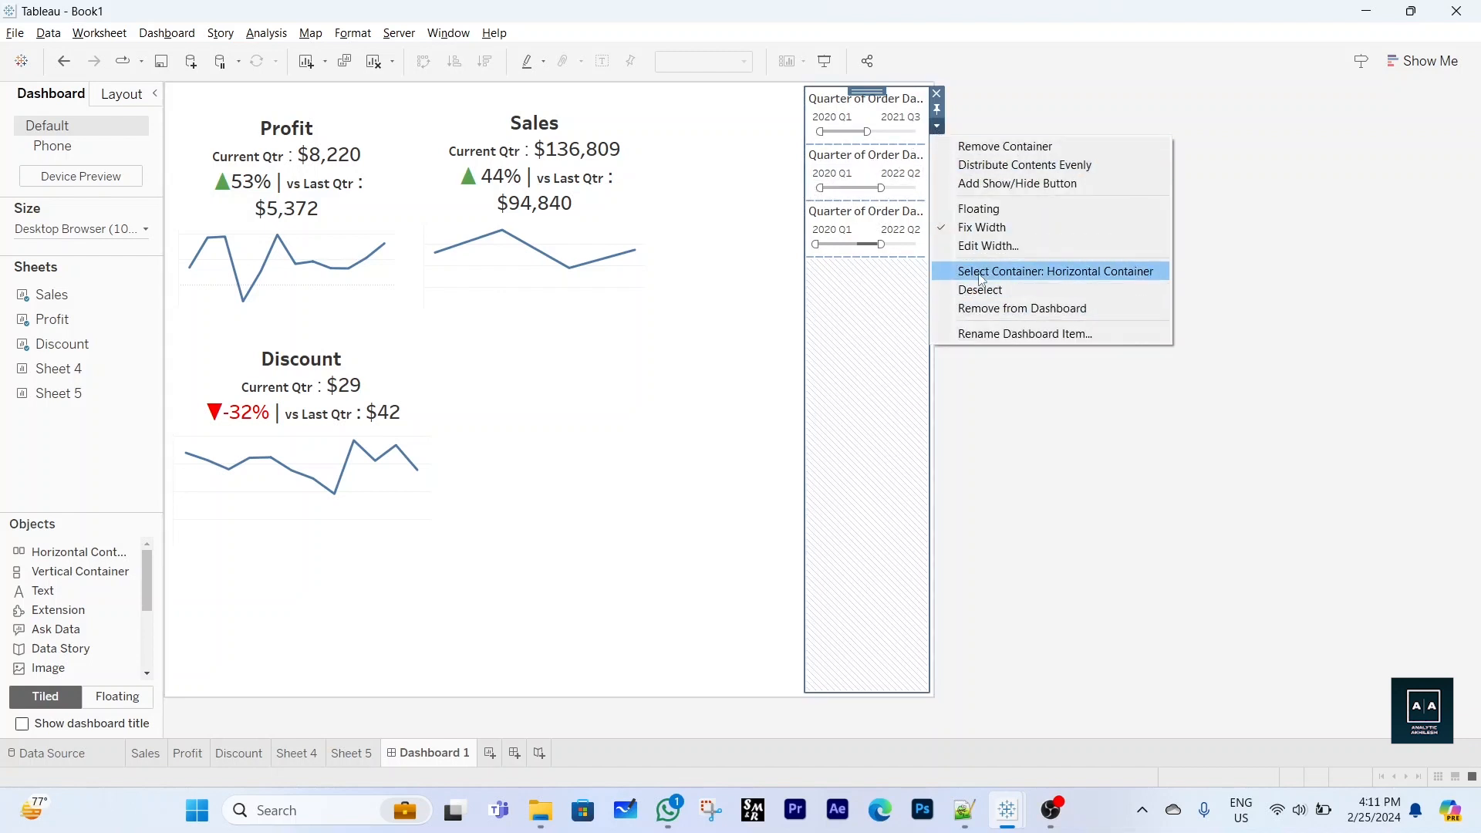
pyautogui.click(979, 208)
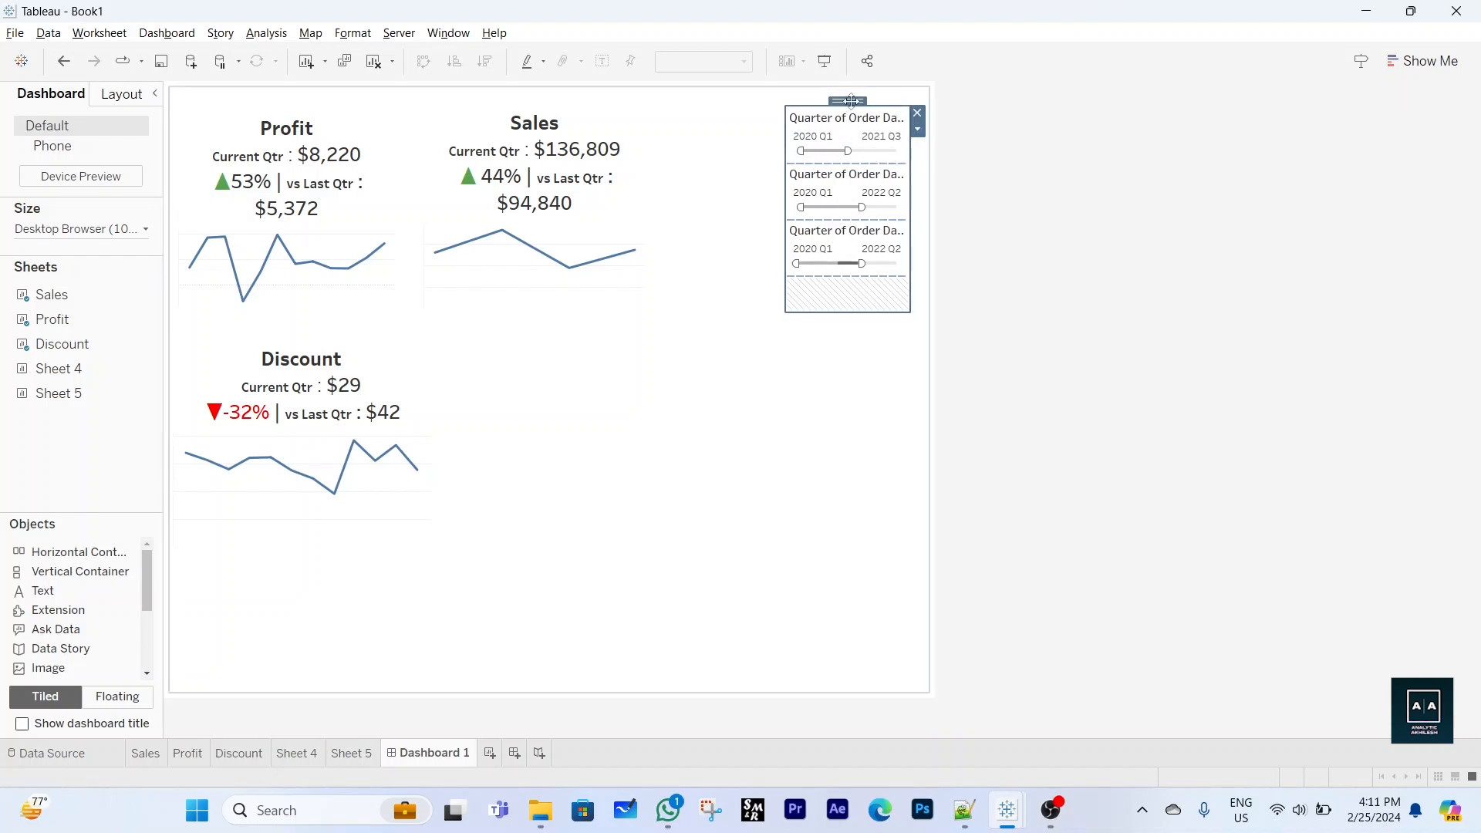
pyautogui.moveTo(848, 104); pyautogui.dragTo(870, 307)
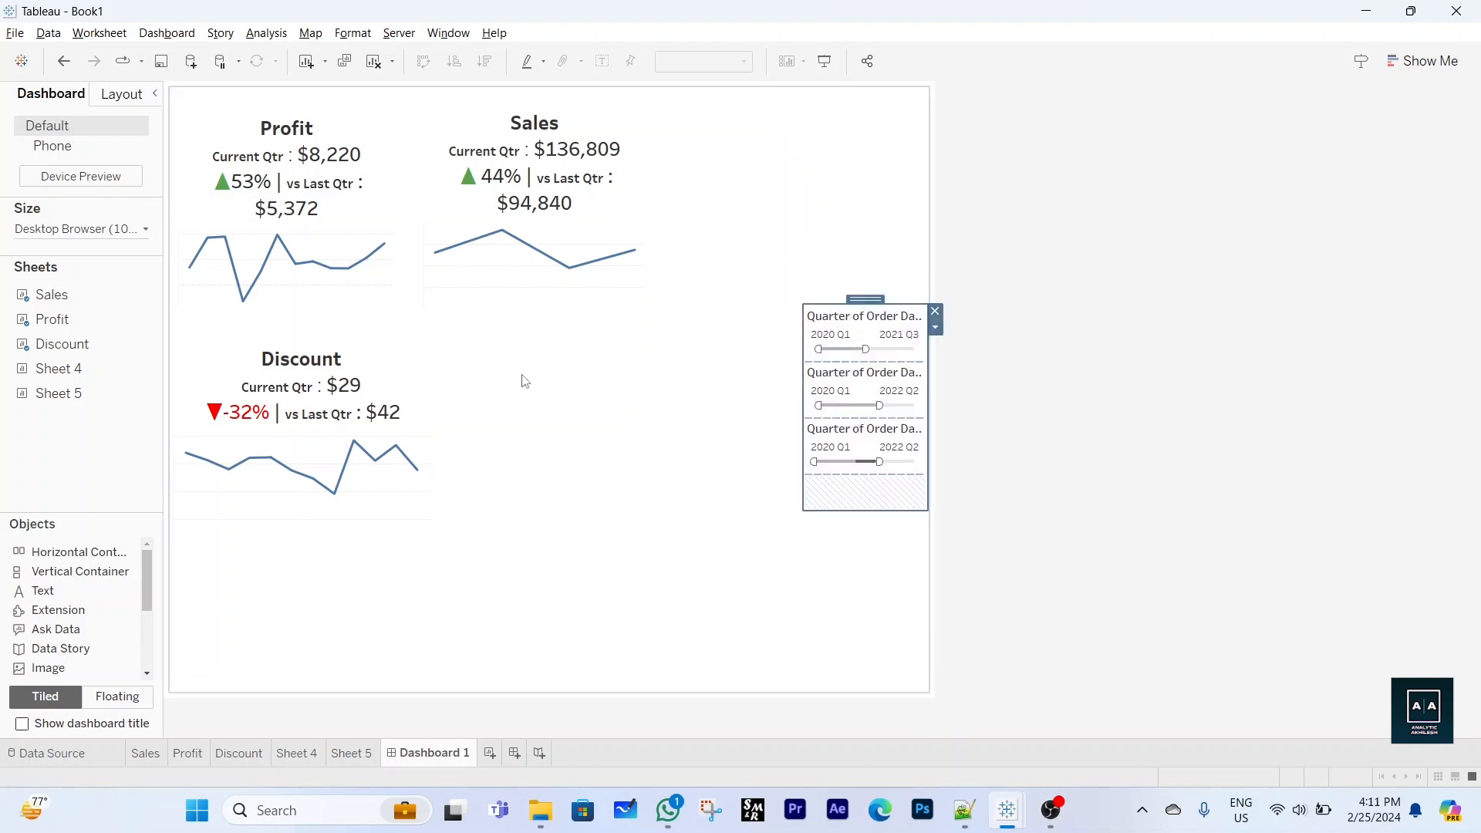
# Shrink the Discount sheet and place it to the right of Sales, above the quarter filters
pyautogui.click(386, 361)
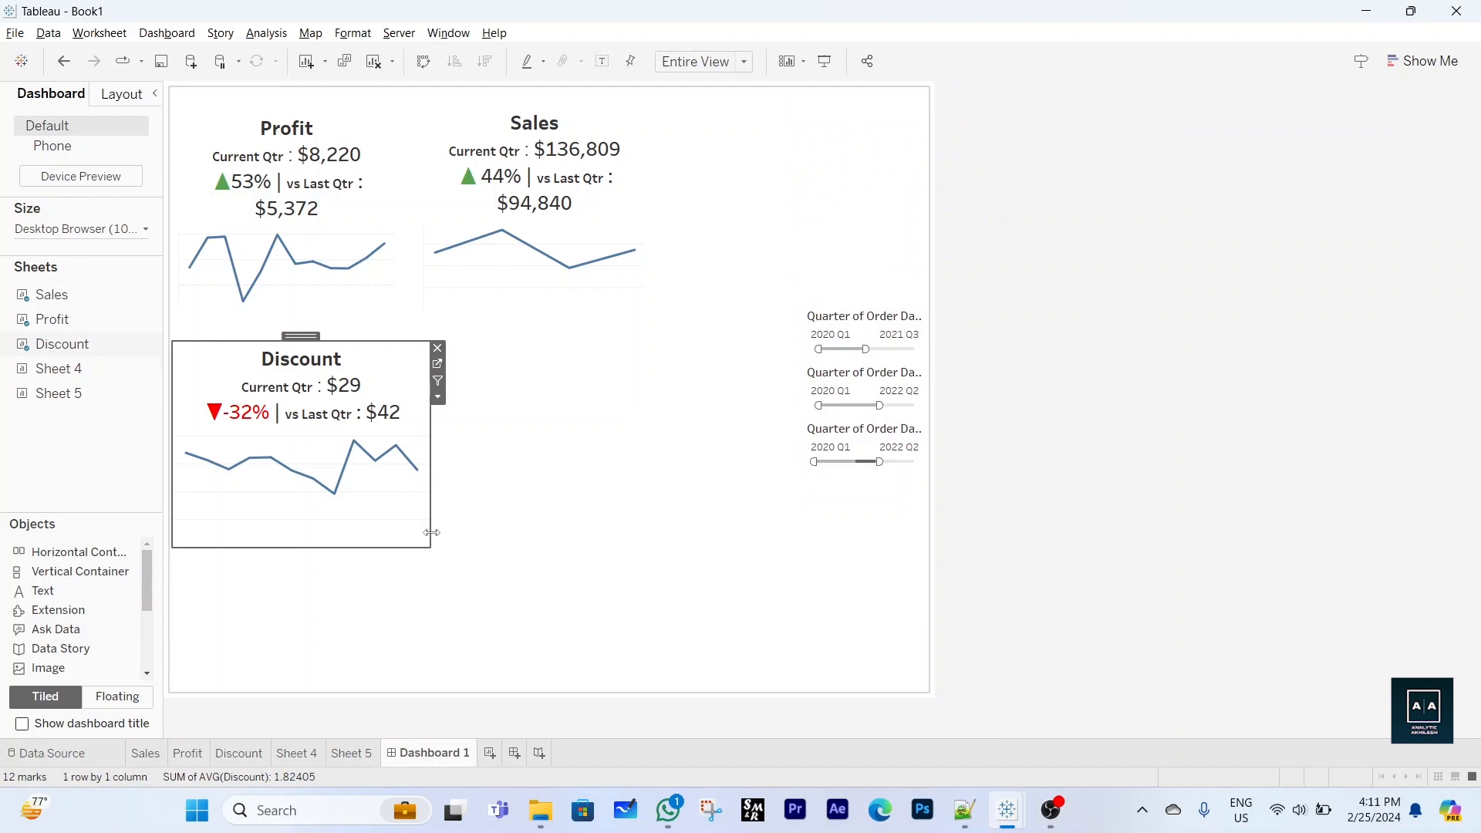
pyautogui.moveTo(429, 543); pyautogui.dragTo(396, 511)
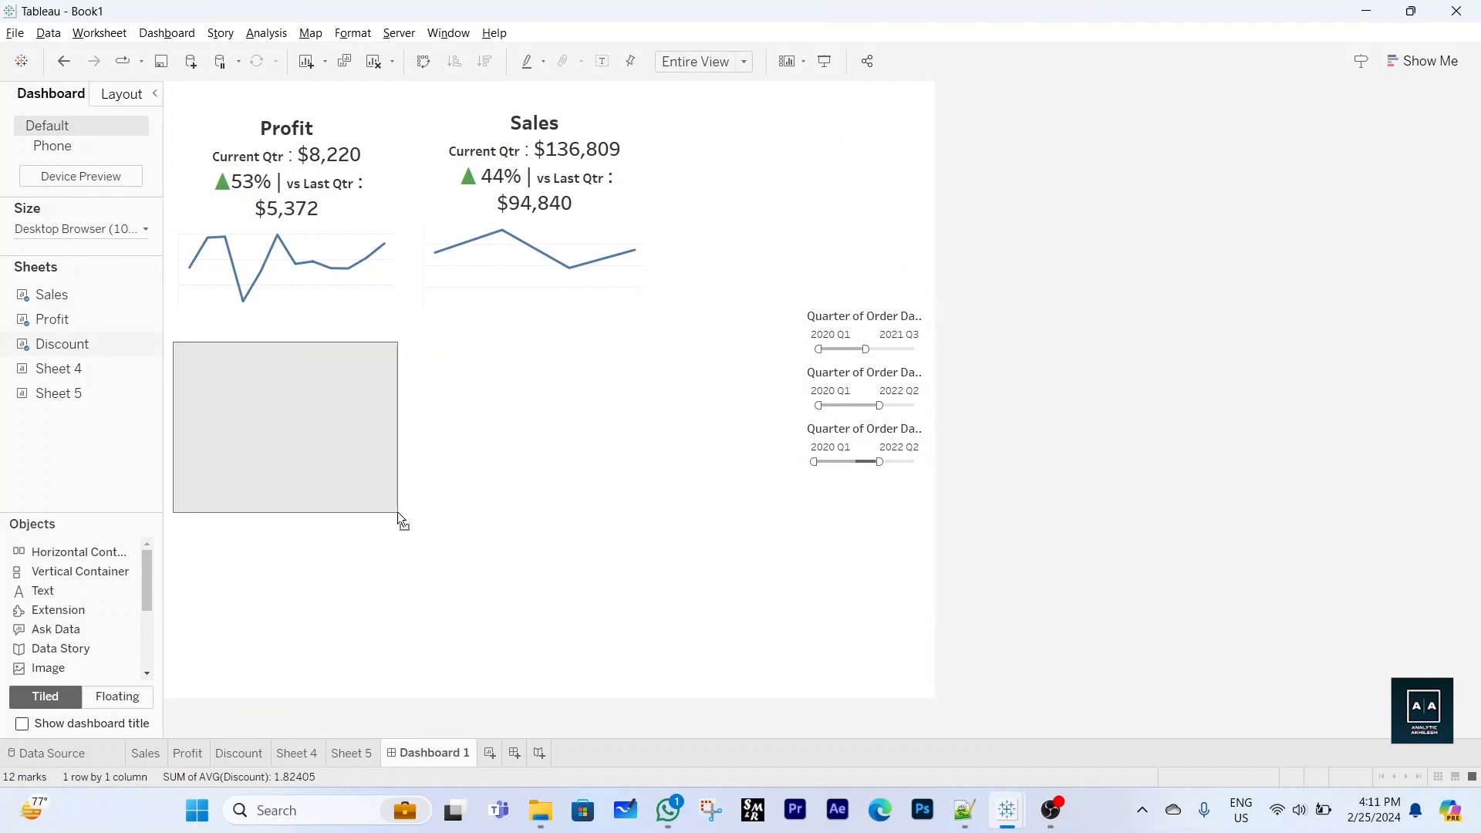
pyautogui.moveTo(313, 337); pyautogui.dragTo(803, 94)
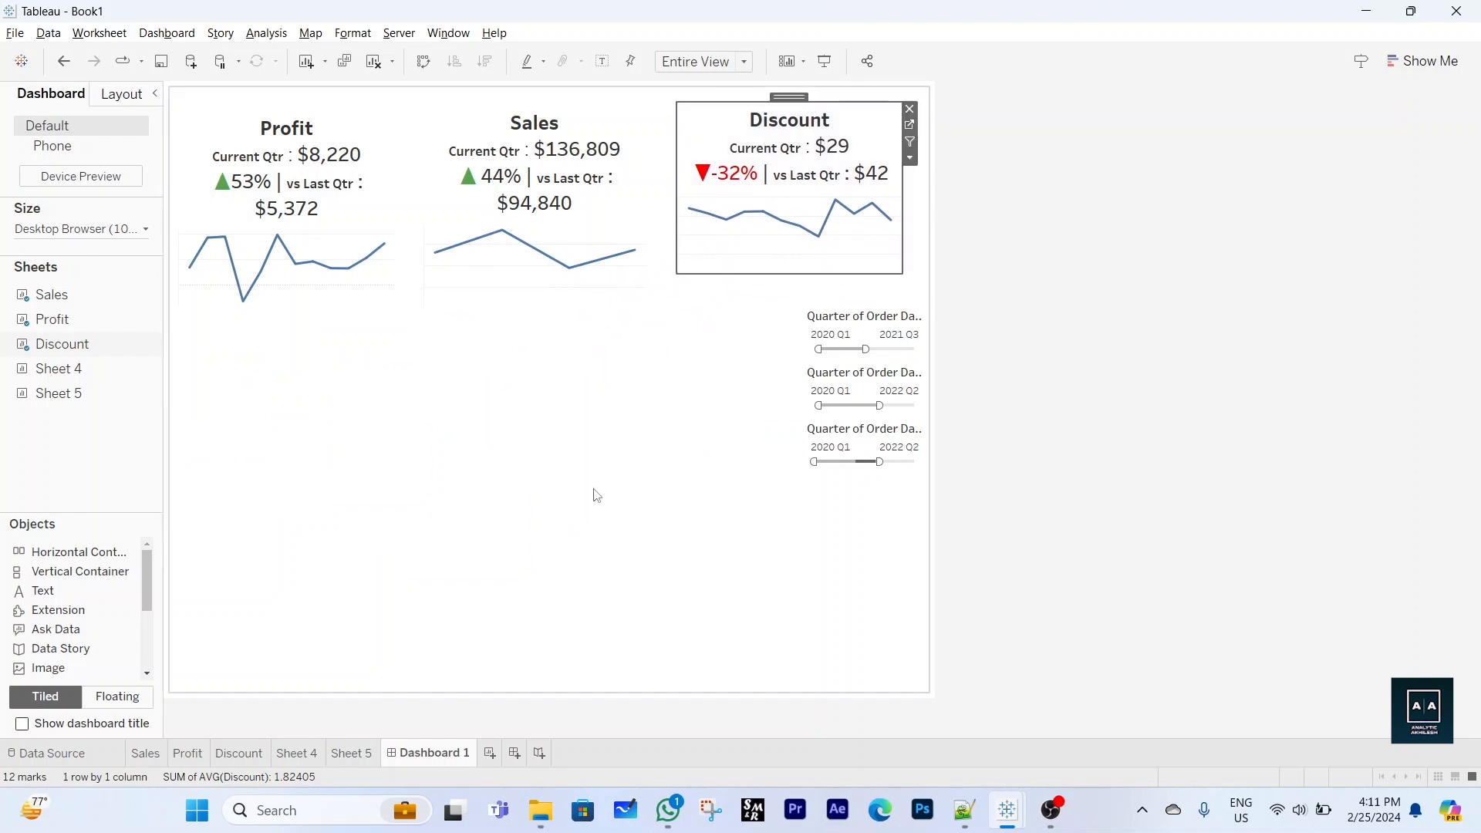
# Increase the Discount sheet's height slightly so that it ends just above the quarter filters
pyautogui.click(1072, 378)
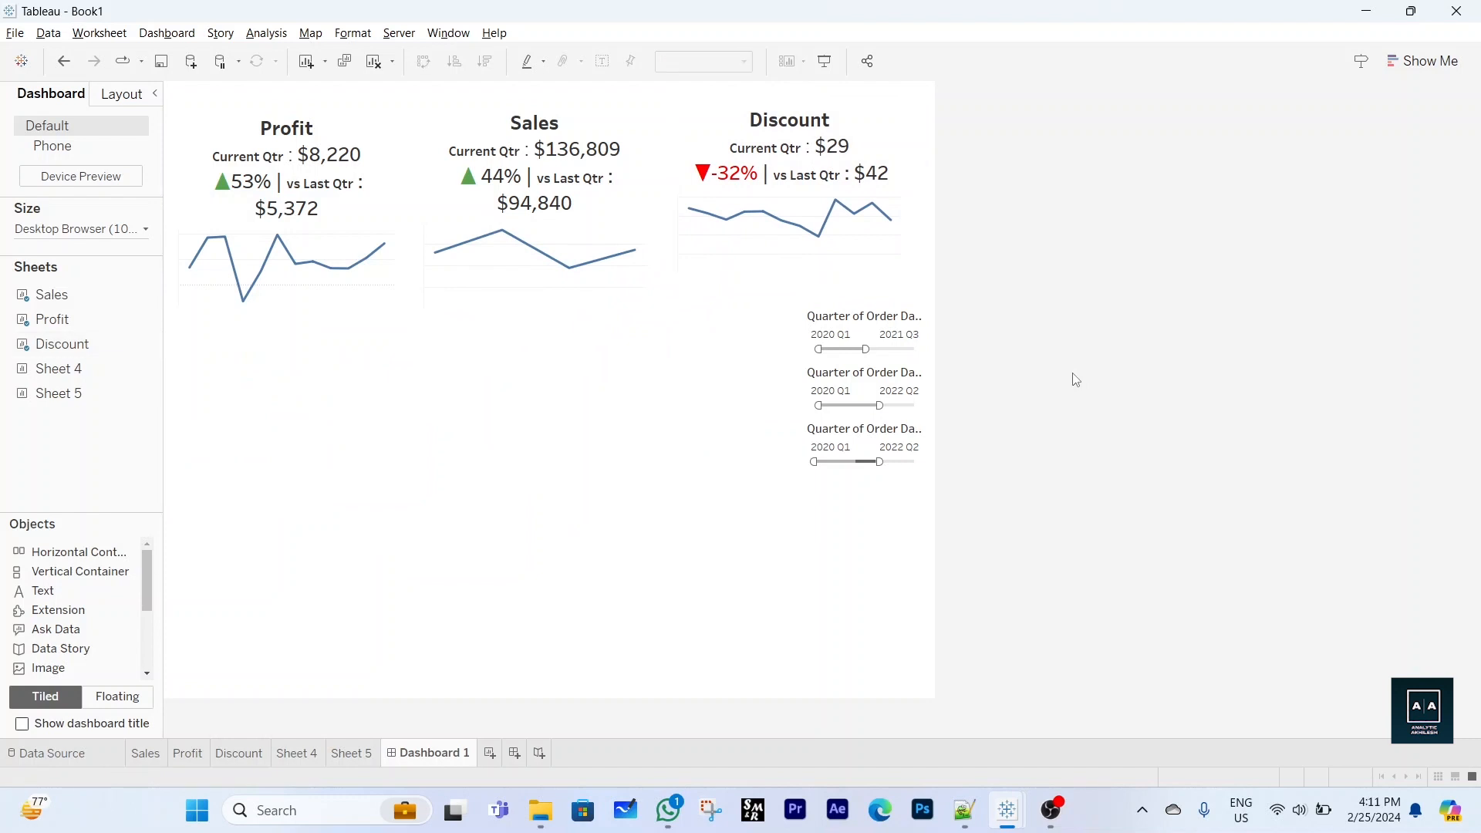
pyautogui.click(767, 262)
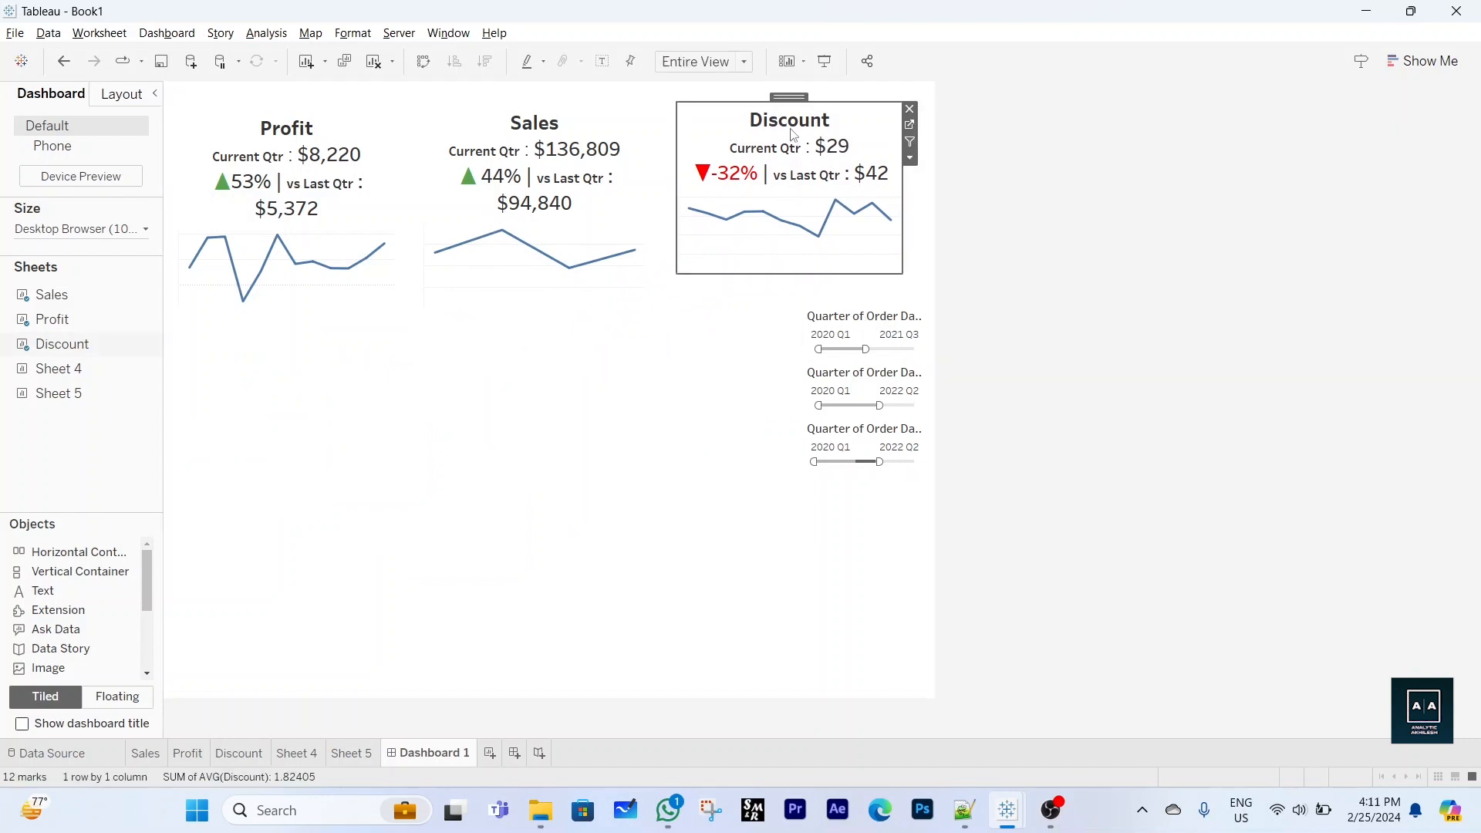
pyautogui.moveTo(780, 229)
pyautogui.moveTo(785, 275); pyautogui.dragTo(785, 294)
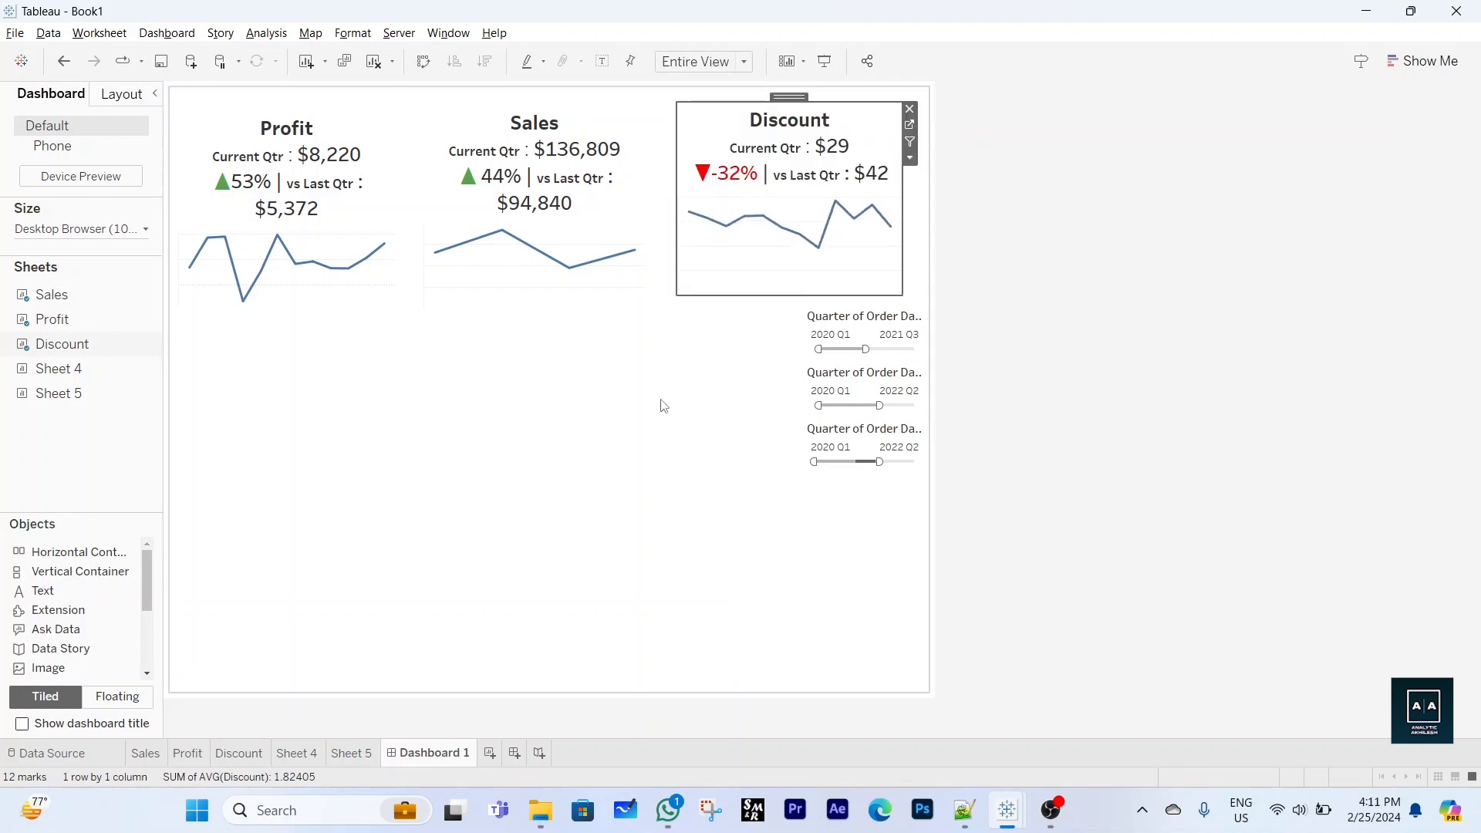
pyautogui.click(633, 435)
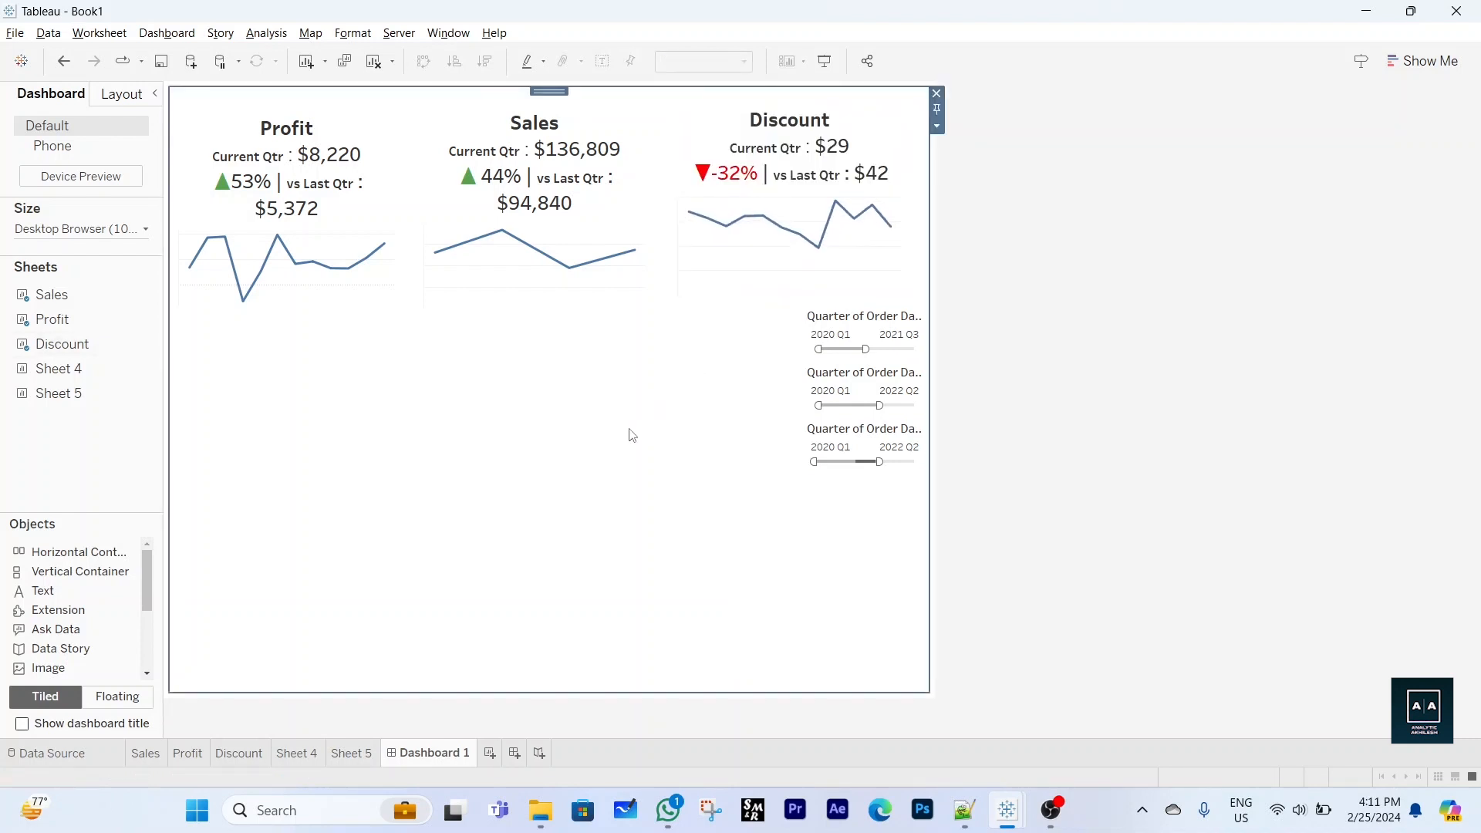
# Move the Discount sheet slightly down so that its top aligns with the Sales sheet
pyautogui.click(833, 117)
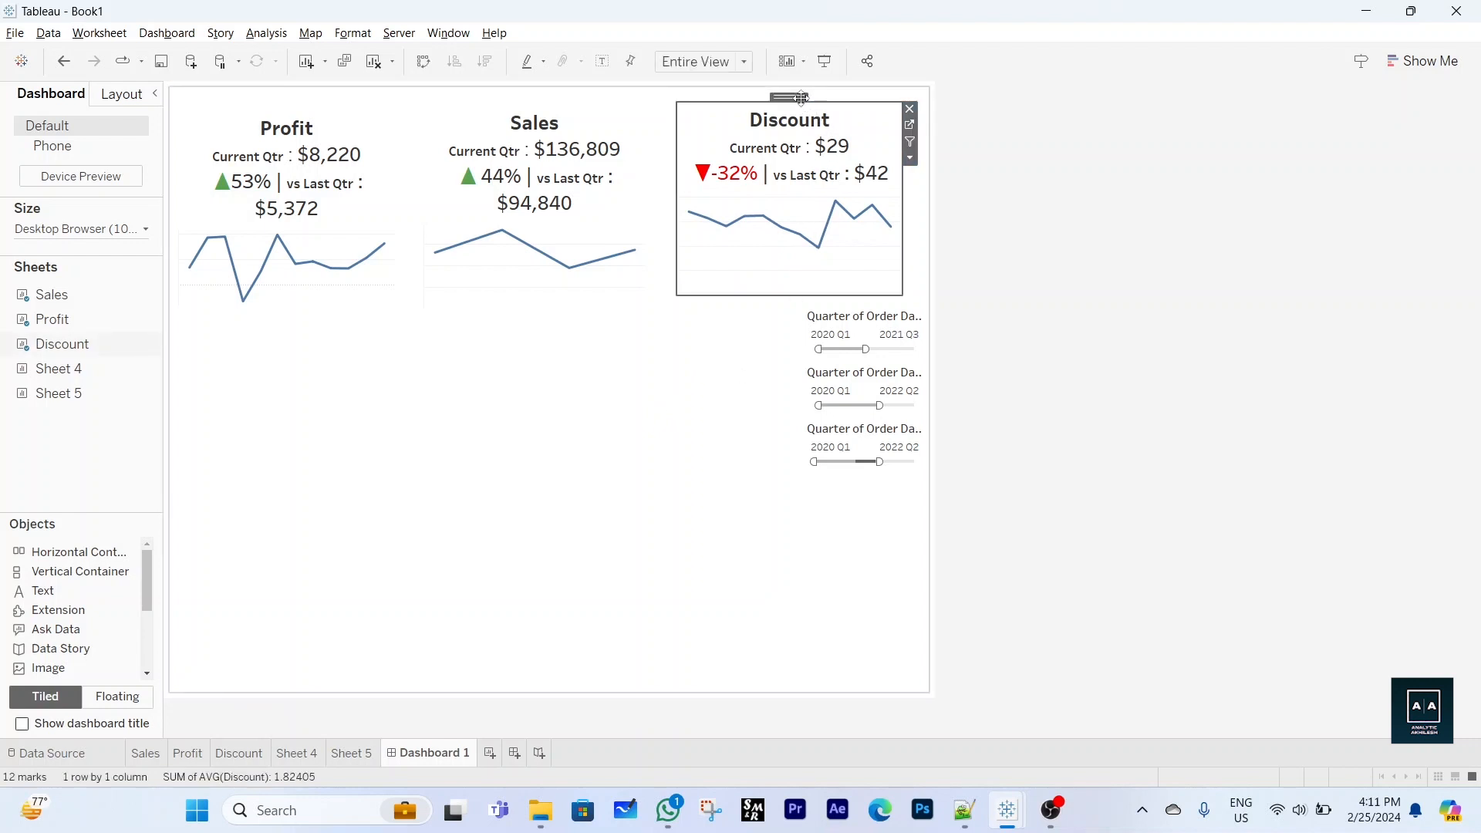
pyautogui.click(621, 443)
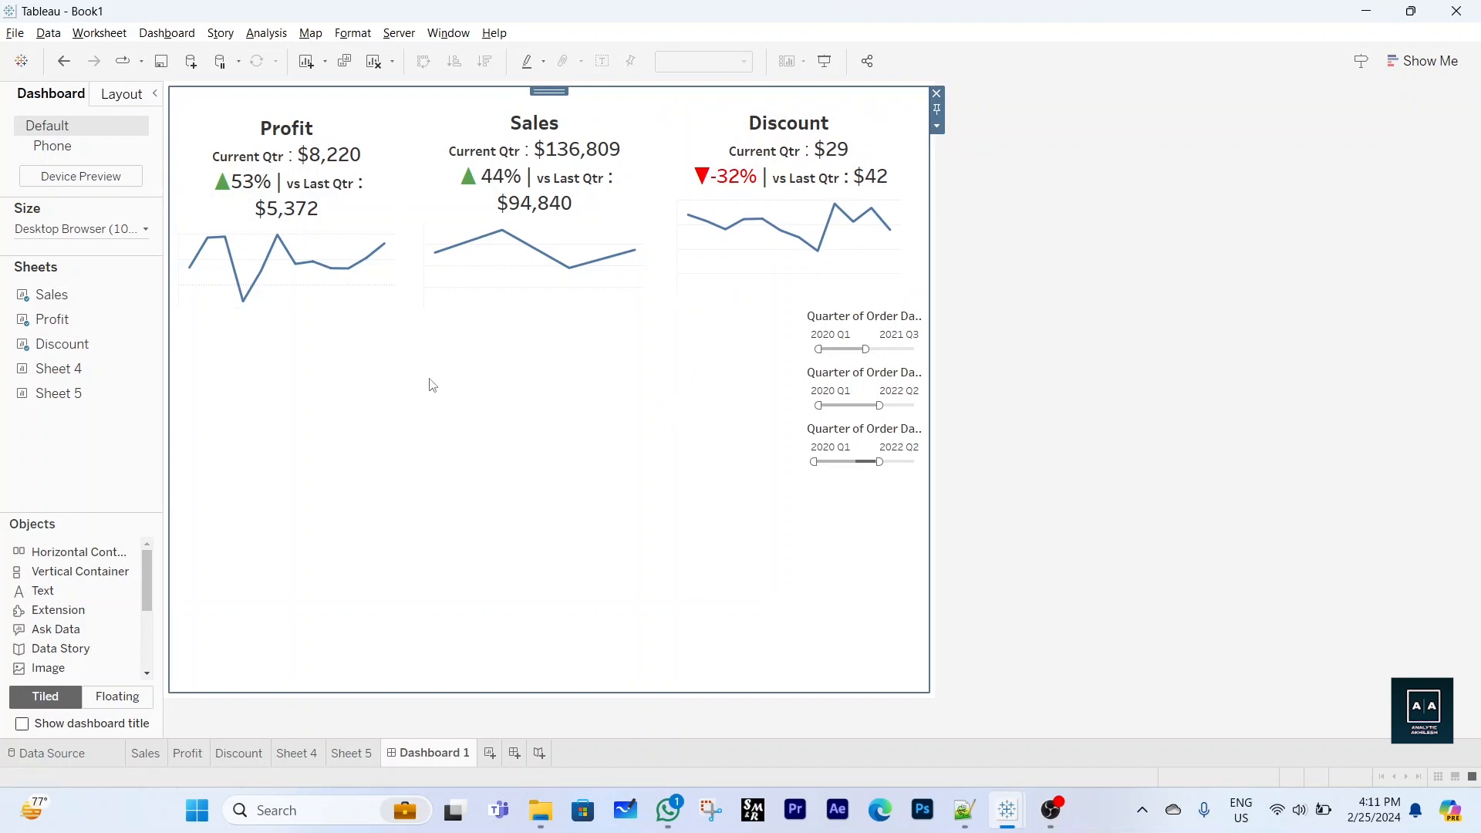
pyautogui.click(381, 121)
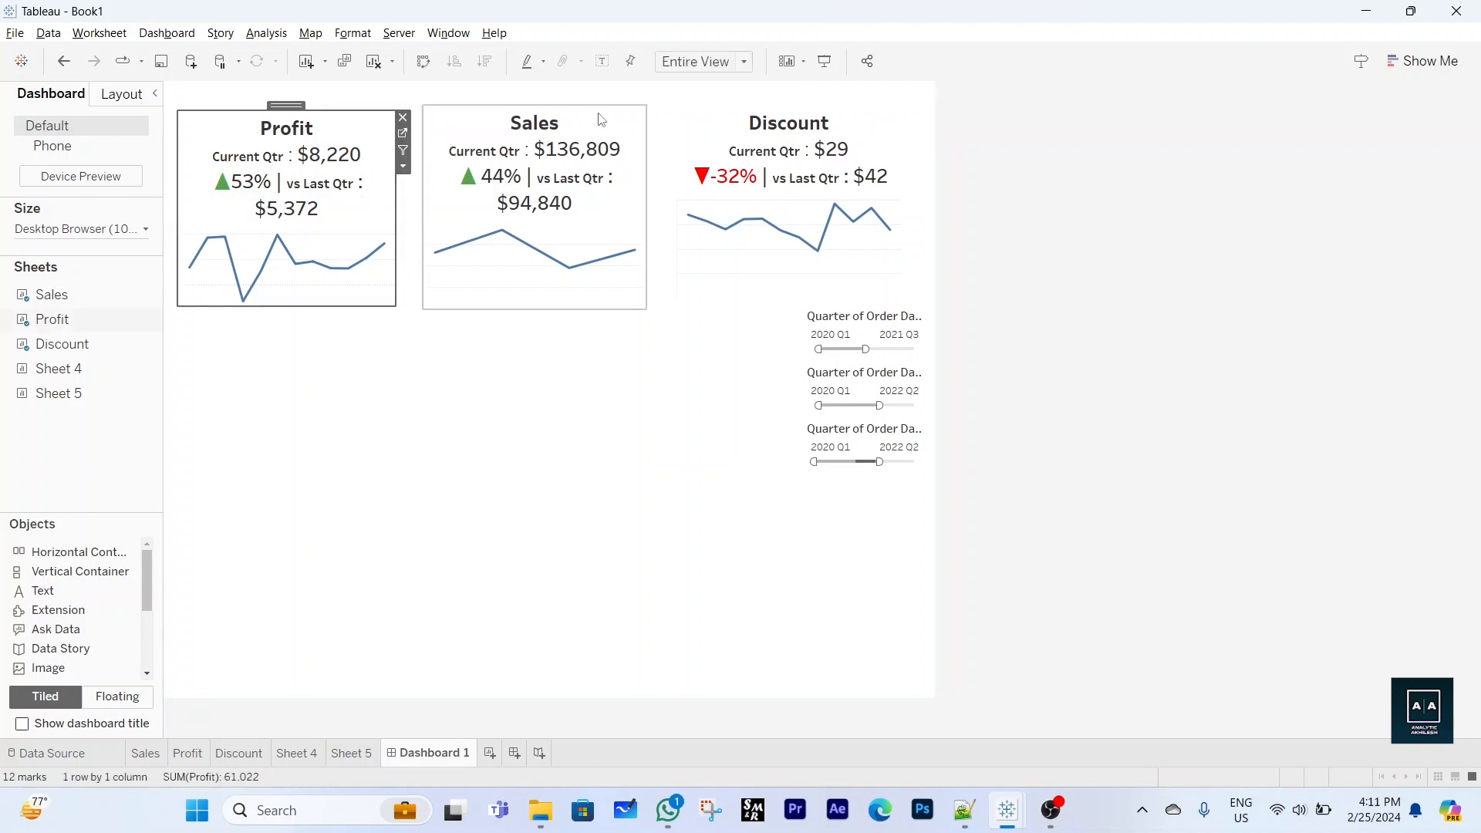
pyautogui.click(602, 118)
# Add a thin solid border around the Profit sheet and the Sales sheet on the dashboard
pyautogui.click(358, 125)
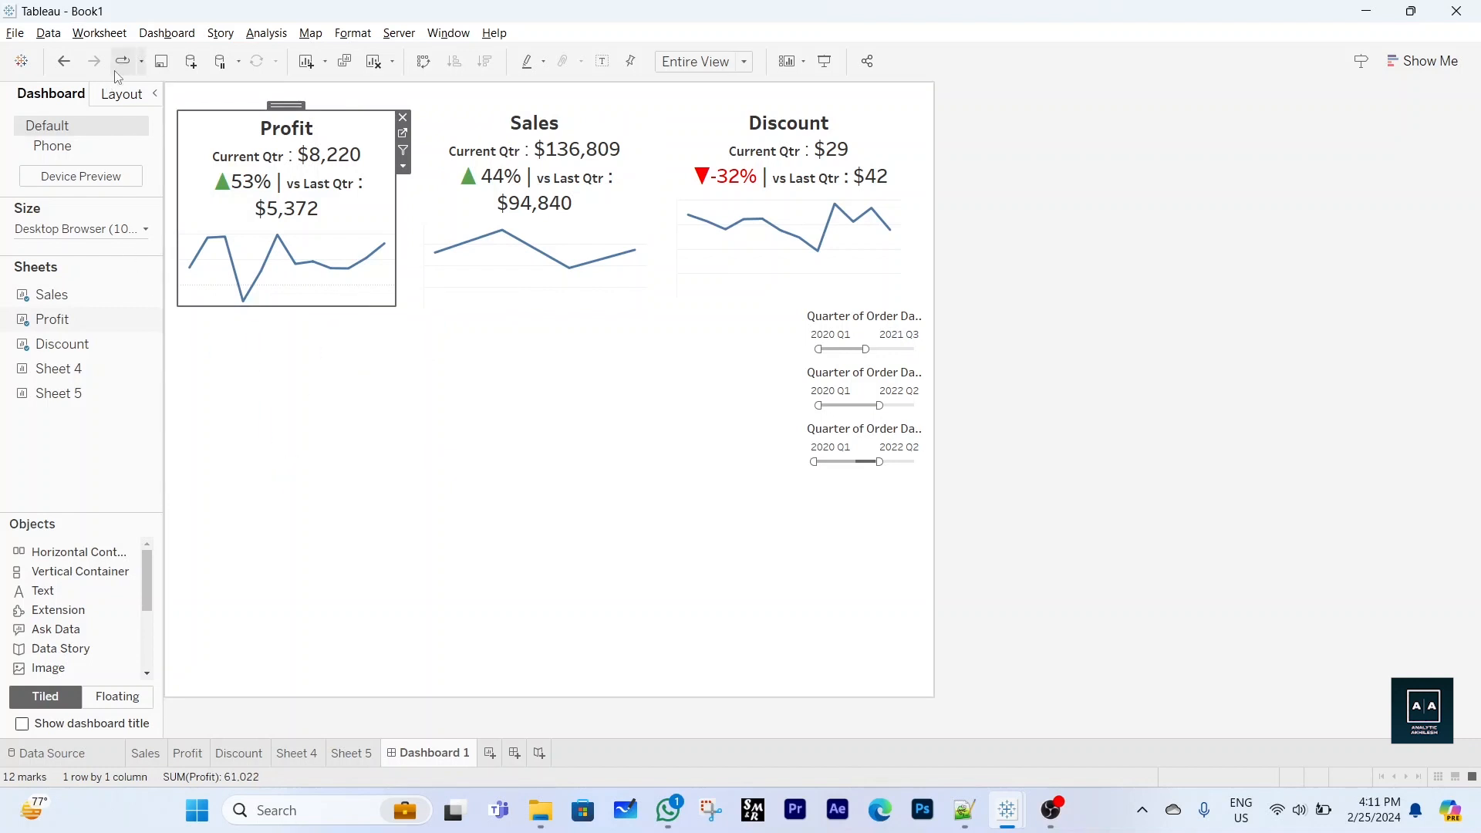
pyautogui.click(122, 95)
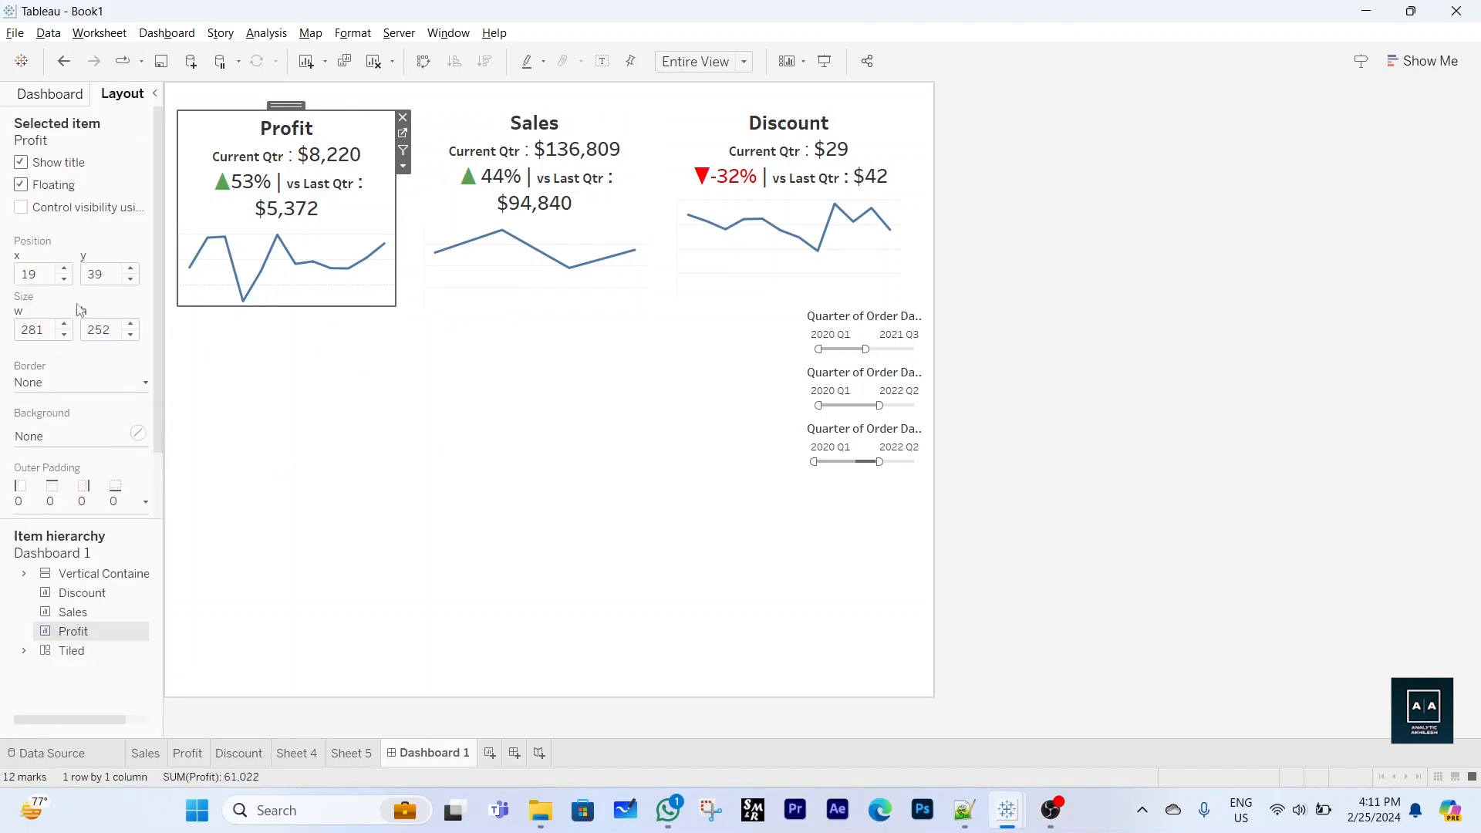
pyautogui.click(82, 383)
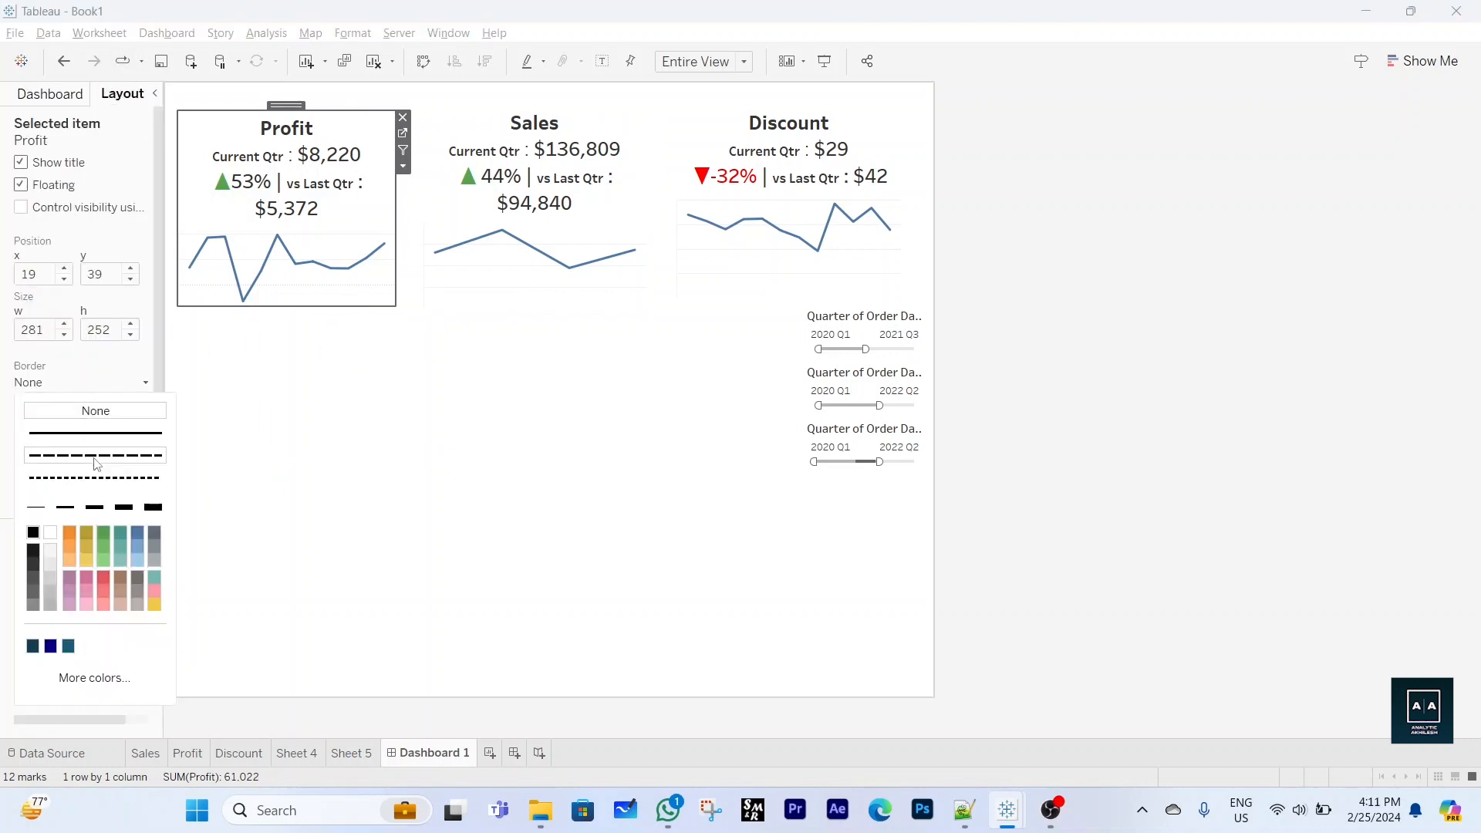
pyautogui.click(43, 515)
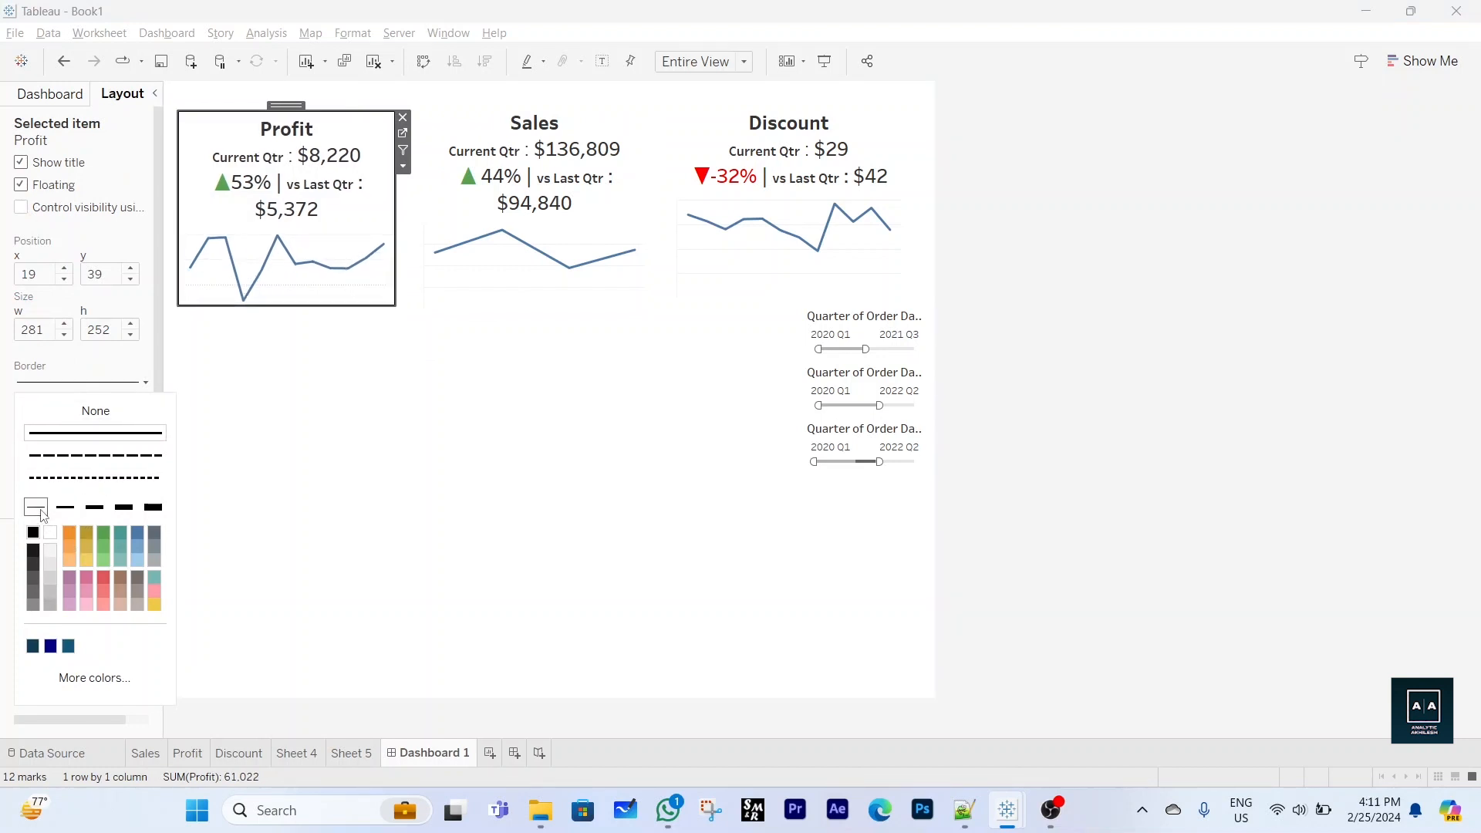
pyautogui.click(405, 393)
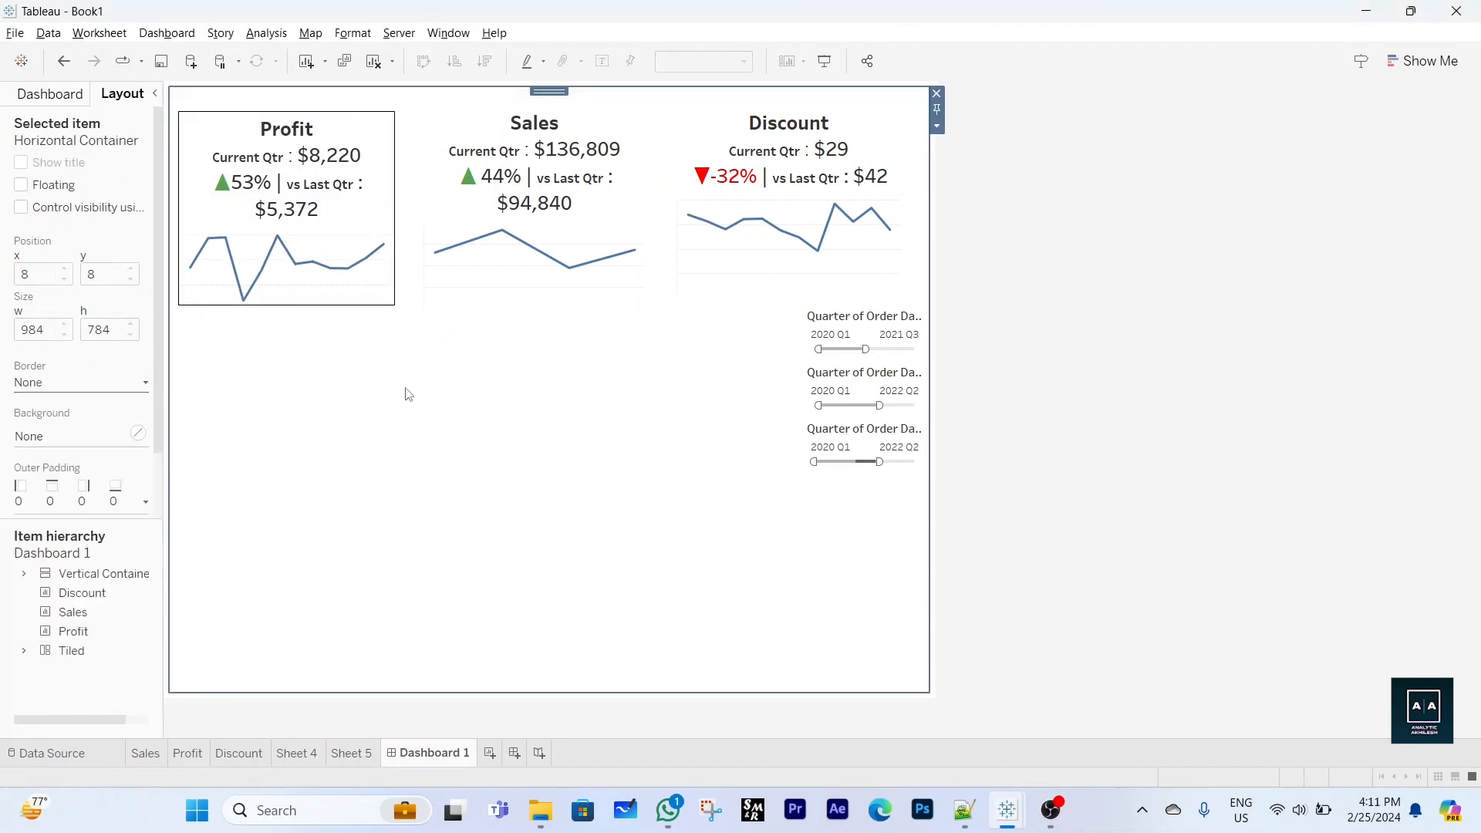
pyautogui.click(532, 306)
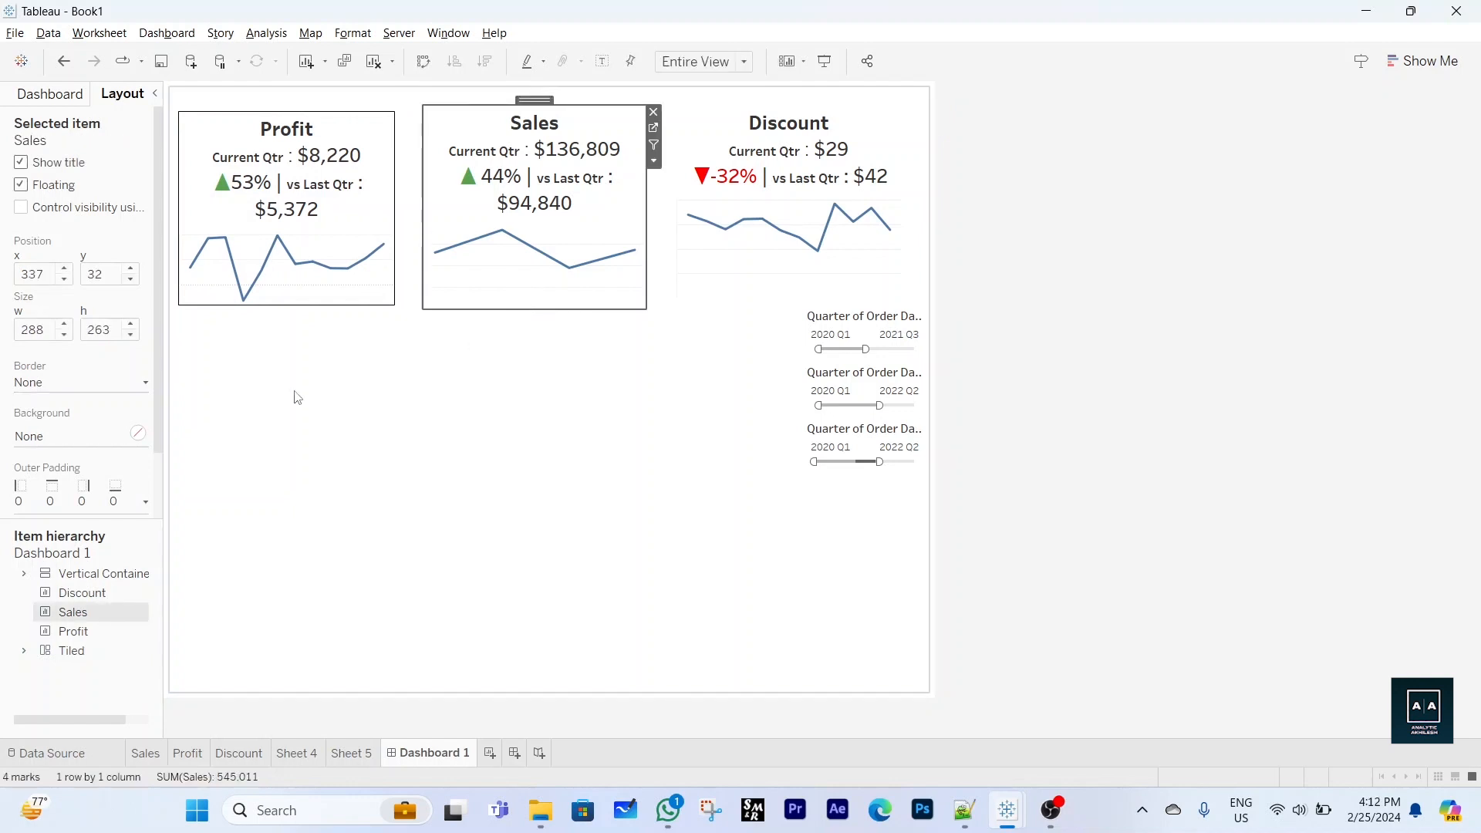
pyautogui.click(53, 386)
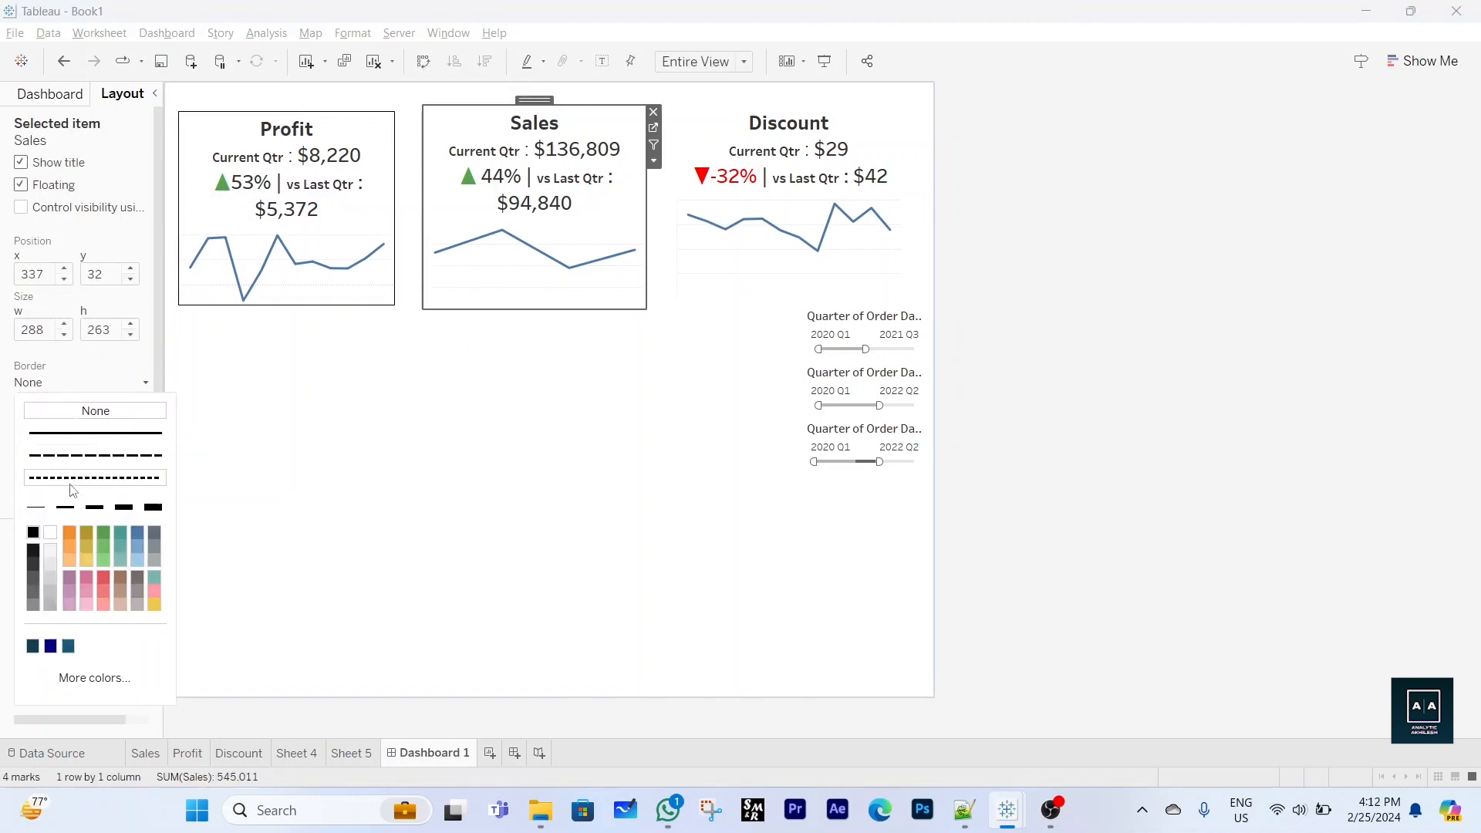
pyautogui.click(36, 506)
pyautogui.click(461, 441)
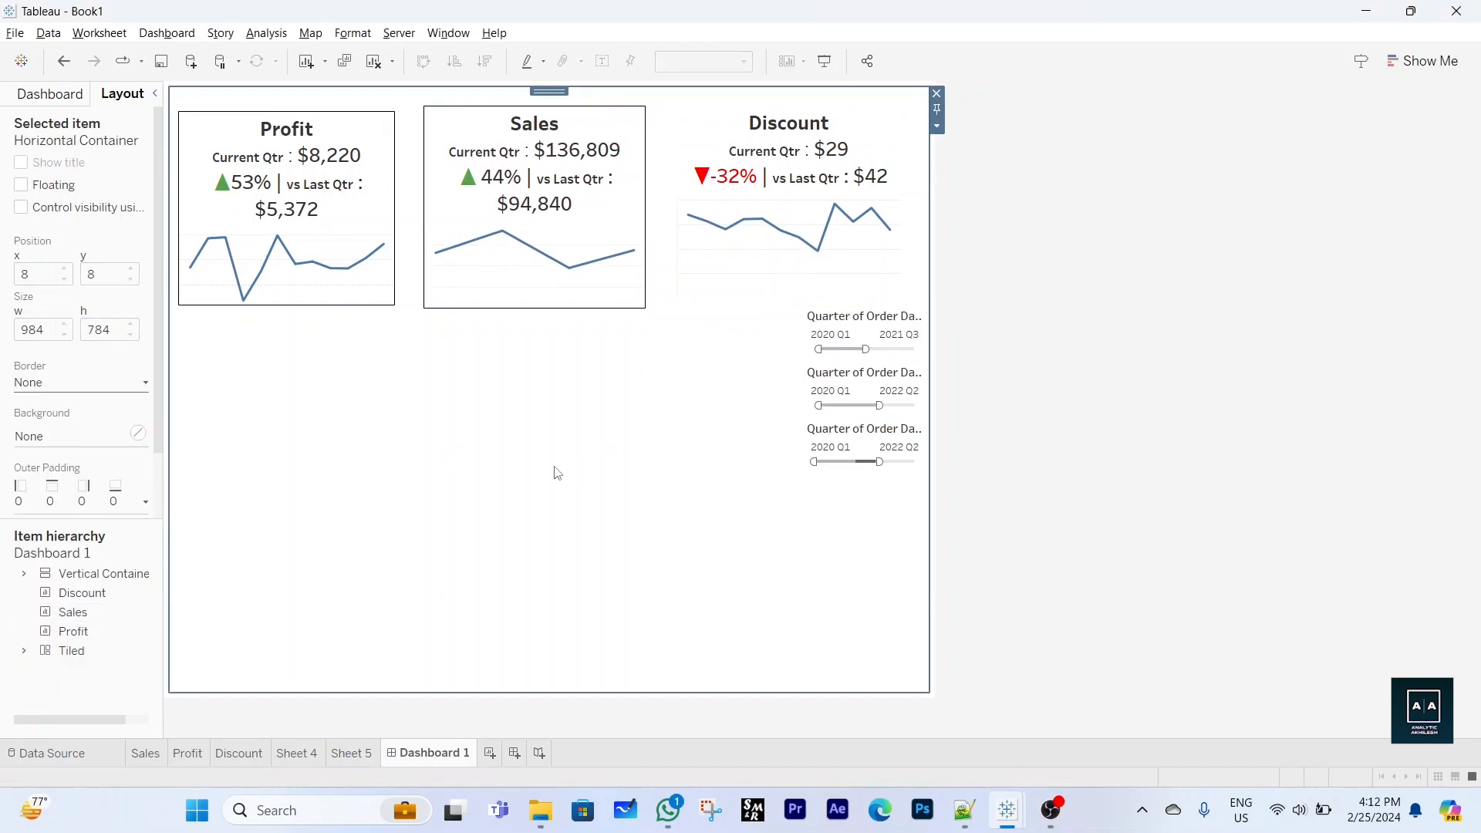
# Undo the borders added to the Sales and Profit sheets
pyautogui.hotkey('ctrl', 'z')
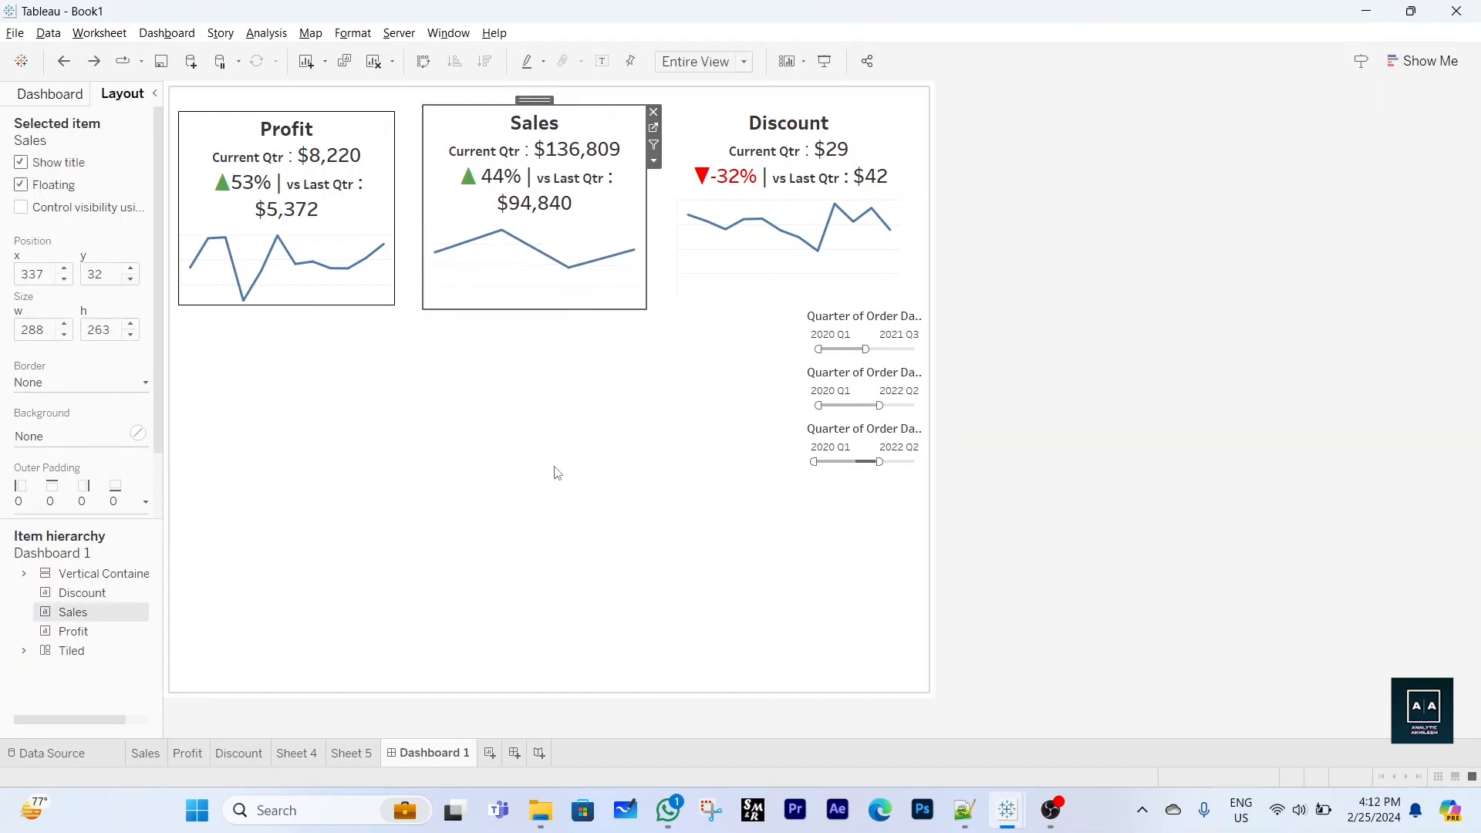
pyautogui.hotkey('ctrl', 'z')
pyautogui.click(501, 485)
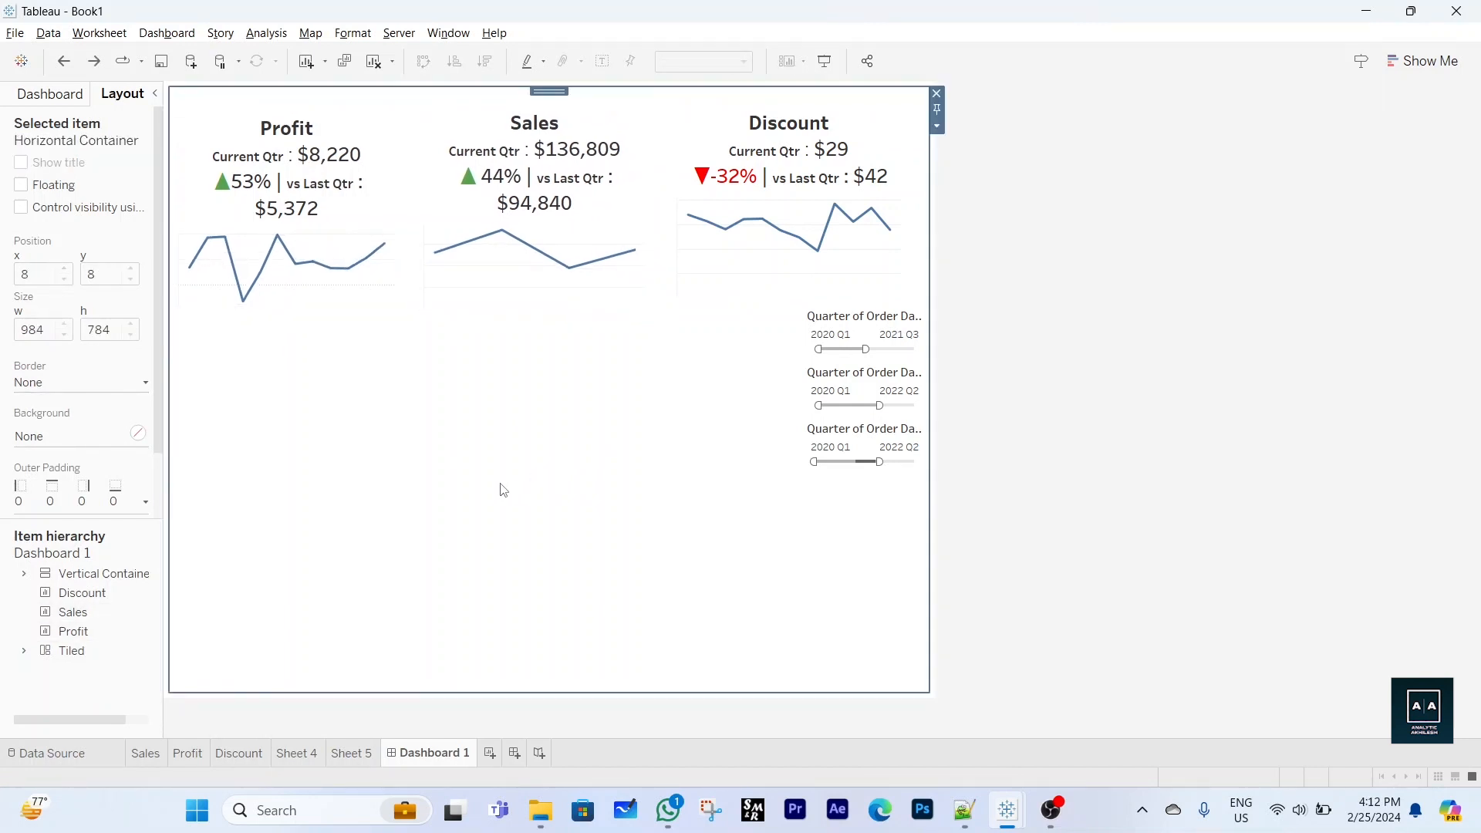
# Format the Discount sheet's lines and set its row grid lines to None
pyautogui.rightClick(763, 275)
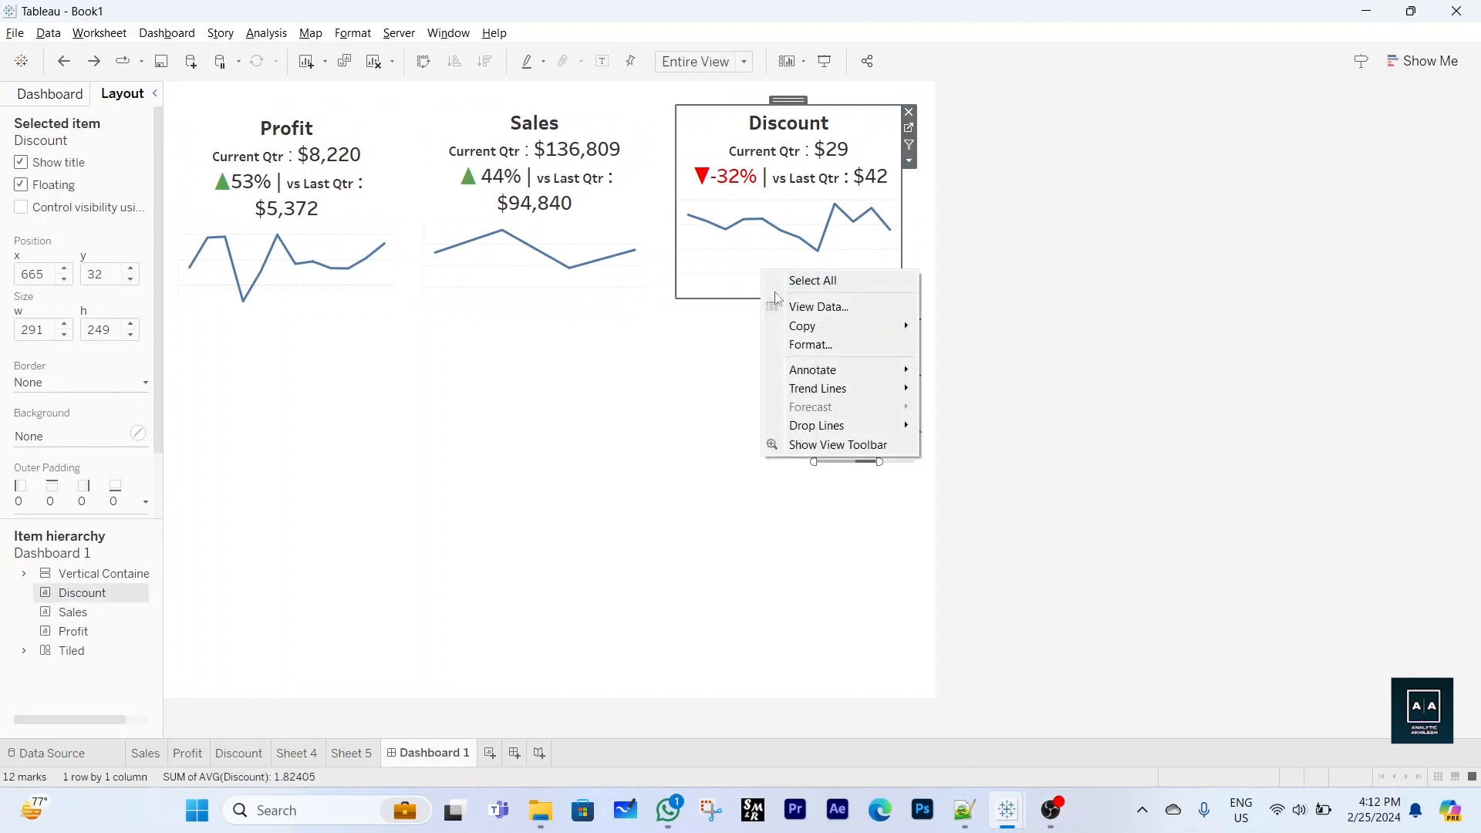
pyautogui.click(794, 345)
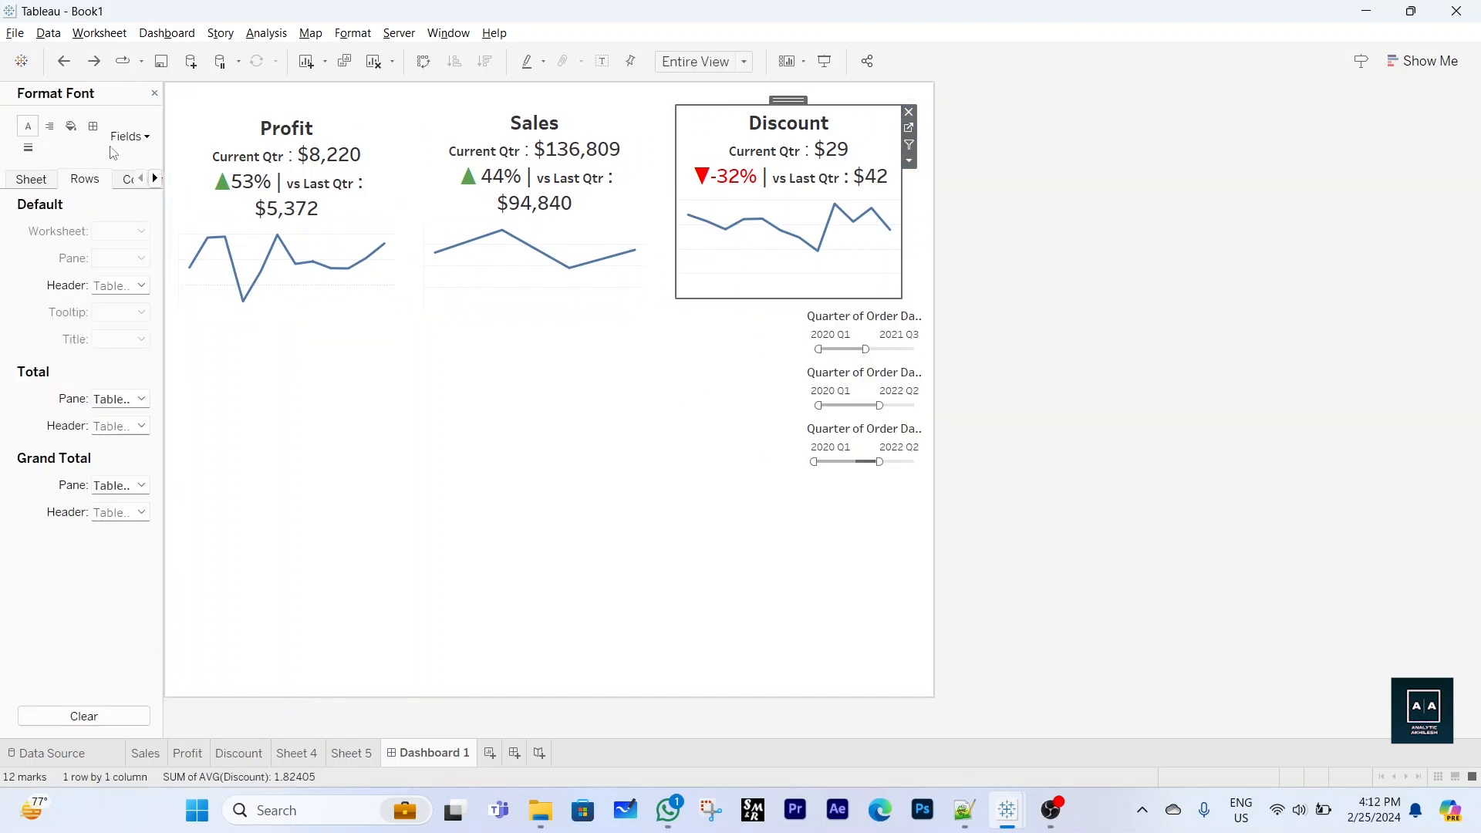
pyautogui.click(28, 148)
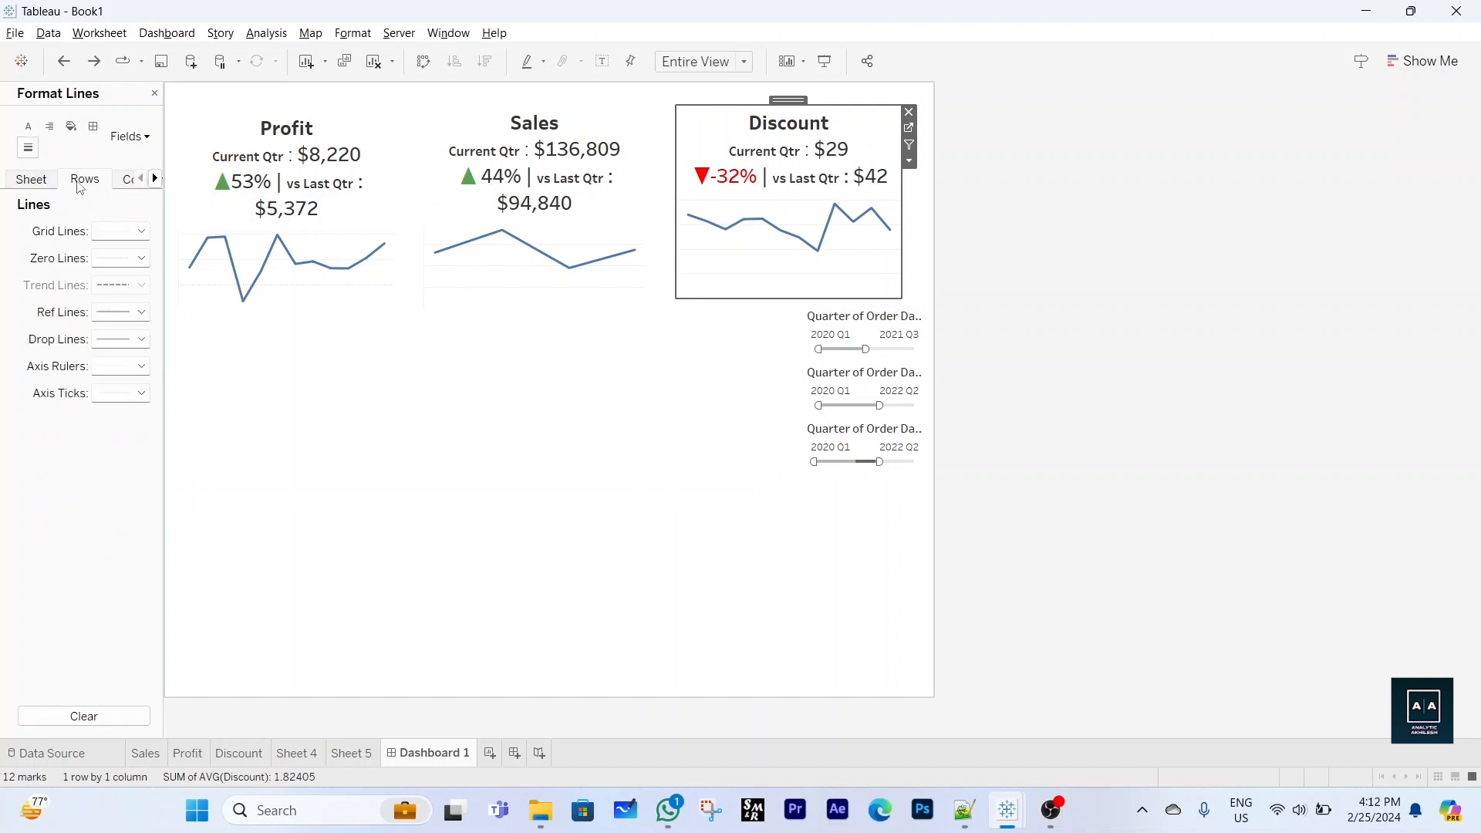
pyautogui.click(107, 232)
pyautogui.click(158, 253)
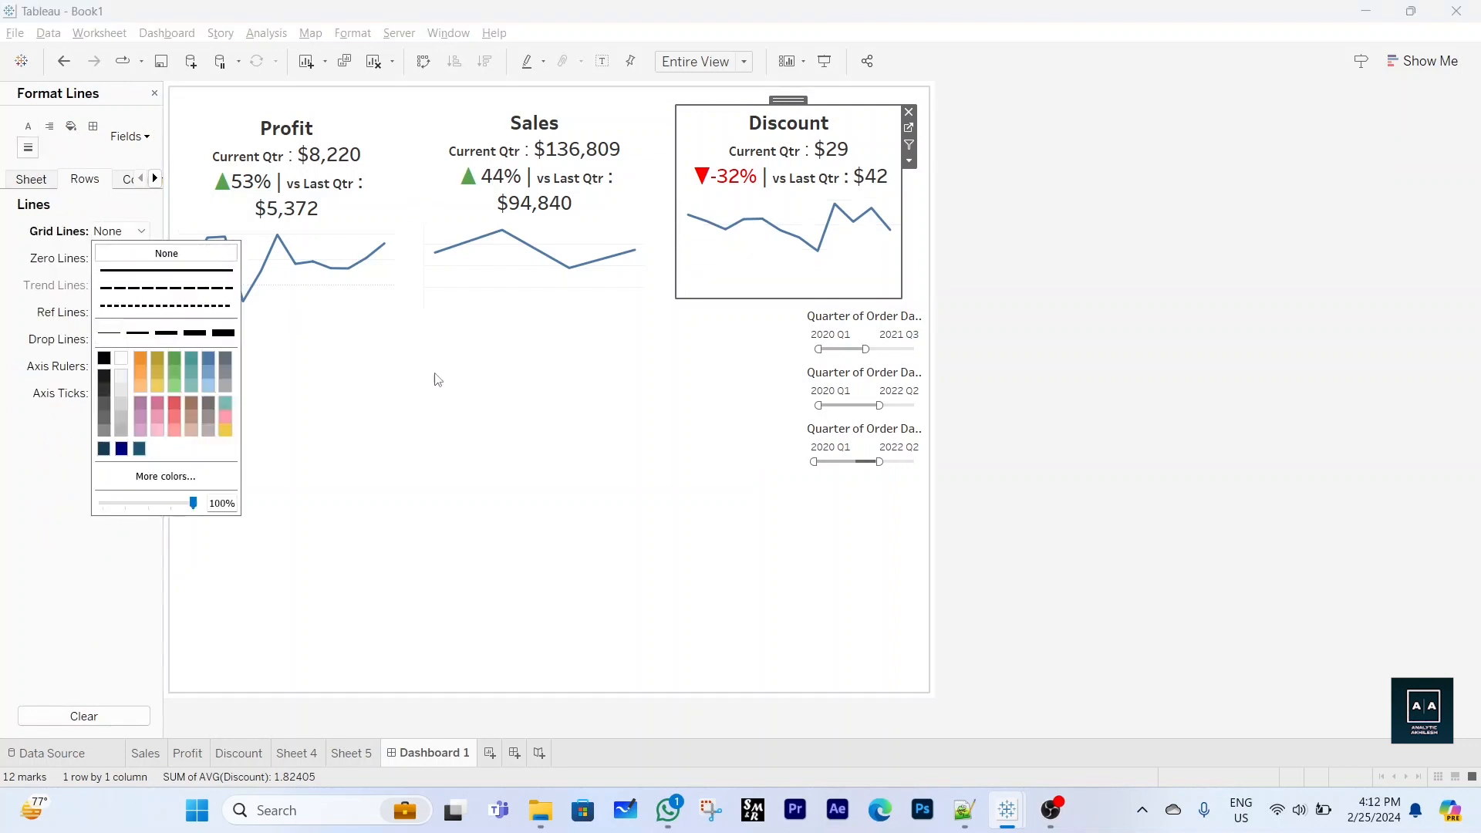
pyautogui.click(536, 336)
# Set the row grid lines of the Sales sheet to None
pyautogui.click(529, 298)
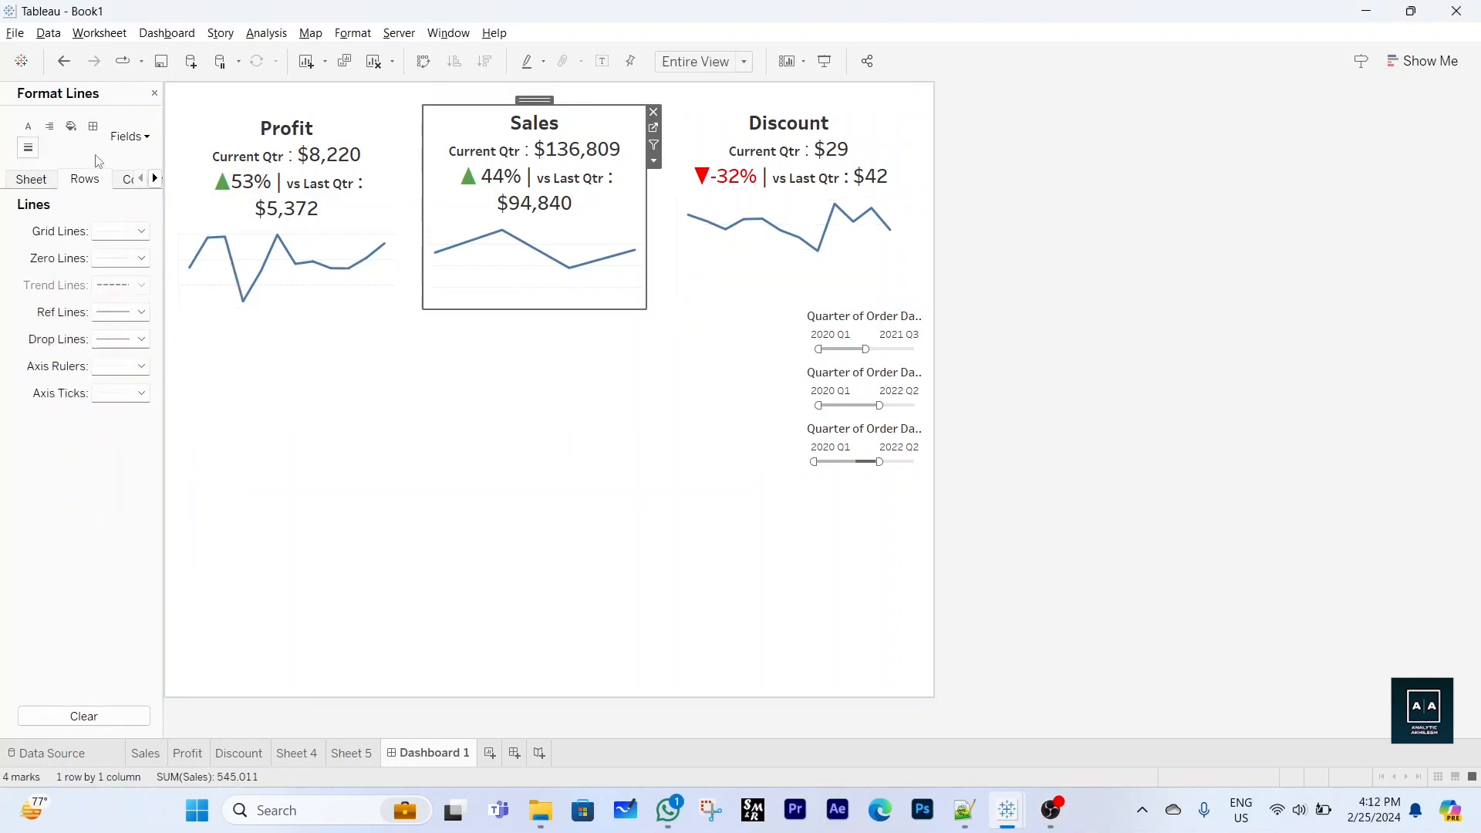
pyautogui.click(120, 231)
pyautogui.click(158, 253)
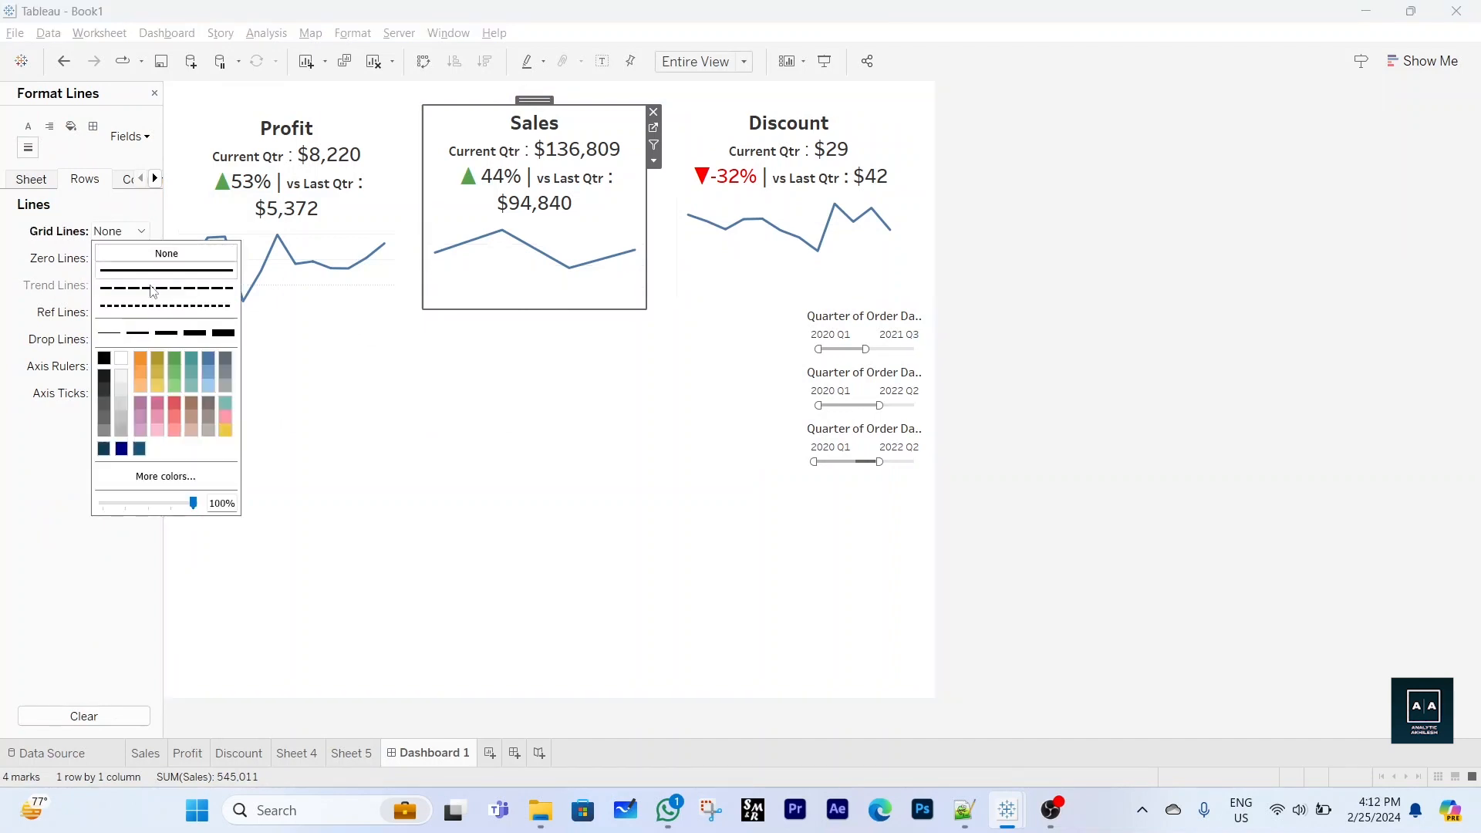
pyautogui.click(439, 456)
# Set the row grid lines of the Profit sheet to None
pyautogui.click(389, 287)
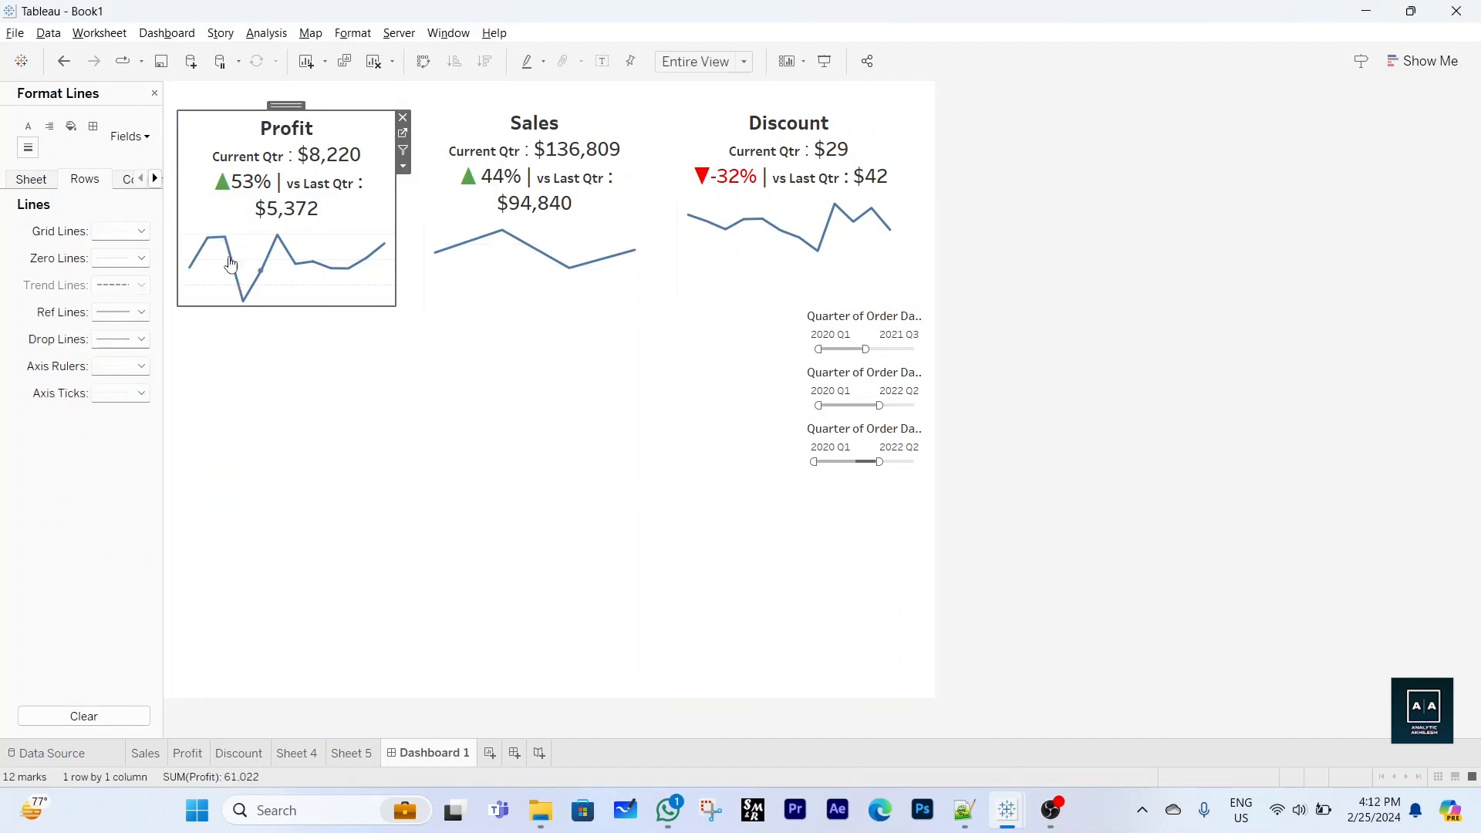
pyautogui.click(119, 231)
pyautogui.click(158, 253)
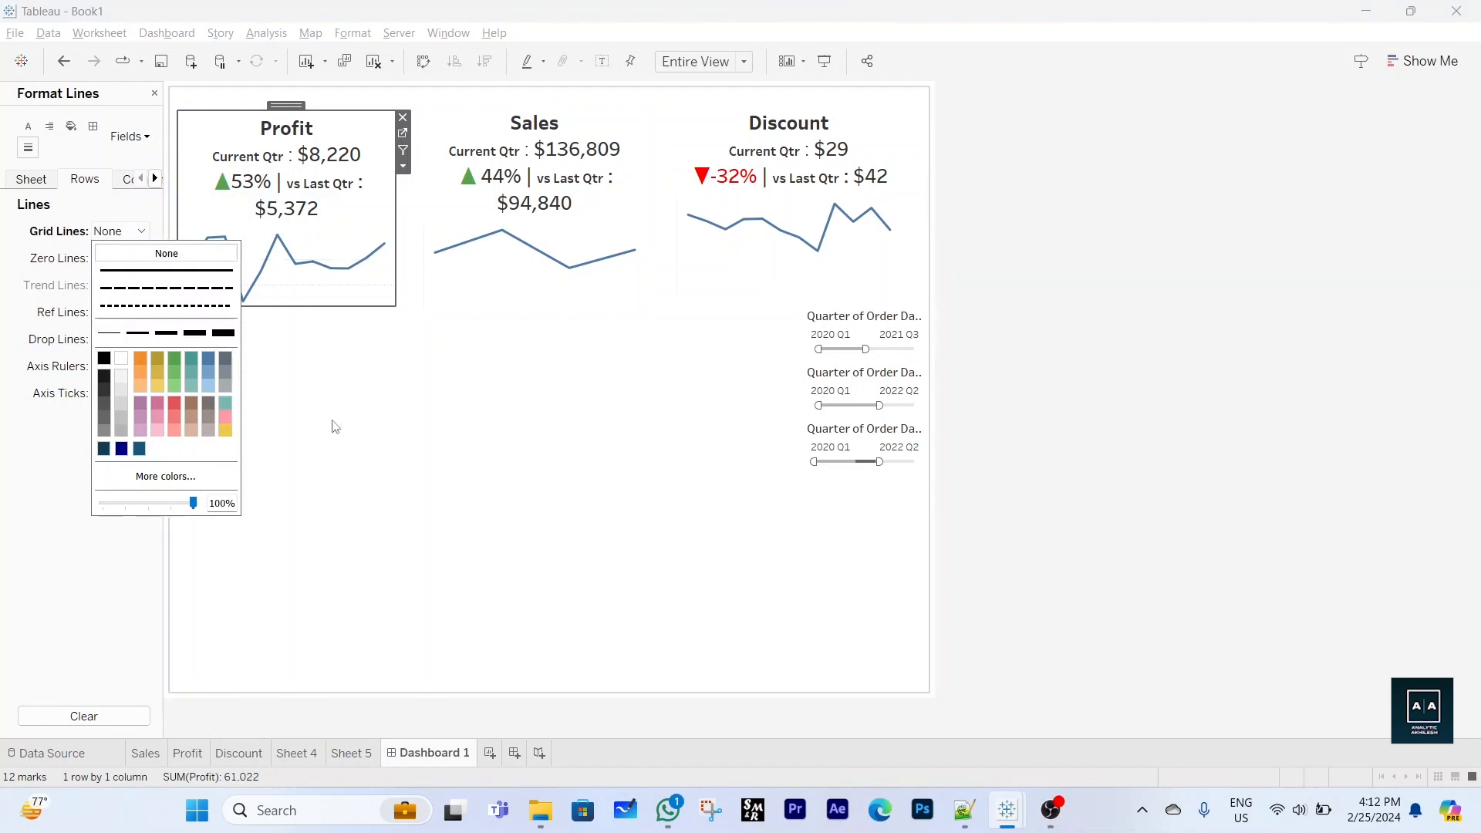
pyautogui.click(428, 583)
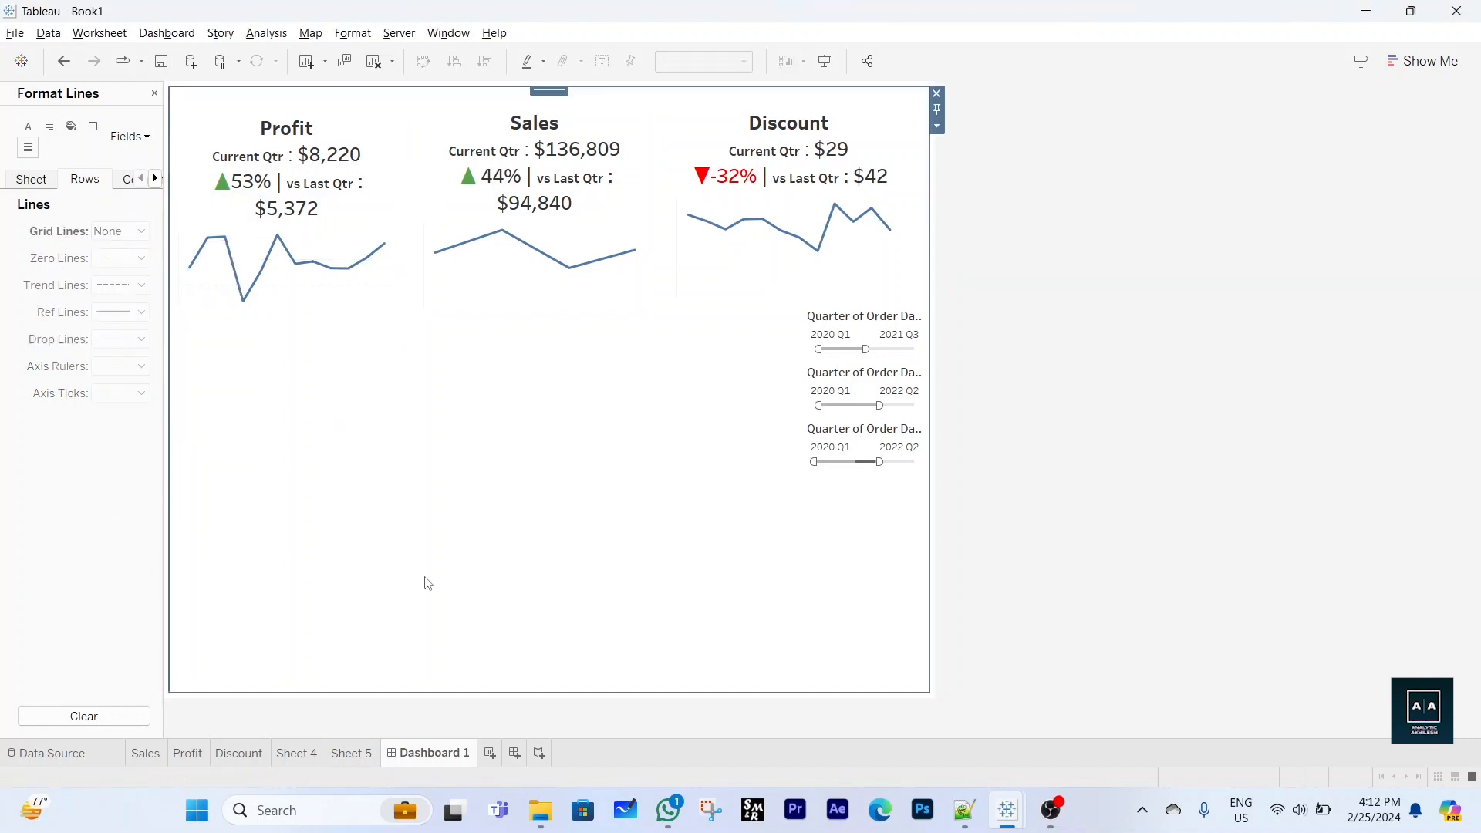
# Remove all three Quarter of Order Date filters below the Discount sheet from the dashboard
pyautogui.click(865, 312)
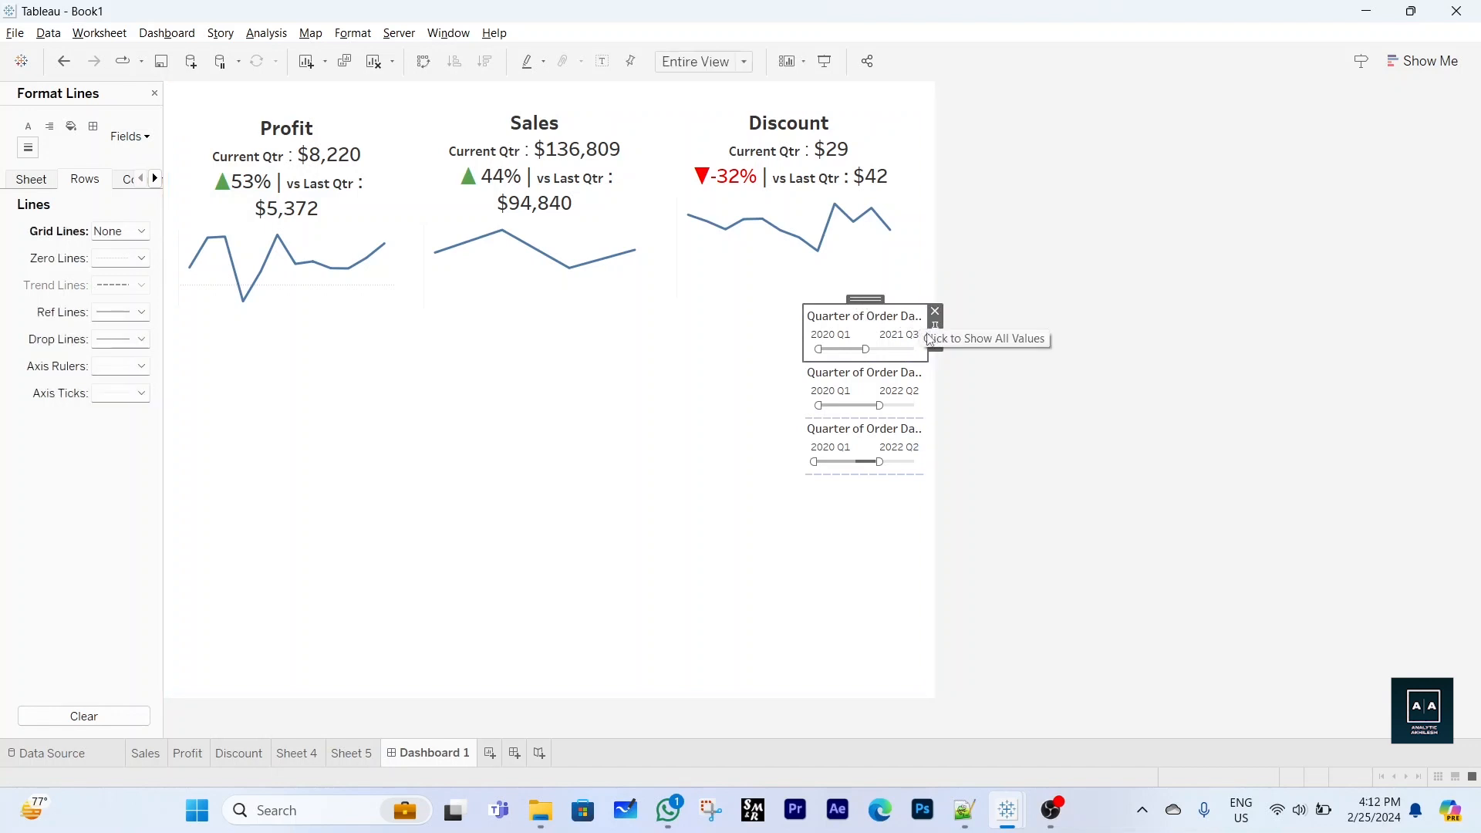
pyautogui.click(830, 373)
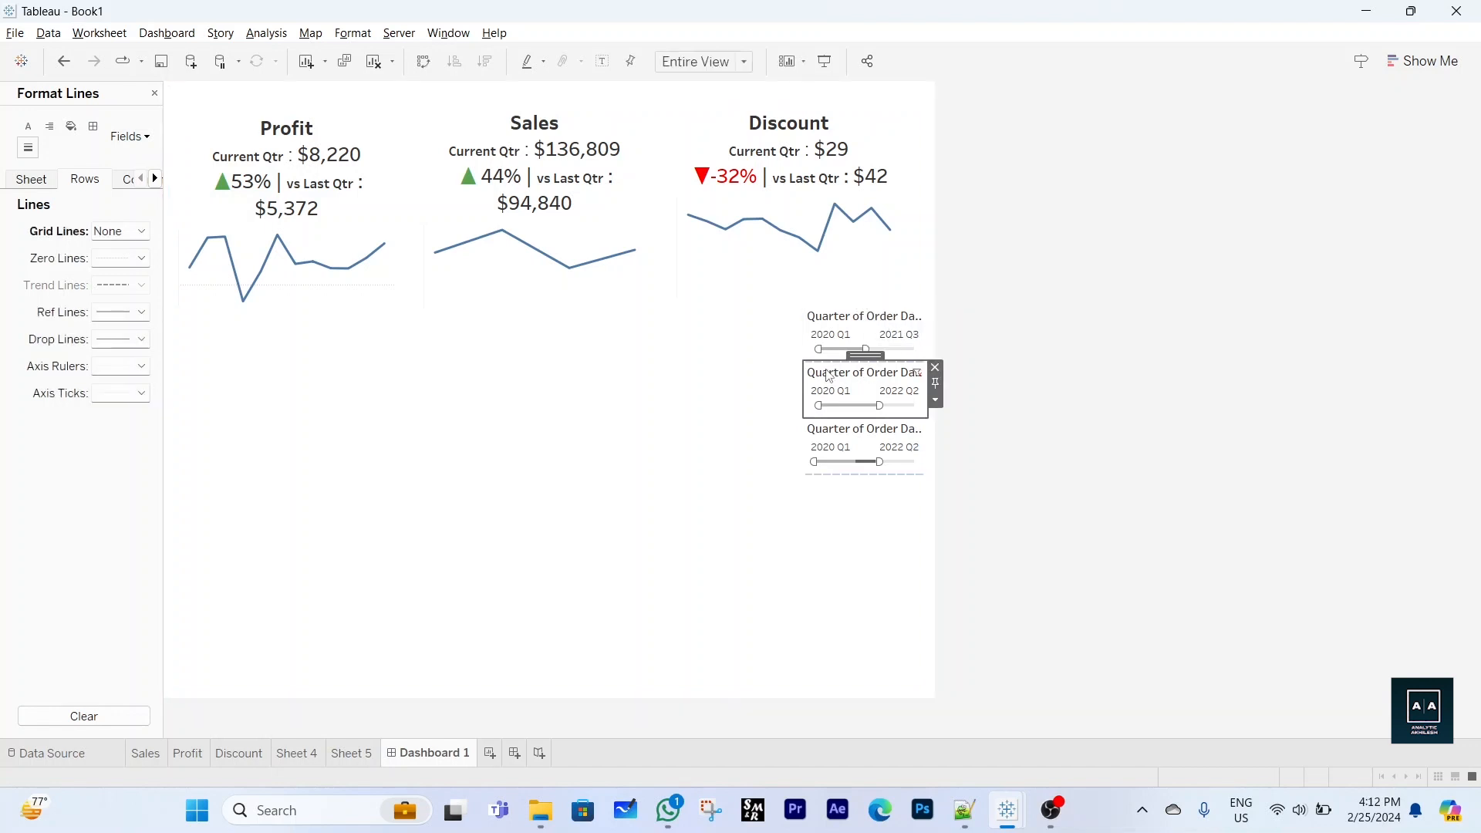
pyautogui.click(859, 316)
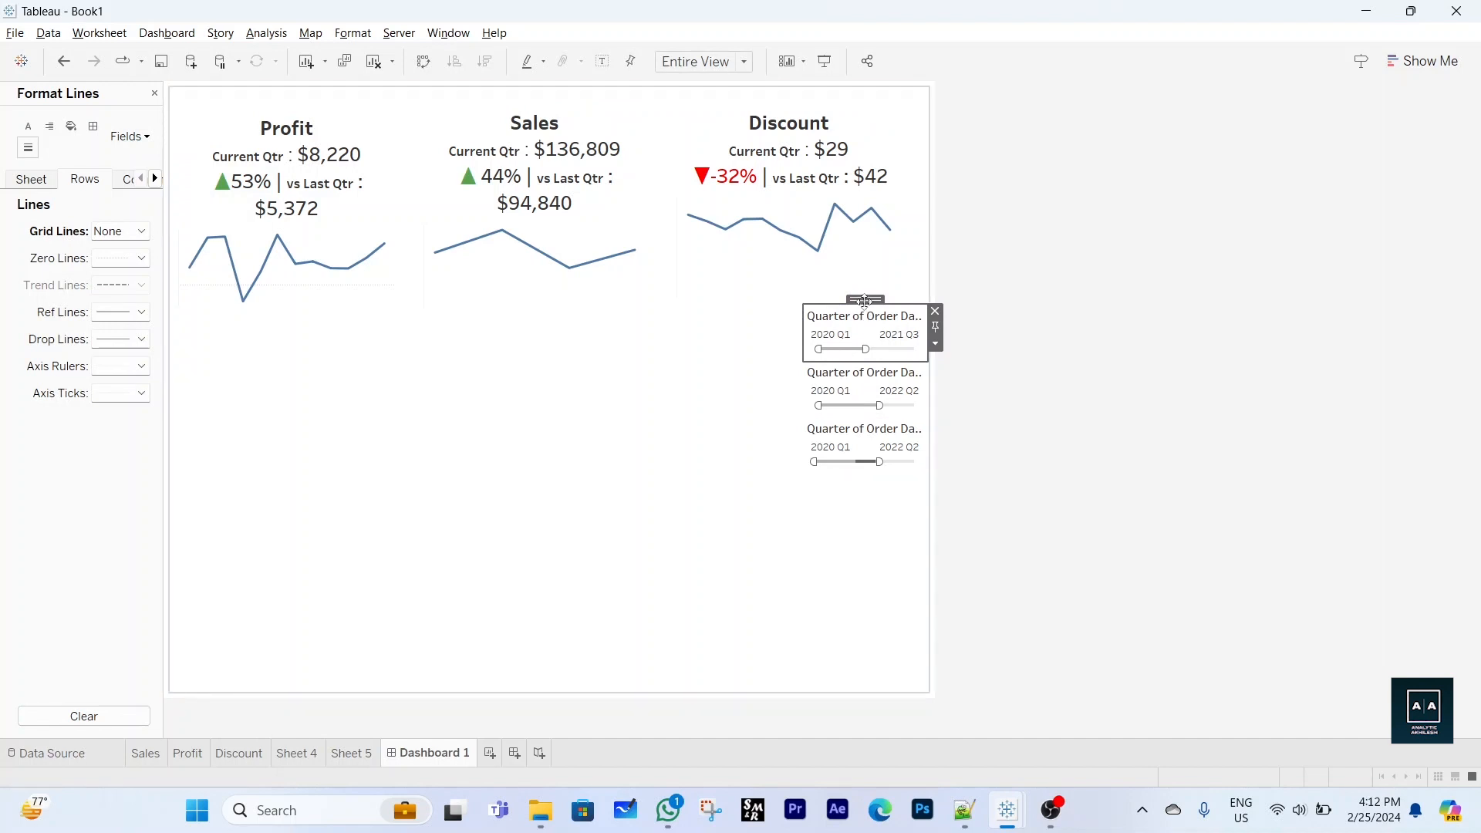
pyautogui.click(935, 310)
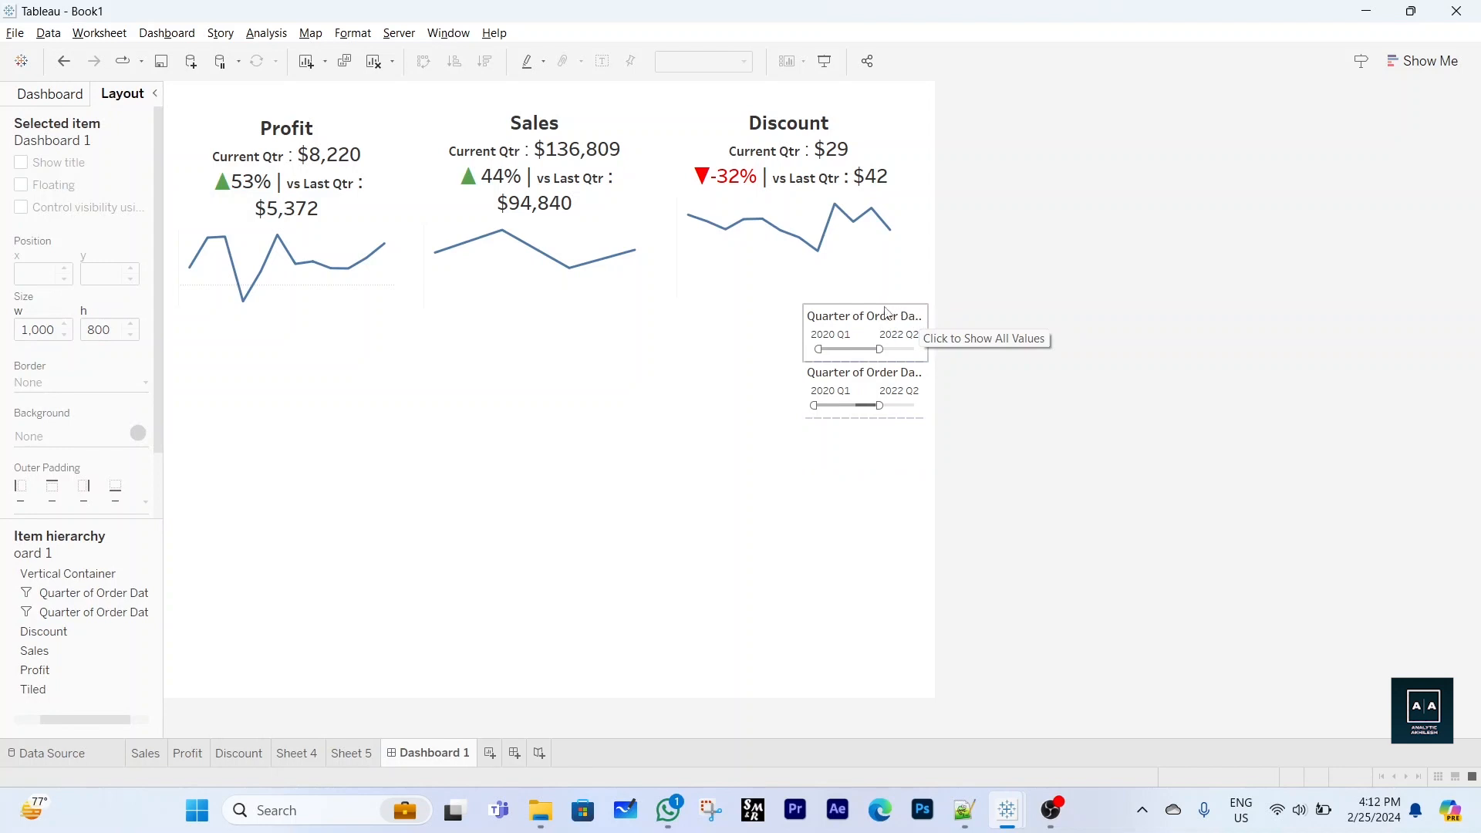
pyautogui.click(887, 313)
pyautogui.click(935, 311)
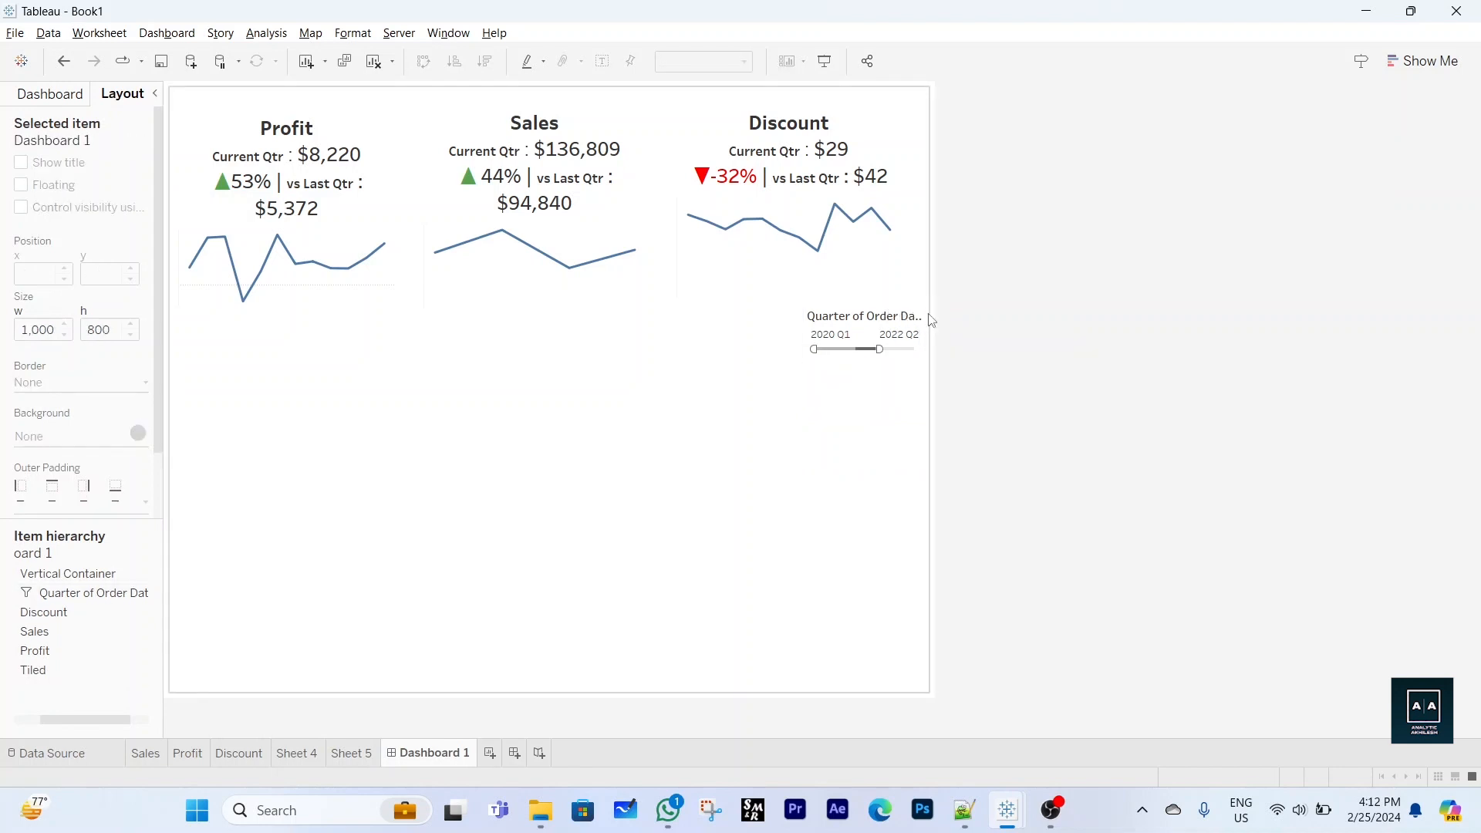
pyautogui.click(912, 317)
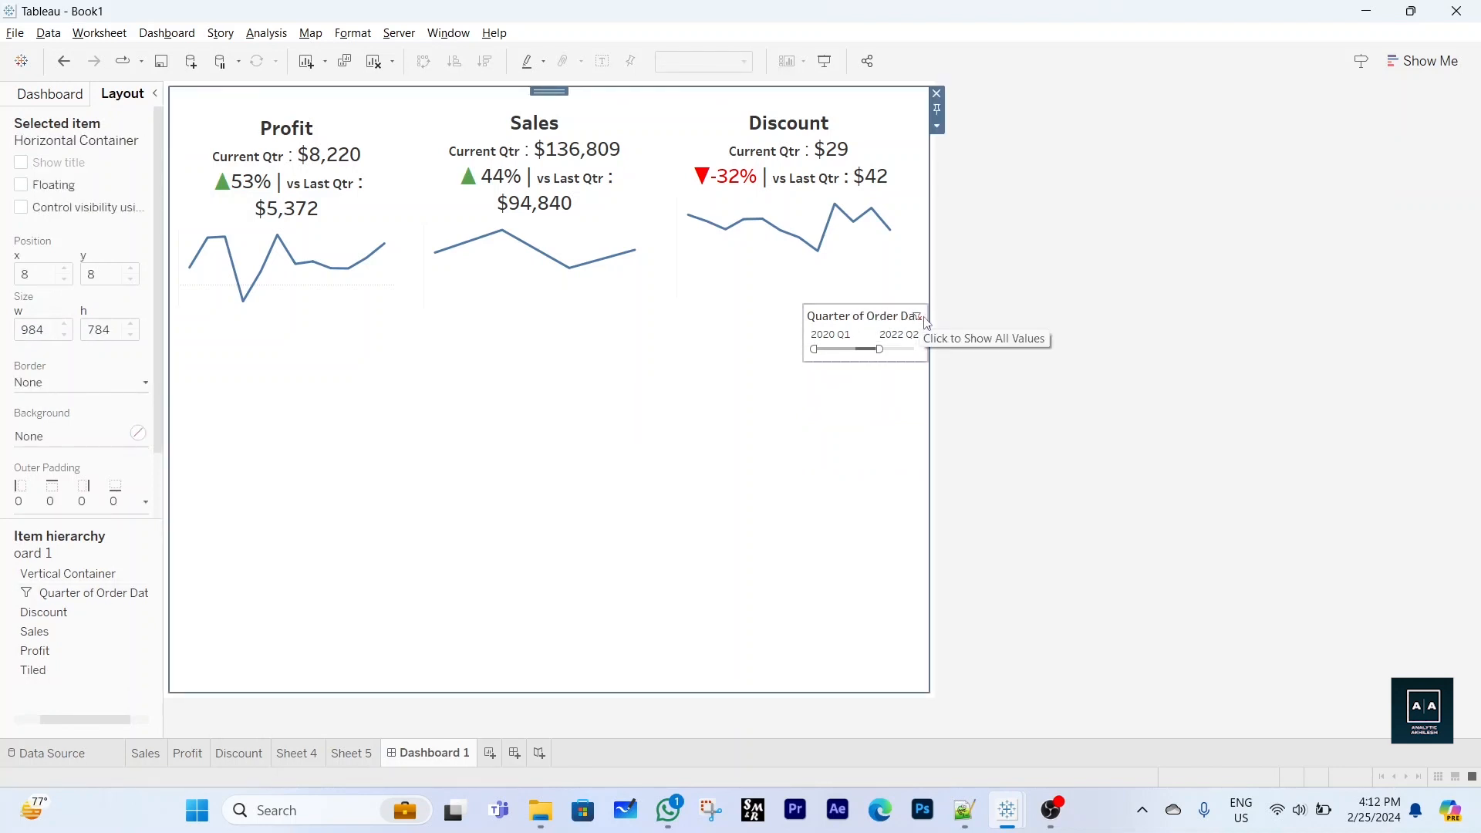
pyautogui.click(883, 316)
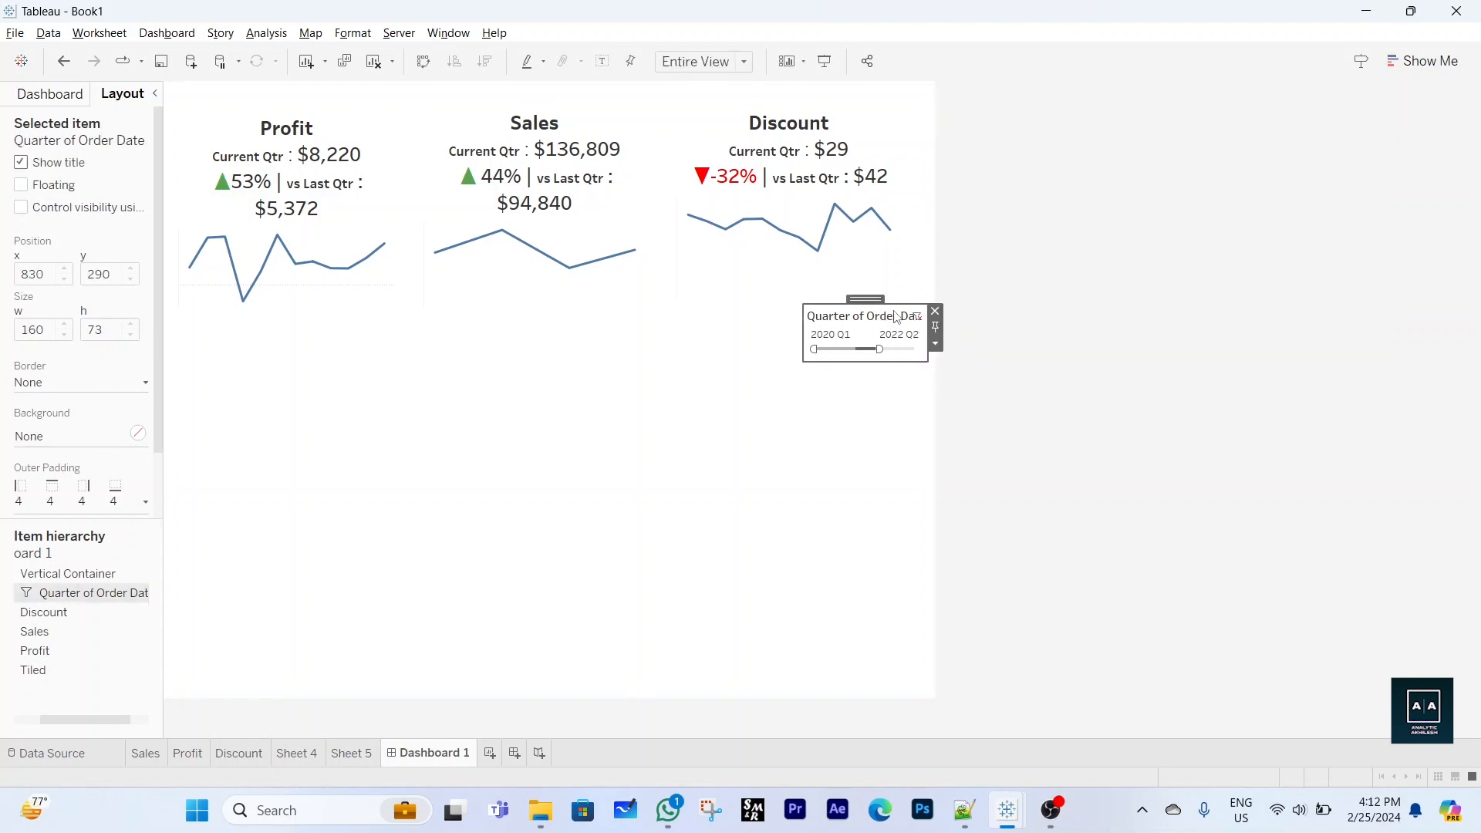
pyautogui.click(935, 310)
pyautogui.click(480, 496)
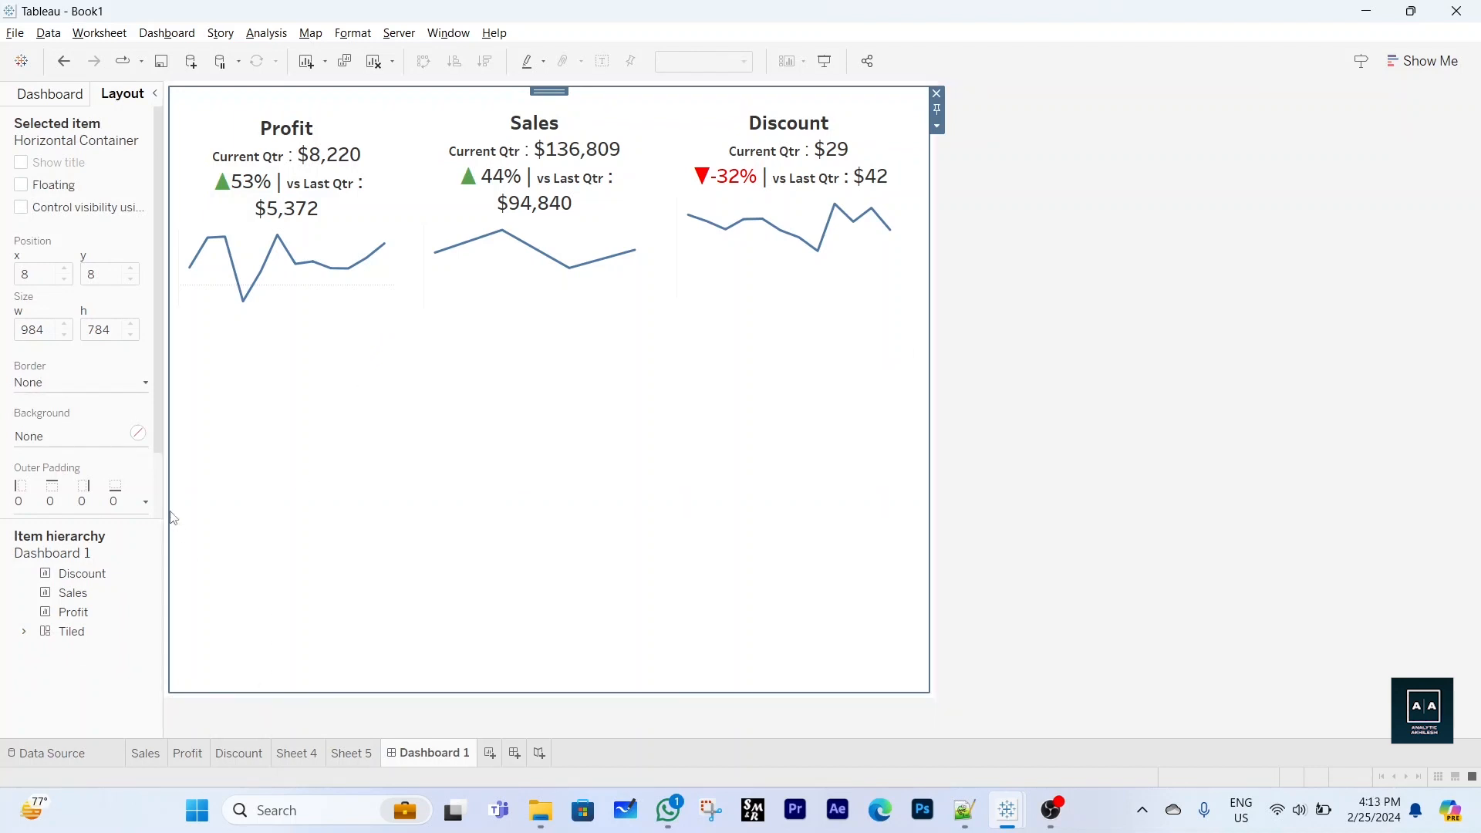
# Try to place Sheet 4 in the empty area below the Profit sheet
pyautogui.click(54, 101)
pyautogui.moveTo(83, 382)
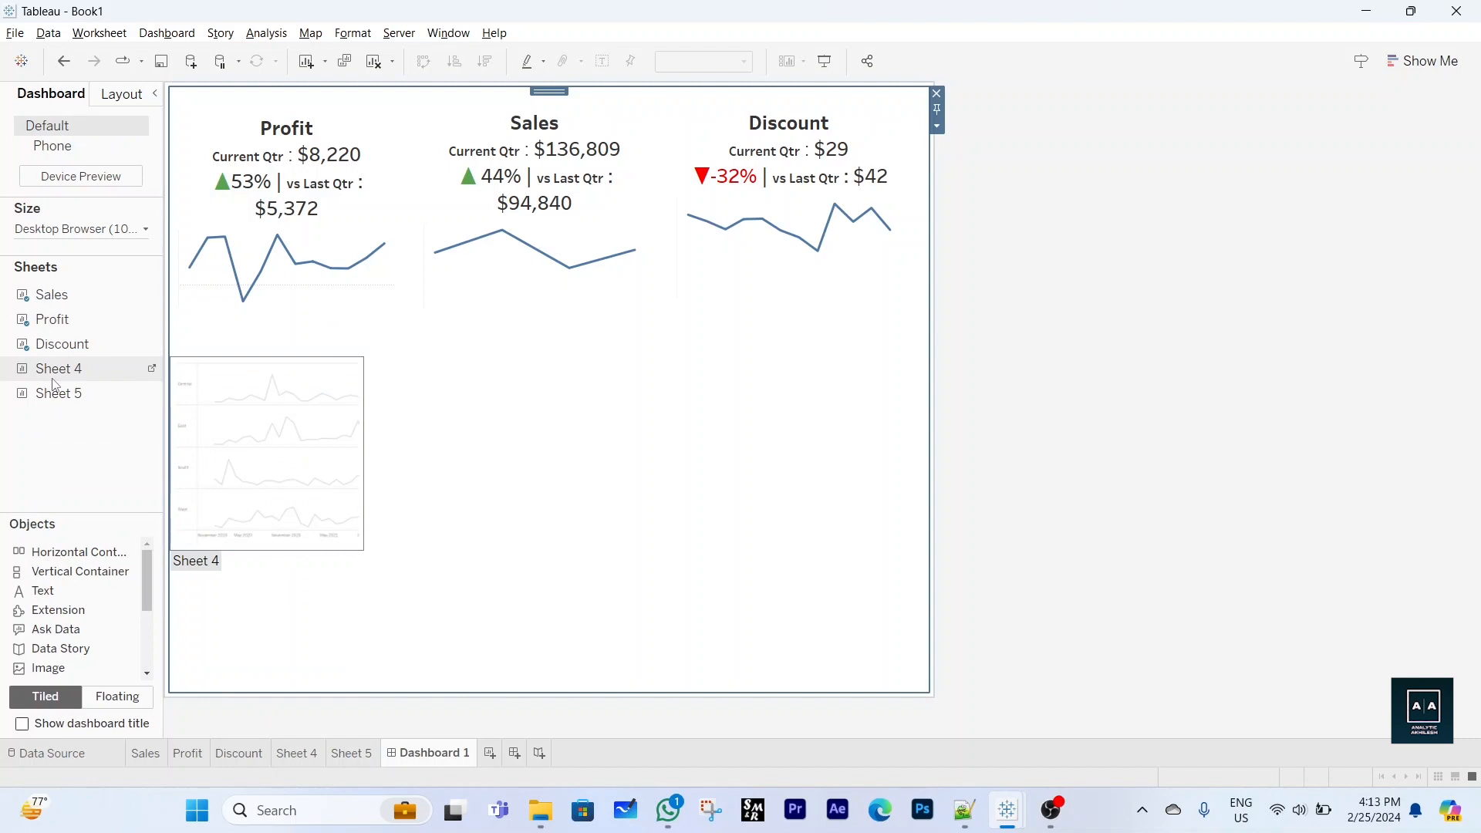
pyautogui.moveTo(57, 371)
pyautogui.mouseDown()
pyautogui.moveTo(203, 384)
pyautogui.moveTo(131, 391)
pyautogui.mouseUp()
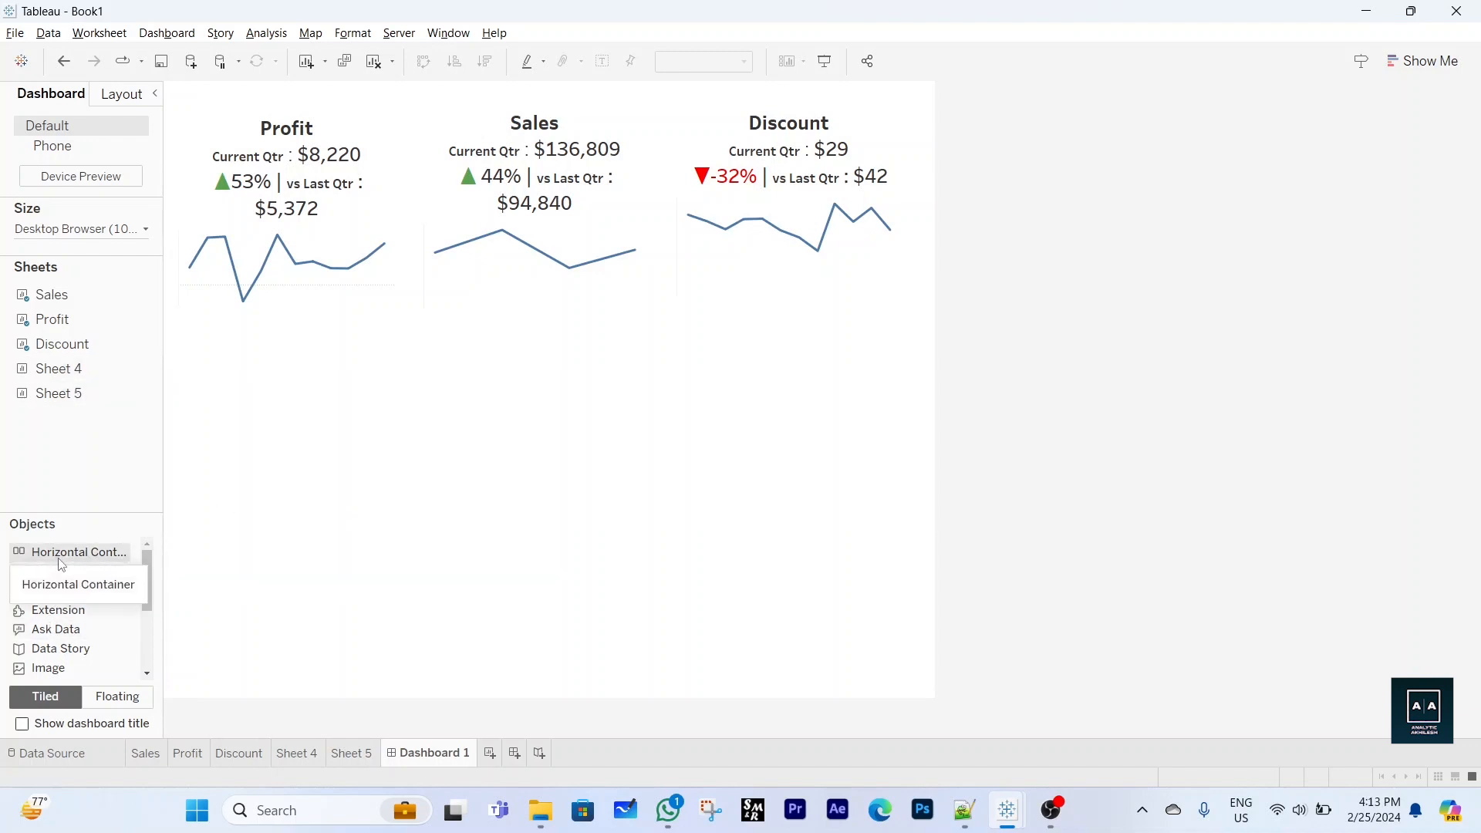
# Add a horizontal container to the dashboard and try to shift it downward below the KPI sheets
pyautogui.moveTo(62, 559); pyautogui.dragTo(206, 527)
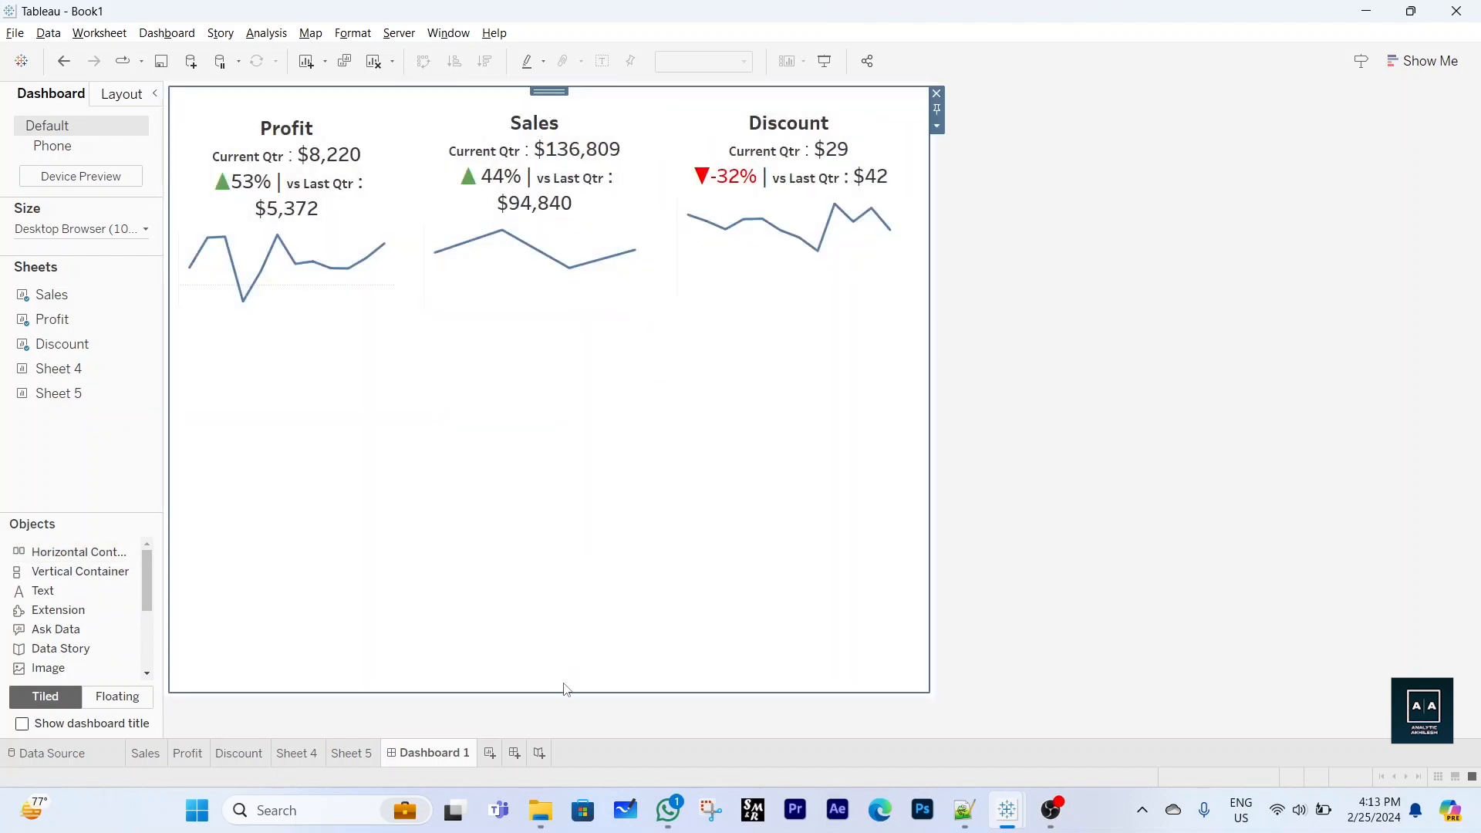
pyautogui.click(937, 126)
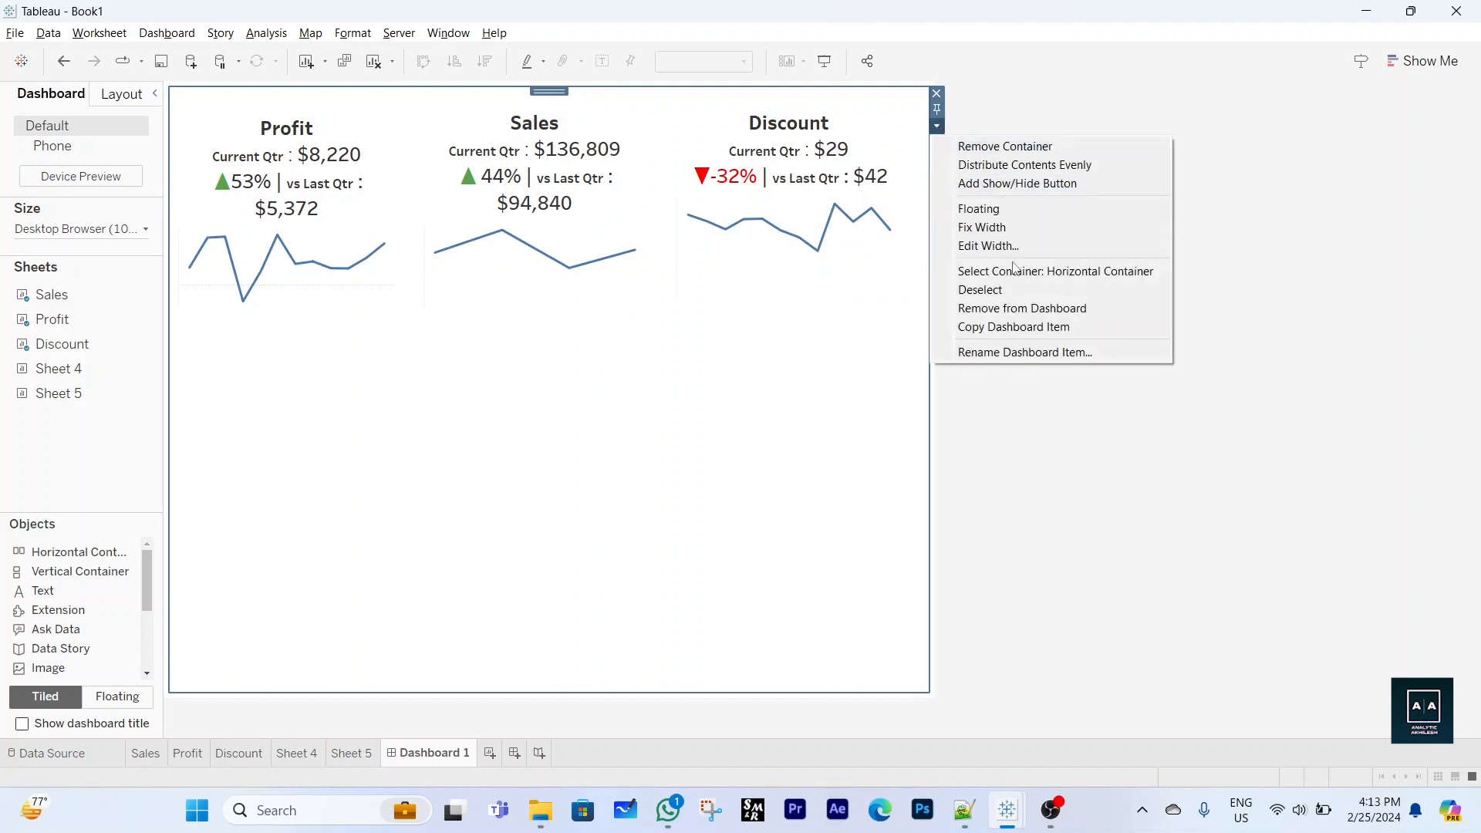
pyautogui.click(1034, 273)
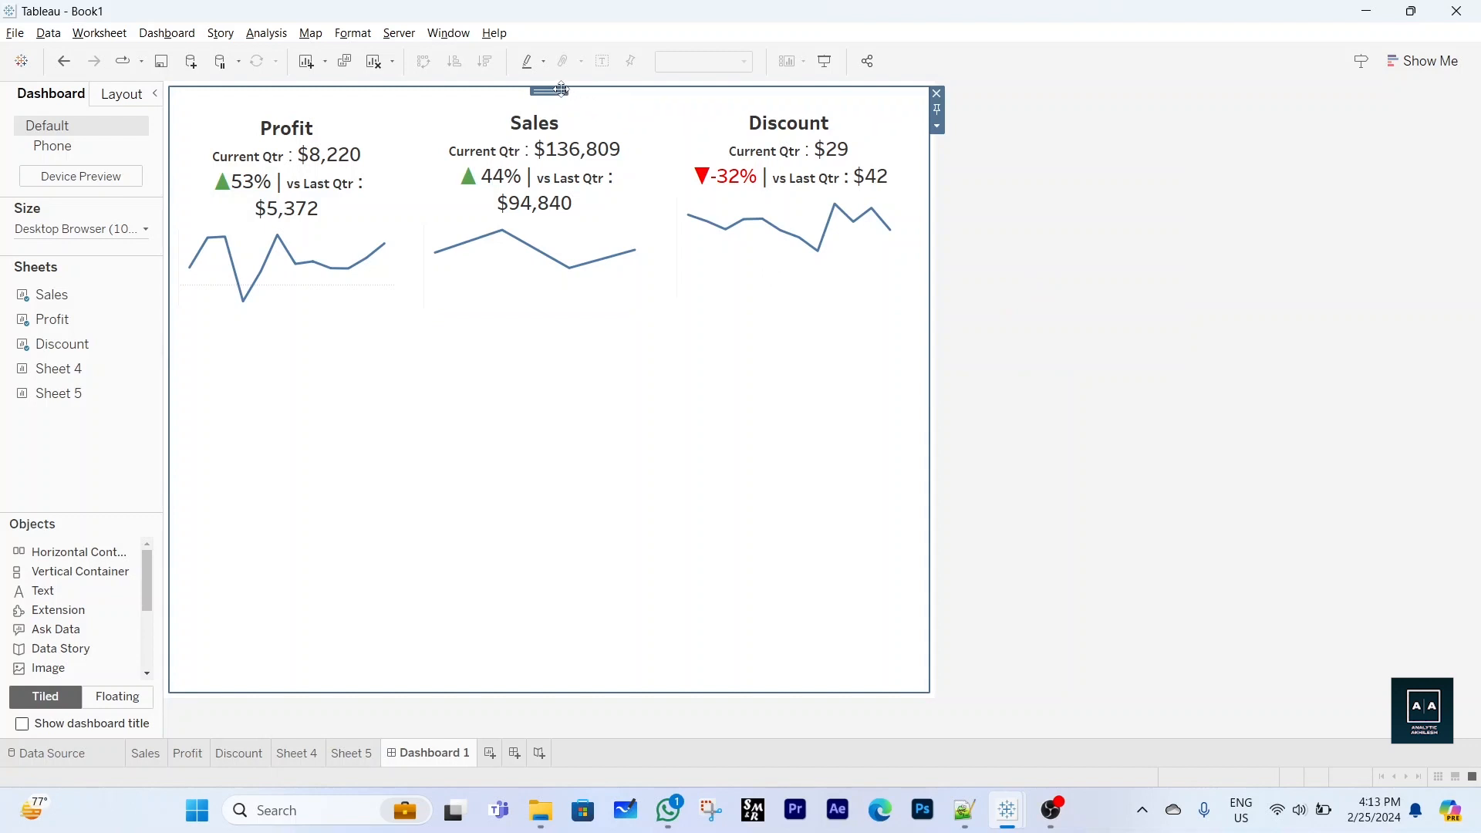
pyautogui.moveTo(562, 91); pyautogui.dragTo(566, 138)
pyautogui.moveTo(545, 354); pyautogui.dragTo(545, 386)
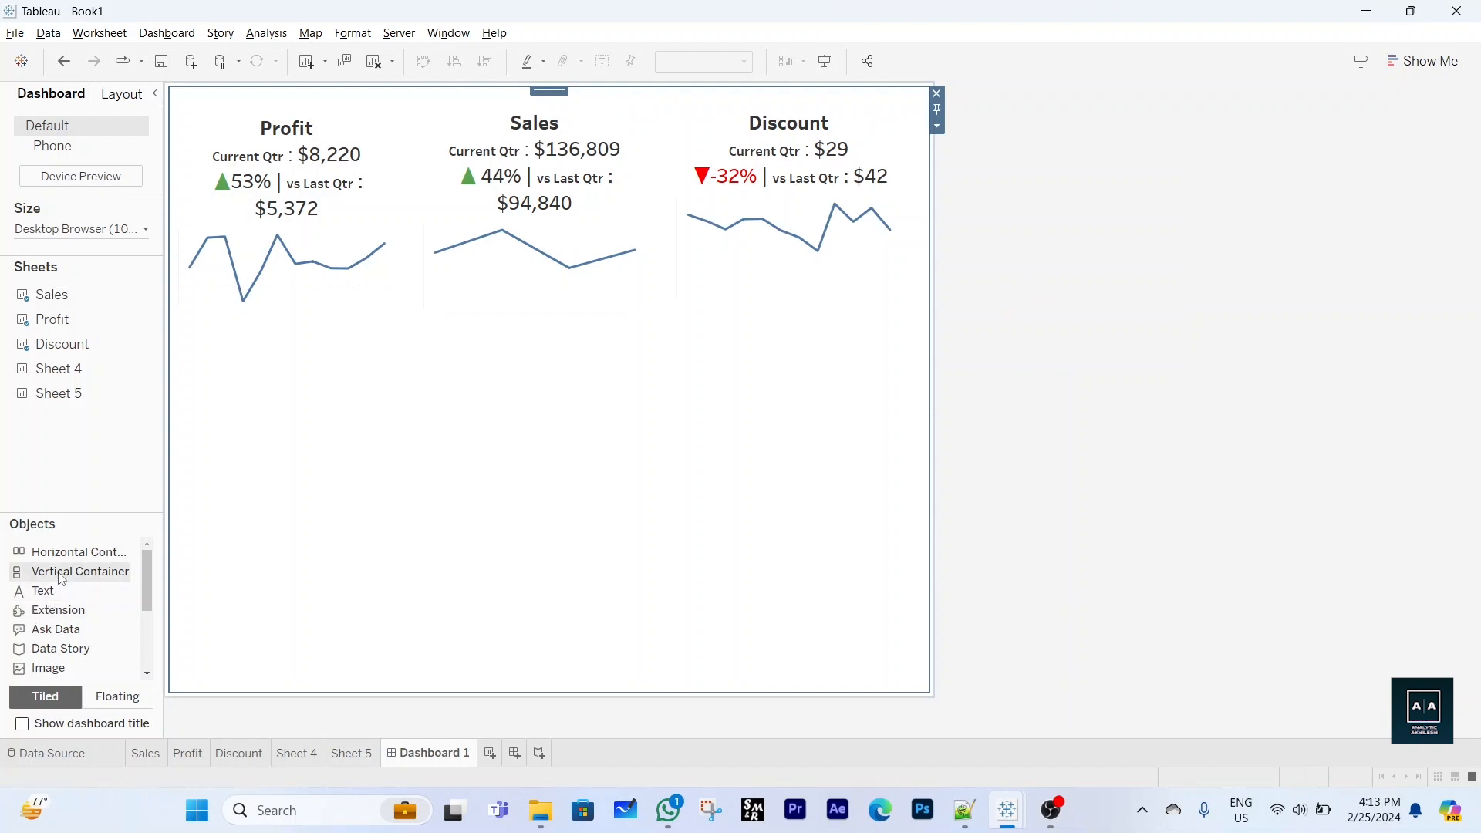
# Add a full-width horizontal container across the lower half of the dashboard, below the three KPI sheets
pyautogui.moveTo(66, 561); pyautogui.dragTo(294, 558)
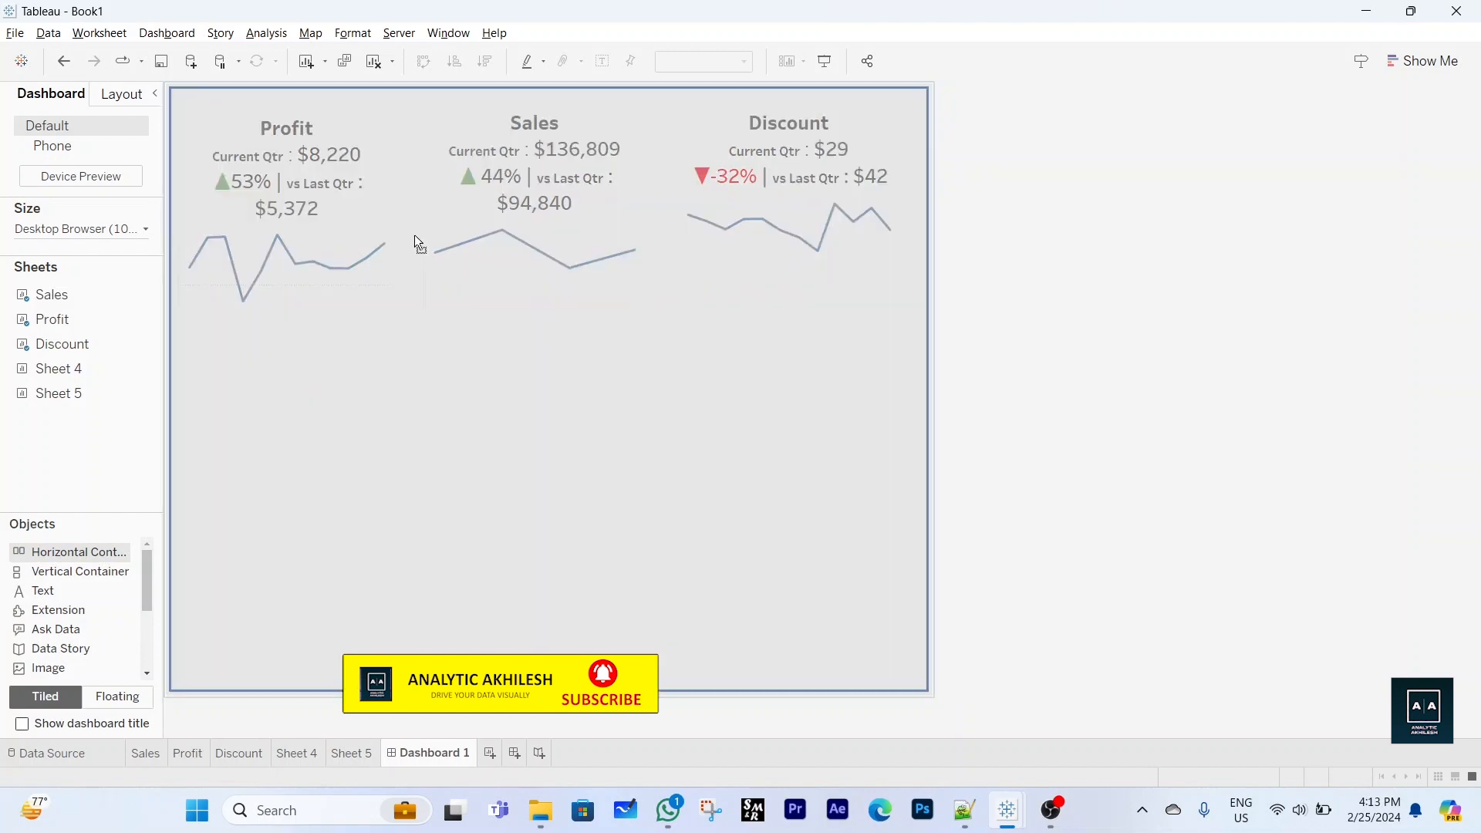
pyautogui.moveTo(414, 236)
pyautogui.mouseDown()
pyautogui.moveTo(429, 151)
pyautogui.moveTo(437, 361)
pyautogui.mouseUp()
pyautogui.moveTo(423, 607); pyautogui.dragTo(306, 673)
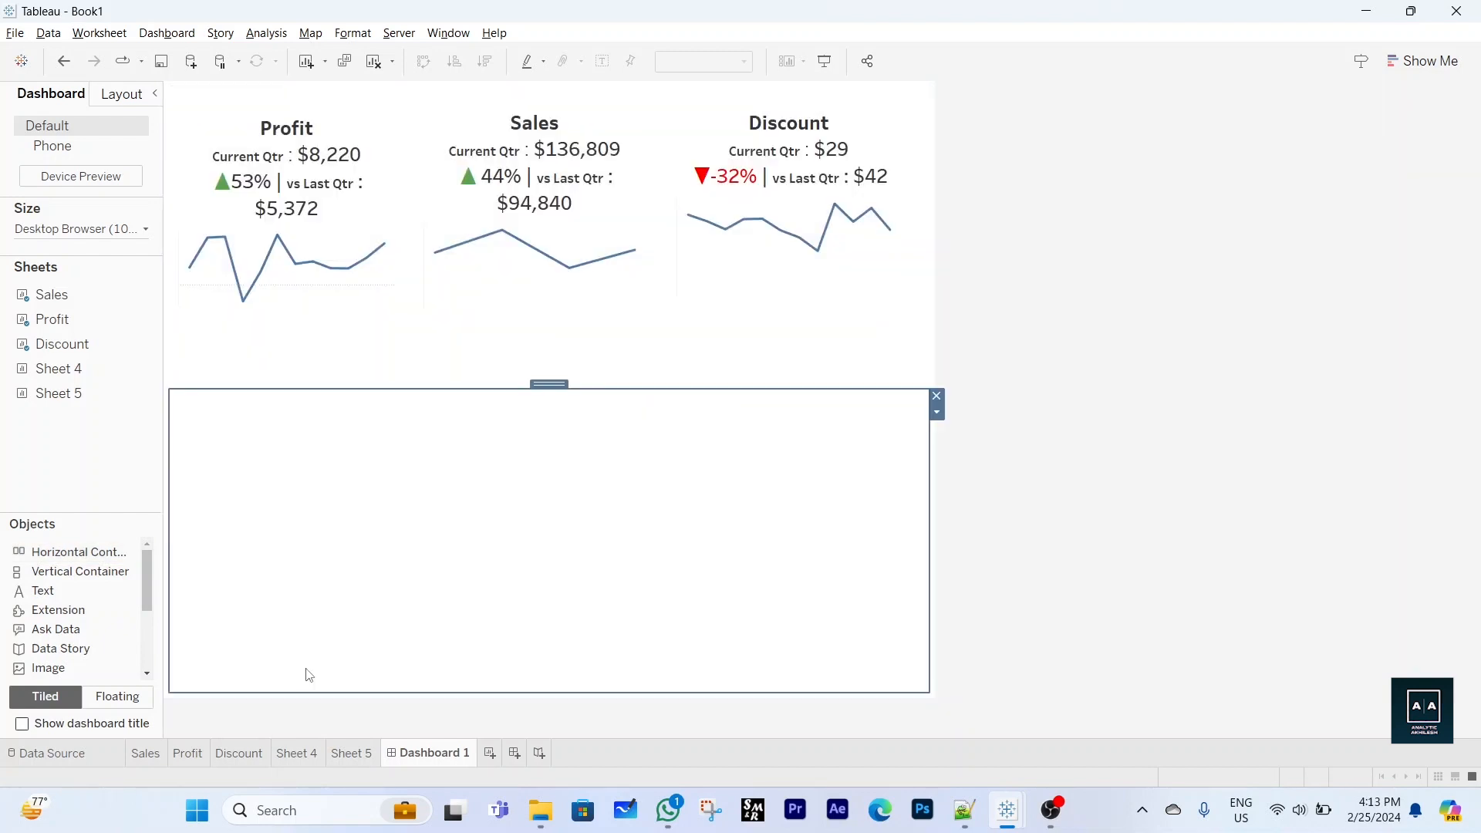
# Place Sheet 4 in the lower container with Sheet 5 on its left, and raise the container's upper edge toward the KPI sheets
pyautogui.moveTo(69, 370)
pyautogui.mouseDown()
pyautogui.moveTo(122, 424)
pyautogui.moveTo(261, 507)
pyautogui.mouseUp()
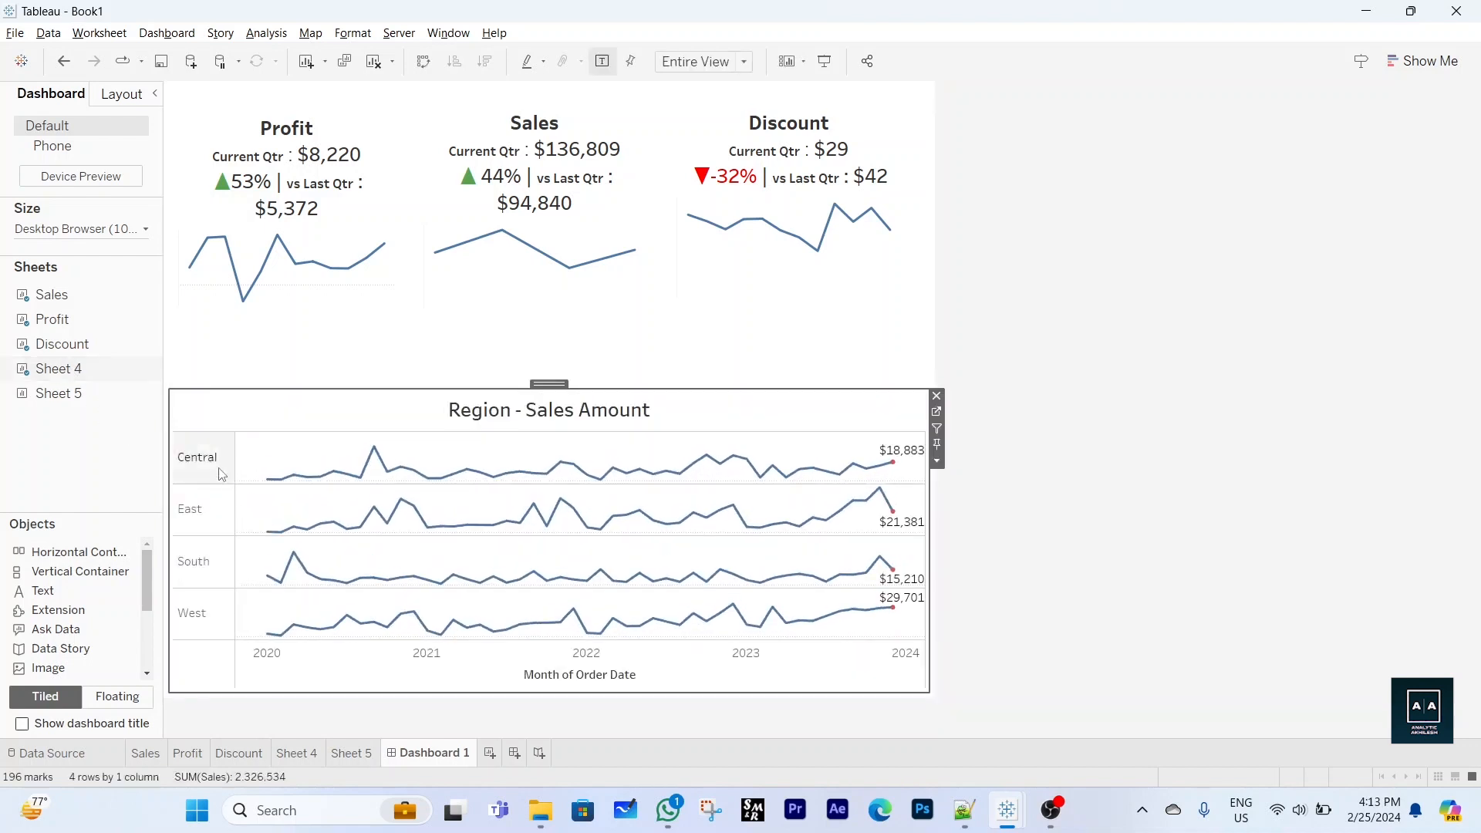
pyautogui.moveTo(90, 410)
pyautogui.moveTo(59, 395); pyautogui.dragTo(300, 537)
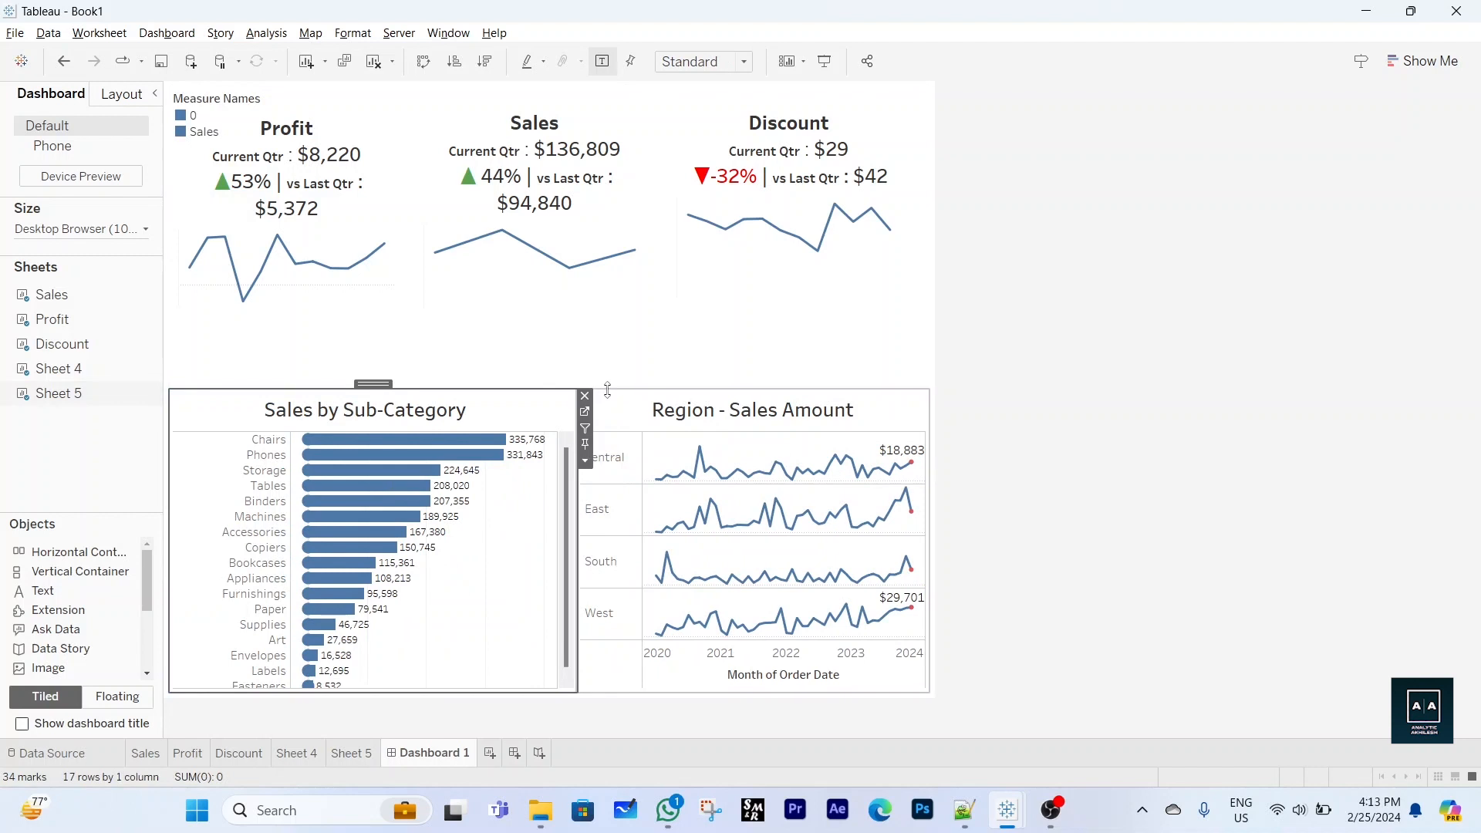
pyautogui.moveTo(605, 387); pyautogui.dragTo(606, 325)
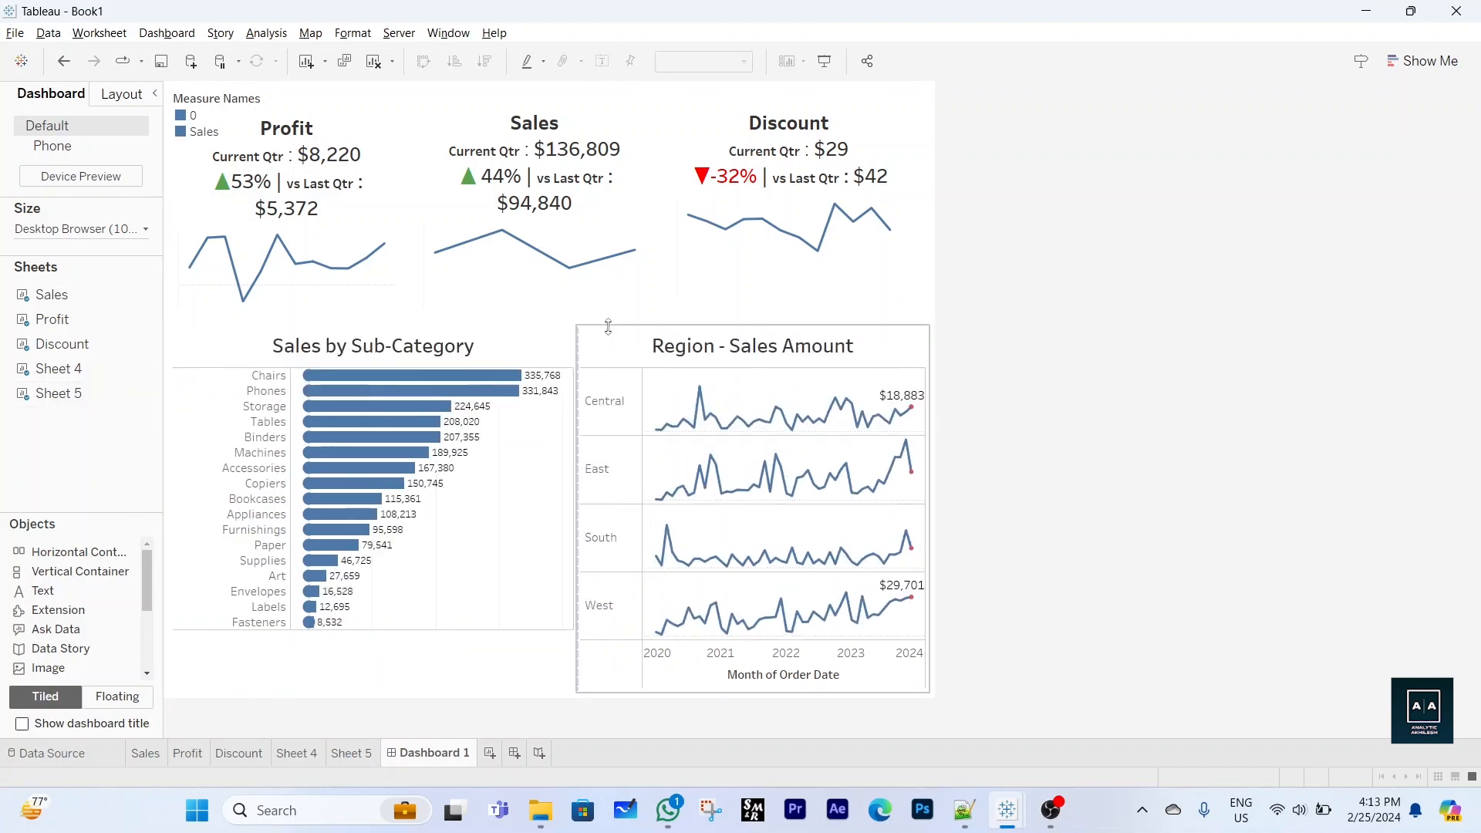
# Hide the Month of Order Date axis of the Region - Sales Amount chart and widen that chart toward the Sub-Category bars
pyautogui.rightClick(742, 660)
pyautogui.click(797, 761)
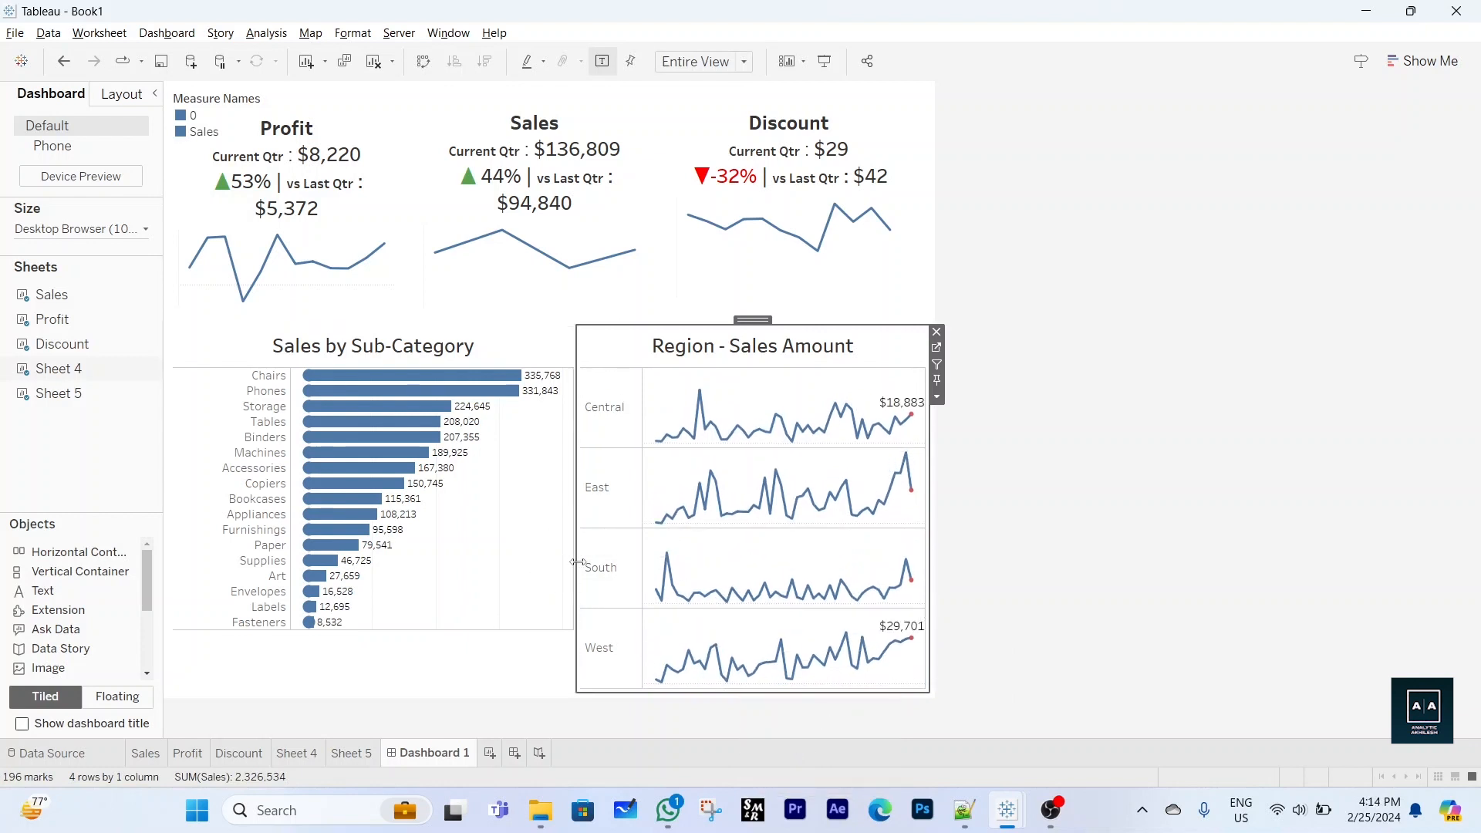
pyautogui.moveTo(577, 563); pyautogui.dragTo(528, 562)
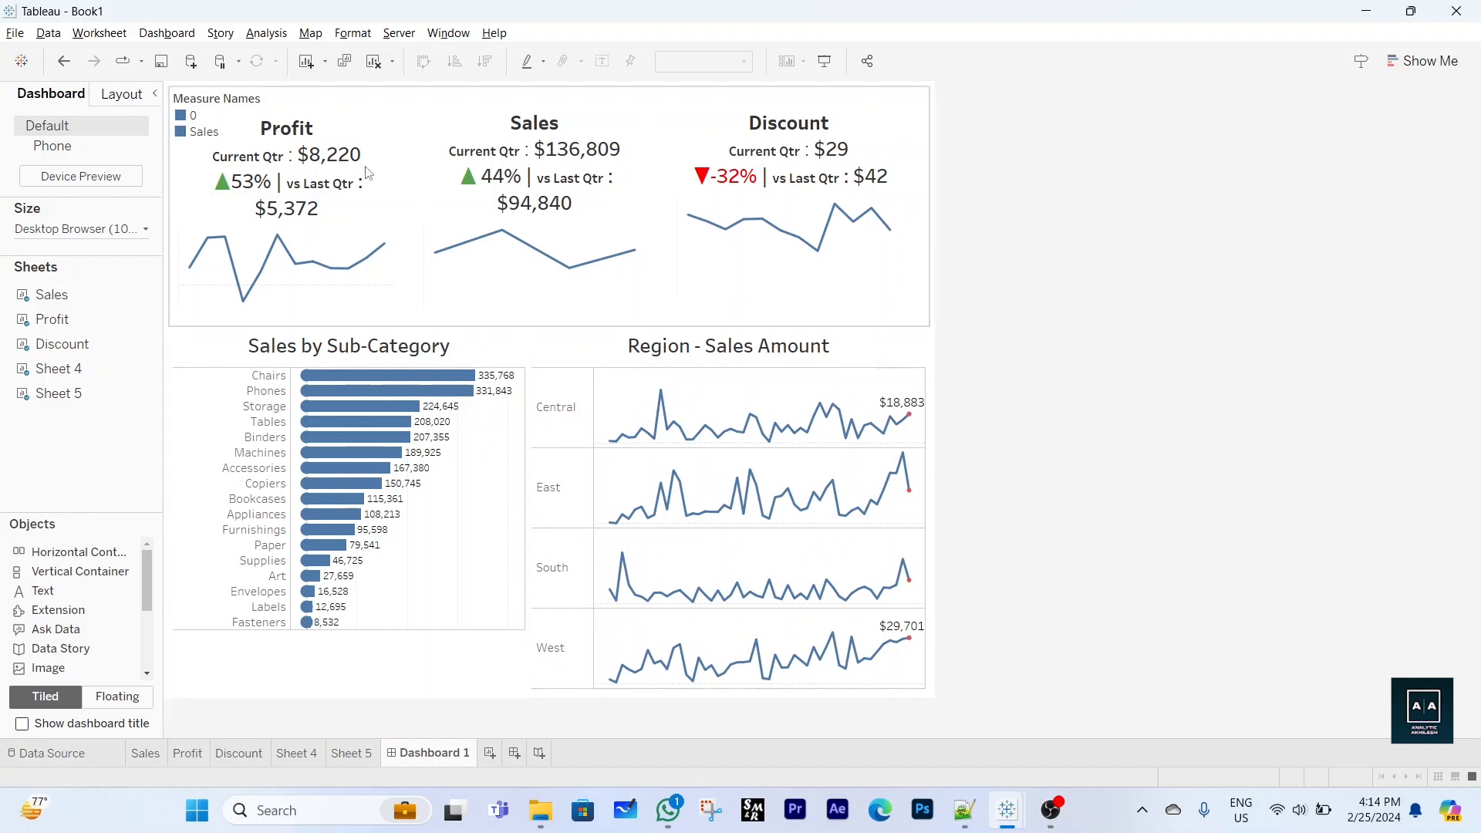
# Try removing the Measure Names legend from the dashboard, and undo the removal
pyautogui.click(118, 96)
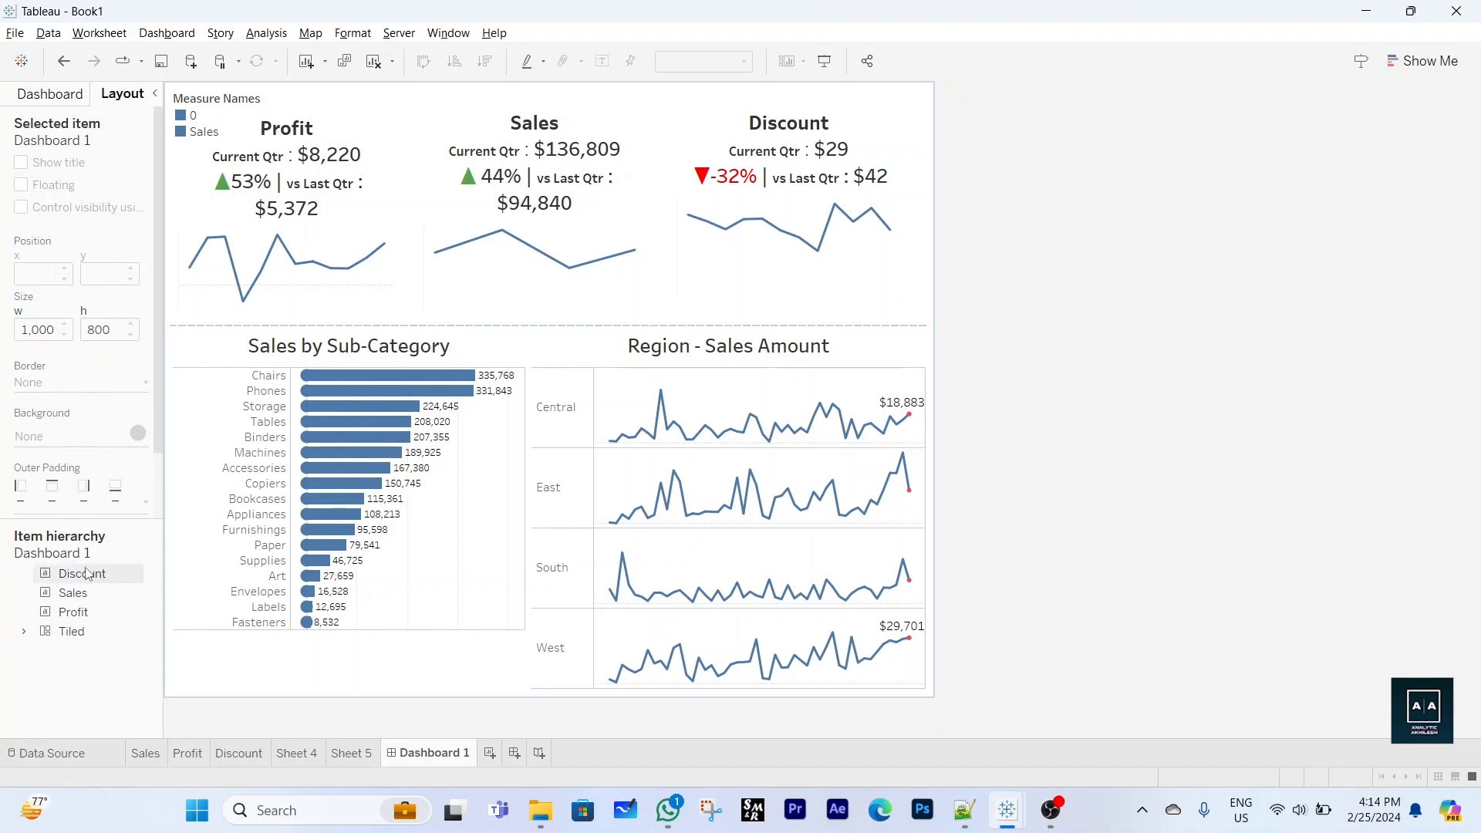
pyautogui.scroll(-2, 56, 496)
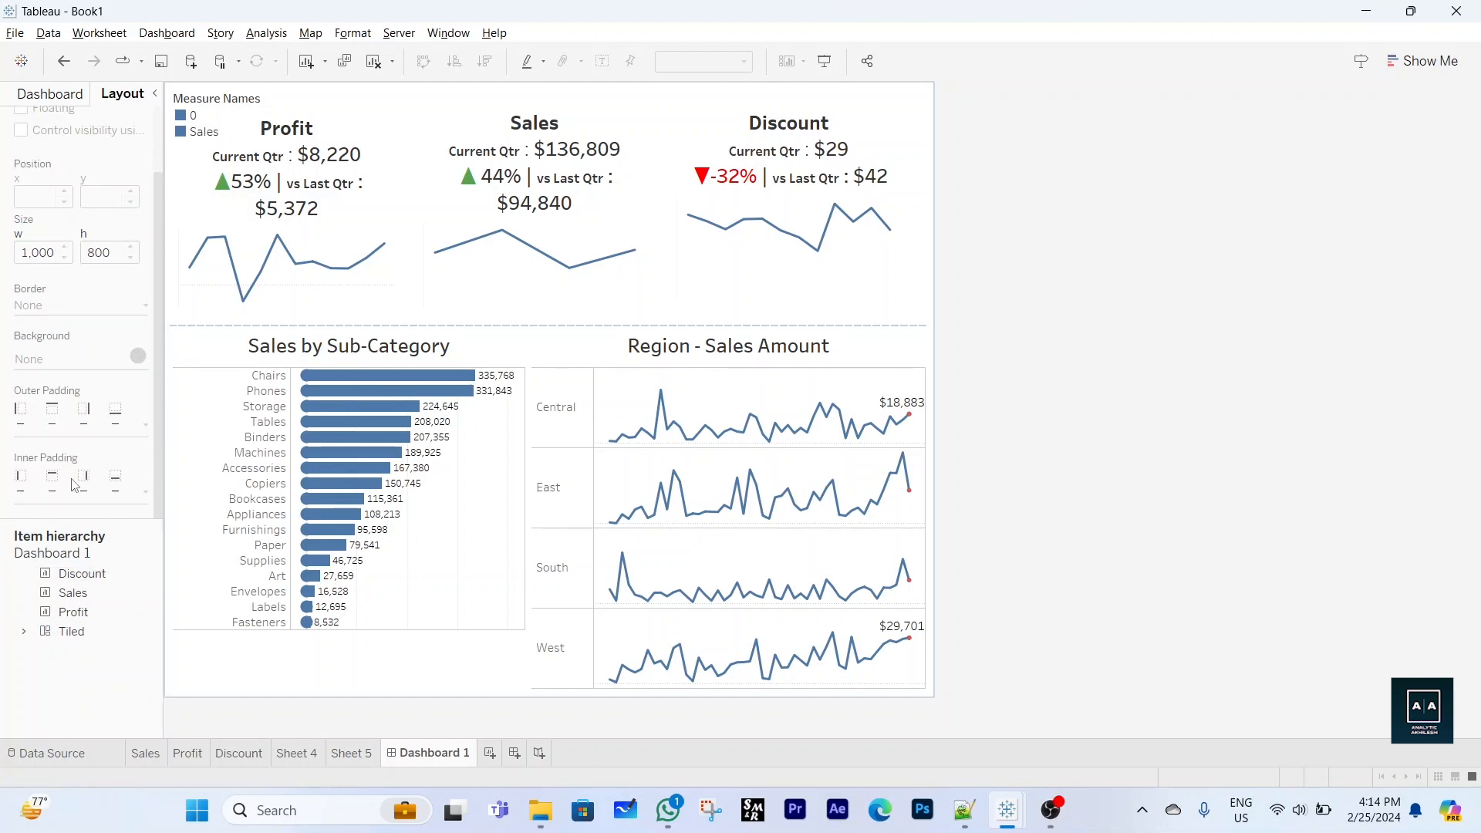
pyautogui.scroll(2, 74, 484)
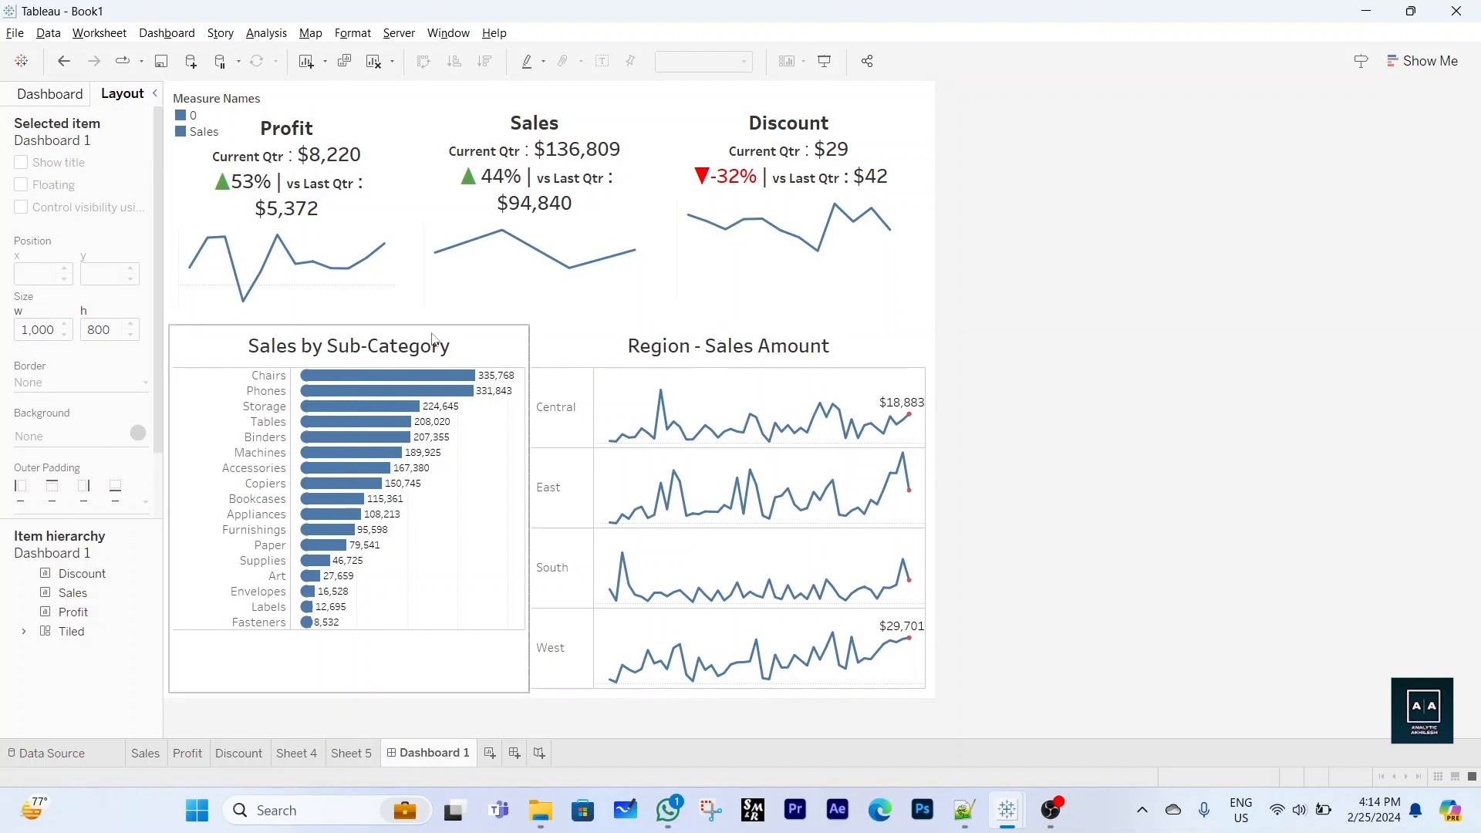
pyautogui.click(198, 108)
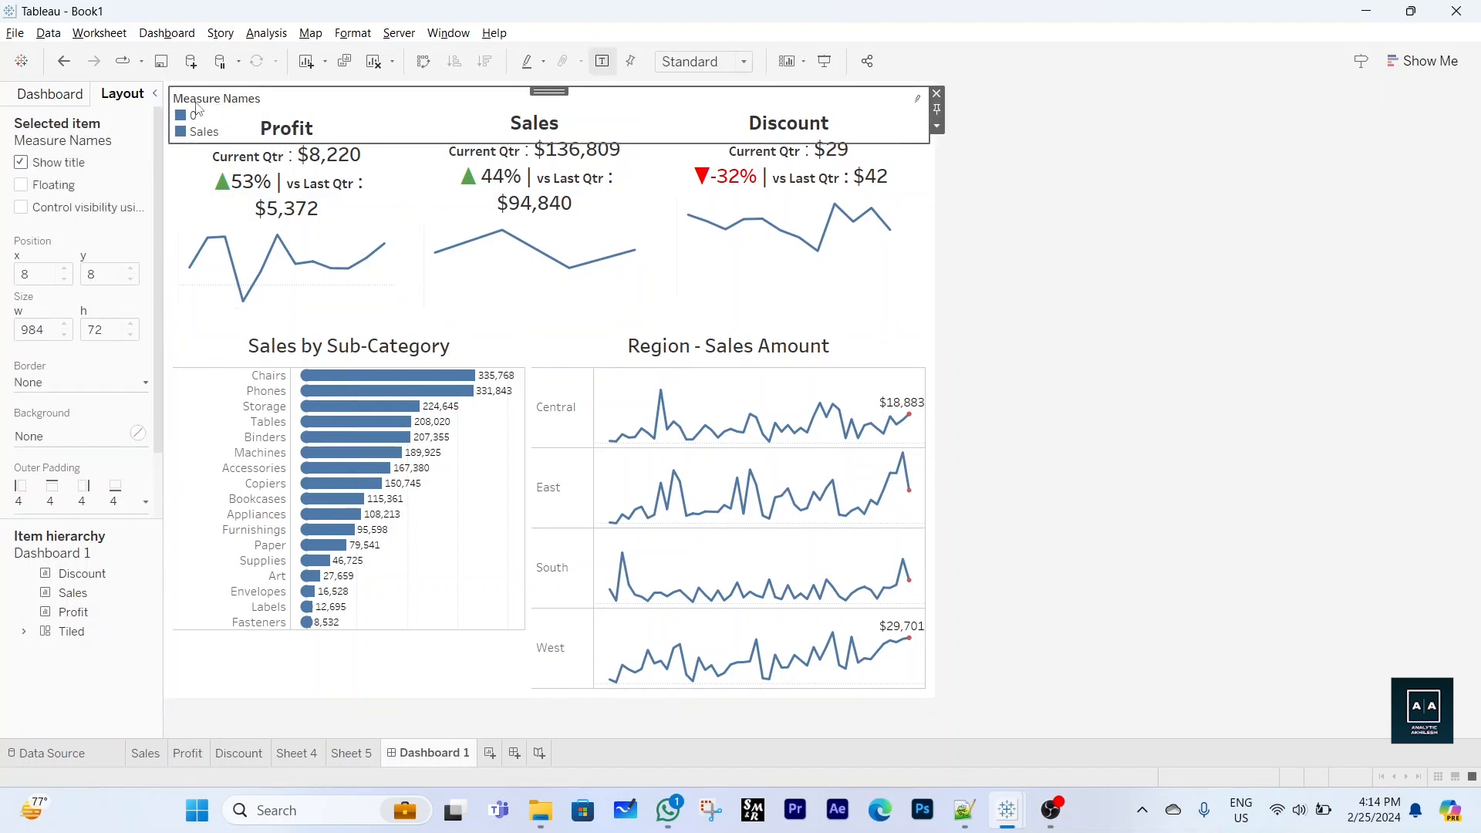
pyautogui.click(938, 94)
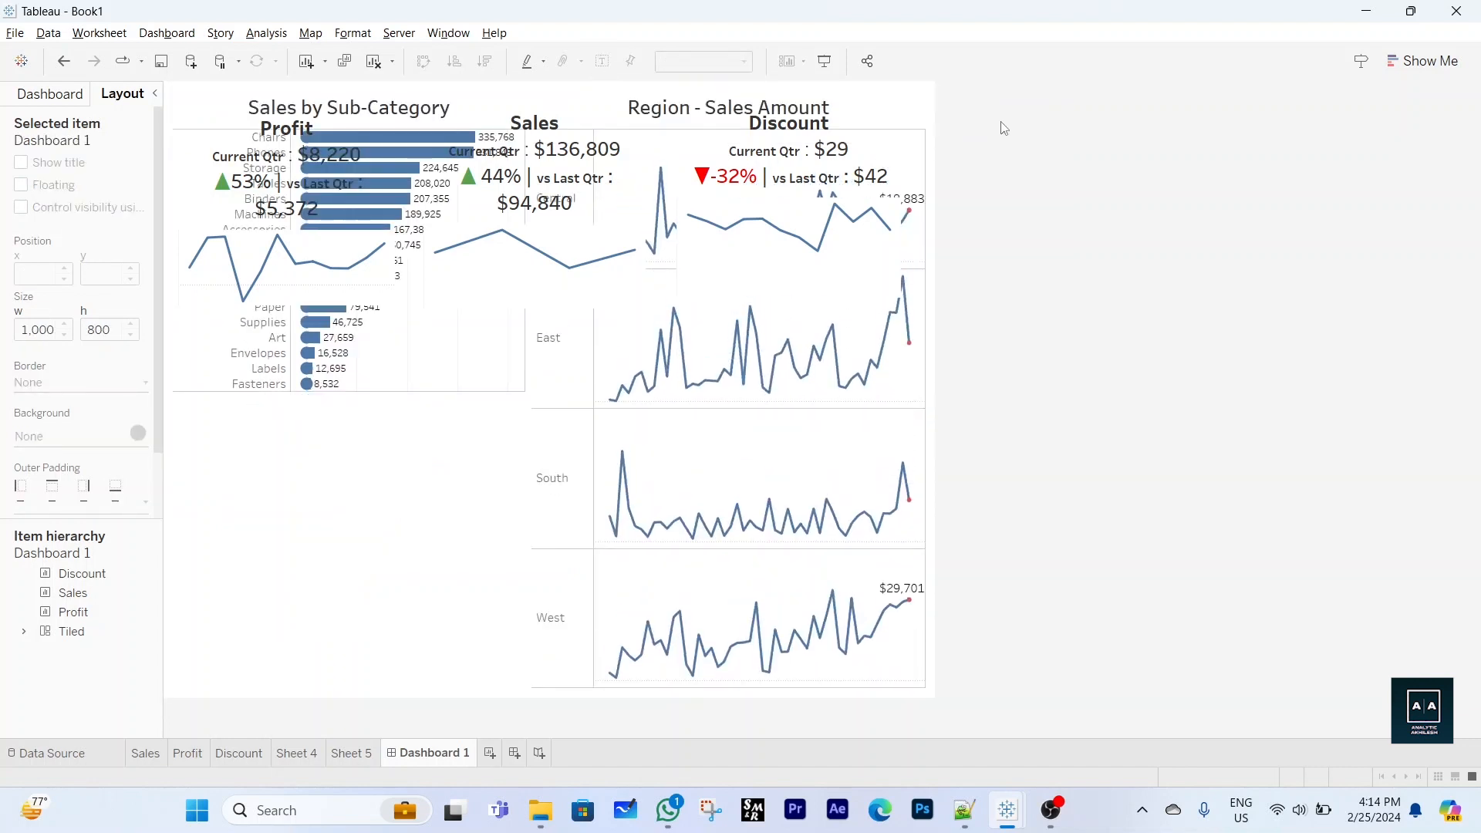
pyautogui.hotkey('ctrl', 'z')
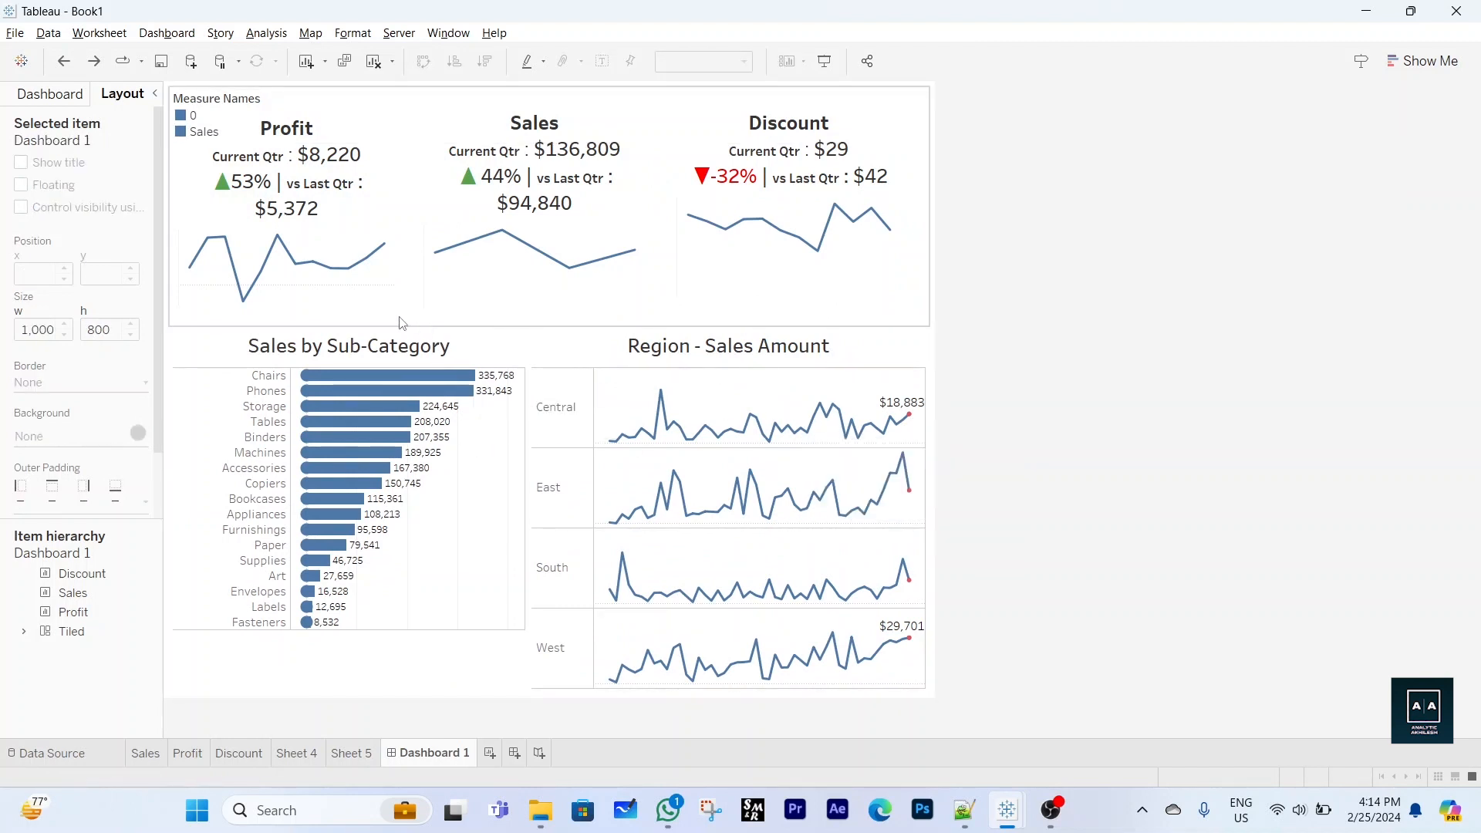
# Try to reposition the Measure Names legend, and remove it from the dashboard
pyautogui.click(224, 102)
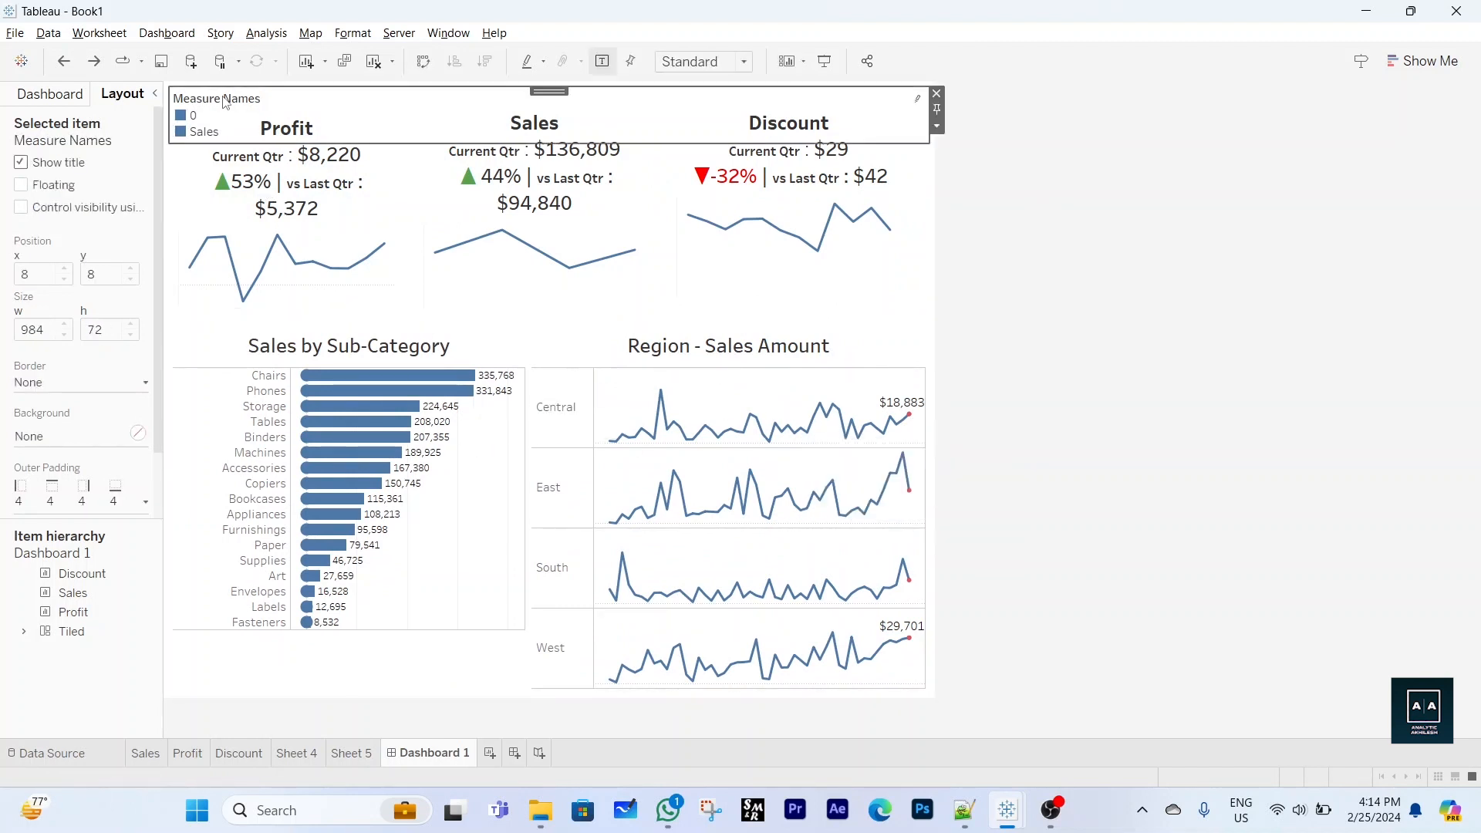
pyautogui.moveTo(537, 92); pyautogui.dragTo(526, 214)
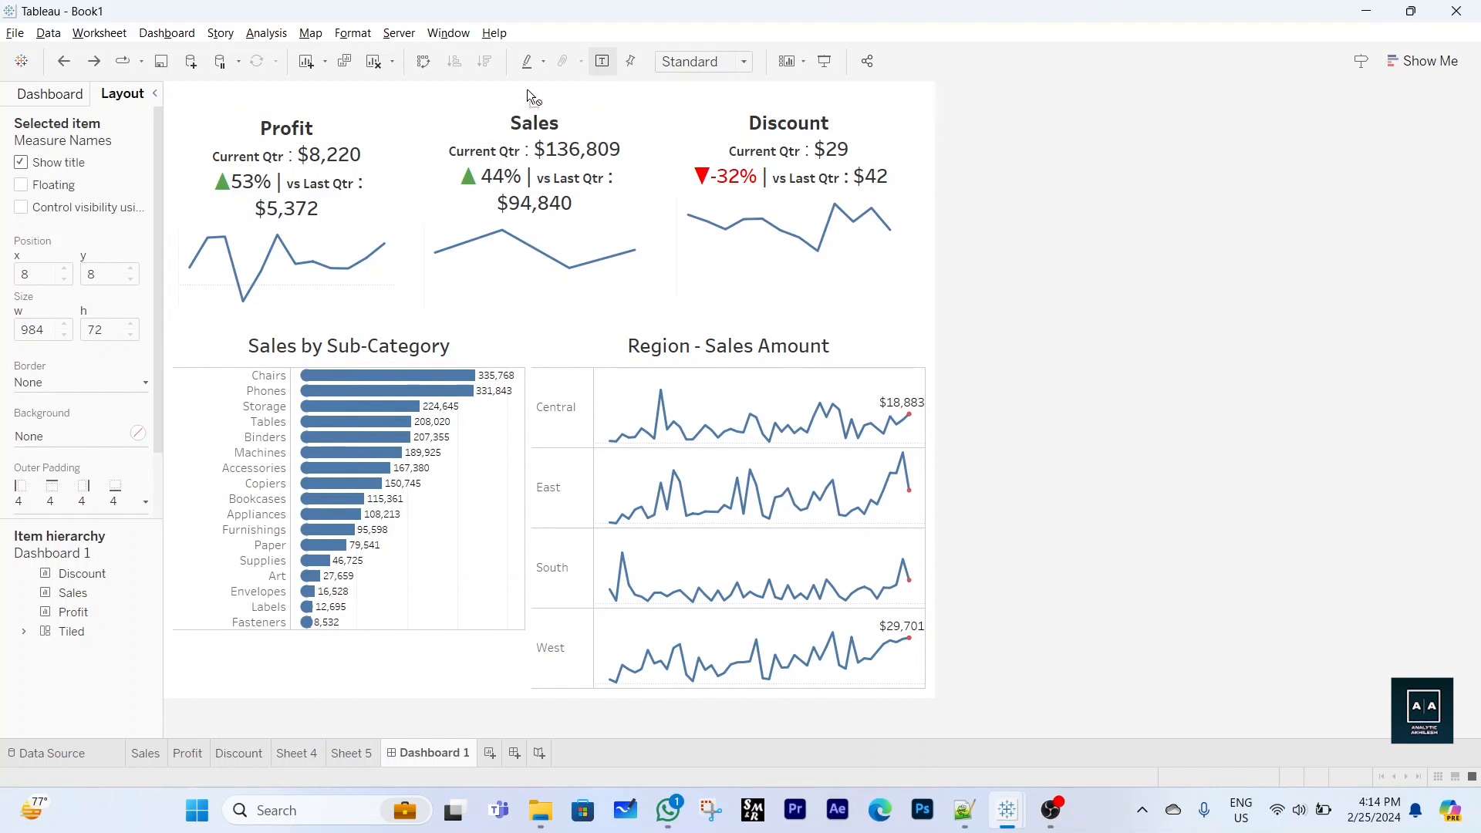
pyautogui.moveTo(527, 93); pyautogui.dragTo(527, 90)
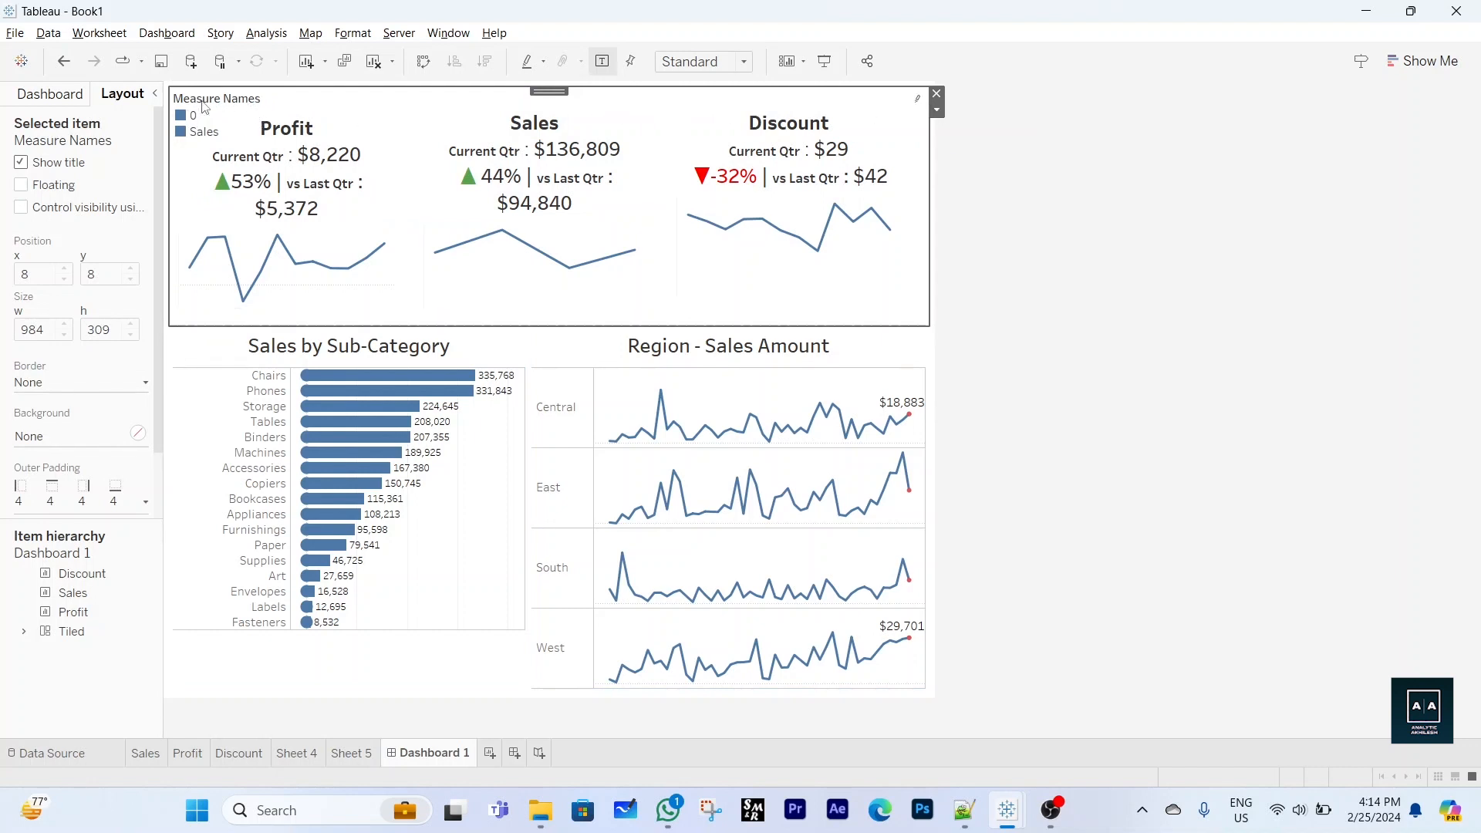
pyautogui.click(937, 94)
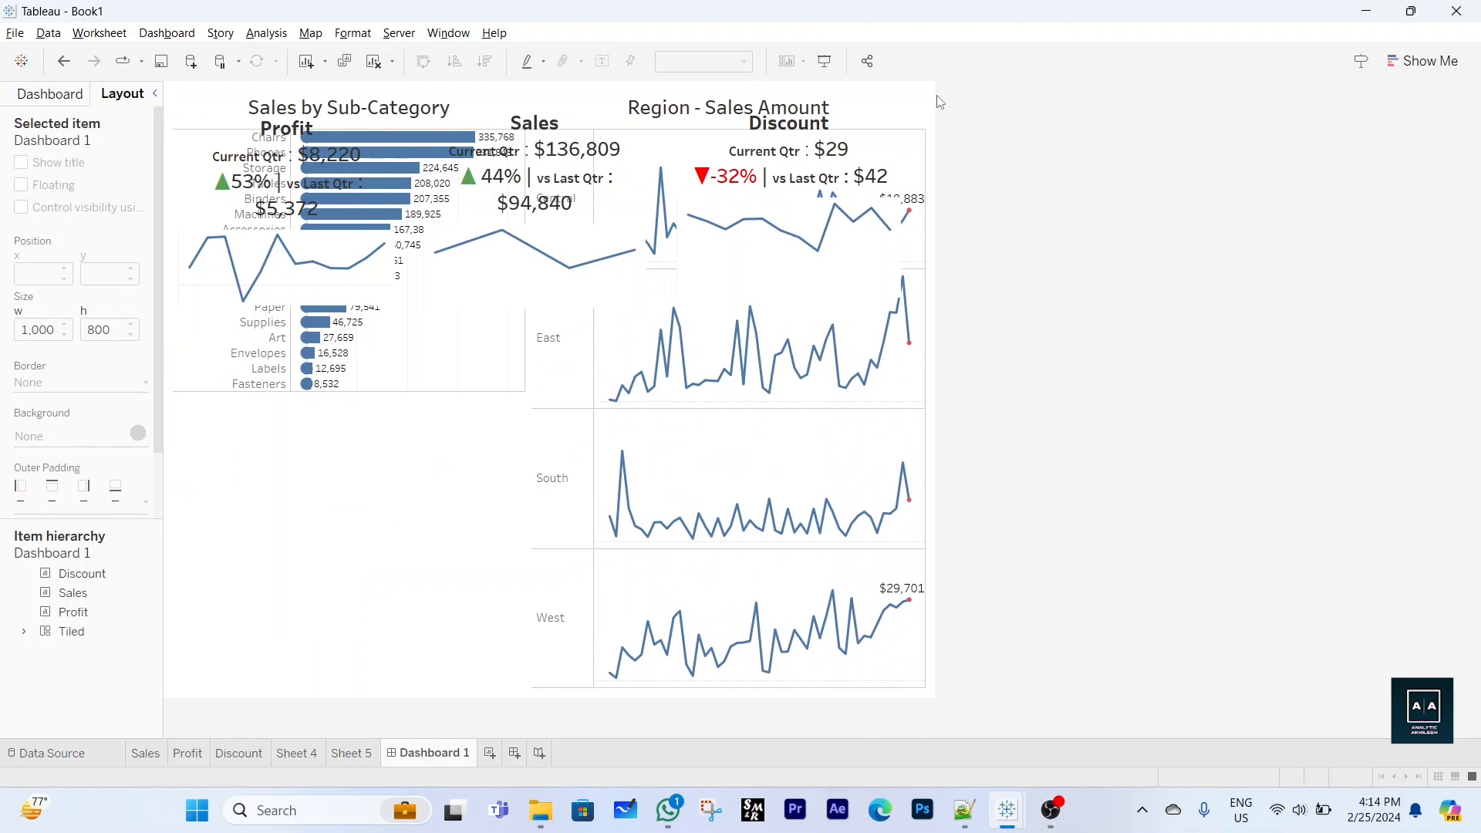
# Make the Region - Sales Amount chart floating, position it below the Discount sheet at about x 515, y 409, and enlarge it to about 478 by 376
pyautogui.click(615, 337)
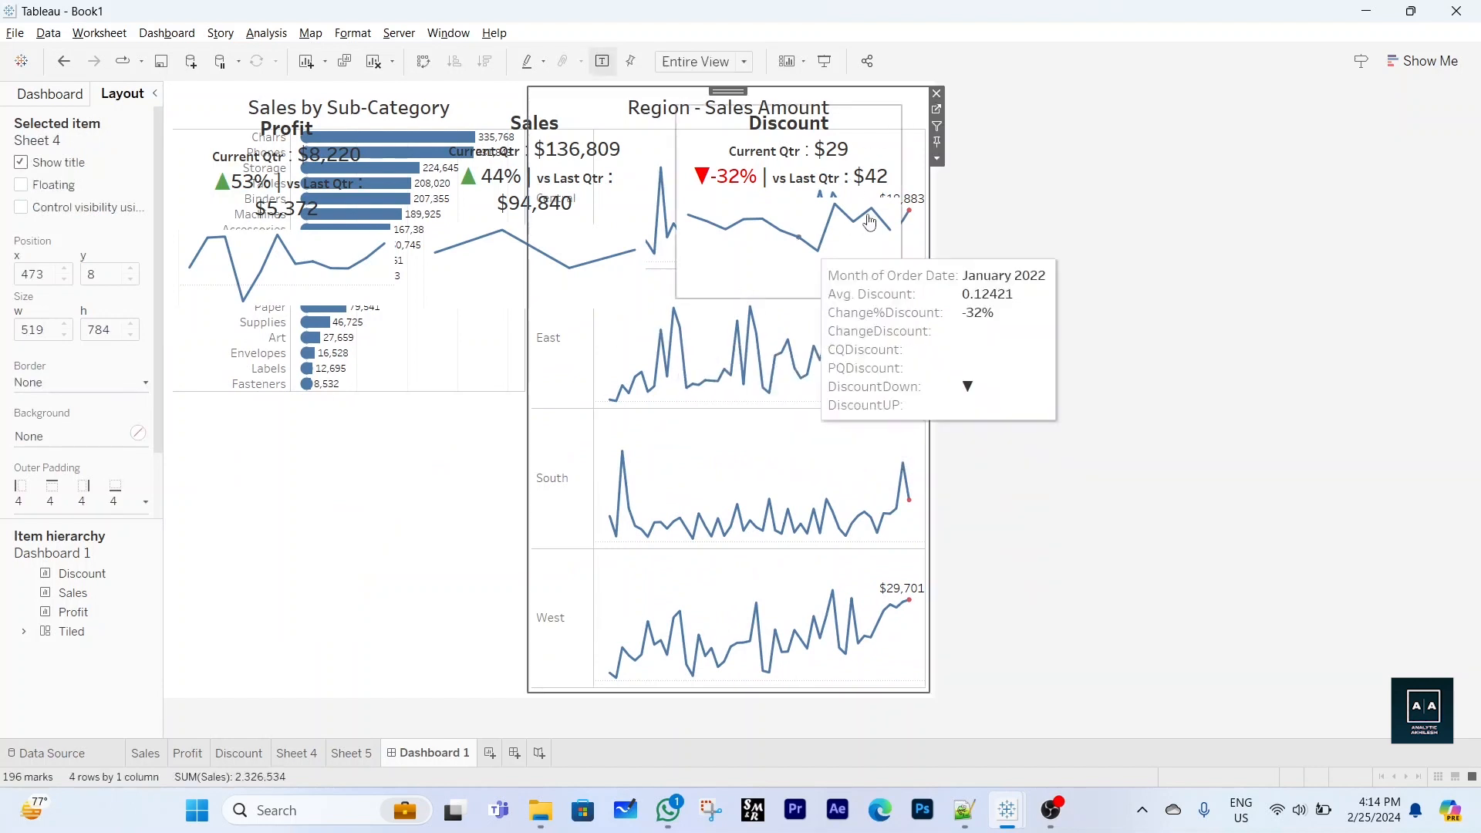
pyautogui.click(937, 160)
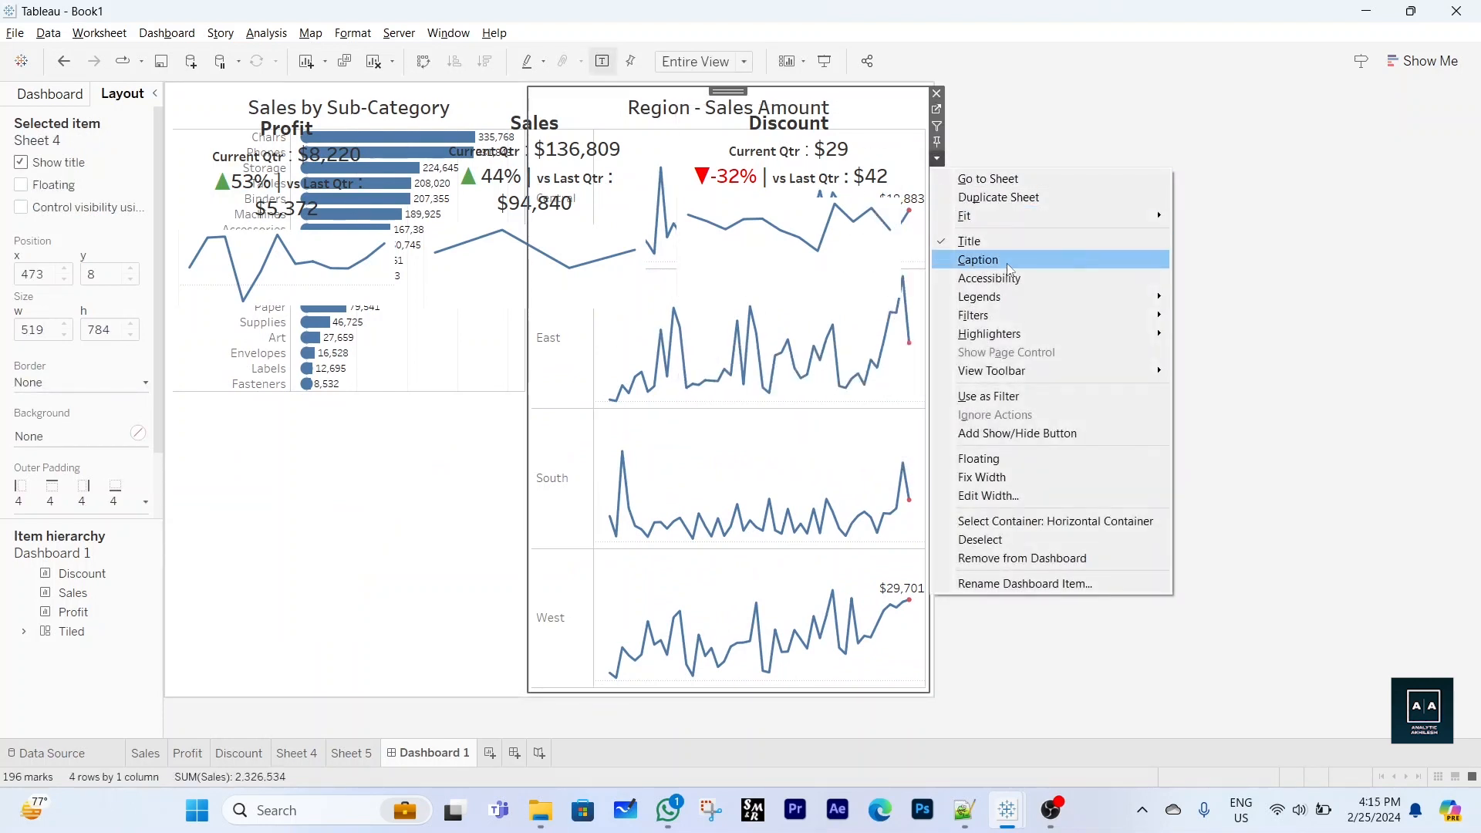
pyautogui.click(1005, 462)
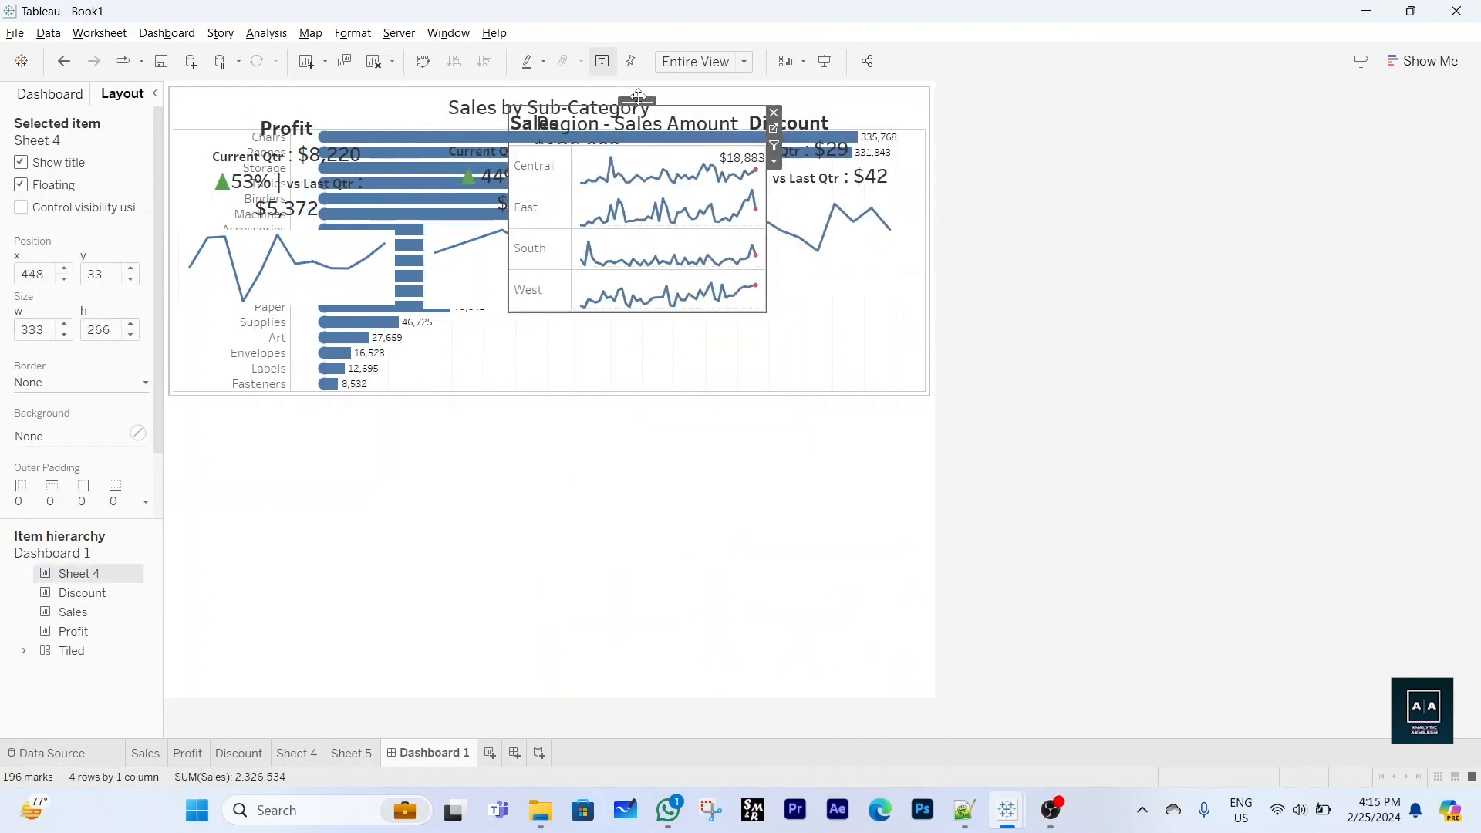
pyautogui.moveTo(638, 97); pyautogui.dragTo(689, 387)
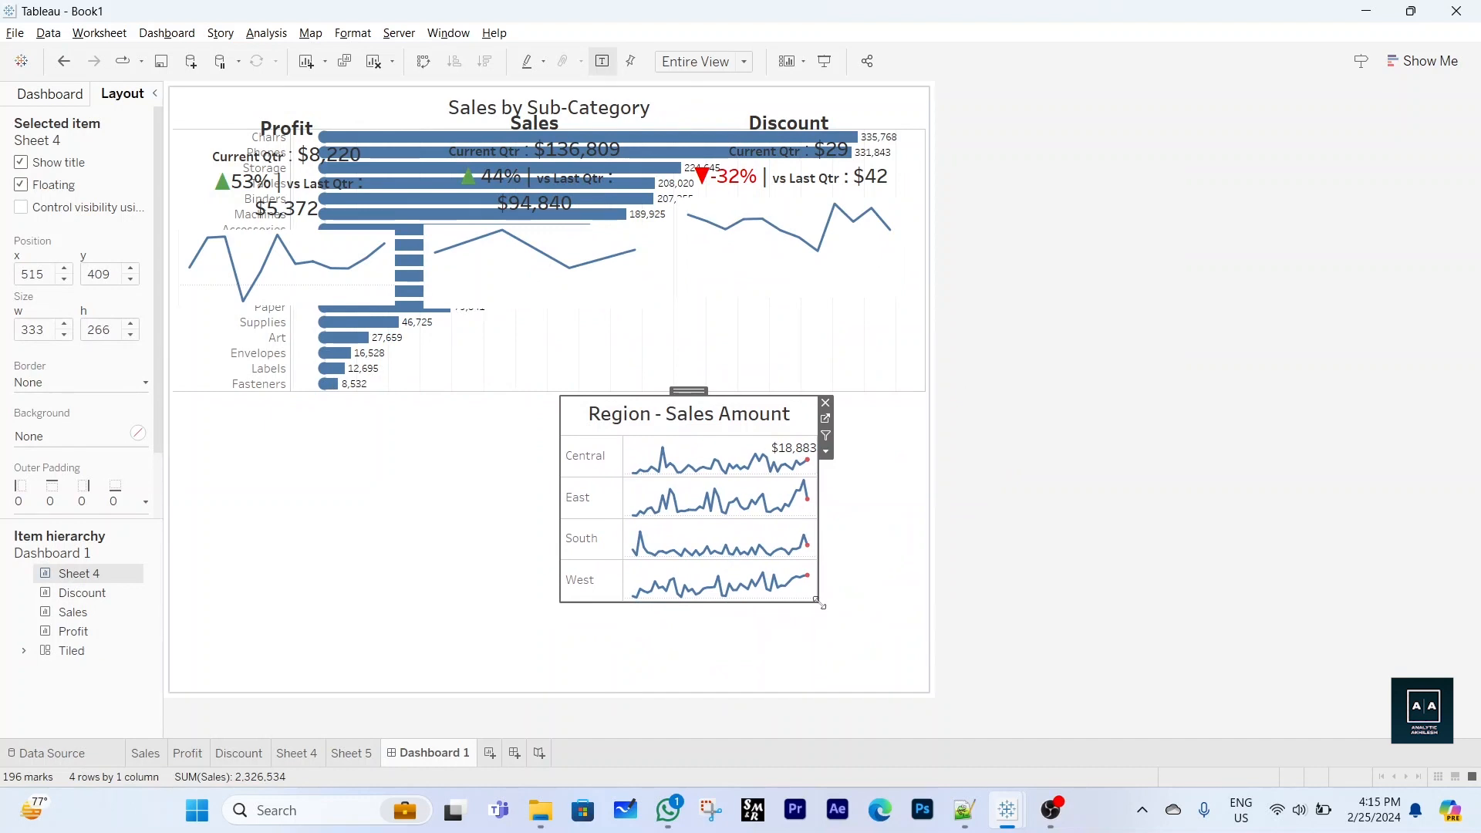
pyautogui.moveTo(819, 605); pyautogui.dragTo(926, 684)
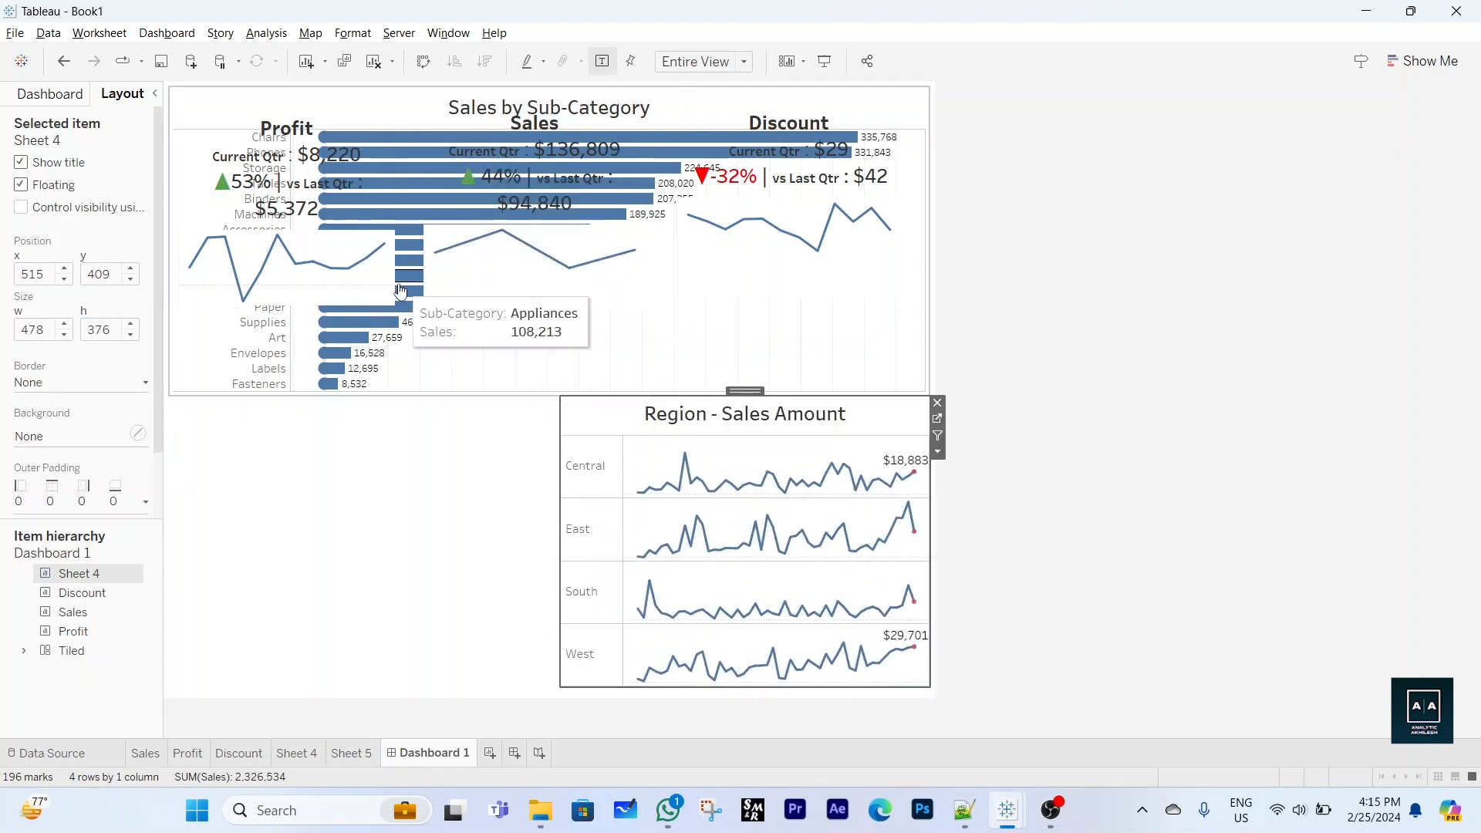
# Make the Sales by Sub-Category chart a floating dashboard item
pyautogui.click(408, 260)
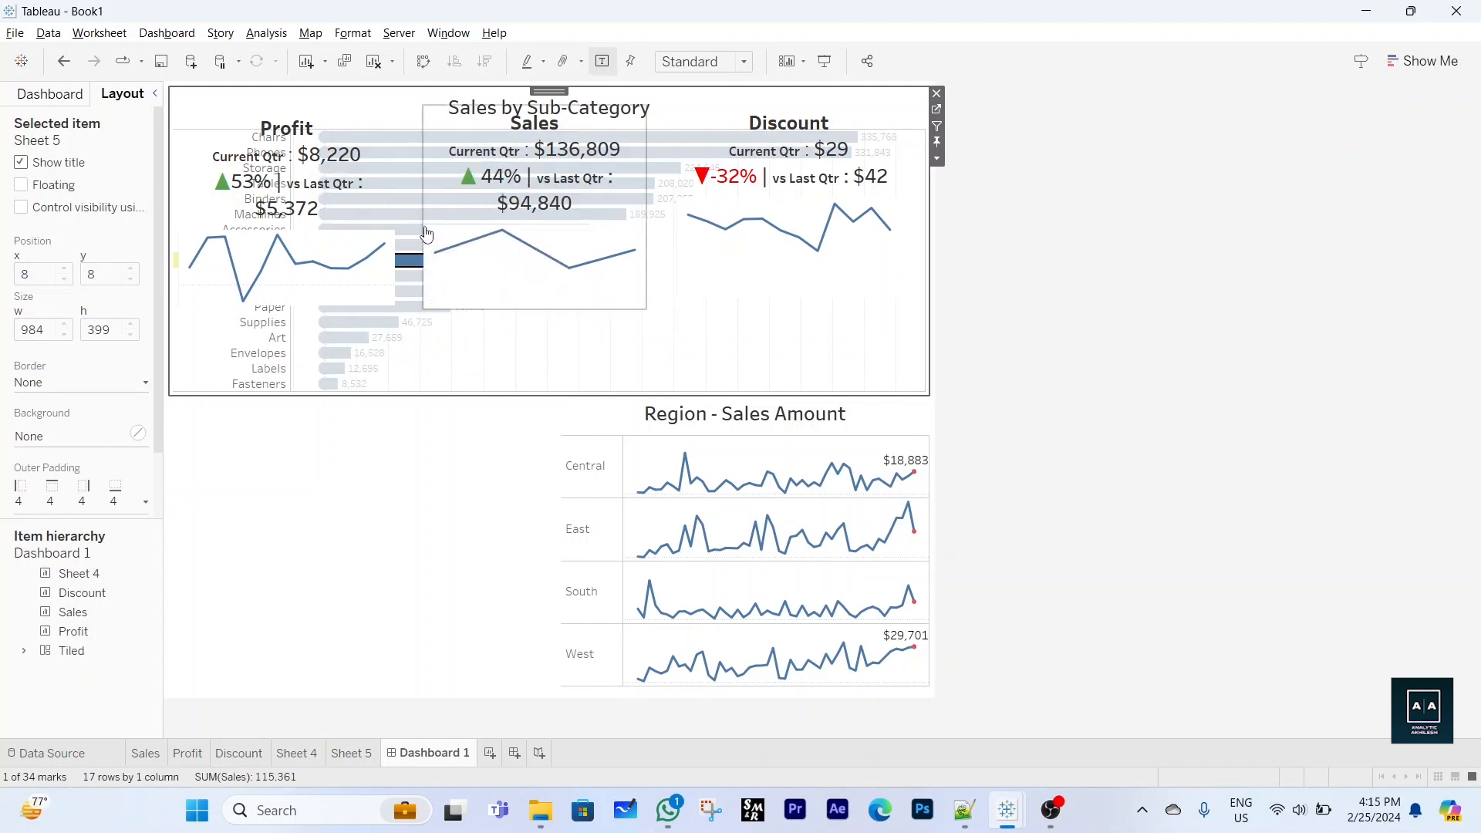
pyautogui.click(425, 229)
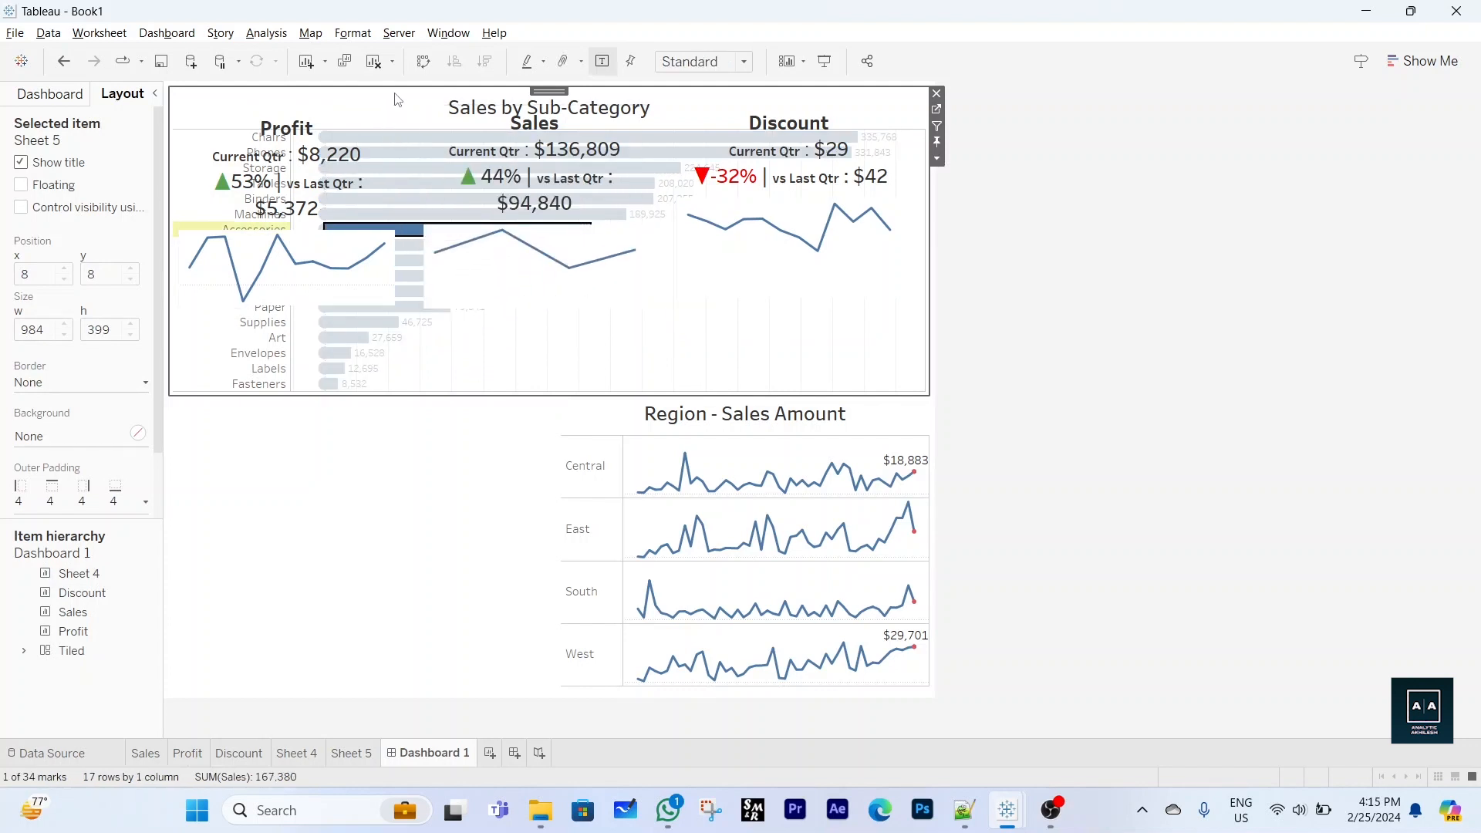
pyautogui.click(244, 143)
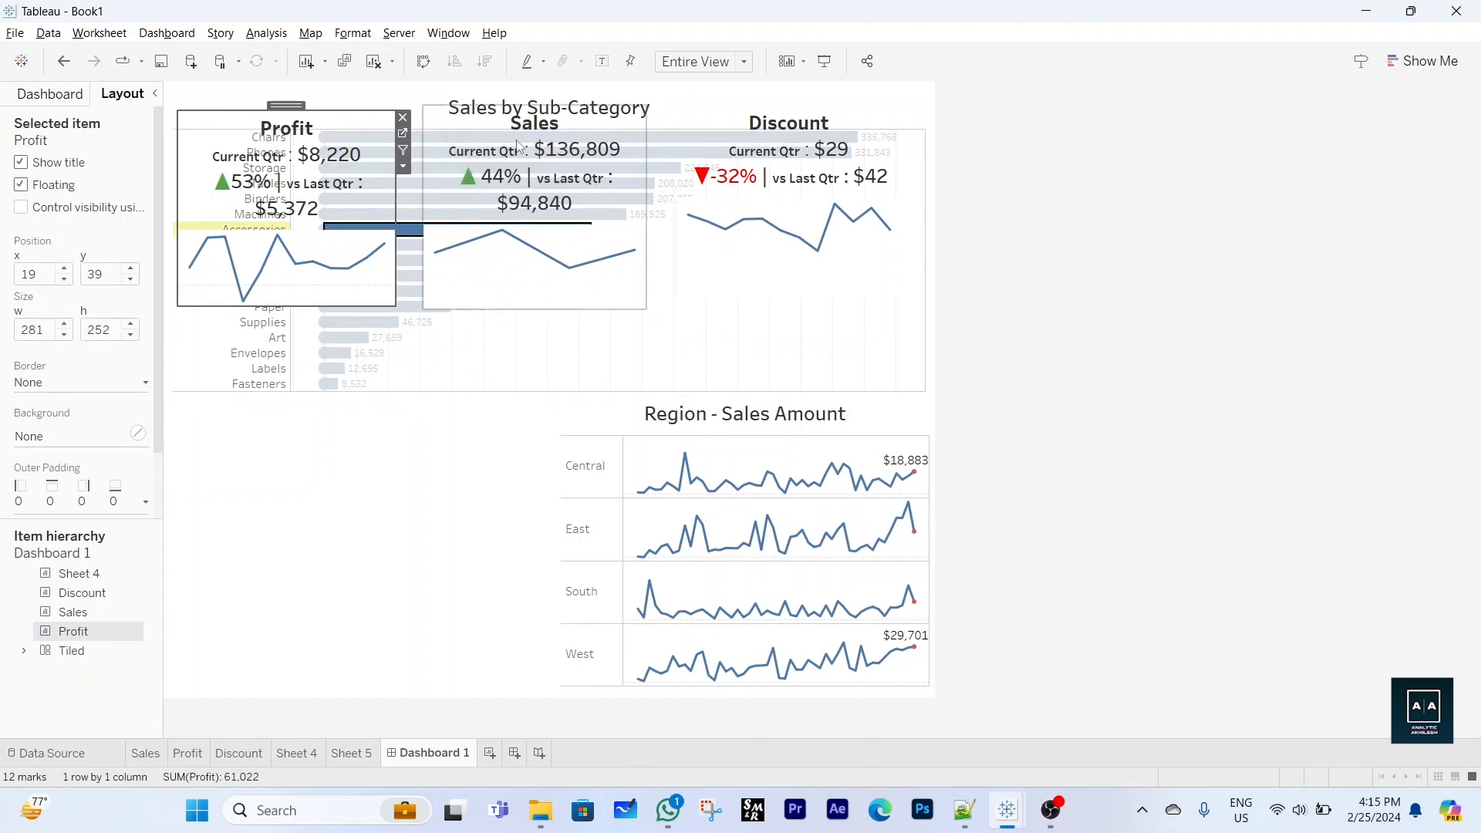
pyautogui.click(430, 373)
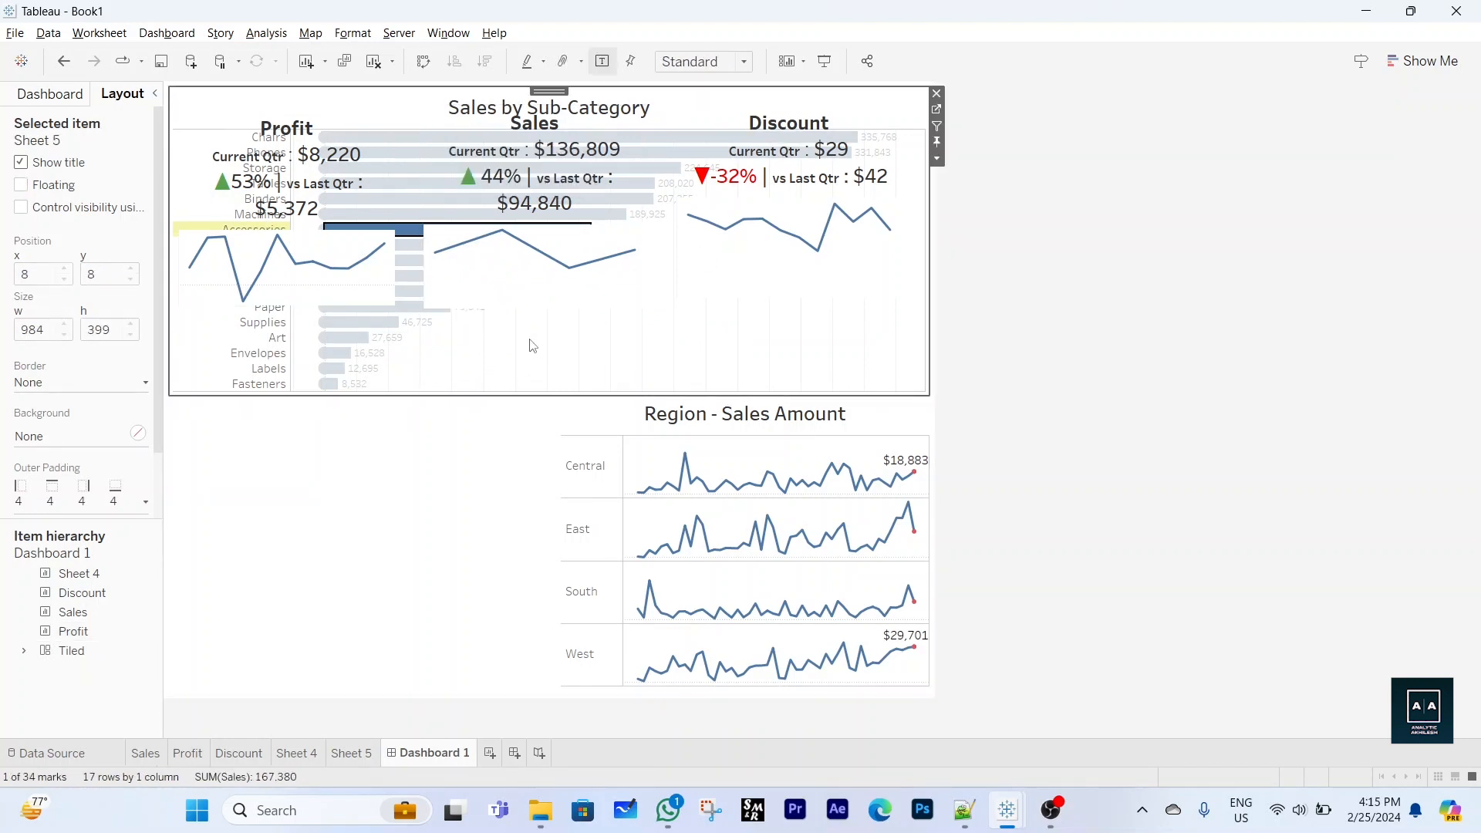
pyautogui.click(937, 158)
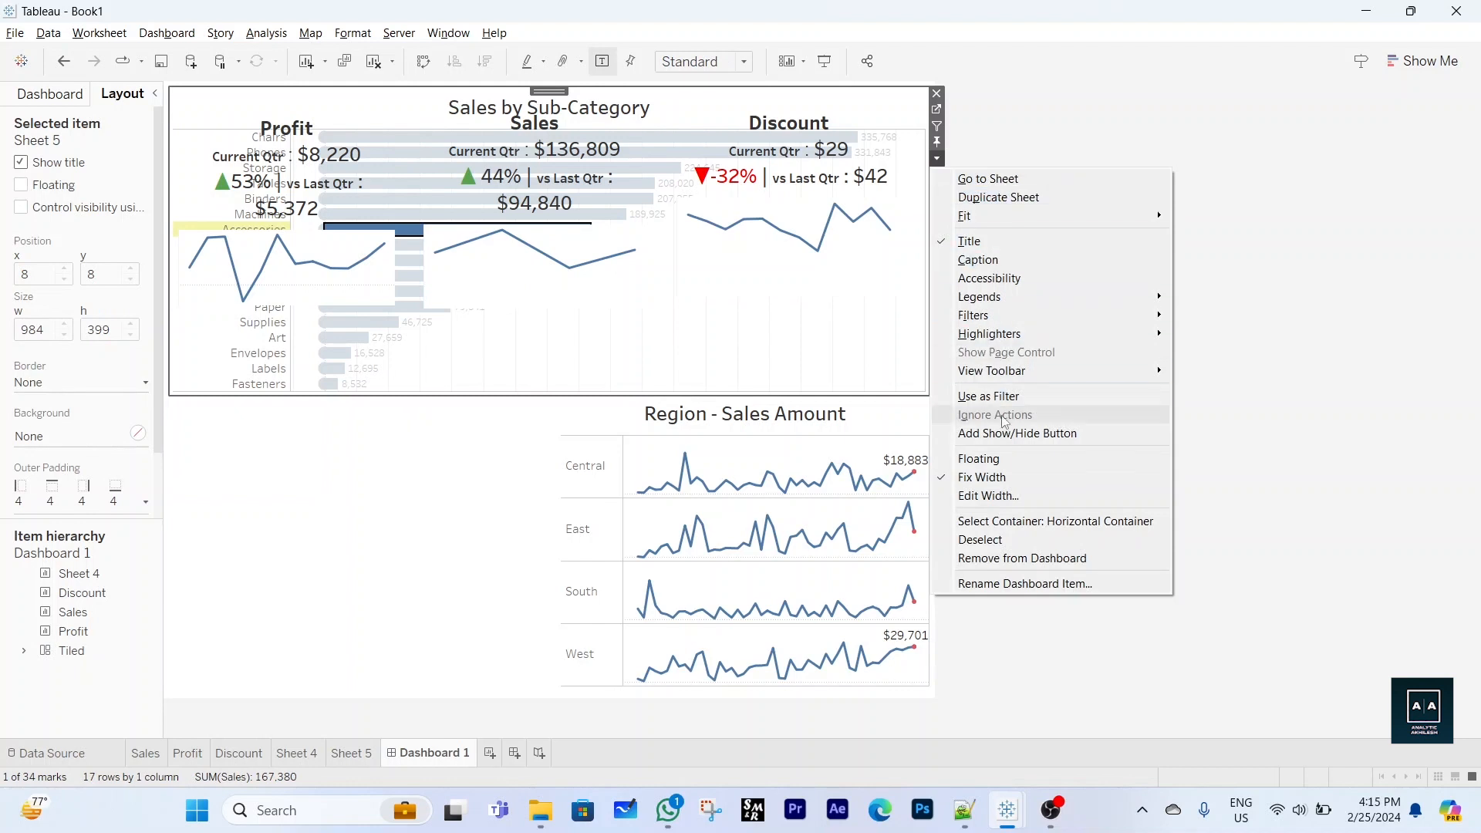
pyautogui.click(978, 458)
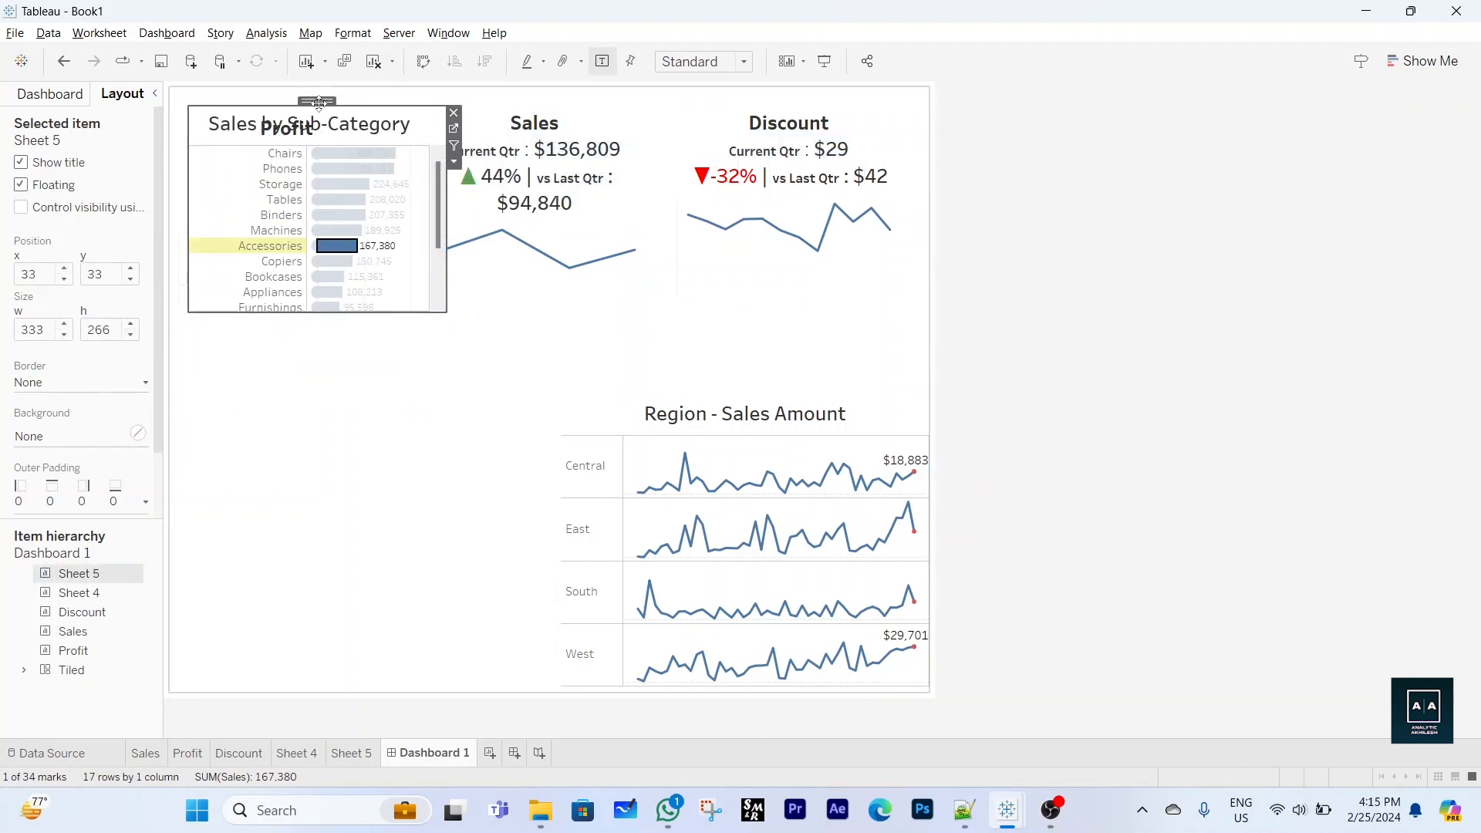
# Move the Sales by Sub-Category chart to about x 7, y 423, enlarge it to about 498 by 363, and clear its Accessories bar selection
pyautogui.moveTo(317, 100); pyautogui.dragTo(299, 401)
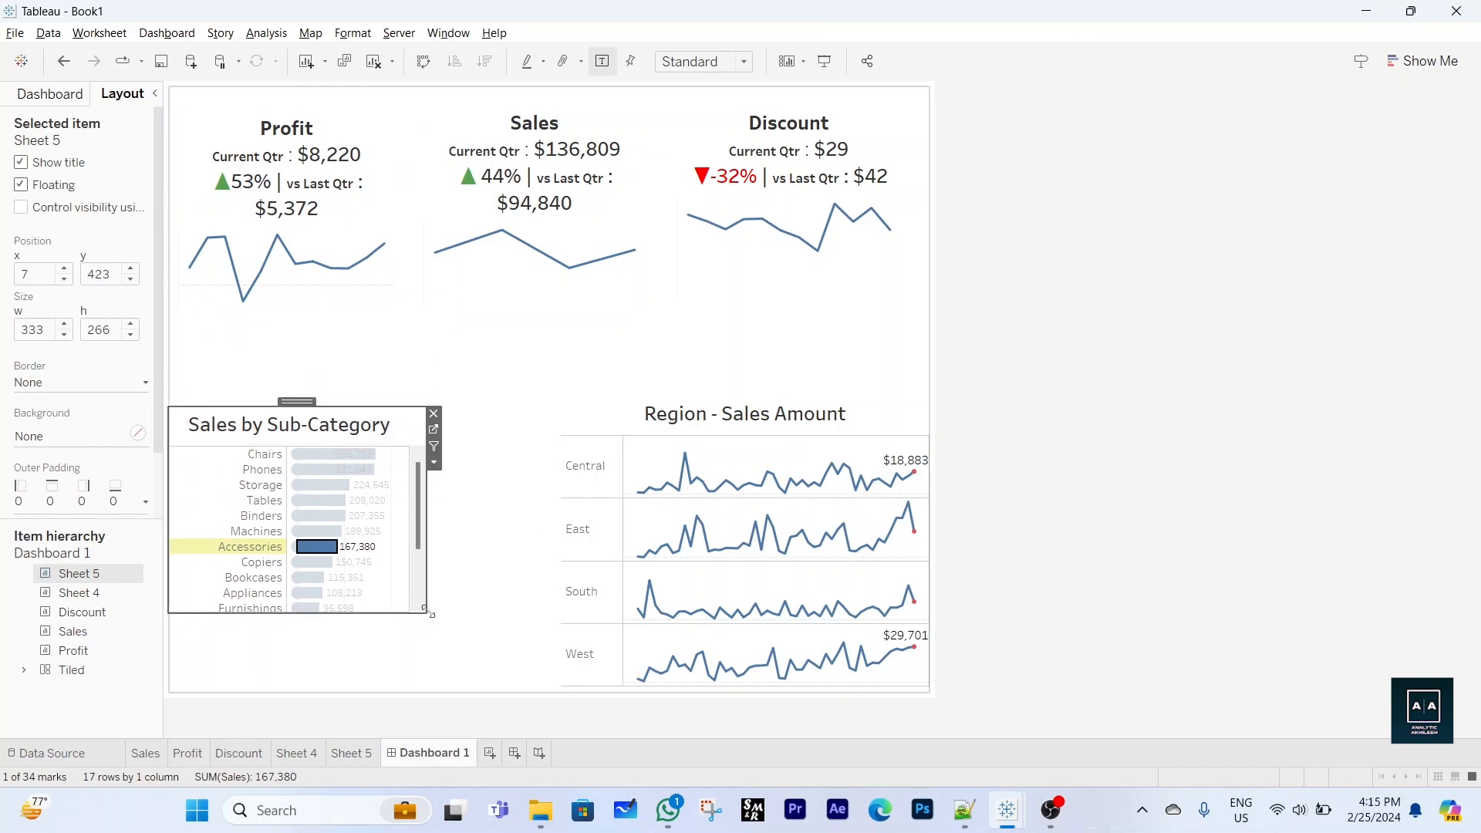
pyautogui.moveTo(426, 614); pyautogui.dragTo(553, 688)
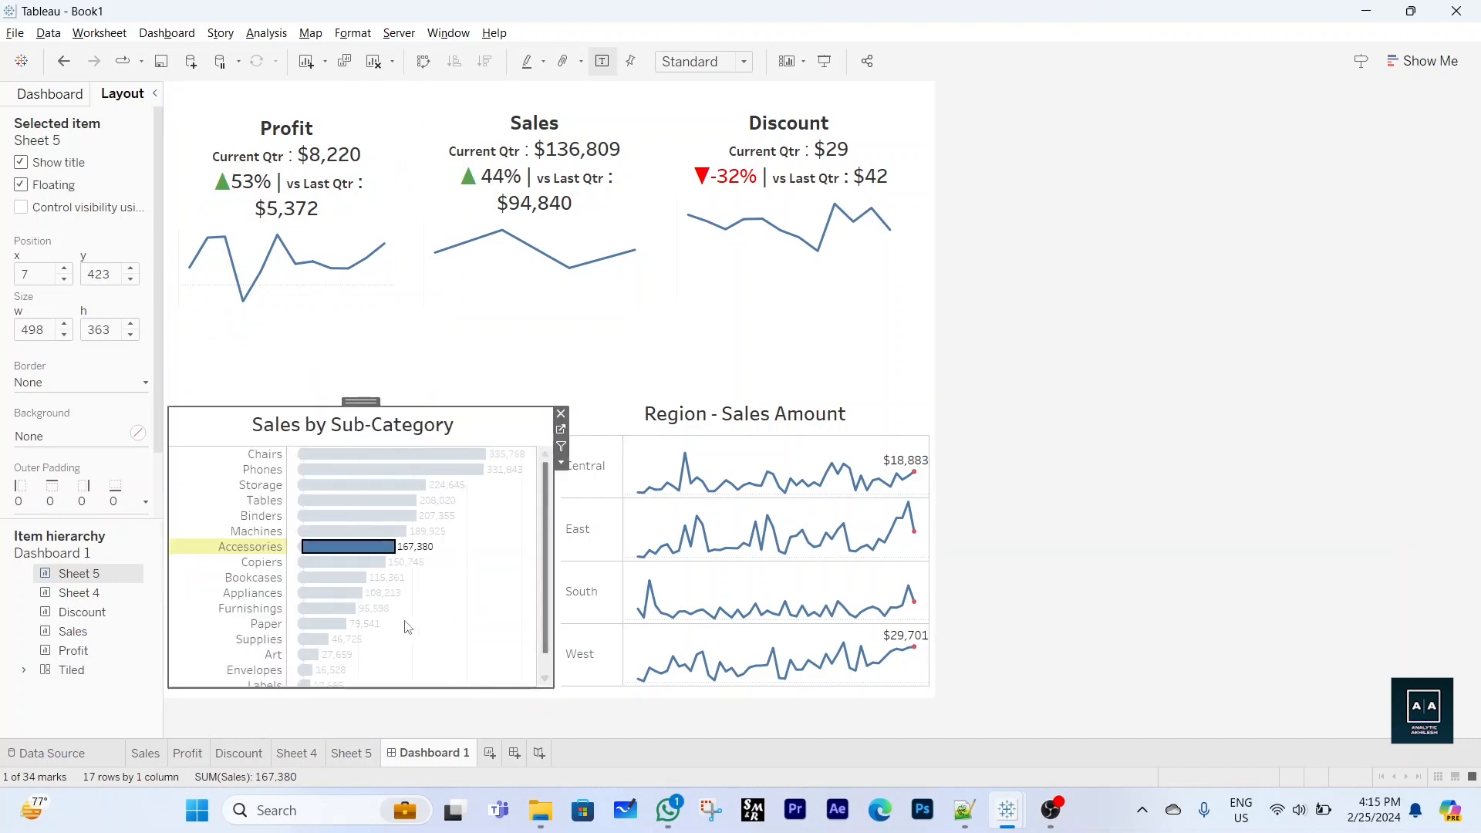
pyautogui.click(384, 547)
pyautogui.click(1130, 494)
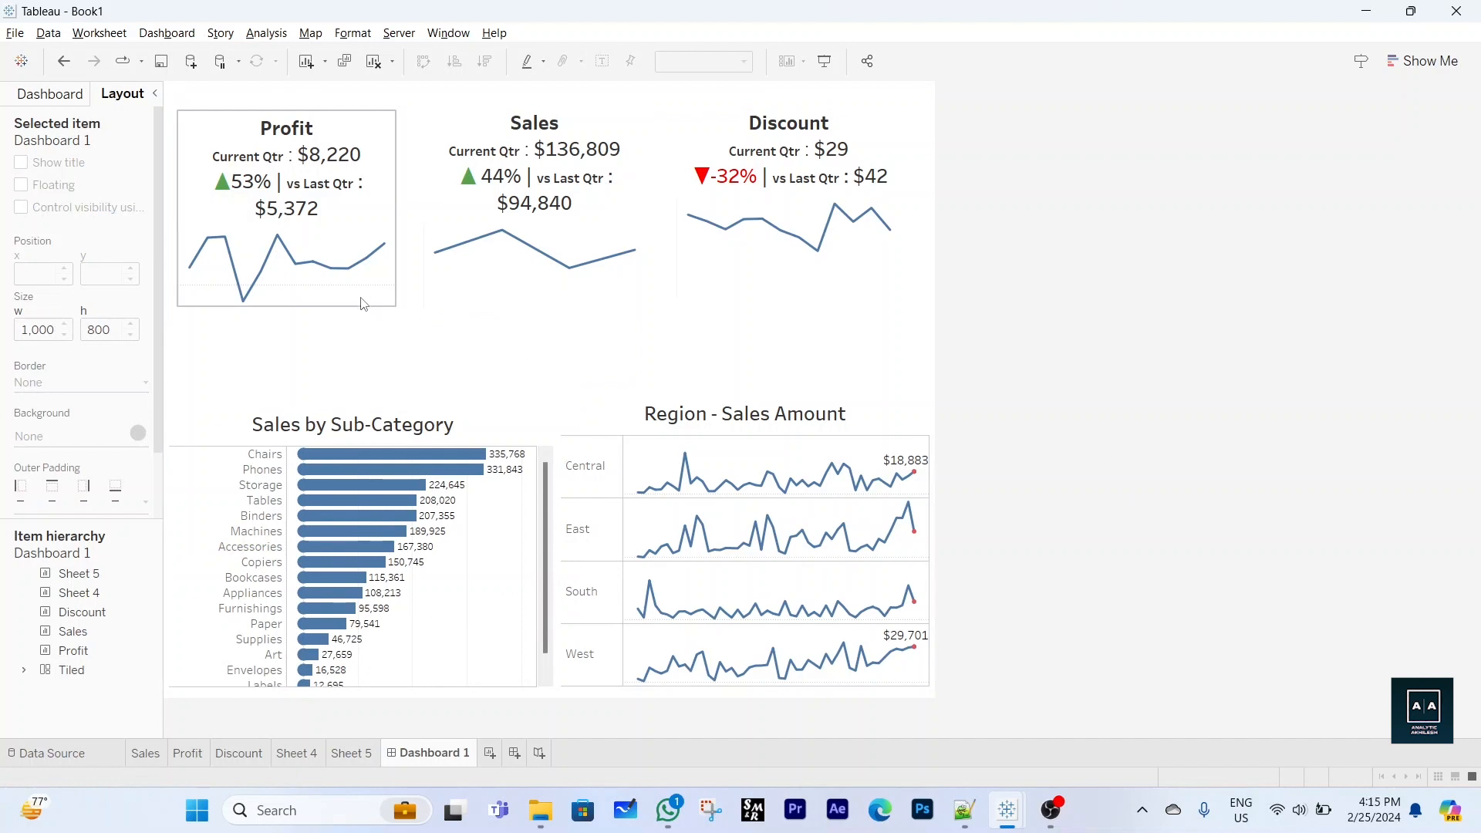
# Extend the Sales by Sub-Category chart upward to y 336 and height 450, and raise the Region - Sales Amount chart's upper edge to about the same level
pyautogui.click(354, 414)
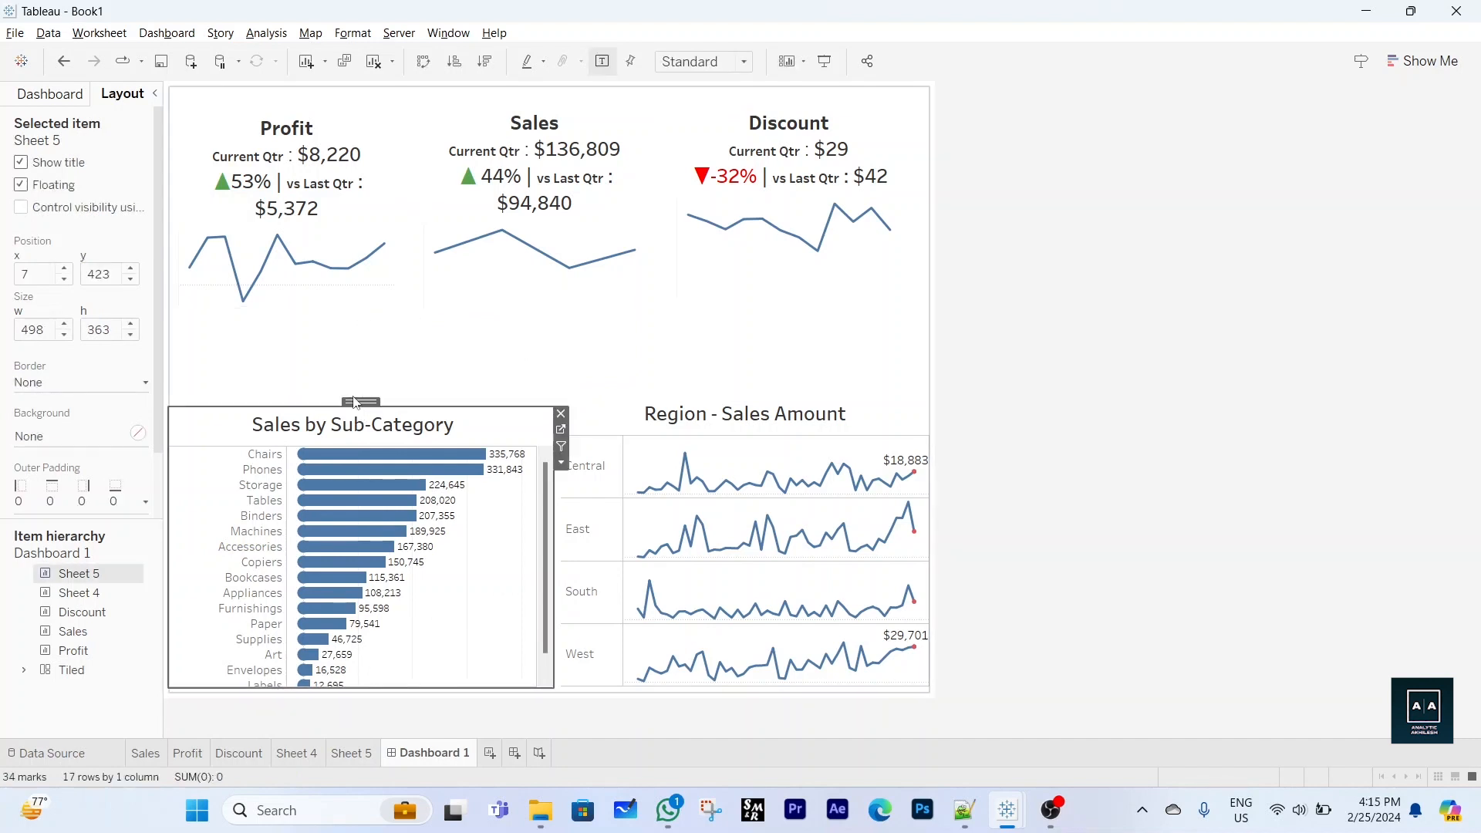
pyautogui.moveTo(354, 403); pyautogui.dragTo(337, 339)
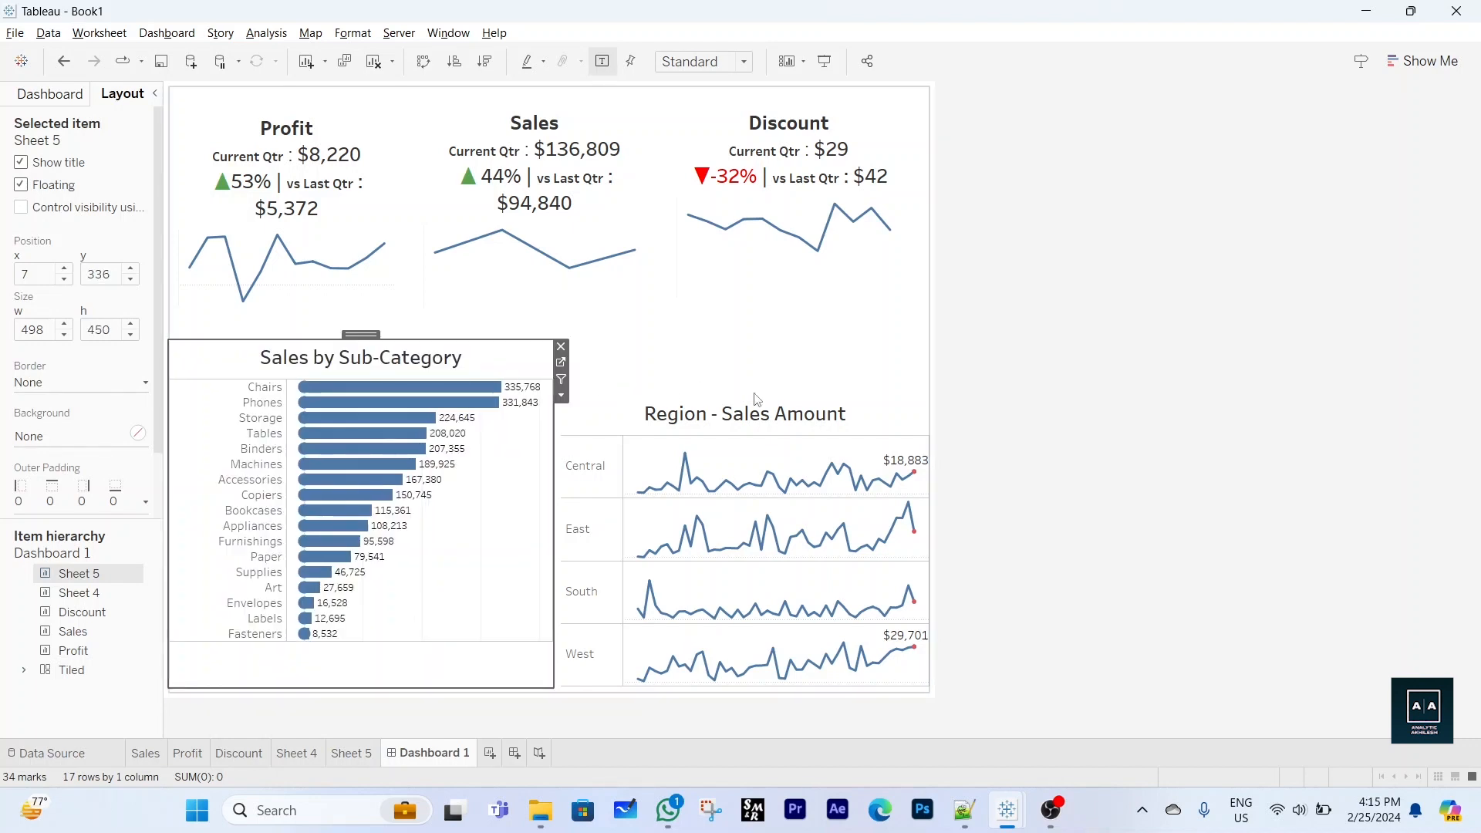
pyautogui.click(852, 410)
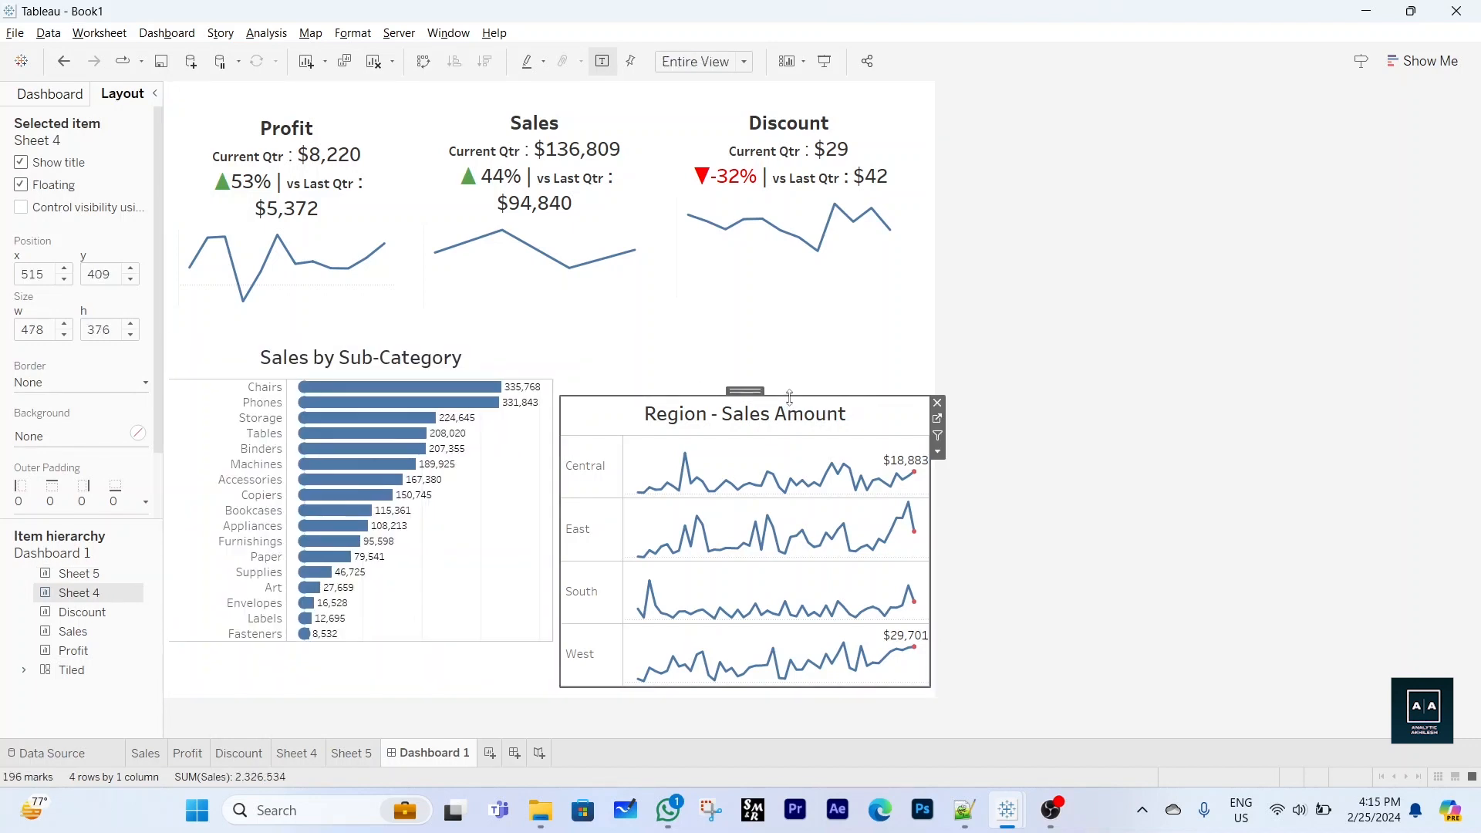
pyautogui.moveTo(789, 397); pyautogui.dragTo(788, 319)
pyautogui.click(1104, 370)
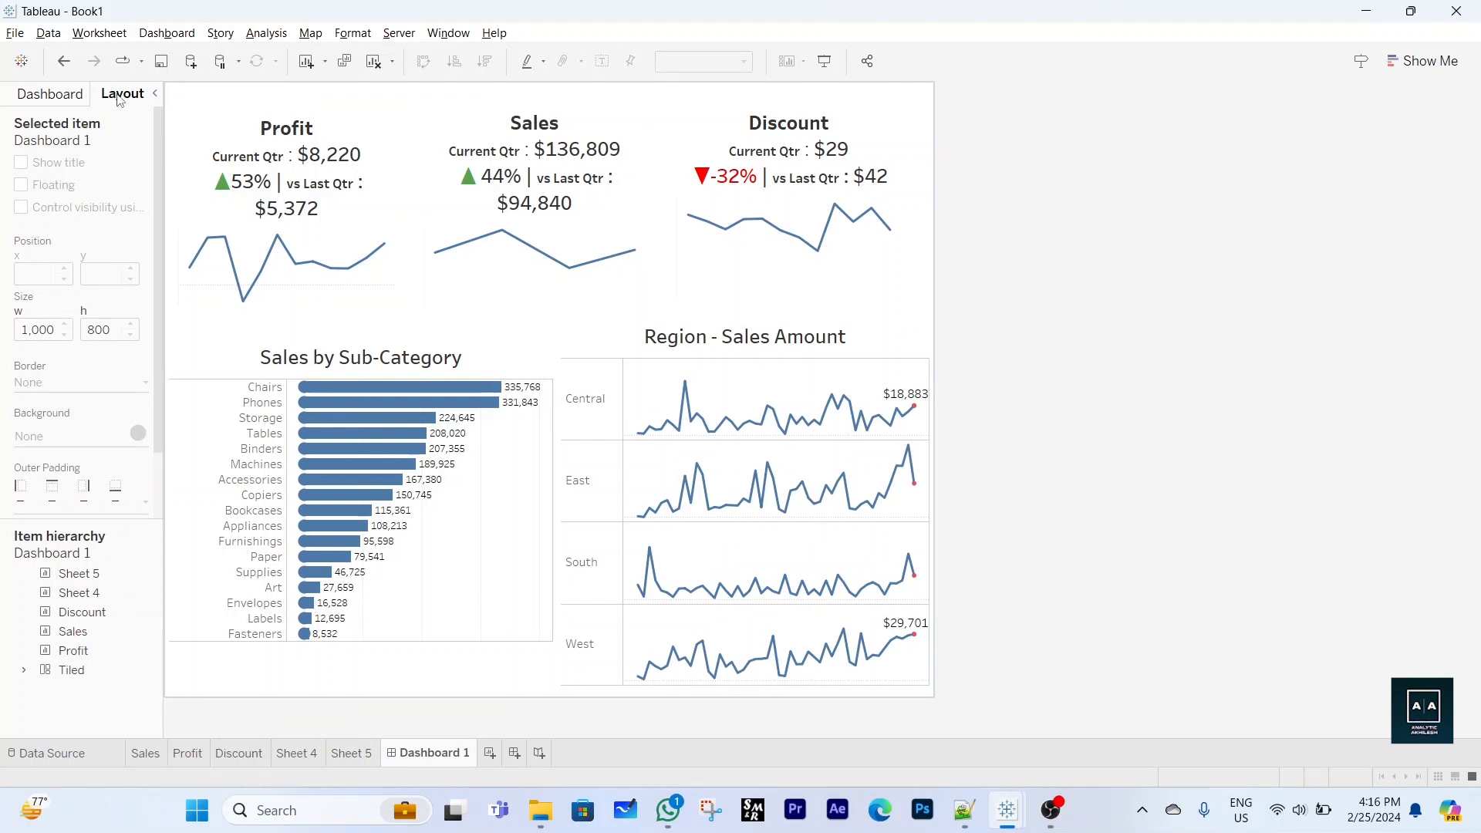
# Try a light grey background at 100% opacity on the dashboard's tiled container
pyautogui.scroll(-1, 69, 291)
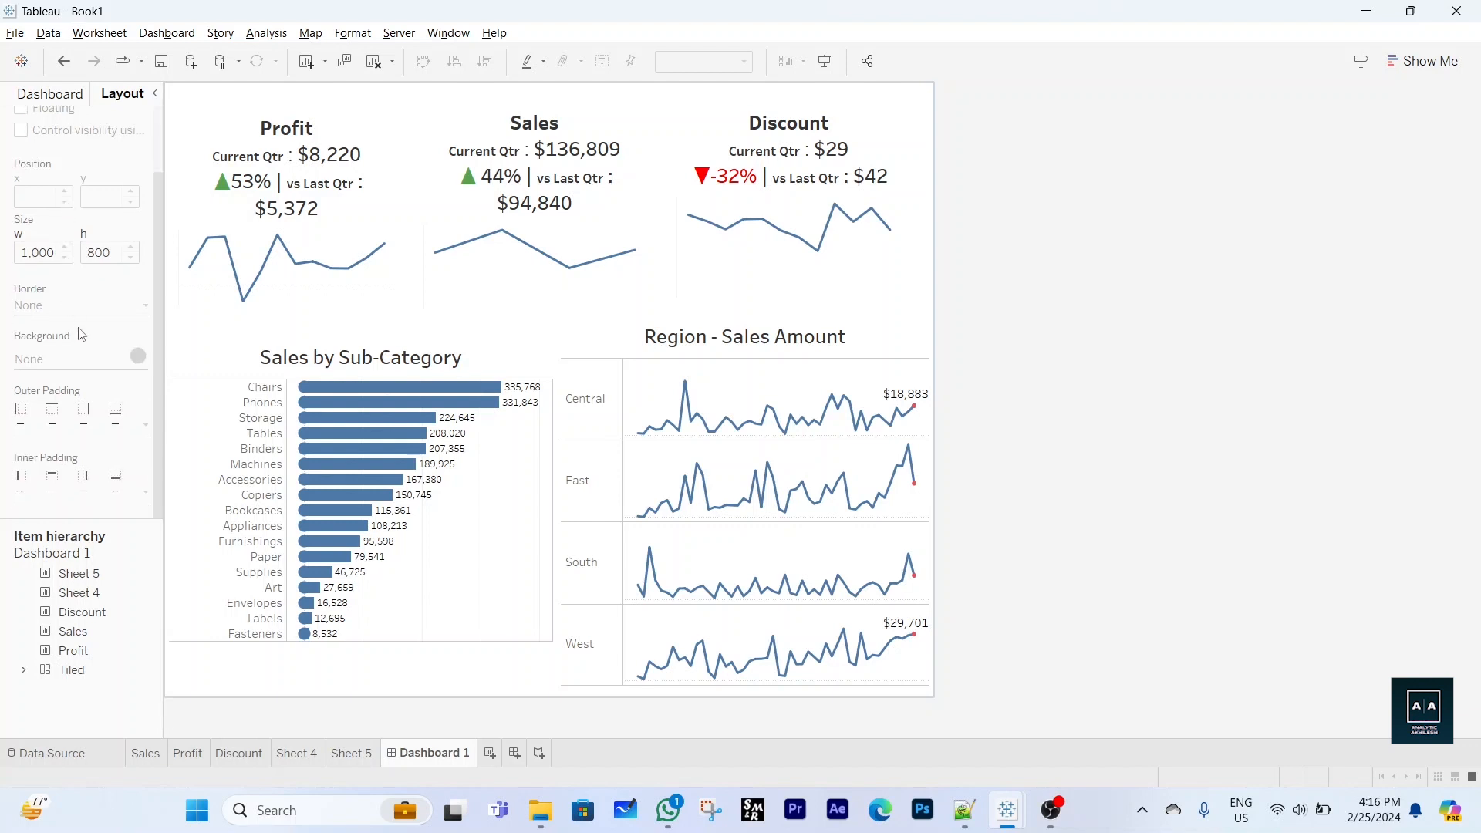
pyautogui.click(205, 334)
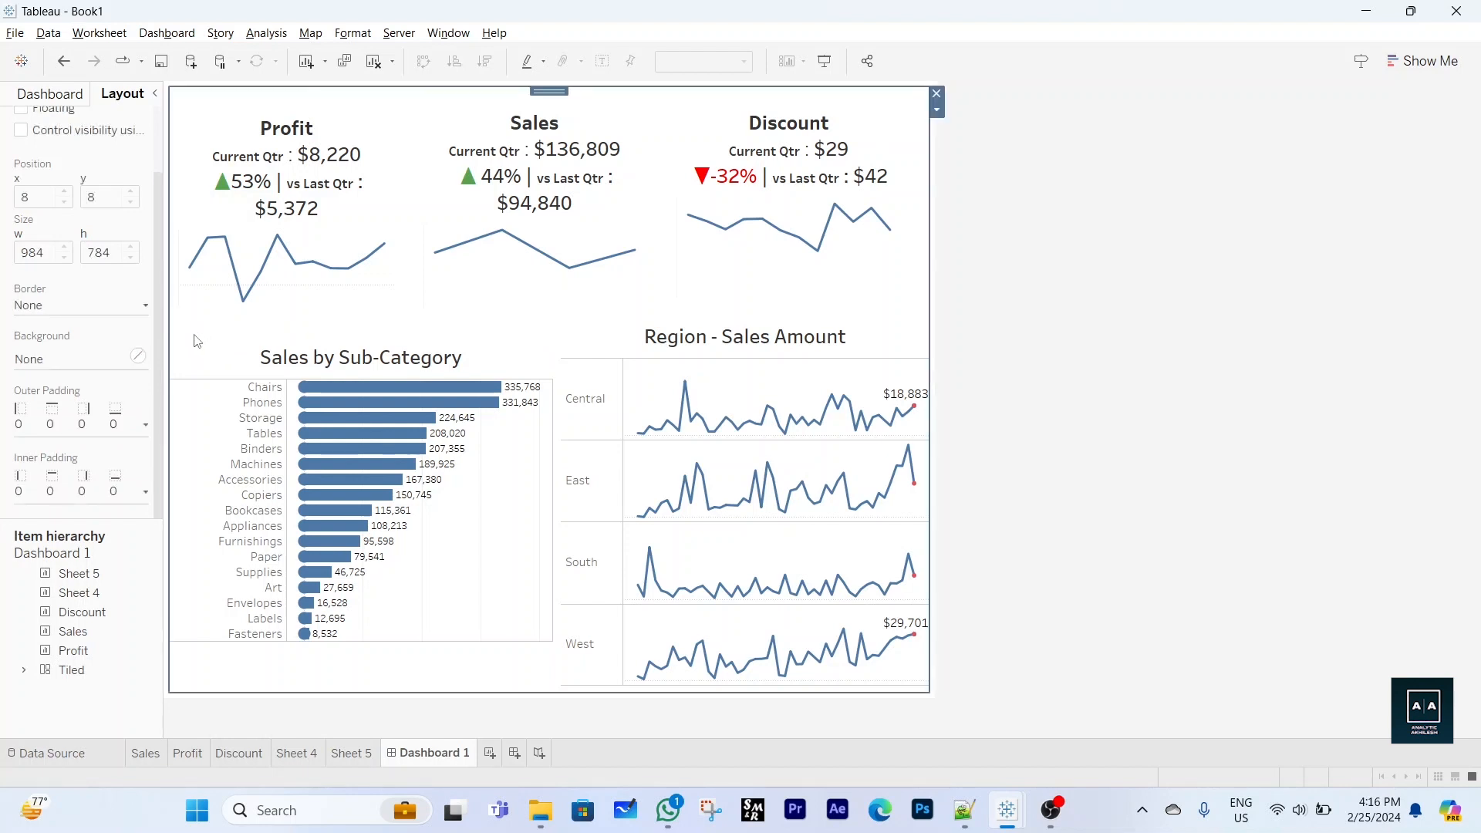
pyautogui.click(137, 360)
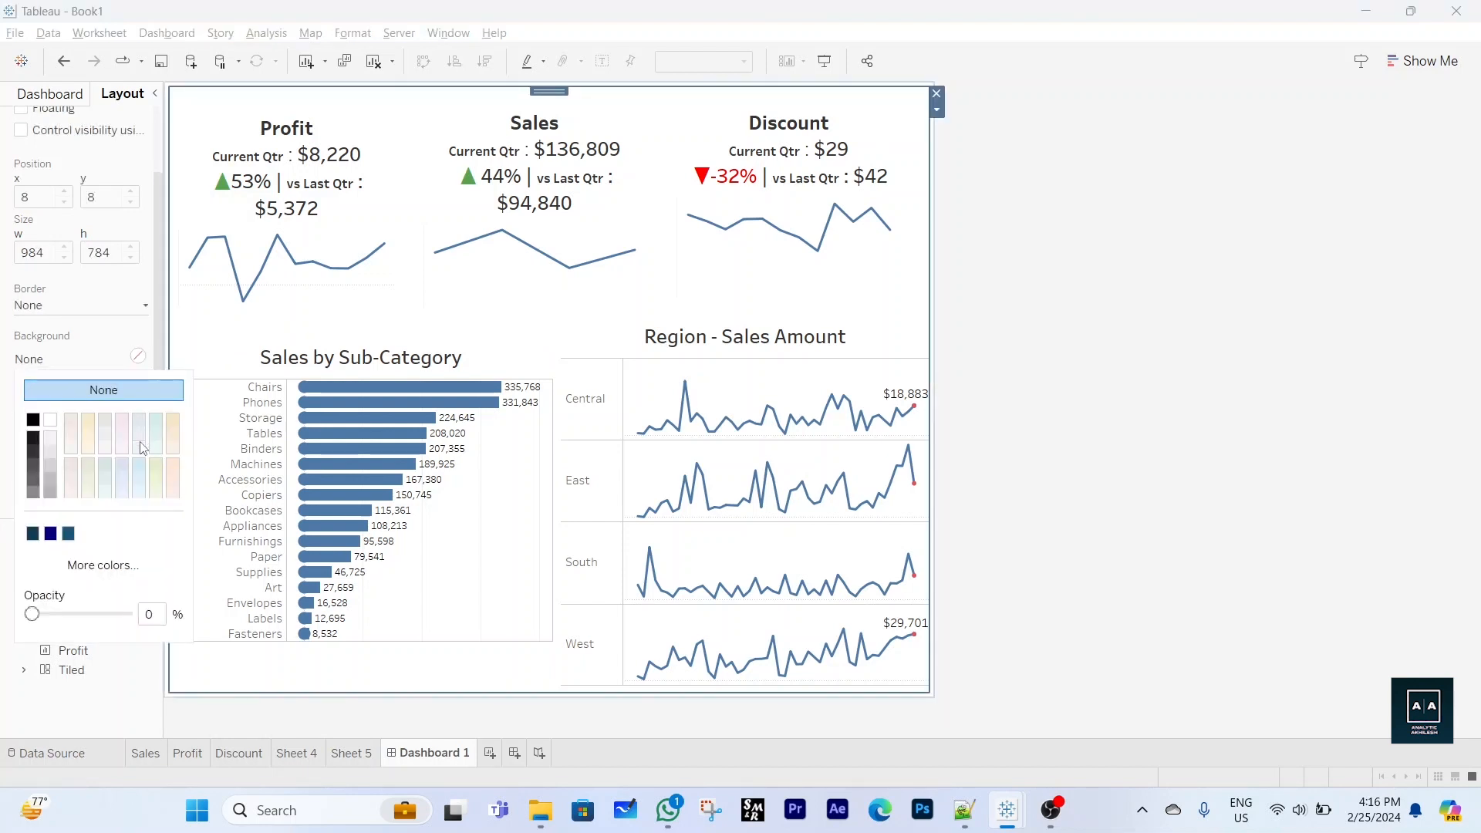
pyautogui.click(147, 455)
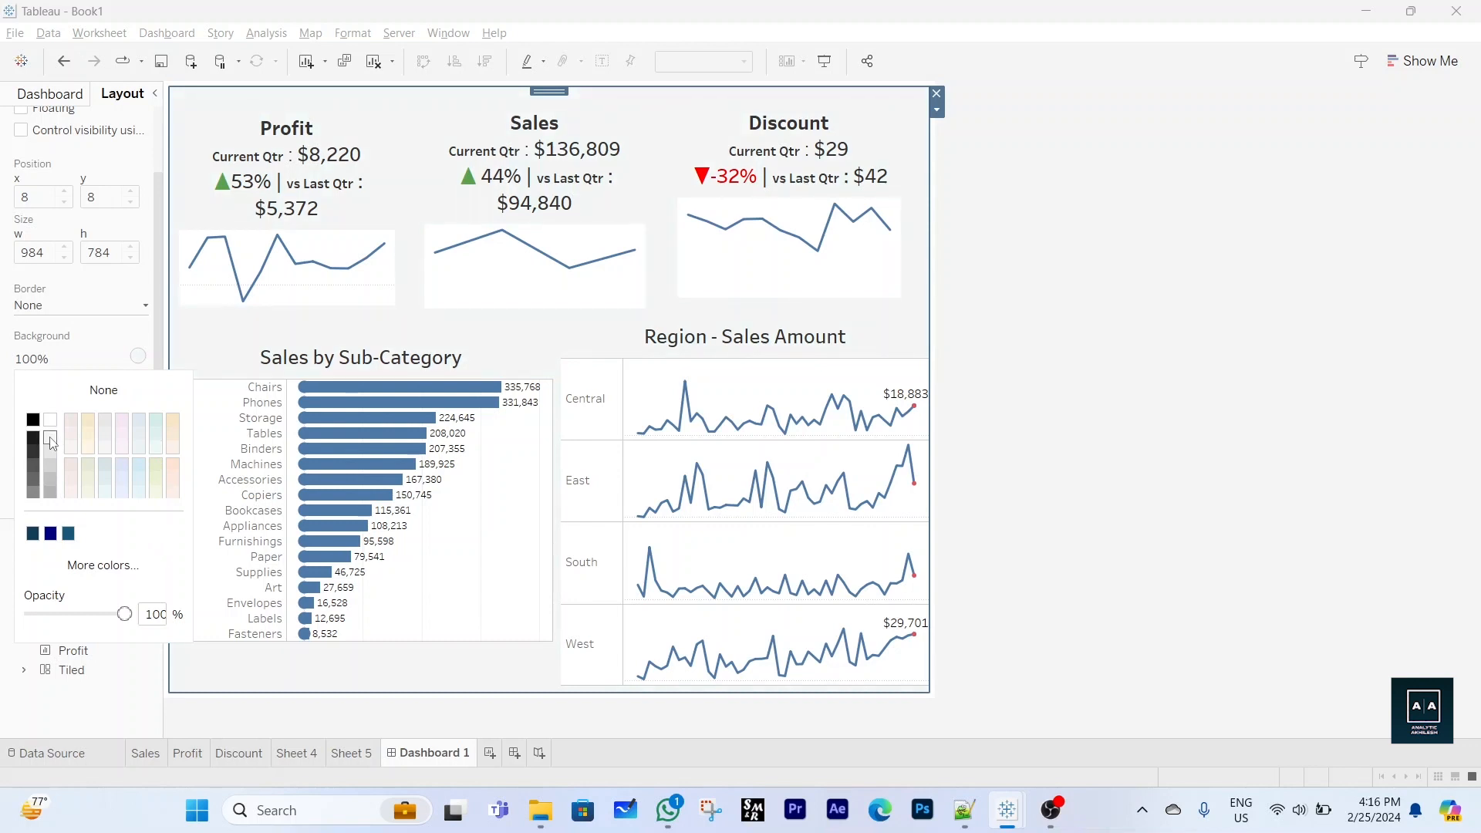
pyautogui.click(1058, 337)
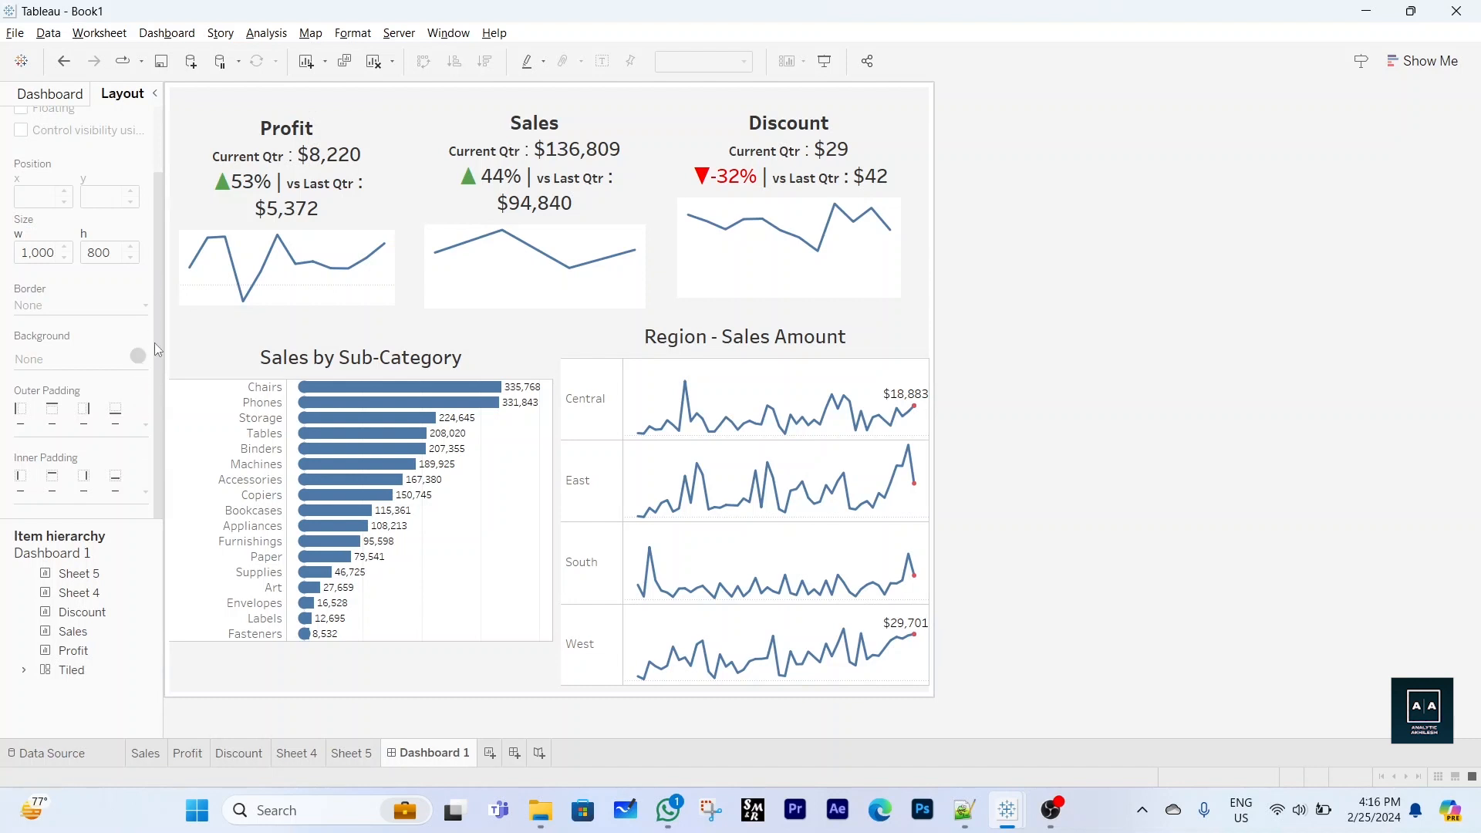
# Reset the tiled container's background to None
pyautogui.click(179, 343)
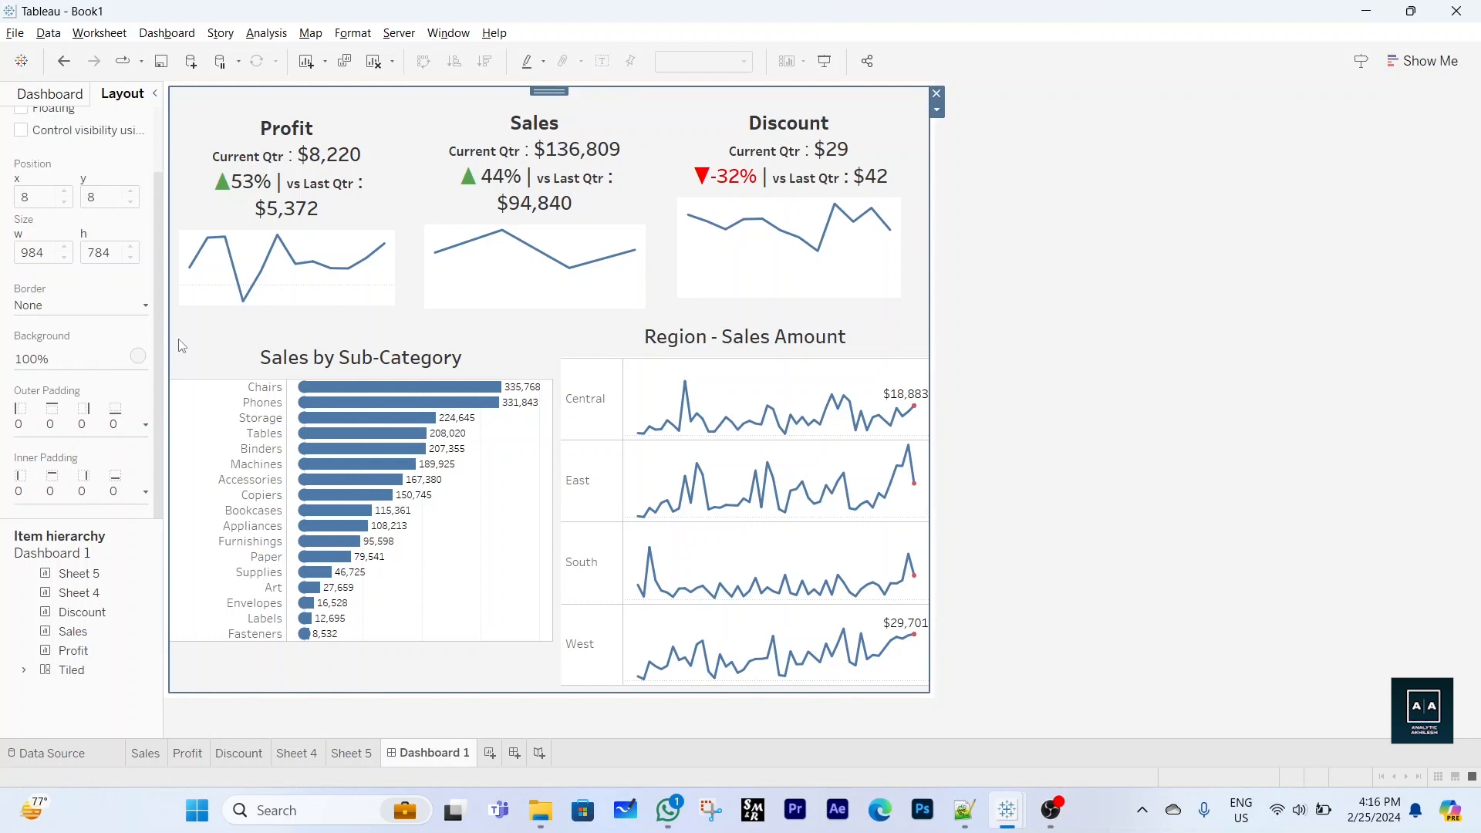
pyautogui.click(138, 357)
pyautogui.click(115, 395)
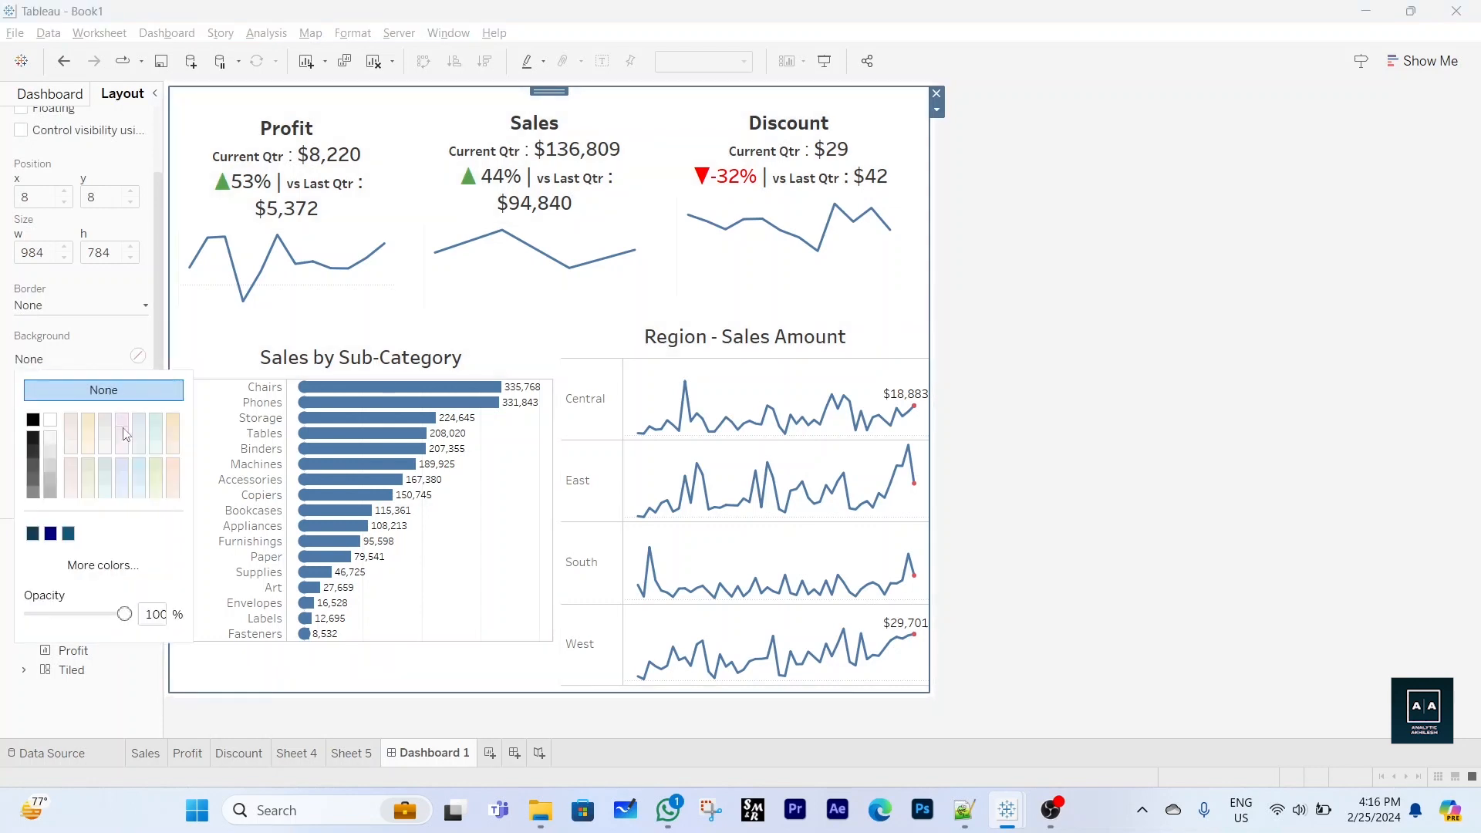
pyautogui.click(785, 730)
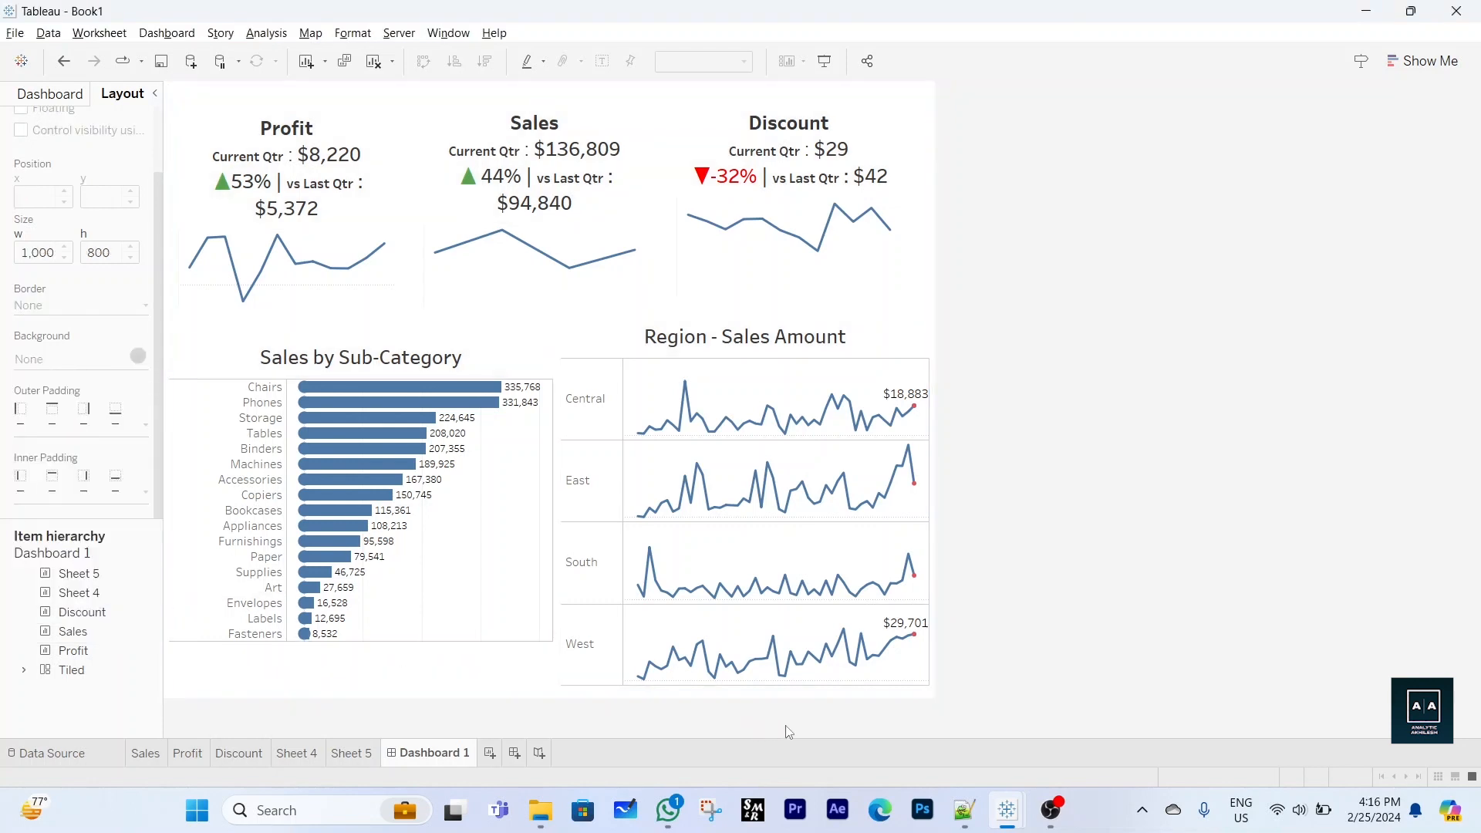